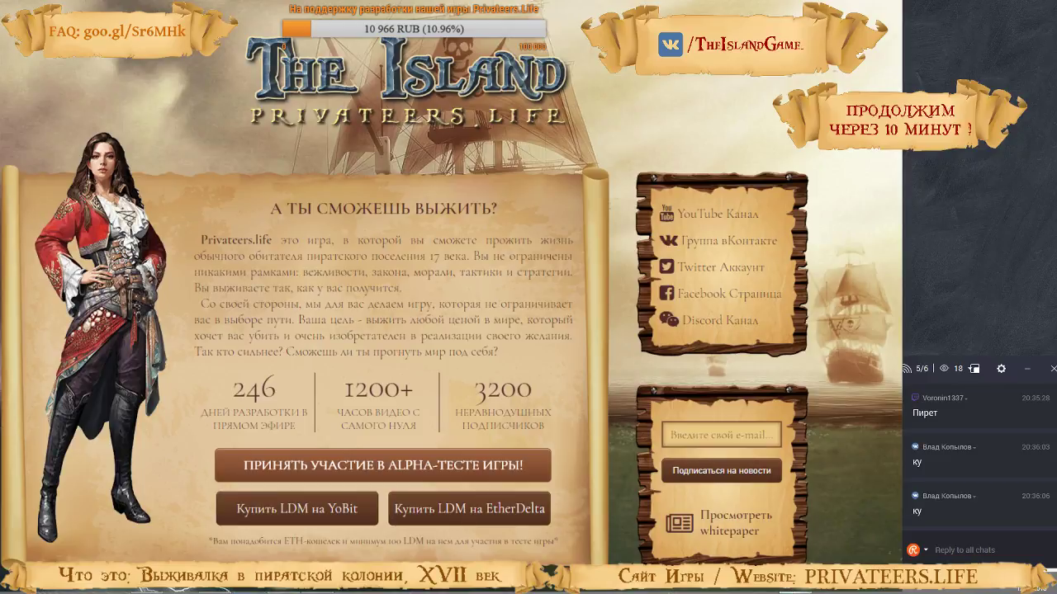
pyautogui.click(943, 591)
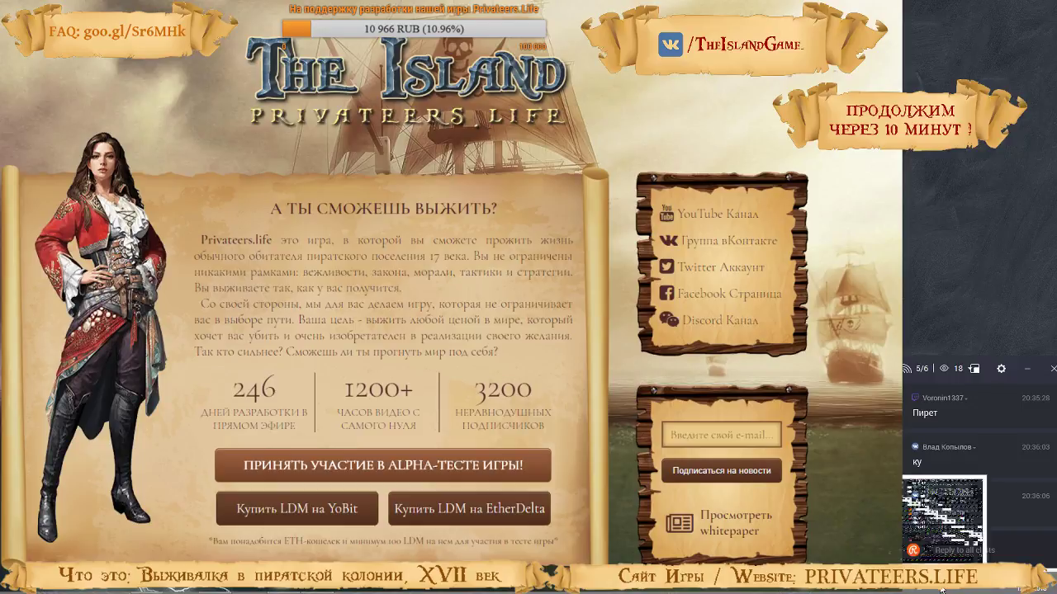
pyautogui.rightClick(932, 526)
pyautogui.click(957, 557)
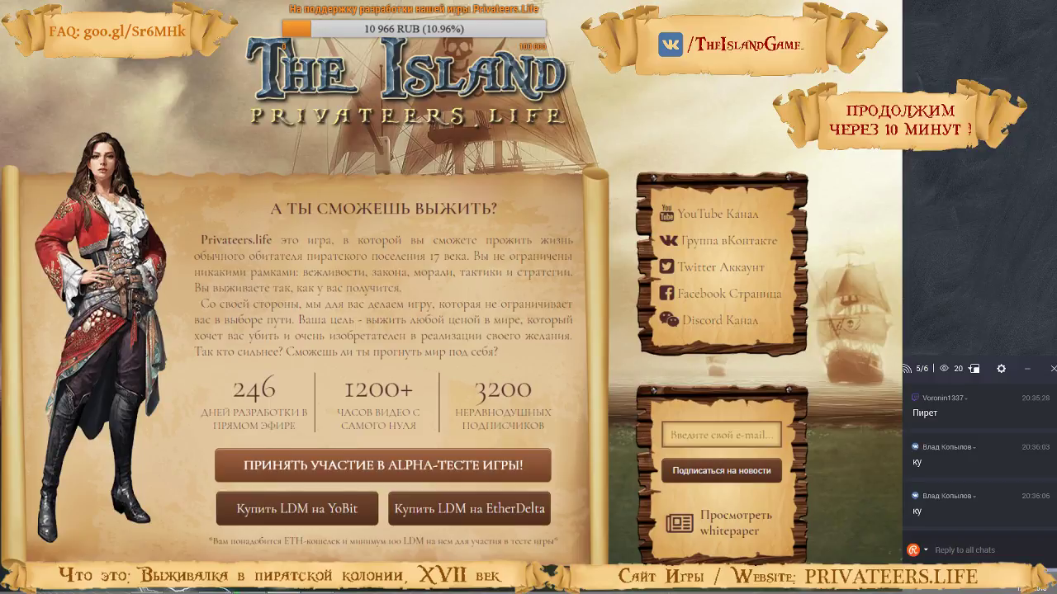
# Hide the Pause and site sources in OBS so the stream shows the screen capture, and minimise OBS
pyautogui.click(276, 477)
pyautogui.click(276, 489)
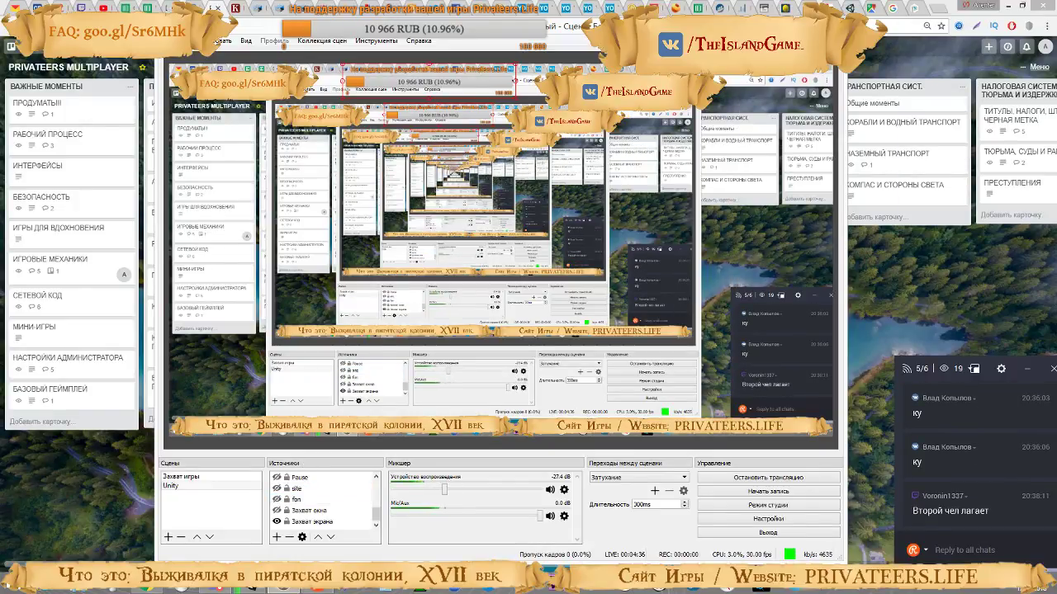
pyautogui.click(797, 25)
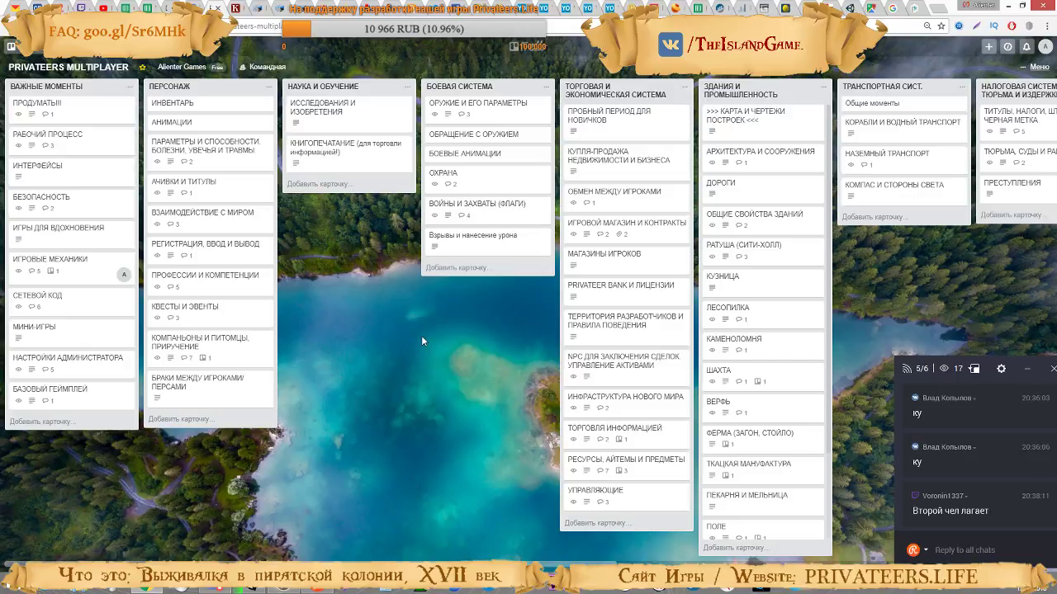
# View the game's VK community page and check the live stream's status in OBS
pyautogui.click(60, 7)
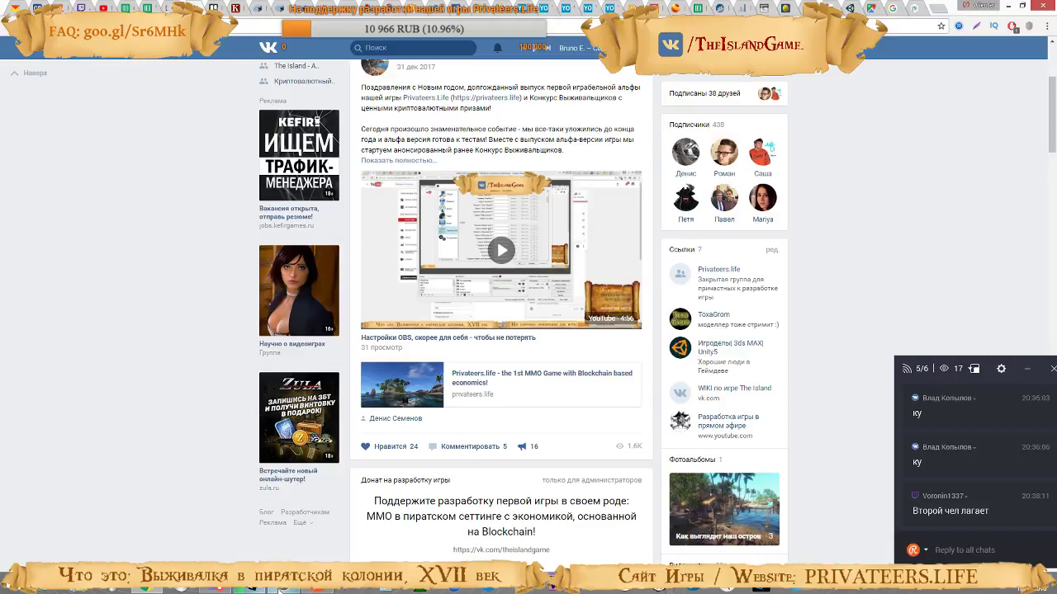
pyautogui.click(274, 590)
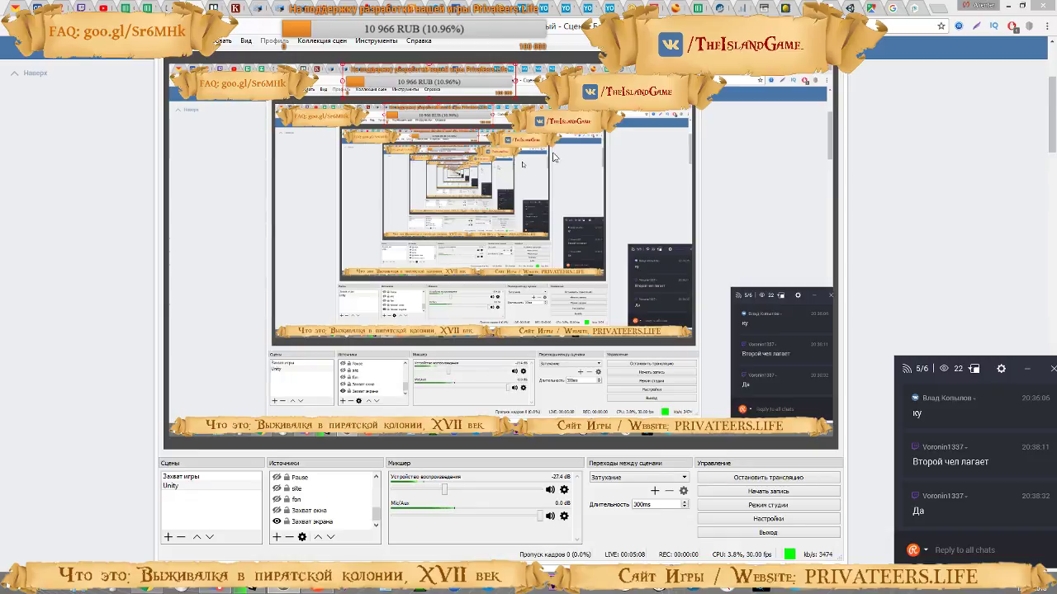
pyautogui.click(777, 26)
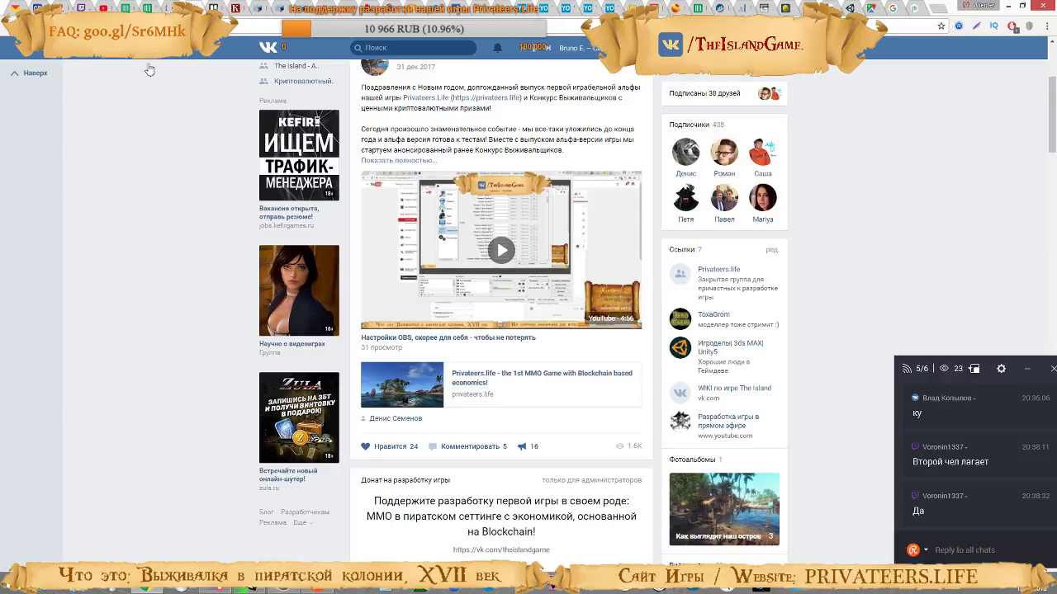
# Read the ПРОДУМАТЬ!!! card on the PRIVATEERS MULTIPLAYER Trello board, glance at the Twitch video list, and close the card
pyautogui.click(227, 12)
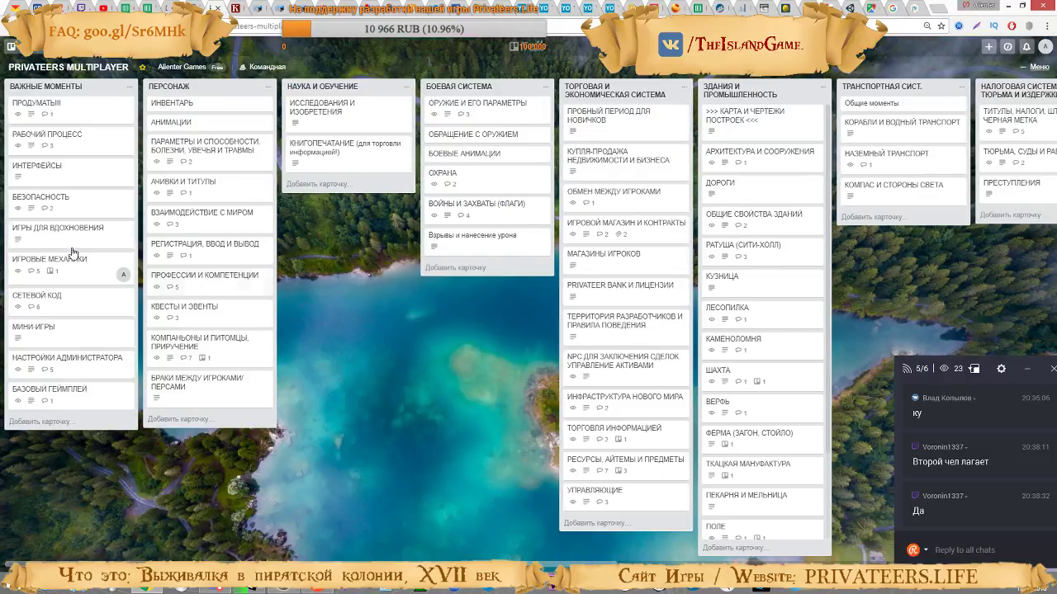
pyautogui.click(33, 104)
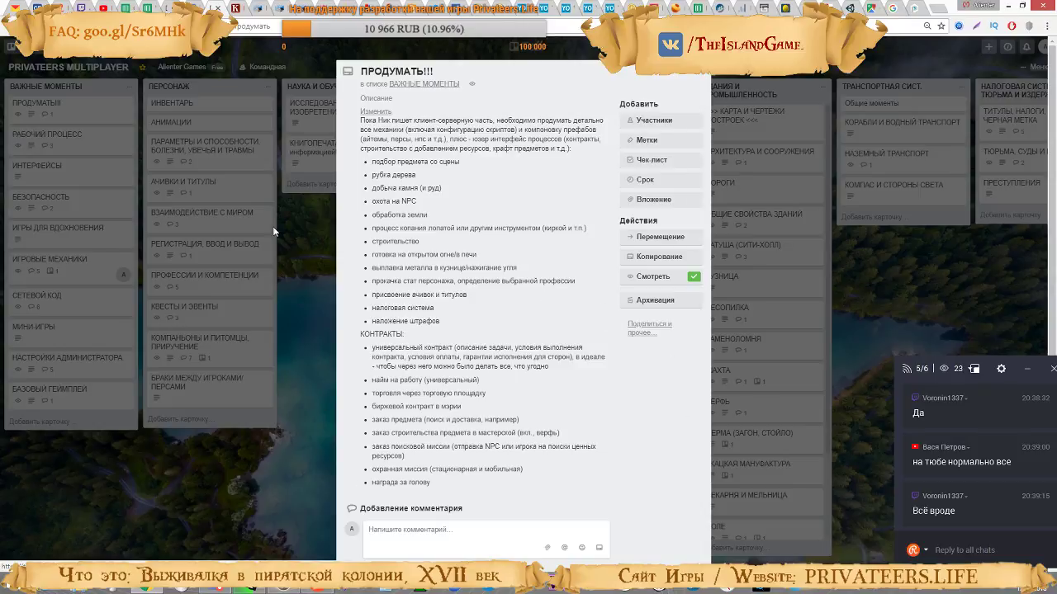
pyautogui.click(203, 8)
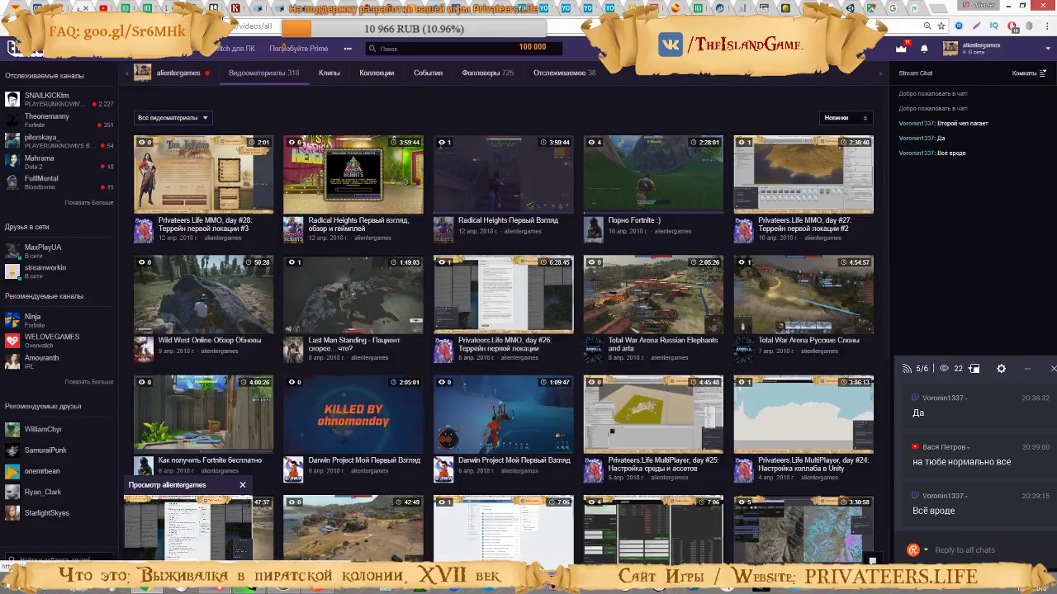
pyautogui.click(220, 9)
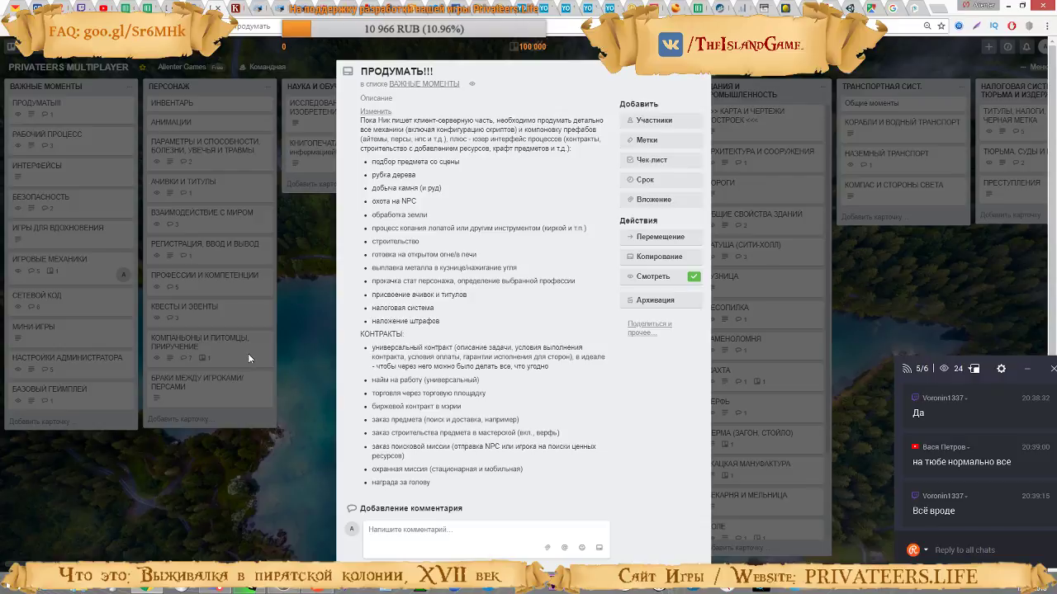
pyautogui.click(181, 425)
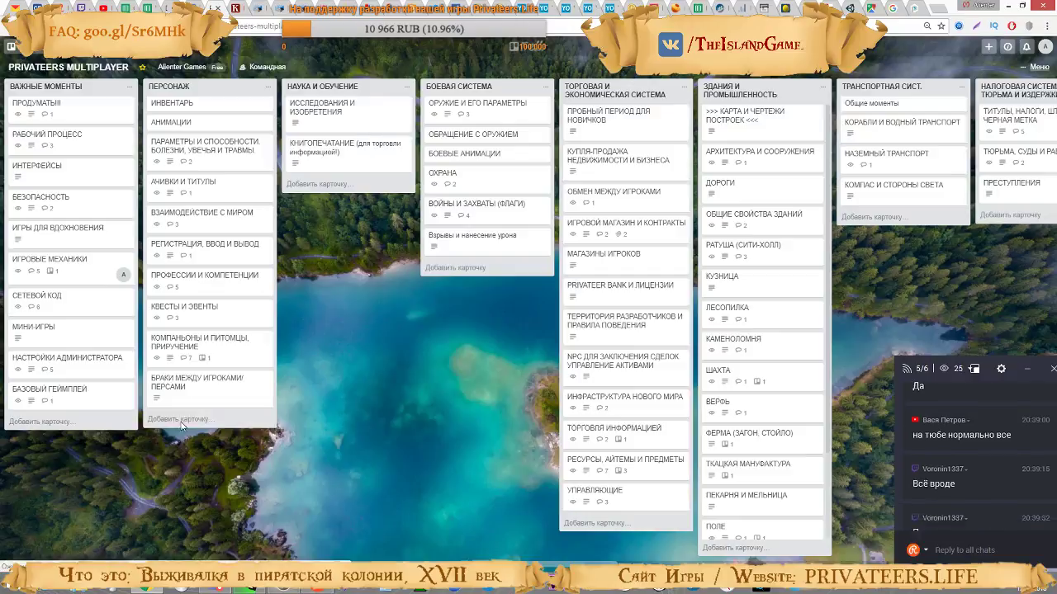
# Open the ИГРОВЫЕ МЕХАНИКИ card and read its comments from terrain tracks through to stone resource mining
pyautogui.click(49, 260)
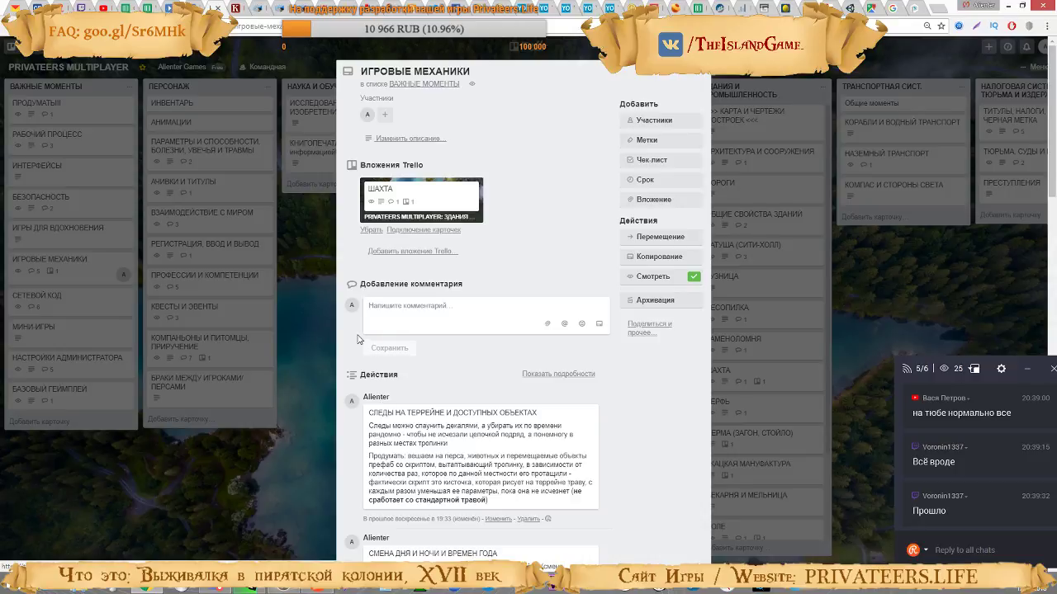
pyautogui.scroll(-3, 541, 330)
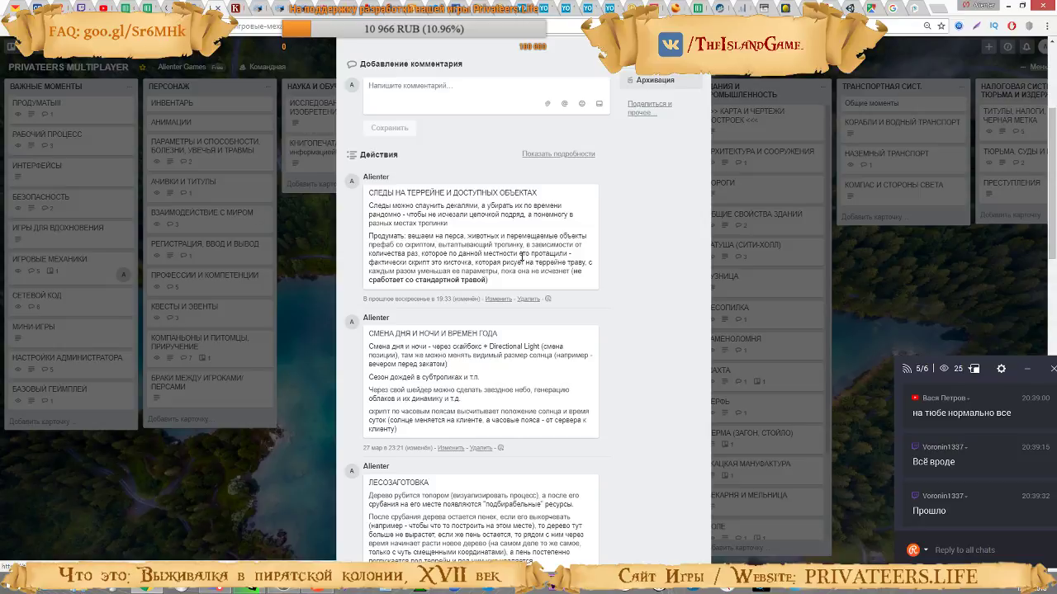
pyautogui.scroll(-2, 521, 257)
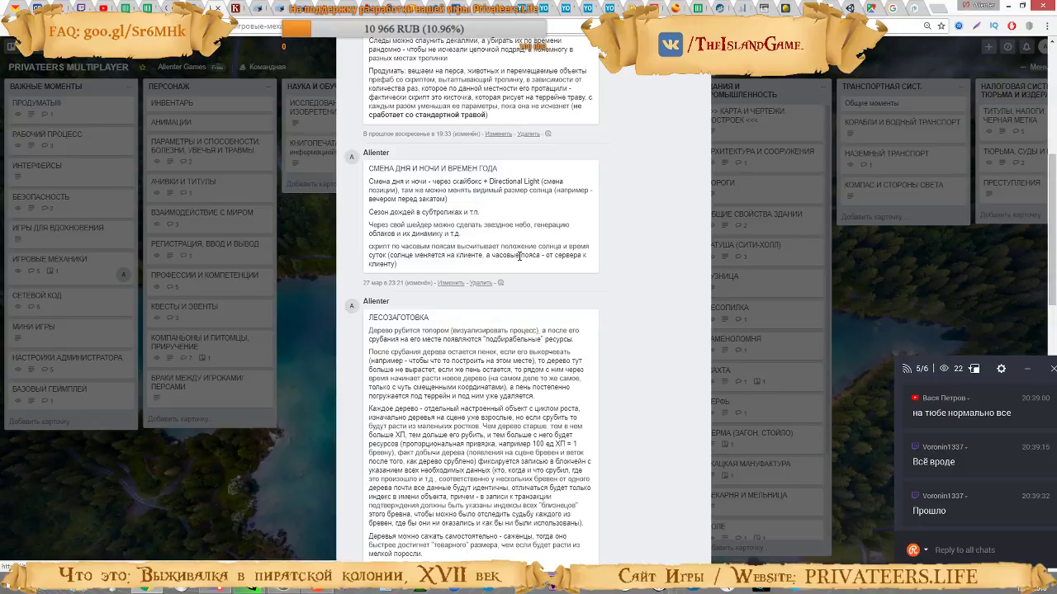
pyautogui.scroll(-2, 520, 256)
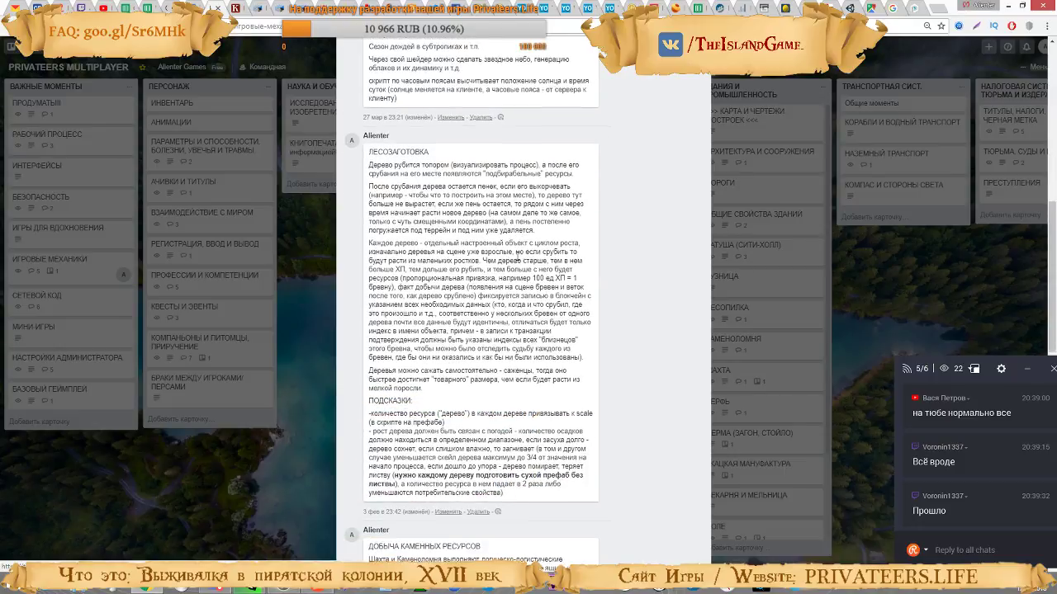
pyautogui.scroll(-2, 517, 258)
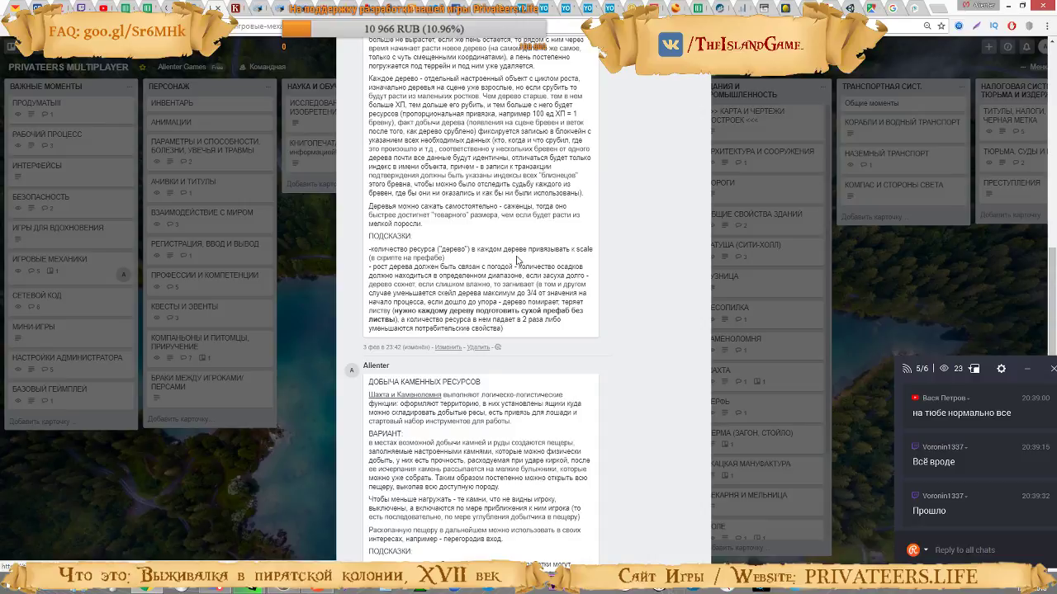
pyautogui.scroll(-2, 519, 259)
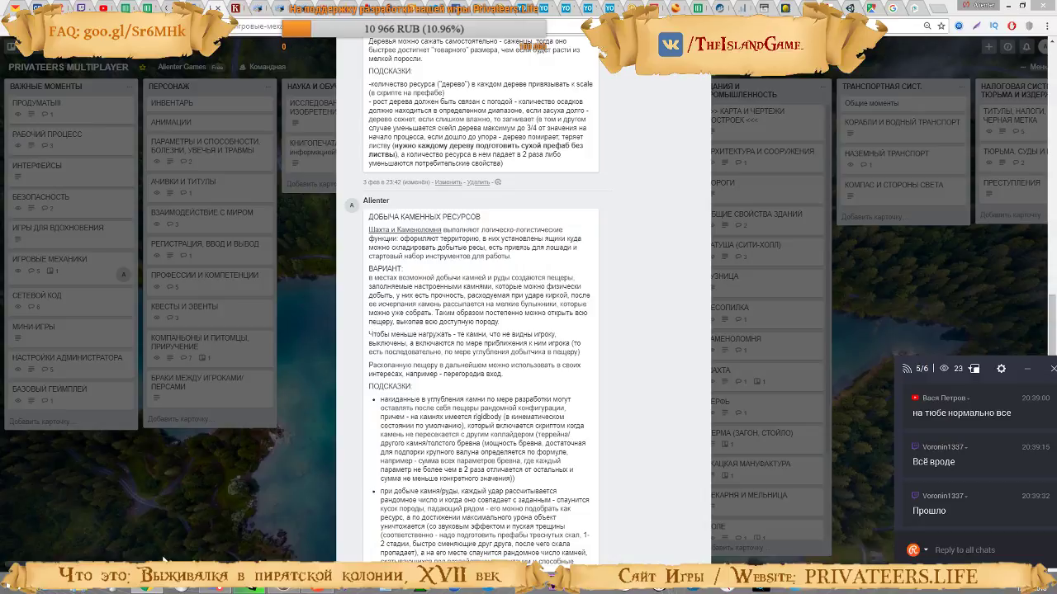
# Switch to the Unity project, select the Gaia object and look over the sandy terrain up to its edge
pyautogui.click(146, 589)
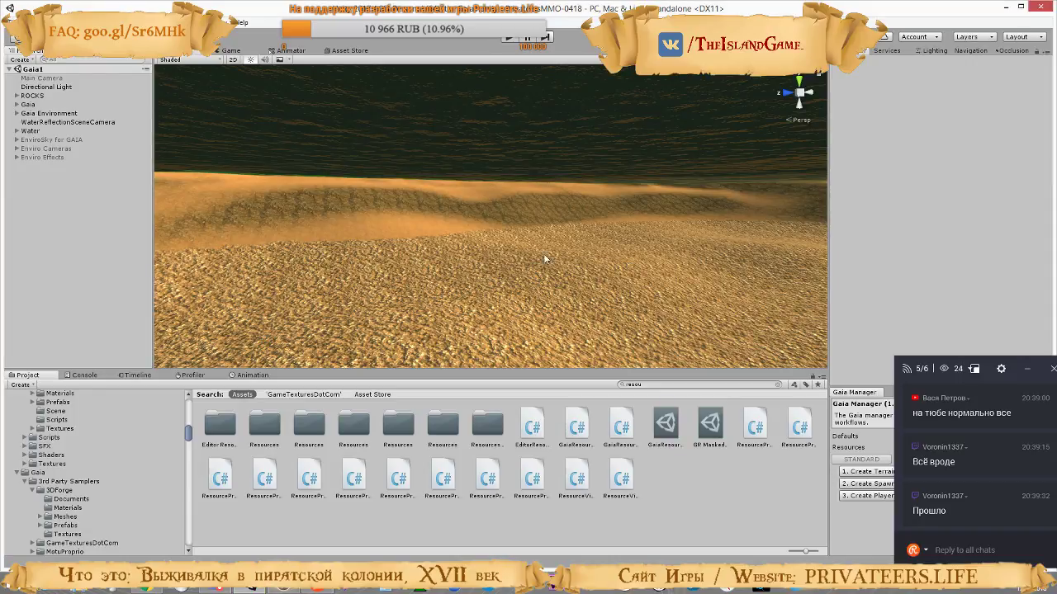
pyautogui.press('super+d')
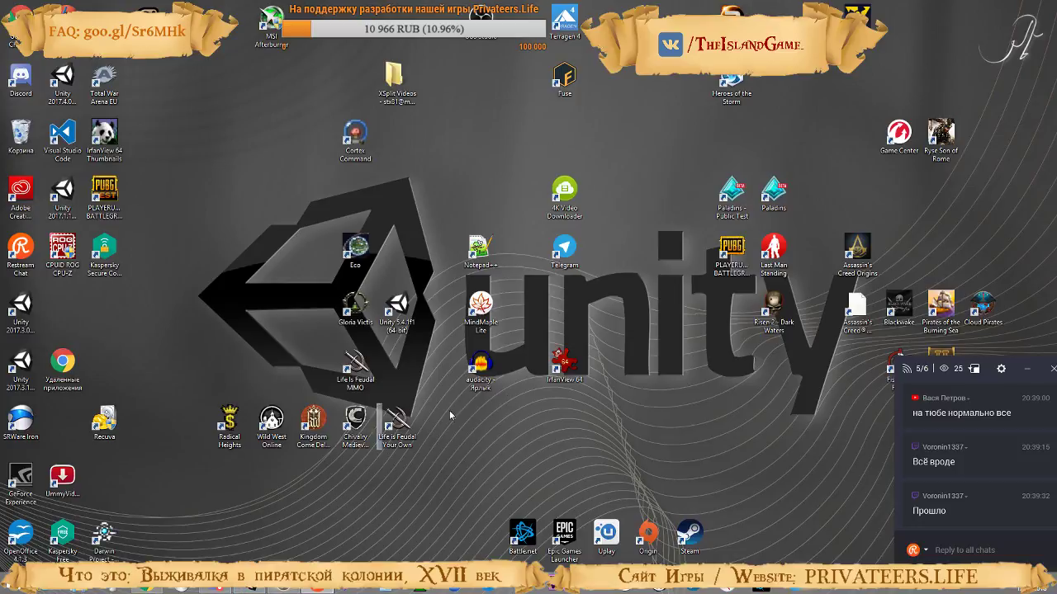
pyautogui.click(249, 589)
pyautogui.moveTo(462, 273); pyautogui.dragTo(431, 242, button='right')
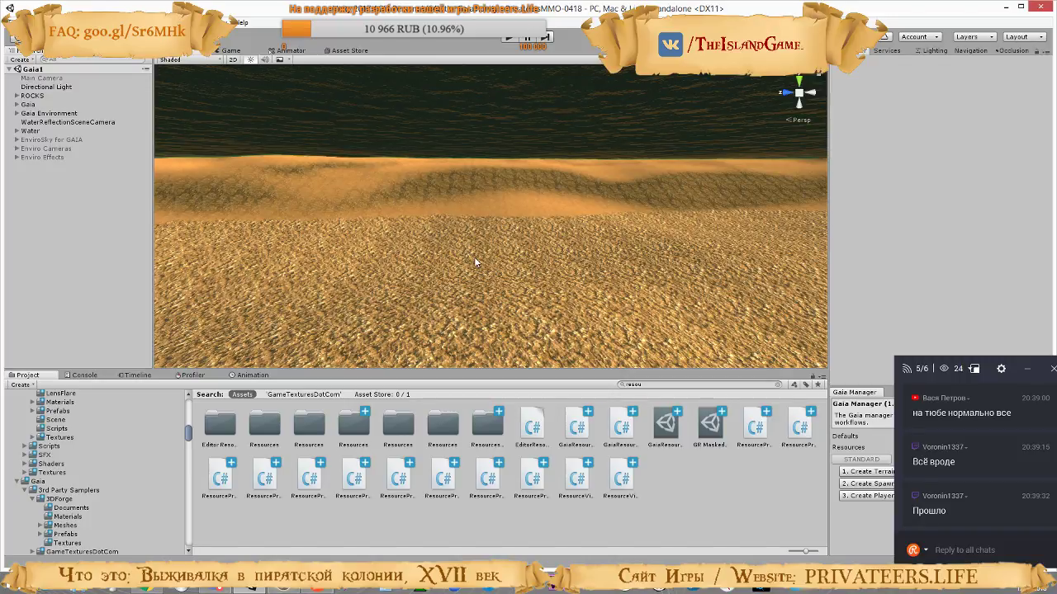
pyautogui.moveTo(478, 236); pyautogui.dragTo(550, 243, button='right')
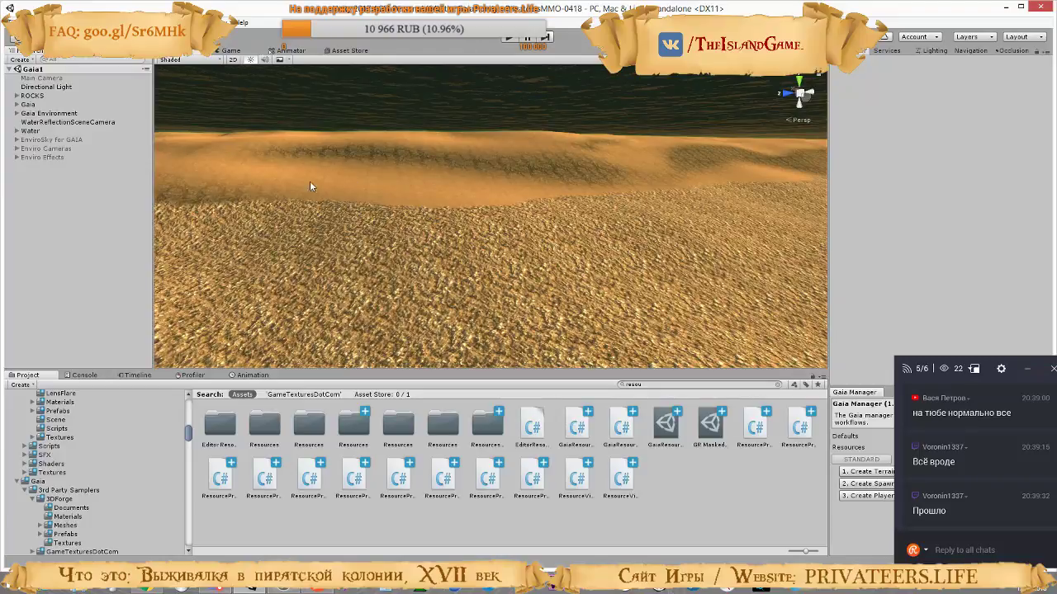
pyautogui.click(27, 104)
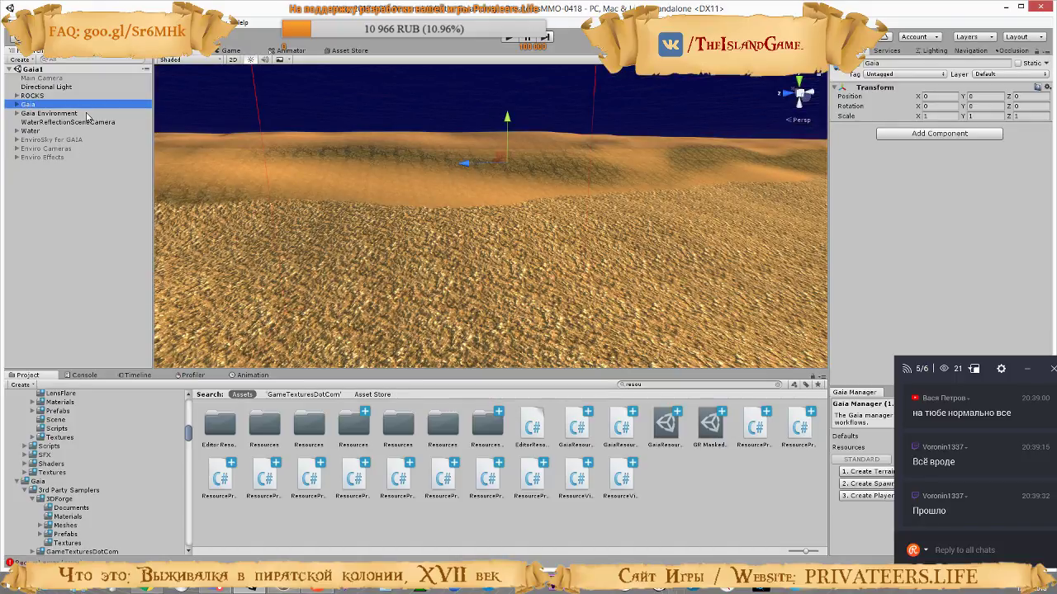
pyautogui.moveTo(528, 241); pyautogui.dragTo(502, 210, button='right')
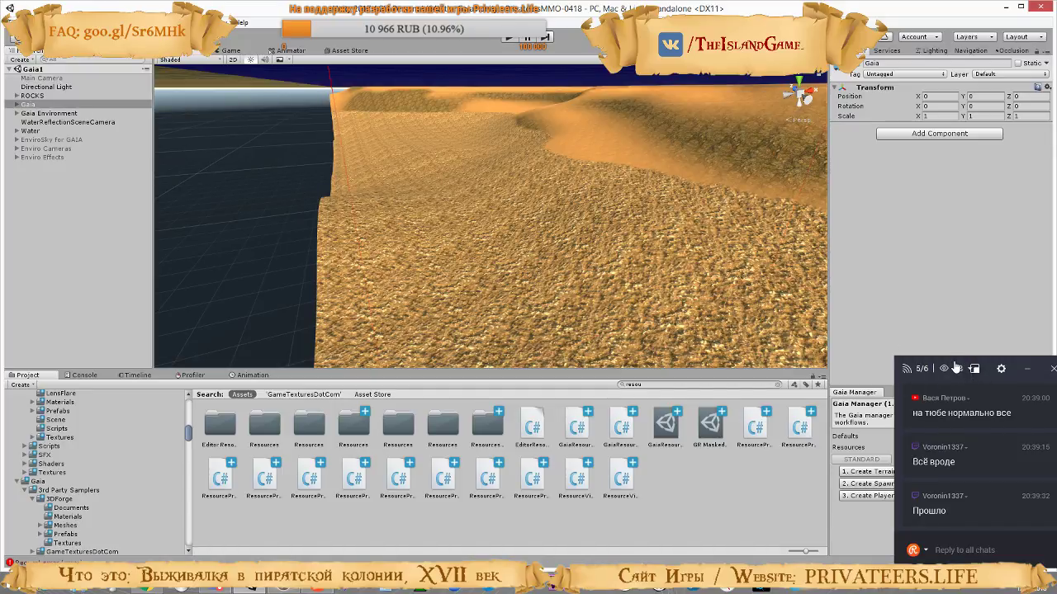
# Move the chat window off the Gaia Manager to the opposite lower corner and reduce its height
pyautogui.moveTo(899, 368); pyautogui.dragTo(18, 356)
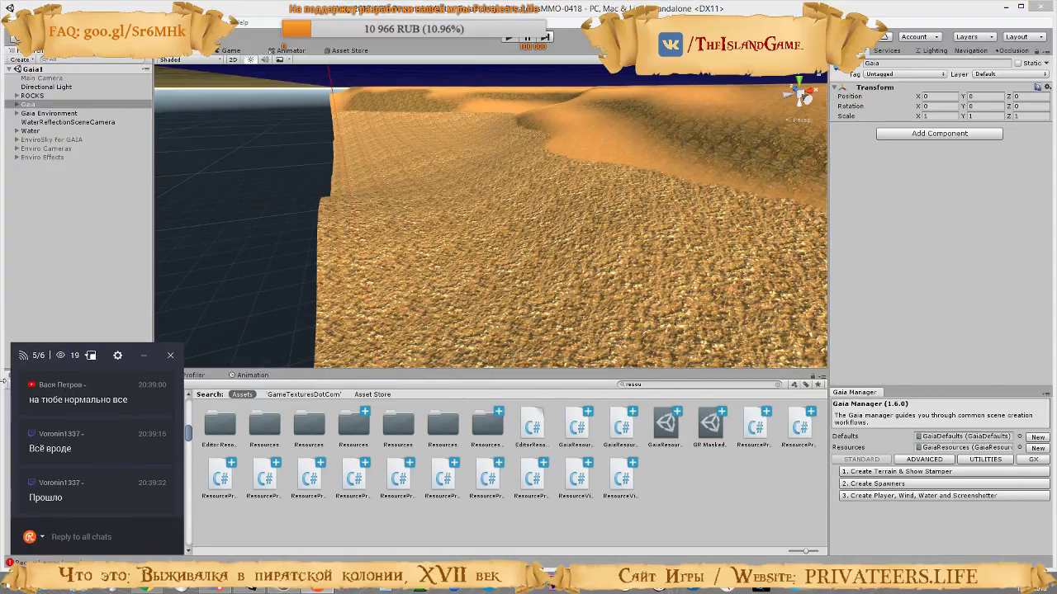
pyautogui.moveTo(11, 407); pyautogui.dragTo(5, 407)
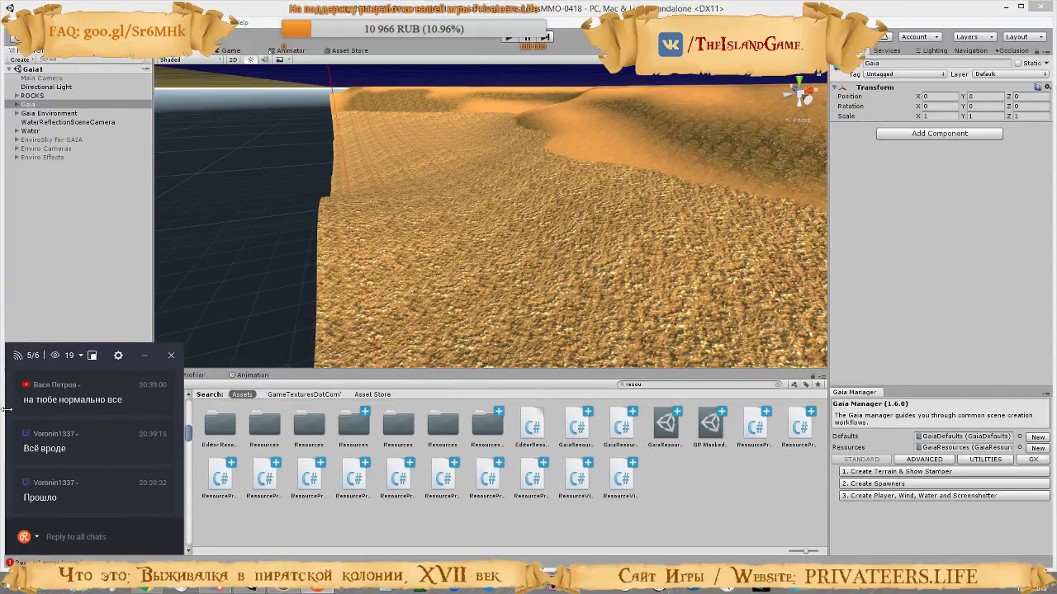
pyautogui.moveTo(105, 341); pyautogui.dragTo(88, 392)
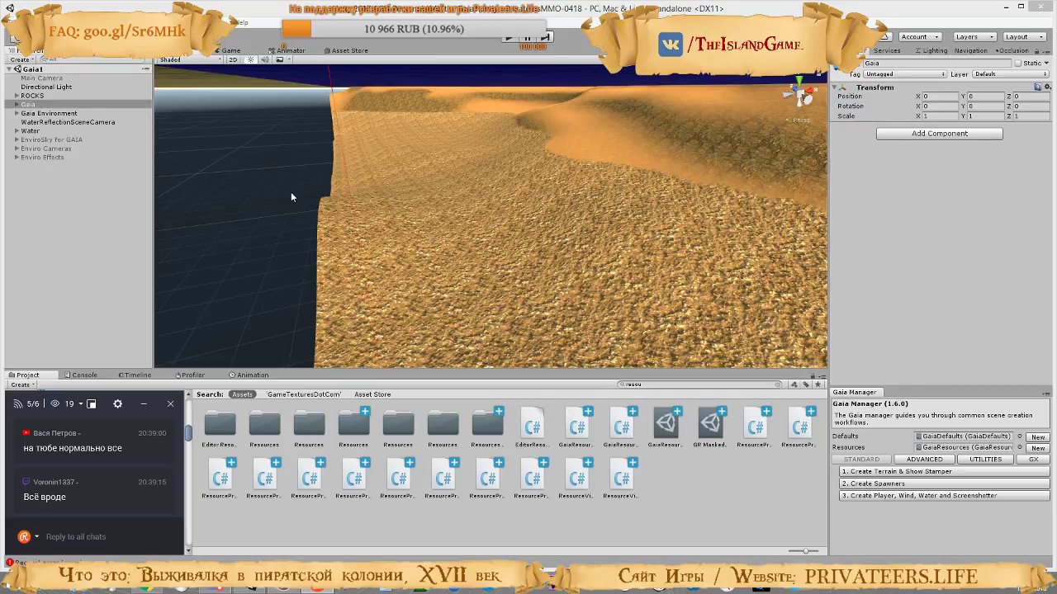
# Expand the Gaia Environment and Gaia objects in the hierarchy and examine the Coverage Texture Spawner's settings and rules
pyautogui.click(16, 113)
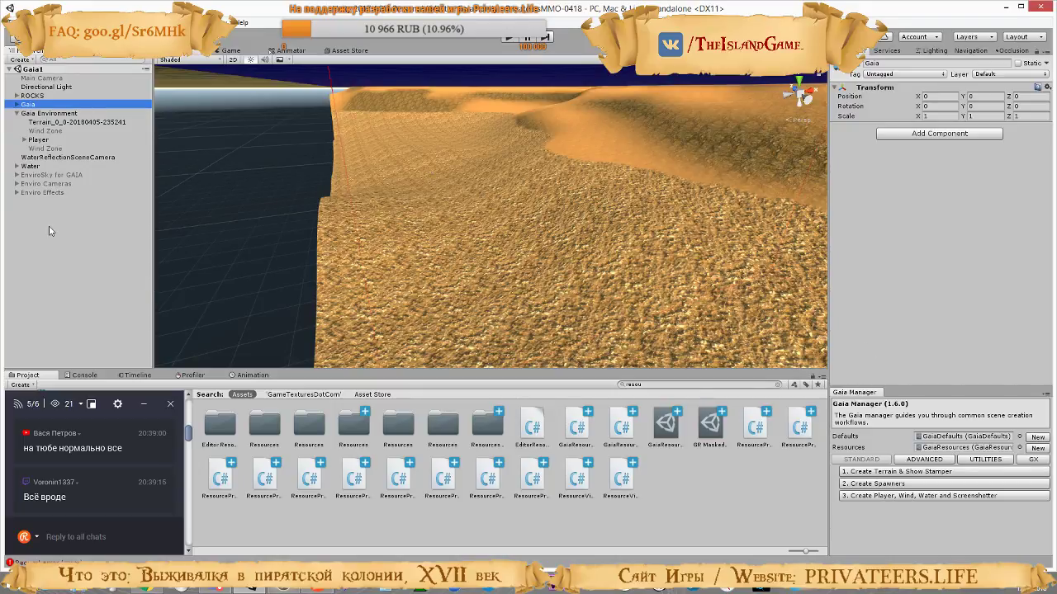
pyautogui.click(17, 167)
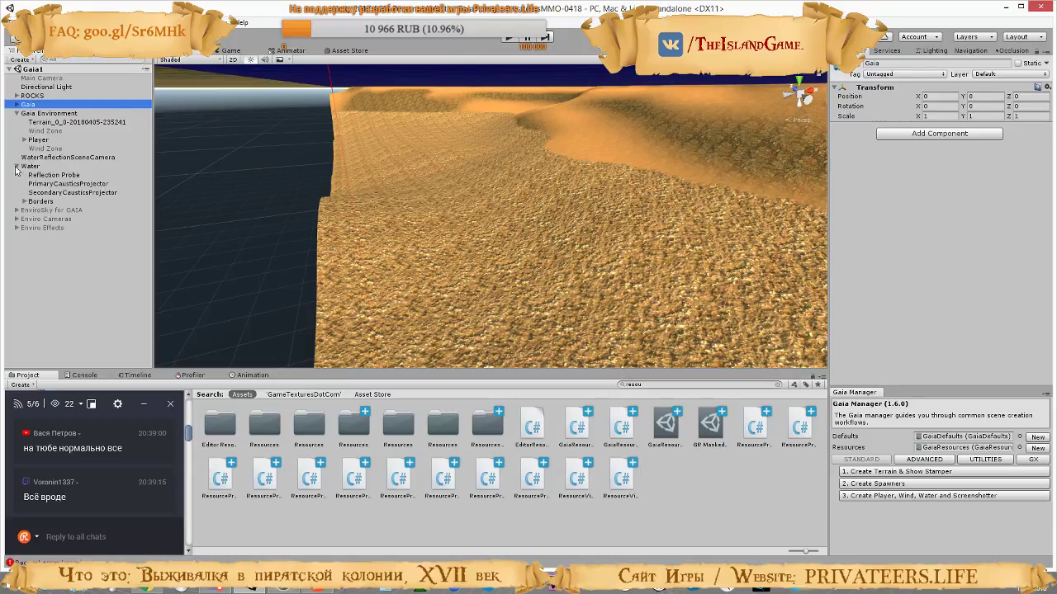
pyautogui.click(17, 167)
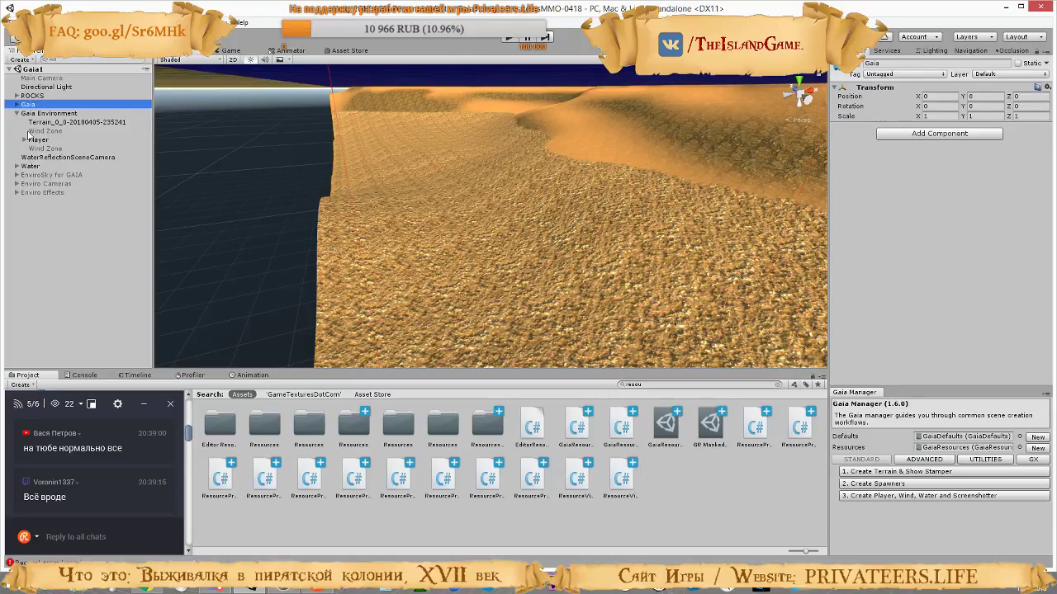
pyautogui.click(18, 105)
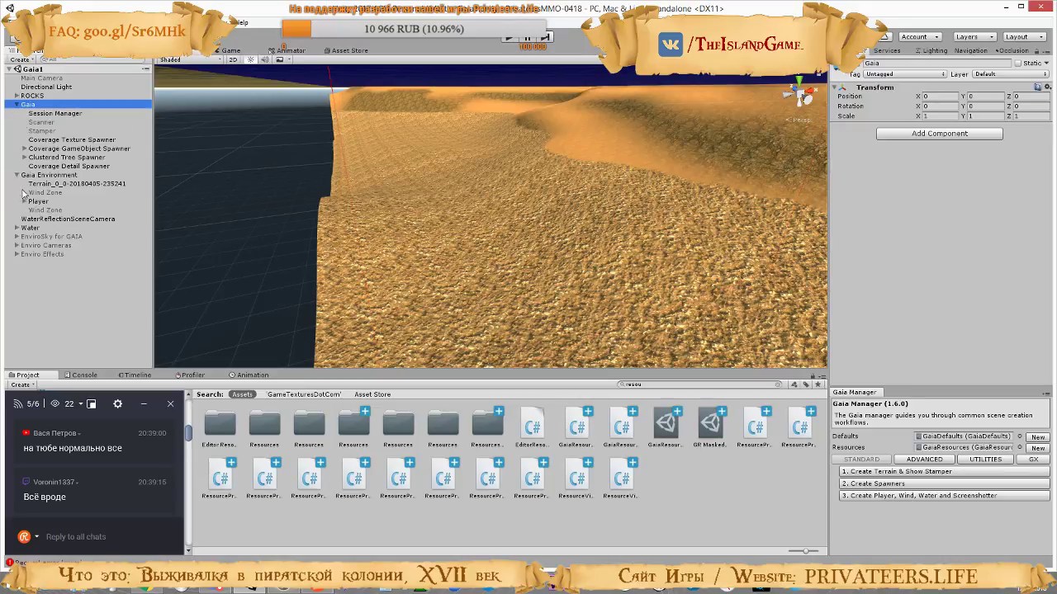
pyautogui.click(63, 139)
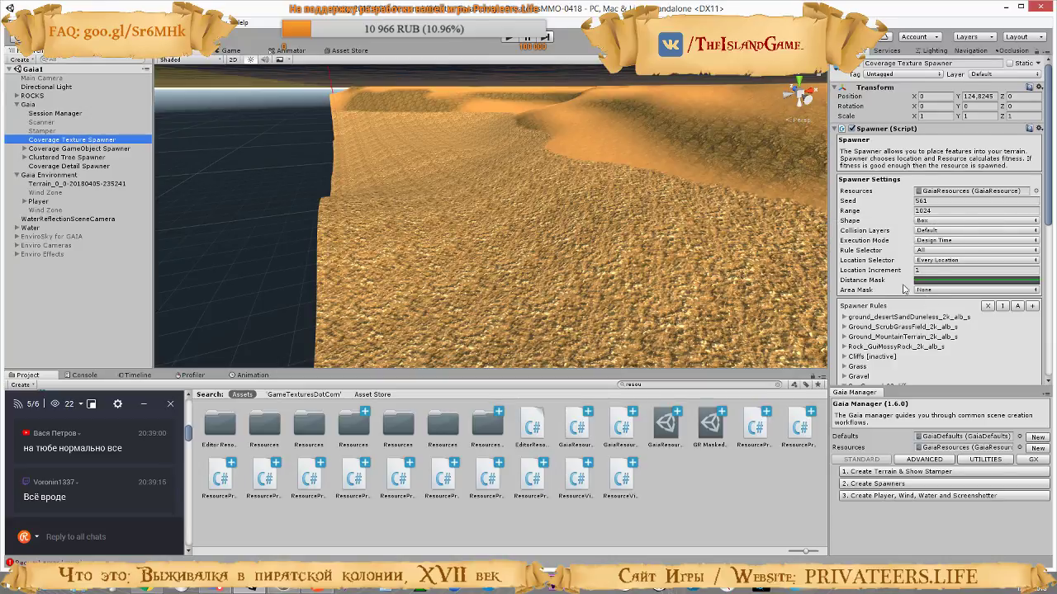
pyautogui.scroll(-8, 892, 272)
pyautogui.scroll(6, 889, 264)
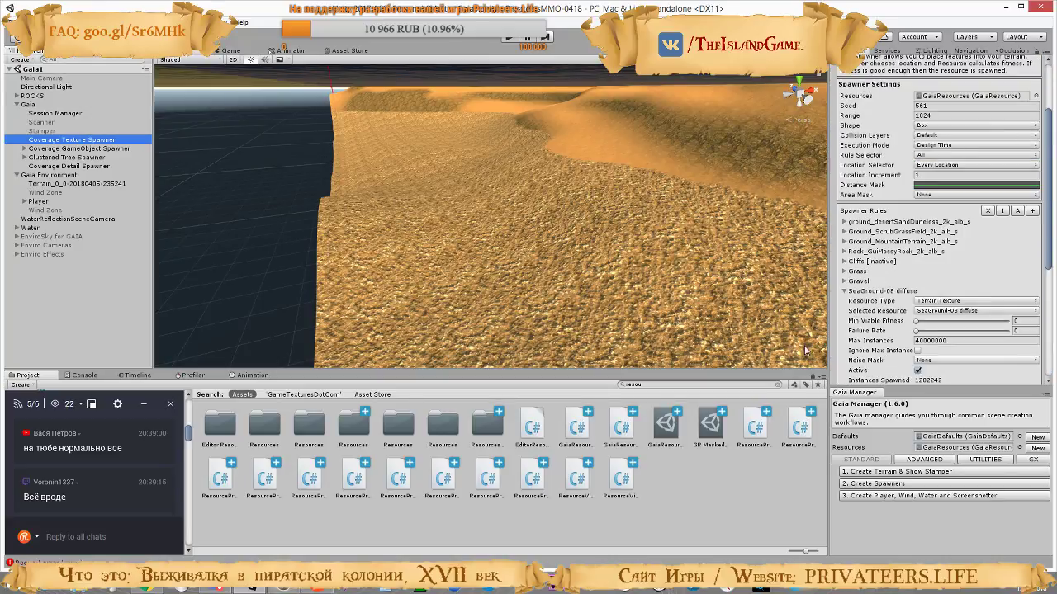
# Select the GaiaResources asset and set the ground_desertSandDuneless texture's Min Height to -40
pyautogui.click(666, 424)
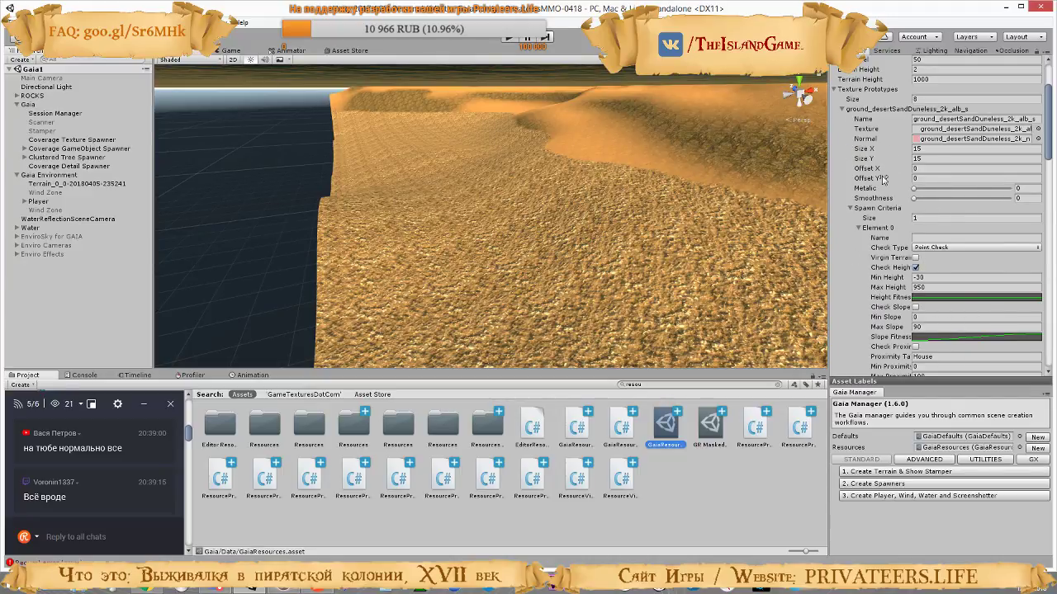
pyautogui.click(917, 277)
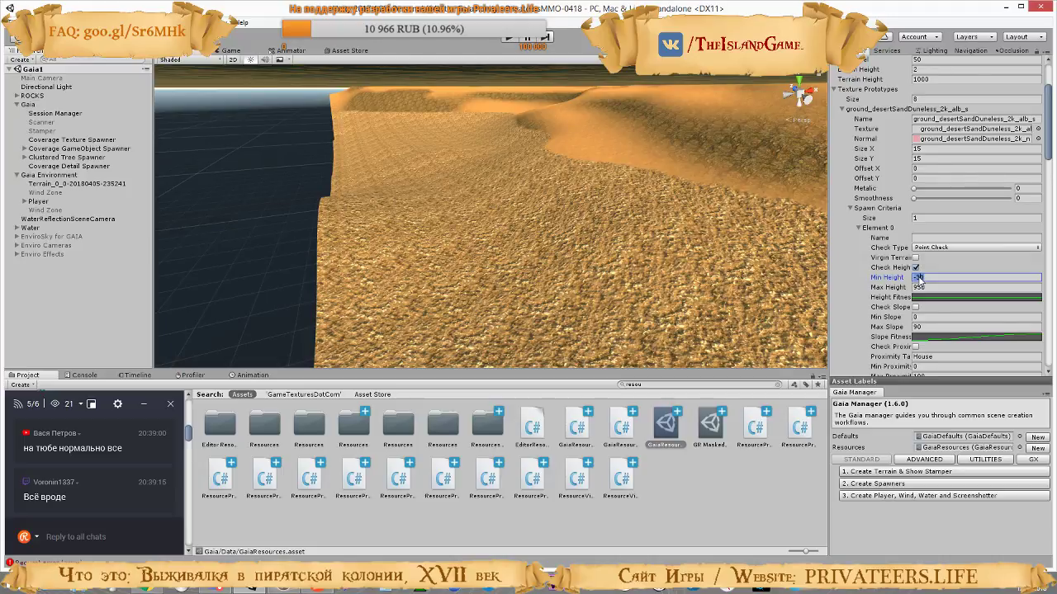
pyautogui.write('300')
pyautogui.write('-40')
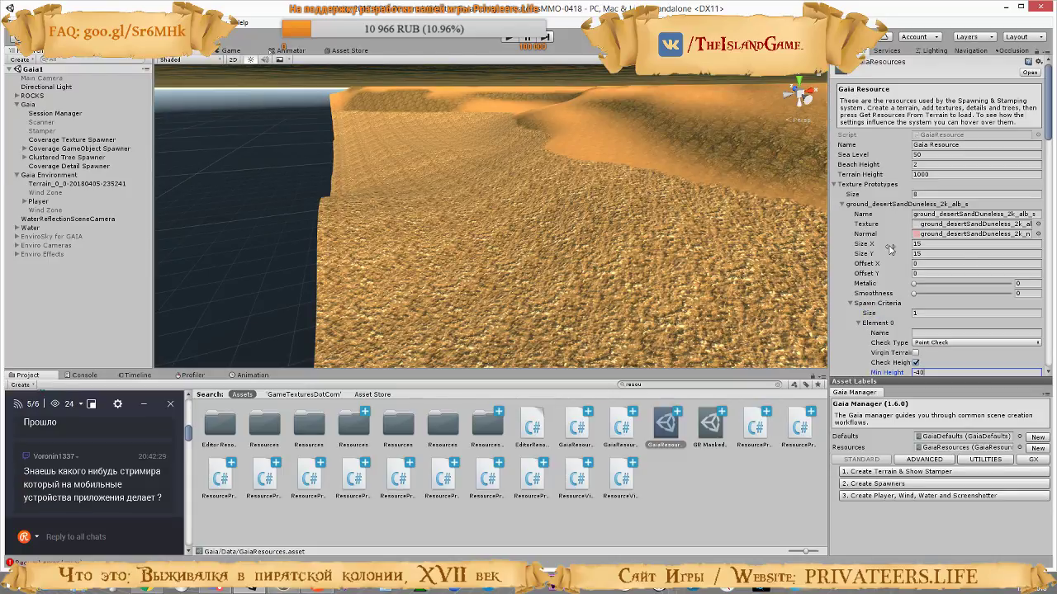
# Set the Max Height of the SeaGround-08 diffuse texture's spawn criteria to -35
pyautogui.scroll(-8, 892, 249)
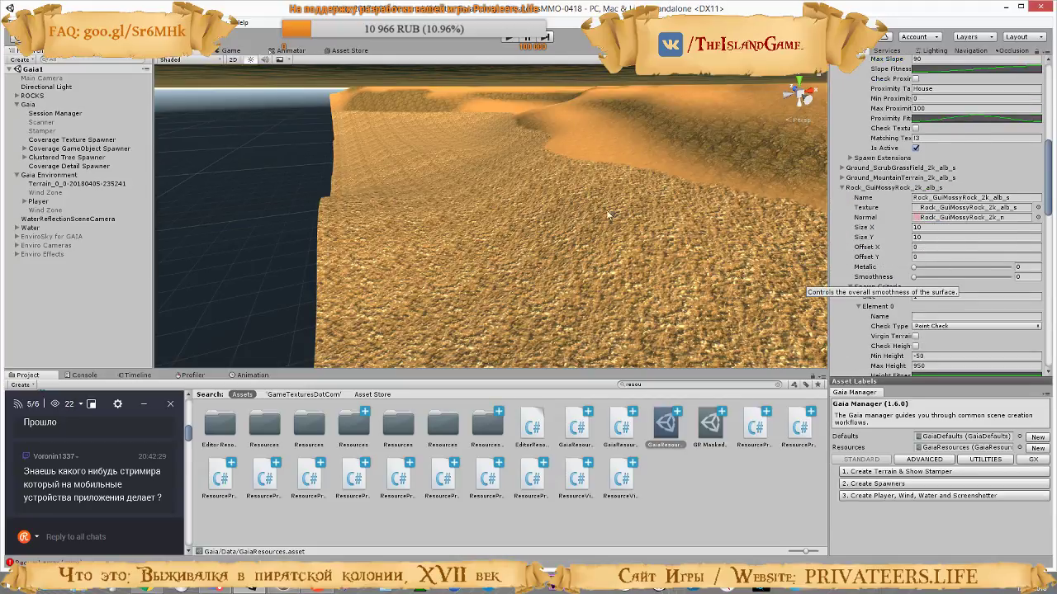
pyautogui.scroll(-10, 938, 311)
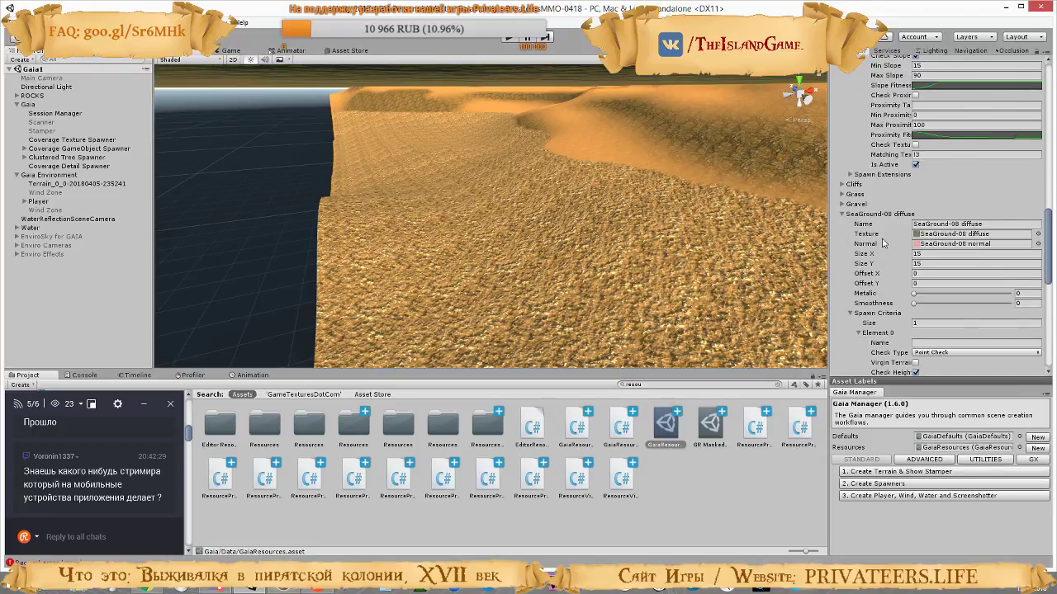
pyautogui.scroll(-10, 882, 242)
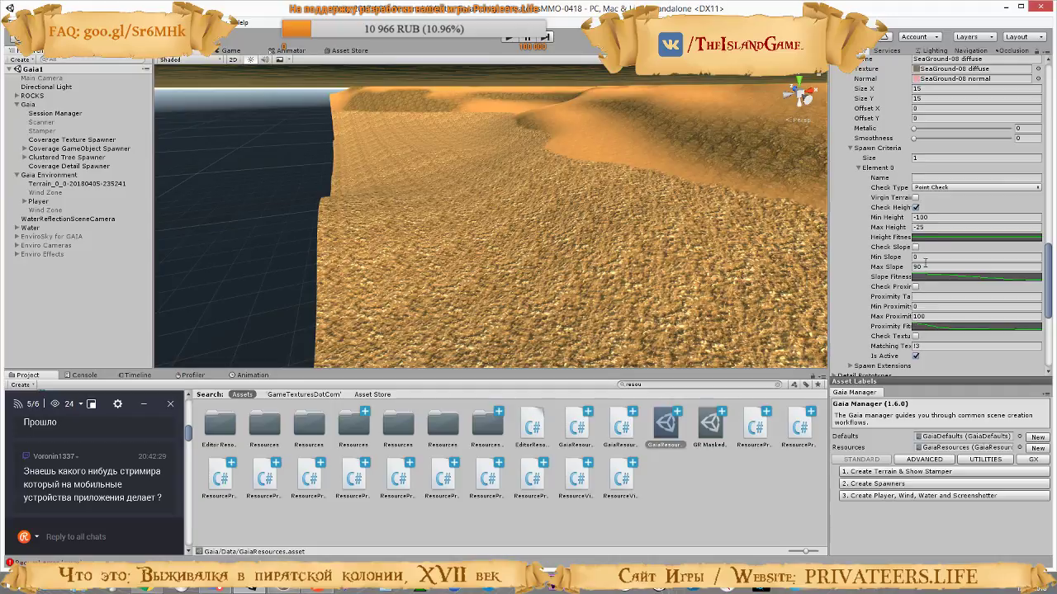
pyautogui.click(918, 228)
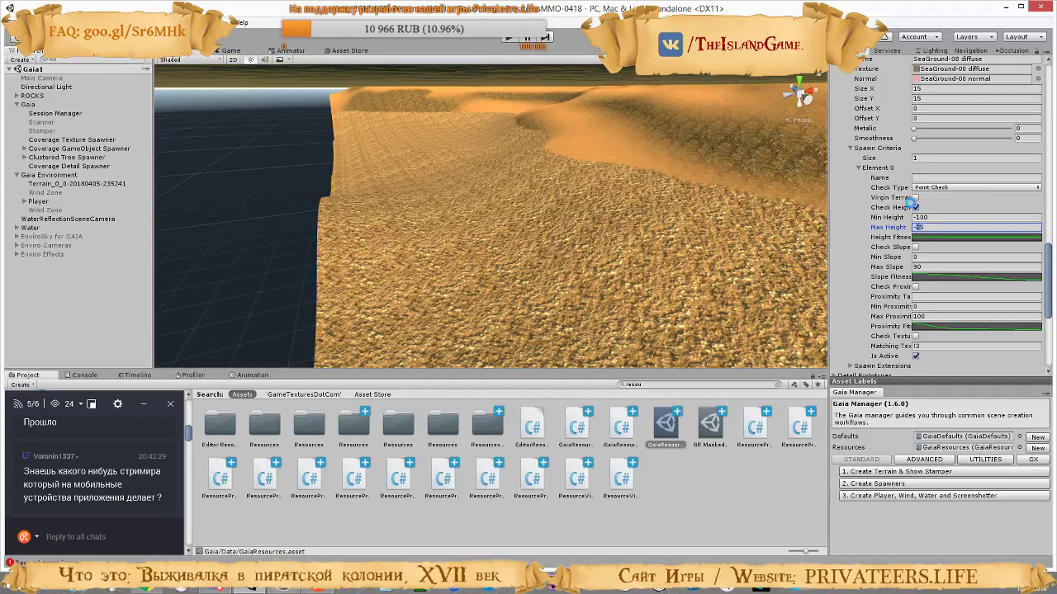
pyautogui.write('3')
# Review the SeaGround-08 diffuse spawn criteria and look across the sandy terrain towards the dunes
pyautogui.scroll(-6, 929, 267)
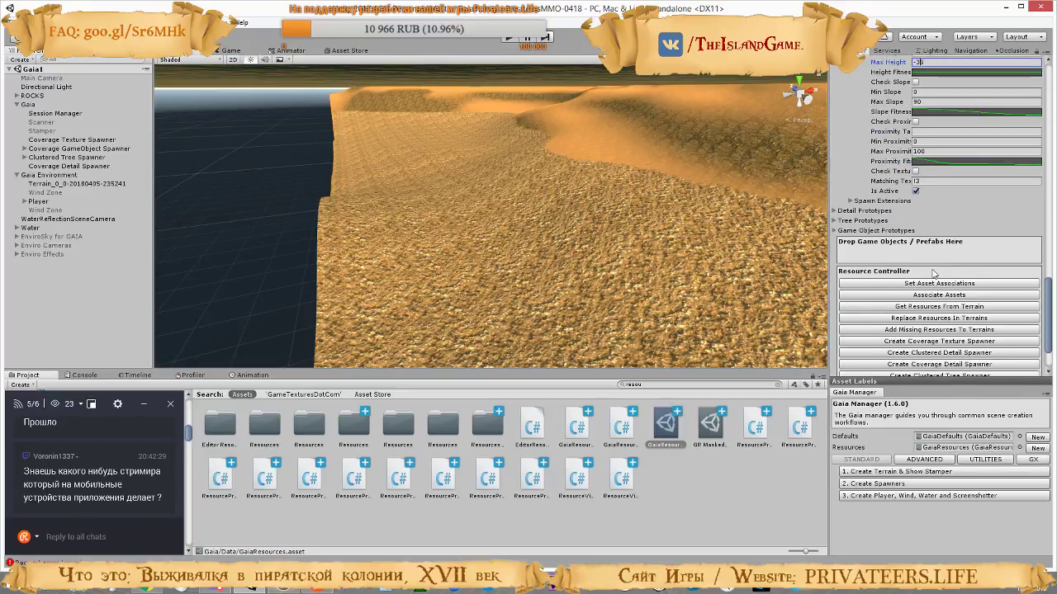
pyautogui.scroll(8, 929, 266)
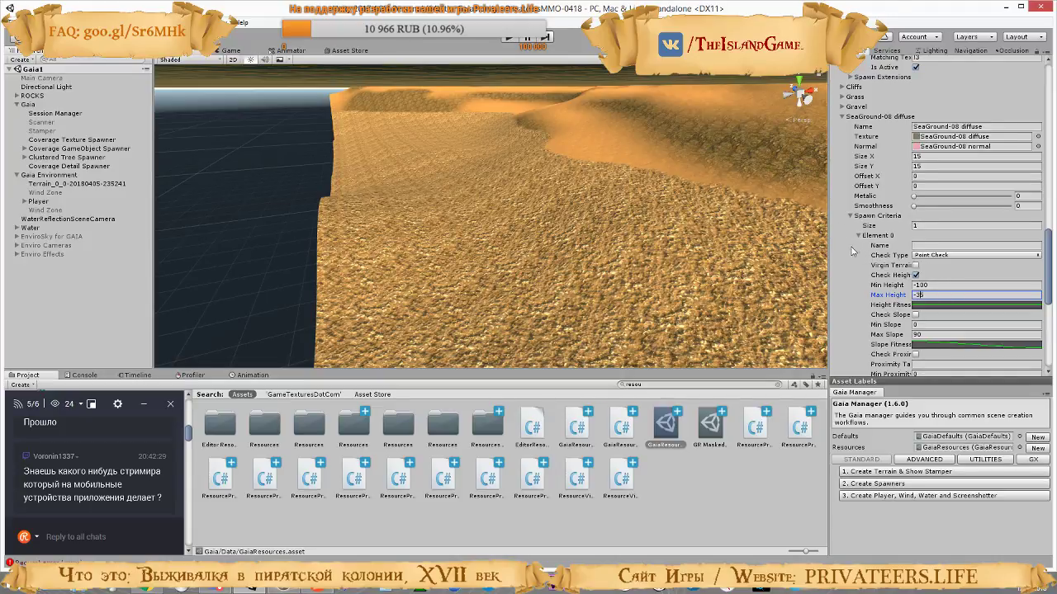
pyautogui.scroll(2, 908, 281)
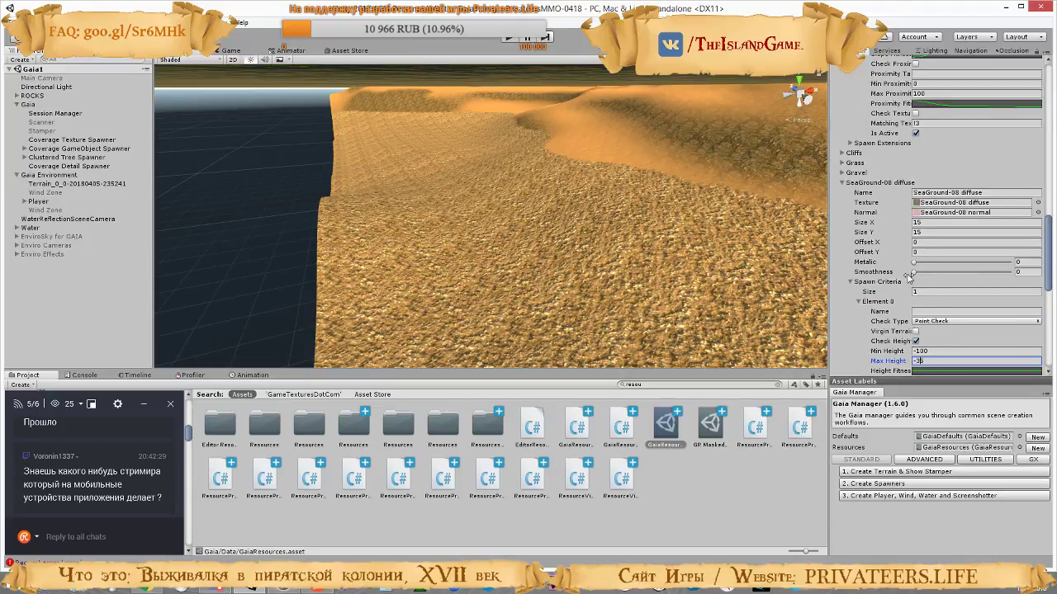
pyautogui.scroll(-3, 909, 277)
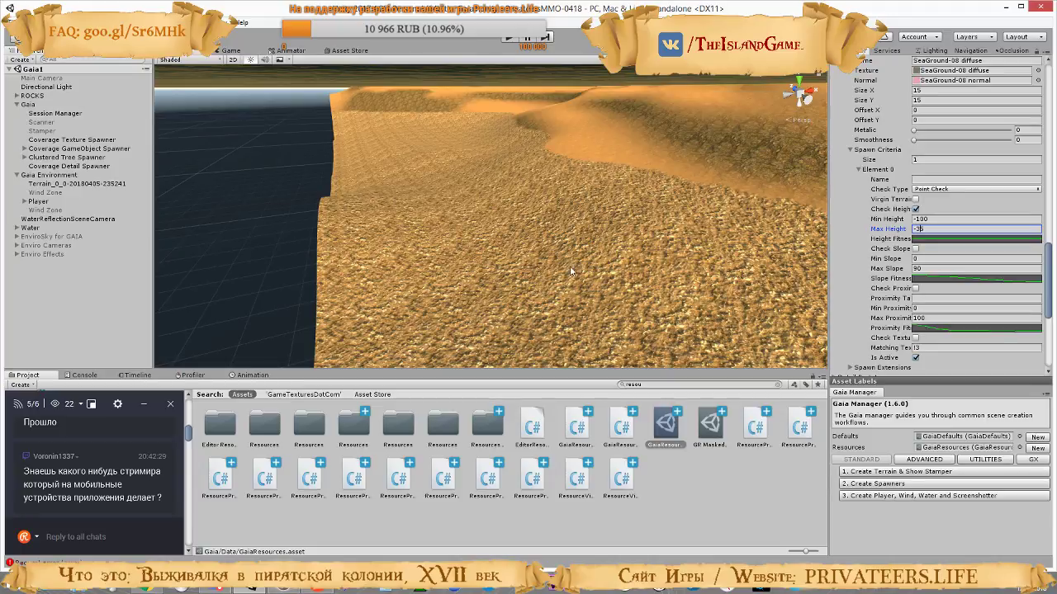
pyautogui.moveTo(605, 253)
pyautogui.mouseDown(button='right')
pyautogui.moveTo(839, 219)
pyautogui.moveTo(732, 199)
pyautogui.moveTo(627, 248)
pyautogui.moveTo(531, 272)
pyautogui.moveTo(703, 260)
pyautogui.moveTo(644, 266)
pyautogui.moveTo(604, 302)
pyautogui.moveTo(623, 214)
pyautogui.moveTo(738, 193)
pyautogui.moveTo(557, 237)
pyautogui.moveTo(716, 180)
pyautogui.moveTo(449, 222)
pyautogui.moveTo(573, 255)
pyautogui.moveTo(587, 244)
pyautogui.moveTo(652, 250)
pyautogui.moveTo(529, 219)
pyautogui.moveTo(537, 223)
pyautogui.moveTo(325, 225)
pyautogui.moveTo(700, 254)
pyautogui.mouseUp(button='right')
pyautogui.press('w')
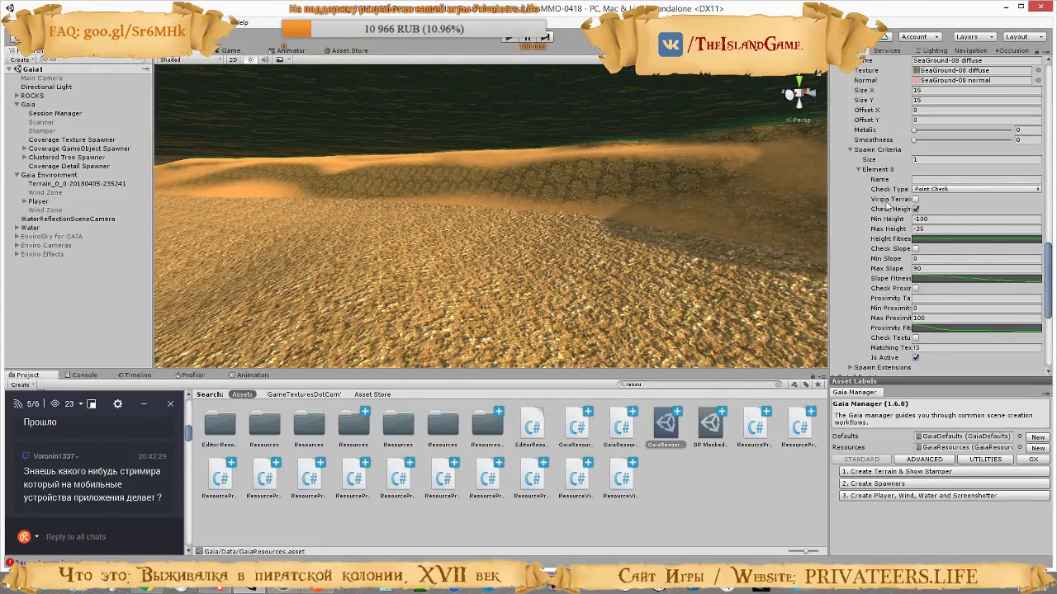
pyautogui.scroll(-2, 937, 189)
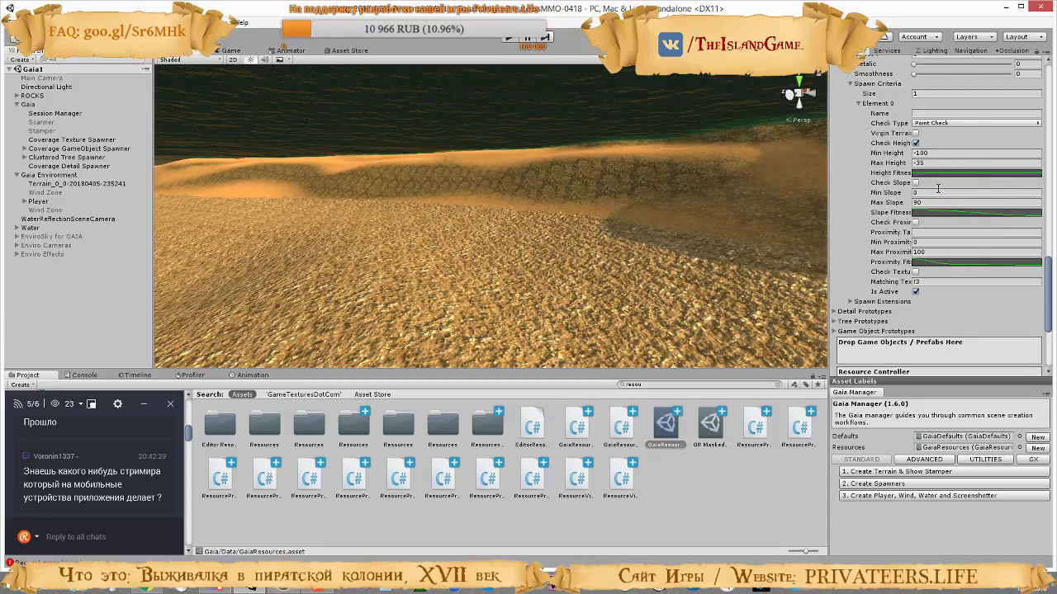
pyautogui.scroll(5, 938, 189)
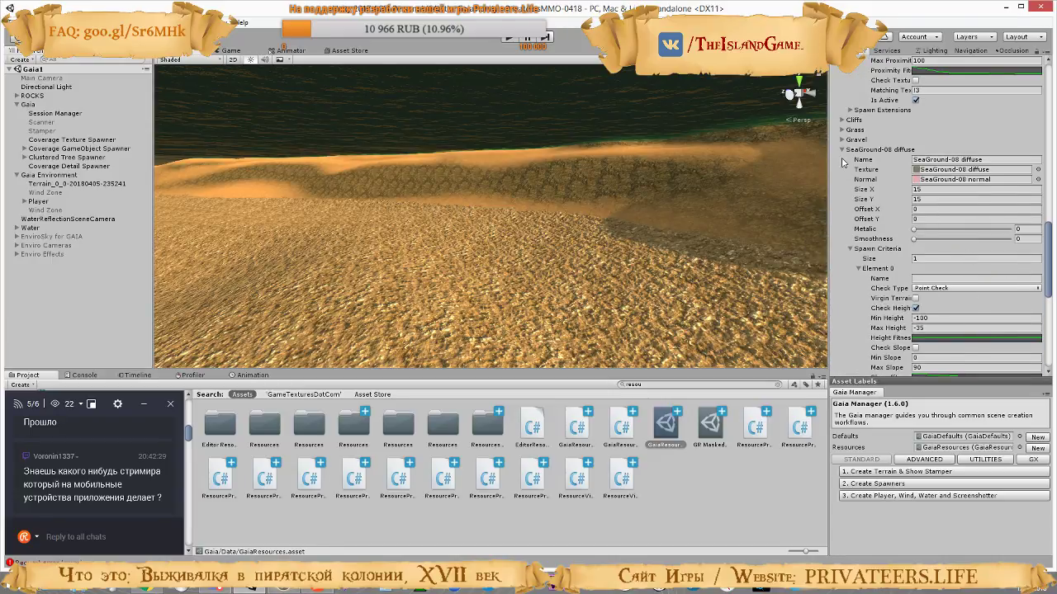
# Collapse the SeaGround-08 diffuse, Rock_GuiMossyRock and ground_desertSandDuneless entries in the texture prototypes
pyautogui.click(841, 151)
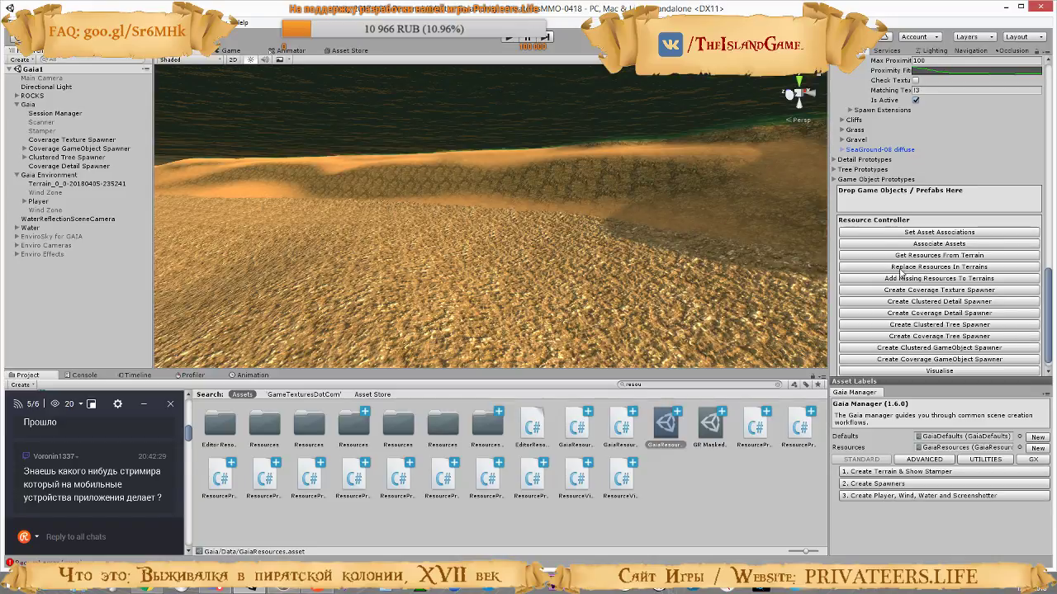
pyautogui.scroll(15, 918, 269)
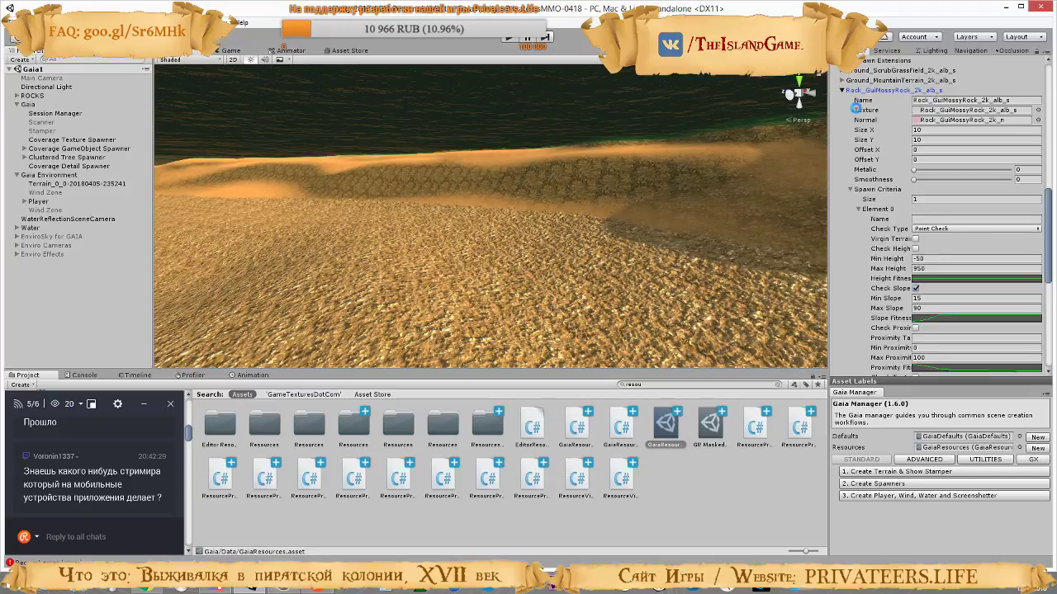
pyautogui.click(846, 91)
pyautogui.scroll(4, 926, 199)
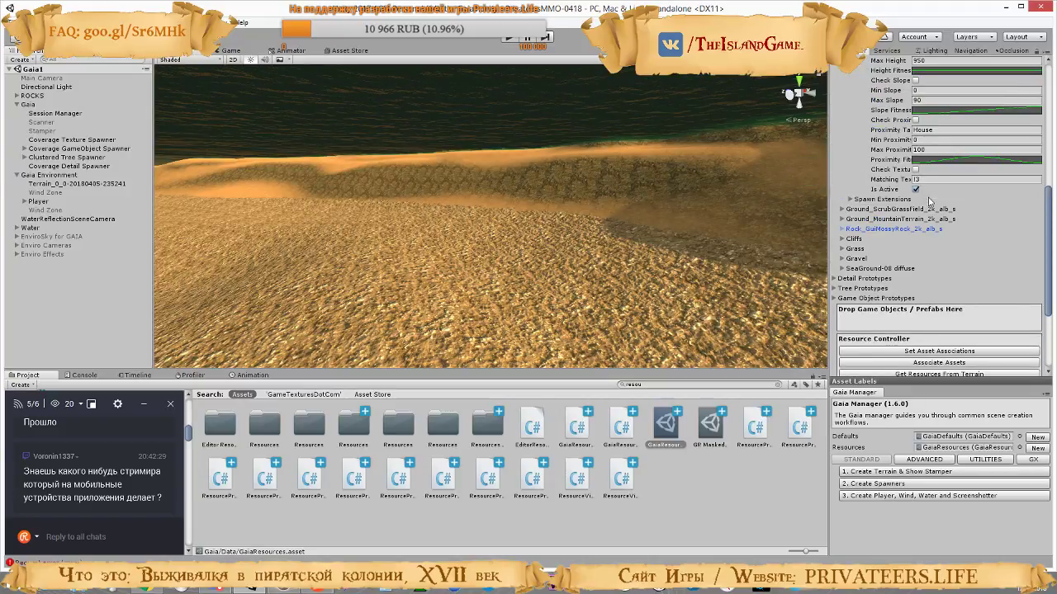
pyautogui.scroll(7, 912, 317)
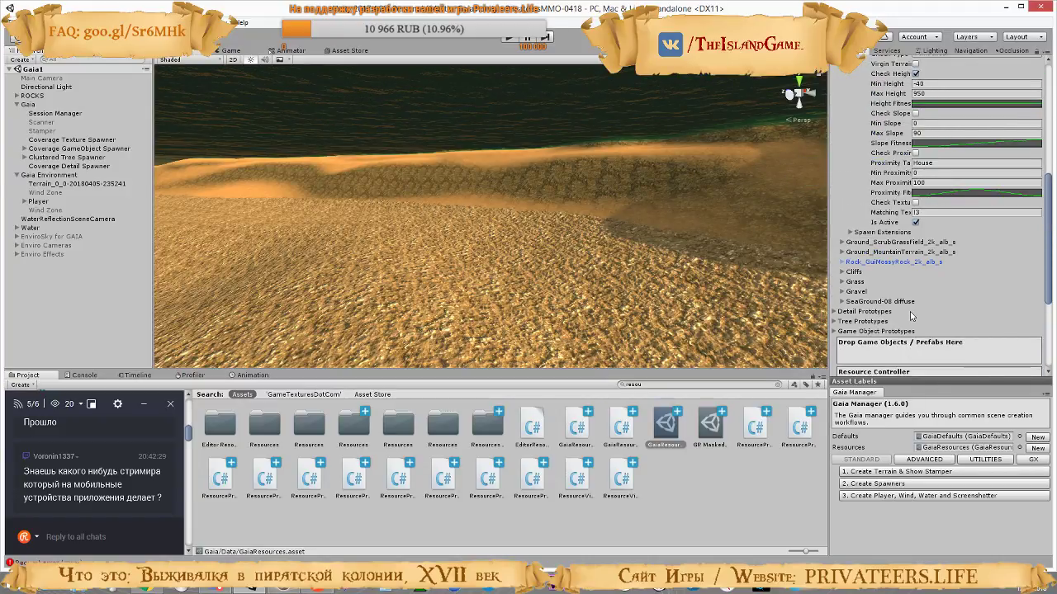
pyautogui.scroll(2, 911, 316)
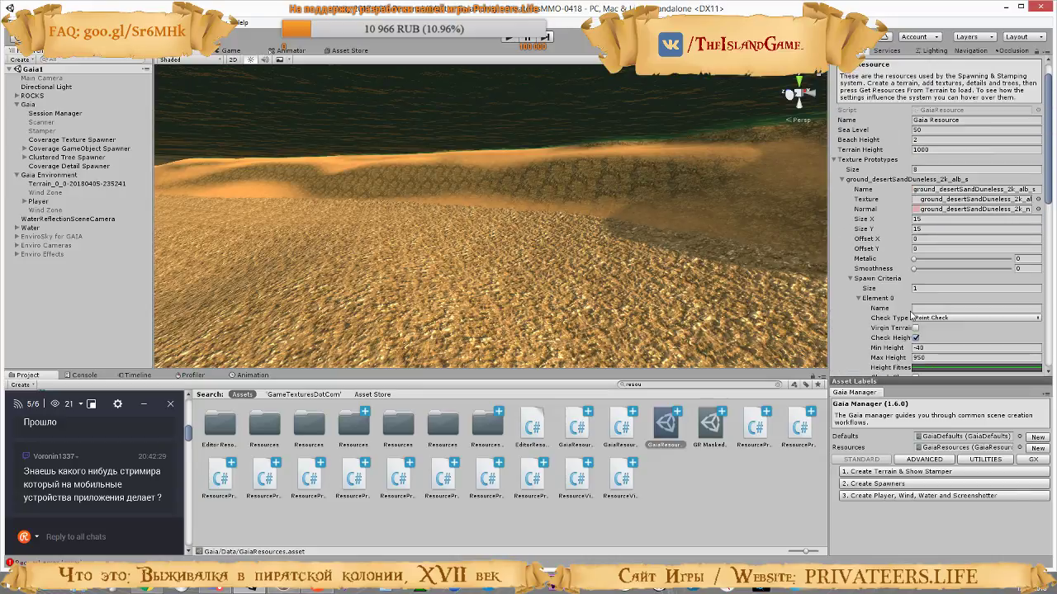
pyautogui.scroll(1, 854, 186)
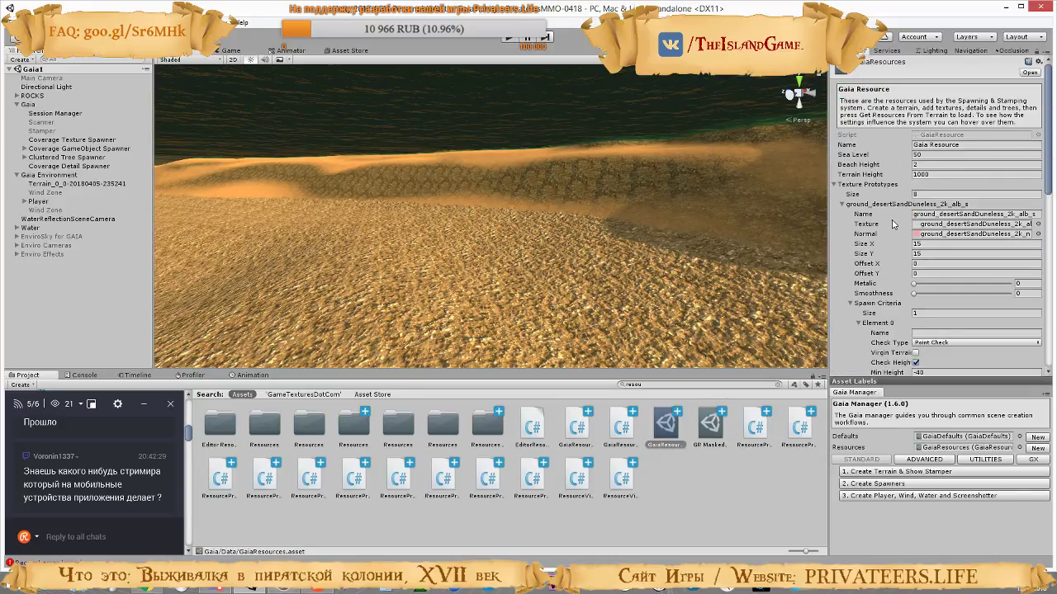
pyautogui.click(842, 205)
pyautogui.click(842, 205)
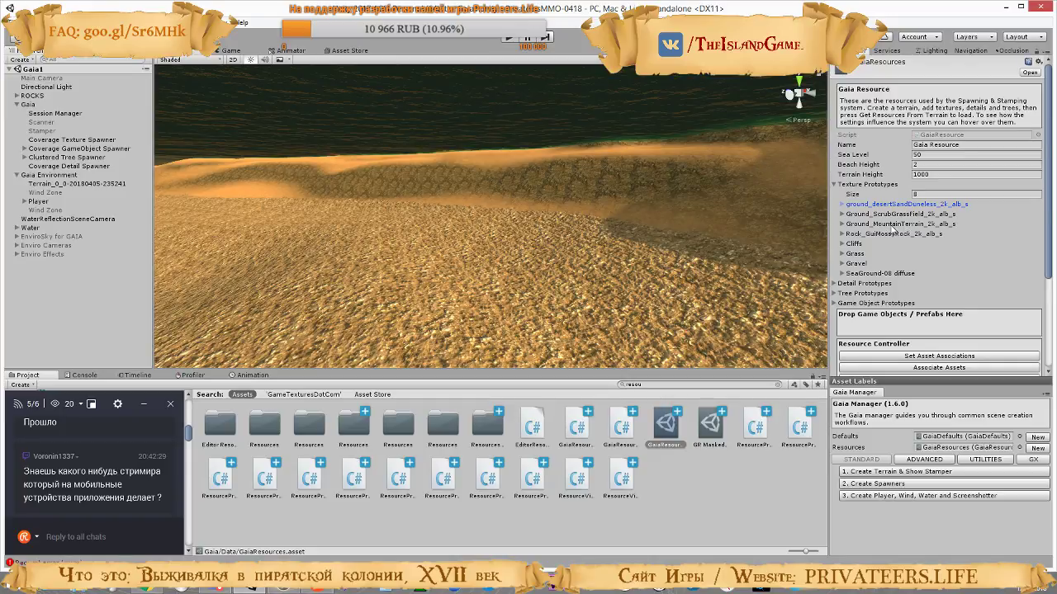
# Expand the Ground_ScrubGrassField texture prototype and examine its height and slope spawn criteria
pyautogui.click(842, 214)
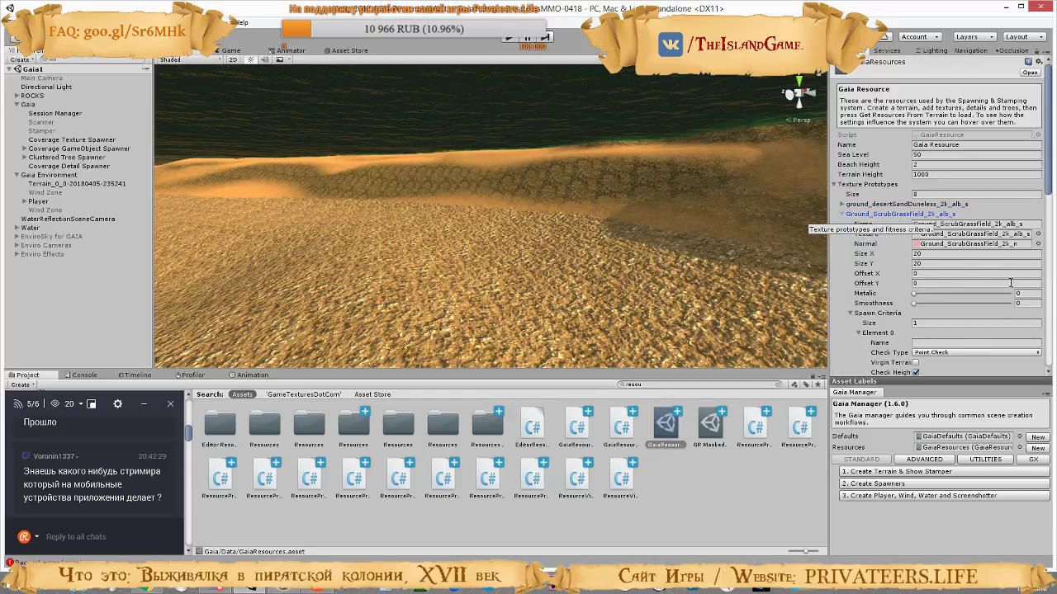
pyautogui.scroll(-5, 877, 264)
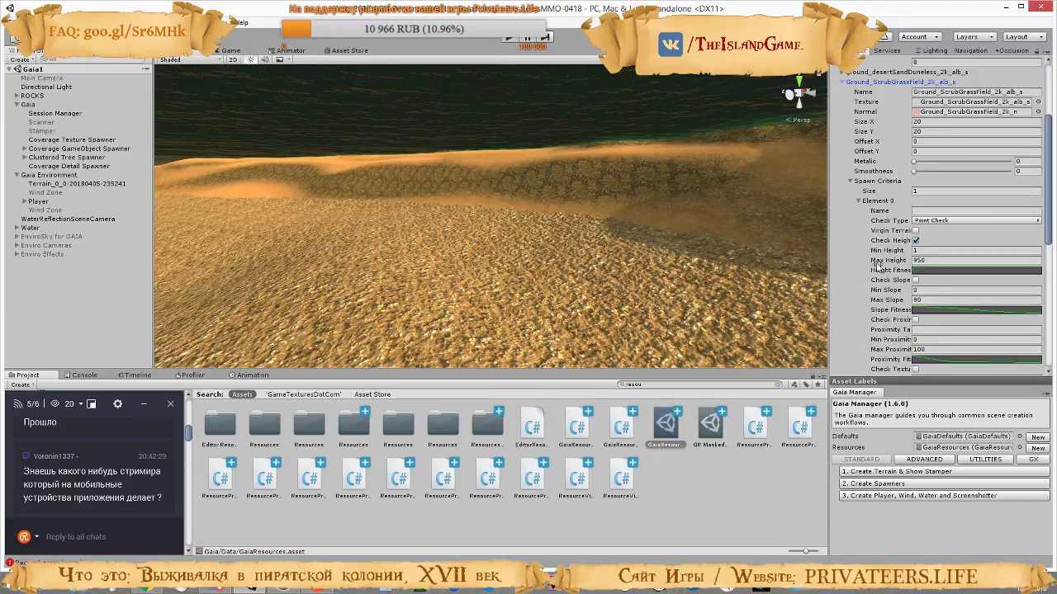
pyautogui.scroll(-5, 877, 264)
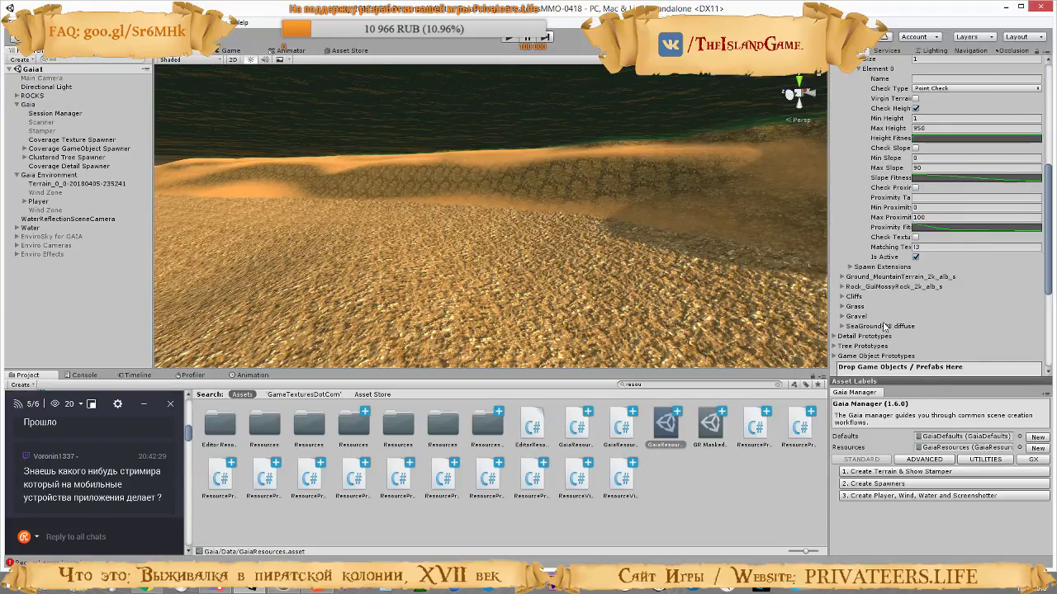
# Locate the Ground_MountainTerrain texture's source file in the project and examine the Rock_GuiMossyRock spawn criteria
pyautogui.click(844, 287)
pyautogui.click(845, 277)
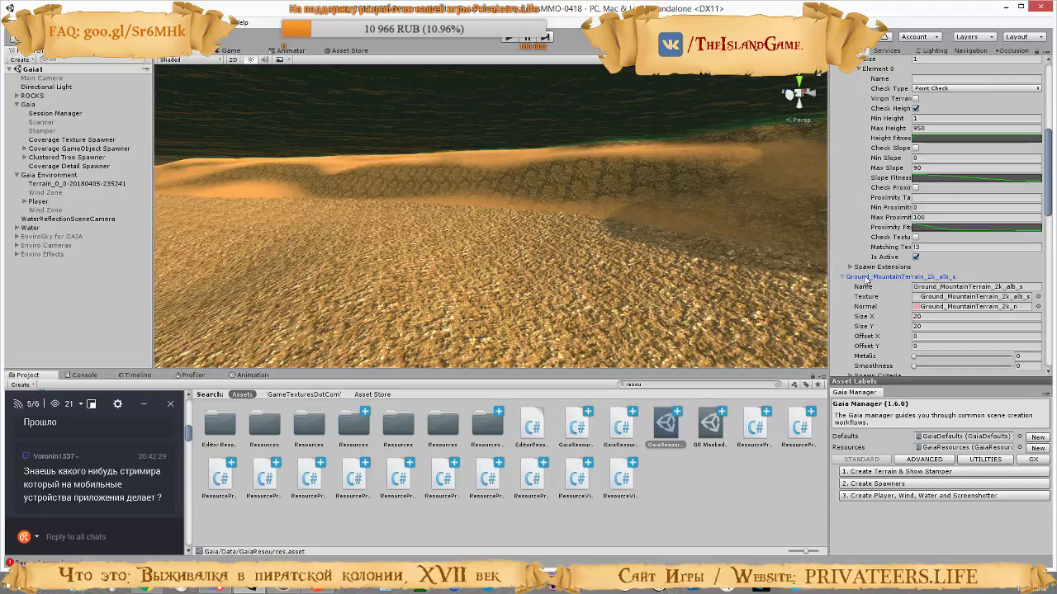
pyautogui.click(964, 297)
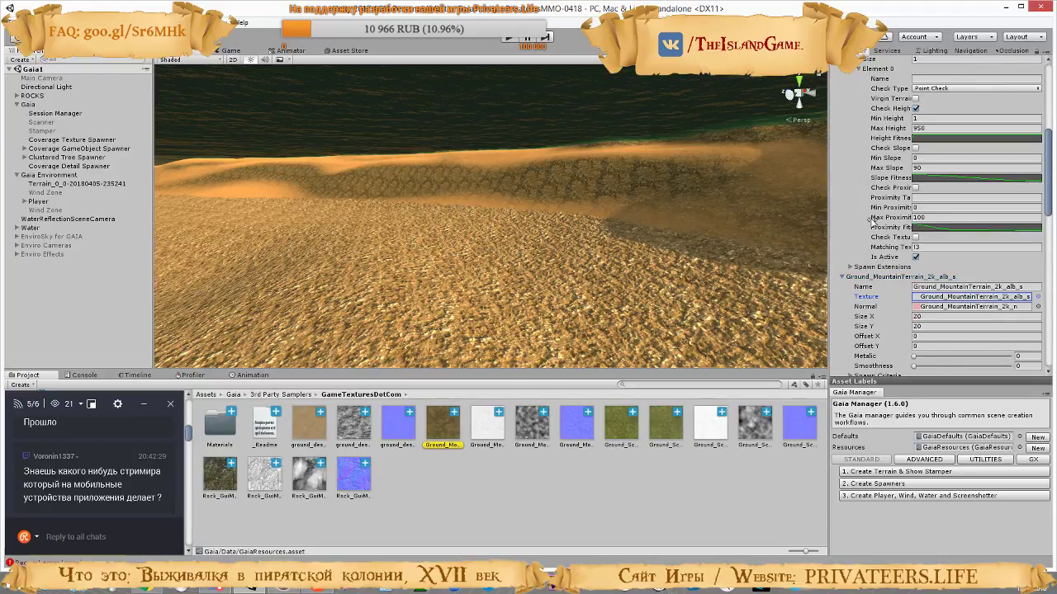
pyautogui.click(843, 278)
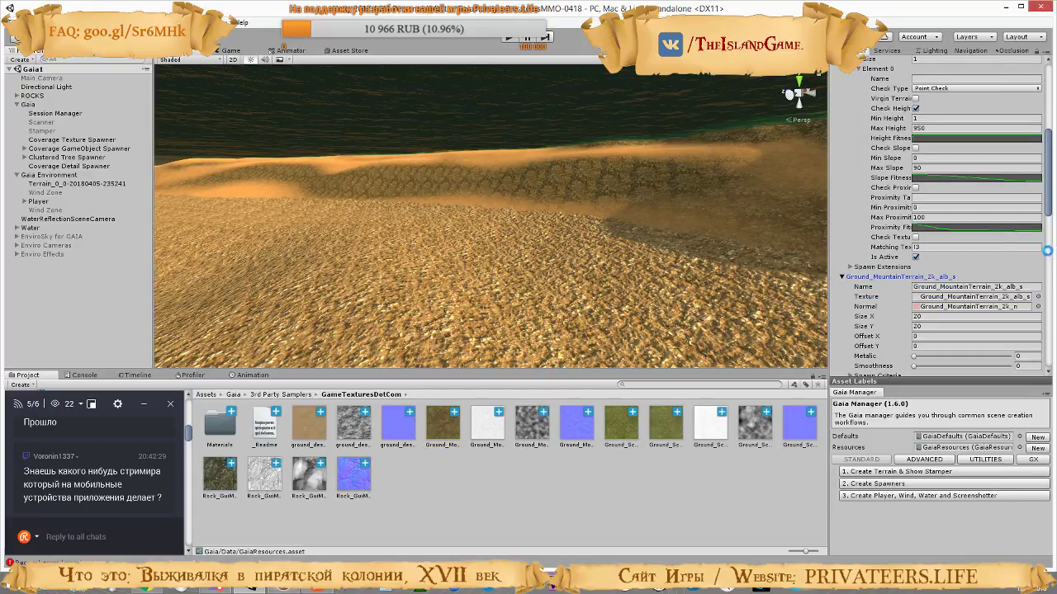
pyautogui.press('Left')
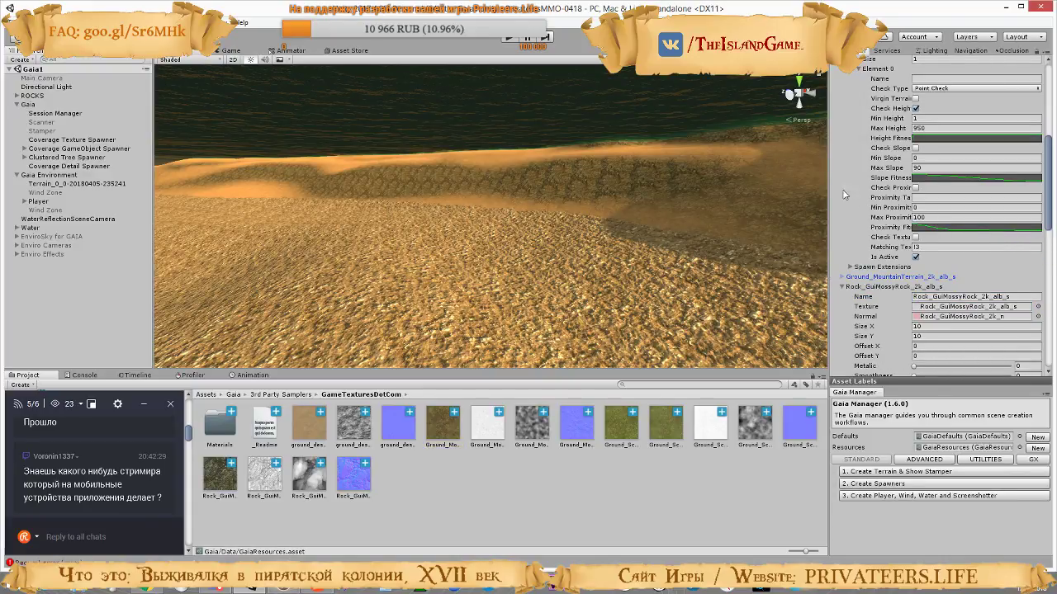
pyautogui.scroll(-3, 905, 259)
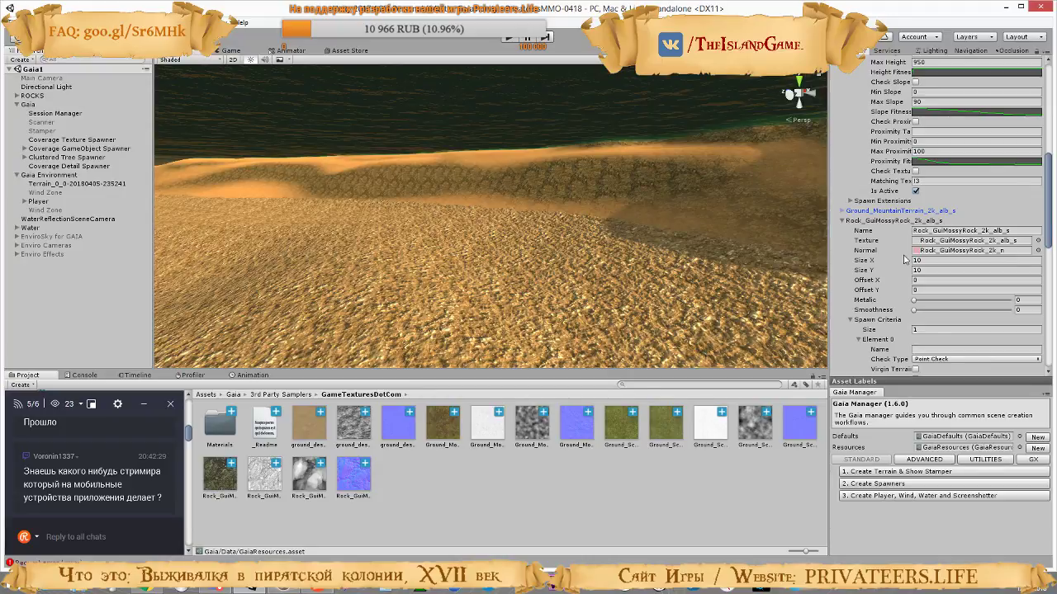
pyautogui.scroll(-3, 905, 259)
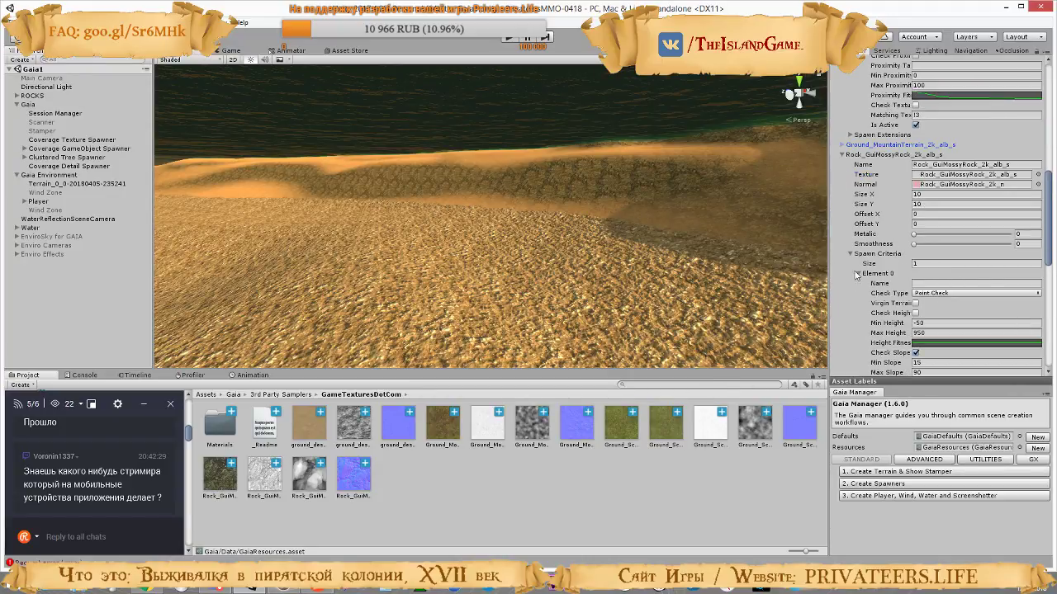
# Search the project assets for "resou" and return to the Ground_ScrubGrassField texture's settings
pyautogui.click(719, 387)
pyautogui.write('resou')
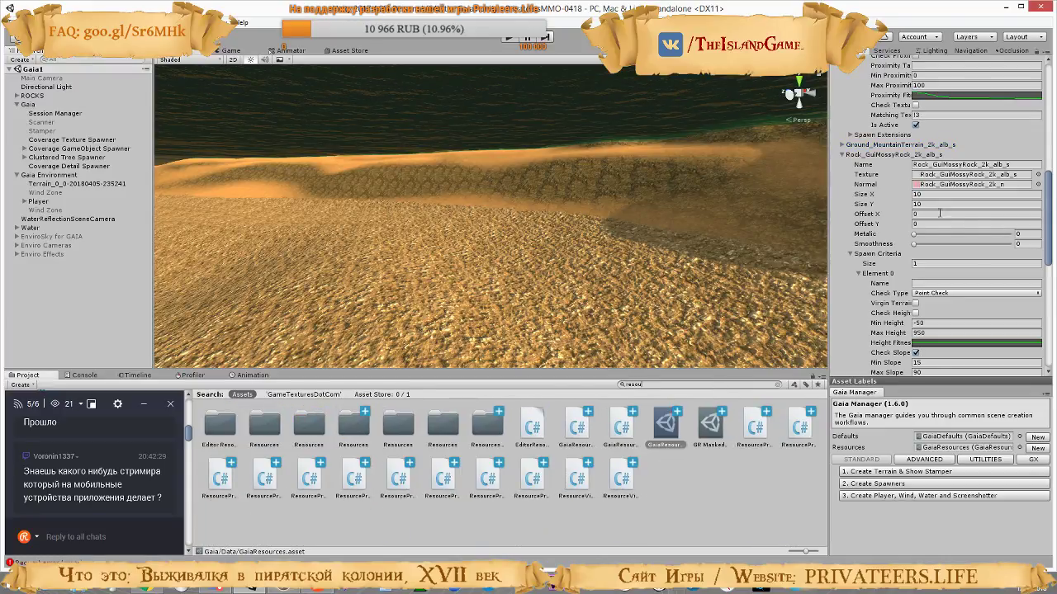
pyautogui.scroll(4, 939, 213)
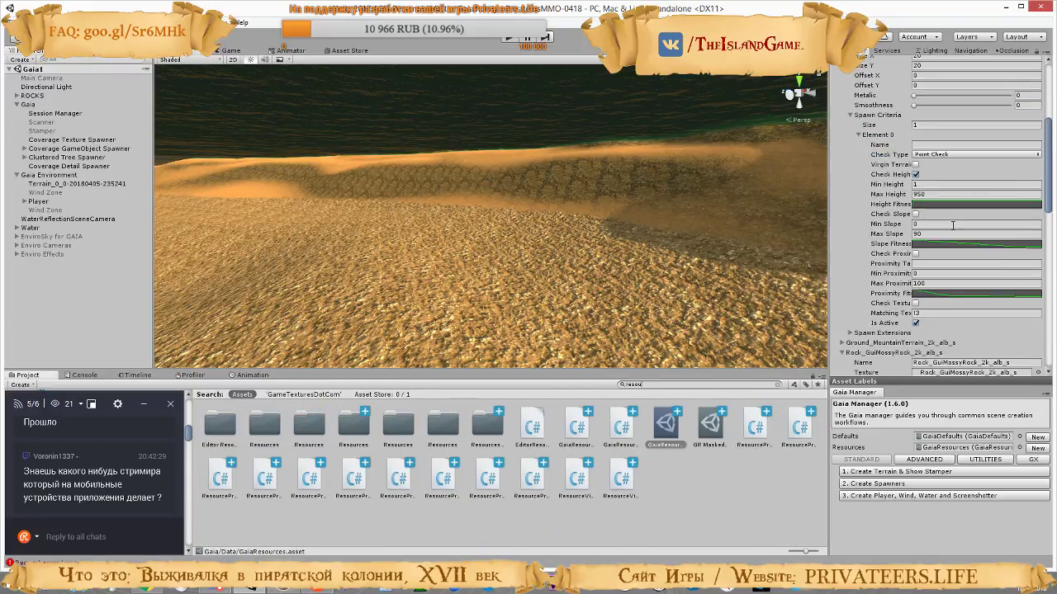
pyautogui.scroll(1, 953, 224)
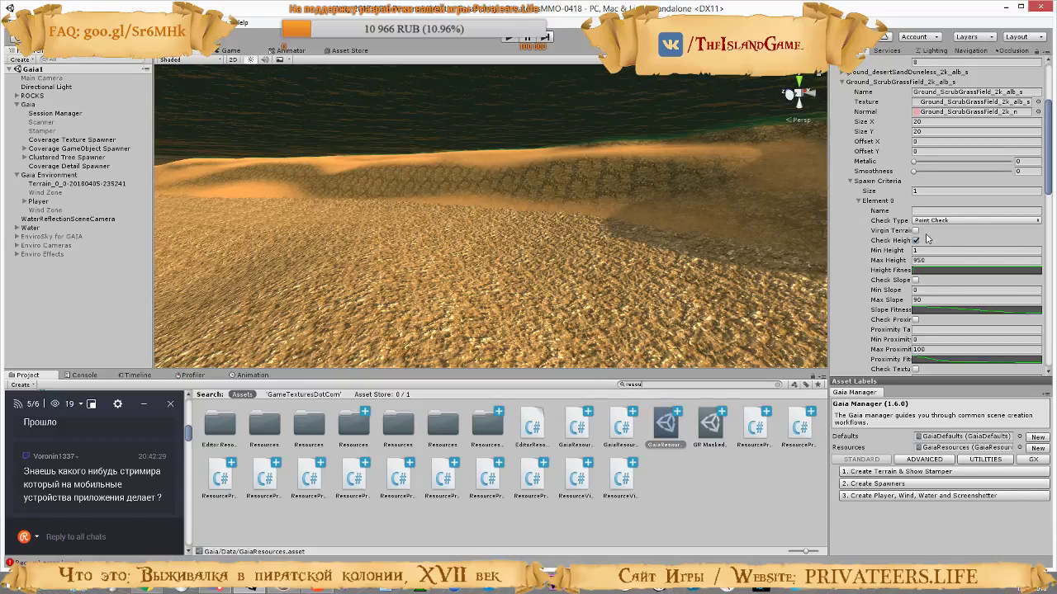
pyautogui.scroll(2, 930, 238)
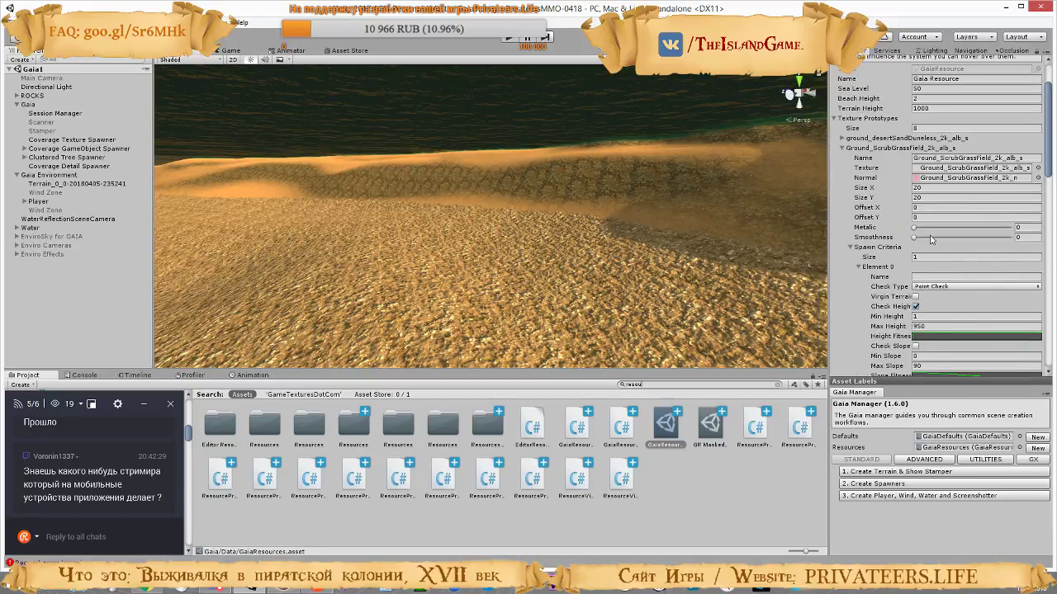
# Compare the height and slope spawn criteria of the Ground_ScrubGrassField and Rock_GuiMossyRock texture prototypes
pyautogui.scroll(-10, 930, 238)
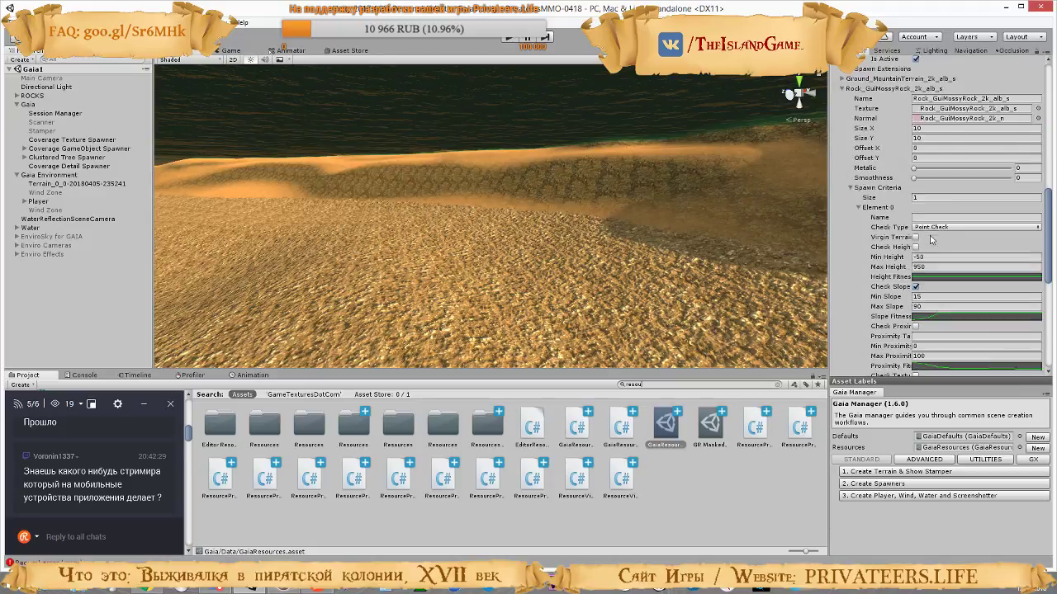
pyautogui.scroll(-1, 930, 238)
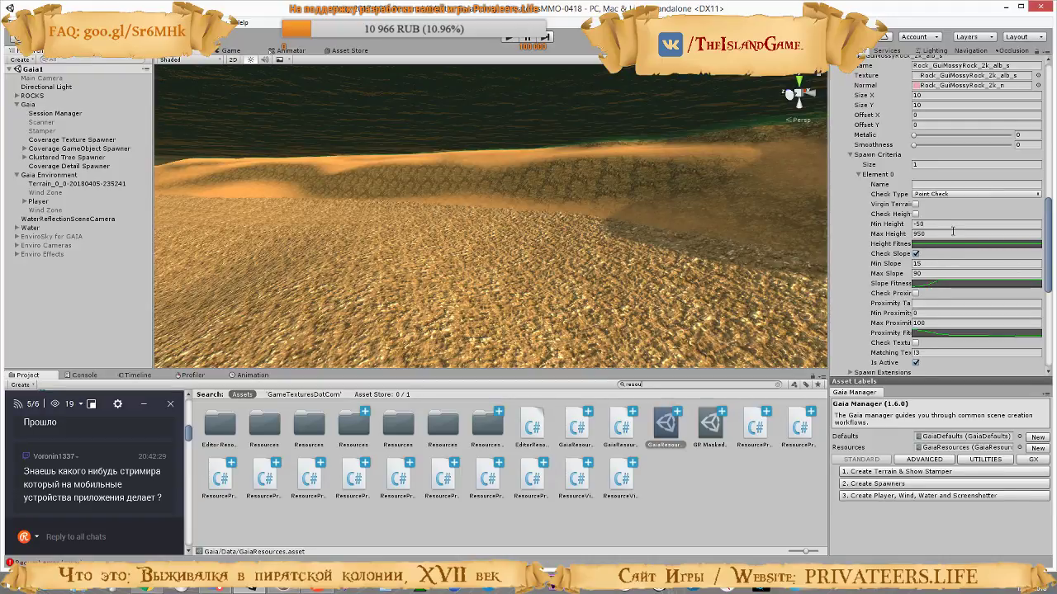
pyautogui.scroll(9, 924, 219)
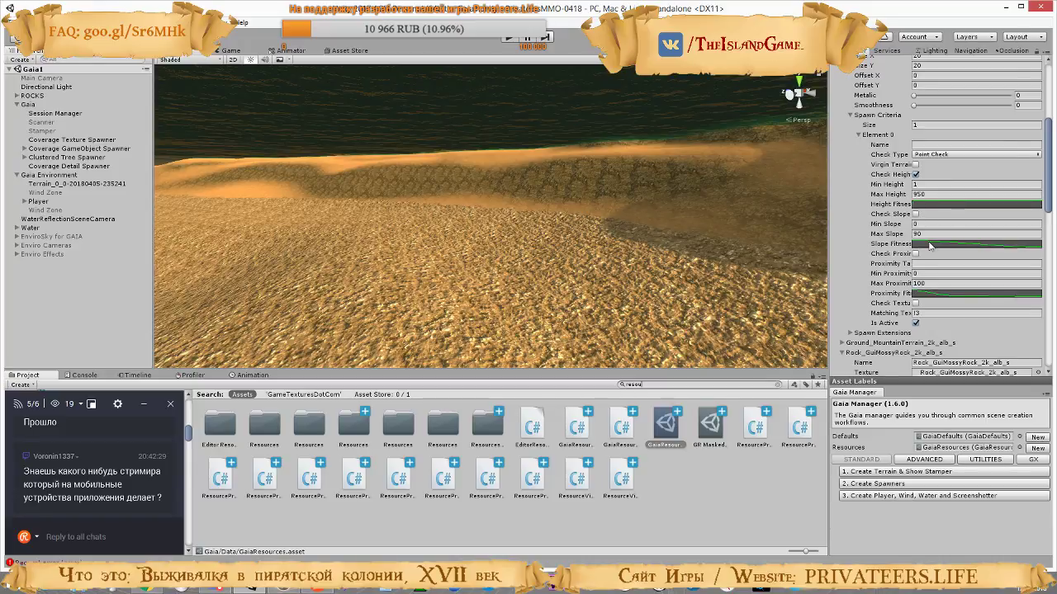
pyautogui.scroll(4, 928, 243)
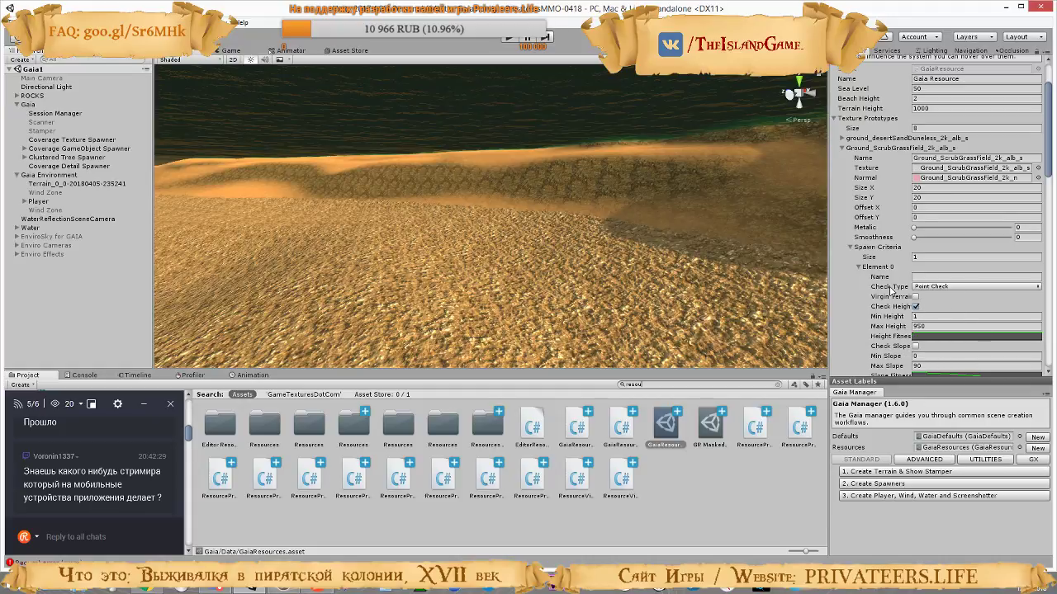
pyautogui.scroll(-2, 890, 289)
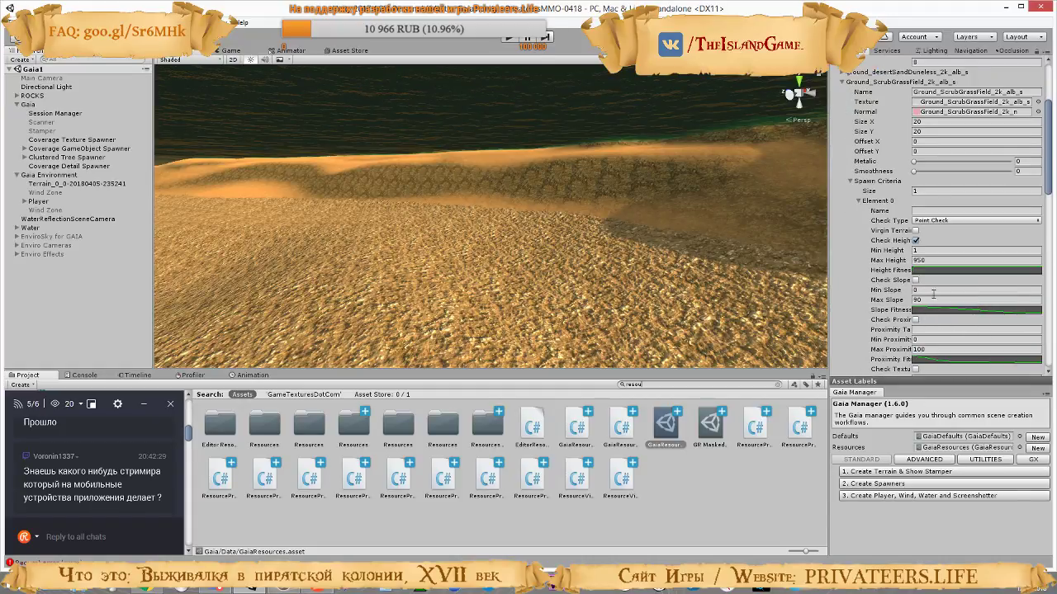
pyautogui.scroll(-2, 877, 317)
pyautogui.scroll(-3, 877, 317)
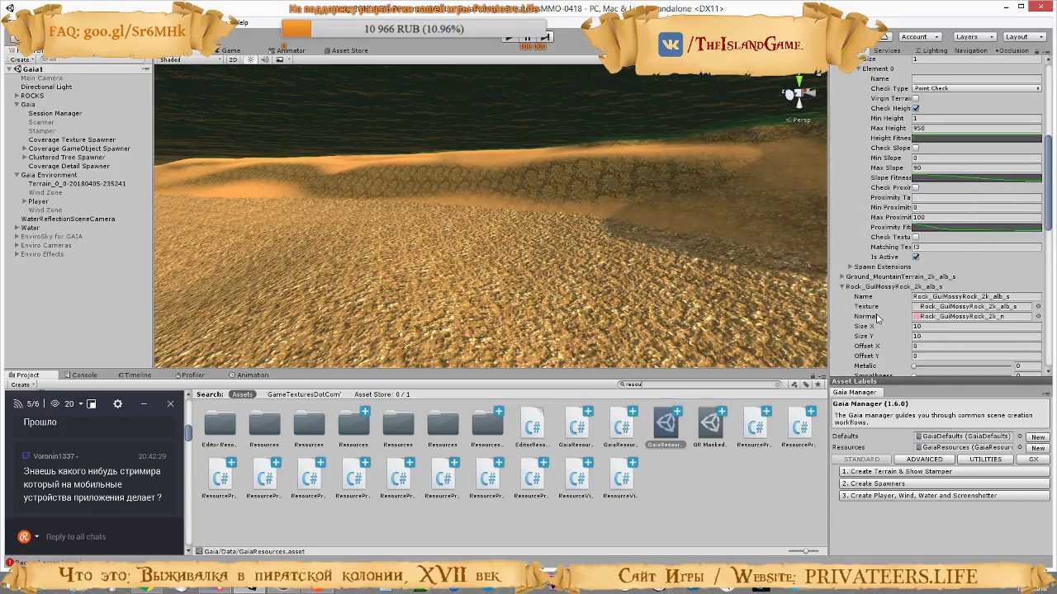
pyautogui.scroll(-8, 877, 318)
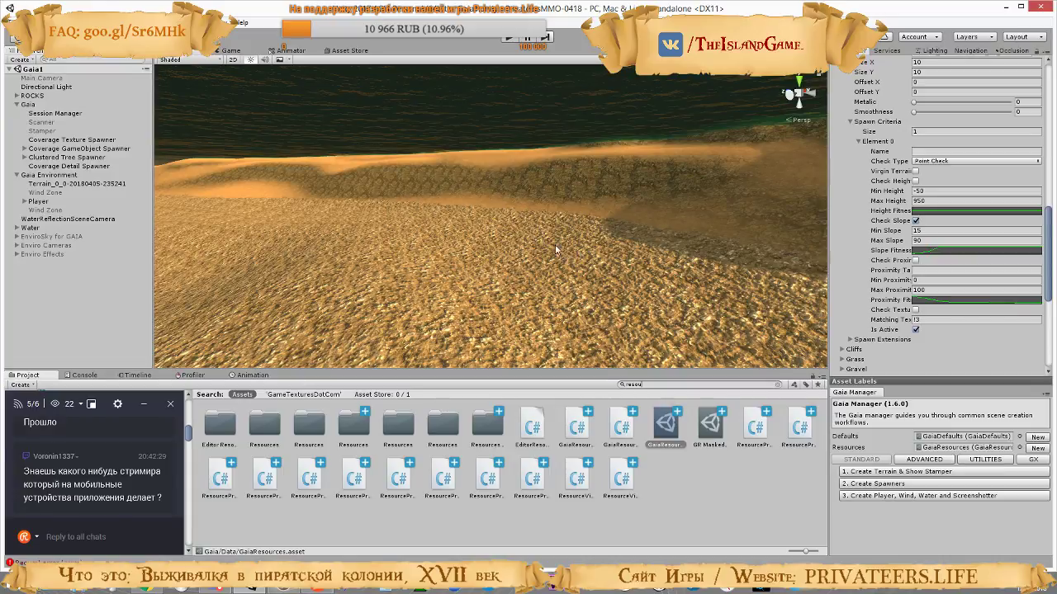
pyautogui.moveTo(555, 249); pyautogui.dragTo(664, 278, button='right')
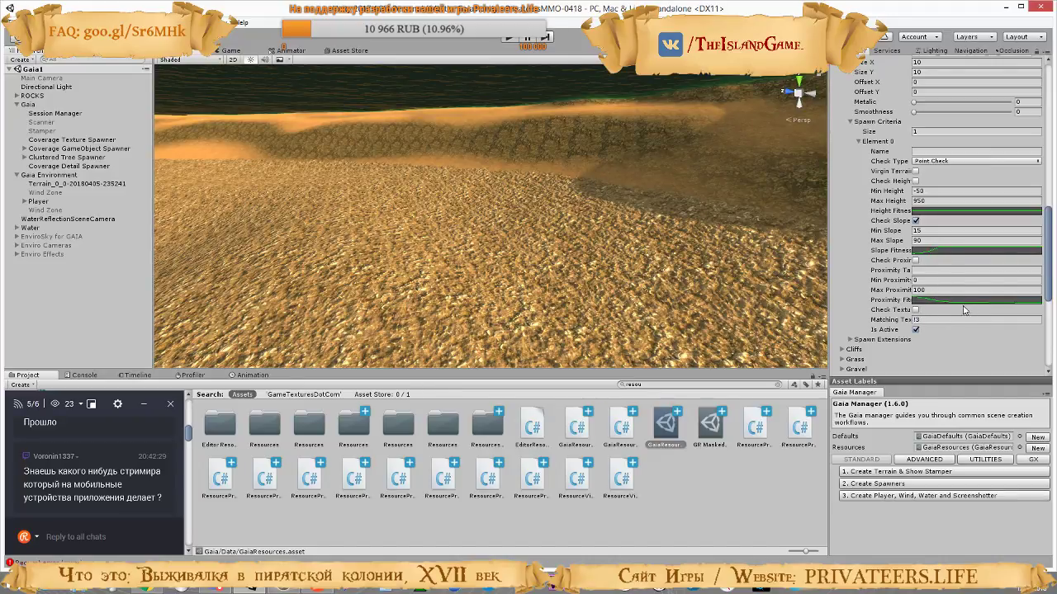
pyautogui.scroll(-15, 952, 280)
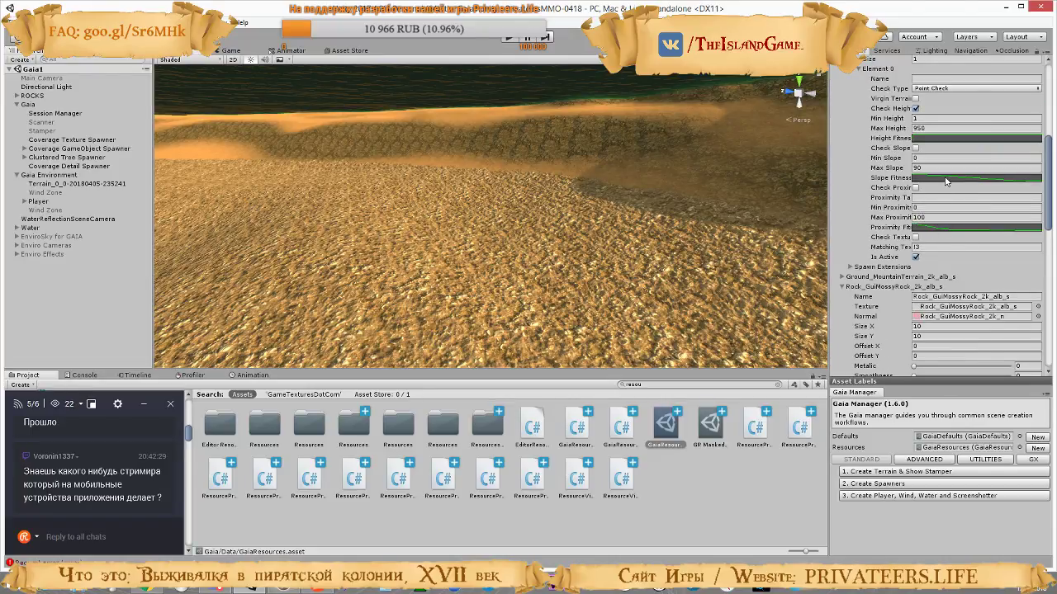
pyautogui.scroll(-8, 945, 180)
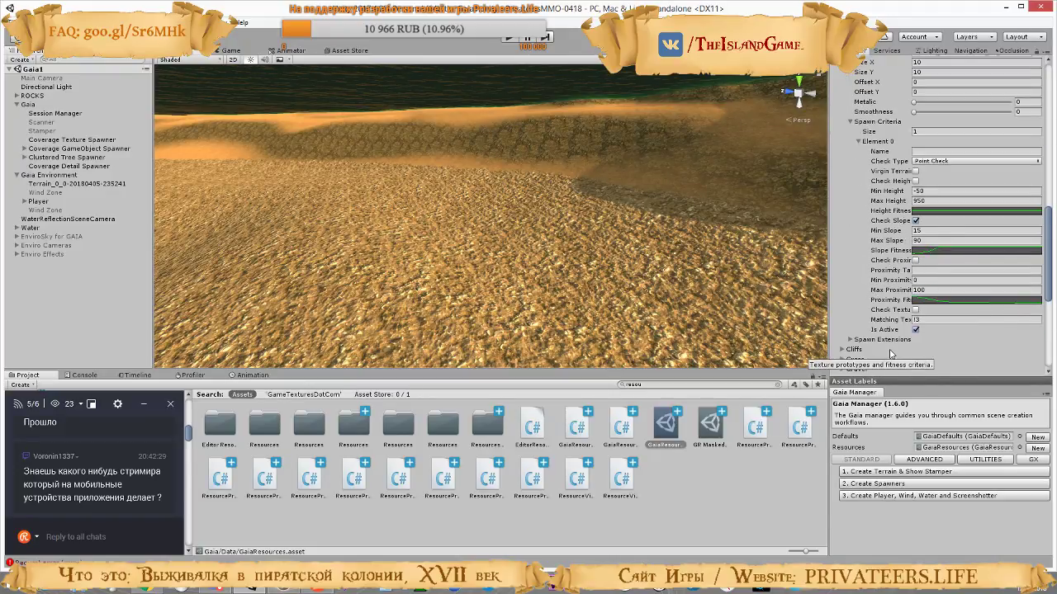
pyautogui.scroll(10, 916, 283)
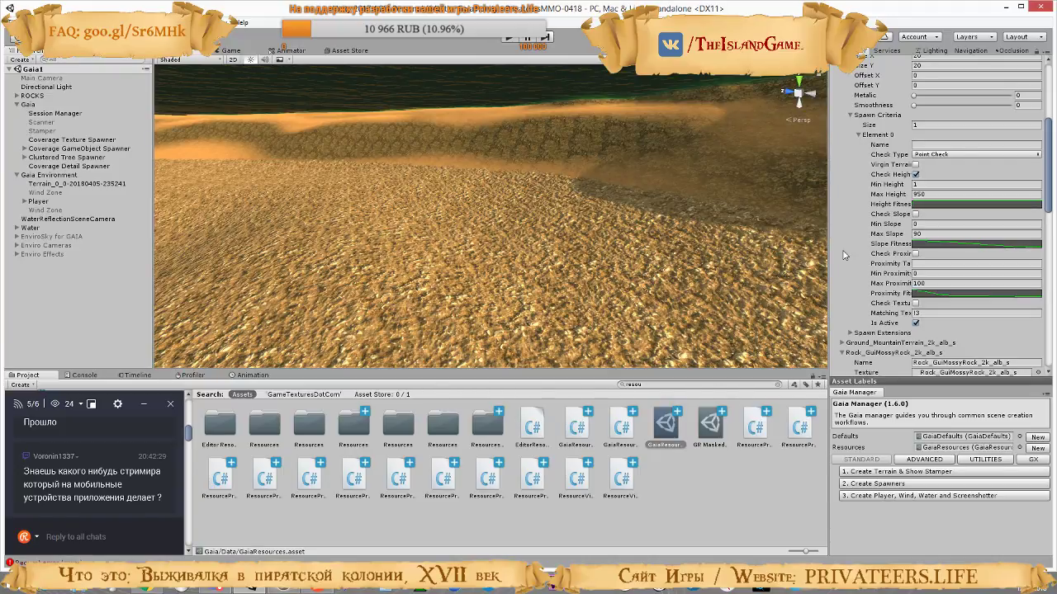
# Fly the scene camera over the grassy hill slope and inspect how the grass and sand textures blend
pyautogui.moveTo(689, 213); pyautogui.dragTo(833, 303, button='right')
pyautogui.press('w')
pyautogui.press('s')
pyautogui.moveTo(615, 241); pyautogui.dragTo(714, 142, button='right')
pyautogui.moveTo(746, 219); pyautogui.dragTo(646, 284, button='right')
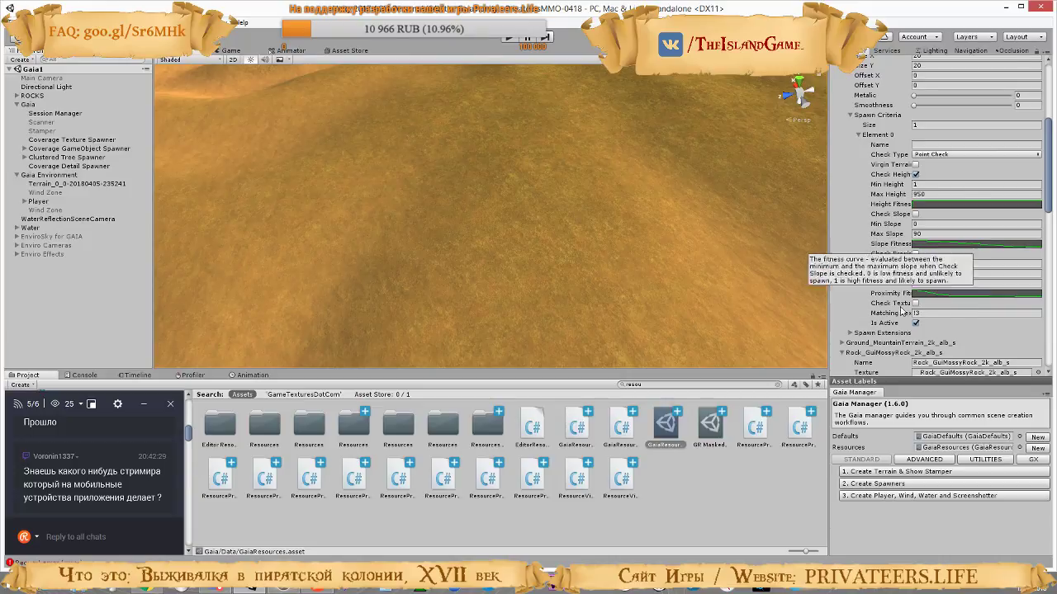
# Expand the Grass texture prototype and examine its settings alongside the Rock_GuiMossyRock spawn criteria
pyautogui.scroll(2, 908, 297)
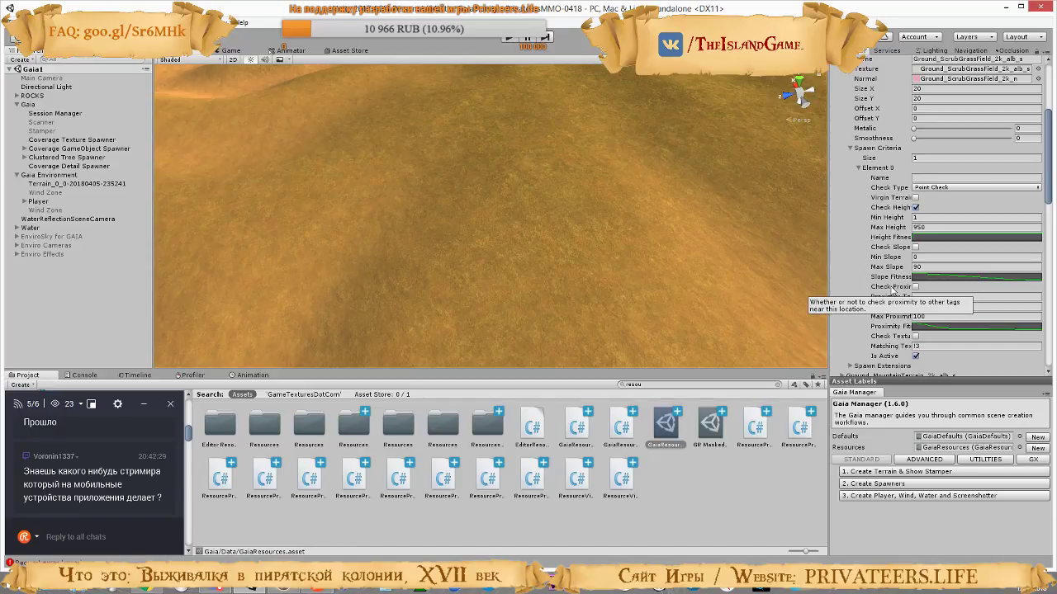
pyautogui.scroll(-3, 892, 289)
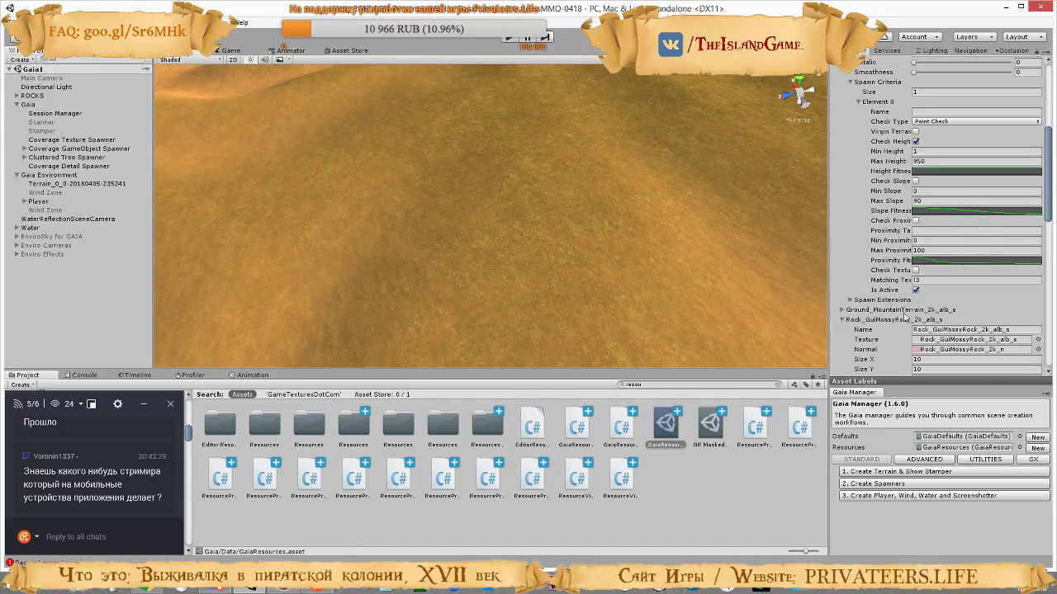
pyautogui.scroll(-8, 904, 315)
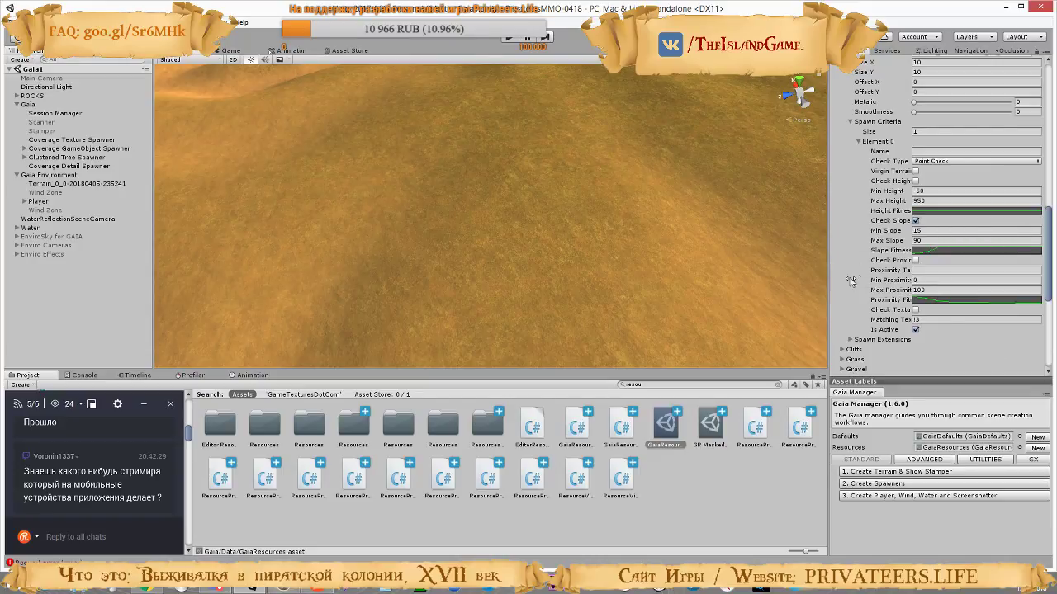
pyautogui.scroll(-5, 924, 326)
pyautogui.scroll(3, 933, 319)
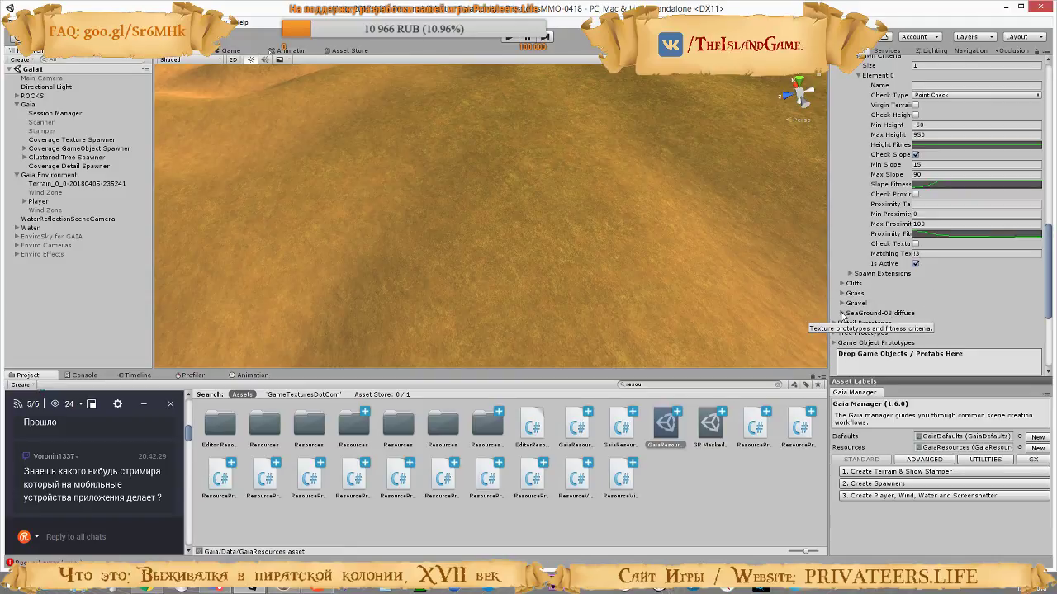
pyautogui.click(842, 294)
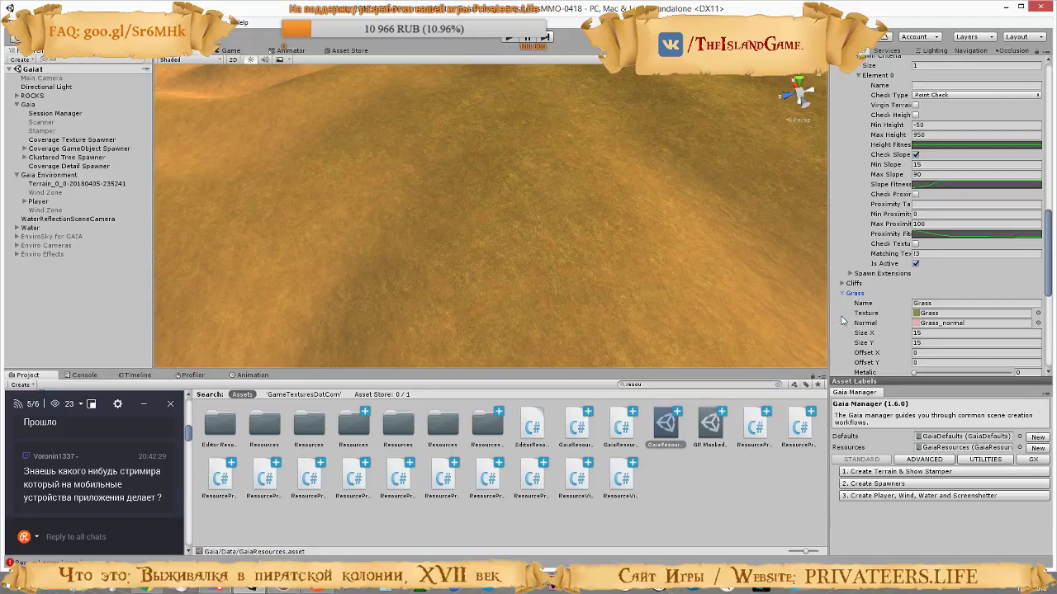
pyautogui.scroll(-4, 883, 202)
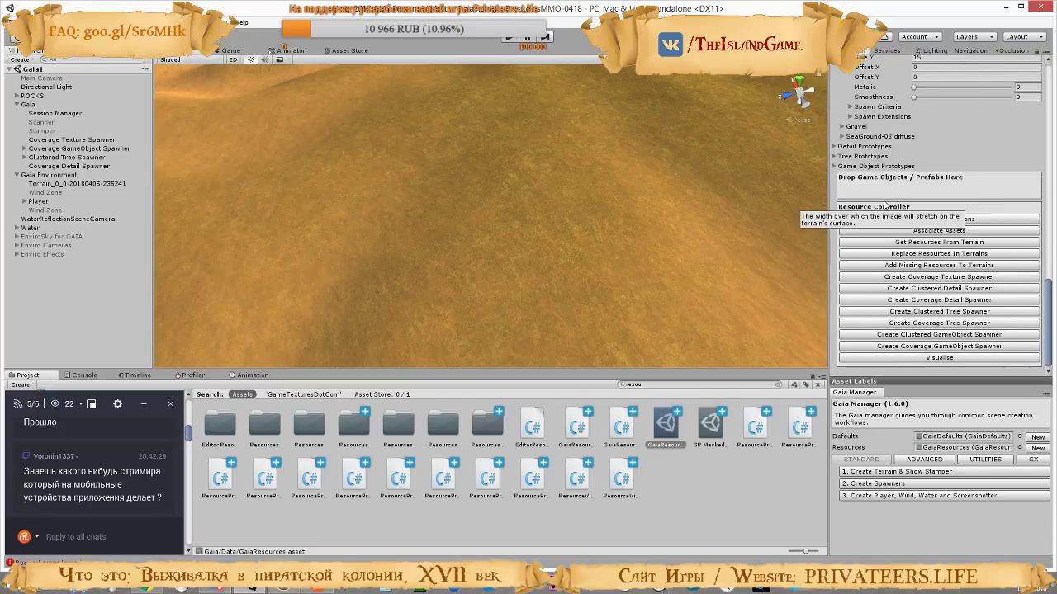
pyautogui.scroll(4, 884, 202)
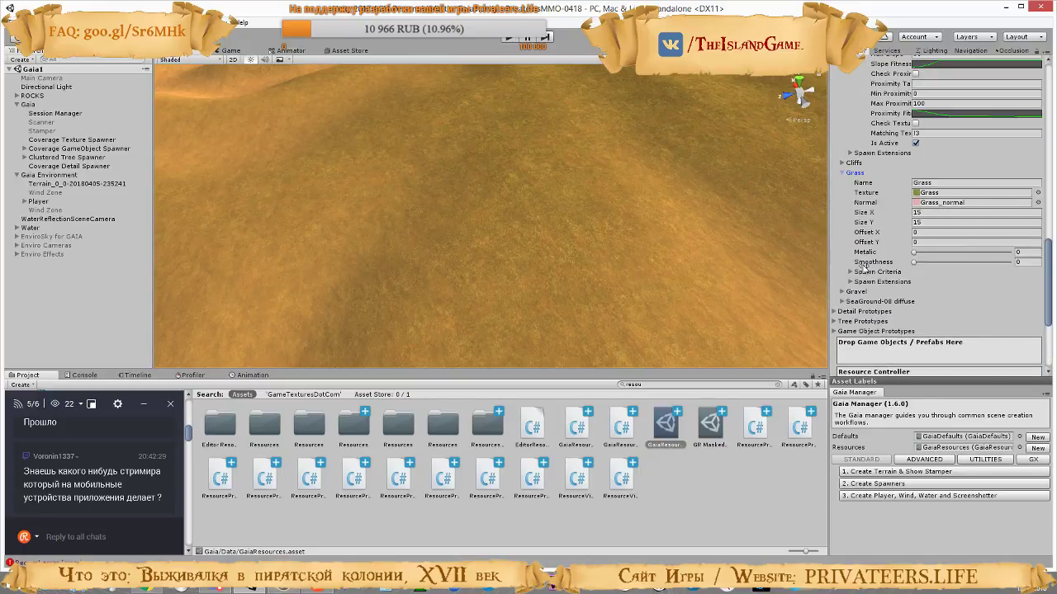
pyautogui.scroll(3, 931, 297)
pyautogui.scroll(6, 932, 297)
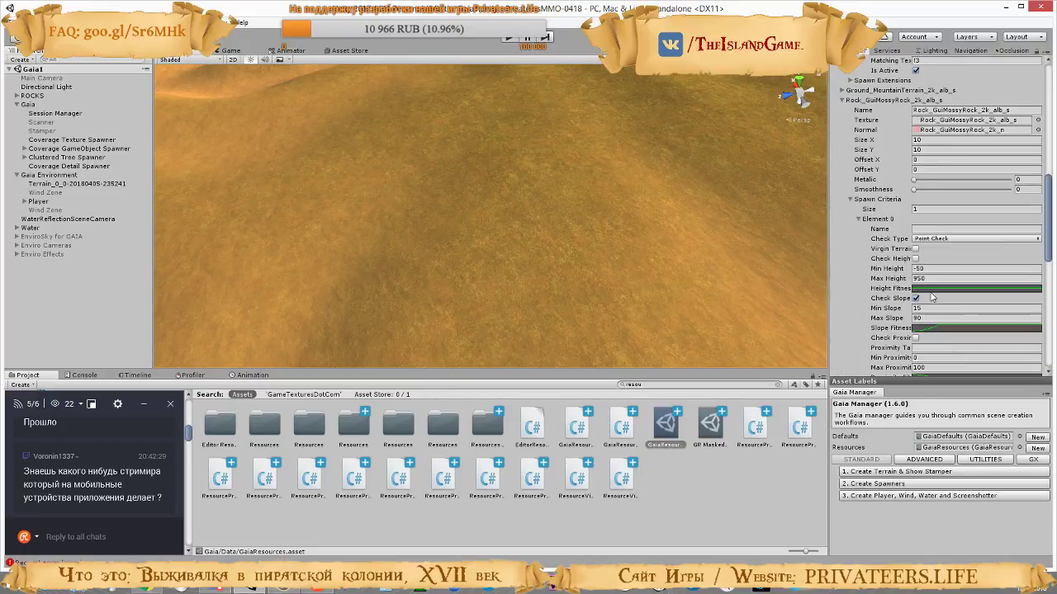
# Check the spawn extensions of the Grass and Rock_GuiMossyRock textures, and collapse those of Rock_GuiMossyRock
pyautogui.scroll(-11, 887, 326)
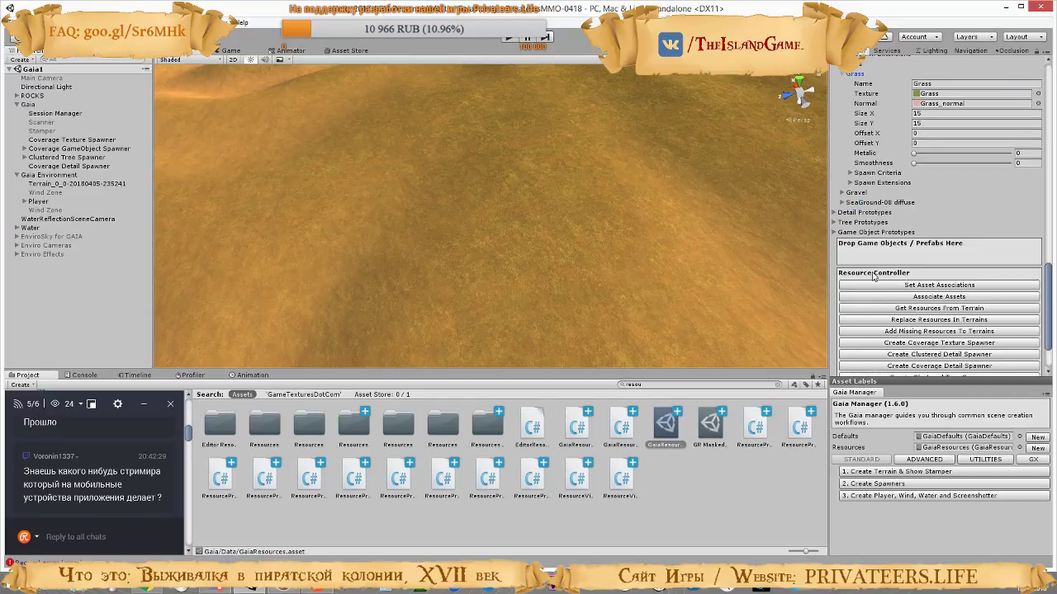
pyautogui.click(850, 183)
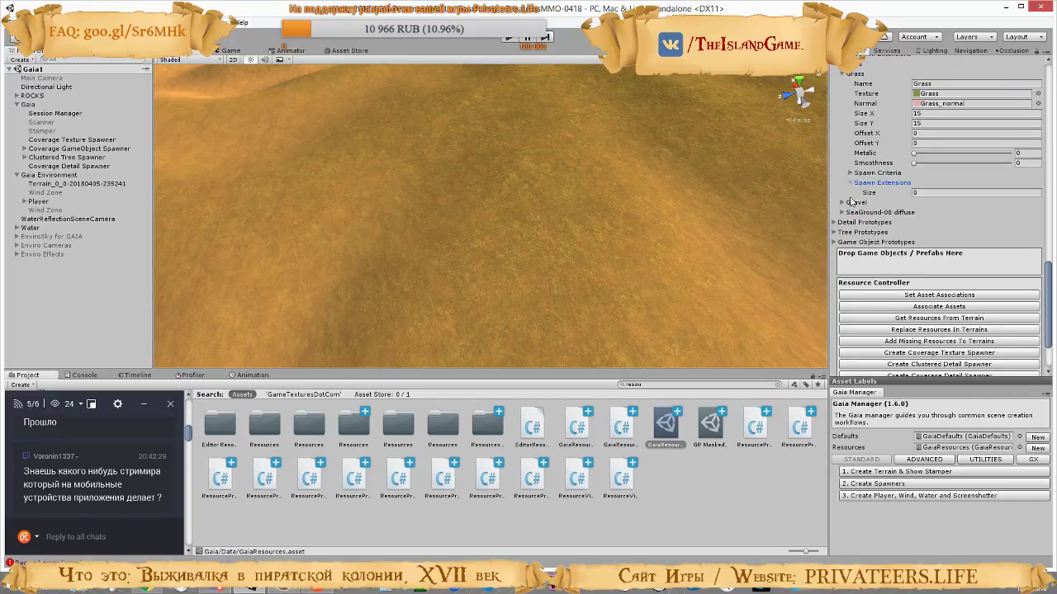
pyautogui.click(850, 174)
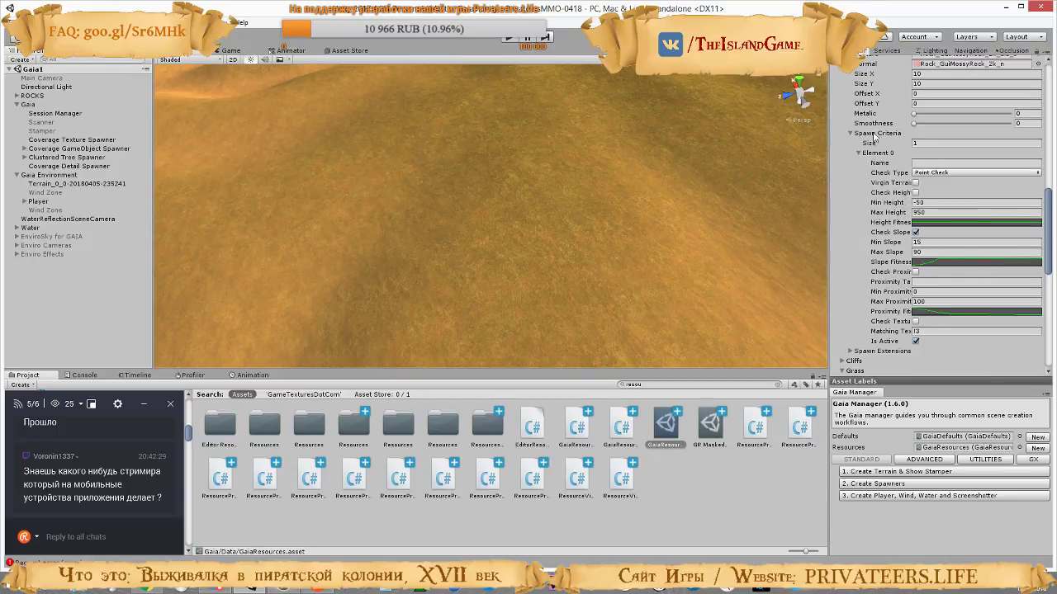
pyautogui.click(850, 352)
pyautogui.scroll(-2, 877, 272)
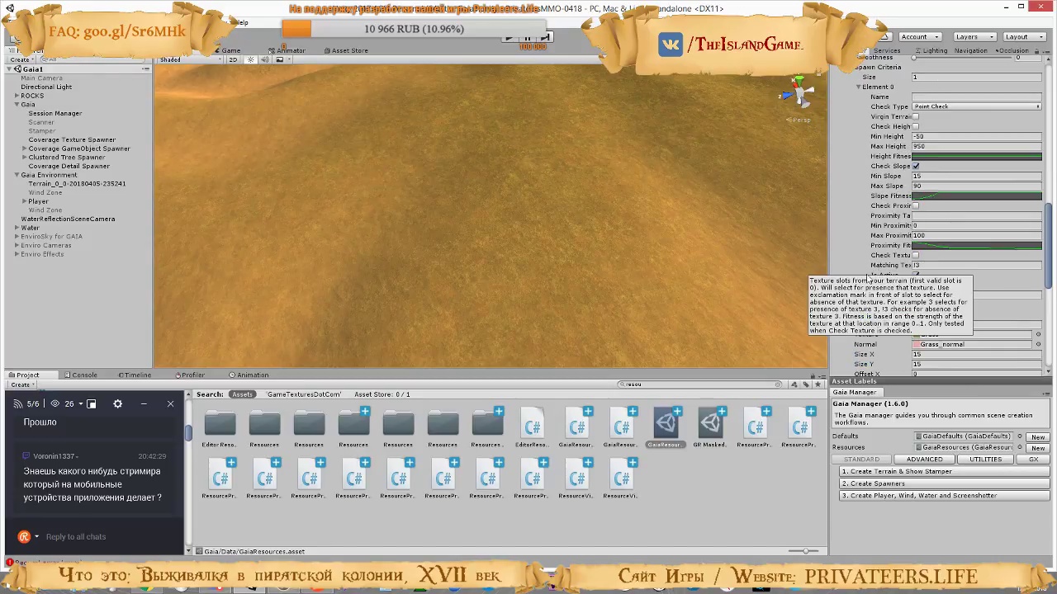
pyautogui.click(851, 285)
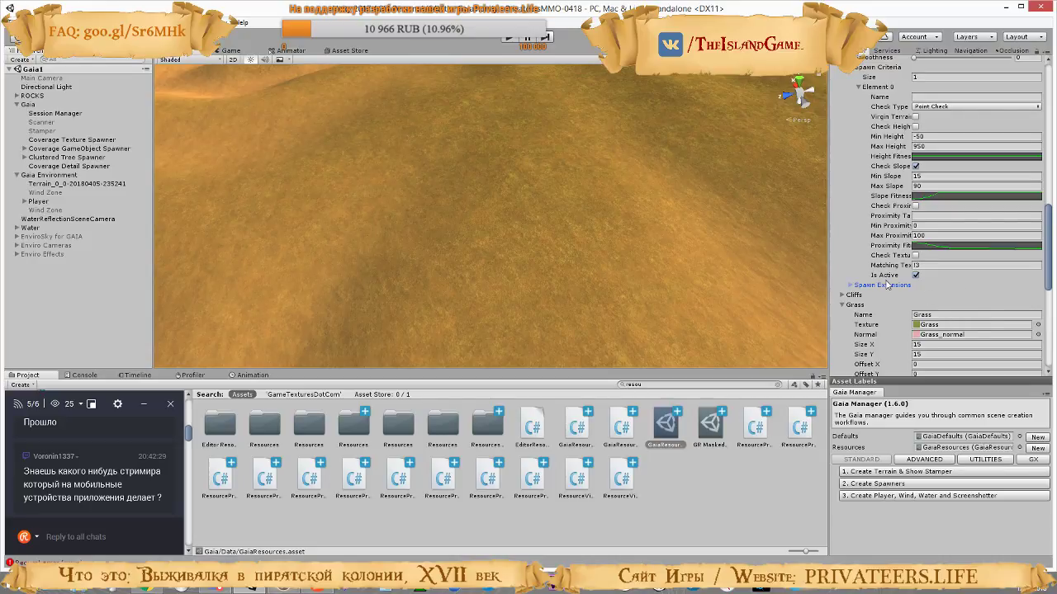
# Examine the first spawn criterion of the Ground_MountainTerrain texture prototype, and collapse the prototype entry
pyautogui.scroll(-15, 890, 272)
pyautogui.scroll(5, 894, 249)
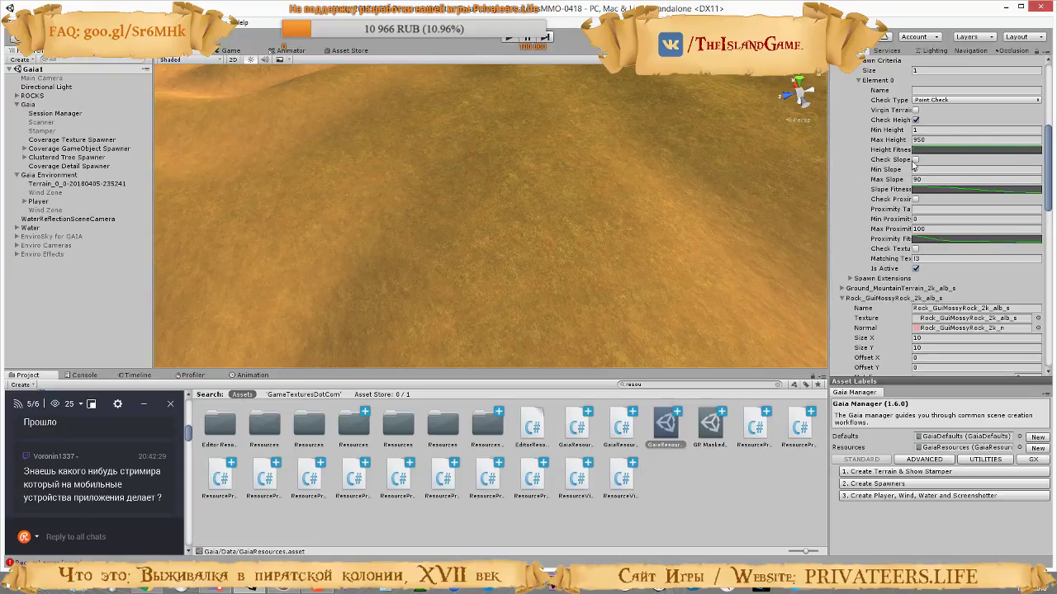
pyautogui.scroll(5, 876, 260)
pyautogui.scroll(-6, 878, 260)
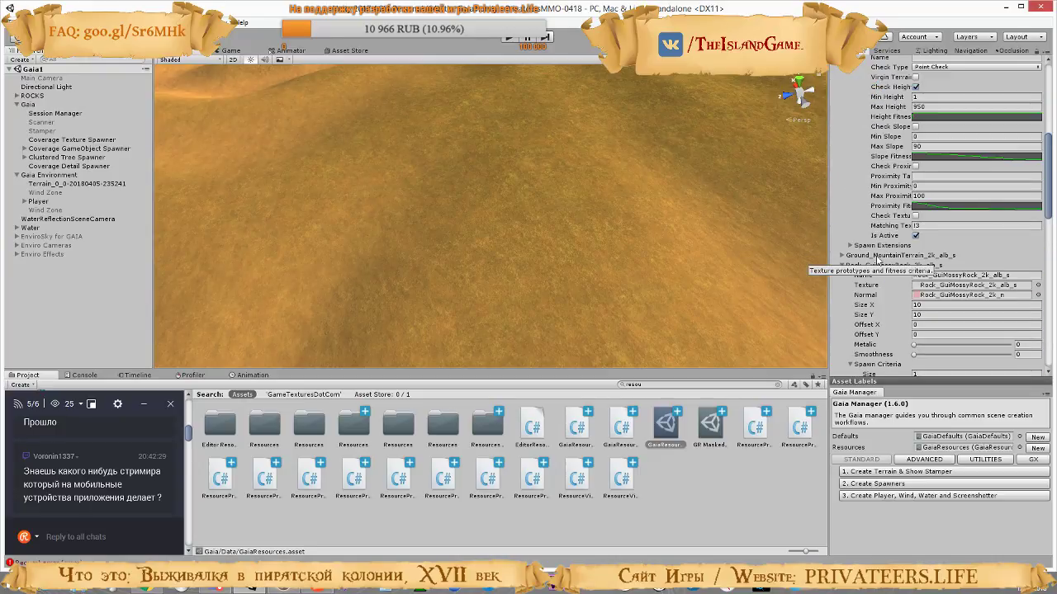
pyautogui.scroll(-1, 875, 260)
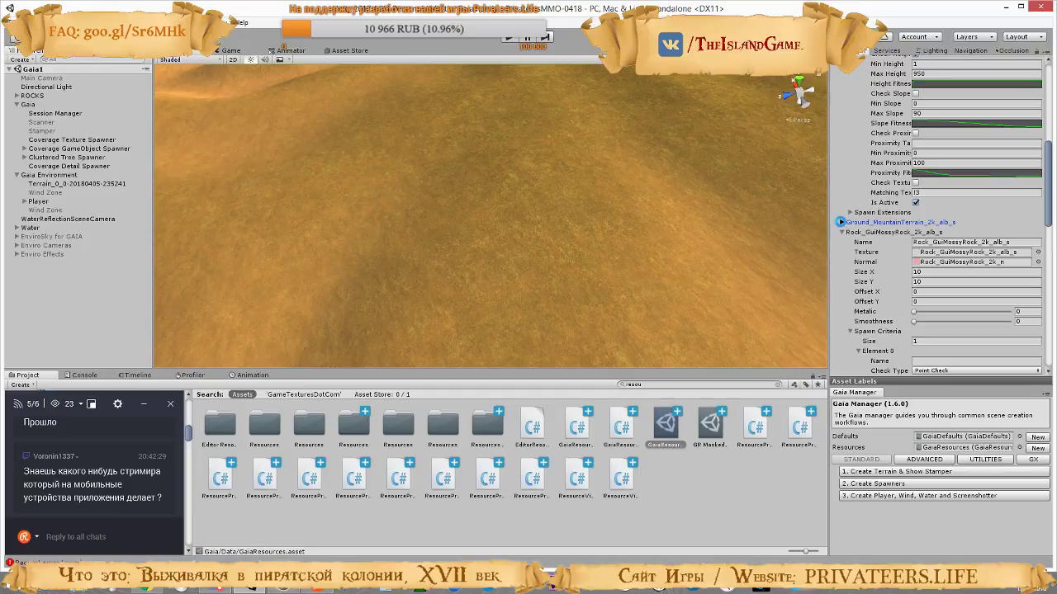
pyautogui.click(842, 222)
pyautogui.scroll(-3, 842, 226)
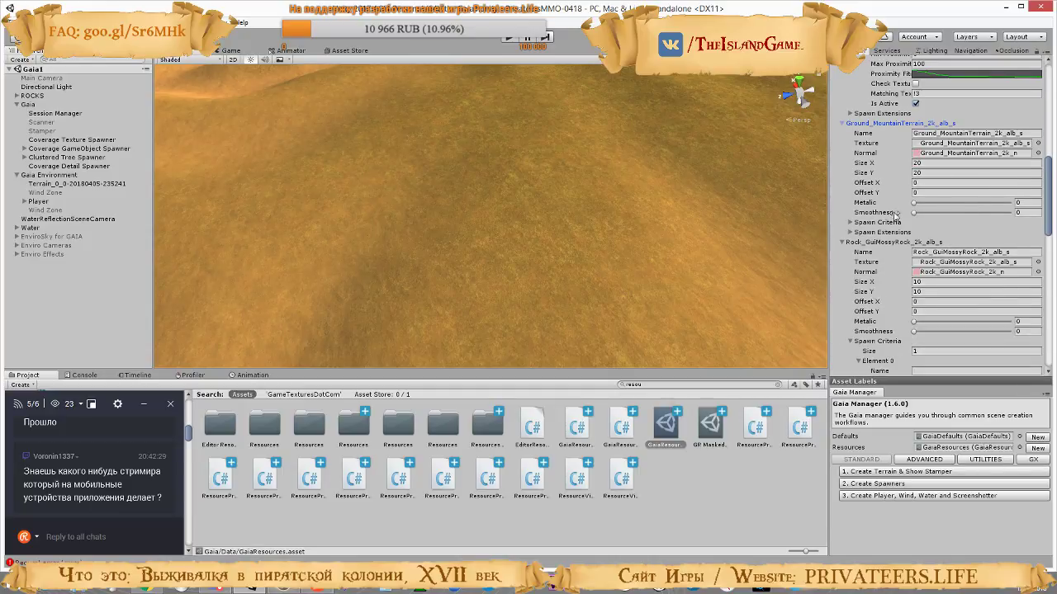
pyautogui.click(850, 223)
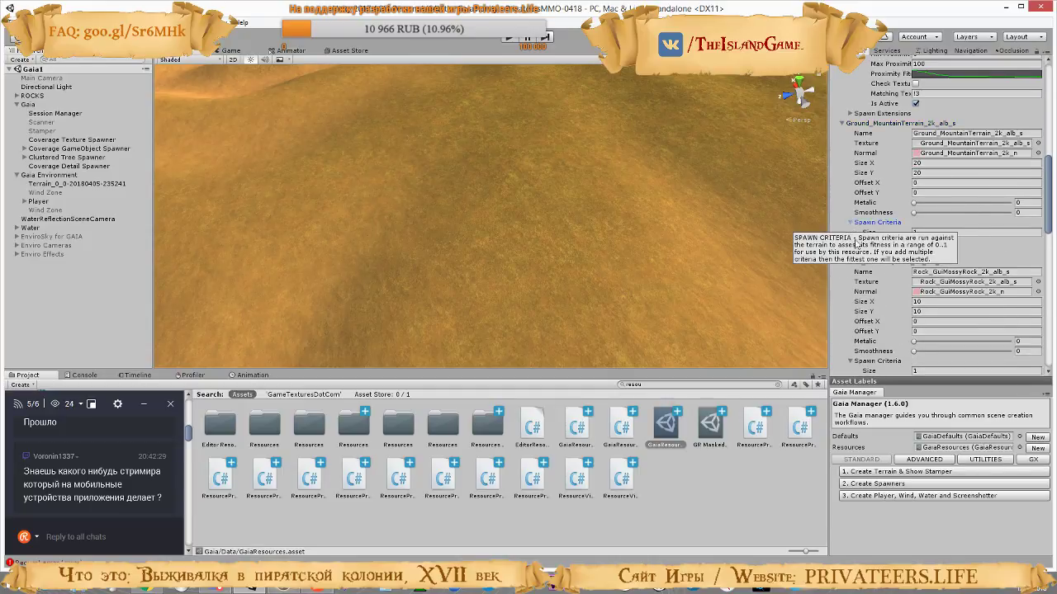
pyautogui.click(857, 242)
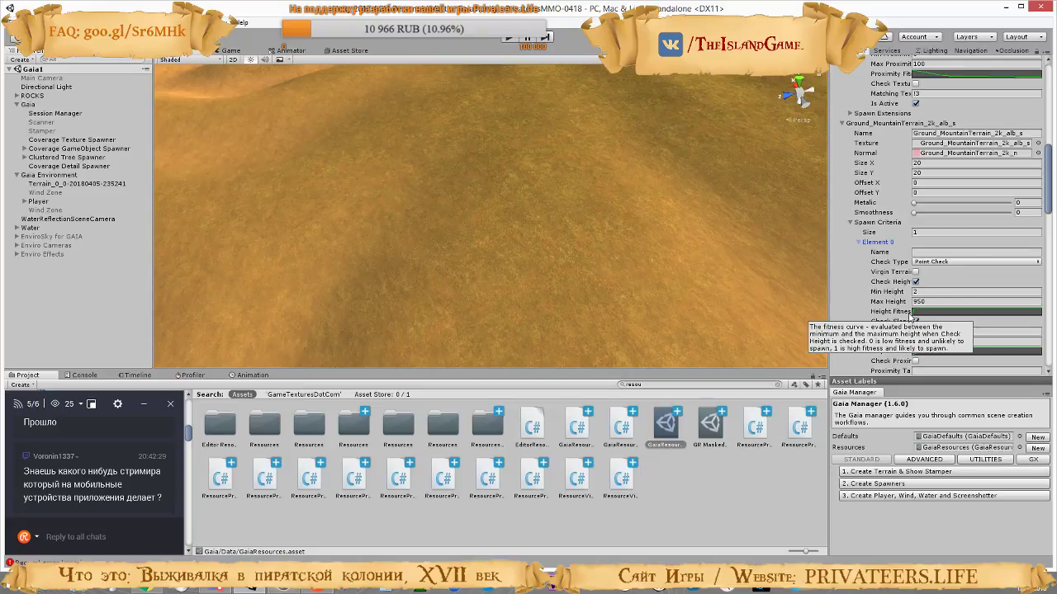
pyautogui.click(842, 124)
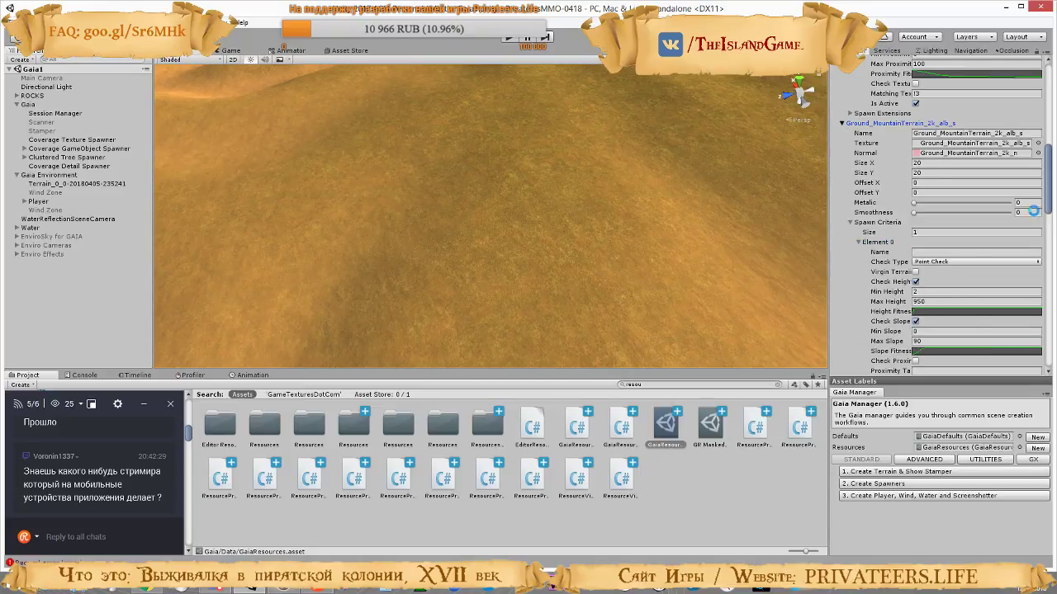
pyautogui.click(842, 124)
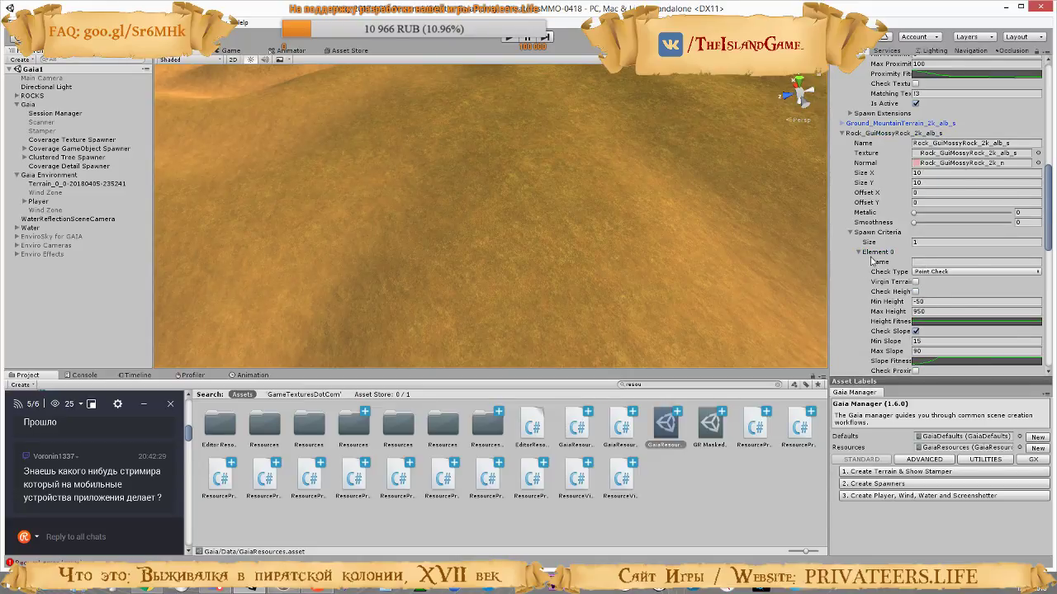
# View the height fitness curve in the Ground_ScrubGrassField spawn criteria and close the curve editor
pyautogui.scroll(4, 873, 264)
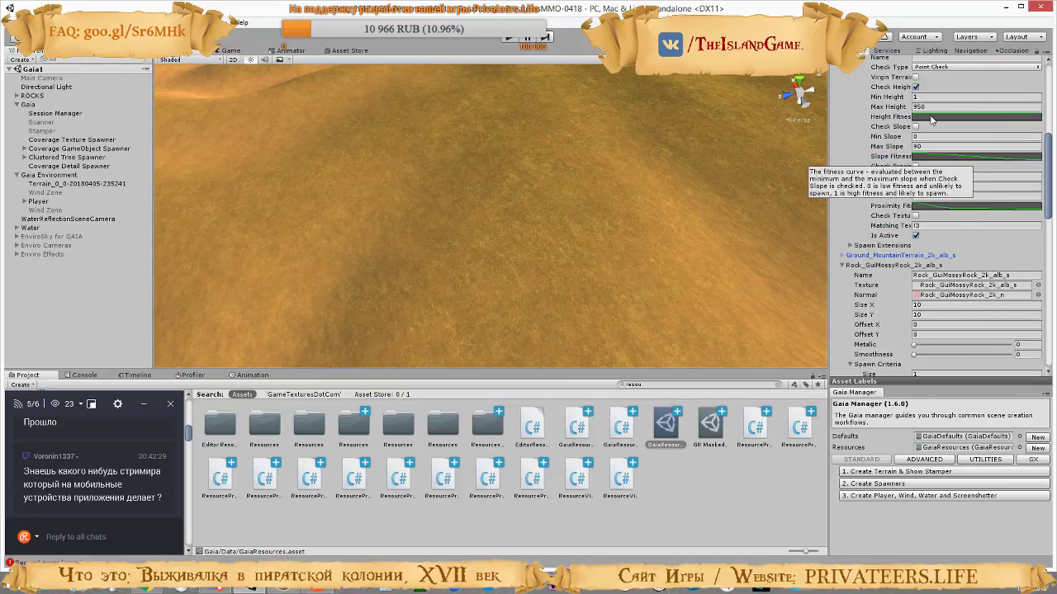
pyautogui.click(974, 156)
pyautogui.click(175, 8)
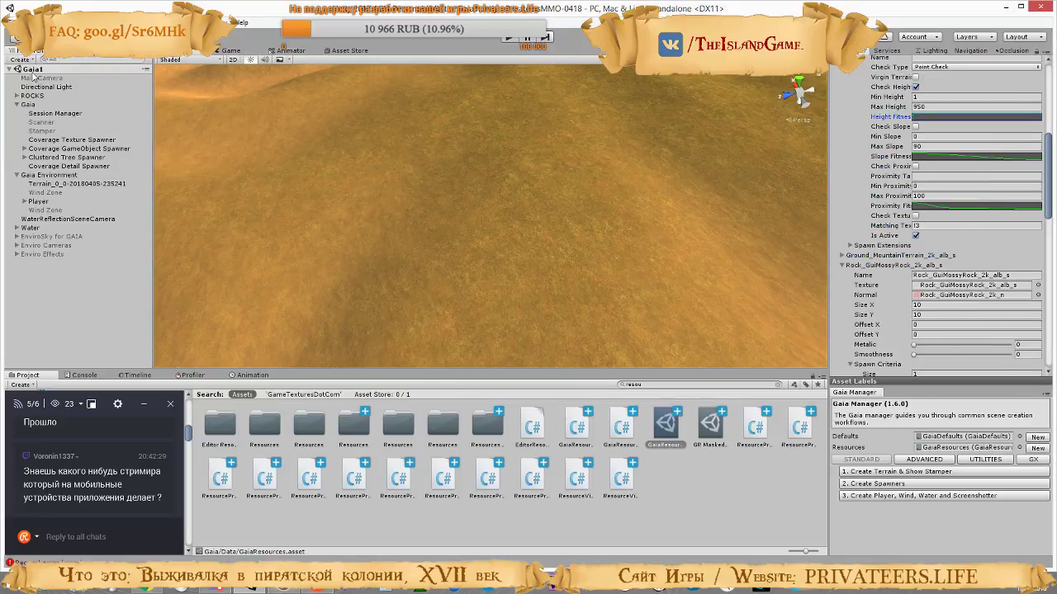
# Save the height fitness curve of the Ground_ScrubGrassField spawn criteria as a new curve preset and close the curve editor
pyautogui.click(957, 117)
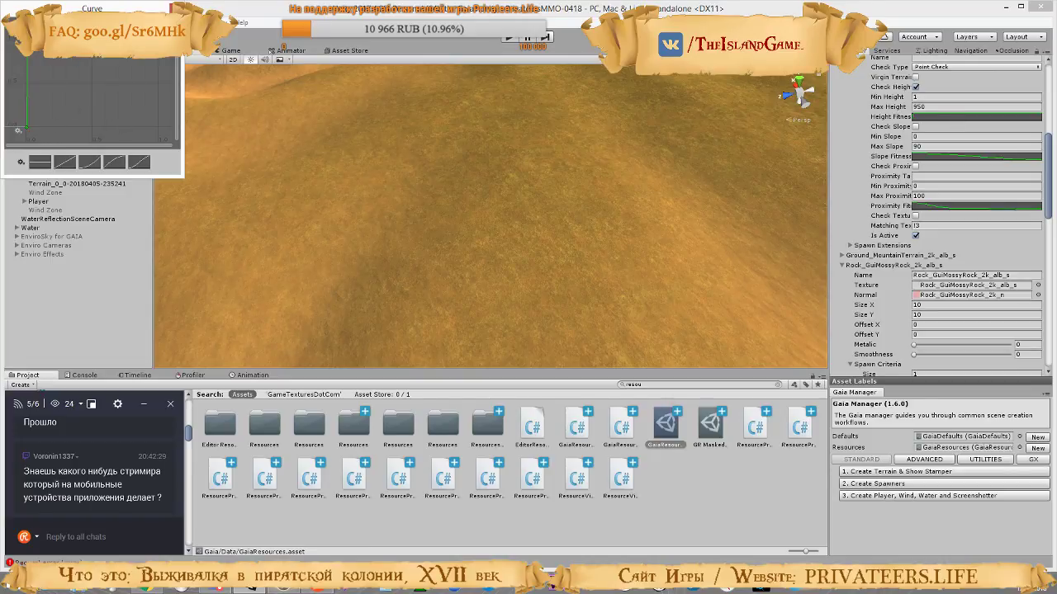
pyautogui.click(20, 162)
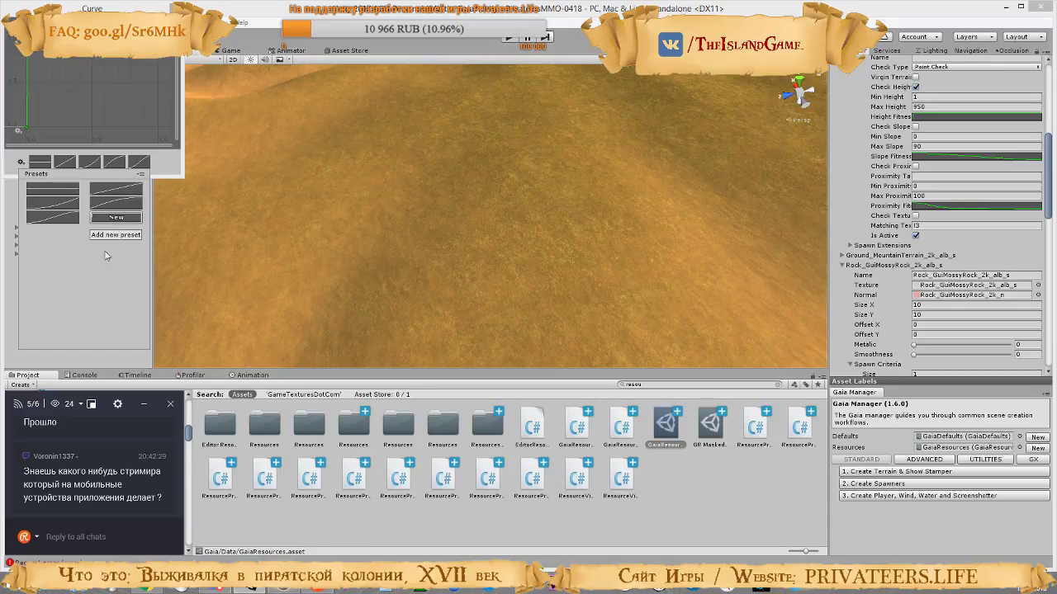
pyautogui.click(114, 219)
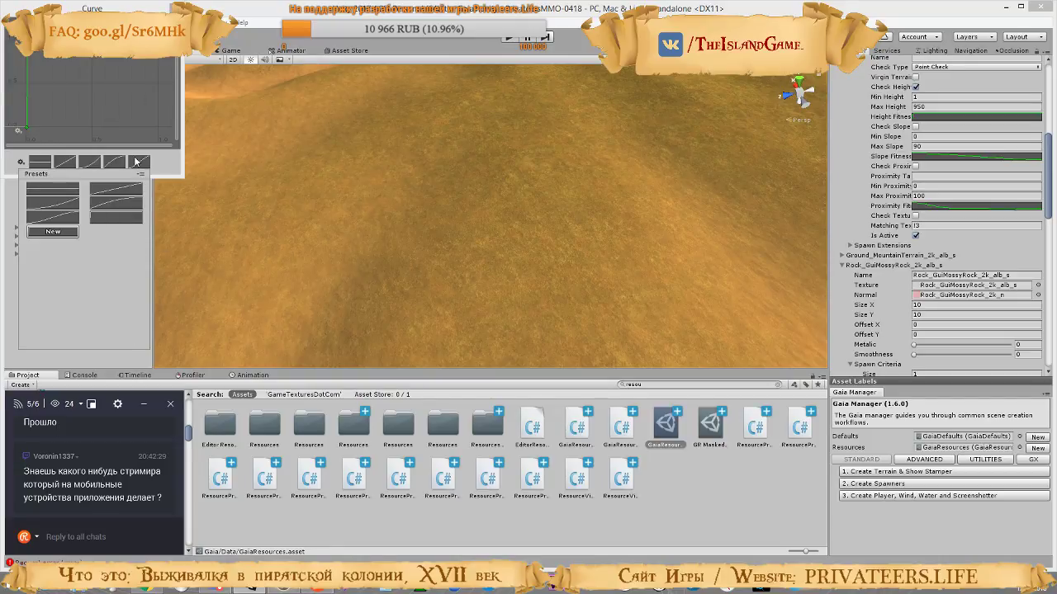
pyautogui.click(159, 163)
pyautogui.click(173, 7)
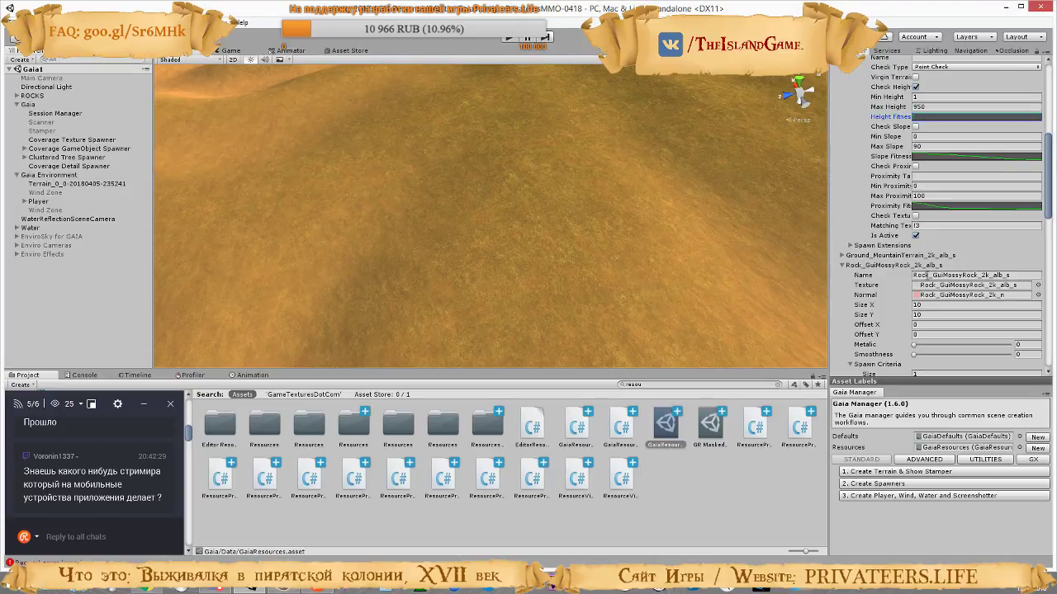
# Review the Rock_GuiMossyRock and Grass texture prototype settings, and collapse both entries
pyautogui.scroll(3, 921, 289)
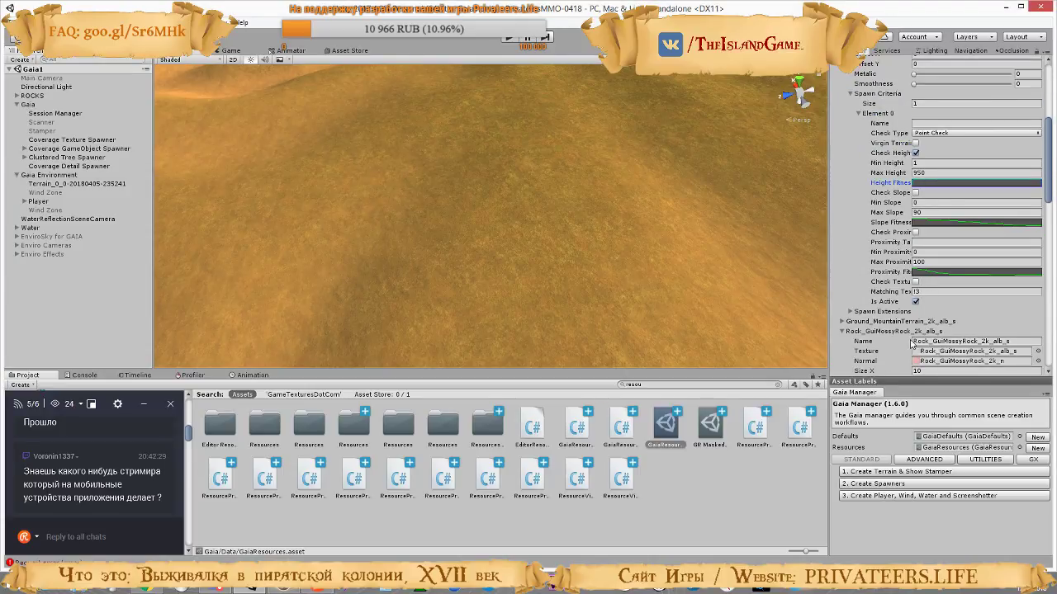
pyautogui.scroll(-10, 913, 344)
pyautogui.scroll(-8, 908, 330)
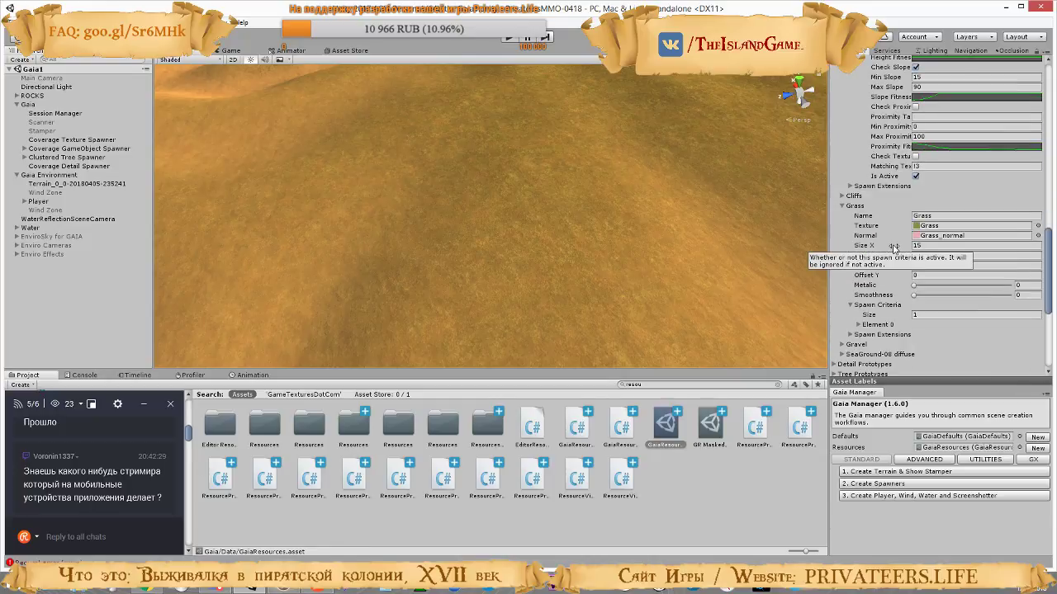
pyautogui.scroll(8, 900, 284)
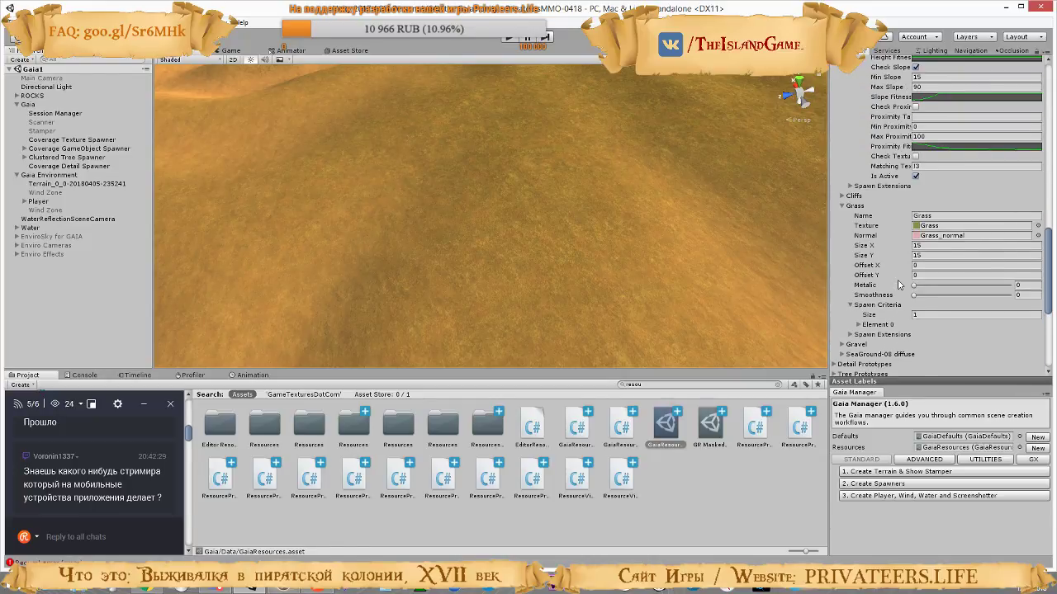
pyautogui.scroll(3, 895, 280)
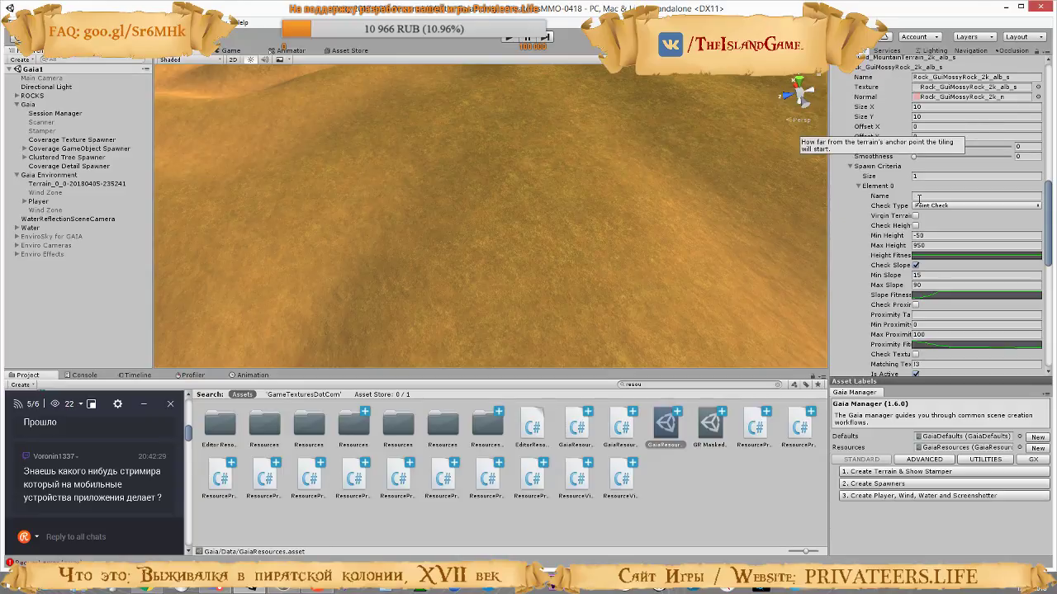
pyautogui.scroll(-3, 881, 260)
pyautogui.scroll(-4, 880, 260)
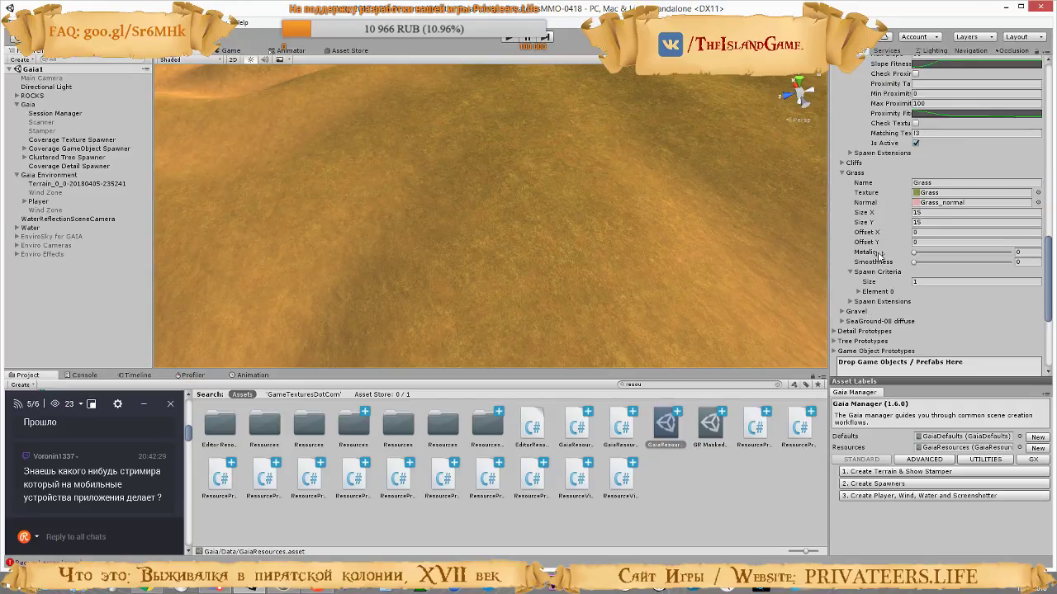
pyautogui.scroll(8, 877, 255)
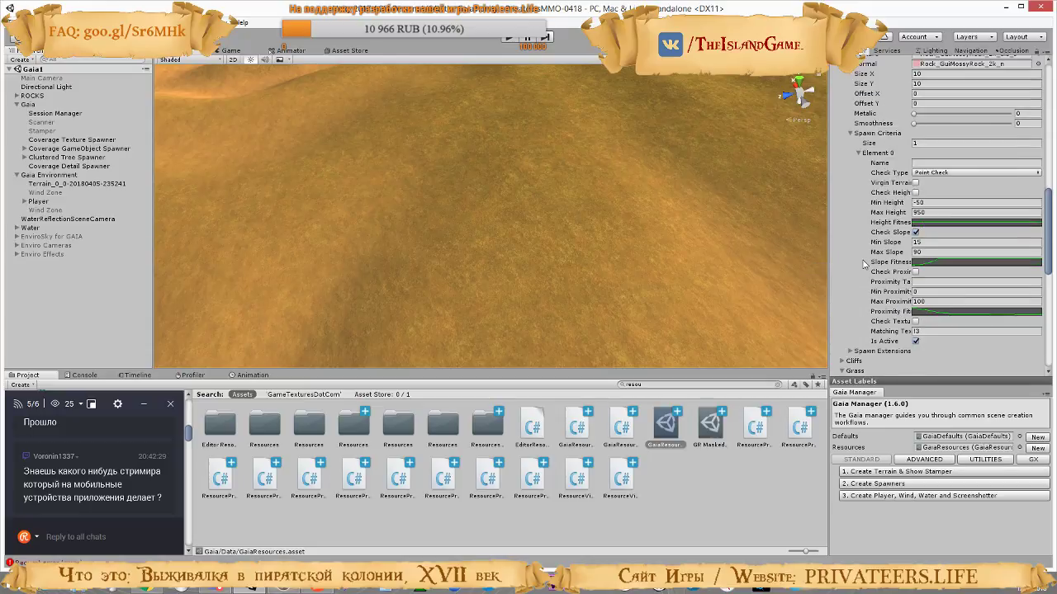
pyautogui.scroll(2, 851, 237)
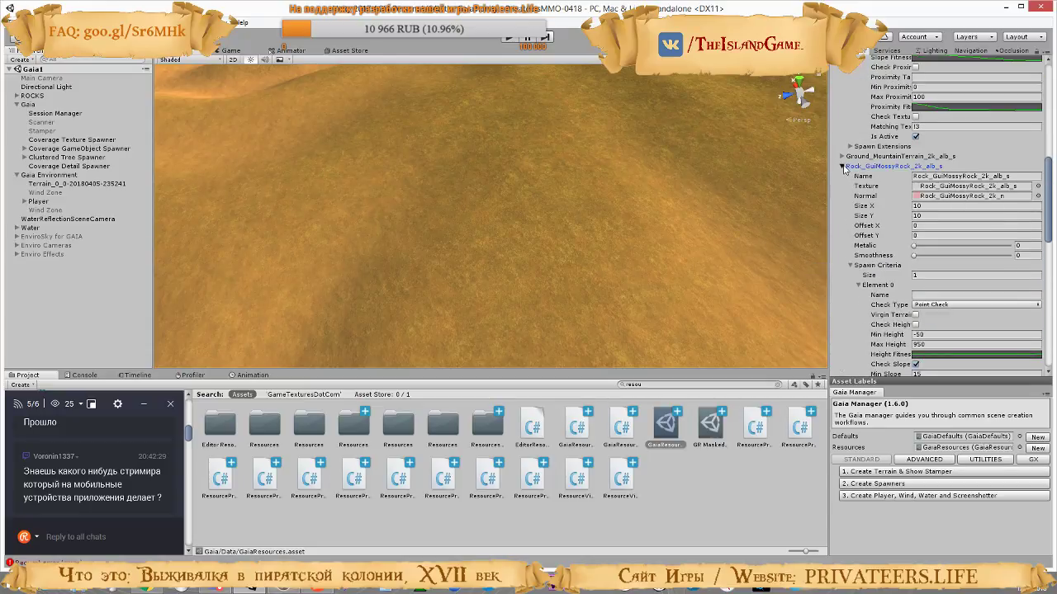
pyautogui.click(842, 166)
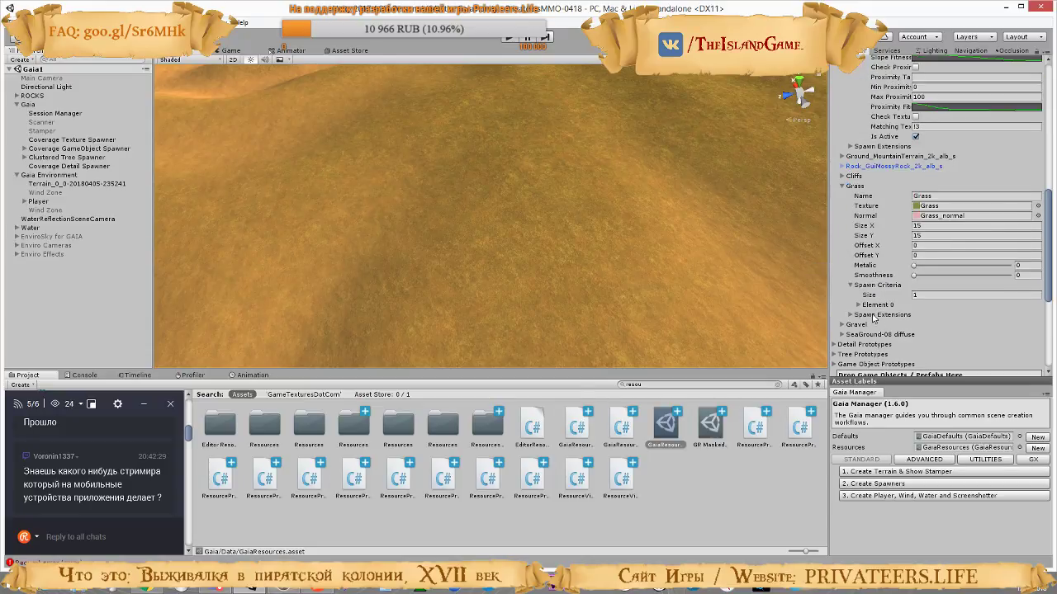
pyautogui.click(843, 186)
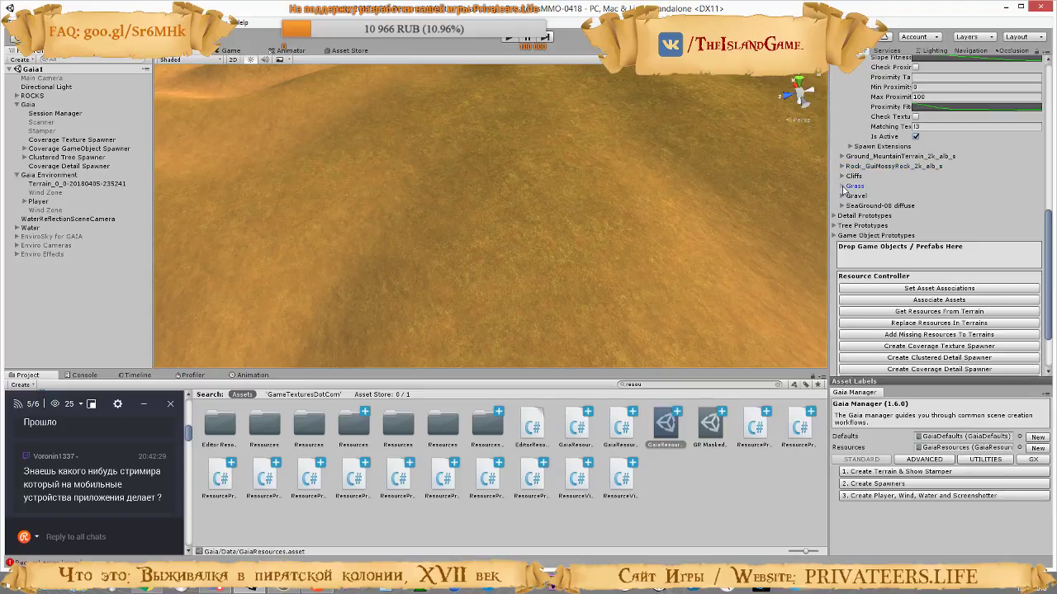
# Expand the SeaGround-08 diffuse prototype and apply the saved curve preset to its height fitness curve
pyautogui.click(842, 206)
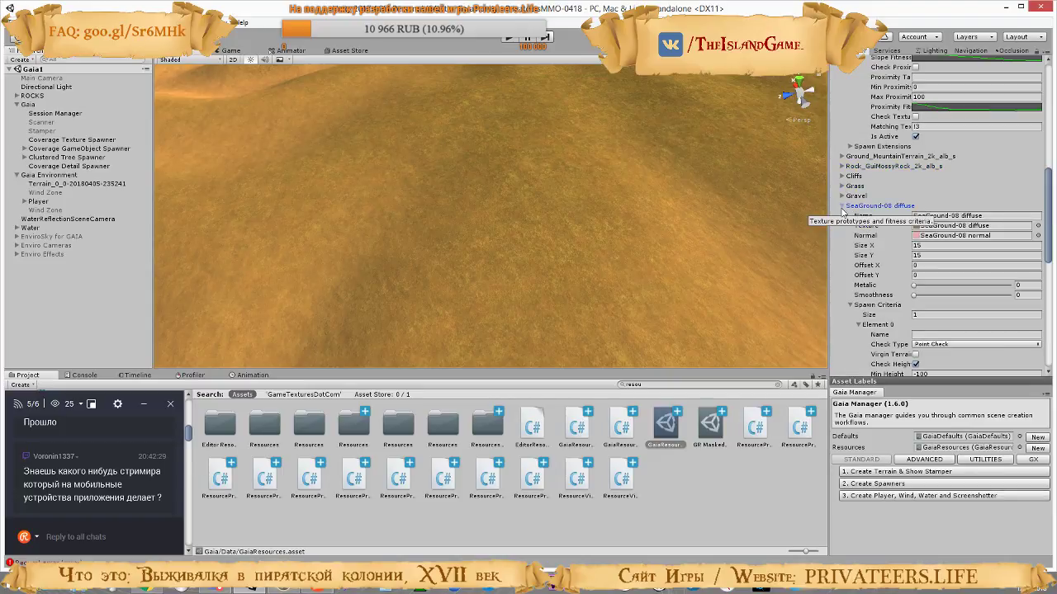
pyautogui.scroll(-3, 882, 268)
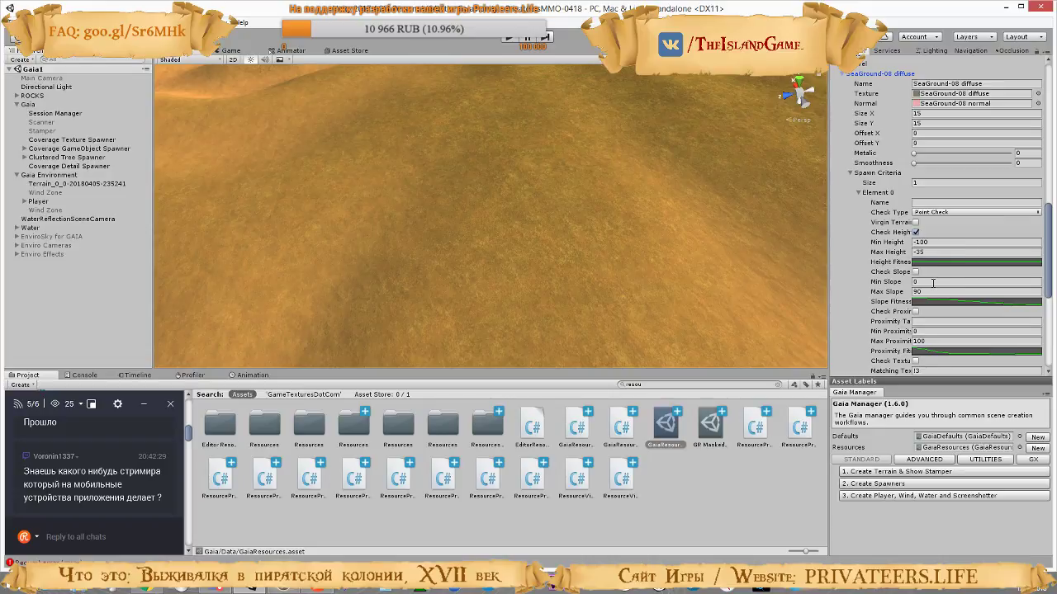
pyautogui.click(947, 263)
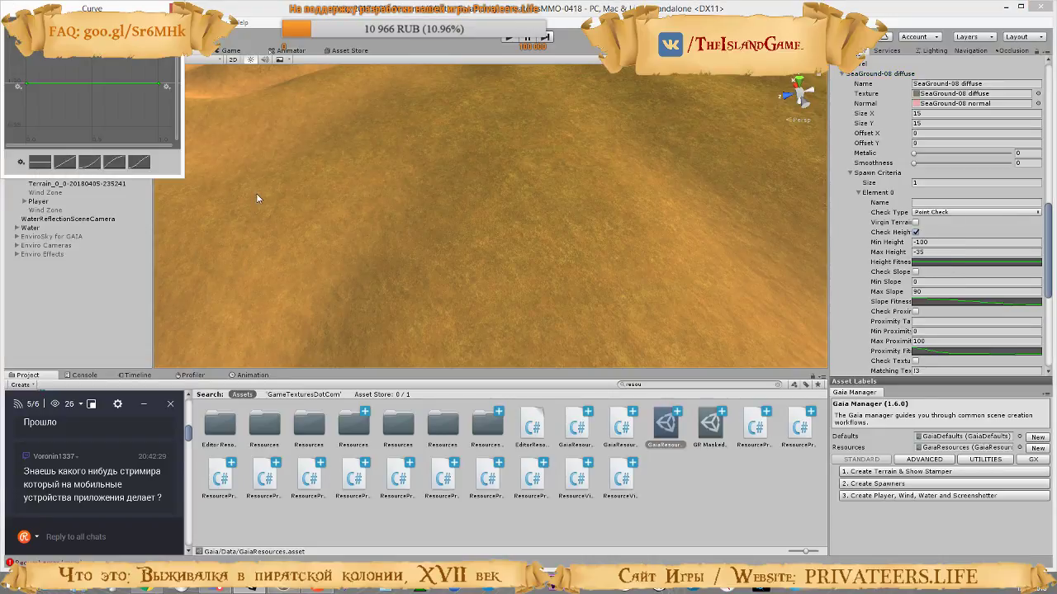
pyautogui.click(21, 163)
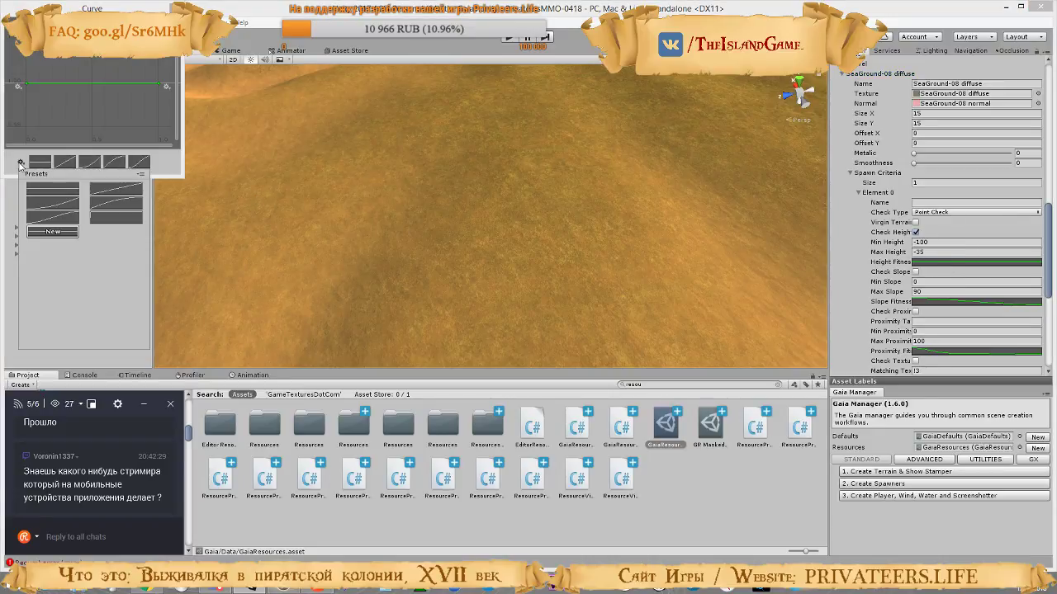
pyautogui.click(117, 218)
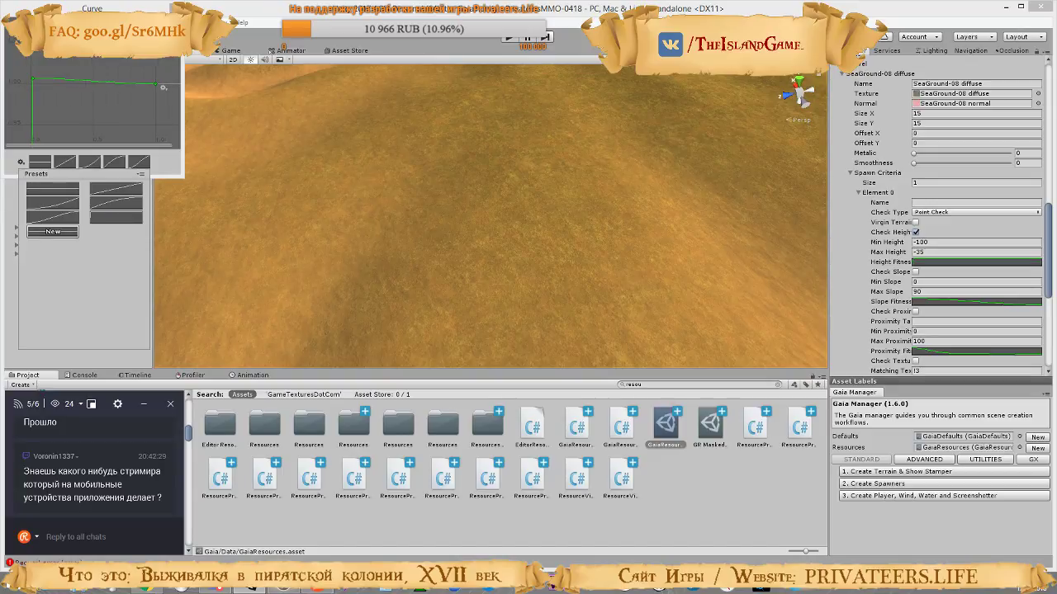
pyautogui.click(99, 112)
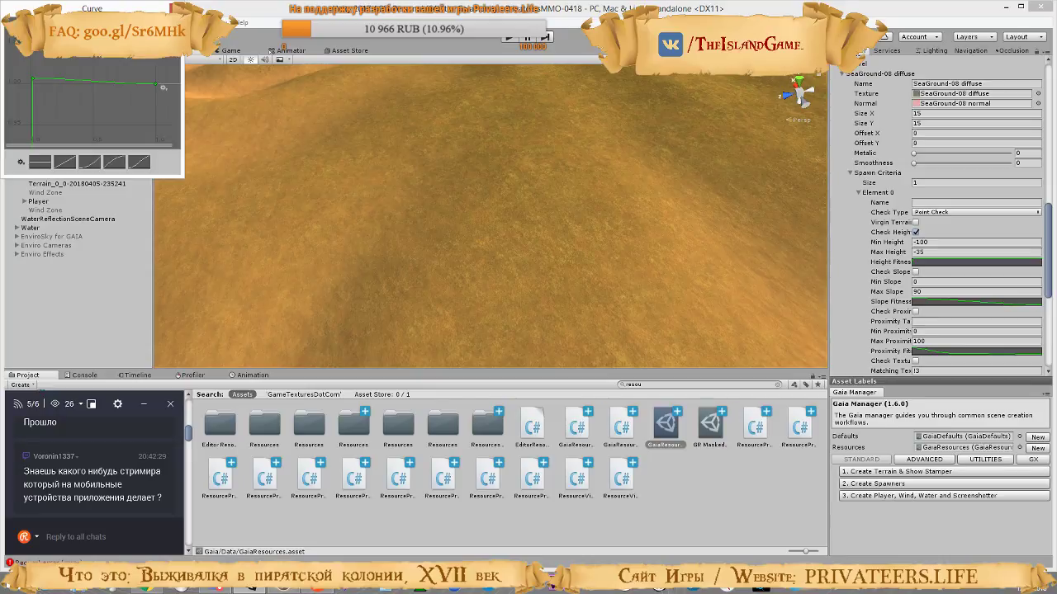
pyautogui.moveTo(176, 51); pyautogui.dragTo(176, 155)
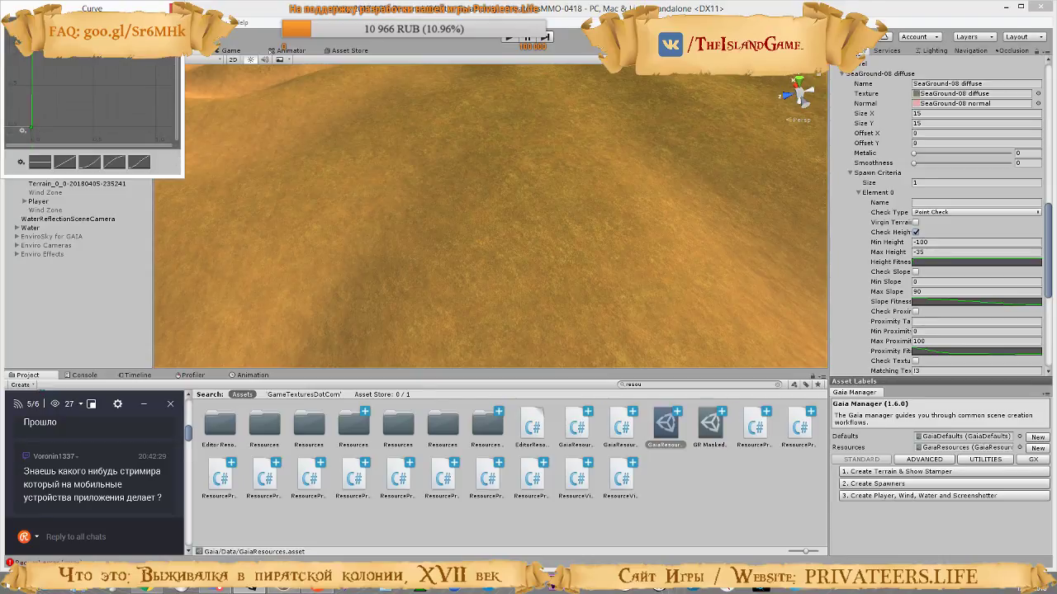
pyautogui.click(170, 8)
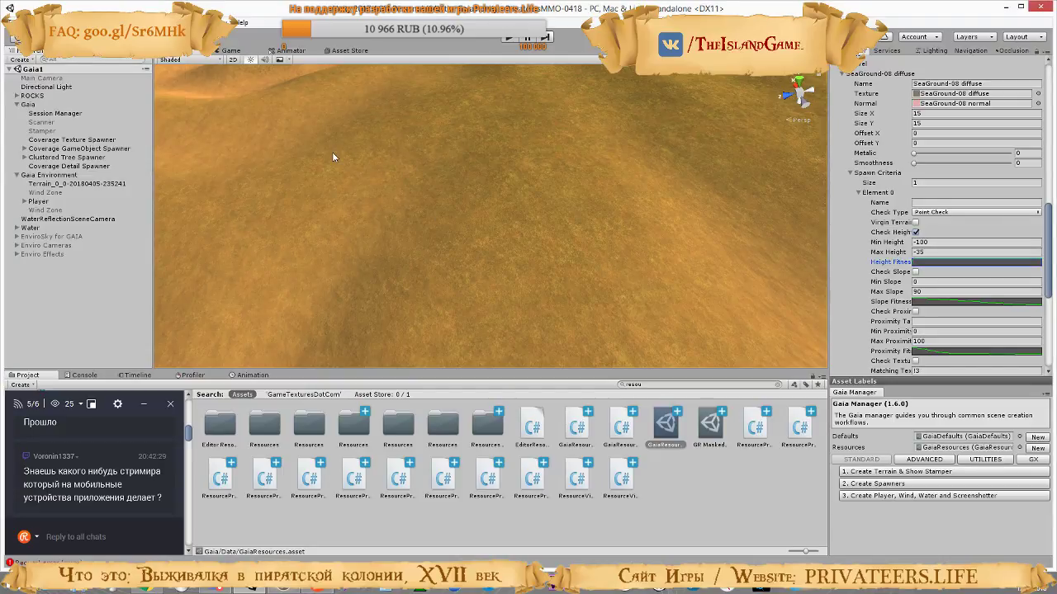
# Recheck the SeaGround-08 diffuse spawn criteria in the Gaia resources asset, glancing at the Coverage Texture Spawner
pyautogui.scroll(-5, 908, 264)
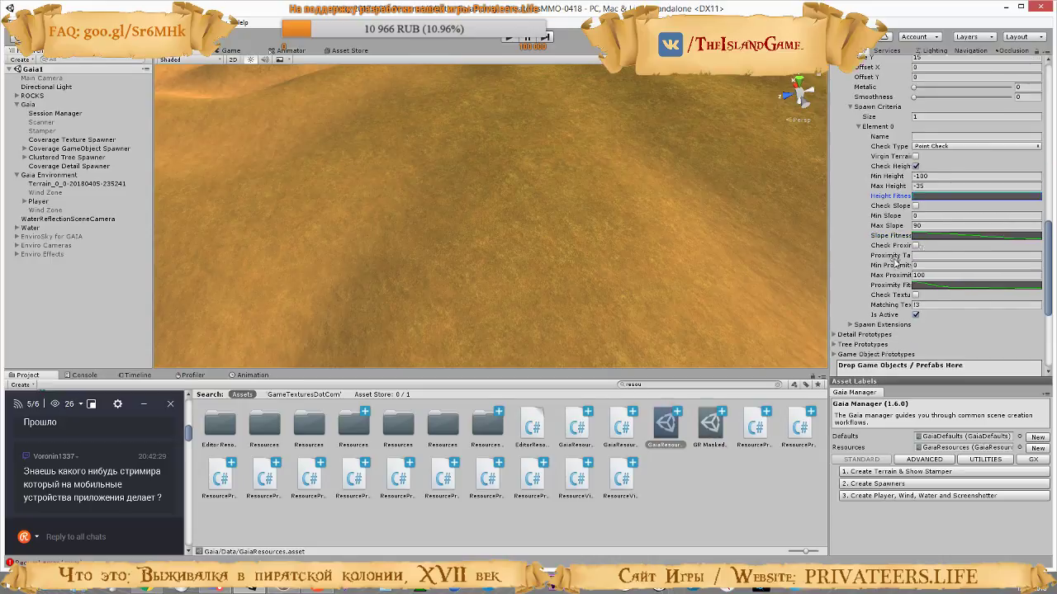
pyautogui.scroll(-2, 872, 282)
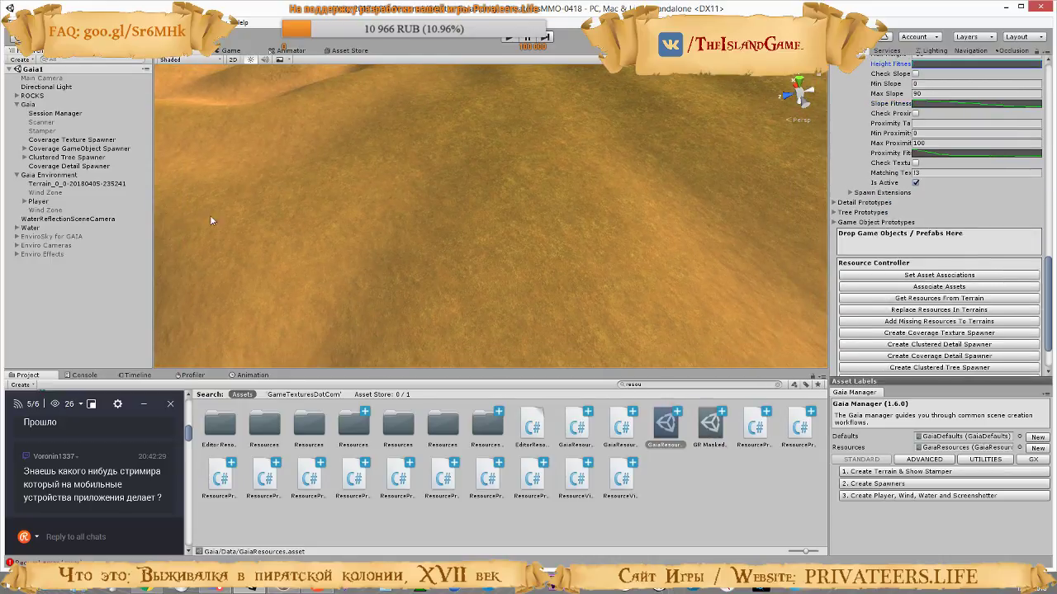
pyautogui.click(50, 139)
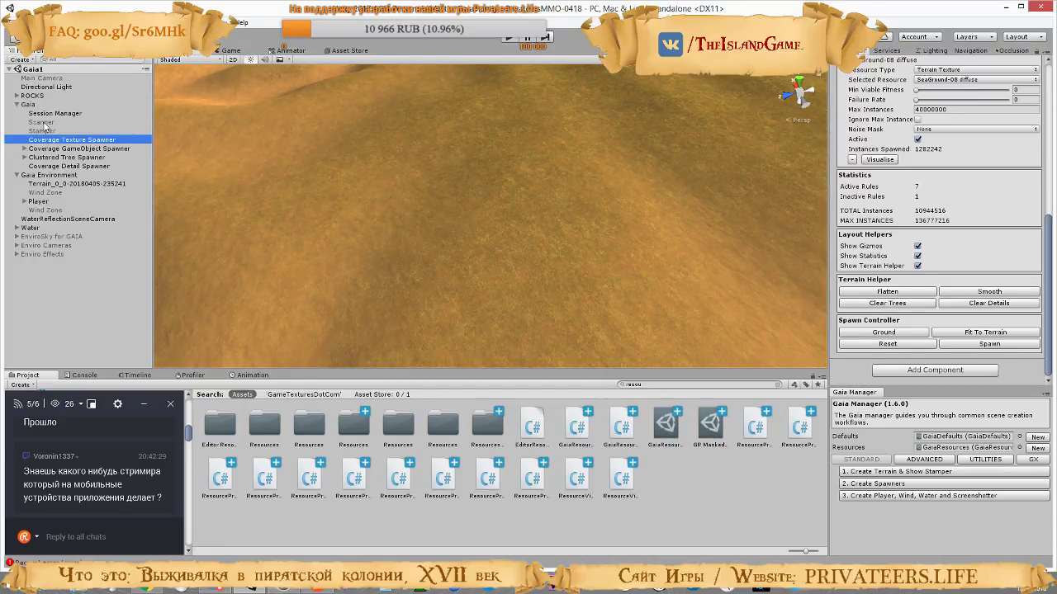
pyautogui.click(666, 426)
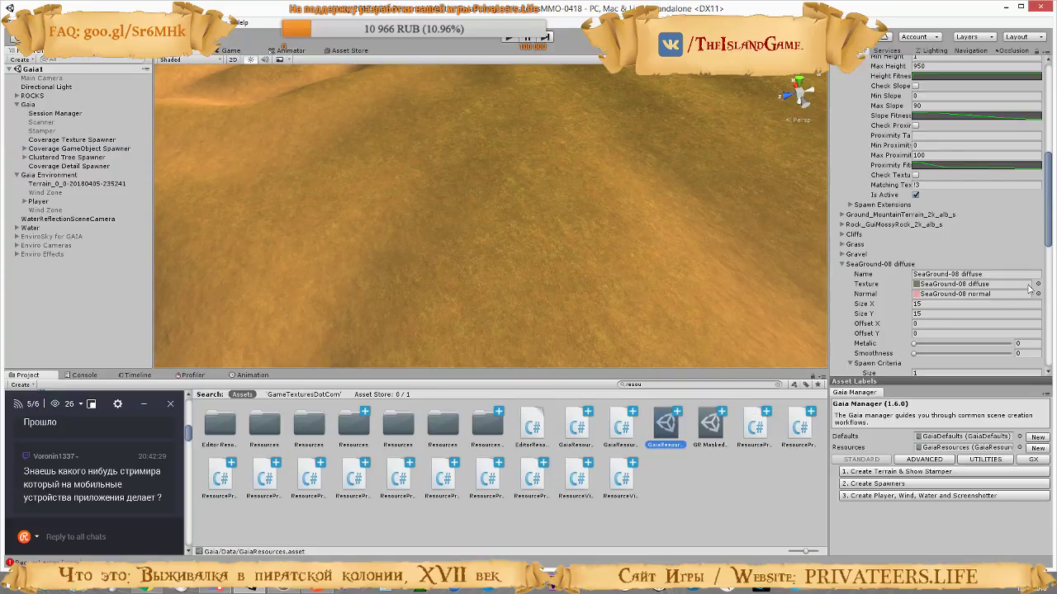
pyautogui.scroll(-2, 926, 268)
pyautogui.scroll(-4, 926, 268)
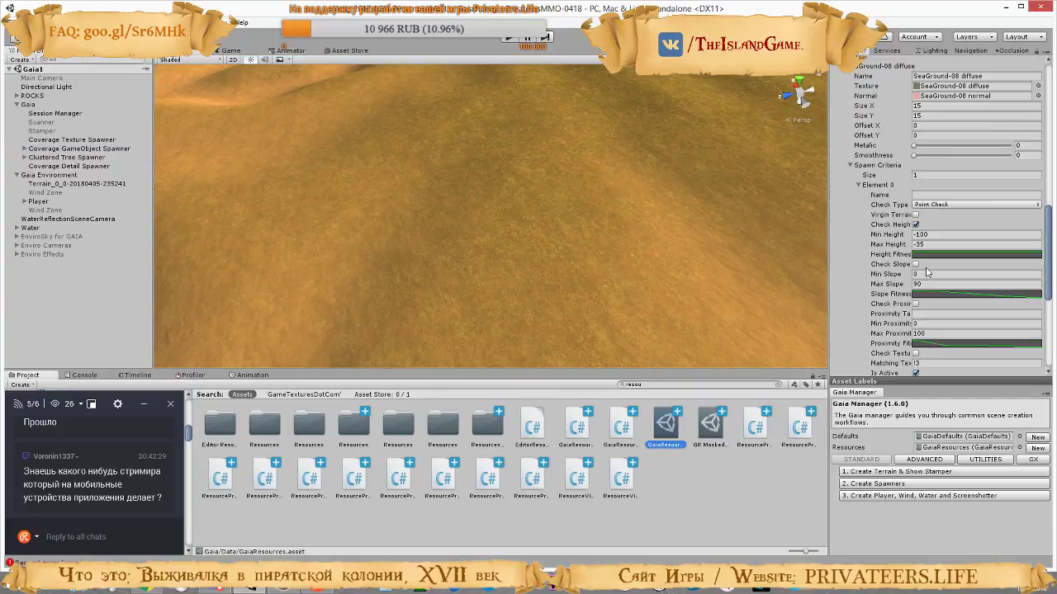
pyautogui.scroll(-5, 926, 272)
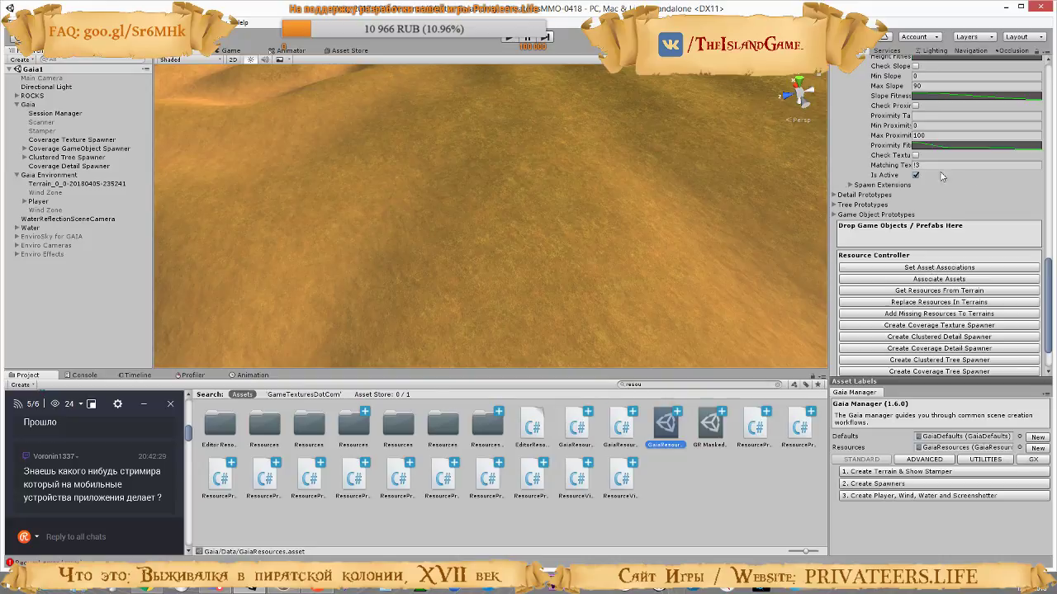
pyautogui.scroll(3, 938, 188)
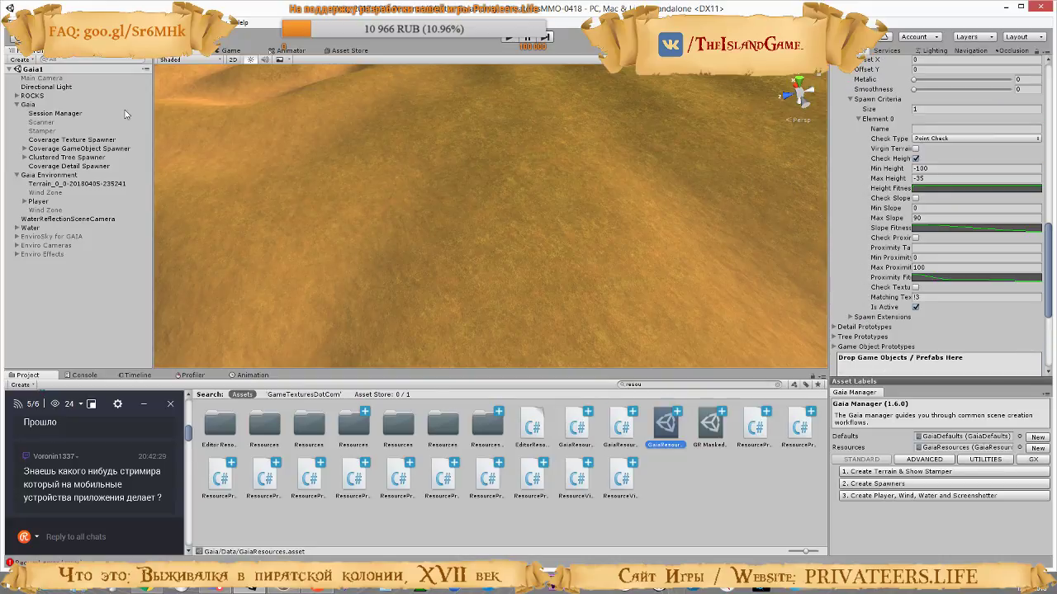
# Reset the Coverage Texture Spawner and spawn the terrain textures again
pyautogui.click(56, 139)
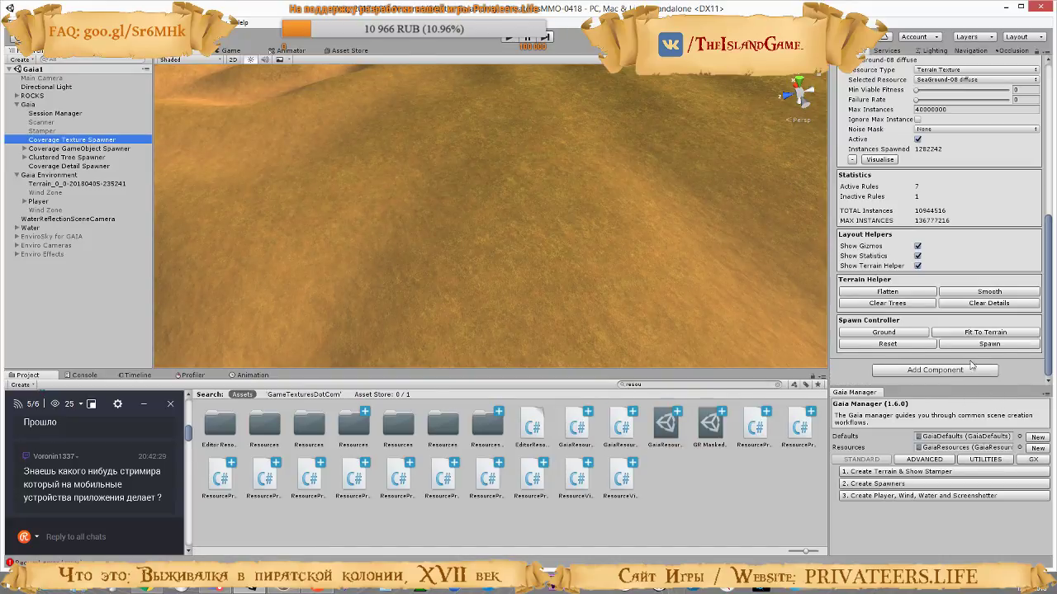
pyautogui.click(916, 345)
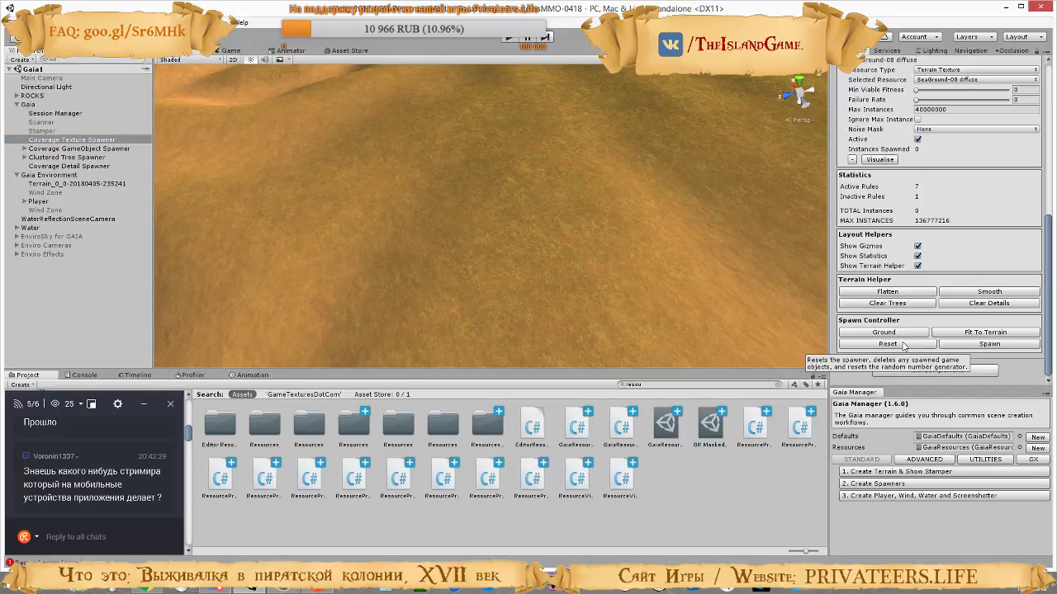
pyautogui.click(988, 344)
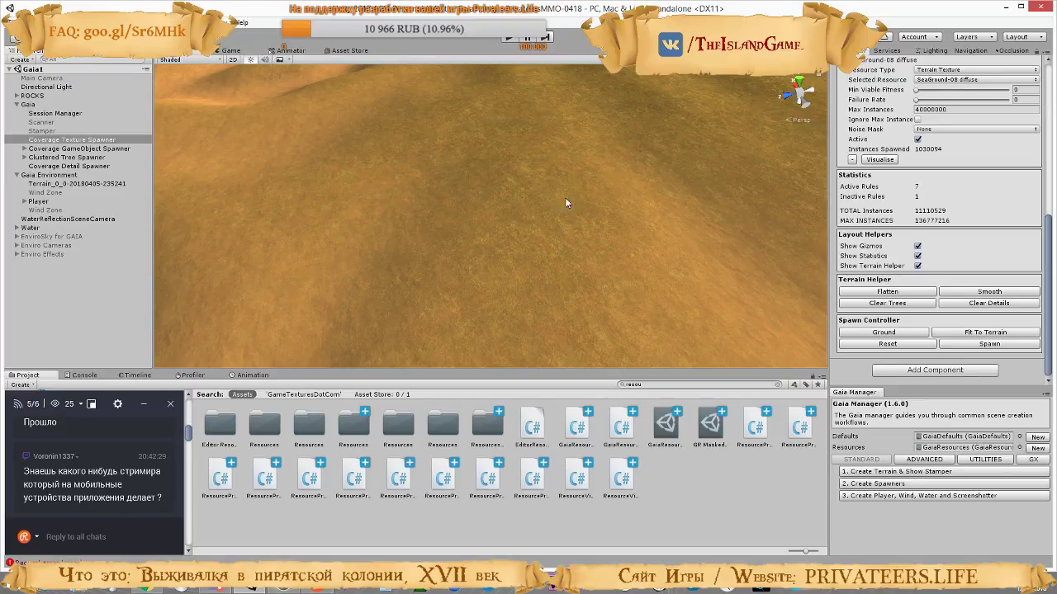
# Inspect the respawned textures on the terrain's slopes, sand and shoreline from several viewpoints in the scene
pyautogui.moveTo(566, 201); pyautogui.dragTo(581, 123, button='right')
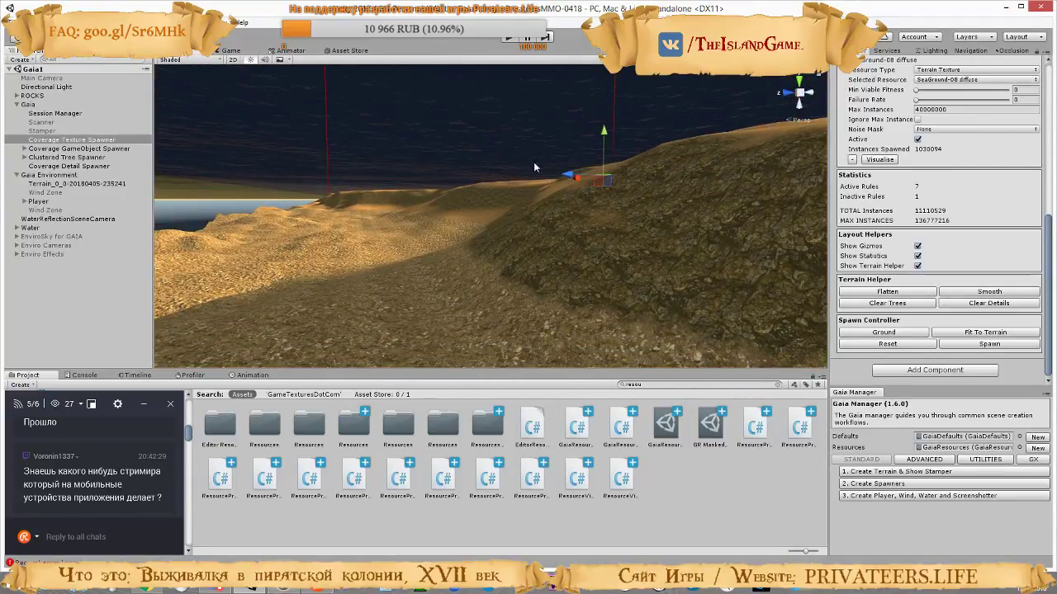
pyautogui.moveTo(453, 222); pyautogui.dragTo(456, 274, button='right')
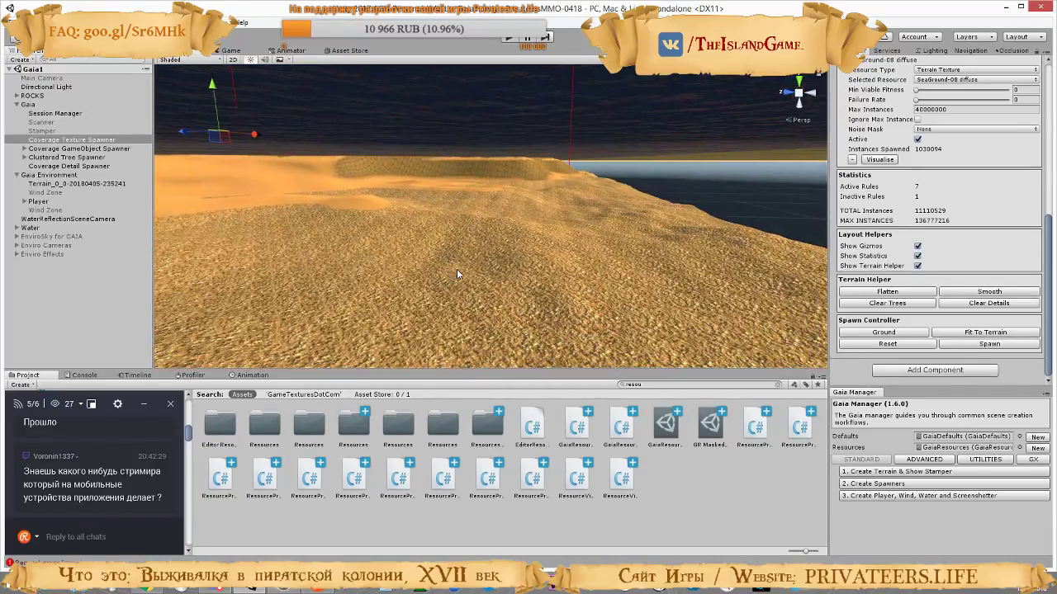
pyautogui.moveTo(564, 261); pyautogui.dragTo(346, 229, button='right')
pyautogui.moveTo(500, 209); pyautogui.dragTo(644, 229, button='right')
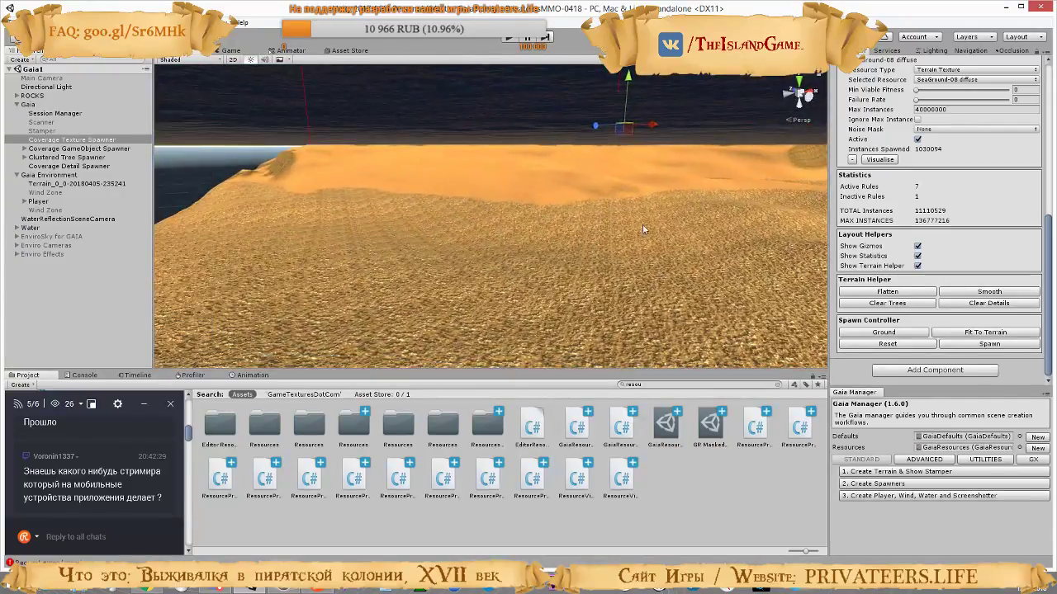
pyautogui.moveTo(547, 234); pyautogui.dragTo(706, 245, button='right')
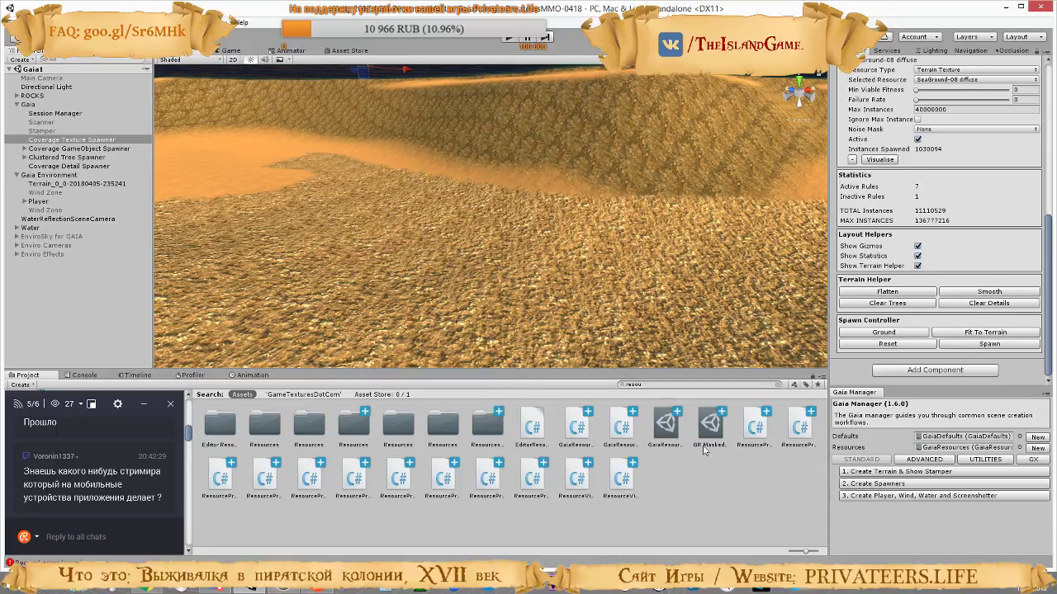
# Set the SeaGround-08 diffuse spawn criteria's Max Height to -45 in the GaiaResources asset
pyautogui.click(667, 425)
pyautogui.scroll(5, 950, 264)
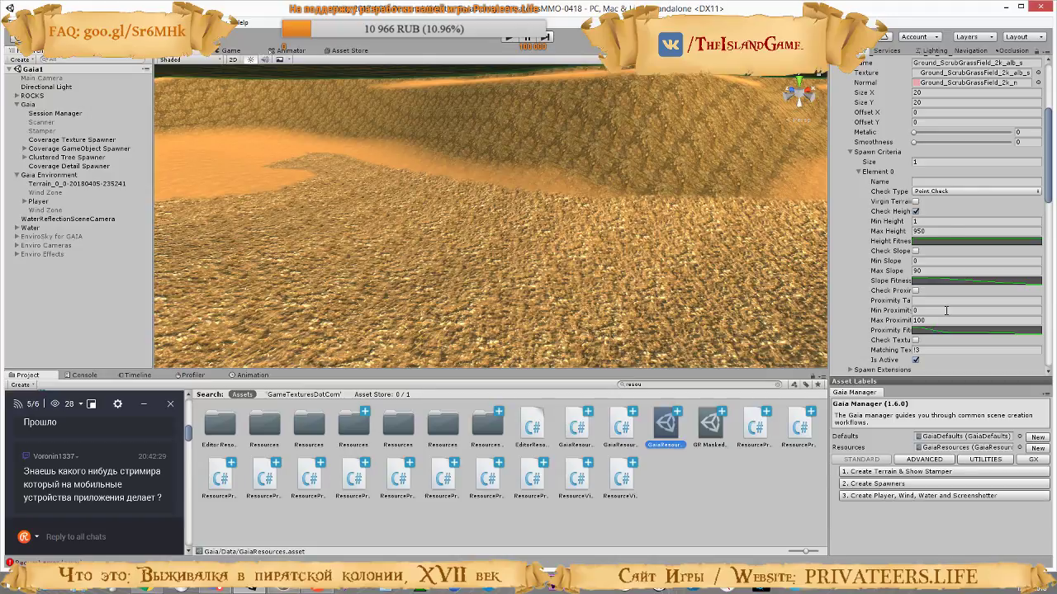
pyautogui.scroll(-5, 946, 311)
pyautogui.scroll(-7, 946, 311)
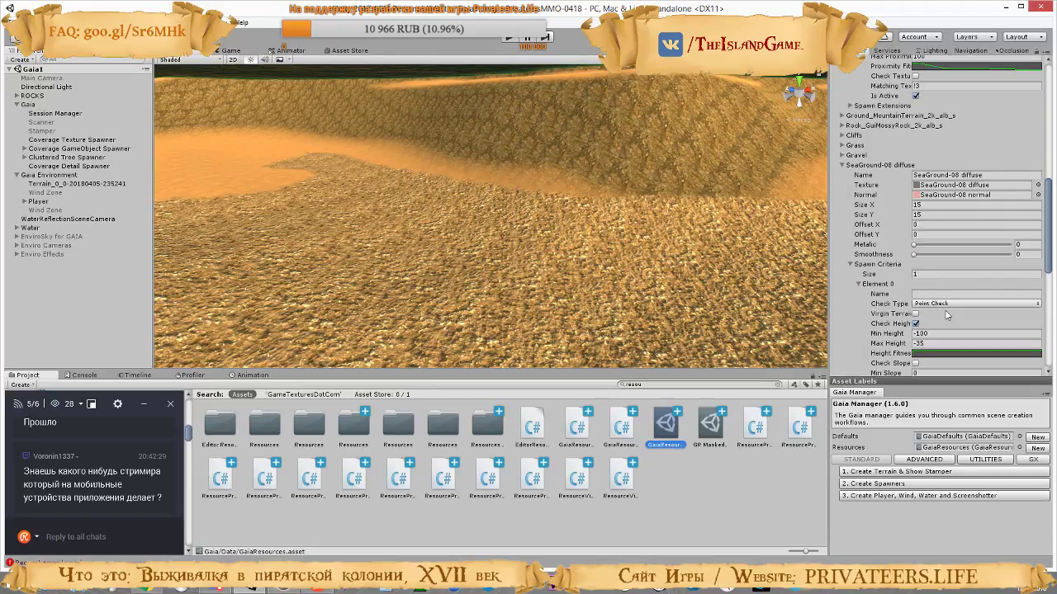
pyautogui.scroll(-2, 969, 288)
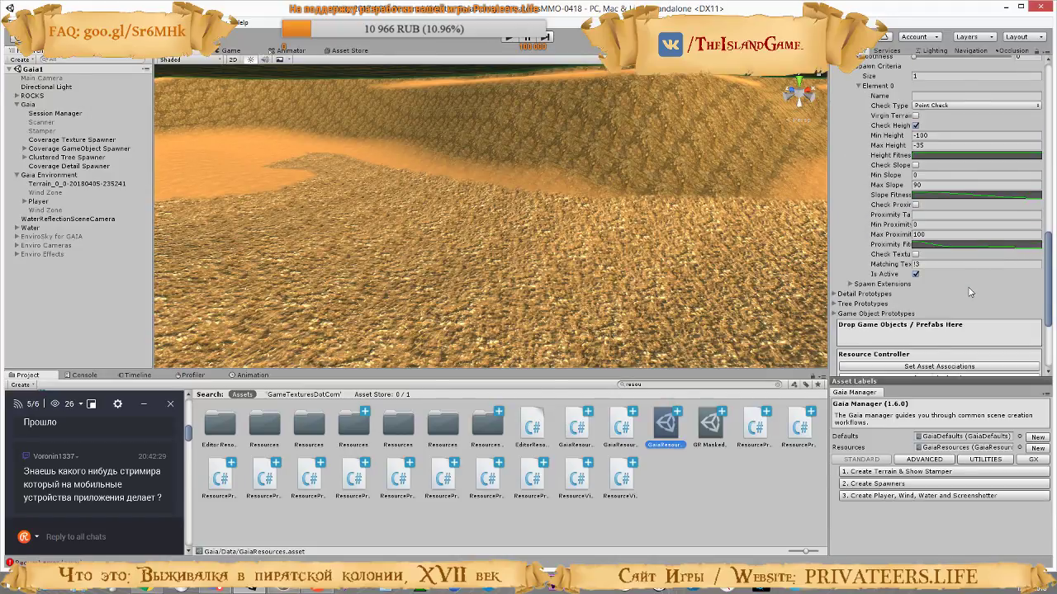
pyautogui.scroll(3, 969, 288)
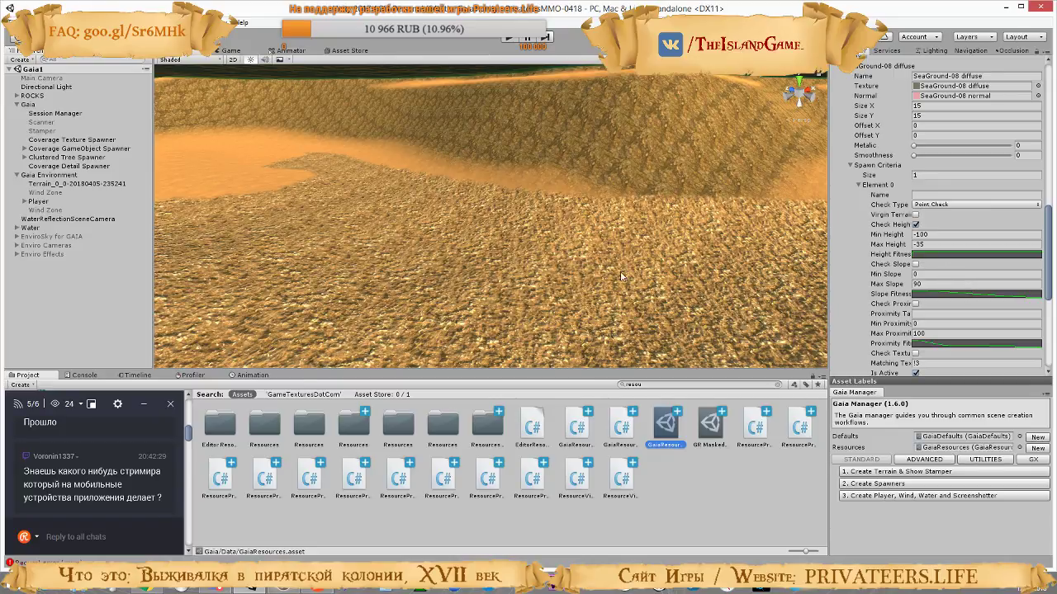
pyautogui.moveTo(622, 278); pyautogui.dragTo(732, 272, button='right')
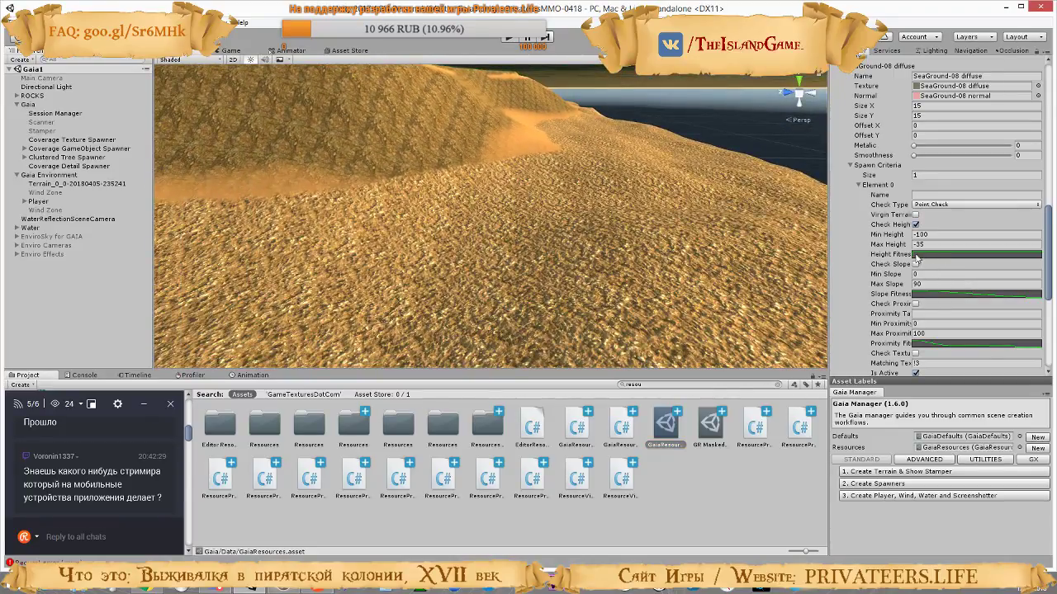
pyautogui.click(918, 244)
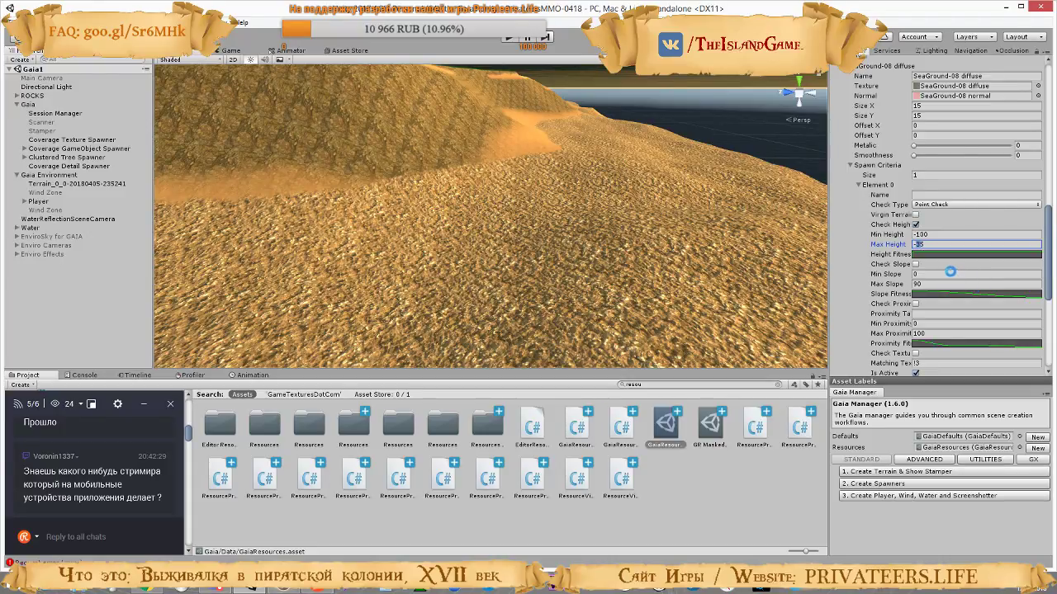
pyautogui.write('-45')
# Spawn the terrain textures again with the Coverage Texture Spawner and inspect the sand and rocky seabed from several viewpoints
pyautogui.click(61, 139)
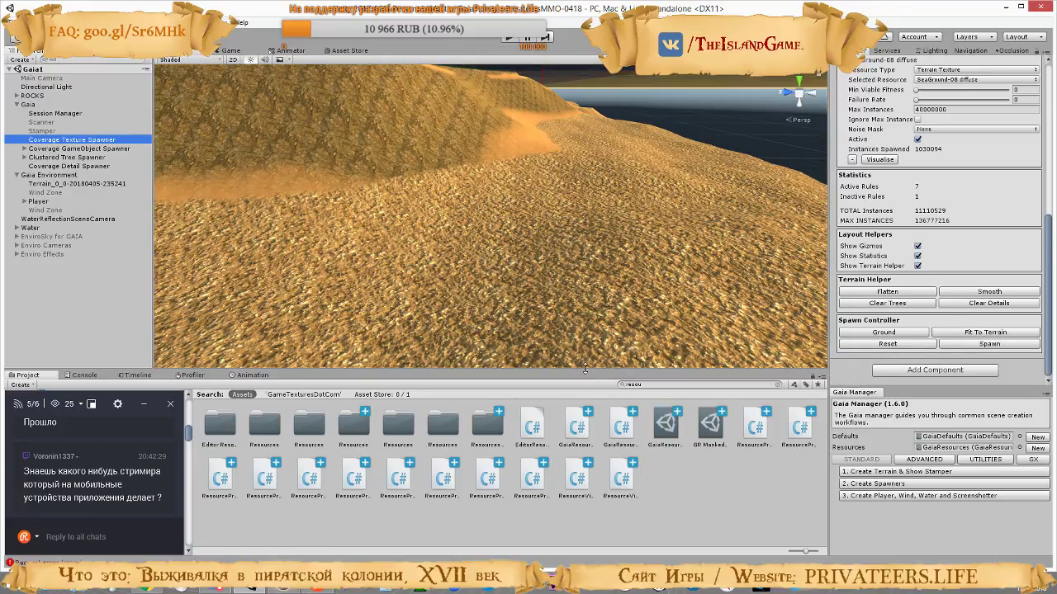
pyautogui.click(984, 345)
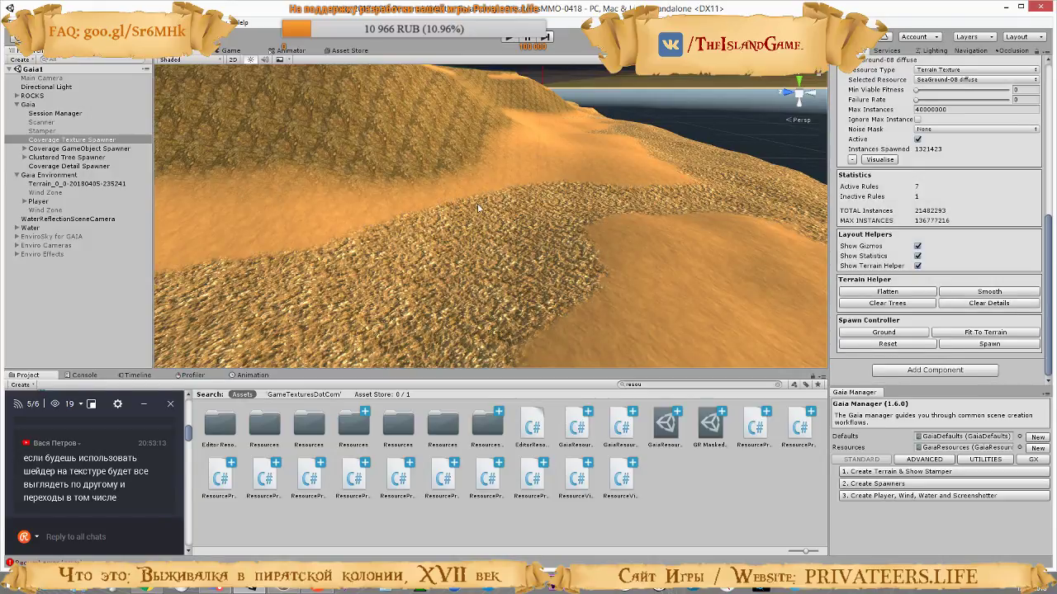
pyautogui.moveTo(477, 206); pyautogui.dragTo(343, 307, button='right')
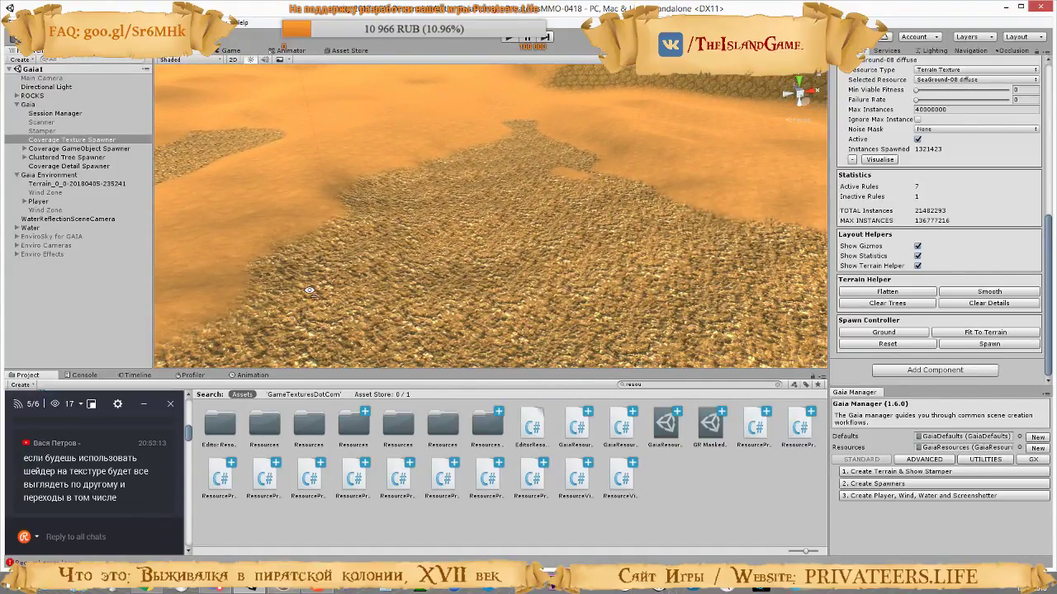
pyautogui.moveTo(175, 277); pyautogui.dragTo(419, 264, button='right')
# Lower the SeaGround-08 diffuse Max Height to -55 in the GaiaResources asset after checking the terrain toward the shoreline
pyautogui.click(665, 424)
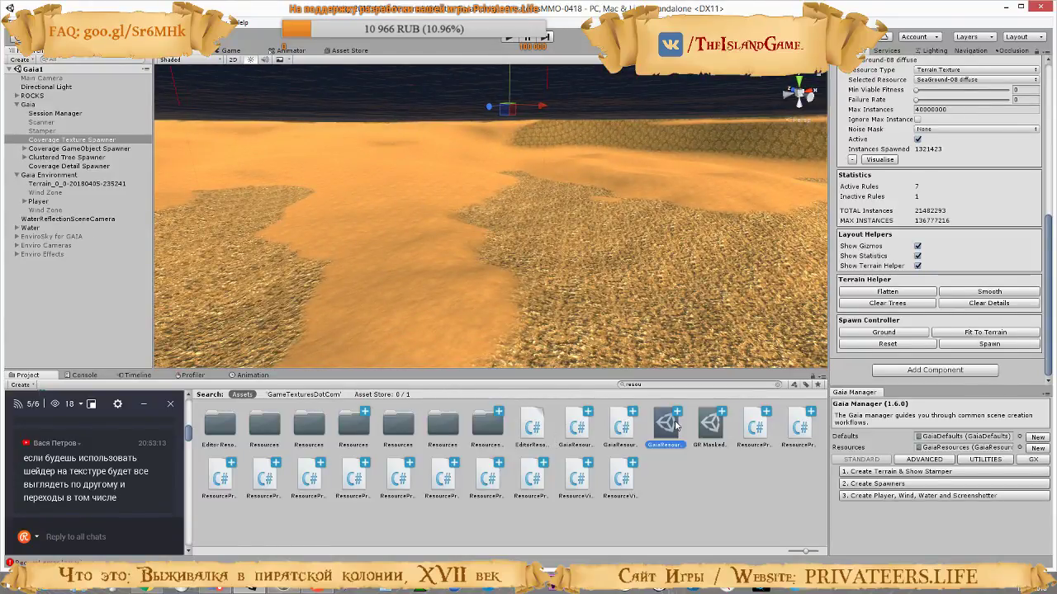
pyautogui.scroll(-3, 962, 276)
pyautogui.scroll(-2, 960, 276)
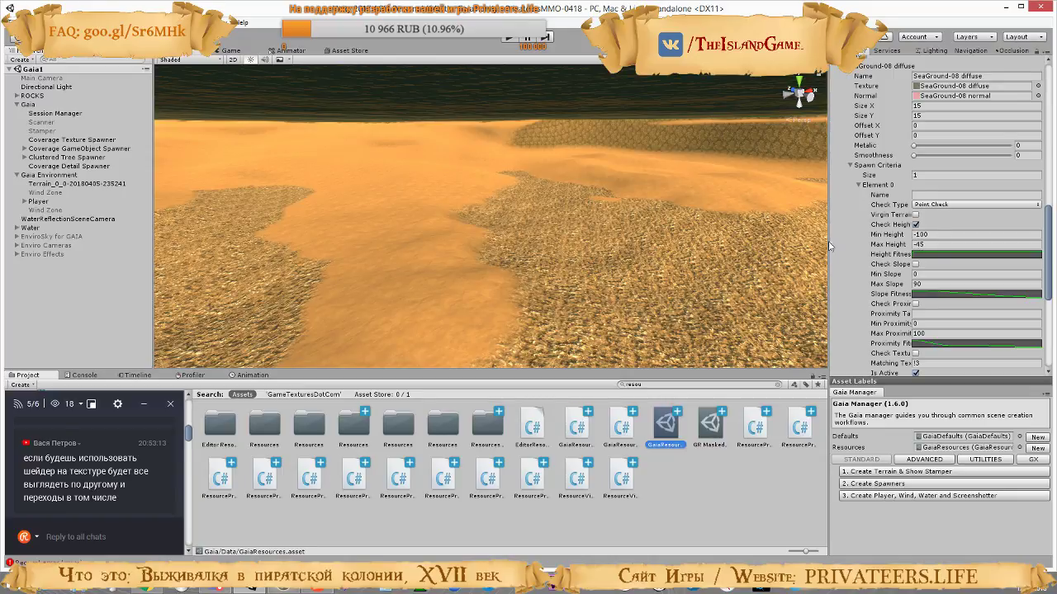
pyautogui.moveTo(562, 239); pyautogui.dragTo(747, 233, button='right')
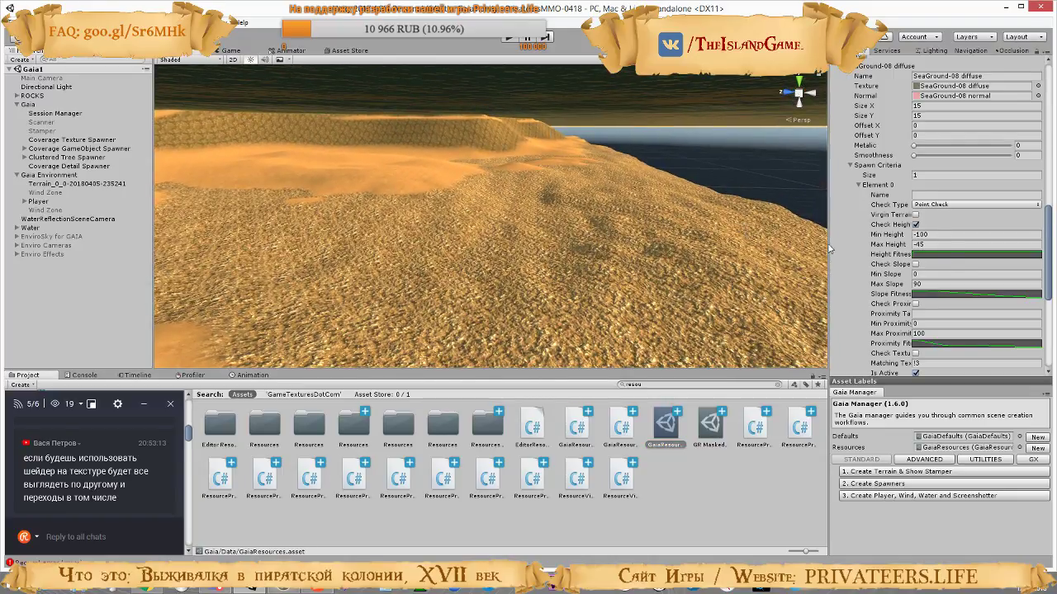
pyautogui.click(916, 244)
pyautogui.click(926, 244)
# Collapse the Ground_ScrubGrassField_2k_alb_s prototype and set the ground_desertSandDuneless_2k_alb_s spawn criteria's Min Height to -60
pyautogui.scroll(10, 974, 254)
pyautogui.scroll(5, 972, 254)
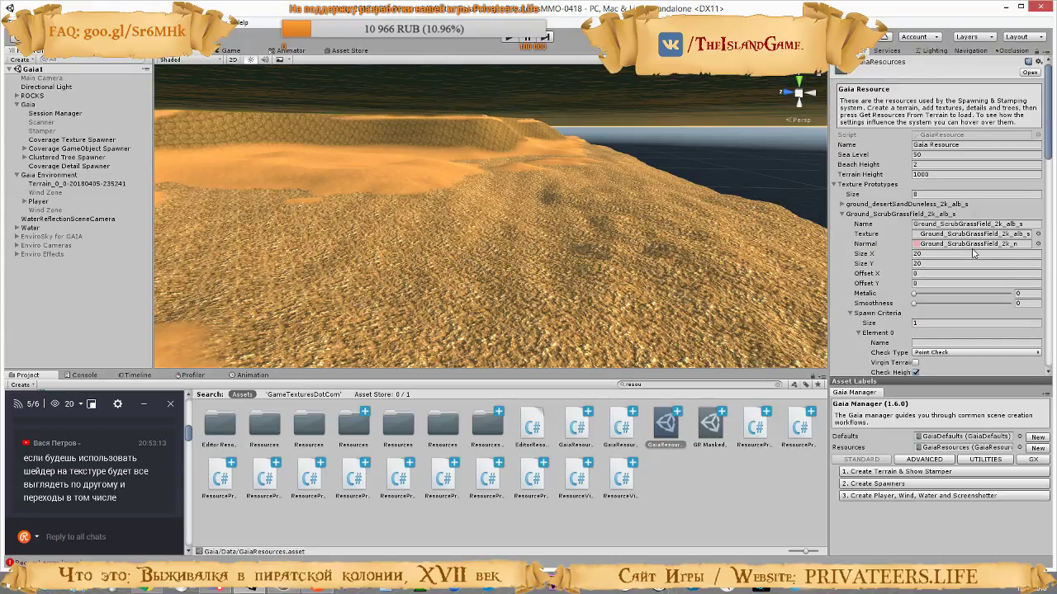
pyautogui.click(843, 215)
pyautogui.click(843, 215)
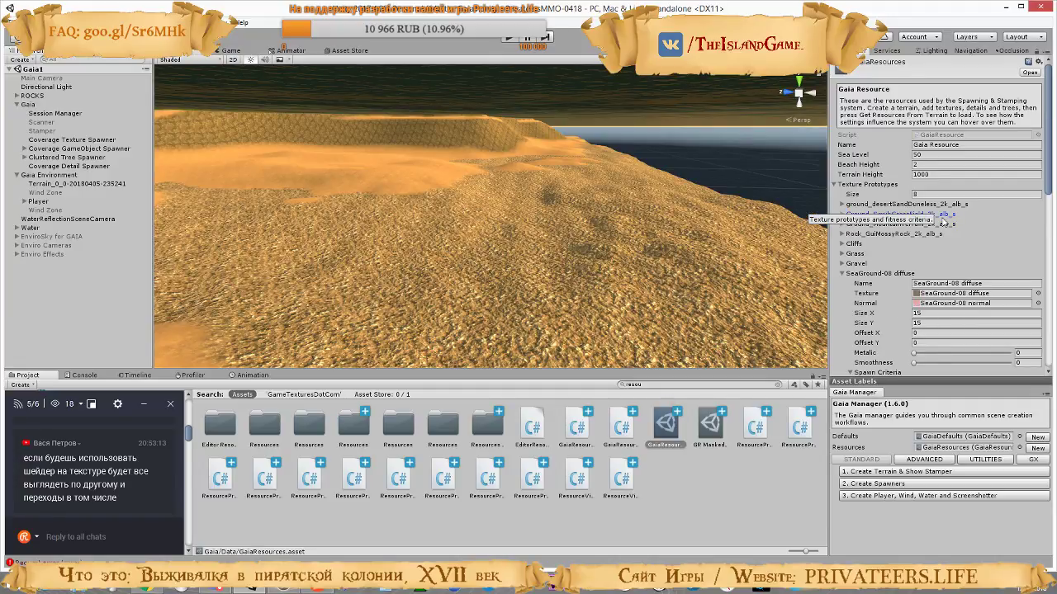
pyautogui.click(842, 204)
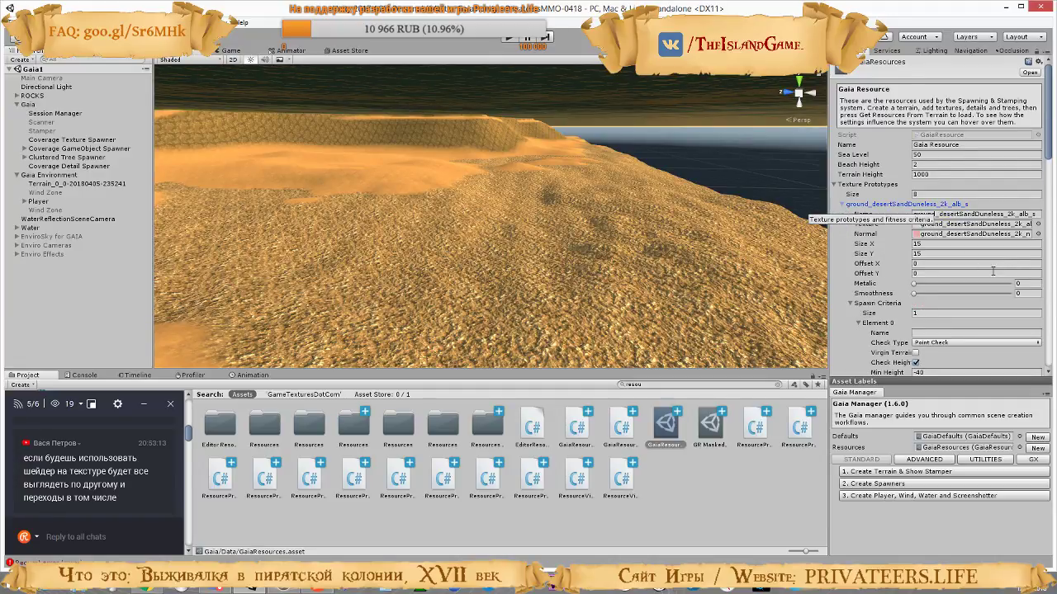
pyautogui.scroll(-4, 923, 238)
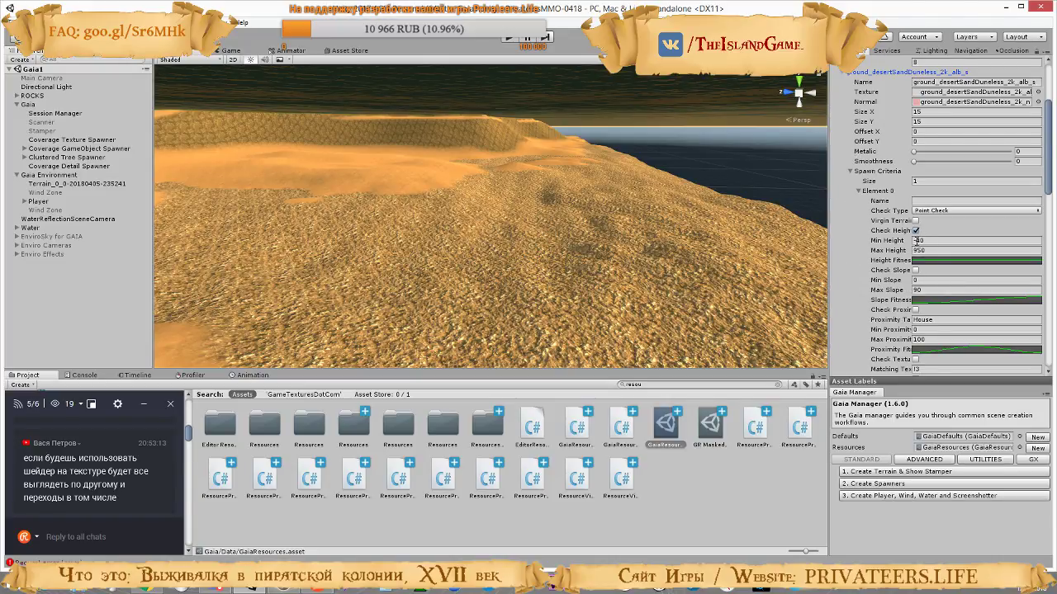
pyautogui.click(918, 241)
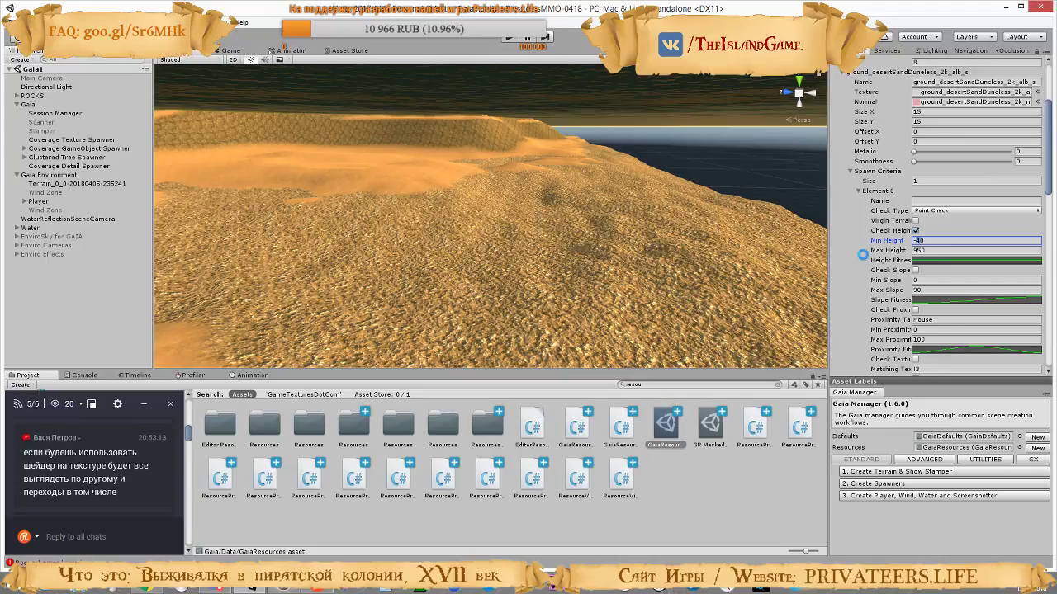
pyautogui.write('-6')
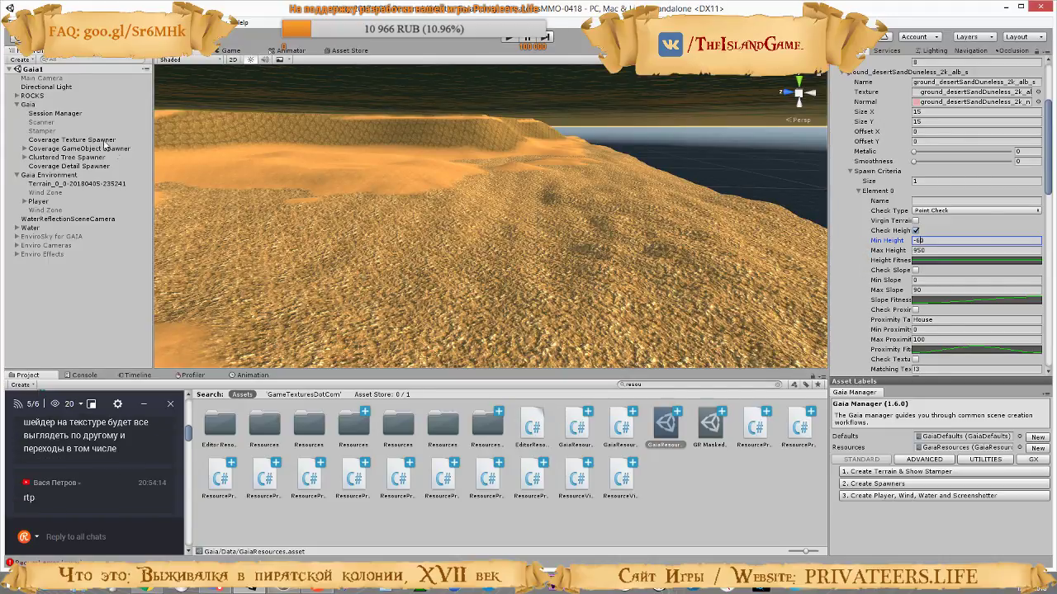
# Run another Coverage Texture Spawner iteration with the new sand heights and look over the seabed and slopes in the scene
pyautogui.click(76, 140)
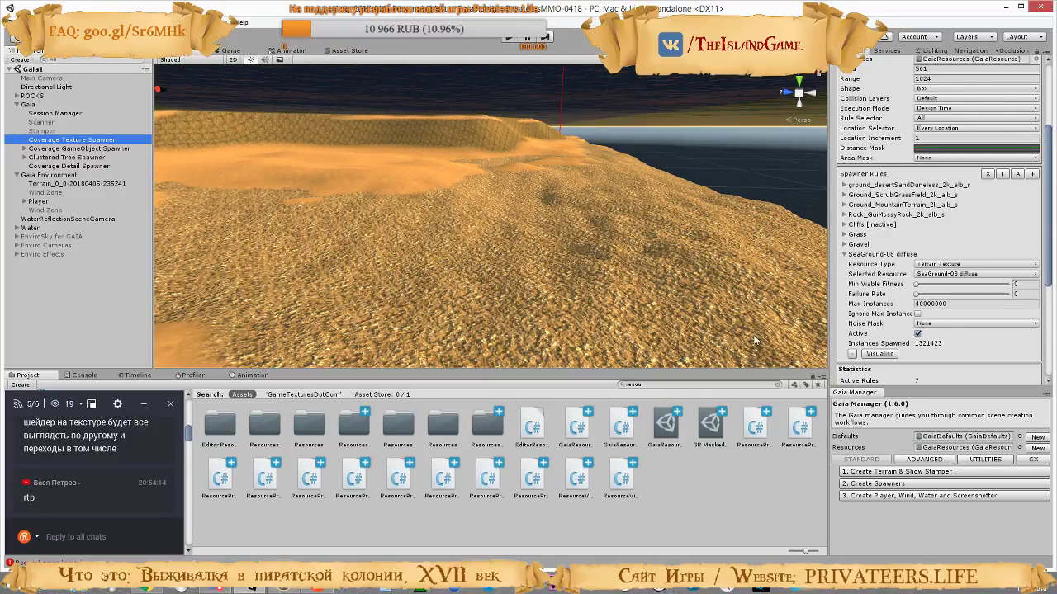
pyautogui.moveTo(657, 225); pyautogui.dragTo(576, 256, button='right')
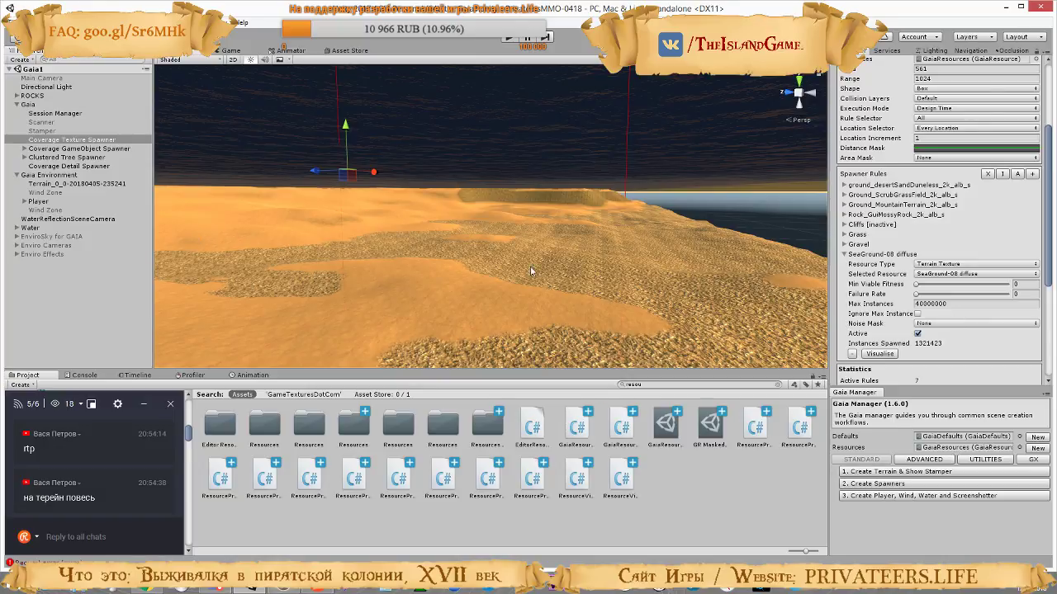
pyautogui.scroll(-5, 939, 330)
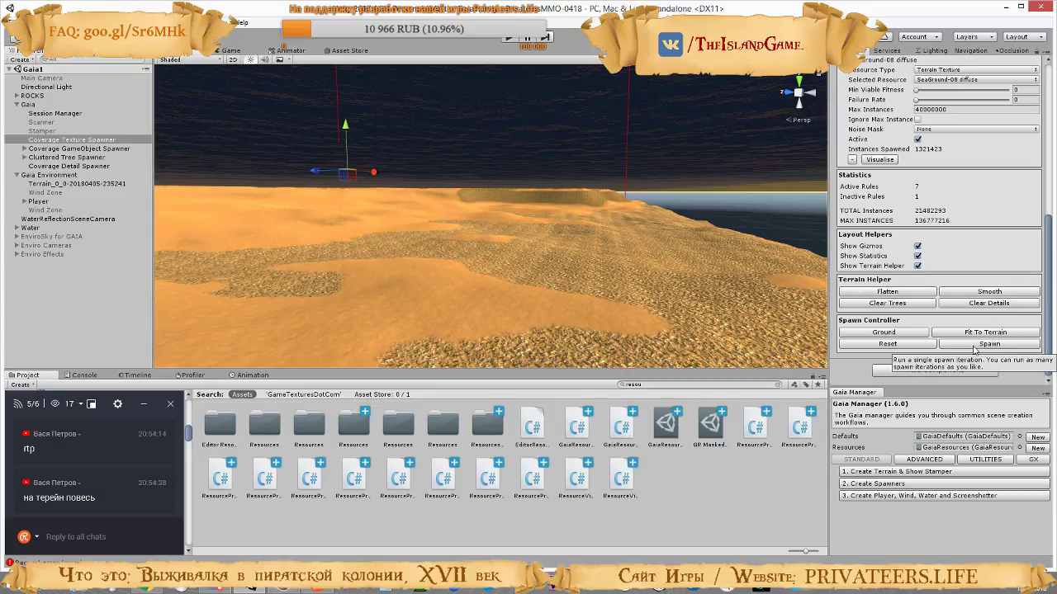
pyautogui.click(974, 345)
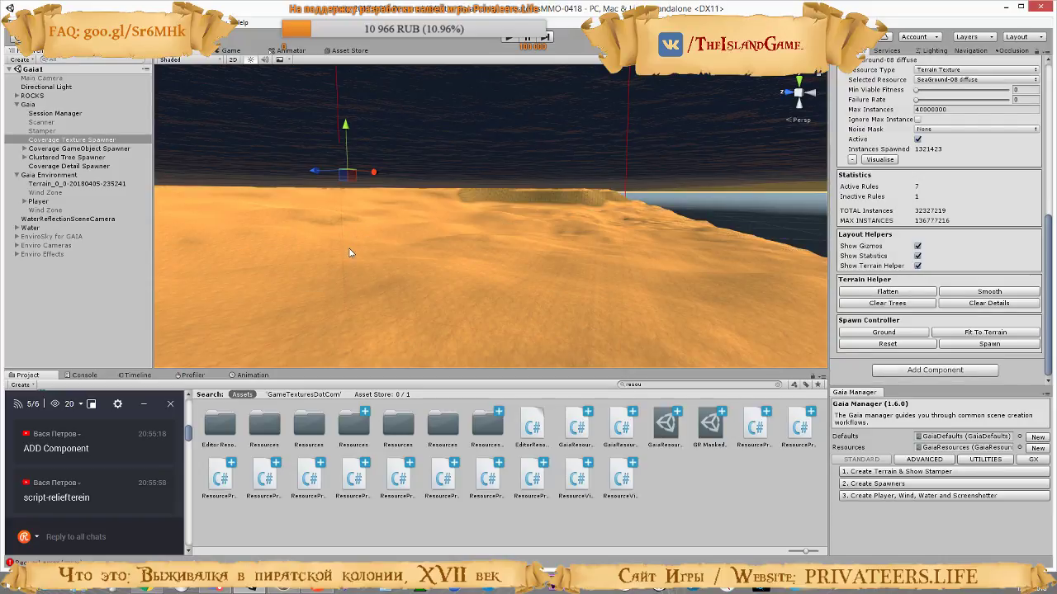
pyautogui.moveTo(474, 318); pyautogui.dragTo(765, 346, button='right')
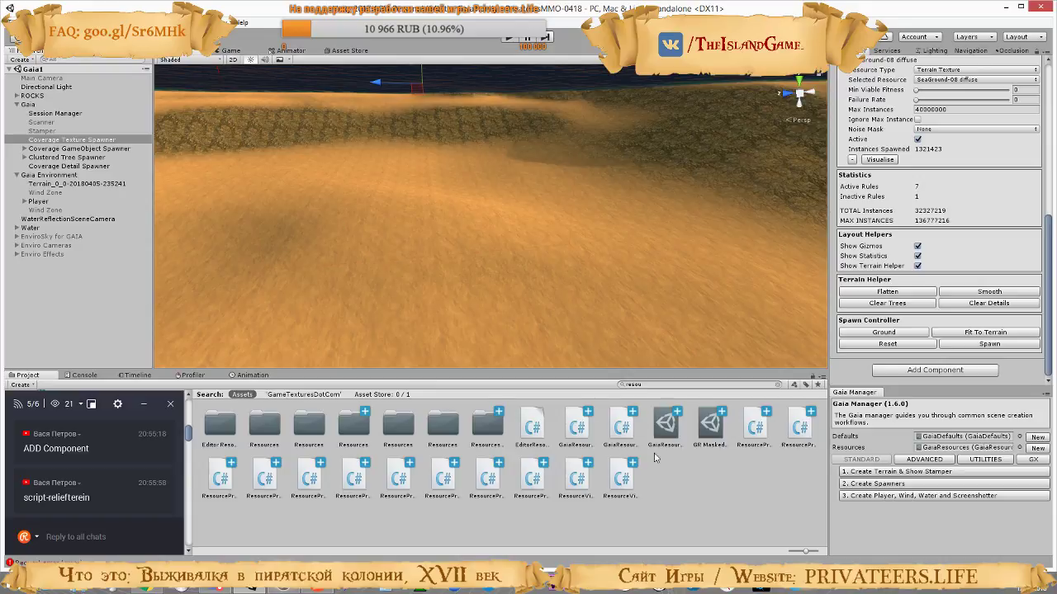
# Set the SeaGround-08 diffuse spawn criteria's Max Height to -50 in the GaiaResources asset
pyautogui.click(666, 426)
pyautogui.scroll(-10, 964, 284)
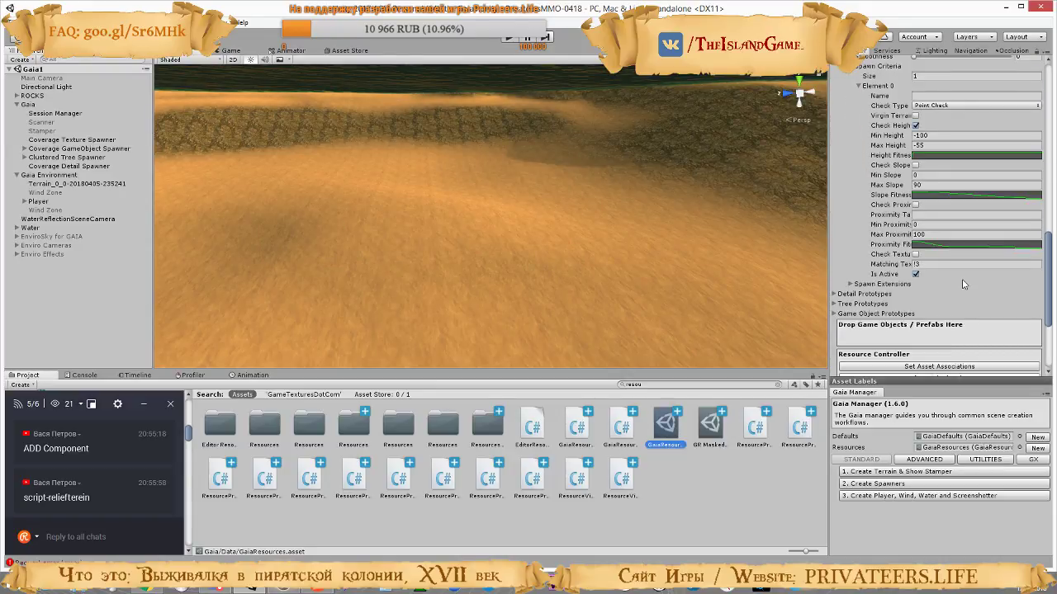
pyautogui.scroll(-4, 964, 284)
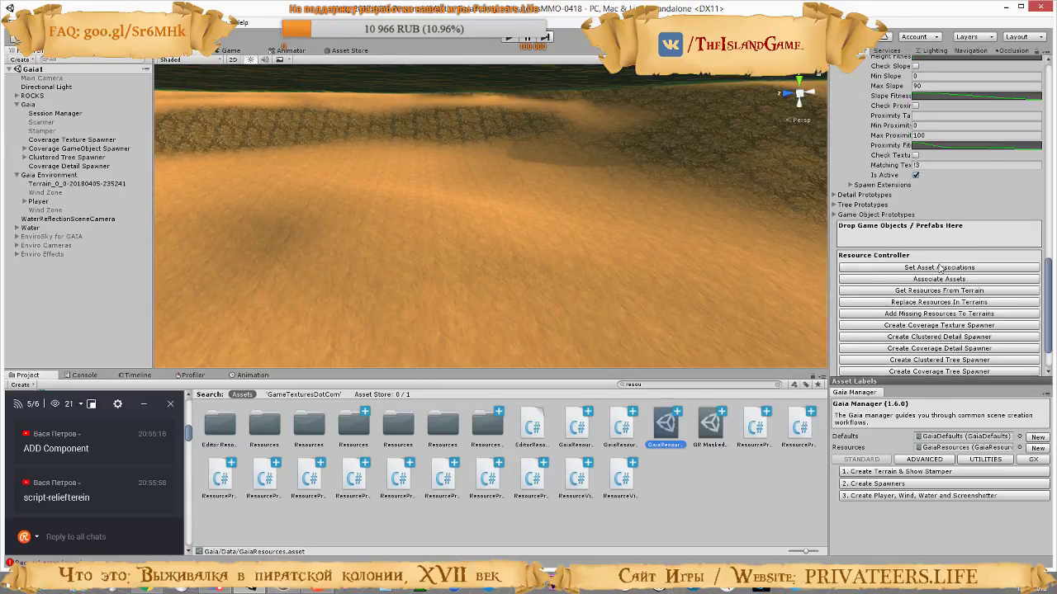
pyautogui.scroll(5, 939, 267)
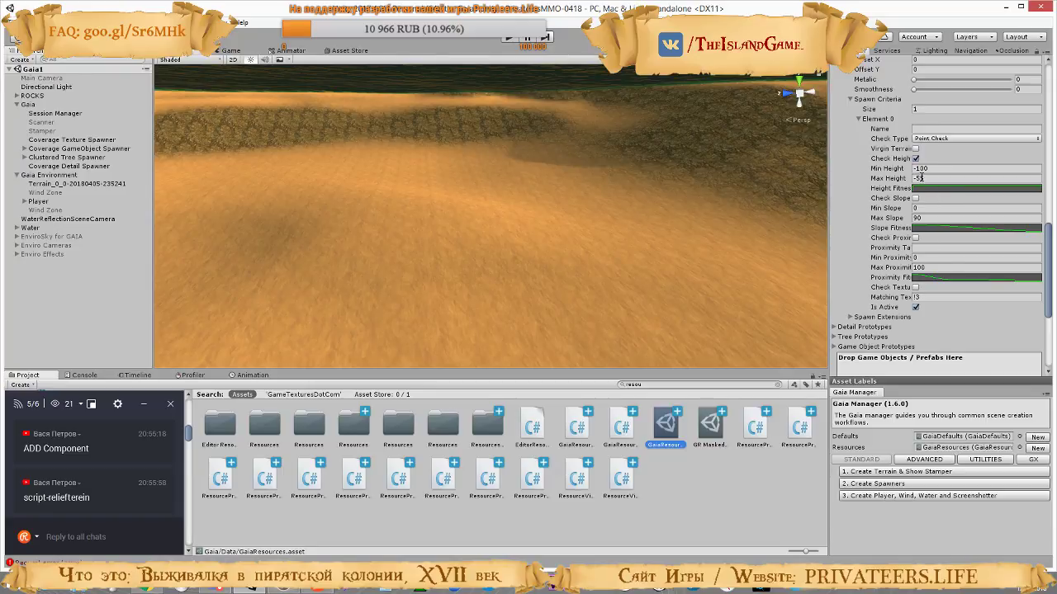
pyautogui.click(920, 177)
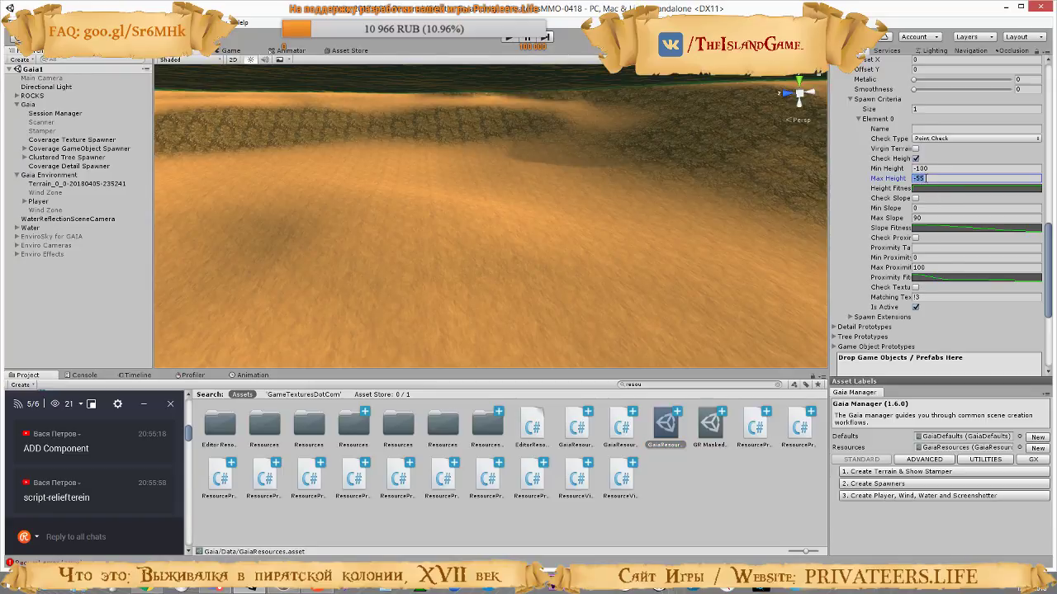
pyautogui.click(925, 178)
pyautogui.press('BackSpace')
pyautogui.write('0')
# Compare the spawn criteria heights of the ground_desertSandDuneless_2k_alb_s and SeaGround-08 diffuse prototypes
pyautogui.scroll(9, 925, 270)
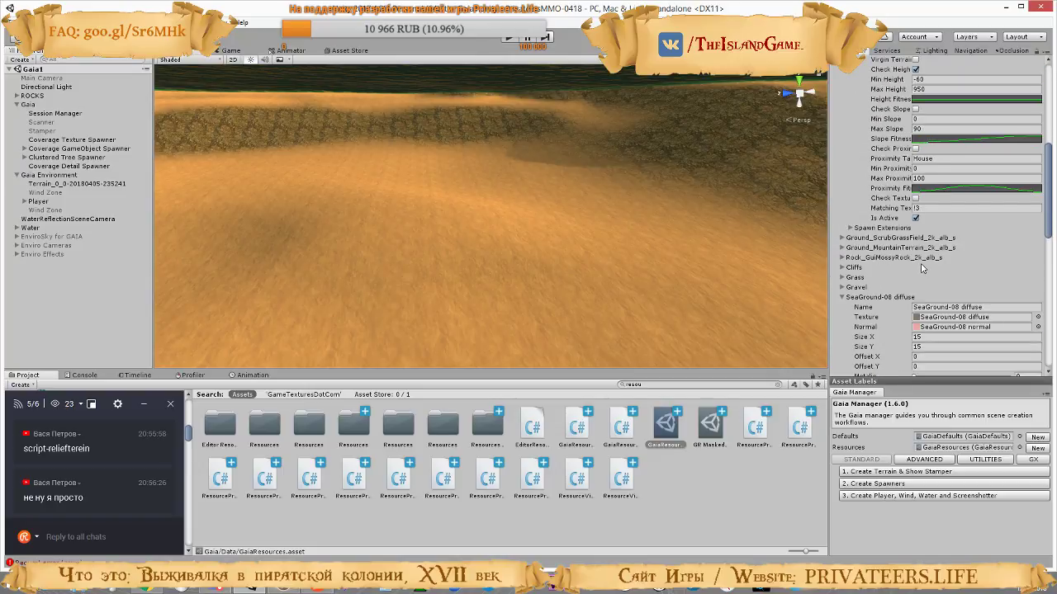
pyautogui.scroll(-2, 920, 263)
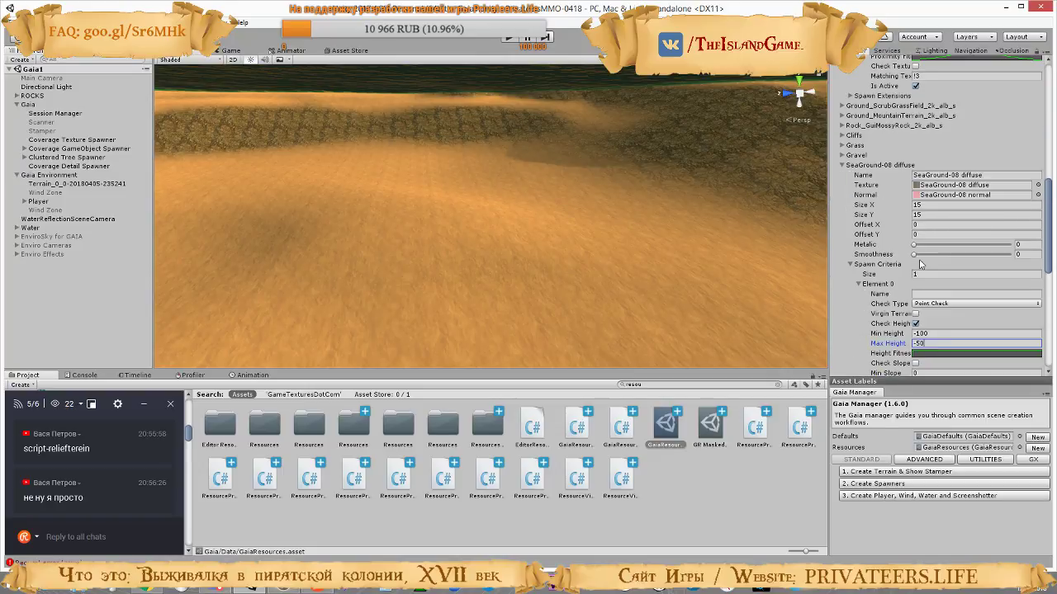
pyautogui.scroll(4, 922, 264)
pyautogui.scroll(7, 920, 262)
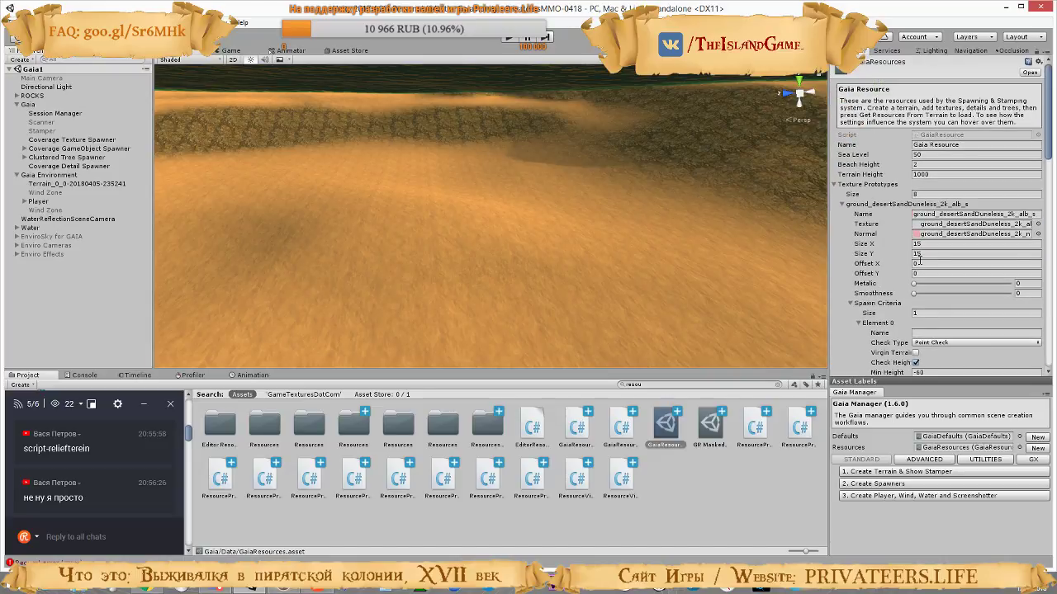
pyautogui.scroll(-5, 919, 260)
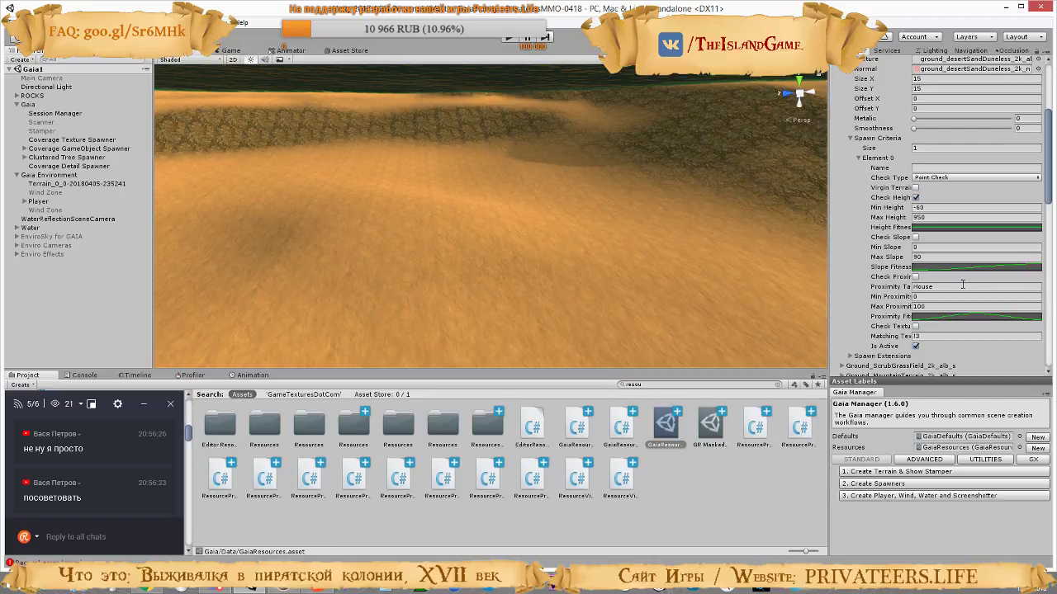
pyautogui.scroll(-5, 962, 284)
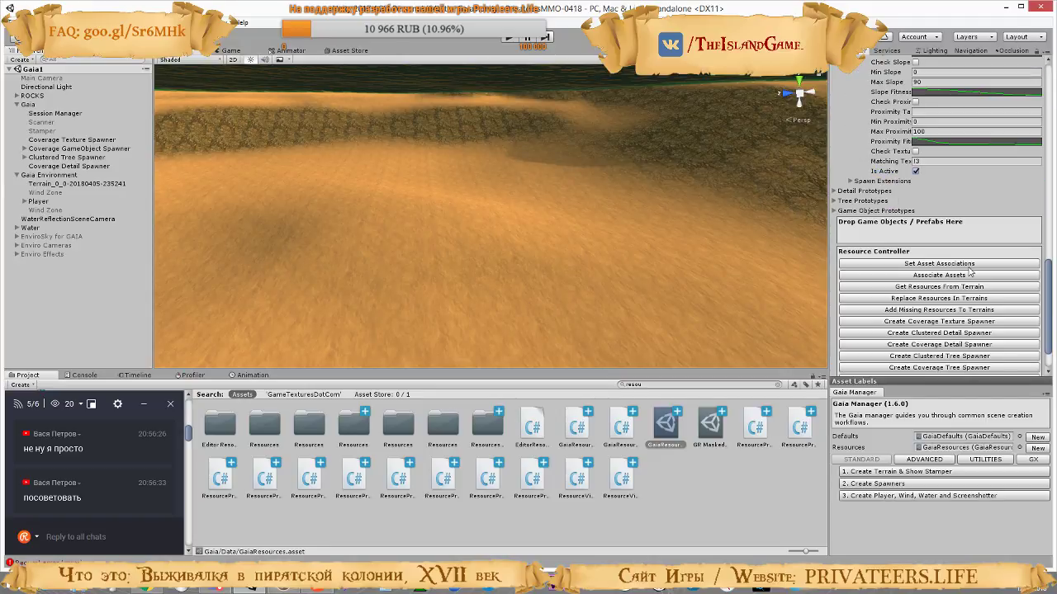
pyautogui.scroll(6, 970, 270)
pyautogui.scroll(3, 968, 267)
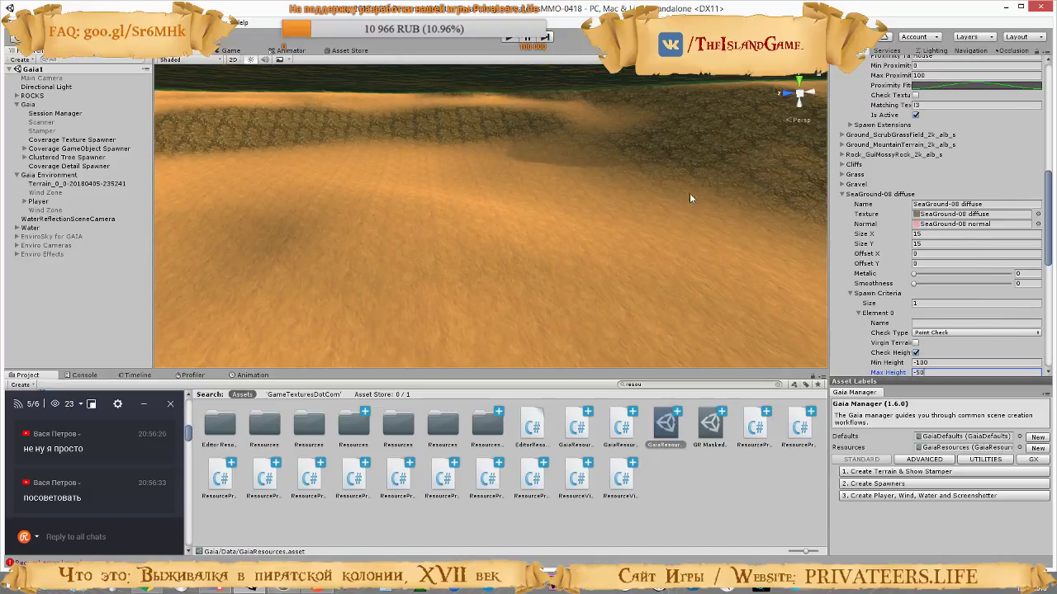
# Respawn the terrain textures from the Coverage Texture Spawner using the updated SeaGround-08 diffuse height range
pyautogui.click(46, 140)
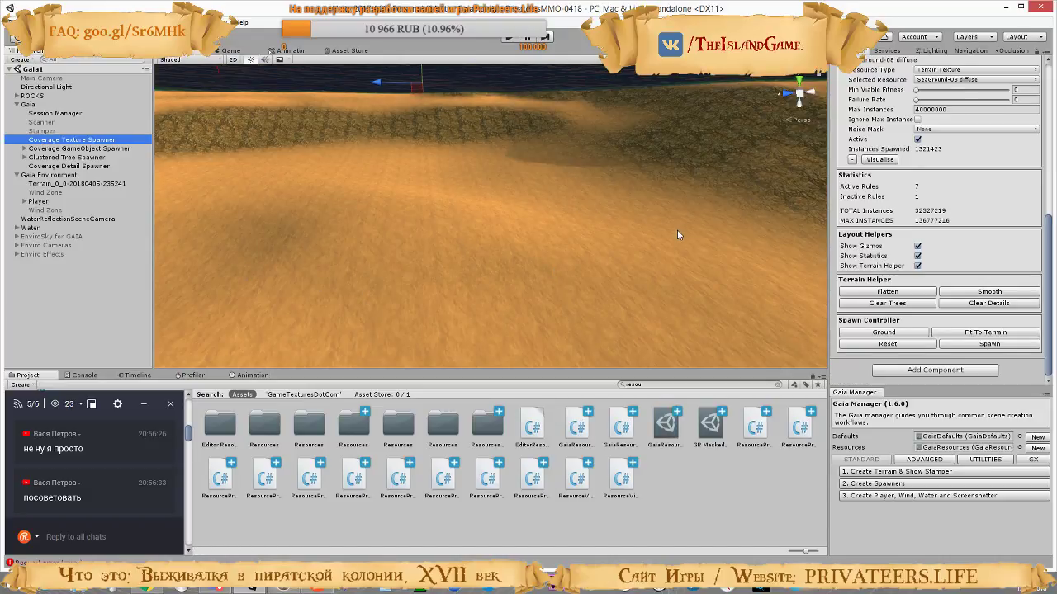
pyautogui.click(983, 347)
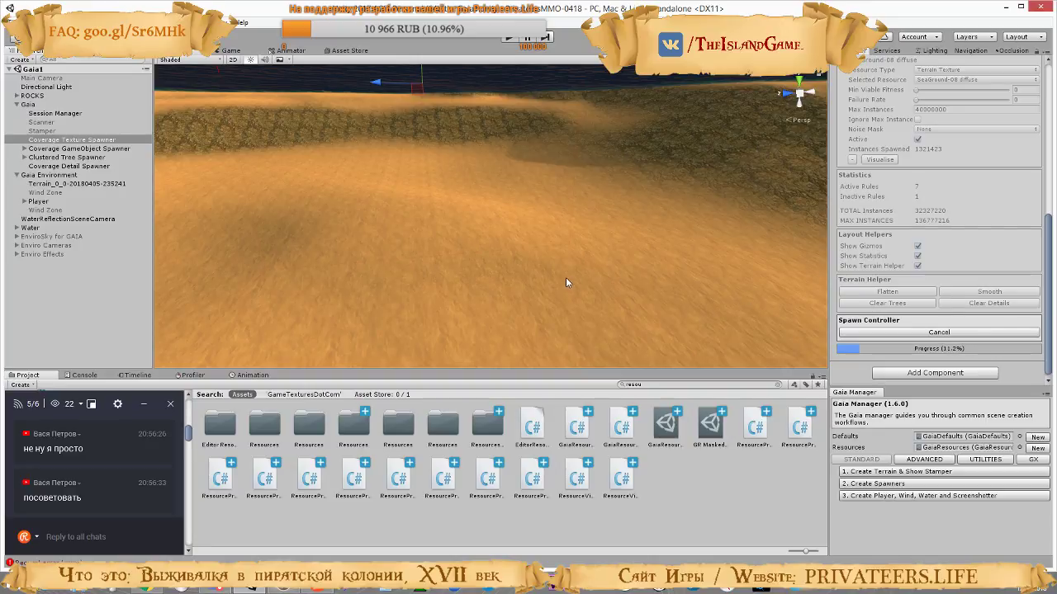
# Set the SeaGround-08 diffuse spawn criteria's Max Height to -47 in GaiaResources and respawn the textures from the Coverage Texture Spawner
pyautogui.moveTo(565, 278); pyautogui.dragTo(376, 227, button='right')
pyautogui.moveTo(375, 227); pyautogui.dragTo(341, 256, button='right')
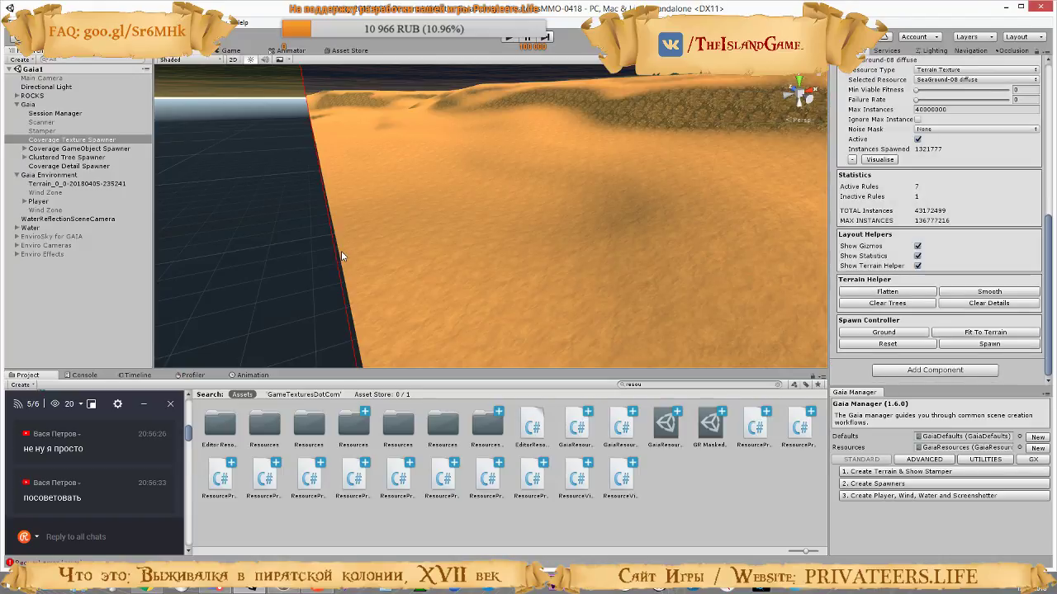
pyautogui.moveTo(298, 189); pyautogui.dragTo(633, 184, button='right')
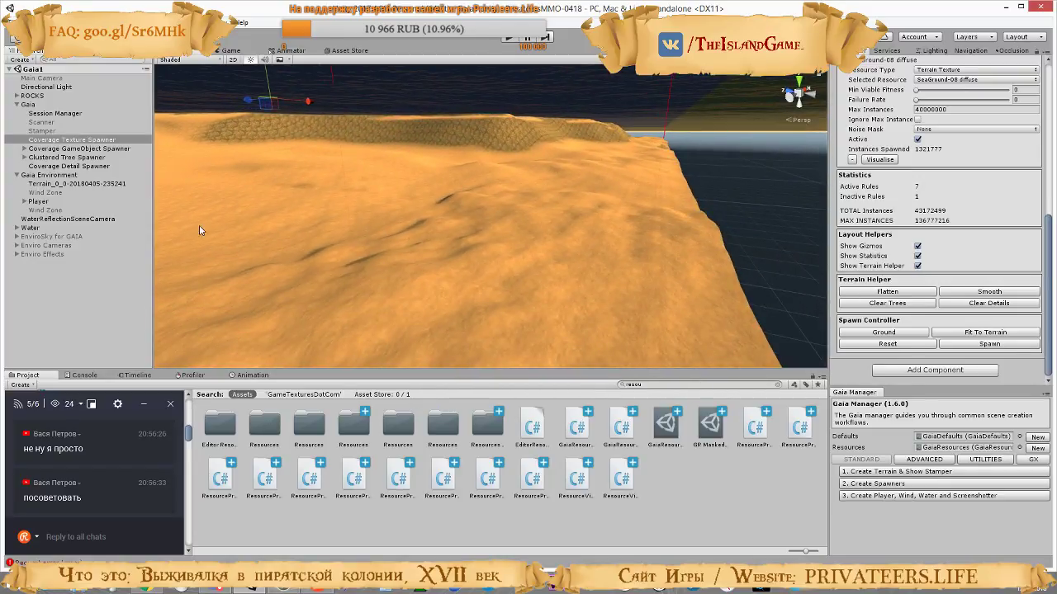
pyautogui.click(665, 425)
pyautogui.scroll(-10, 996, 278)
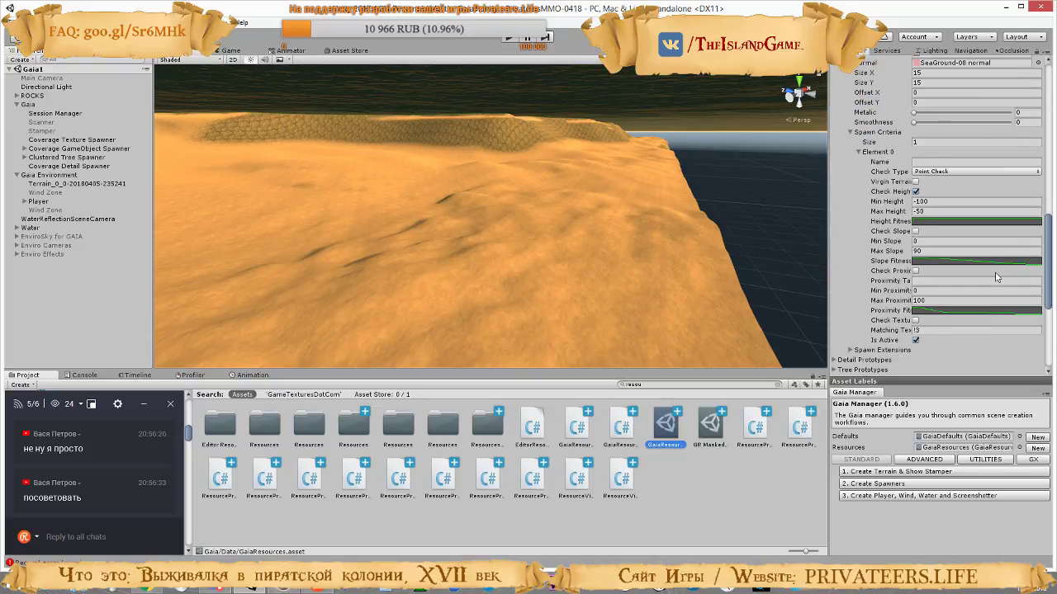
pyautogui.click(920, 211)
pyautogui.write('-47')
pyautogui.click(74, 140)
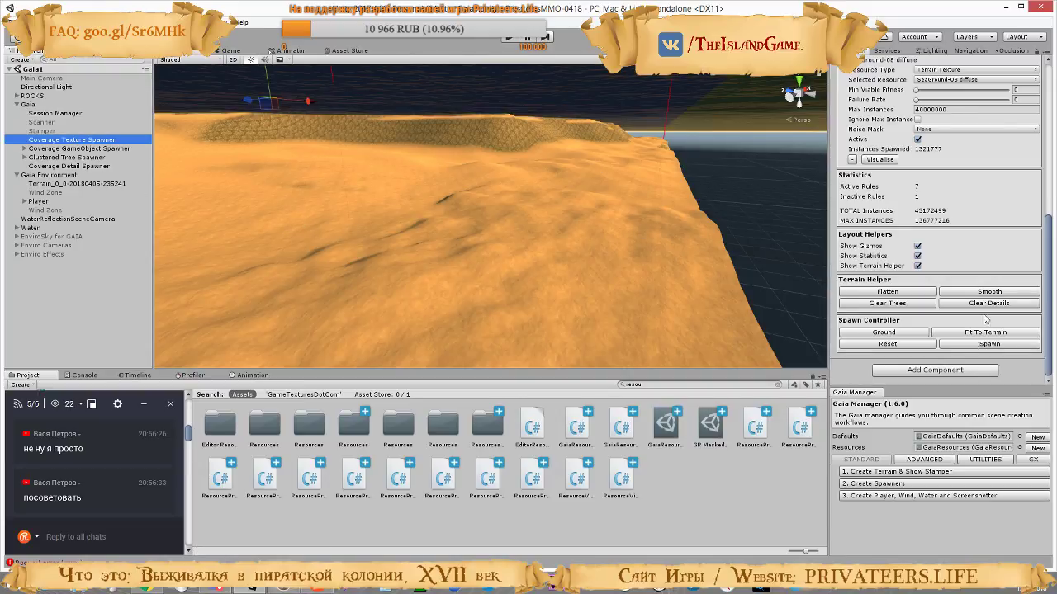
pyautogui.click(982, 343)
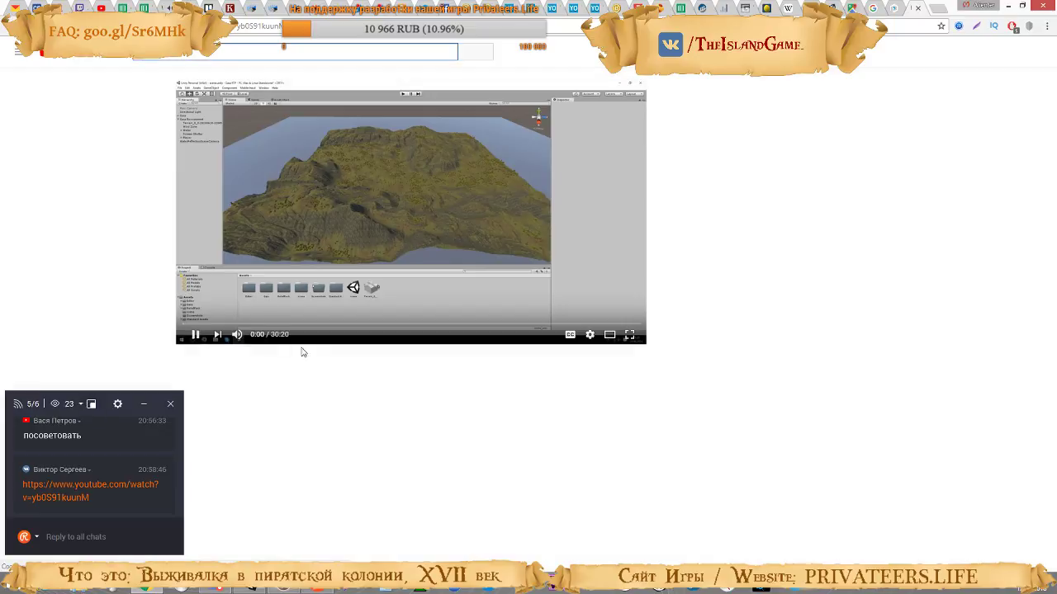
# Pause the linked Gaia with RTP tutorial video, and check the spawn progress in Unity and the game's VK community page
pyautogui.click(424, 202)
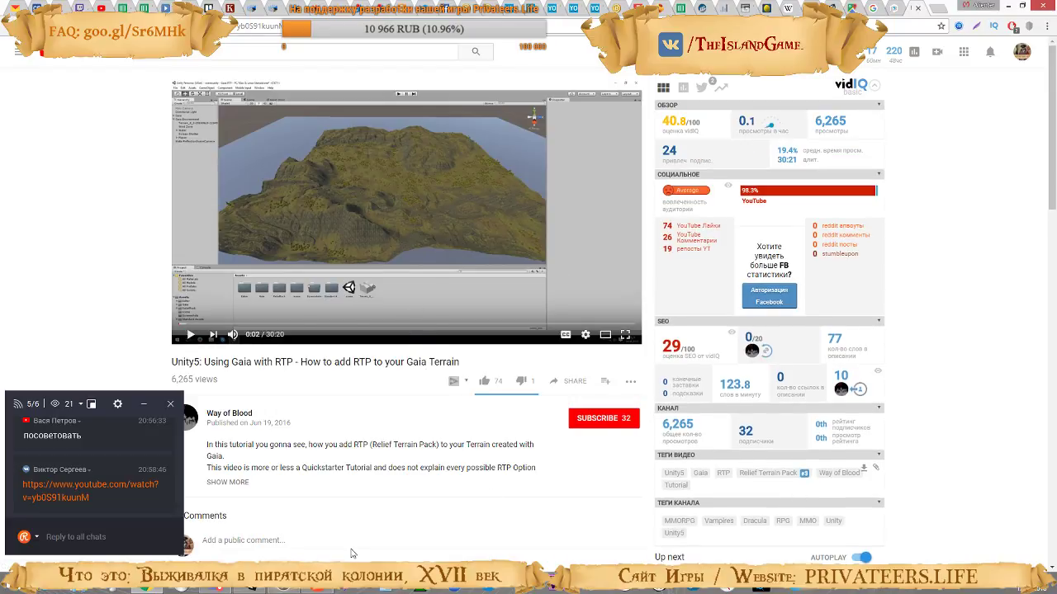
pyautogui.click(252, 589)
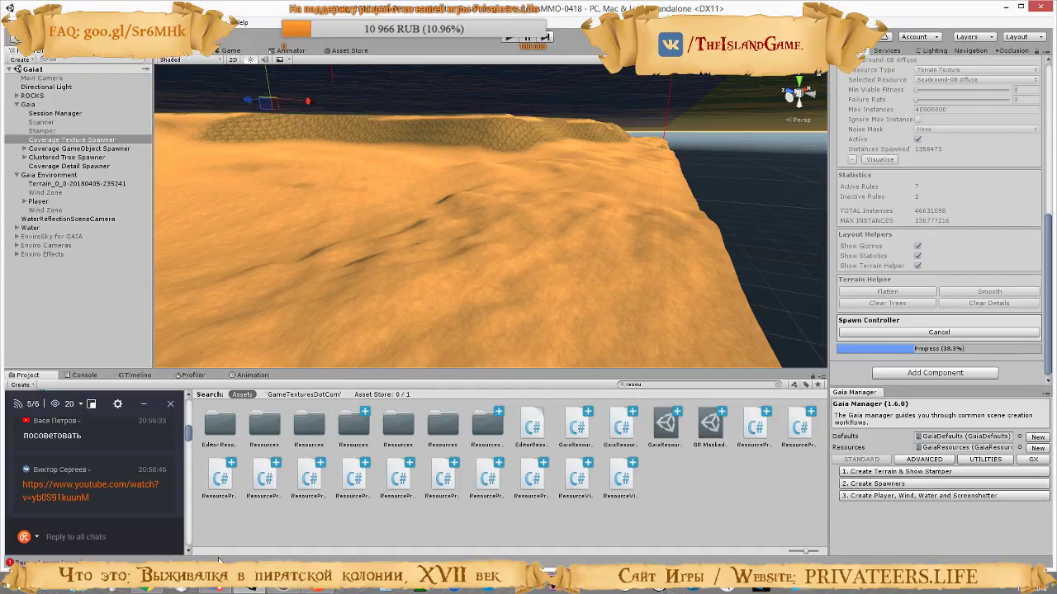
pyautogui.click(147, 589)
pyautogui.click(226, 12)
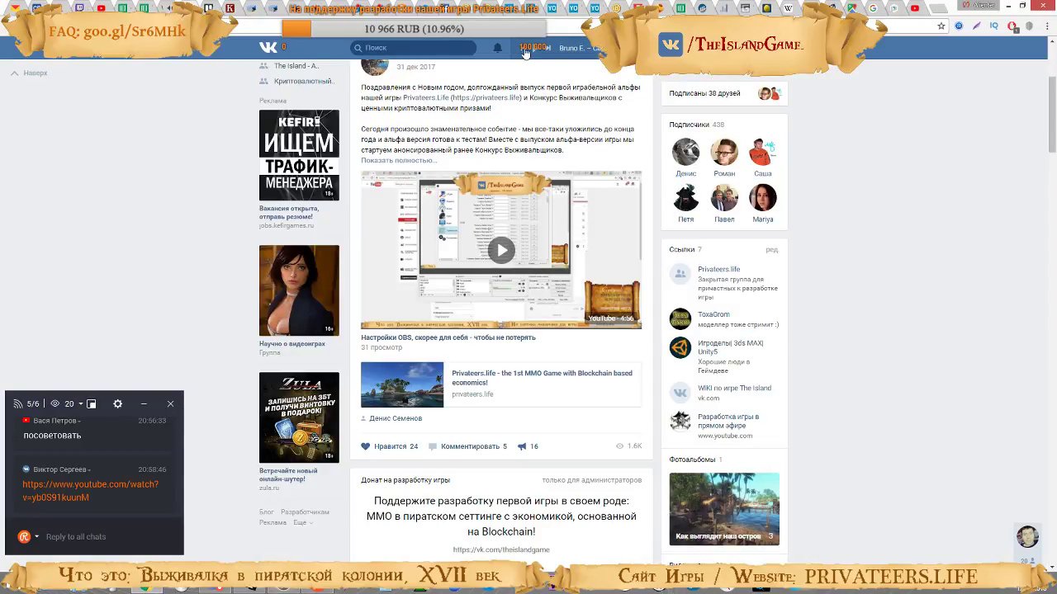
pyautogui.click(147, 589)
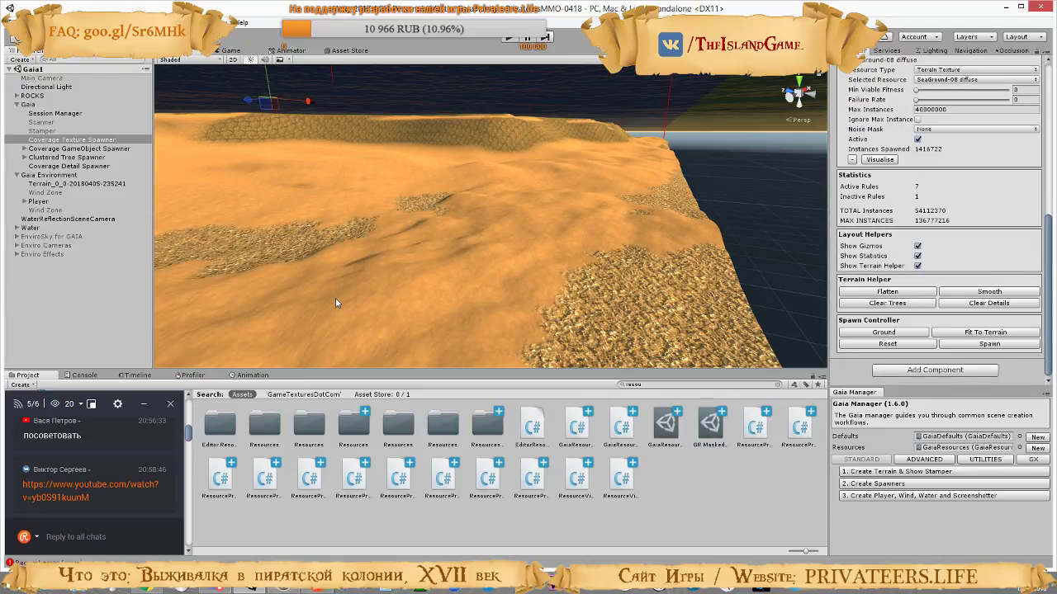
# Inspect the respawned SeaGround-08 and sand textures along the terrain edge, across the seabed and around the underwater mounds
pyautogui.moveTo(397, 346); pyautogui.dragTo(443, 190, button='right')
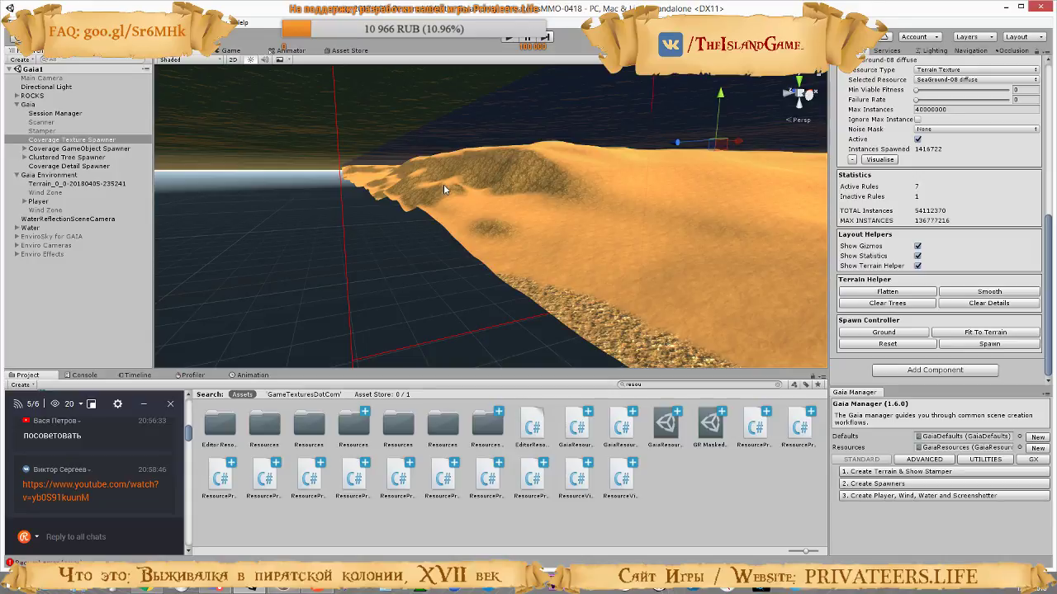
pyautogui.moveTo(443, 190); pyautogui.dragTo(841, 176, button='right')
pyautogui.moveTo(834, 183); pyautogui.dragTo(547, 186, button='right')
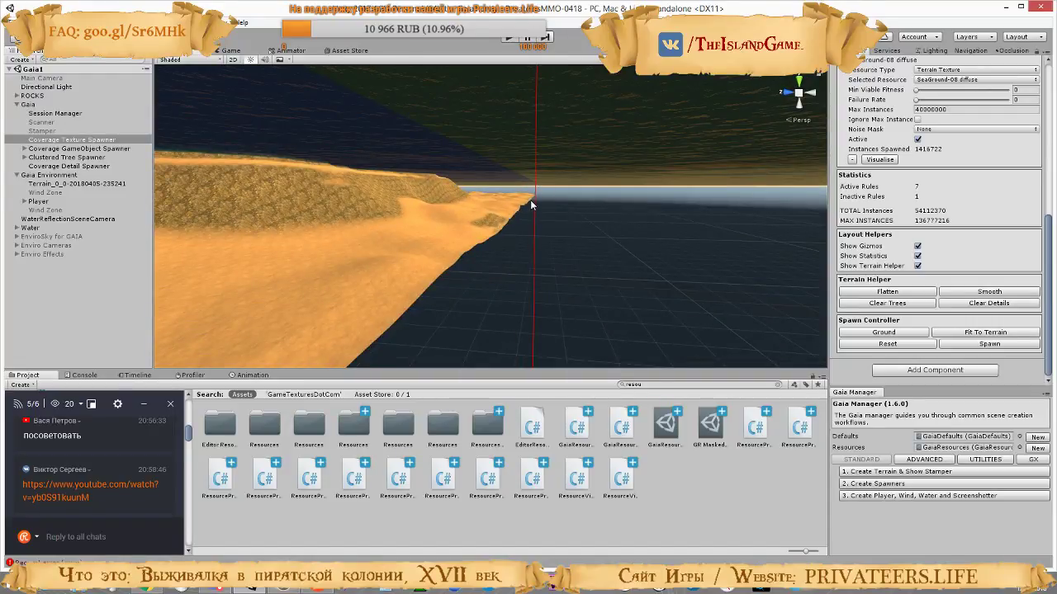
pyautogui.moveTo(479, 241); pyautogui.dragTo(462, 202, button='right')
pyautogui.moveTo(414, 233); pyautogui.dragTo(508, 184, button='right')
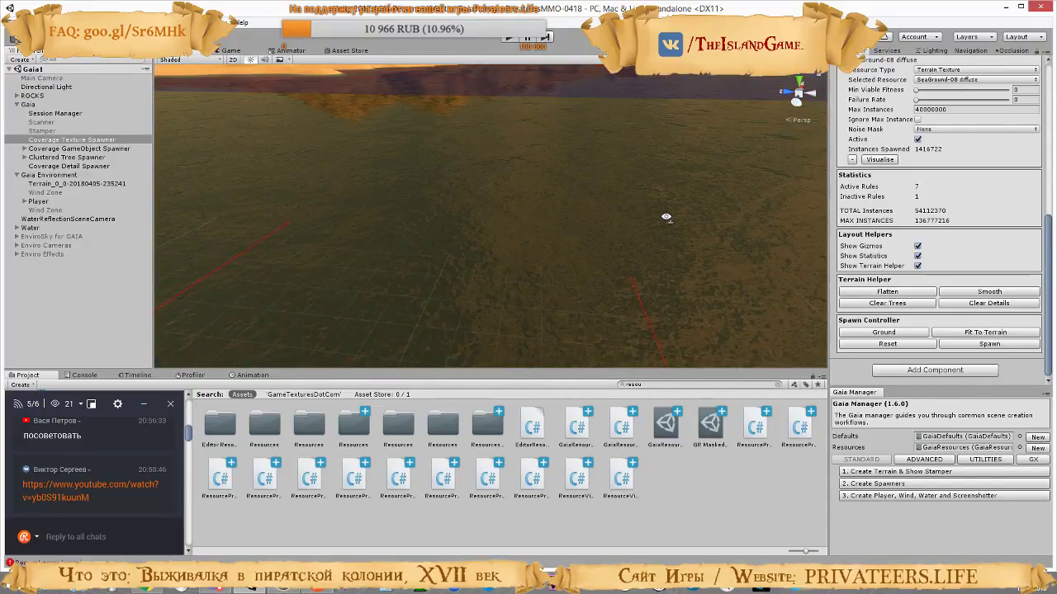
pyautogui.moveTo(666, 217); pyautogui.dragTo(657, 220, button='right')
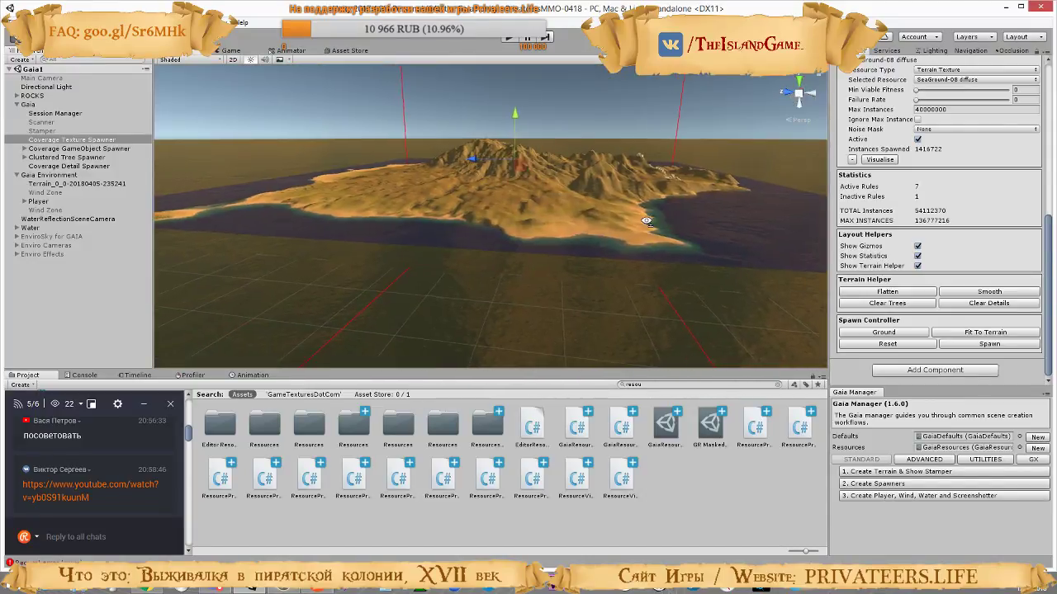
pyautogui.moveTo(734, 184); pyautogui.dragTo(692, 222, button='right')
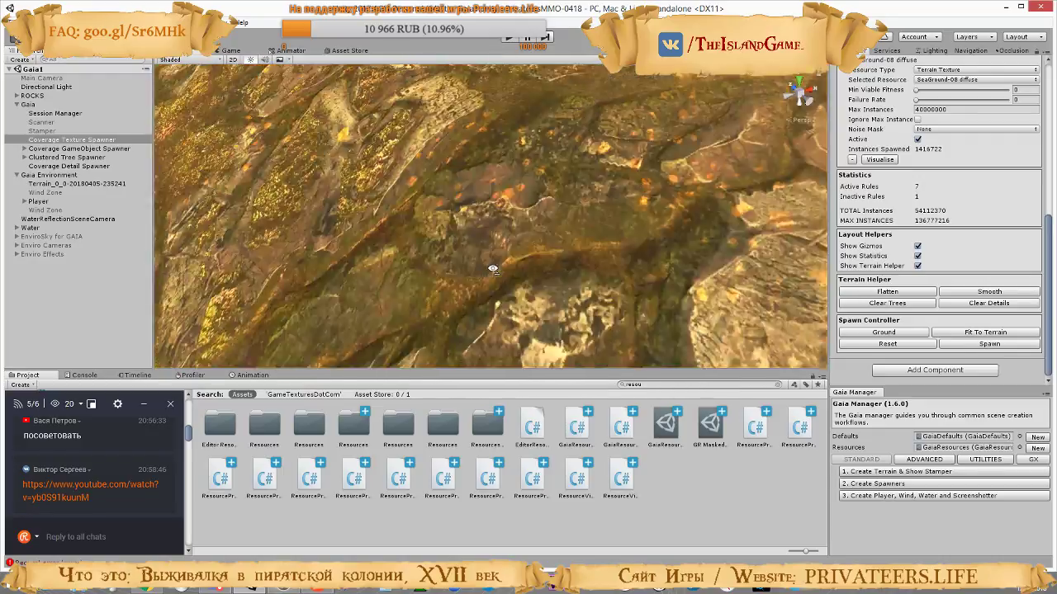
pyautogui.moveTo(492, 269); pyautogui.dragTo(863, 216, button='right')
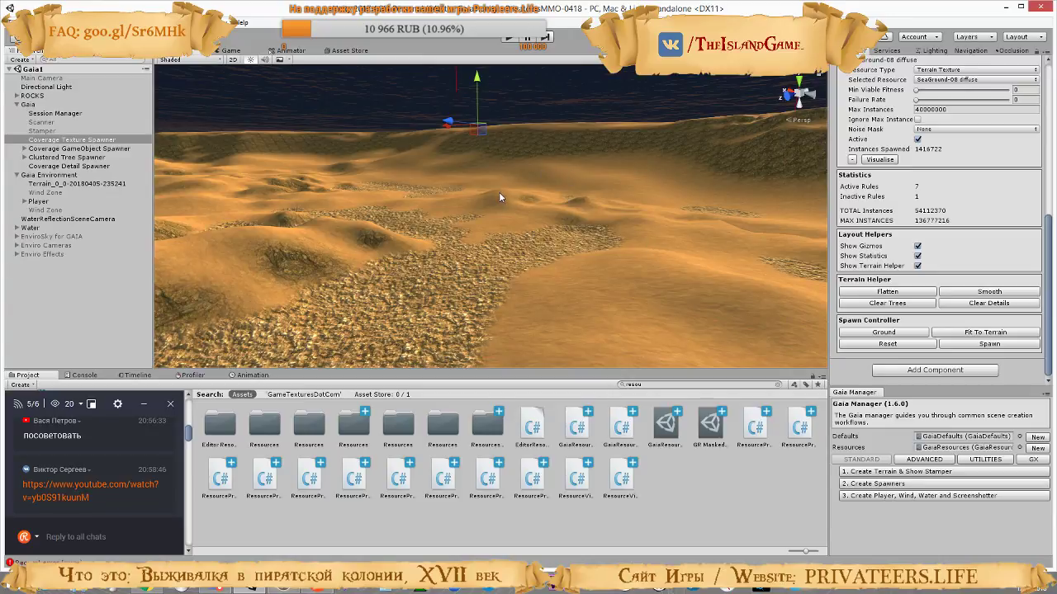
pyautogui.moveTo(499, 193); pyautogui.dragTo(549, 220, button='right')
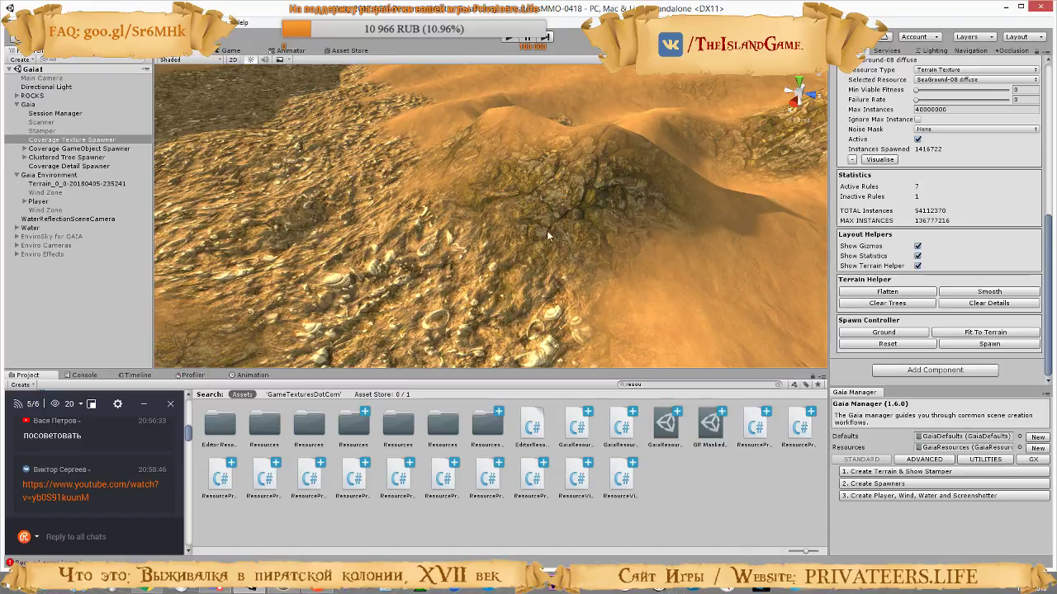
pyautogui.moveTo(547, 235); pyautogui.dragTo(742, 263, button='right')
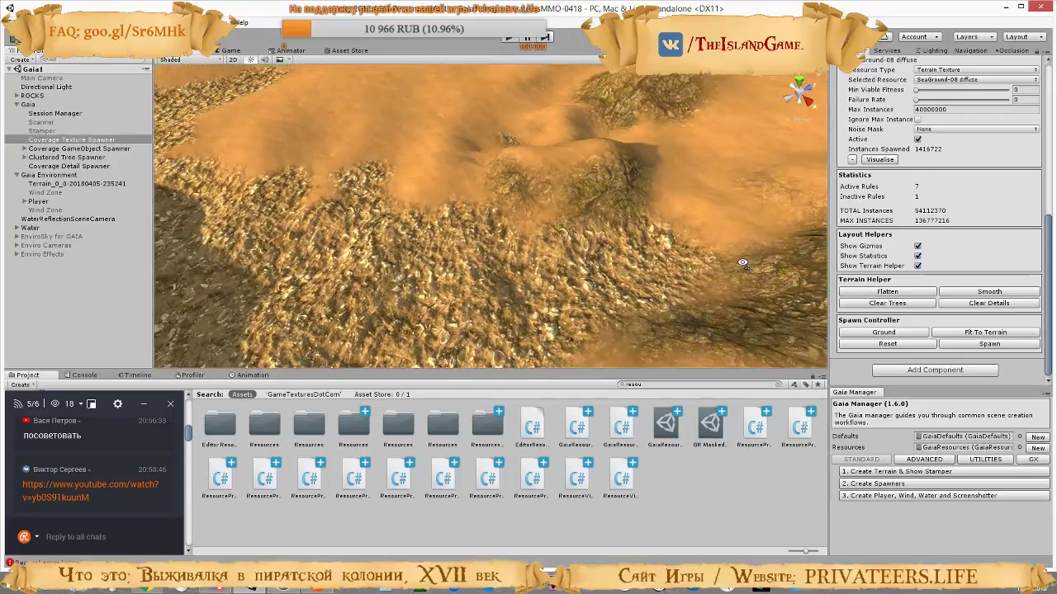
pyautogui.moveTo(543, 192); pyautogui.dragTo(396, 179, button='right')
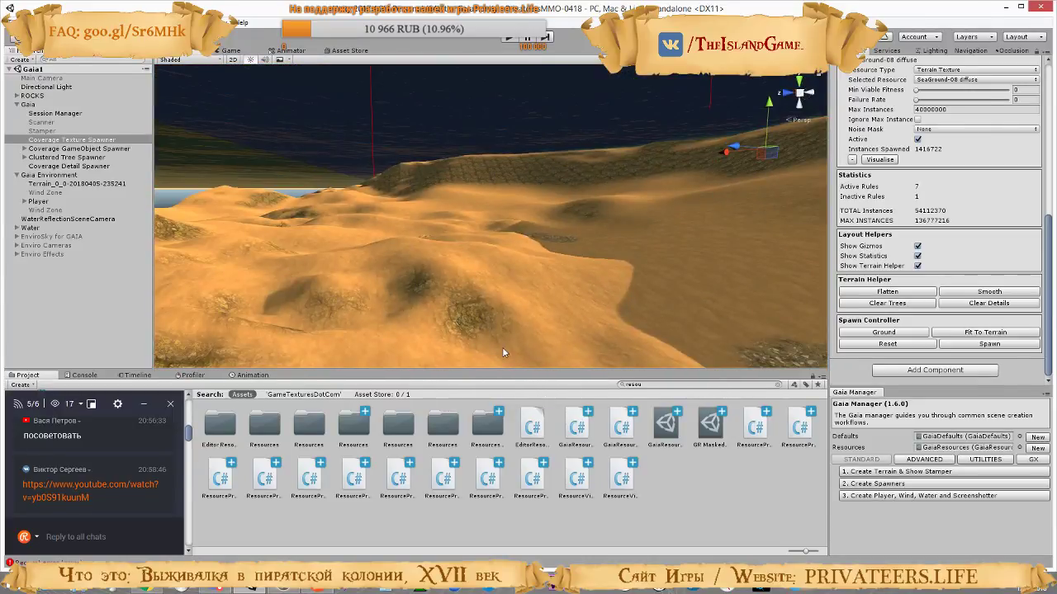
# Switch to the YouTube tutorial on using Gaia with RTP in the browser and show the video in theater mode
pyautogui.click(149, 589)
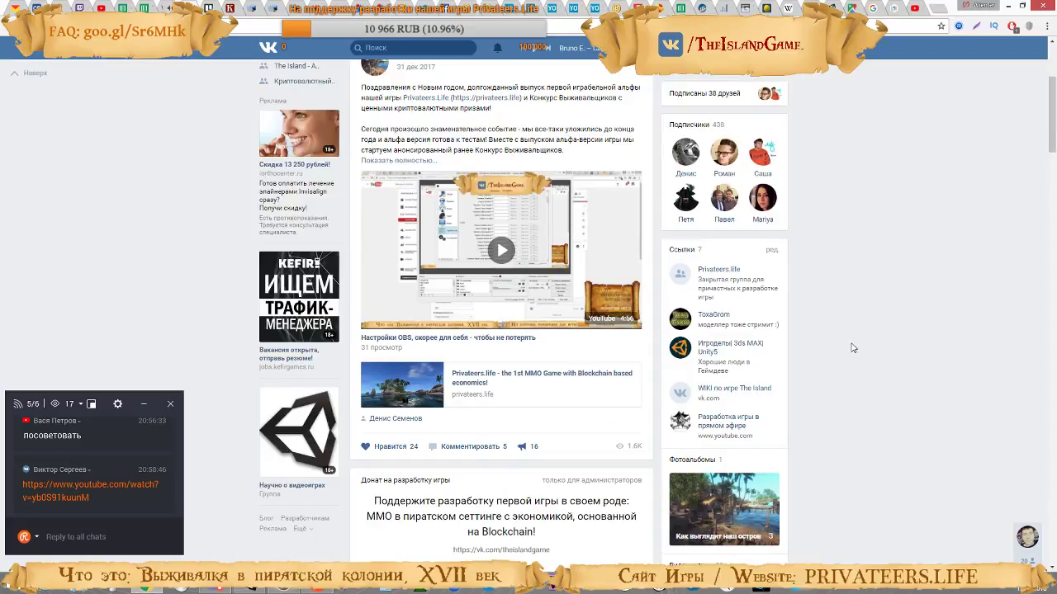
pyautogui.click(908, 8)
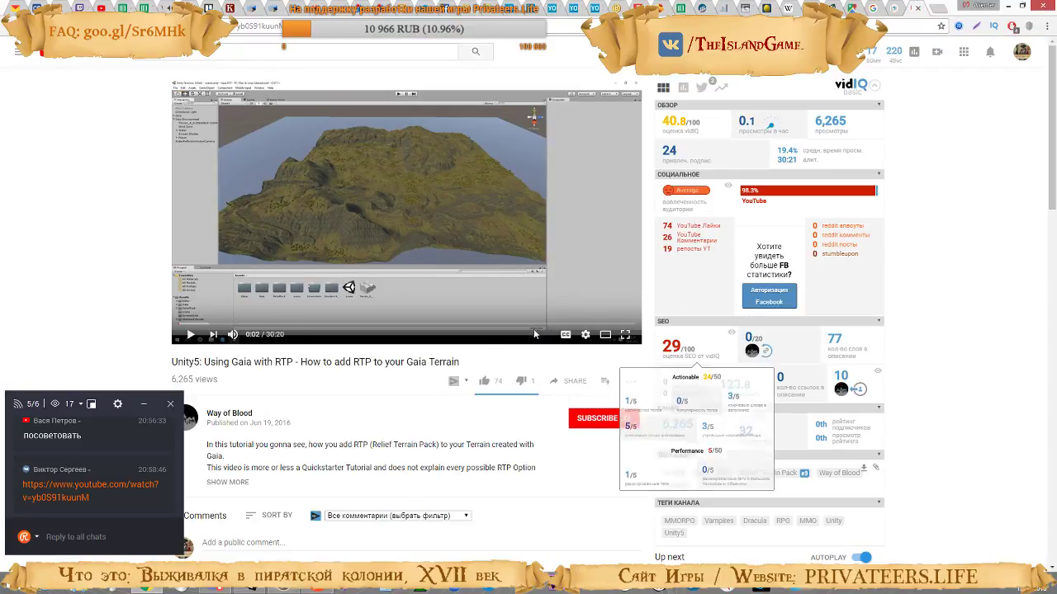
pyautogui.click(605, 335)
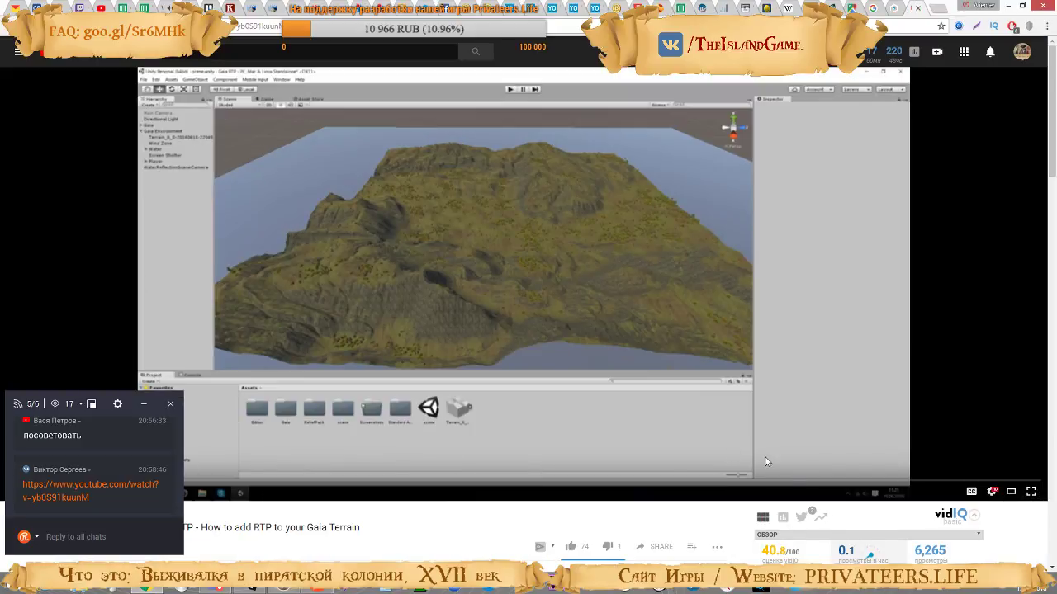
# Set the RTP tutorial video's playback speed to 1.25 and toggle its playback
pyautogui.click(992, 492)
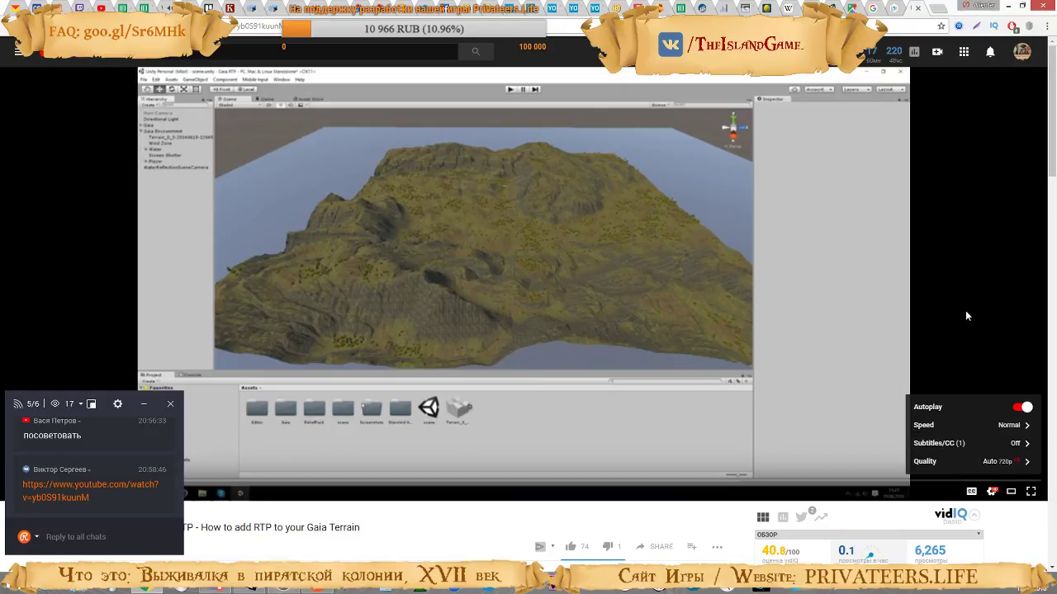
pyautogui.click(991, 425)
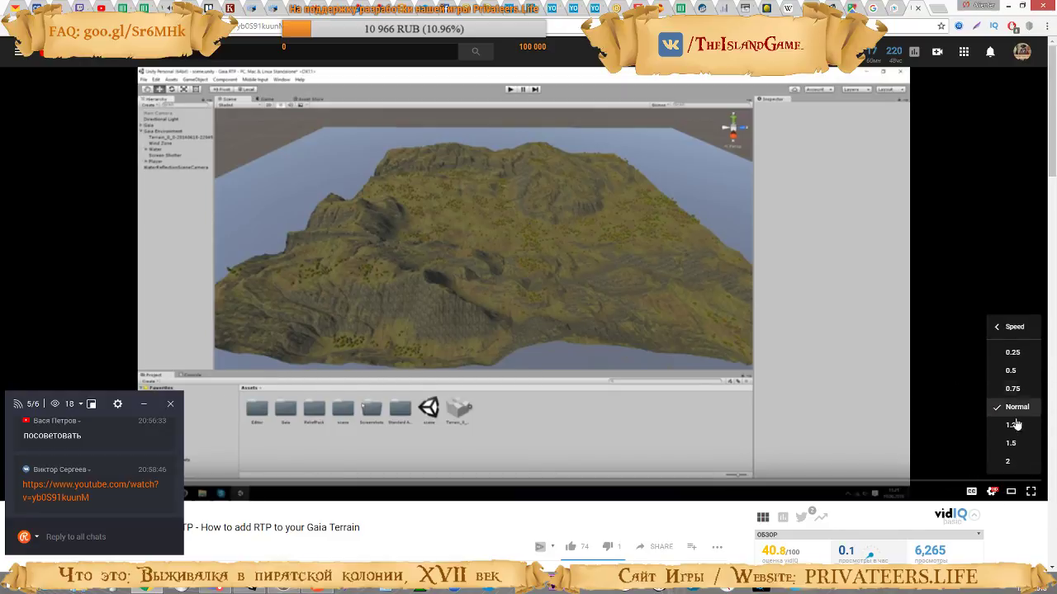
pyautogui.click(1003, 426)
pyautogui.click(583, 262)
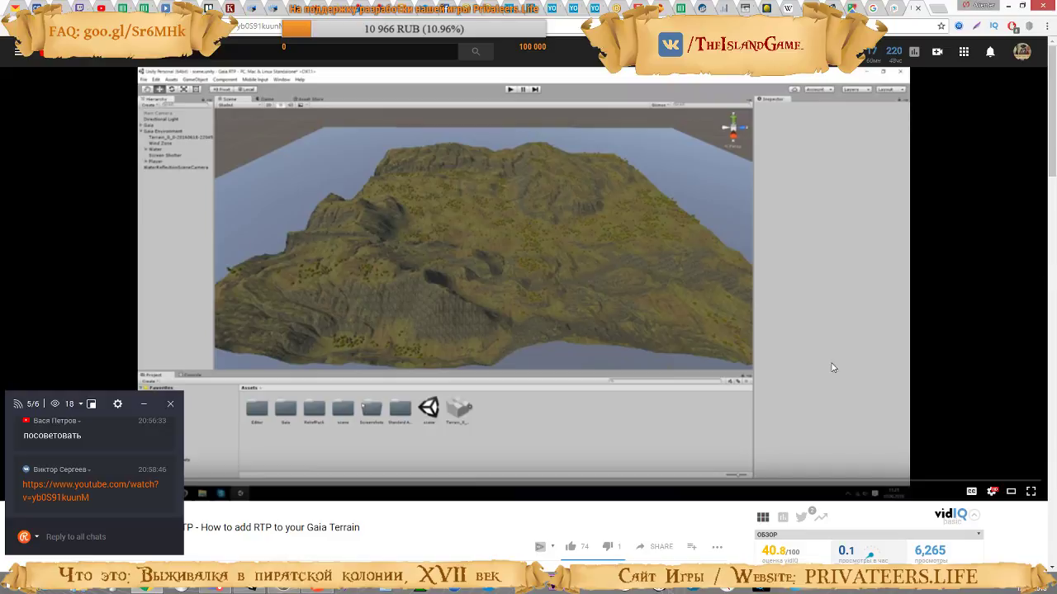
pyautogui.click(861, 295)
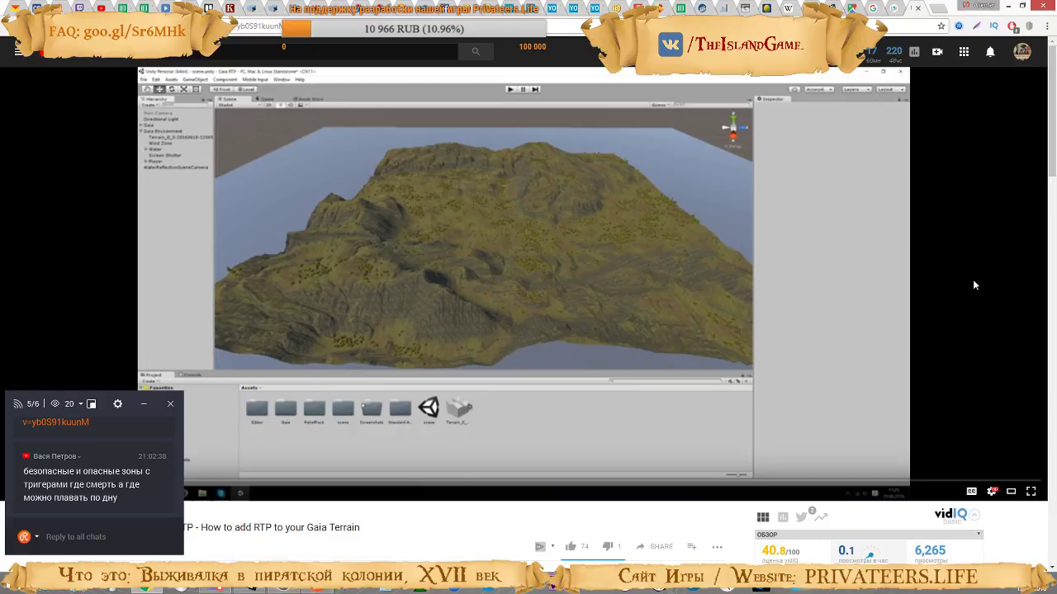
pyautogui.click(830, 297)
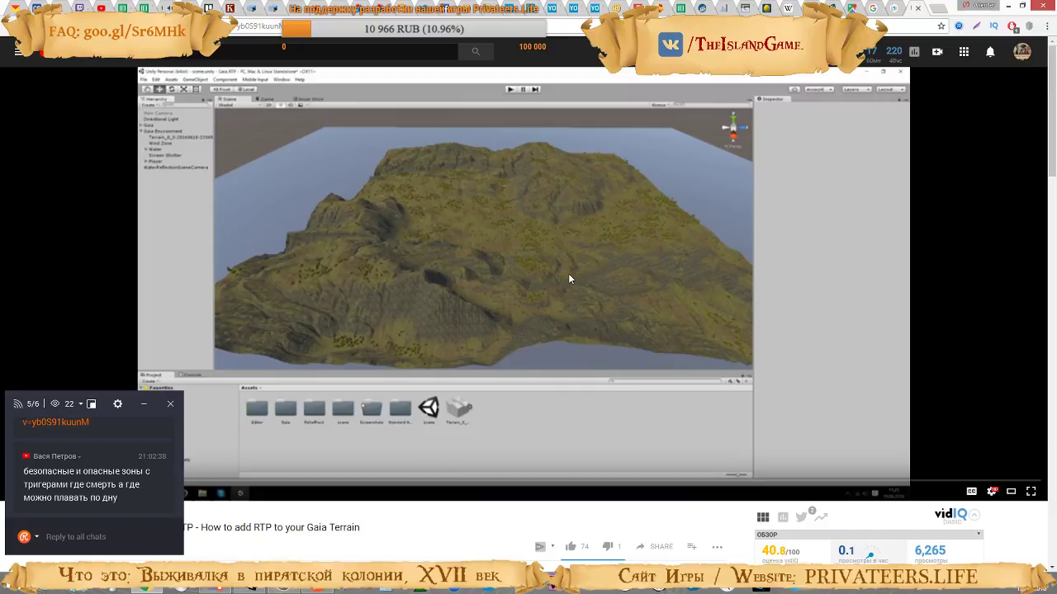
# Skim the RTP tutorial video around 5:19 to review the RTP LOD manager's shader feature settings, and pause it there
pyautogui.click(435, 289)
pyautogui.click(246, 482)
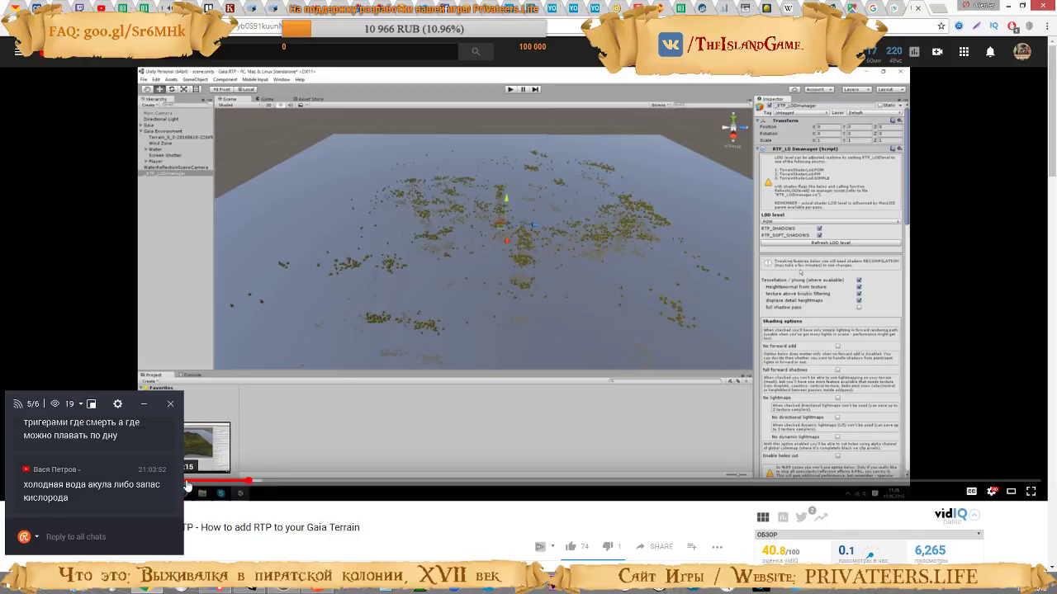
pyautogui.click(201, 481)
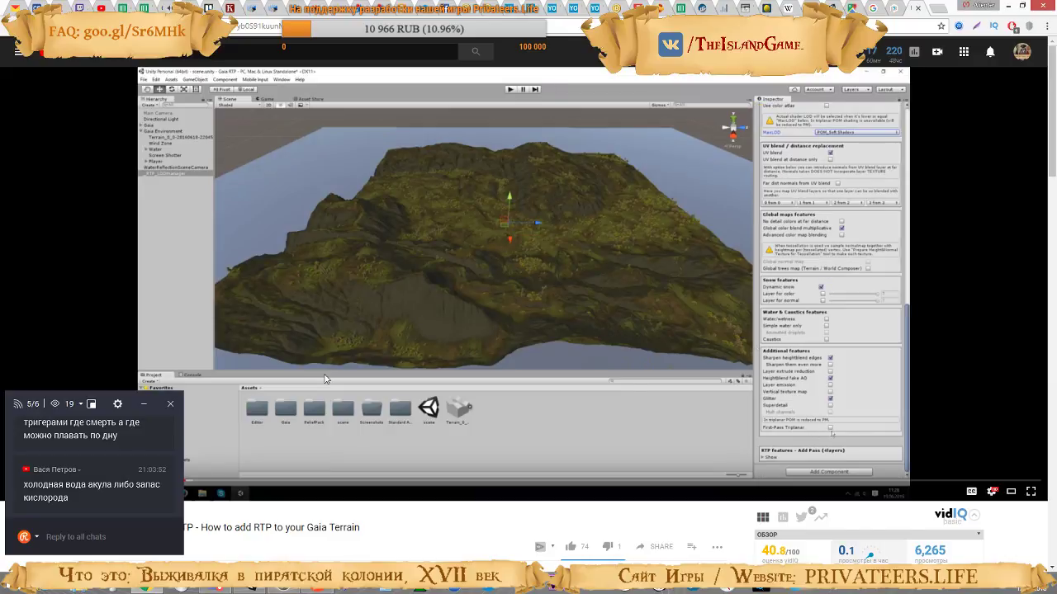
pyautogui.click(499, 339)
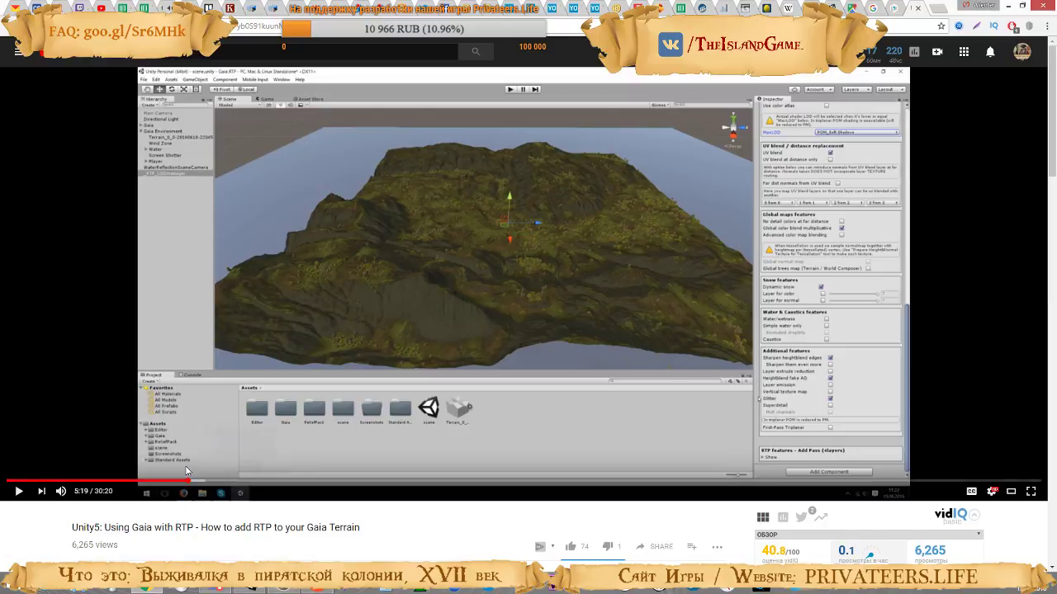
# Rewind the tutorial to about 1:15, where the Relief Terrain engine component is added to the terrain, and pause at 1:18
pyautogui.click(74, 480)
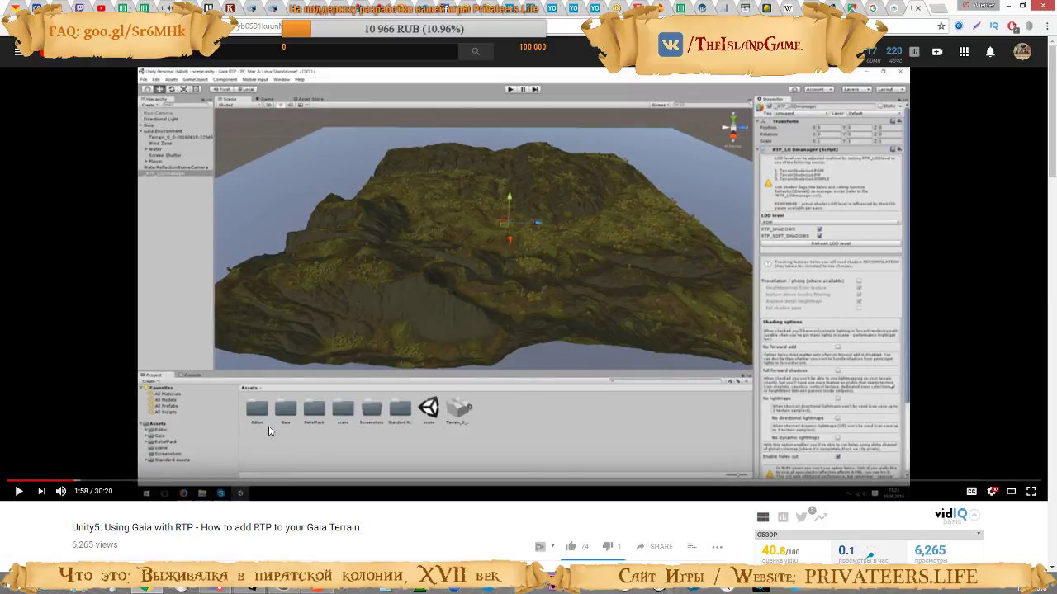
pyautogui.click(204, 430)
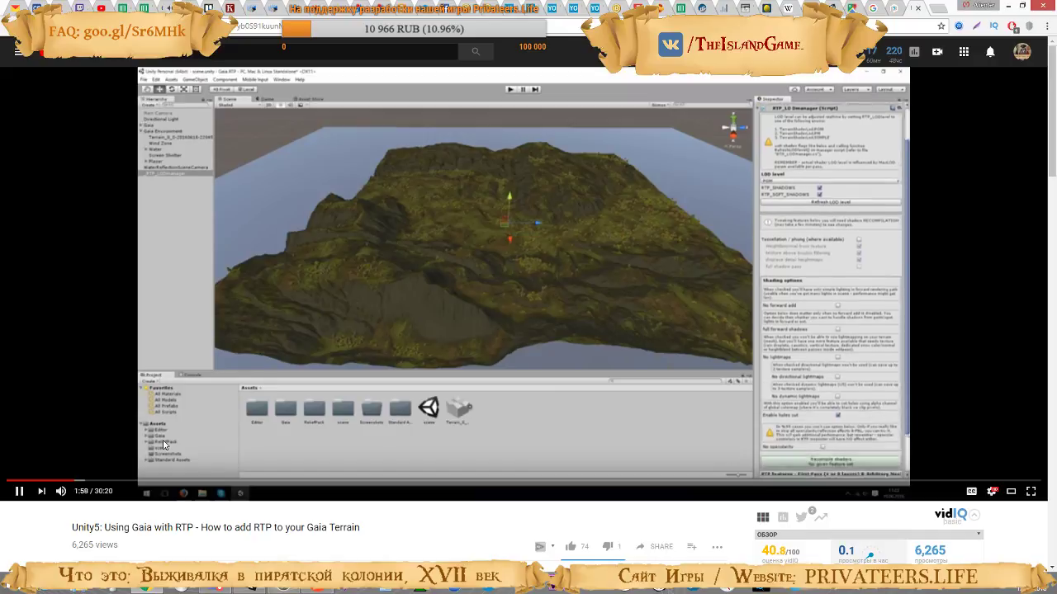
pyautogui.click(49, 481)
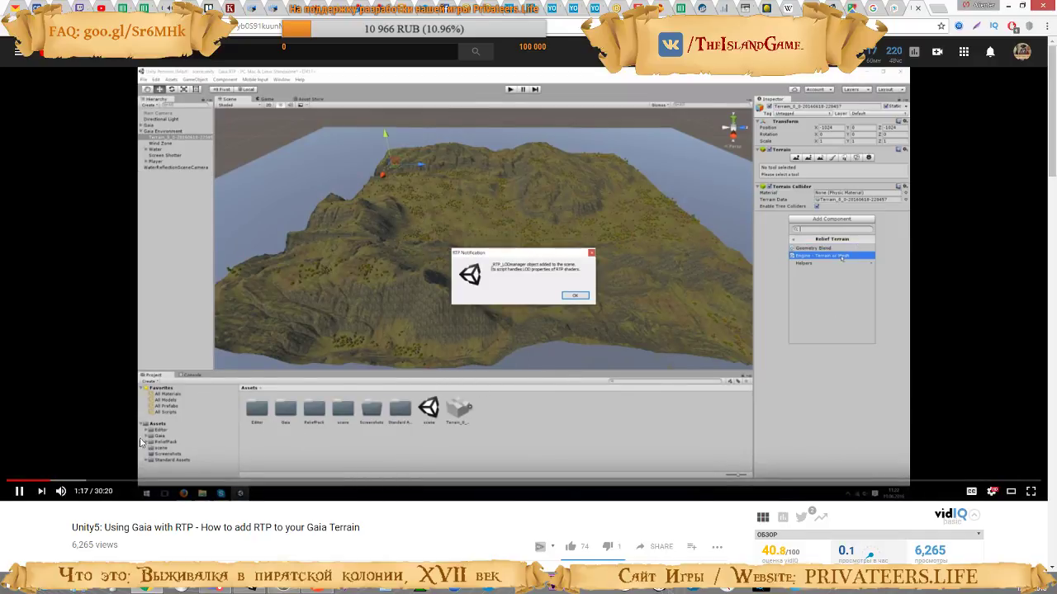
pyautogui.click(39, 480)
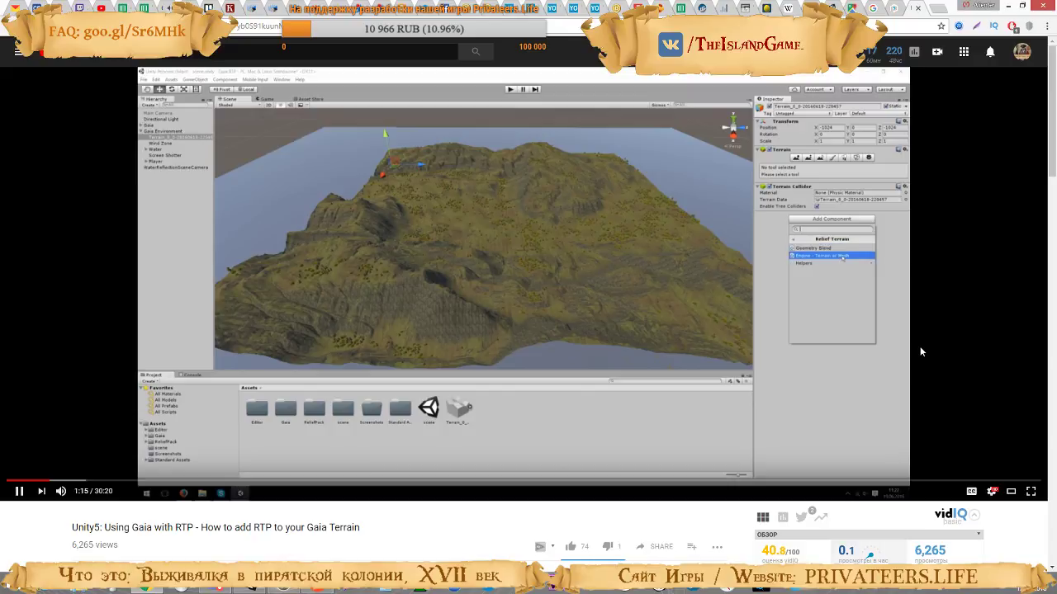
pyautogui.click(776, 354)
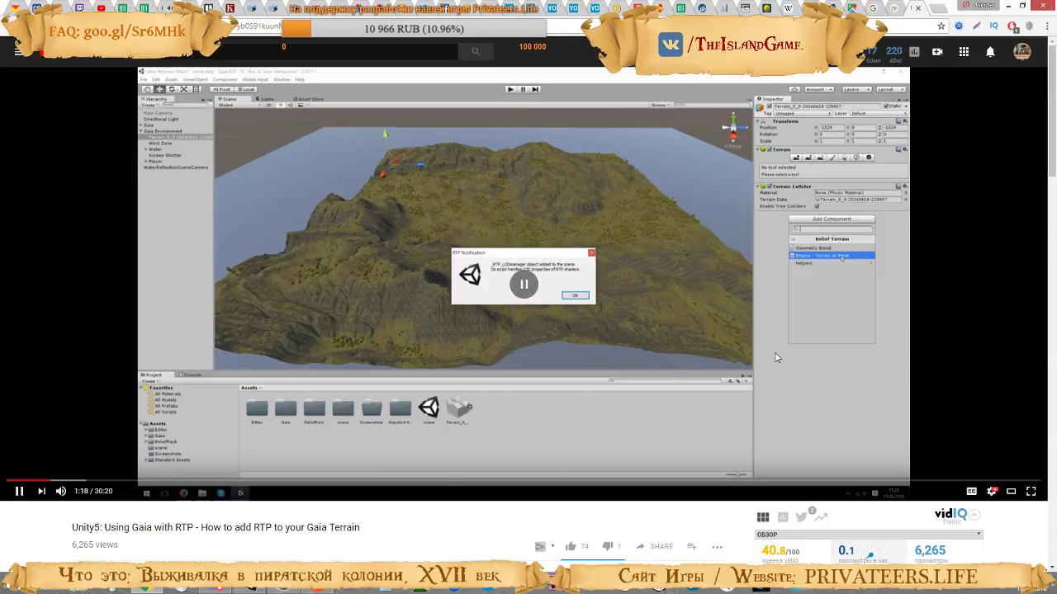
# Switch to Unity and search the components available for the Gaia terrain object for "reli", without adding any
pyautogui.click(250, 590)
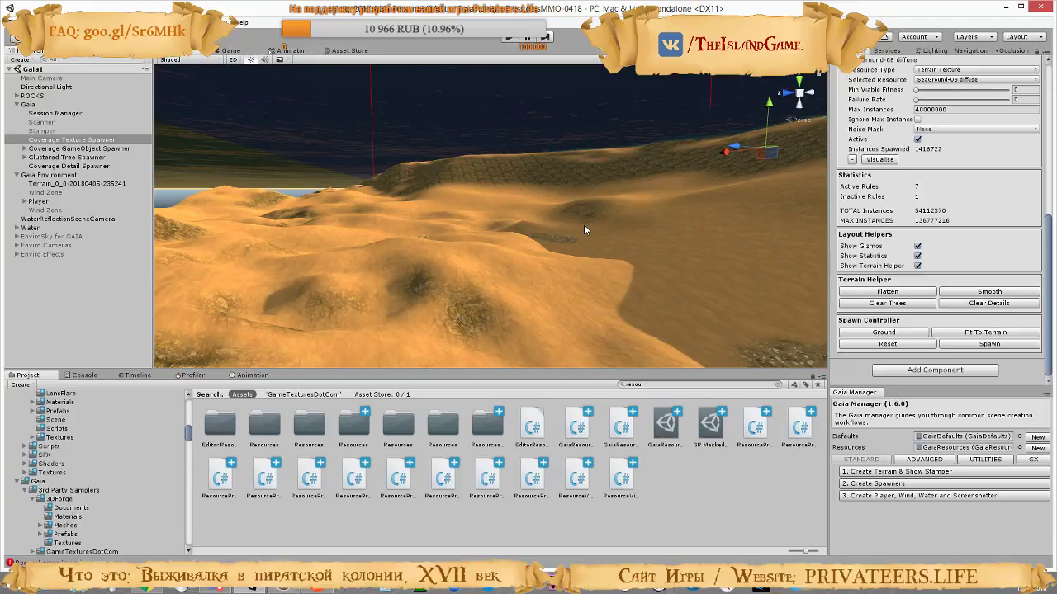
pyautogui.moveTo(584, 225); pyautogui.dragTo(547, 224, button='right')
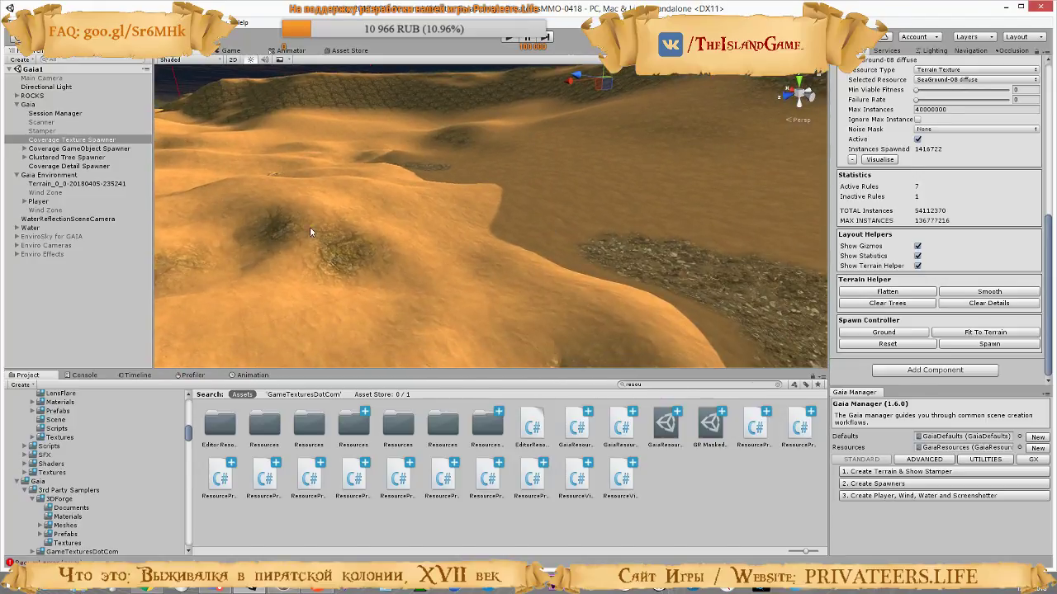
pyautogui.click(51, 184)
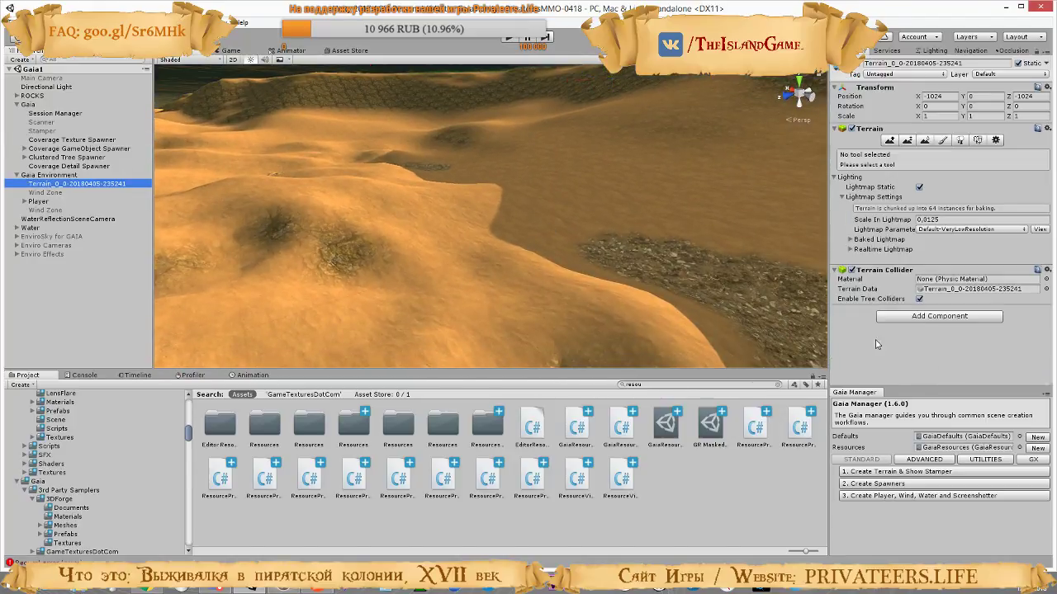
pyautogui.click(906, 316)
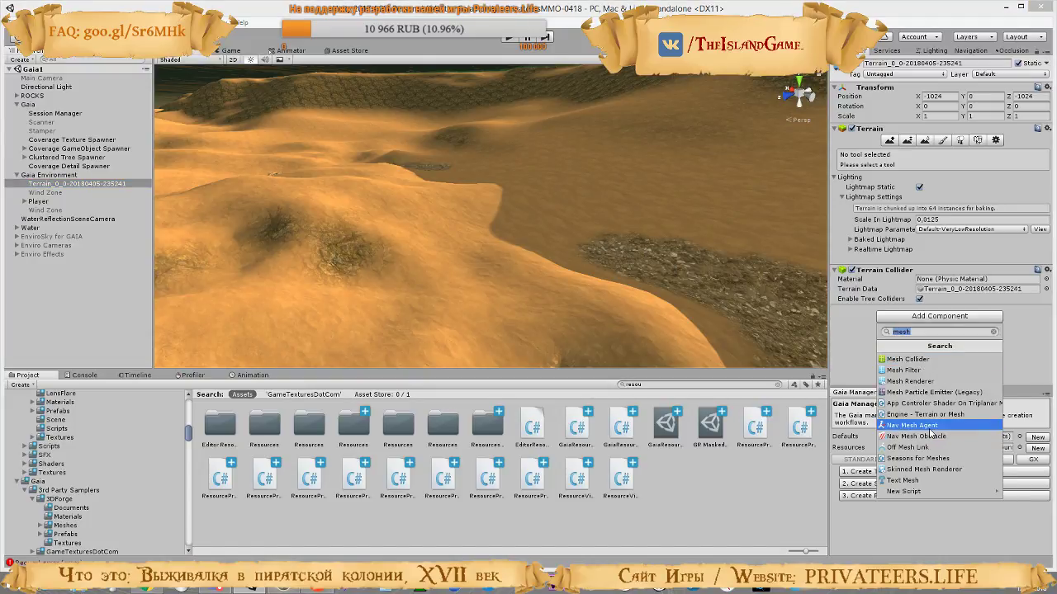
pyautogui.write('reli')
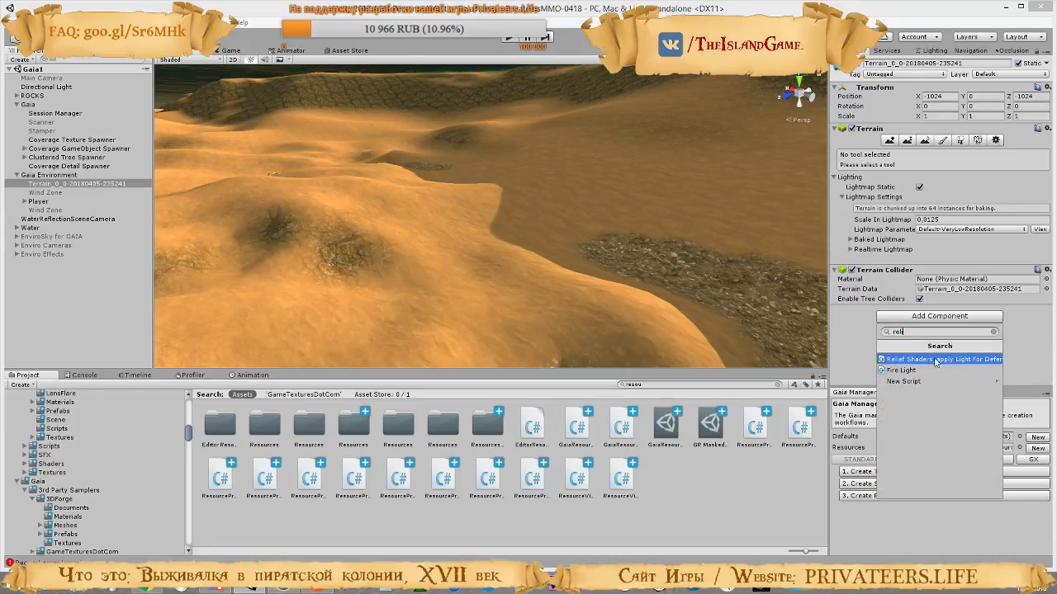
pyautogui.press('BackSpace')
pyautogui.press('BackSpace')
pyautogui.press('BackSpace')
pyautogui.press('BackSpace')
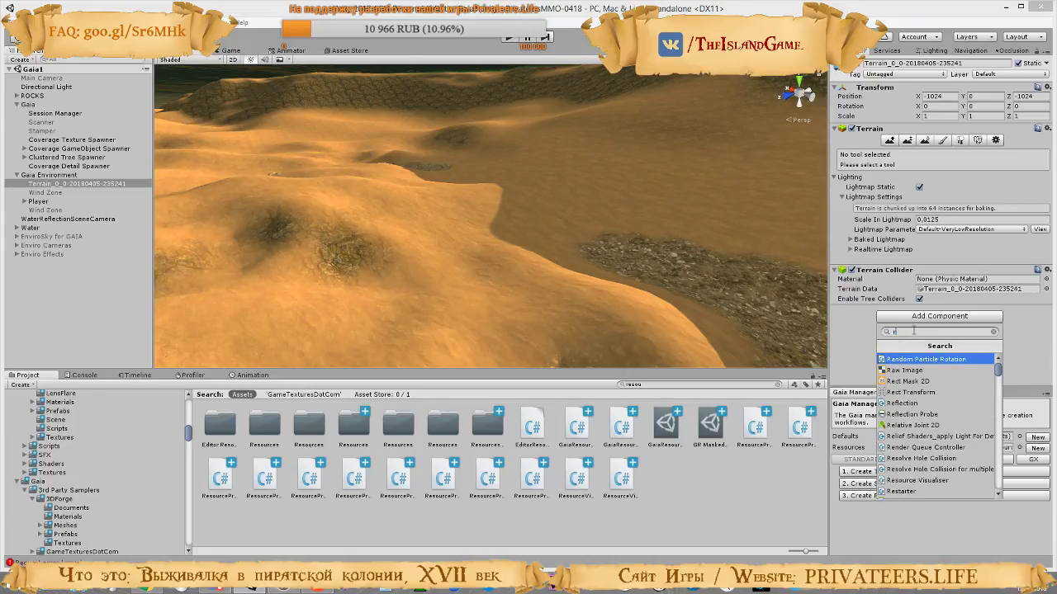
pyautogui.press('Escape')
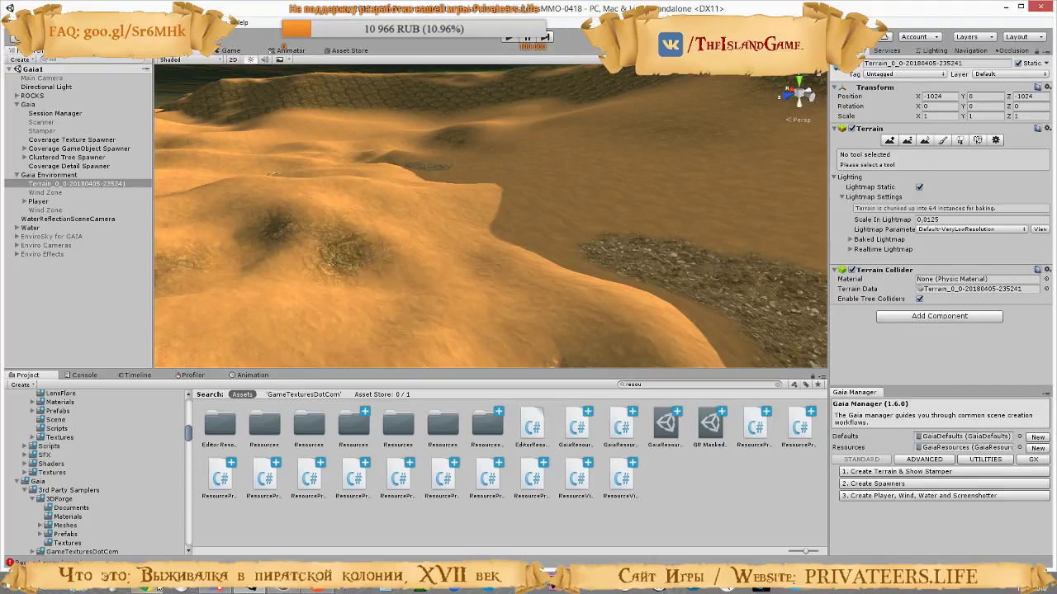
# Switch to the Asset Store in the browser, dismiss the tags introduction, and search for "relief" to open the Relief Terrain Pack v3.3 page
pyautogui.click(146, 590)
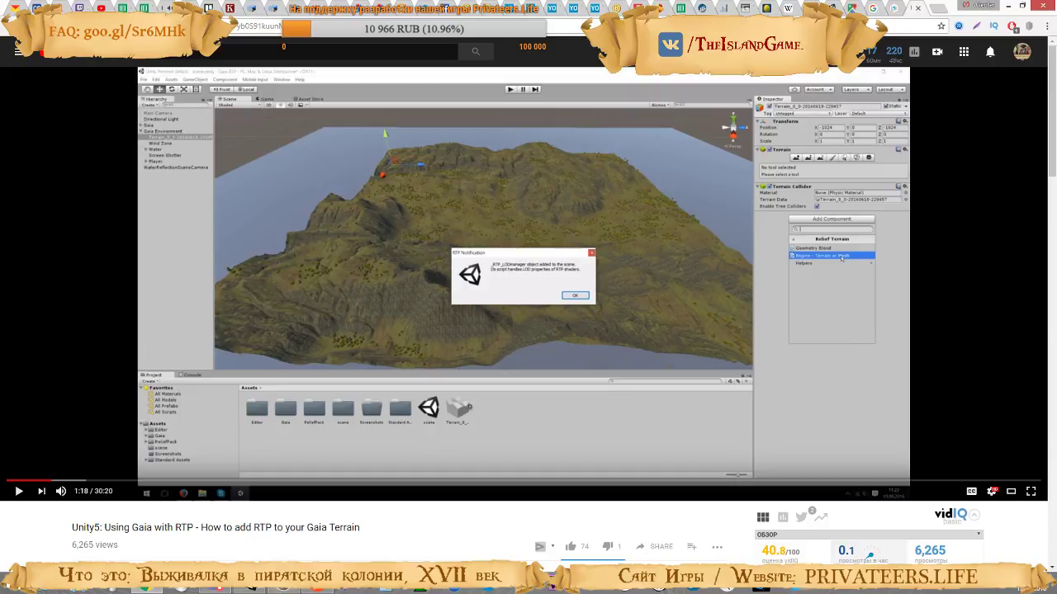
pyautogui.click(859, 8)
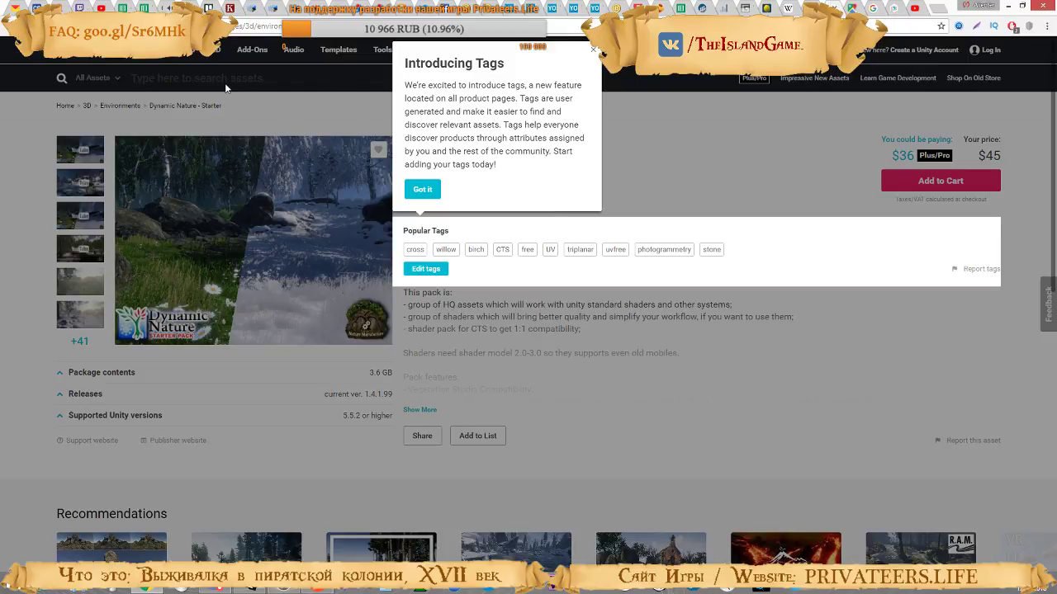
pyautogui.click(593, 52)
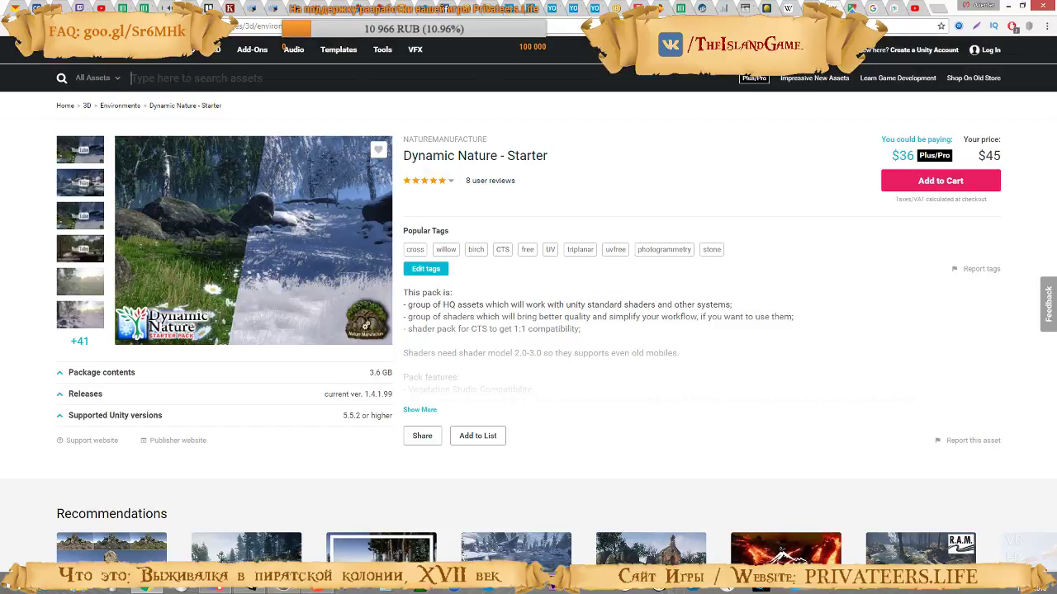
pyautogui.write('relief')
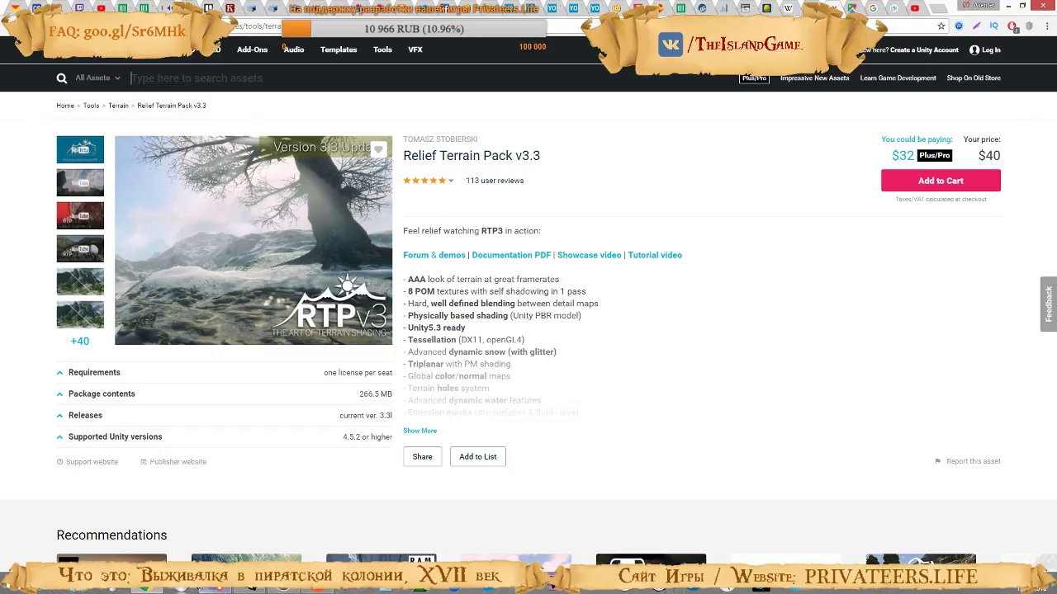
# Switch to Unity, start a custom package import, and look through the Vegetation folder and its parent folder for the relief terrain package
pyautogui.click(250, 589)
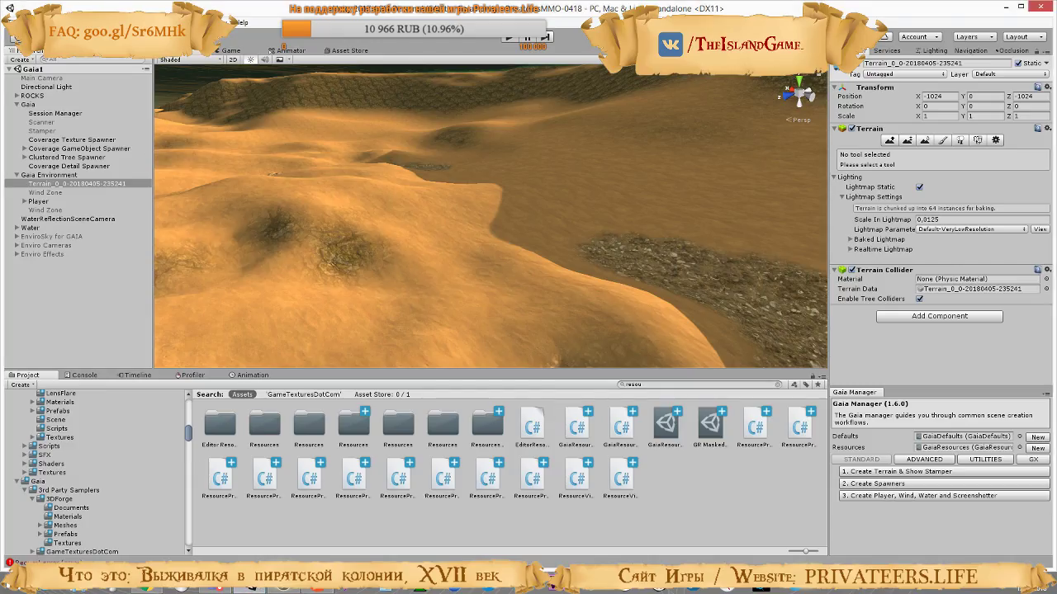
pyautogui.click(56, 23)
pyautogui.moveTo(89, 134)
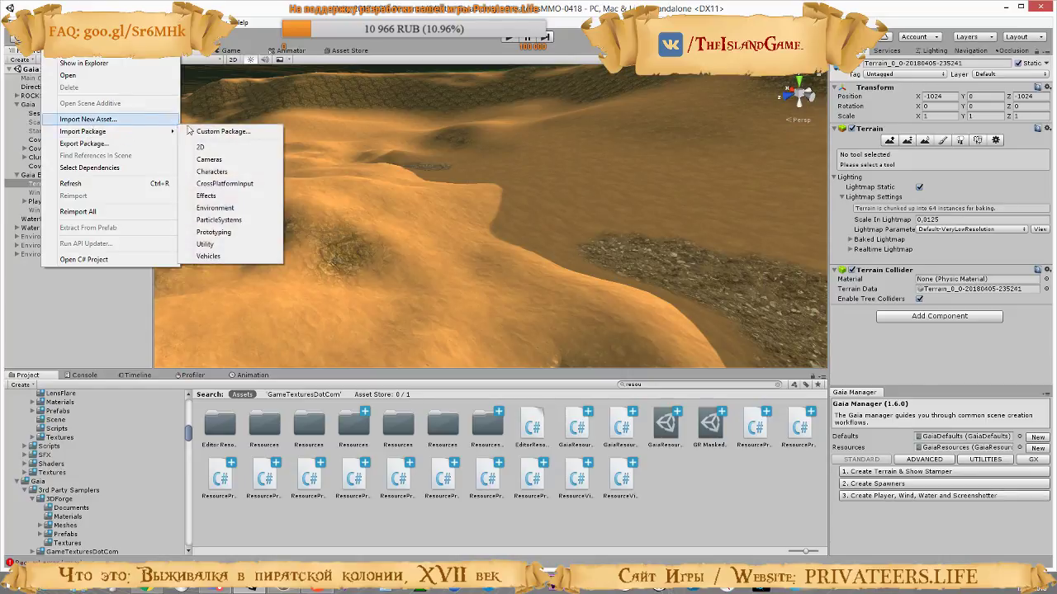
pyautogui.click(189, 130)
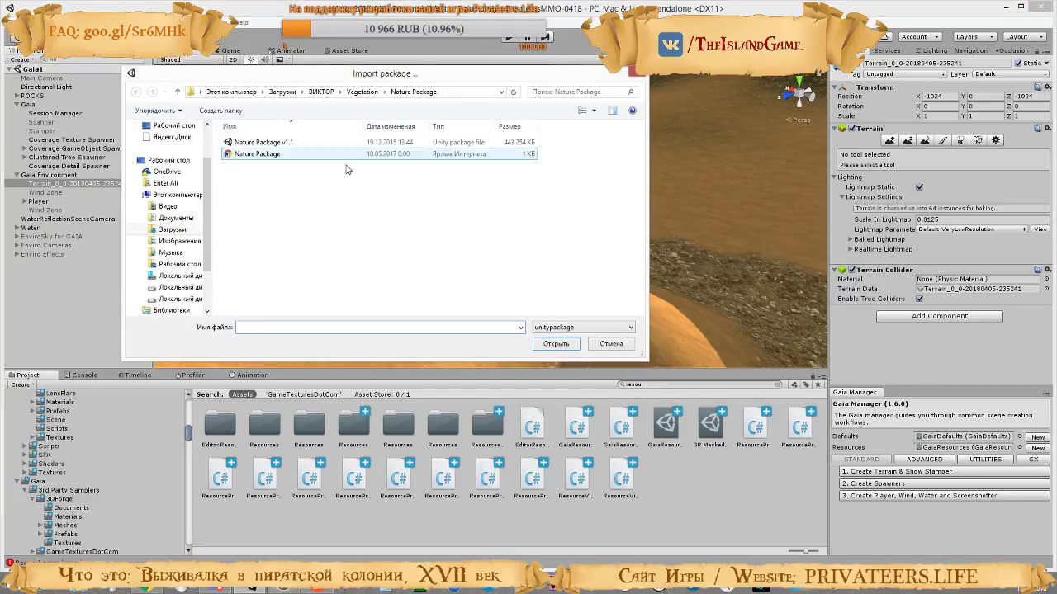
pyautogui.click(361, 91)
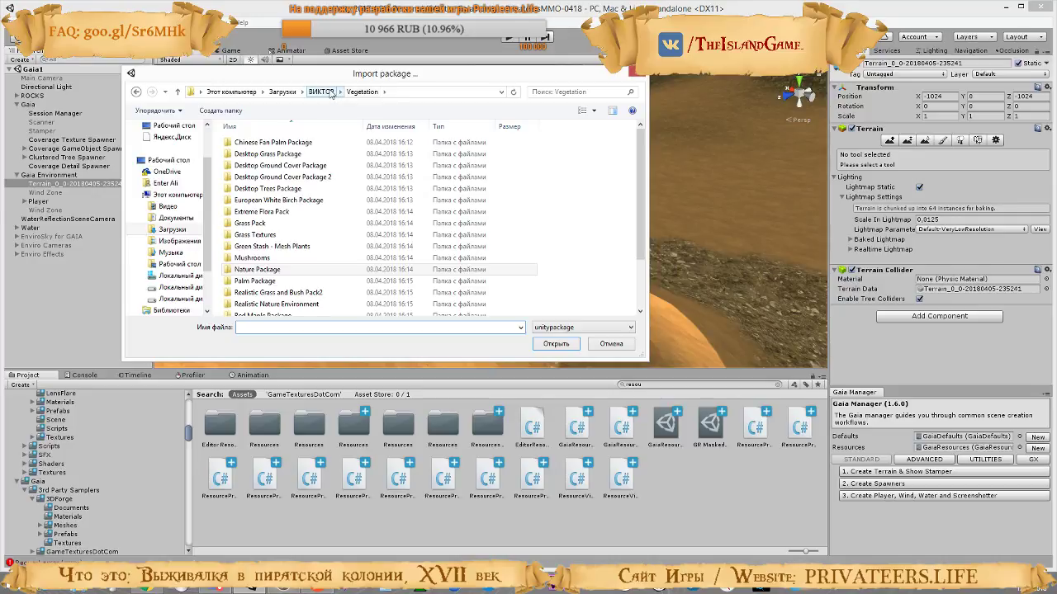
pyautogui.click(275, 305)
pyautogui.scroll(-2, 330, 264)
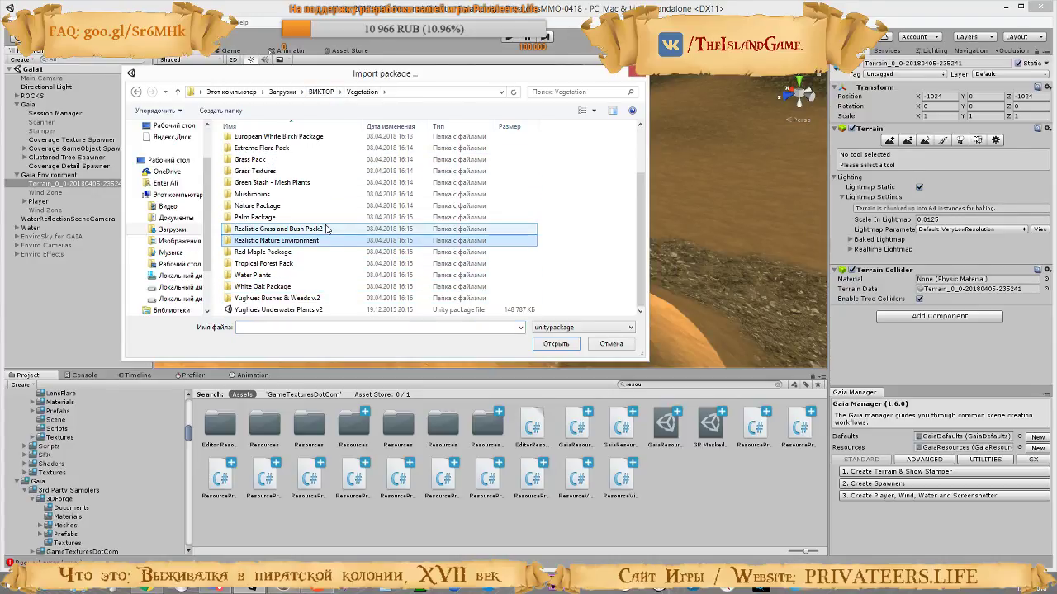
pyautogui.scroll(2, 327, 229)
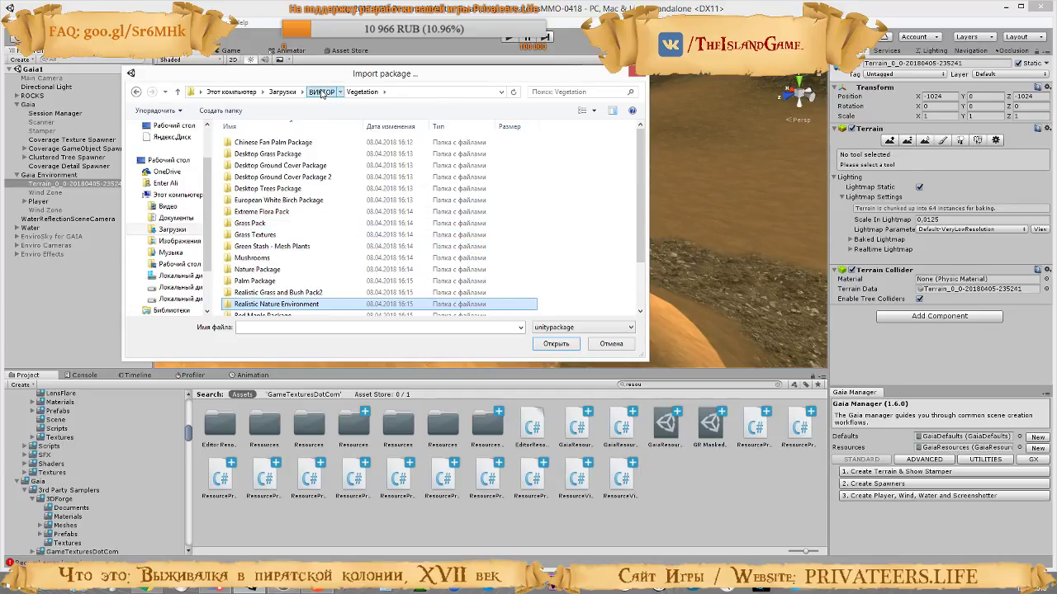
pyautogui.click(321, 92)
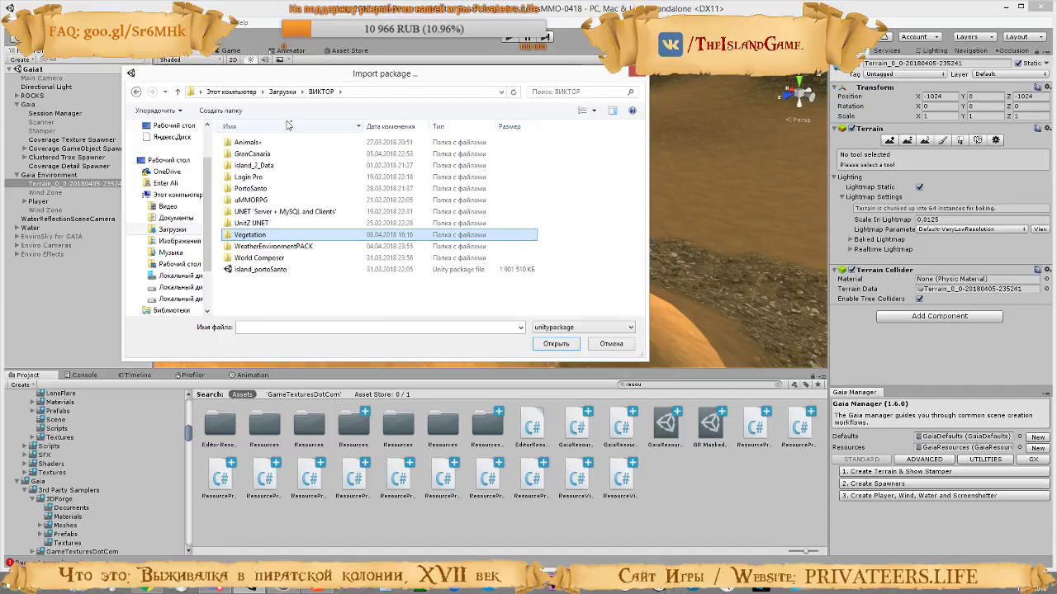
# Look through the Downloads folder and local disk F: for the relief terrain package
pyautogui.click(283, 91)
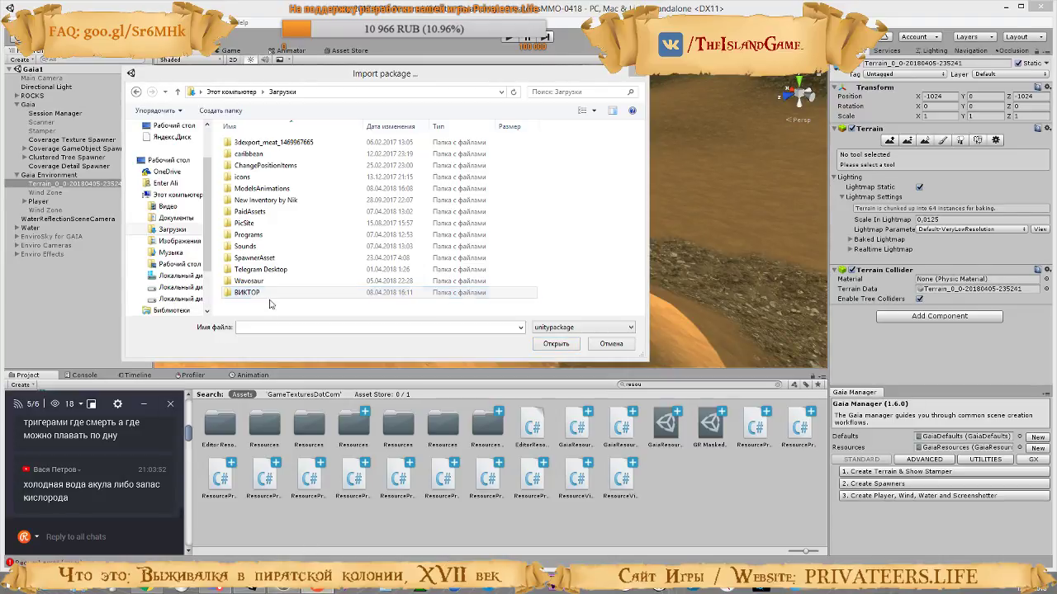
pyautogui.click(318, 266)
pyautogui.click(301, 294)
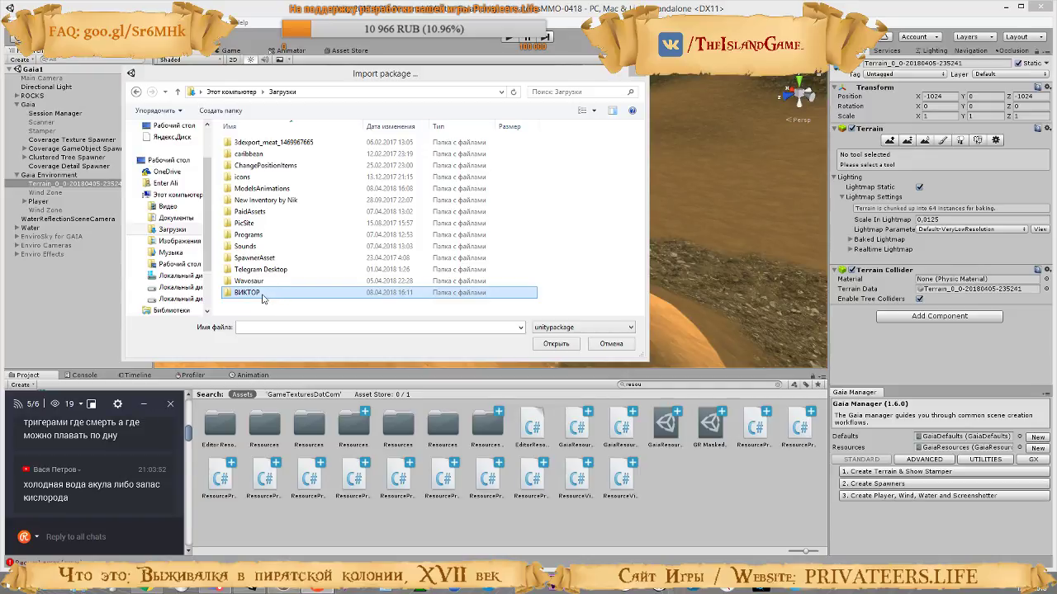
pyautogui.doubleClick(263, 295)
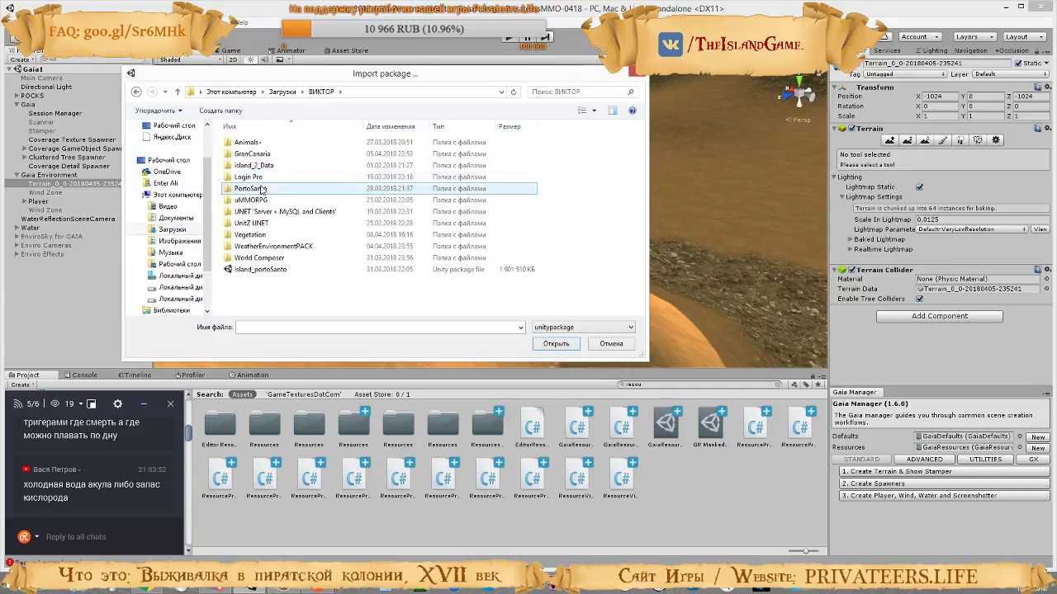
pyautogui.press('BackSpace')
pyautogui.press('BackSpace')
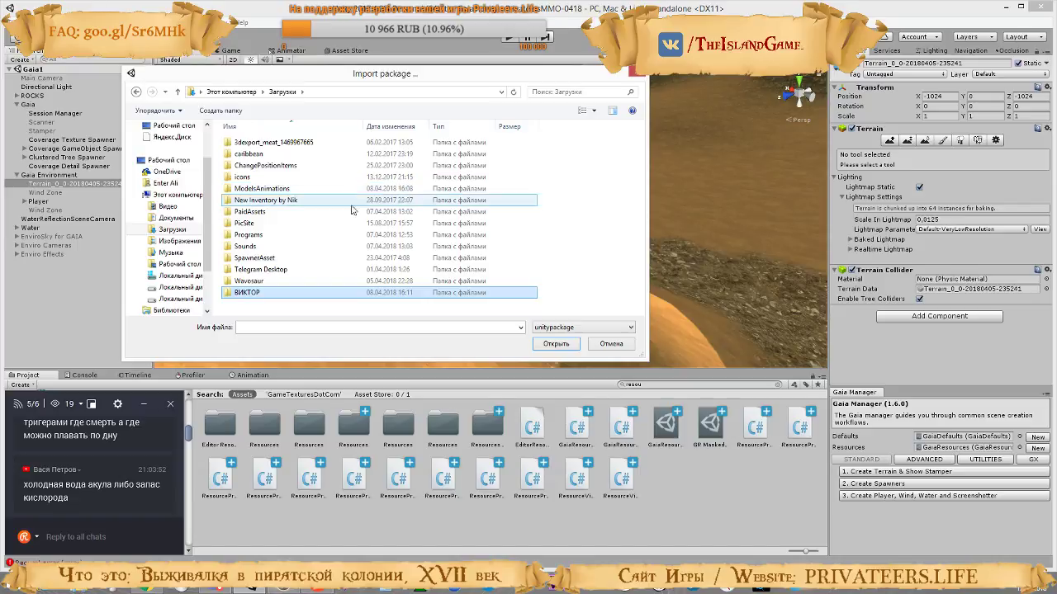
pyautogui.doubleClick(547, 232)
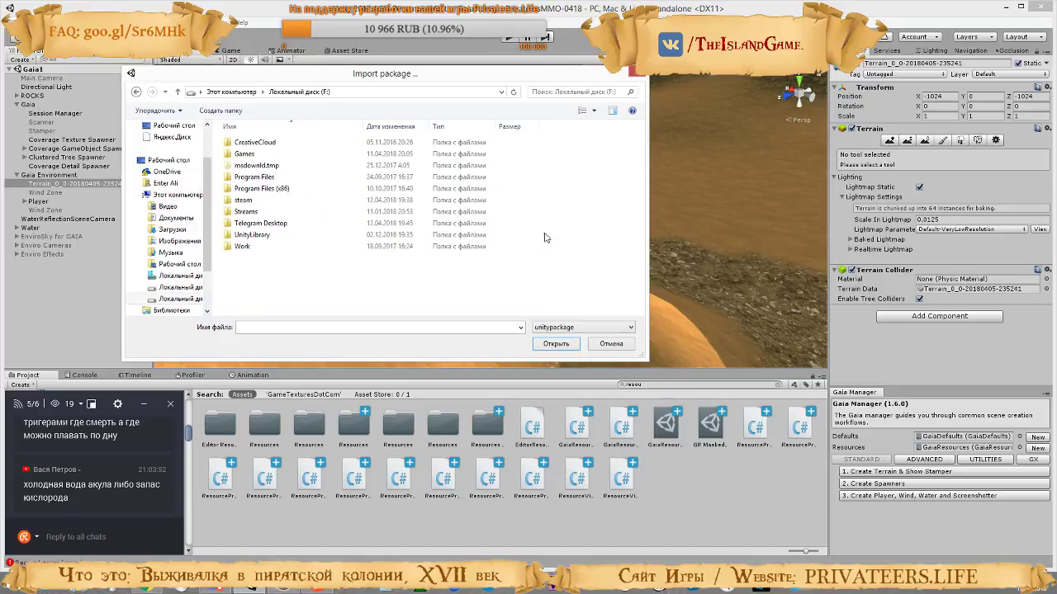
pyautogui.press('BackSpace')
# Look through the PaidAssets folder in Downloads, including IK-LOD-Enviro and its subfolders, for the relief terrain package
pyautogui.doubleClick(540, 158)
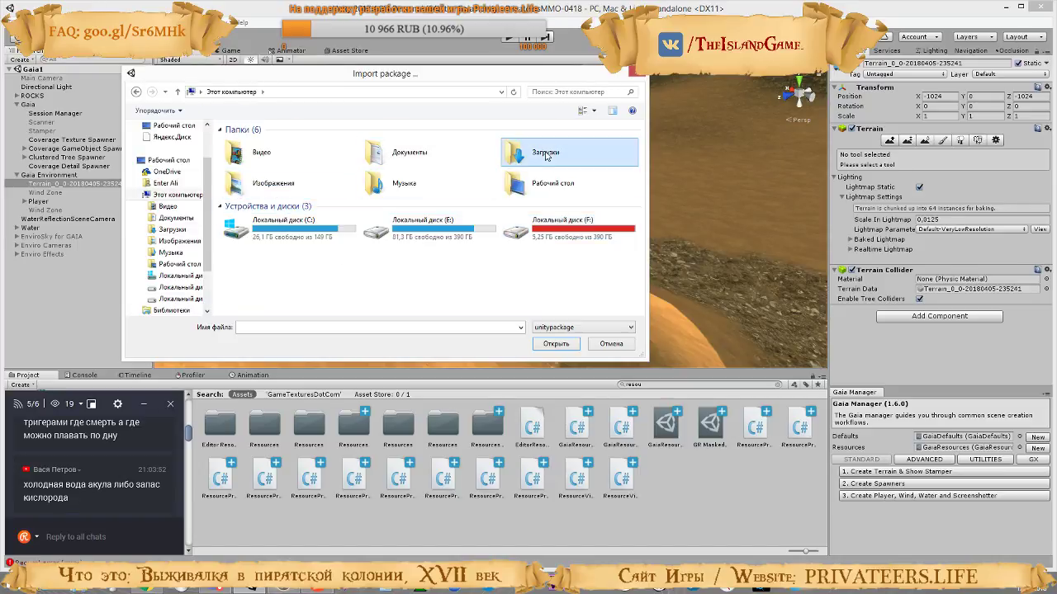
pyautogui.doubleClick(250, 212)
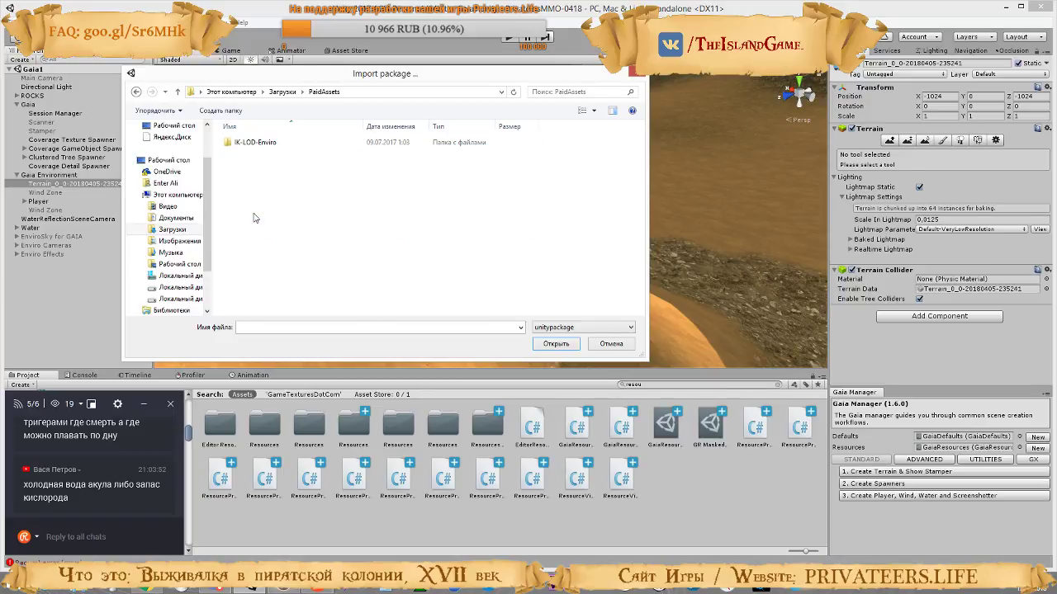
pyautogui.doubleClick(254, 142)
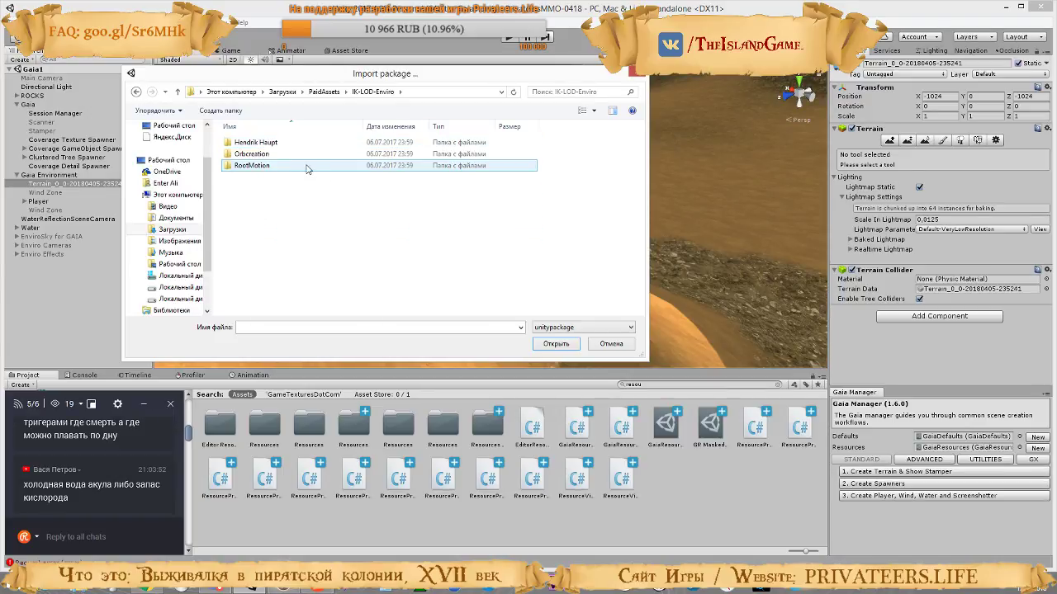
pyautogui.click(244, 158)
pyautogui.doubleClick(252, 143)
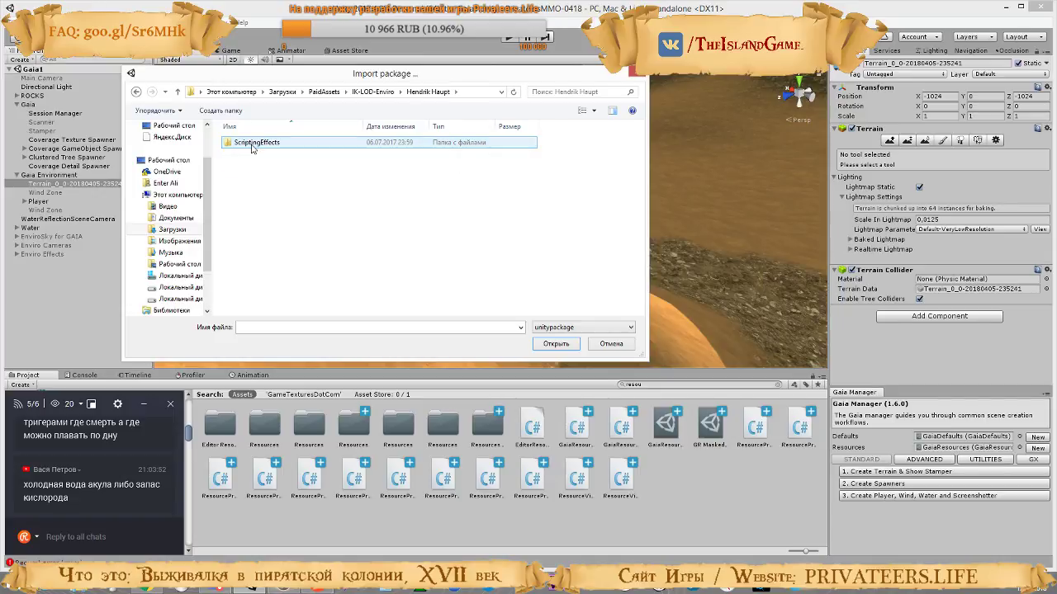
pyautogui.press('BackSpace')
pyautogui.doubleClick(256, 154)
pyautogui.press('BackSpace')
pyautogui.doubleClick(260, 168)
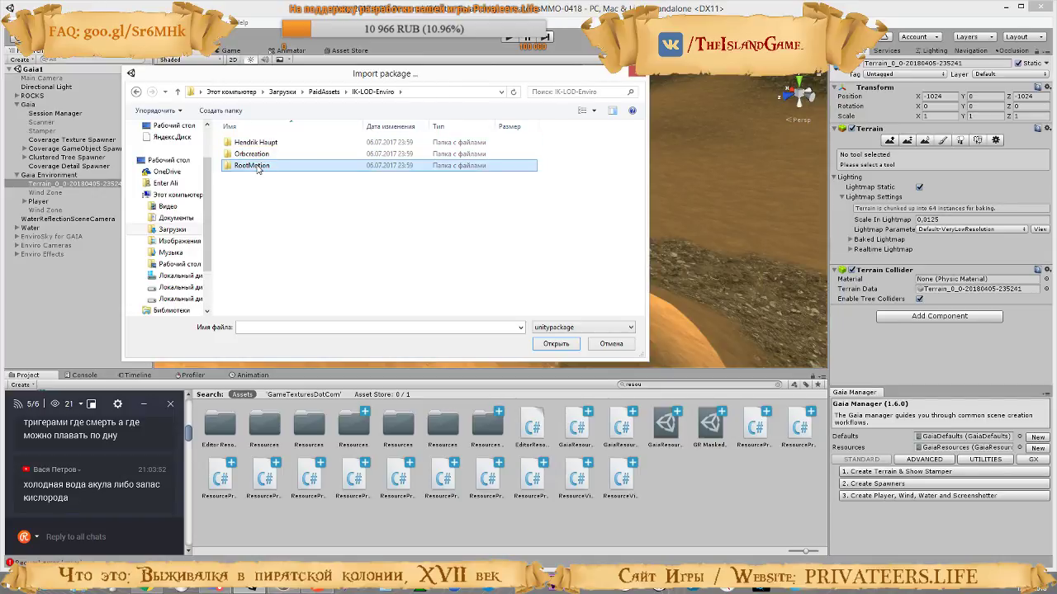
pyautogui.press('BackSpace')
pyautogui.press('BackSpace')
pyautogui.press('BackSpace')
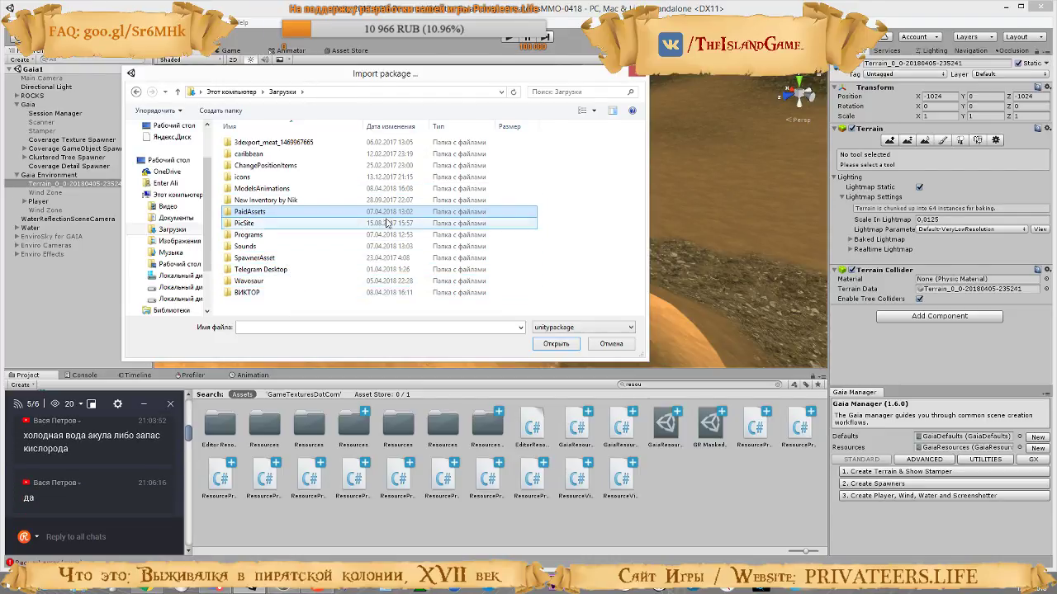
# Look through the ModelsAnimations folder and search the whole Downloads folder for "reli"
pyautogui.doubleClick(263, 189)
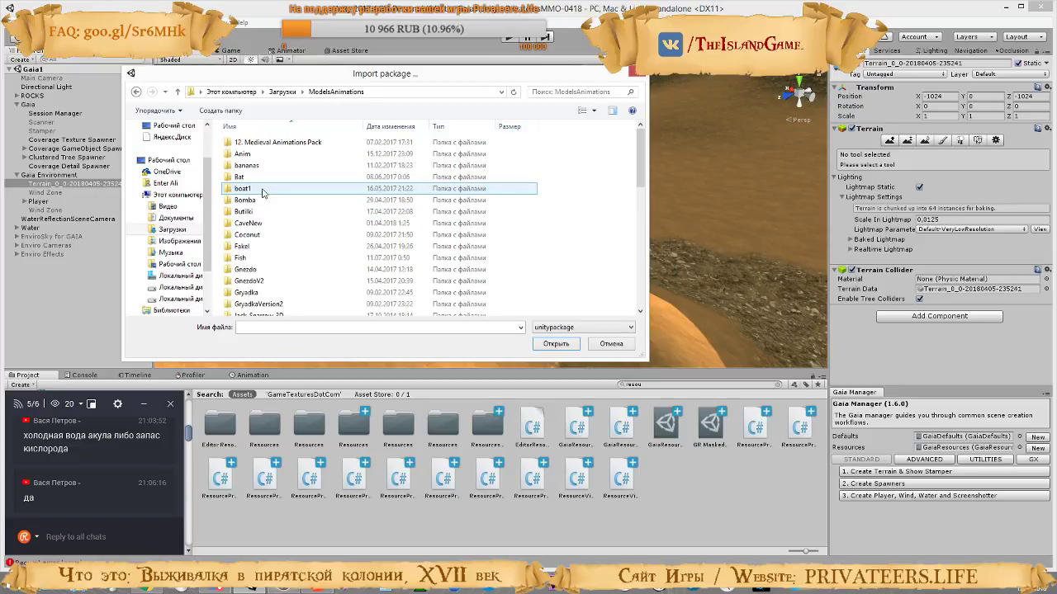
pyautogui.scroll(-5, 280, 235)
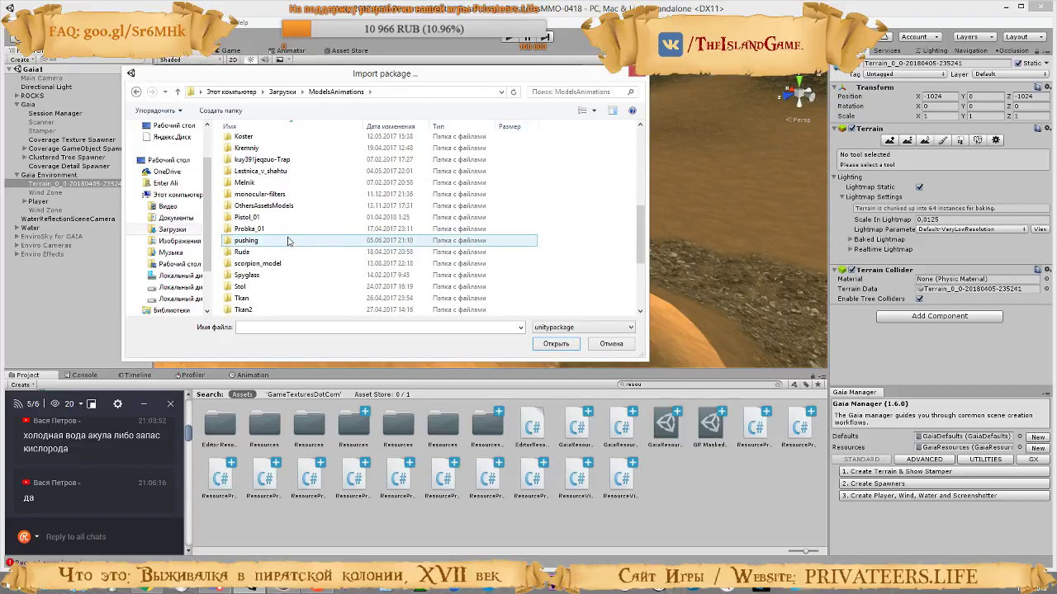
pyautogui.press('BackSpace')
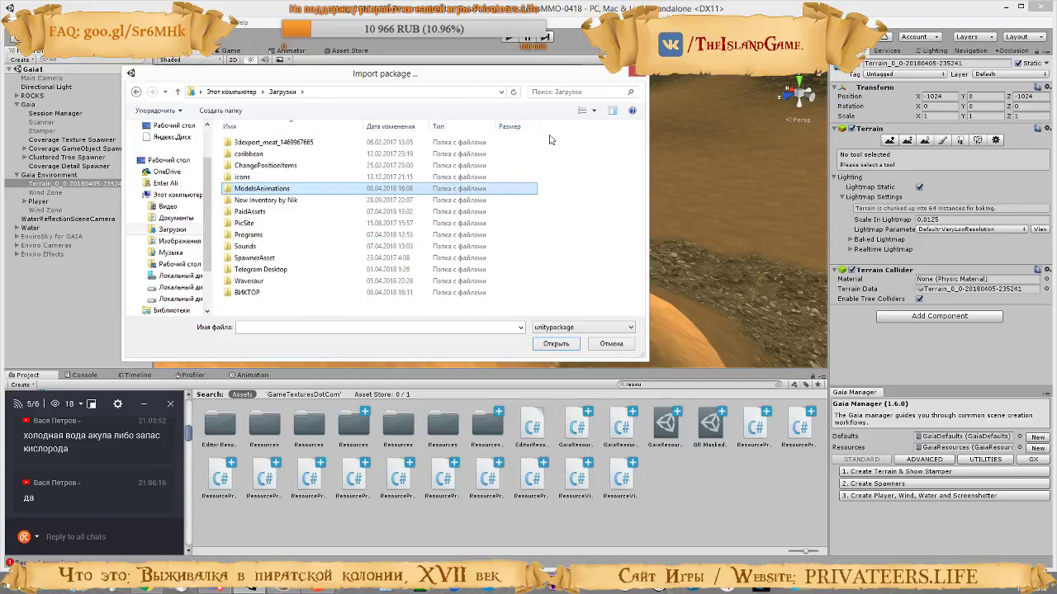
pyautogui.click(551, 92)
pyautogui.write('reli')
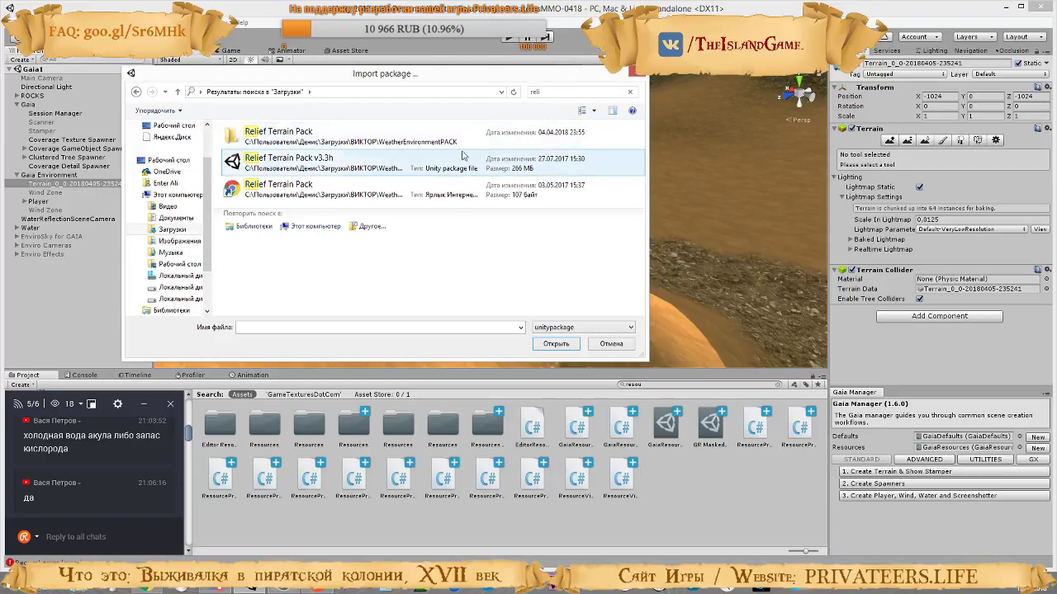
# Import the Relief Terrain Pack v3.3h package from the Relief Terrain Pack folder inside WeatherEnvironmentPACK, and accept the automatic API update
pyautogui.click(630, 91)
pyautogui.doubleClick(246, 293)
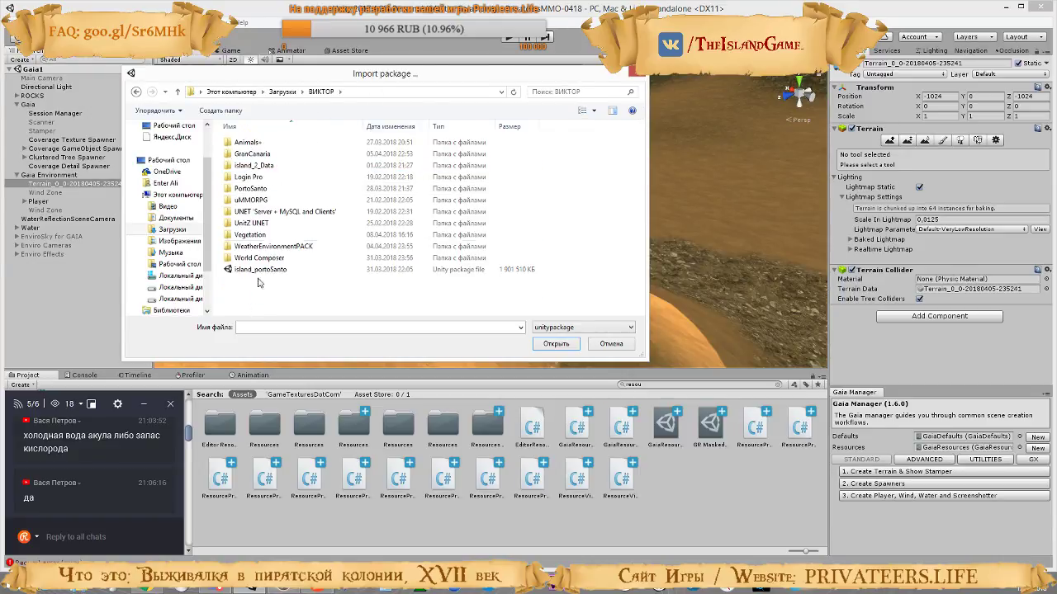
pyautogui.click(281, 247)
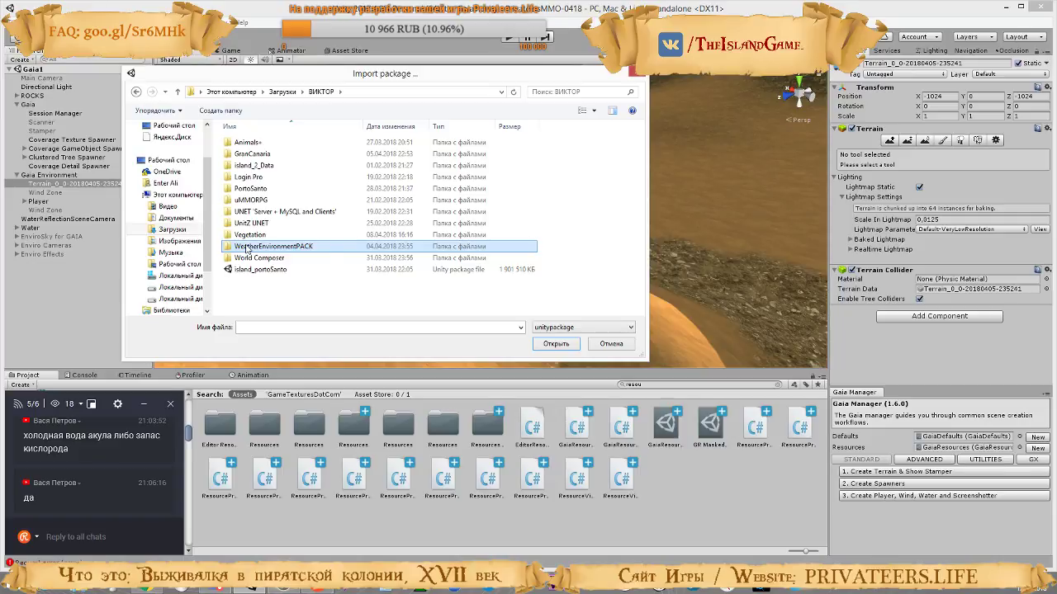
pyautogui.doubleClick(268, 247)
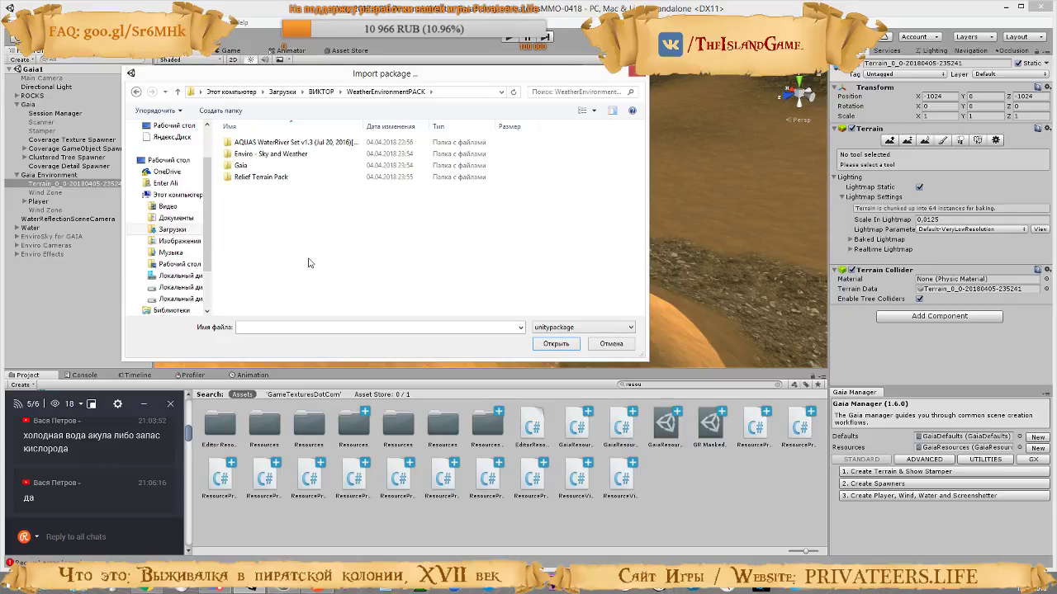
pyautogui.doubleClick(275, 178)
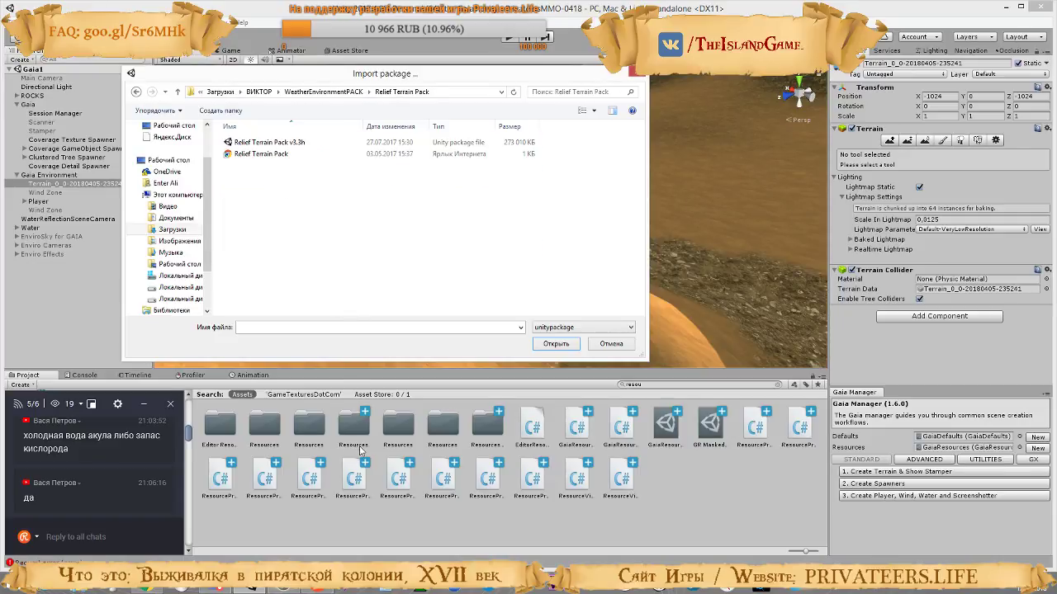
pyautogui.doubleClick(261, 143)
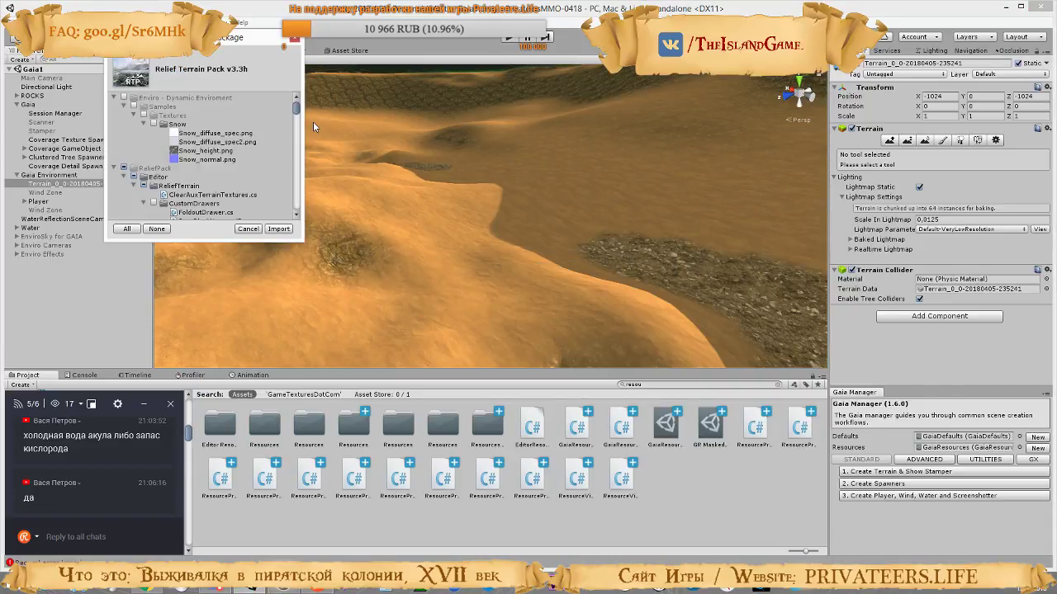
pyautogui.click(279, 228)
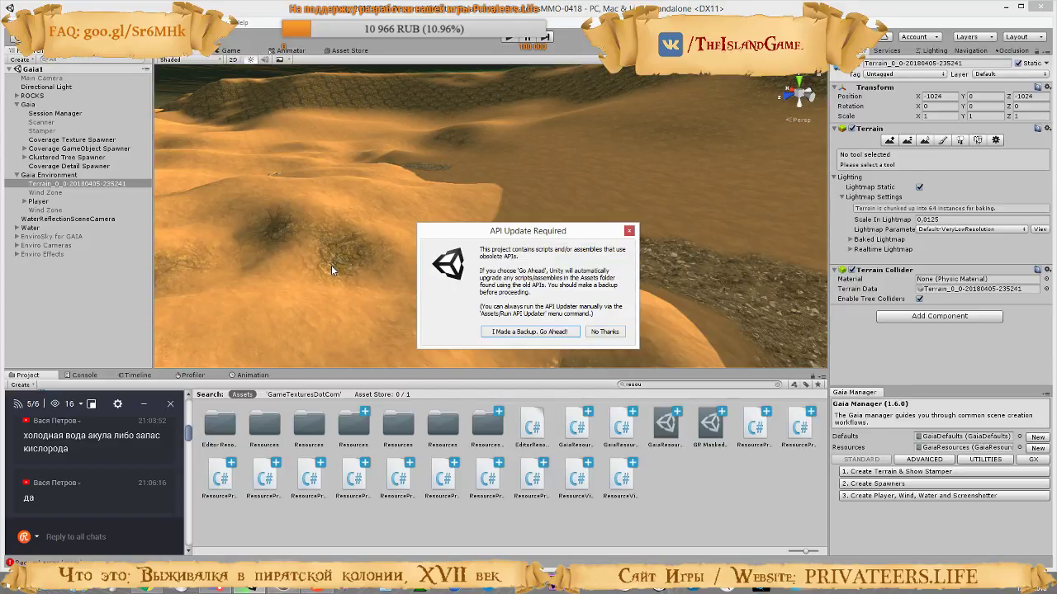
pyautogui.click(527, 331)
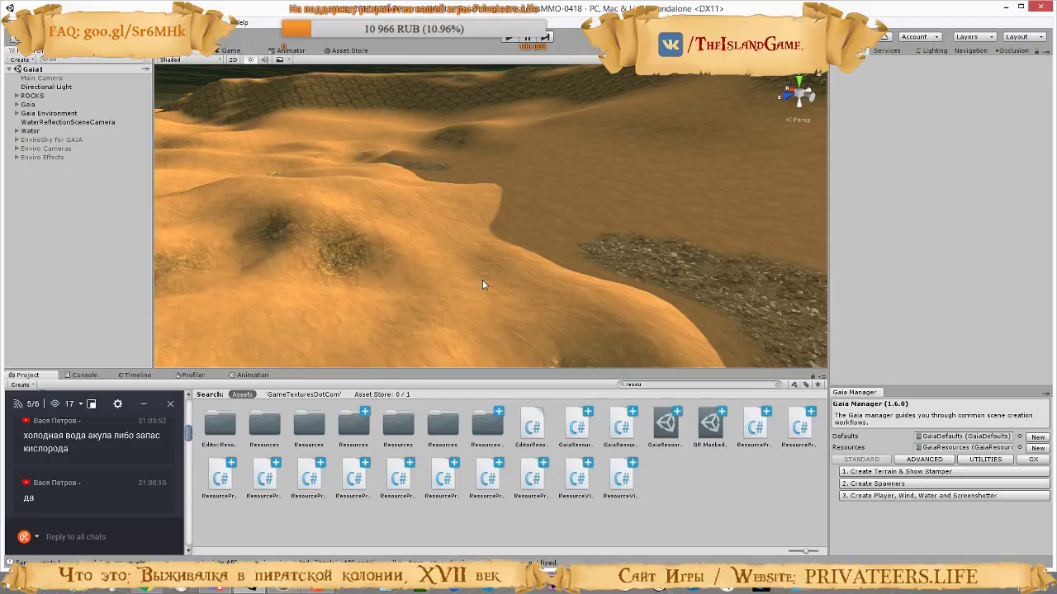
# Add the Relief Terrain component "Engine - Terrain or Mesh" to the terrain object under Gaia Environment, and acknowledge the RTP notification
pyautogui.click(16, 114)
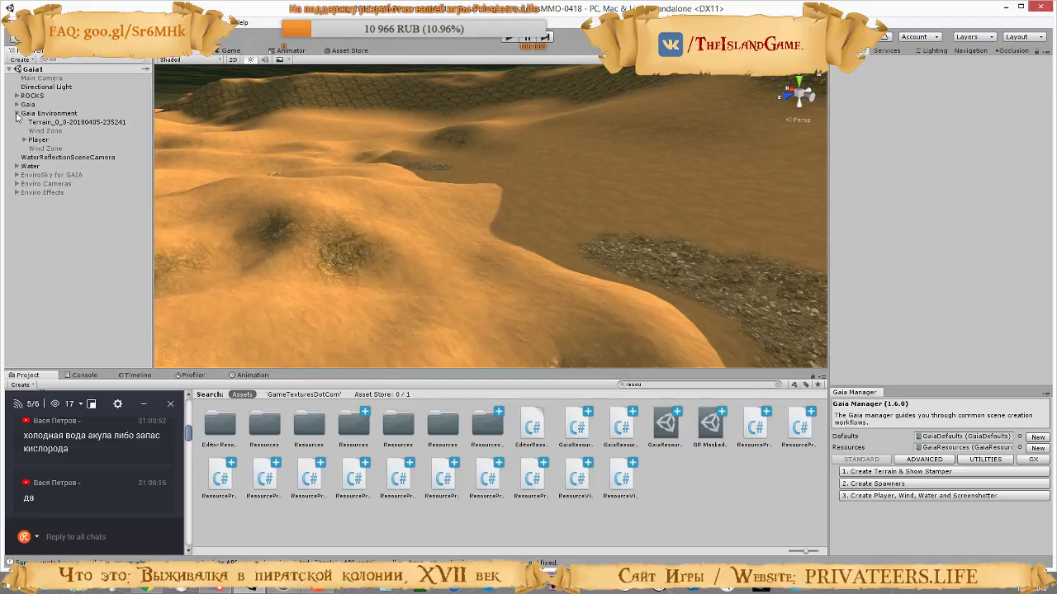
pyautogui.click(17, 114)
pyautogui.click(17, 114)
pyautogui.click(66, 122)
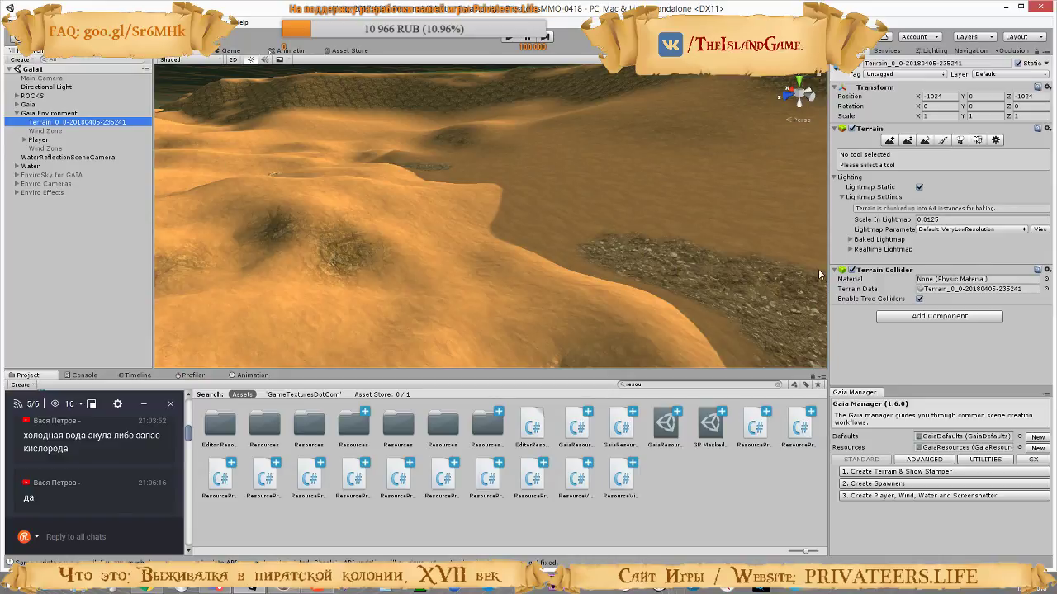
pyautogui.click(917, 317)
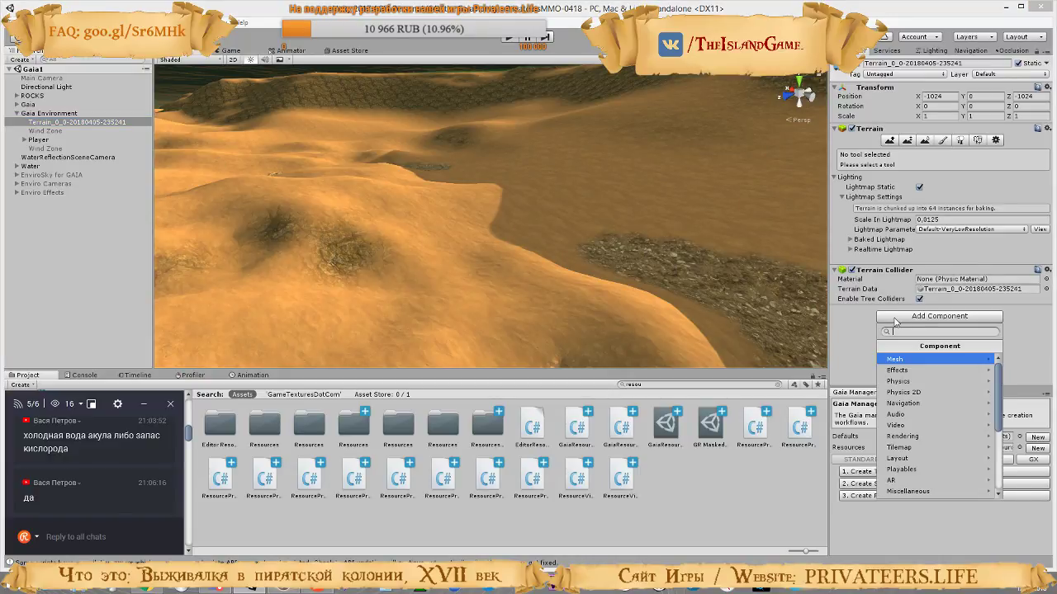
pyautogui.write('reli')
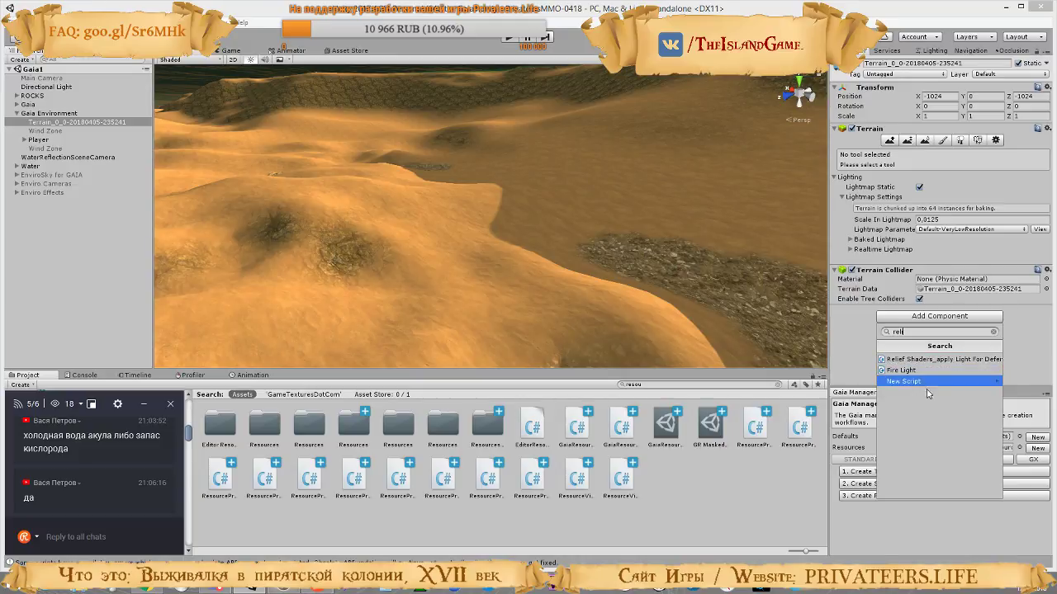
pyautogui.press('BackSpace')
pyautogui.press('BackSpace')
pyautogui.press('BackSpace')
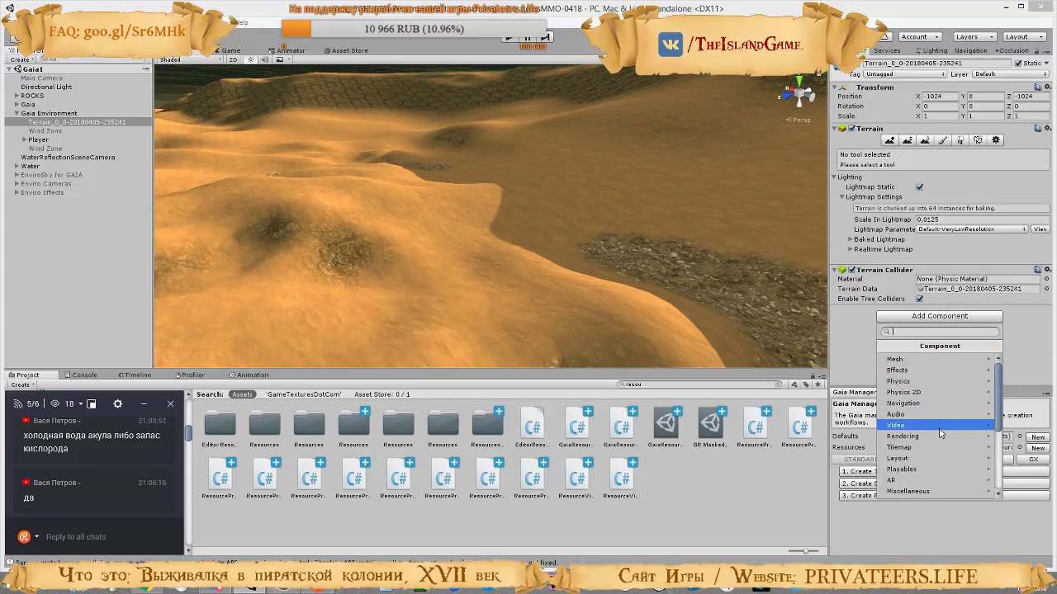
pyautogui.scroll(-5, 941, 430)
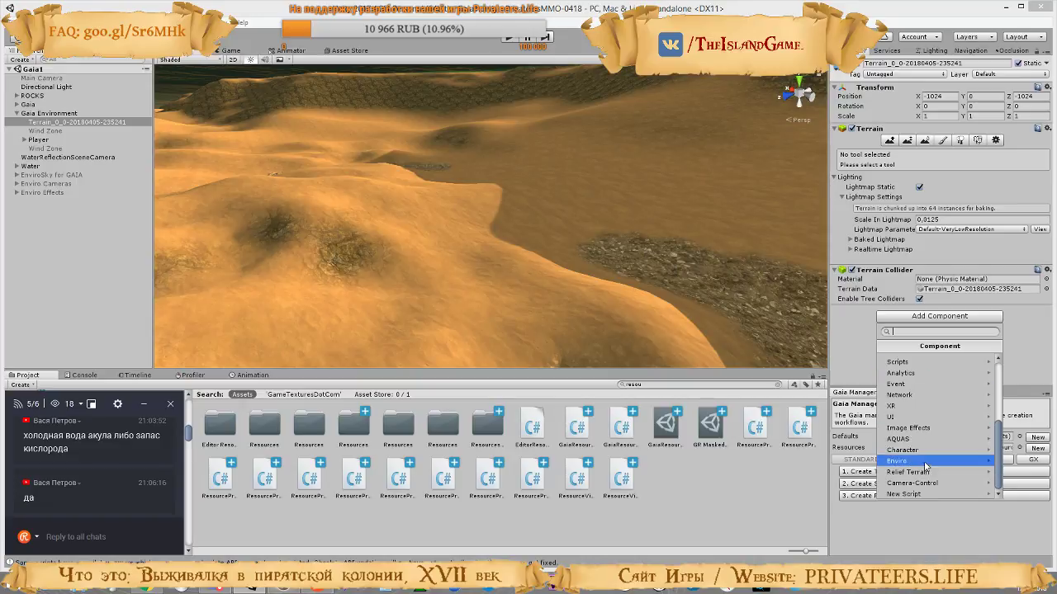
pyautogui.click(926, 473)
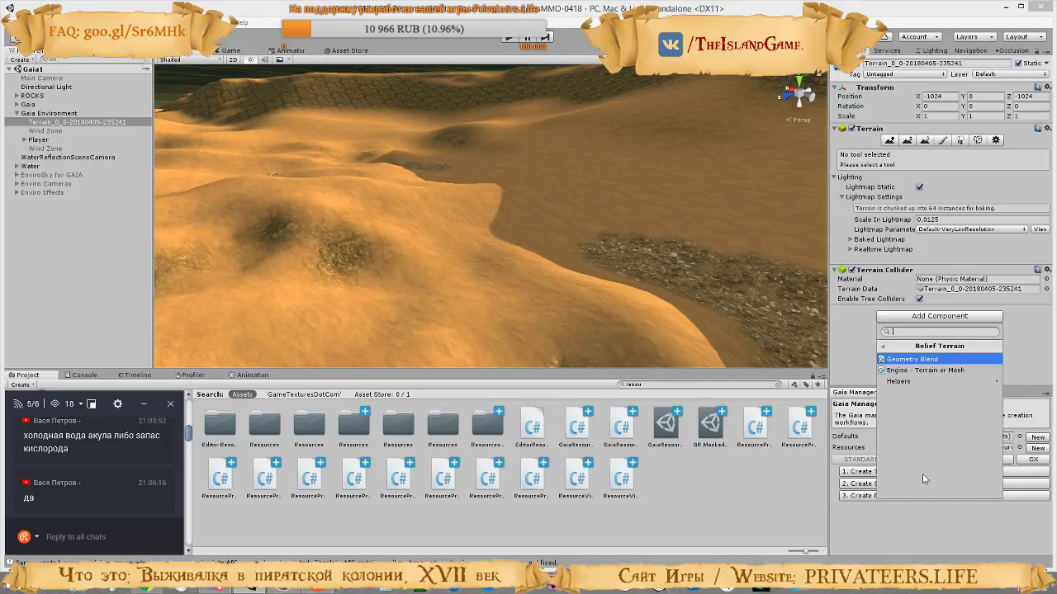
pyautogui.click(937, 371)
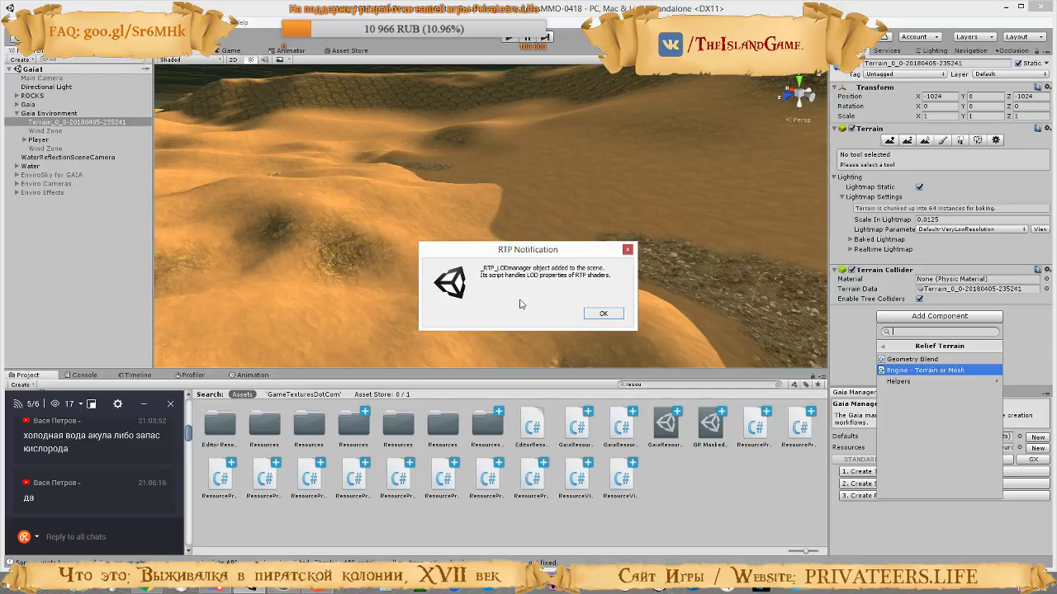
pyautogui.click(601, 314)
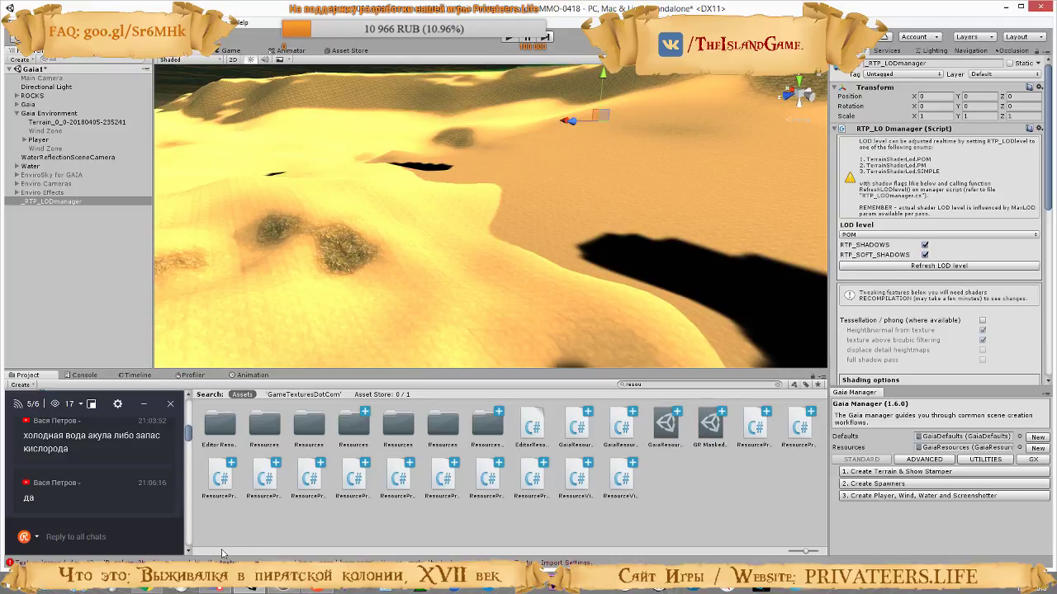
# Show the Console and clear its messages
pyautogui.click(163, 589)
pyautogui.click(163, 588)
pyautogui.click(83, 376)
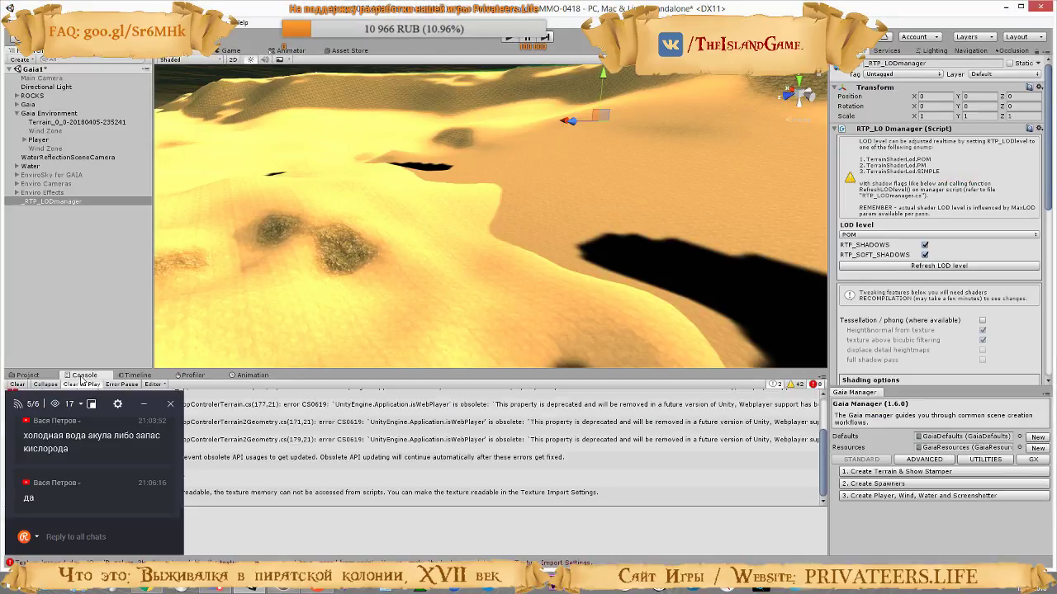
pyautogui.click(16, 385)
# Switch to the browser and consult the tutorial video on adding RTP to a Gaia terrain
pyautogui.click(162, 588)
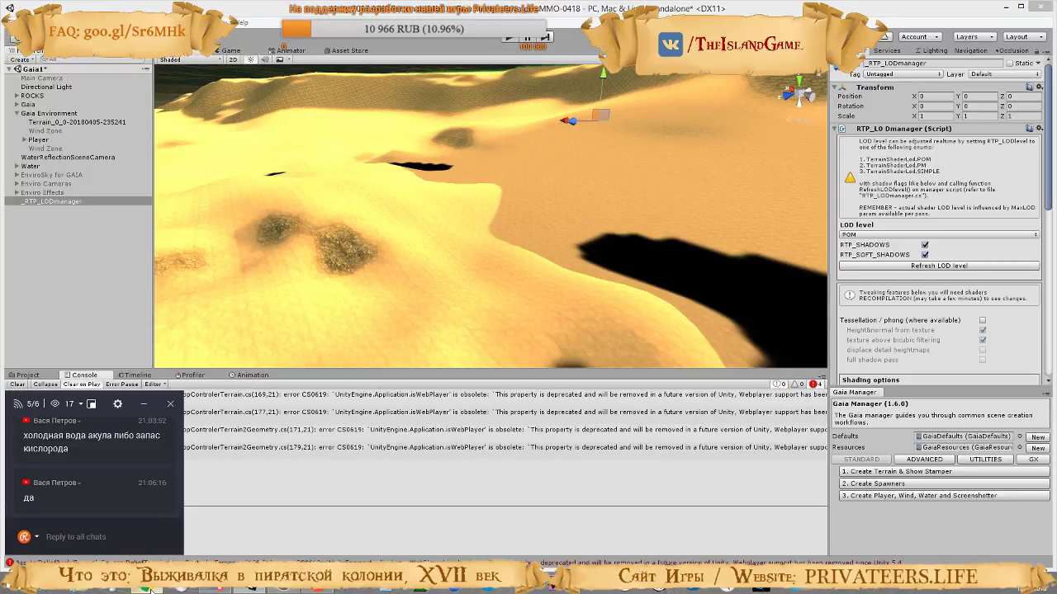
pyautogui.click(912, 8)
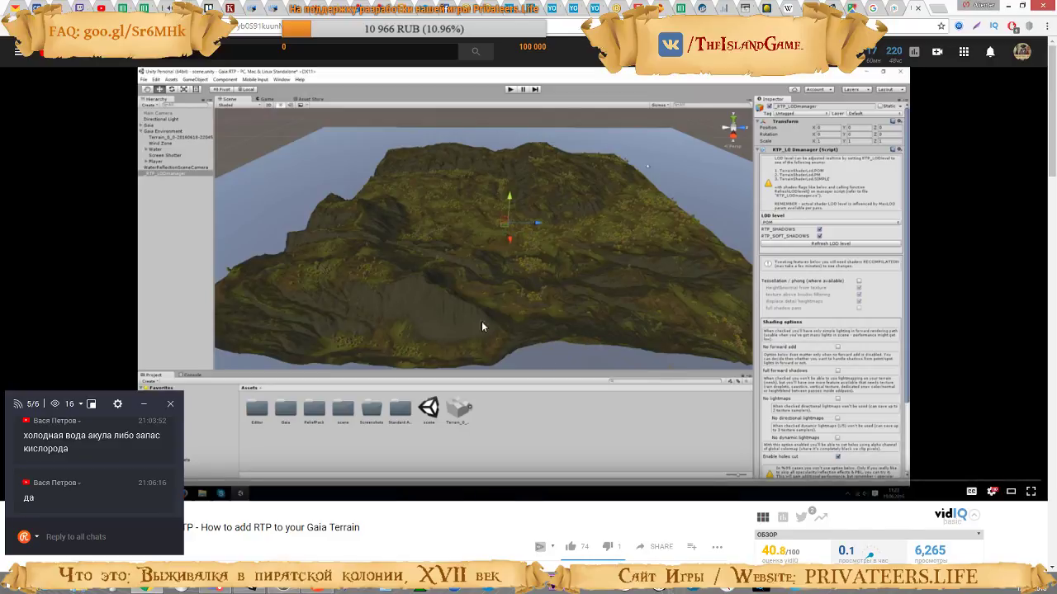
pyautogui.doubleClick(623, 296)
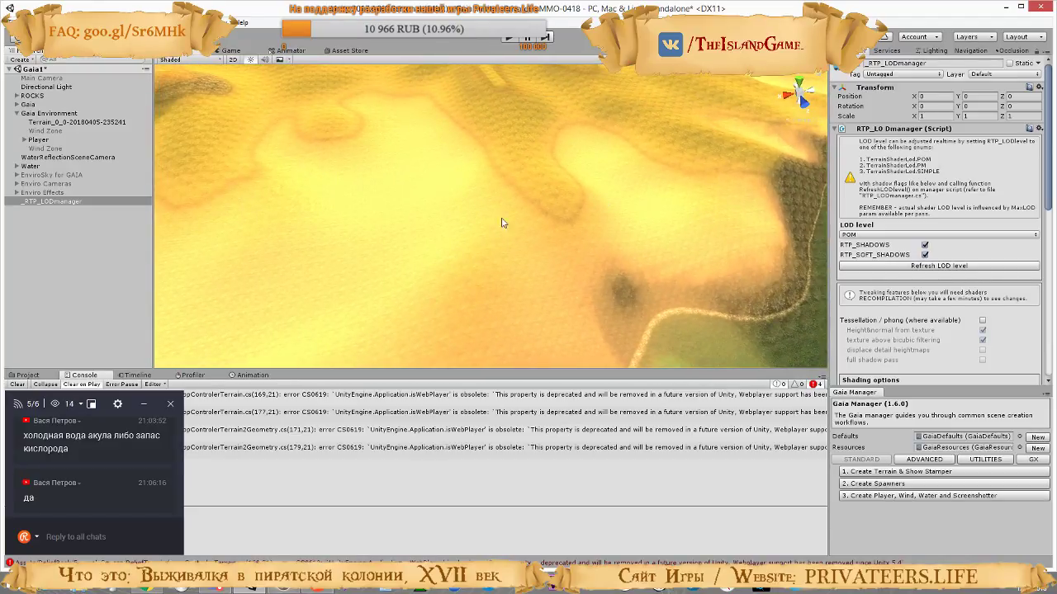
# Inspect the terrain in Unity from several angles, checking the music playlists page in the browser in between, and return to the browser
pyautogui.moveTo(393, 195); pyautogui.dragTo(392, 193, button='right')
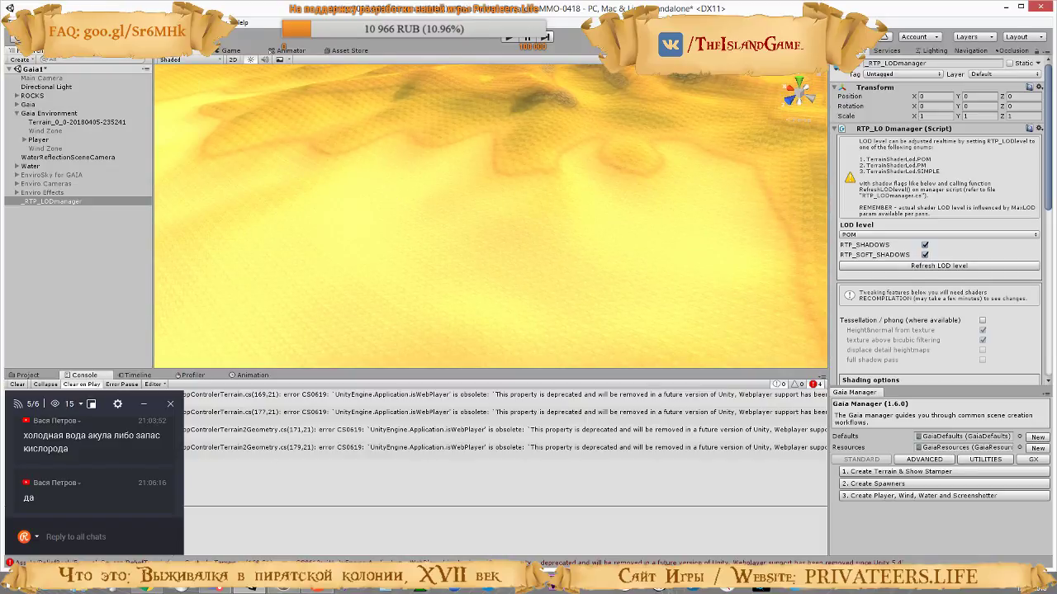
pyautogui.click(144, 589)
pyautogui.click(164, 6)
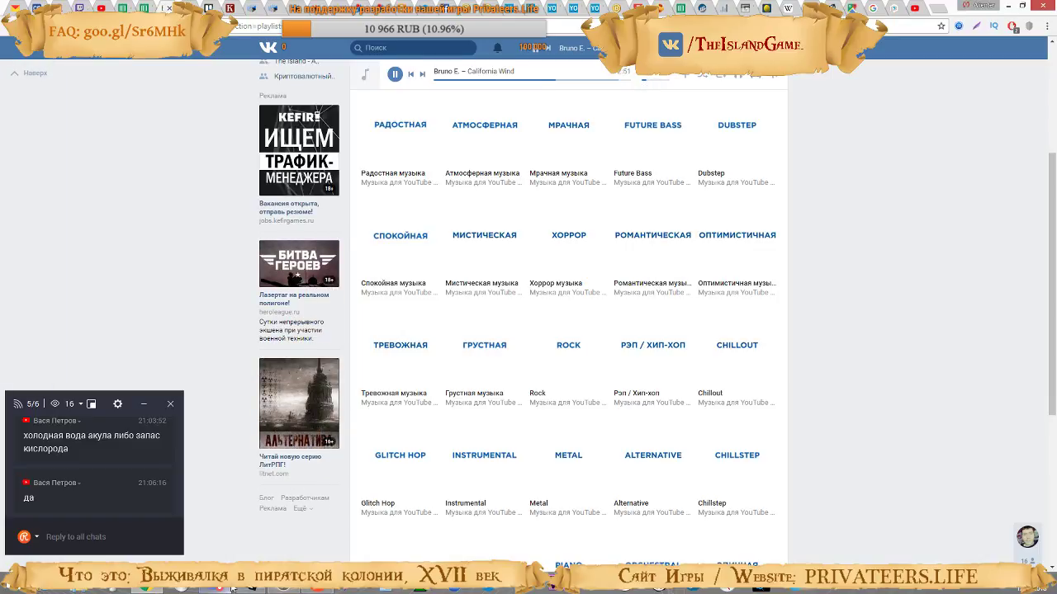
pyautogui.click(163, 589)
pyautogui.moveTo(377, 363); pyautogui.dragTo(60, 169, button='right')
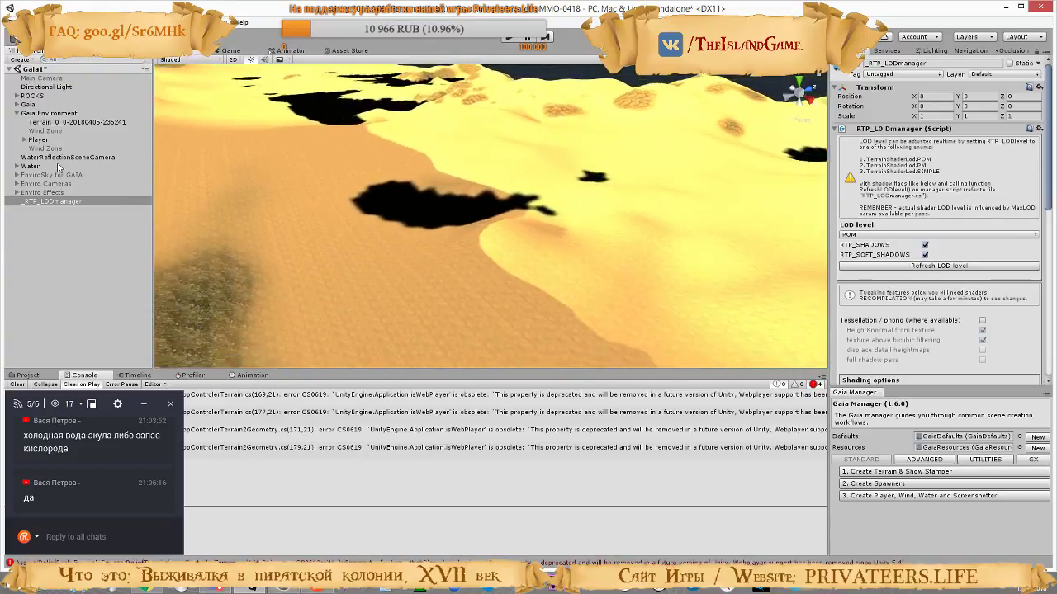
pyautogui.moveTo(420, 150); pyautogui.dragTo(627, 157, button='right')
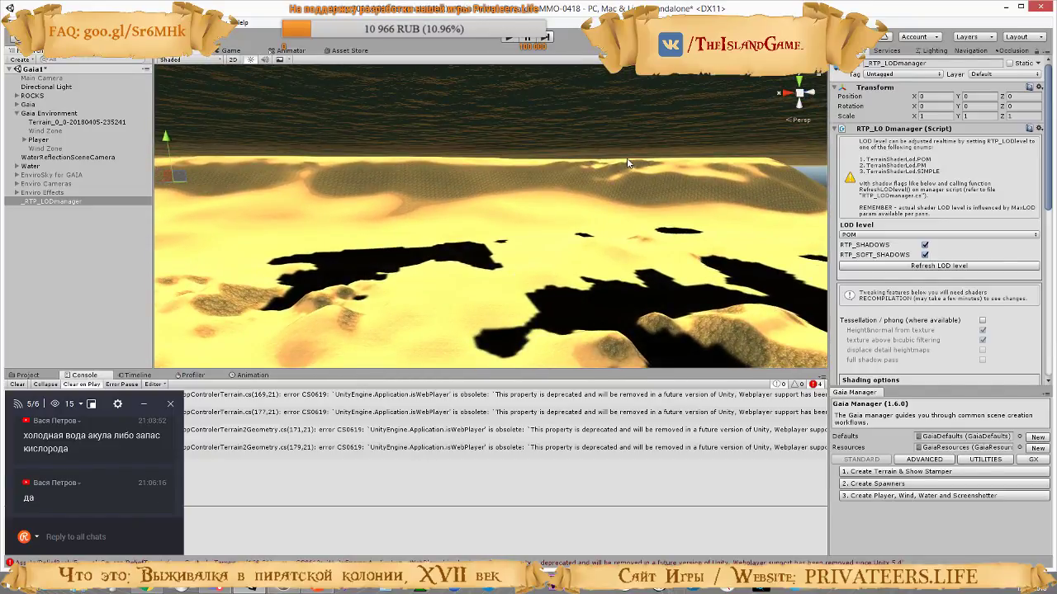
pyautogui.click(157, 588)
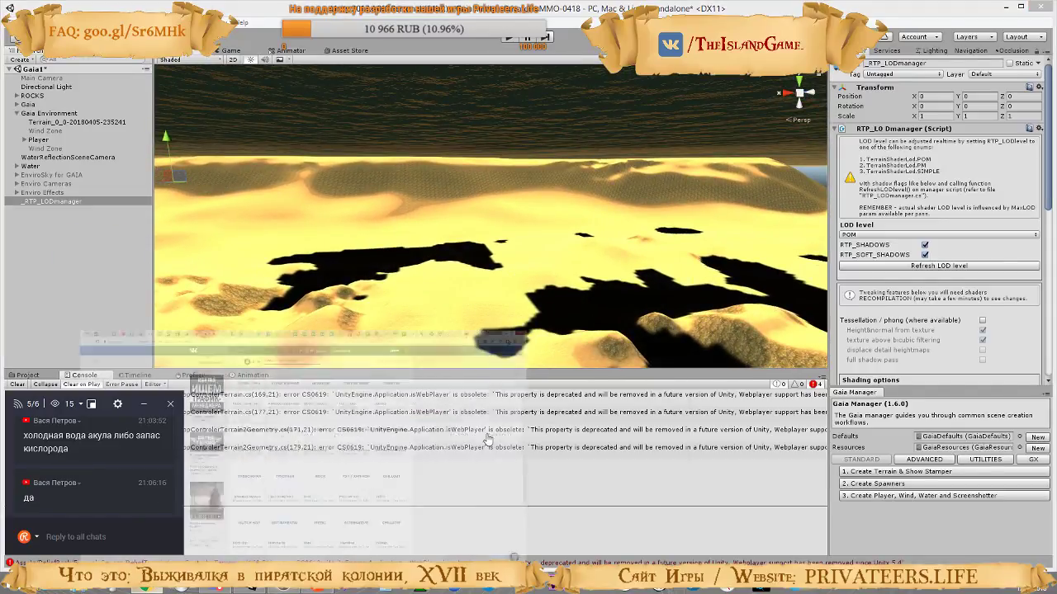
# Switch to the browser and watch the Gaia with RTP tutorial in full screen, studying its RTP_LODmanager tessellation settings
pyautogui.click(914, 10)
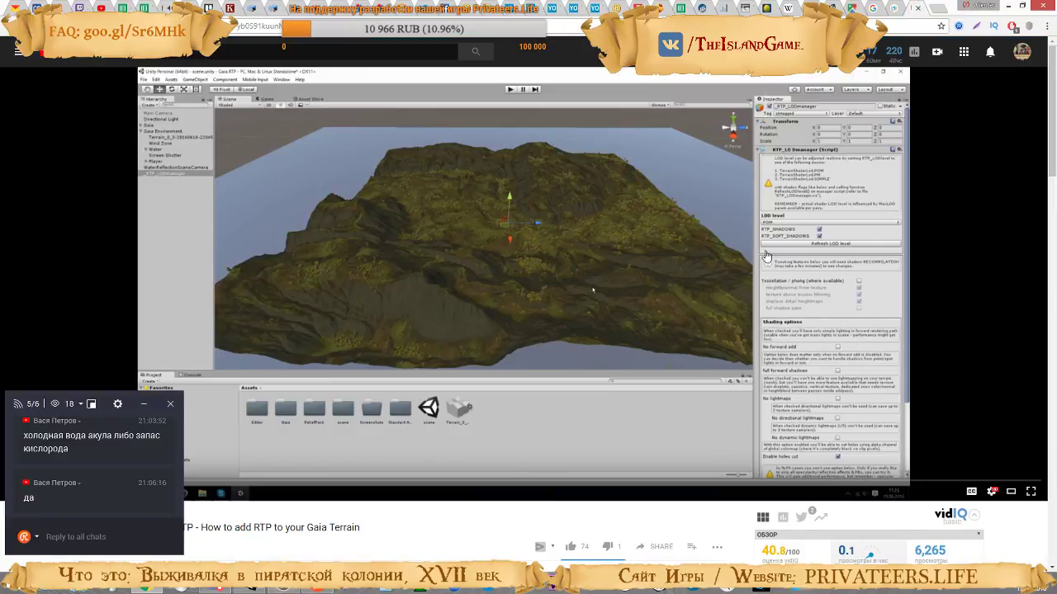
pyautogui.click(1030, 491)
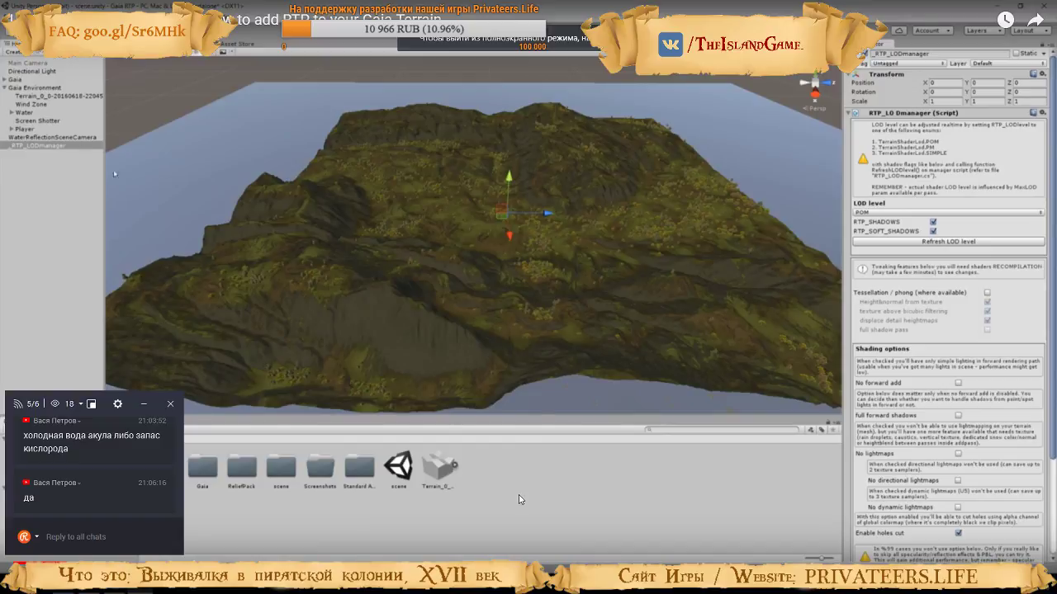
pyautogui.click(434, 305)
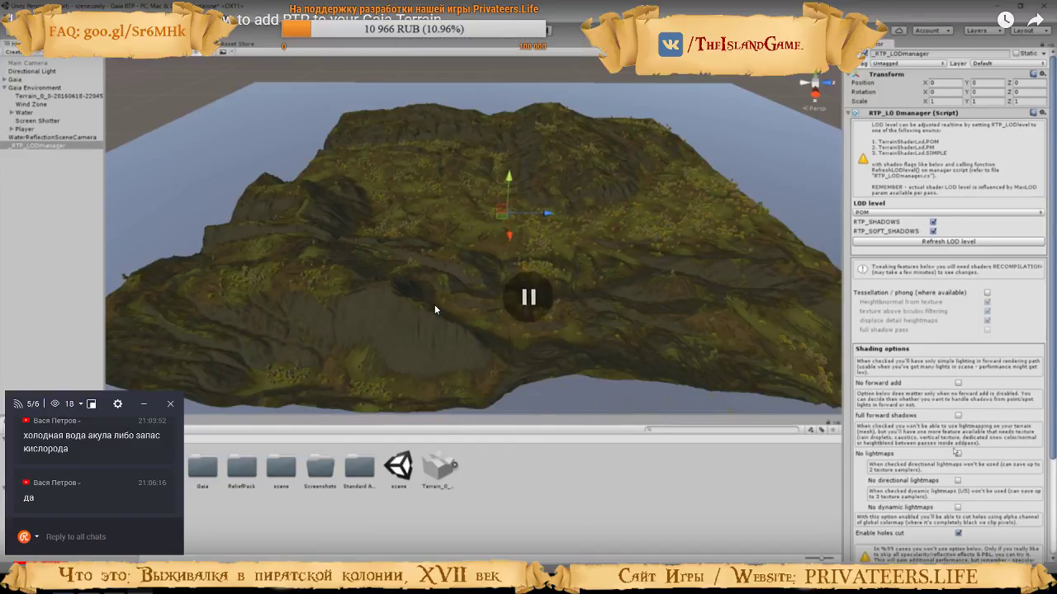
pyautogui.hotkey('alt', 'Tab')
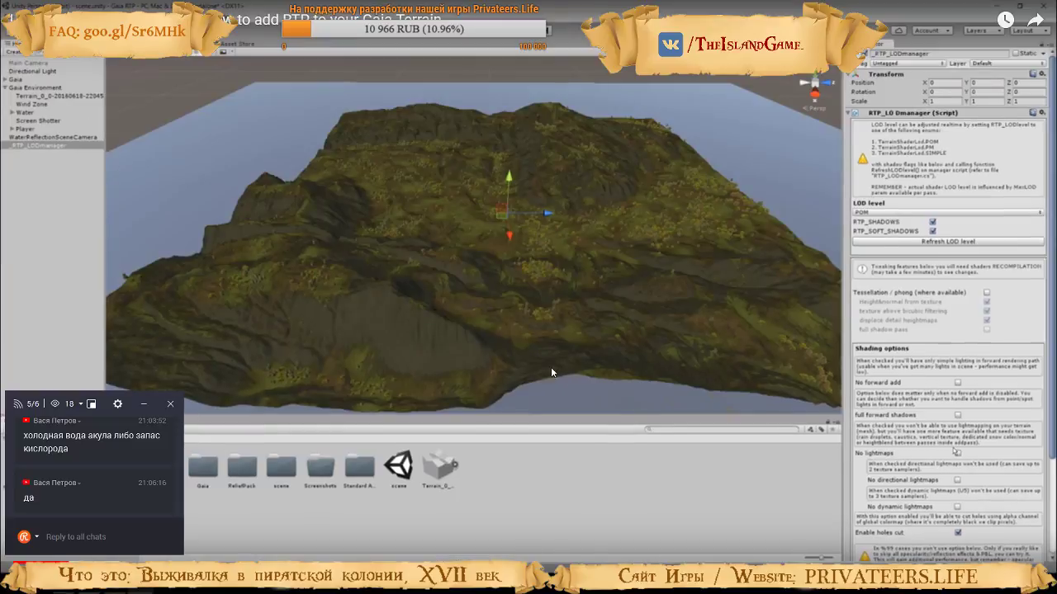
pyautogui.hotkey('alt', 'Tab')
pyautogui.click(567, 282)
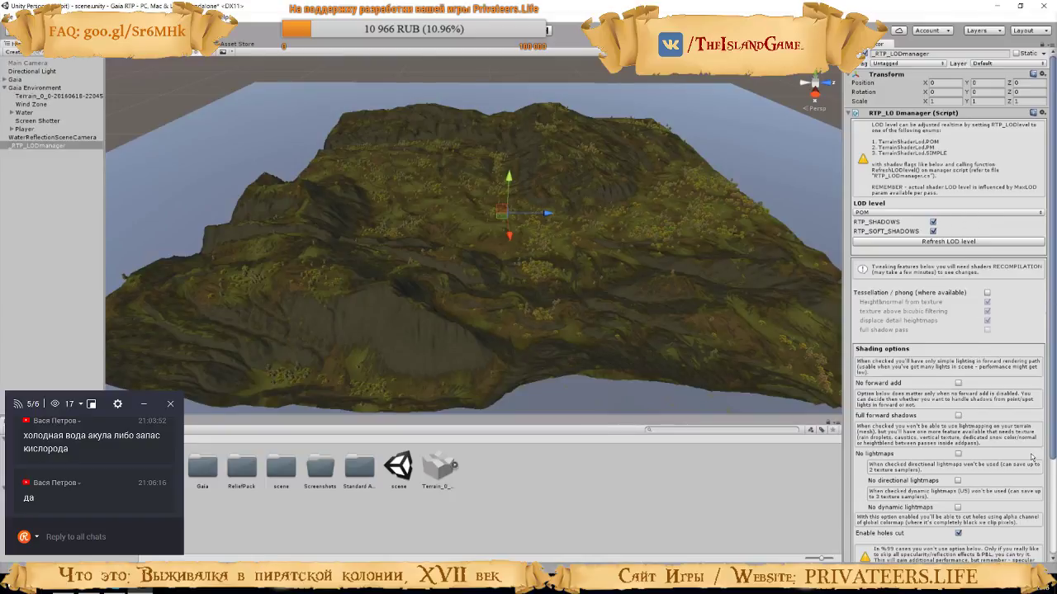
pyautogui.scroll(-3, 1031, 457)
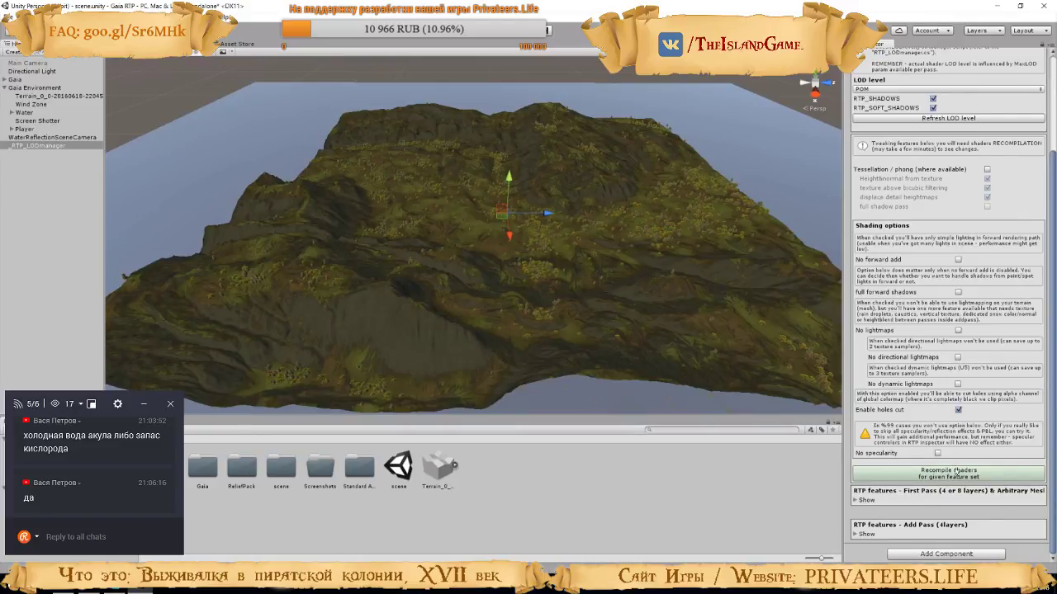
pyautogui.scroll(3, 1047, 404)
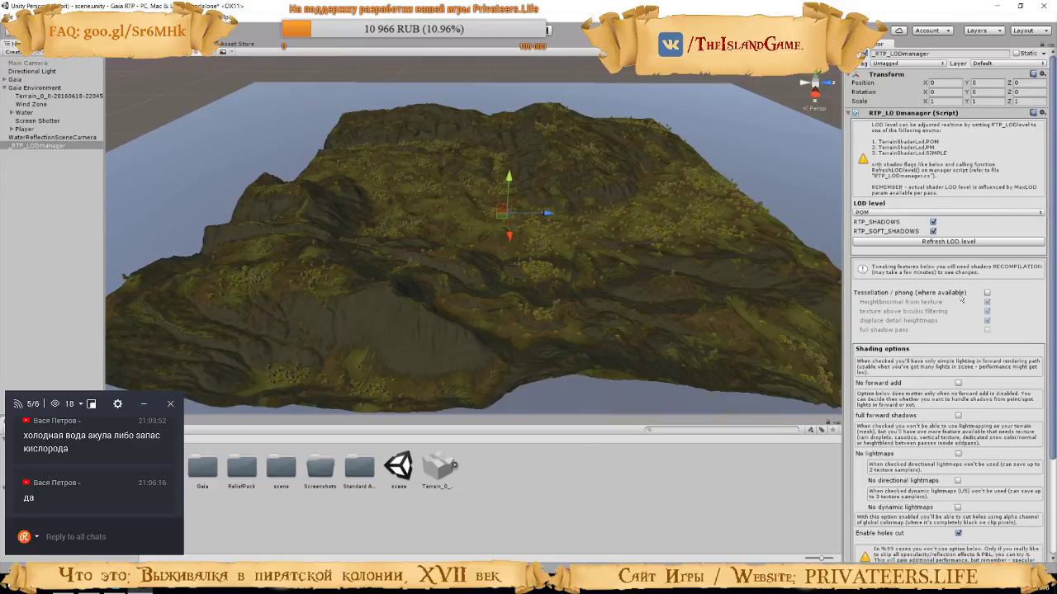
pyautogui.click(987, 294)
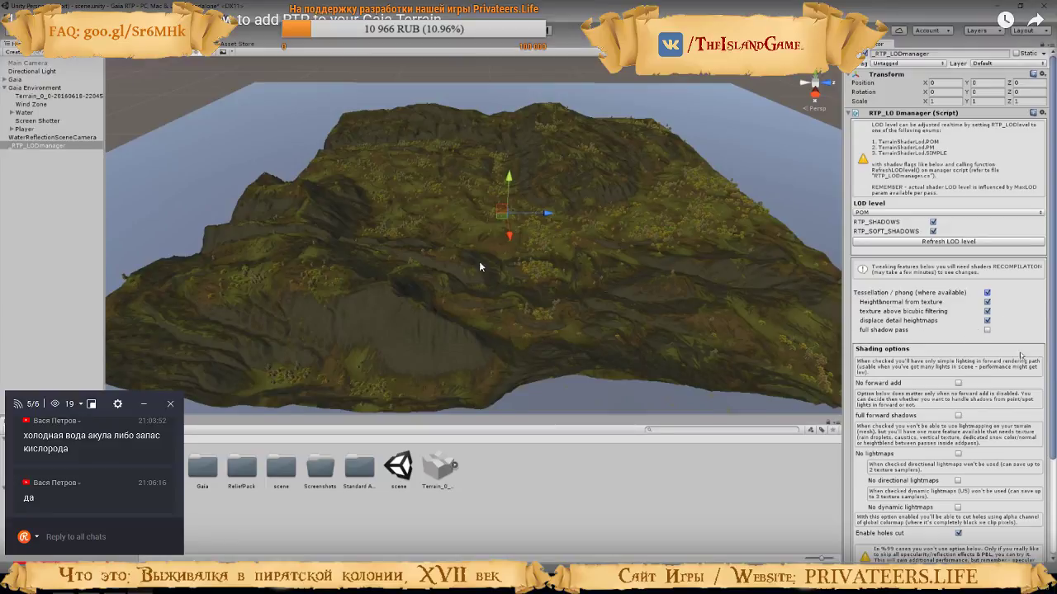
# Switch to Unity and enable Tessellation / phong on the _RTP_LODmanager, with displace detail heightmaps on
pyautogui.hotkey('alt', 'Tab')
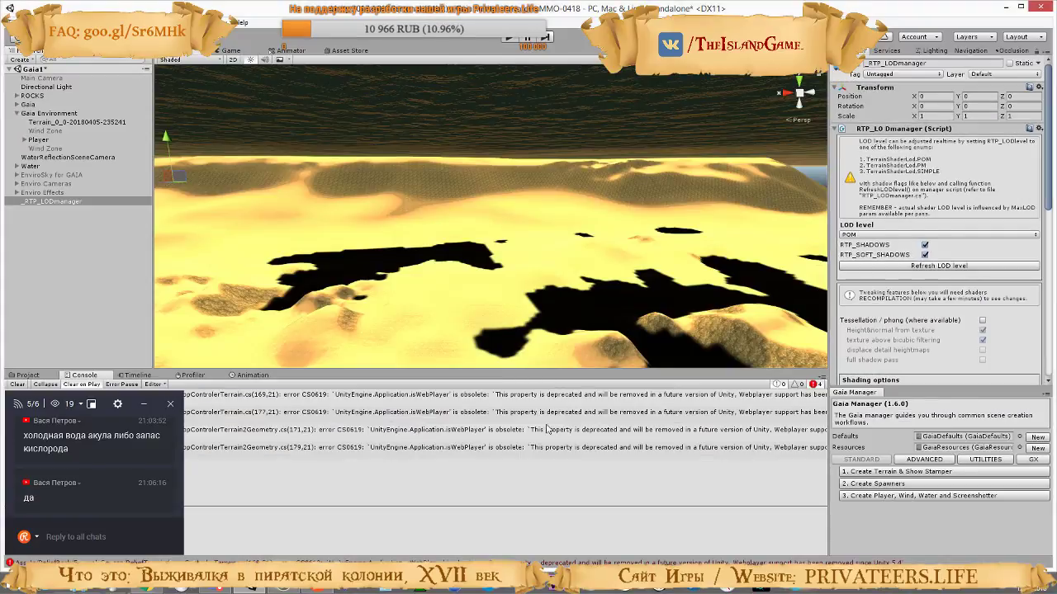
pyautogui.scroll(-5, 889, 311)
pyautogui.scroll(5, 883, 281)
pyautogui.click(982, 321)
pyautogui.click(981, 351)
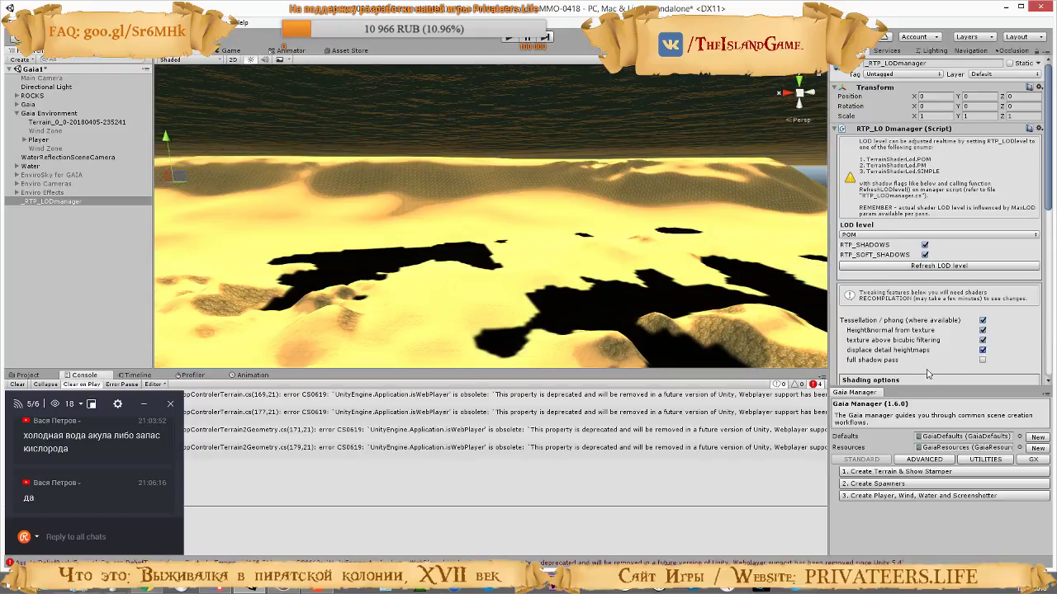
# Consult the tutorial video, and turn off Enable holes cut in the shading options of the _RTP_LODmanager in Unity
pyautogui.hotkey('alt', 'Tab')
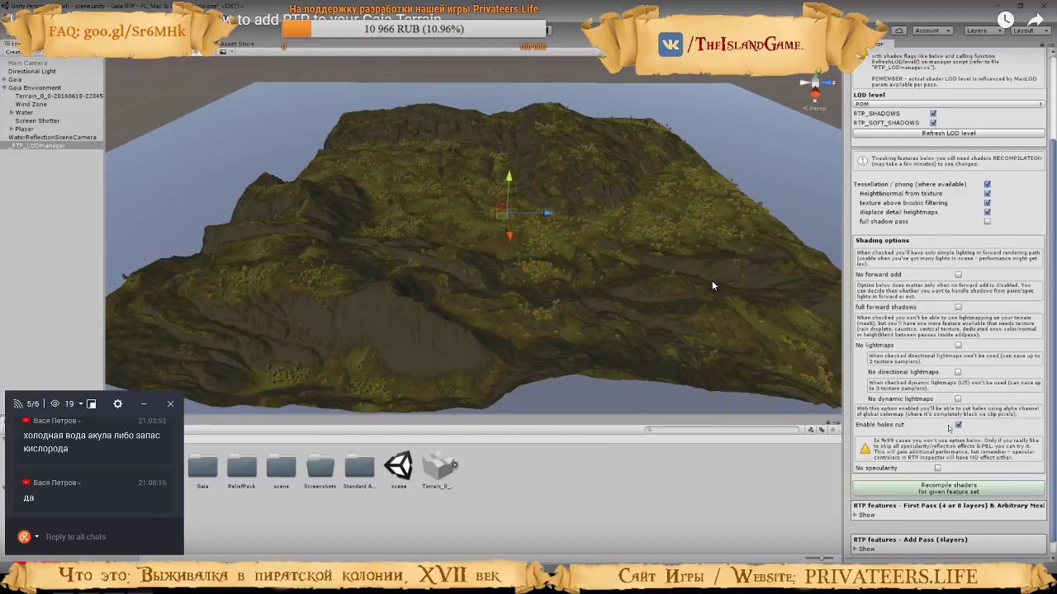
pyautogui.click(648, 257)
pyautogui.hotkey('alt', 'Tab')
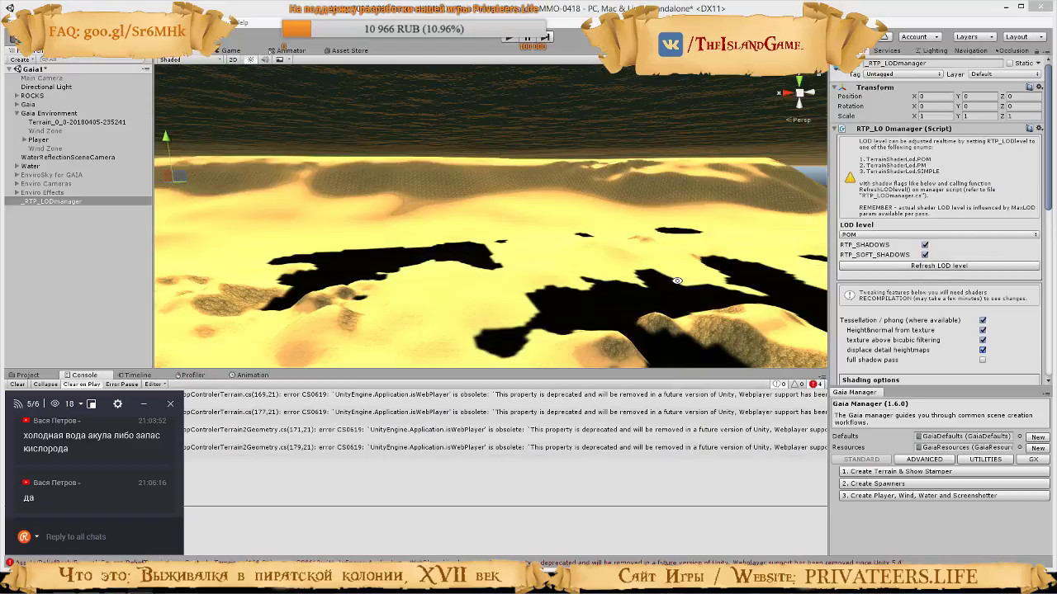
pyautogui.scroll(-8, 941, 326)
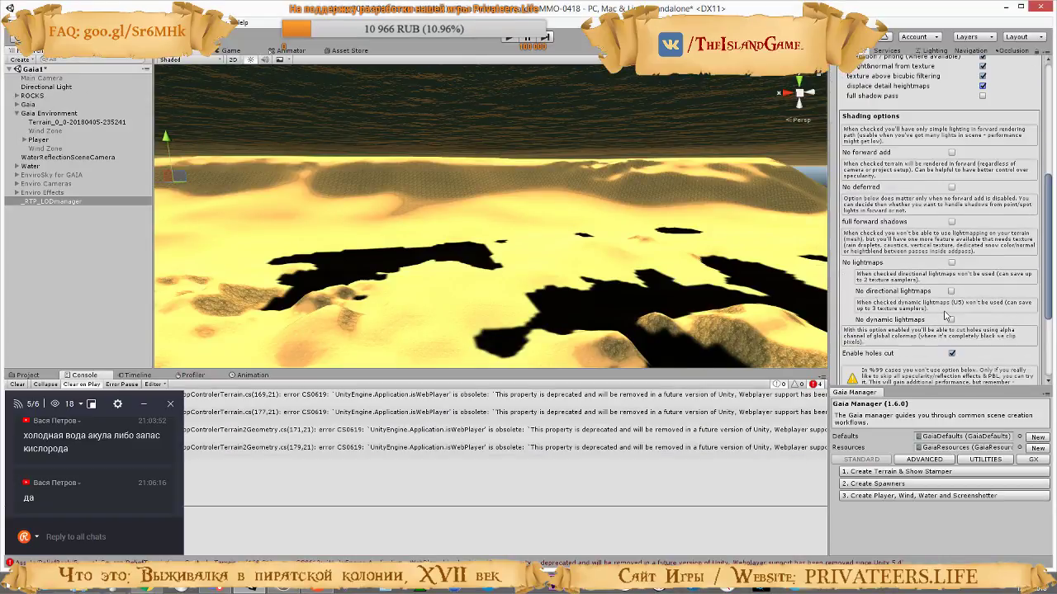
pyautogui.click(951, 353)
pyautogui.scroll(-3, 970, 246)
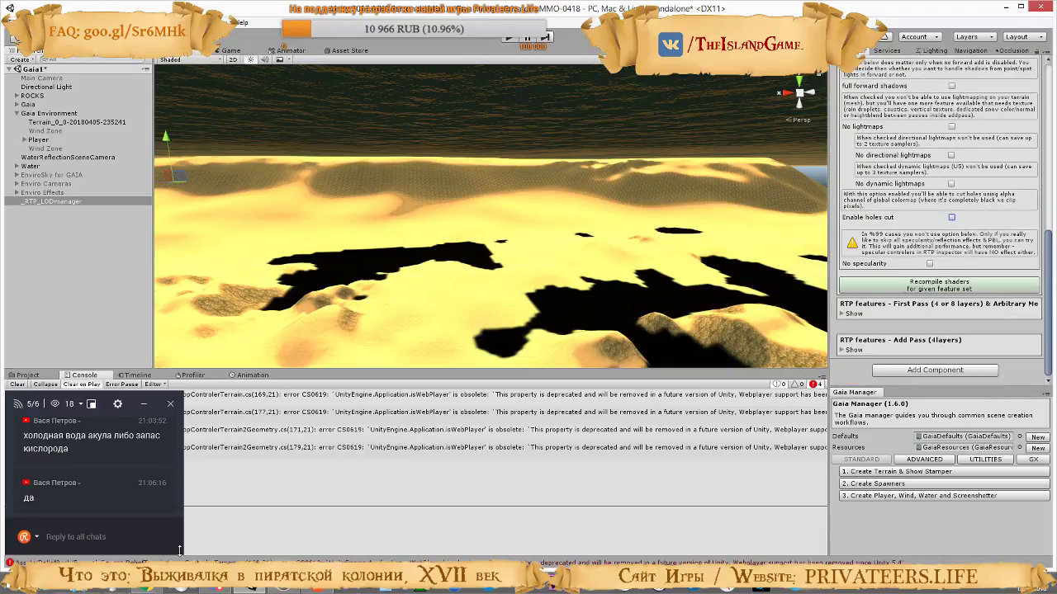
# Following the tutorial video, expand the First Pass RTP features in Unity and set their MaxLOD to POM_Soft Shadows
pyautogui.click(146, 590)
pyautogui.click(298, 212)
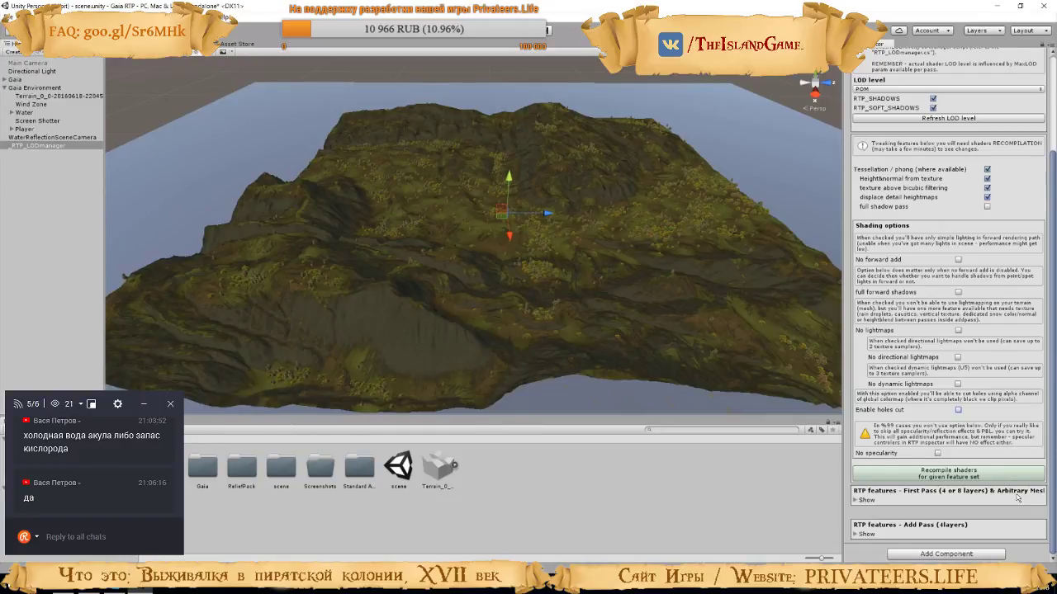
pyautogui.click(864, 500)
pyautogui.scroll(-10, 949, 346)
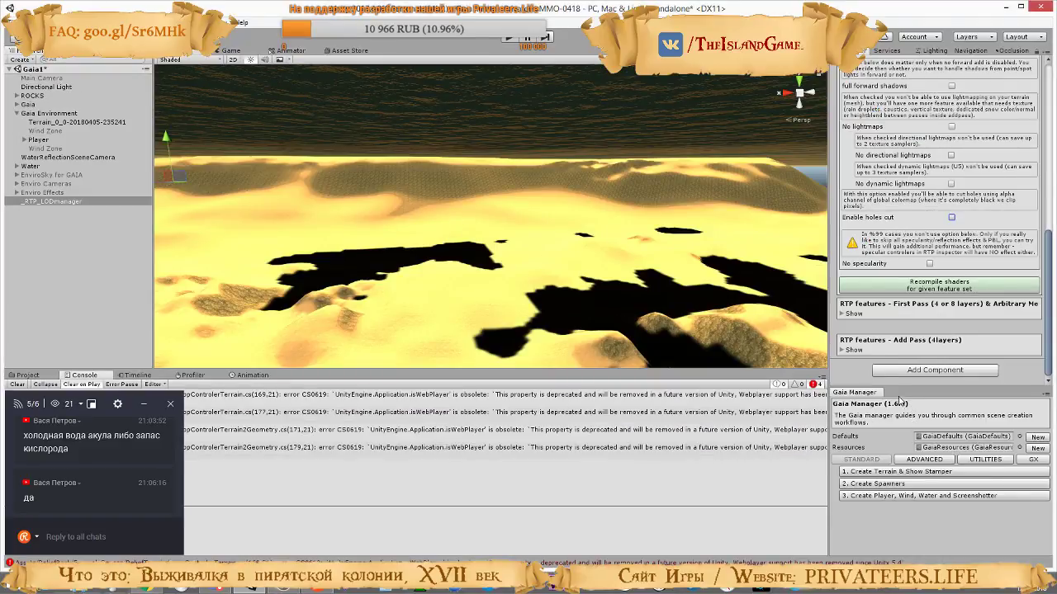
pyautogui.click(843, 314)
pyautogui.scroll(-7, 949, 282)
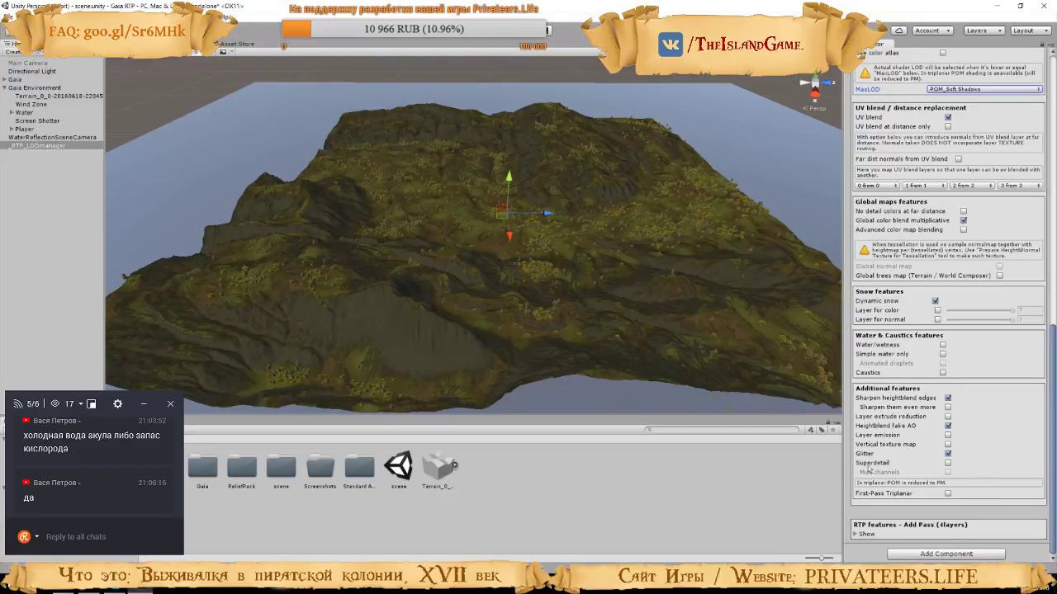
# Following the tutorial video, enable Superdetail in the First Pass additional features in Unity
pyautogui.click(947, 463)
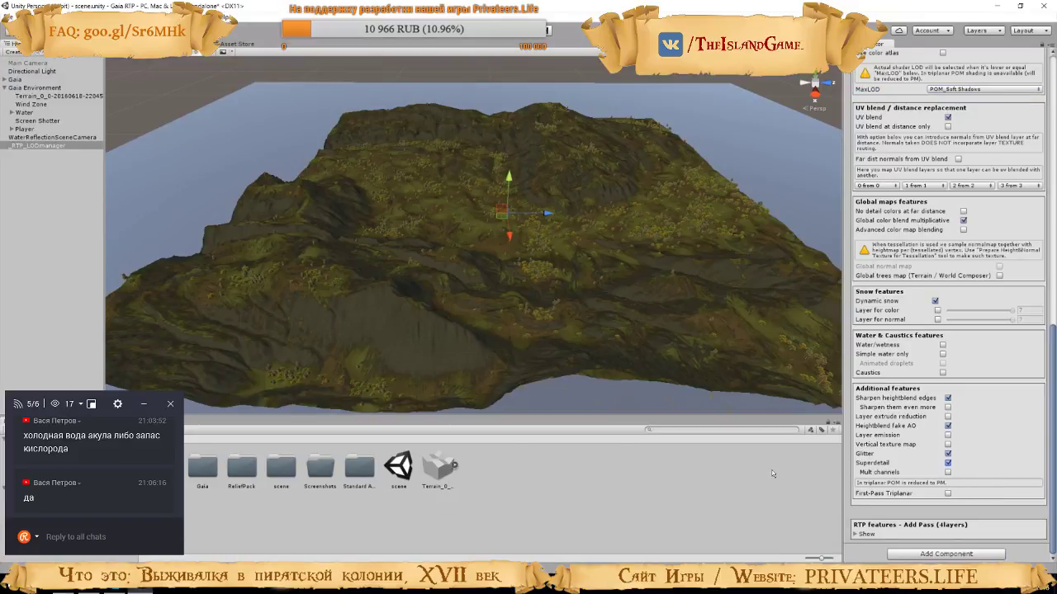
pyautogui.hotkey('alt', 'Tab')
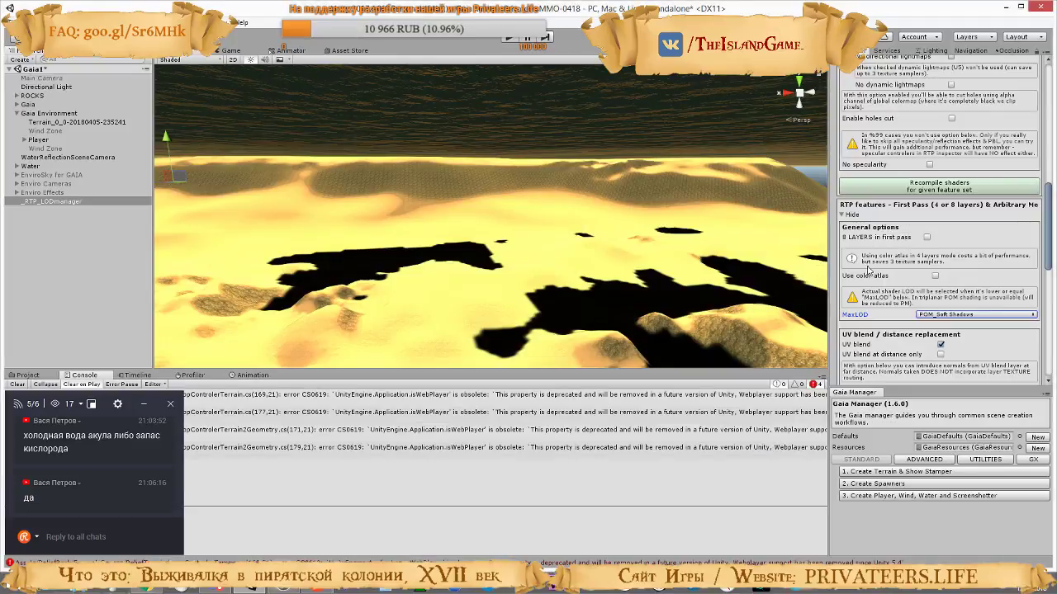
pyautogui.scroll(-6, 904, 299)
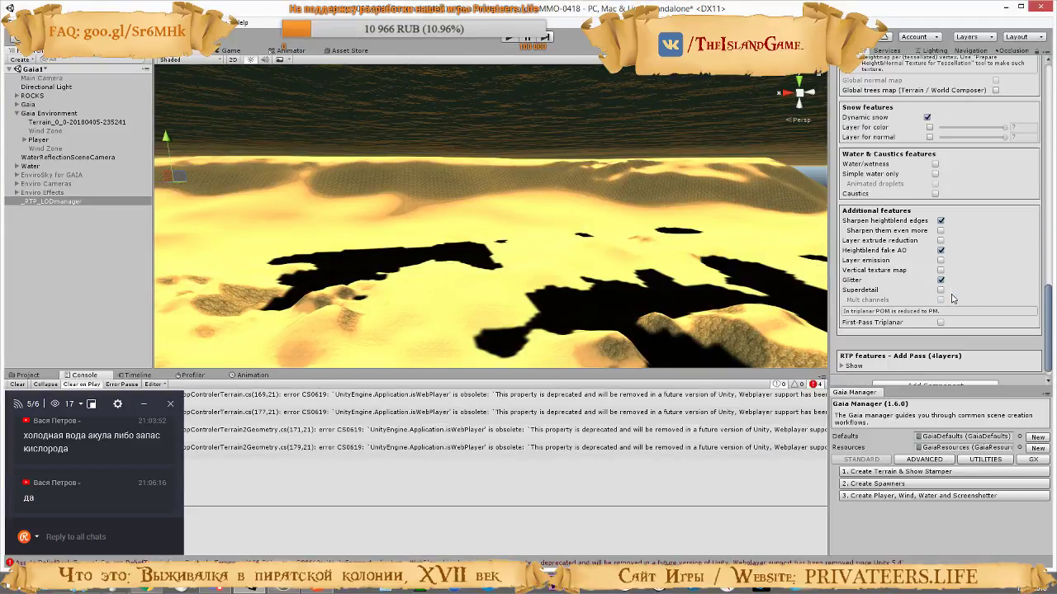
pyautogui.click(939, 290)
# Check the tutorial video, then expand the Add Pass (4layers) RTP features in Unity and set their MaxLOD to POM_Soft Shadows
pyautogui.hotkey('alt', 'Tab')
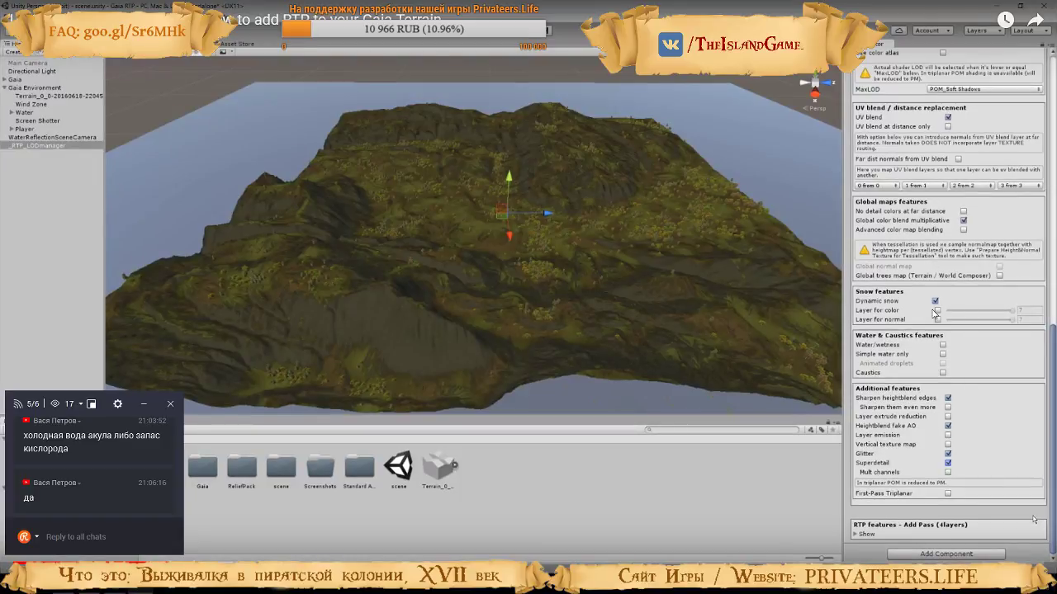
pyautogui.hotkey('alt', 'Tab')
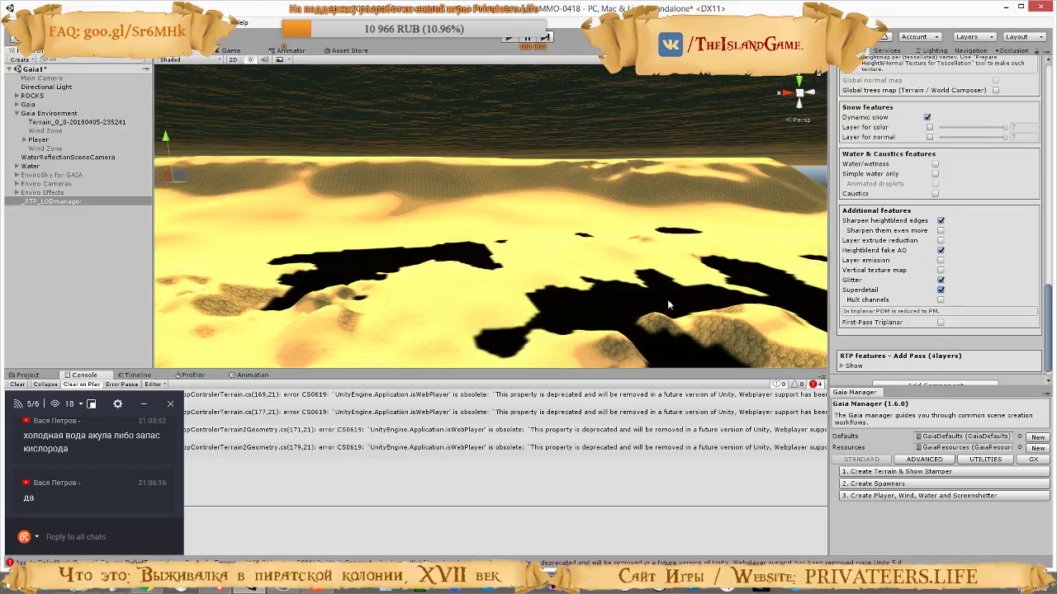
pyautogui.hotkey('alt', 'Tab')
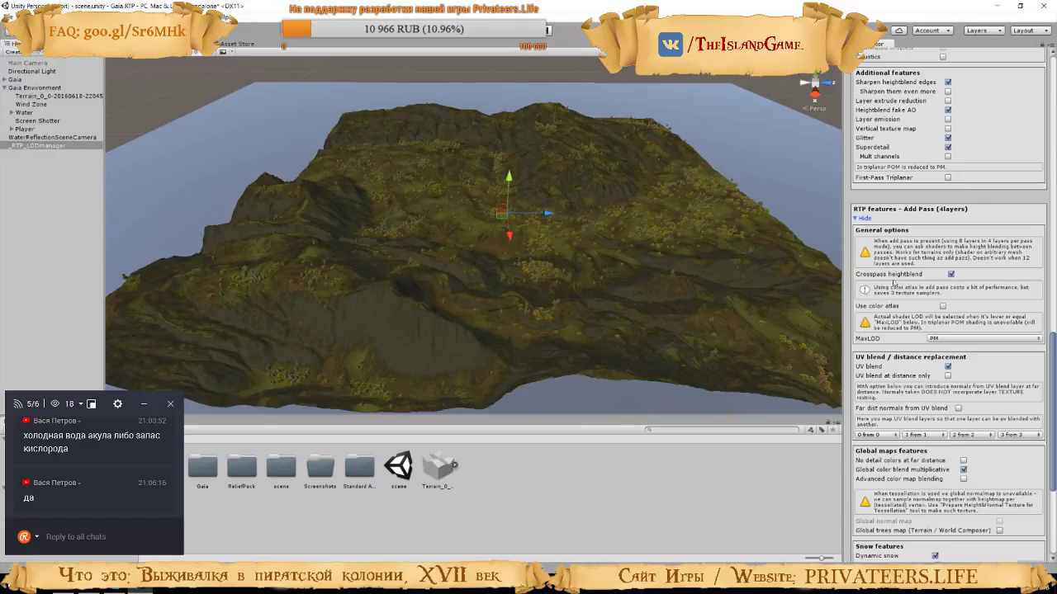
pyautogui.click(982, 340)
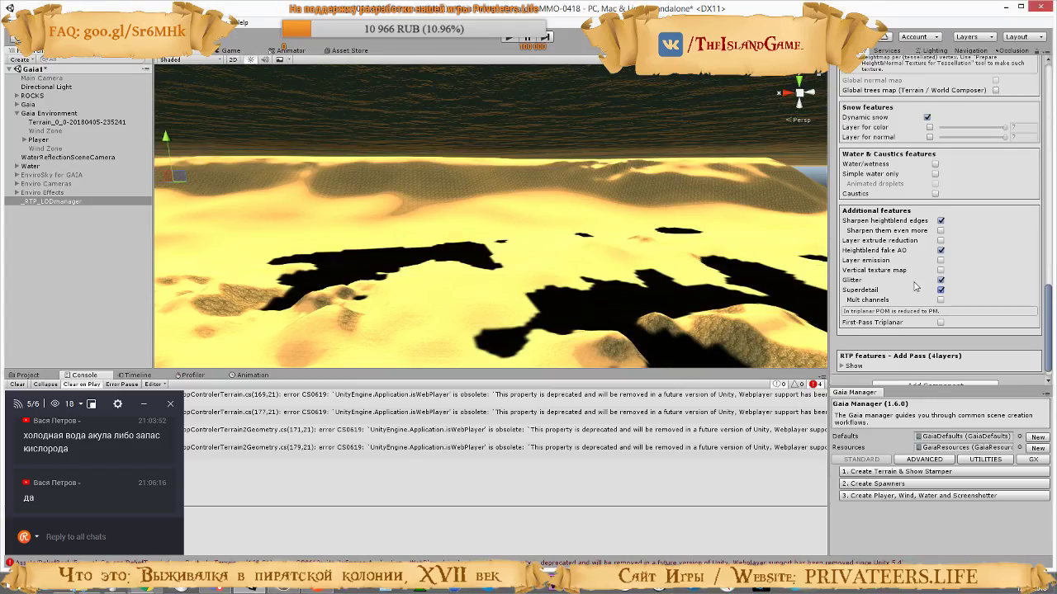
pyautogui.click(842, 350)
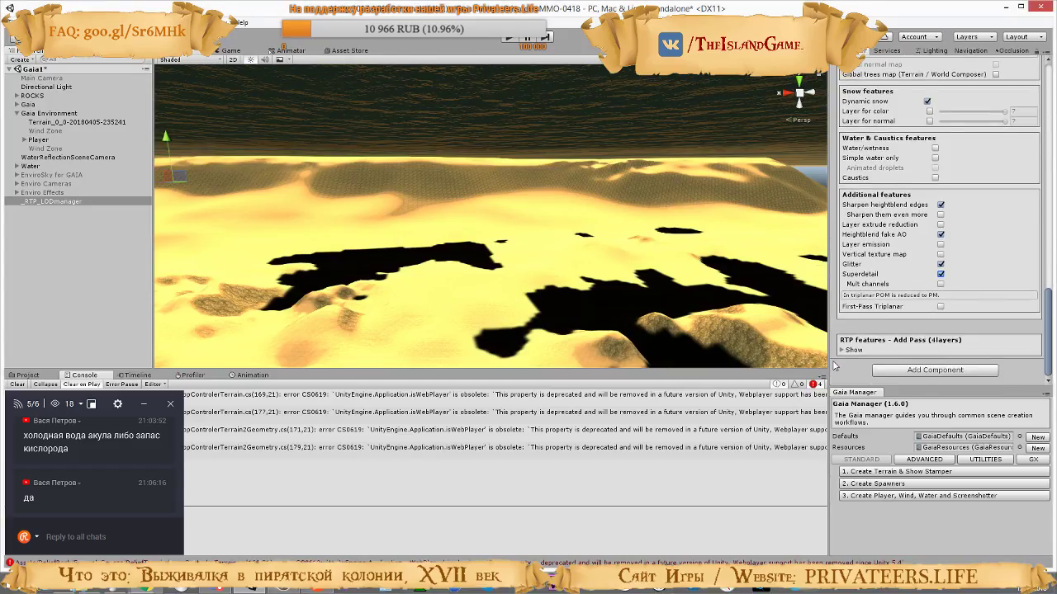
pyautogui.click(842, 350)
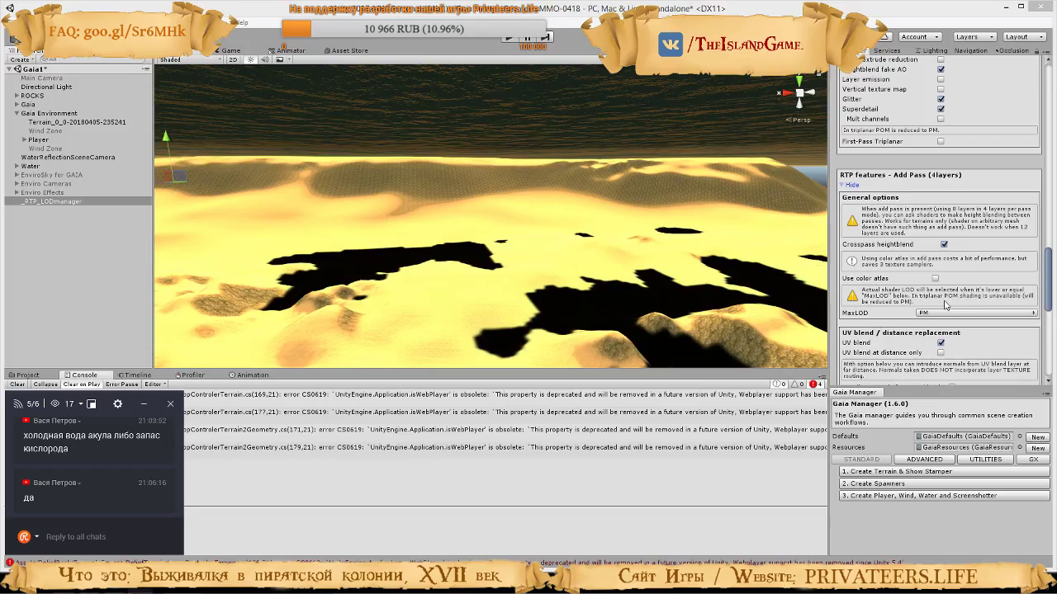
pyautogui.click(948, 313)
pyautogui.click(933, 343)
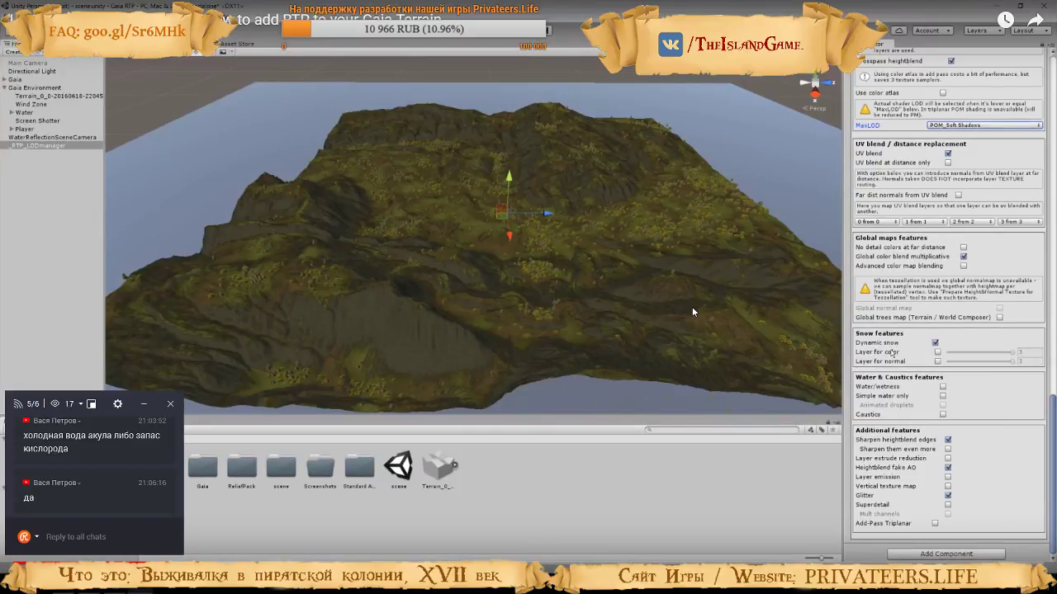
# Return to the tutorial video and watch the part on recompiling shaders for the given feature set
pyautogui.click(692, 308)
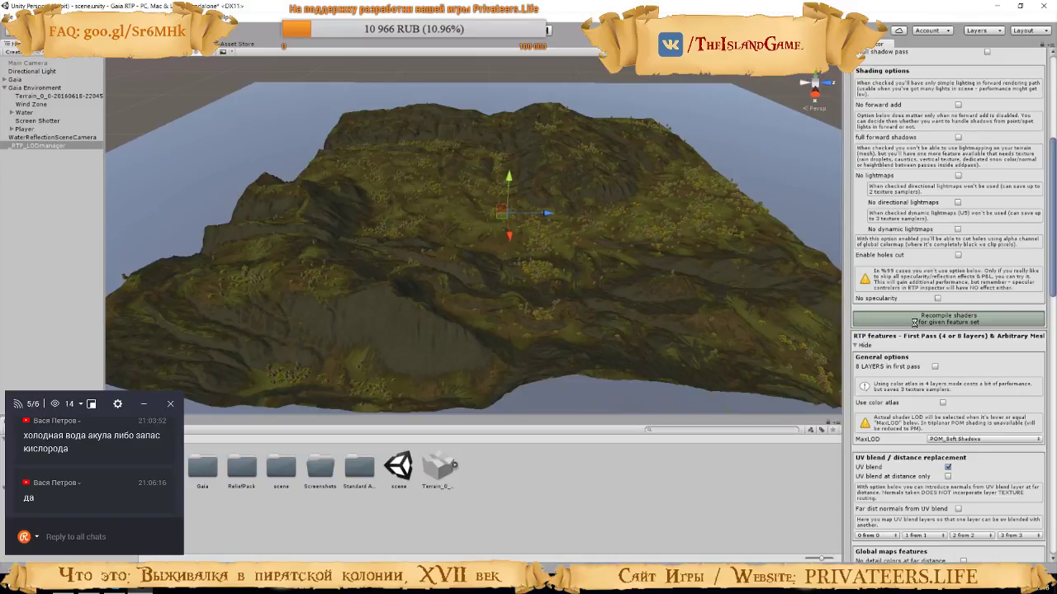
pyautogui.click(914, 321)
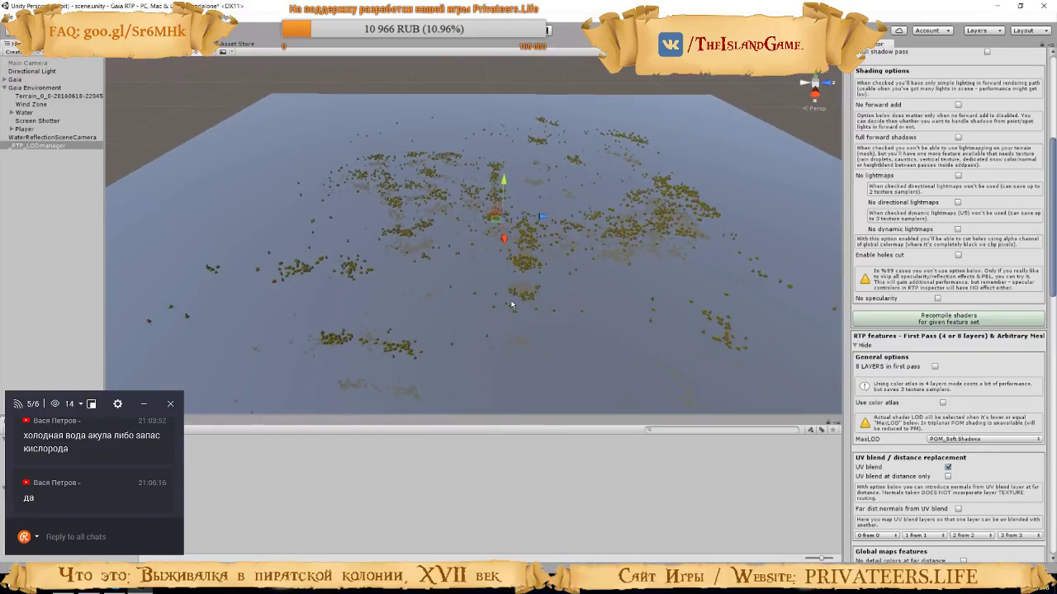
pyautogui.click(512, 304)
pyautogui.hotkey('alt', 'Tab')
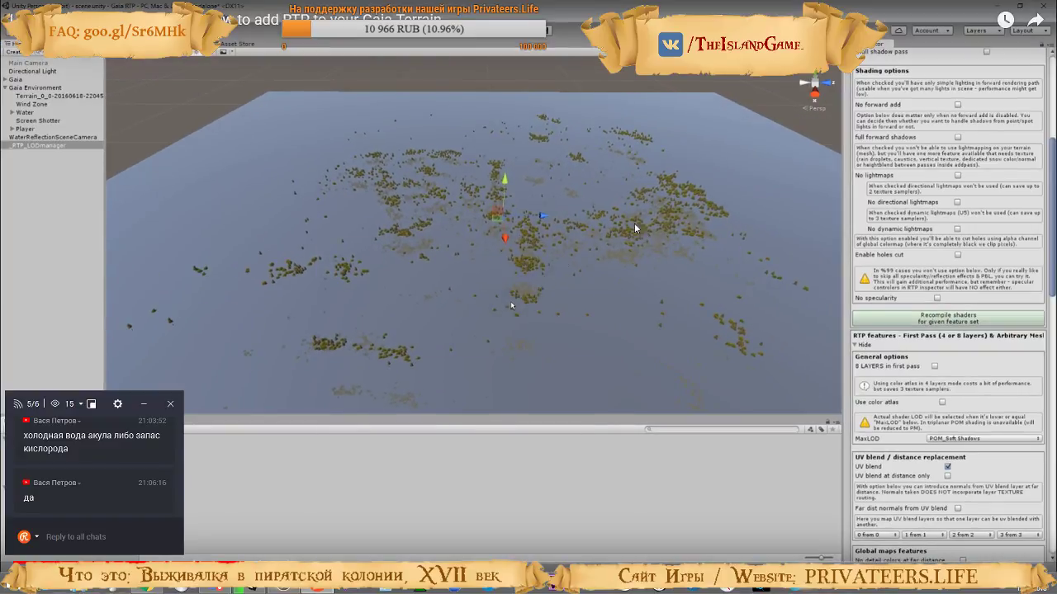
pyautogui.click(516, 369)
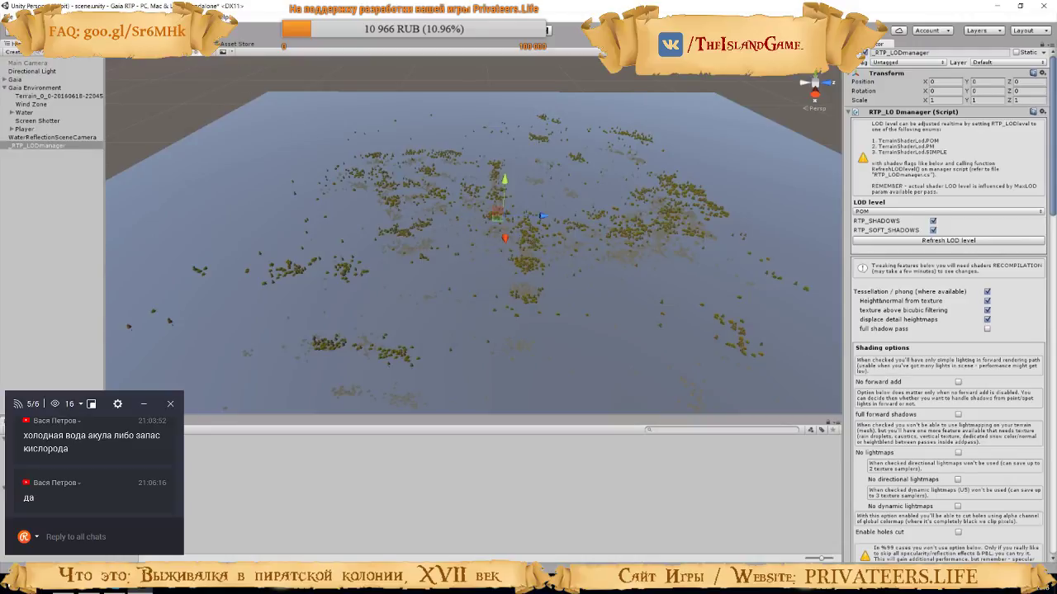
# Watch the tutorial part on opening Prepare HeightNormal Texture for Tessellation and pause it at the Sample Terrain window
pyautogui.click(195, 17)
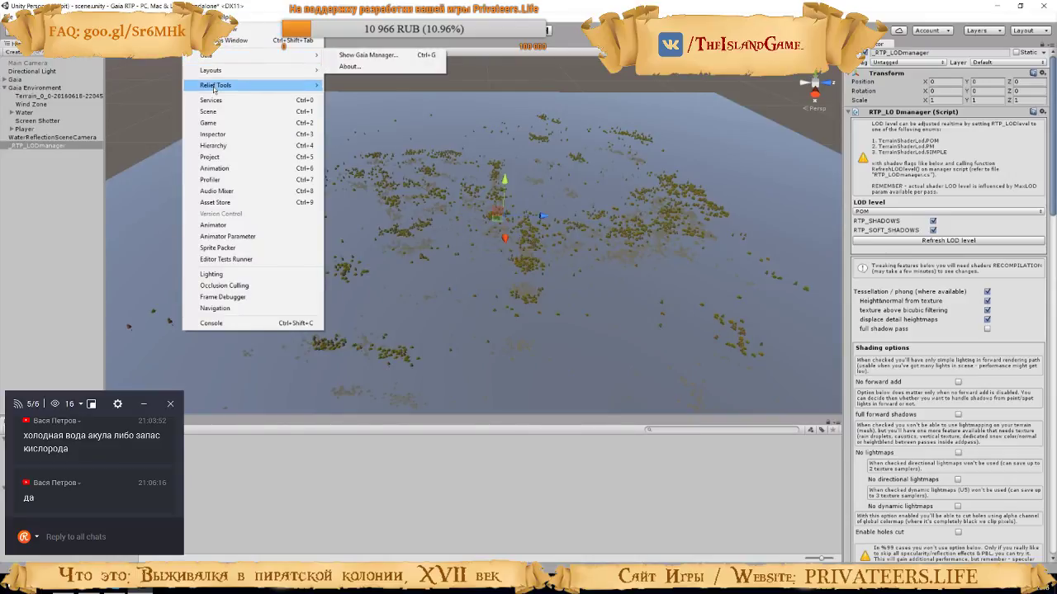
pyautogui.moveTo(214, 88)
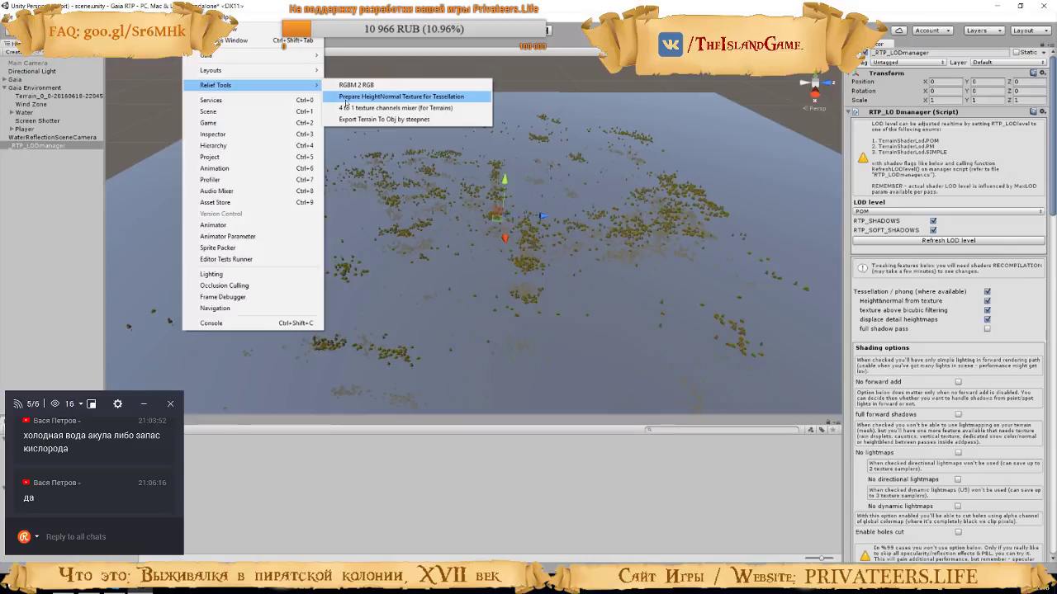
pyautogui.click(450, 321)
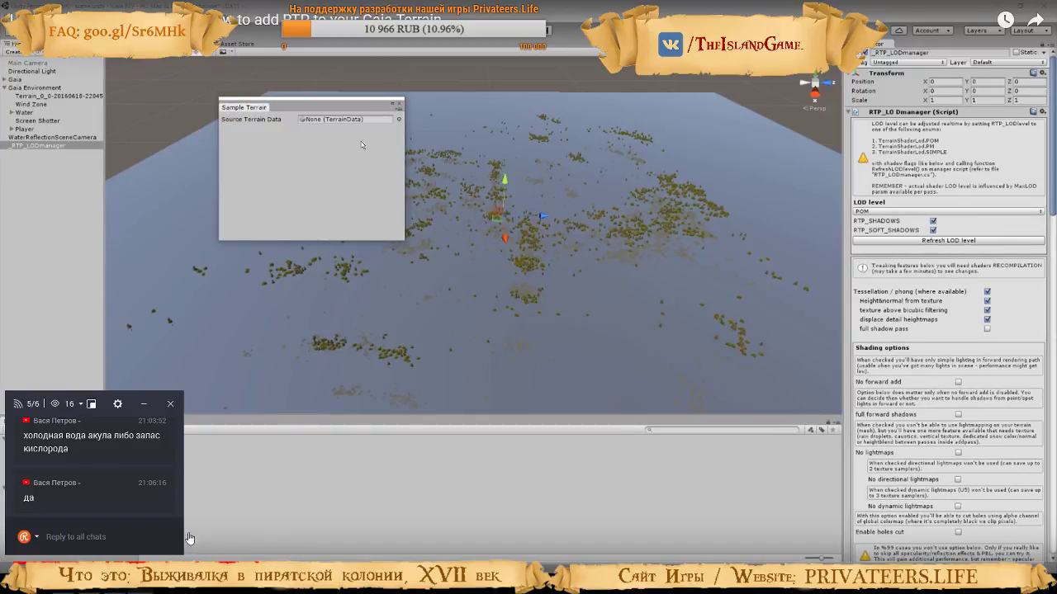
pyautogui.click(359, 351)
pyautogui.click(365, 378)
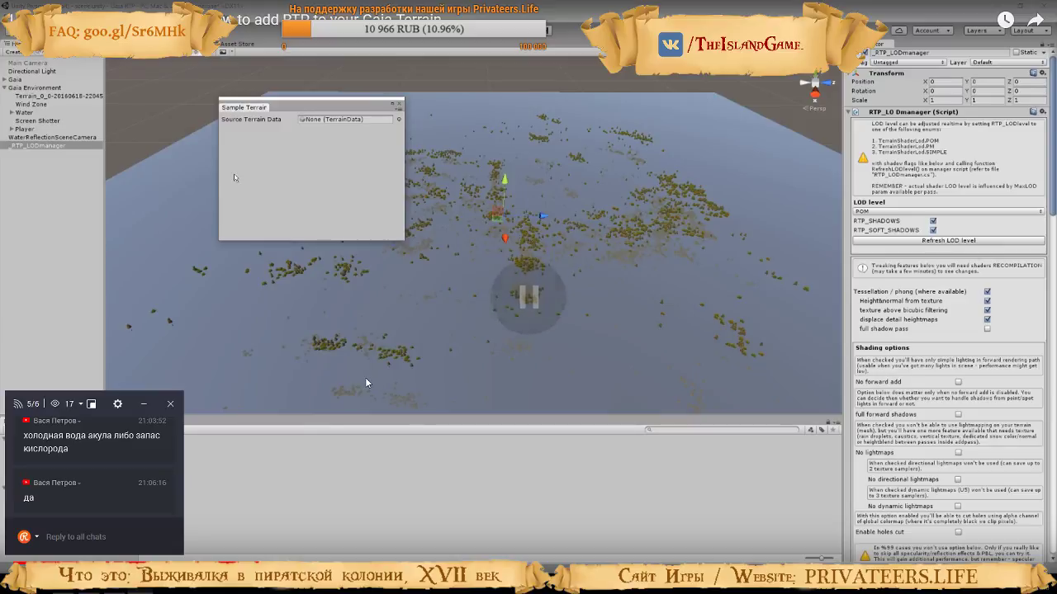
pyautogui.hotkey('alt', 'Tab')
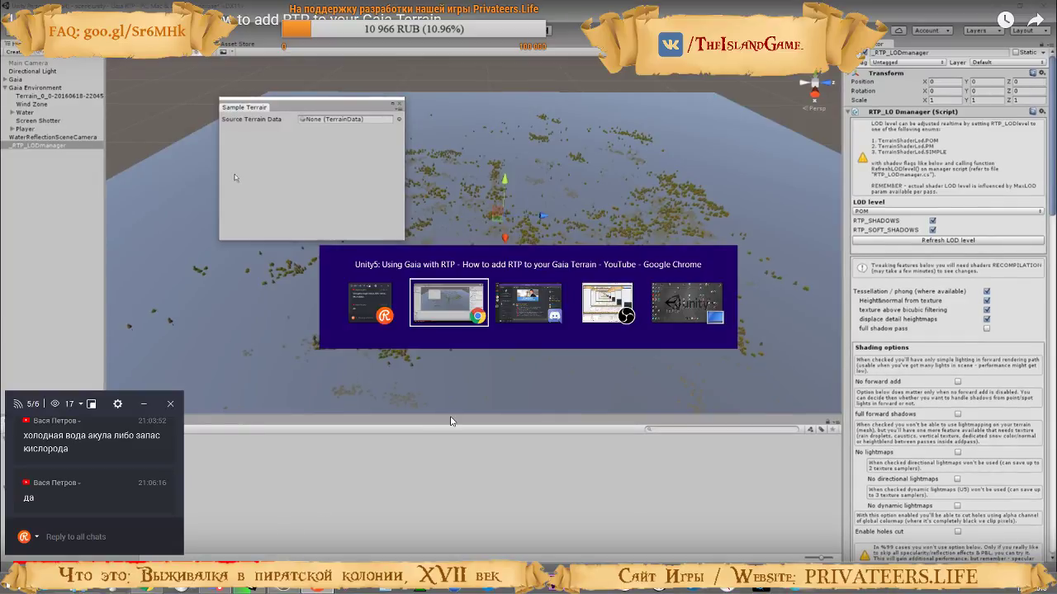
pyautogui.hotkey('alt', 'Tab')
pyautogui.hotkey('alt', 'Tab')
pyautogui.hotkey('alt', 'Tab')
pyautogui.hotkey('alt', 'Tab')
pyautogui.hotkey('alt', 'Tab')
pyautogui.hotkey('alt', 'Tab')
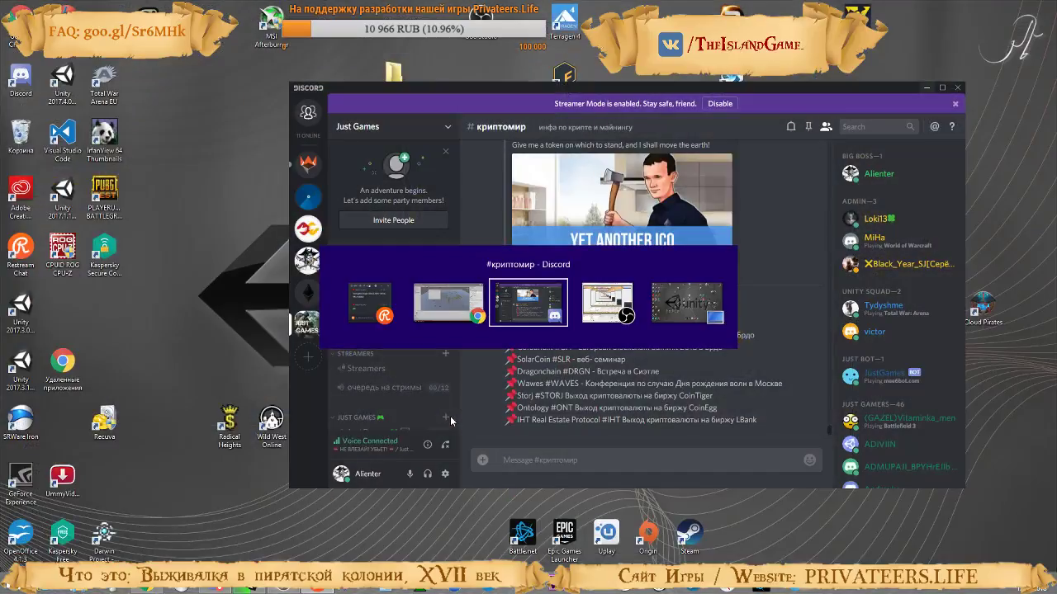
pyautogui.hotkey('alt', 'Tab')
pyautogui.hotkey('alt', 'Tab')
pyautogui.hotkey('alt', 'Tab')
pyautogui.hotkey('alt', 'Tab')
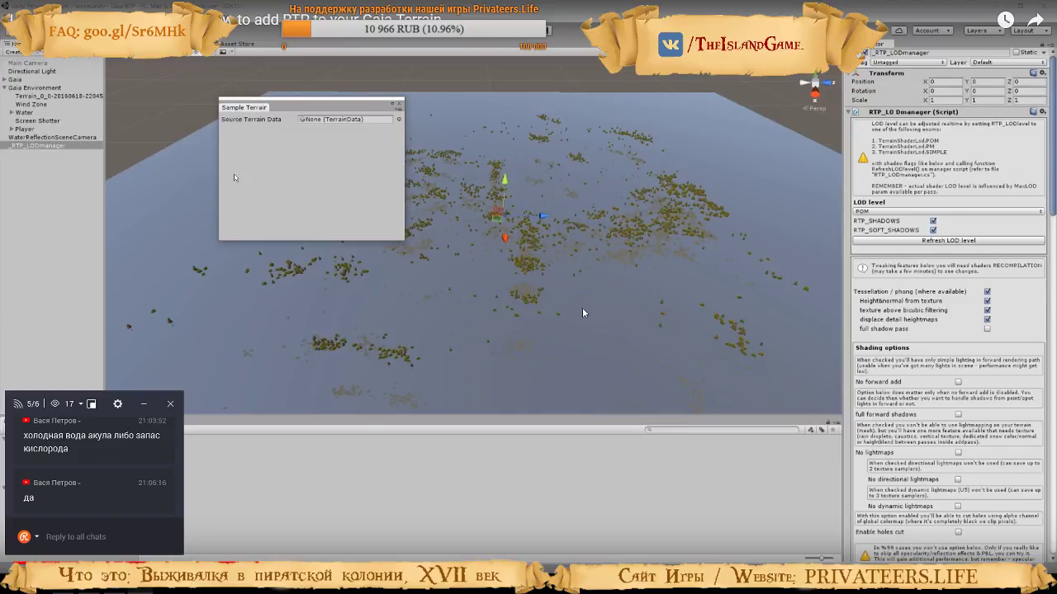
pyautogui.hotkey('alt', 'Tab')
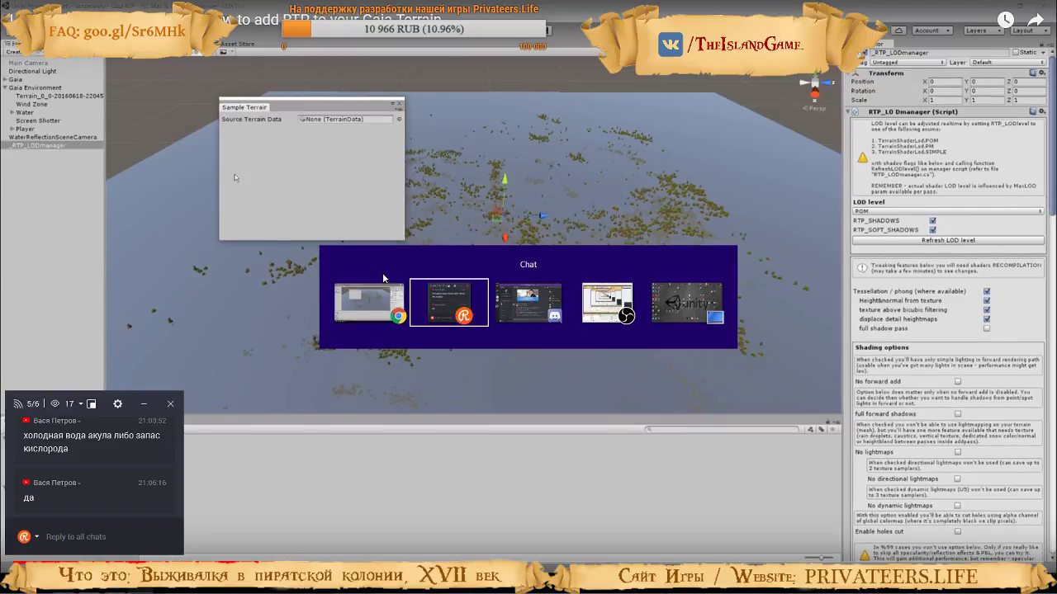
# Switch to Unity and look over the terrain's coastline and water in the scene
pyautogui.moveTo(256, 589)
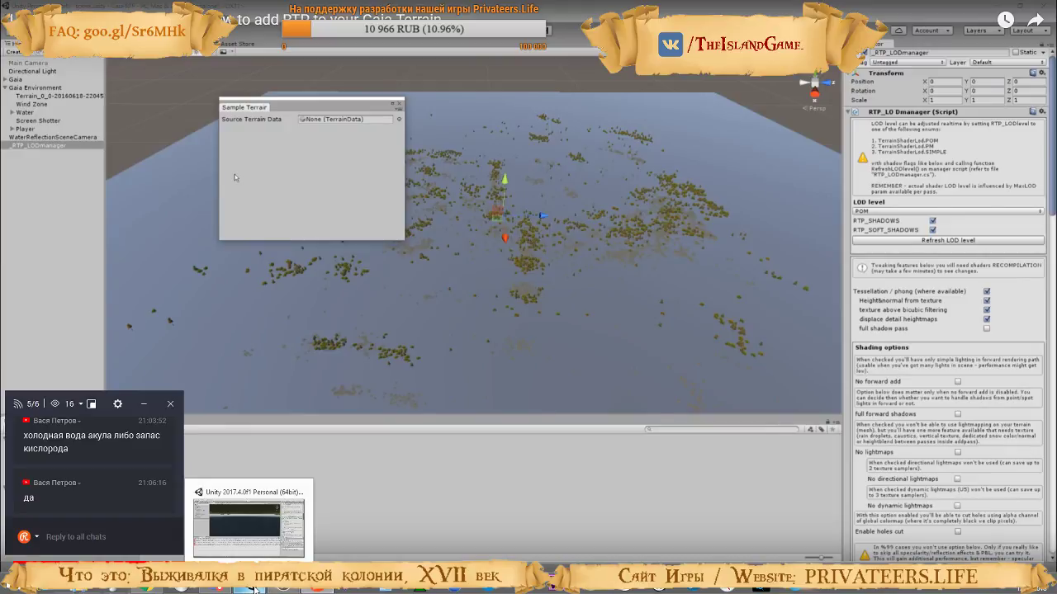
pyautogui.click(252, 588)
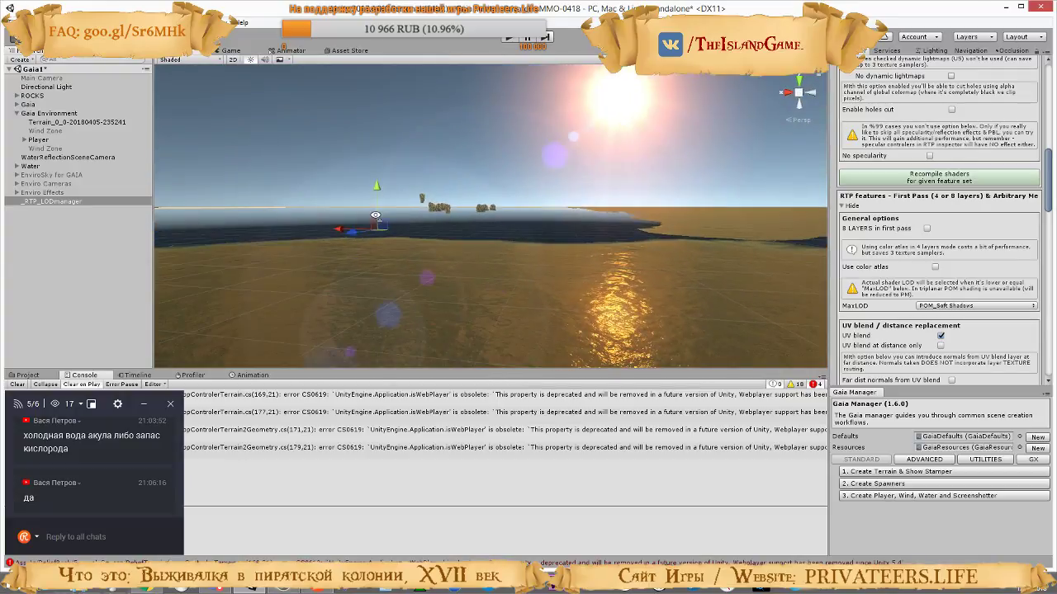
pyautogui.moveTo(376, 214); pyautogui.dragTo(326, 395, button='right')
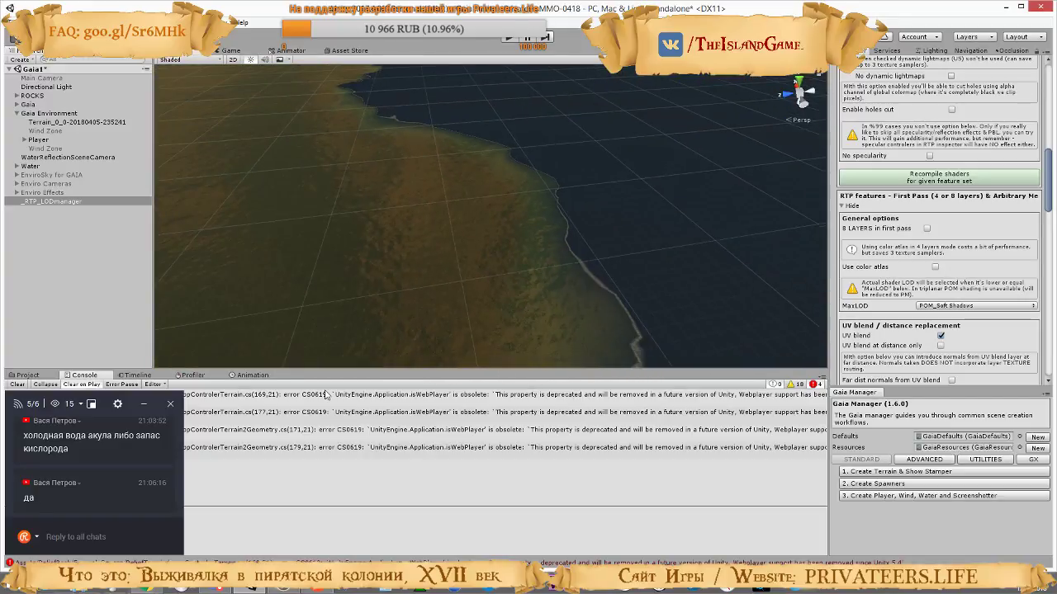
pyautogui.moveTo(463, 347)
pyautogui.mouseDown(button='right')
pyautogui.moveTo(481, 328)
pyautogui.moveTo(524, 325)
pyautogui.moveTo(467, 342)
pyautogui.mouseUp(button='right')
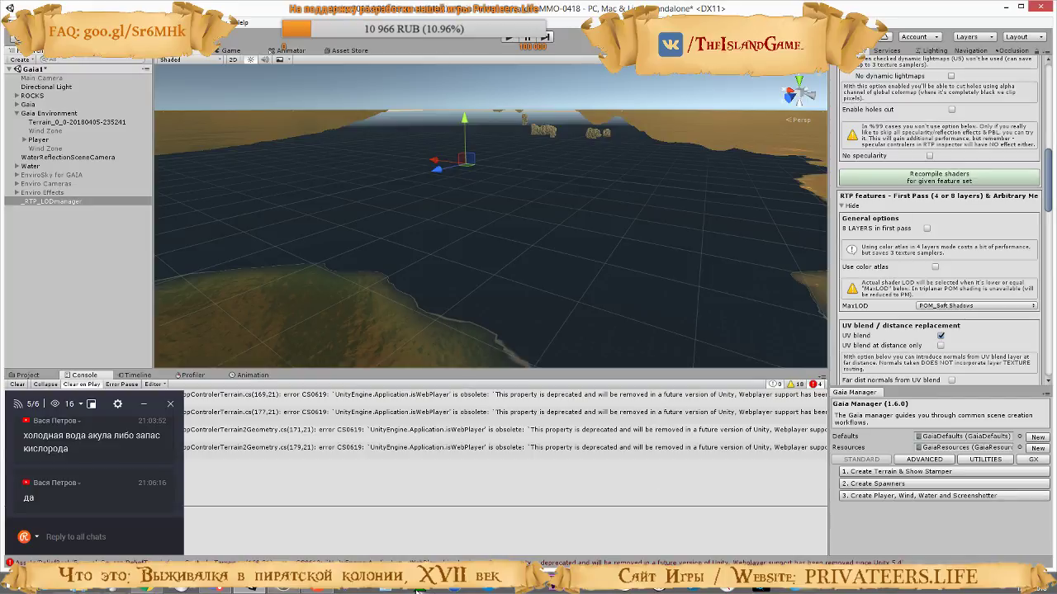
pyautogui.click(151, 590)
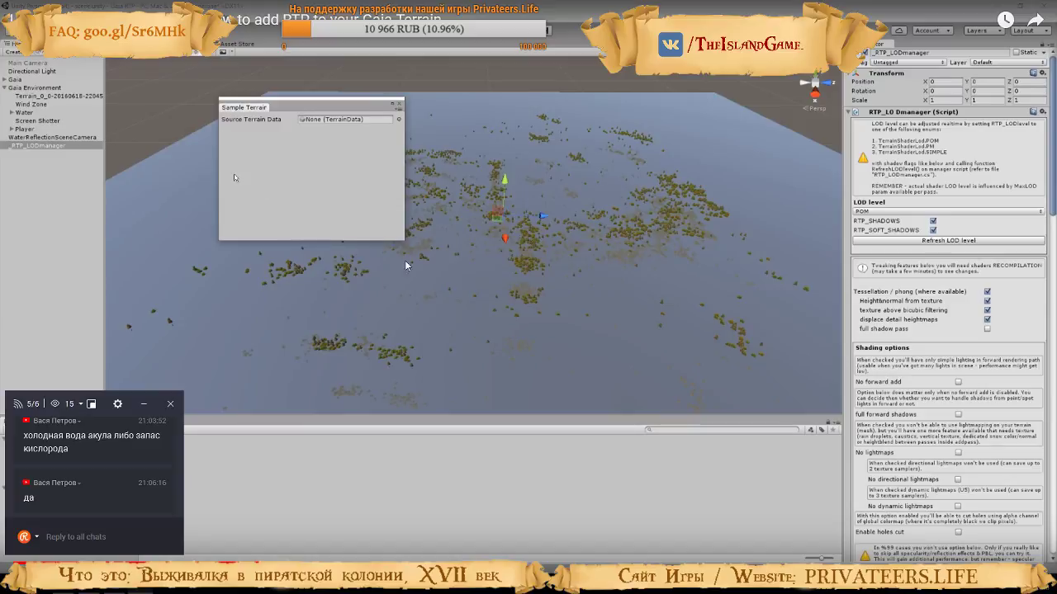
pyautogui.hotkey('alt', 'Tab')
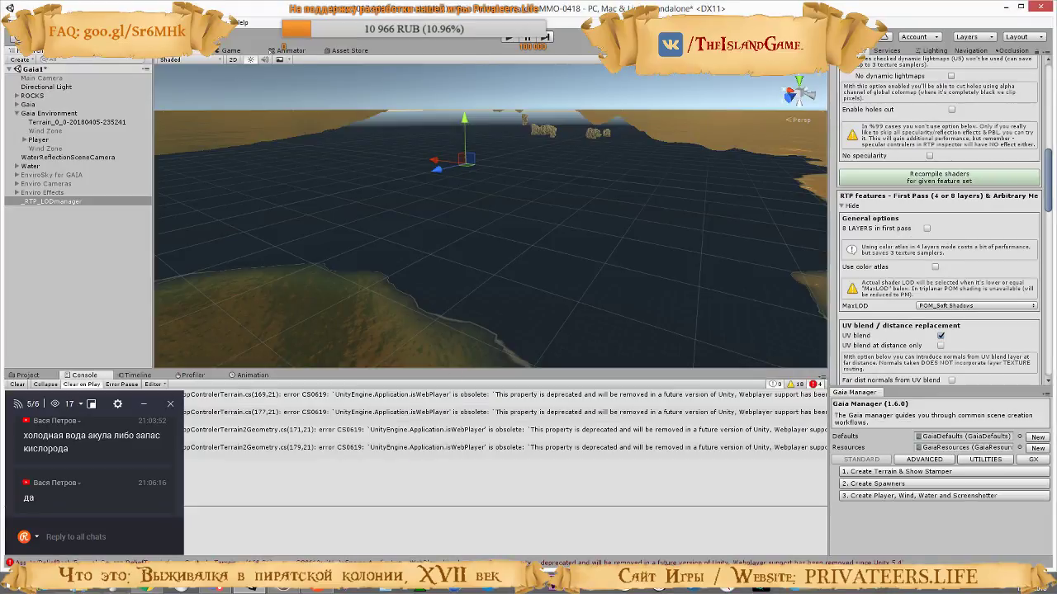
# Check the tutorial's Relief Tools choice, and in Unity open Prepare HeightNormal Texture for Tessellation
pyautogui.click(225, 22)
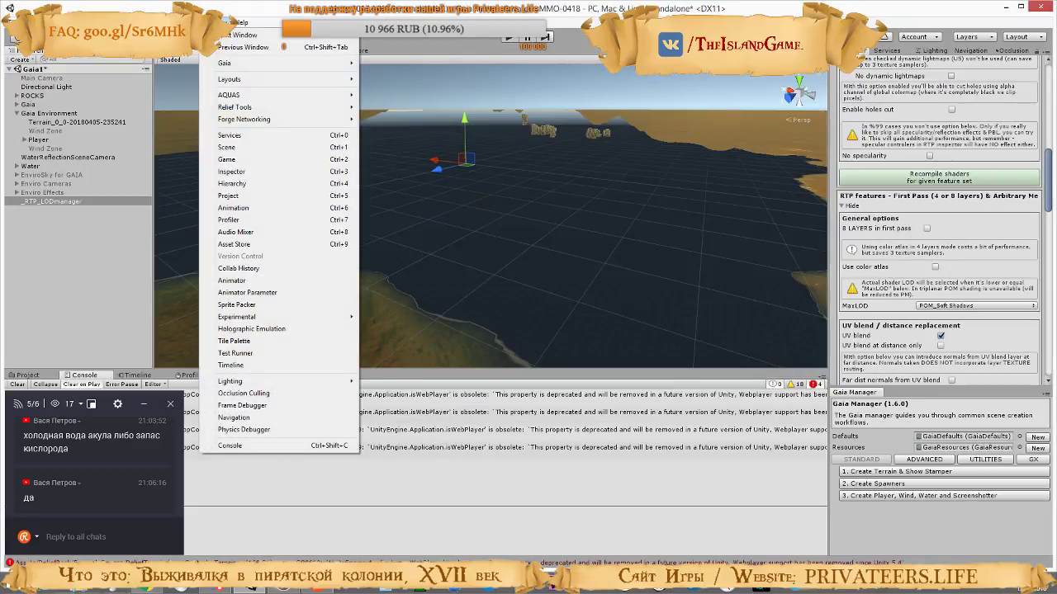
pyautogui.moveTo(299, 107)
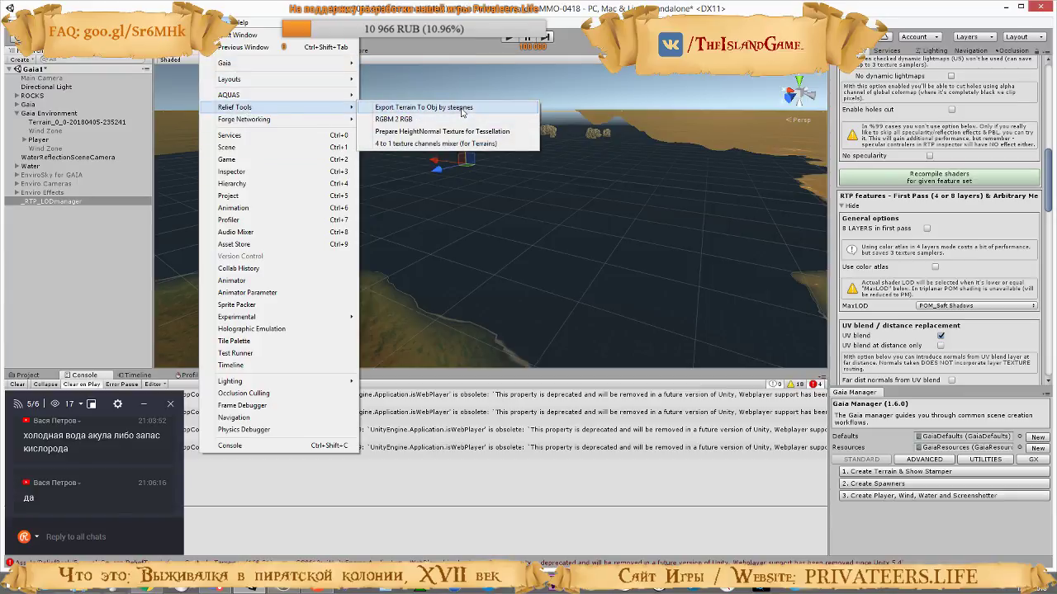
pyautogui.hotkey('alt', 'Tab')
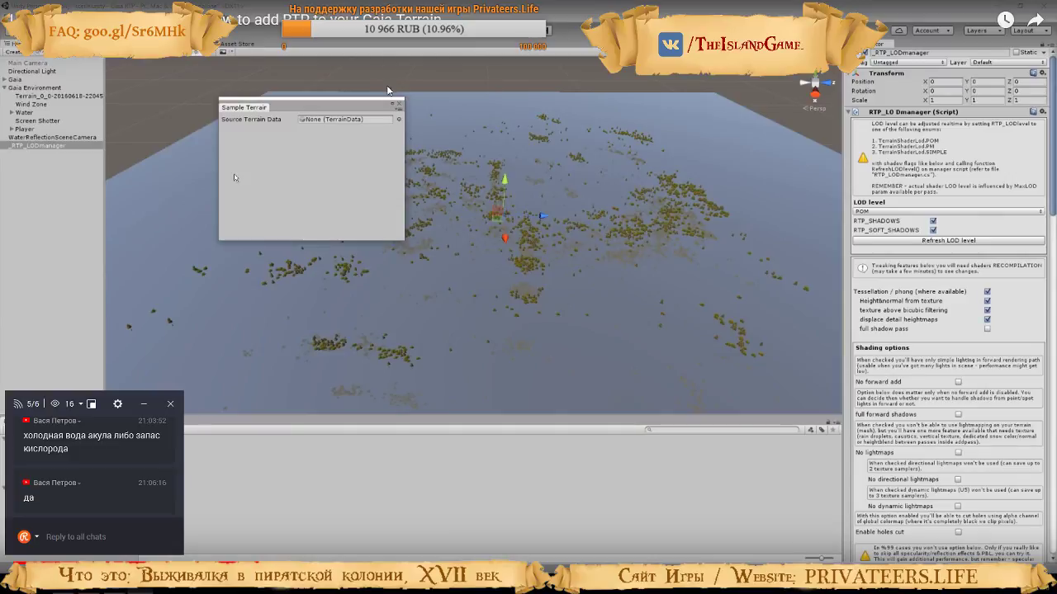
pyautogui.press('Left')
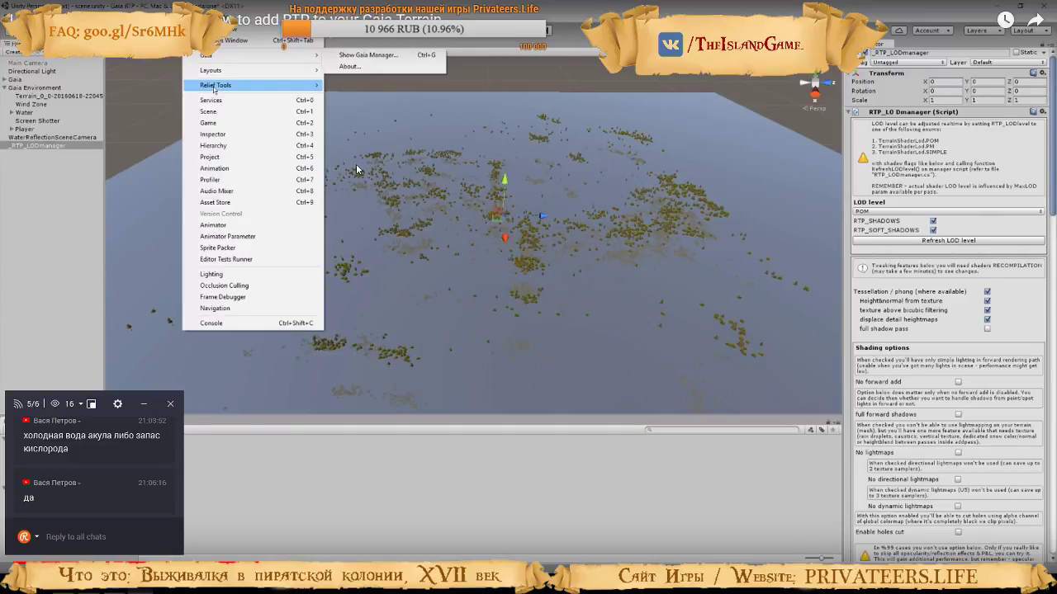
pyautogui.click(356, 163)
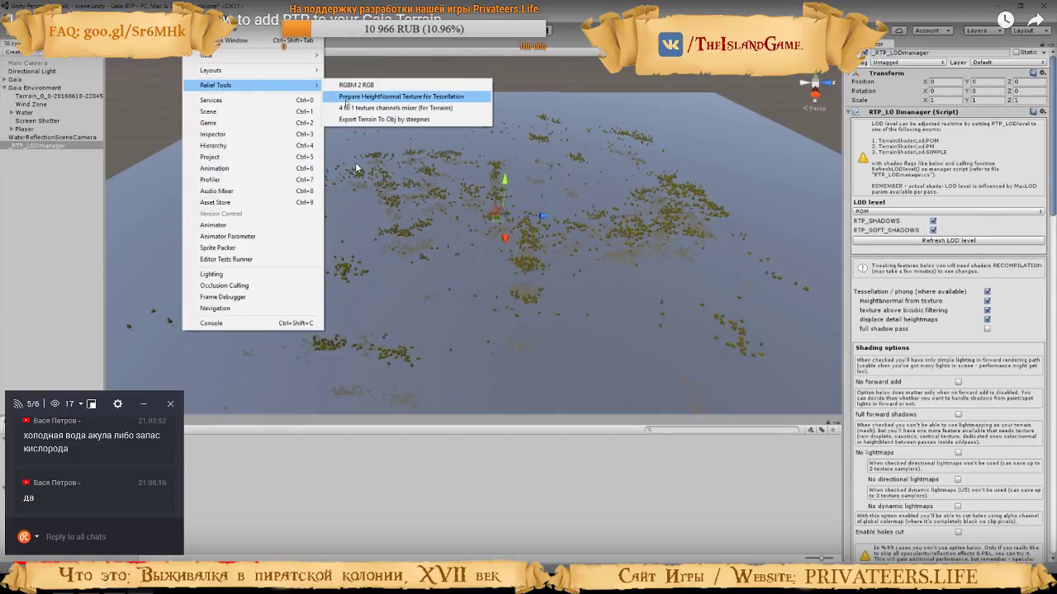
pyautogui.click(356, 164)
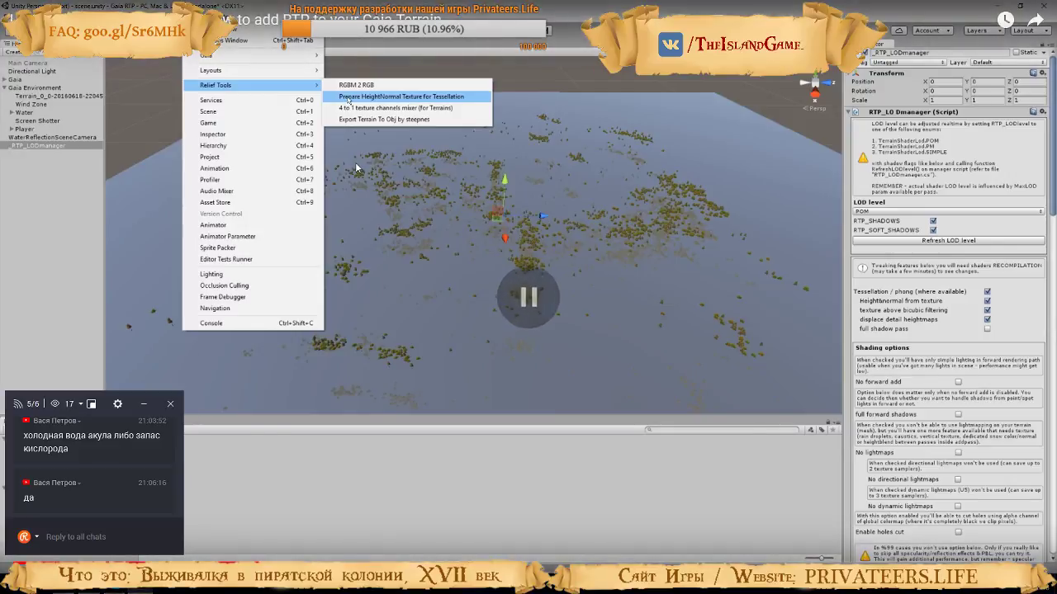
pyautogui.hotkey('alt', 'Tab')
pyautogui.click(225, 22)
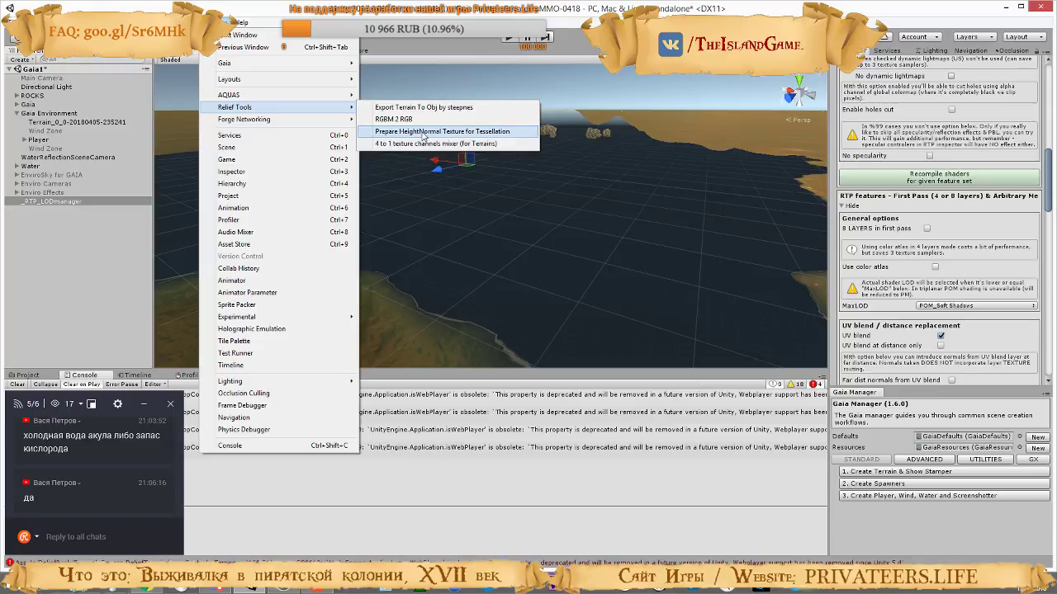
pyautogui.click(422, 132)
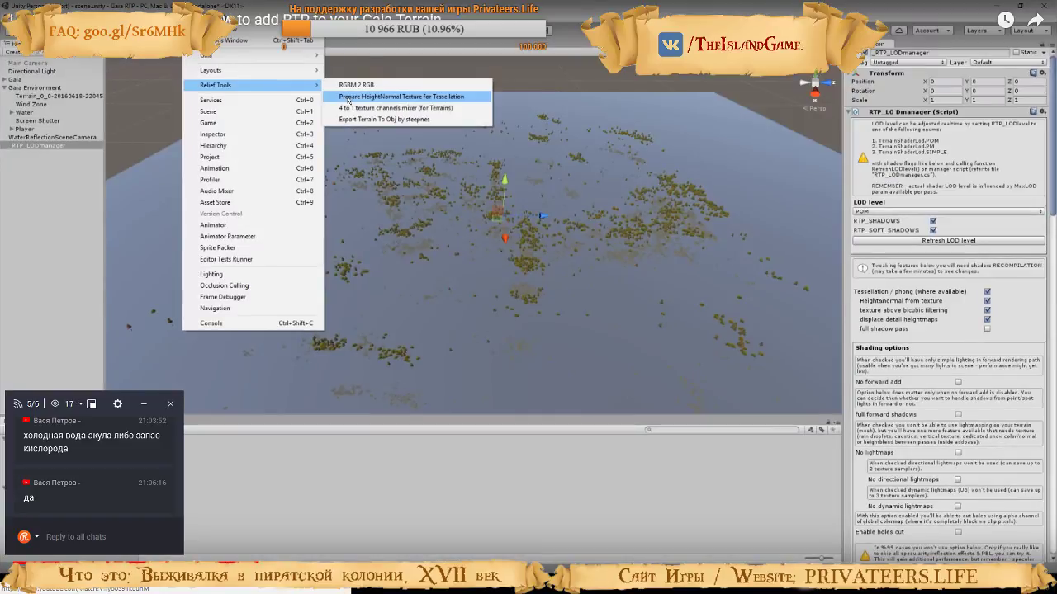
# Return to the tutorial video and watch how the source terrain data is assigned and its heights are rendered
pyautogui.click(412, 94)
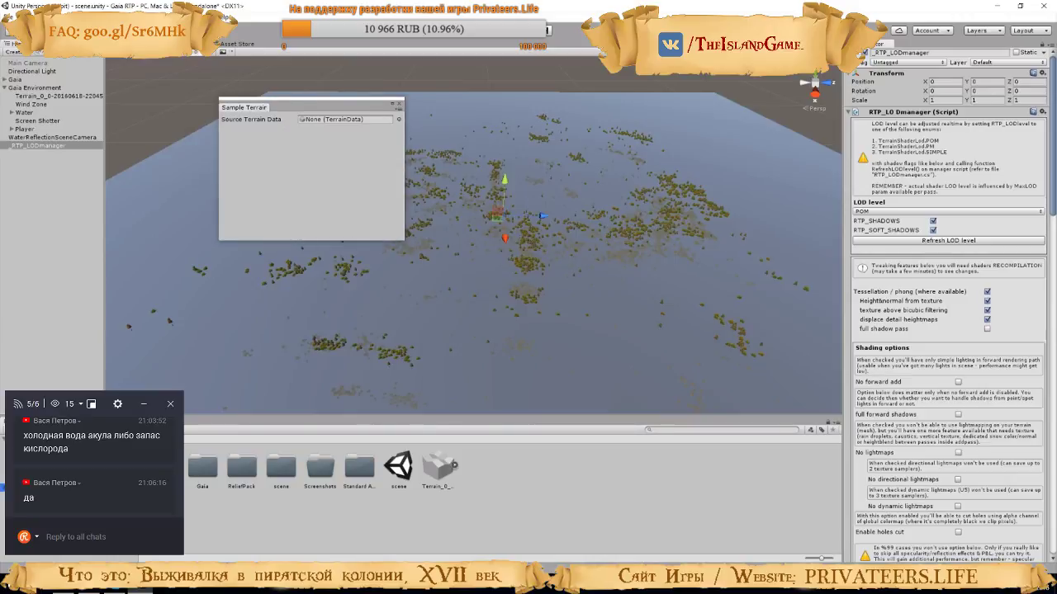
pyautogui.moveTo(428, 469); pyautogui.dragTo(330, 122)
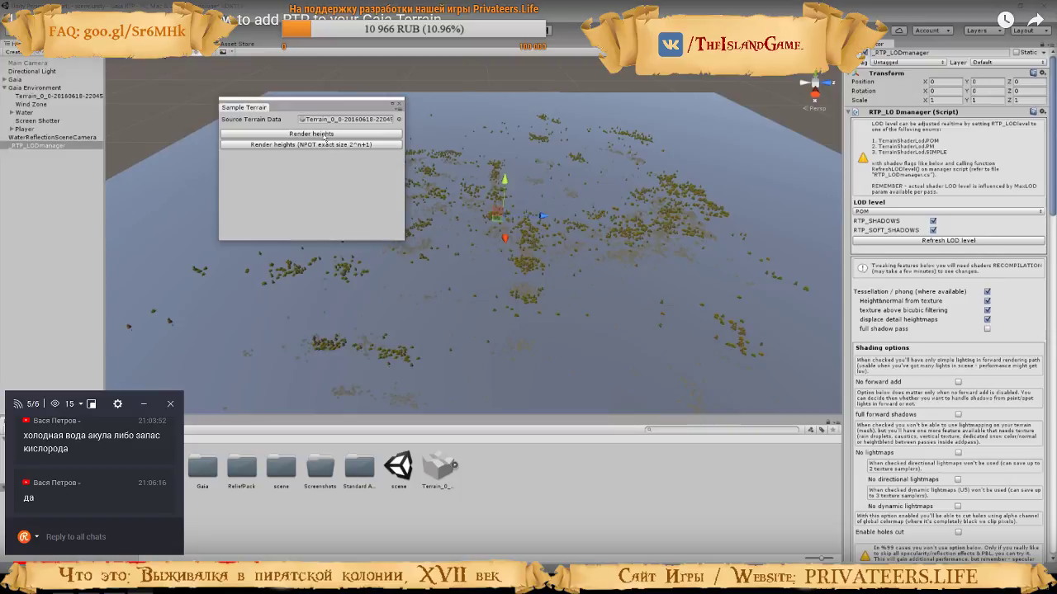
pyautogui.click(294, 135)
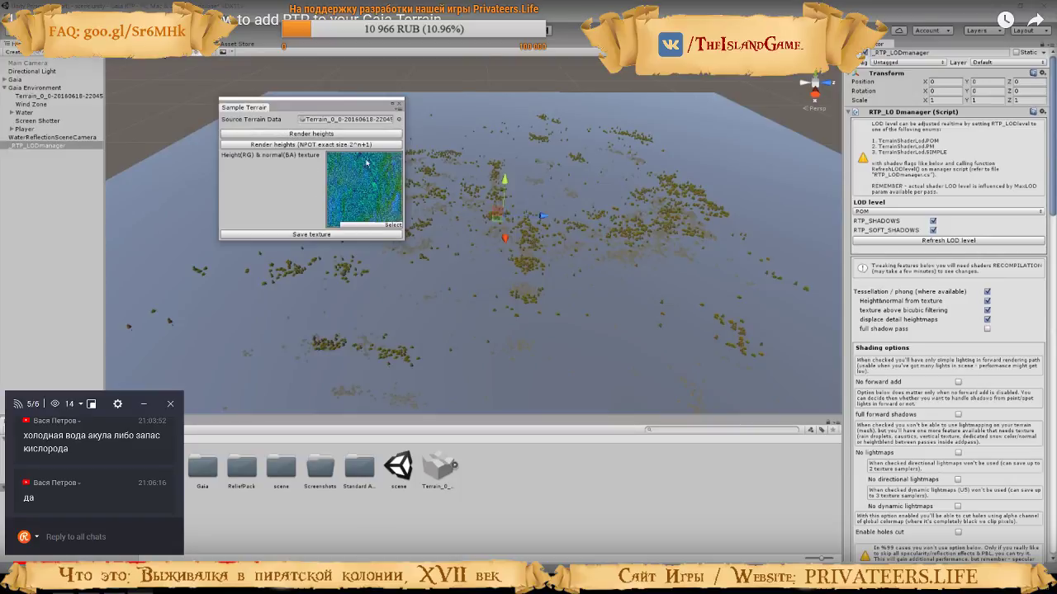
pyautogui.click(501, 255)
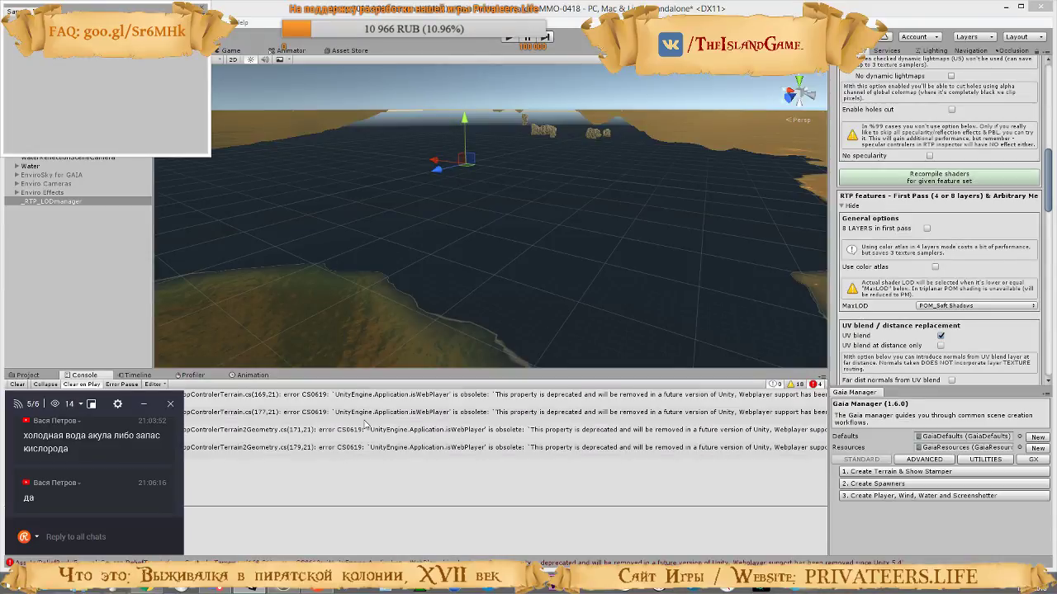
pyautogui.click(201, 33)
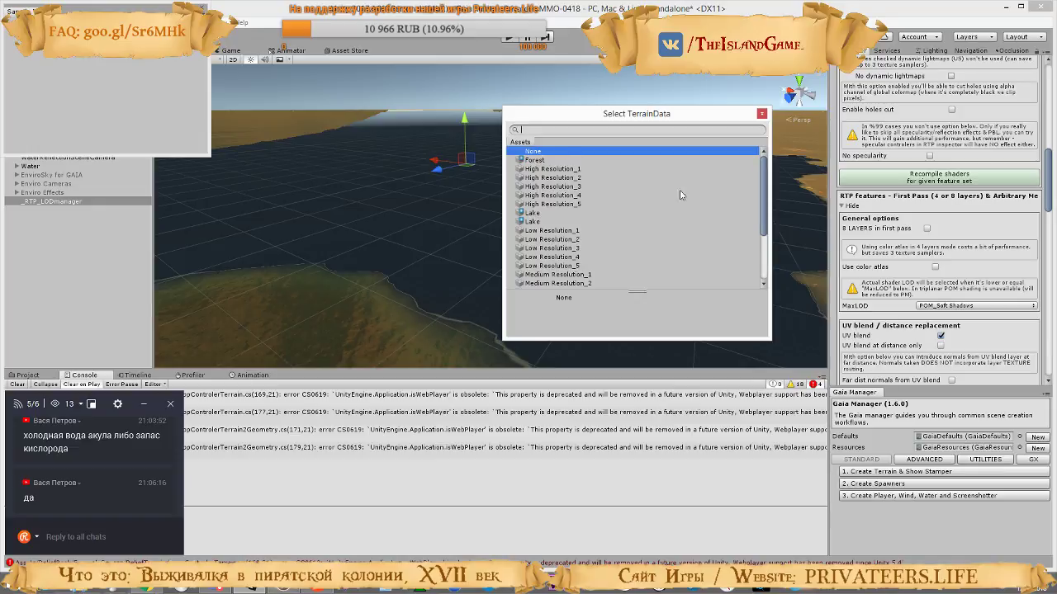
pyautogui.write('terra')
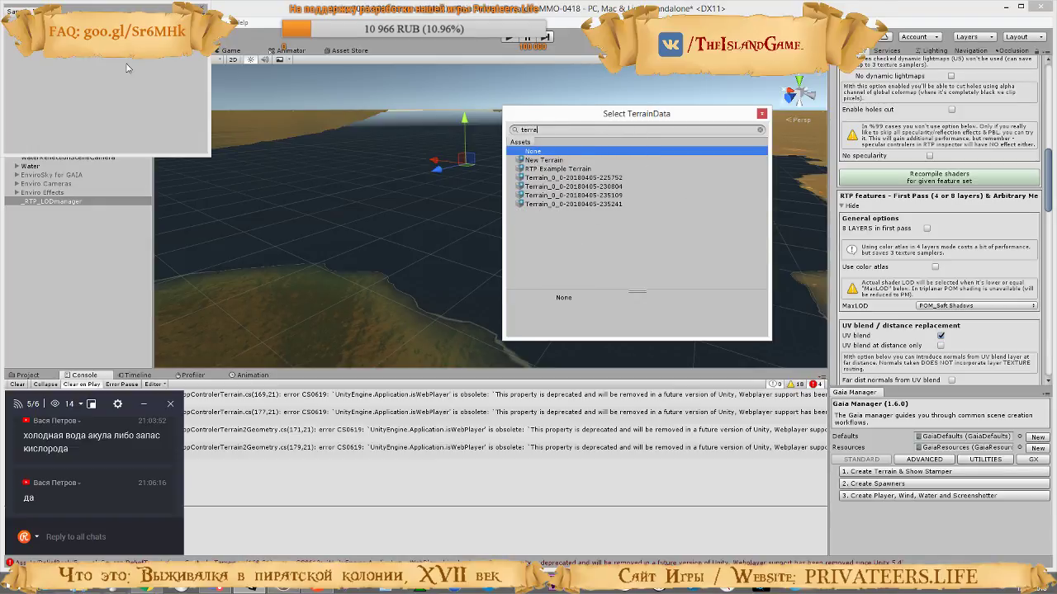
pyautogui.moveTo(115, 10); pyautogui.dragTo(309, 47)
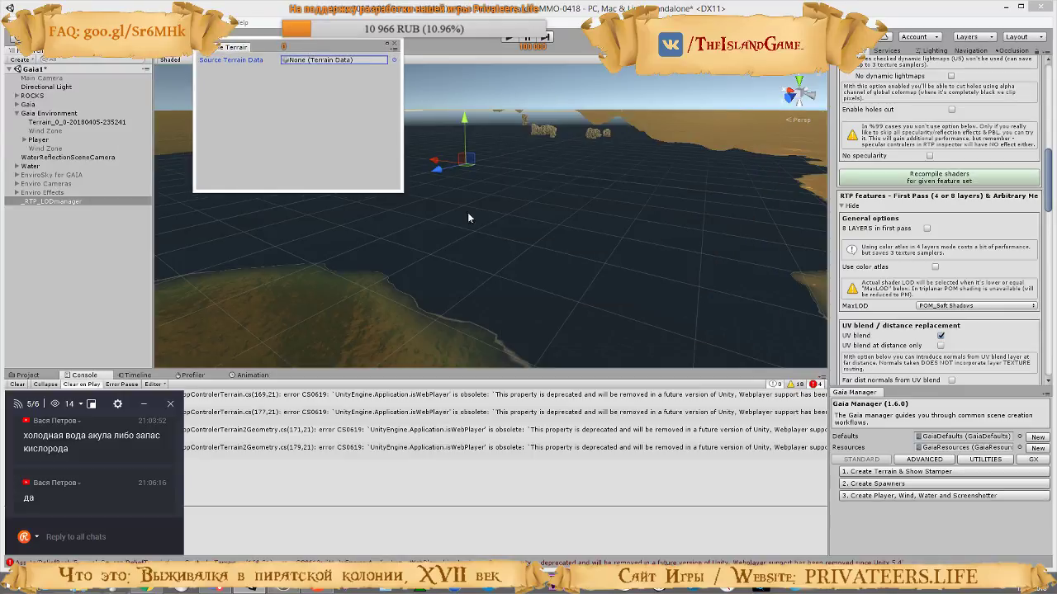
pyautogui.click(393, 60)
pyautogui.write('terra')
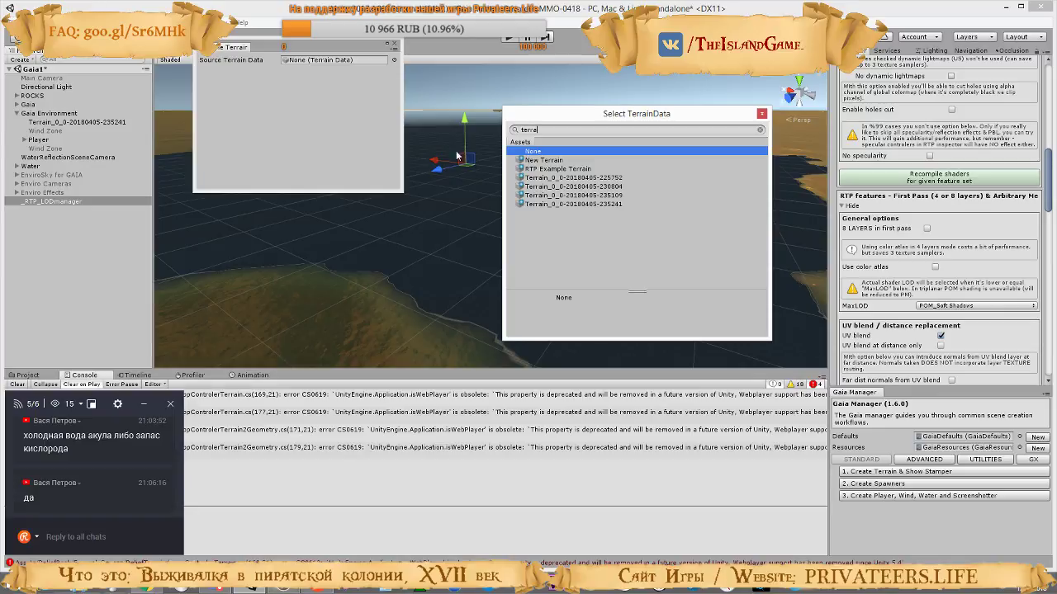
pyautogui.doubleClick(611, 204)
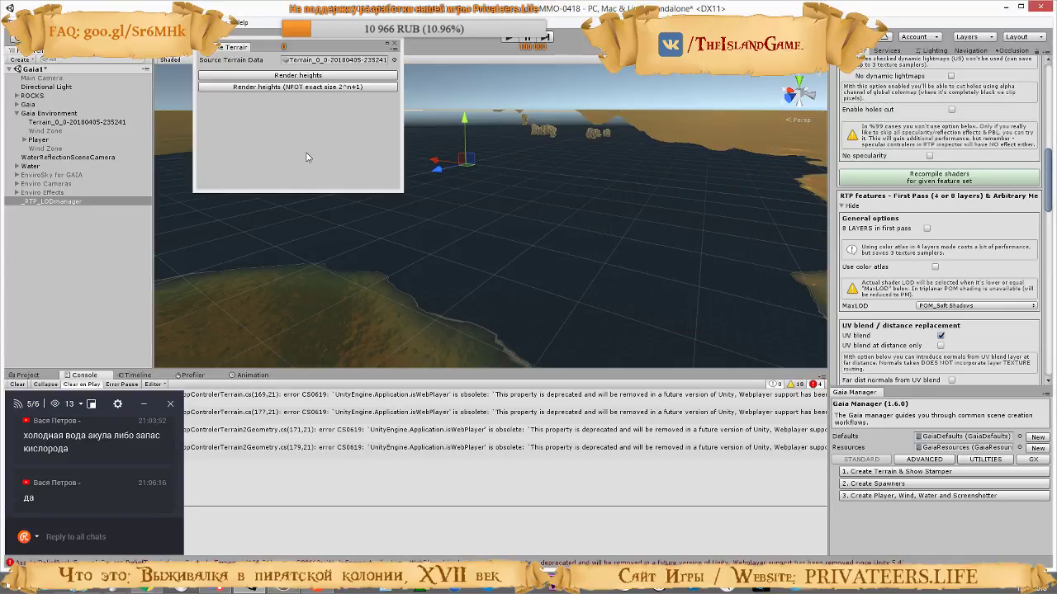
# Replay the tutorial's Render heights part, and in Unity render the chosen terrain's heights into a height and normal texture
pyautogui.hotkey('alt', 'Tab')
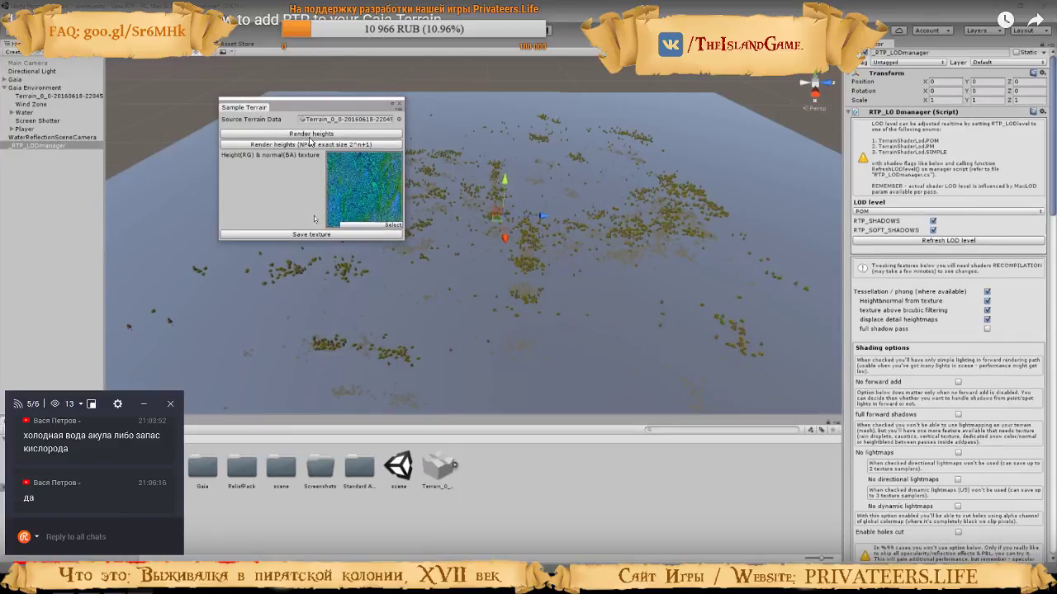
pyautogui.press('Left')
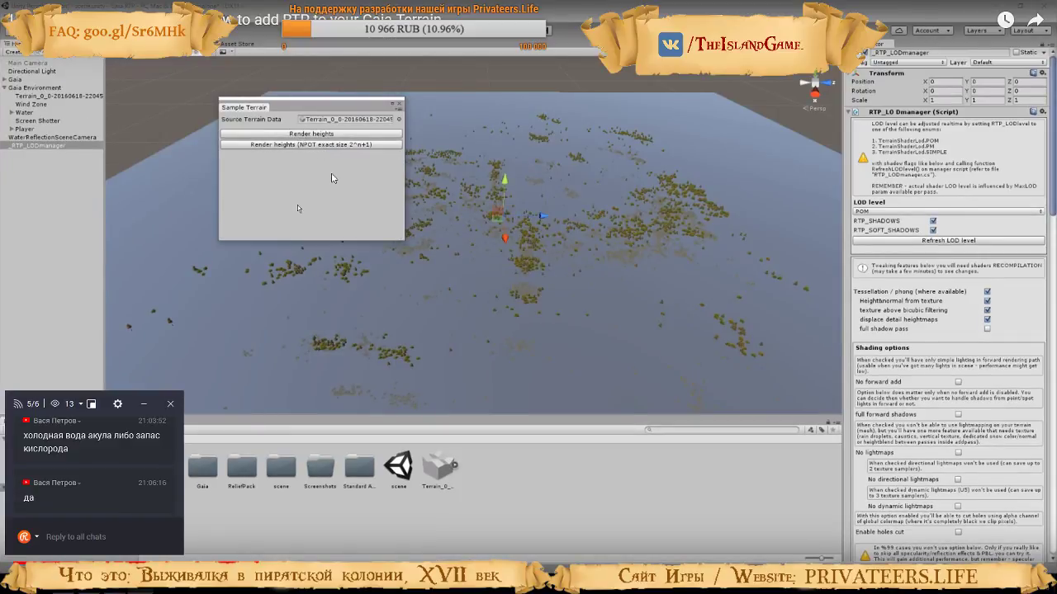
pyautogui.press('space')
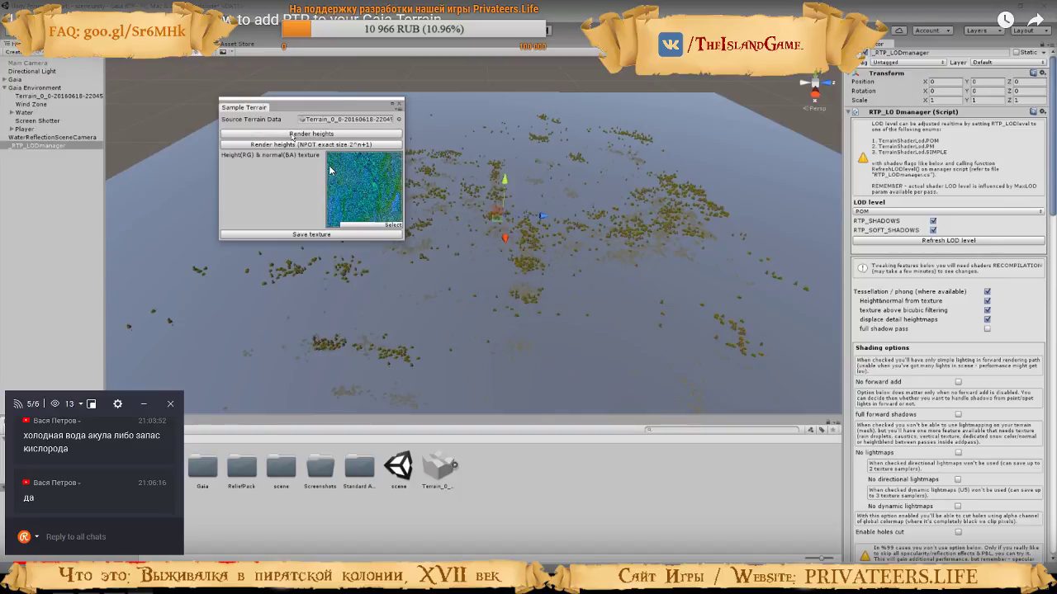
pyautogui.press('space')
pyautogui.hotkey('alt', 'Tab')
pyautogui.click(290, 78)
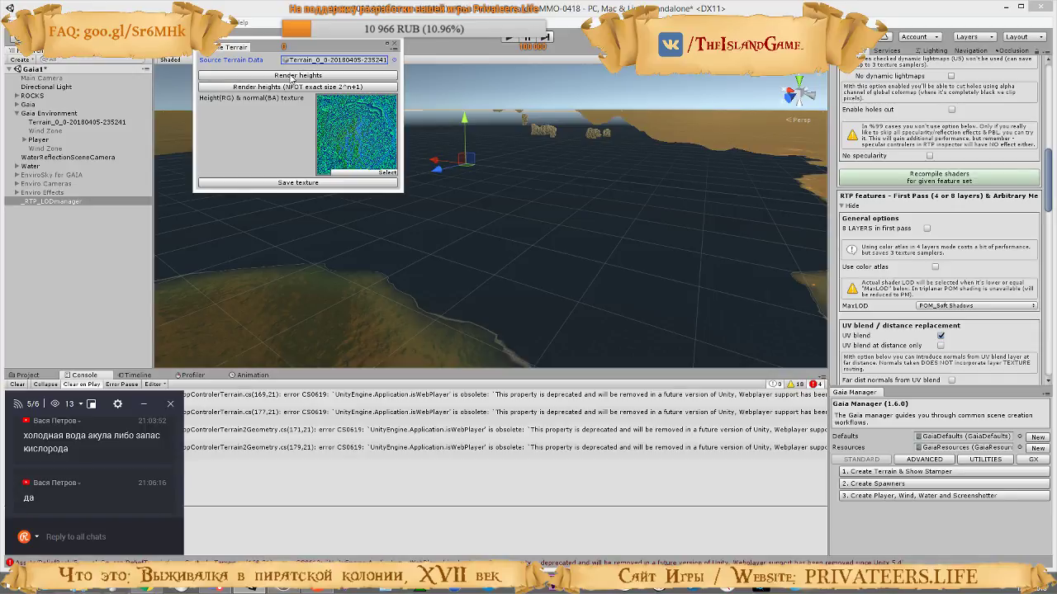
# Switch to the tutorial video and watch where the rendered height-normal texture is saved
pyautogui.hotkey('alt', 'Tab')
pyautogui.press('space')
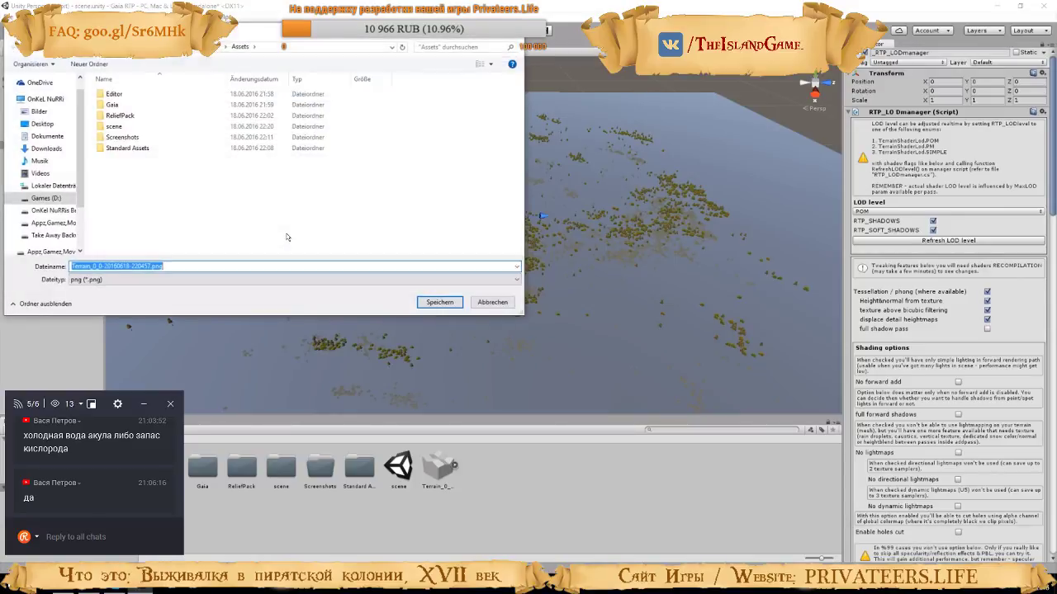
pyautogui.press('space')
pyautogui.press('space')
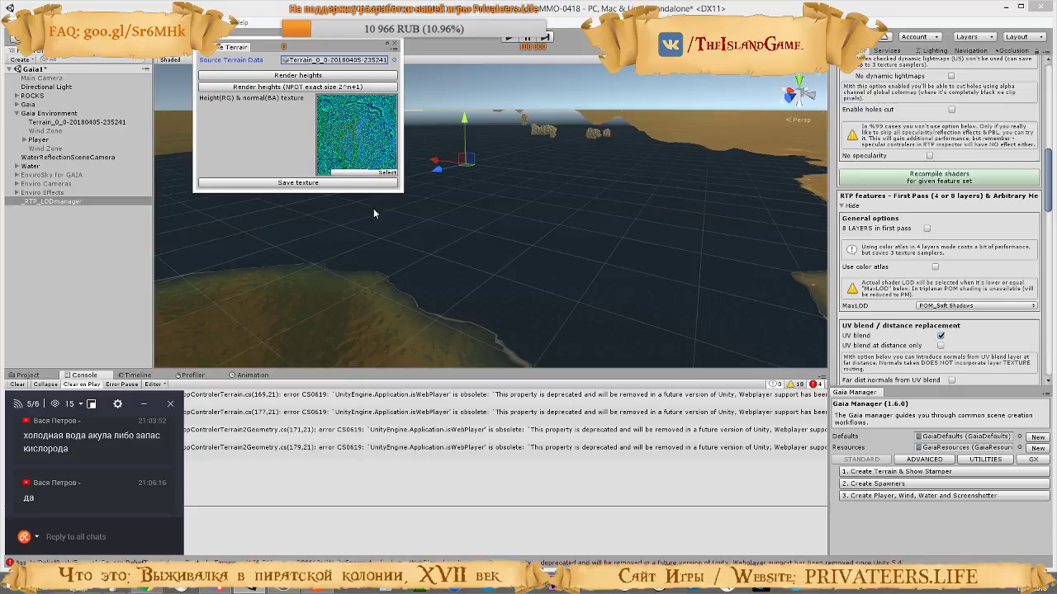
pyautogui.click(314, 184)
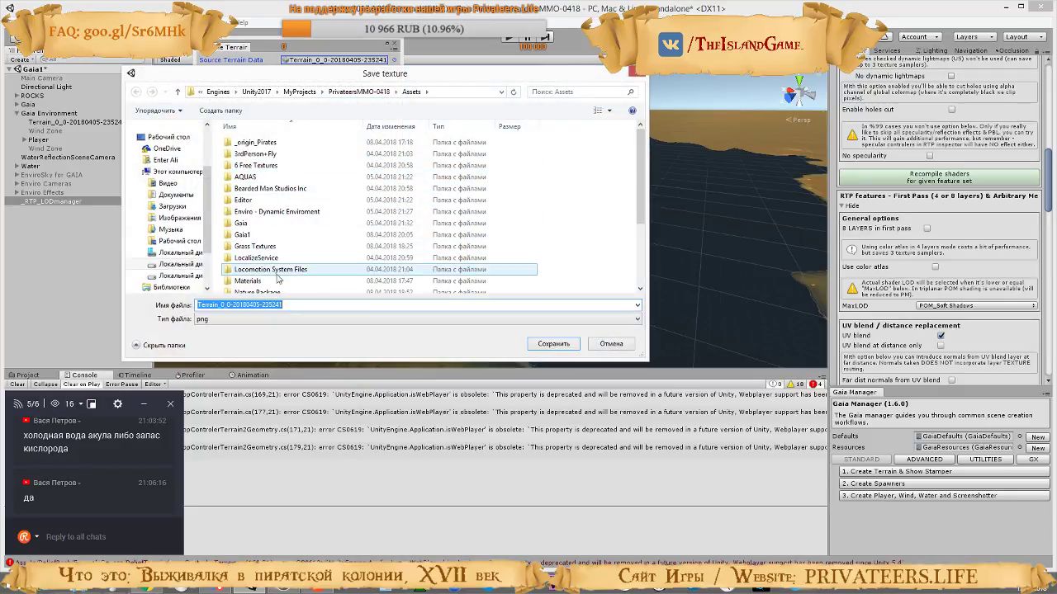
pyautogui.moveTo(641, 193); pyautogui.dragTo(643, 248)
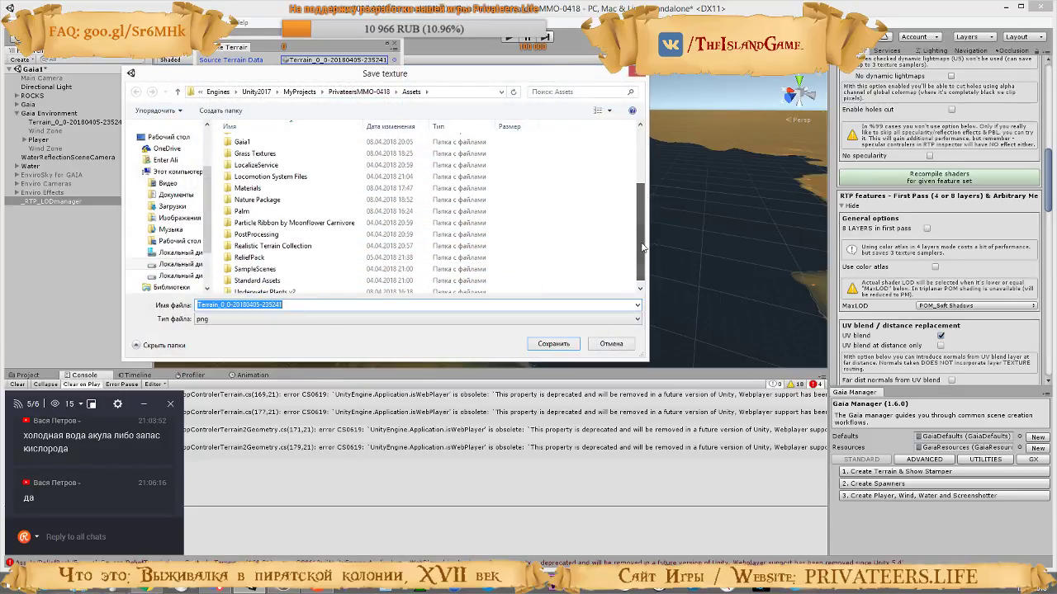
pyautogui.doubleClick(248, 257)
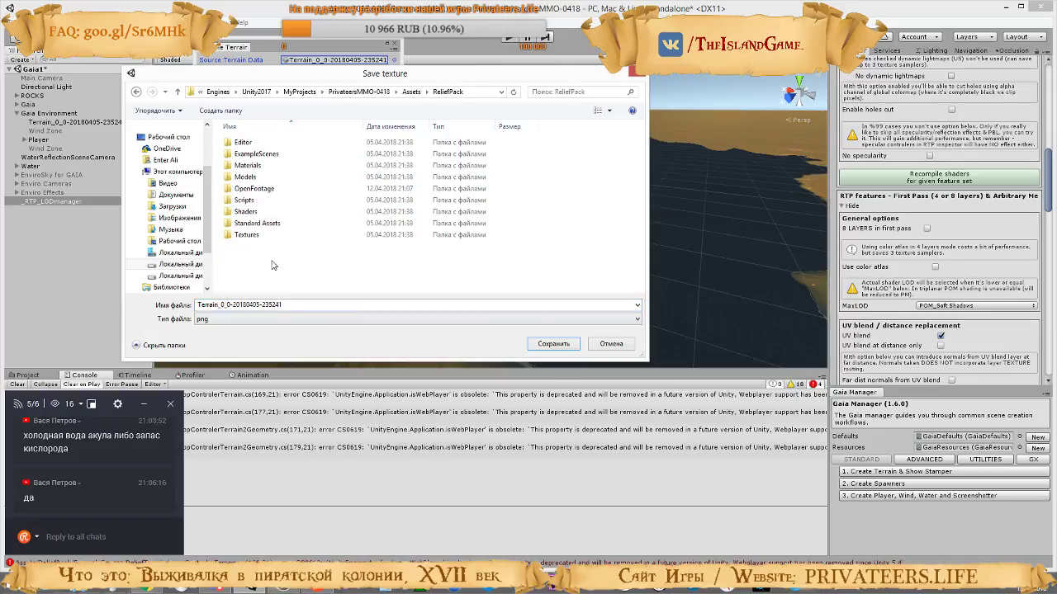
pyautogui.hotkey('alt', 'Tab')
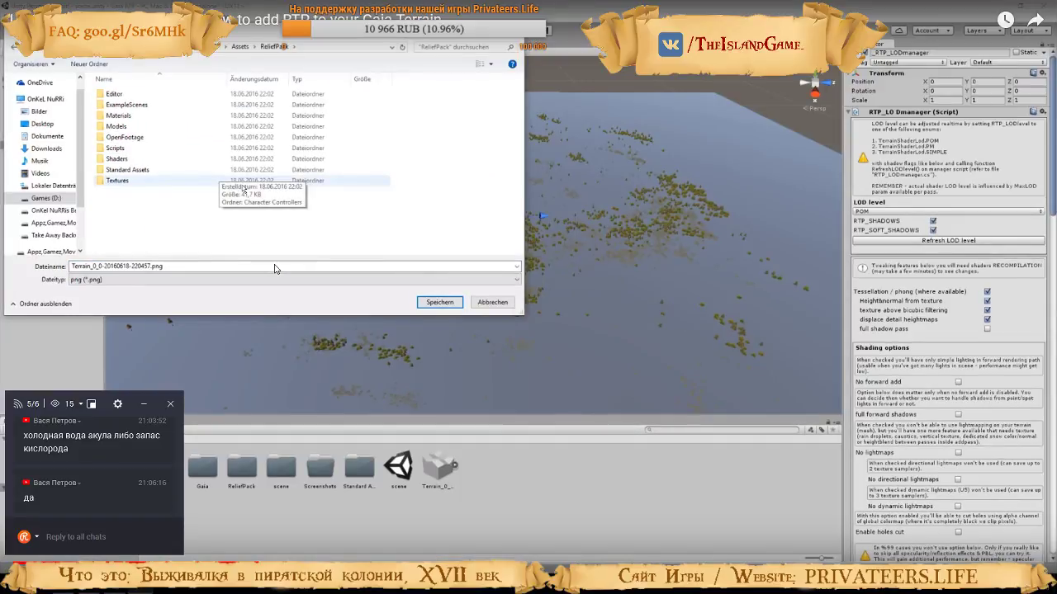
pyautogui.press('space')
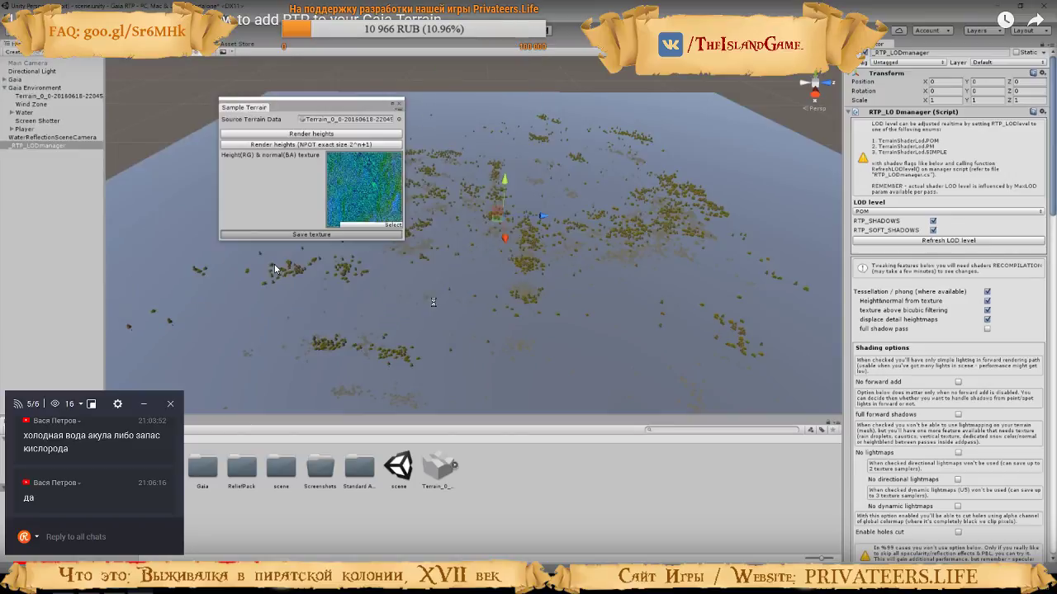
pyautogui.hotkey('alt', 'Tab')
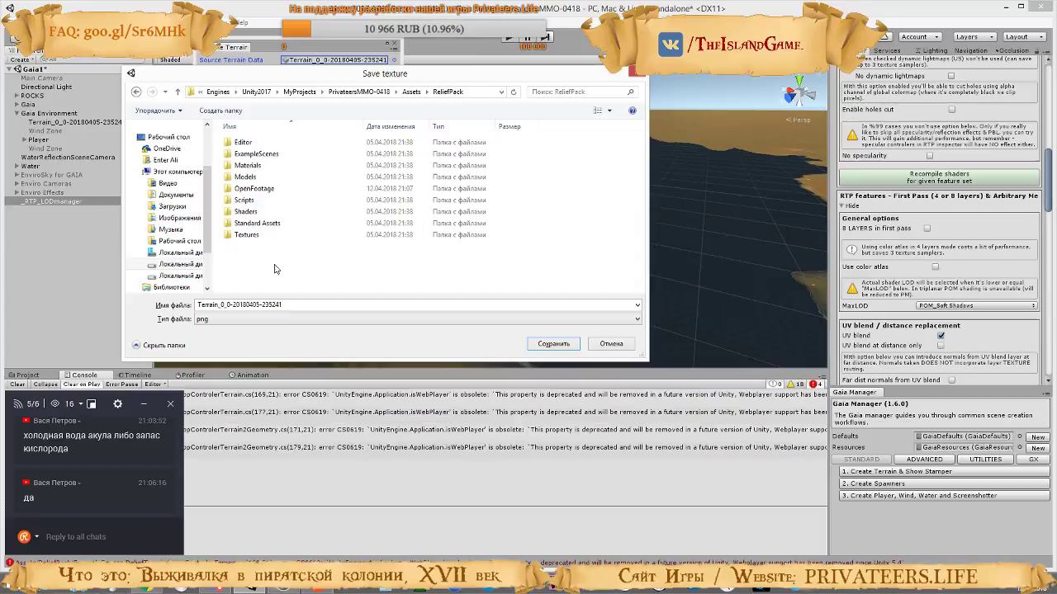
pyautogui.click(552, 342)
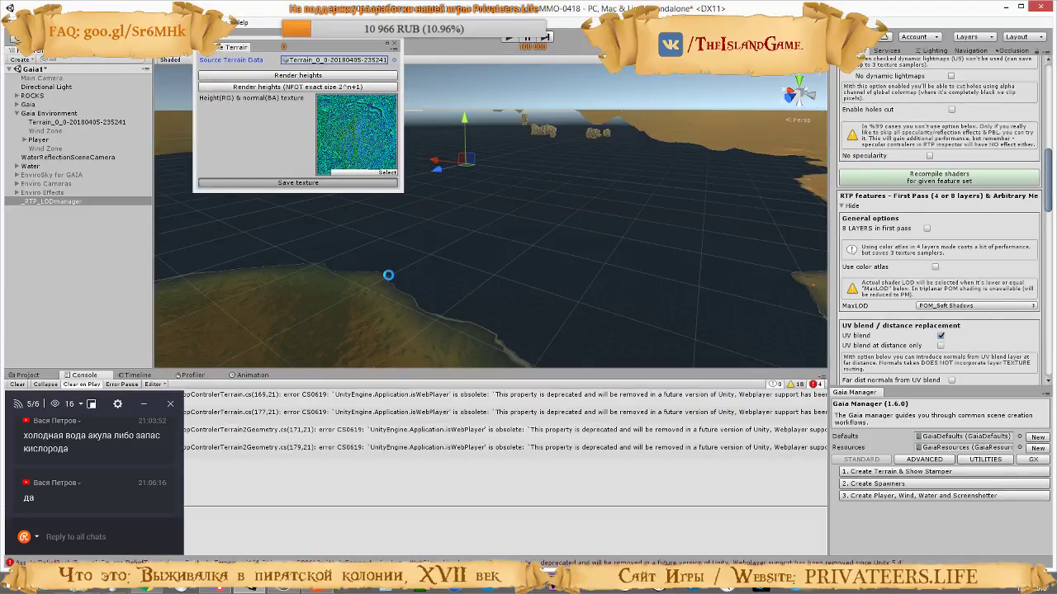
# Return to the tutorial video and watch how the terrain's Relief Terrain layers are opened after saving the texture
pyautogui.hotkey('alt', 'Tab')
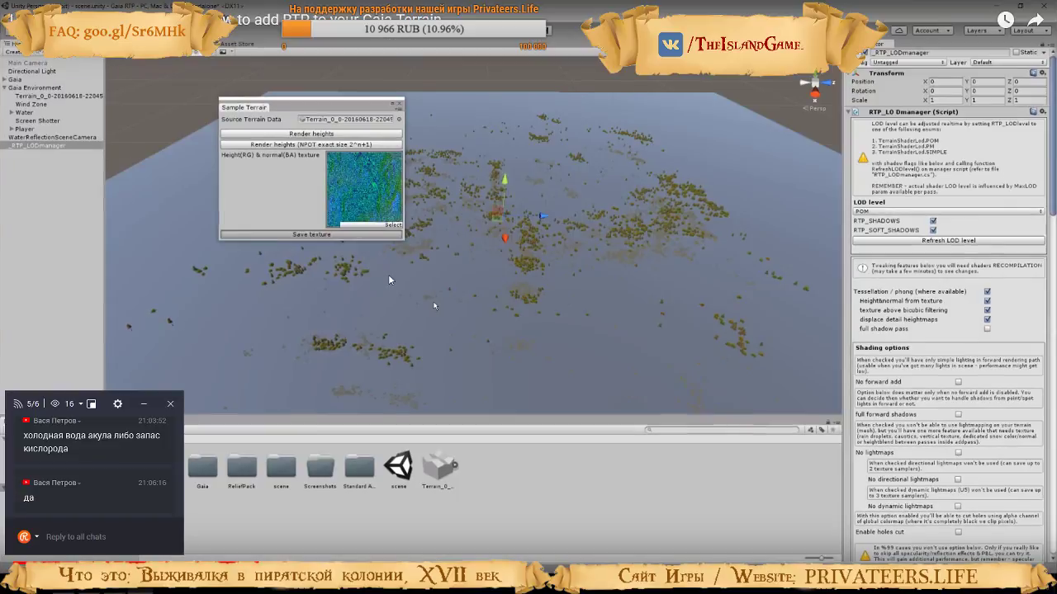
pyautogui.press('space')
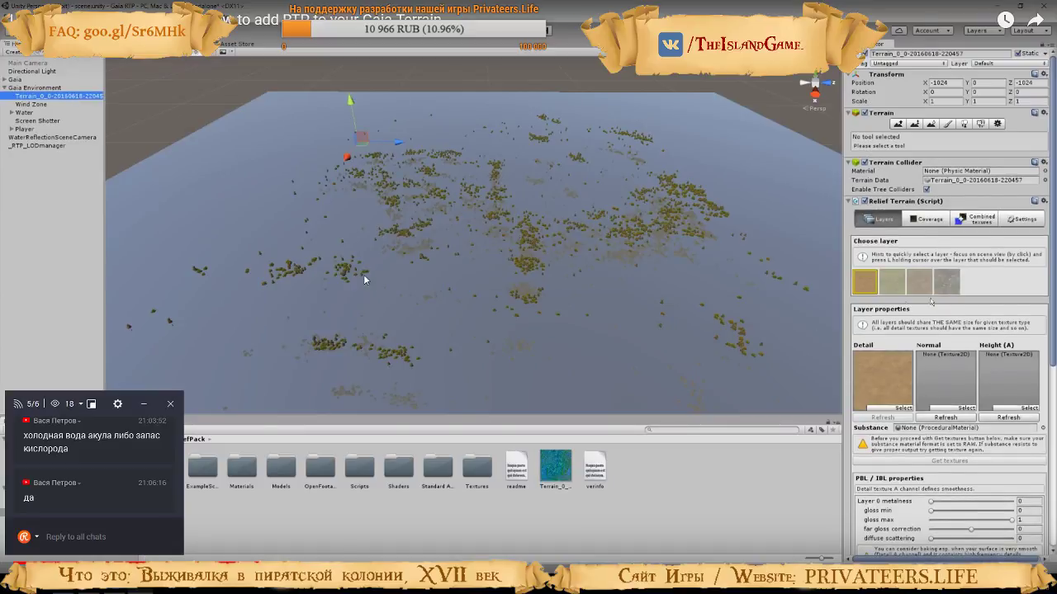
pyautogui.press('space')
pyautogui.hotkey('alt', 'Tab')
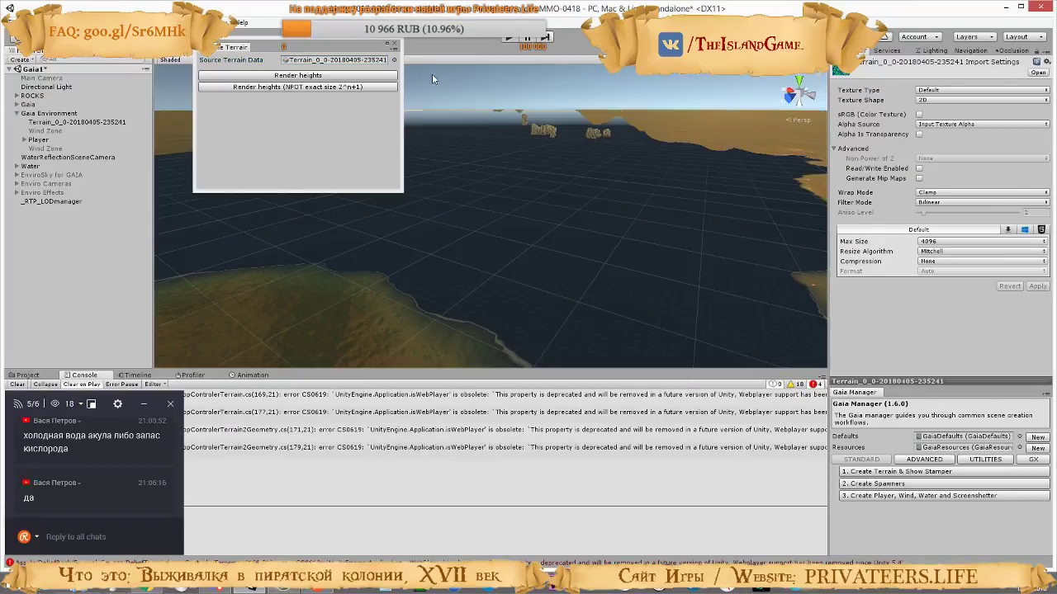
pyautogui.click(394, 43)
pyautogui.click(59, 124)
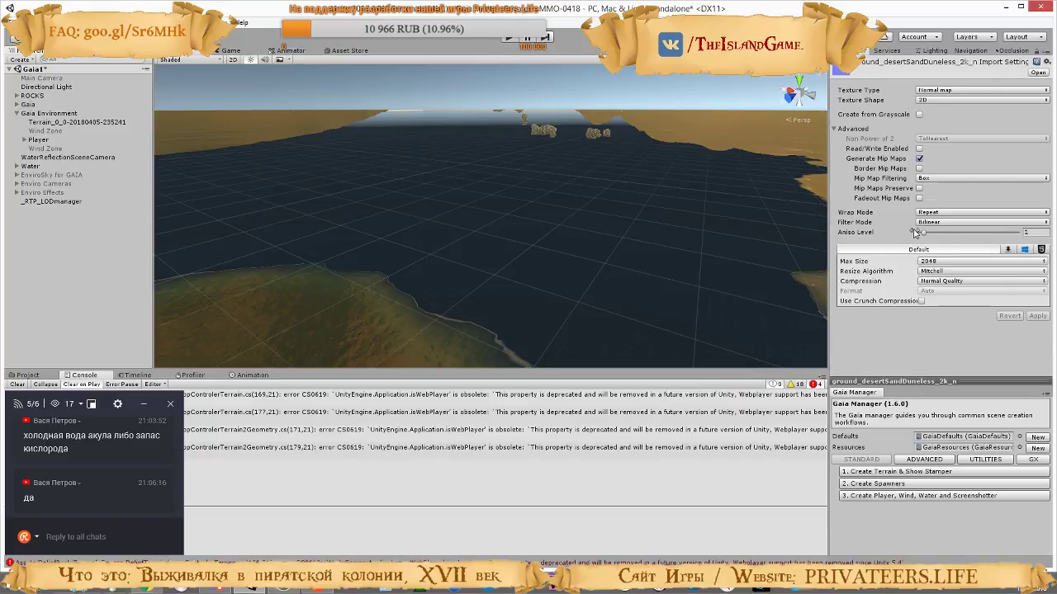
pyautogui.click(81, 124)
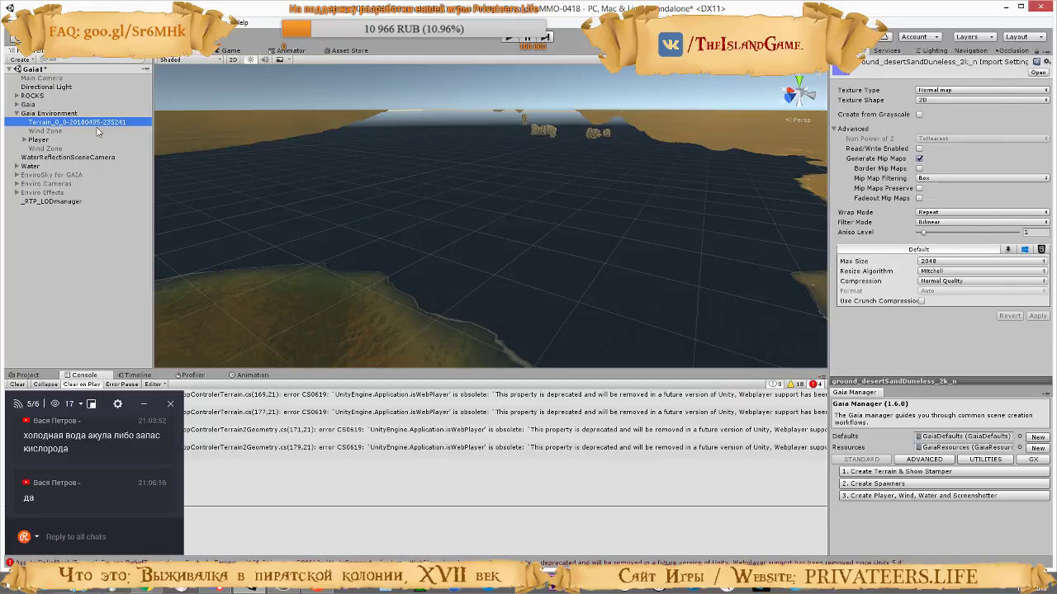
pyautogui.scroll(-5, 889, 252)
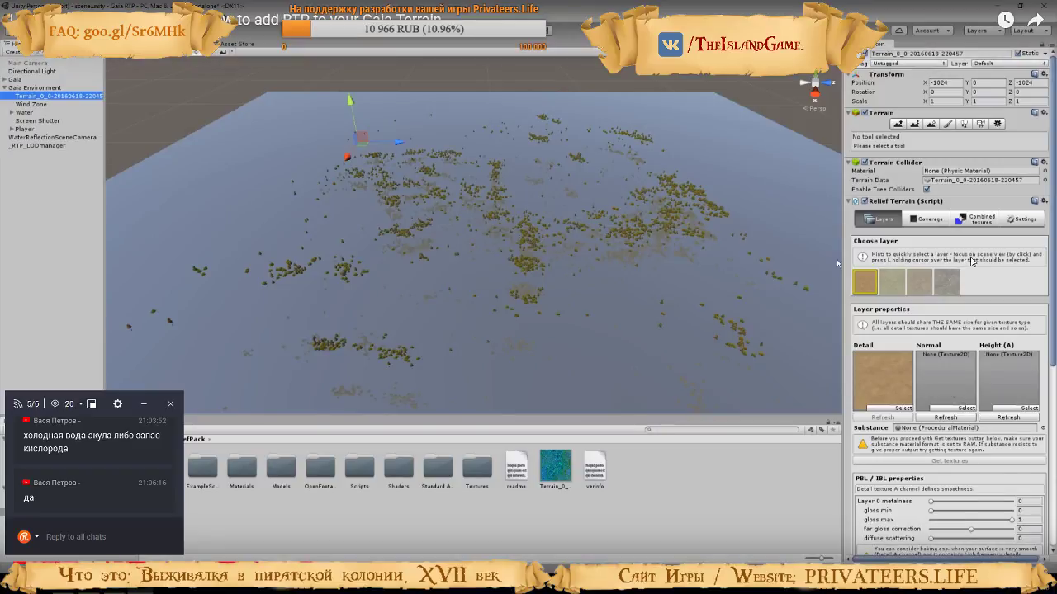
# Play the tutorial's part on assigning the first layer's normal and height textures, and return to Unity
pyautogui.click(862, 374)
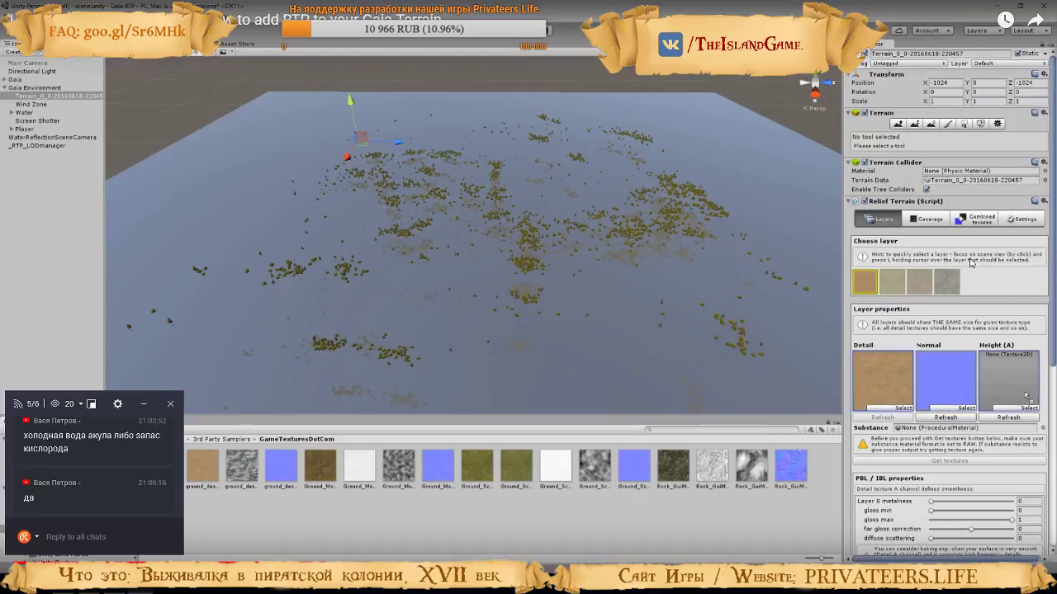
pyautogui.click(971, 263)
pyautogui.hotkey('alt', 'Tab')
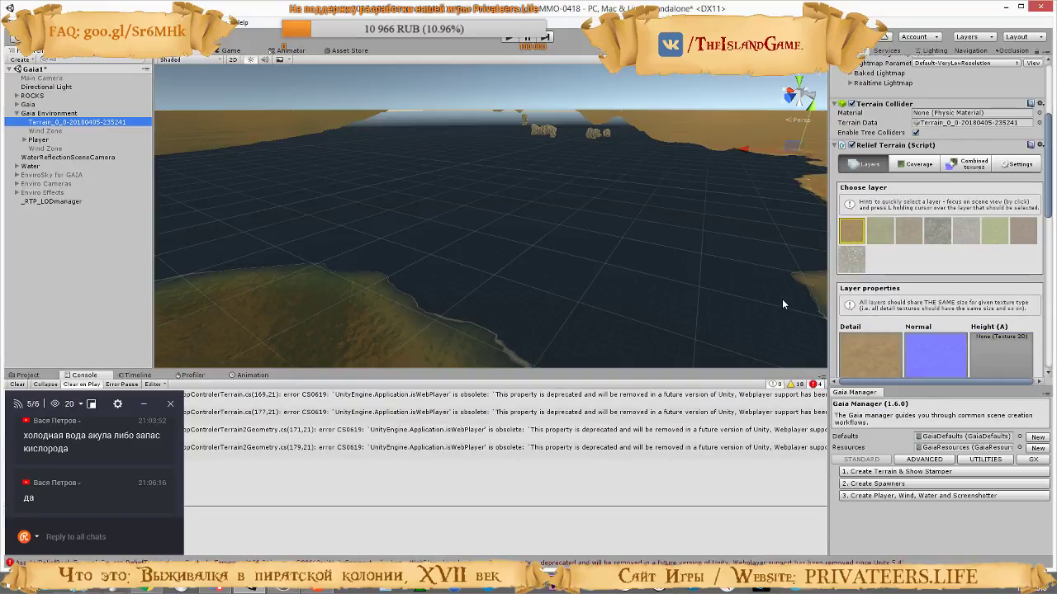
# Locate the first layer's normal map in the project assets and inspect ground_desertSandDuneless_2k_h and ground_desertSandDuneless_2k_n
pyautogui.scroll(-3, 918, 323)
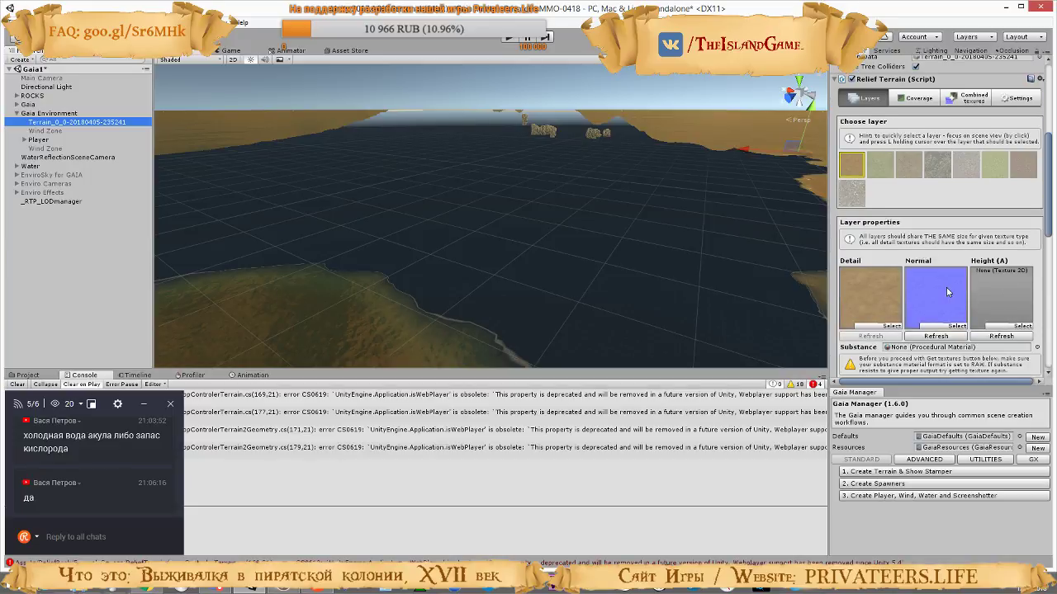
pyautogui.click(946, 288)
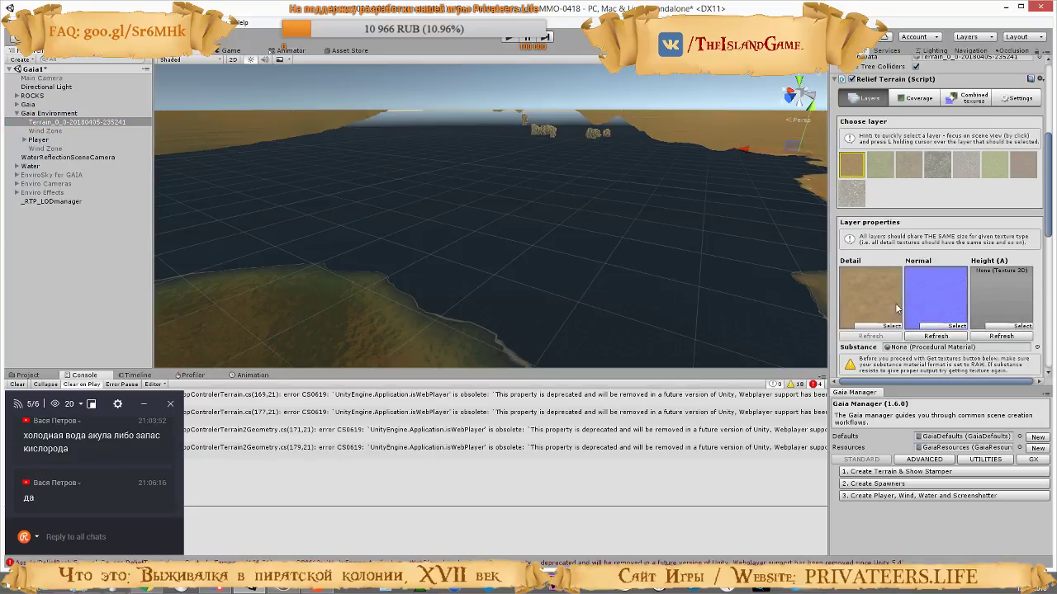
pyautogui.click(17, 384)
pyautogui.click(25, 375)
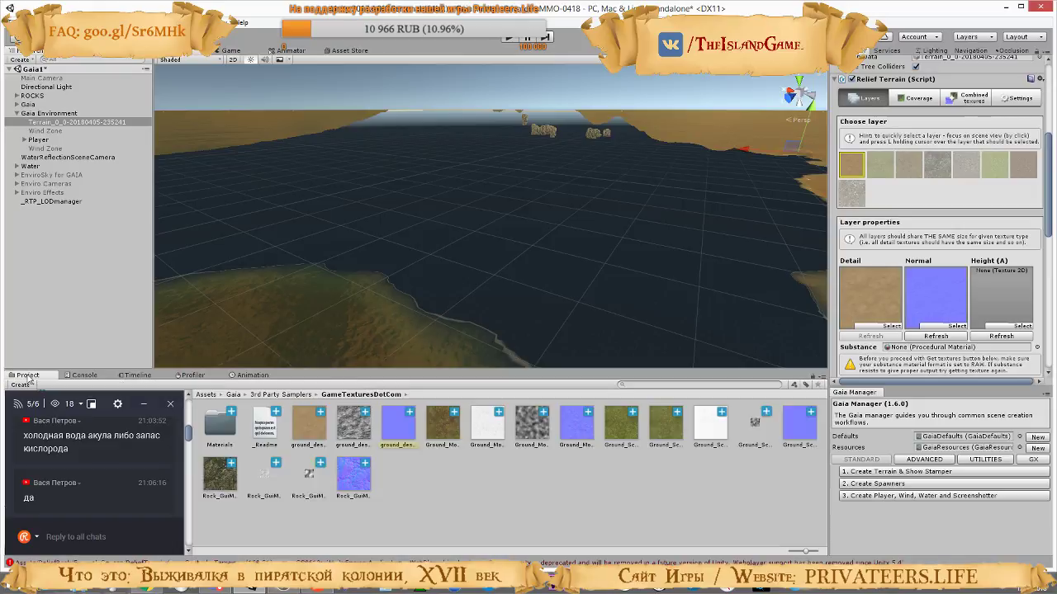
pyautogui.click(934, 302)
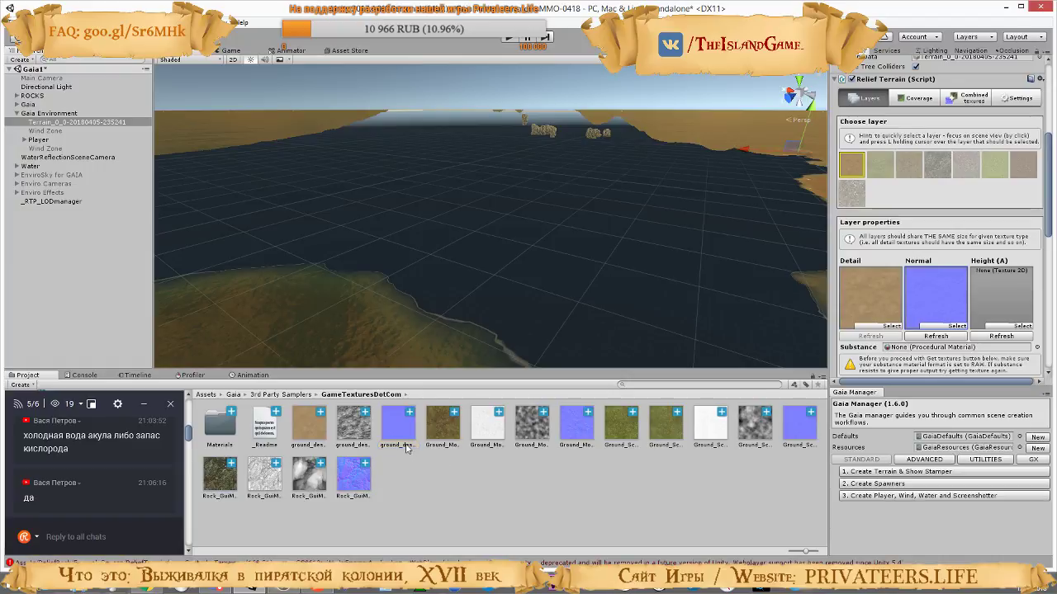
pyautogui.click(362, 426)
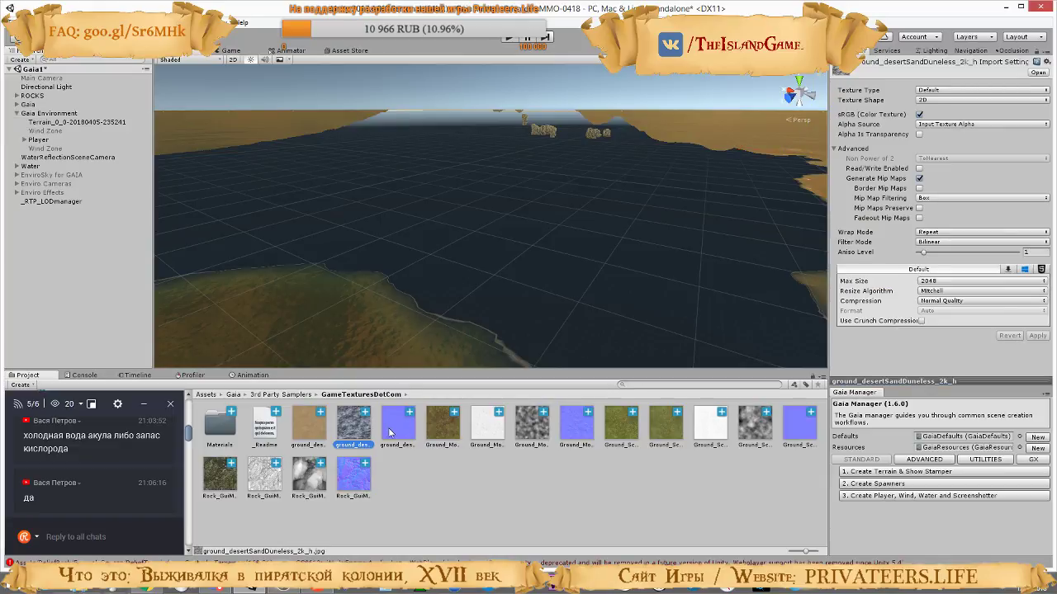
pyautogui.click(393, 429)
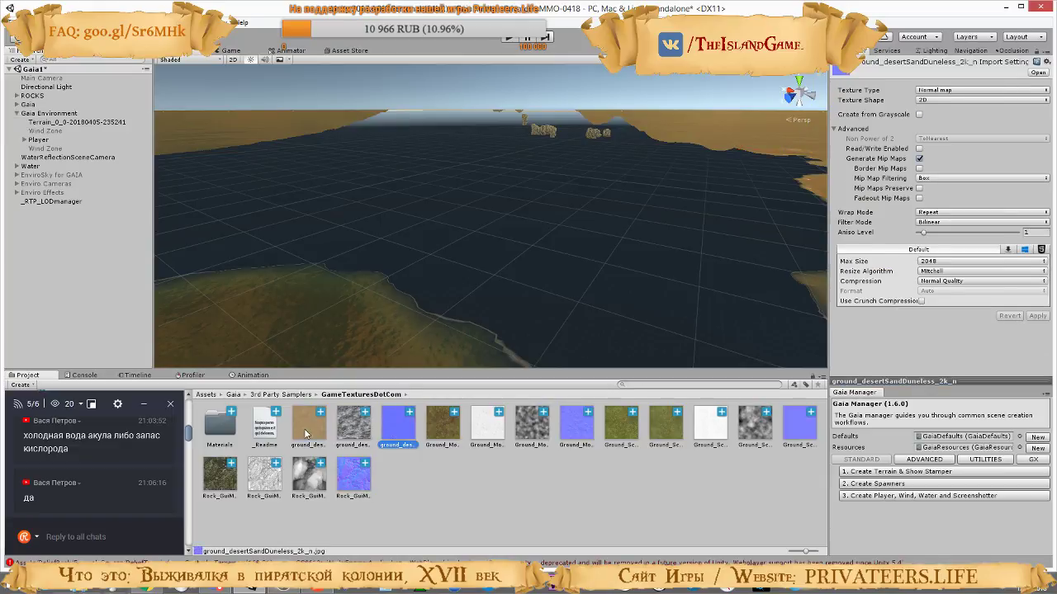
pyautogui.click(58, 122)
pyautogui.scroll(-5, 943, 302)
pyautogui.scroll(-2, 944, 302)
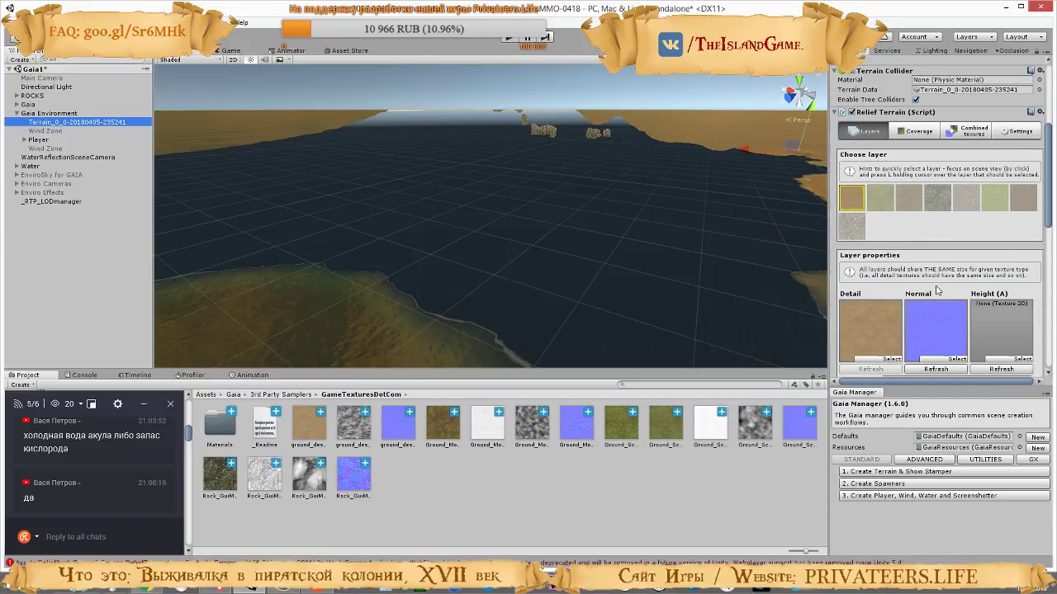
pyautogui.scroll(-2, 937, 288)
pyautogui.click(938, 267)
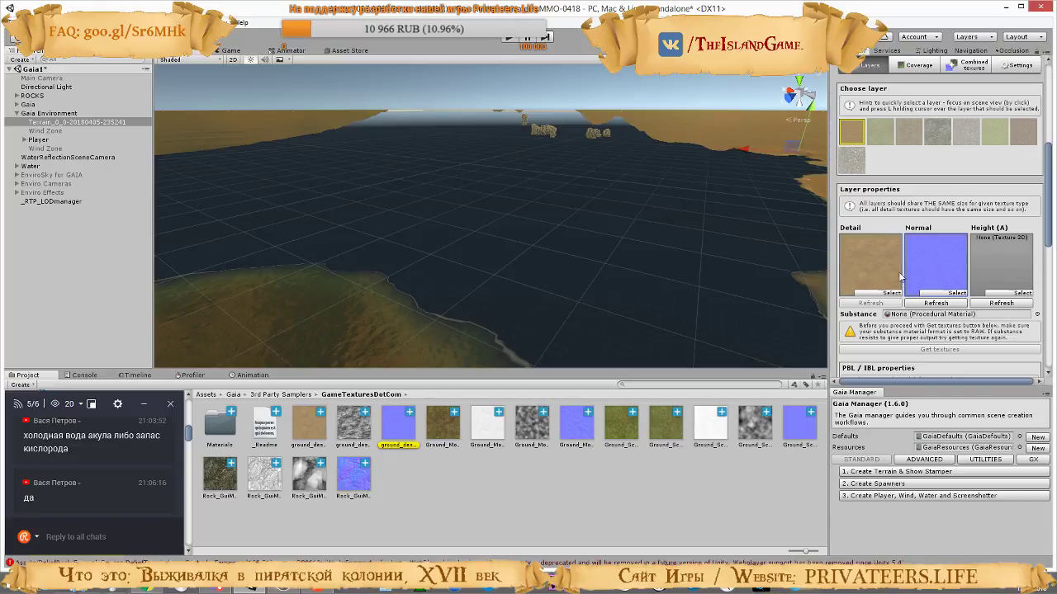
pyautogui.click(868, 264)
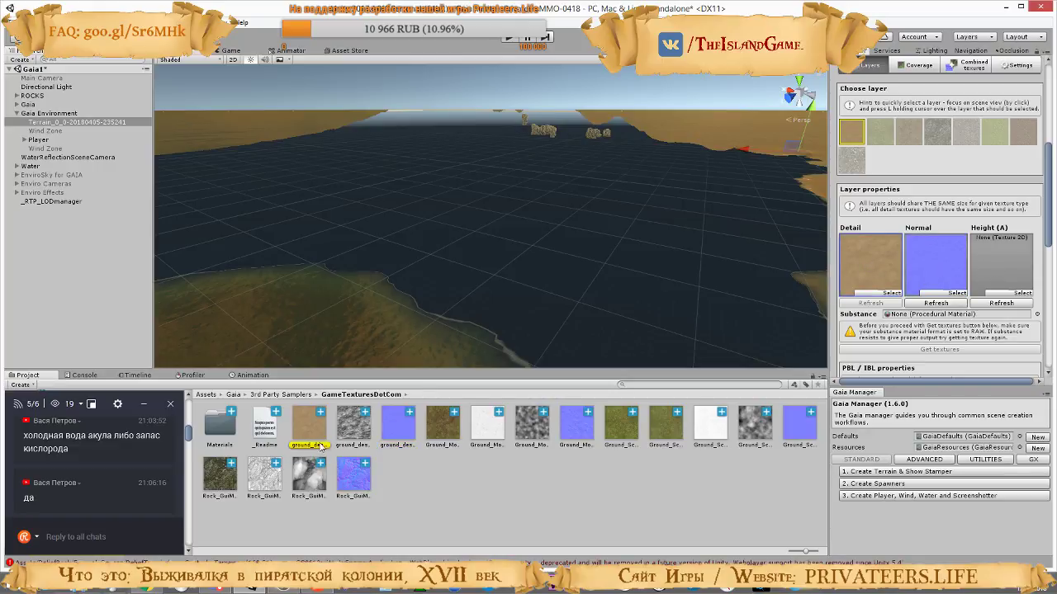
pyautogui.click(1014, 274)
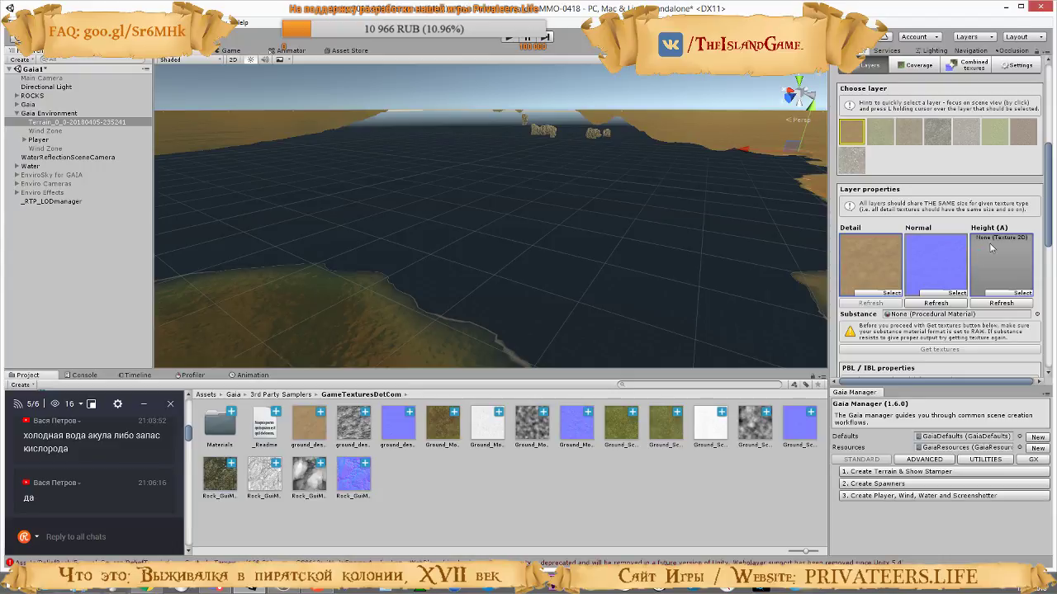
# Choose the second, grass layer and check which assets its Detail, Normal and Height (A) slots use
pyautogui.click(883, 138)
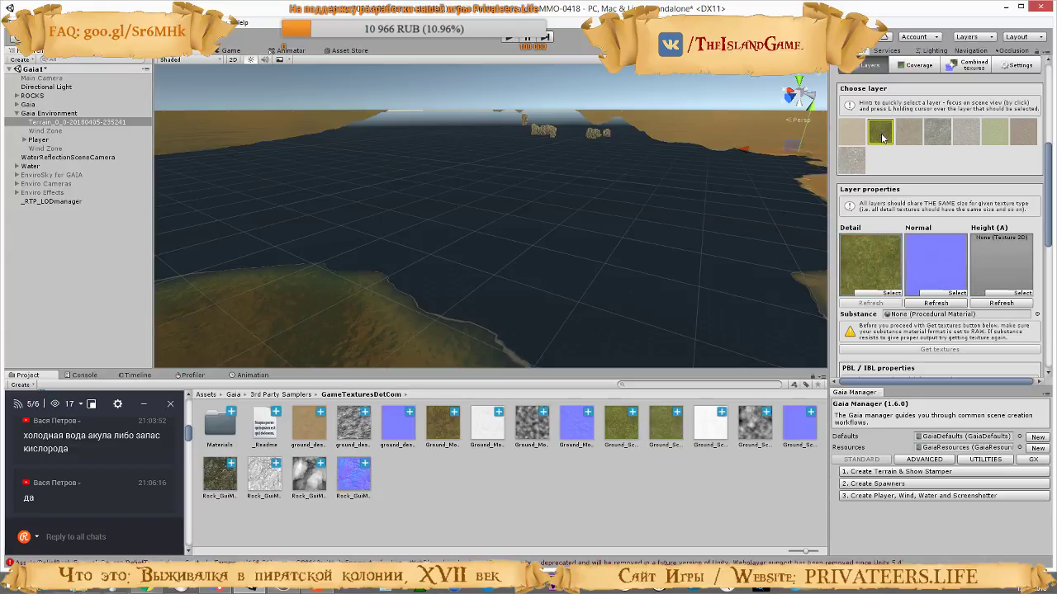
pyautogui.click(852, 276)
pyautogui.click(934, 267)
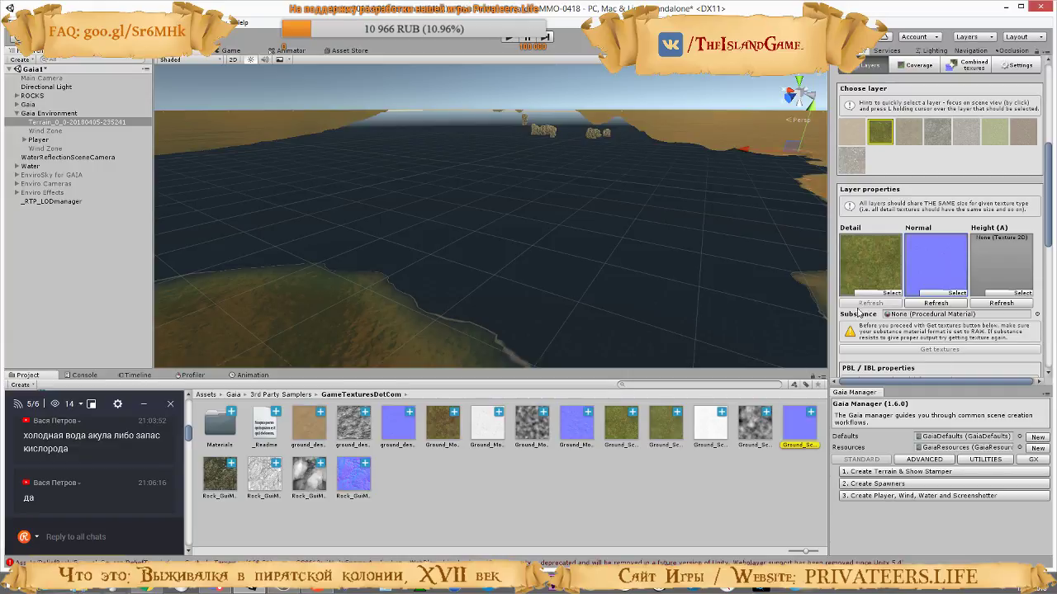
pyautogui.click(848, 263)
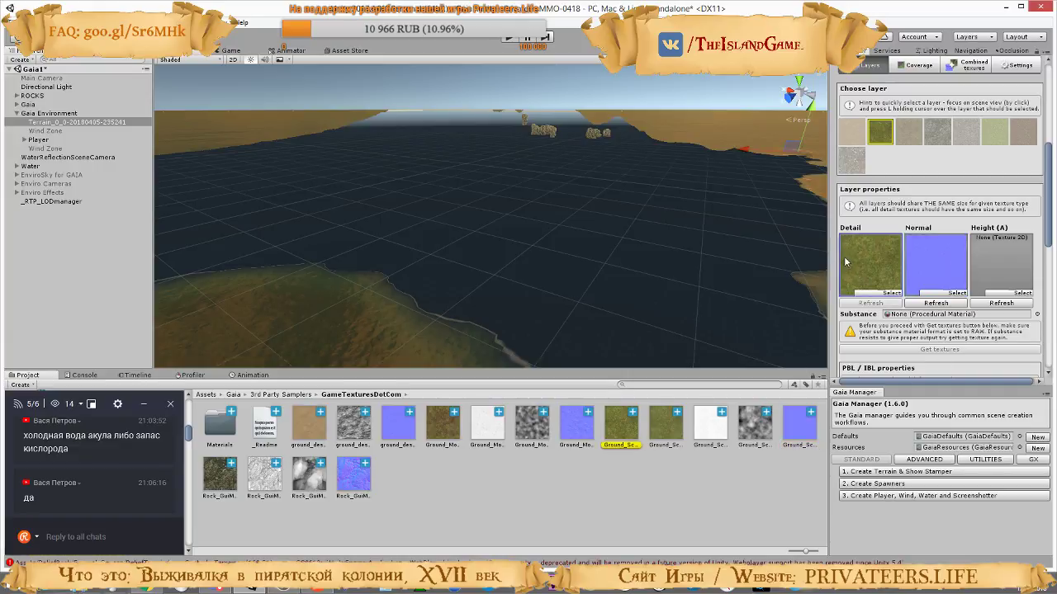
pyautogui.click(956, 261)
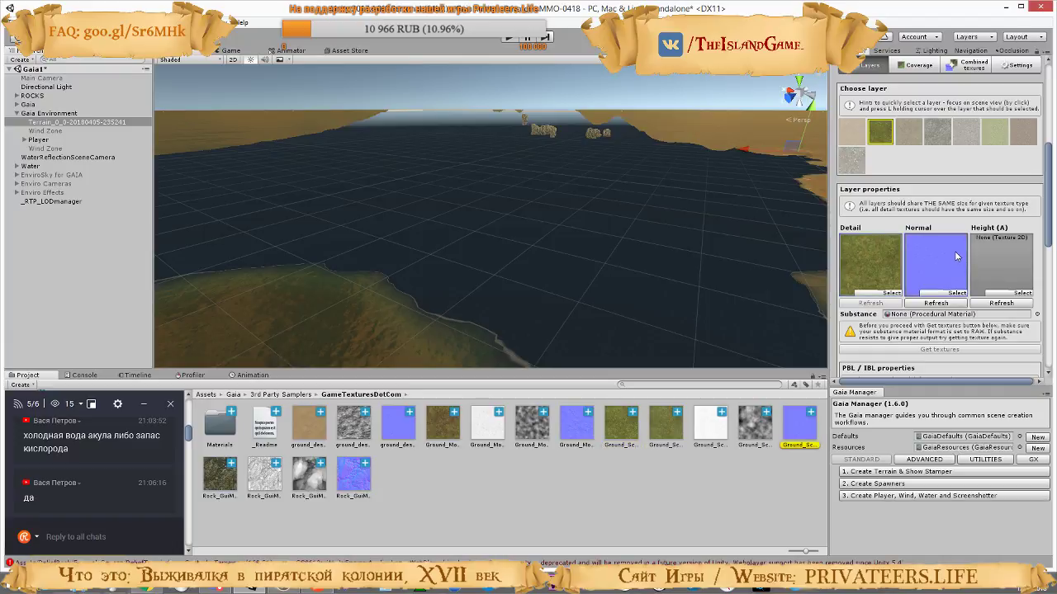
pyautogui.click(1010, 289)
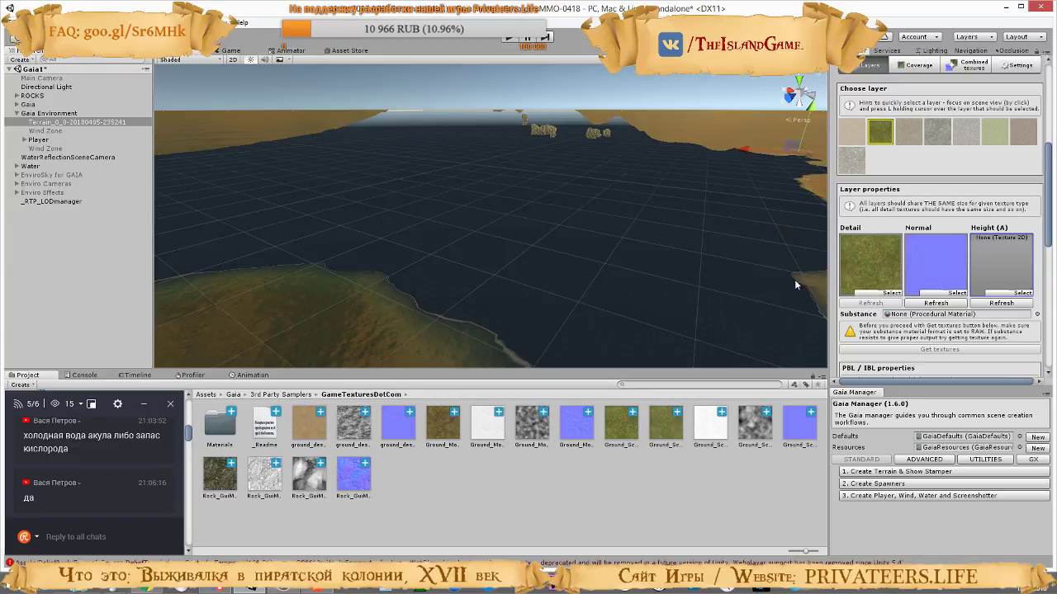
# Look at the texture choices for the grass layer's Height (A), dismiss them, and inspect Ground_ScrubGrassField_2k_h in the project assets
pyautogui.click(1020, 293)
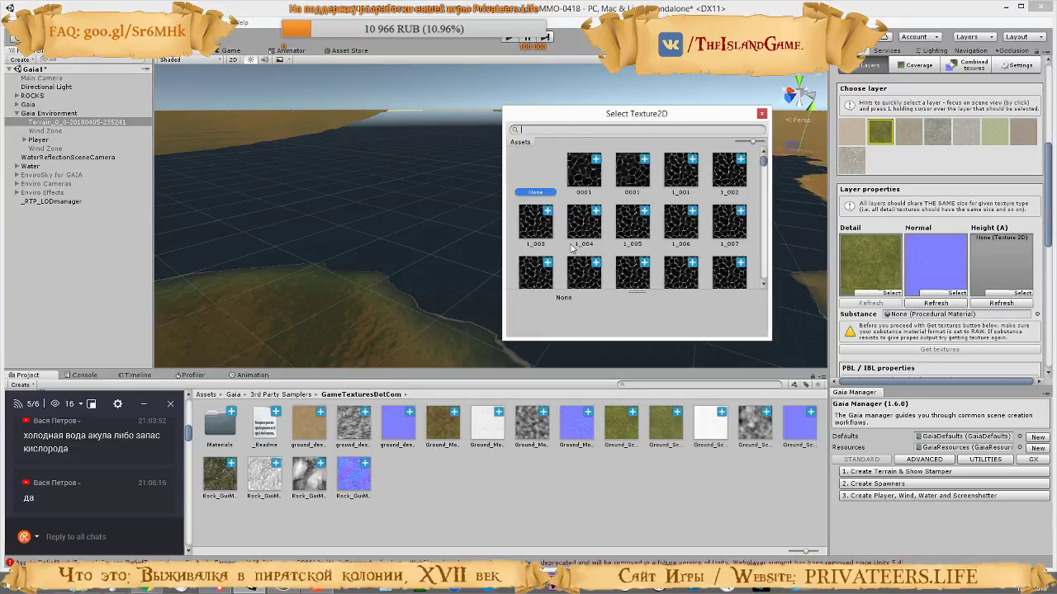
pyautogui.click(761, 113)
pyautogui.click(926, 276)
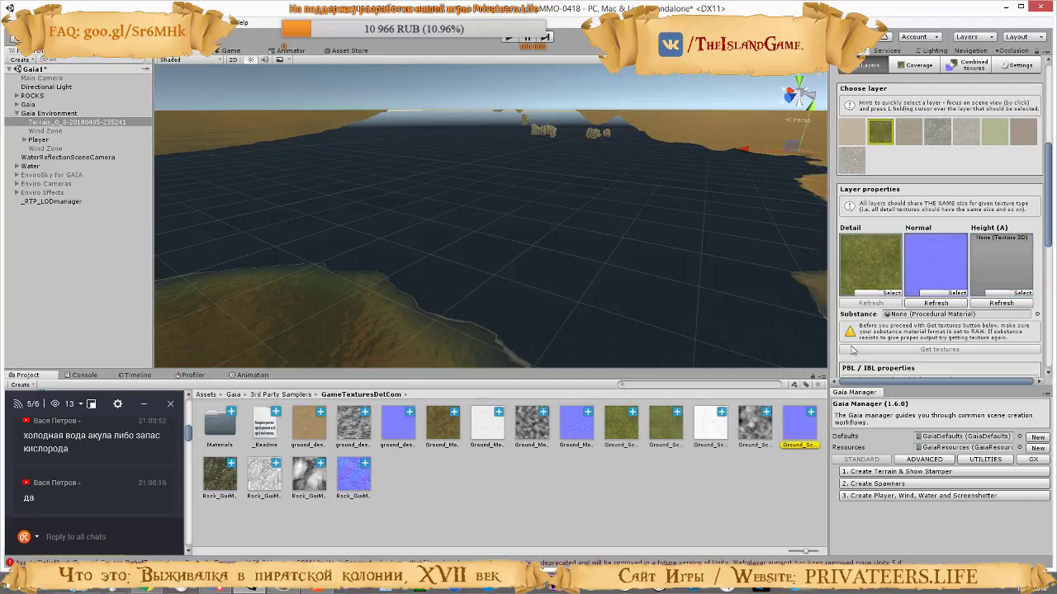
pyautogui.click(756, 438)
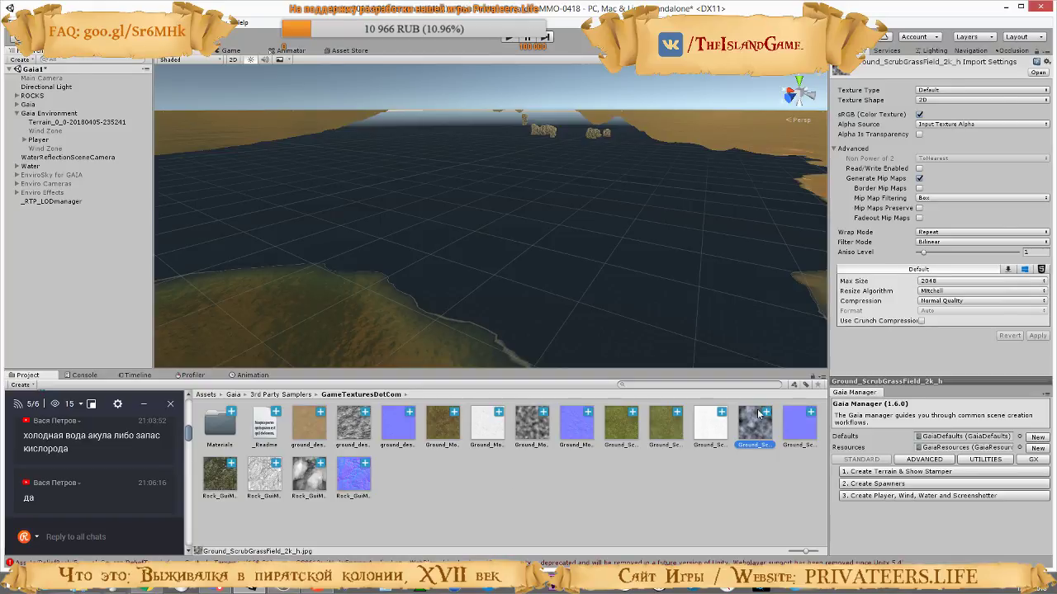
pyautogui.click(666, 425)
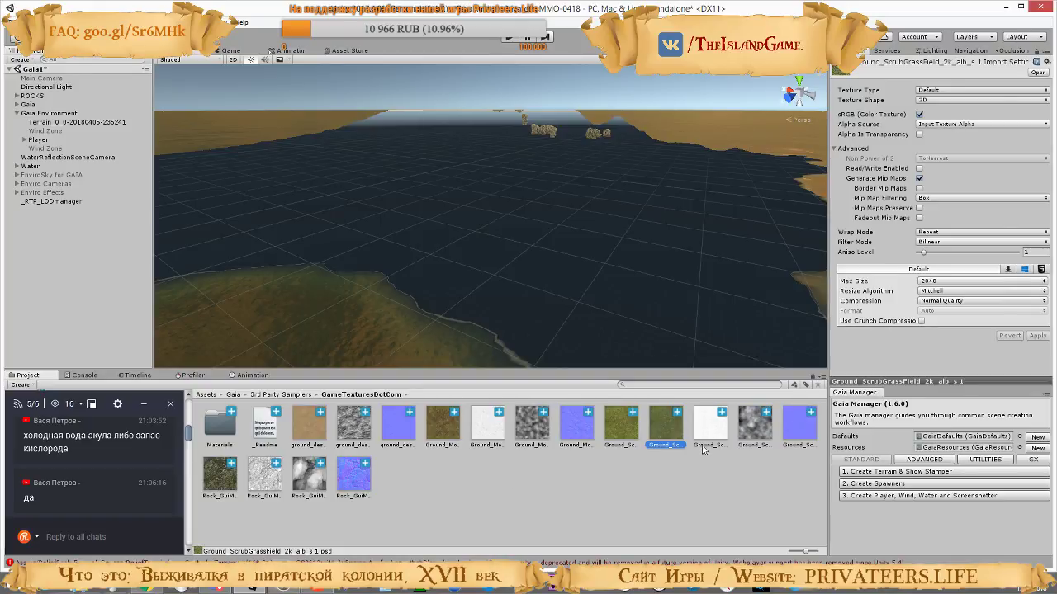
pyautogui.click(761, 422)
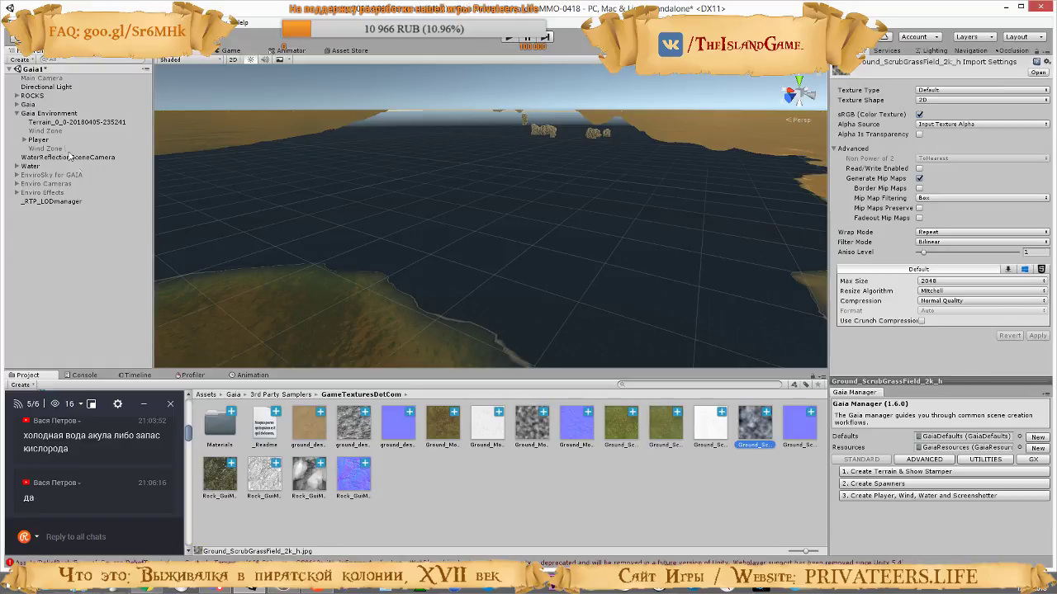
pyautogui.click(66, 124)
pyautogui.scroll(-10, 991, 291)
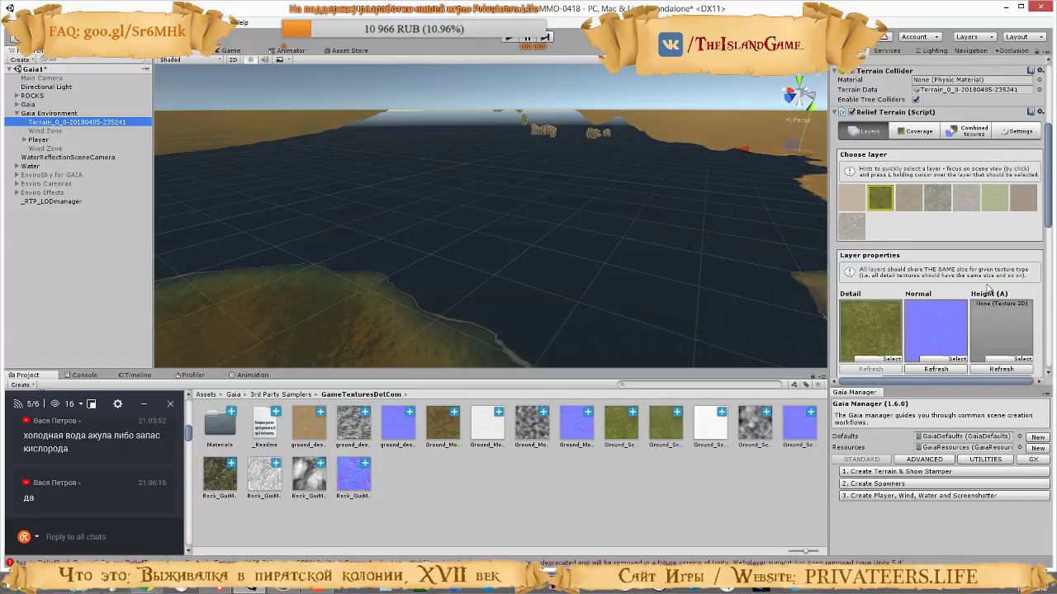
pyautogui.moveTo(761, 427); pyautogui.dragTo(1003, 228)
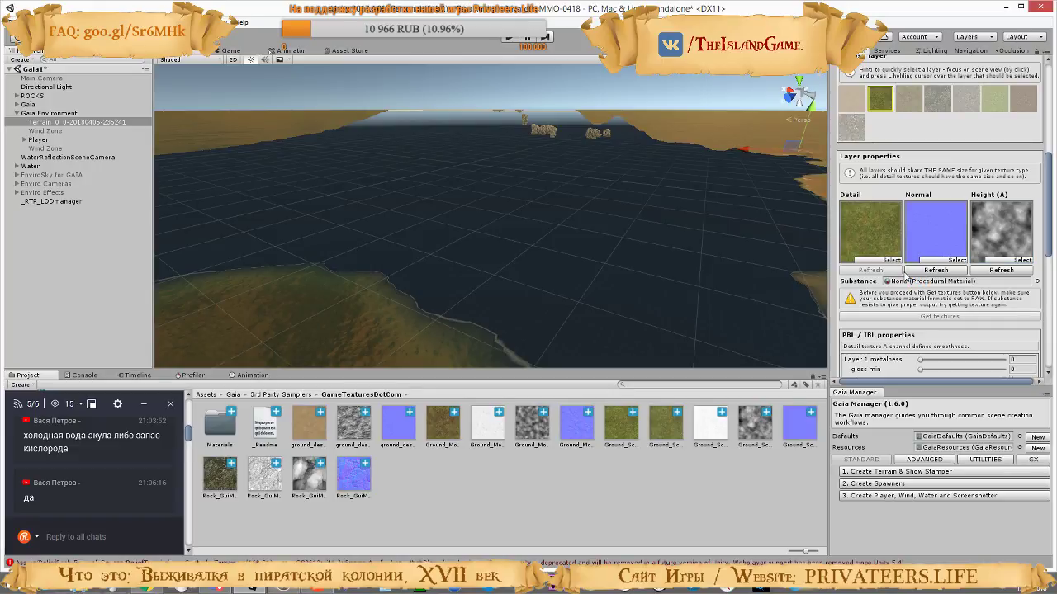
# Choose the third layer, locate its Detail and Normal textures, and assign the matching greyscale height texture to Height (A)
pyautogui.click(911, 105)
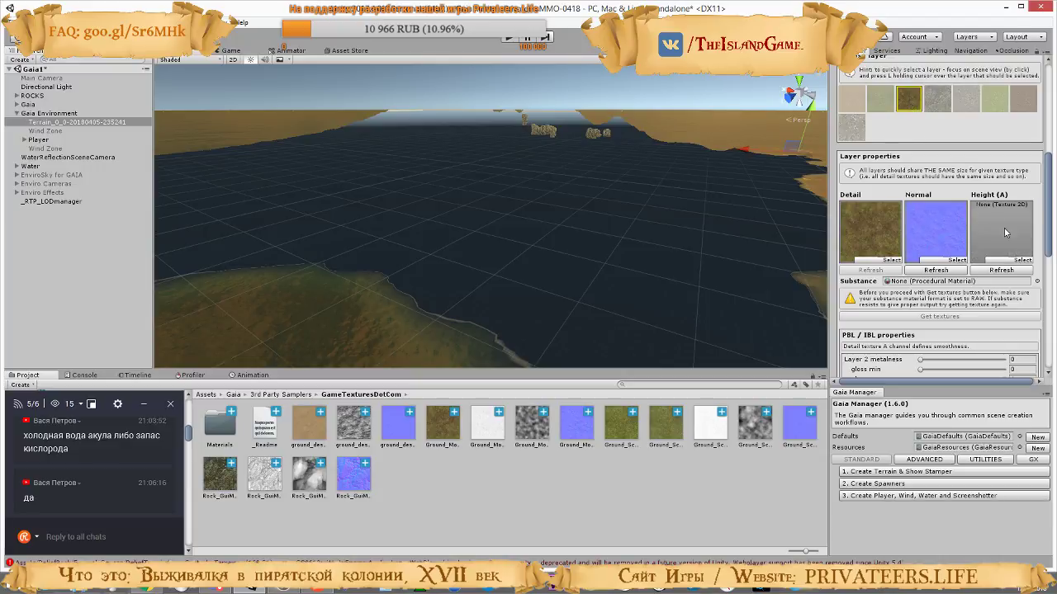
pyautogui.click(898, 236)
pyautogui.click(946, 234)
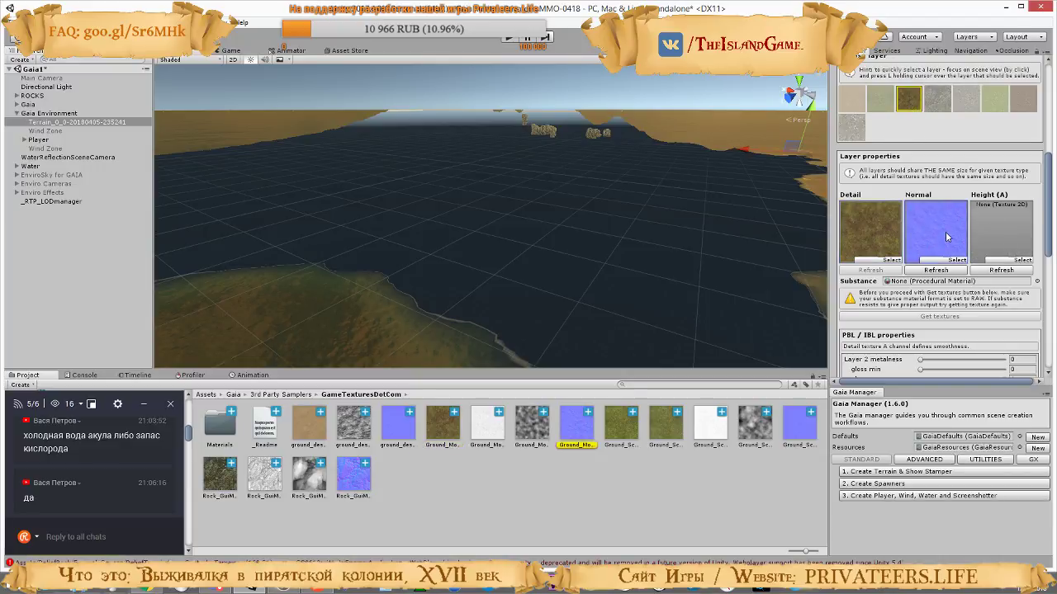
pyautogui.moveTo(527, 432); pyautogui.dragTo(1002, 224)
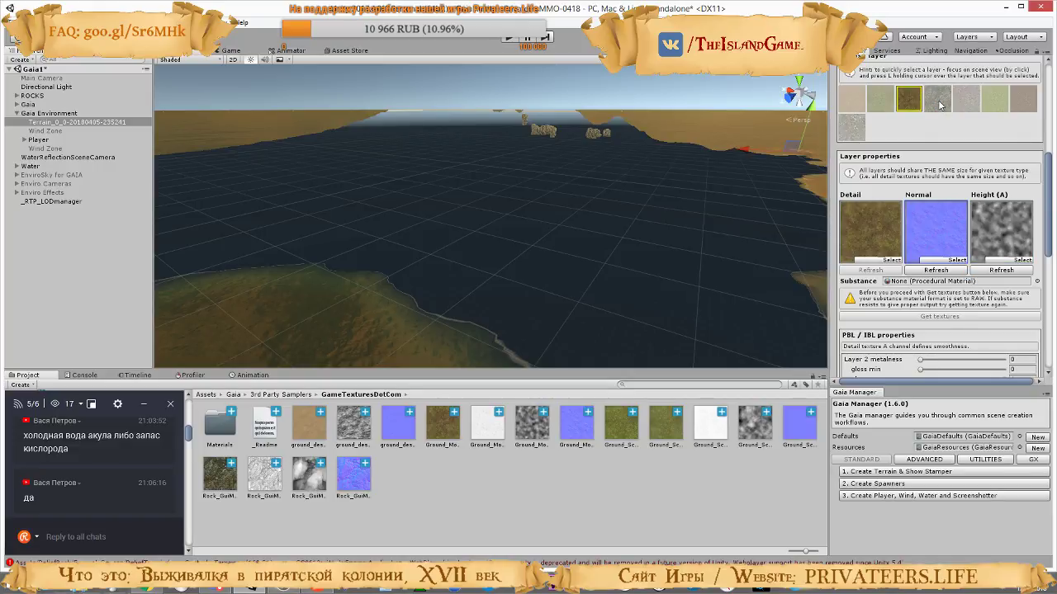
# Choose the fourth, mossy rock layer, locate its Detail and Normal assets, and assign Rock_GuiMossyRock_2k_h to its Height (A)
pyautogui.click(938, 99)
pyautogui.click(871, 231)
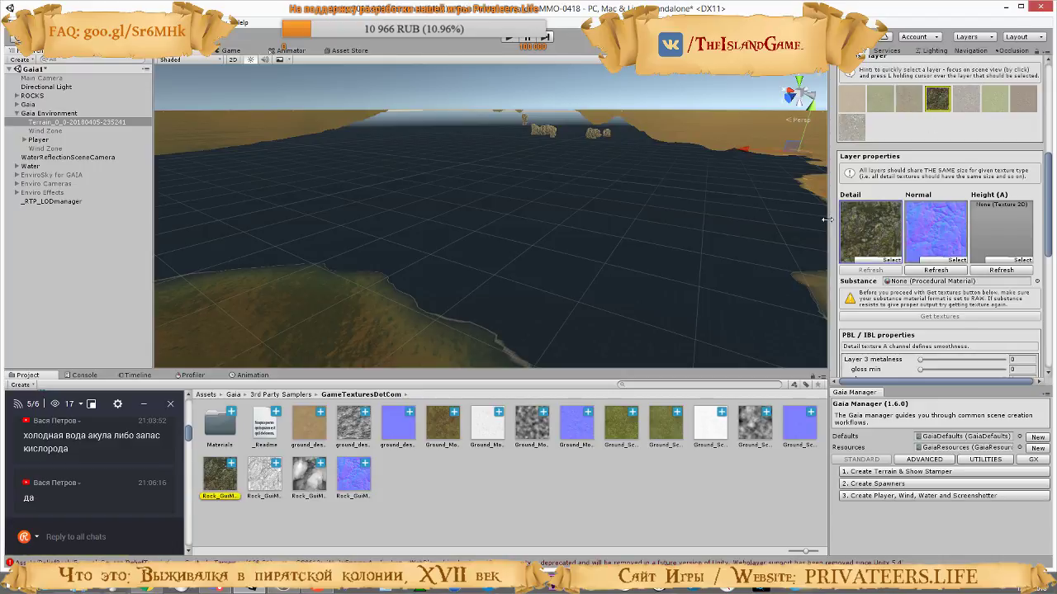
pyautogui.click(944, 221)
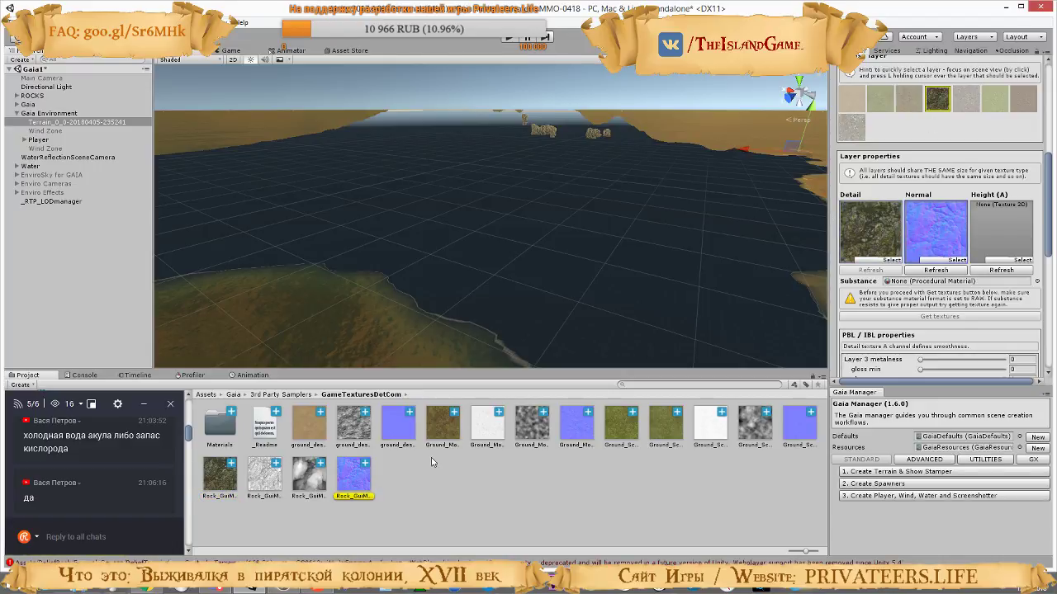
pyautogui.click(317, 484)
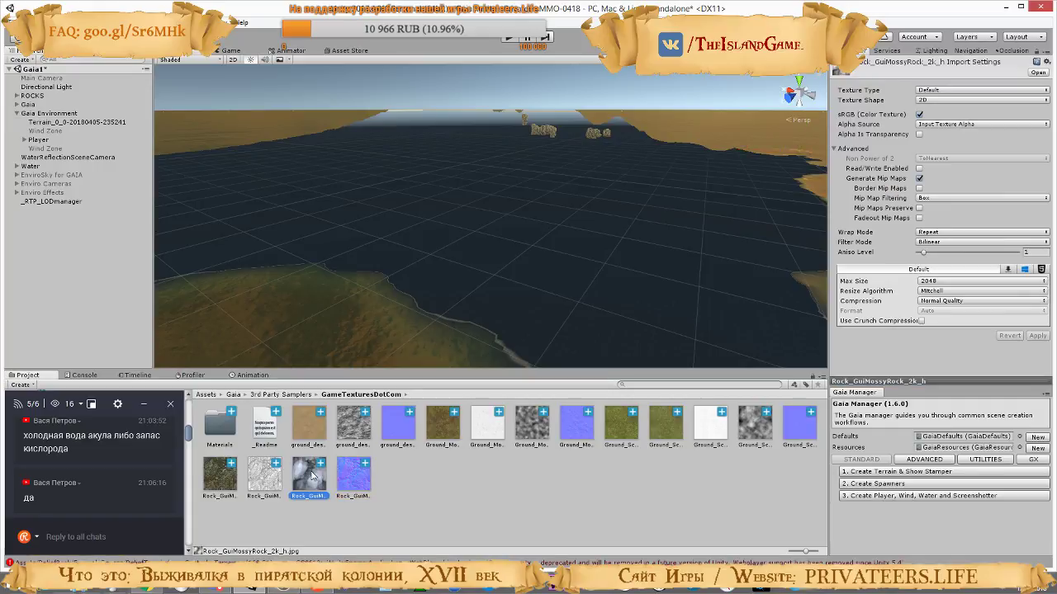
pyautogui.click(261, 481)
pyautogui.click(307, 473)
pyautogui.click(58, 122)
pyautogui.scroll(-5, 966, 258)
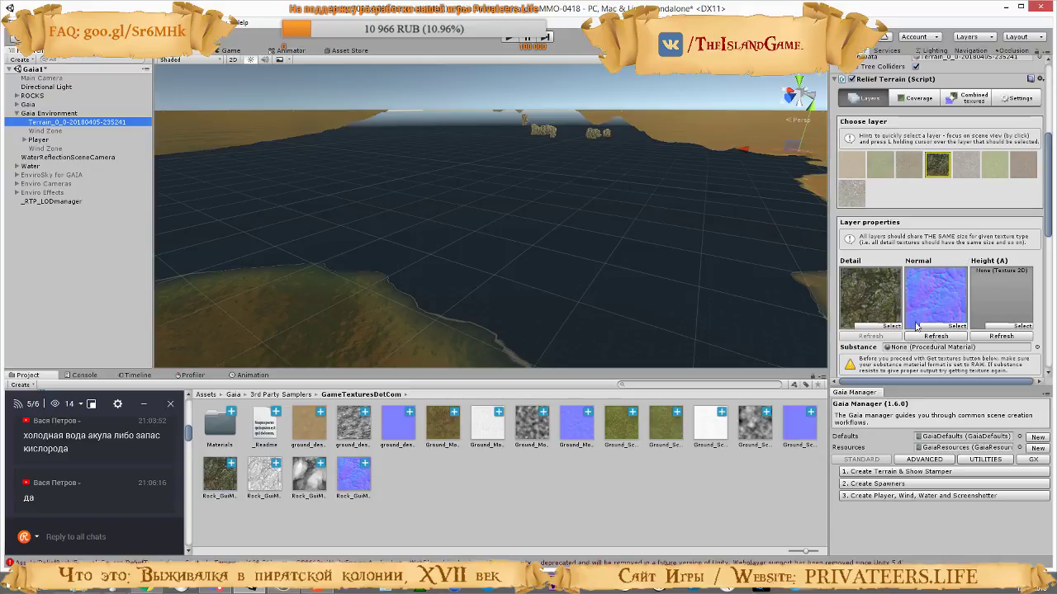
pyautogui.click(864, 305)
pyautogui.click(863, 305)
pyautogui.moveTo(315, 476); pyautogui.dragTo(1014, 299)
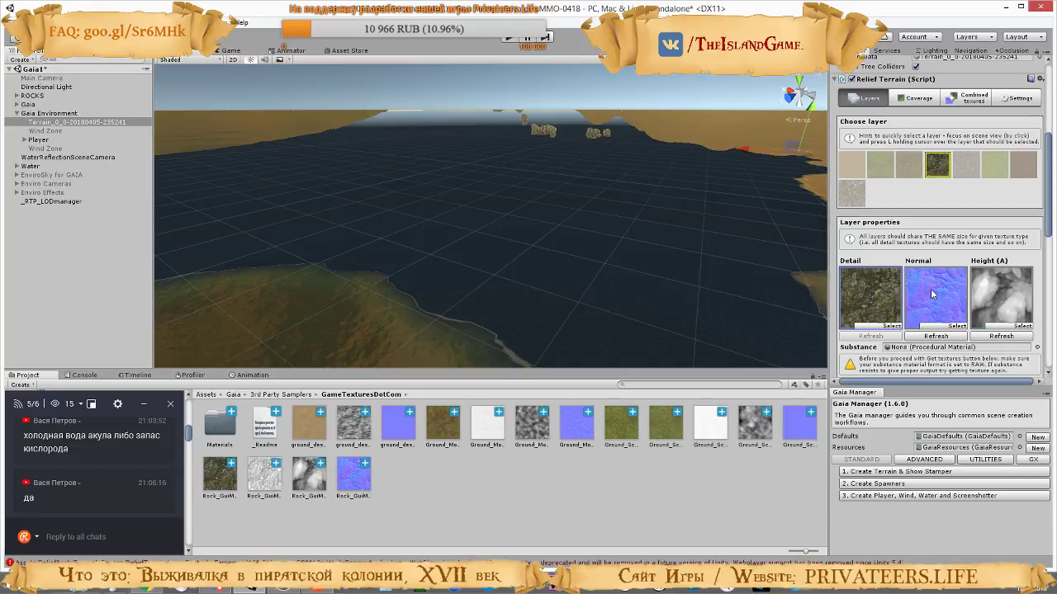
# Choose the fifth layer, locate its Detail and Normal assets, and look for a height map among the AQUAS demo textures
pyautogui.click(964, 172)
pyautogui.click(867, 302)
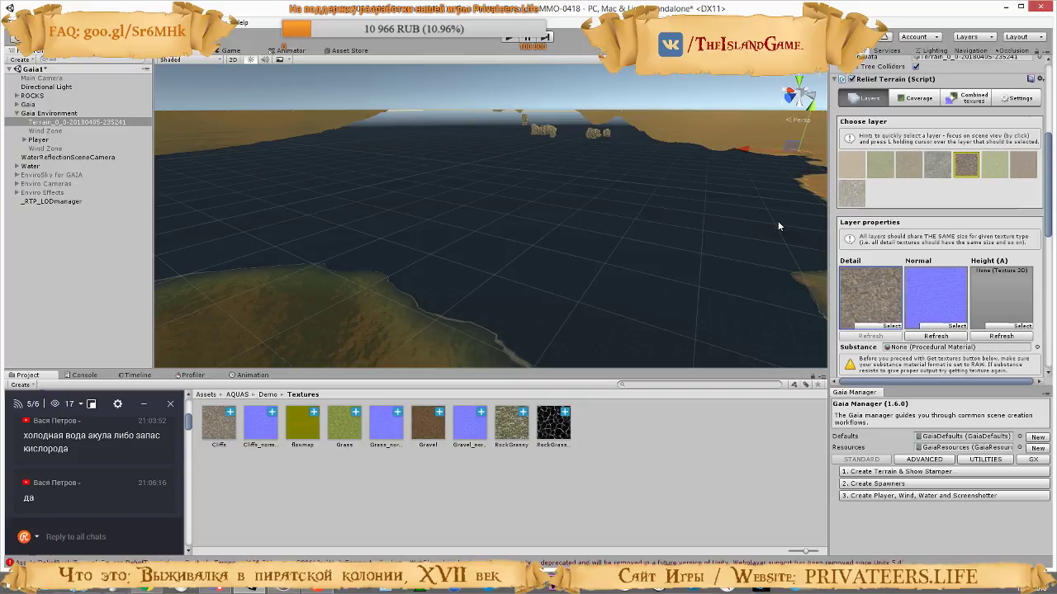
pyautogui.click(927, 301)
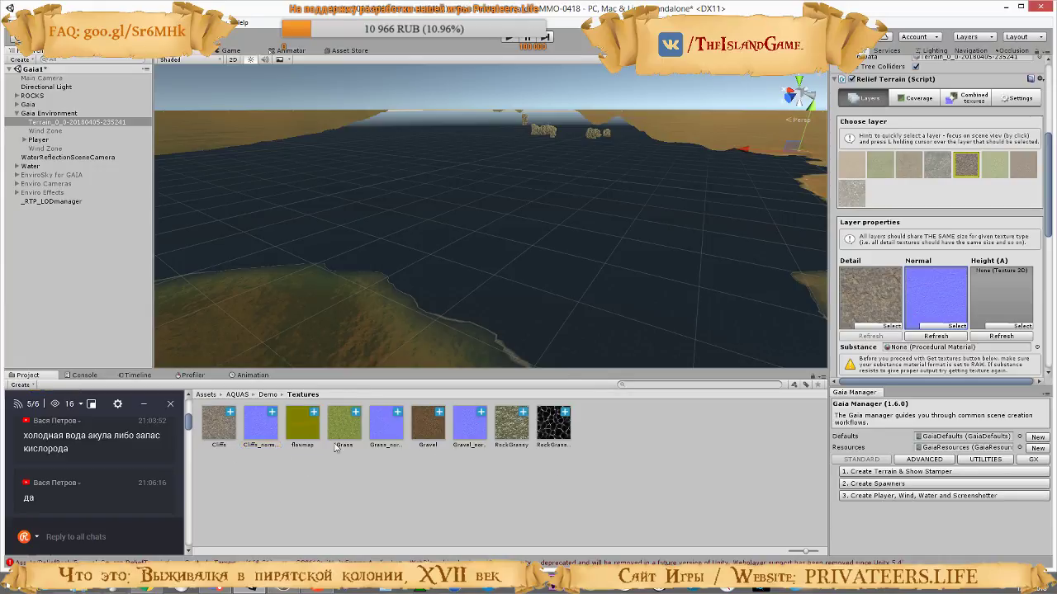
pyautogui.click(559, 434)
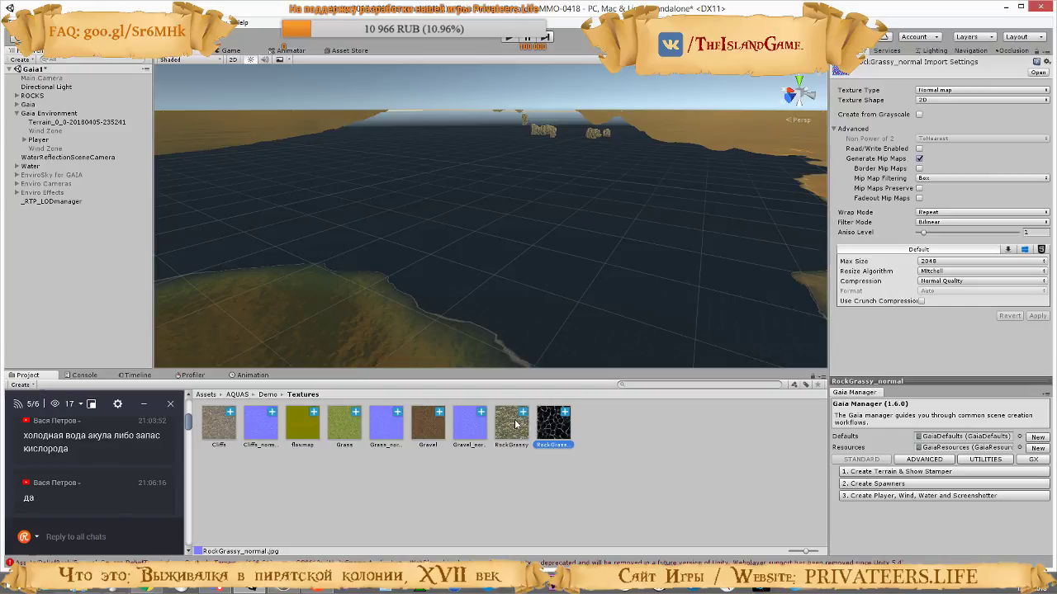
pyautogui.click(524, 436)
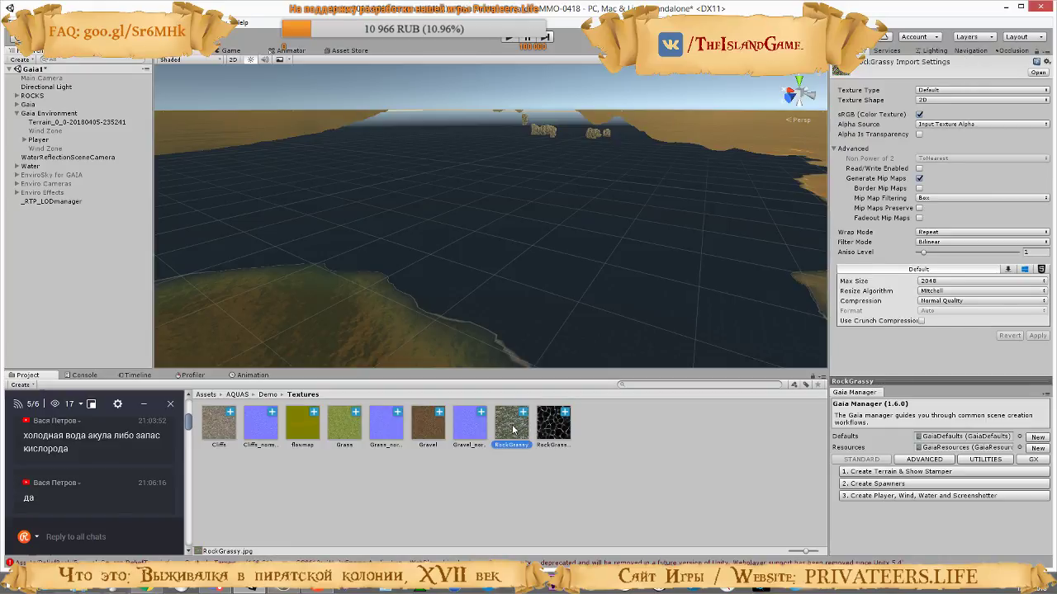
pyautogui.click(40, 122)
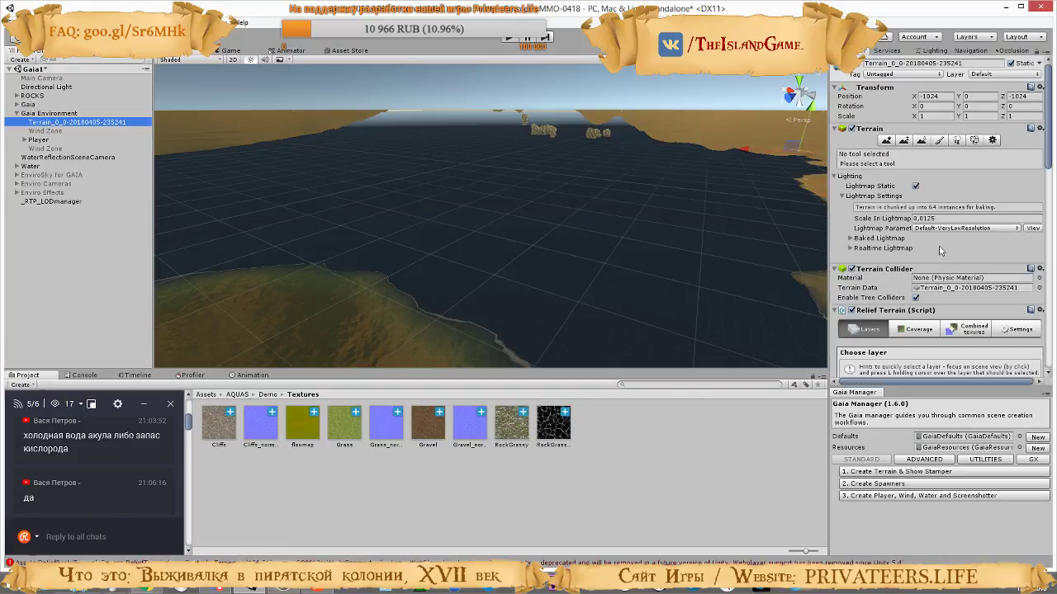
pyautogui.scroll(-10, 939, 251)
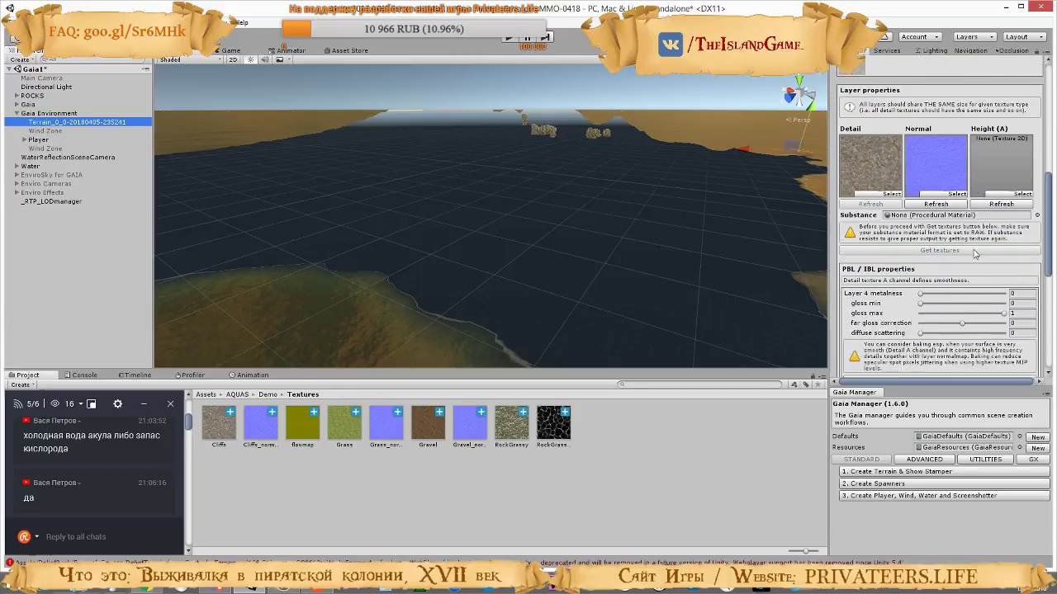
# Following the tutorial, save the scene and open the Global maps section of the terrain's Relief Terrain settings
pyautogui.scroll(4, 975, 253)
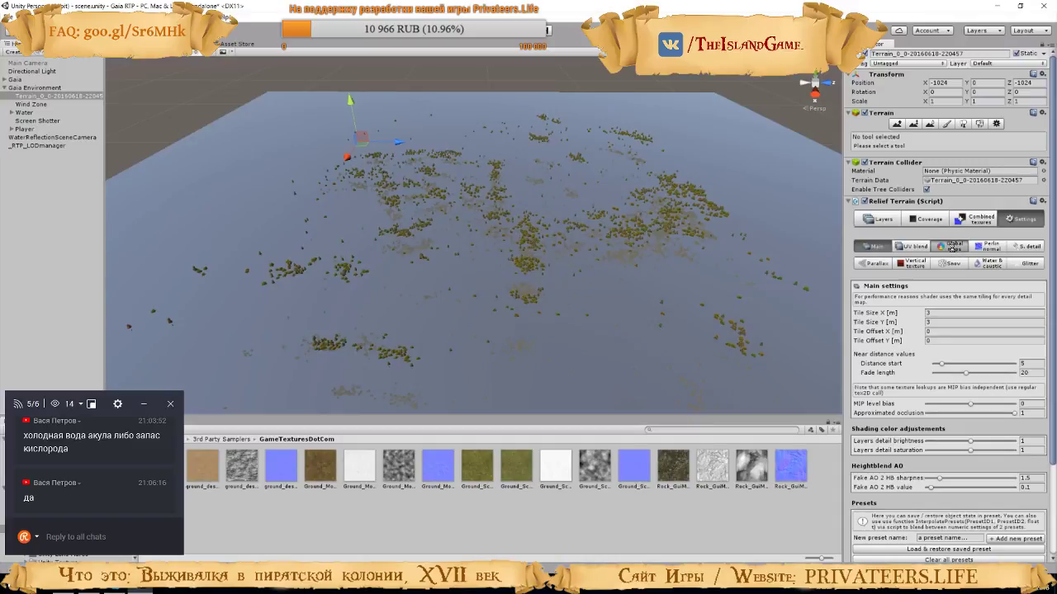
pyautogui.press('k')
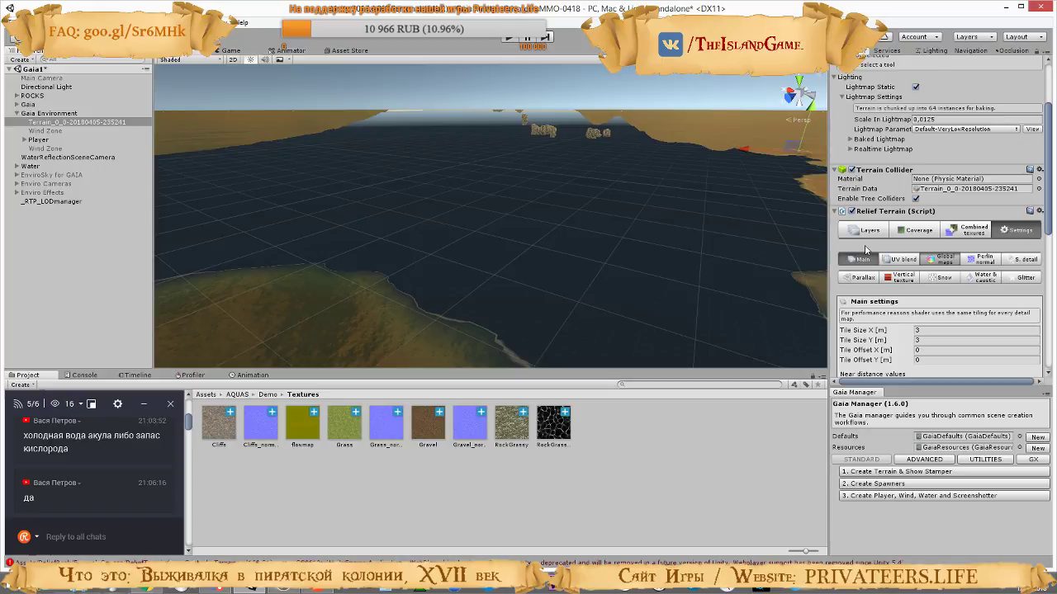
pyautogui.scroll(-1, 914, 255)
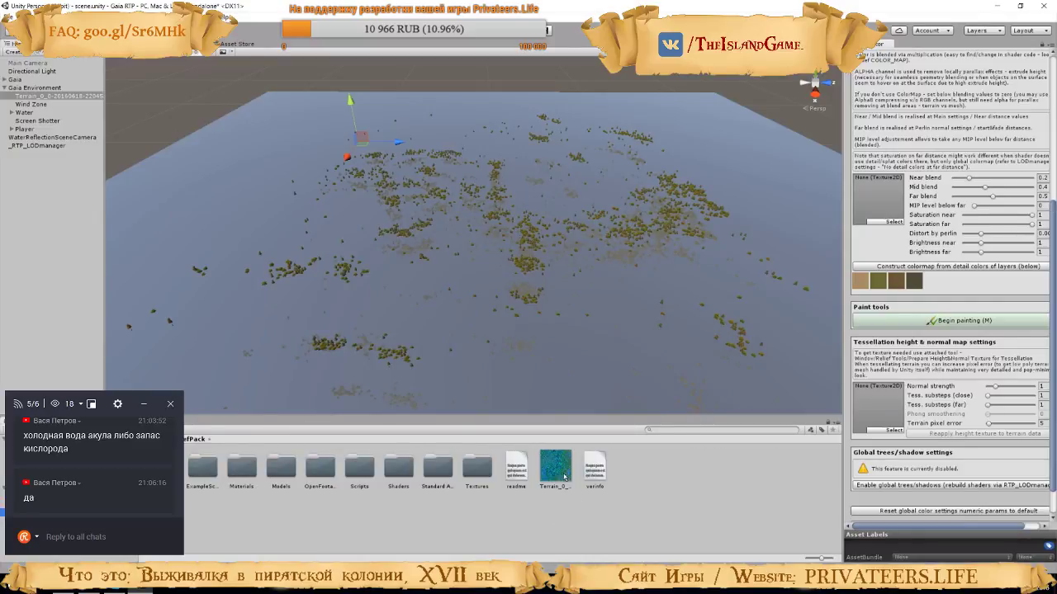
pyautogui.press('space')
pyautogui.hotkey('alt', 'Tab')
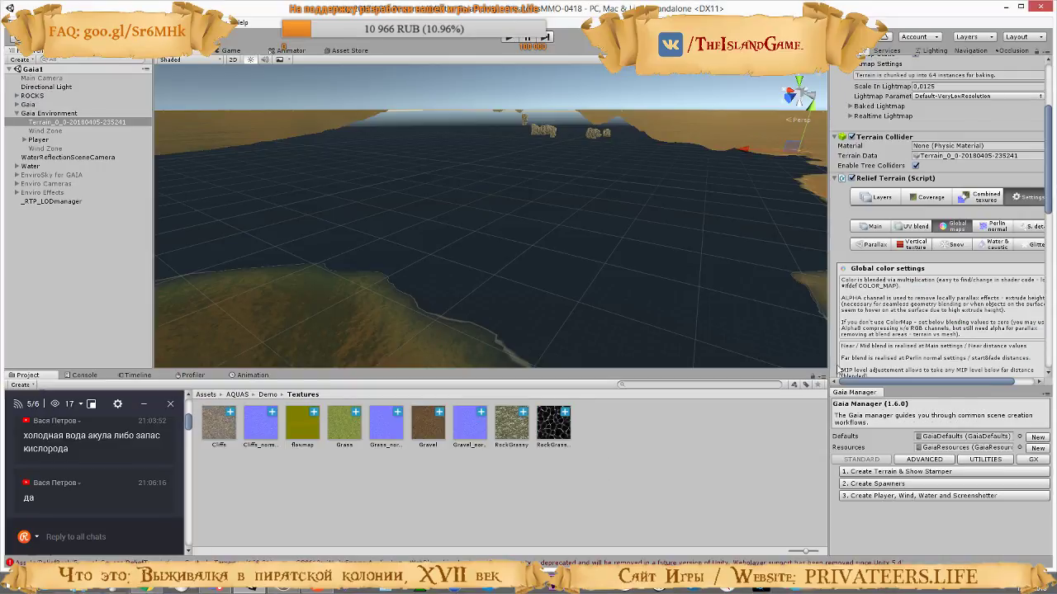
# Assign the saved Terrain_0_… height-normal texture from Assets/ReliefPack to the terrain's Tessellation height & normal map slot
pyautogui.scroll(-15, 908, 297)
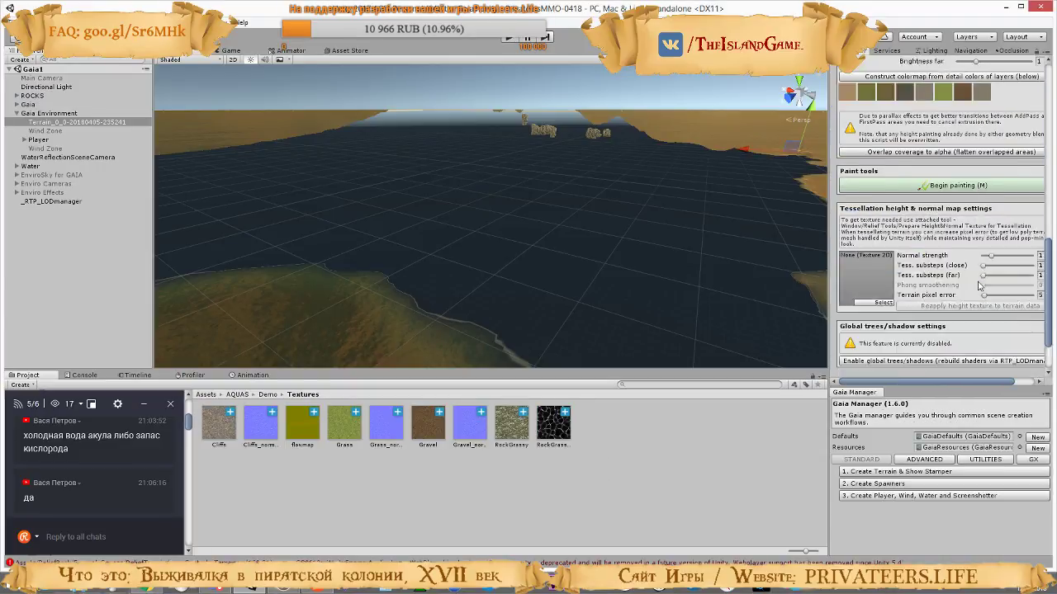
pyautogui.scroll(-2, 979, 286)
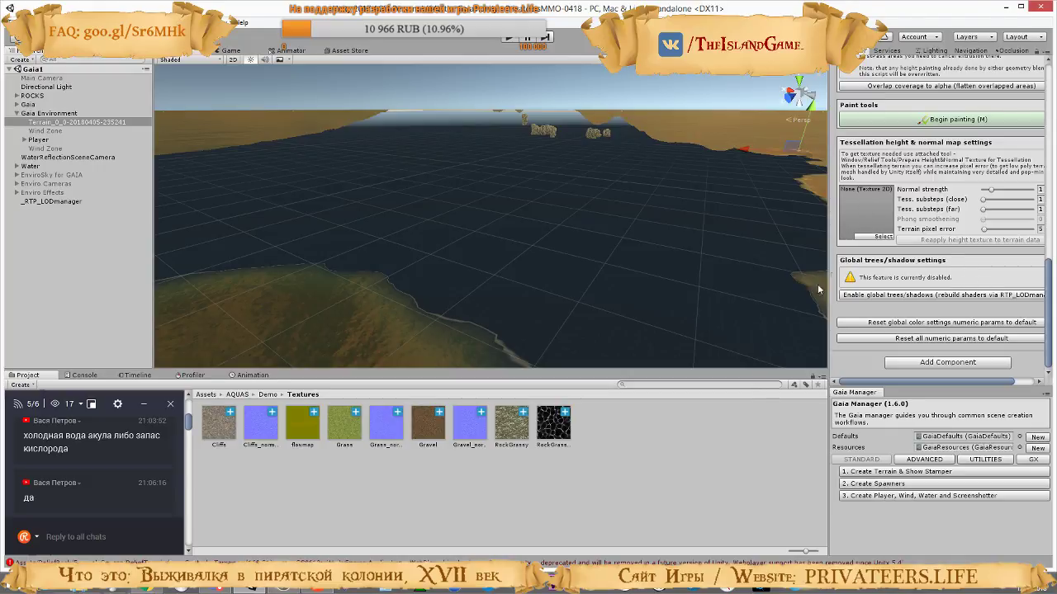
pyautogui.click(867, 221)
pyautogui.click(206, 395)
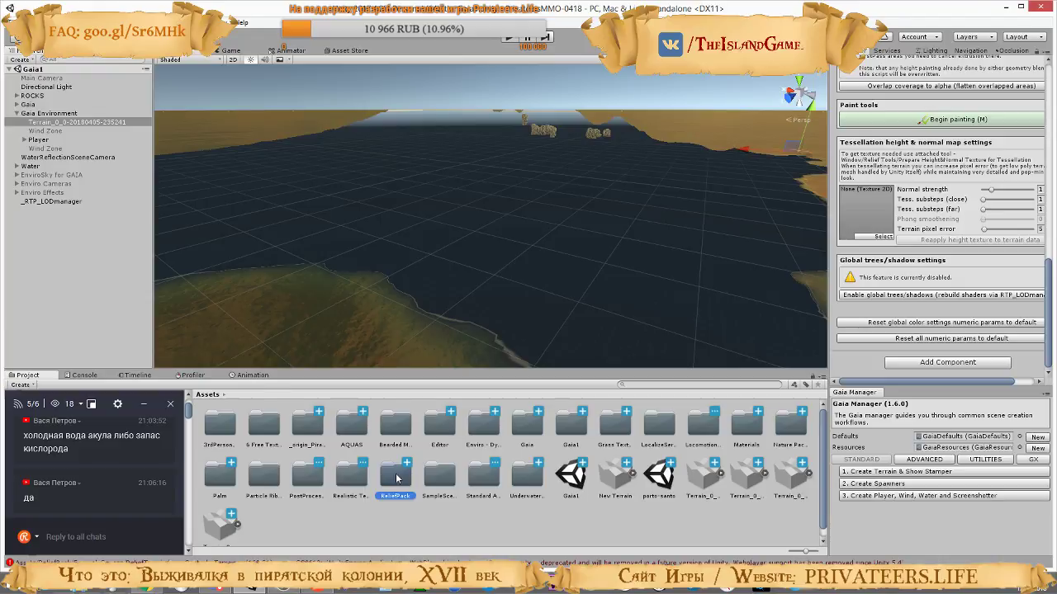
pyautogui.doubleClick(407, 475)
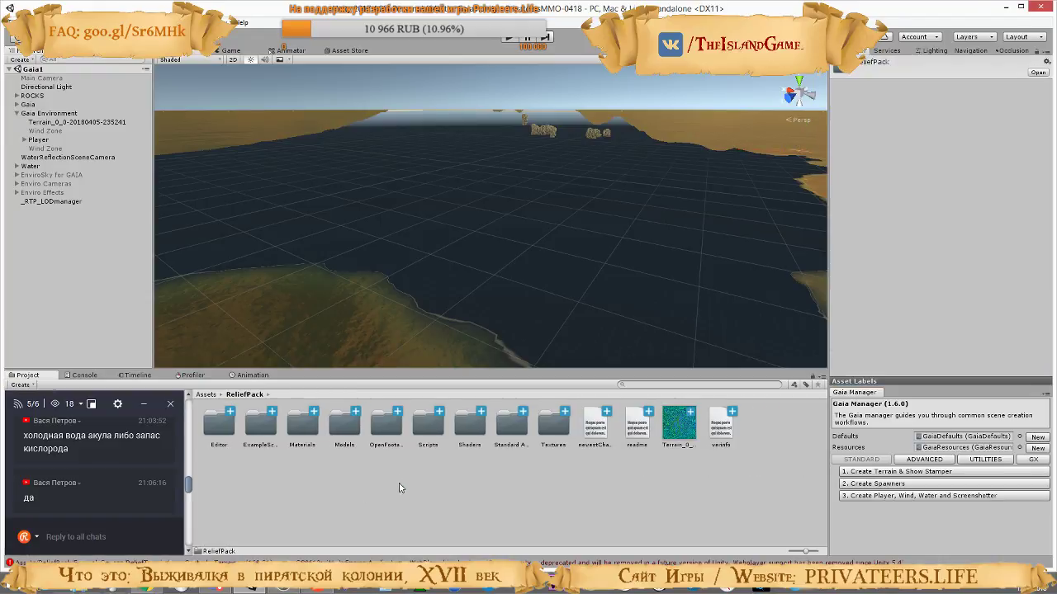
pyautogui.click(56, 122)
pyautogui.scroll(-3, 1008, 270)
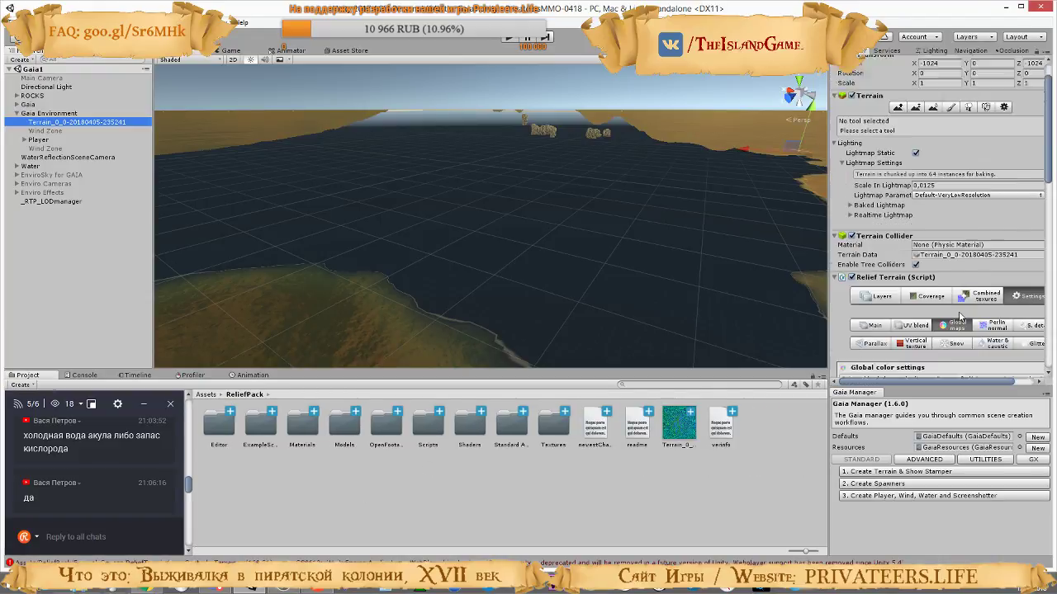
pyautogui.scroll(-10, 1021, 234)
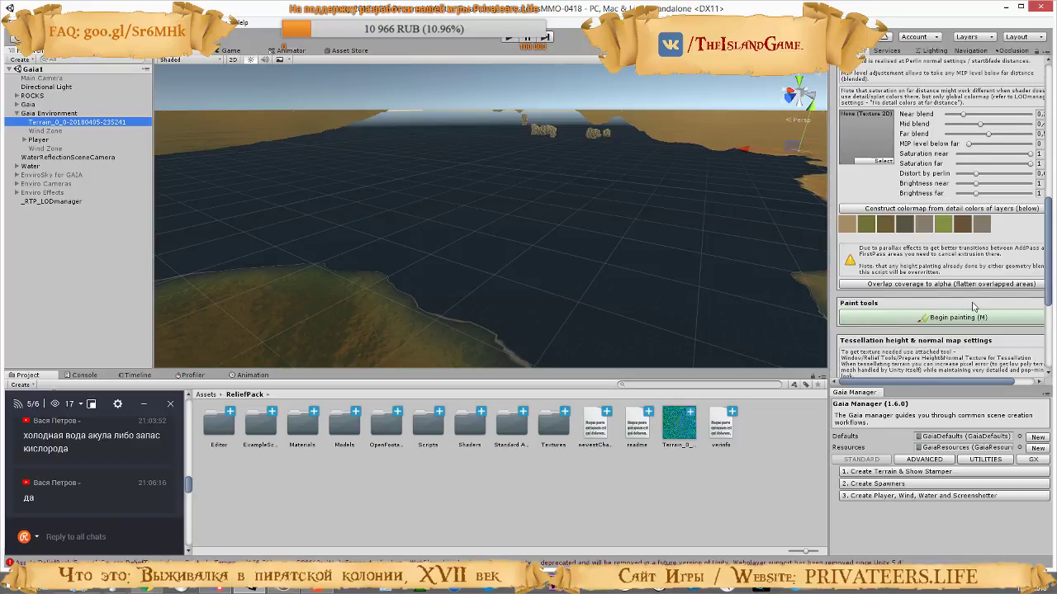
pyautogui.moveTo(676, 433); pyautogui.dragTo(873, 281)
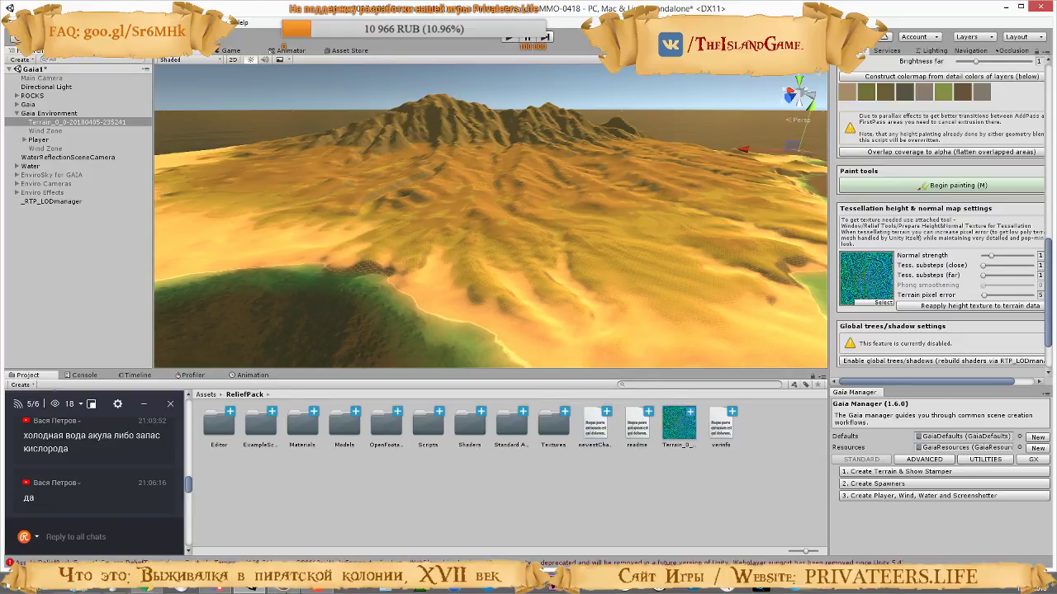
# Watch the tutorial's colormap part in the browser and, back in Unity, construct the global colormap from the layers' detail colors
pyautogui.moveTo(247, 589)
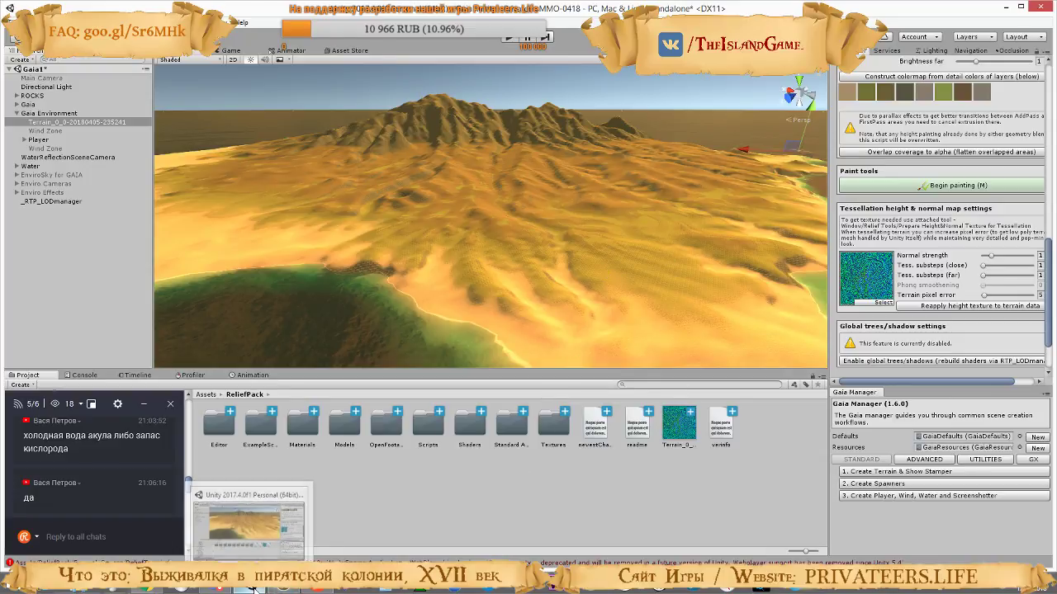
pyautogui.click(148, 589)
pyautogui.click(468, 265)
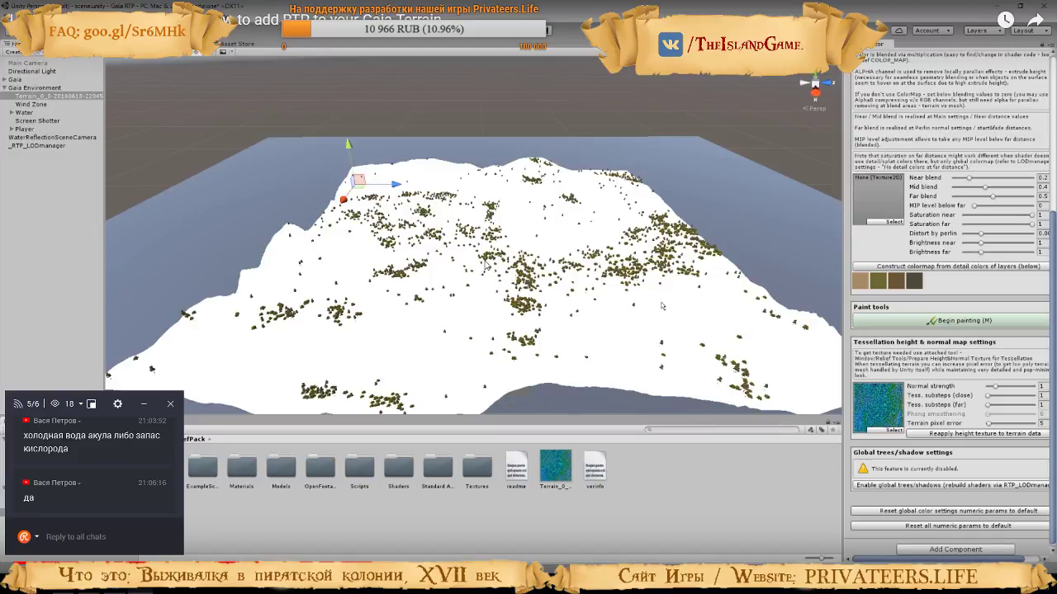
pyautogui.scroll(5, 864, 374)
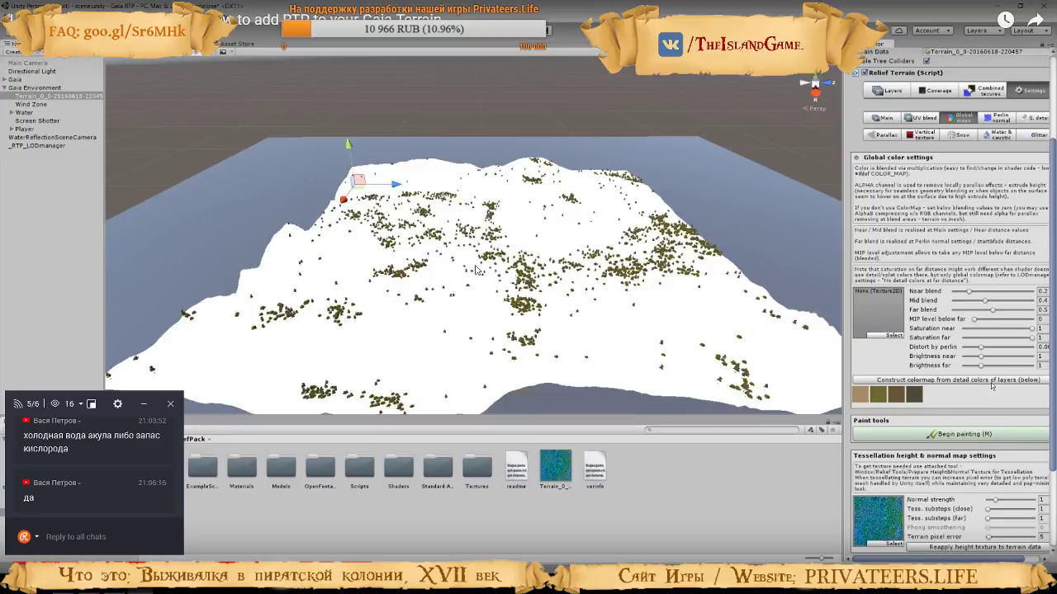
pyautogui.click(992, 381)
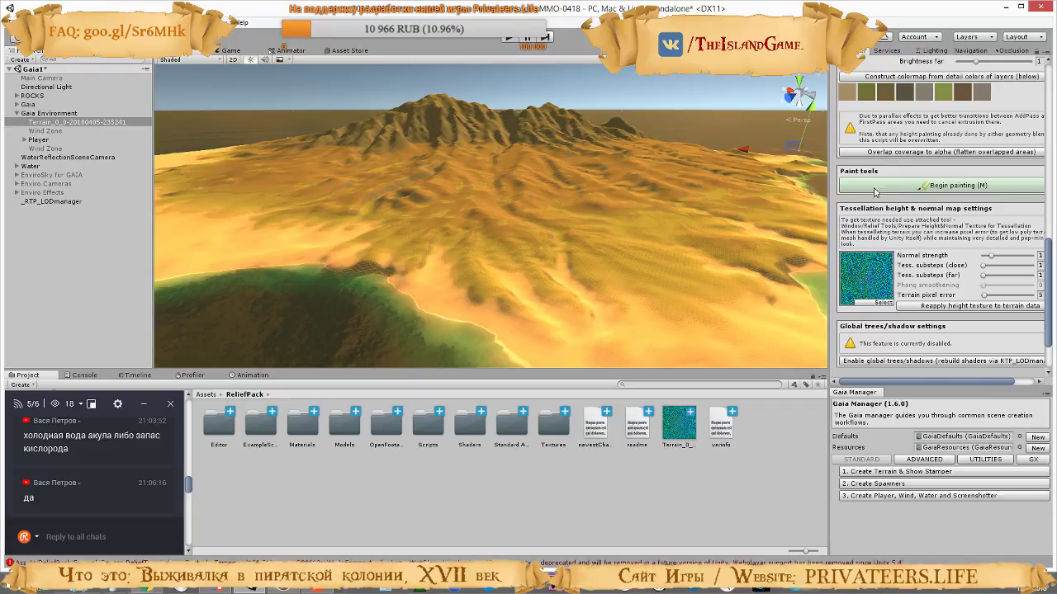
pyautogui.scroll(2, 928, 326)
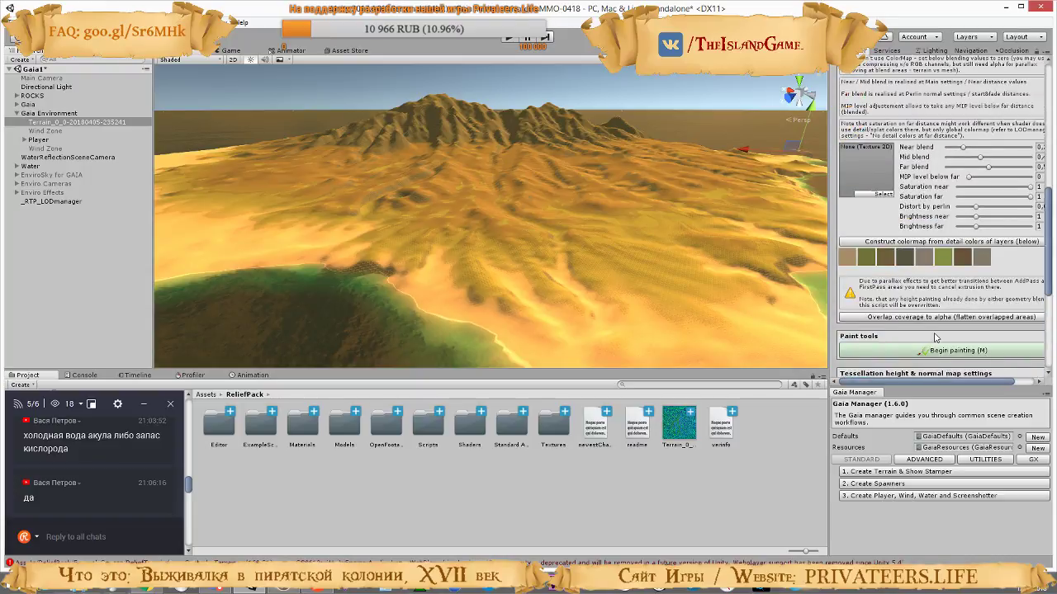
pyautogui.scroll(3, 936, 334)
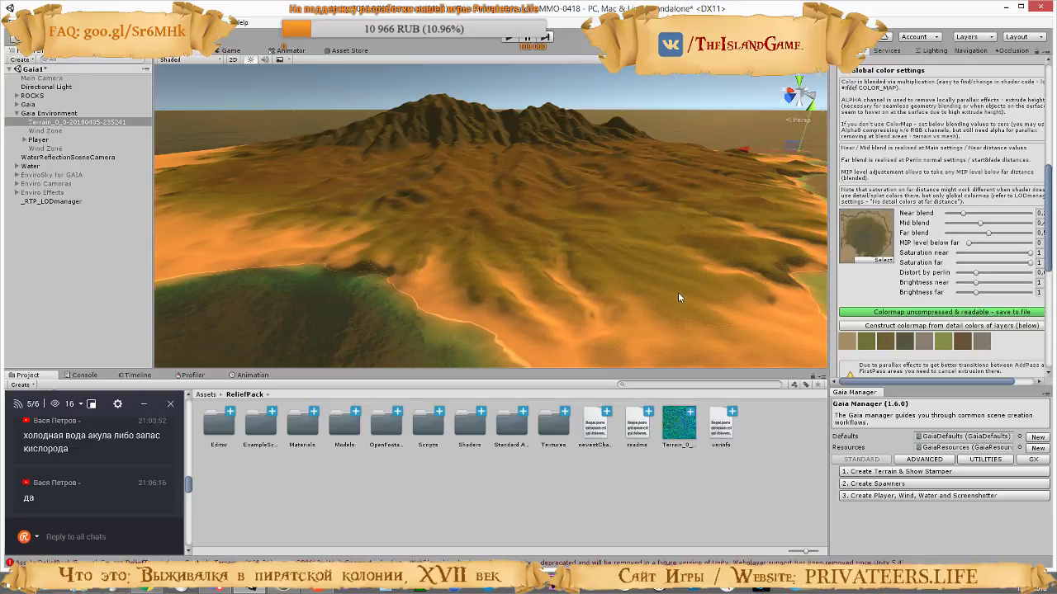
# Following the tutorial, reapply the tessellation height texture to the terrain data and confirm overwriting the height data
pyautogui.moveTo(677, 292); pyautogui.dragTo(633, 223, button='right')
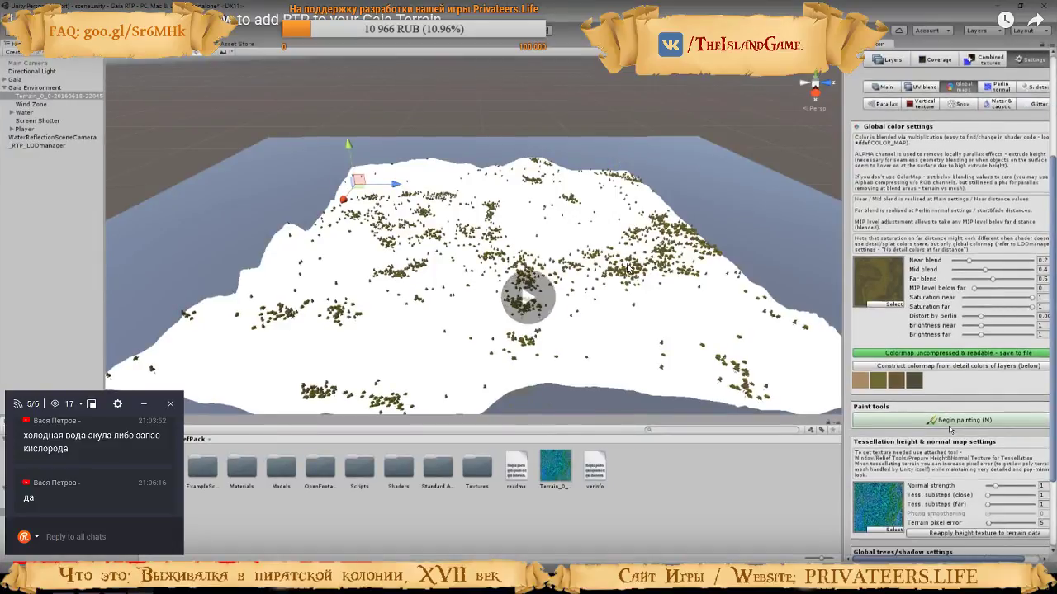
pyautogui.scroll(-5, 950, 428)
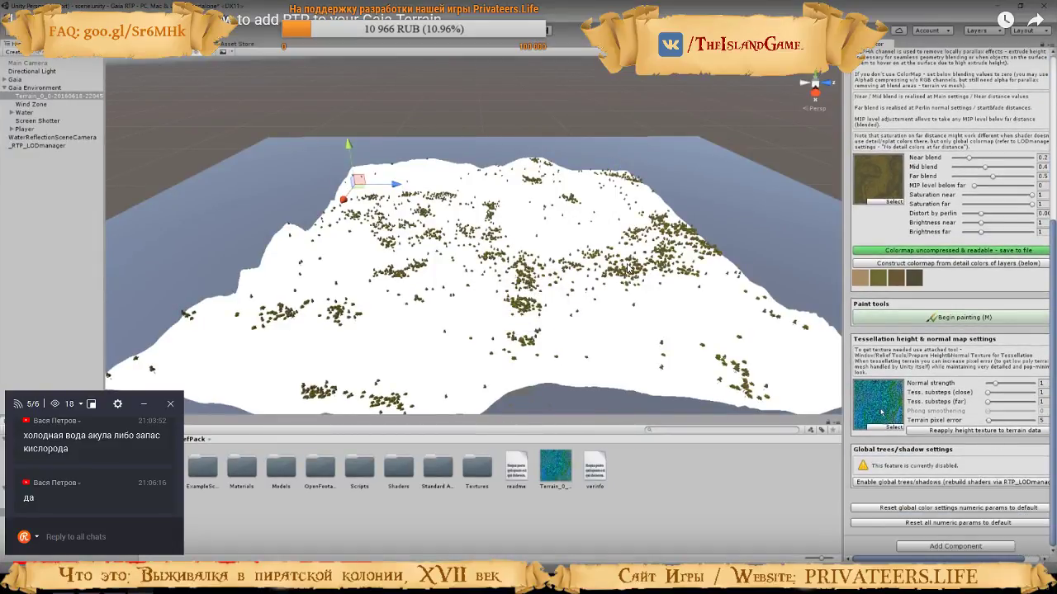
pyautogui.click(986, 431)
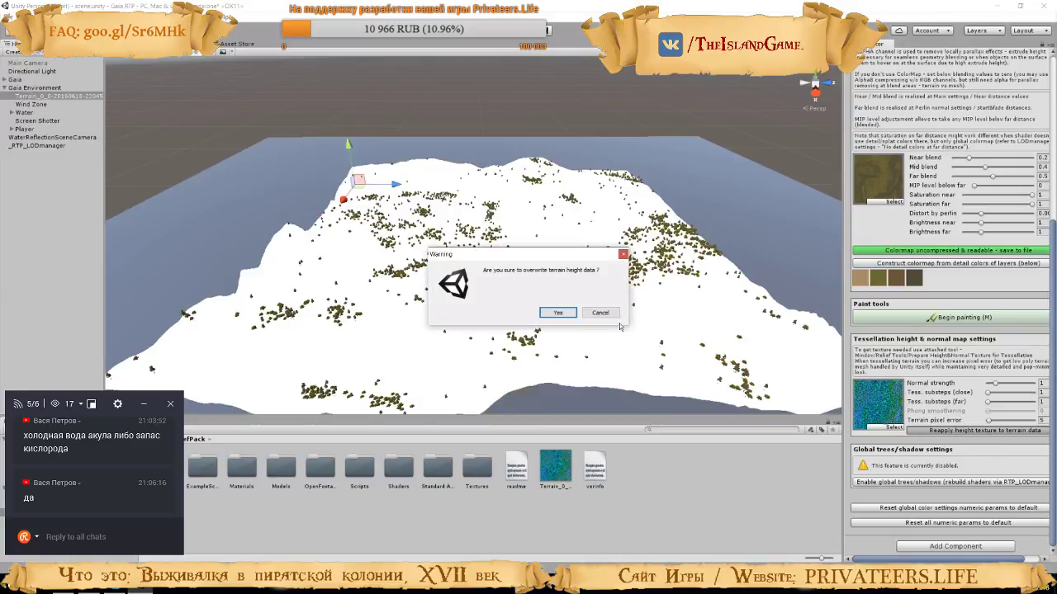
pyautogui.click(559, 313)
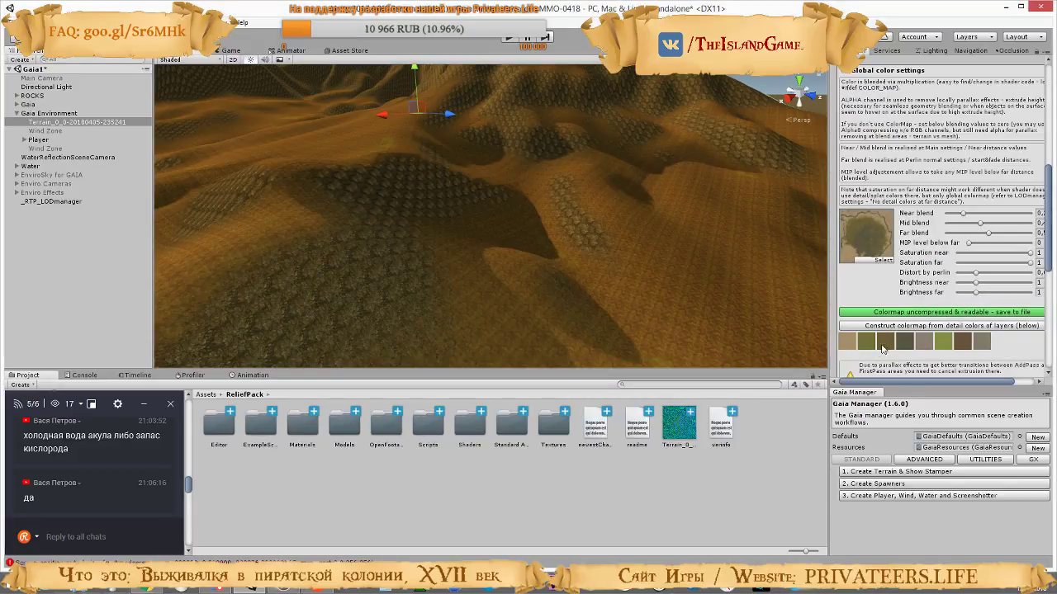
pyautogui.scroll(-6, 882, 348)
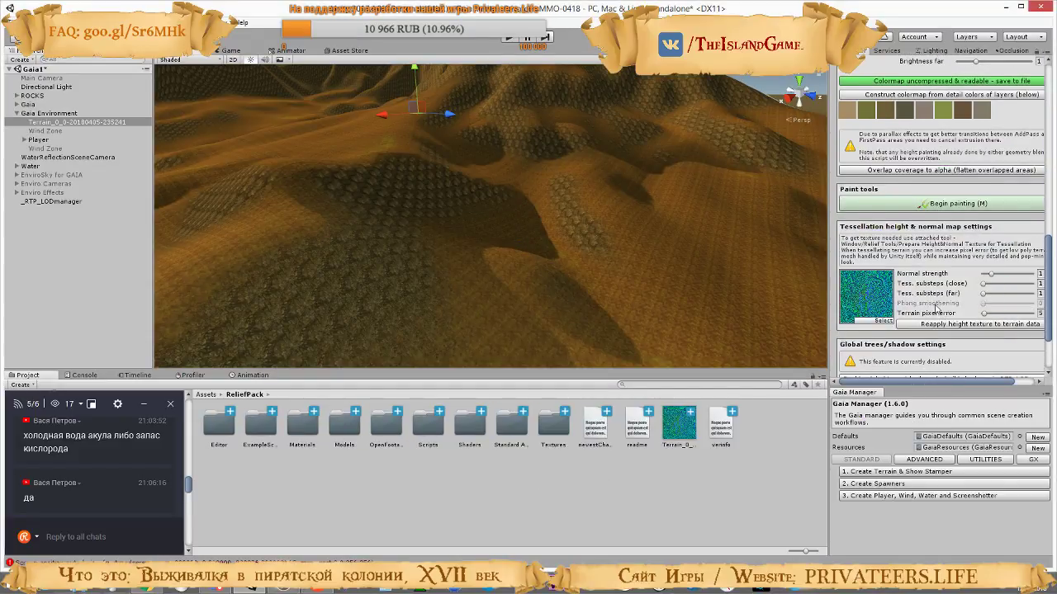
pyautogui.click(949, 324)
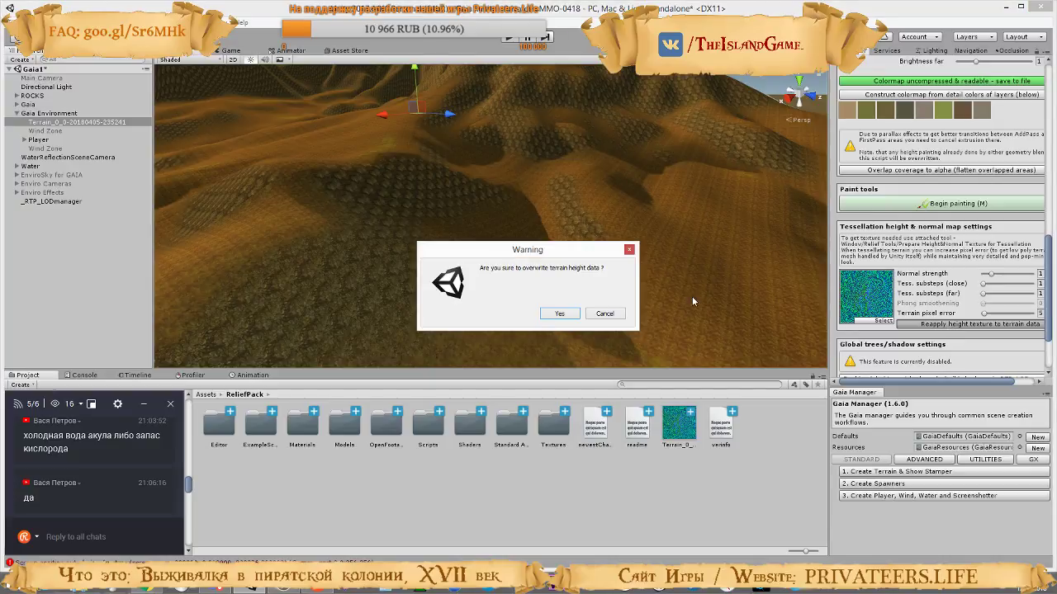
pyautogui.click(553, 312)
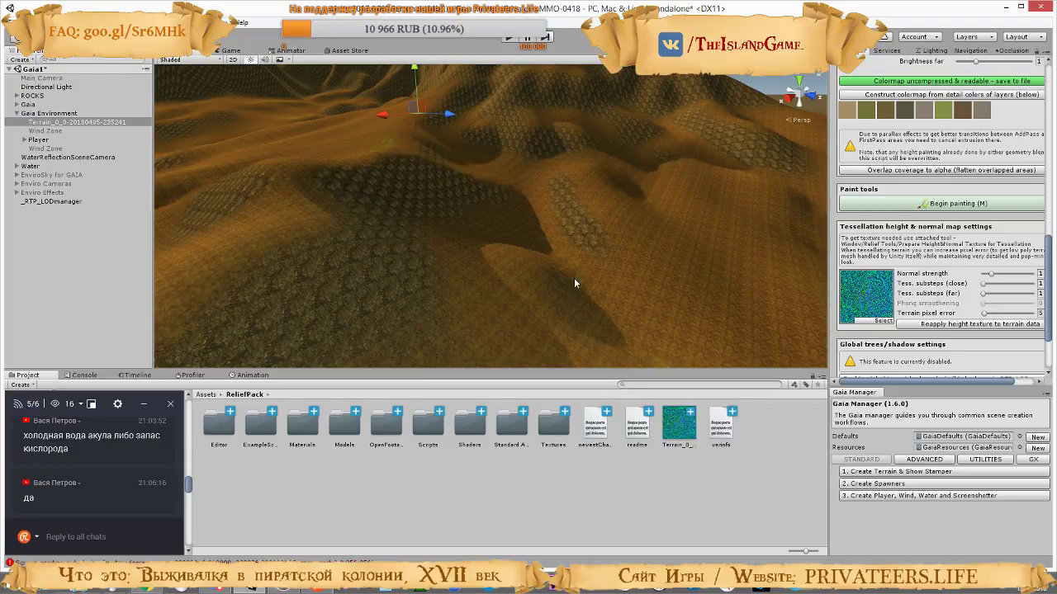
# Check the tutorial's refresh part in the browser and, back in Unity, run Refresh all from the Relief Terrain's Main settings
pyautogui.hotkey('alt', 'Tab')
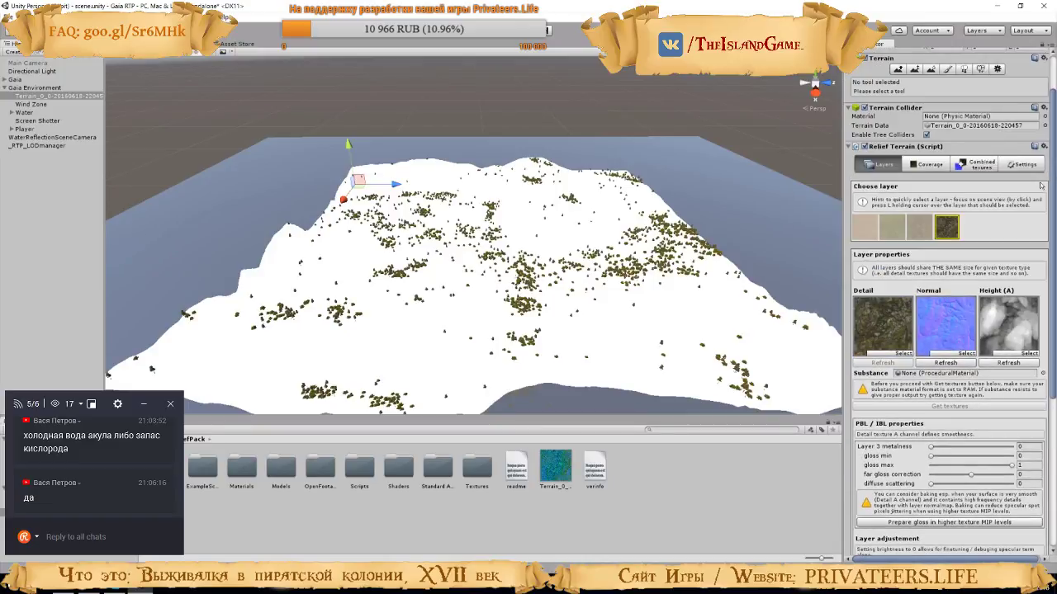
pyautogui.click(1035, 170)
pyautogui.scroll(-3, 950, 371)
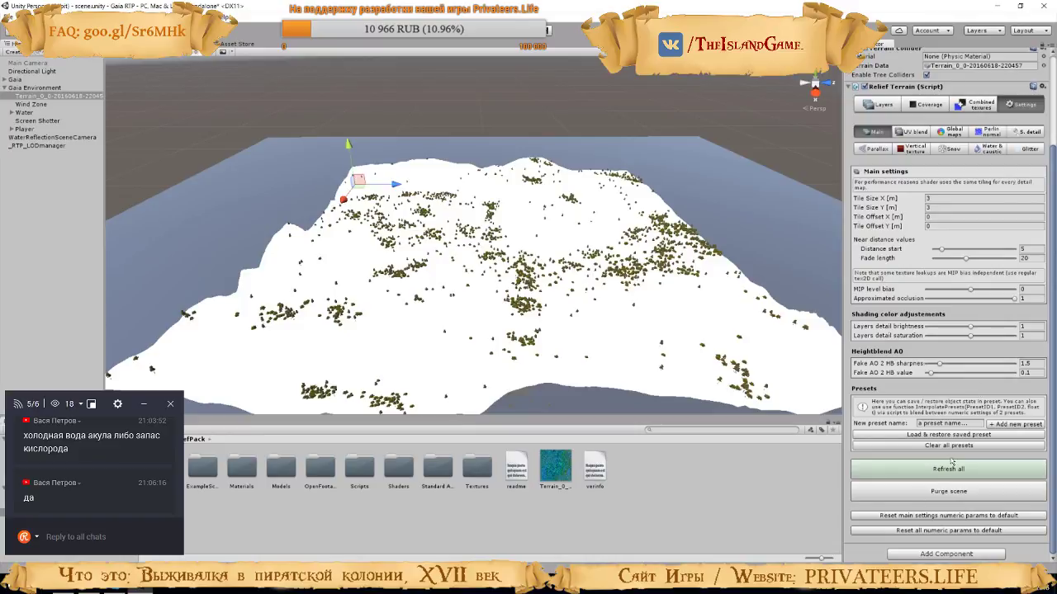
pyautogui.click(657, 281)
pyautogui.hotkey('alt', 'Tab')
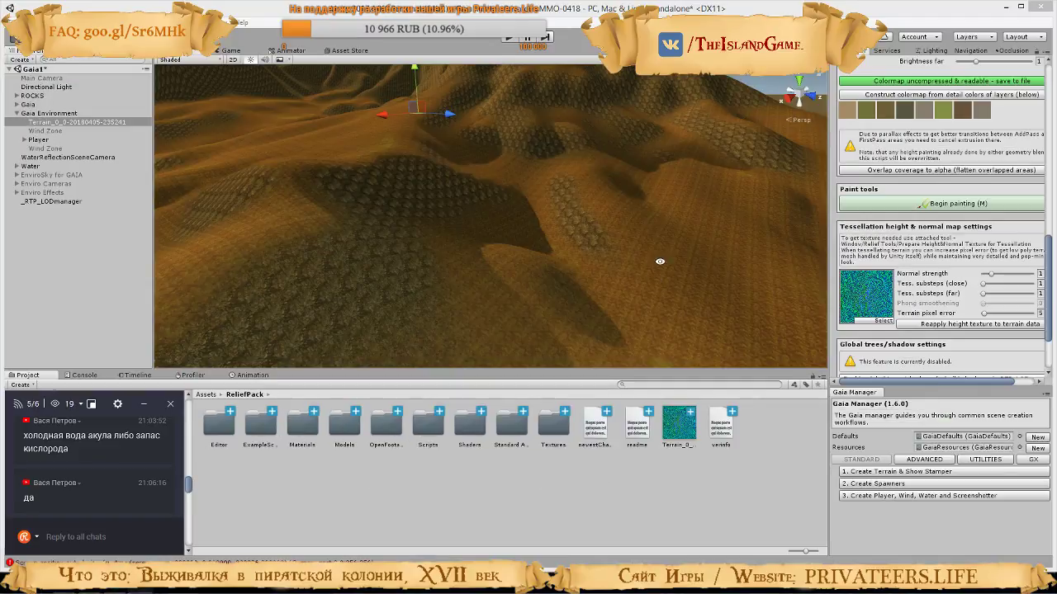
pyautogui.scroll(-3, 1001, 263)
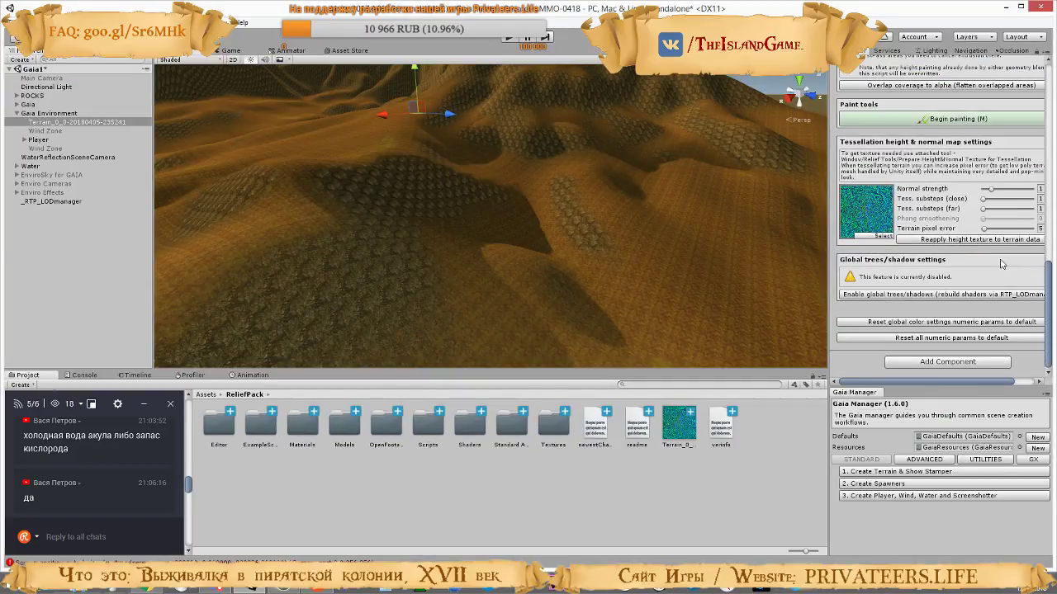
pyautogui.hotkey('alt', 'Tab')
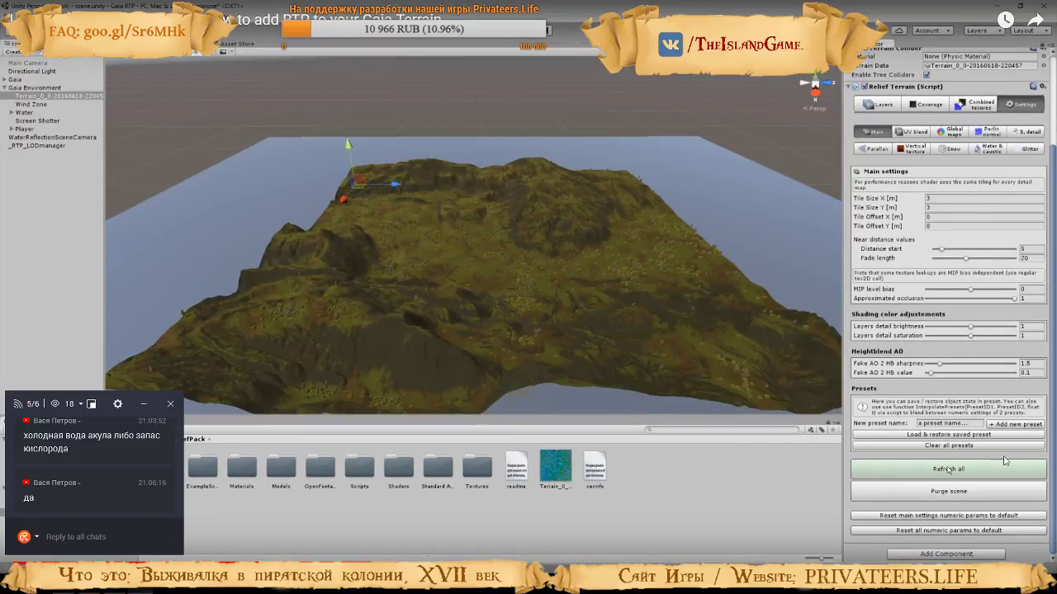
pyautogui.hotkey('alt', 'Tab')
pyautogui.scroll(8, 947, 314)
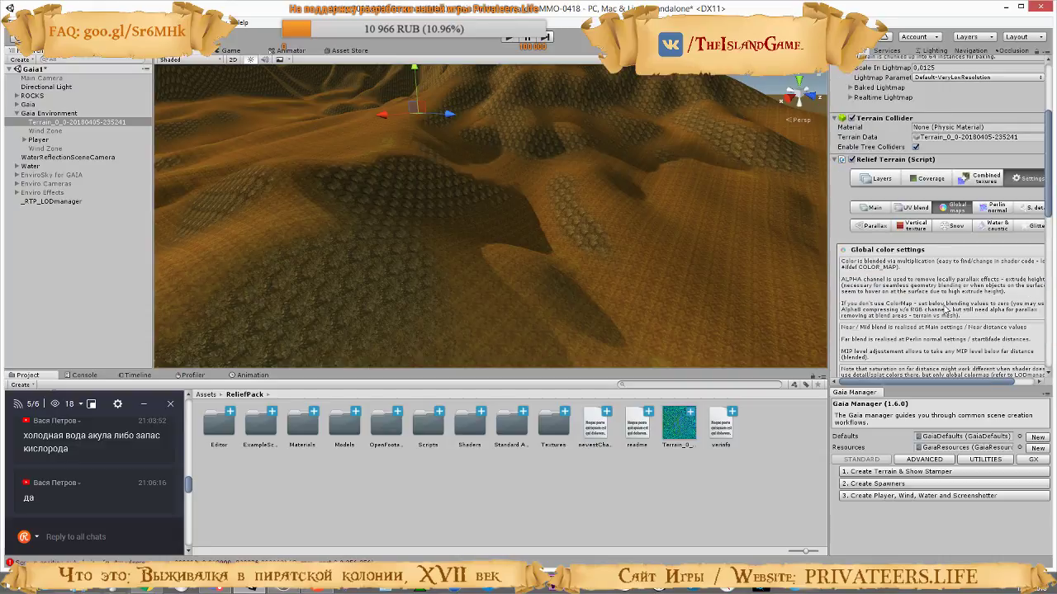
pyautogui.click(871, 208)
pyautogui.scroll(-3, 966, 312)
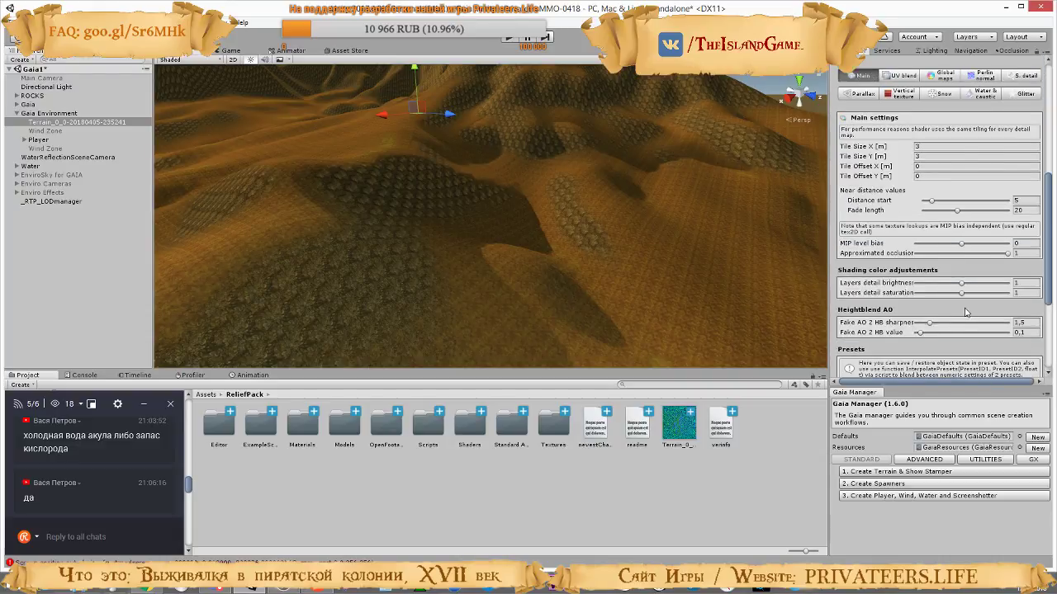
pyautogui.scroll(-4, 965, 312)
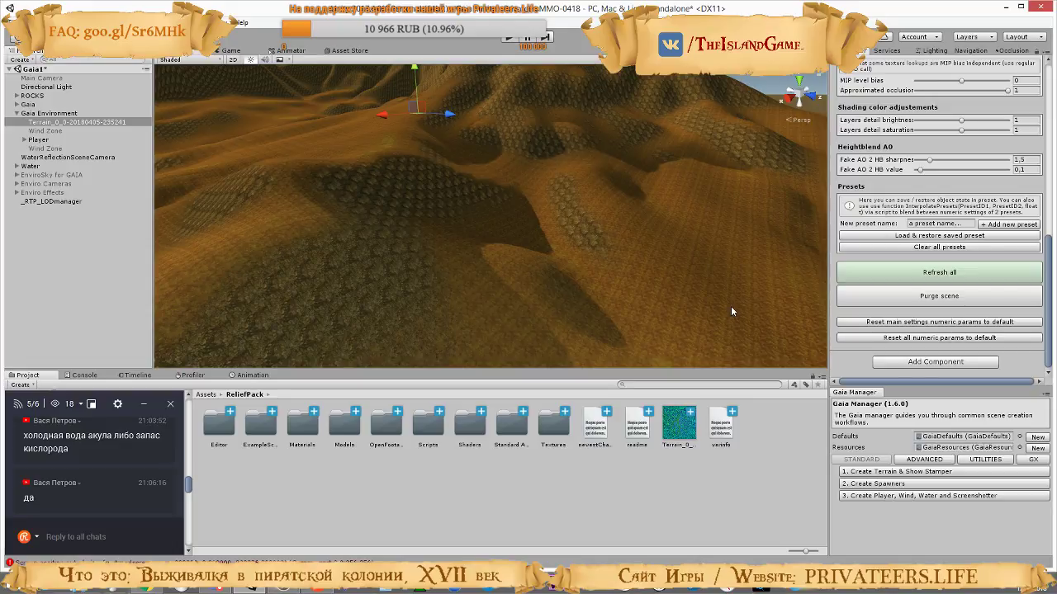
pyautogui.moveTo(699, 292); pyautogui.dragTo(566, 316, button='right')
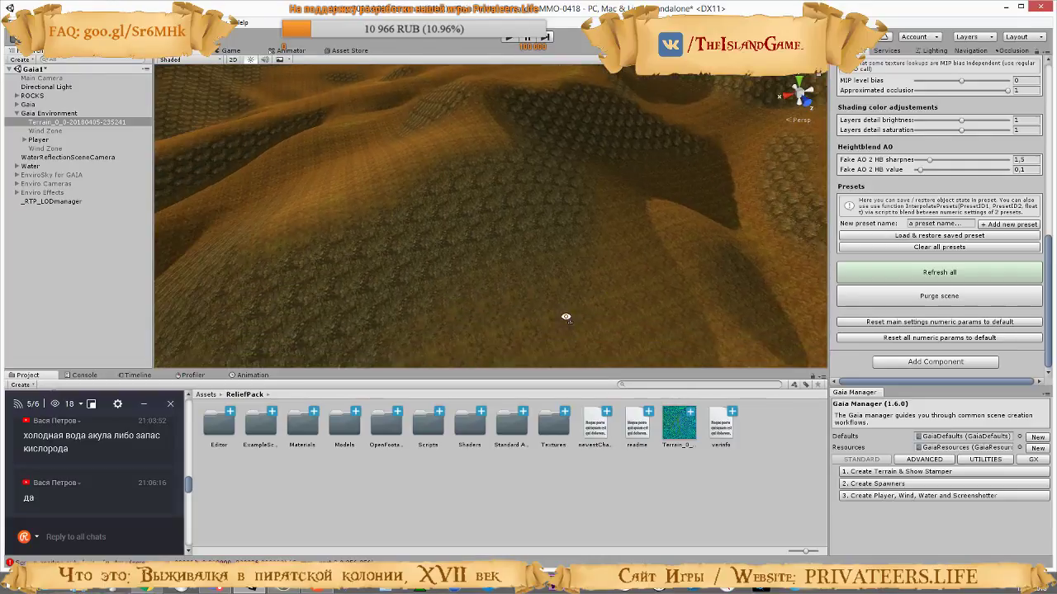
pyautogui.click(884, 275)
# Watch the tutorial's tile size part in the browser and inspect the texture tiling on the Unity terrain up close
pyautogui.hotkey('alt', 'Tab')
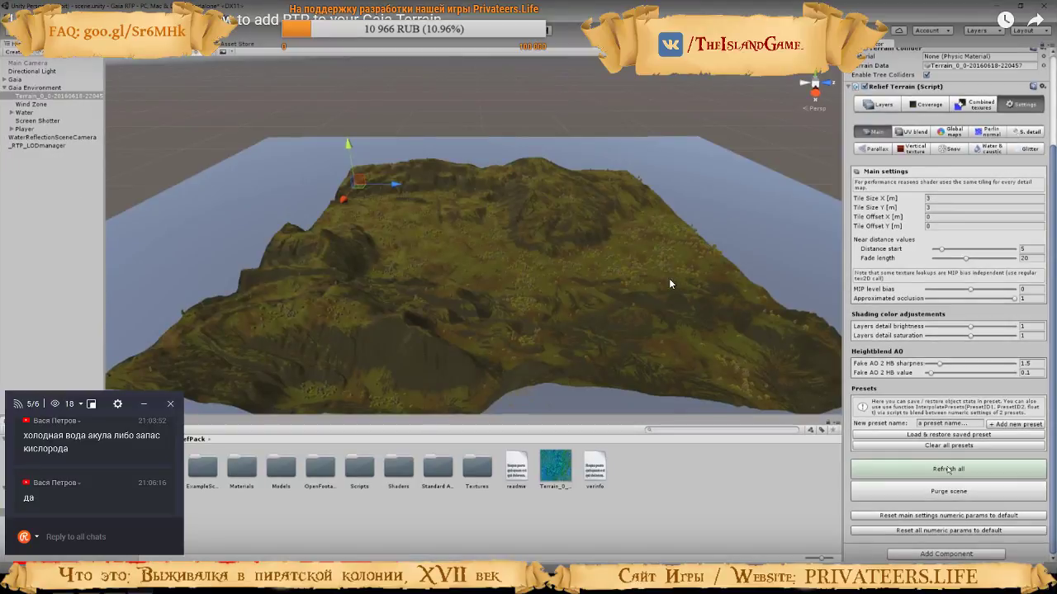
pyautogui.click(670, 280)
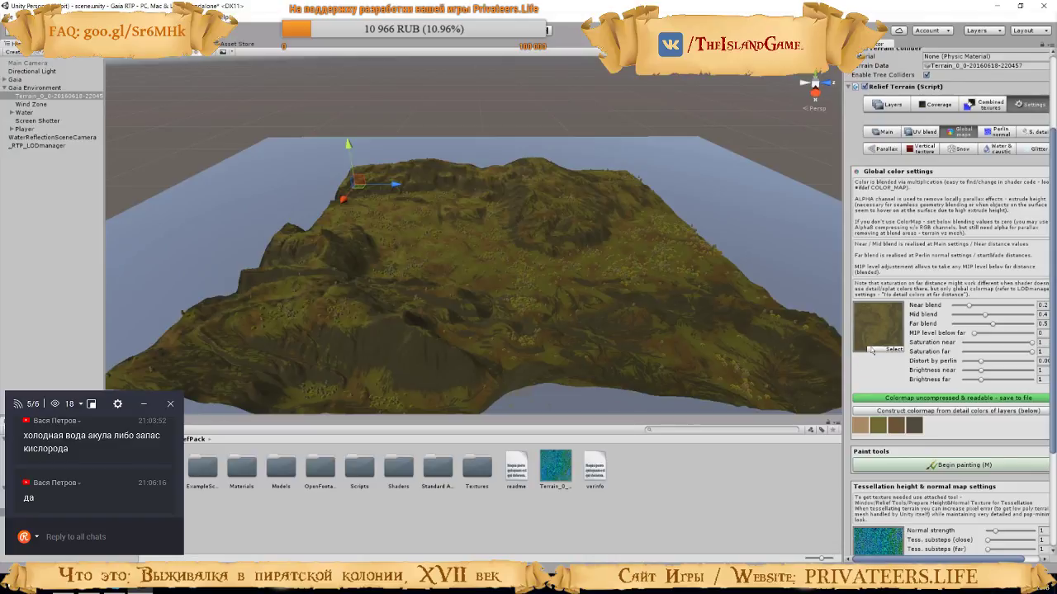
pyautogui.moveTo(668, 281)
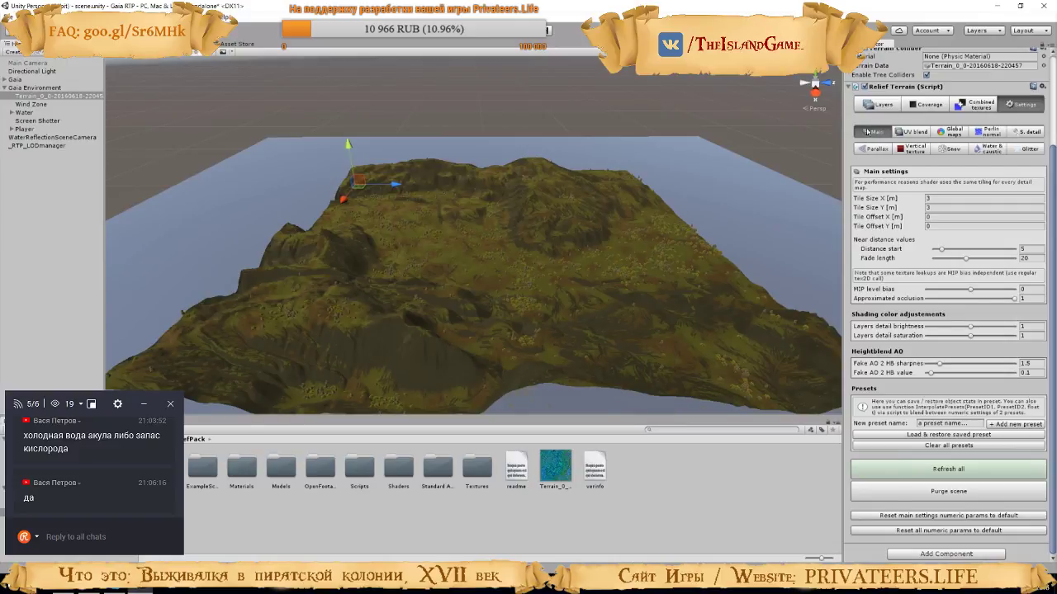
pyautogui.scroll(3, 891, 248)
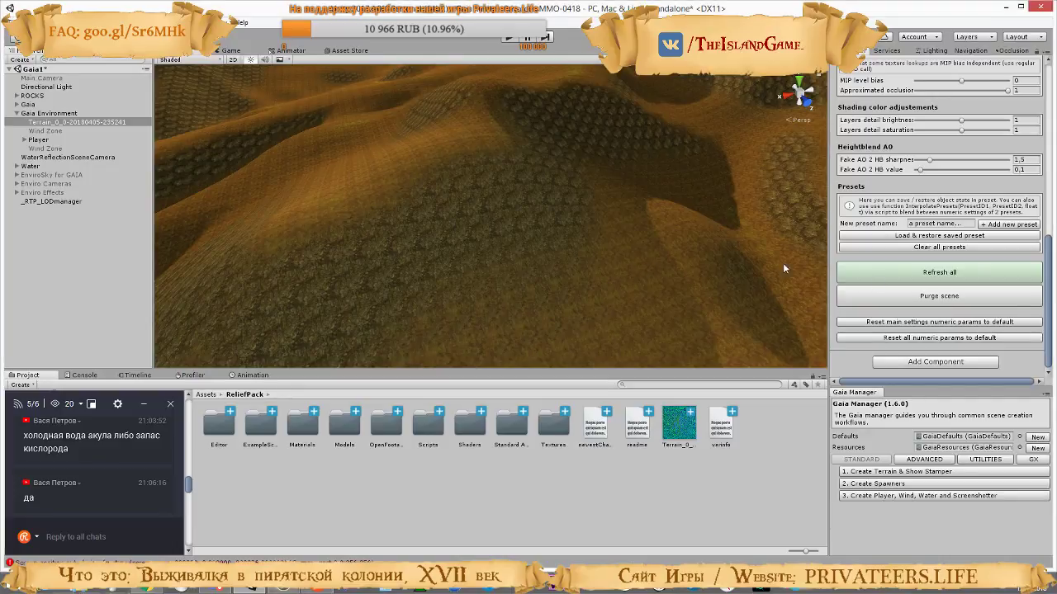
pyautogui.scroll(10, 920, 211)
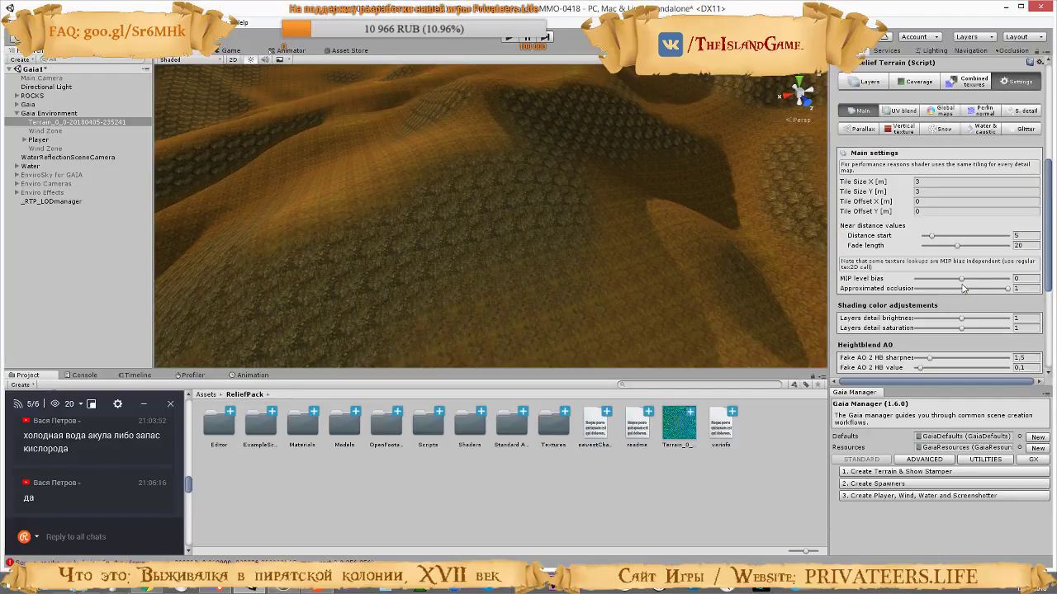
pyautogui.moveTo(734, 258); pyautogui.dragTo(662, 148, button='right')
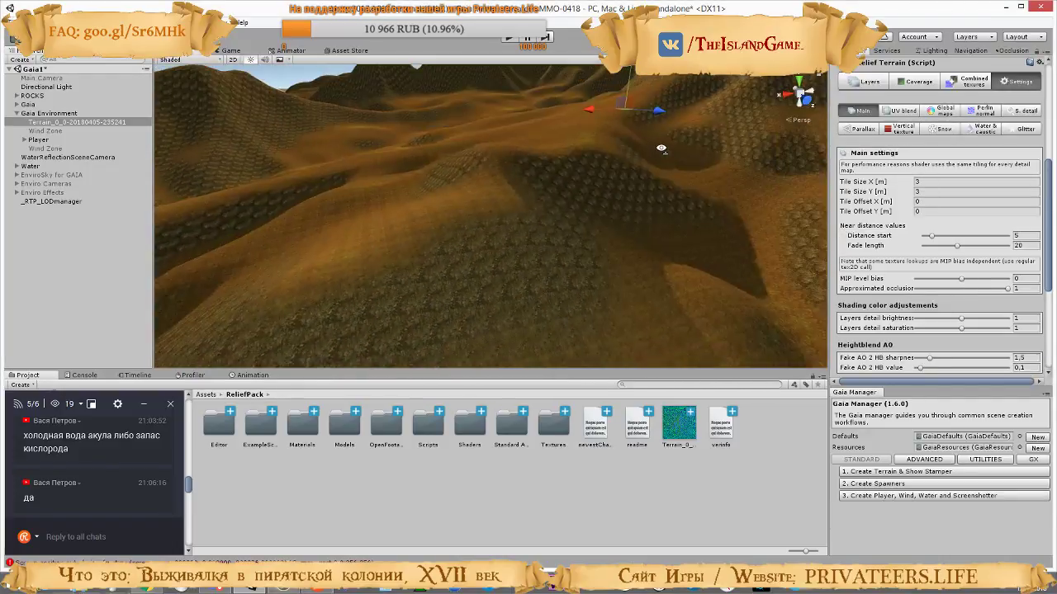
pyautogui.moveTo(677, 185); pyautogui.dragTo(641, 220, button='right')
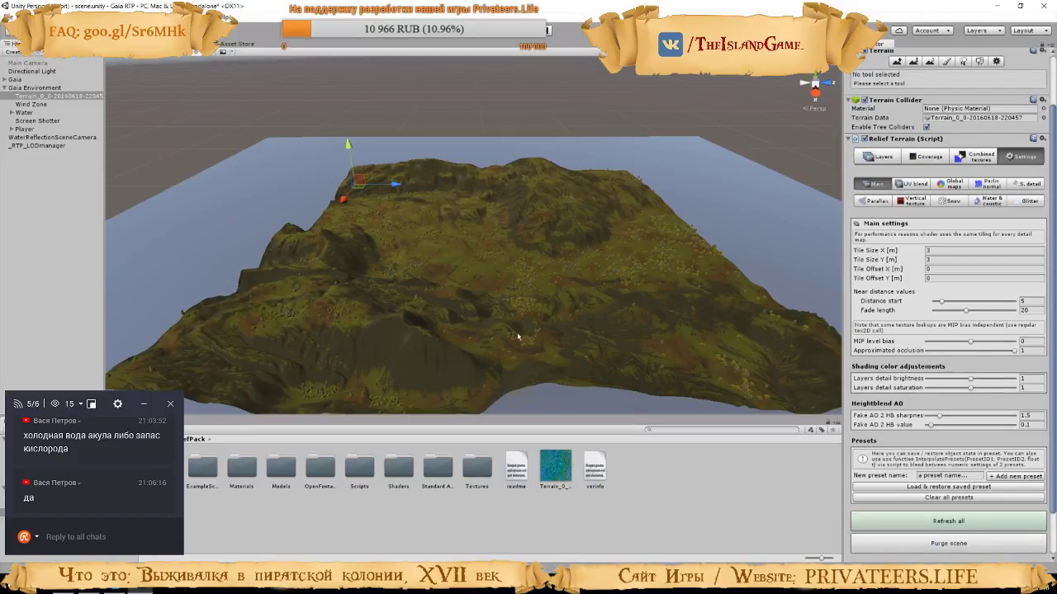
pyautogui.moveTo(463, 335); pyautogui.dragTo(741, 196, button='right')
pyautogui.press('Right')
pyautogui.press('Right')
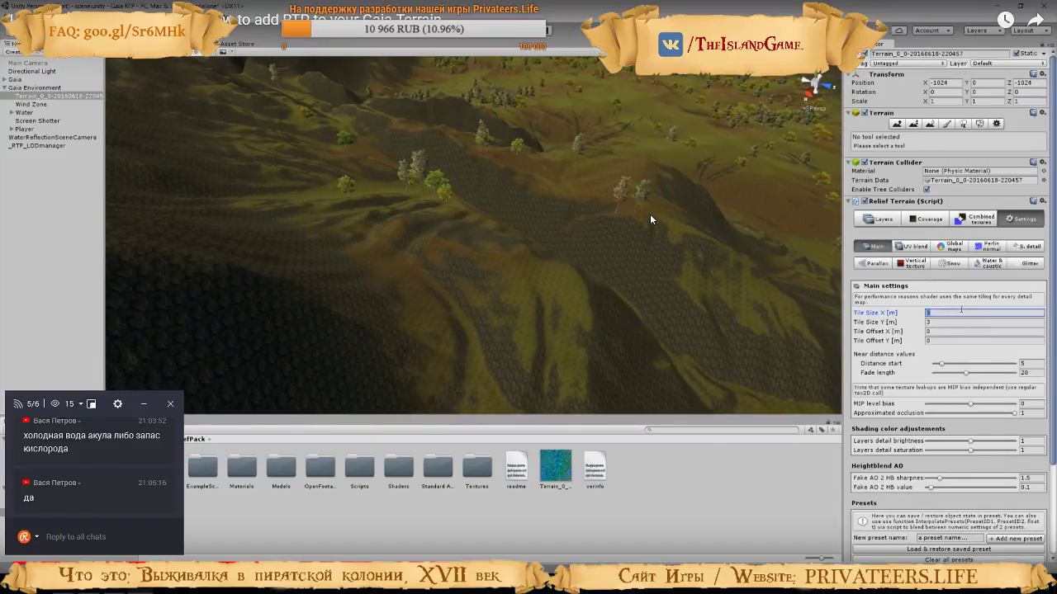
pyautogui.press('BackSpace')
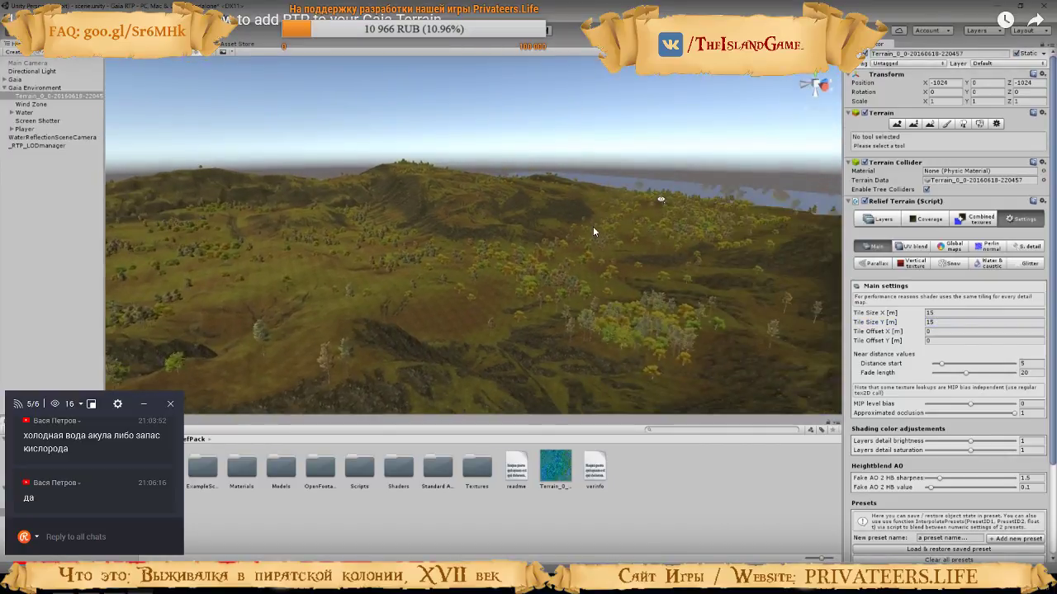
pyautogui.click(594, 262)
# Back in Unity, set the terrain's Tile Size X and Y to 15 m and inspect the texturing across the beach and mountains
pyautogui.hotkey('alt', 'Tab')
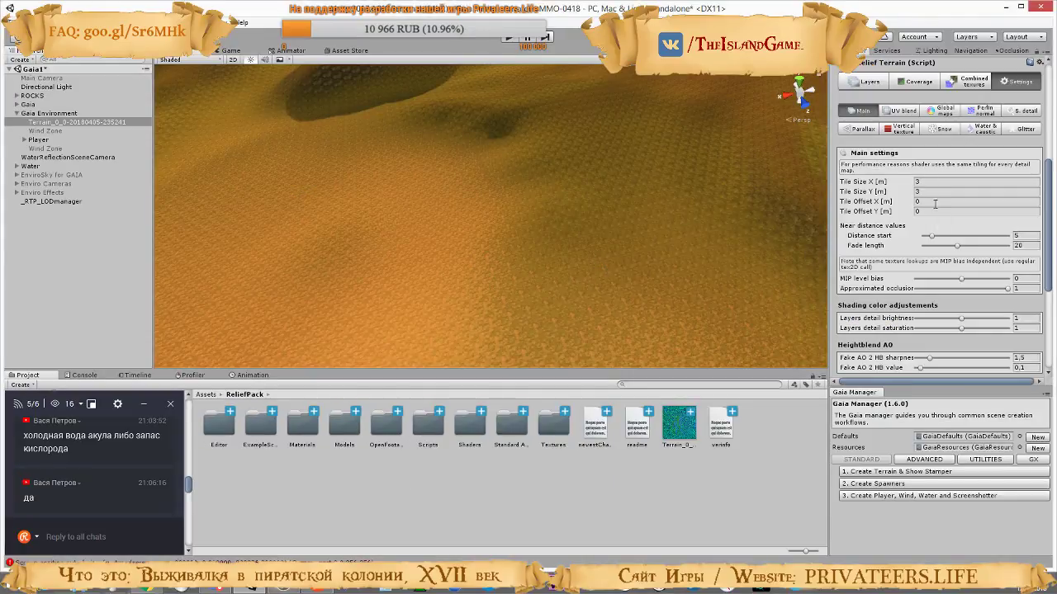
pyautogui.click(922, 182)
pyautogui.doubleClick(922, 180)
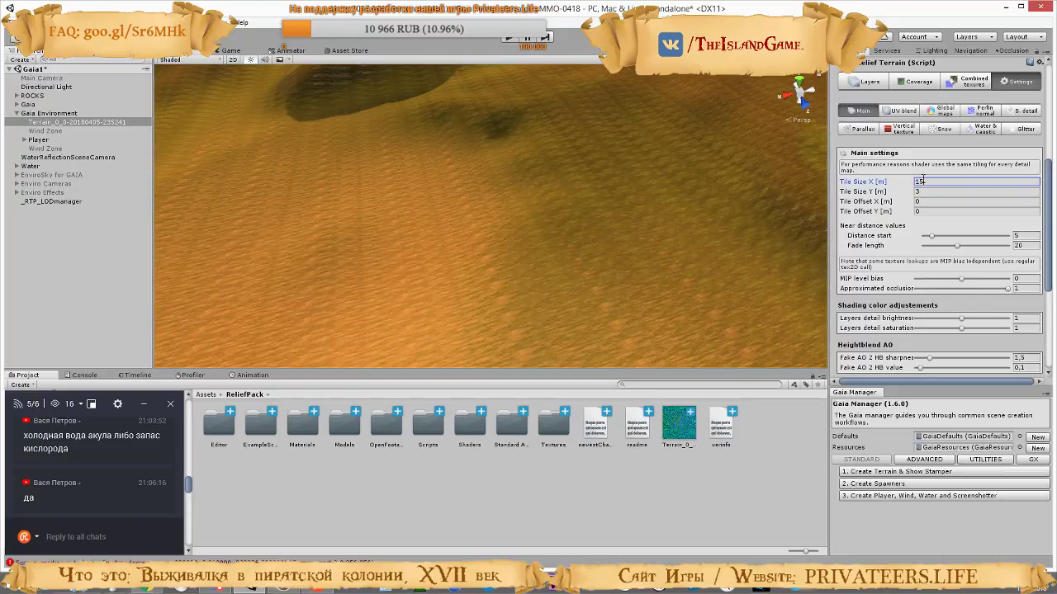
pyautogui.write('15')
pyautogui.press('Tab')
pyautogui.write('15')
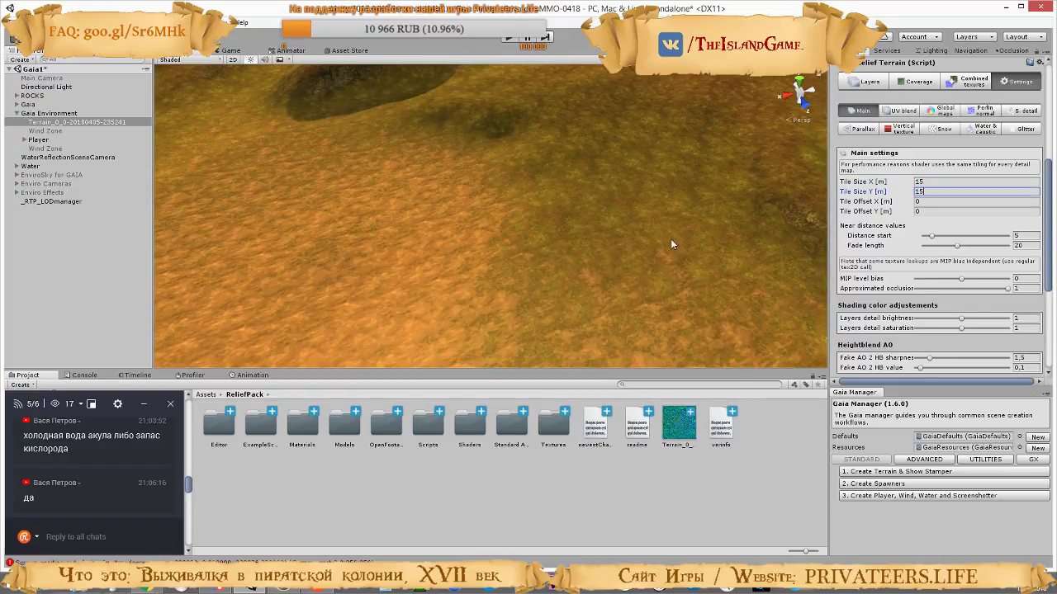
pyautogui.moveTo(671, 241); pyautogui.dragTo(857, 242, button='right')
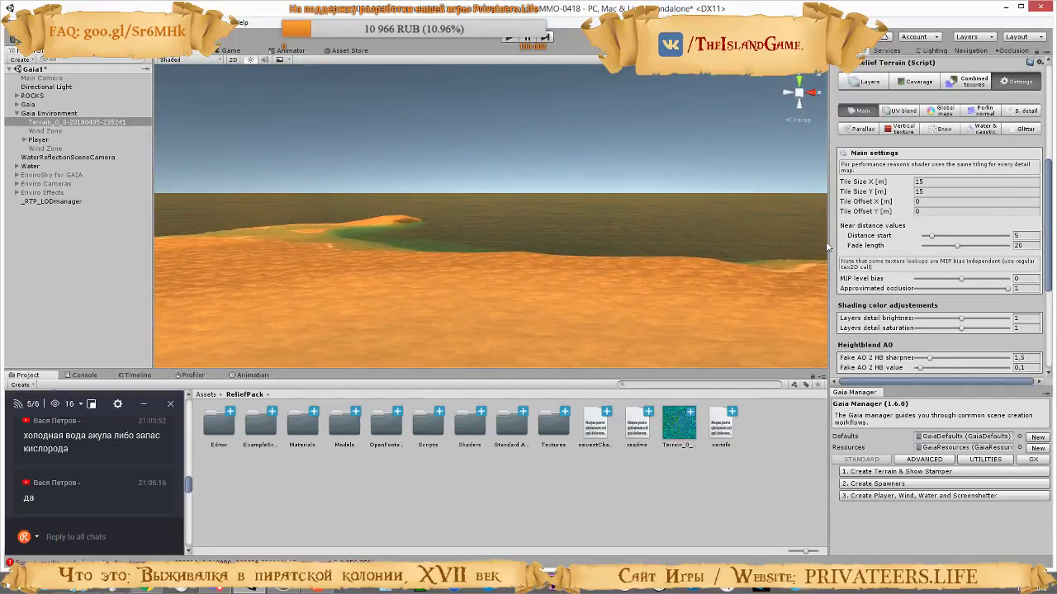
pyautogui.moveTo(549, 252); pyautogui.dragTo(534, 338, button='right')
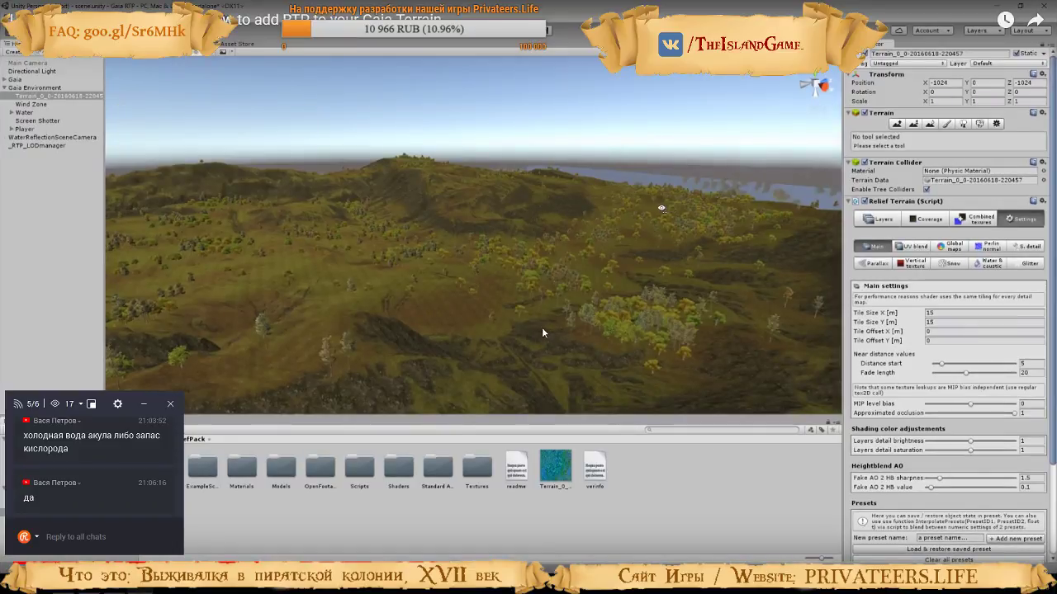
pyautogui.click(596, 330)
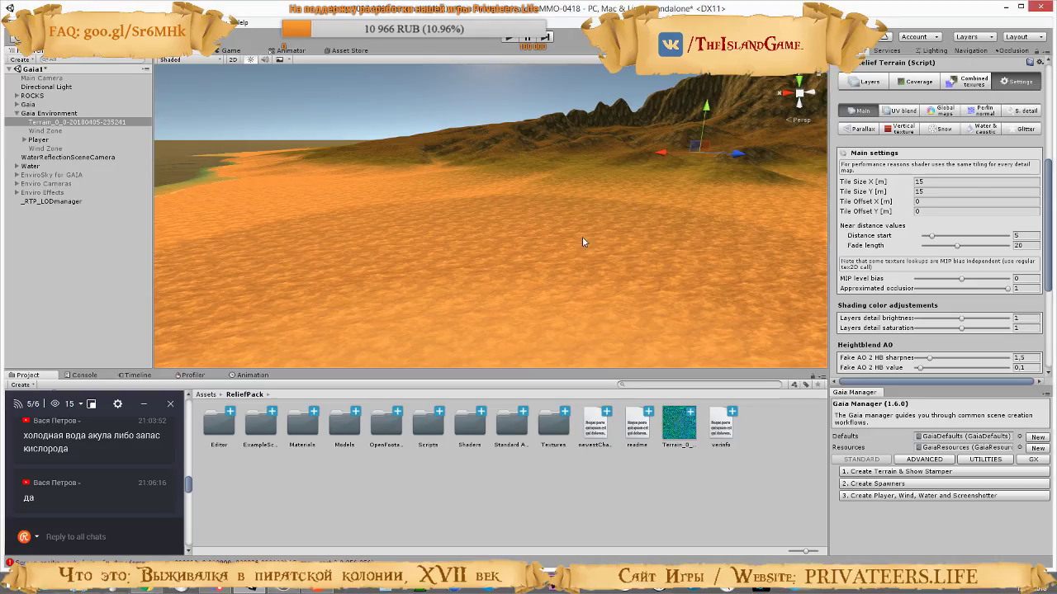
pyautogui.moveTo(525, 216); pyautogui.dragTo(680, 160, button='right')
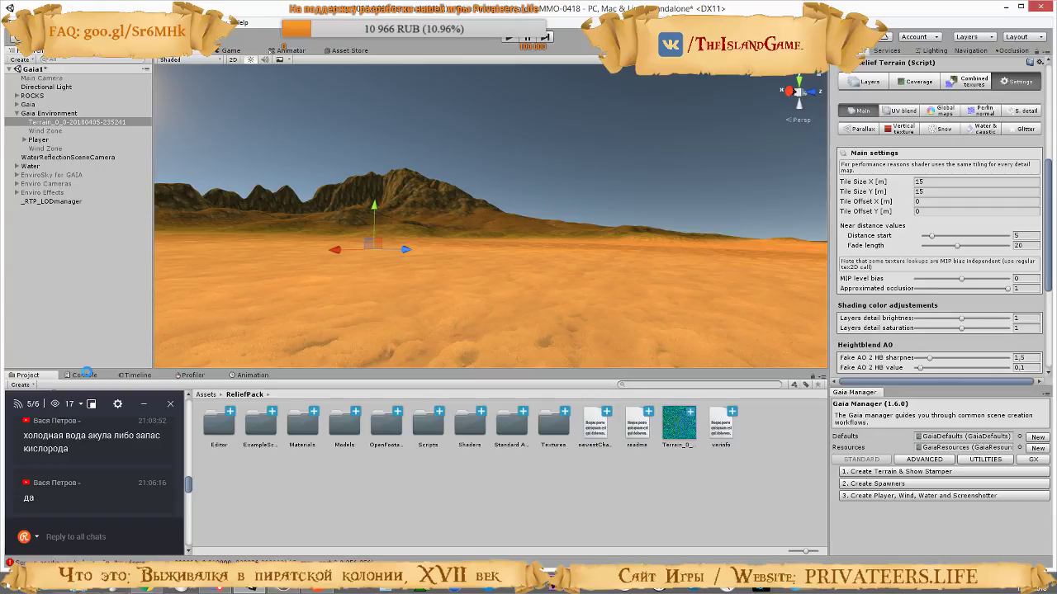
# Clear the Unity console and show the full text of the first remaining error
pyautogui.click(85, 376)
pyautogui.click(17, 385)
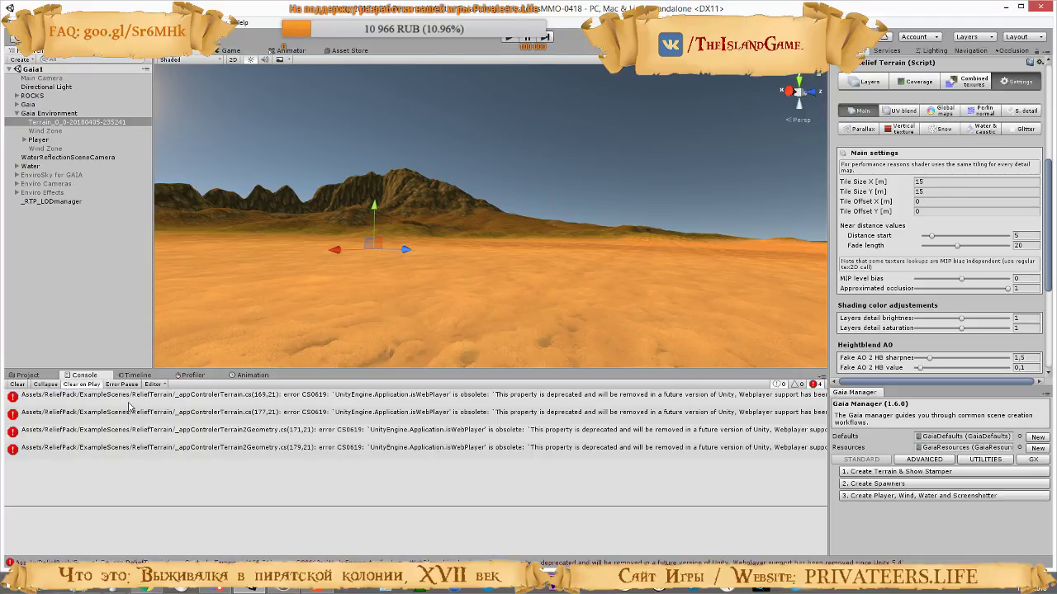
pyautogui.click(128, 401)
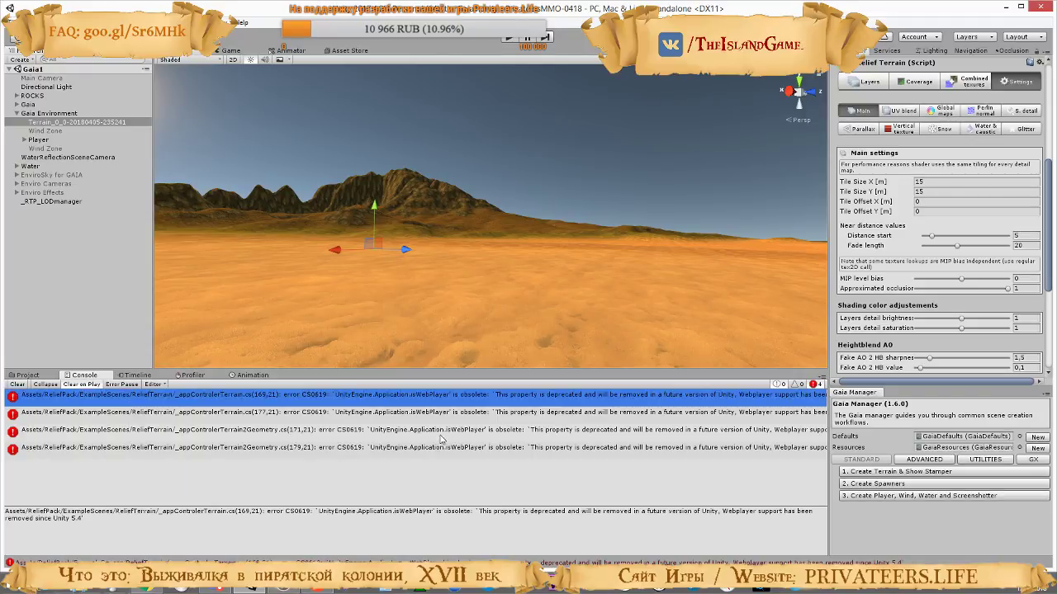
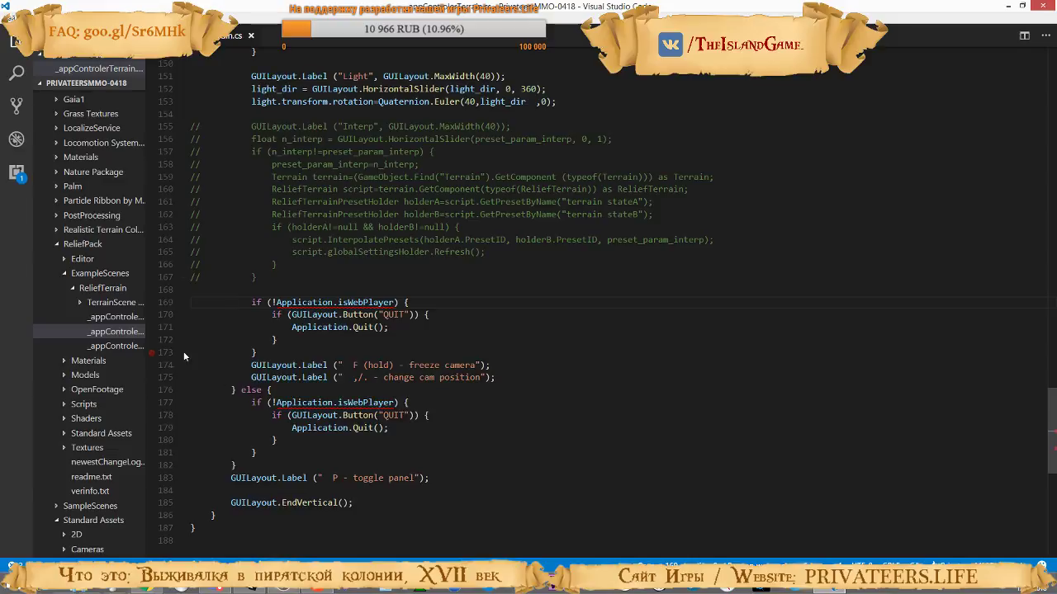
# Remove the first !Application.isWebPlayer condition and its closing brace in _appControlerTerrain.cs, and re-indent the QUIT button block
pyautogui.moveTo(257, 353); pyautogui.dragTo(251, 303)
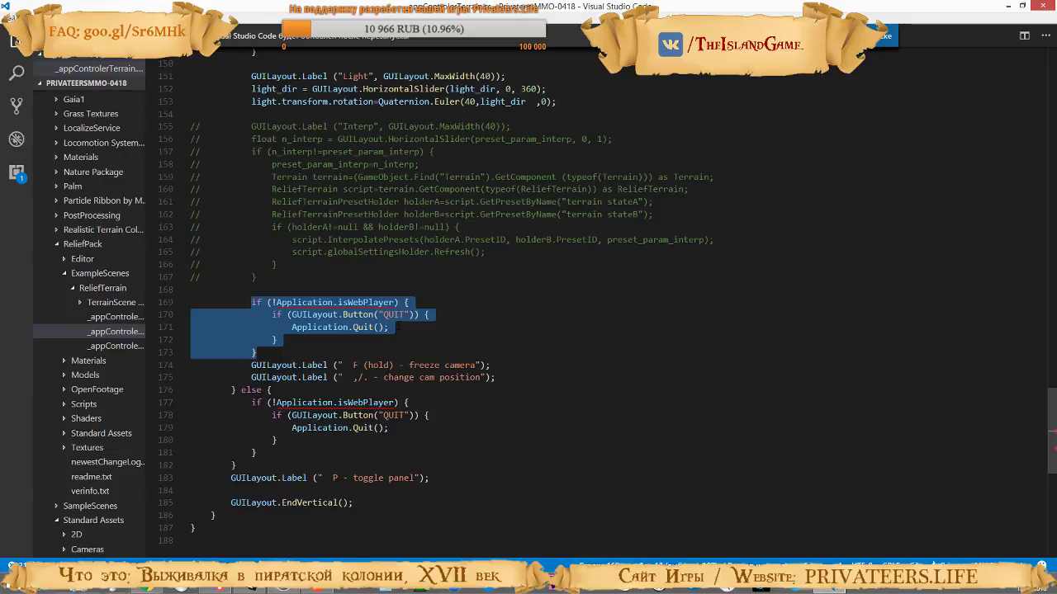
pyautogui.click(314, 326)
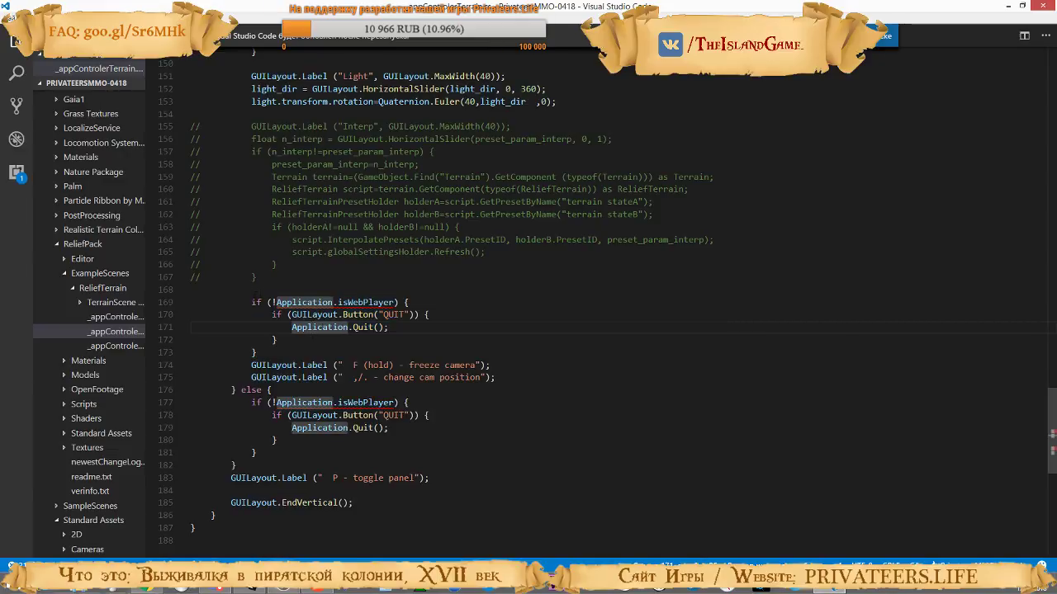
pyautogui.moveTo(251, 303); pyautogui.dragTo(409, 302)
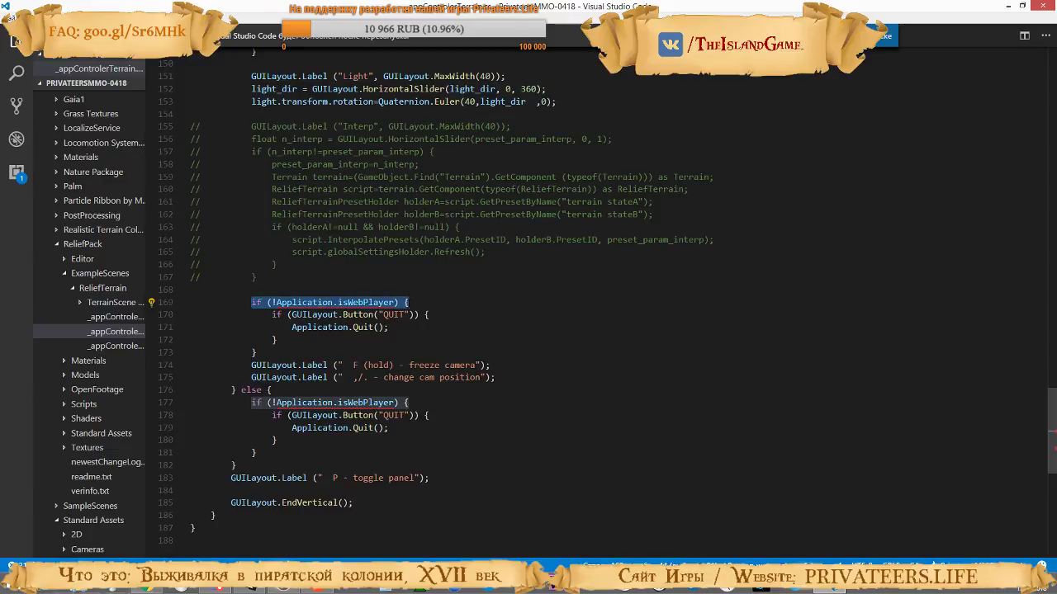
pyautogui.press('BackSpace')
pyautogui.press('Delete')
pyautogui.press('BackSpace')
pyautogui.press('BackSpace')
pyautogui.press('BackSpace')
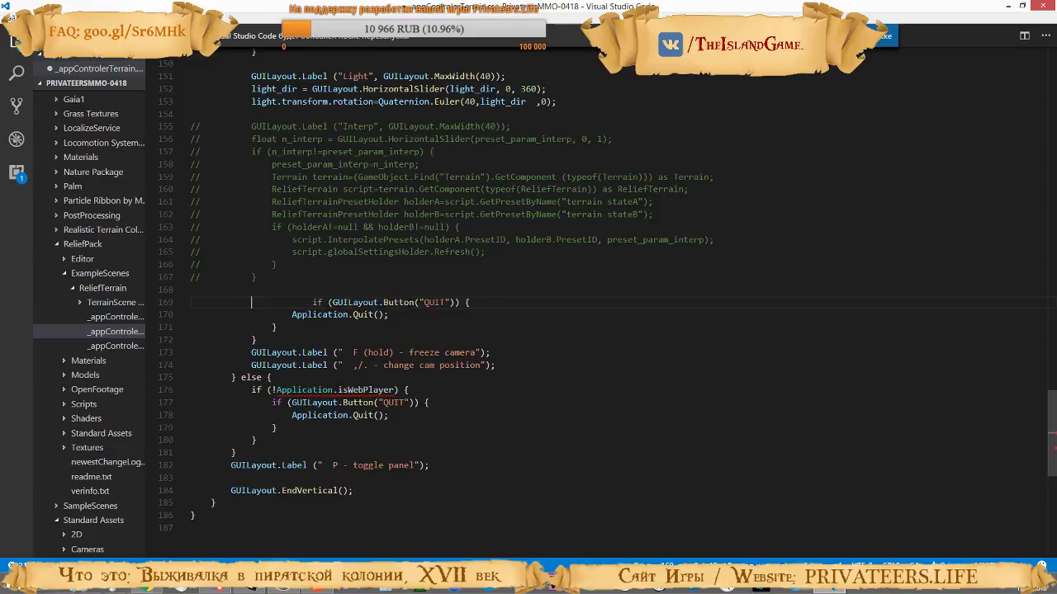
pyautogui.press('BackSpace')
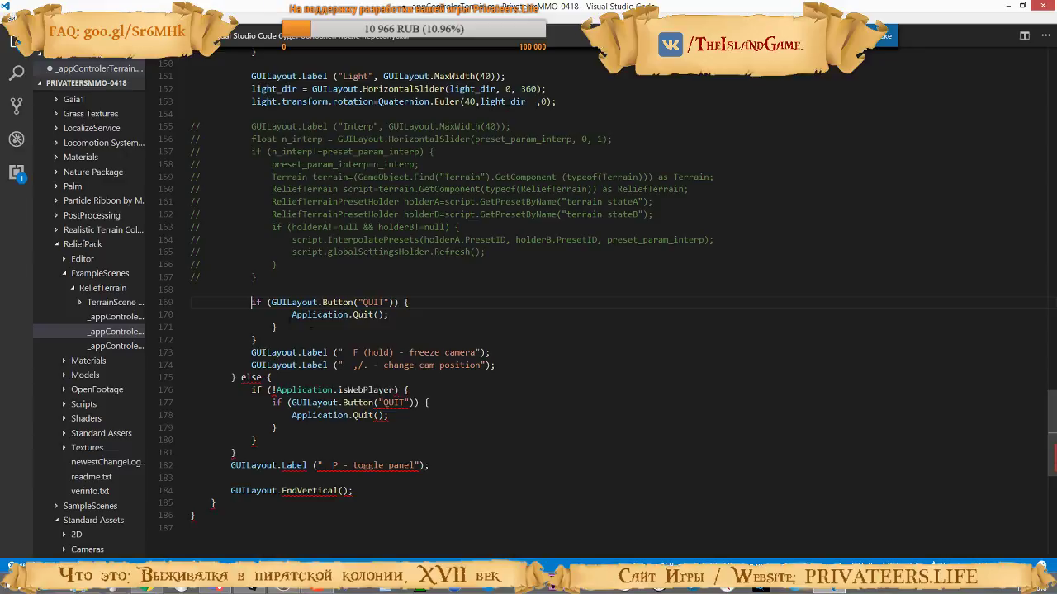
pyautogui.press('BackSpace')
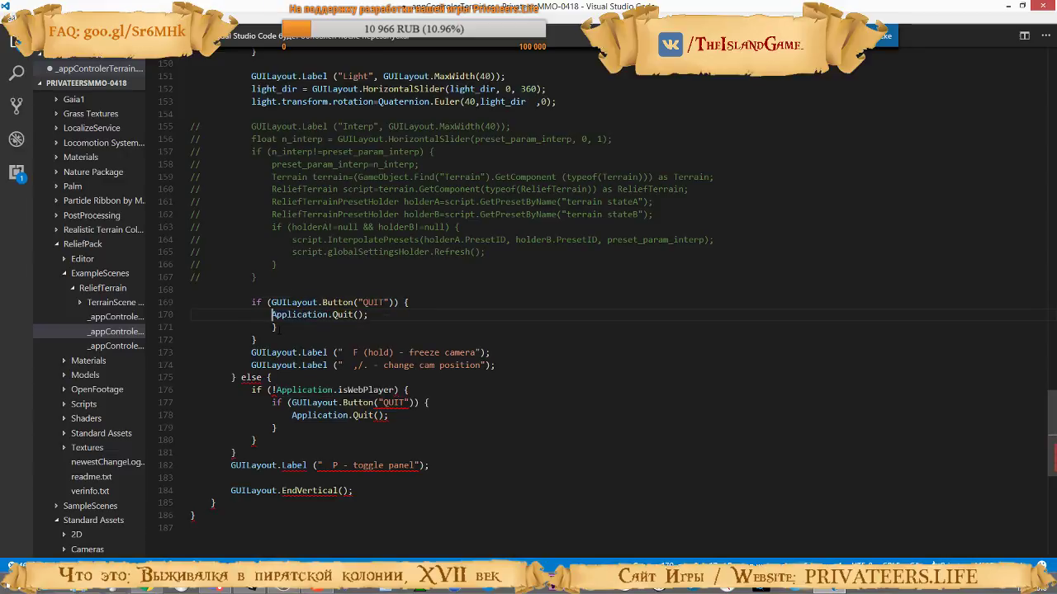
pyautogui.moveTo(280, 328); pyautogui.dragTo(369, 315)
pyautogui.press('BackSpace')
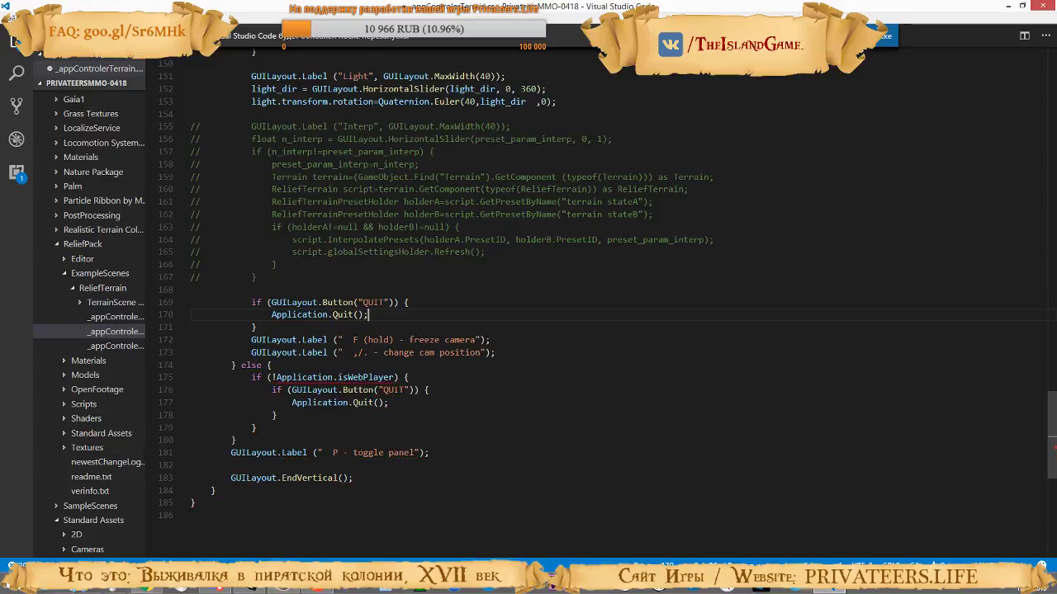
# Remove the !Application.isWebPlayer condition and its closing brace from the else branch, keeping the QUIT button code, and save the script
pyautogui.moveTo(408, 377); pyautogui.dragTo(273, 365)
pyautogui.press('BackSpace')
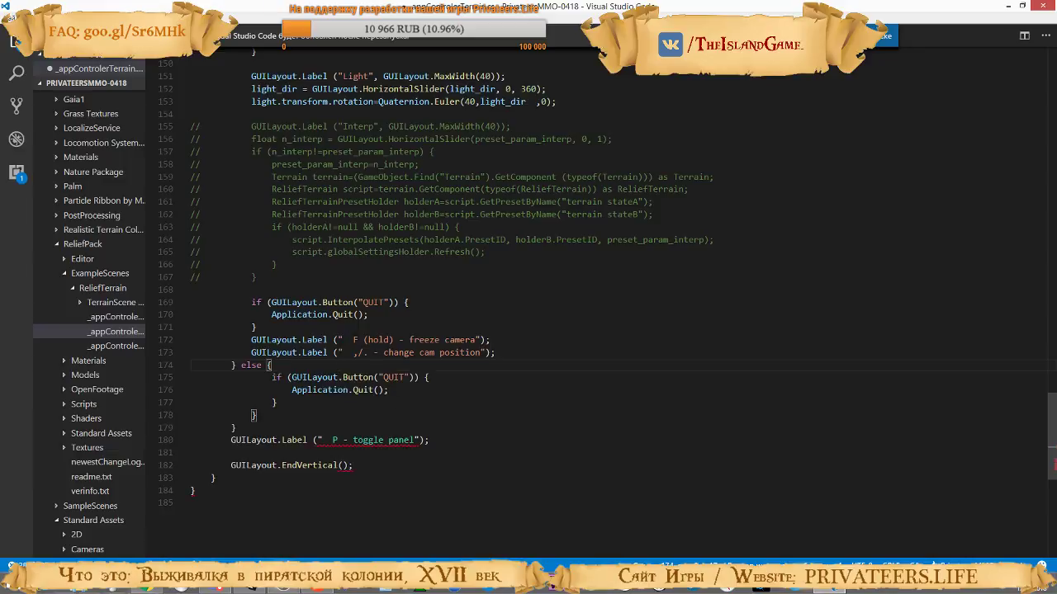
pyautogui.moveTo(289, 403); pyautogui.dragTo(401, 394)
pyautogui.press('BackSpace')
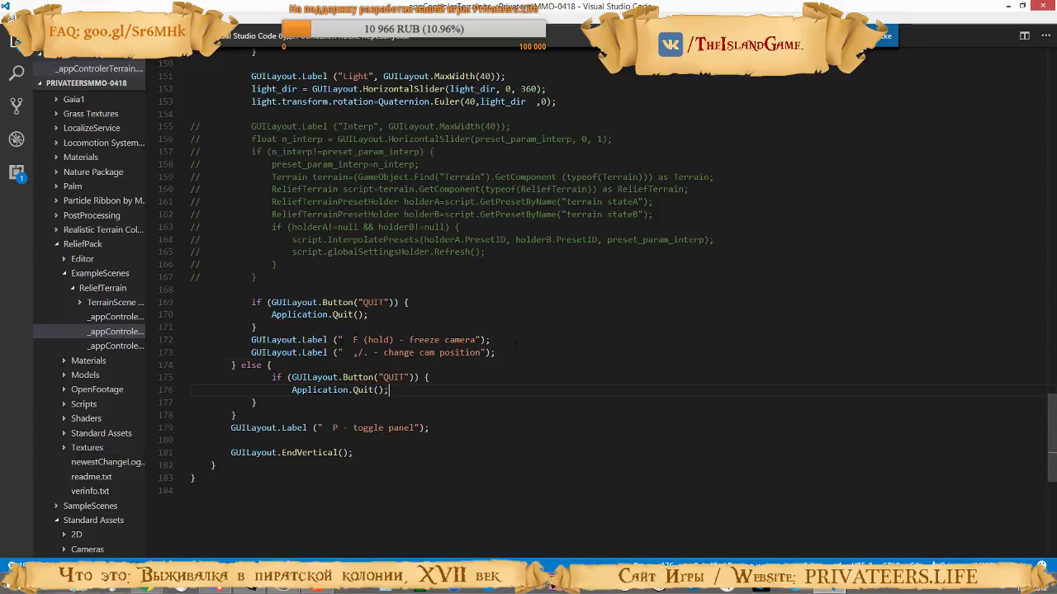
# From Unity's first console error, open _appControlerTerrain2Geometry.cs and remove its first !Application.isWebPlayer condition with the matching closing brace
pyautogui.click(251, 589)
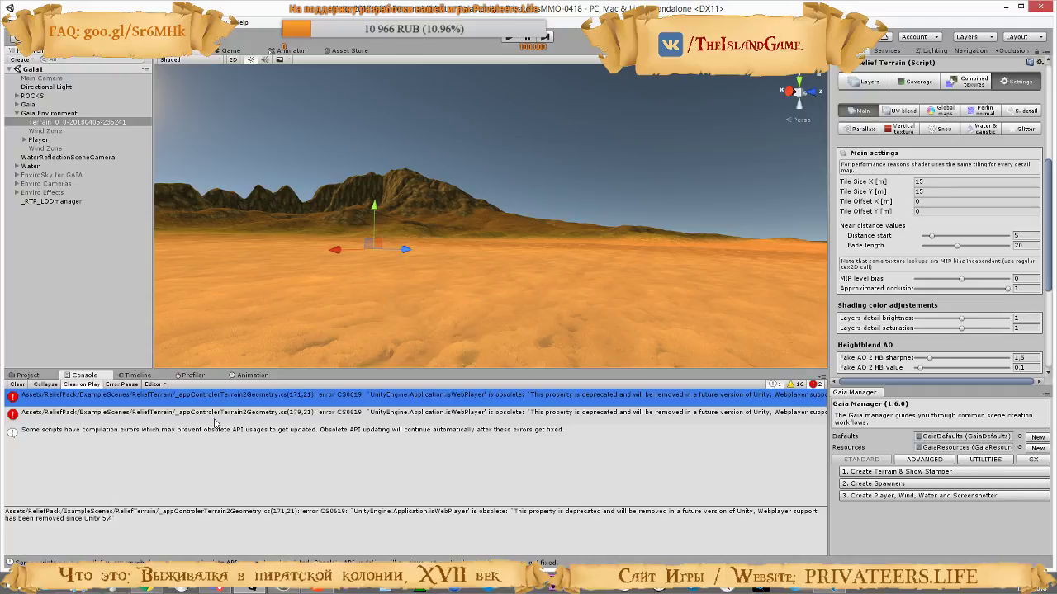
pyautogui.doubleClick(254, 398)
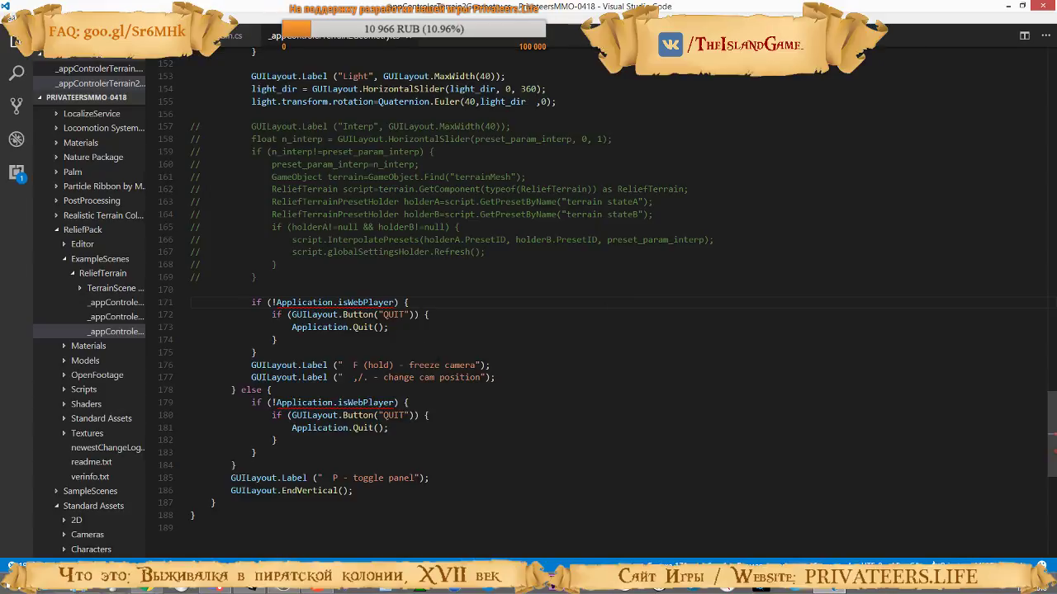
pyautogui.moveTo(273, 315); pyautogui.dragTo(251, 302)
pyautogui.press('BackSpace')
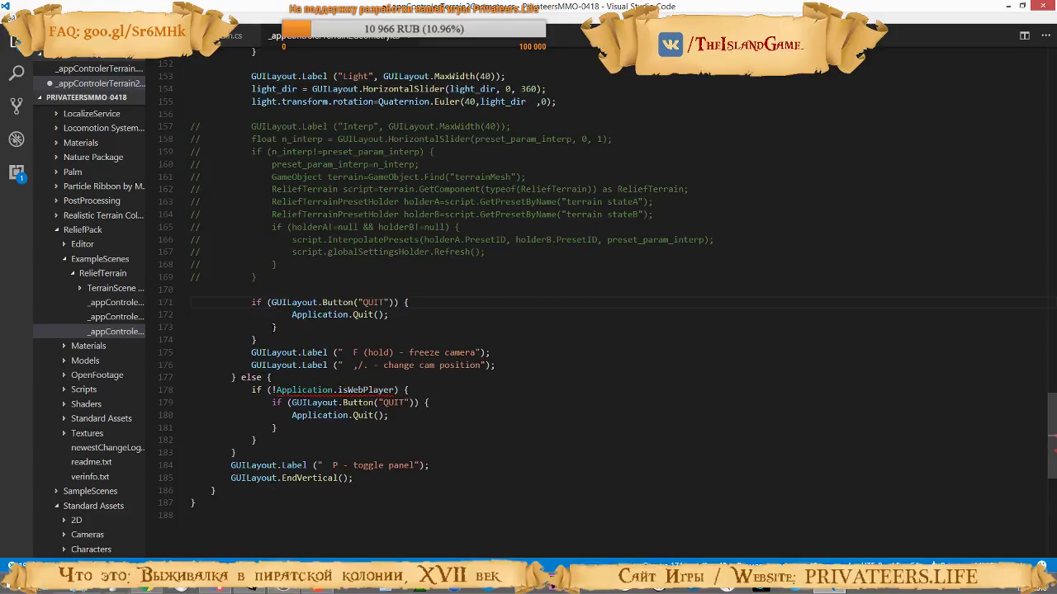
pyautogui.moveTo(394, 315); pyautogui.dragTo(276, 327)
pyautogui.press('BackSpace')
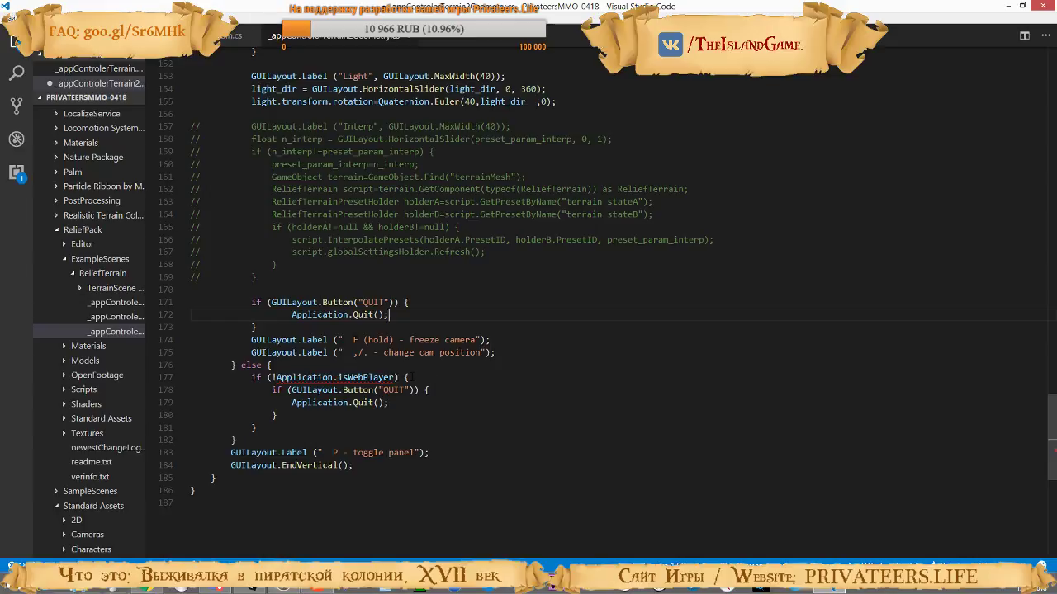
pyautogui.moveTo(408, 378); pyautogui.dragTo(272, 366)
pyautogui.press('BackSpace')
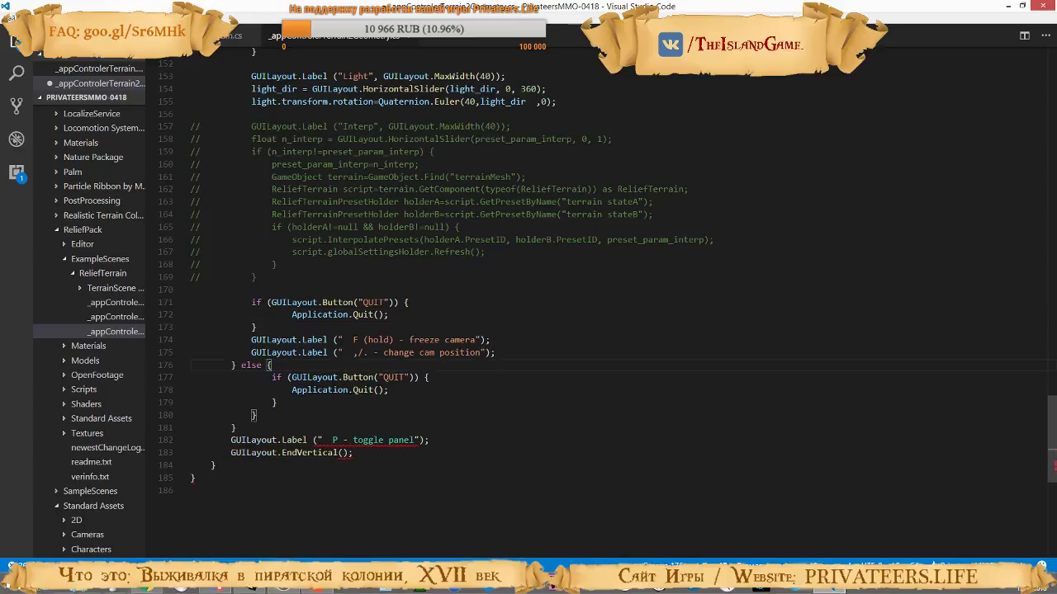
pyautogui.hotkey('ctrl', 'z')
pyautogui.hotkey('ctrl', 'z')
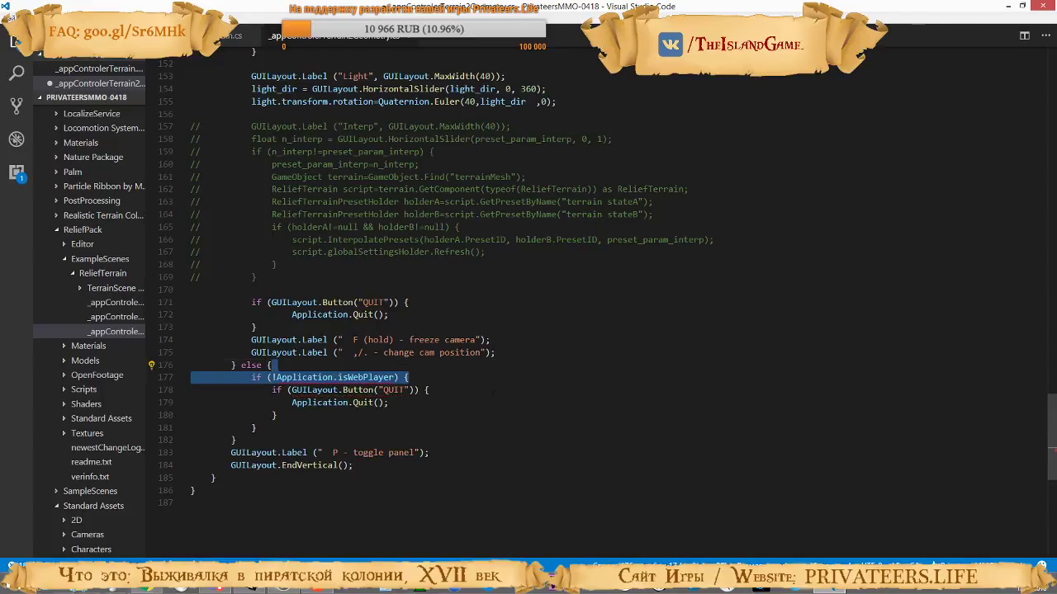
# Remove the isWebPlayer condition and its closing brace from the else branch of the Terrain2Geometry script, re-indent the QUIT block and save
pyautogui.click(405, 377)
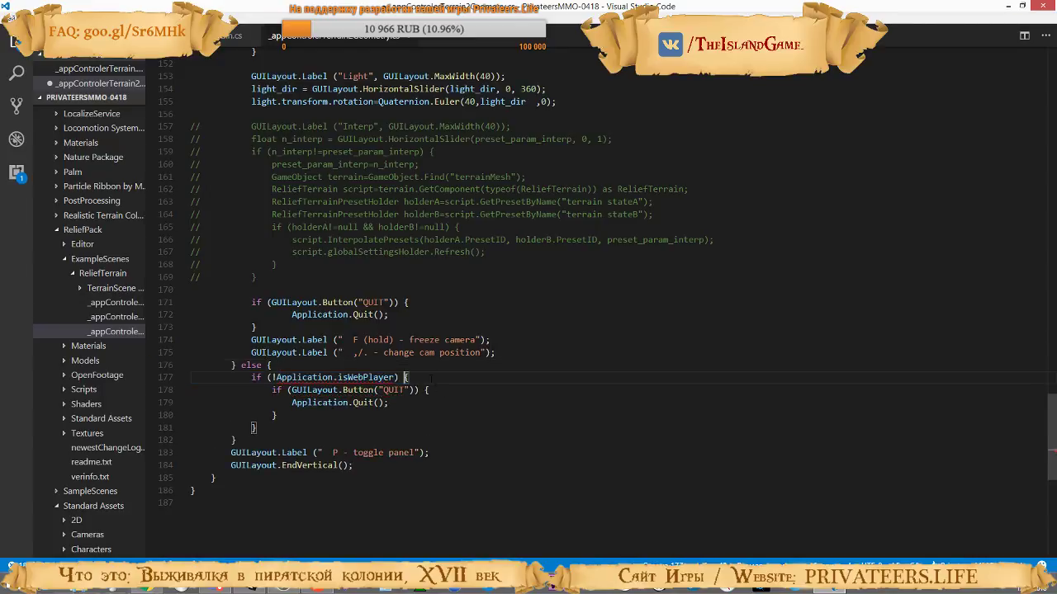
pyautogui.moveTo(414, 377); pyautogui.dragTo(414, 366)
pyautogui.press('BackSpace')
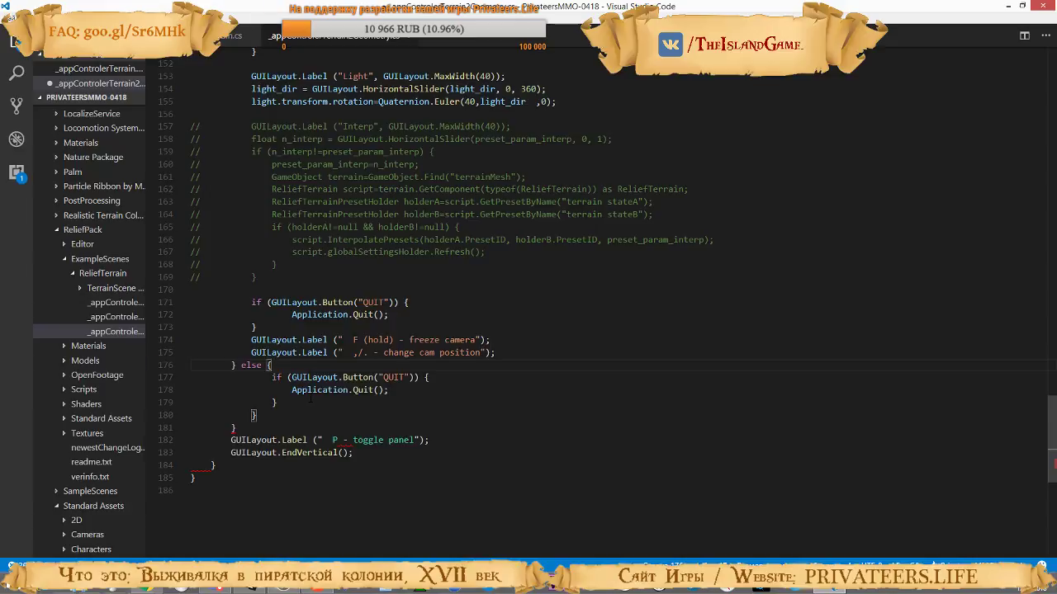
pyautogui.moveTo(418, 403); pyautogui.dragTo(418, 396)
pyautogui.press('BackSpace')
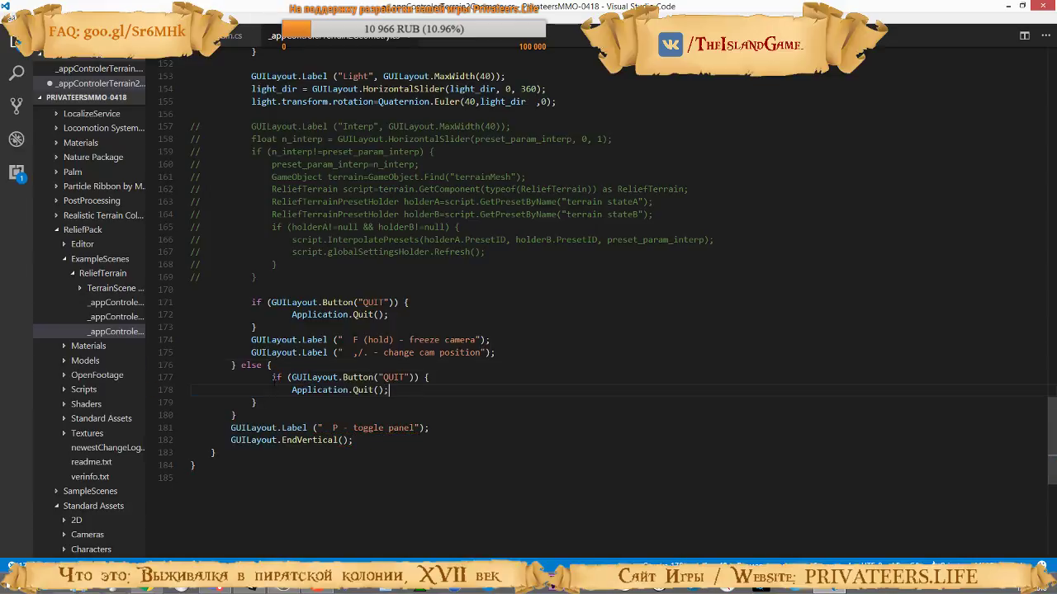
pyautogui.press('Up')
pyautogui.press('Home')
pyautogui.press('BackSpace')
pyautogui.press('Down')
pyautogui.press('Home')
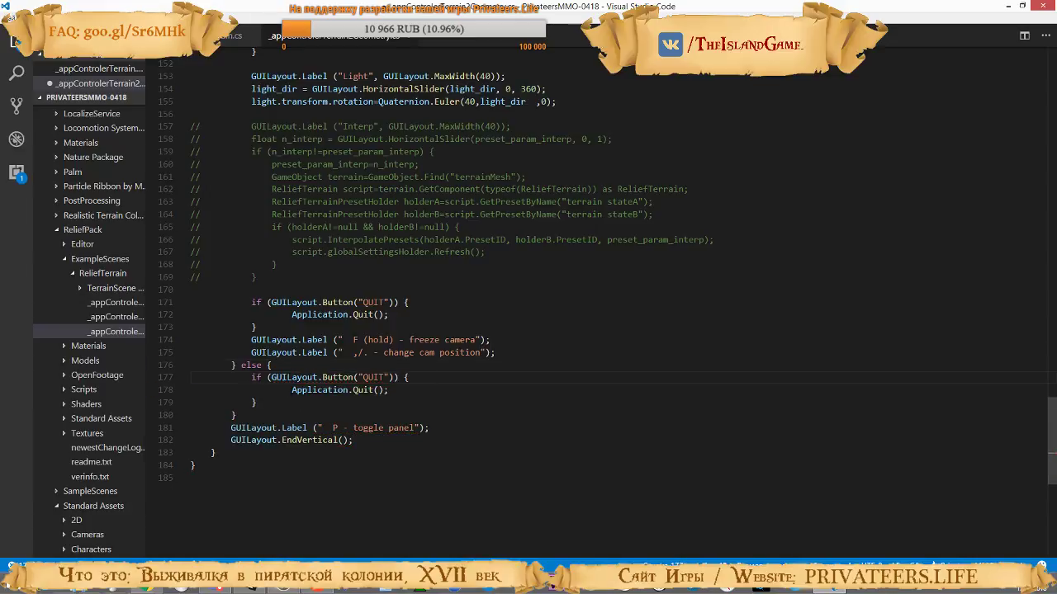
pyautogui.press('BackSpace')
# Switch to Unity, look at the two listed console errors and reopen the script behind the first one to check the edit
pyautogui.hotkey('alt', 'Tab')
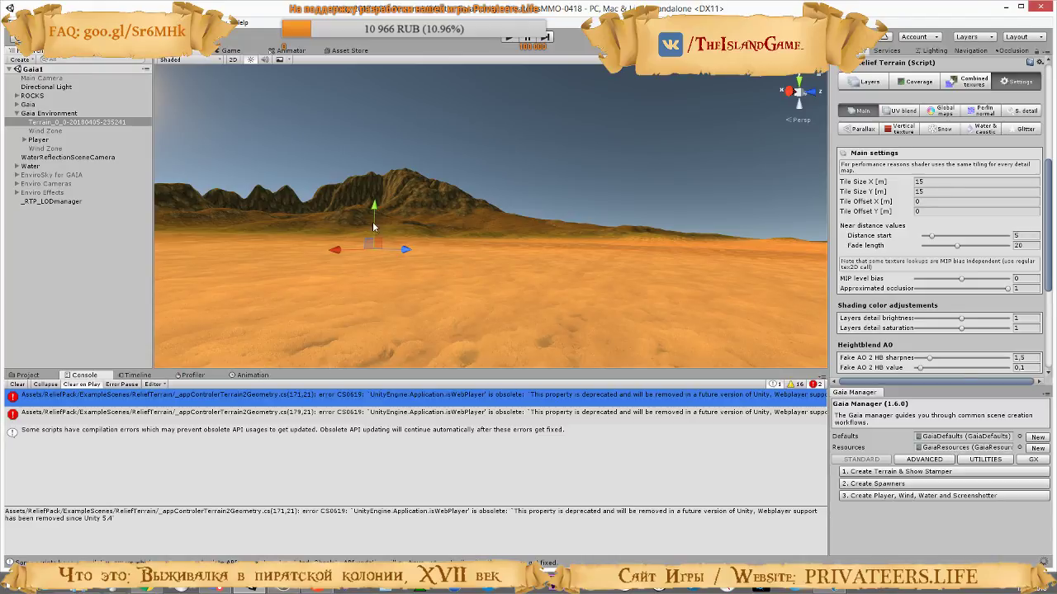
pyautogui.click(111, 415)
pyautogui.click(137, 400)
pyautogui.doubleClick(137, 403)
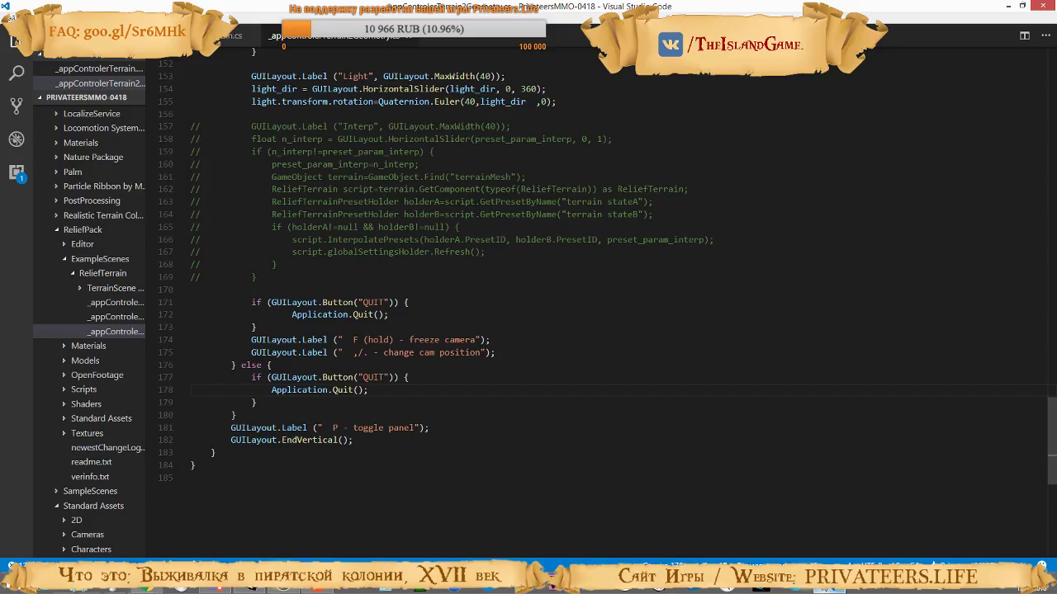
# Back in Unity, clear the console and run the scene in Play mode
pyautogui.hotkey('alt', 'Tab')
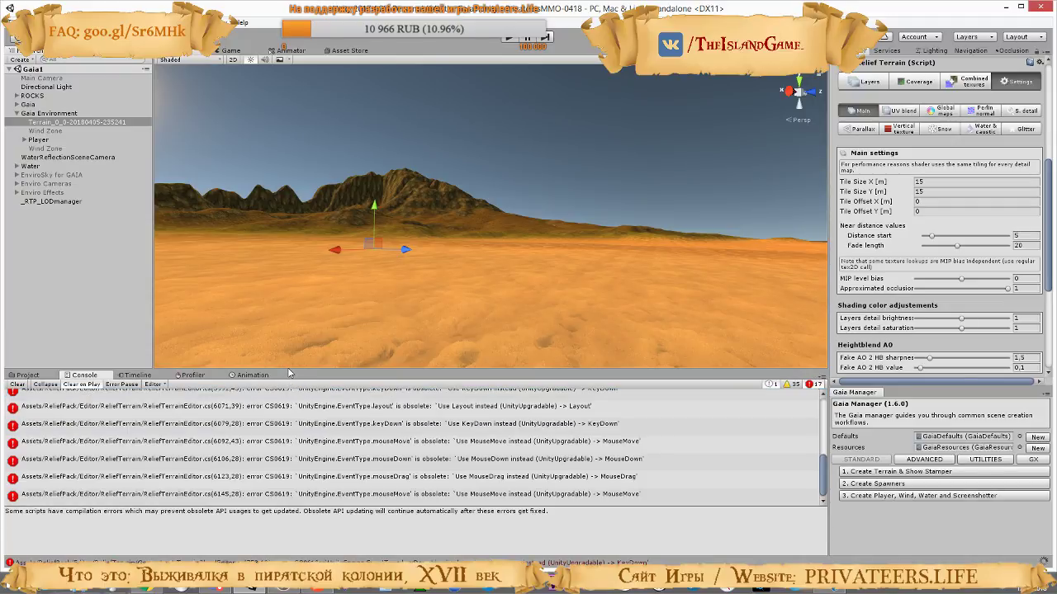
pyautogui.click(18, 385)
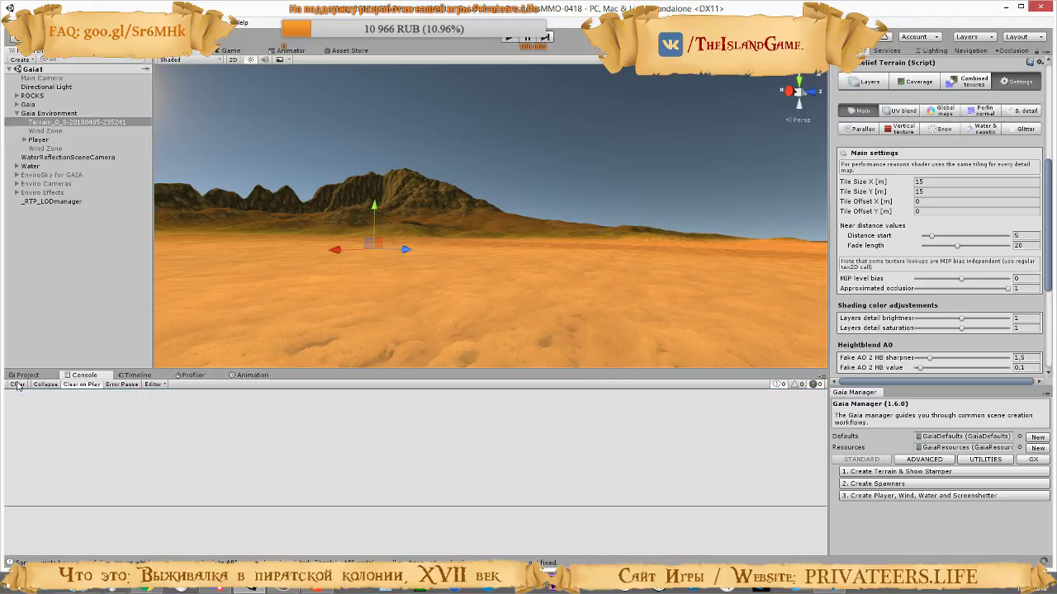
pyautogui.click(509, 41)
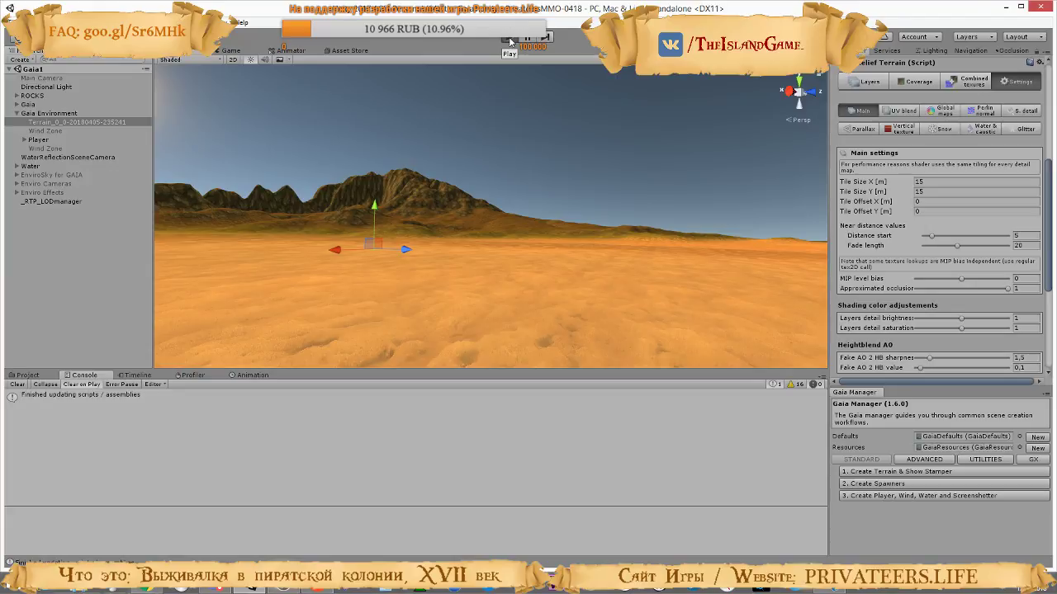
pyautogui.click(510, 41)
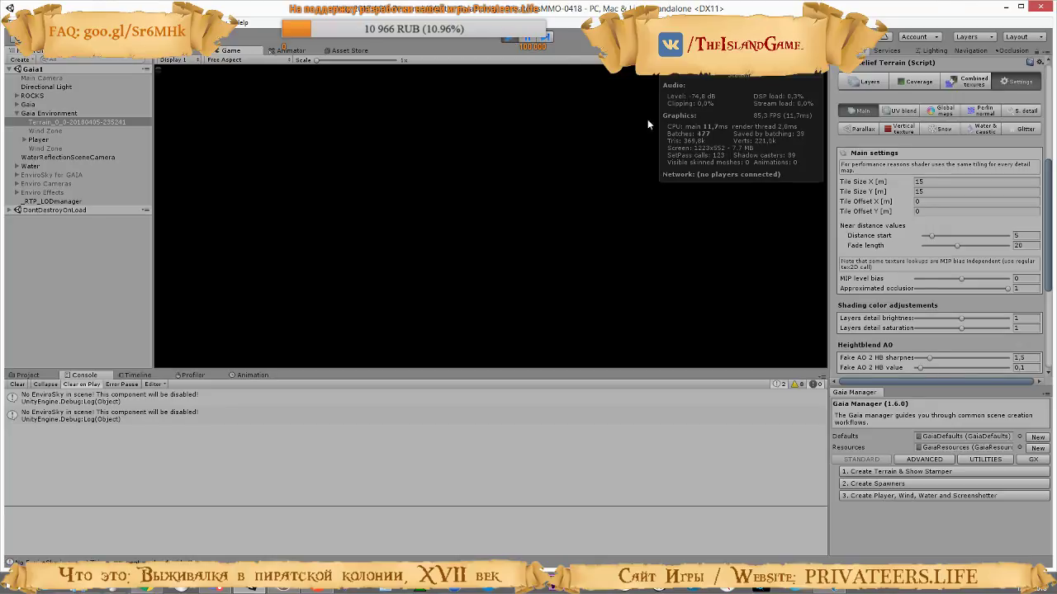
# Select EnviroSky for GAIA, Enviro Cameras and Enviro Effects together and toggle their active state in the running scene
pyautogui.click(35, 175)
pyautogui.keyDown('shift'); pyautogui.click(31, 192); pyautogui.keyUp('shift')
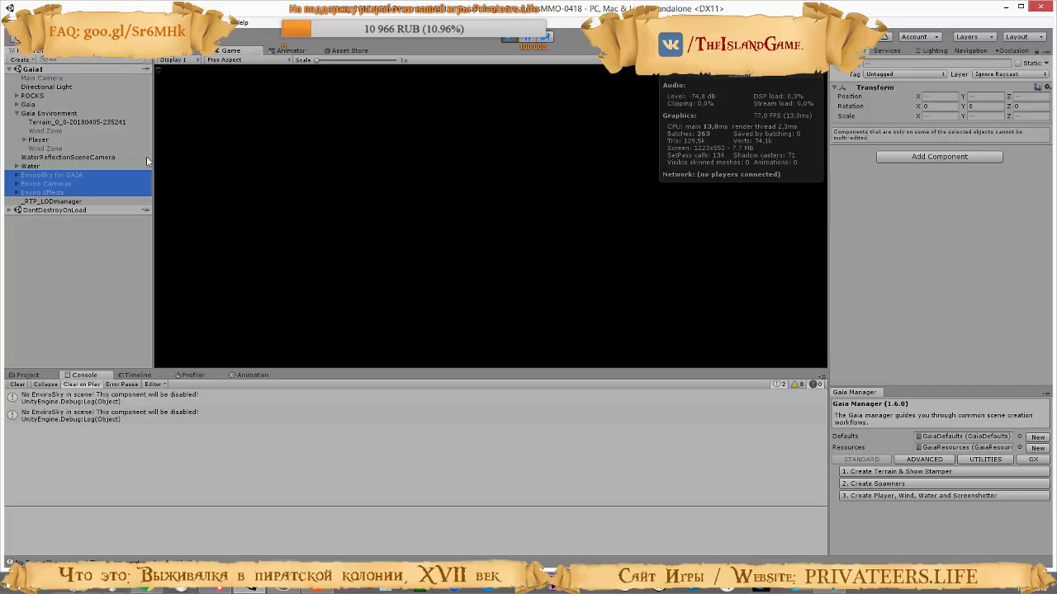
pyautogui.click(858, 63)
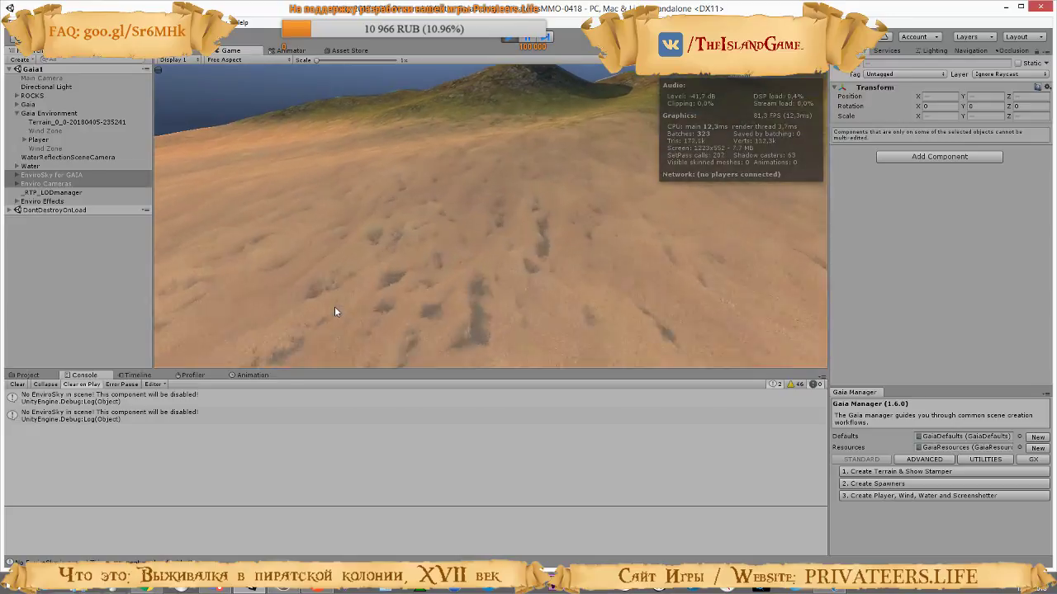
# Walk the player forward from the sand across the grassy hills in the running game and examine the terrain texturing
pyautogui.press('w')
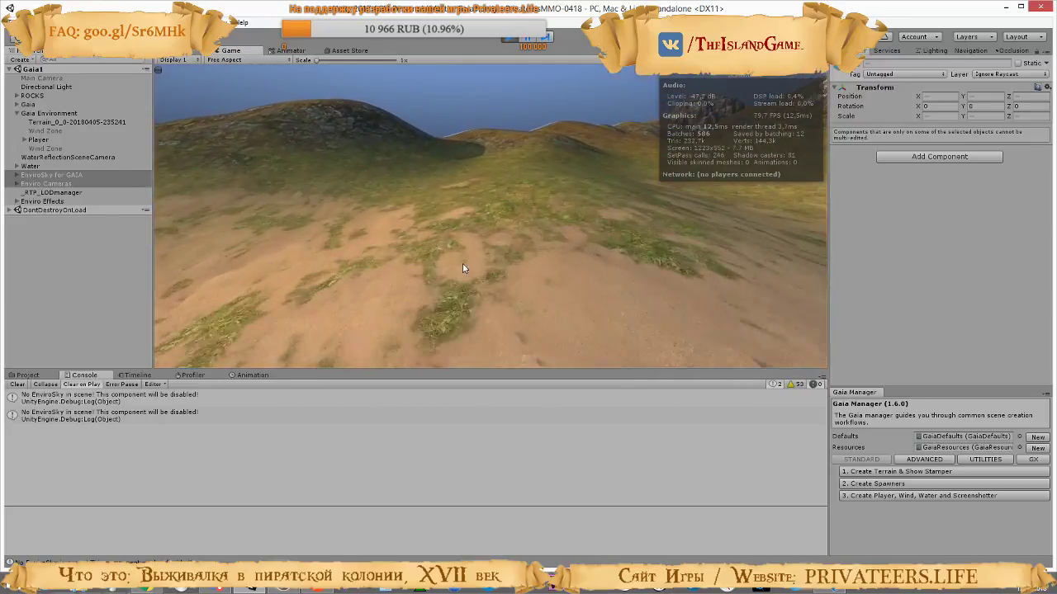
pyautogui.press('w')
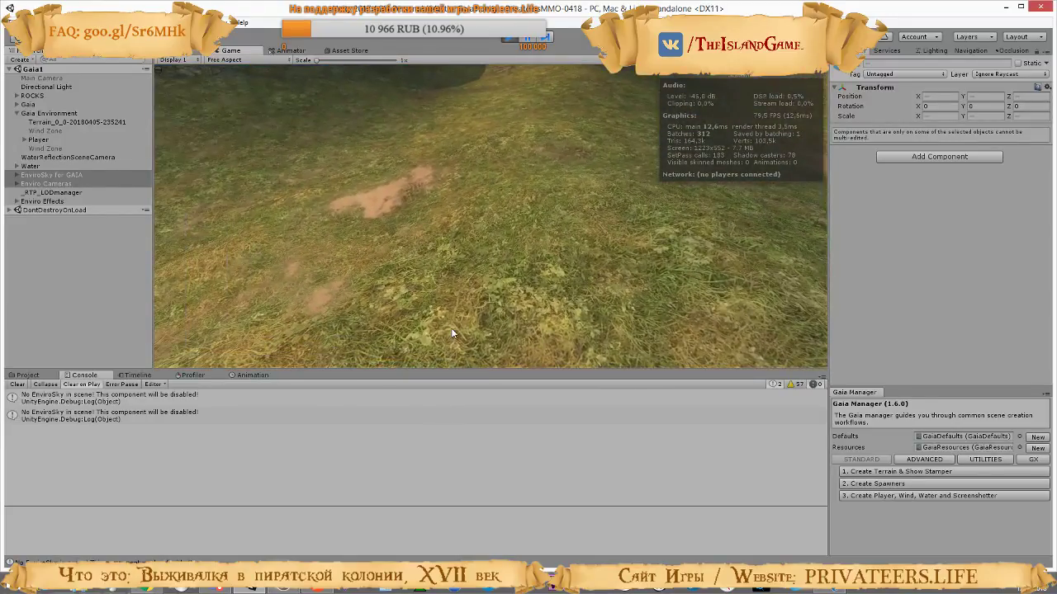
pyautogui.press('w')
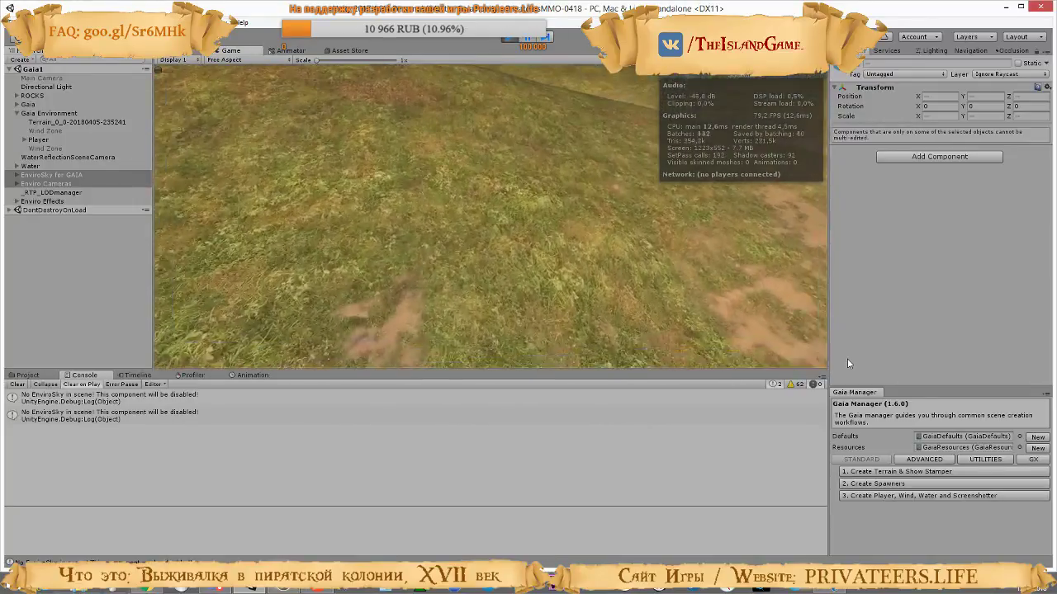
pyautogui.press('w')
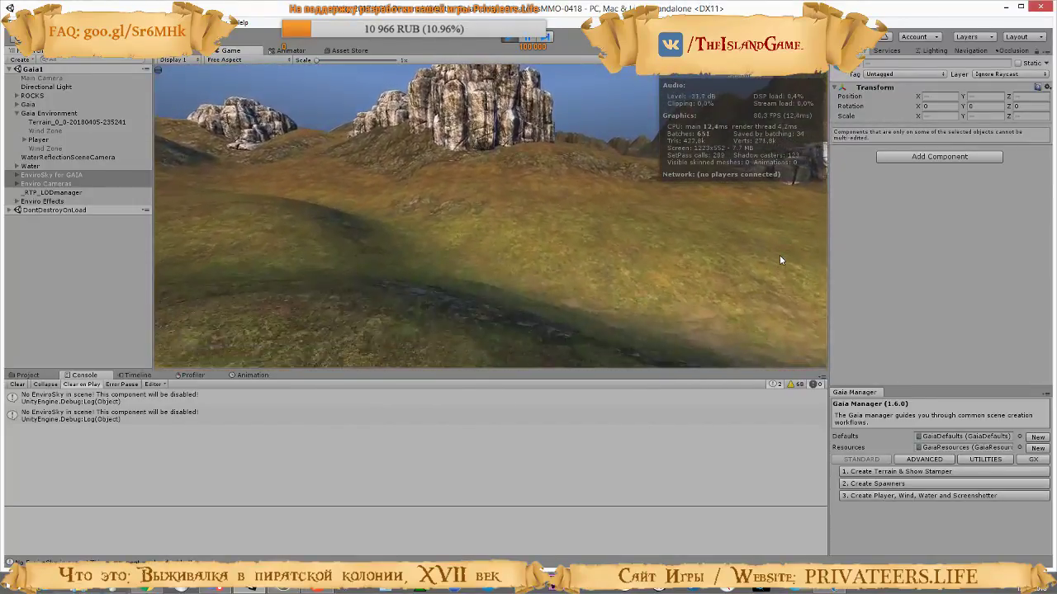
pyautogui.press('w')
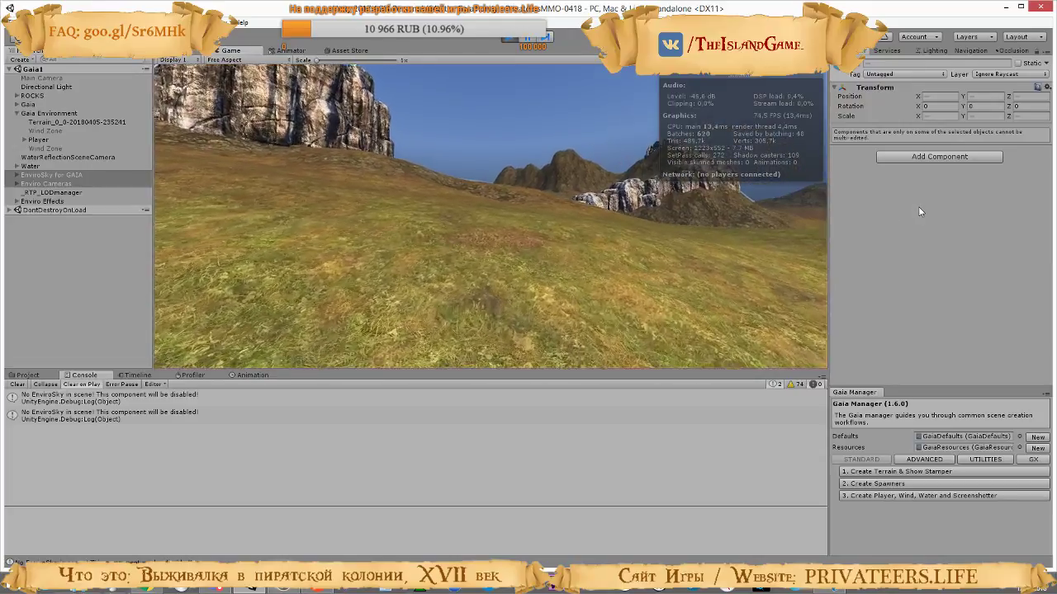
pyautogui.press('w')
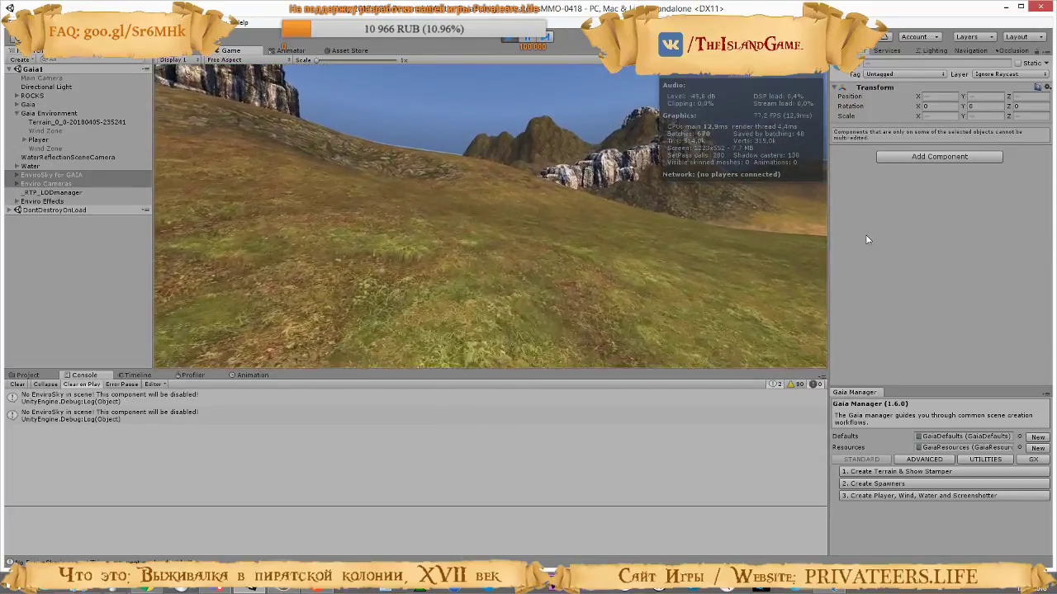
pyautogui.press('w')
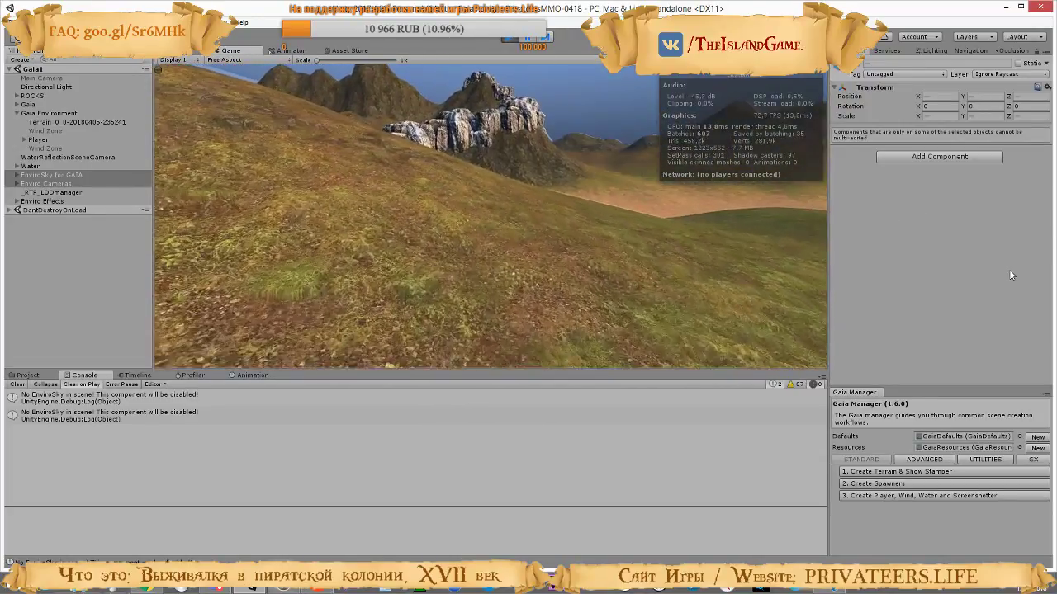
pyautogui.press('w')
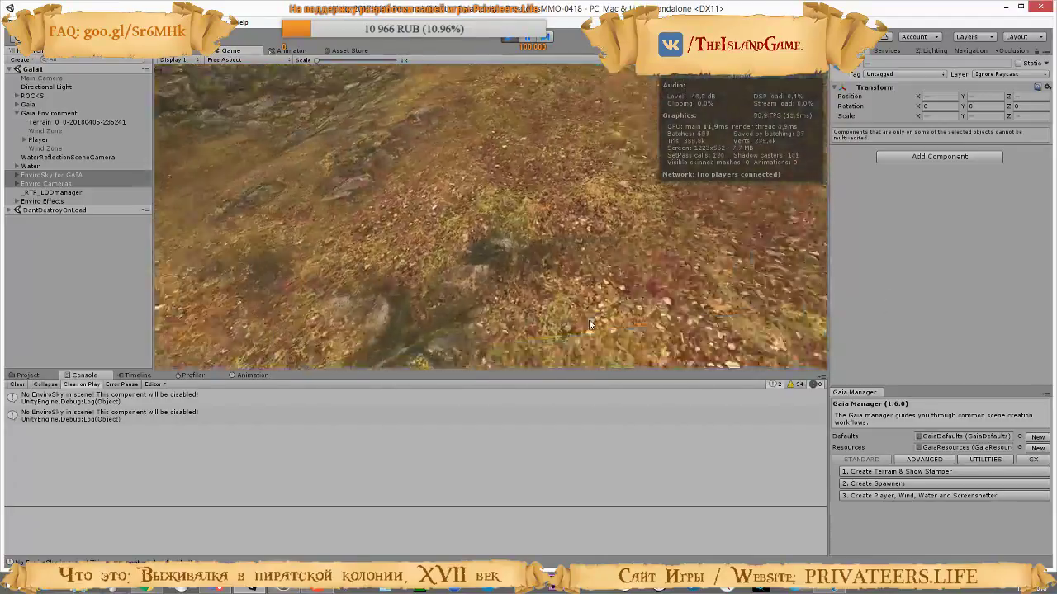
# Walk the player over the leaf-covered hills, rock patches and ridges in the running game and examine the terrain texturing up close and far away
pyautogui.press('w')
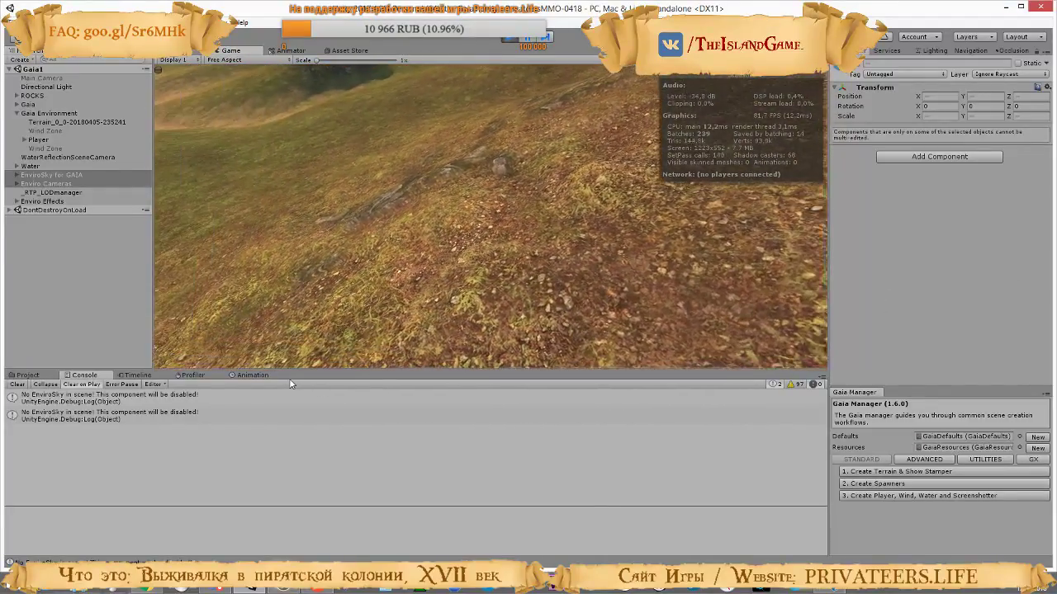
pyautogui.press('w')
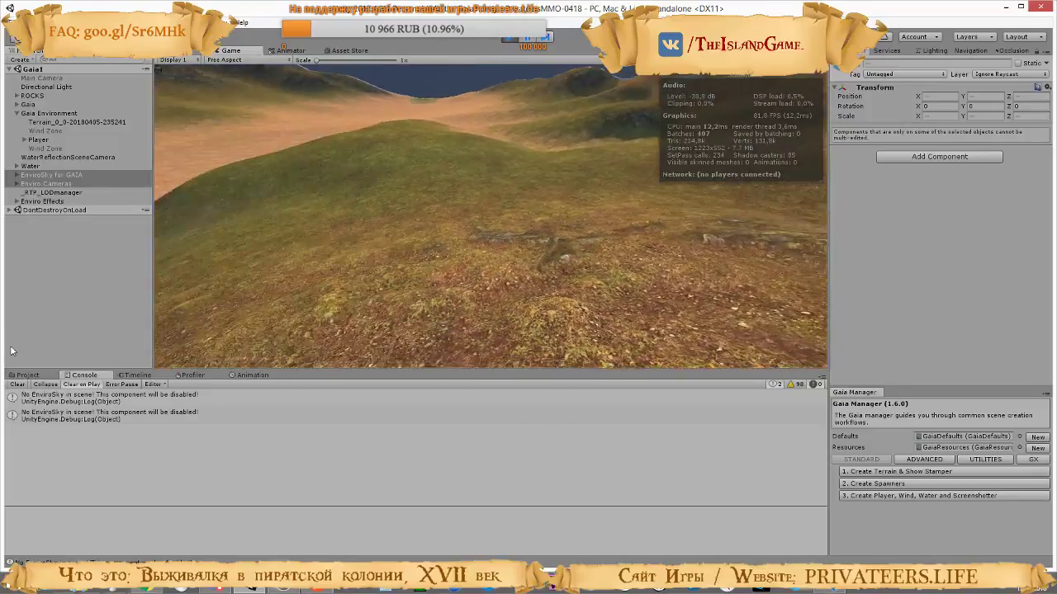
pyautogui.press('w')
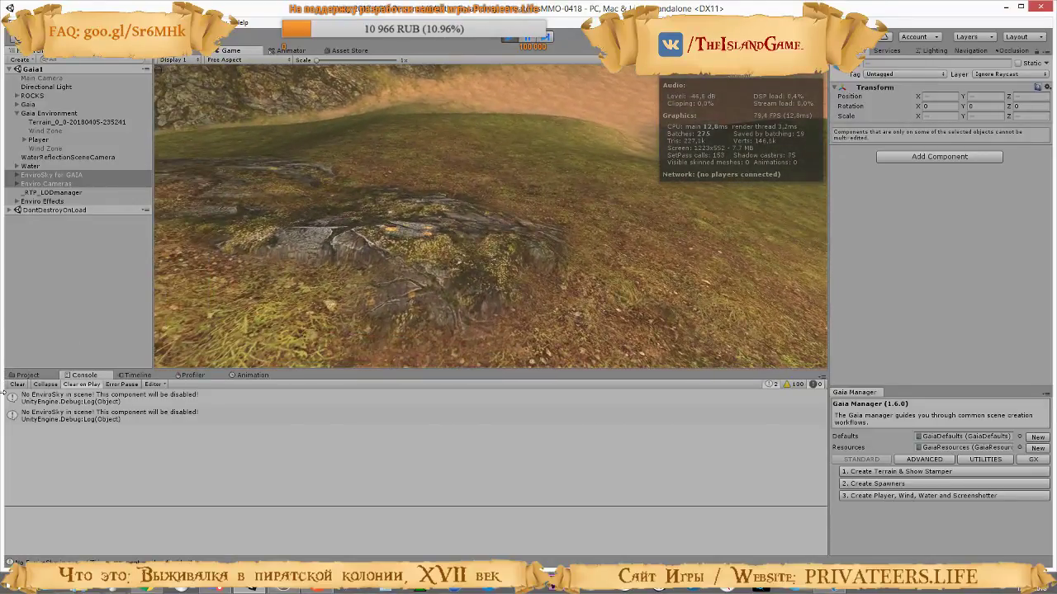
pyautogui.press('w')
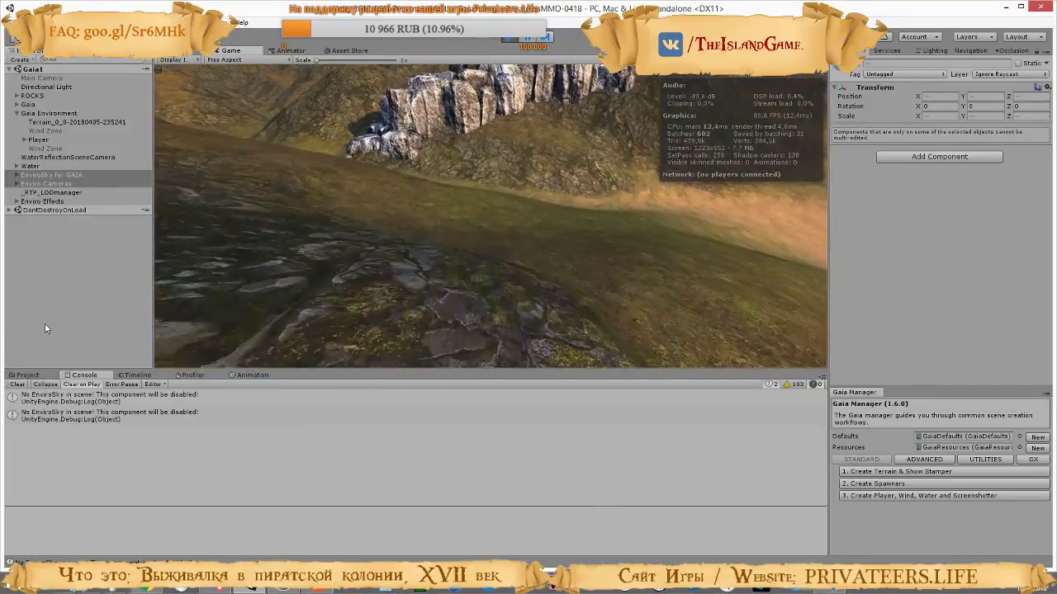
pyautogui.press('w')
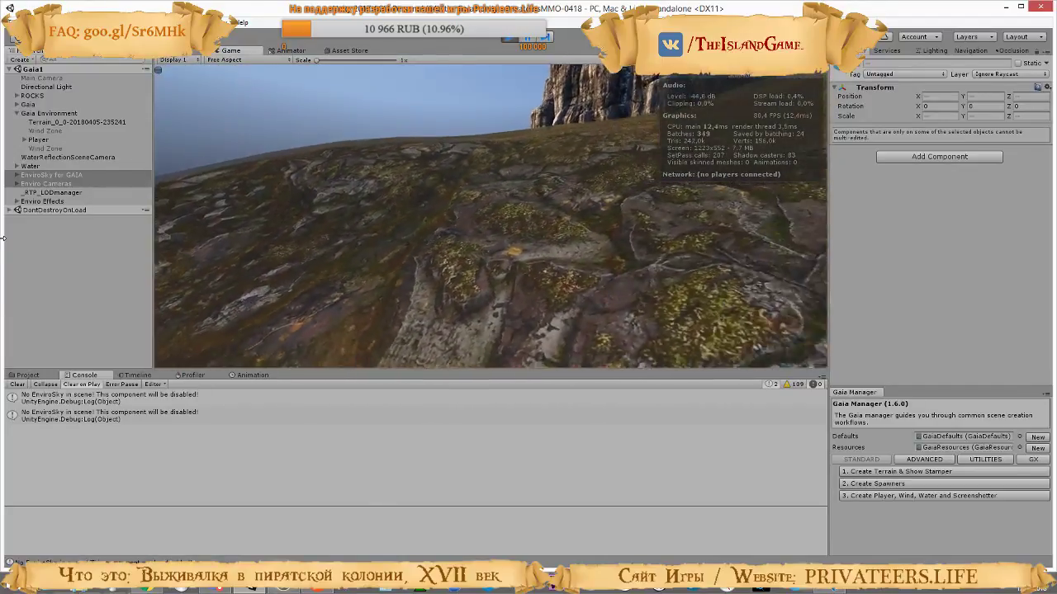
pyautogui.press('w')
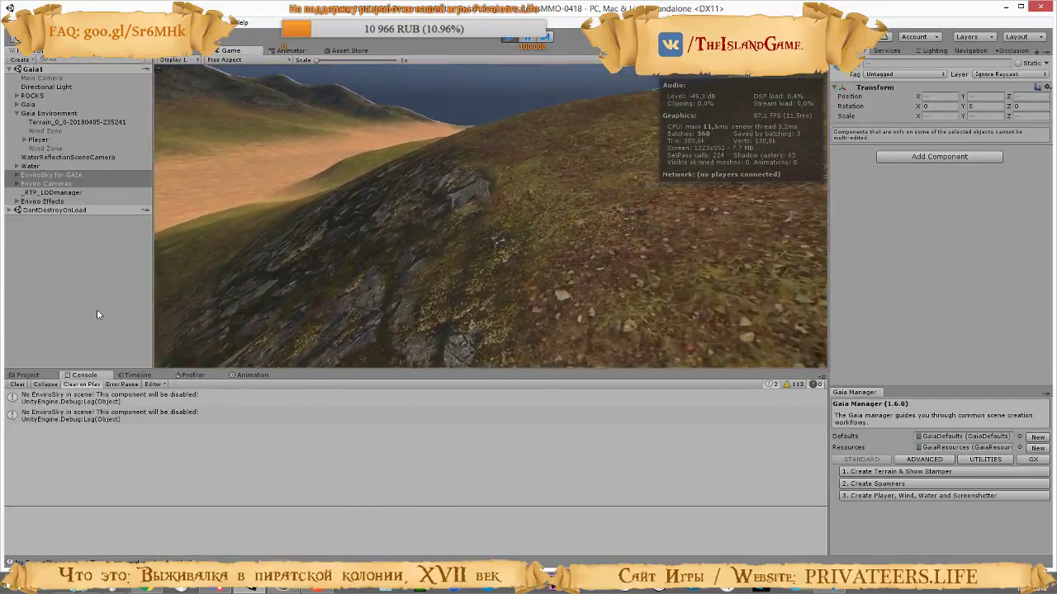
pyautogui.press('w')
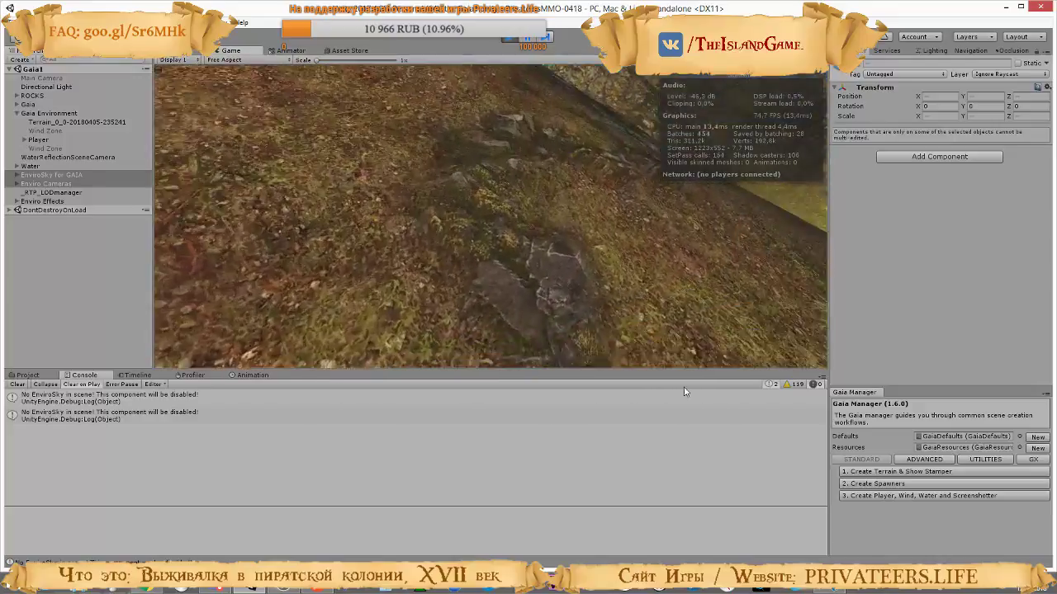
pyautogui.press('s')
pyautogui.press('w')
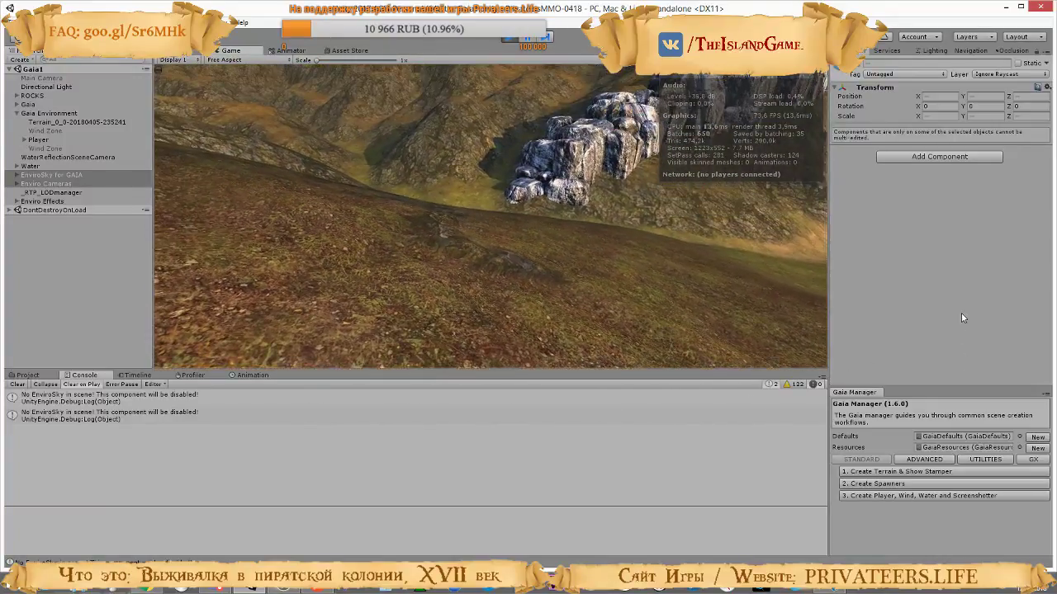
pyautogui.press('w')
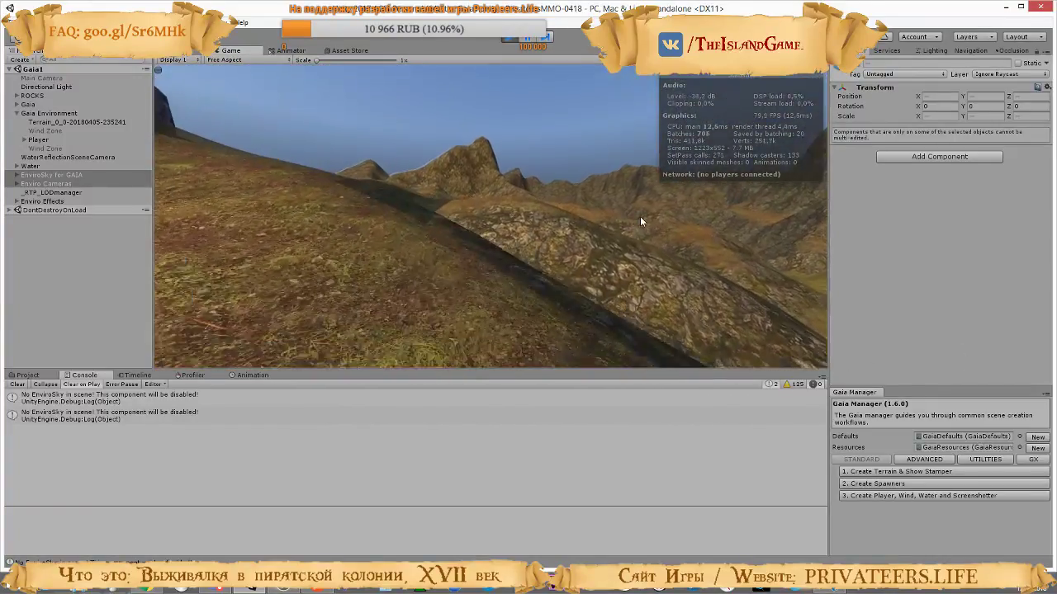
pyautogui.press('w')
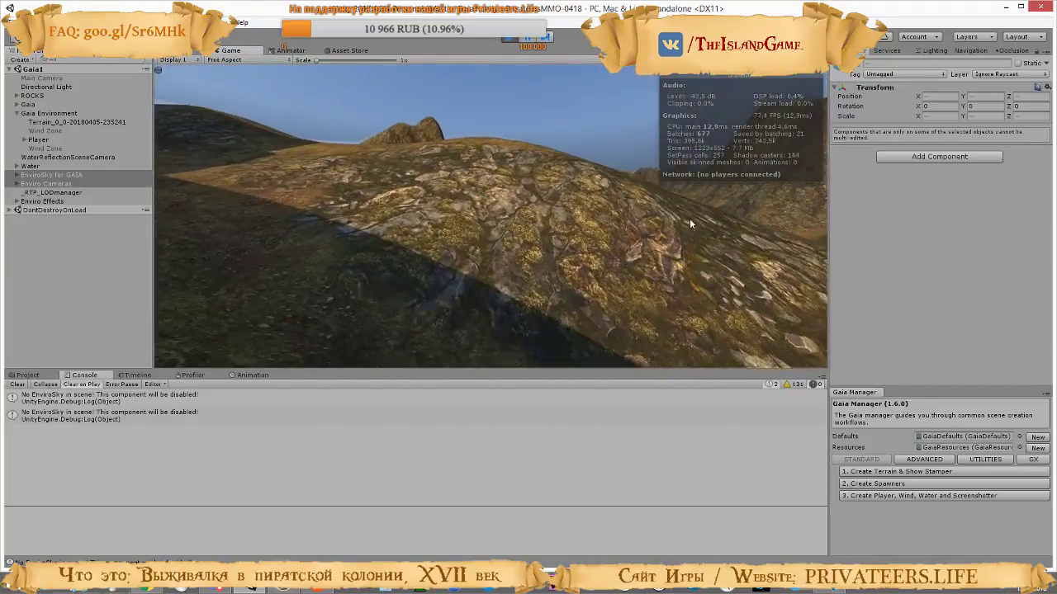
pyautogui.press('w')
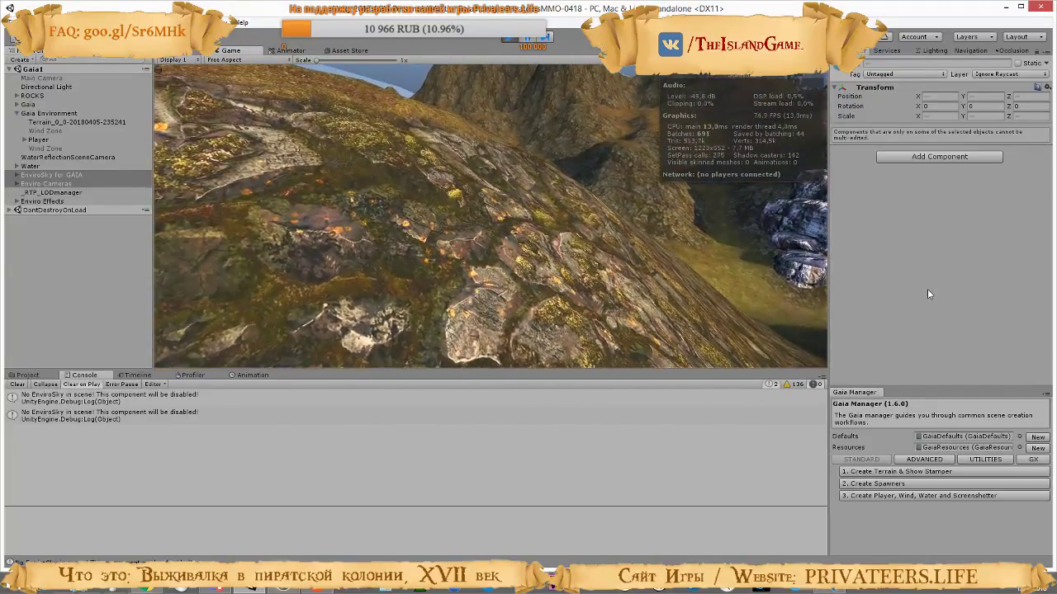
pyautogui.press('w')
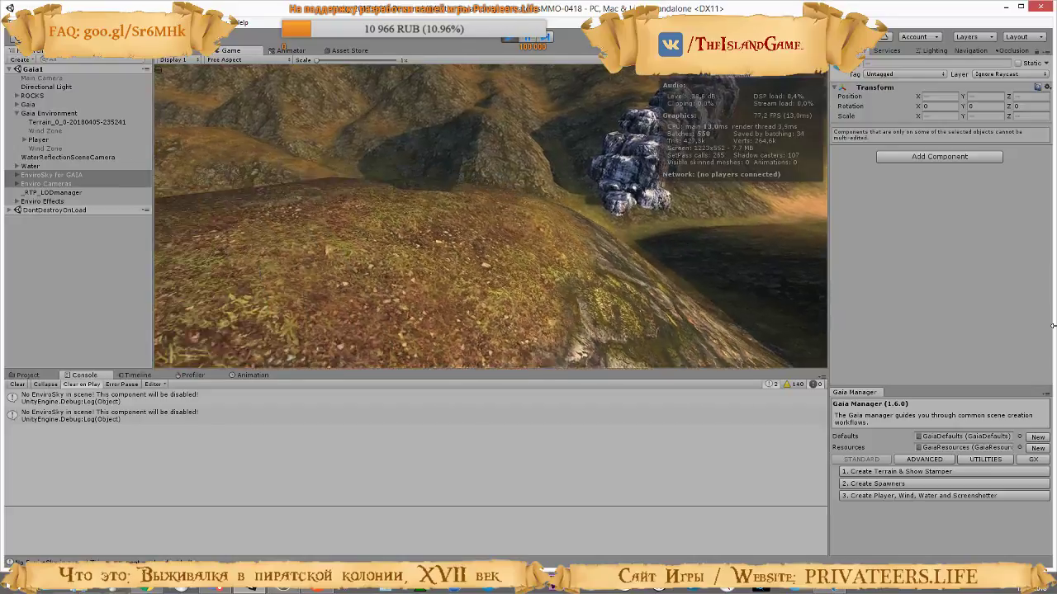
pyautogui.press('w')
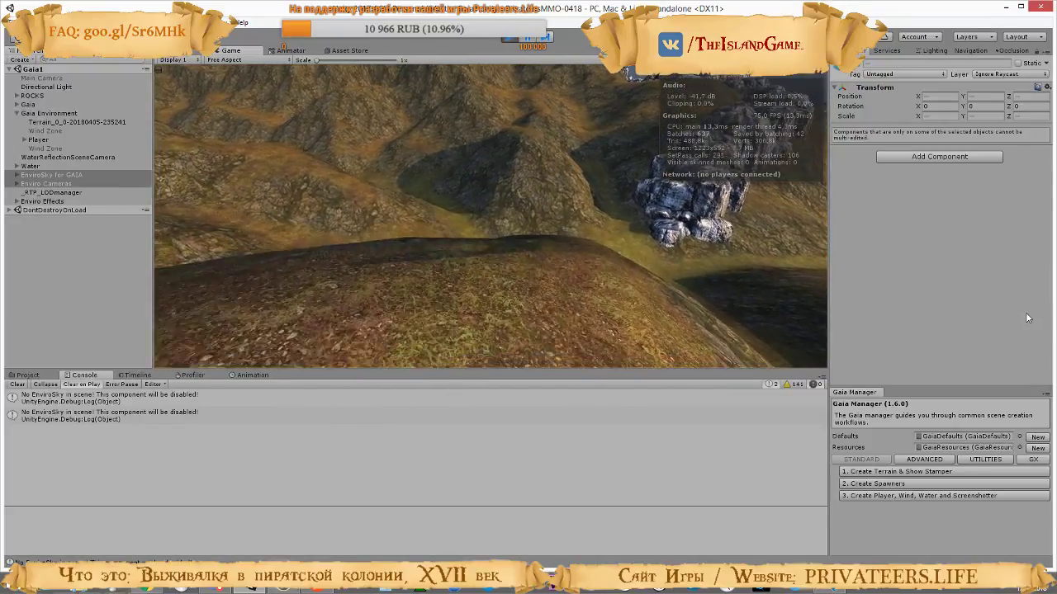
pyautogui.press('w')
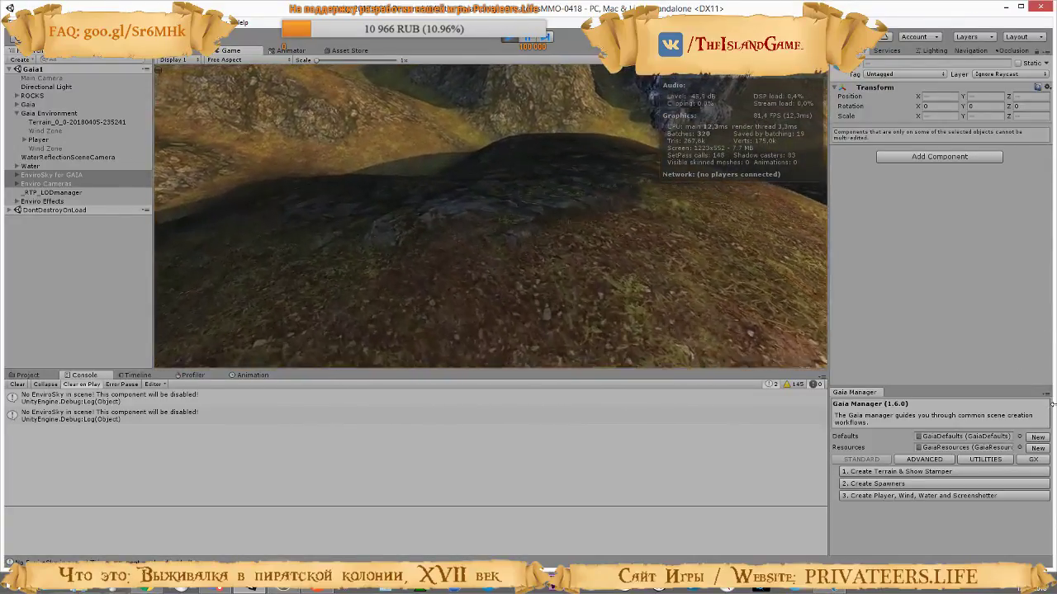
pyautogui.press('w')
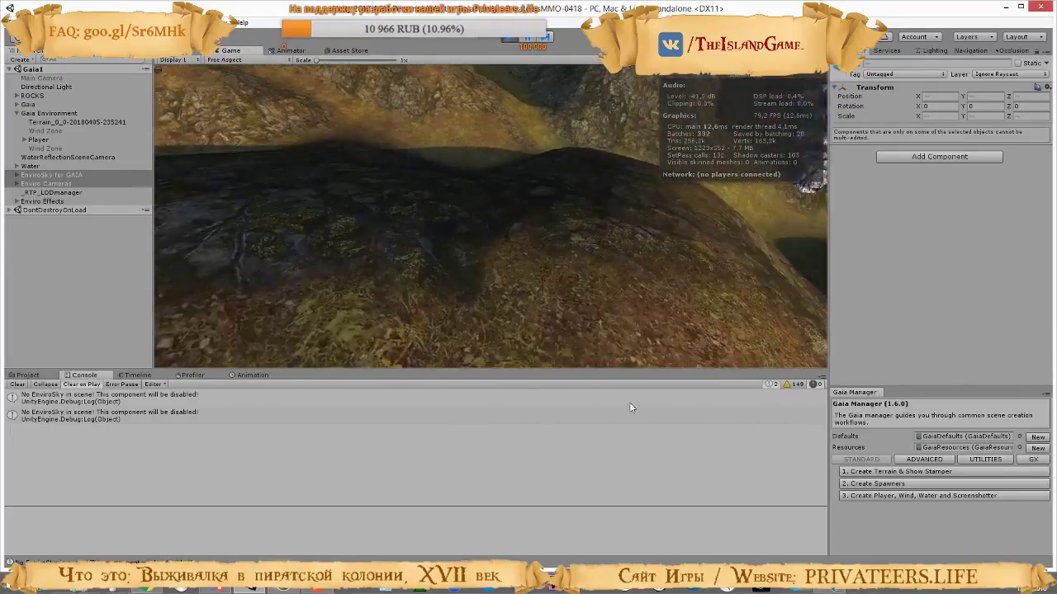
pyautogui.press('w')
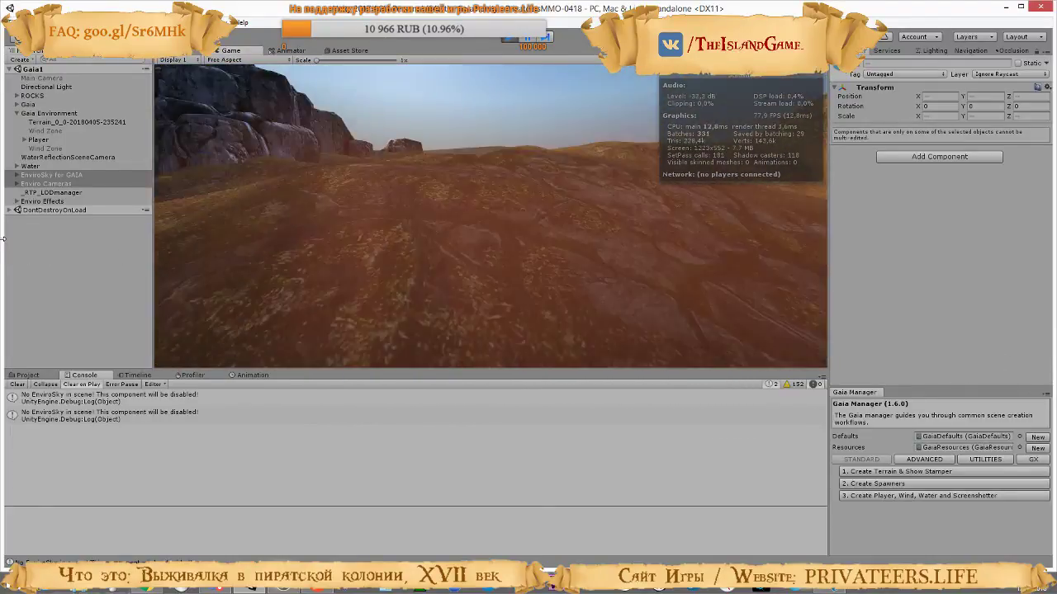
pyautogui.press('w')
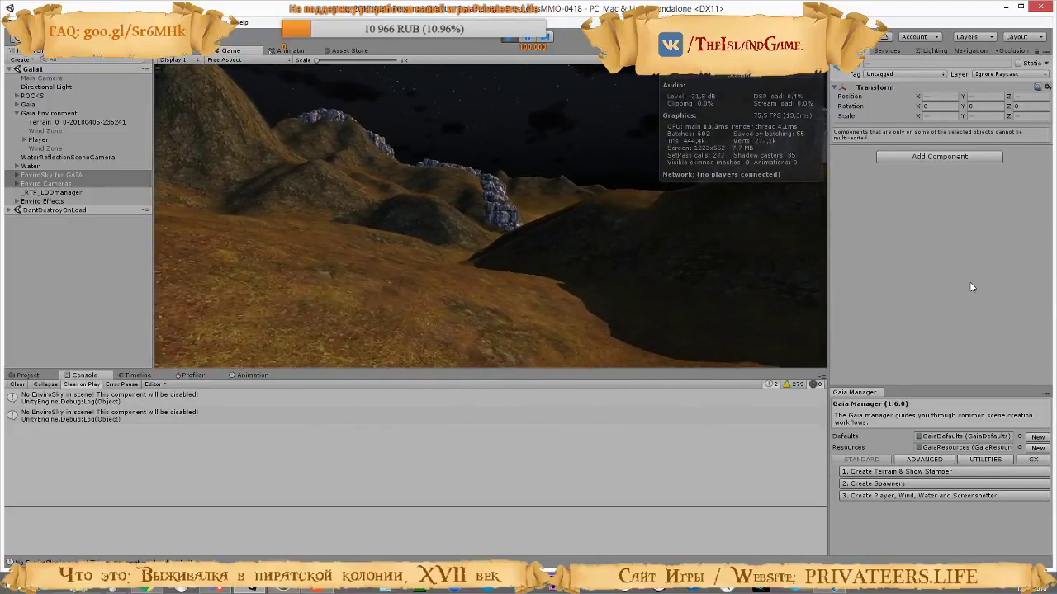
# Stop Play mode and open the Relief Terrain main settings of the terrain under Gaia Environment
pyautogui.click(507, 42)
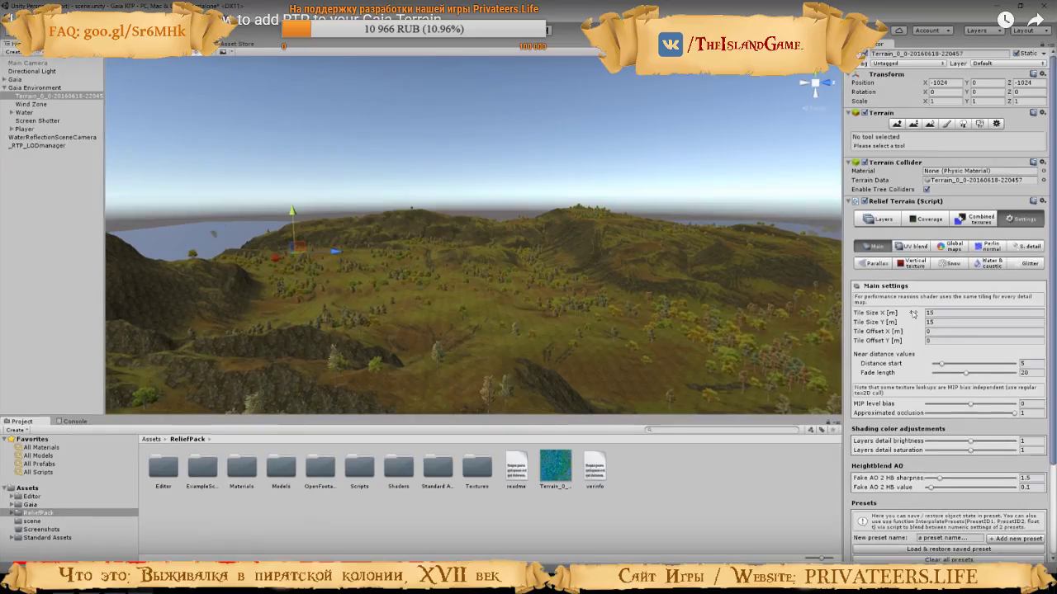
pyautogui.click(380, 296)
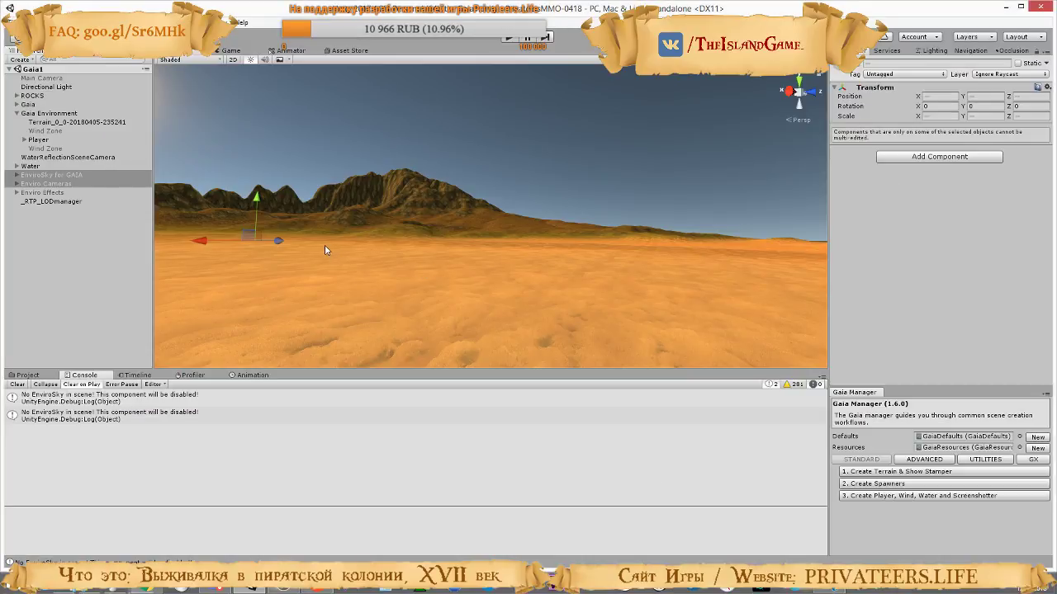
pyautogui.click(87, 123)
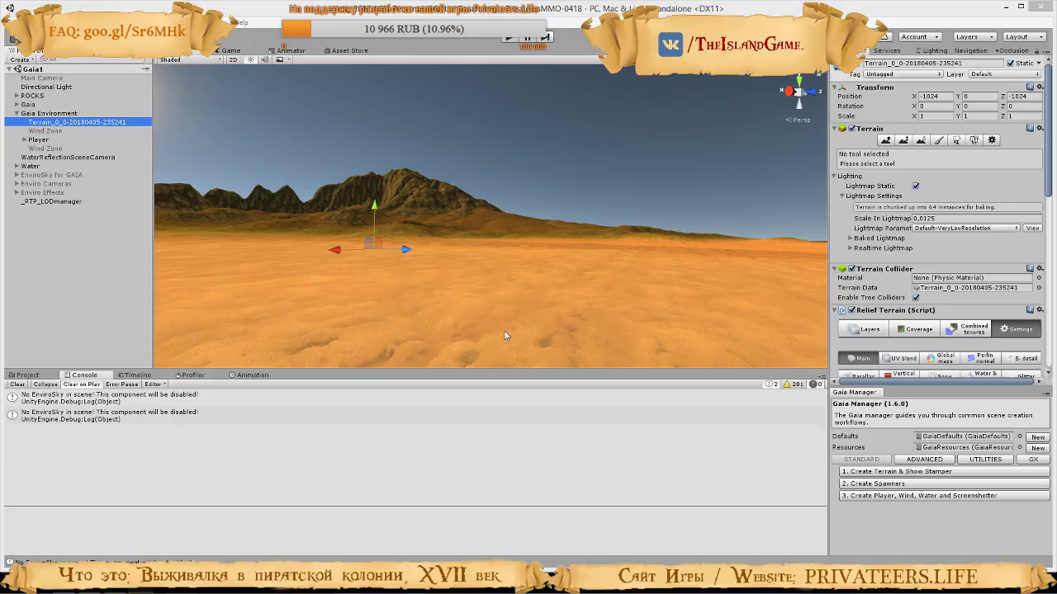
pyautogui.scroll(-5, 991, 273)
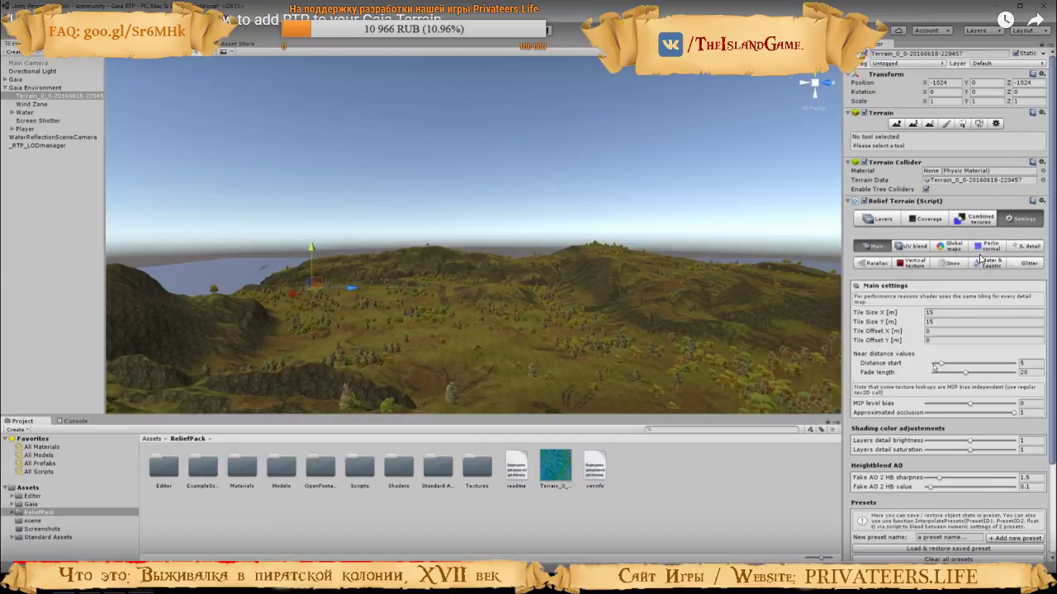
# Check the near-distance adjustment in the tutorial video and, back in Unity, set the terrain's near Distance start to 50
pyautogui.click(979, 258)
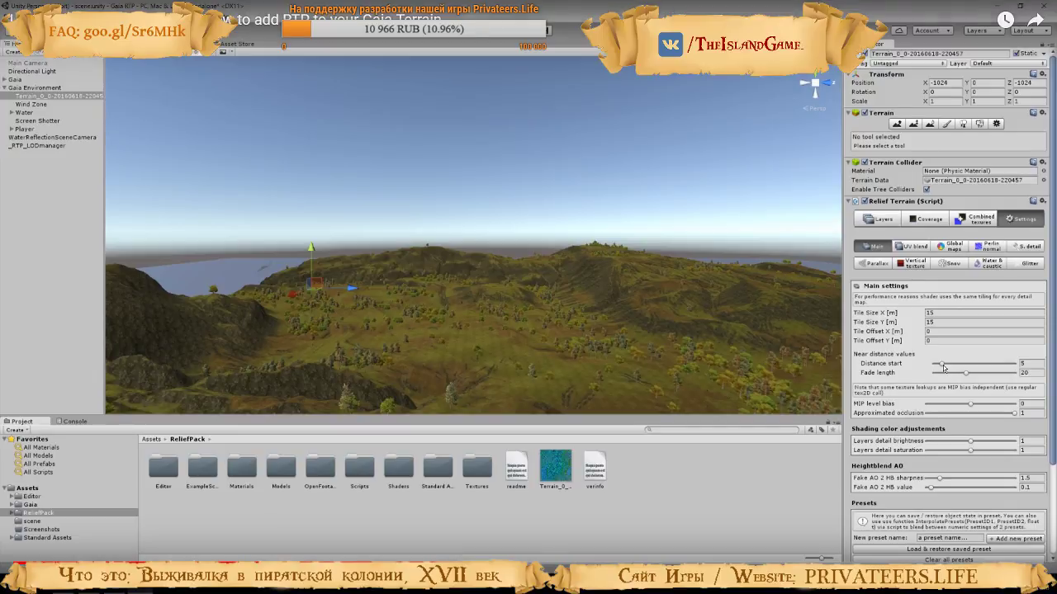
pyautogui.moveTo(941, 365); pyautogui.dragTo(970, 369)
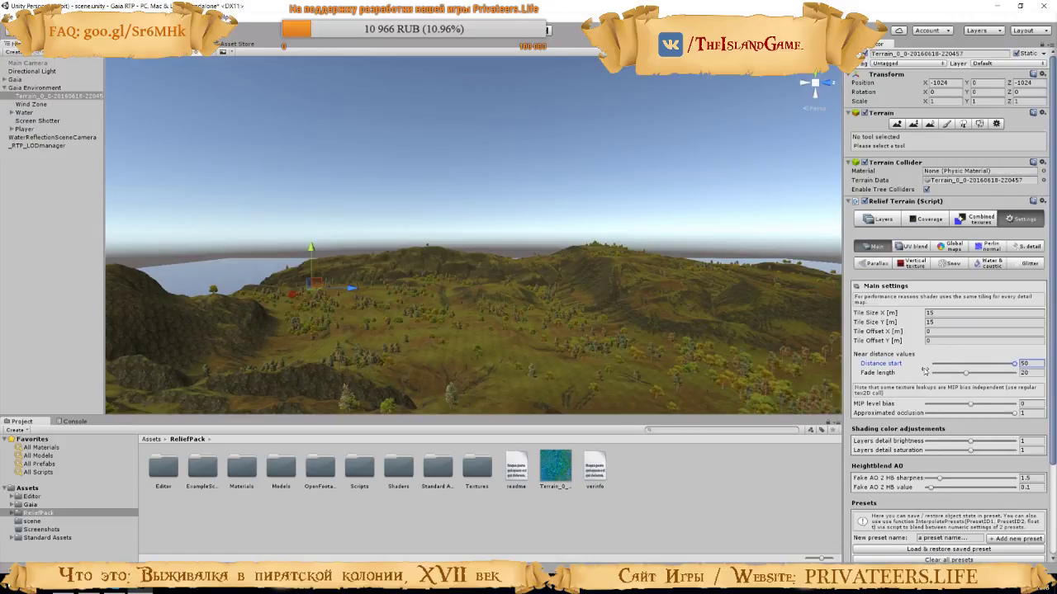
pyautogui.press('space')
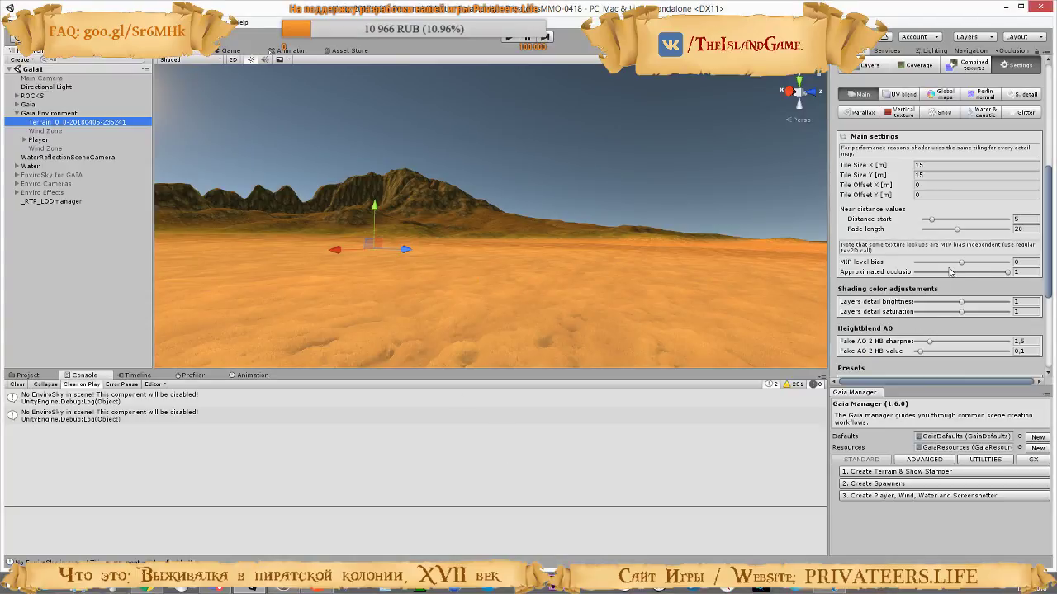
pyautogui.moveTo(928, 218); pyautogui.dragTo(1007, 223)
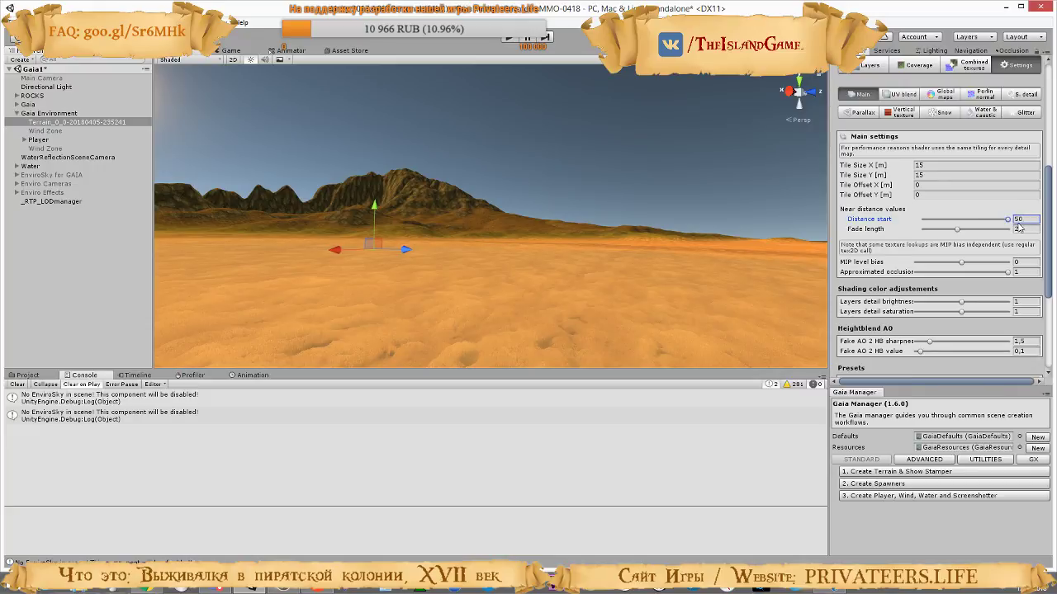
pyautogui.moveTo(919, 231)
pyautogui.mouseDown()
pyautogui.moveTo(875, 233)
pyautogui.moveTo(962, 239)
pyautogui.moveTo(880, 244)
pyautogui.moveTo(1014, 245)
pyautogui.mouseUp()
pyautogui.moveTo(603, 245); pyautogui.dragTo(497, 210, button='right')
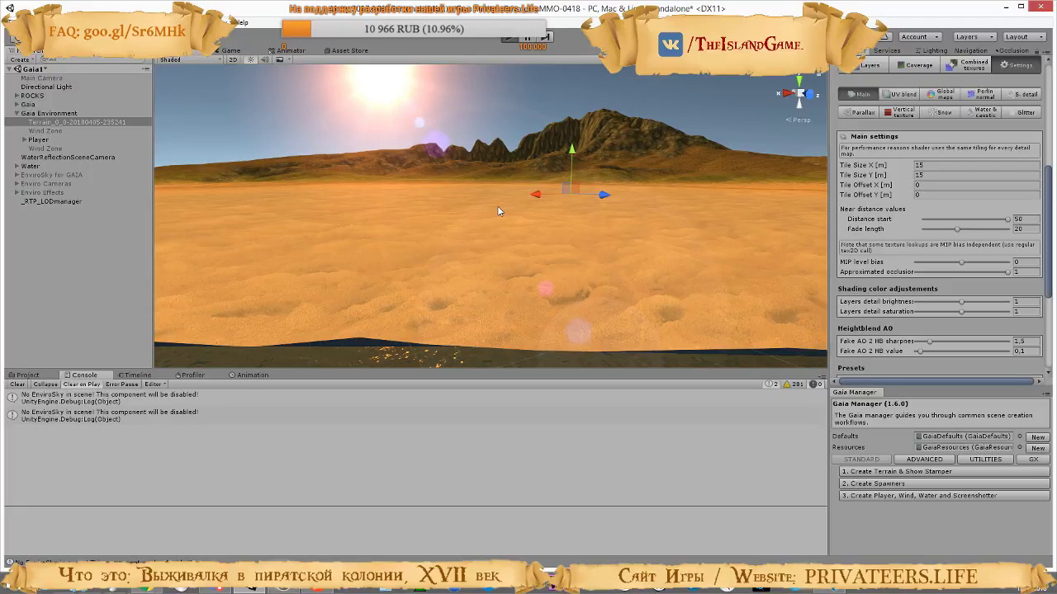
# Run the scene in Play mode and toggle the active state of EnviroSky for GAIA, Enviro Cameras and Enviro Effects together
pyautogui.hotkey('ctrl', 'p')
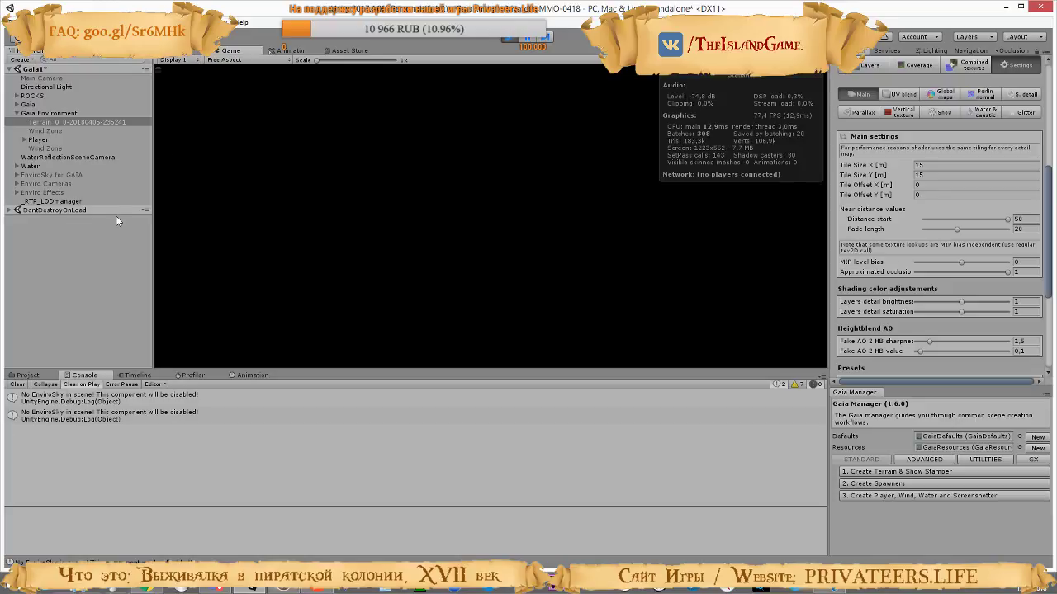
pyautogui.click(45, 175)
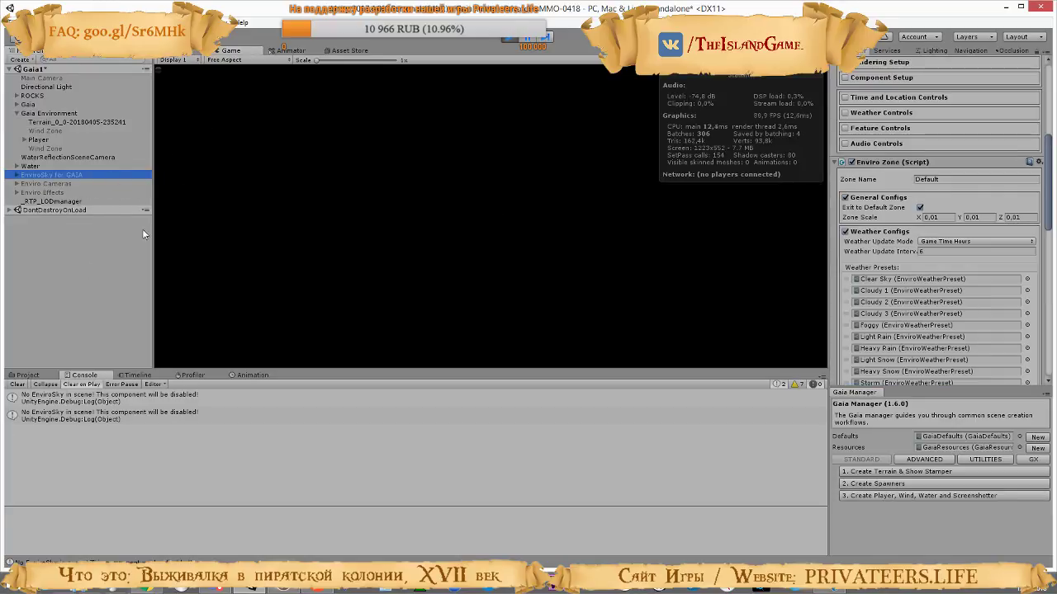
pyautogui.keyDown('shift'); pyautogui.click(32, 192); pyautogui.keyUp('shift')
pyautogui.click(857, 66)
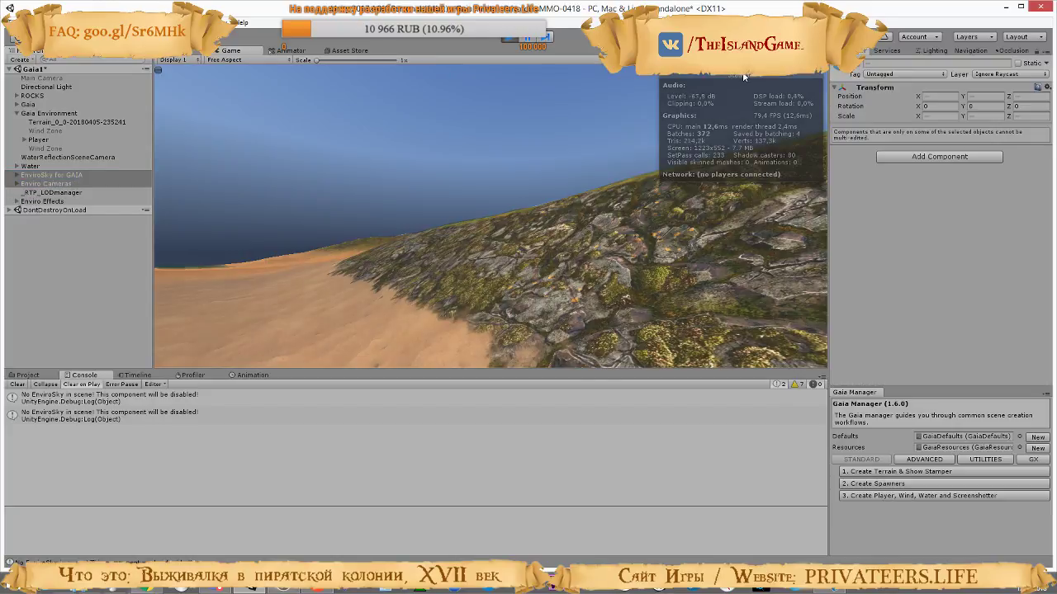
# Walk the player from the sand over the rocky slope onto the grassy hills to examine the texturing with the new distance setting
pyautogui.press('w')
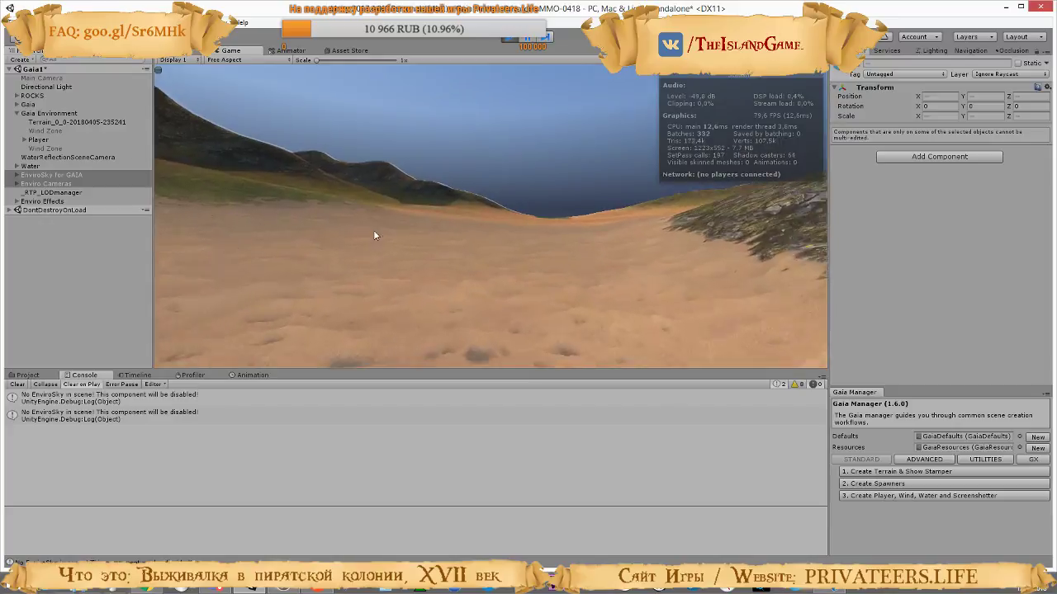
pyautogui.press('w')
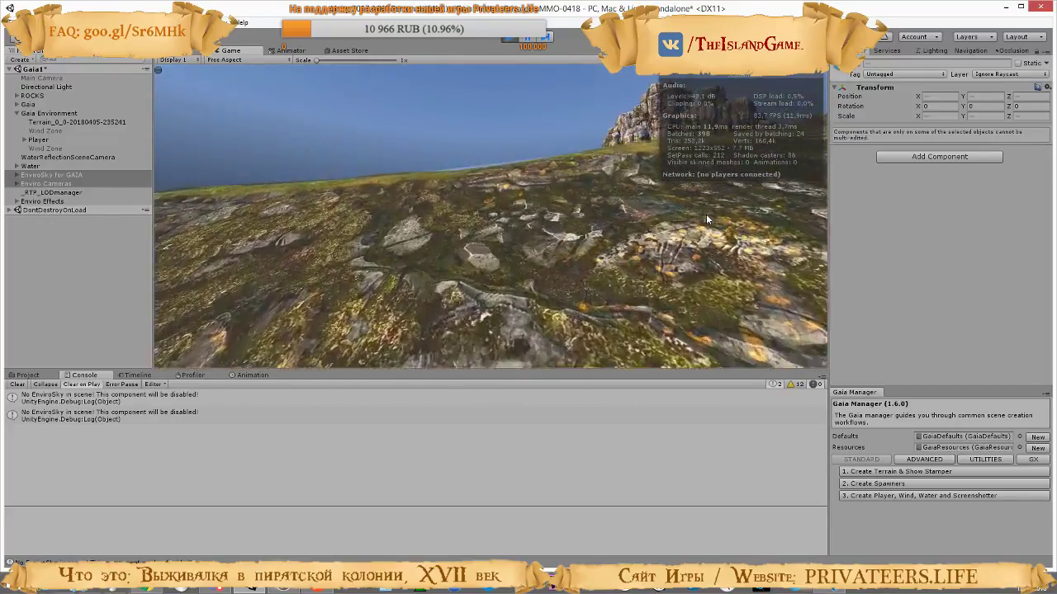
pyautogui.press('w')
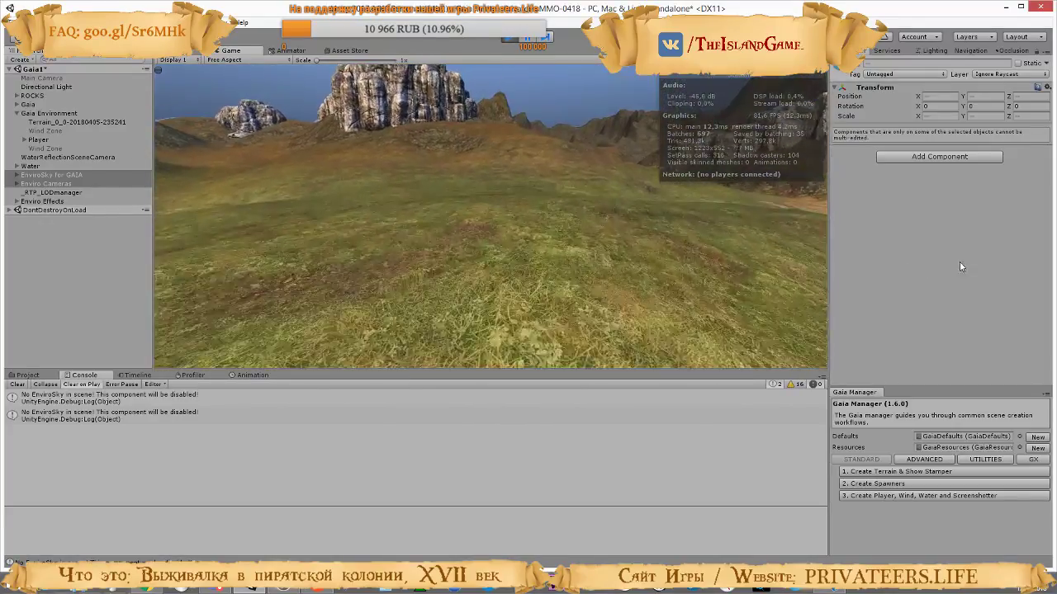
pyautogui.press('w')
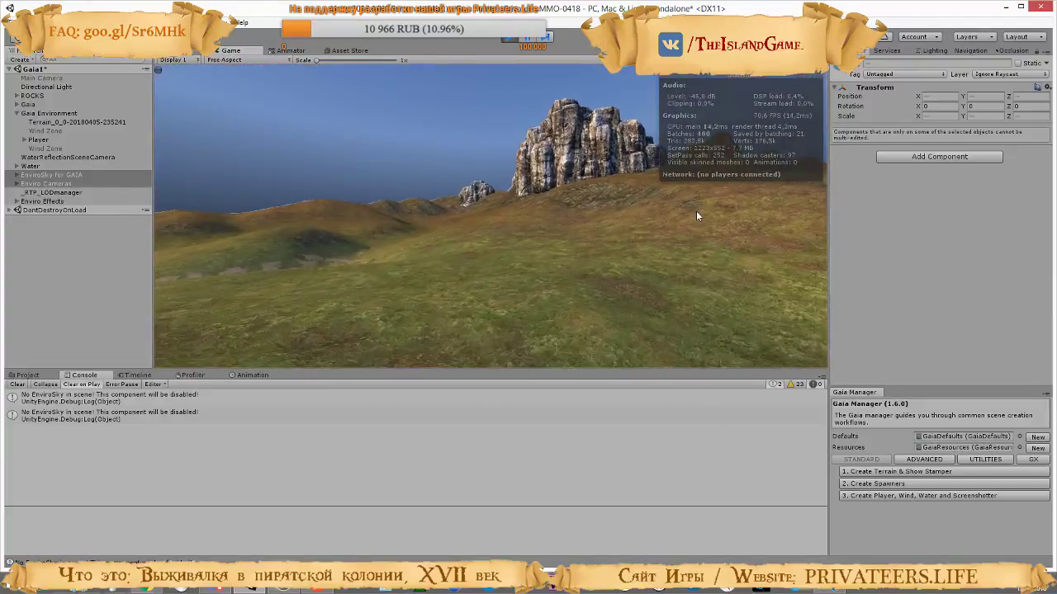
pyautogui.press('w')
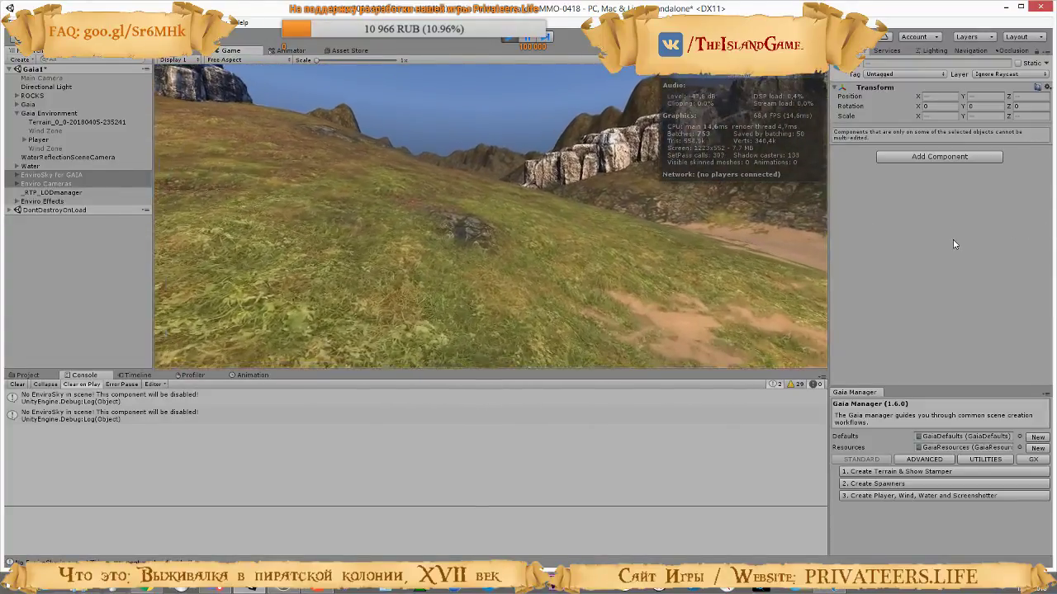
pyautogui.press('w')
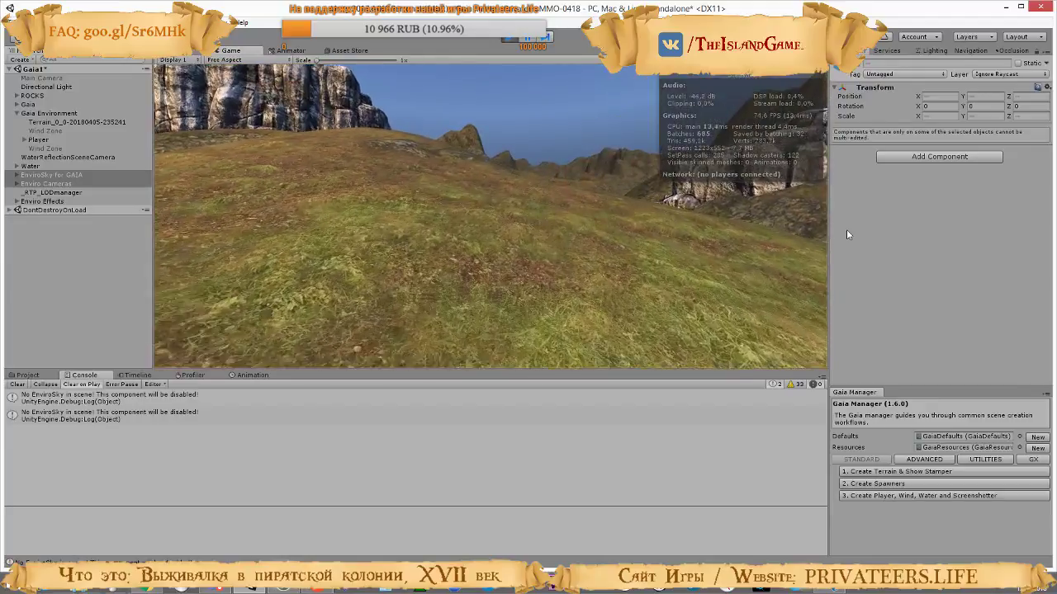
pyautogui.press('w')
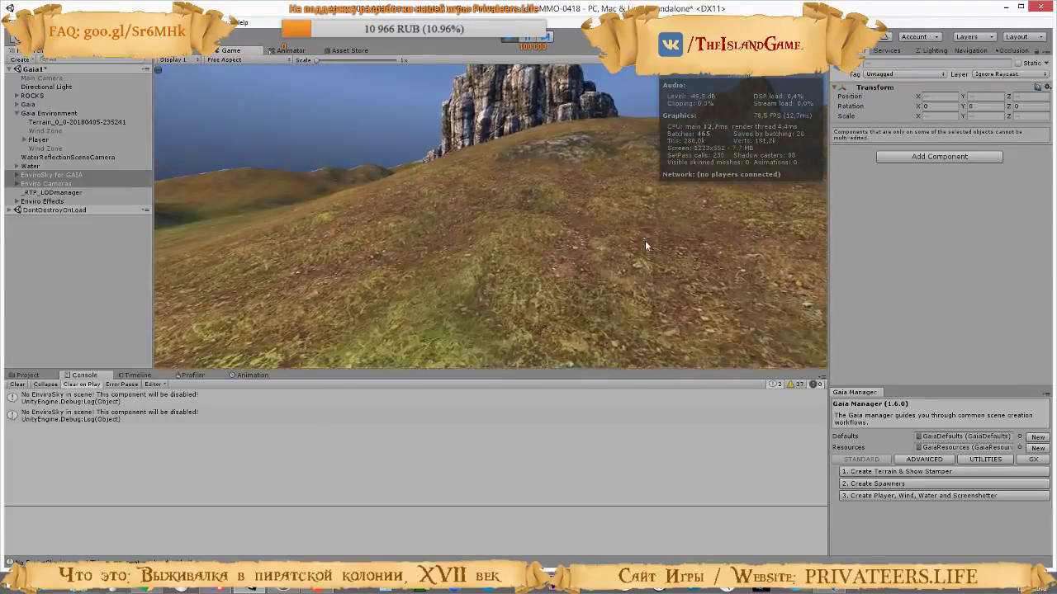
# Walk the player along the grassy hillside and over the mossy rocks to examine the texture detail, and stop Play mode
pyautogui.press('w')
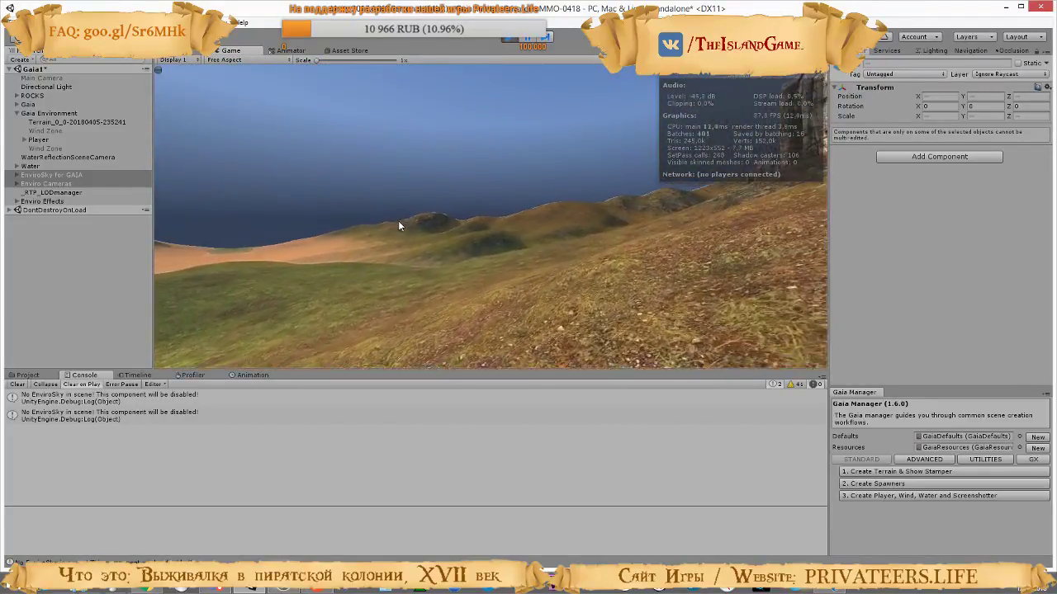
pyautogui.press('w')
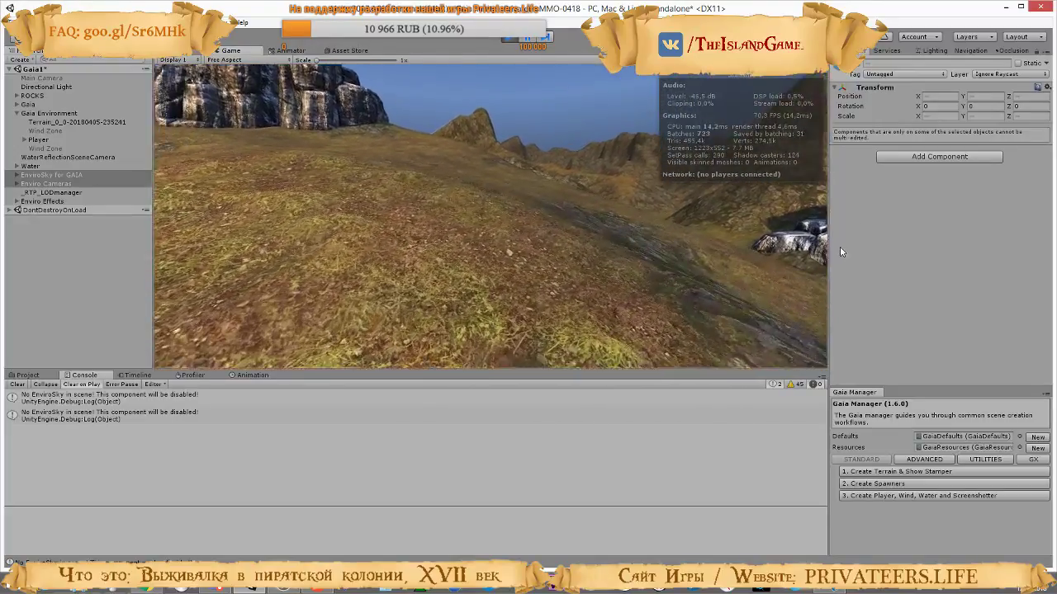
pyautogui.press('w')
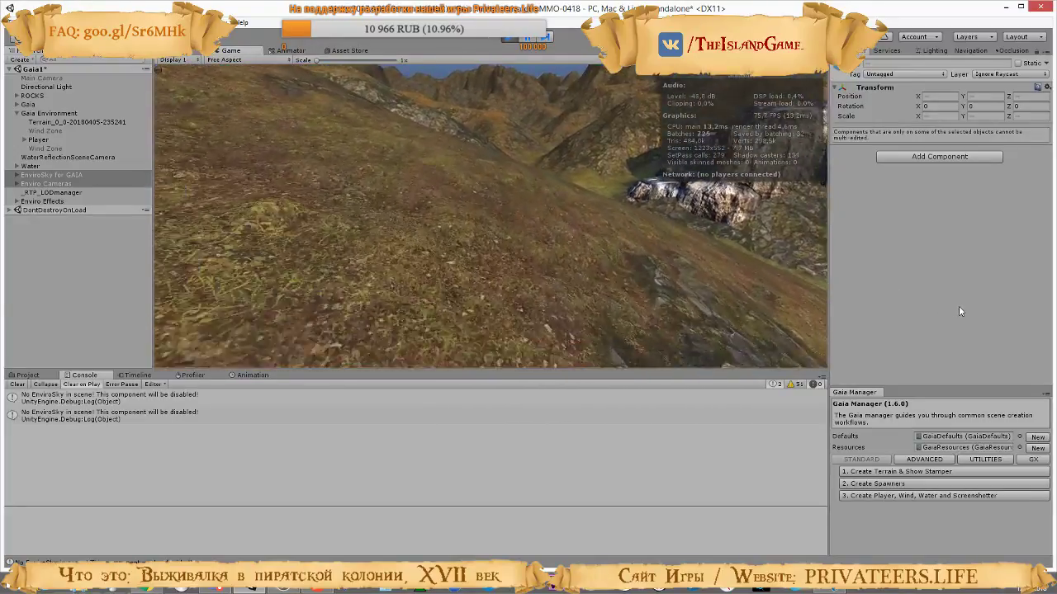
pyautogui.press('w')
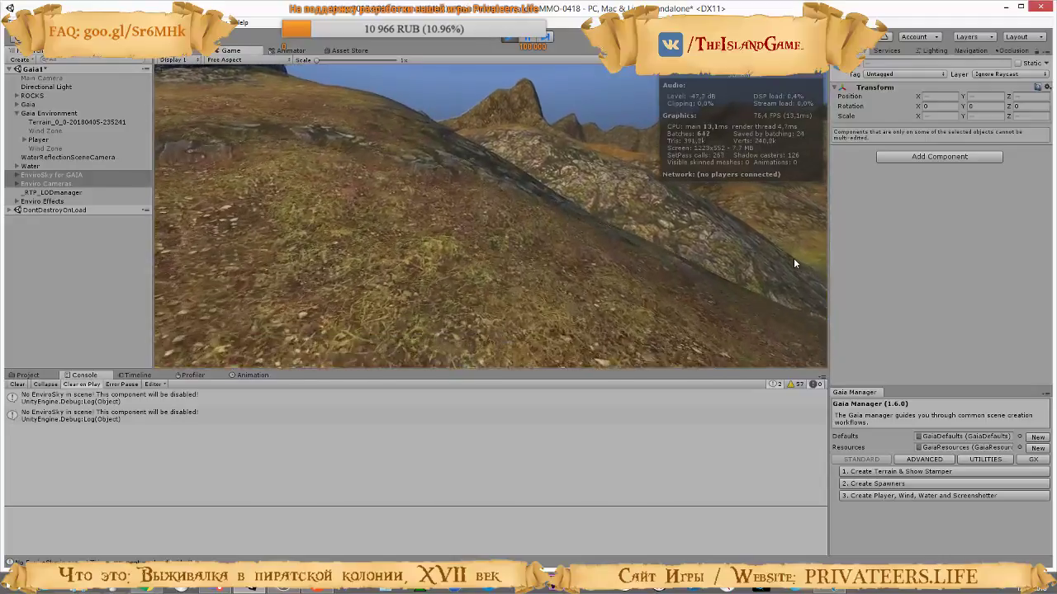
pyautogui.press('w')
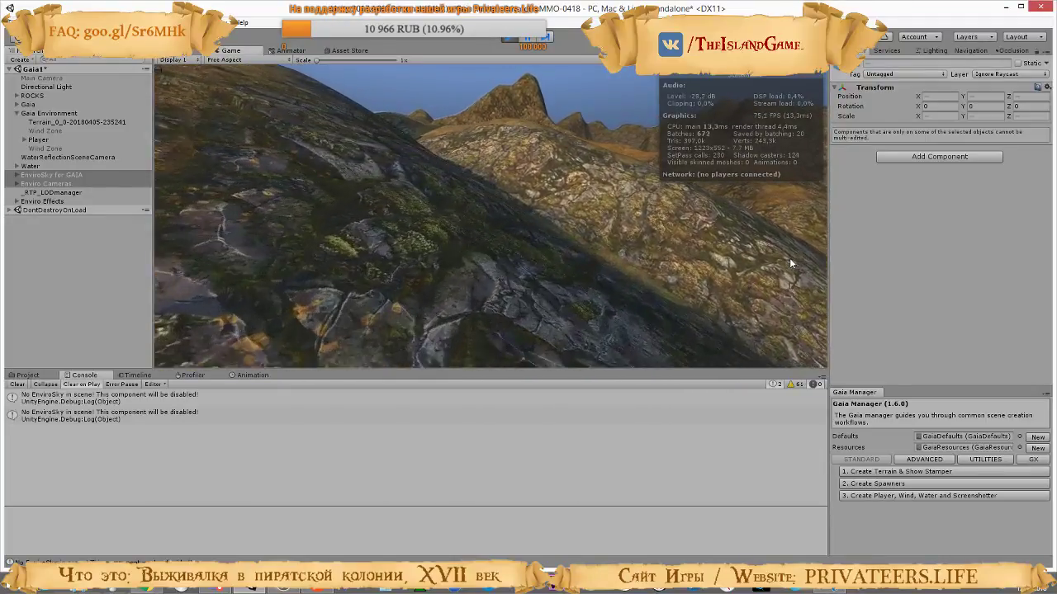
pyautogui.press('w')
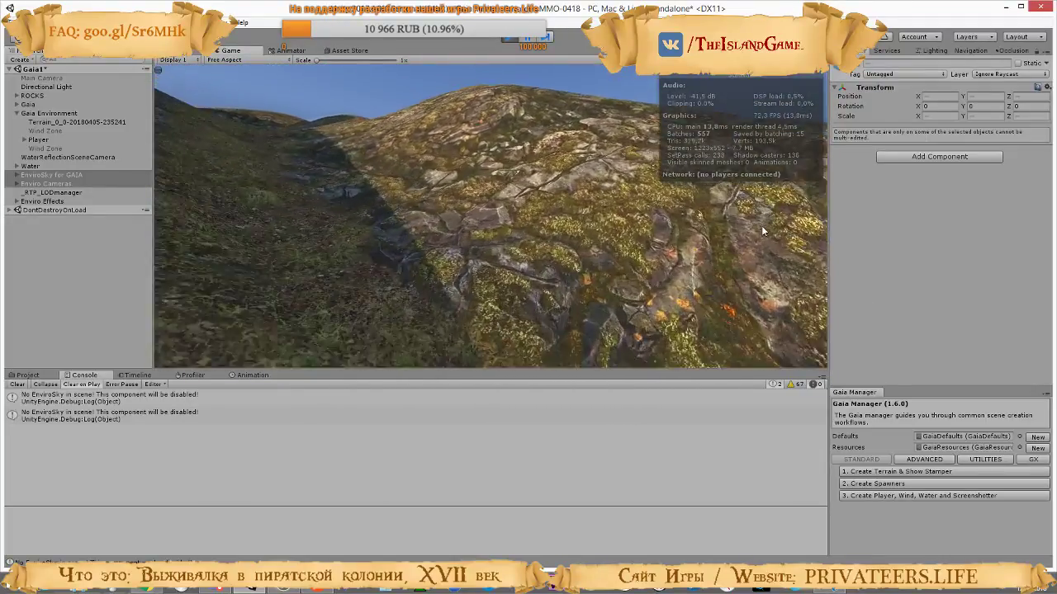
pyautogui.press('w')
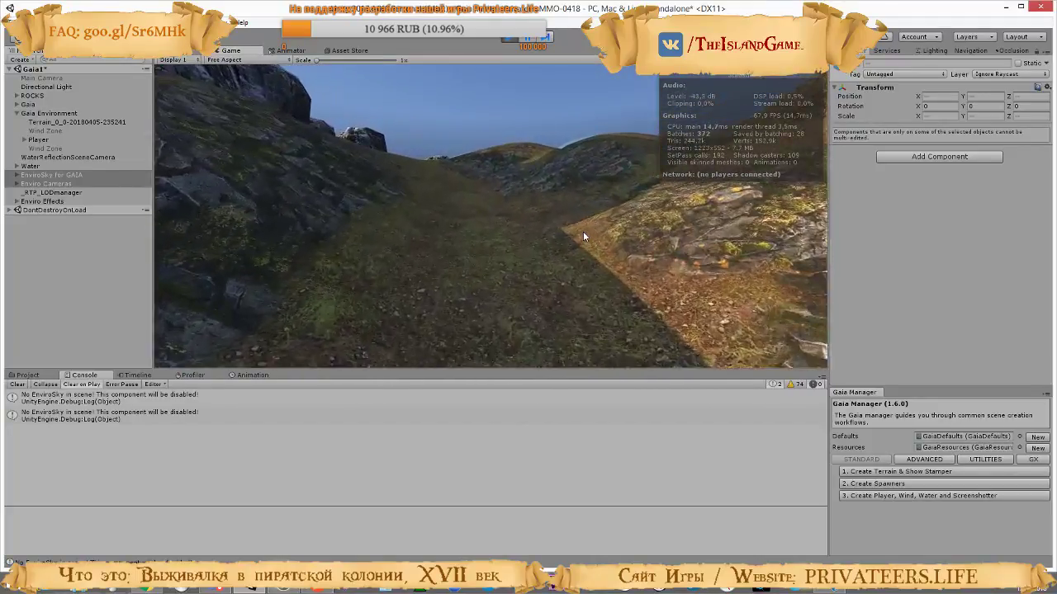
pyautogui.press('w')
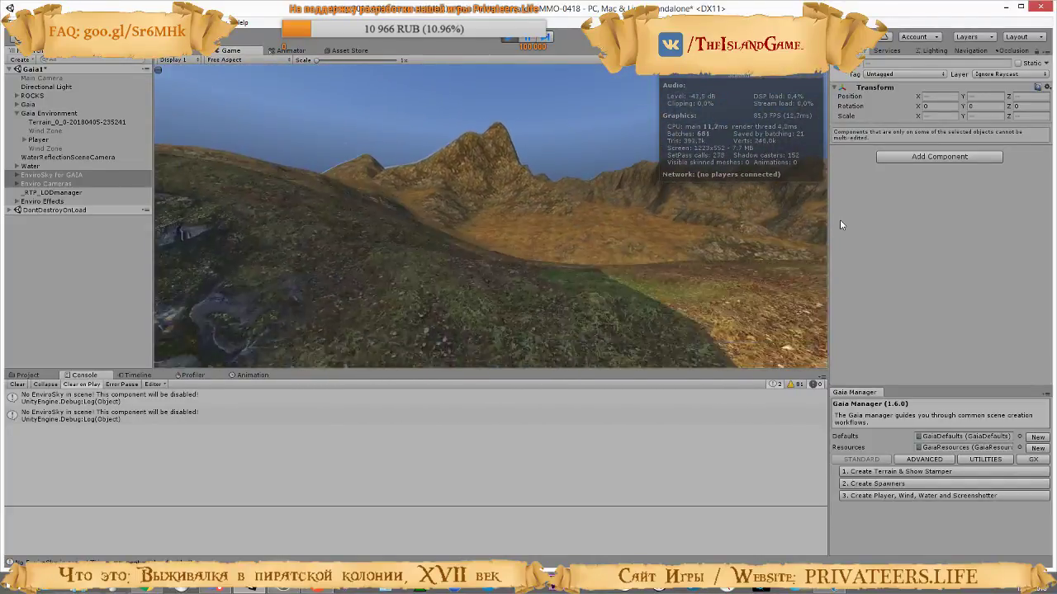
pyautogui.press('w')
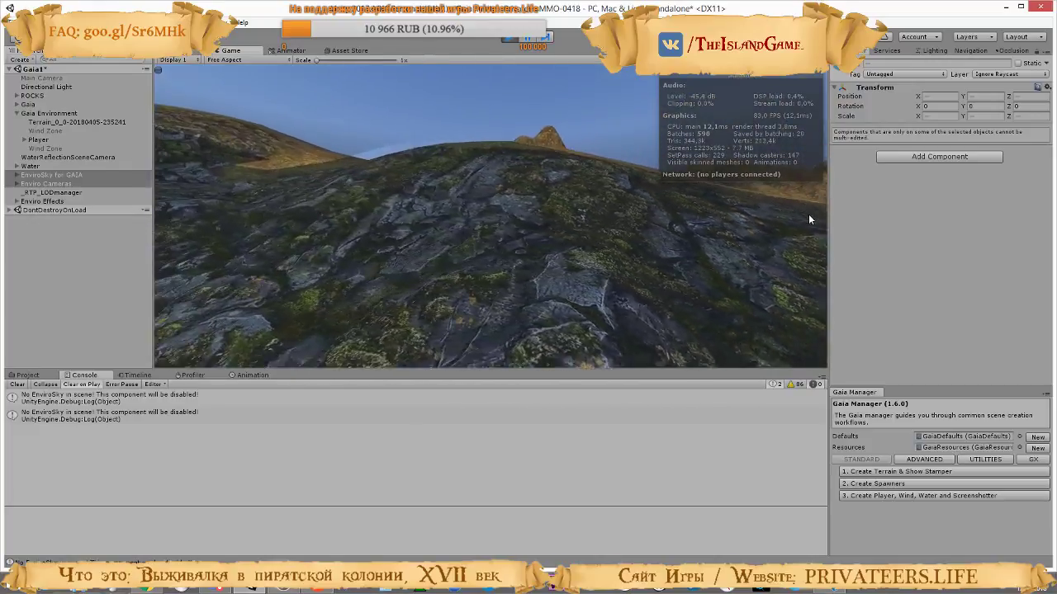
pyautogui.press('w')
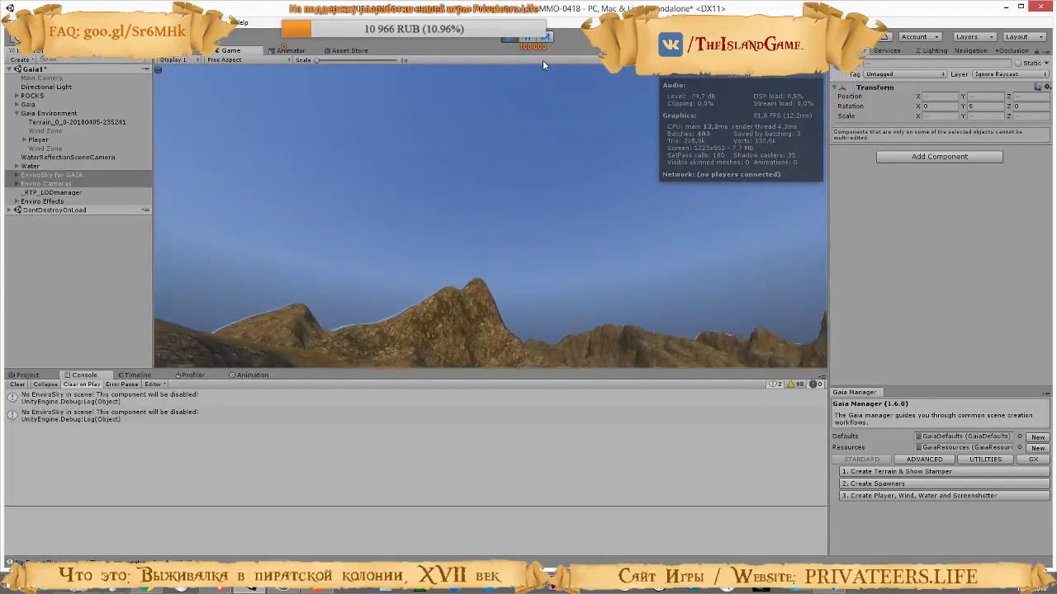
pyautogui.click(508, 41)
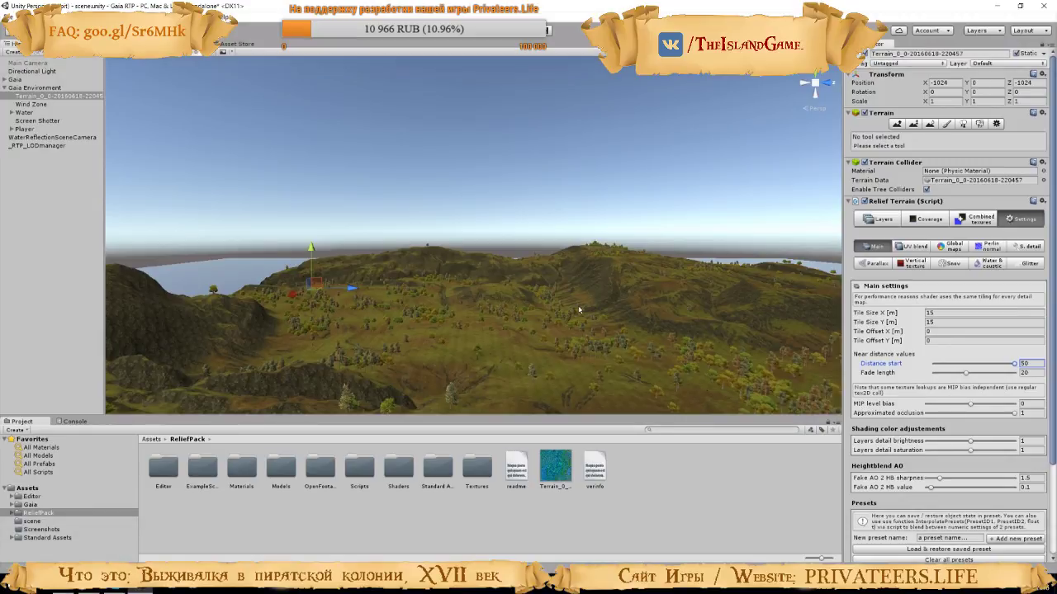
# Read back through the earlier viewer messages in the stream chat and return to the newest one
pyautogui.moveTo(551, 279); pyautogui.dragTo(287, 358, button='right')
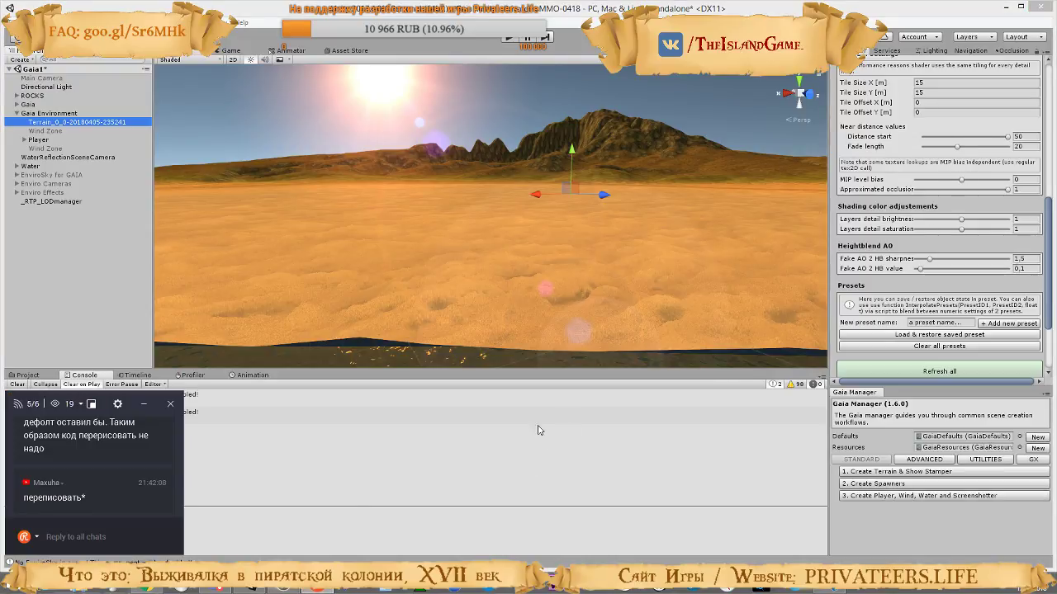
pyautogui.scroll(2, 106, 442)
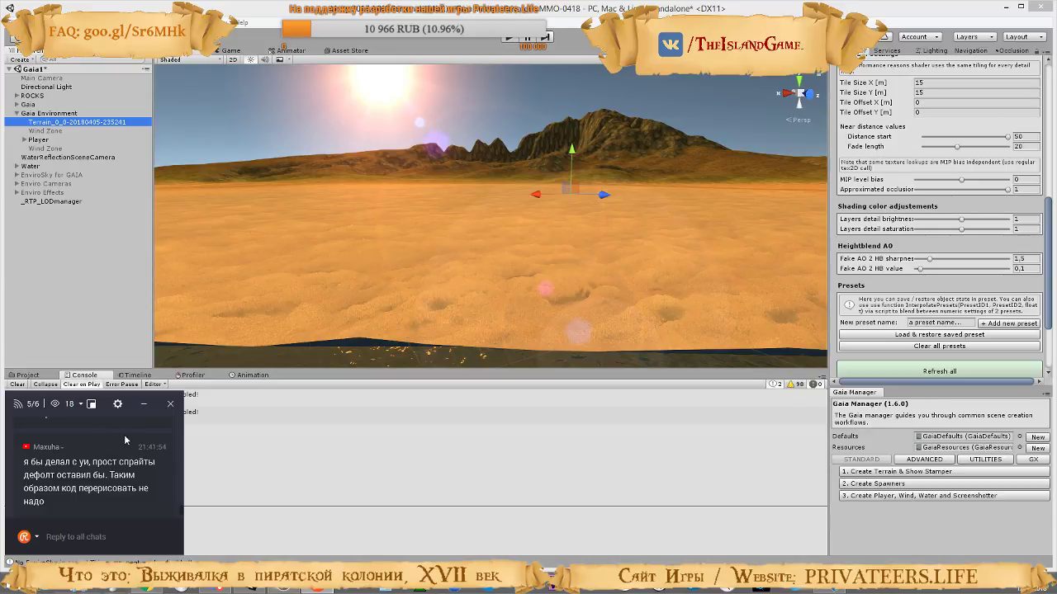
pyautogui.scroll(2, 123, 434)
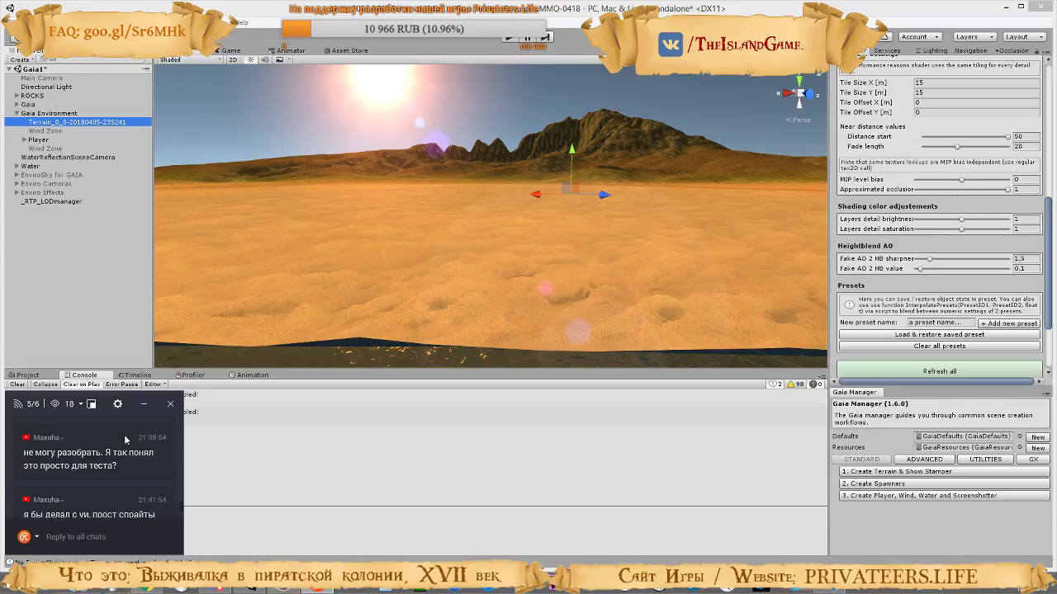
pyautogui.scroll(3, 123, 434)
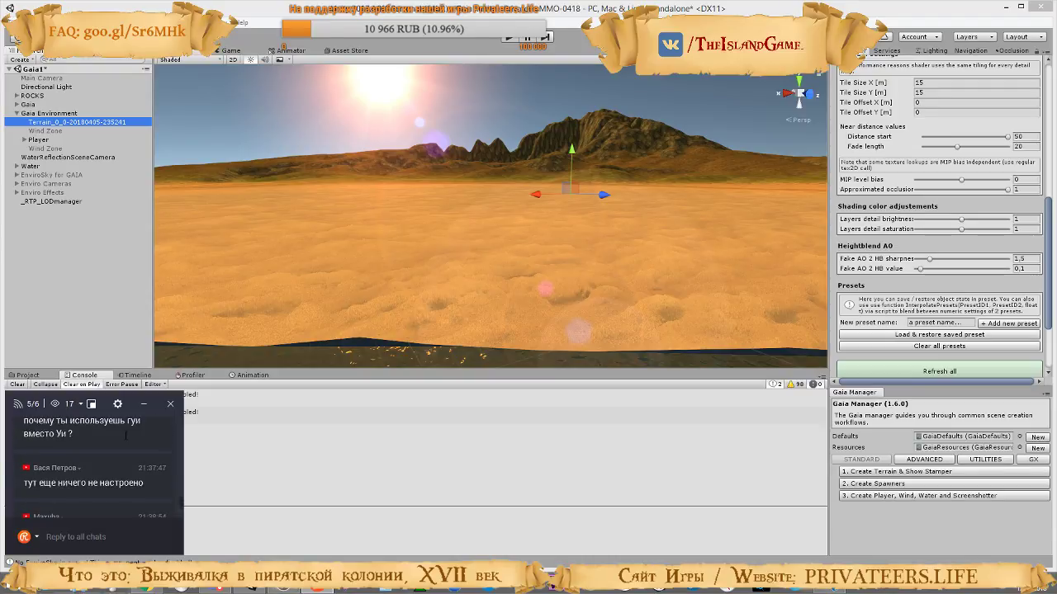
pyautogui.scroll(1, 126, 436)
pyautogui.scroll(-10, 123, 435)
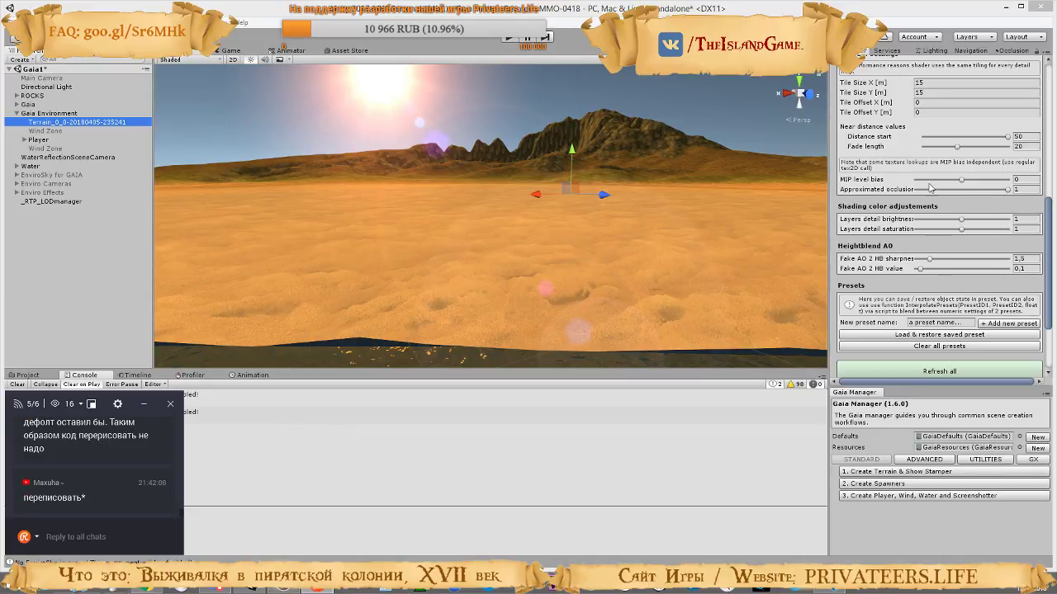
# Try different MIP level bias values, compare with the tutorial video, and set the terrain's MIP level bias to -0.75
pyautogui.moveTo(958, 183); pyautogui.dragTo(916, 189)
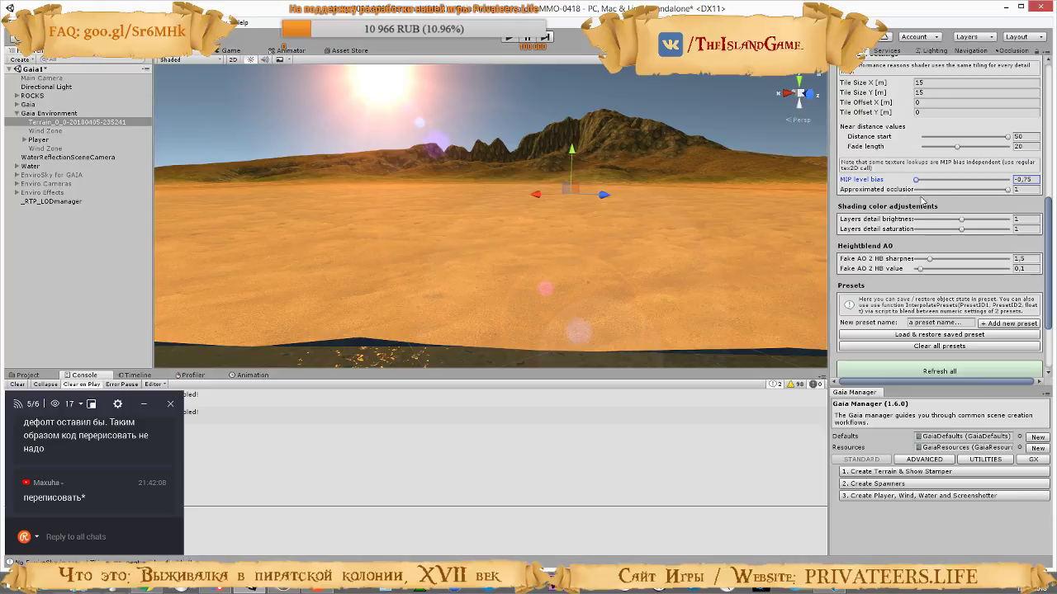
pyautogui.moveTo(917, 179); pyautogui.dragTo(981, 194)
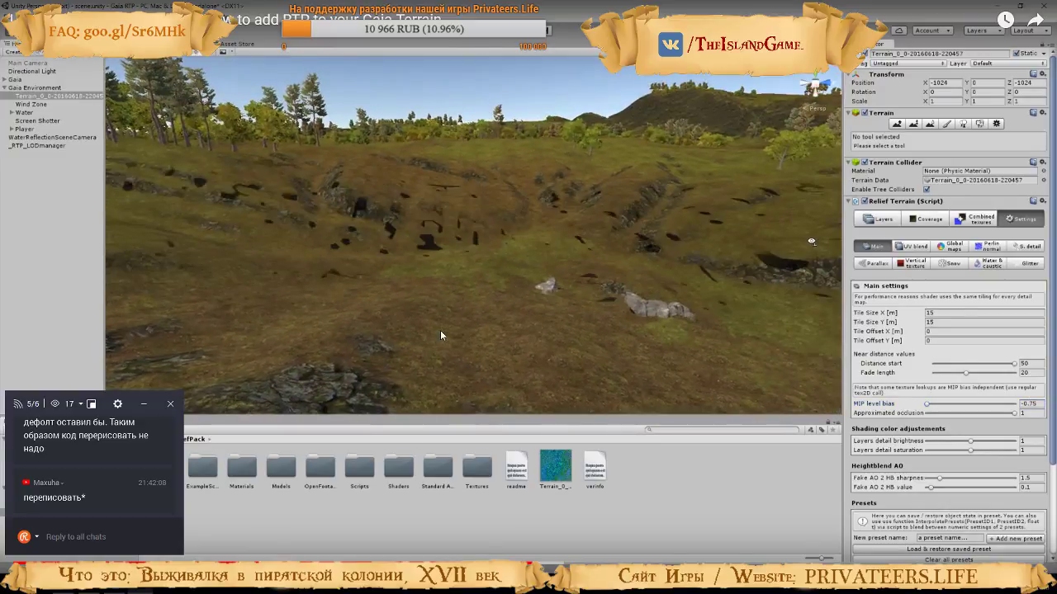
pyautogui.click(440, 331)
pyautogui.hotkey('alt', 'Tab')
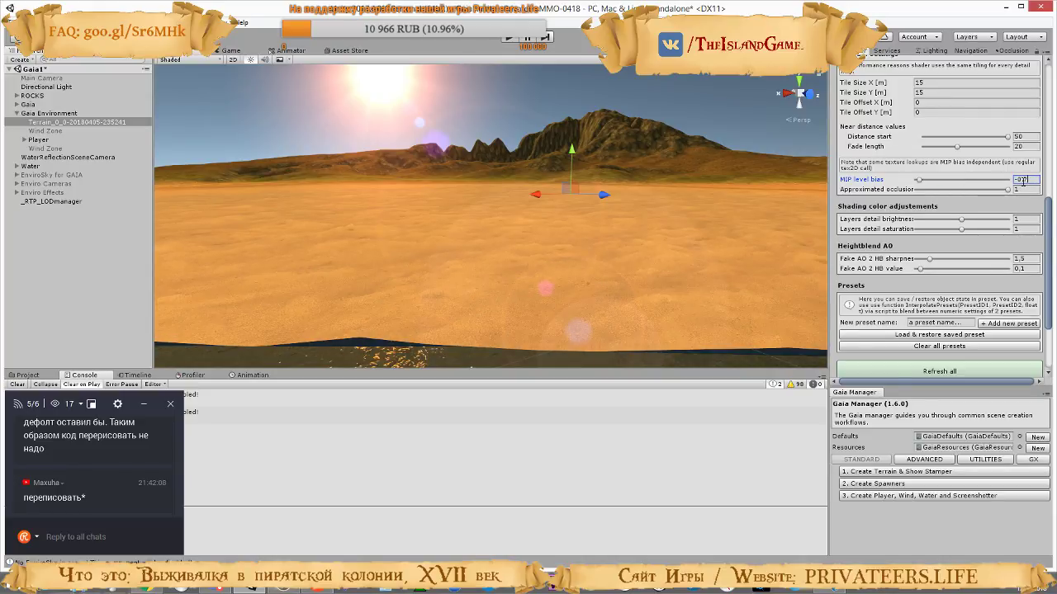
pyautogui.write('-0.75')
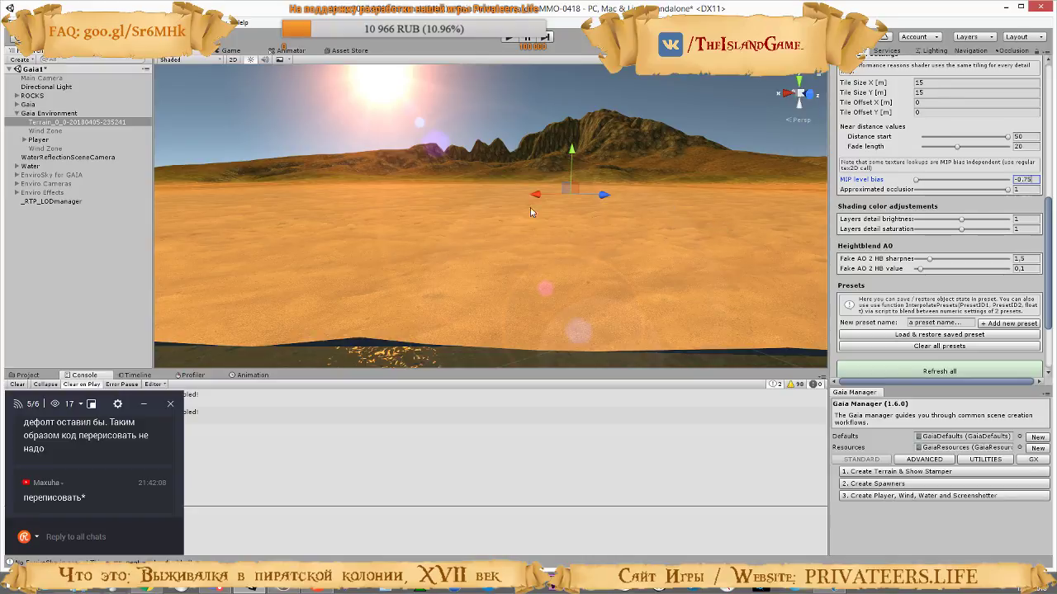
# Run the scene in Play mode and toggle the active state of the three Enviro objects to view the terrain with the new MIP level bias
pyautogui.moveTo(530, 207)
pyautogui.mouseDown(button='right')
pyautogui.moveTo(519, 336)
pyautogui.moveTo(614, 288)
pyautogui.moveTo(641, 226)
pyautogui.moveTo(397, 212)
pyautogui.moveTo(273, 228)
pyautogui.moveTo(774, 217)
pyautogui.moveTo(756, 288)
pyautogui.moveTo(523, 208)
pyautogui.mouseUp(button='right')
pyautogui.click(506, 43)
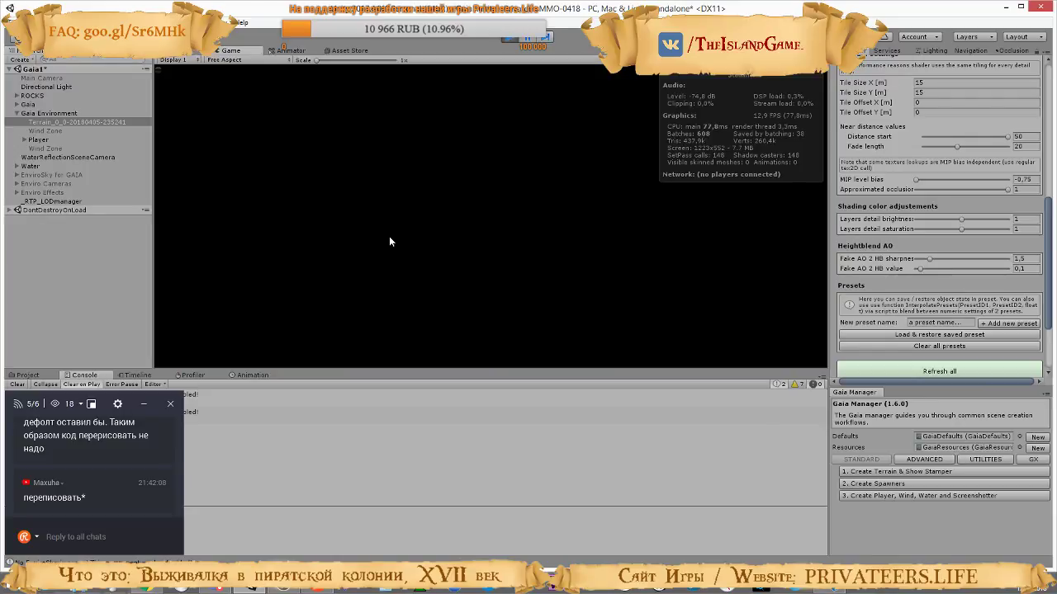
pyautogui.click(50, 176)
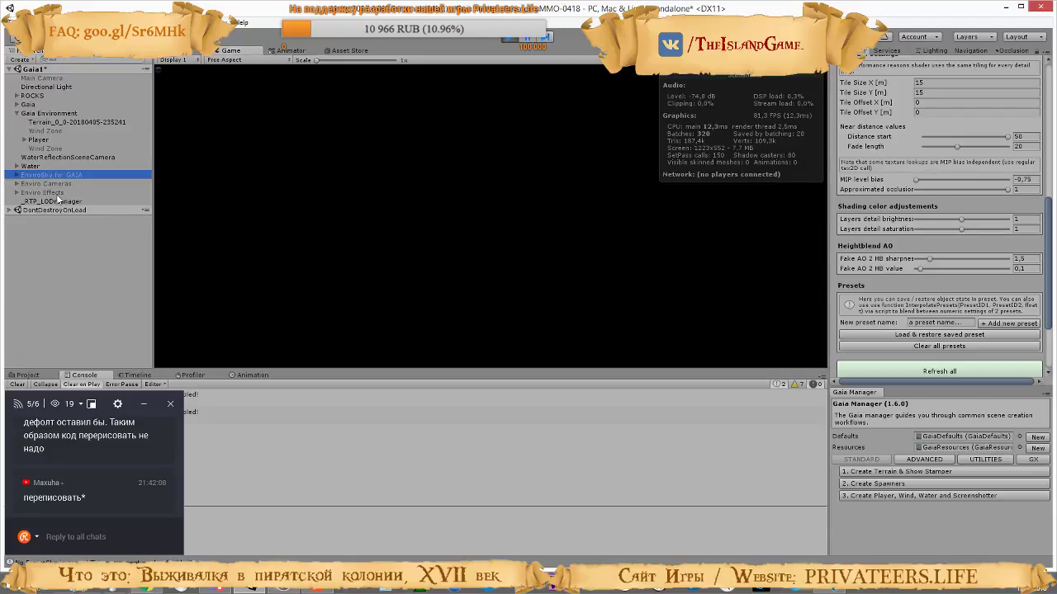
pyautogui.keyDown('shift'); pyautogui.click(49, 192); pyautogui.keyUp('shift')
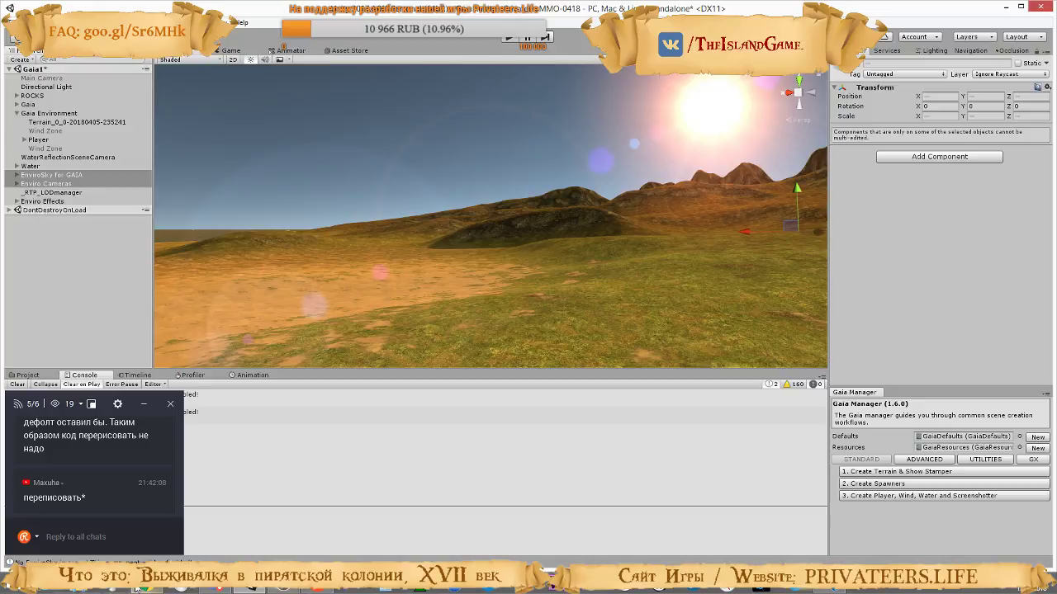
# Check the UV blend Mix Multiplier explanation in the tutorial video, pause it, and return to Unity
pyautogui.click(216, 591)
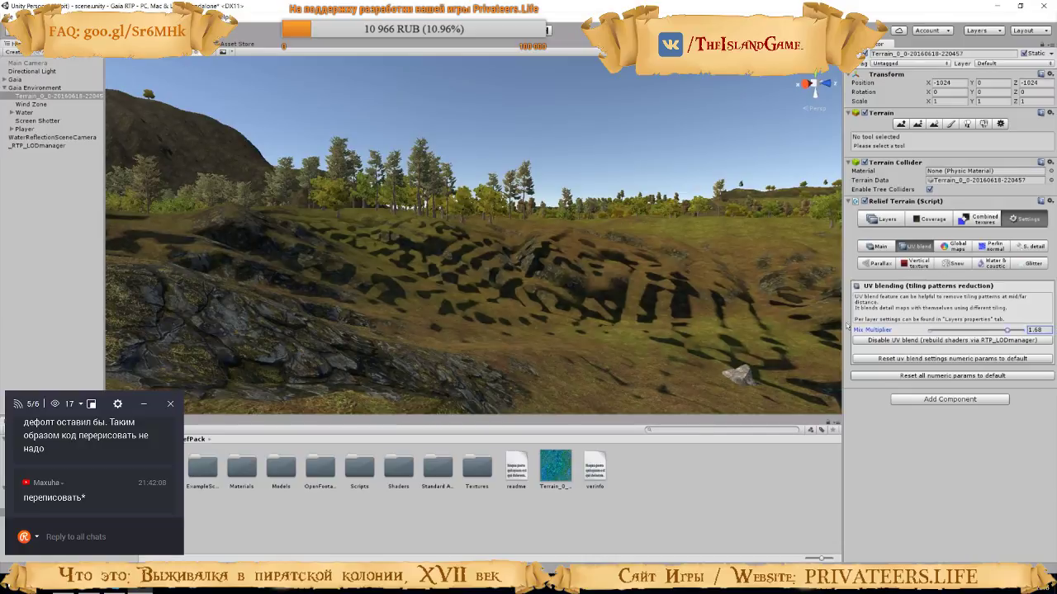
pyautogui.press('space')
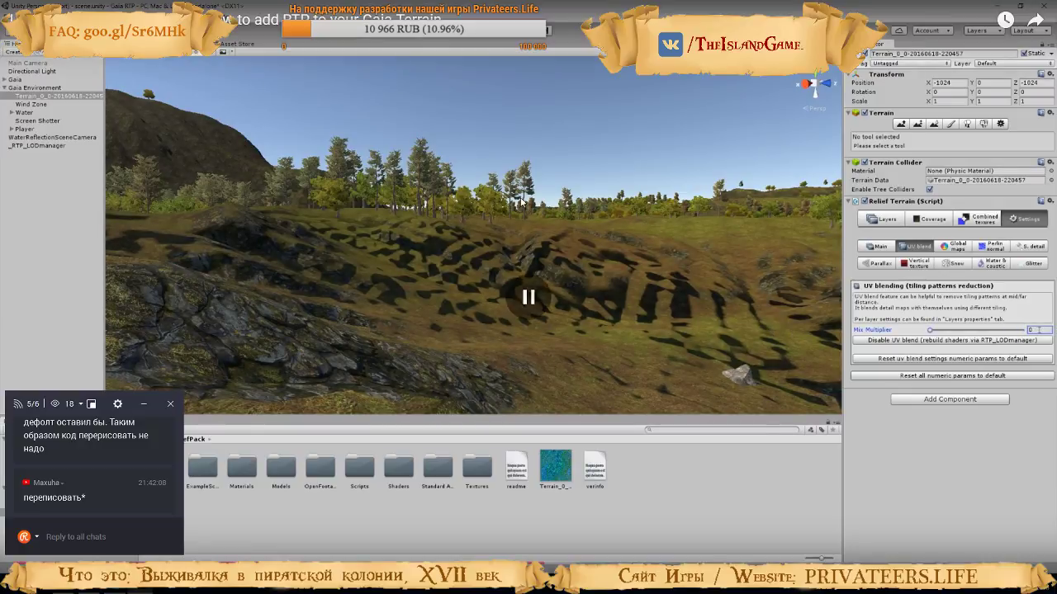
pyautogui.hotkey('alt', 'Tab')
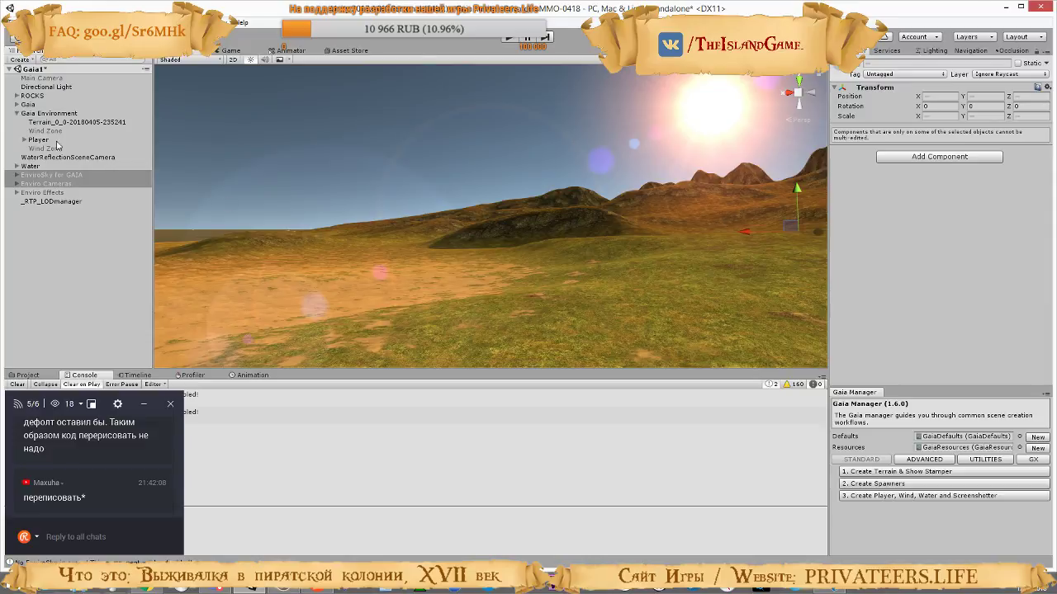
# Select the terrain under Gaia Environment, view the grass and sand transition up close, and open its Relief Terrain UV blend settings
pyautogui.click(39, 124)
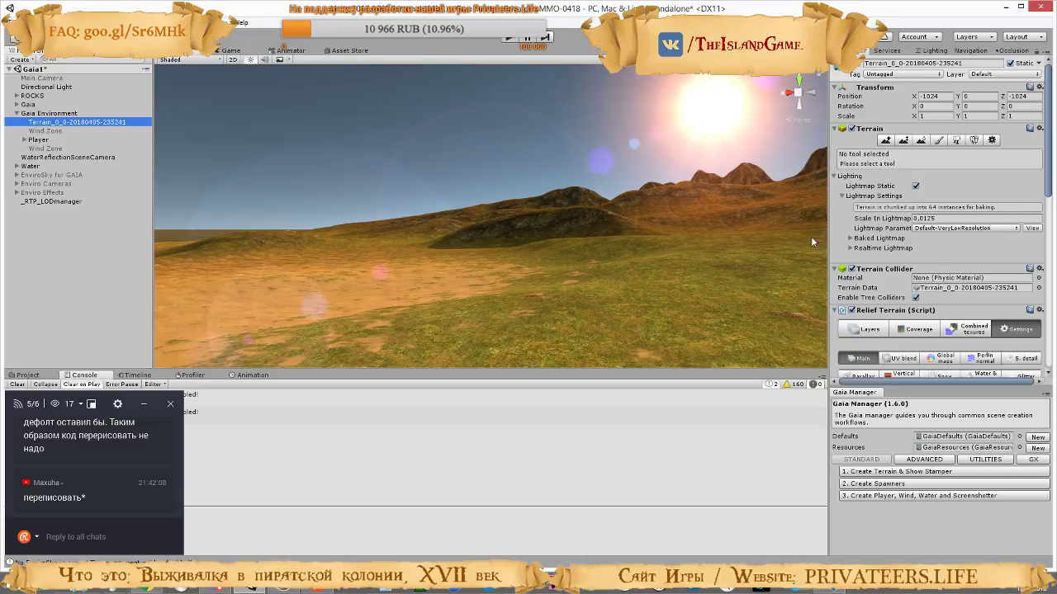
pyautogui.moveTo(811, 239); pyautogui.dragTo(704, 245, button='right')
pyautogui.press('w')
pyautogui.moveTo(838, 267); pyautogui.dragTo(392, 339, button='right')
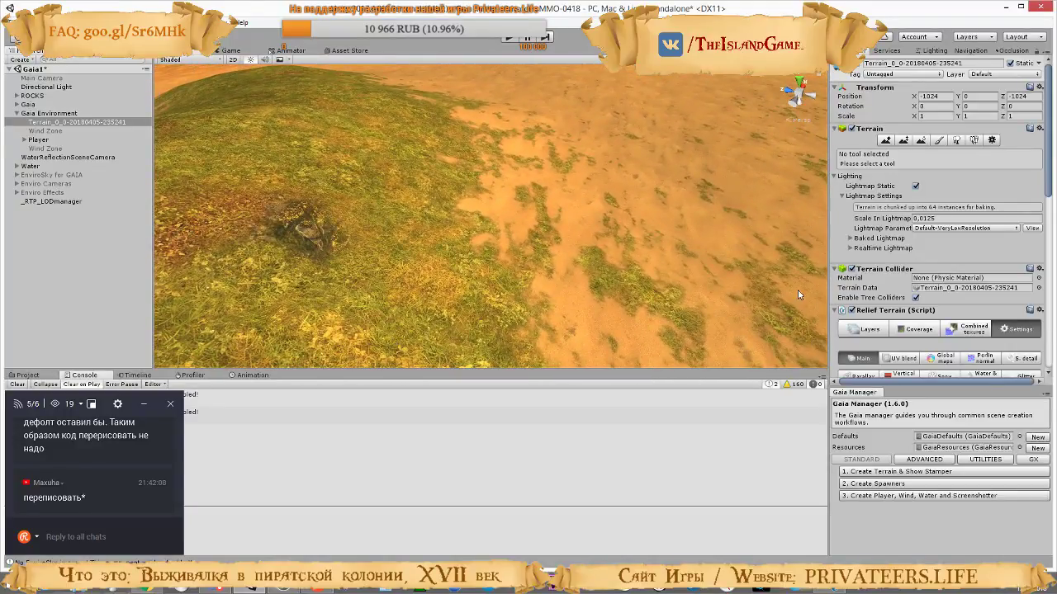
pyautogui.scroll(-5, 984, 299)
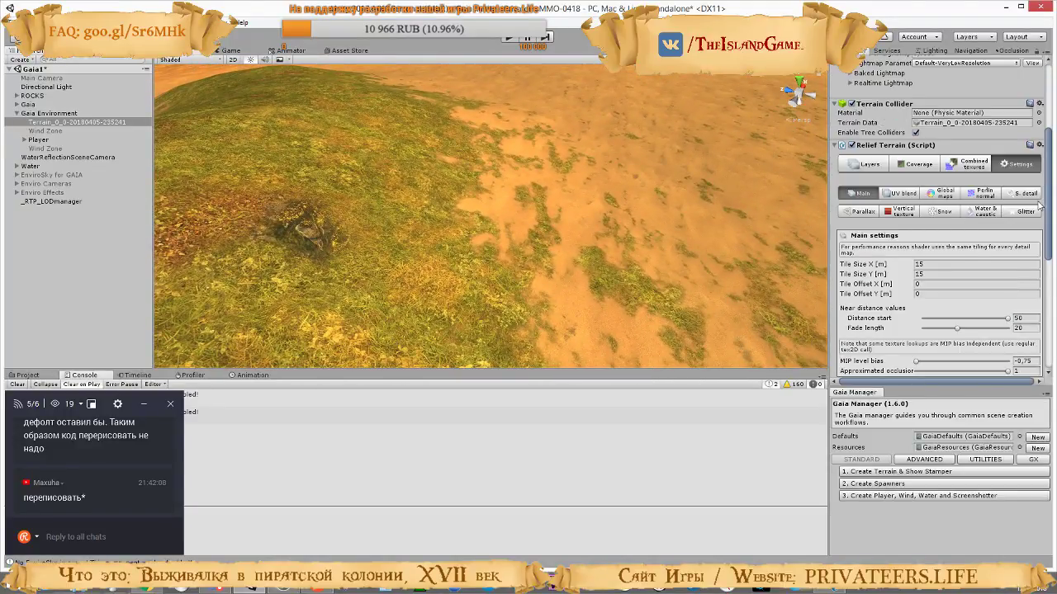
pyautogui.scroll(-5, 908, 246)
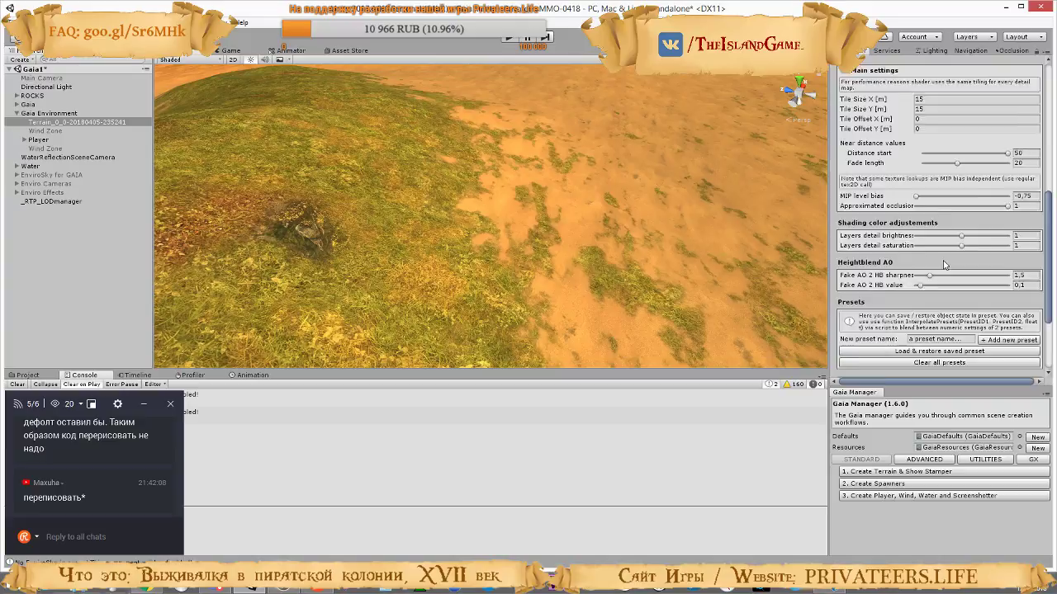
pyautogui.scroll(5, 905, 176)
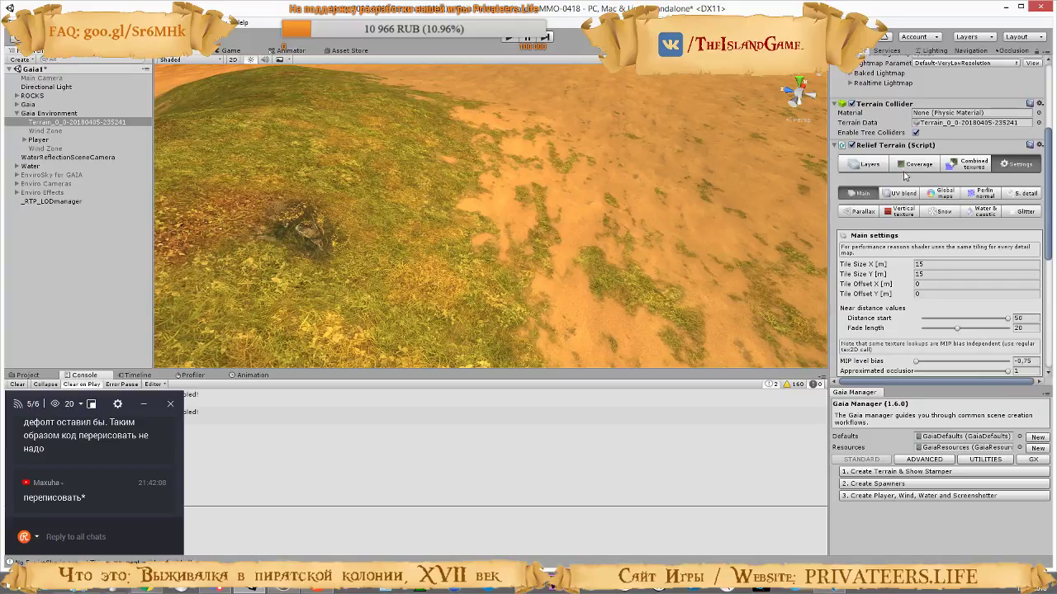
pyautogui.click(895, 193)
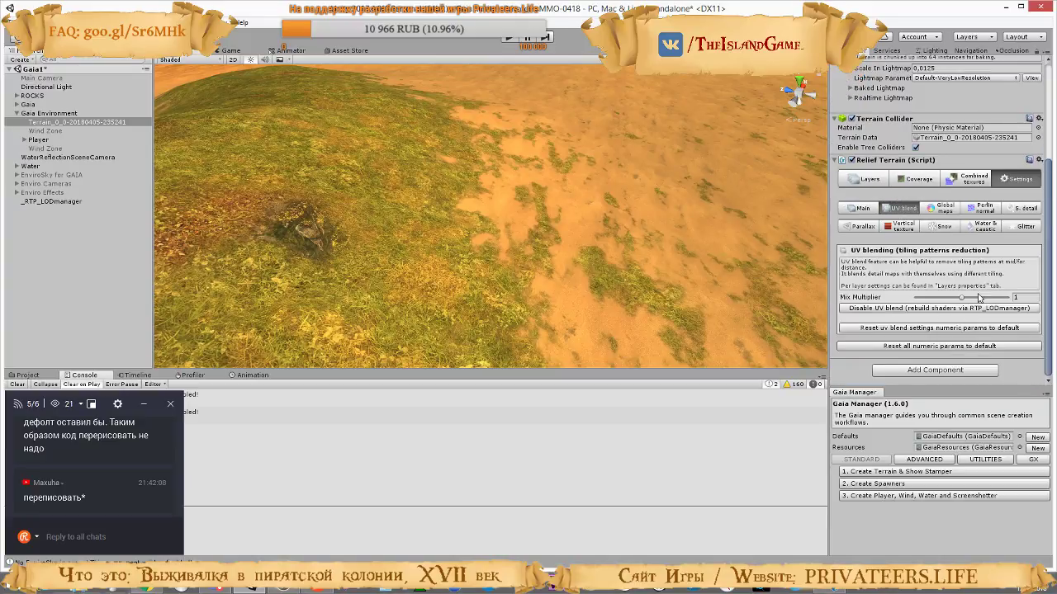
# Raise the UV blend Mix Multiplier to 1.99, checking the setting against the tutorial video
pyautogui.moveTo(962, 298); pyautogui.dragTo(989, 299)
pyautogui.hotkey('alt', 'Tab')
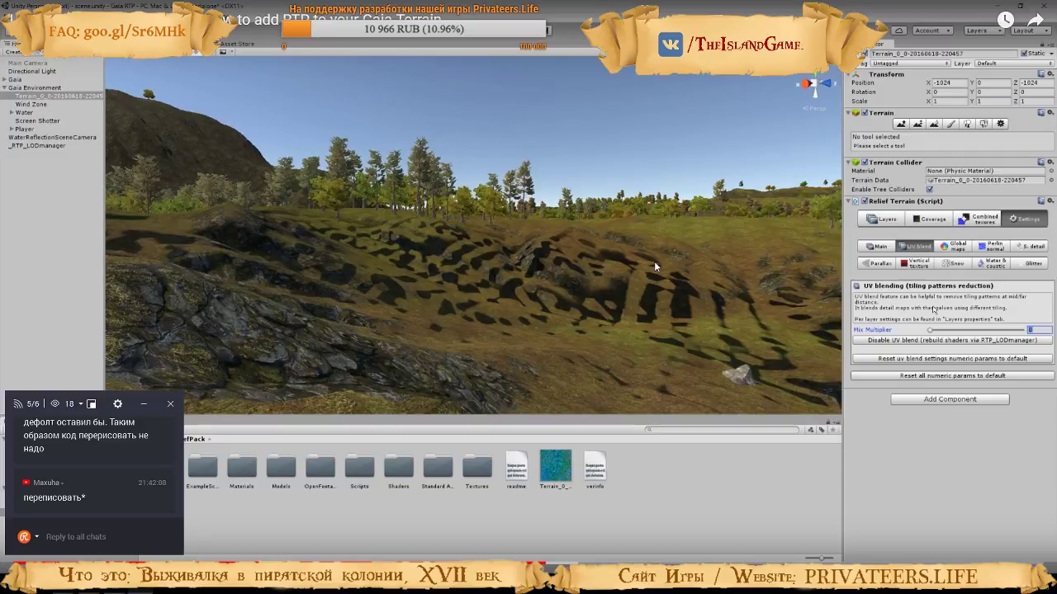
pyautogui.click(590, 250)
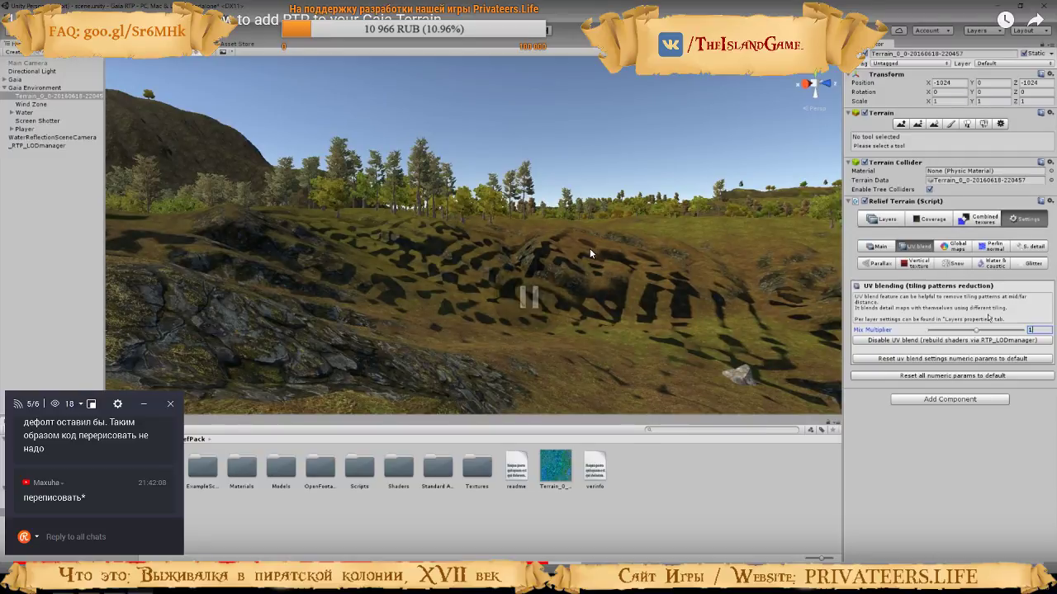
pyautogui.hotkey('alt', 'Tab')
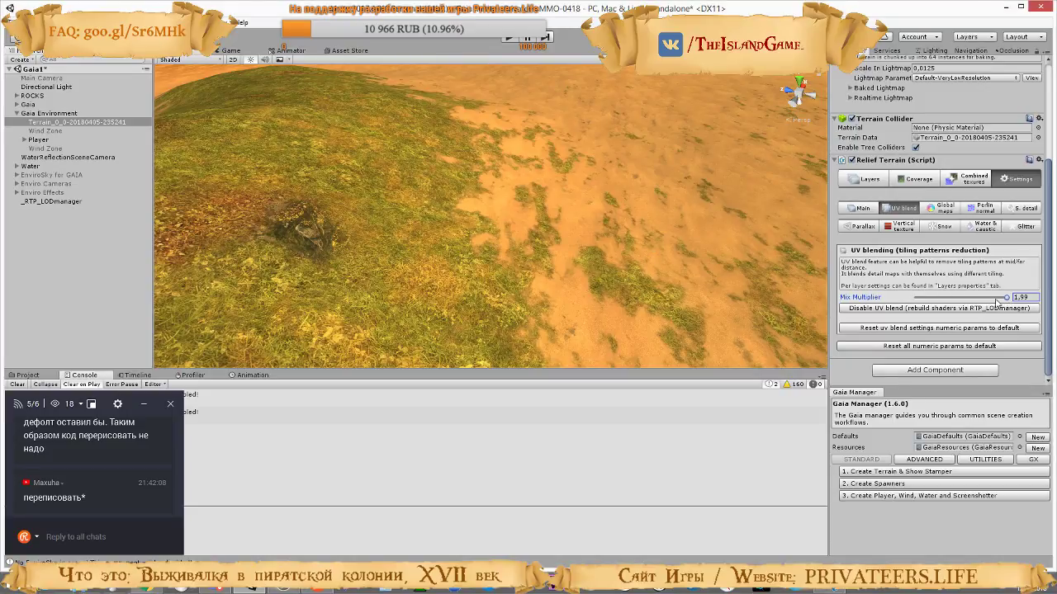
# Try the terrain's UV blend Mix Multiplier at 0.08 and set it back to 1
pyautogui.moveTo(945, 298); pyautogui.dragTo(790, 312)
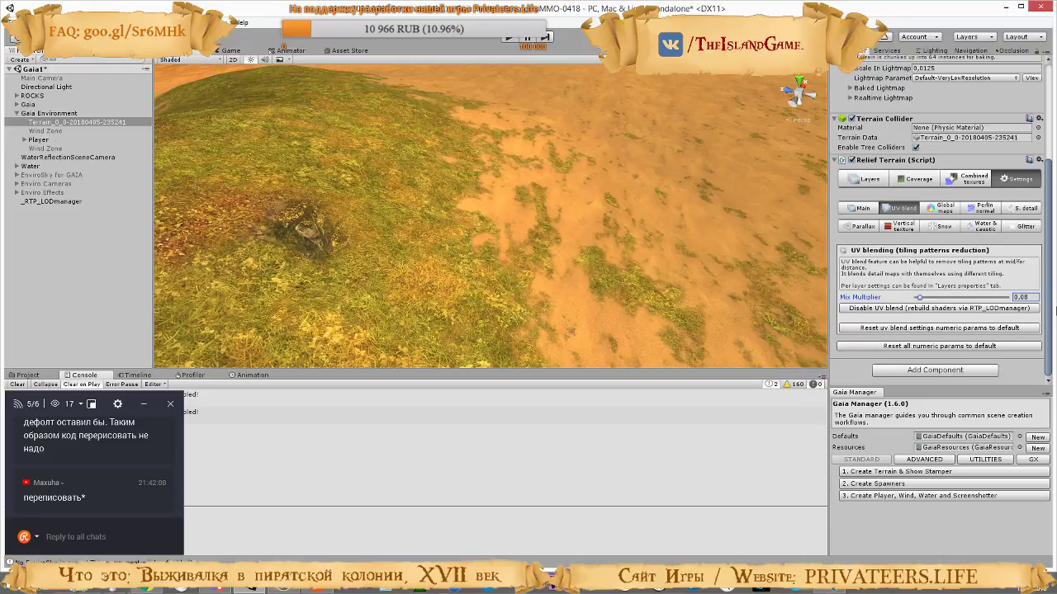
pyautogui.moveTo(1055, 311); pyautogui.dragTo(1056, 311)
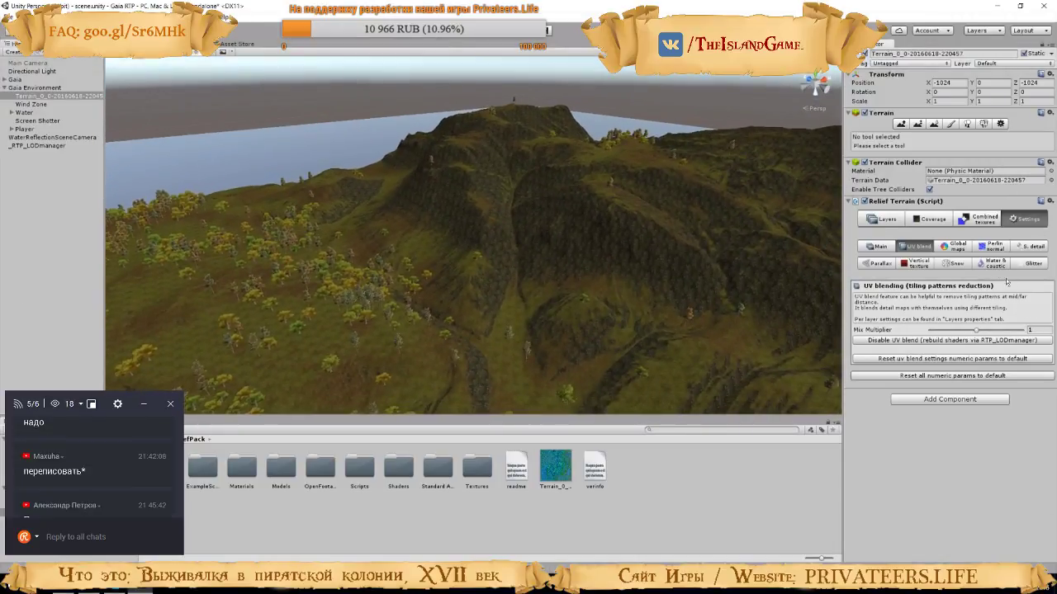
# Switch to the tutorial video, play it through to the Perlin normal map settings, and pause it there
pyautogui.click(568, 325)
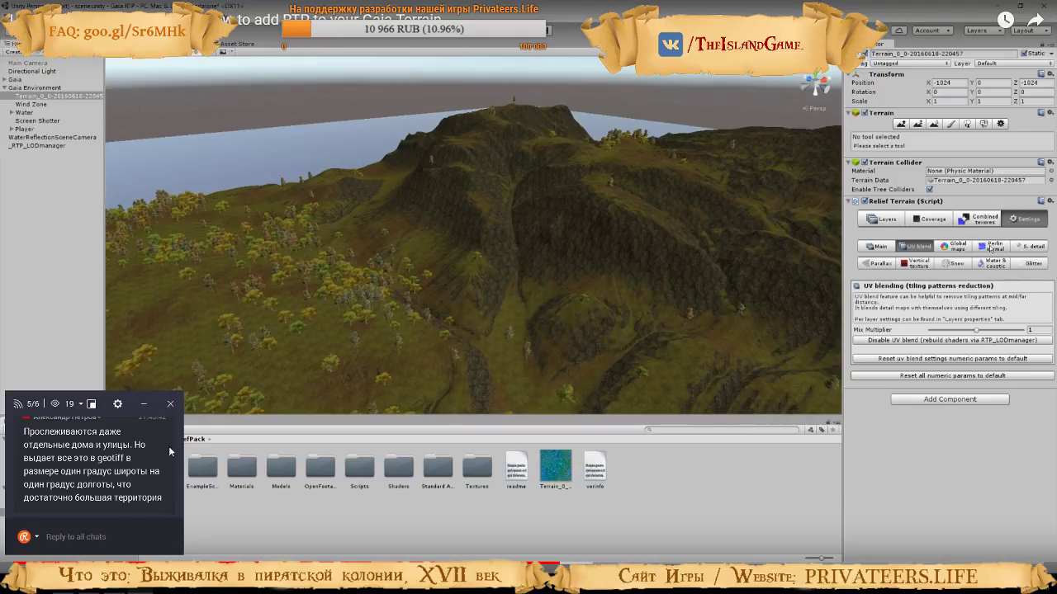
pyautogui.scroll(3, 113, 470)
pyautogui.scroll(-3, 112, 468)
pyautogui.click(989, 249)
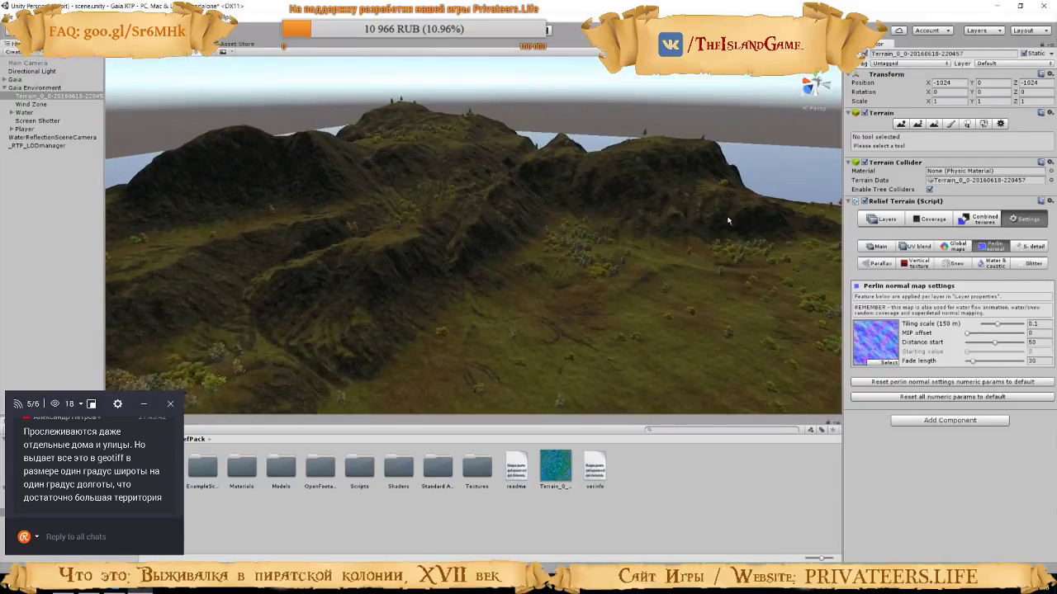
pyautogui.click(572, 321)
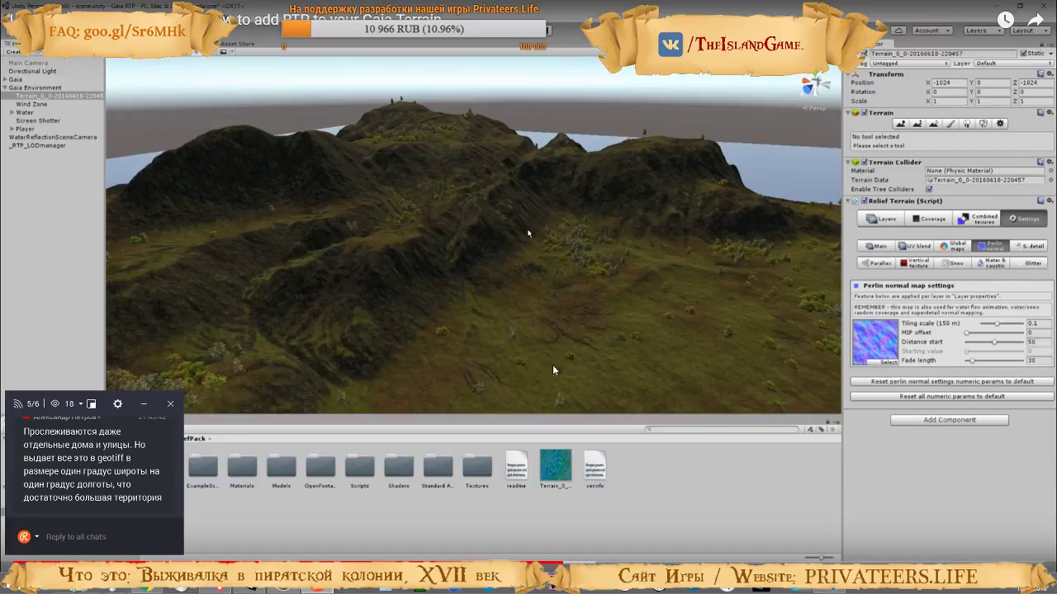
# Return to Unity, open the Relief Terrain Perlin normal map settings, and view the hills around the terrain
pyautogui.hotkey('alt', 'Tab')
pyautogui.press('Tab')
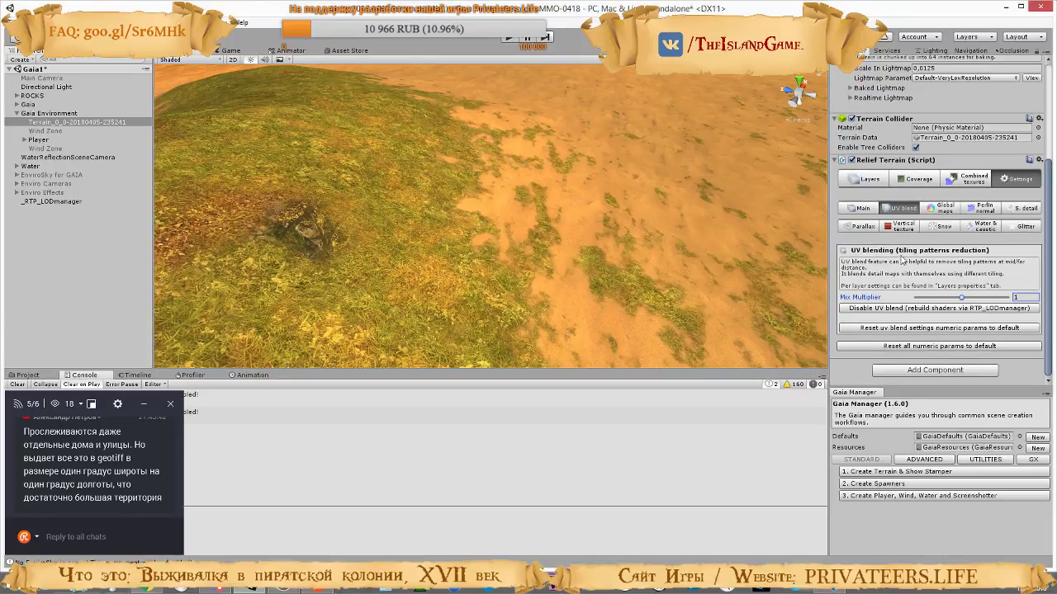
pyautogui.click(985, 212)
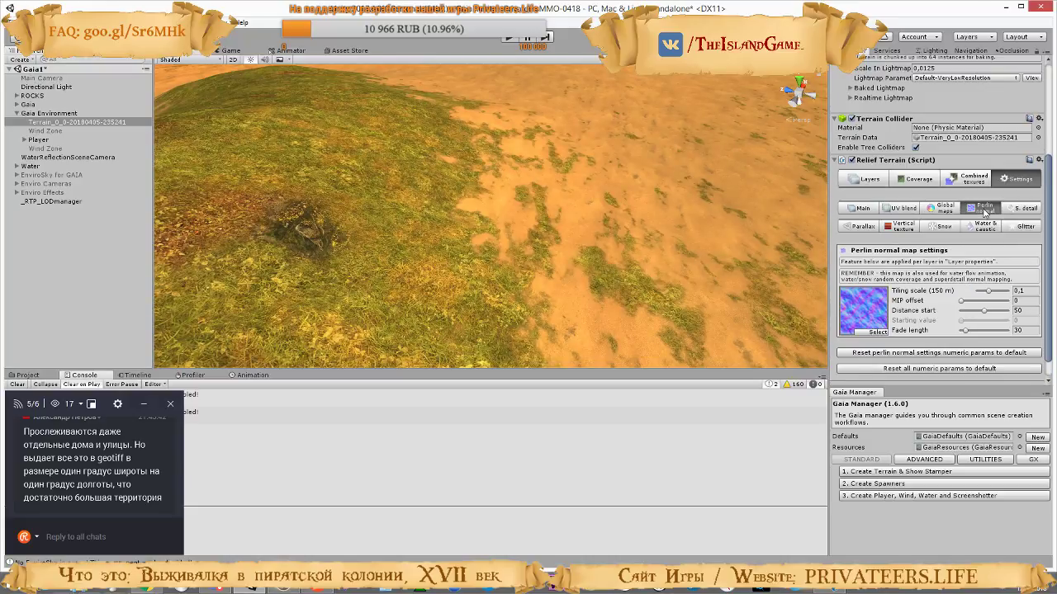
pyautogui.moveTo(646, 198); pyautogui.dragTo(690, 254, button='right')
# Watch the tutorial's adjustment of the Perlin normal Tiling scale and pause the video
pyautogui.hotkey('alt', 'Tab')
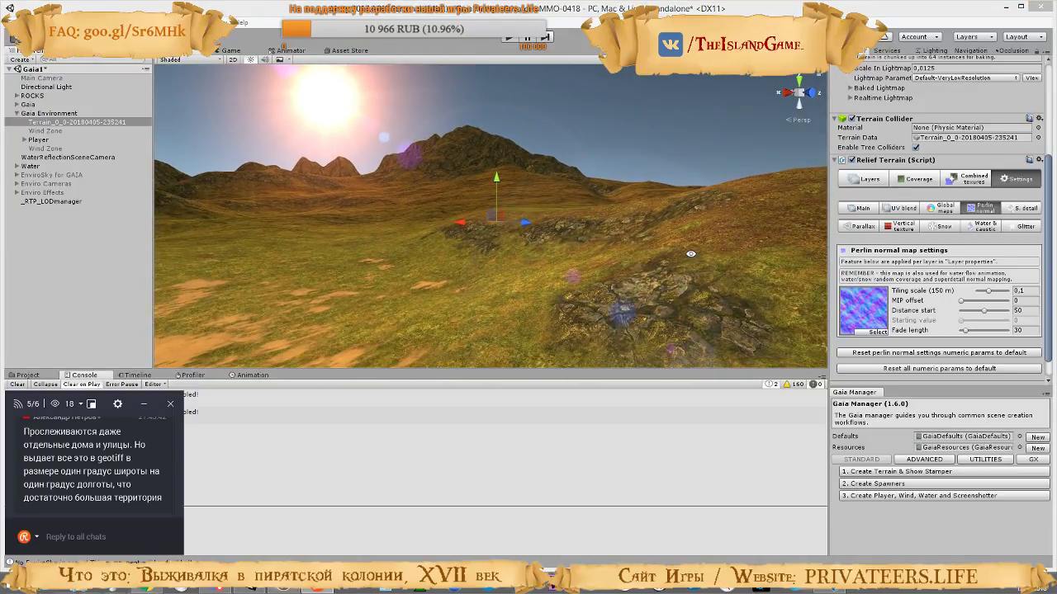
pyautogui.hotkey('alt', 'Tab')
pyautogui.hotkey('alt', 'Tab')
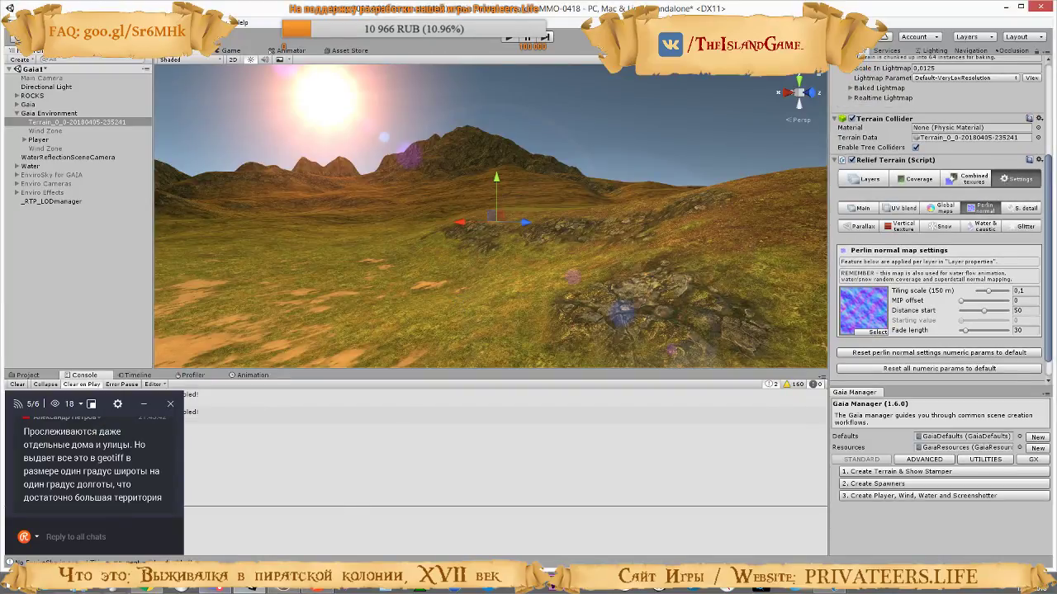
pyautogui.hotkey('alt', 'Tab')
pyautogui.click(511, 379)
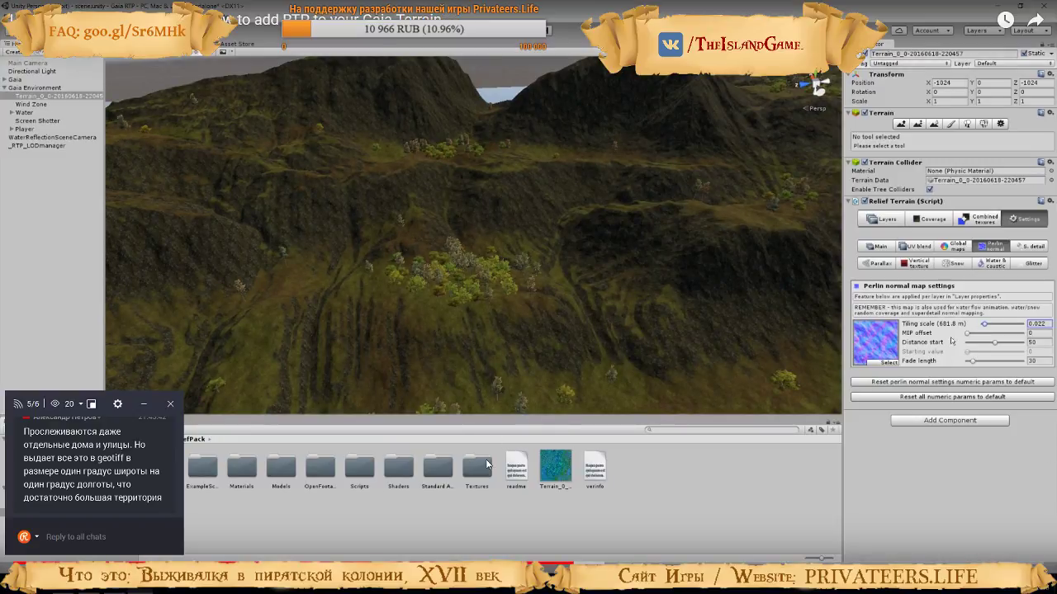
pyautogui.click(574, 304)
pyautogui.click(574, 304)
pyautogui.click(574, 304)
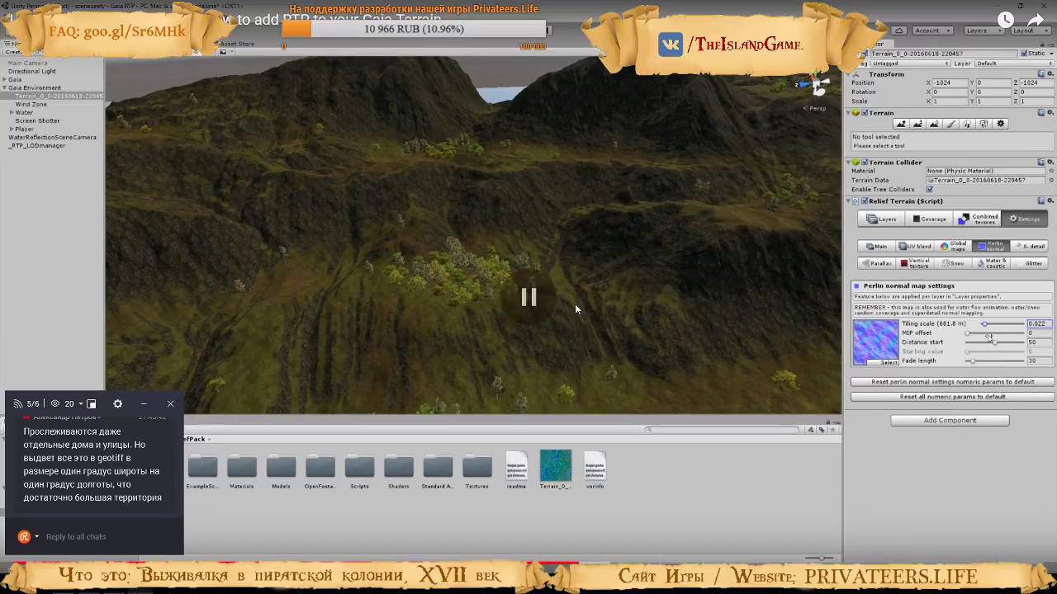
# In Unity, set the Perlin normal Tiling scale to 0.024 and inspect the hills and shoreline
pyautogui.hotkey('alt', 'Tab')
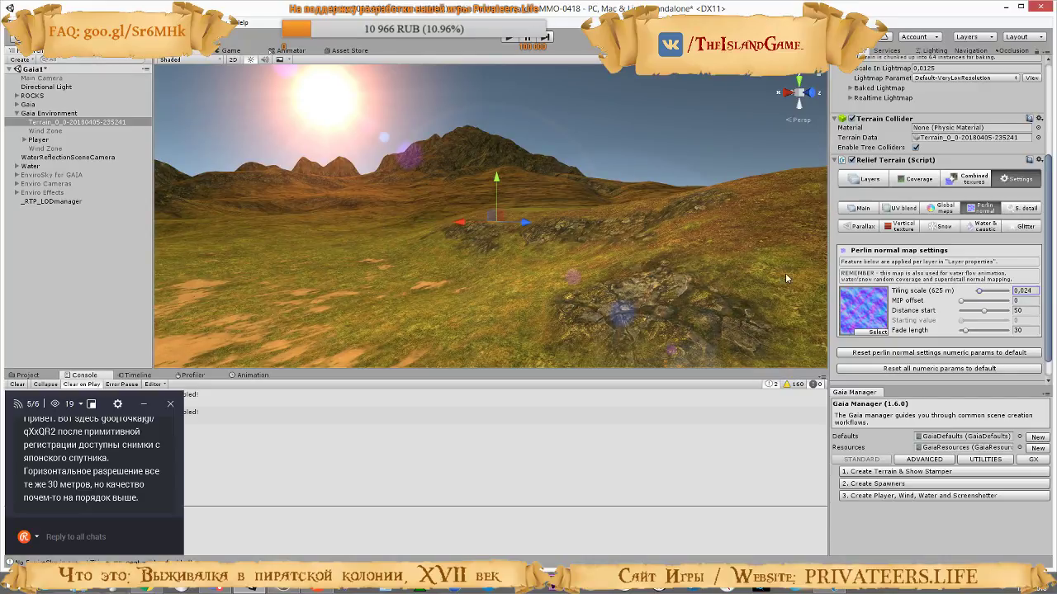
pyautogui.press('w')
pyautogui.moveTo(604, 240); pyautogui.dragTo(608, 205, button='right')
pyautogui.moveTo(602, 210); pyautogui.dragTo(27, 93, button='right')
pyautogui.press('w')
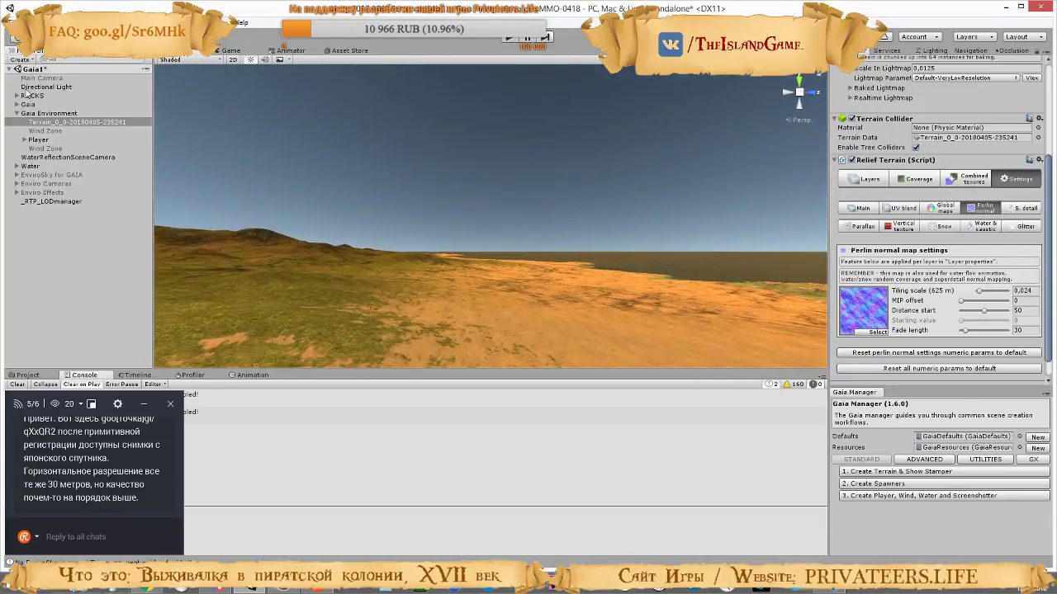
pyautogui.moveTo(388, 218); pyautogui.dragTo(102, 303, button='right')
pyautogui.moveTo(618, 262); pyautogui.dragTo(668, 181, button='right')
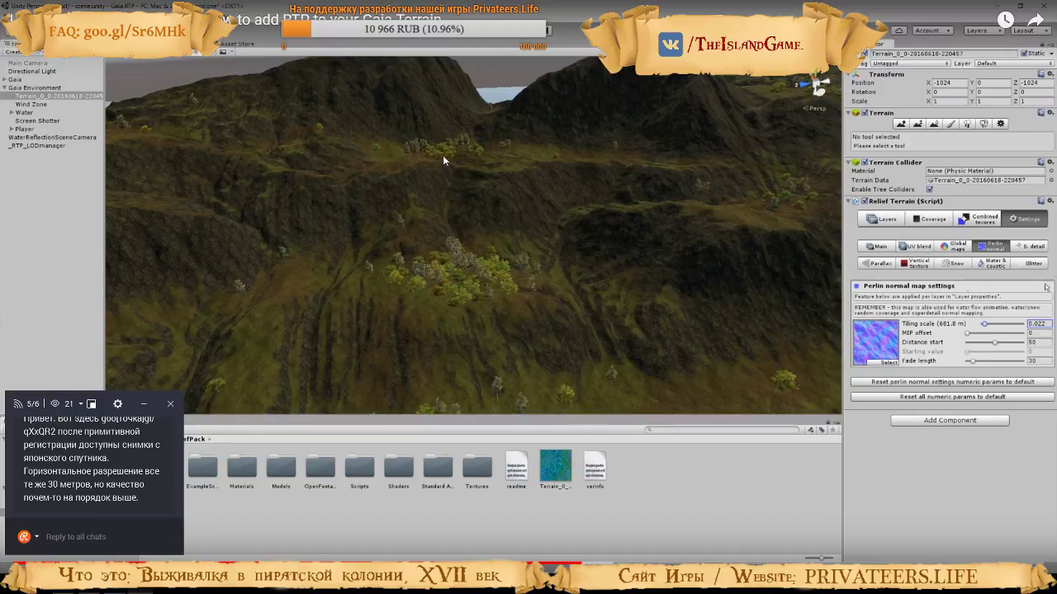
# Follow the tutorial past Superdetail to the layer properties, open the Relief Terrain Layers settings in Unity, and clear the console
pyautogui.click(379, 211)
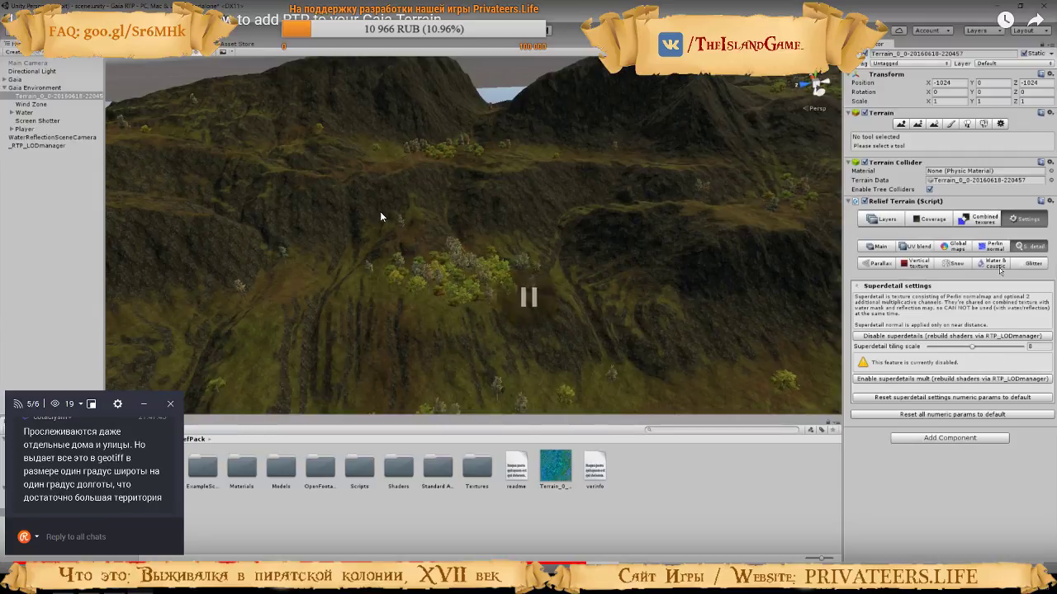
pyautogui.click(333, 177)
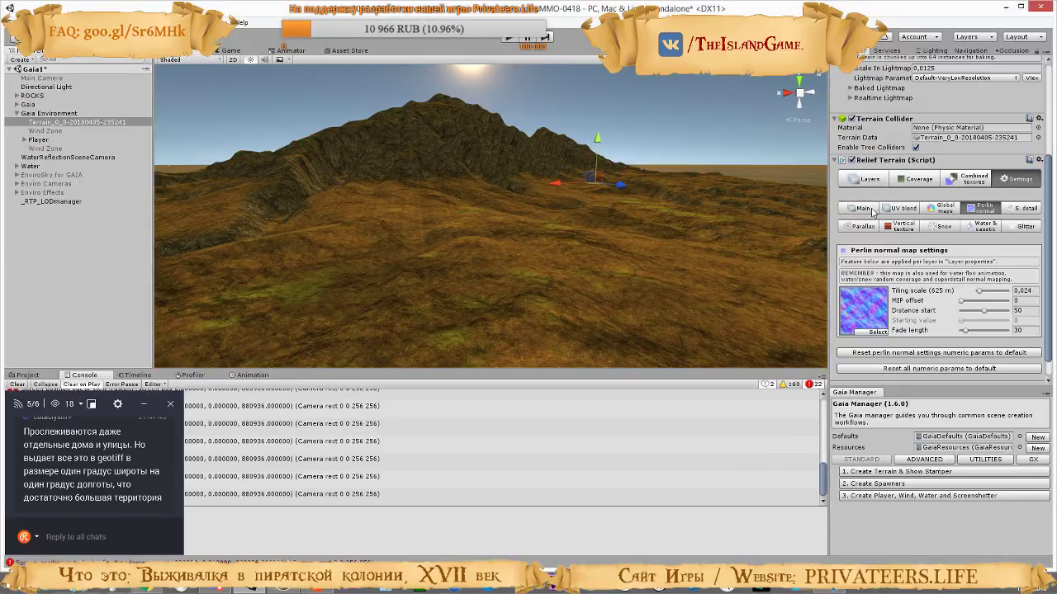
pyautogui.click(864, 180)
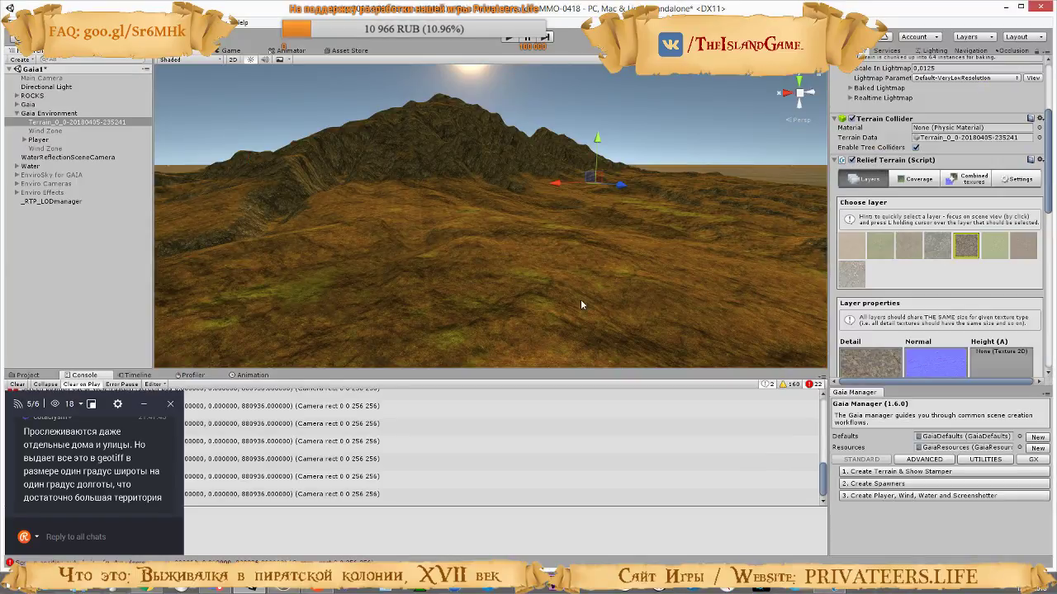
pyautogui.click(16, 385)
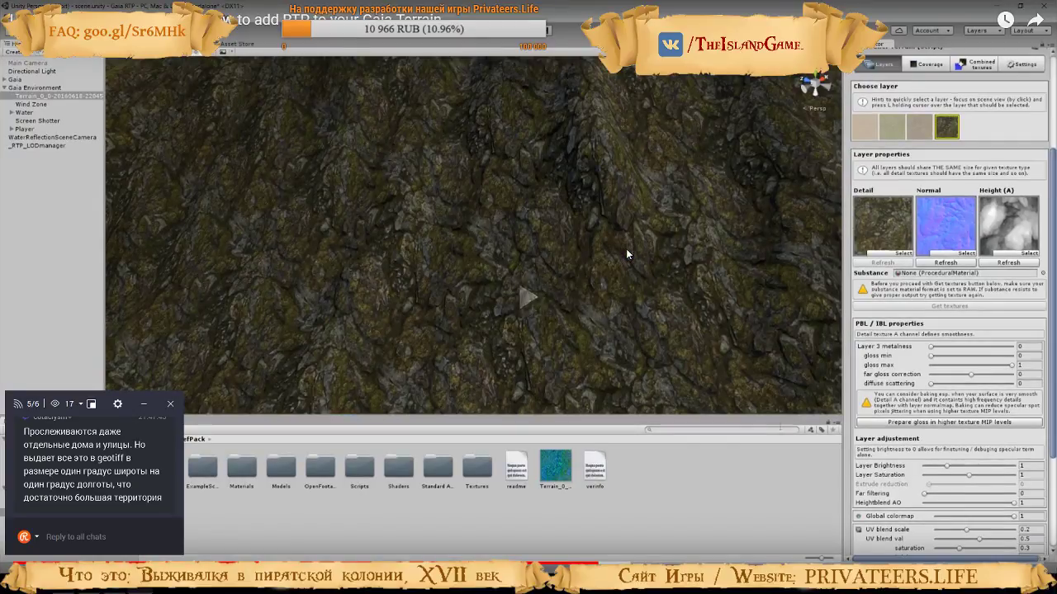
# Watch how the tutorial adjusts the rock layer's UV blend val, and return to Unity
pyautogui.scroll(-6, 625, 249)
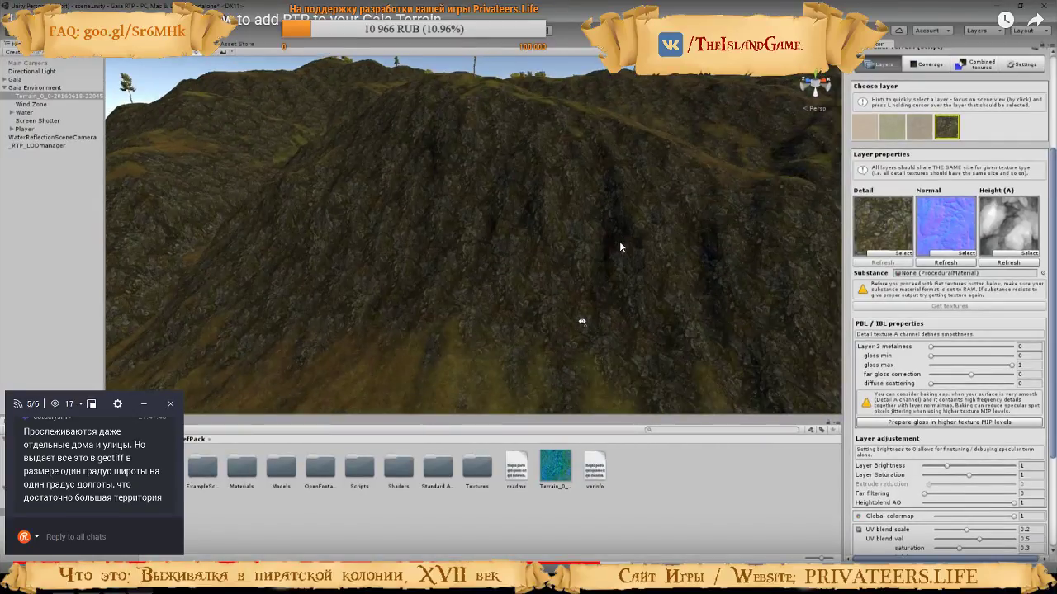
pyautogui.scroll(-4, 963, 438)
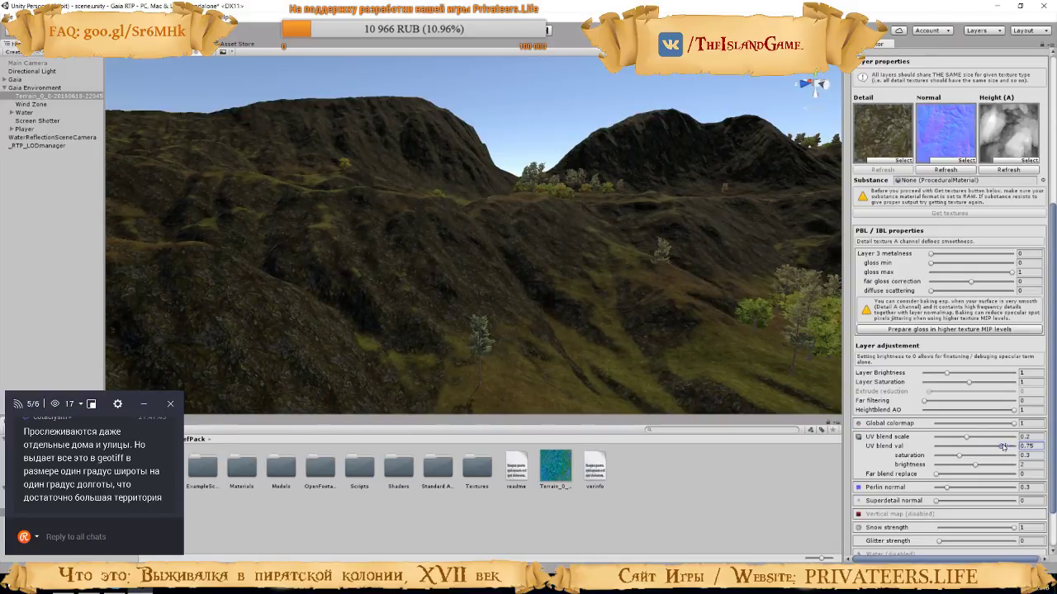
pyautogui.hotkey('ctrl', 'z')
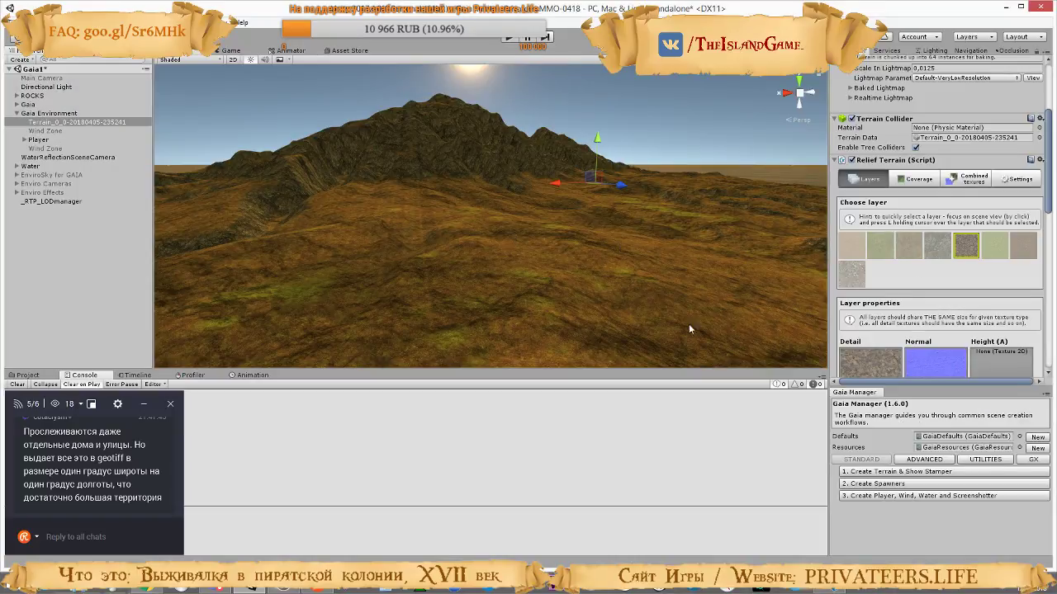
# Try the selected layer's UV blend scale at 0.01, view the hillside up close, and set the scale back to 0.2
pyautogui.scroll(-10, 911, 297)
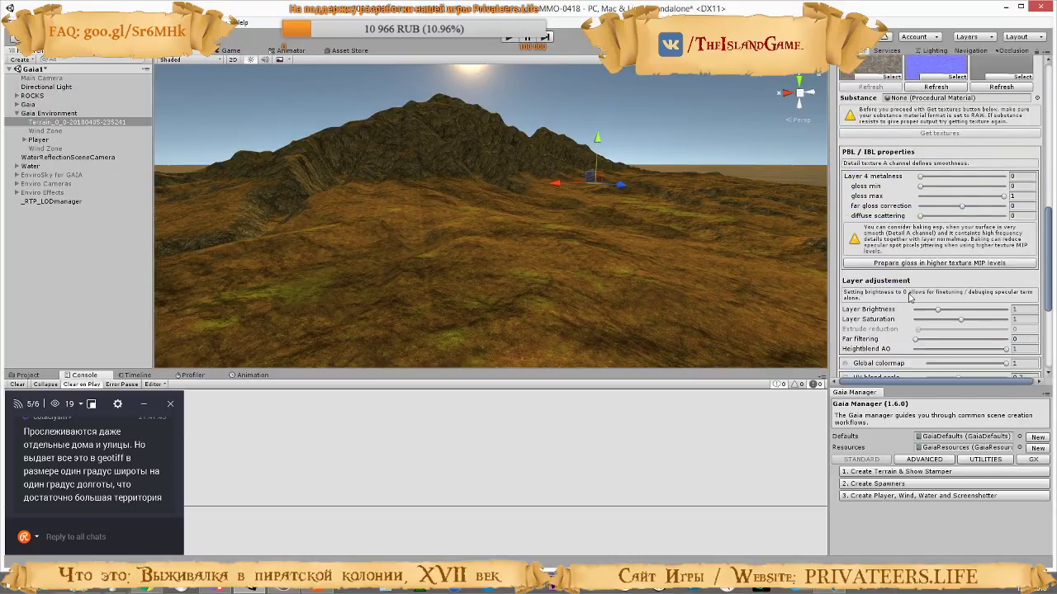
pyautogui.scroll(-4, 911, 297)
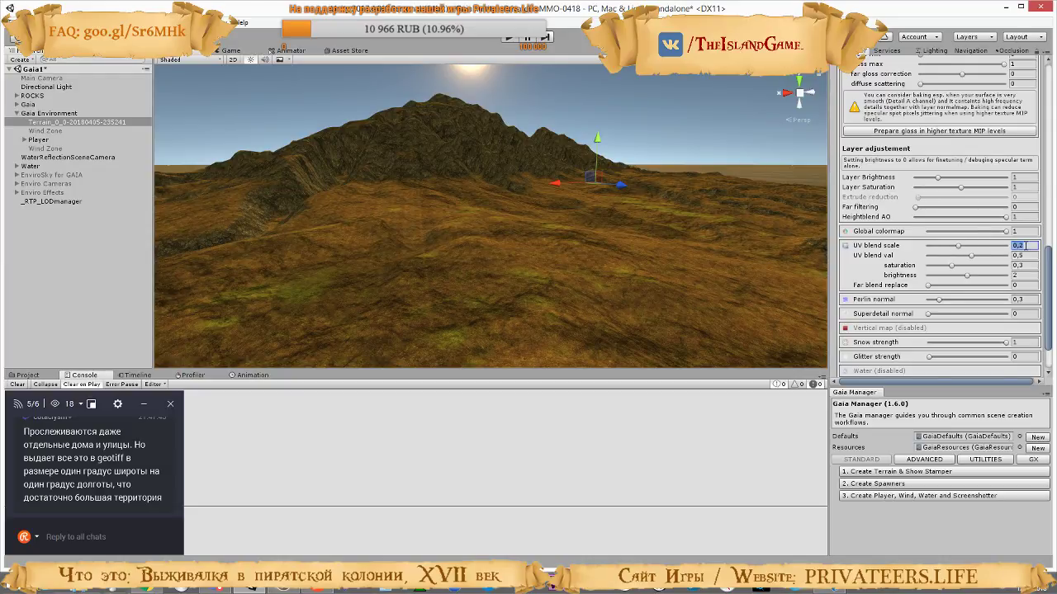
pyautogui.moveTo(960, 248); pyautogui.dragTo(1052, 258)
pyautogui.moveTo(985, 257); pyautogui.dragTo(856, 252)
pyautogui.press('w')
pyautogui.moveTo(659, 265)
pyautogui.mouseDown(button='right')
pyautogui.moveTo(680, 309)
pyautogui.moveTo(648, 259)
pyautogui.mouseUp(button='right')
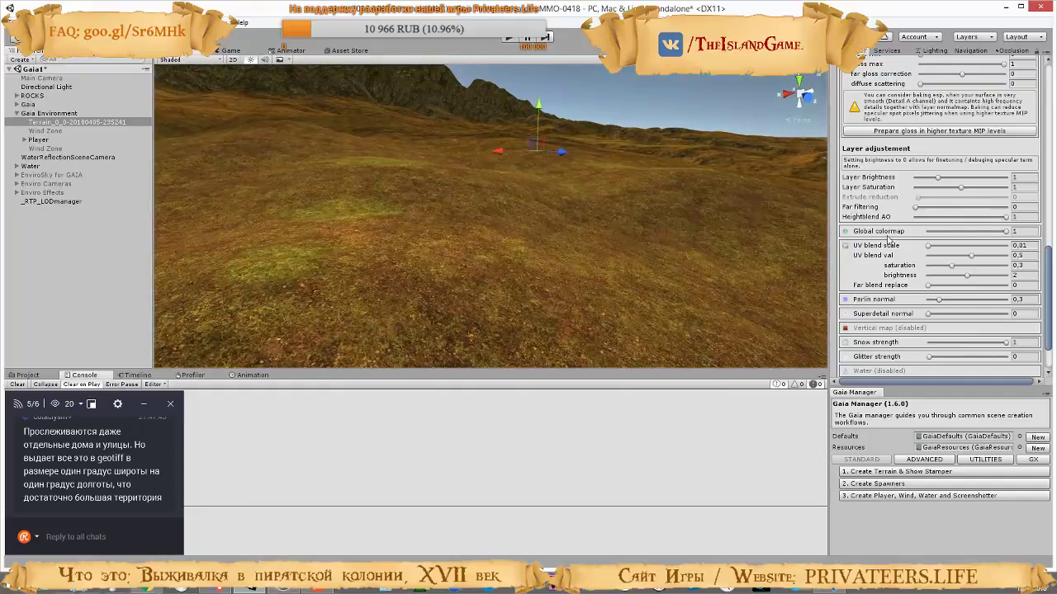
pyautogui.moveTo(929, 248); pyautogui.dragTo(975, 249)
pyautogui.moveTo(1052, 251); pyautogui.dragTo(901, 241)
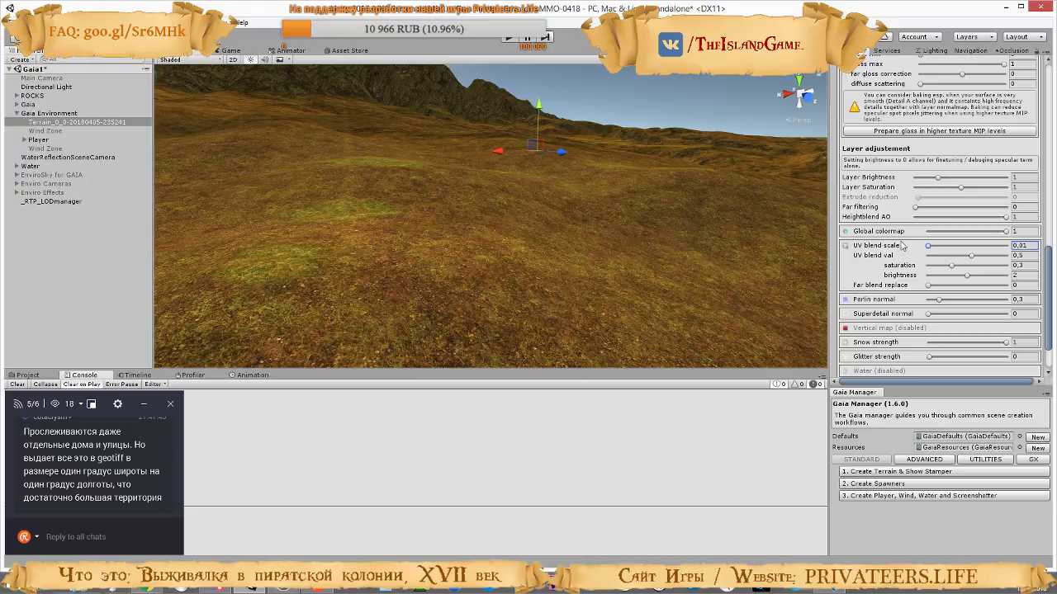
pyautogui.click(1023, 247)
pyautogui.write('0,2')
# Try the selected layer's UV blend val at different levels and restore it to 0.5
pyautogui.click(1024, 256)
pyautogui.moveTo(971, 256); pyautogui.dragTo(934, 257)
pyautogui.moveTo(999, 266); pyautogui.dragTo(960, 283)
# Following the tutorial, set the layer's Far blend replace to 1 and compare the mountain slopes at different slider levels
pyautogui.hotkey('alt', 'Tab')
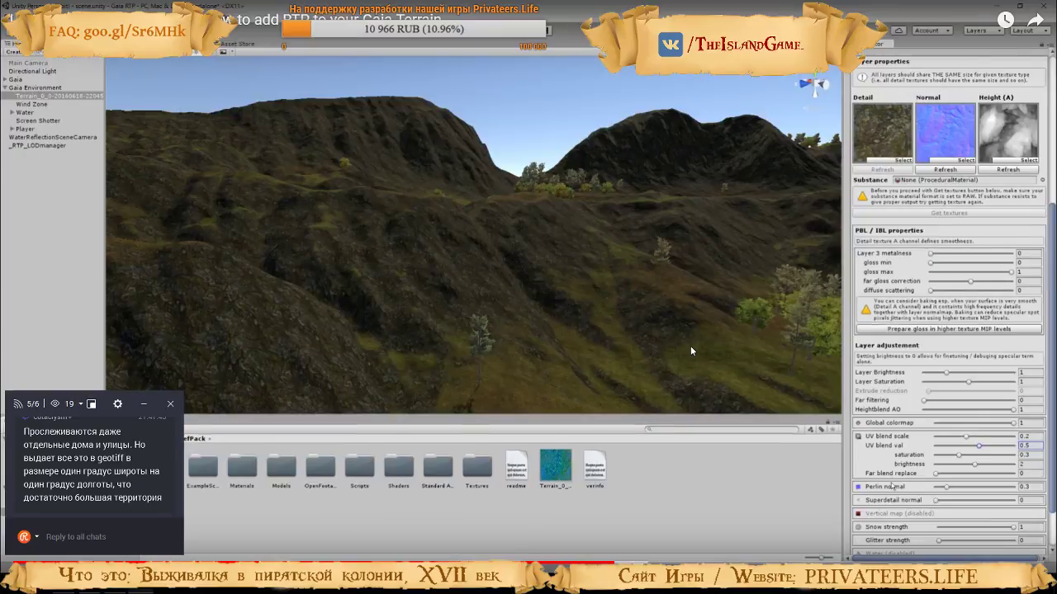
pyautogui.click(691, 348)
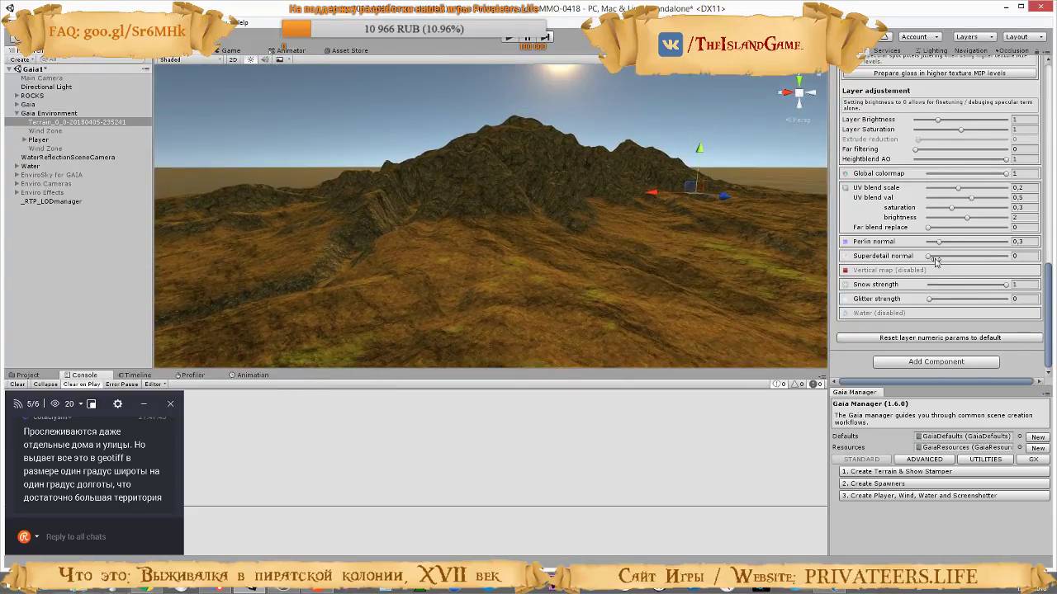
pyautogui.moveTo(928, 228); pyautogui.dragTo(982, 228)
pyautogui.scroll(5, 979, 275)
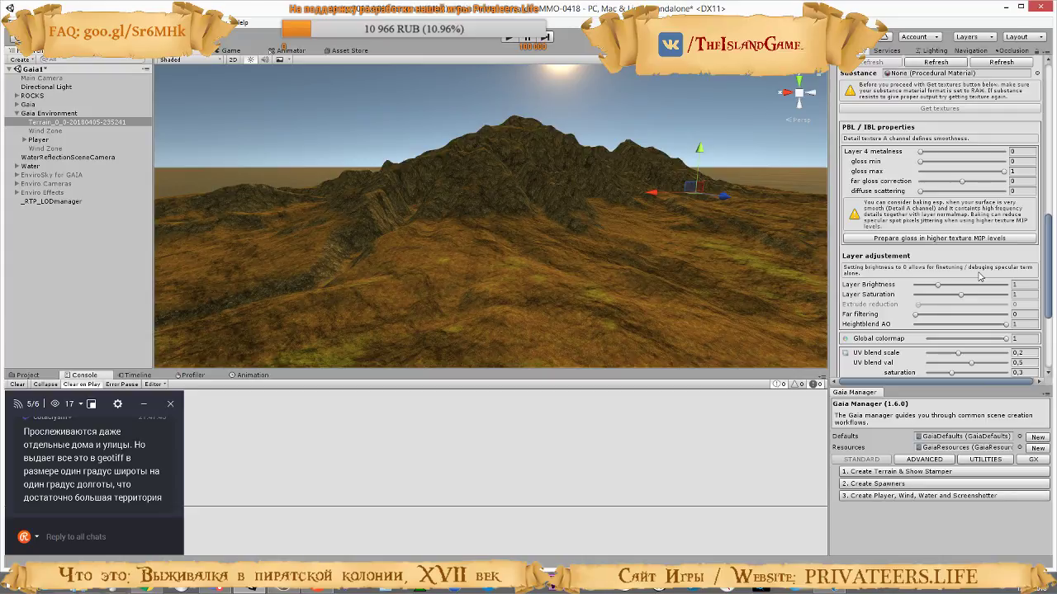
pyautogui.scroll(-3, 979, 276)
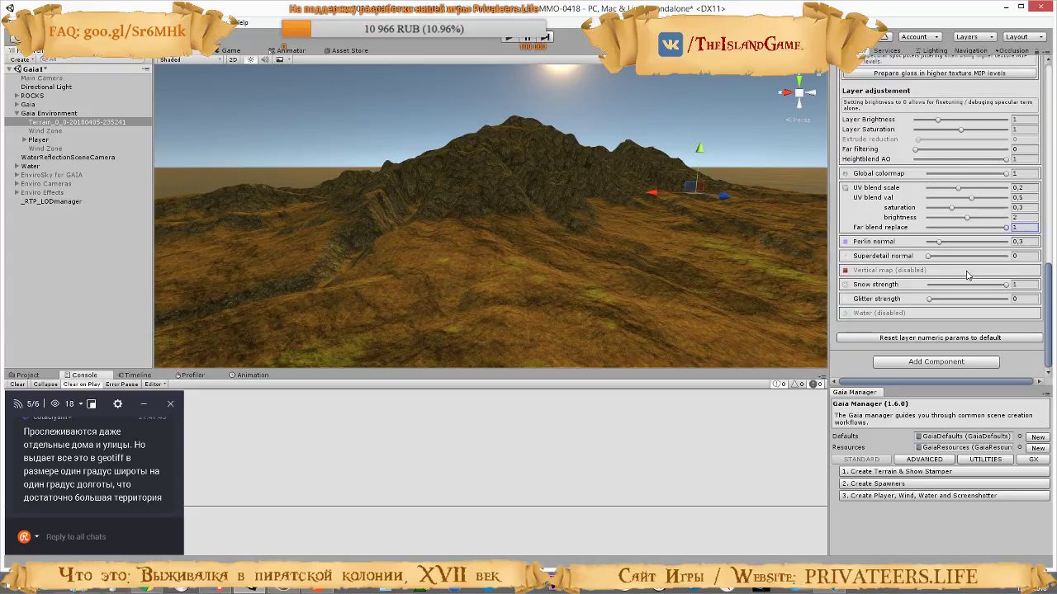
pyautogui.scroll(-2, 967, 276)
pyautogui.moveTo(602, 260); pyautogui.dragTo(539, 222, button='right')
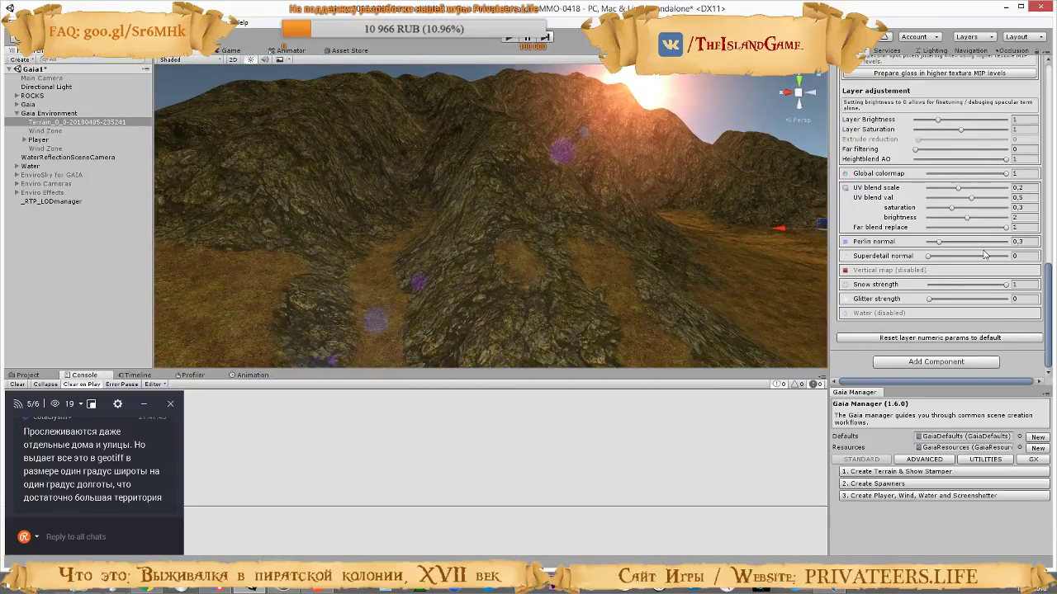
pyautogui.moveTo(1006, 228)
pyautogui.mouseDown()
pyautogui.moveTo(922, 236)
pyautogui.moveTo(1019, 240)
pyautogui.mouseUp()
pyautogui.moveTo(943, 230); pyautogui.dragTo(921, 234)
# Compare the distant terrain in the tutorial video with the rocky mountain slope in Unity
pyautogui.hotkey('alt', 'Tab')
pyautogui.click(916, 288)
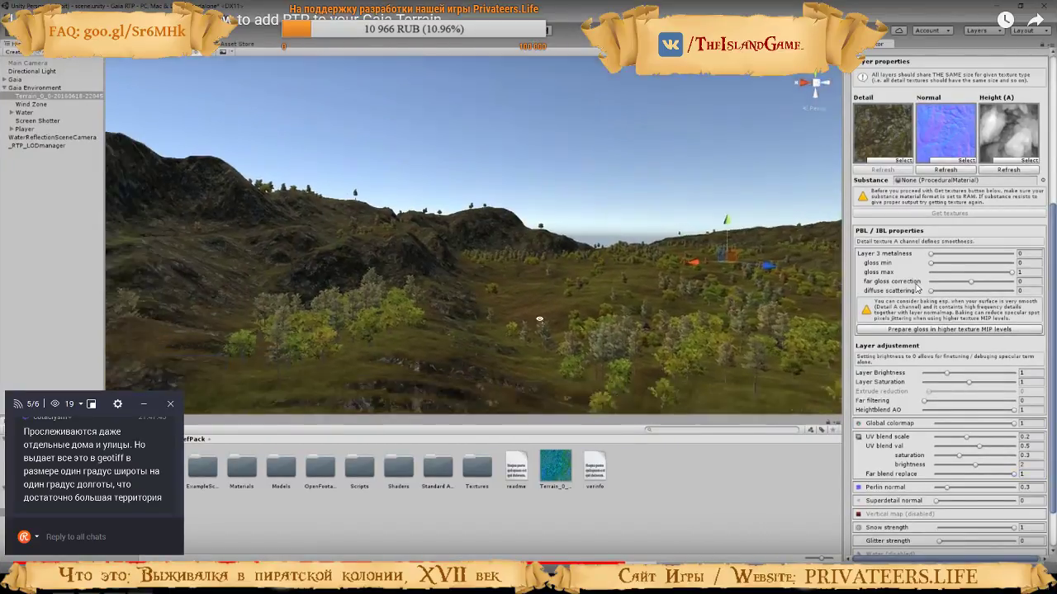
pyautogui.click(916, 287)
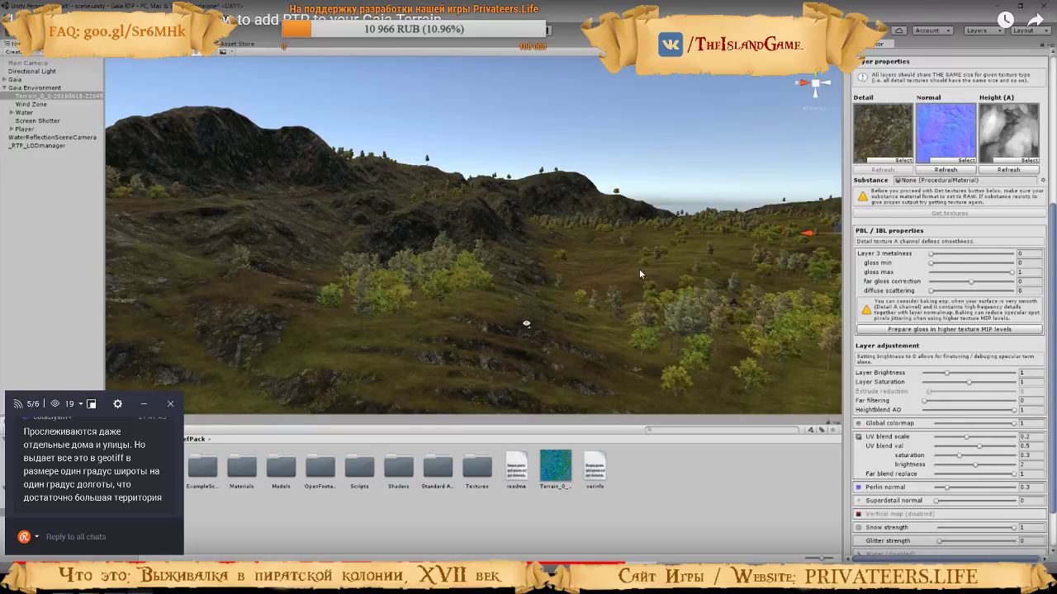
pyautogui.hotkey('alt', 'Tab')
pyautogui.moveTo(636, 249); pyautogui.dragTo(796, 331, button='right')
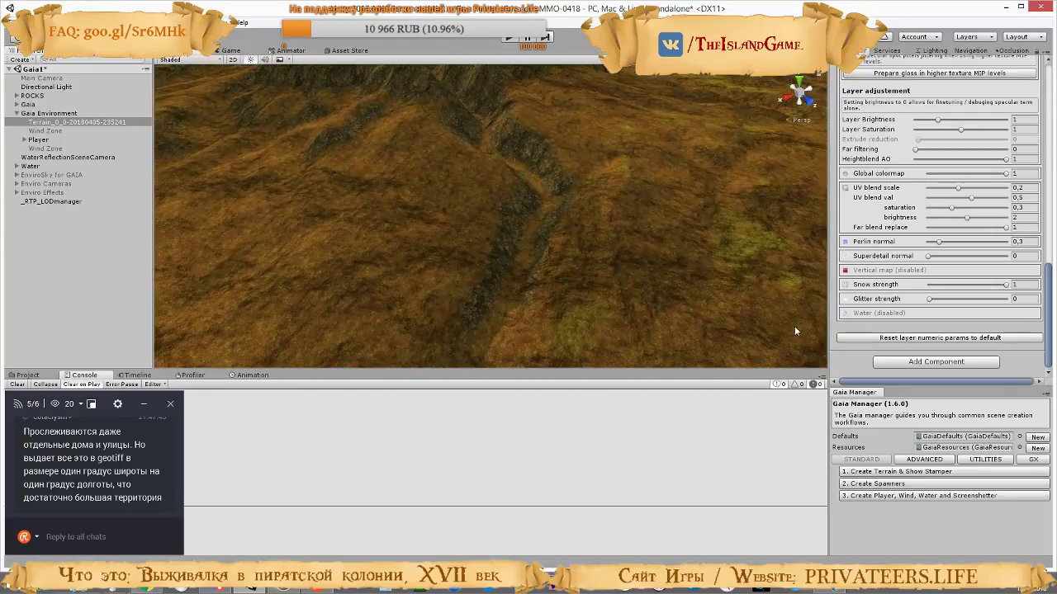
# Try the layer's default numeric parameters with Far blend replace at 0 and different UV blend val levels
pyautogui.click(922, 339)
pyautogui.moveTo(989, 227); pyautogui.dragTo(901, 229)
pyautogui.click(970, 200)
pyautogui.moveTo(928, 198); pyautogui.dragTo(983, 200)
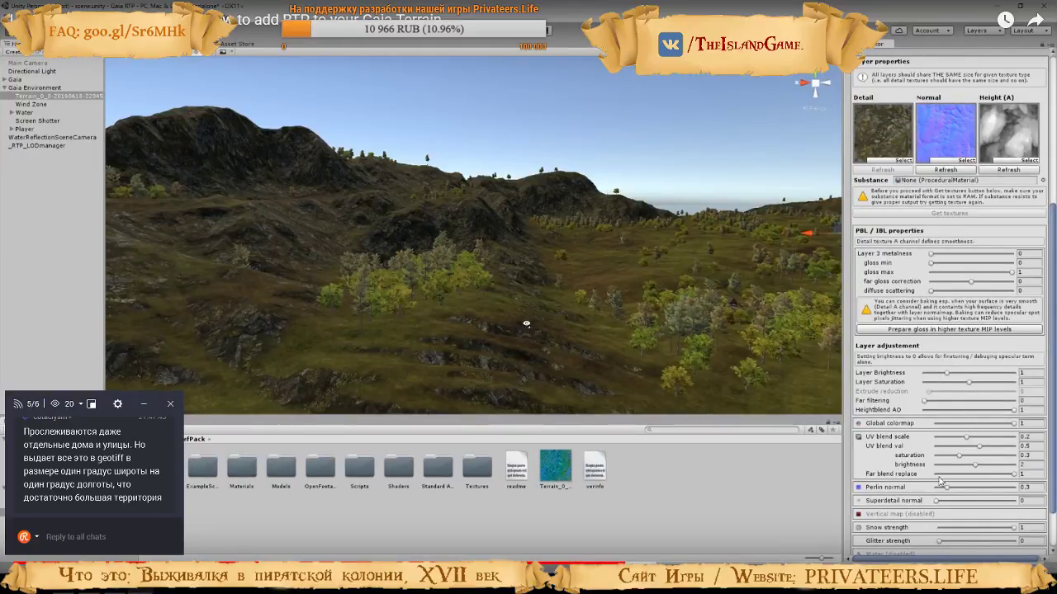
# Return from the tutorial to Unity and set the selected layer's Far blend replace to 1
pyautogui.hotkey('alt', 'Tab')
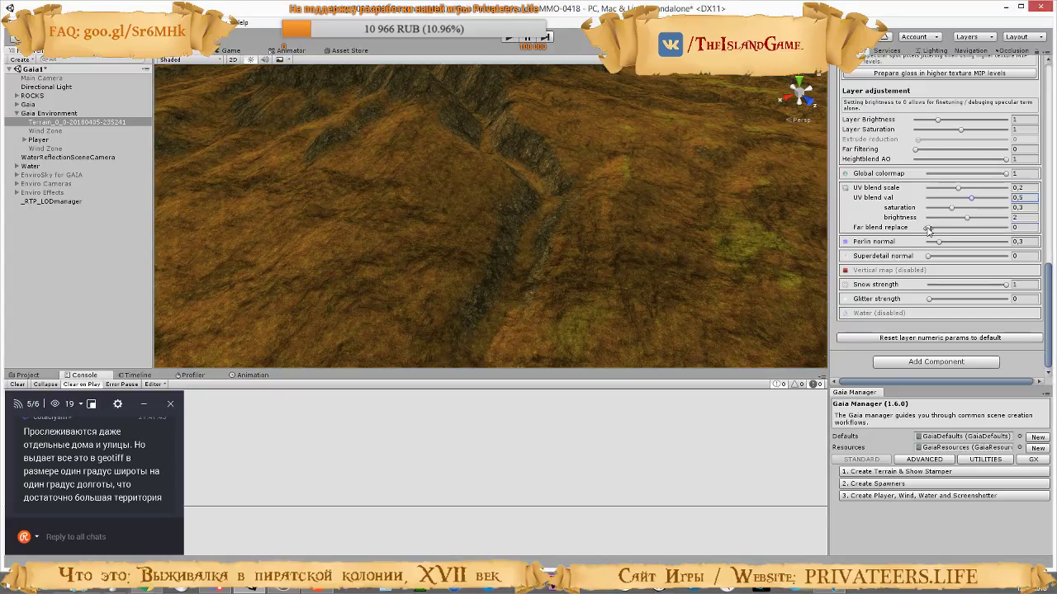
pyautogui.moveTo(928, 229); pyautogui.dragTo(1001, 233)
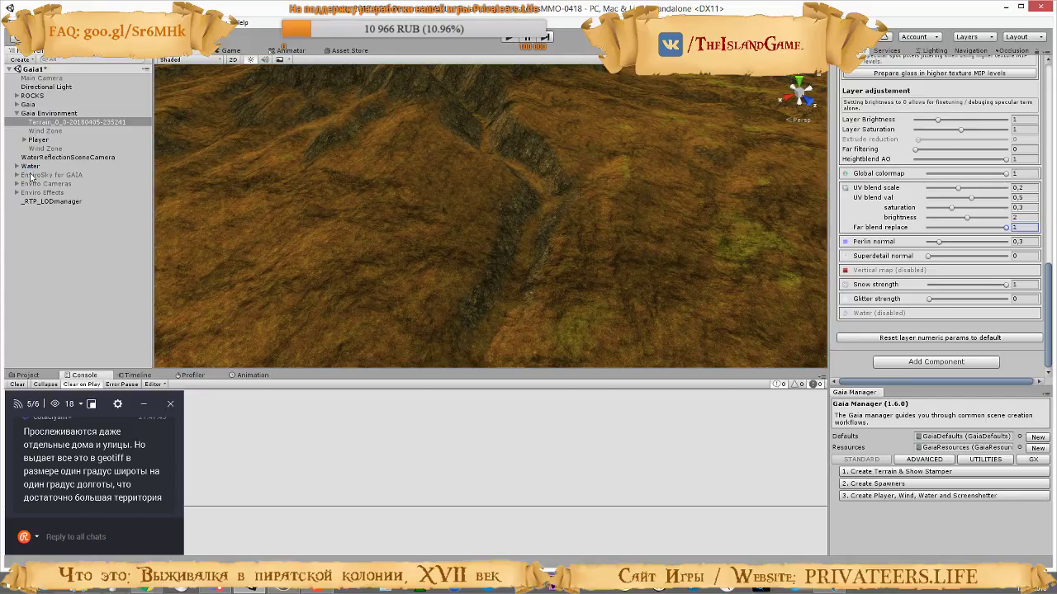
# Reselect the Gaia terrain, choose its fourth layer, the cliff rock texture, and set that layer's Far blend replace to 1
pyautogui.click(31, 175)
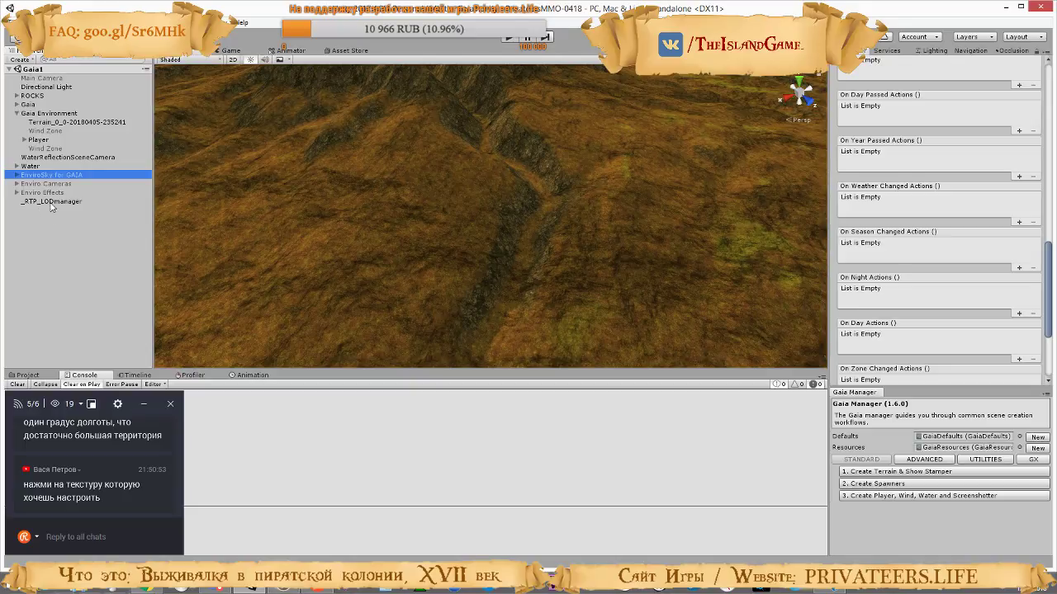
pyautogui.click(70, 123)
pyautogui.scroll(8, 976, 302)
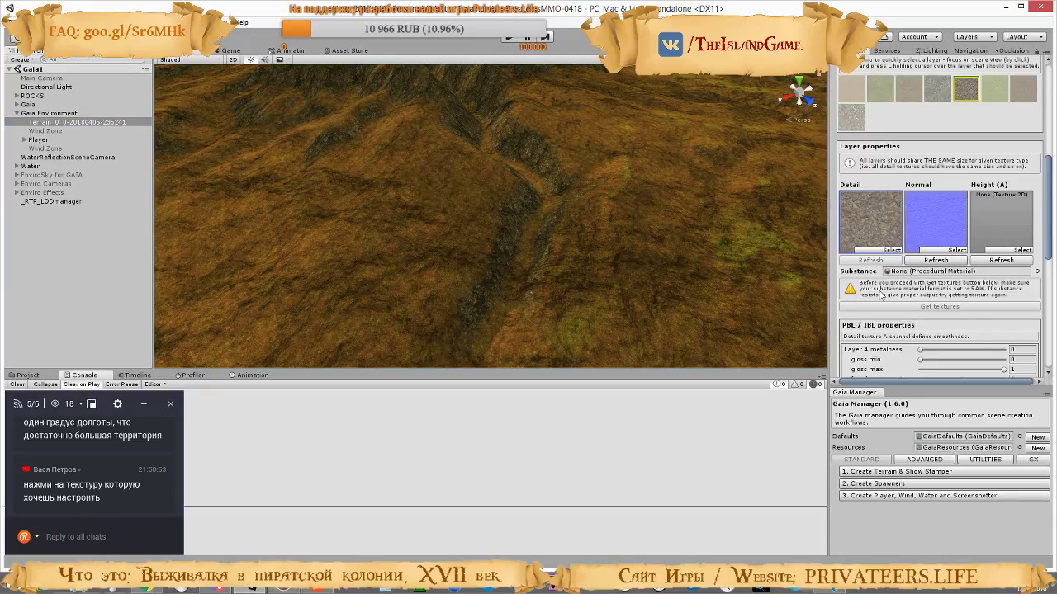
pyautogui.scroll(3, 881, 295)
pyautogui.scroll(-2, 884, 195)
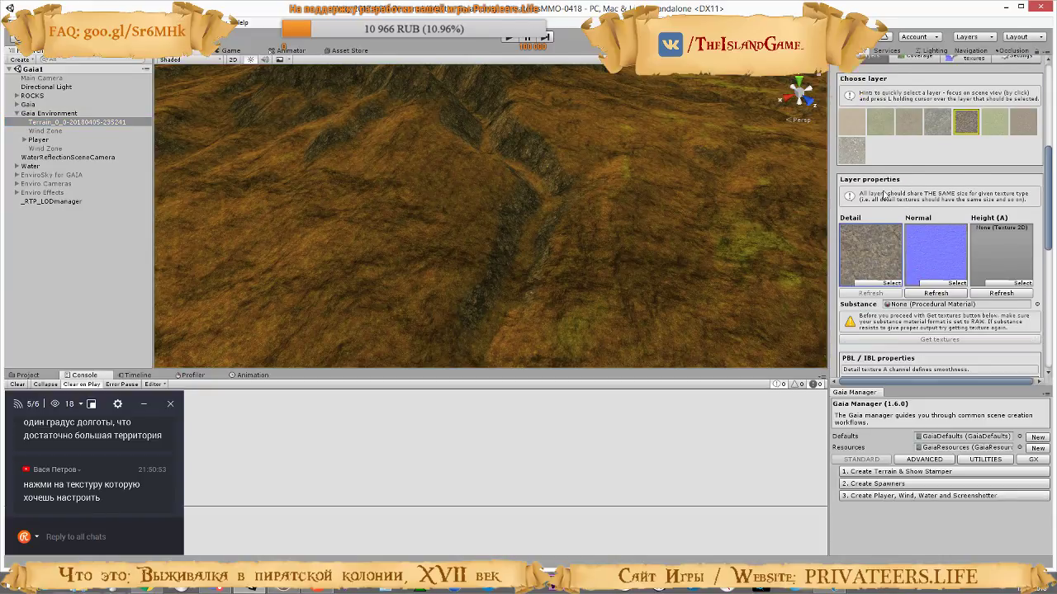
pyautogui.click(927, 129)
pyautogui.scroll(-5, 937, 277)
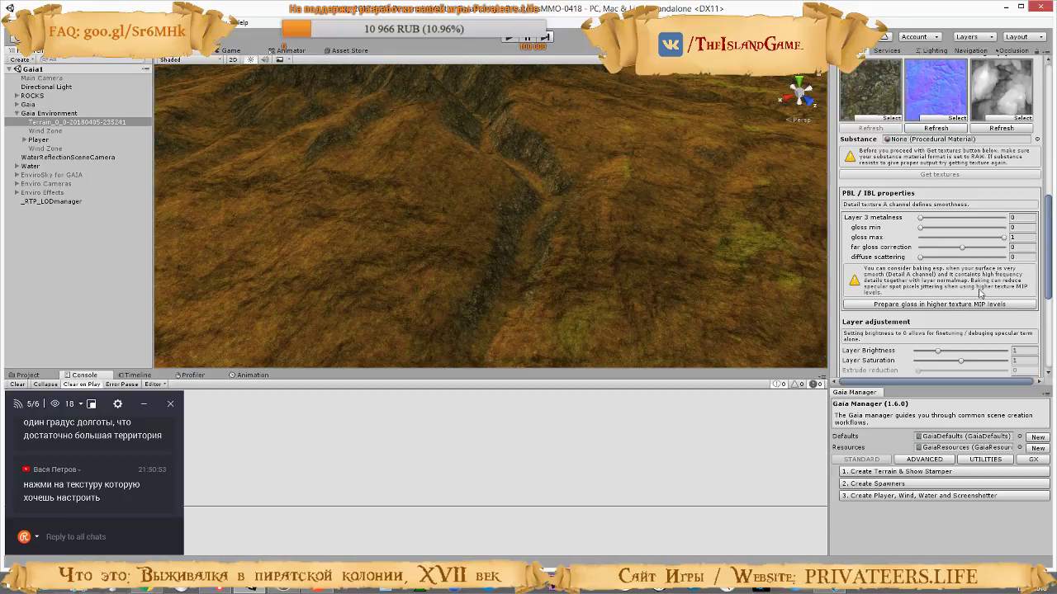
pyautogui.scroll(-5, 966, 281)
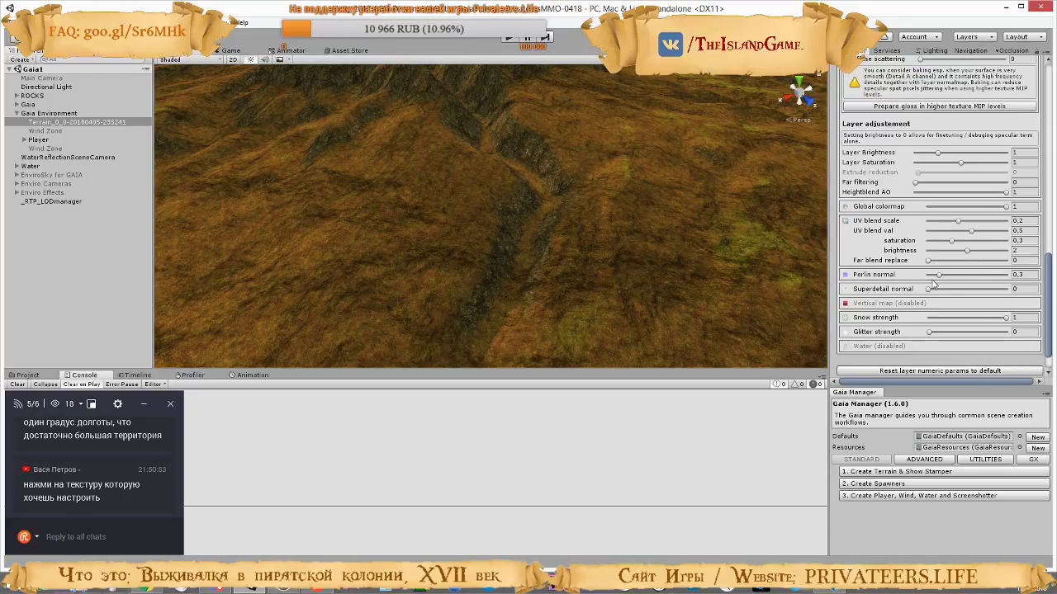
pyautogui.moveTo(936, 265); pyautogui.dragTo(1005, 261)
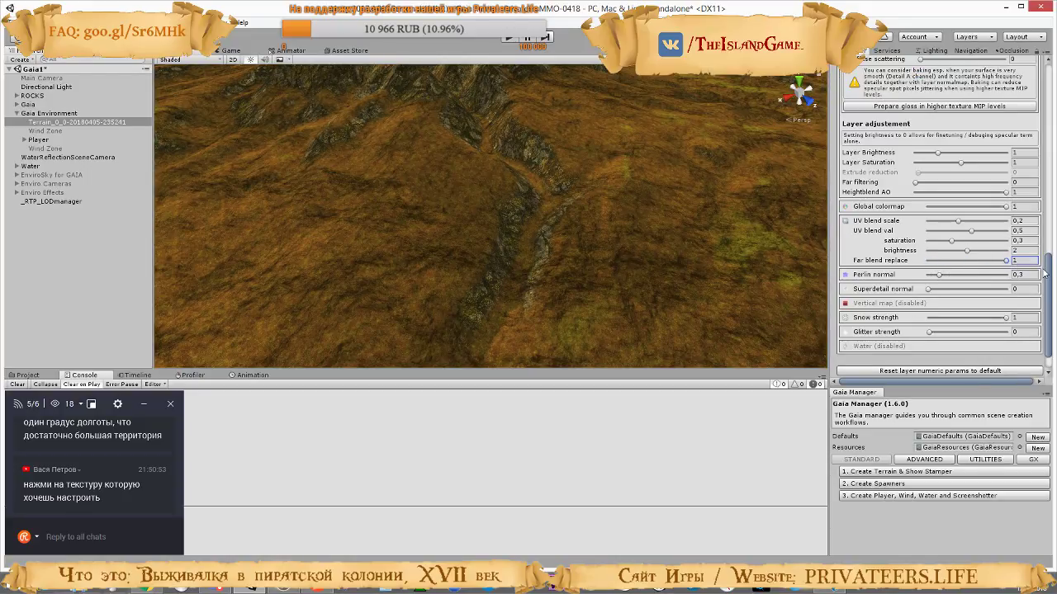
# Compare the mountain slopes up close and from a distance with the rock layer's Far blend replace at 0 and at 1
pyautogui.moveTo(647, 203); pyautogui.dragTo(607, 177, button='right')
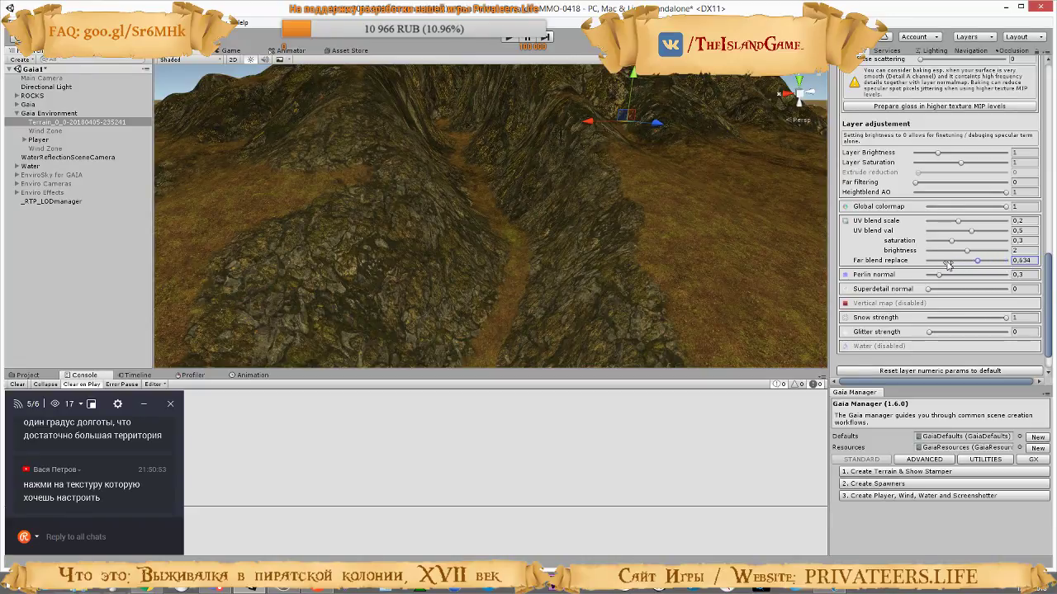
pyautogui.moveTo(948, 264); pyautogui.dragTo(911, 259)
pyautogui.moveTo(638, 254); pyautogui.dragTo(736, 240, button='right')
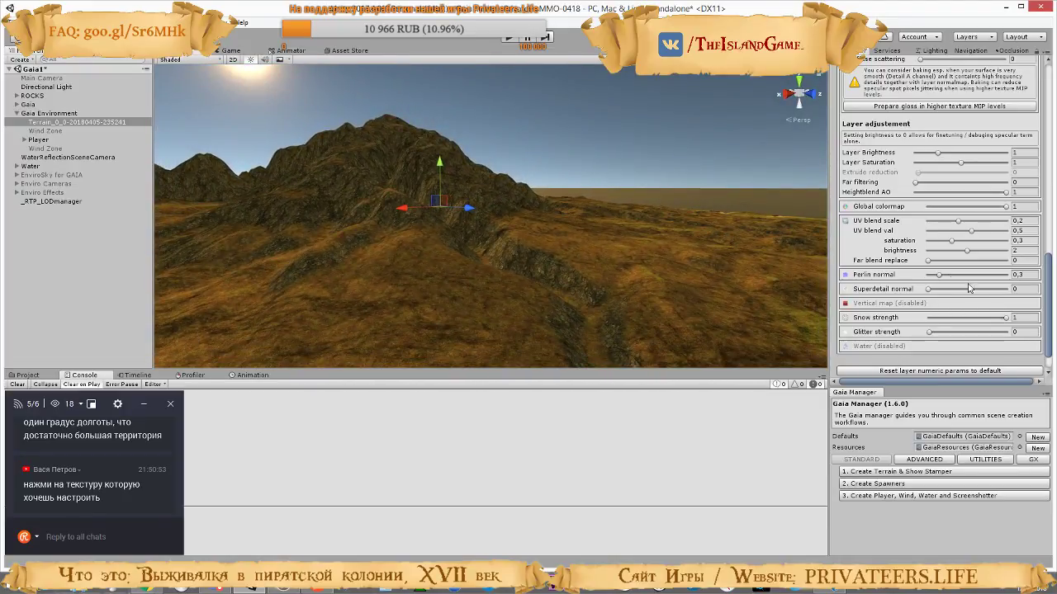
pyautogui.moveTo(960, 264); pyautogui.dragTo(1055, 273)
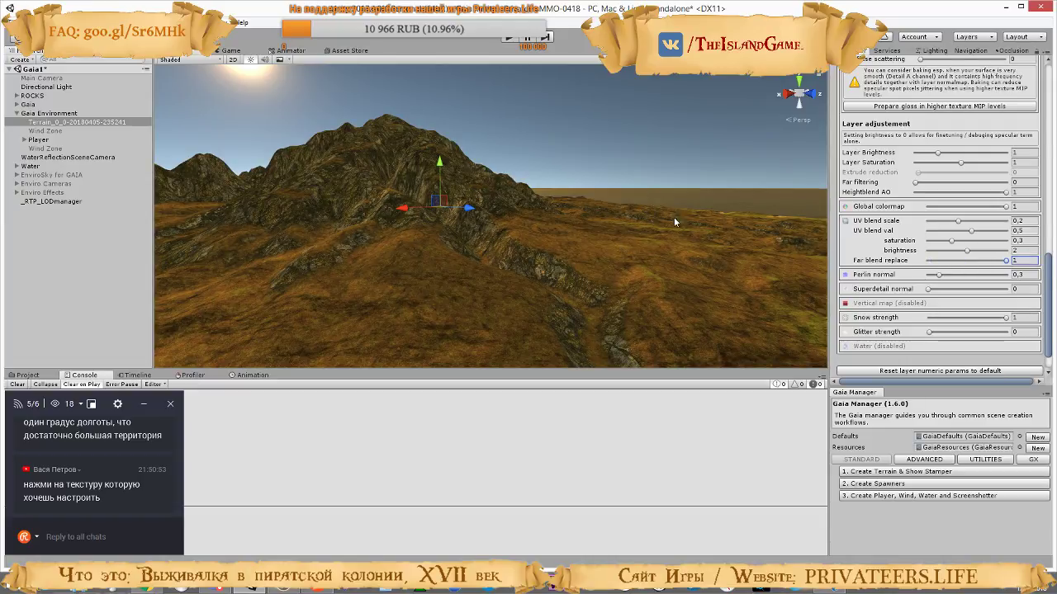
# Try a UV blend scale of 0,352 on the rock layer and undo it
pyautogui.click(971, 232)
pyautogui.moveTo(957, 224); pyautogui.dragTo(982, 221)
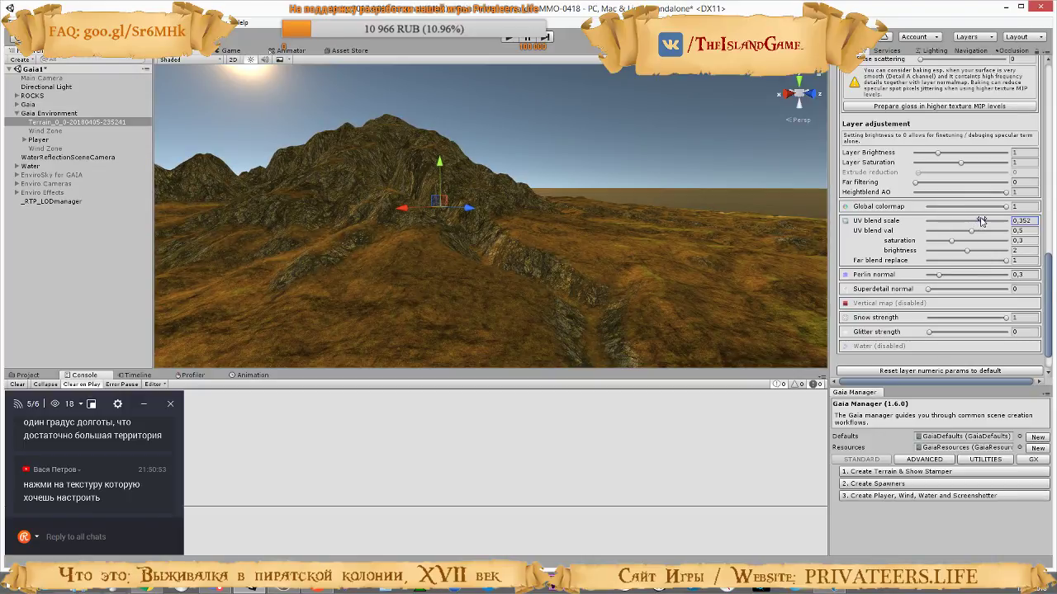
pyautogui.hotkey('ctrl', 'z')
# Compare the tutorial video's rocky hills with the mountain slopes in the Unity scene, viewed up close
pyautogui.moveTo(657, 247); pyautogui.dragTo(329, 251, button='right')
pyautogui.hotkey('alt', 'Tab')
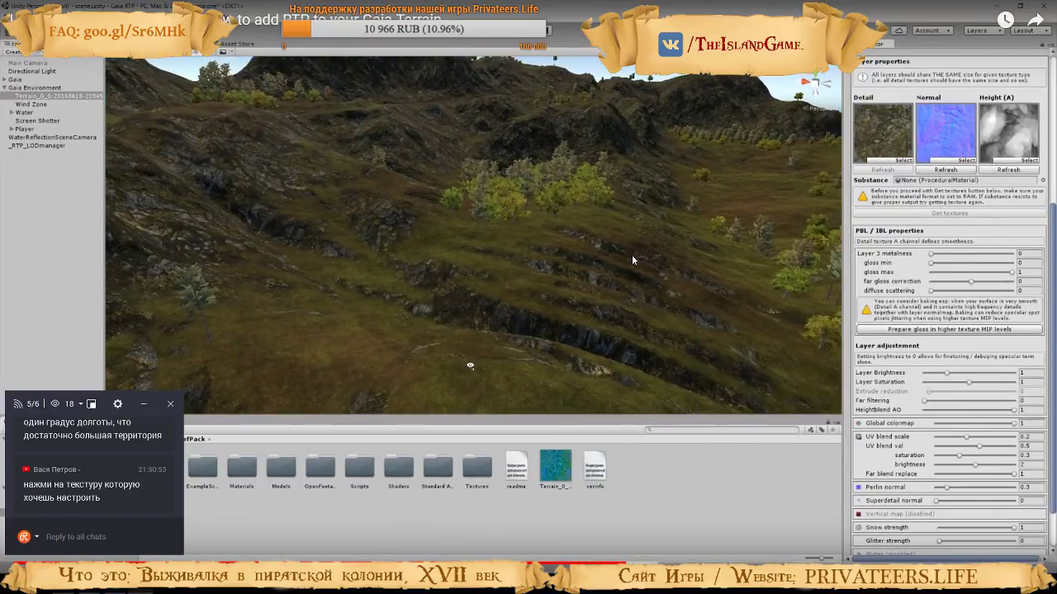
pyautogui.hotkey('alt', 'Tab')
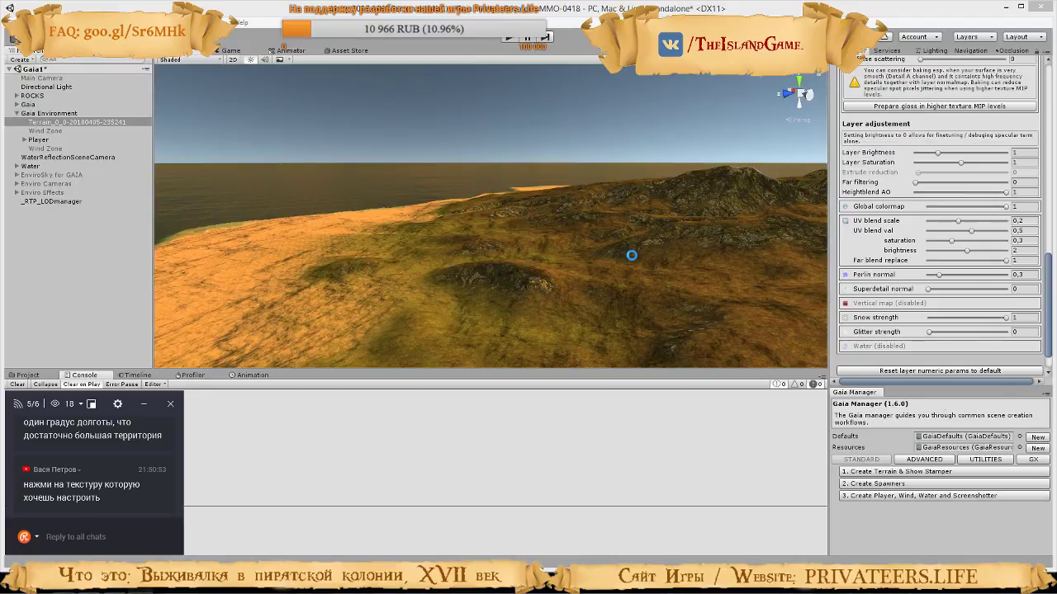
pyautogui.moveTo(605, 227); pyautogui.dragTo(840, 171, button='right')
pyautogui.press('w')
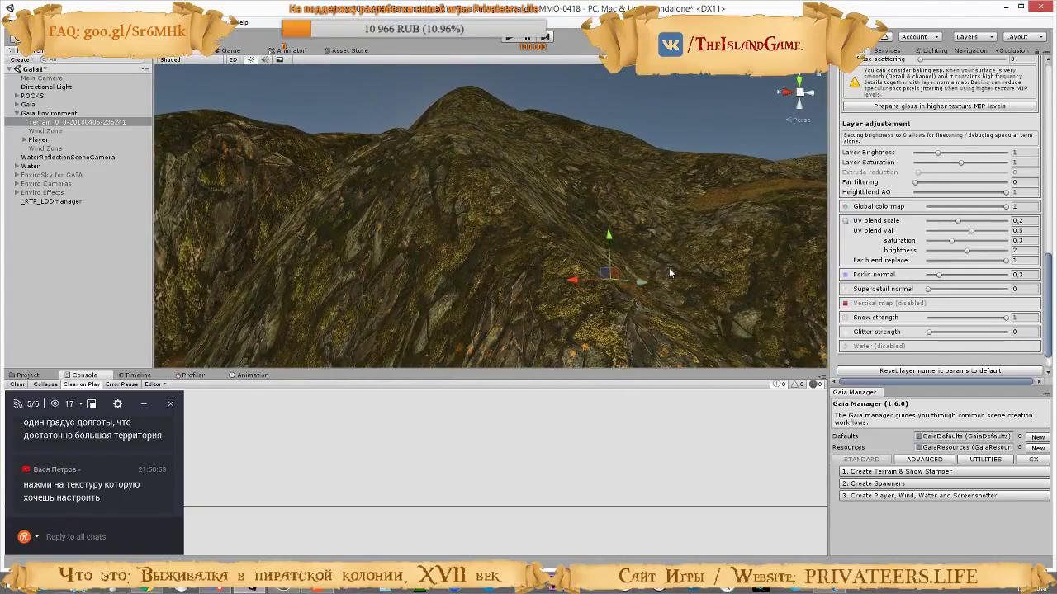
pyautogui.moveTo(669, 268); pyautogui.dragTo(723, 244, button='right')
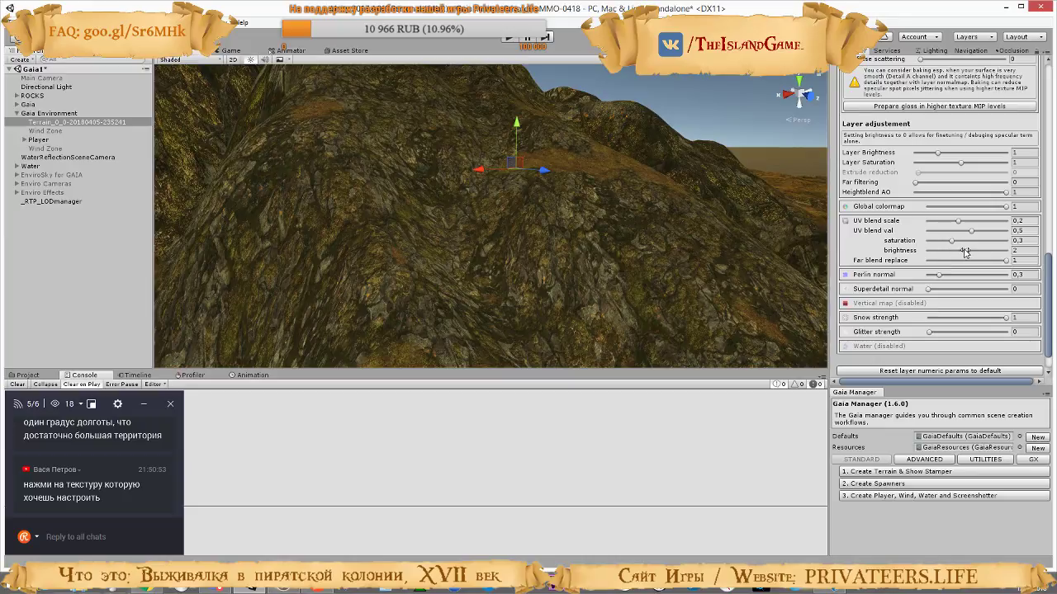
# Try the rock layer's UV blend brightness at 0 and 4 against the mountain slope, and settle on 1,44
pyautogui.moveTo(955, 252); pyautogui.dragTo(889, 258)
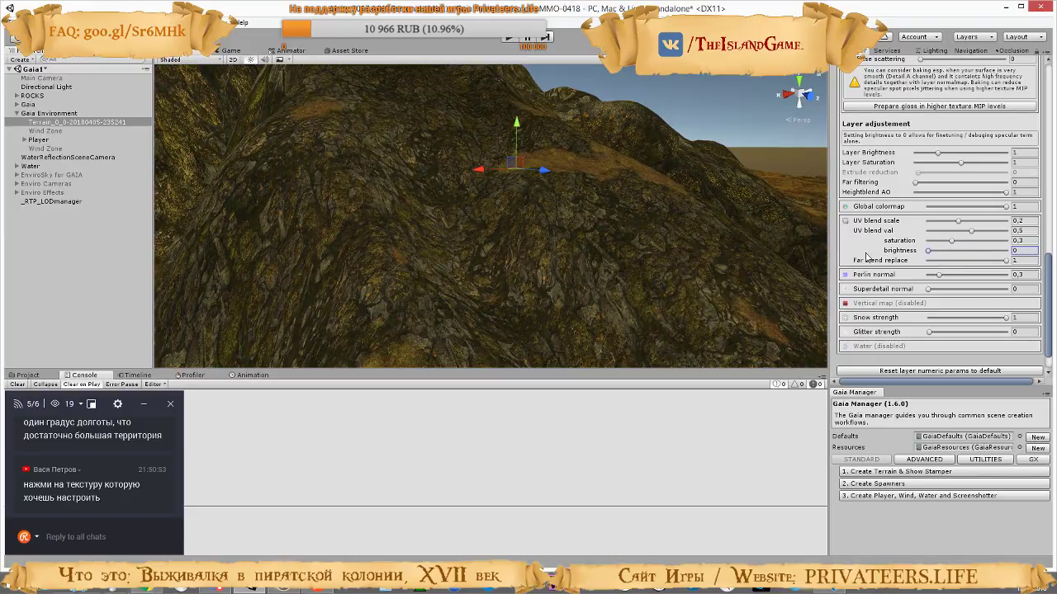
pyautogui.moveTo(681, 283); pyautogui.dragTo(567, 250, button='right')
pyautogui.press('d')
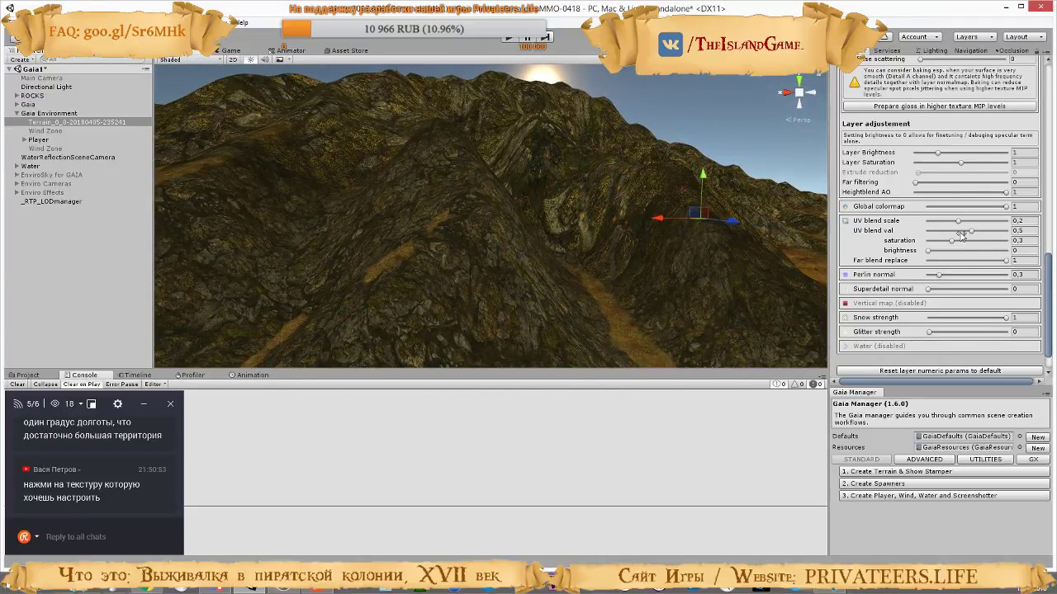
pyautogui.moveTo(928, 251); pyautogui.dragTo(1023, 257)
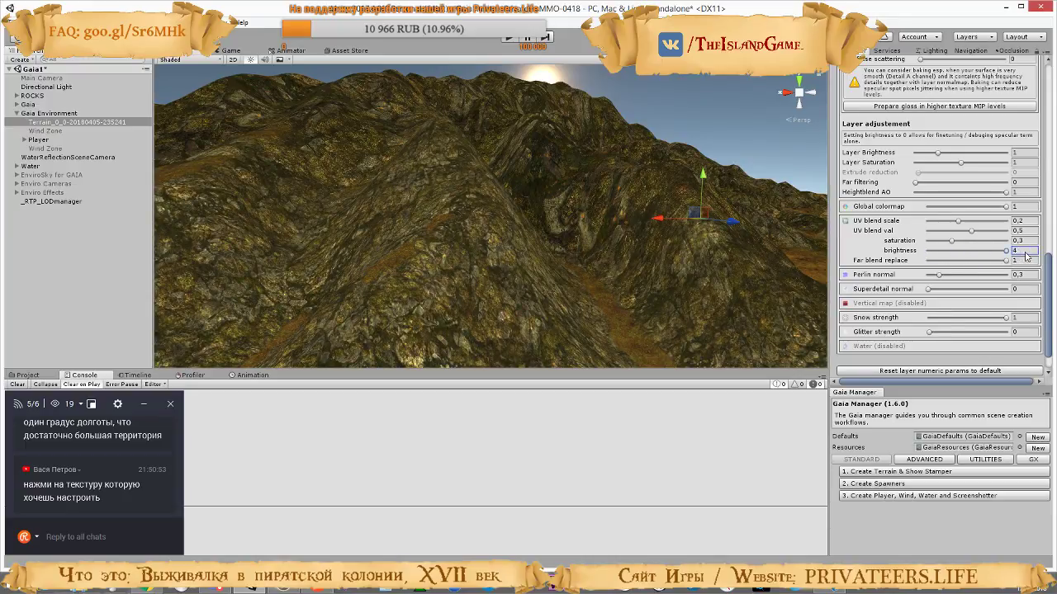
pyautogui.moveTo(963, 250); pyautogui.dragTo(957, 251)
# Try UV blend saturation at 0, restore it to 0,3, and set the rock layer's UV blend scale to 0,448
pyautogui.click(952, 241)
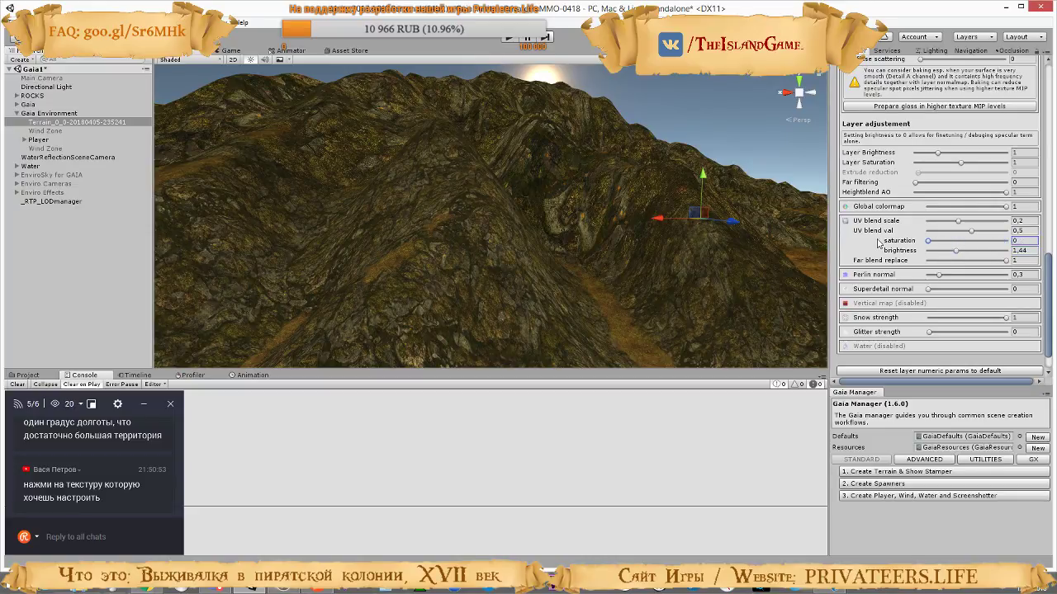
pyautogui.moveTo(973, 233); pyautogui.dragTo(999, 222)
pyautogui.click(971, 232)
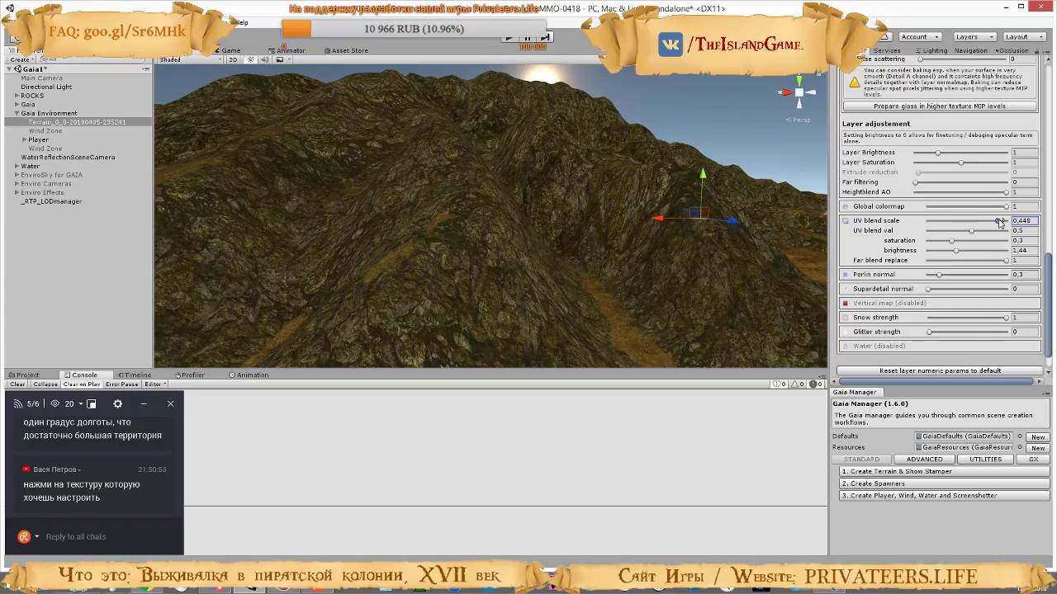
# Set the rock layer's Far blend replace to 0 as in the tutorial video, and check the terrain around the beach and mountains
pyautogui.moveTo(611, 238); pyautogui.dragTo(906, 265, button='right')
pyautogui.moveTo(686, 230); pyautogui.dragTo(594, 201, button='right')
pyautogui.press('s')
pyautogui.press('w')
pyautogui.press('w')
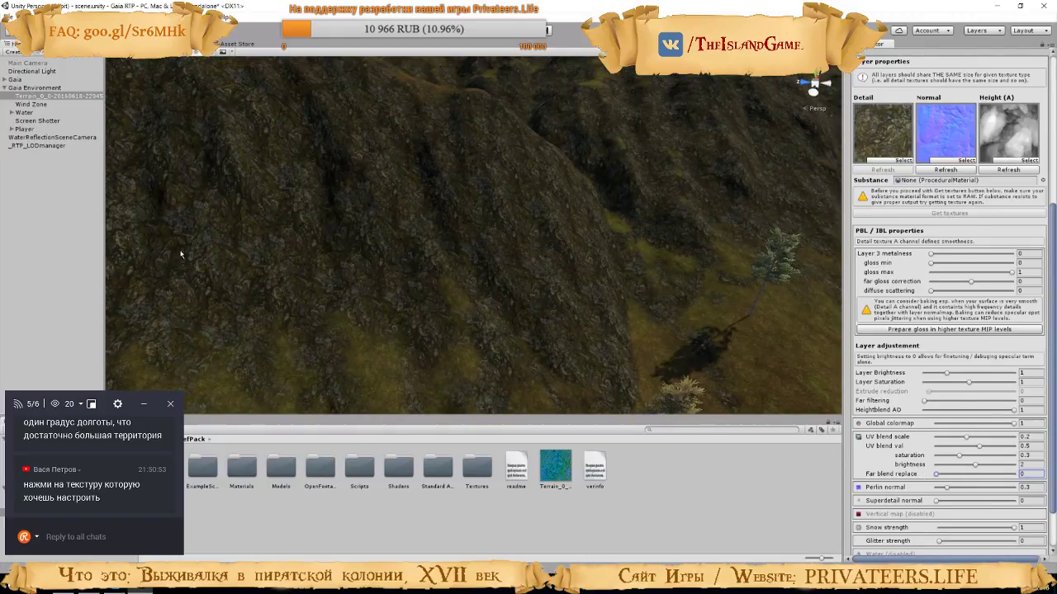
pyautogui.click(462, 283)
pyautogui.hotkey('alt', 'Tab')
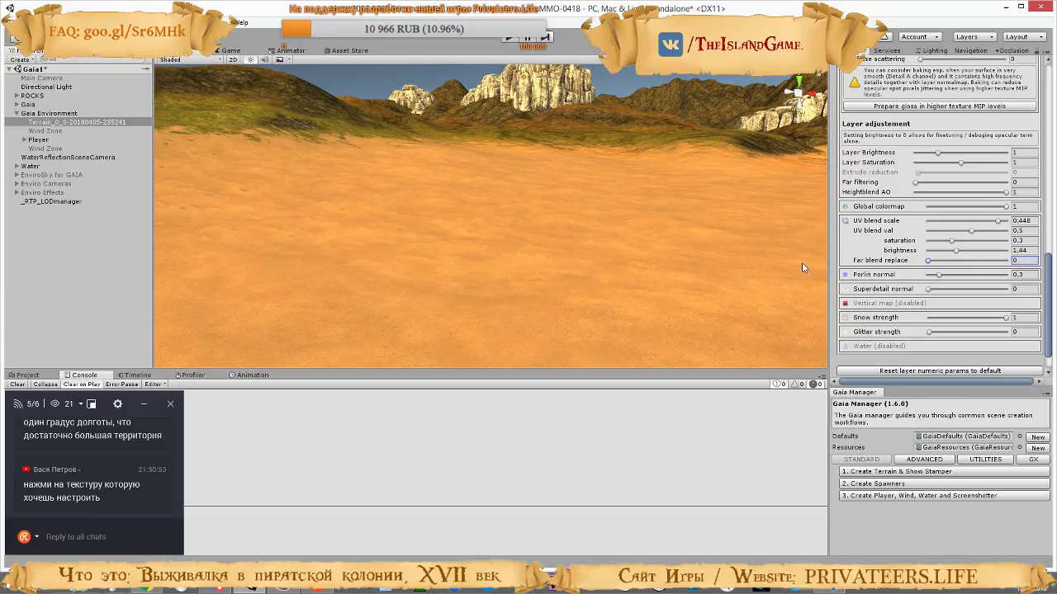
pyautogui.press('w')
pyautogui.moveTo(473, 241); pyautogui.dragTo(700, 209, button='right')
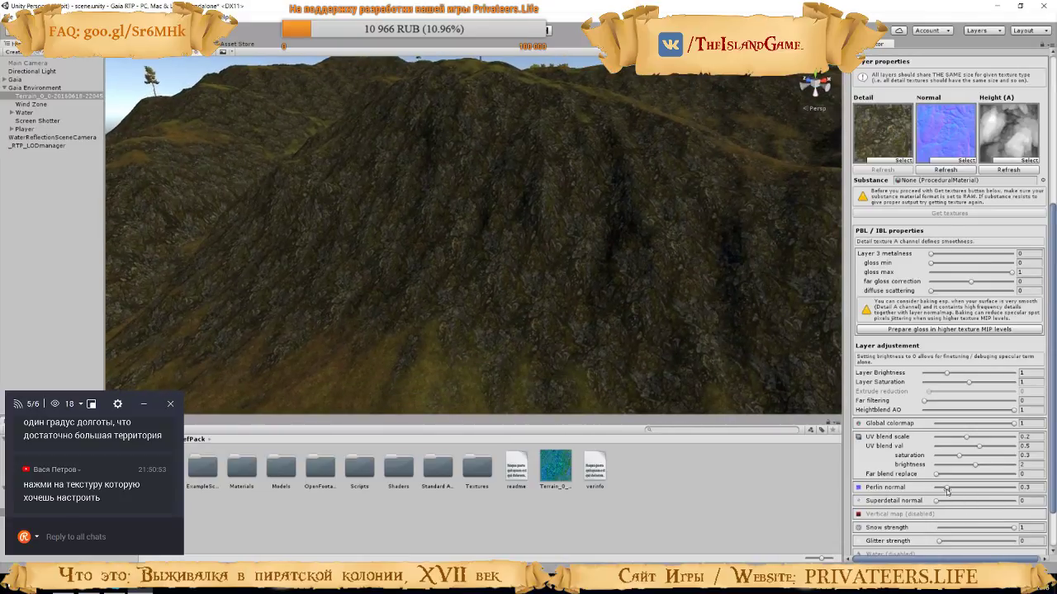
# Following the tutorial's Perlin normal demonstration, try Perlin normal at 2 on the rock layer and inspect the mountains from several angles
pyautogui.moveTo(948, 490); pyautogui.dragTo(984, 488)
pyautogui.click(693, 209)
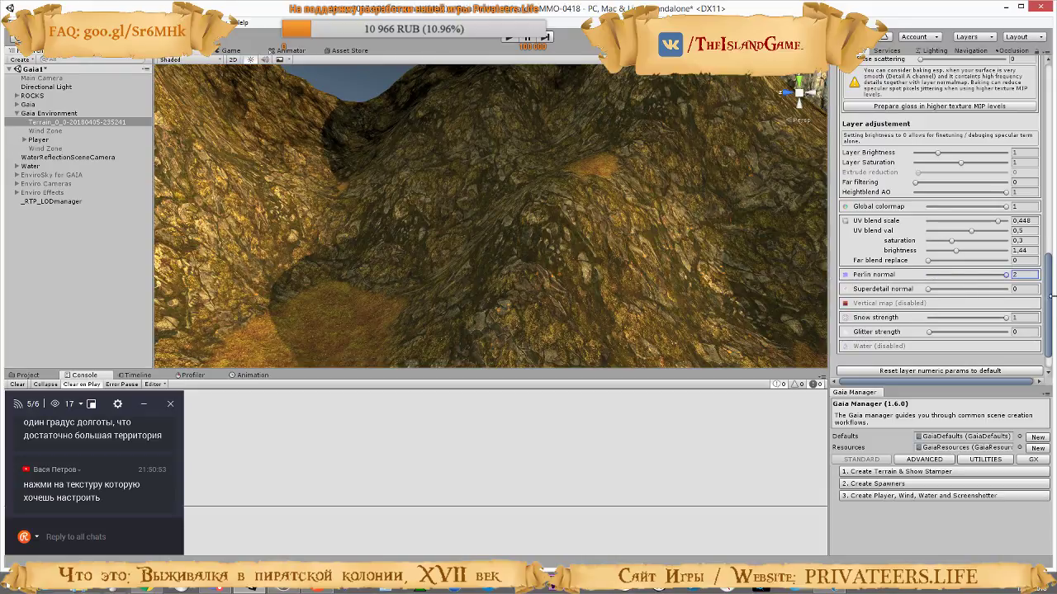
pyautogui.moveTo(497, 240); pyautogui.dragTo(515, 168, button='right')
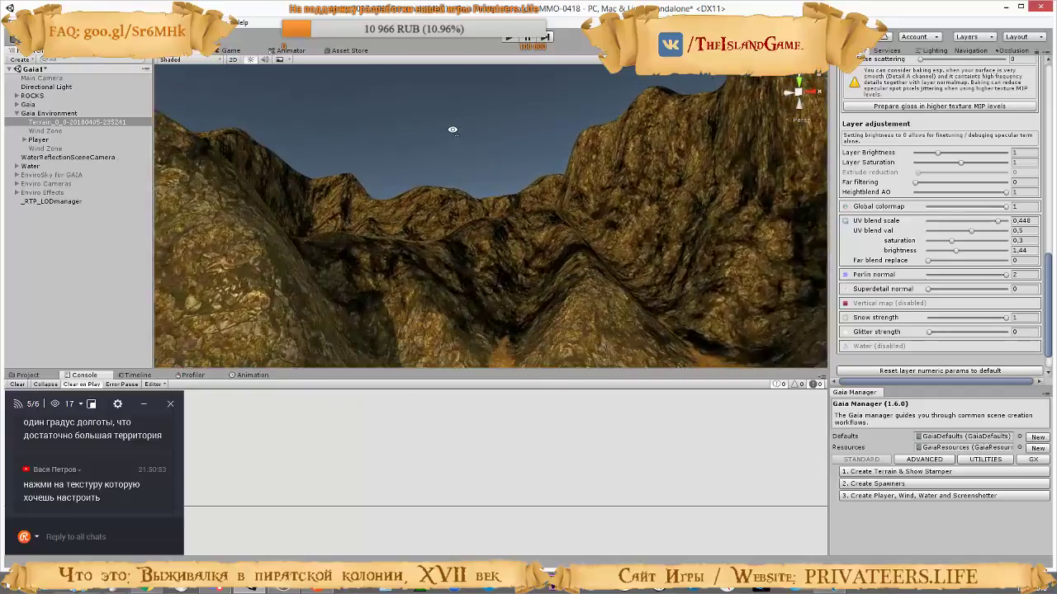
pyautogui.moveTo(453, 129); pyautogui.dragTo(826, 236, button='right')
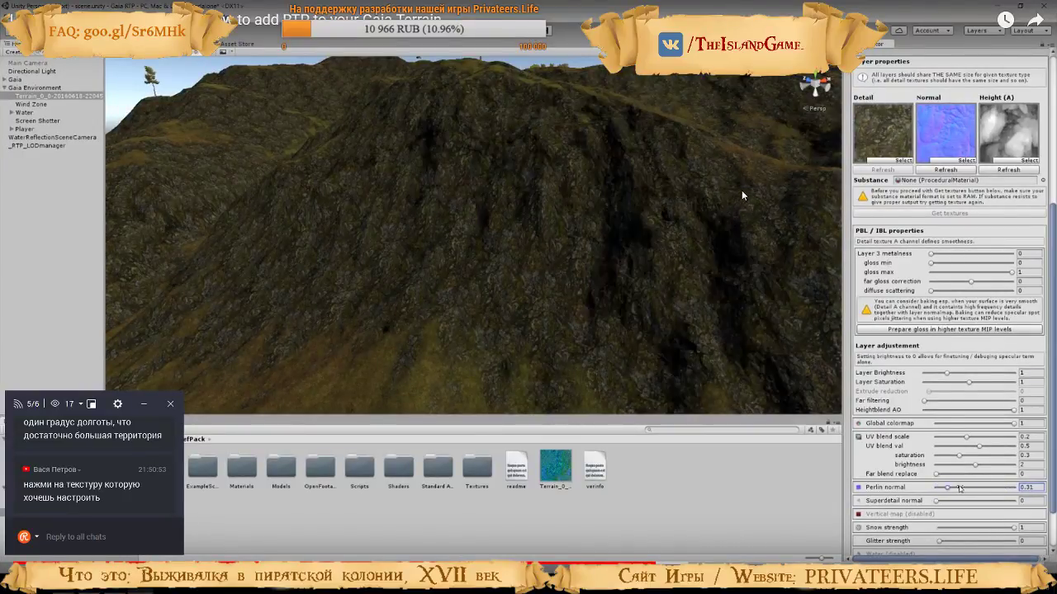
# Set the rock layer's Perlin normal to 0,5 as the tutorial video does, and inspect the mountain slopes
pyautogui.moveTo(959, 488); pyautogui.dragTo(993, 489)
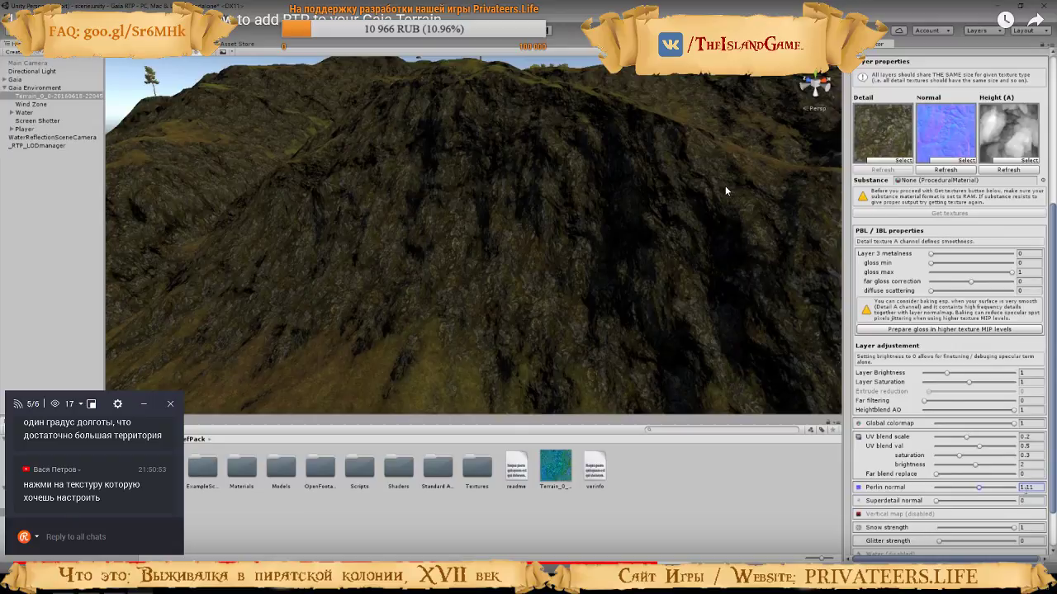
pyautogui.write('0.5')
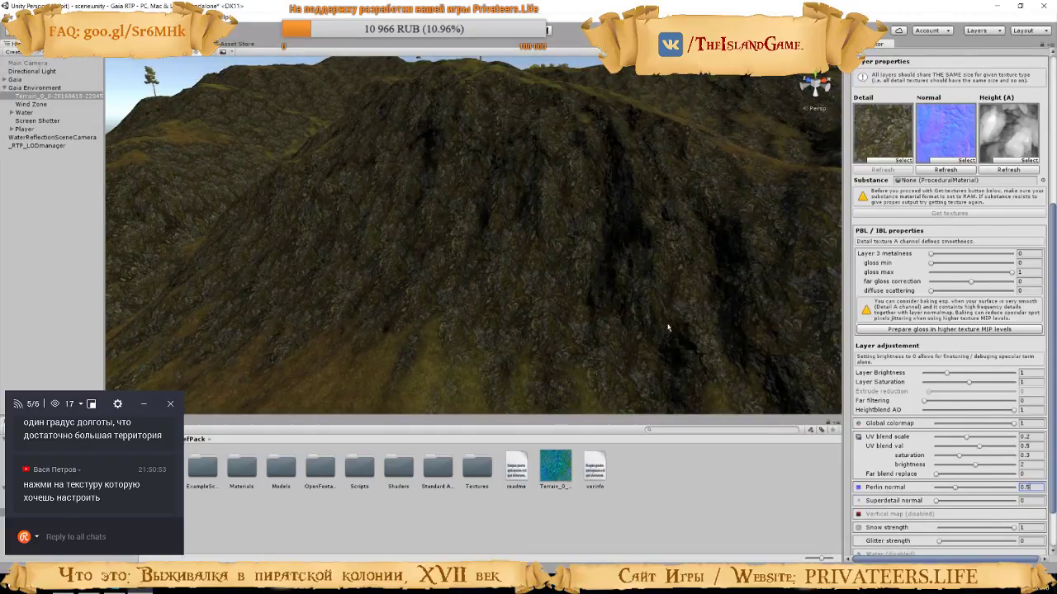
pyautogui.moveTo(667, 327); pyautogui.dragTo(954, 294, button='right')
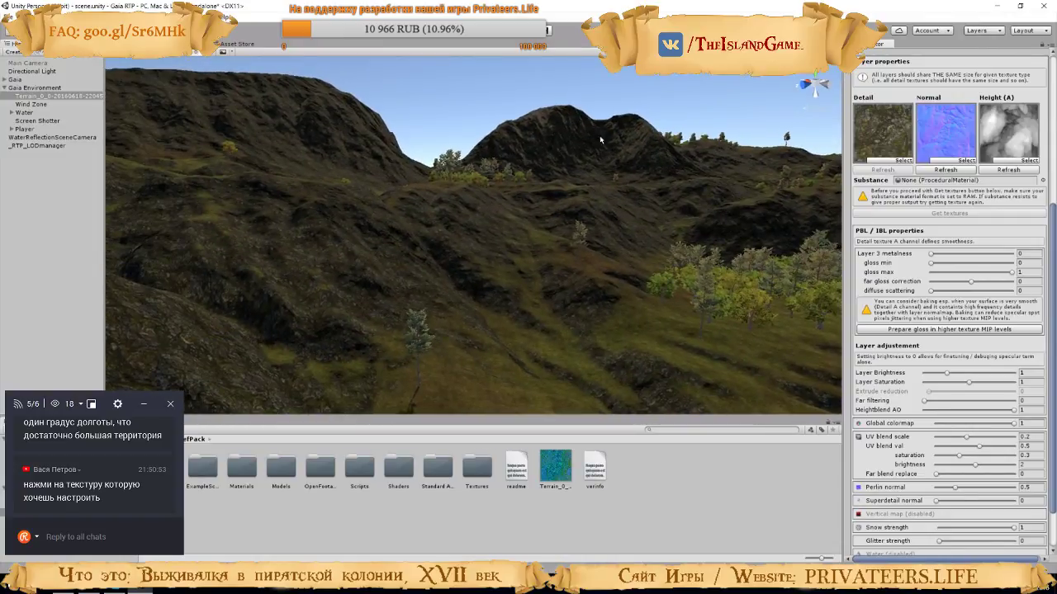
pyautogui.click(725, 186)
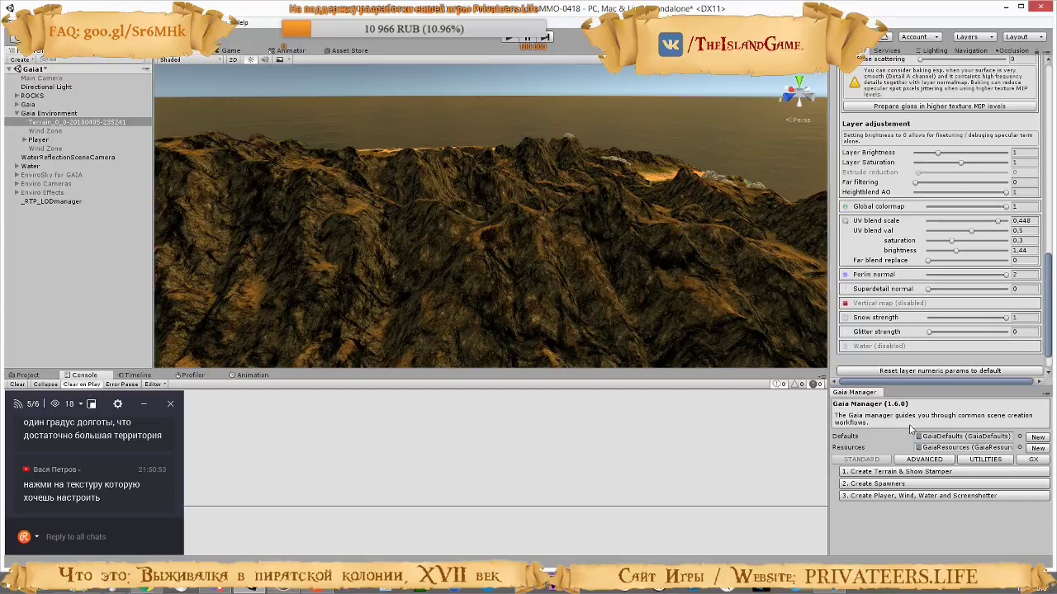
pyautogui.write('0,5')
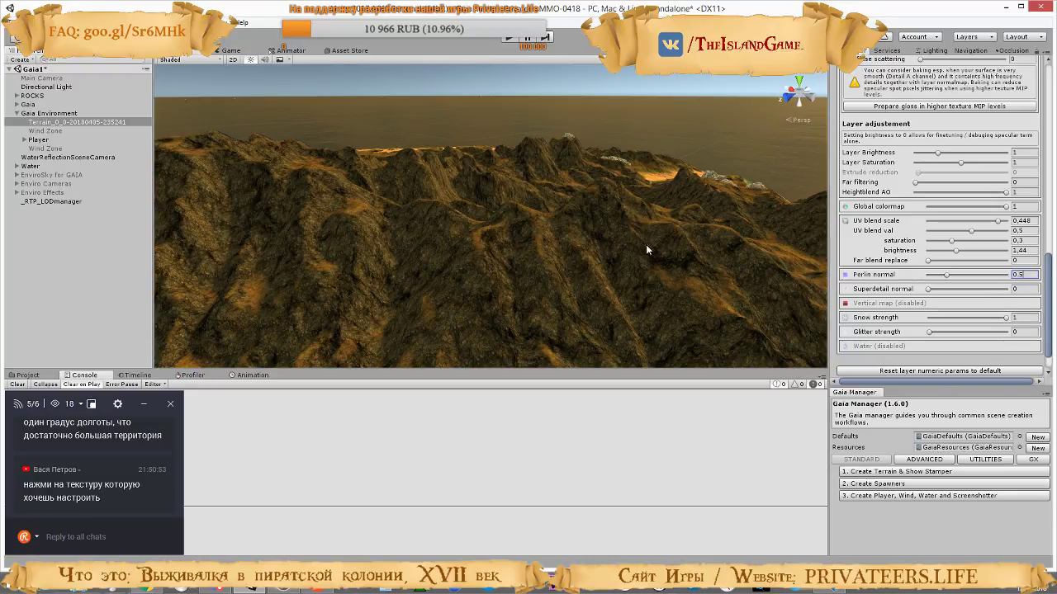
pyautogui.moveTo(645, 244); pyautogui.dragTo(826, 233, button='right')
pyautogui.moveTo(929, 233); pyautogui.dragTo(570, 162, button='right')
# Following the tutorial video, set the rock layer's Superdetail normal to 1 while viewing the rock slope up close
pyautogui.hotkey('alt', 'Tab')
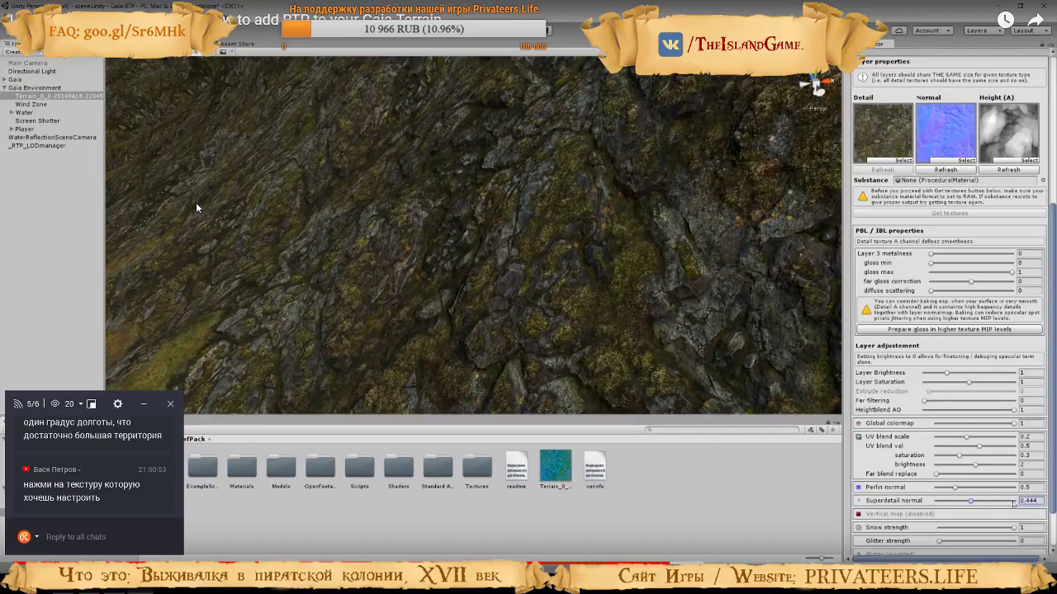
pyautogui.click(196, 204)
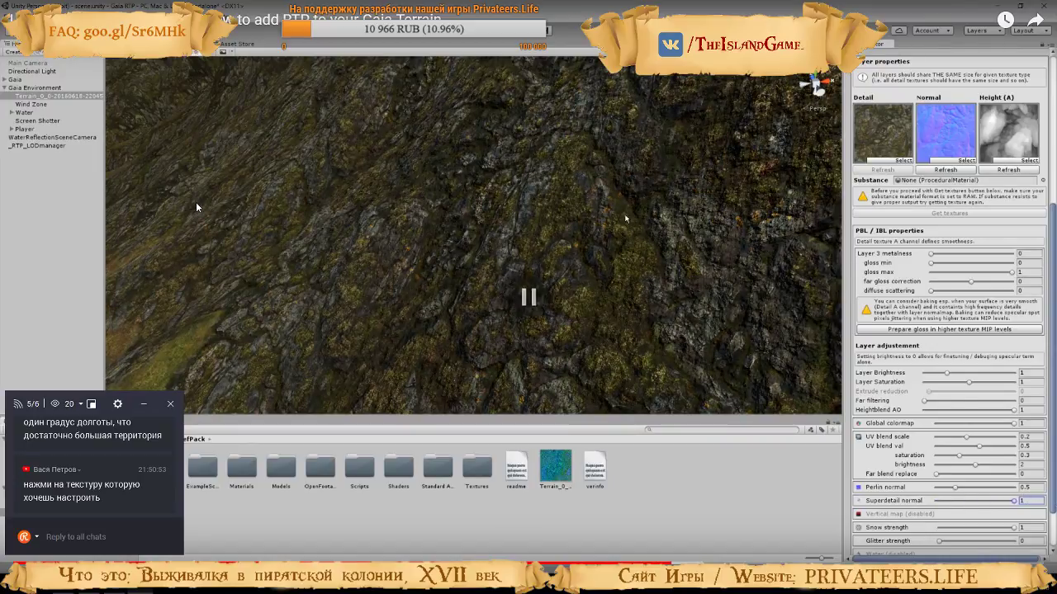
pyautogui.hotkey('alt', 'Tab')
pyautogui.moveTo(512, 196); pyautogui.dragTo(720, 308, button='right')
pyautogui.press('w')
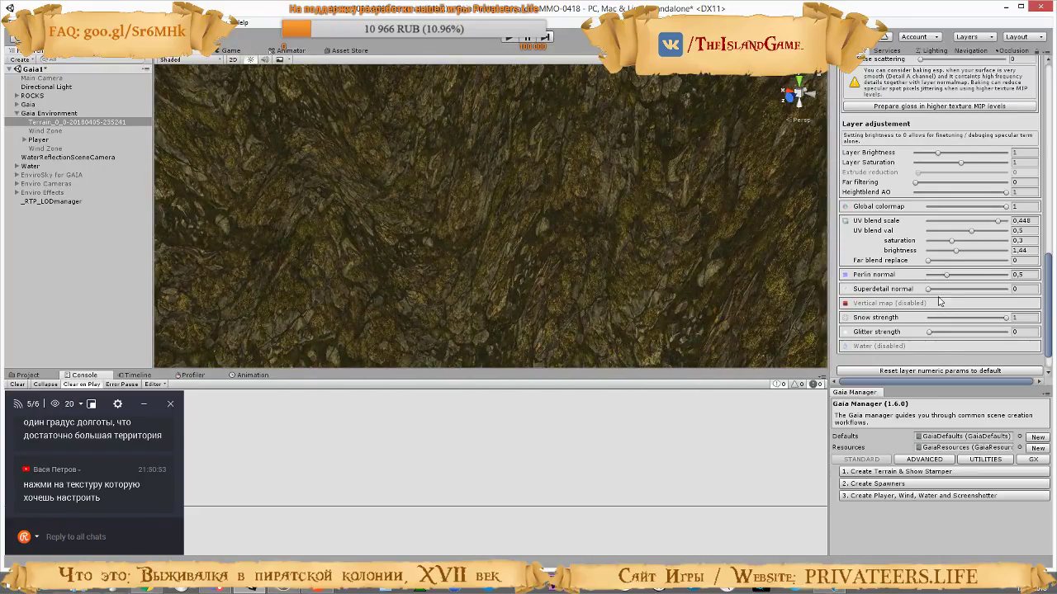
pyautogui.moveTo(929, 289); pyautogui.dragTo(961, 288)
pyautogui.moveTo(640, 251); pyautogui.dragTo(467, 280, button='right')
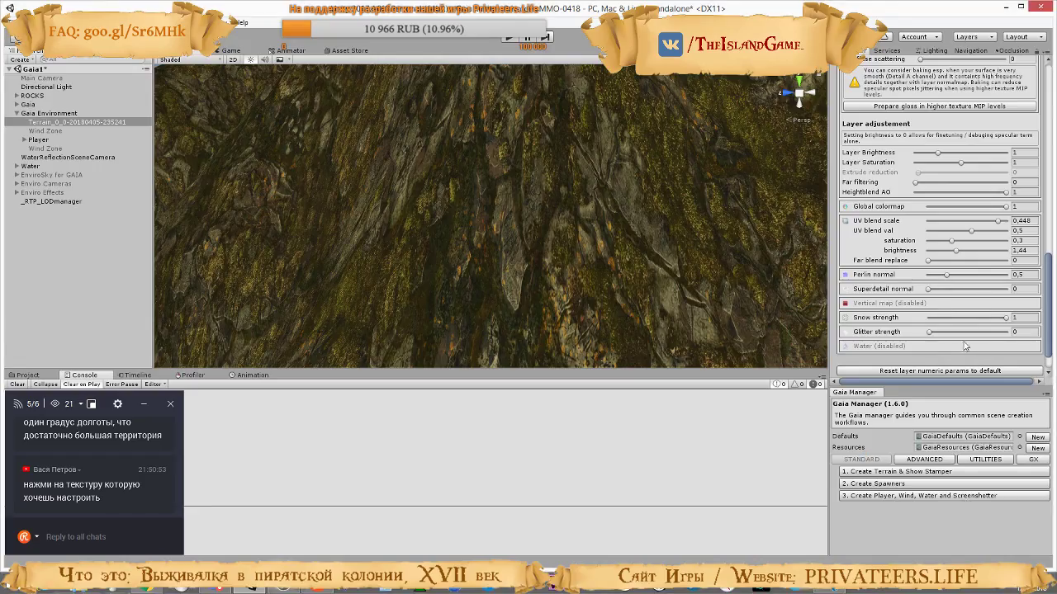
pyautogui.moveTo(951, 290); pyautogui.dragTo(1000, 290)
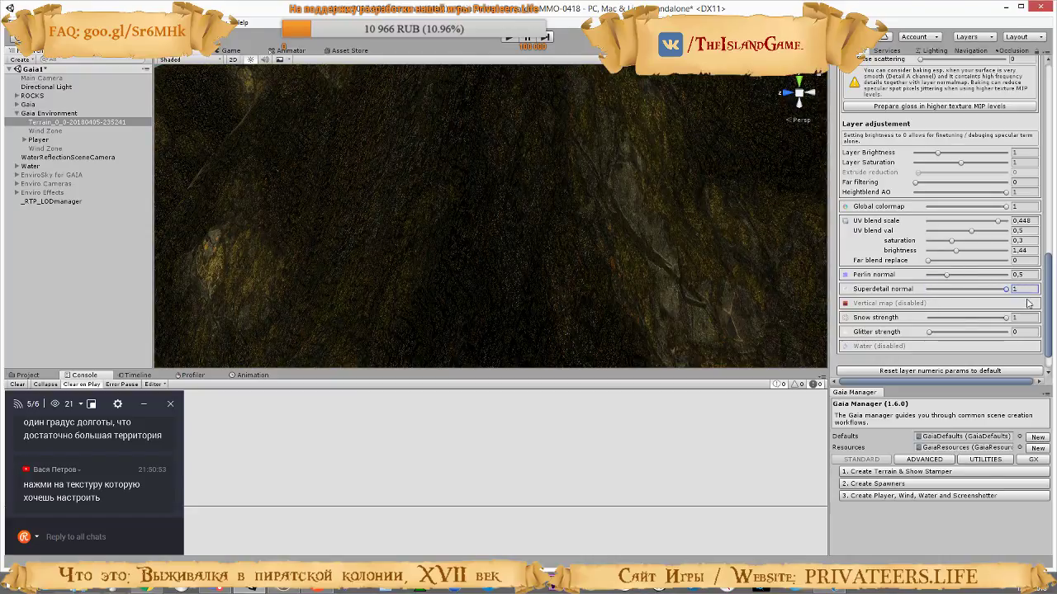
# Set the rock layer's Superdetail normal to 0,3 and inspect the mountain slopes from several angles
pyautogui.moveTo(606, 166); pyautogui.dragTo(826, 188, button='right')
pyautogui.moveTo(935, 203); pyautogui.dragTo(687, 229, button='right')
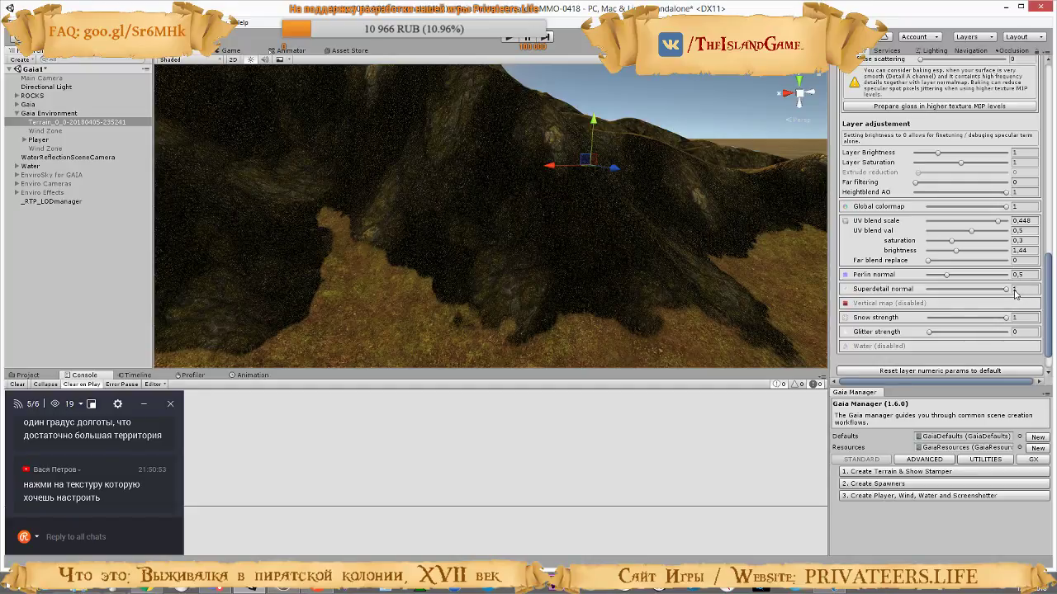
pyautogui.write('0,5')
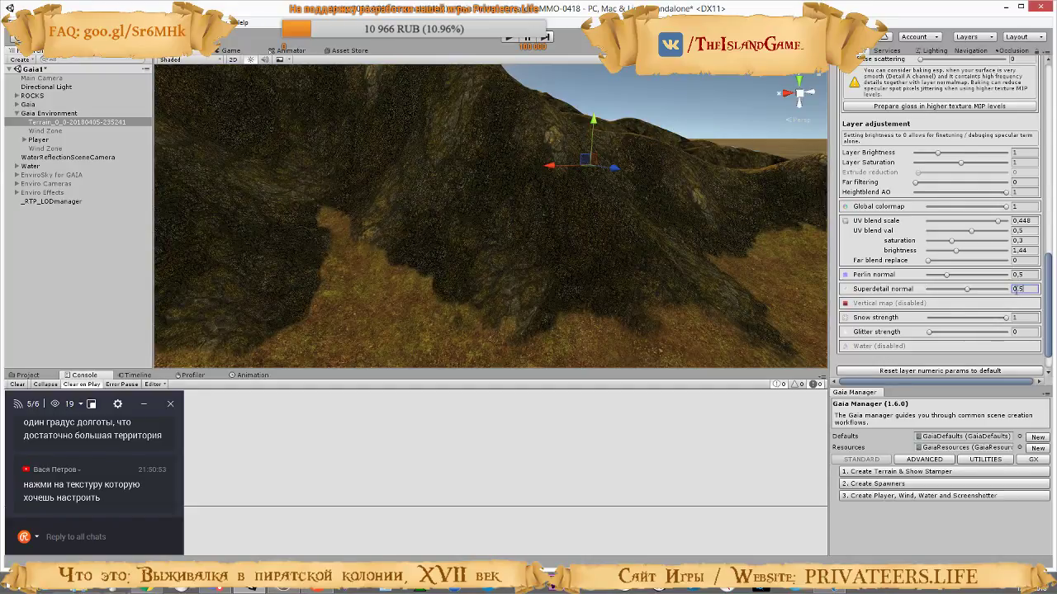
pyautogui.press('BackSpace')
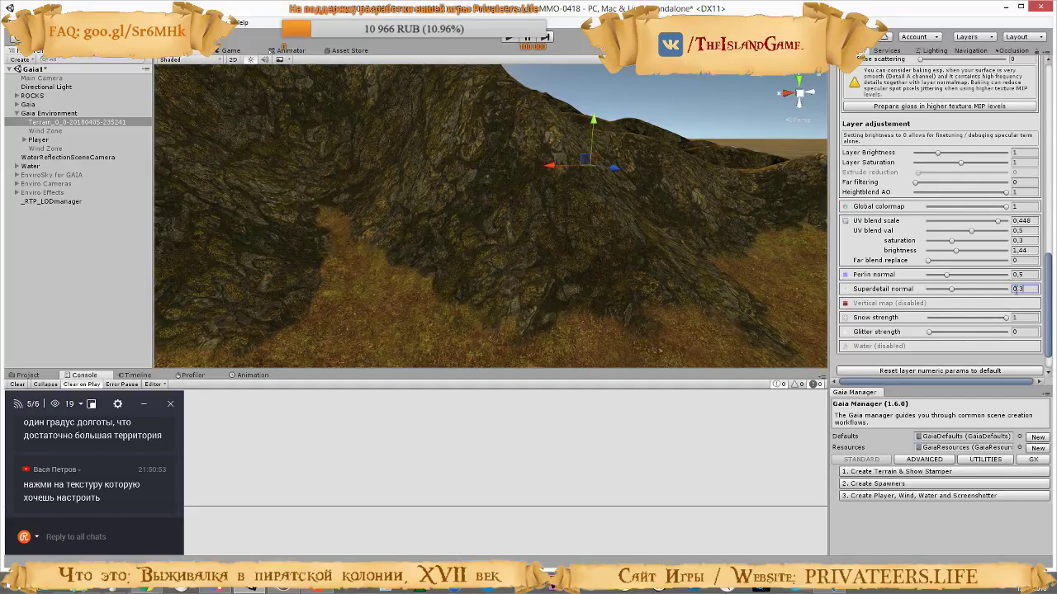
pyautogui.moveTo(818, 339); pyautogui.dragTo(620, 188, button='right')
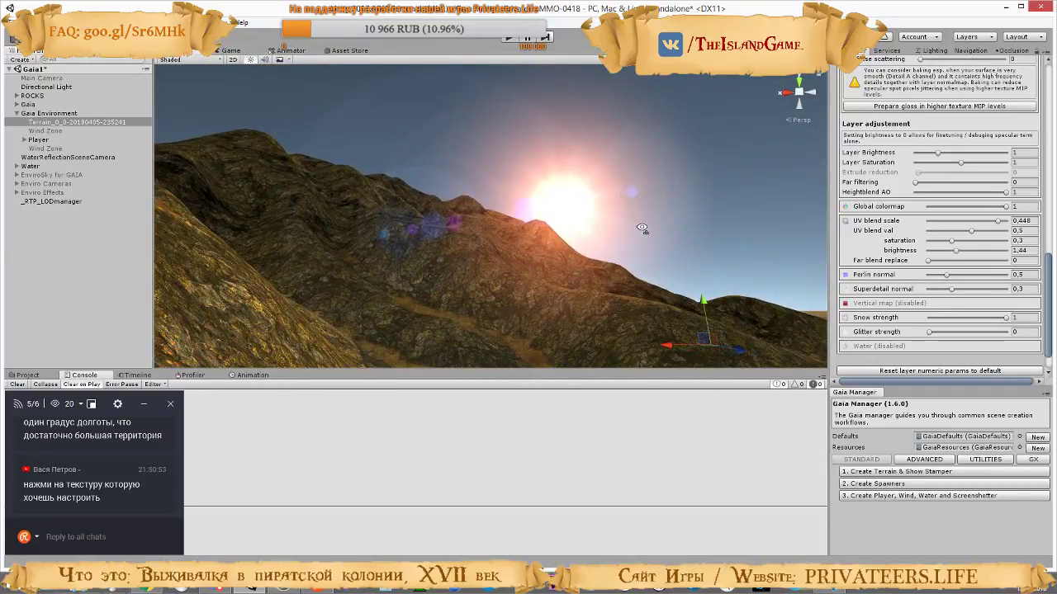
pyautogui.moveTo(643, 228); pyautogui.dragTo(549, 307, button='right')
pyautogui.moveTo(638, 244)
pyautogui.mouseDown(button='right')
pyautogui.moveTo(649, 290)
pyautogui.moveTo(570, 229)
pyautogui.moveTo(421, 165)
pyautogui.moveTo(538, 204)
pyautogui.moveTo(668, 194)
pyautogui.moveTo(350, 179)
pyautogui.moveTo(364, 216)
pyautogui.moveTo(373, 203)
pyautogui.moveTo(703, 195)
pyautogui.moveTo(448, 181)
pyautogui.moveTo(406, 157)
pyautogui.moveTo(505, 224)
pyautogui.moveTo(478, 189)
pyautogui.moveTo(465, 222)
pyautogui.moveTo(504, 220)
pyautogui.moveTo(618, 278)
pyautogui.moveTo(628, 277)
pyautogui.moveTo(632, 226)
pyautogui.mouseUp(button='right')
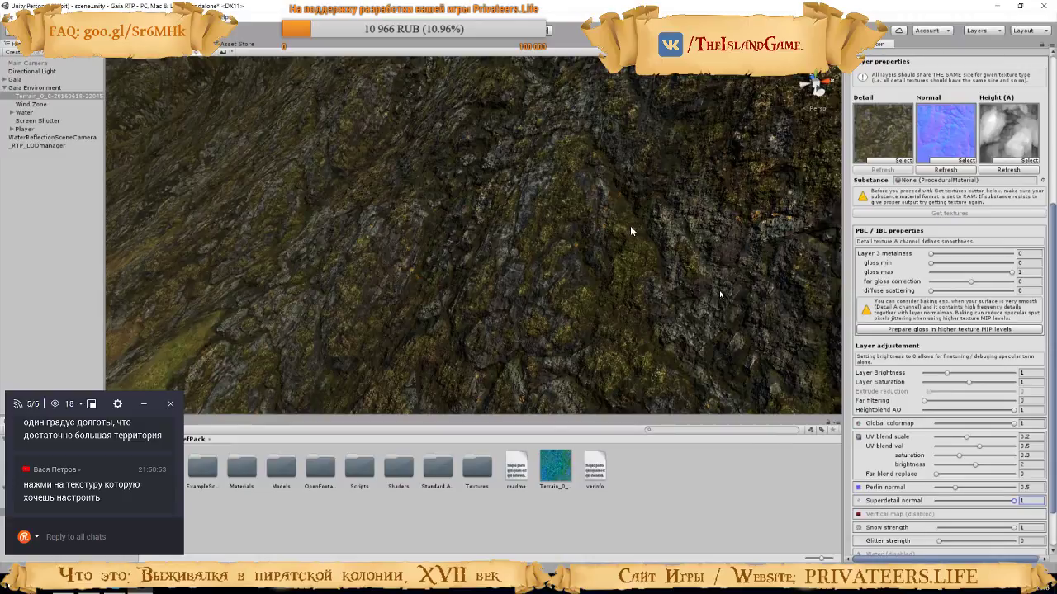
# Switch to the tutorial video and watch its Superdetail normal setting for the rock layer and the start of the brown ground layer
pyautogui.moveTo(534, 185); pyautogui.dragTo(516, 225, button='right')
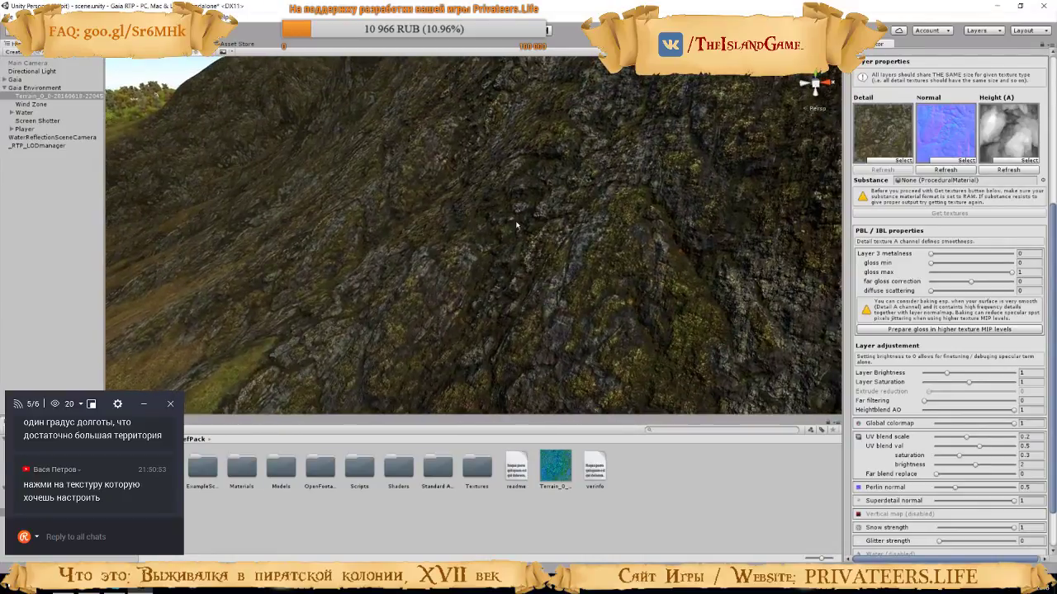
pyautogui.moveTo(607, 355); pyautogui.dragTo(466, 350, button='right')
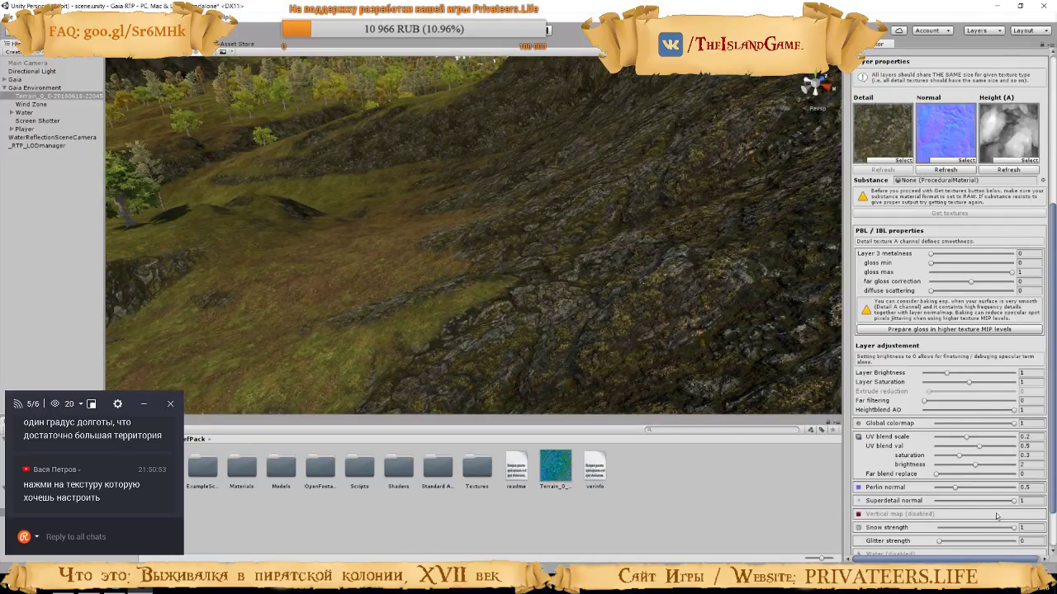
pyautogui.moveTo(1014, 505)
pyautogui.mouseDown()
pyautogui.moveTo(888, 500)
pyautogui.moveTo(1030, 499)
pyautogui.mouseUp()
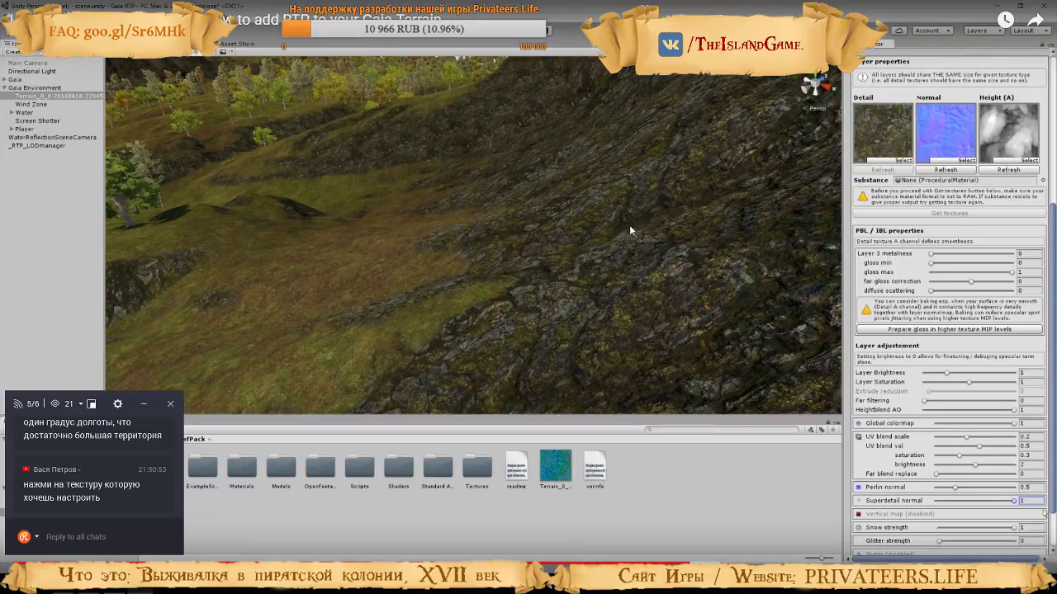
pyautogui.write('0.5')
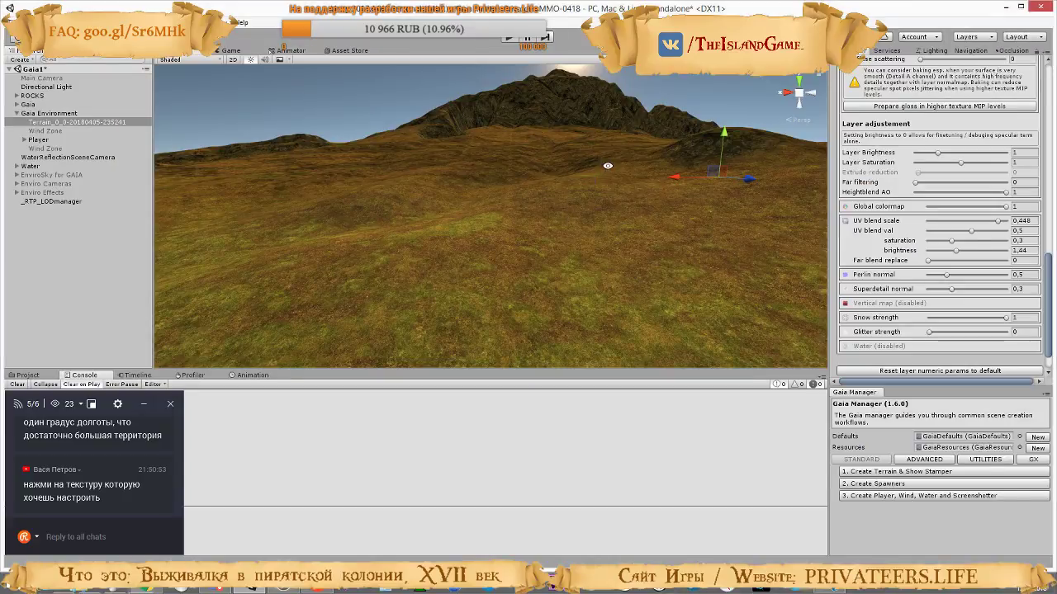
pyautogui.moveTo(607, 166); pyautogui.dragTo(680, 187, button='right')
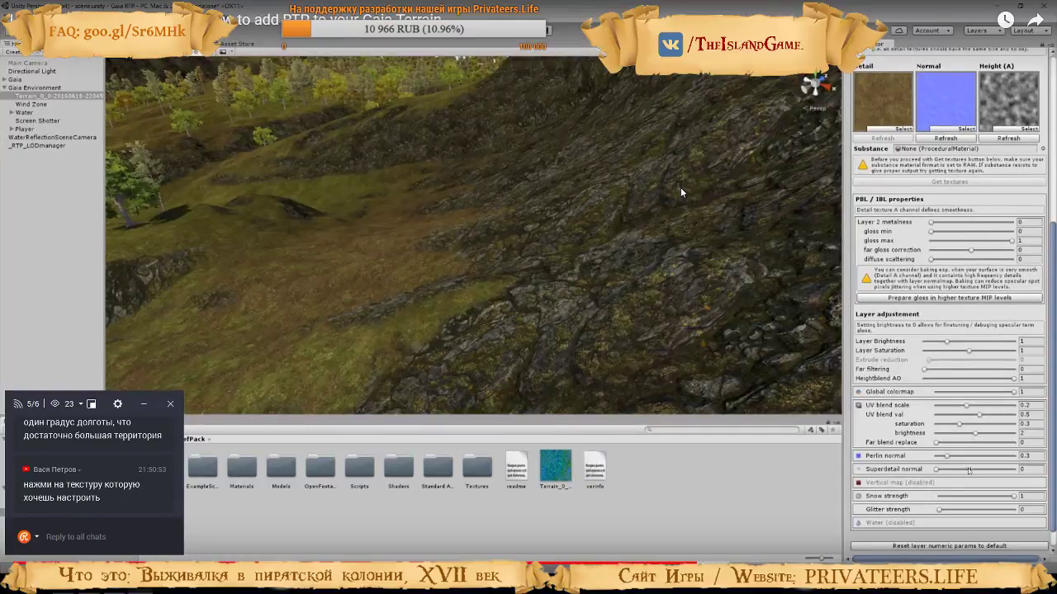
pyautogui.click(586, 216)
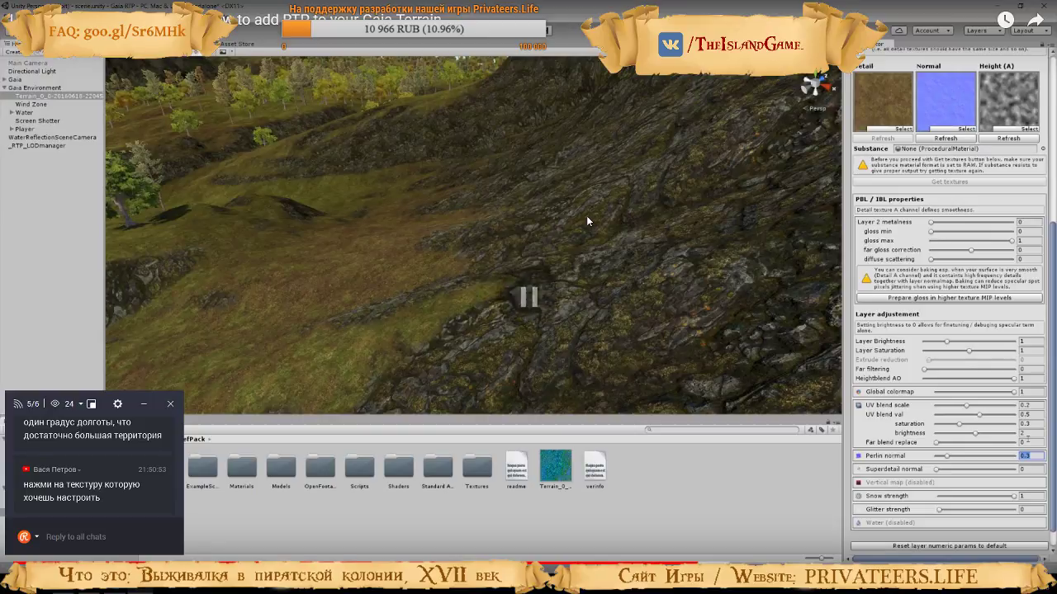
# Back in Unity, select the brown ground layer in Relief Terrain, matching it against the layer highlighted in the tutorial video
pyautogui.hotkey('alt', 'Tab')
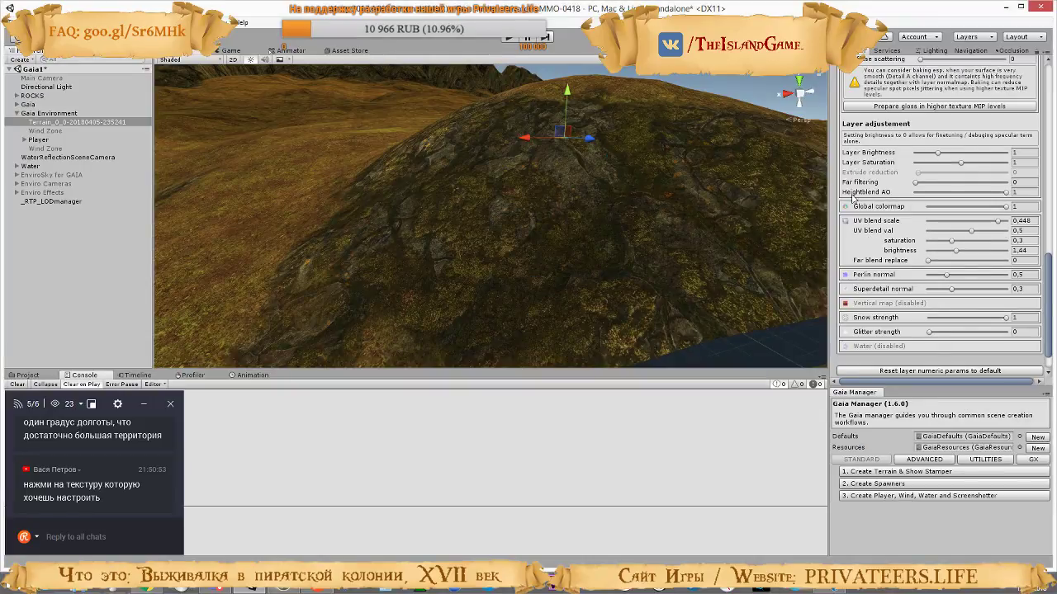
pyautogui.scroll(8, 968, 212)
pyautogui.scroll(3, 965, 208)
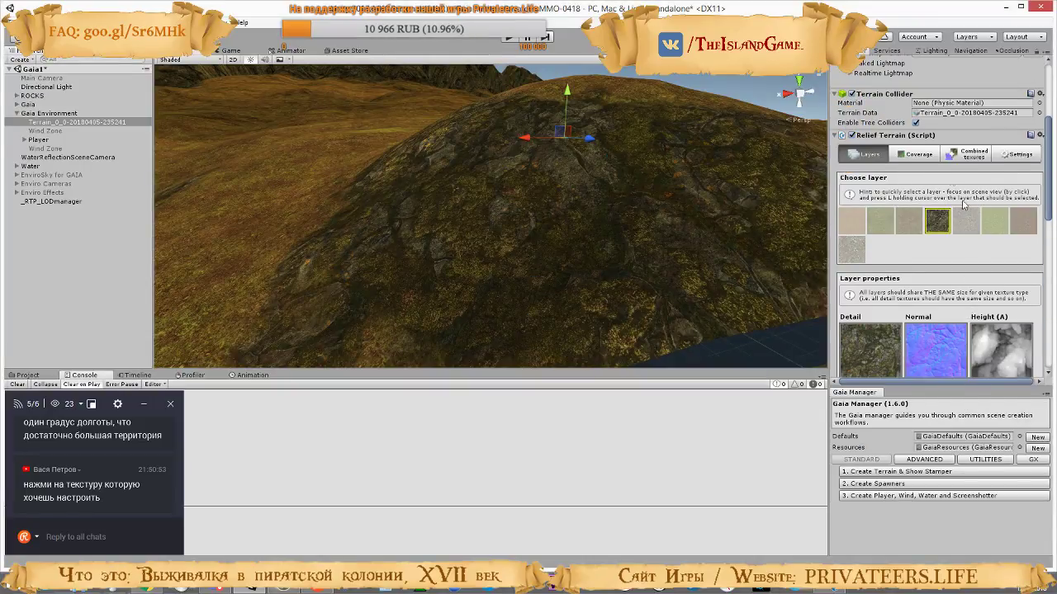
pyautogui.click(881, 219)
pyautogui.hotkey('alt', 'Tab')
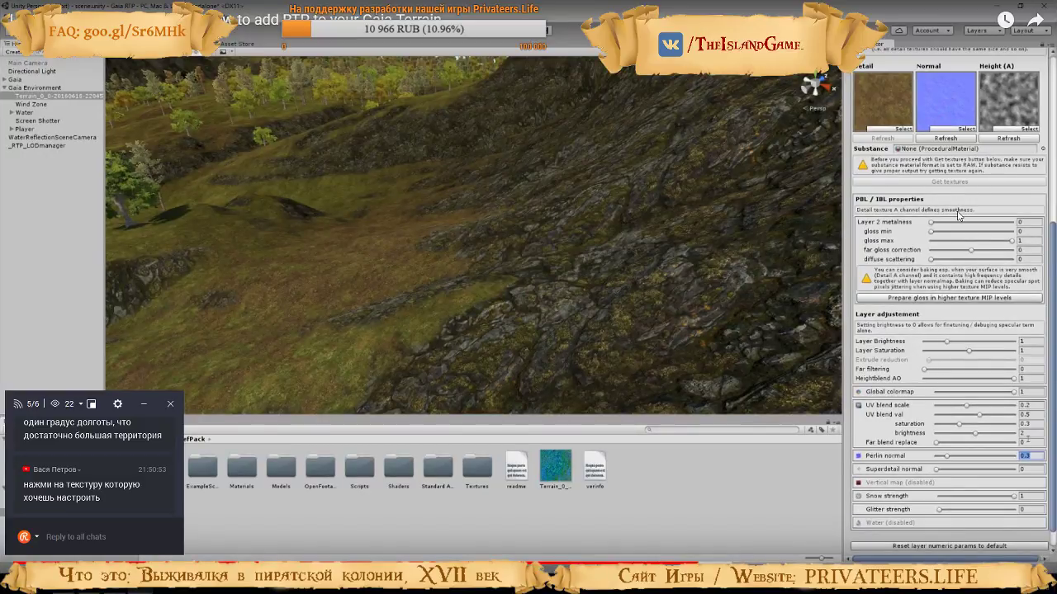
pyautogui.press('Right')
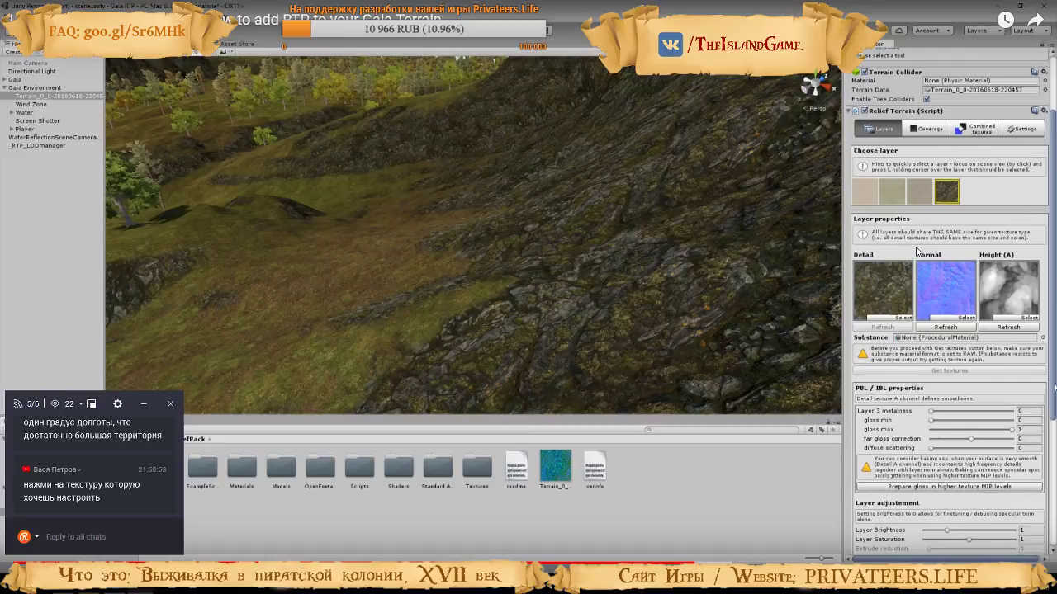
pyautogui.click(918, 245)
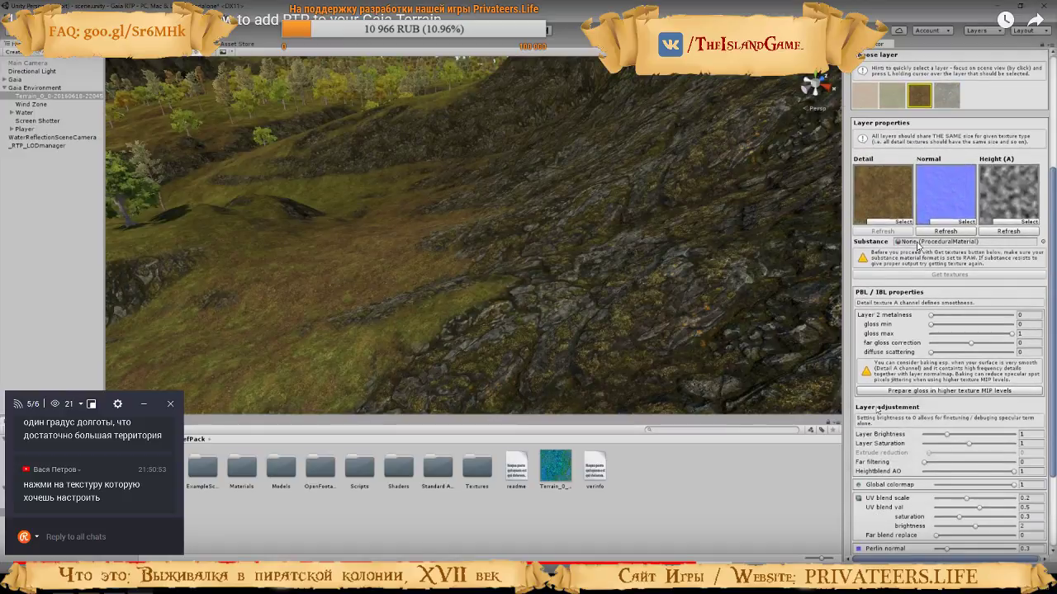
pyautogui.click(913, 239)
pyautogui.hotkey('alt', 'Tab')
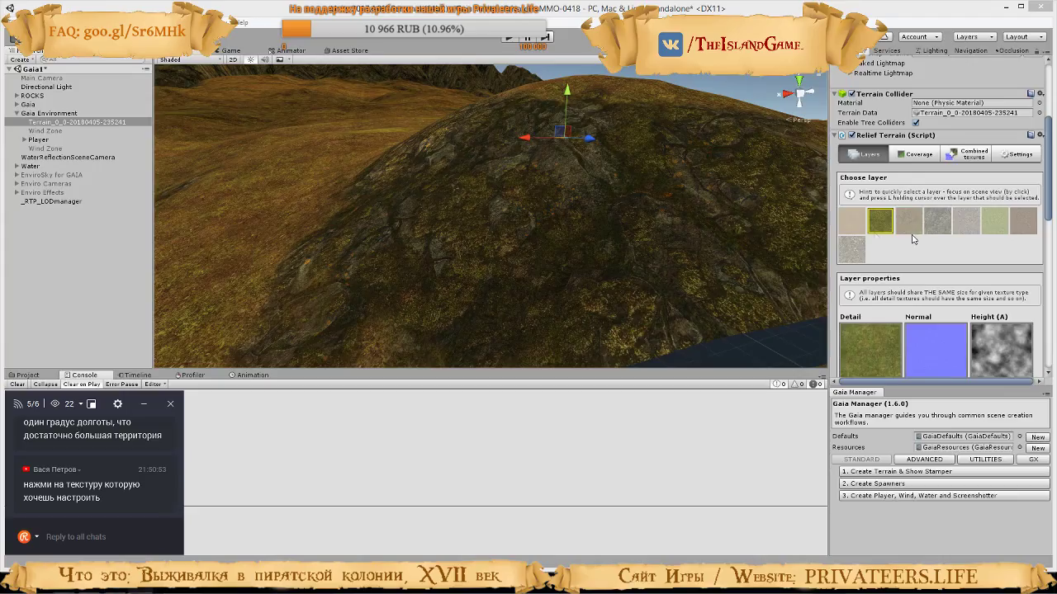
pyautogui.click(917, 224)
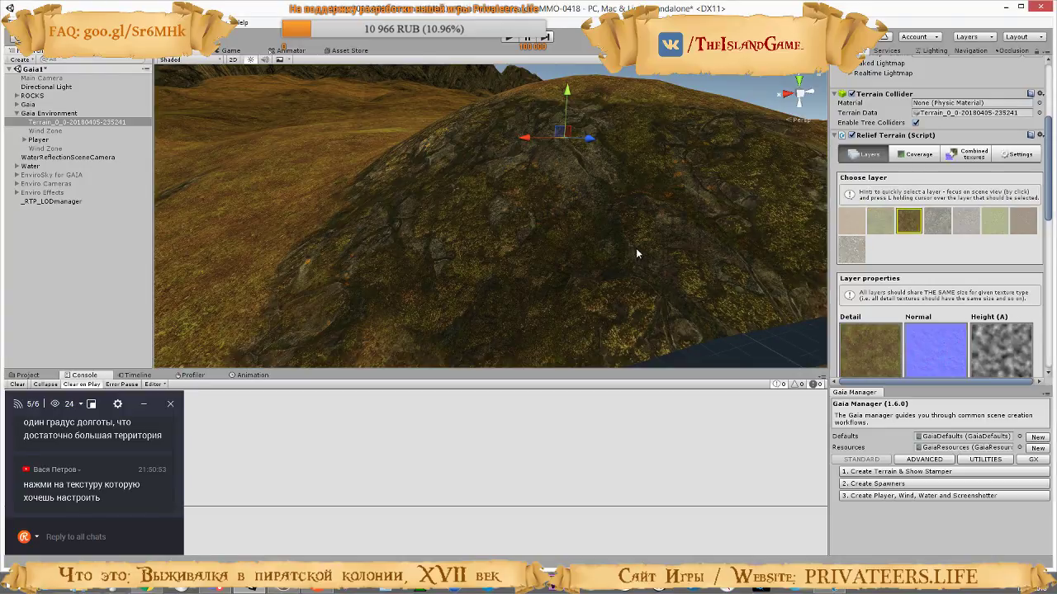
# Check the tutorial's Perlin normal edit, compare it with the rock layer's settings in Unity, and return to the brown ground layer
pyautogui.hotkey('alt', 'Tab')
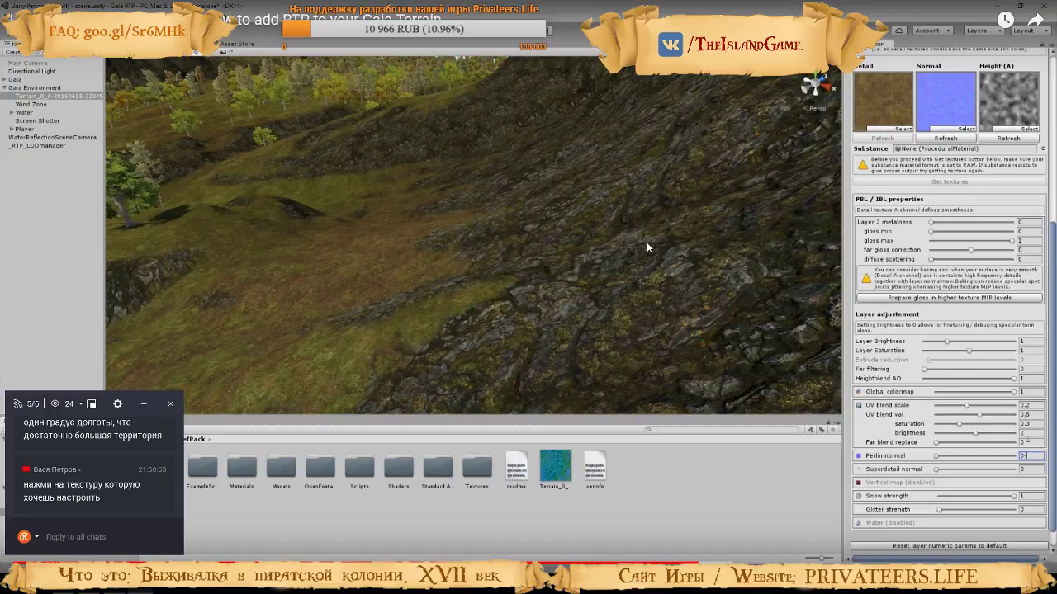
pyautogui.click(646, 242)
pyautogui.hotkey('alt', 'Tab')
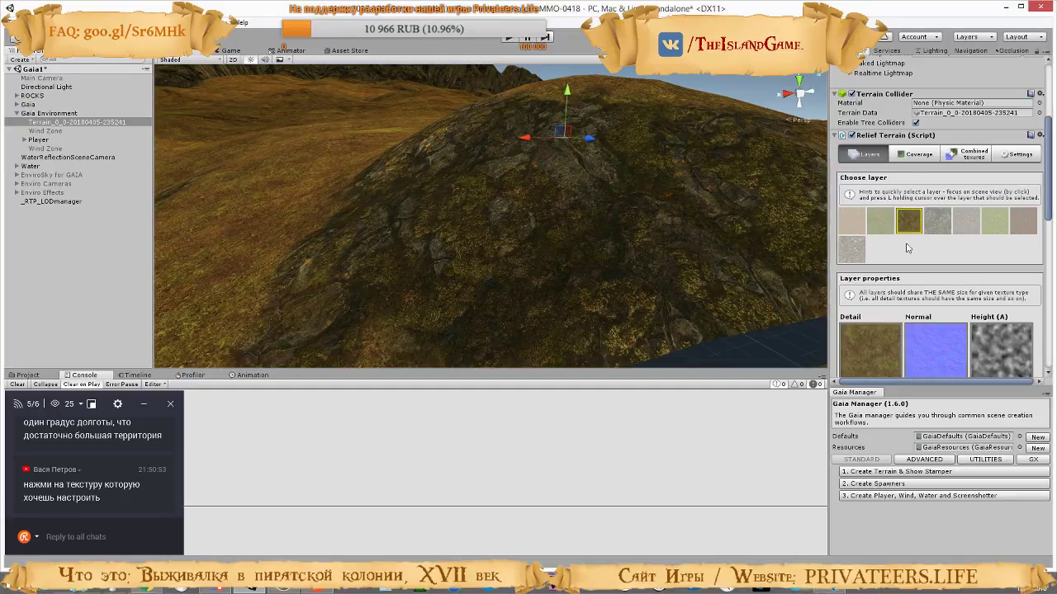
pyautogui.click(938, 223)
pyautogui.scroll(-10, 938, 239)
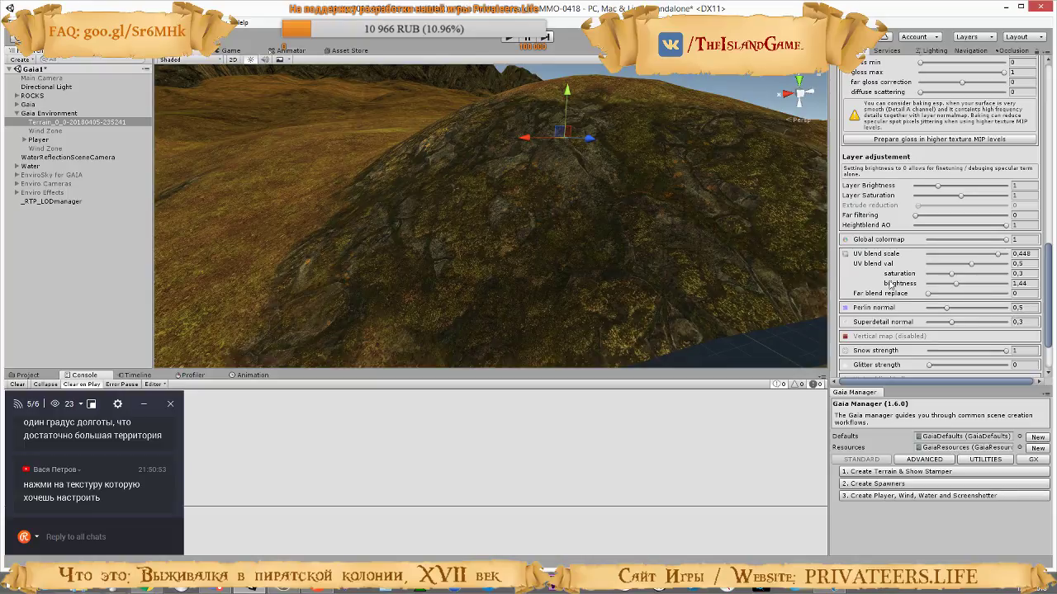
pyautogui.scroll(10, 890, 283)
pyautogui.click(914, 322)
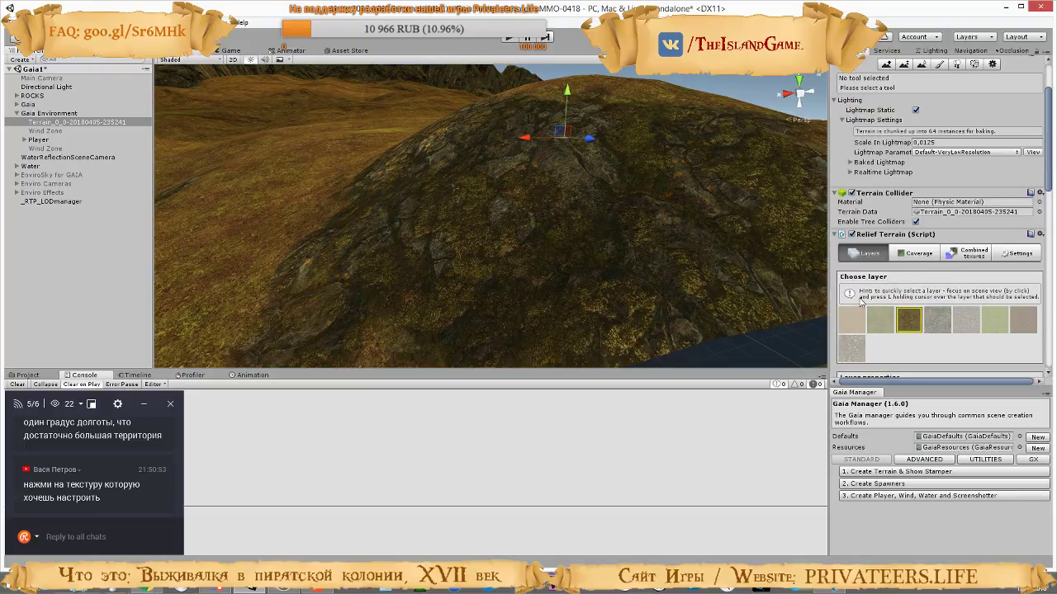
# Try Perlin normal 0,5 and Superdetail normal 0,3 on the brown ground layer, inspect the ground up close, and zero Superdetail normal
pyautogui.scroll(-10, 953, 336)
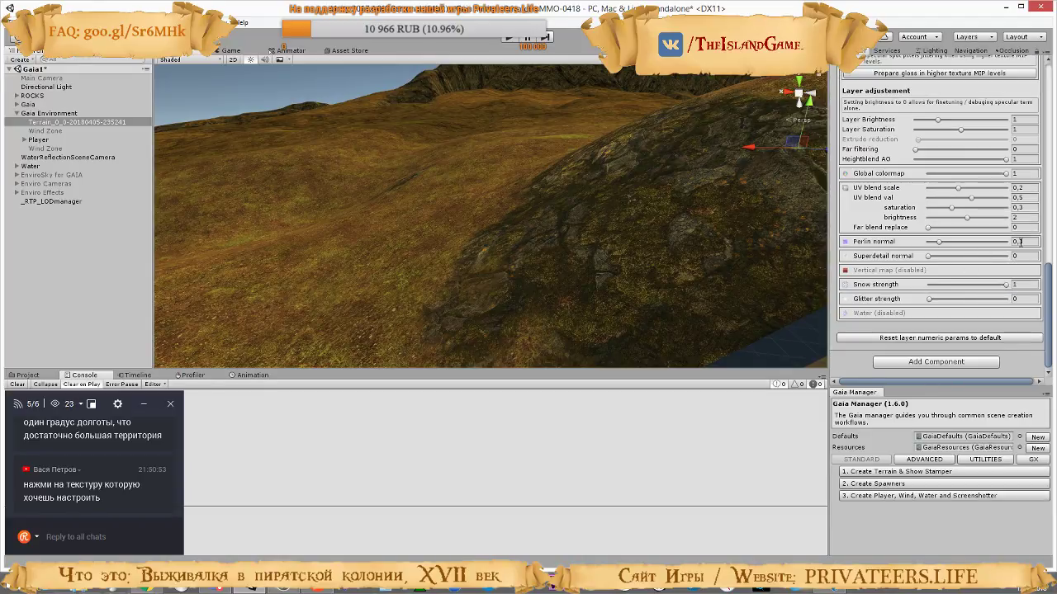
pyautogui.click(1018, 242)
pyautogui.write('0.5')
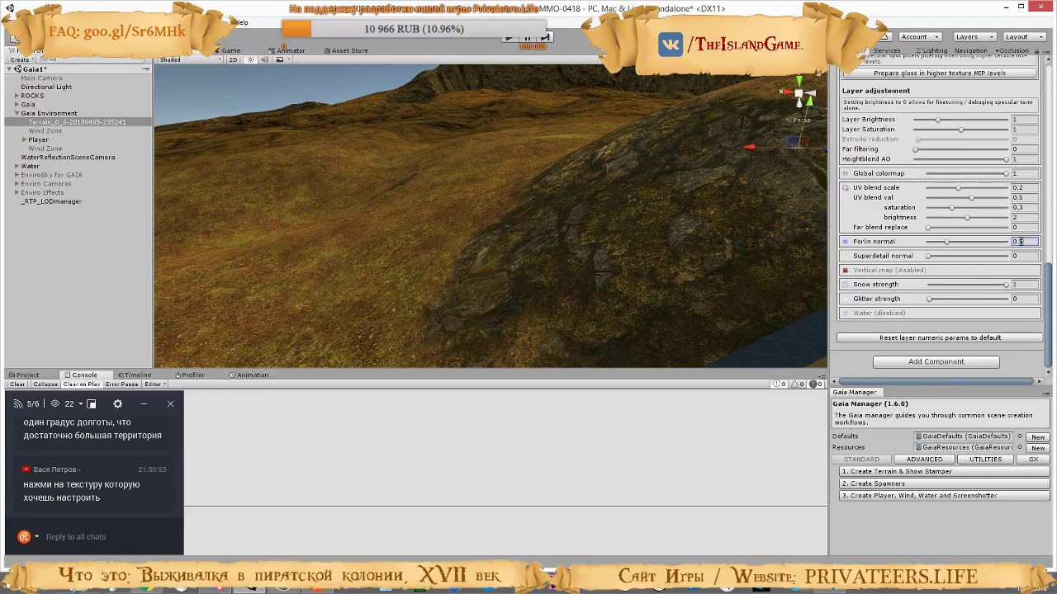
pyautogui.click(1024, 257)
pyautogui.write('0.3')
pyautogui.moveTo(611, 234); pyautogui.dragTo(644, 269, button='right')
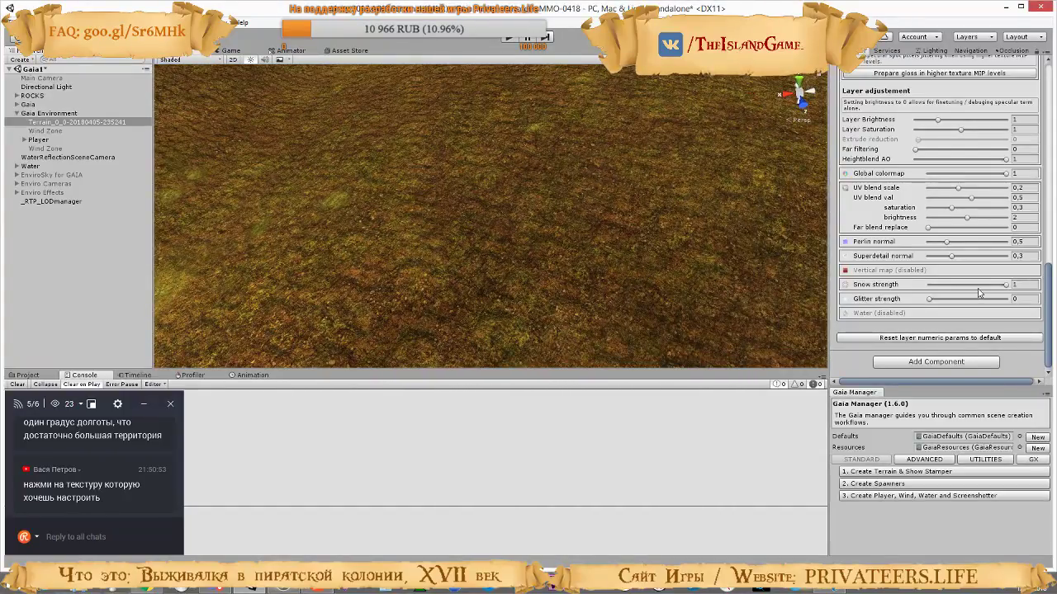
pyautogui.moveTo(1016, 262); pyautogui.dragTo(924, 263)
# Set the brown ground layer's Superdetail normal to 0,1 and view the ground toward the mountain
pyautogui.click(1030, 256)
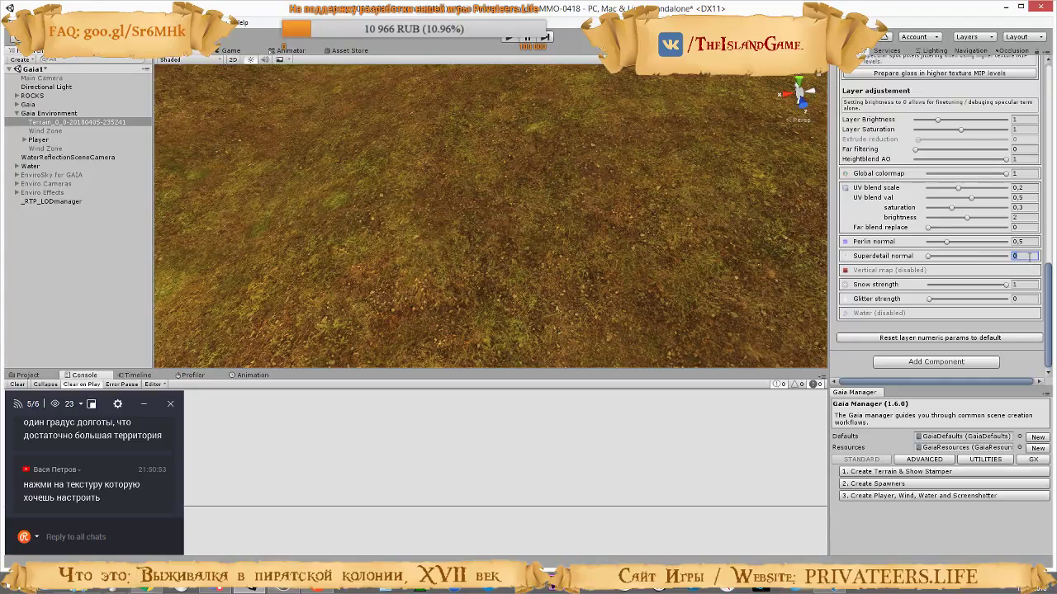
pyautogui.write('0.1')
pyautogui.press('Return')
pyautogui.moveTo(644, 253); pyautogui.dragTo(660, 215, button='right')
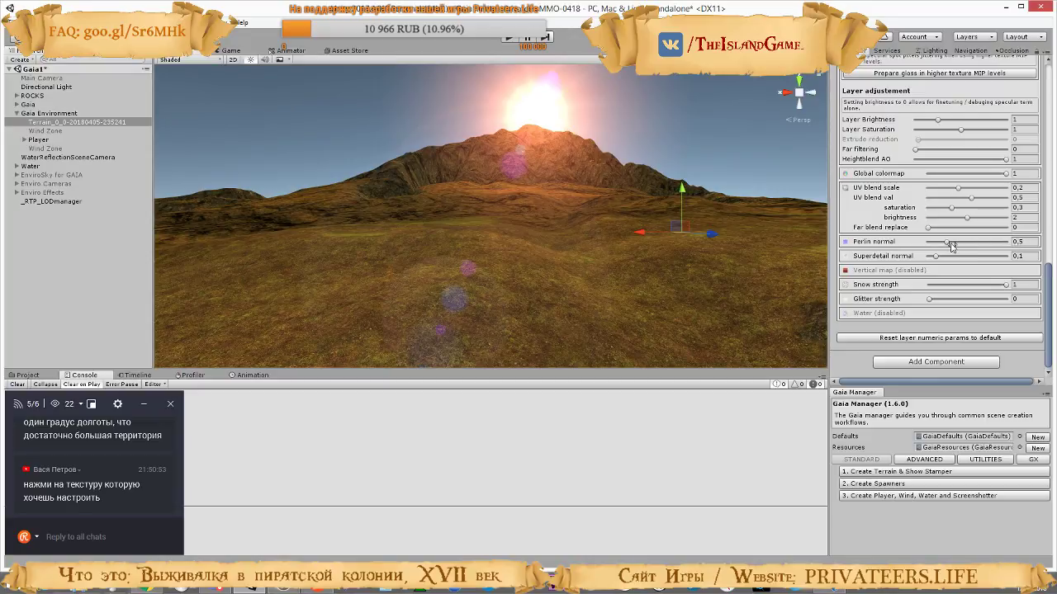
# Set the brown ground layer's Perlin normal to 0,25 and inspect the ground around the mountain foot
pyautogui.moveTo(946, 241)
pyautogui.mouseDown()
pyautogui.moveTo(927, 246)
pyautogui.moveTo(941, 249)
pyautogui.mouseUp()
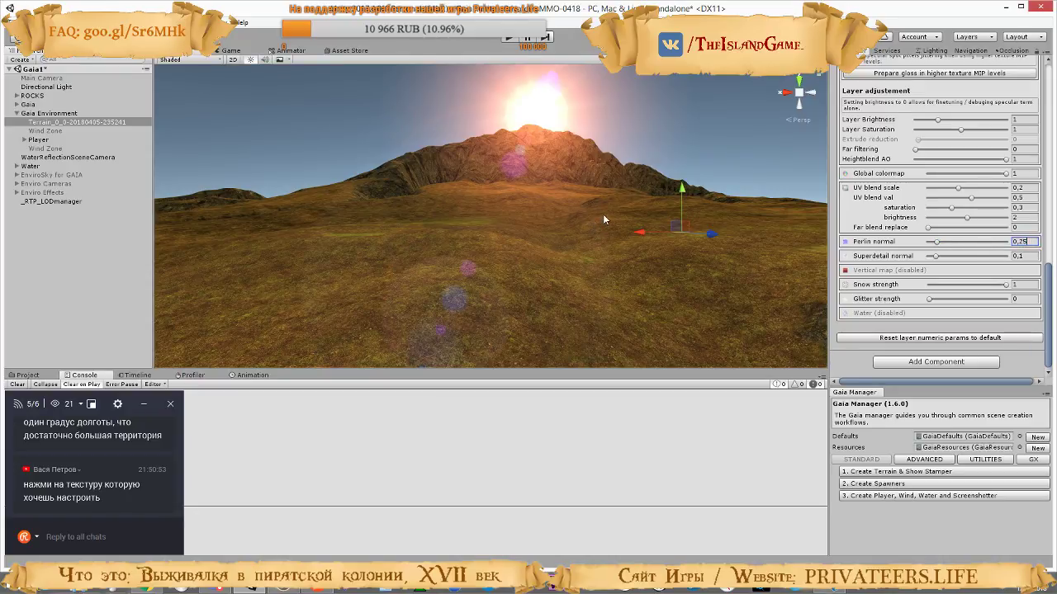
pyautogui.moveTo(723, 257); pyautogui.dragTo(1002, 432, button='right')
pyautogui.moveTo(666, 295); pyautogui.dragTo(422, 168, button='right')
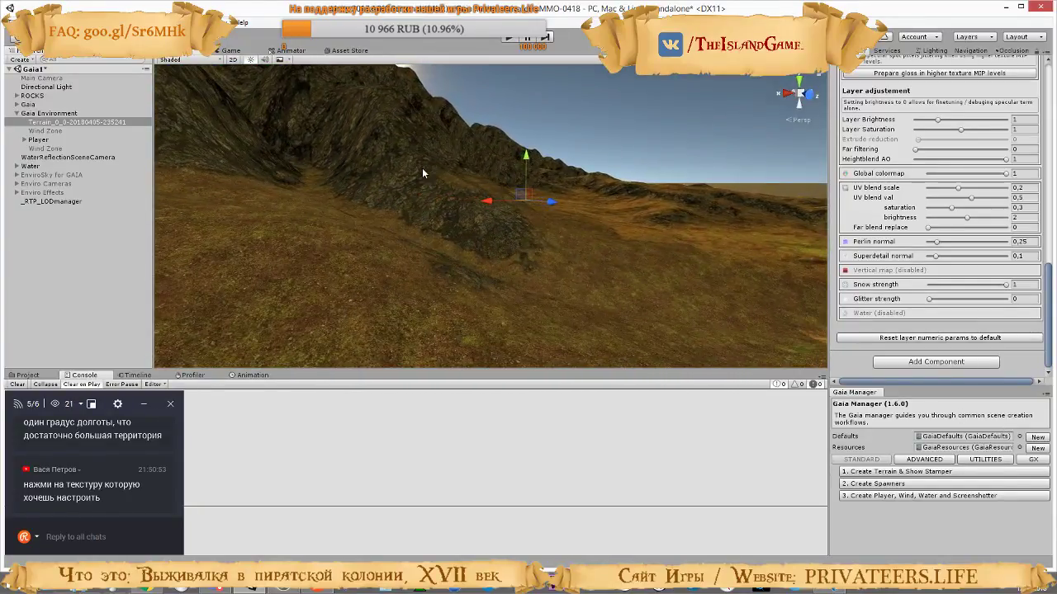
# Switch to the tutorial video and watch its Superdetail normal demonstration on the brown ground layer
pyautogui.hotkey('alt', 'Tab')
pyautogui.click(496, 237)
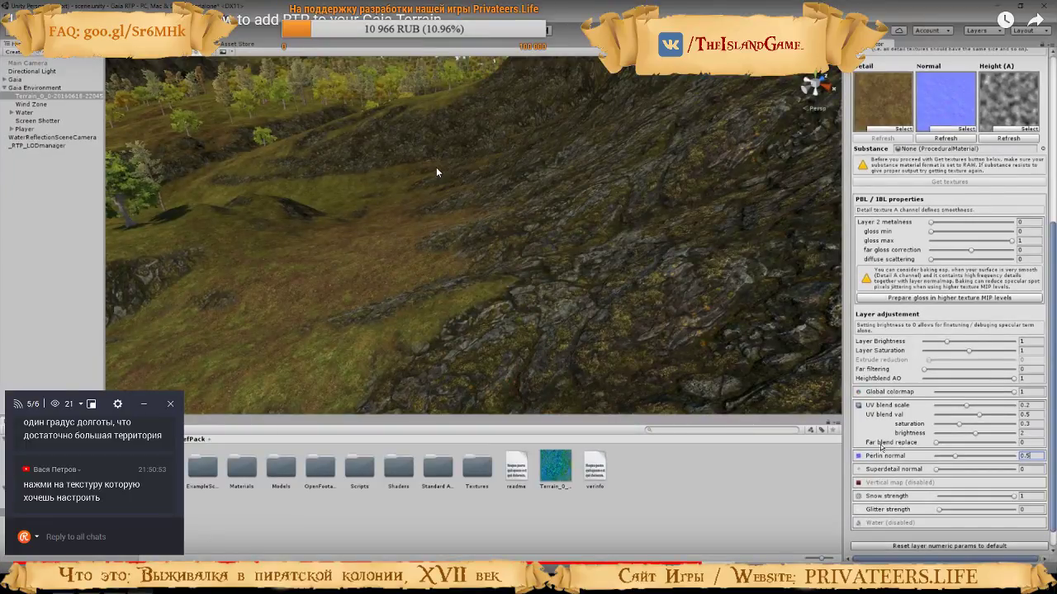
pyautogui.moveTo(436, 167); pyautogui.dragTo(519, 342, button='right')
pyautogui.moveTo(940, 470); pyautogui.dragTo(1014, 469)
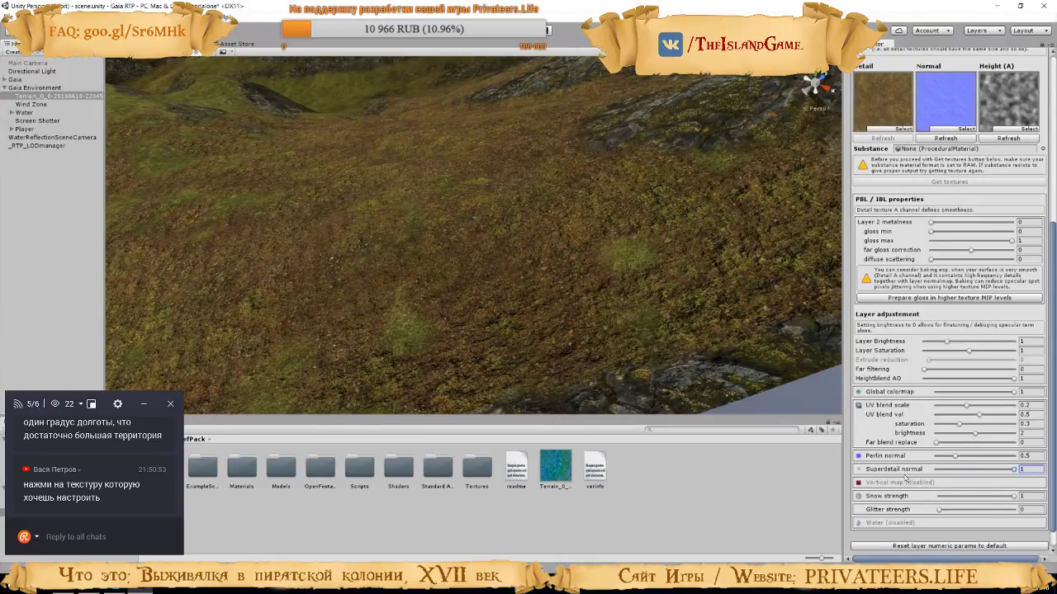
pyautogui.moveTo(568, 272); pyautogui.dragTo(219, 314, button='right')
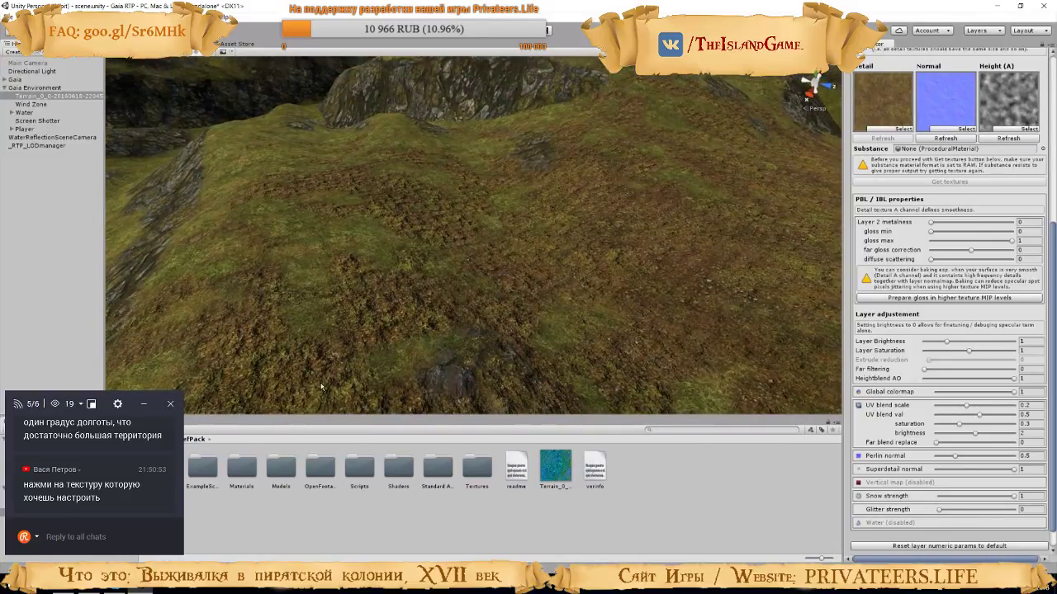
pyautogui.click(436, 168)
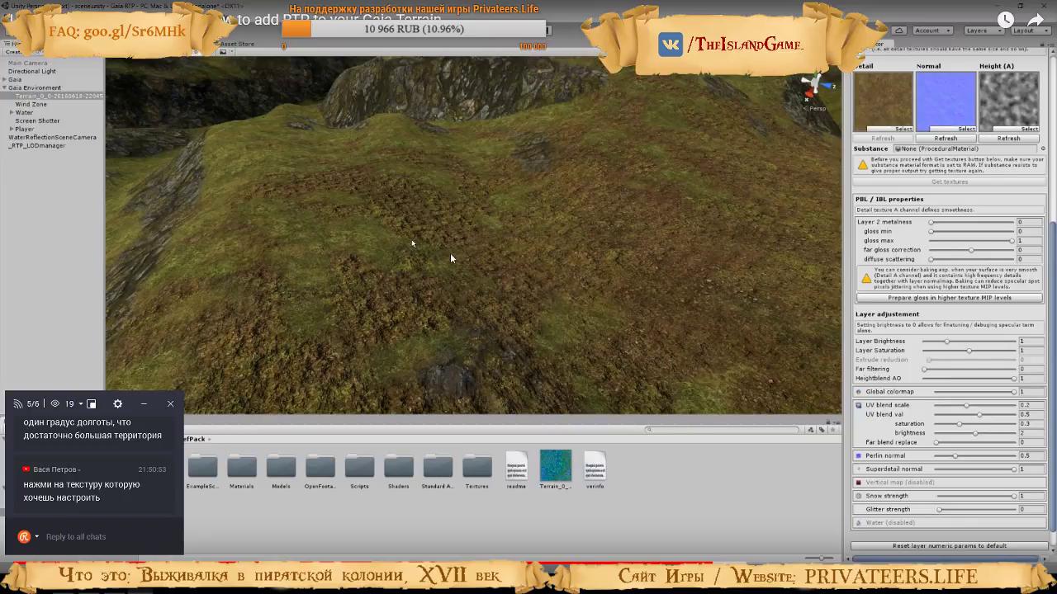
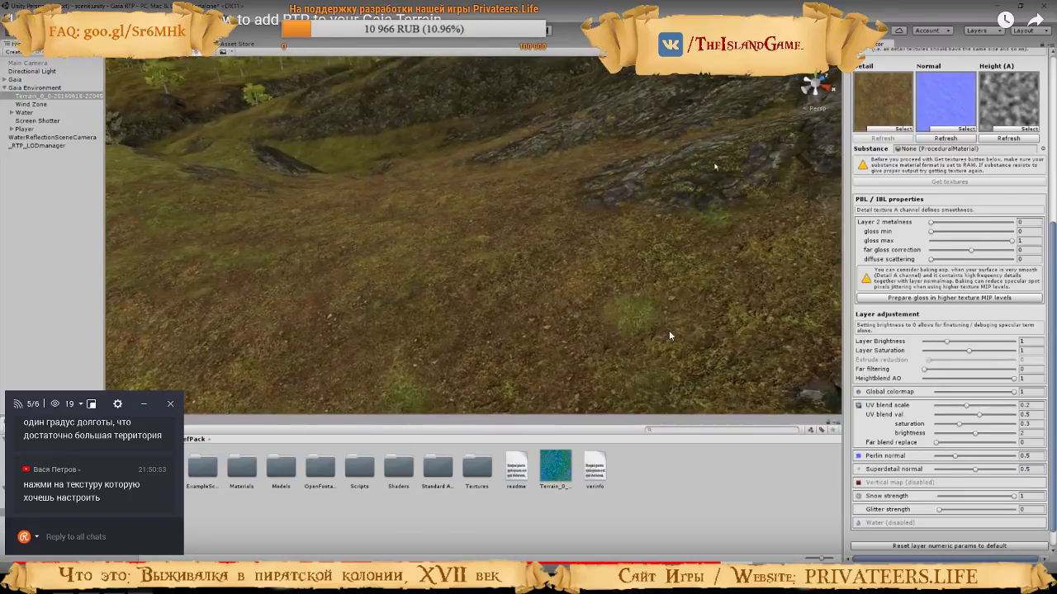
# Return to Unity, try raising the brown ground layer's Superdetail normal to about 0,43, undo it, and inspect the ground up close
pyautogui.click(669, 332)
pyautogui.click(510, 330)
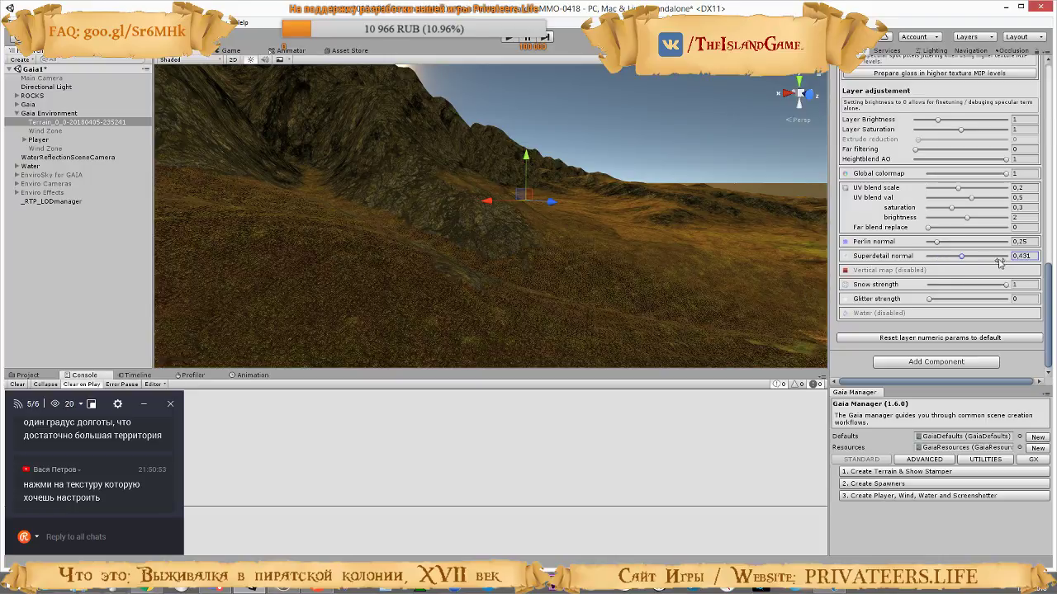
pyautogui.moveTo(1006, 256); pyautogui.dragTo(966, 259)
pyautogui.hotkey('ctrl', 'z')
pyautogui.moveTo(611, 300); pyautogui.dragTo(677, 323, button='right')
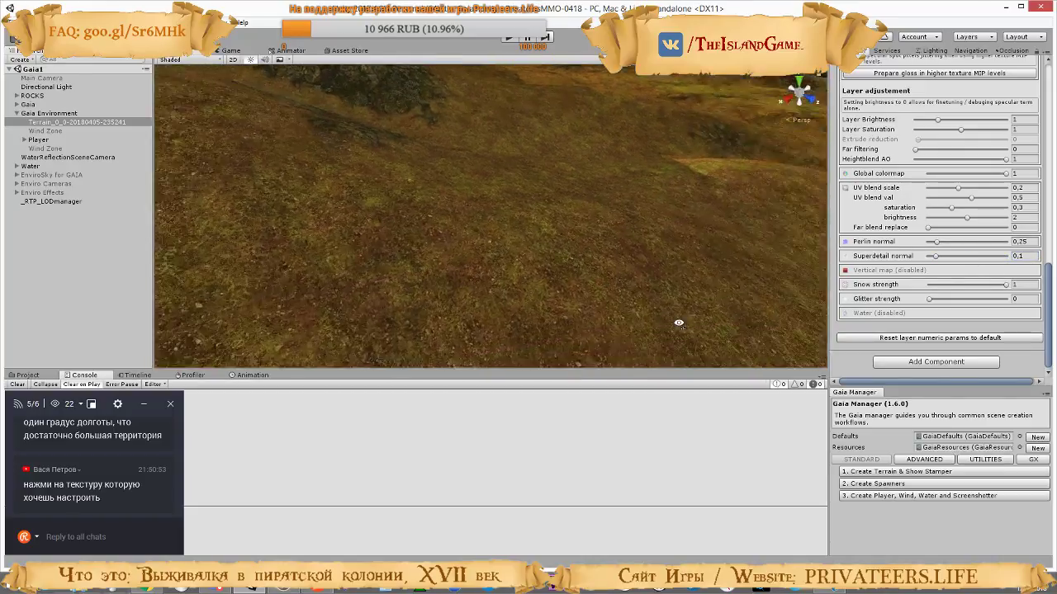
pyautogui.scroll(3, 686, 323)
pyautogui.moveTo(621, 205); pyautogui.dragTo(507, 70, button='right')
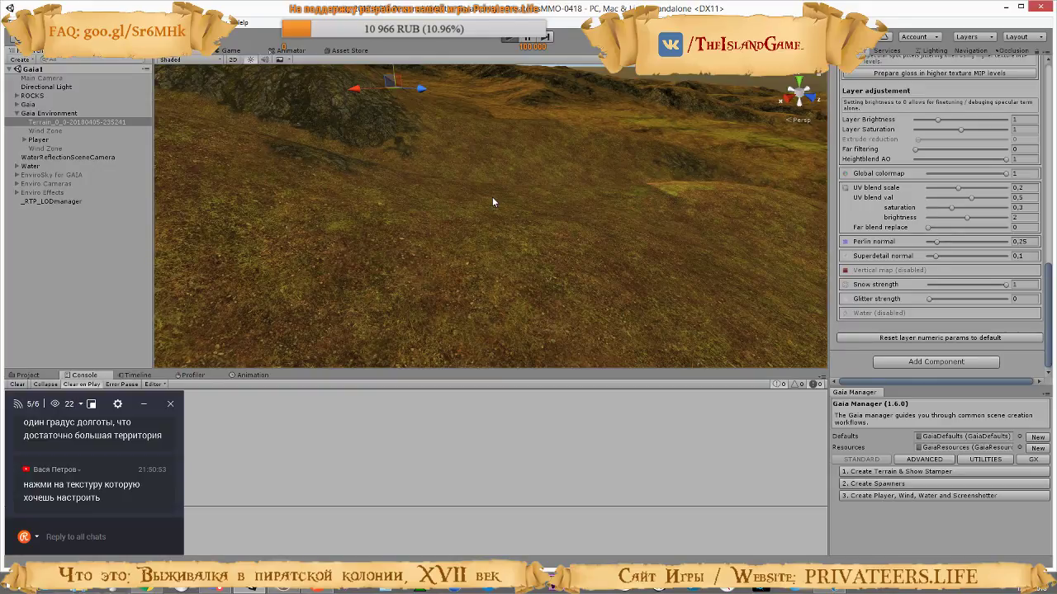
# Run the game and enable EnviroSky for GAIA, Enviro Cameras and Enviro Effects while it plays
pyautogui.hotkey('ctrl', 'p')
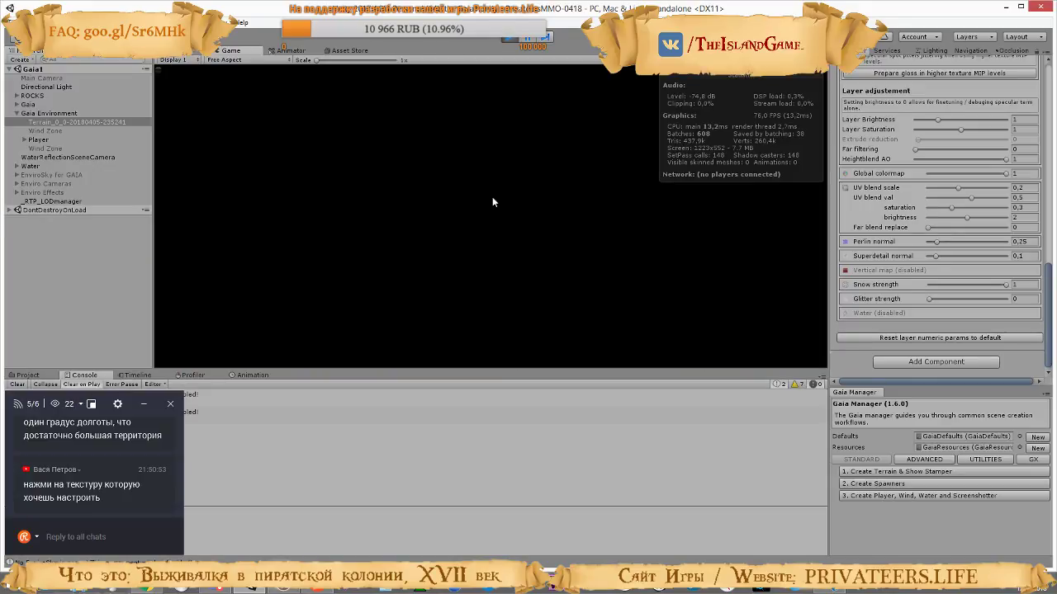
pyautogui.click(43, 175)
pyautogui.keyDown('shift'); pyautogui.click(50, 192); pyautogui.keyUp('shift')
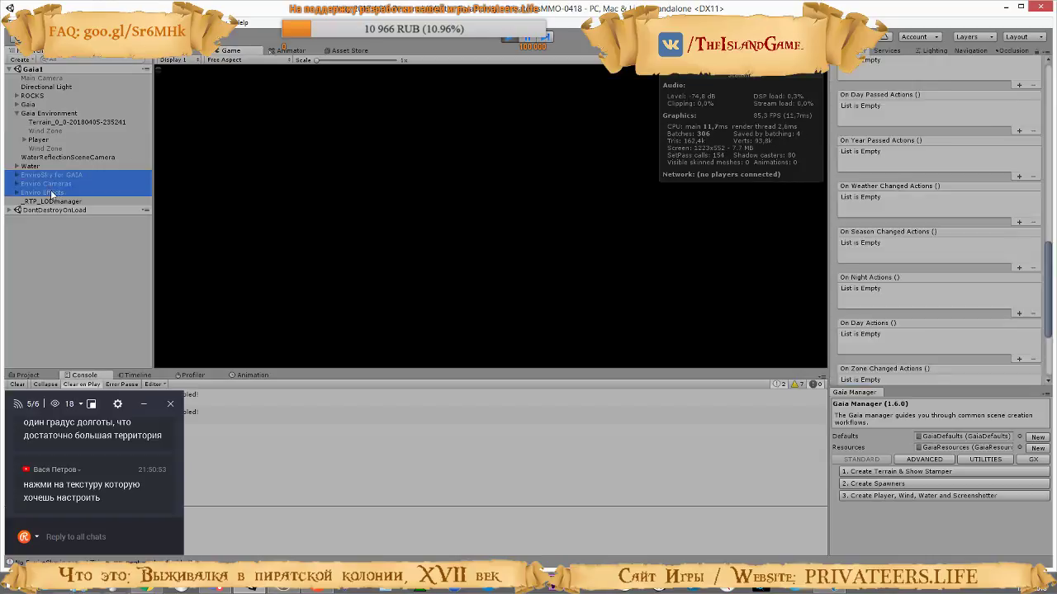
pyautogui.click(856, 63)
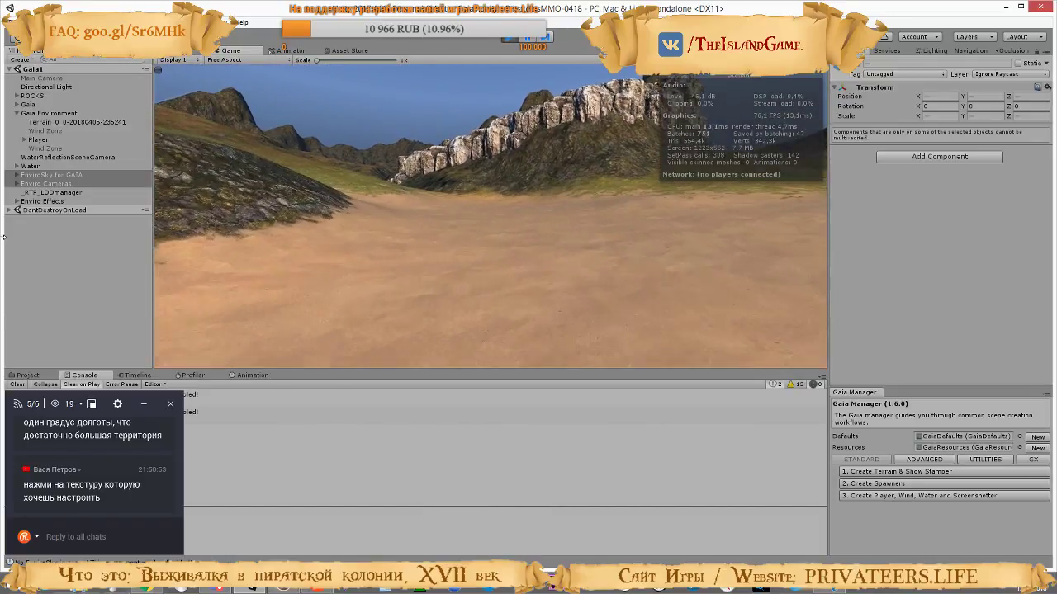
# Walk from the sand over the grass, brown ground and rocky mountain slopes to examine the terrain textures, and stop the game
pyautogui.press('w')
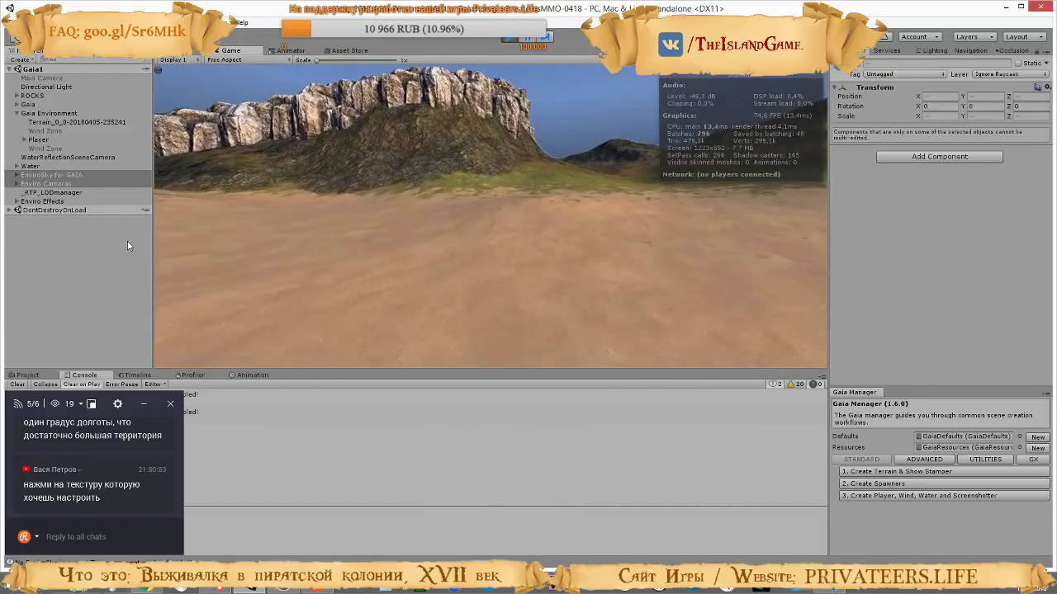
pyautogui.press('w')
pyautogui.press('w')
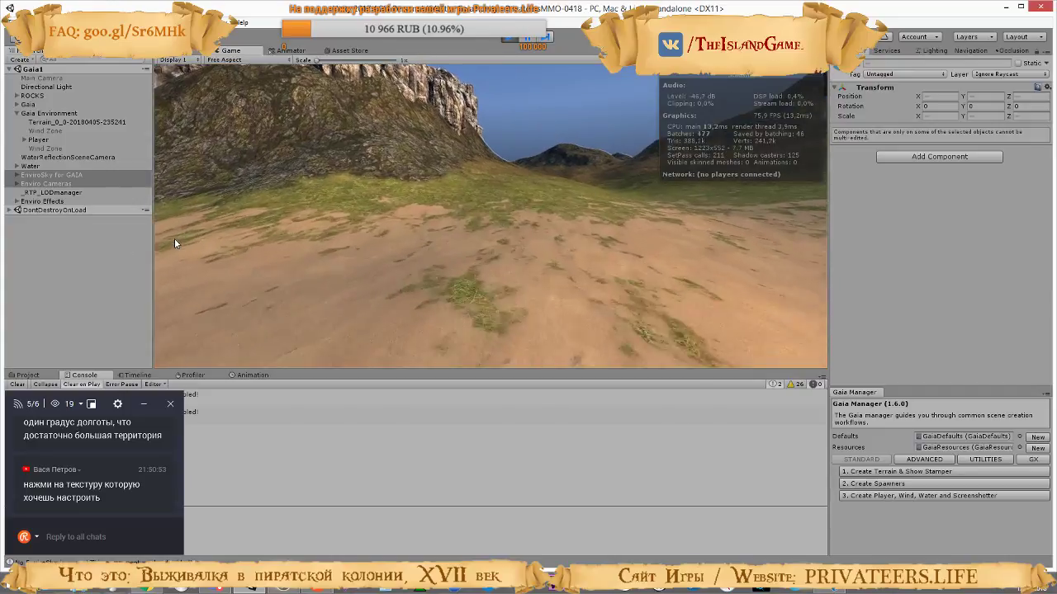
pyautogui.press('w')
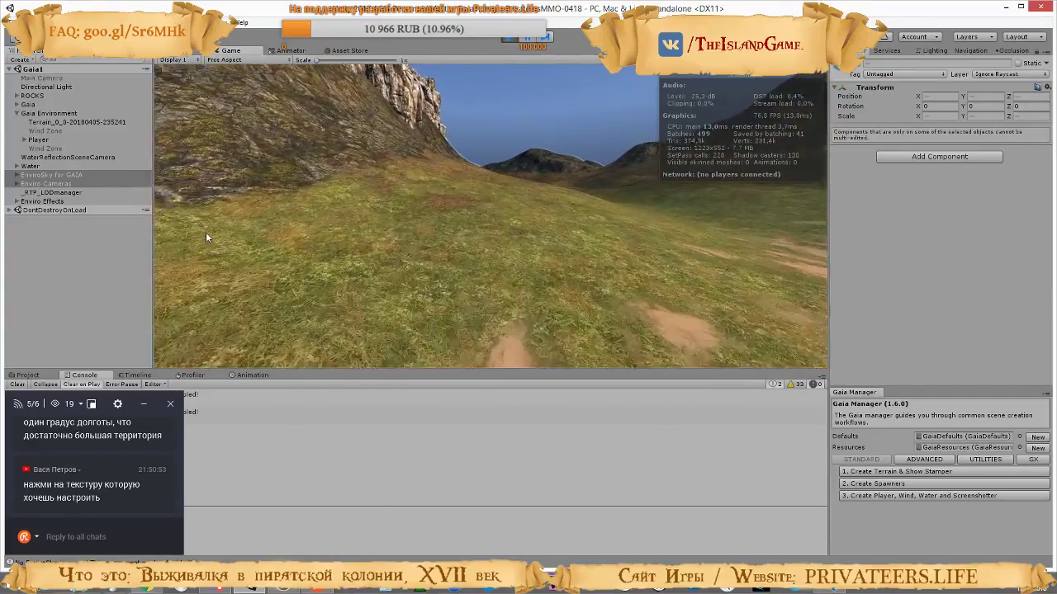
pyautogui.press('w')
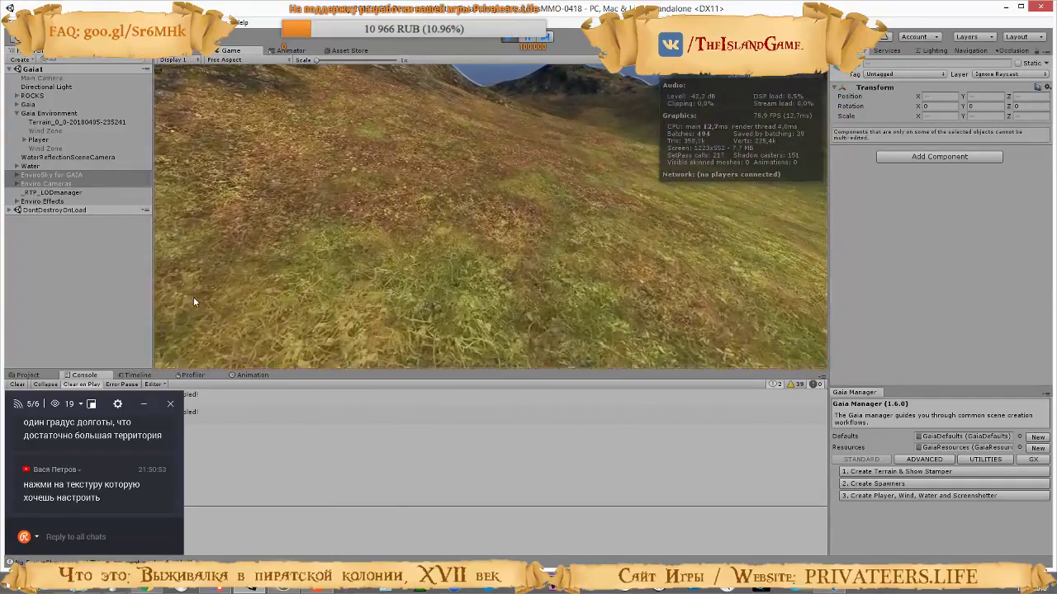
pyautogui.press('w')
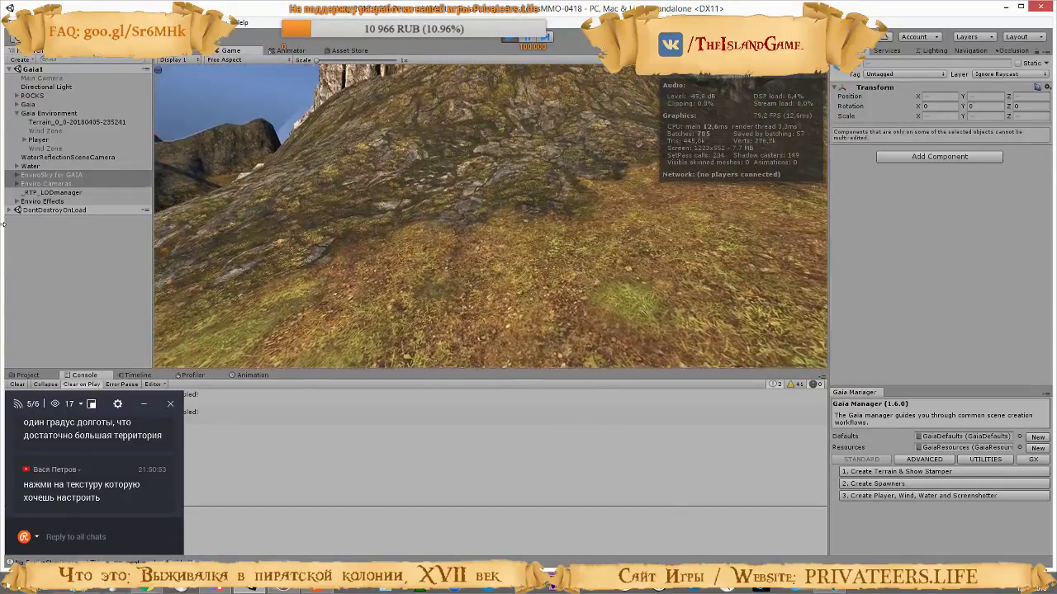
pyautogui.press('w')
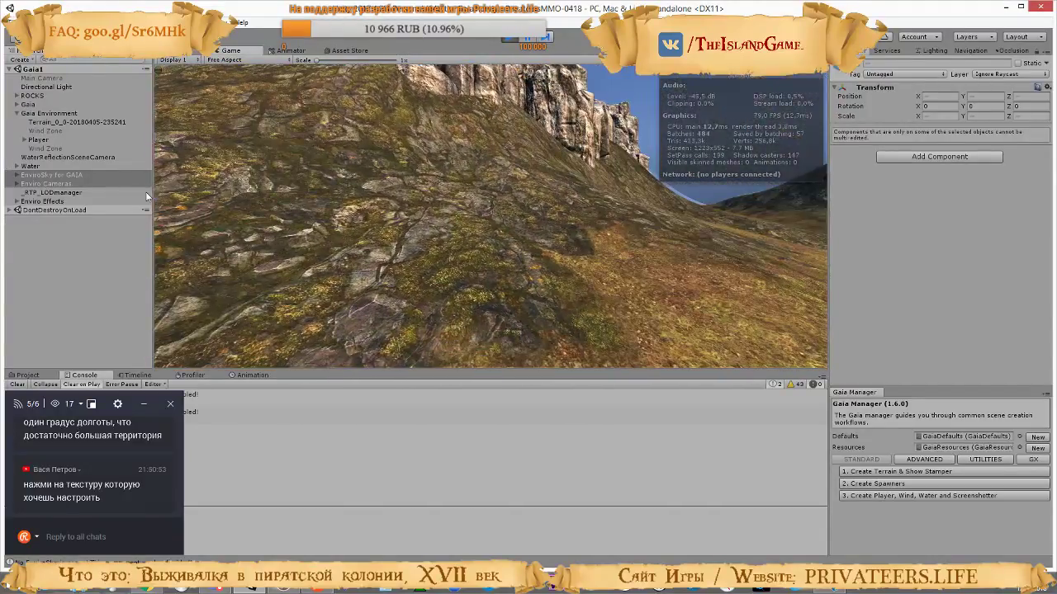
pyautogui.press('w')
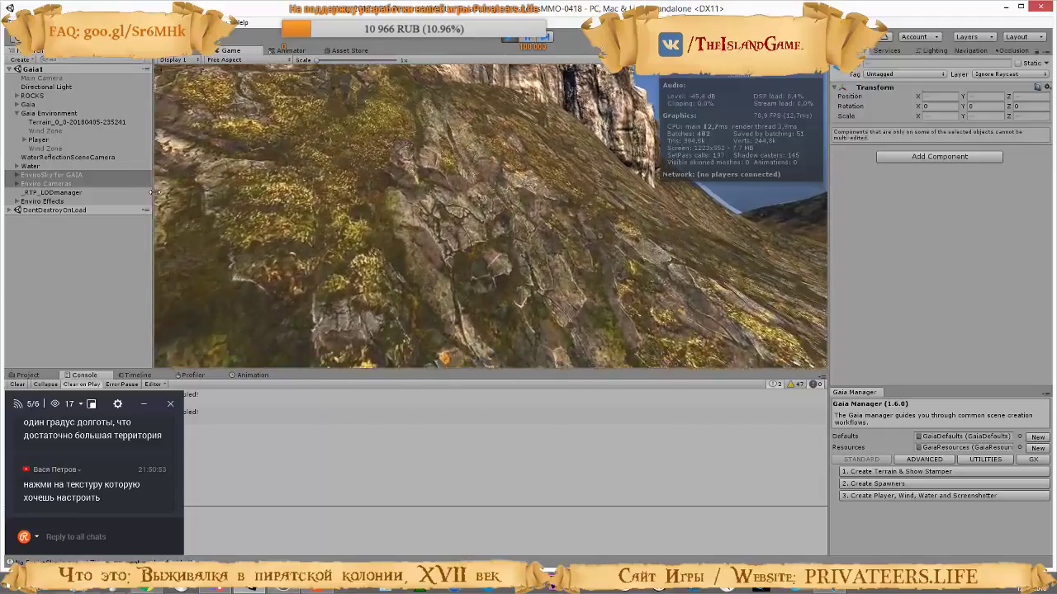
pyautogui.press('w')
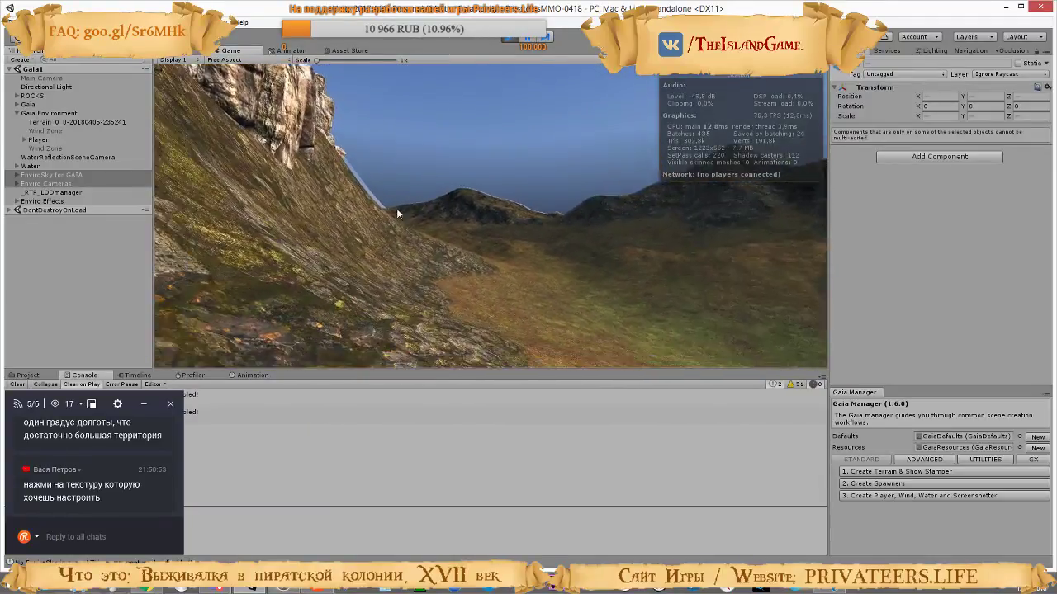
pyautogui.press('w')
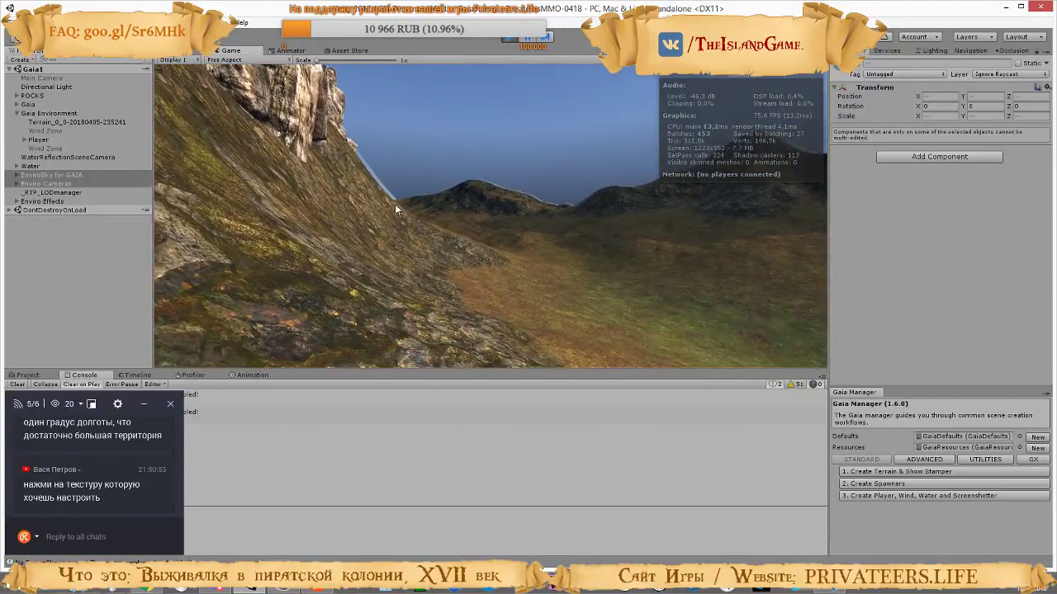
pyautogui.press('w')
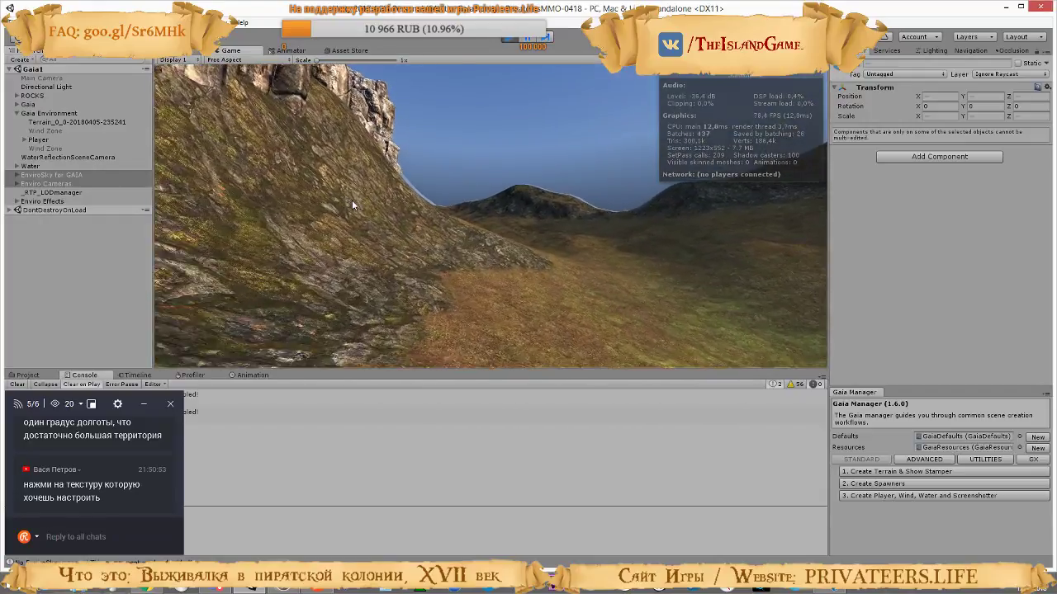
pyautogui.press('w')
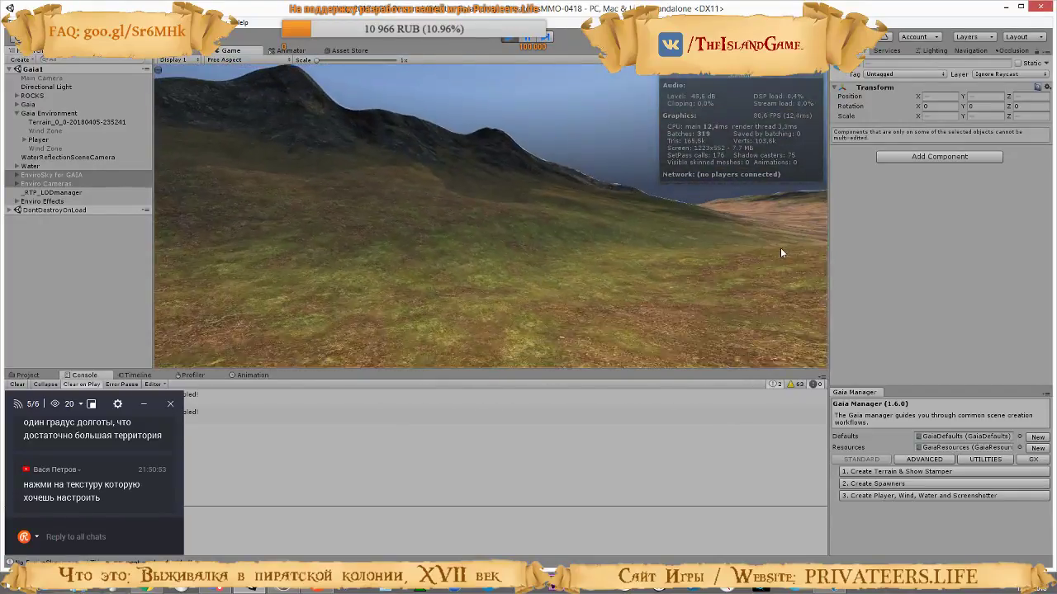
pyautogui.press('w')
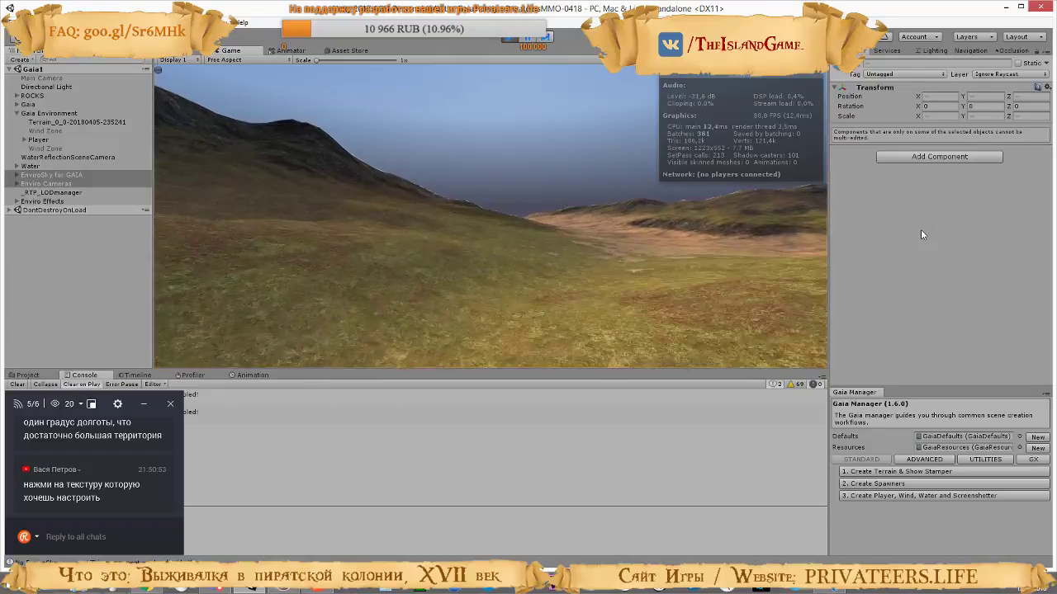
pyautogui.press('w')
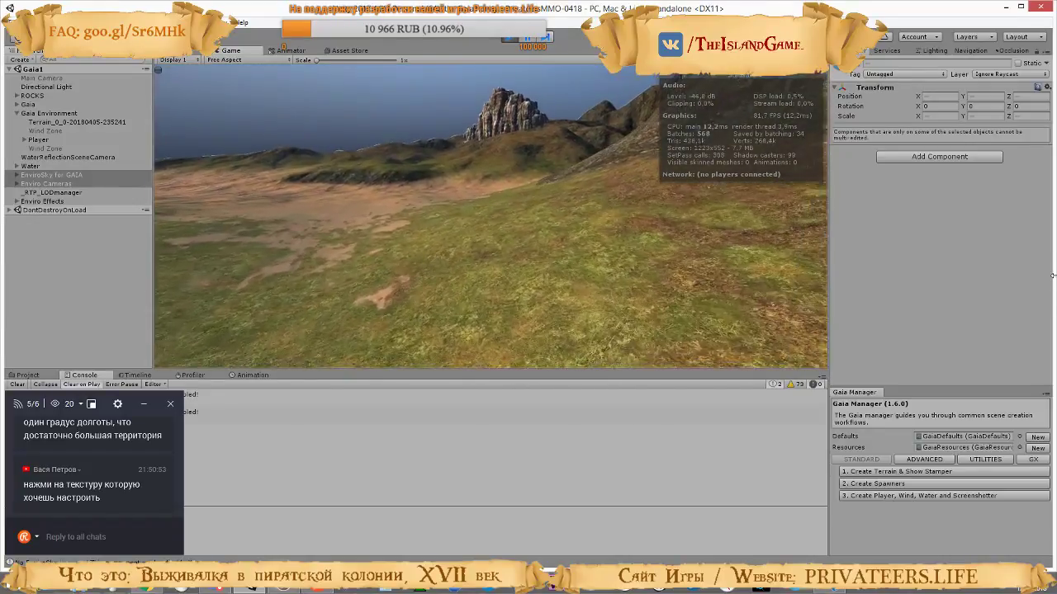
pyautogui.press('w')
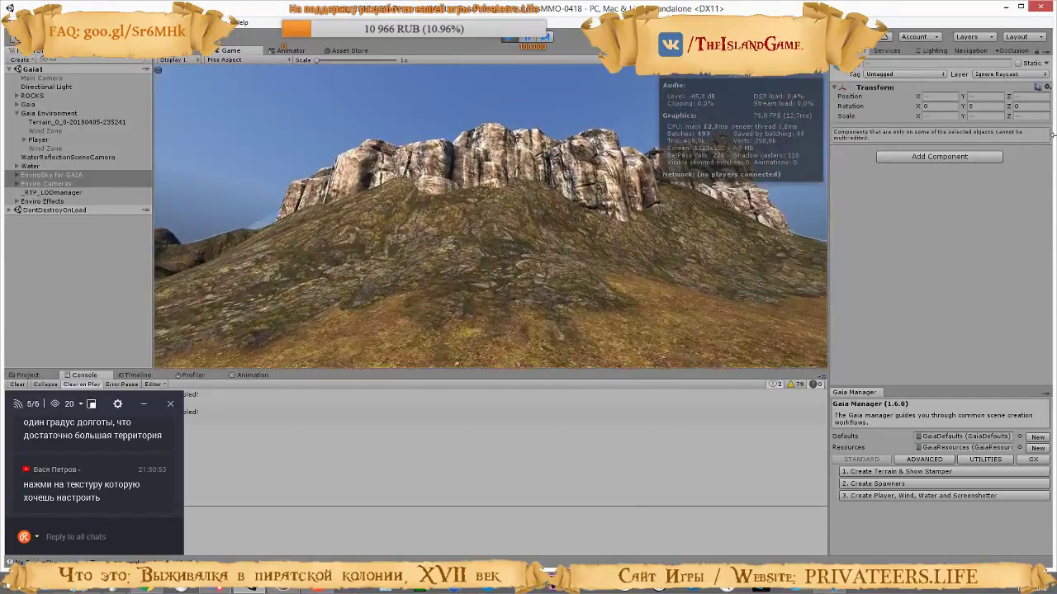
pyautogui.press('w')
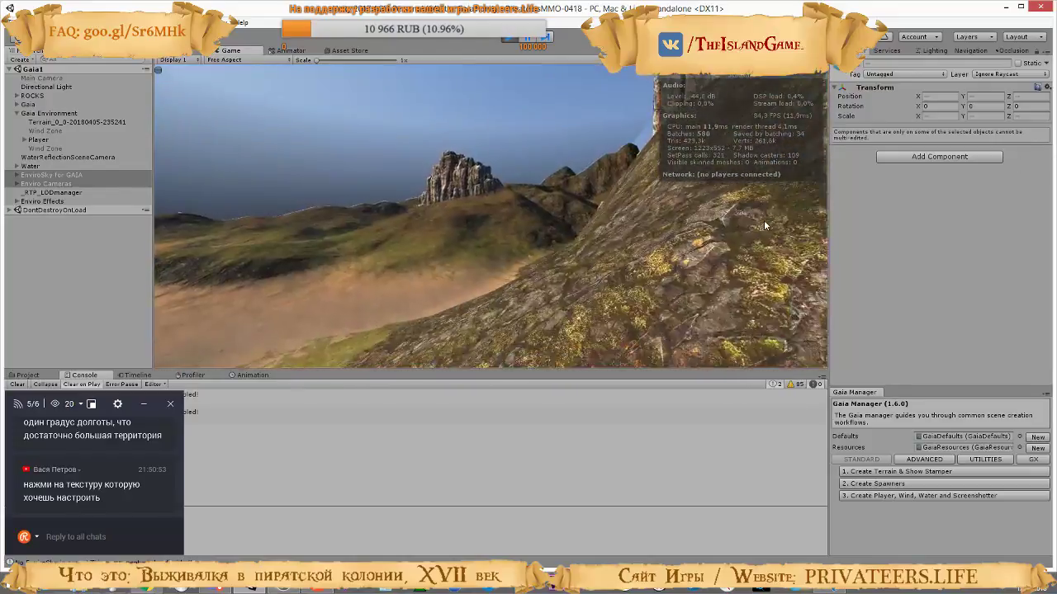
pyautogui.press('w')
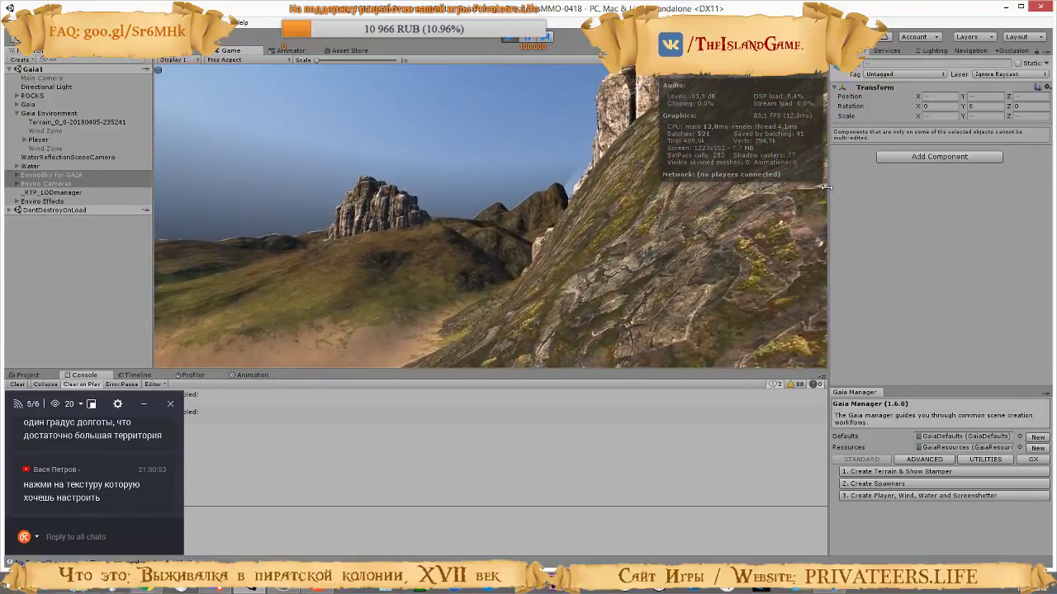
pyautogui.press('w')
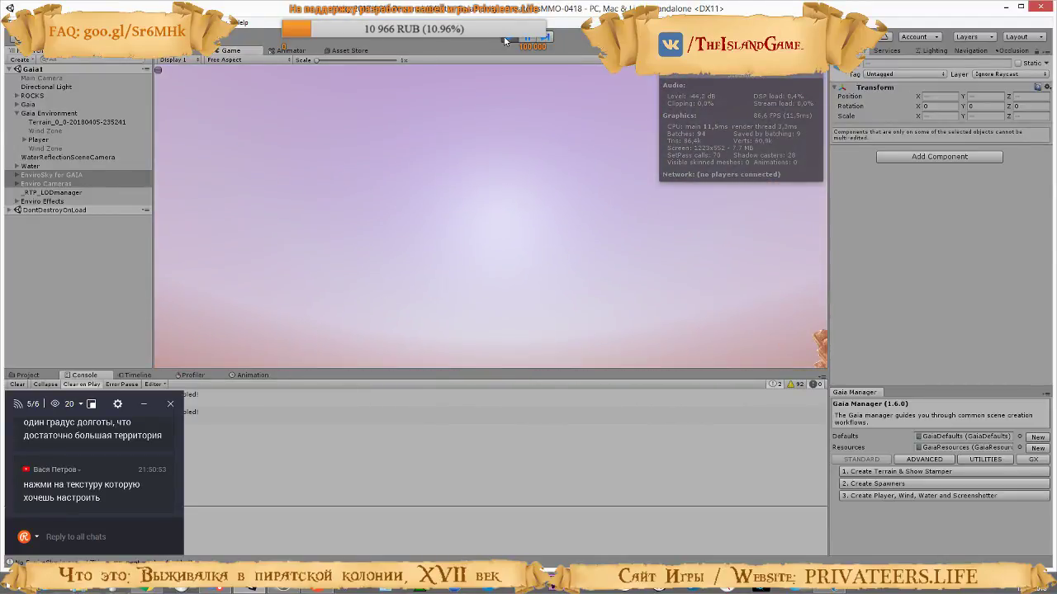
pyautogui.hotkey('ctrl', 'p')
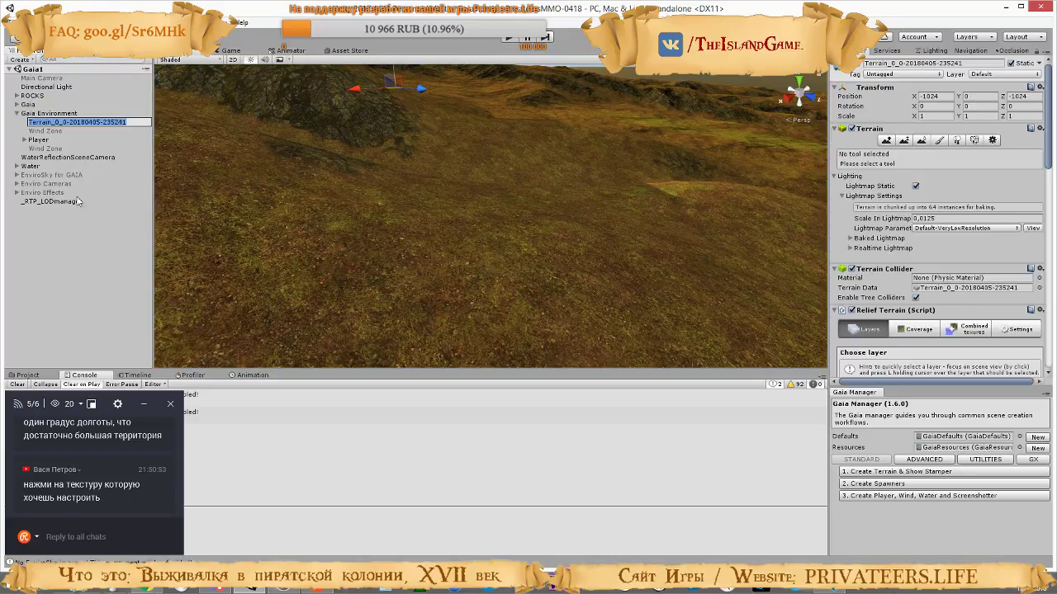
# Enable EnviroSky for GAIA, Enviro Cameras and Enviro Effects in the edited scene, and disable the Directional Light
pyautogui.keyDown('shift'); pyautogui.click(37, 192); pyautogui.keyUp('shift')
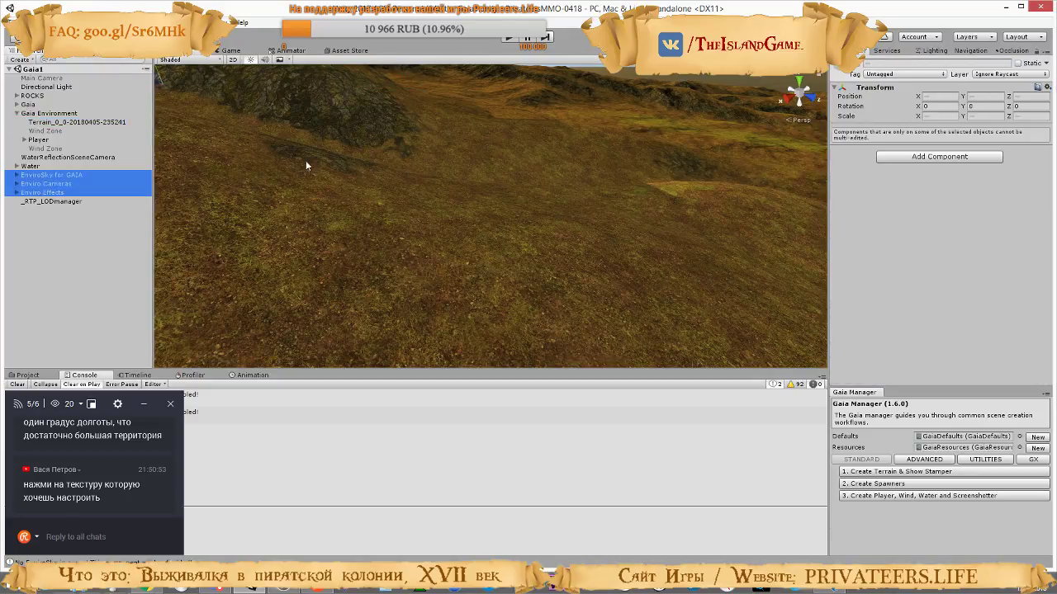
pyautogui.click(860, 64)
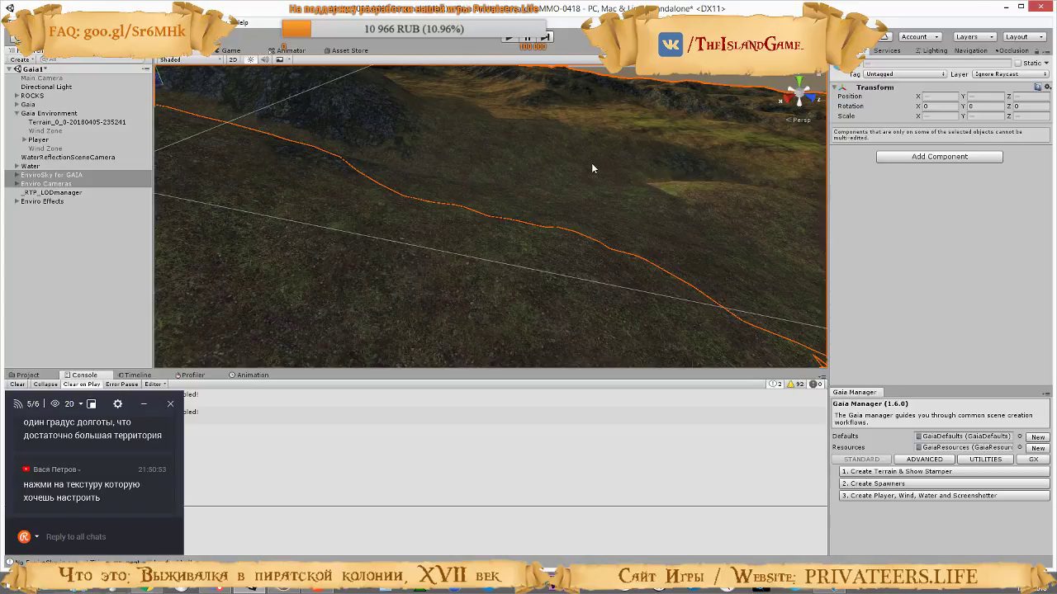
pyautogui.moveTo(404, 308); pyautogui.dragTo(130, 307, button='right')
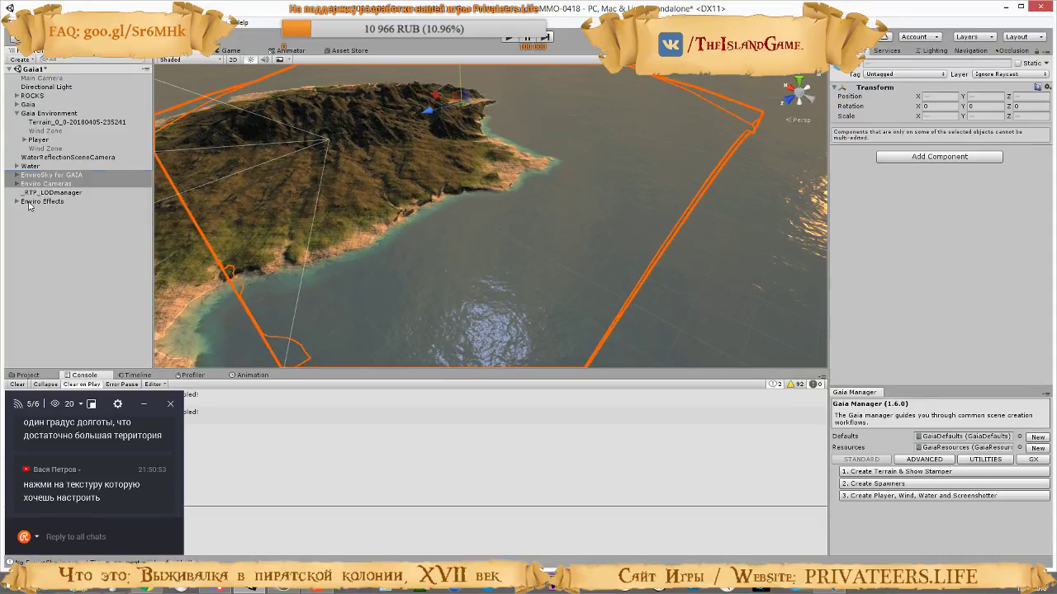
pyautogui.moveTo(436, 253); pyautogui.dragTo(479, 171, button='right')
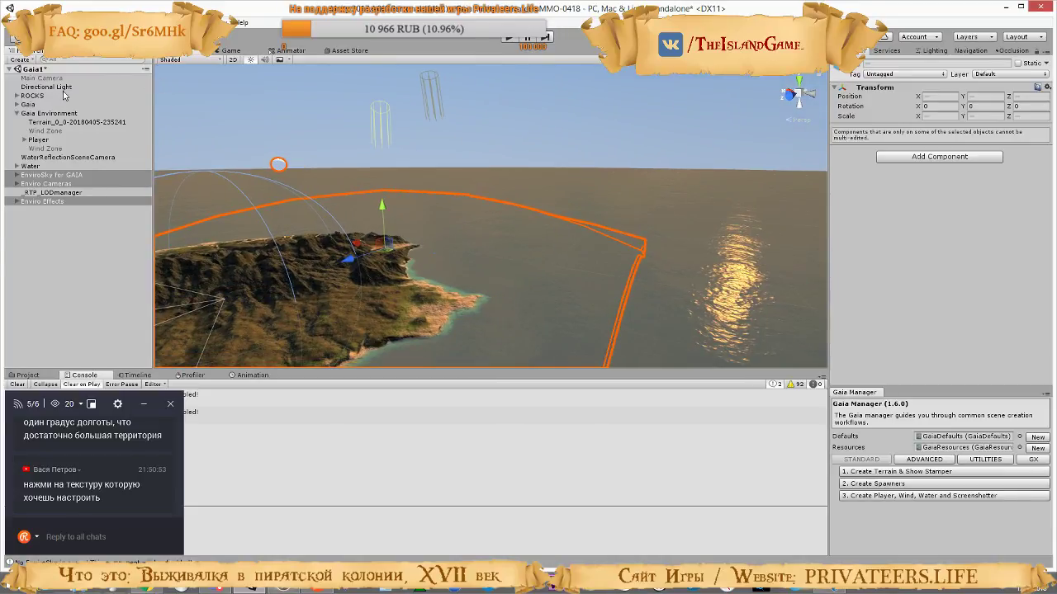
pyautogui.click(860, 63)
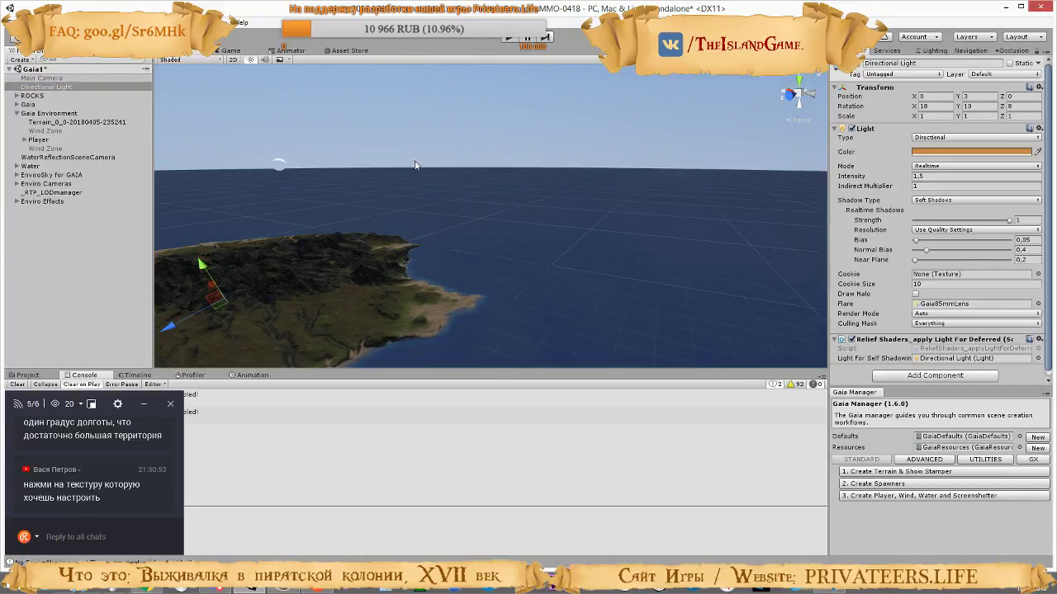
# Run the game and walk from the sandy beach over the grassy hills to examine the terrain textures under the Enviro sky
pyautogui.click(509, 38)
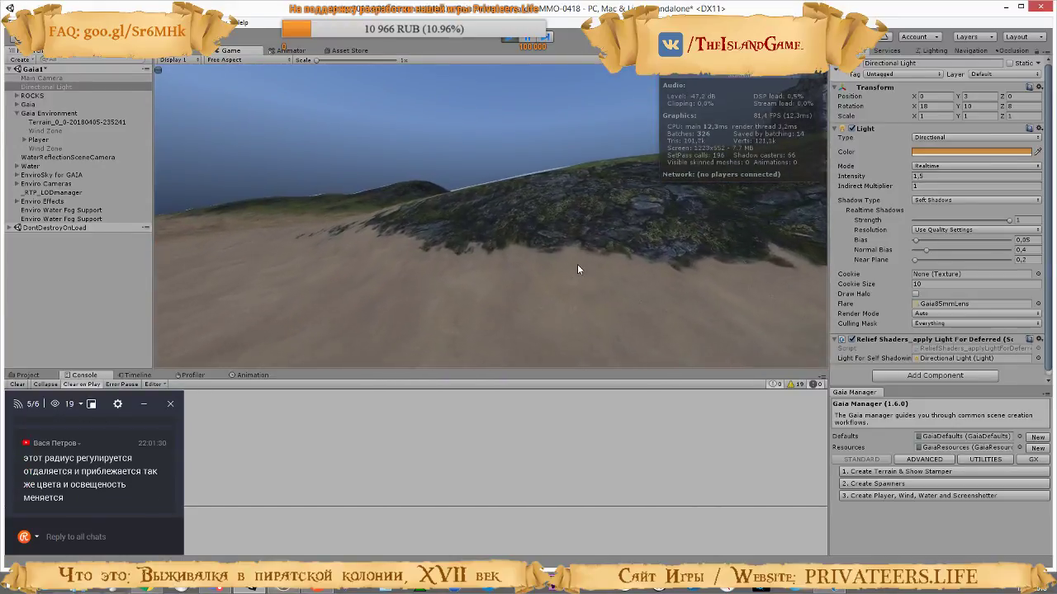
pyautogui.press('w')
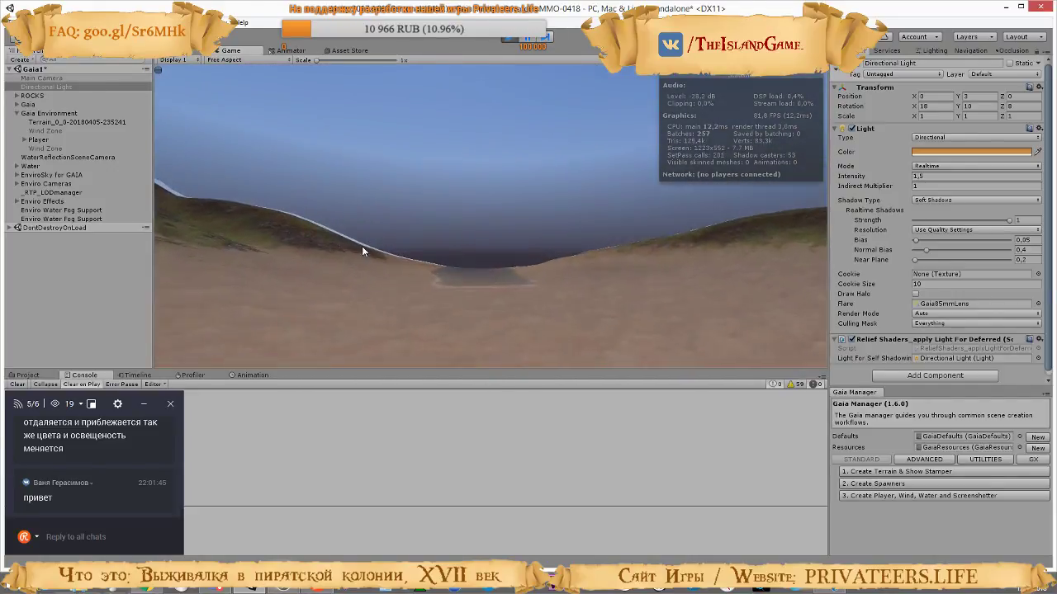
pyautogui.press('w')
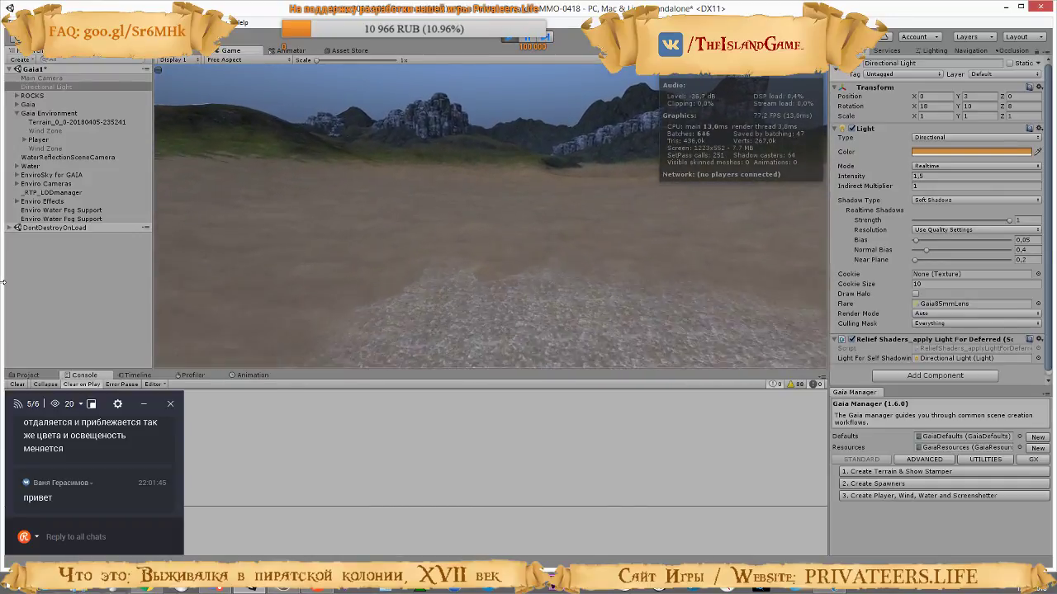
pyautogui.press('w')
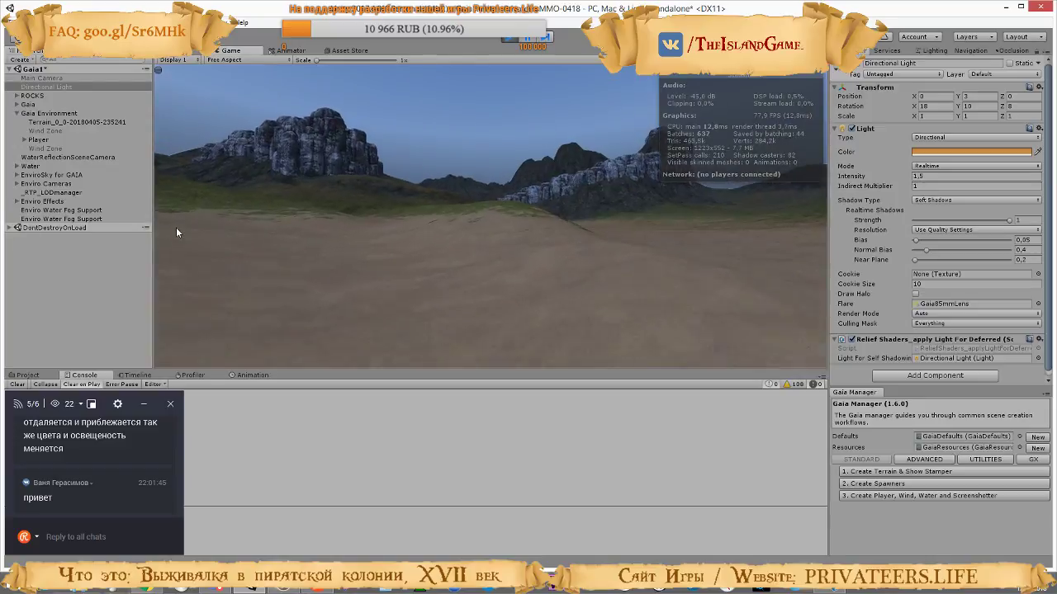
pyautogui.press('w')
pyautogui.press('w')
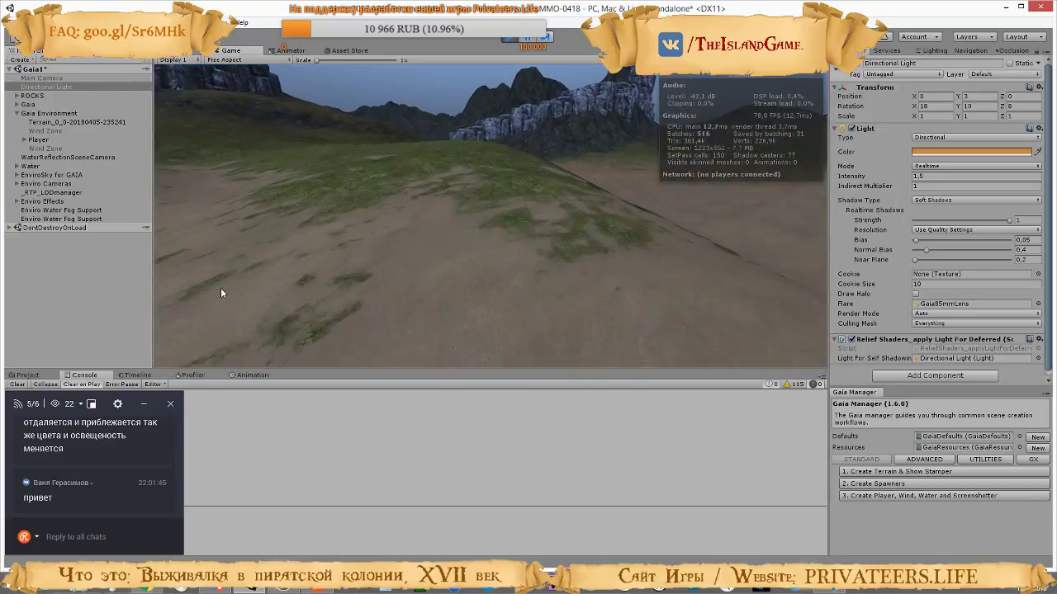
pyautogui.press('w')
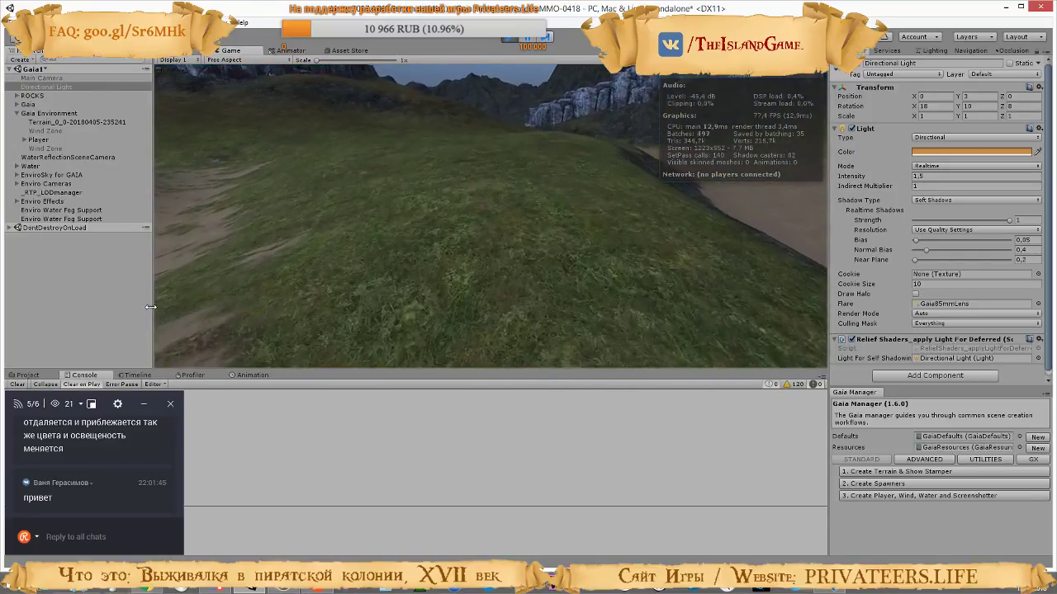
pyautogui.press('w')
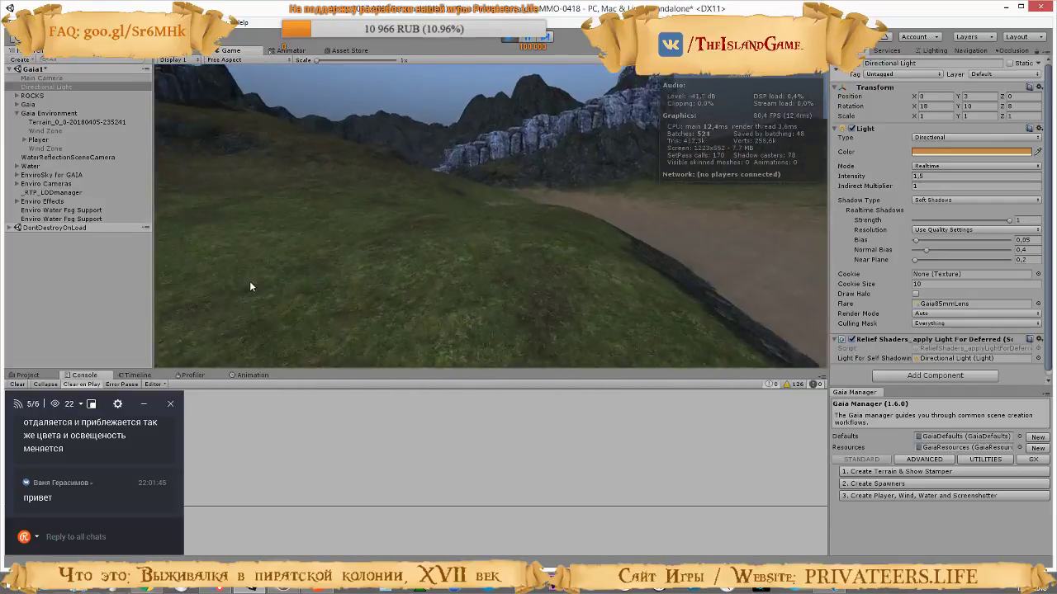
pyautogui.press('w')
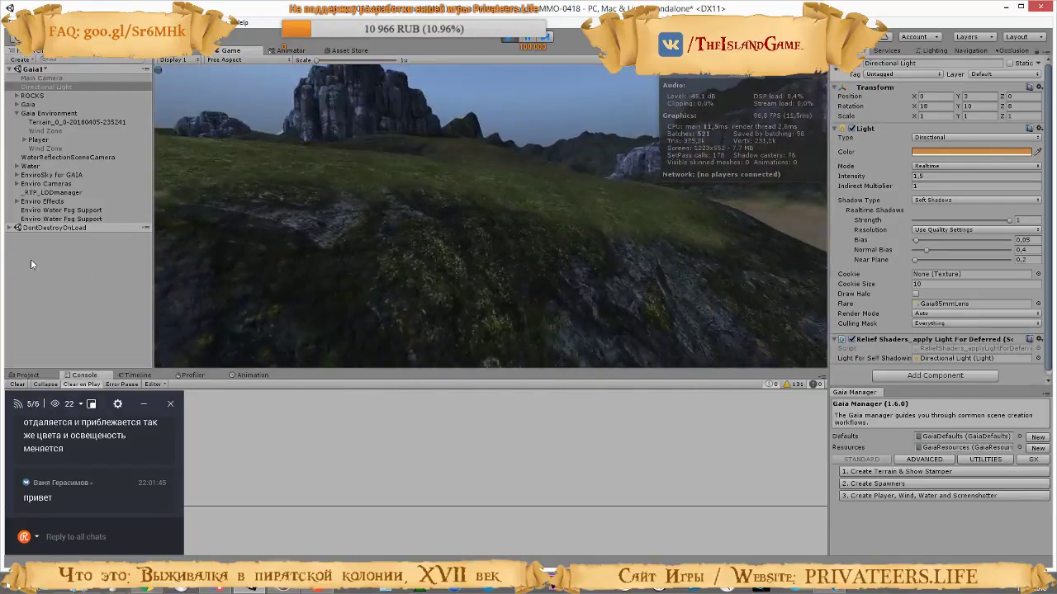
pyautogui.press('w')
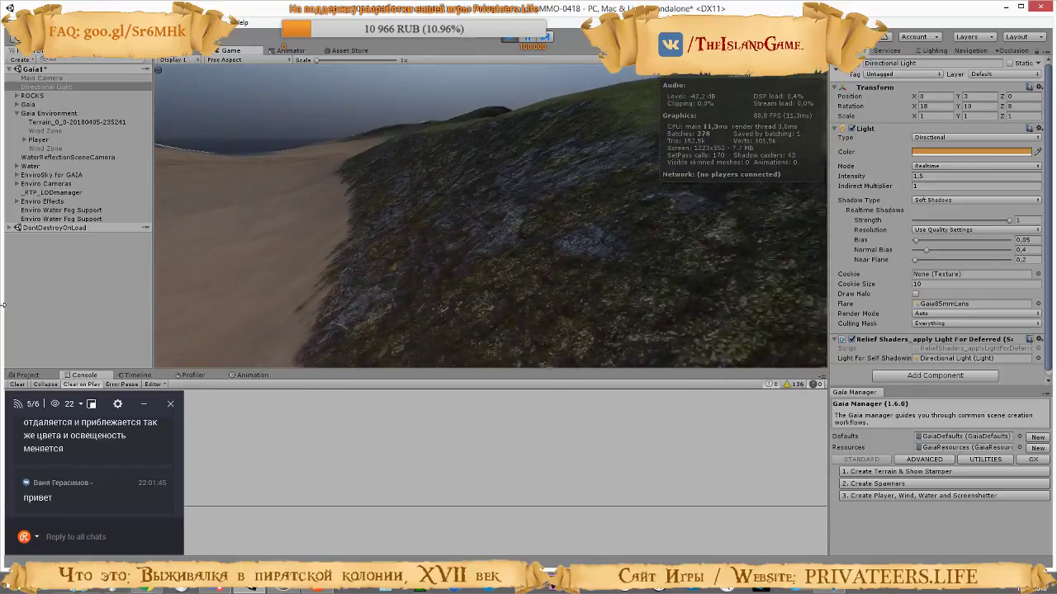
pyautogui.press('w')
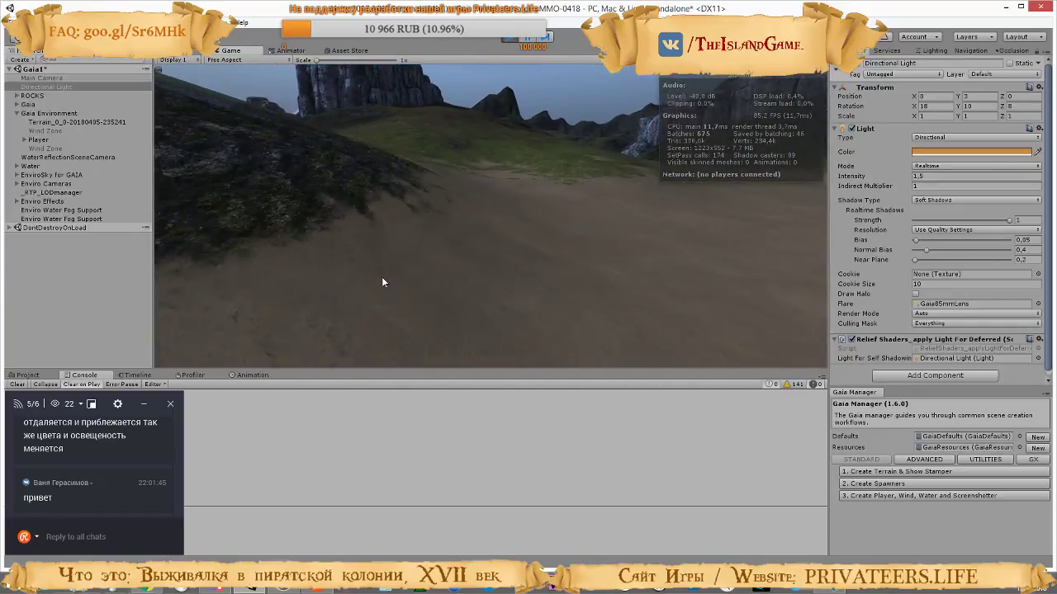
pyautogui.press('w')
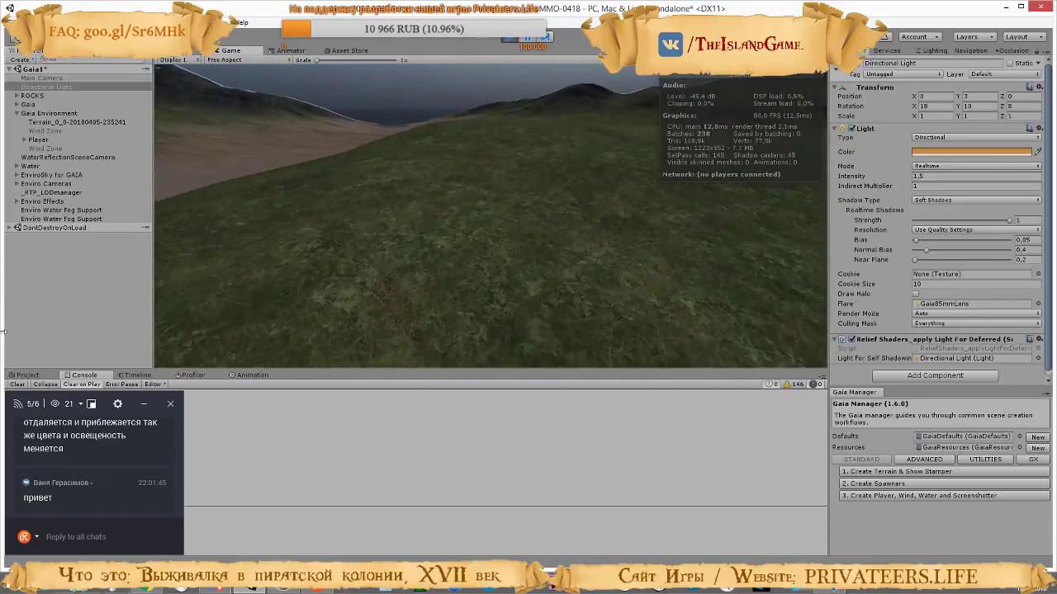
pyautogui.press('w')
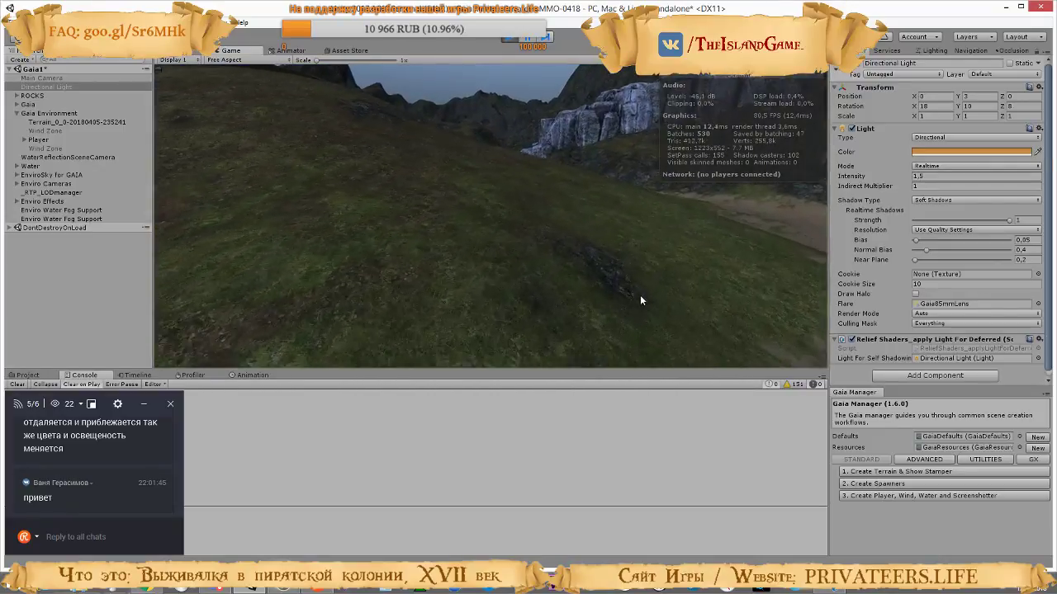
# Explore the rocky cliffs and mountain slopes to examine the terrain under sunset and night lighting, and stop the game
pyautogui.press('w')
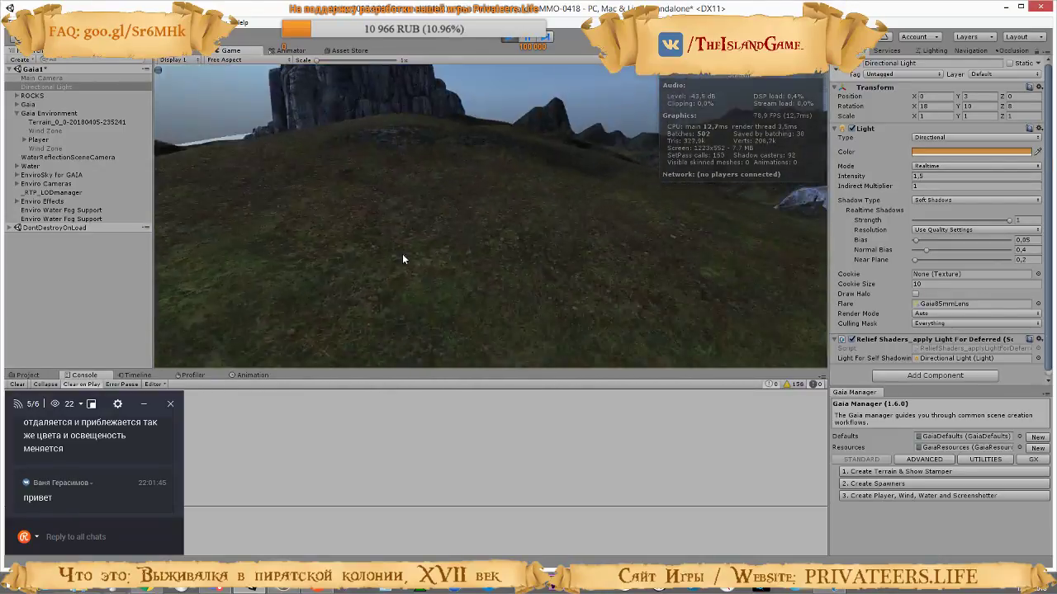
pyautogui.press('w')
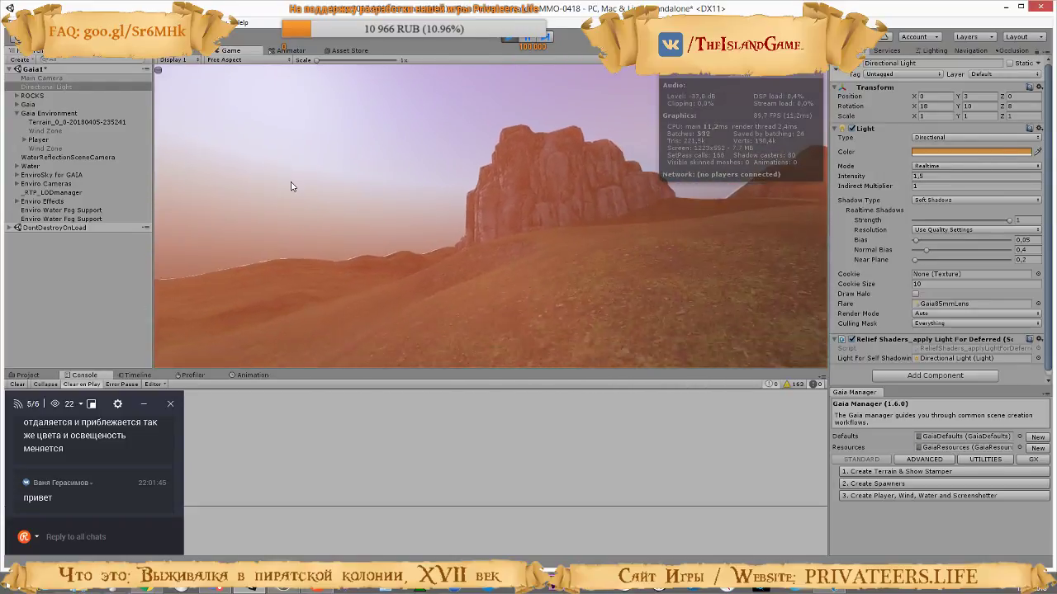
pyautogui.press('w')
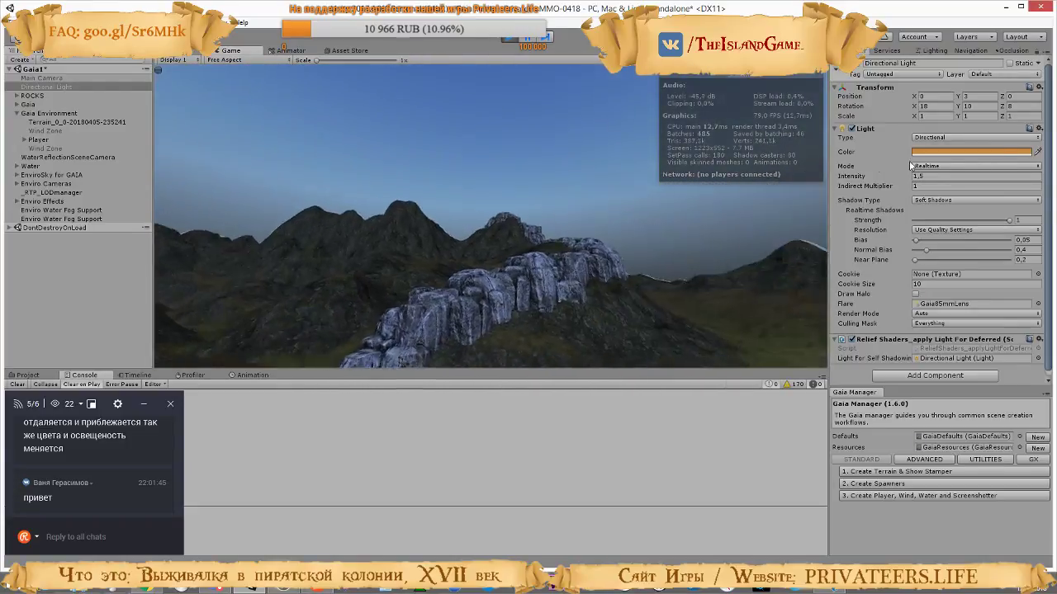
pyautogui.press('w')
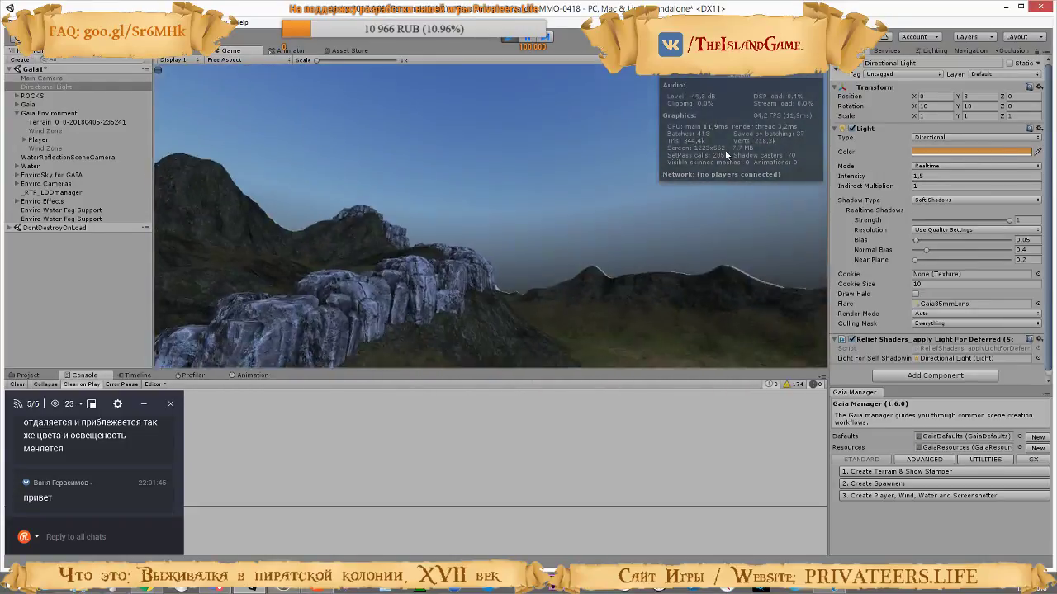
pyautogui.press('w')
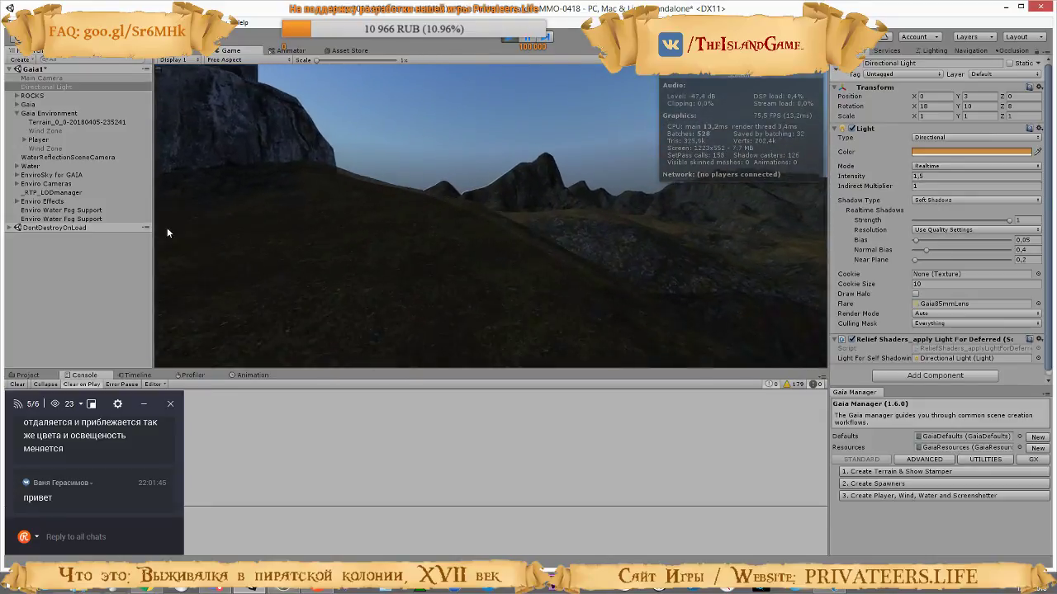
pyautogui.press('w')
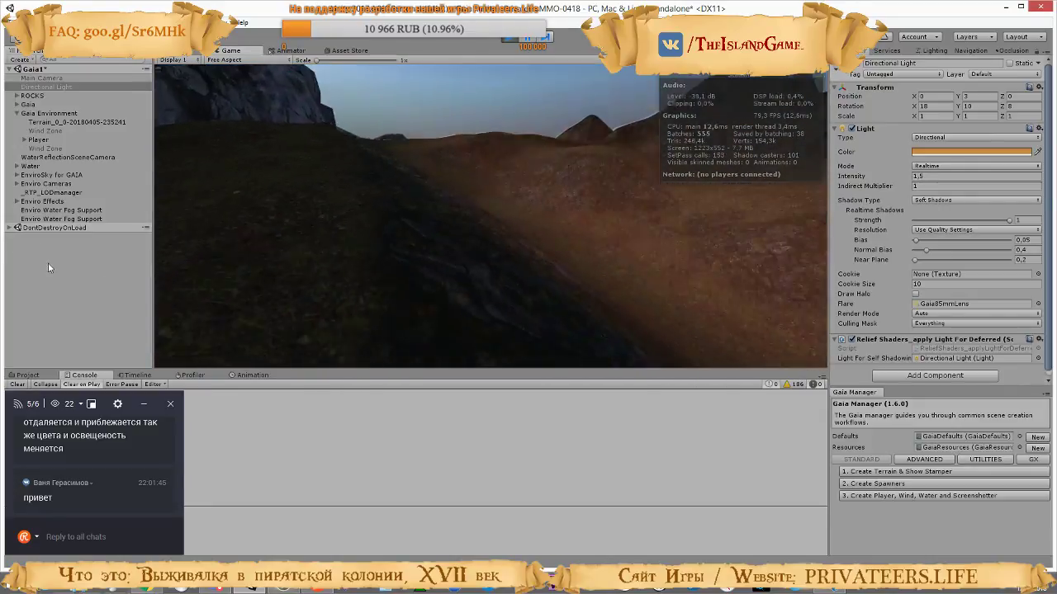
pyautogui.press('w')
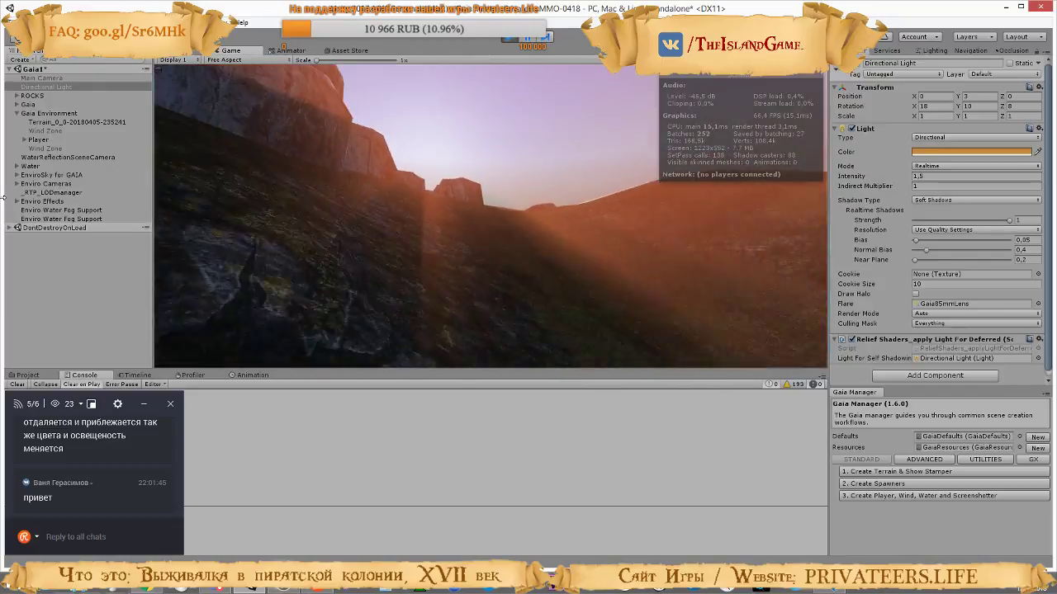
pyautogui.press('w')
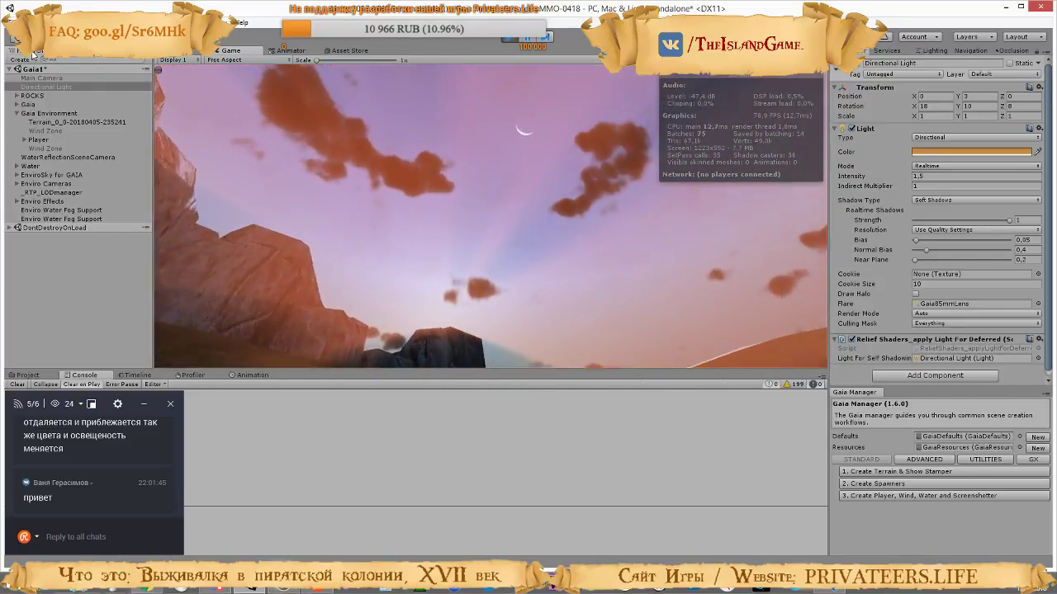
pyautogui.press('w')
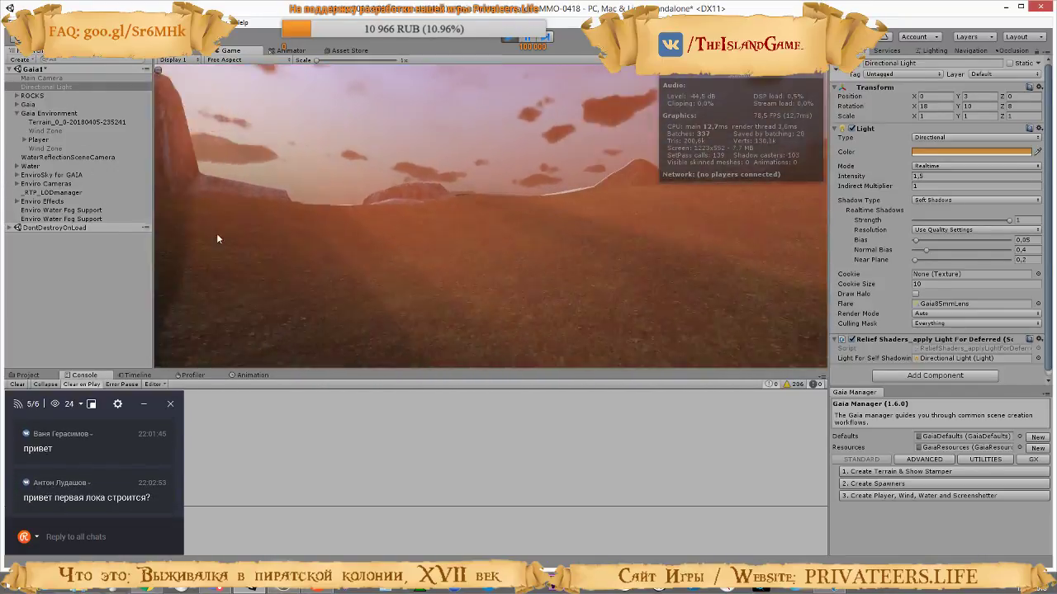
pyautogui.press('w')
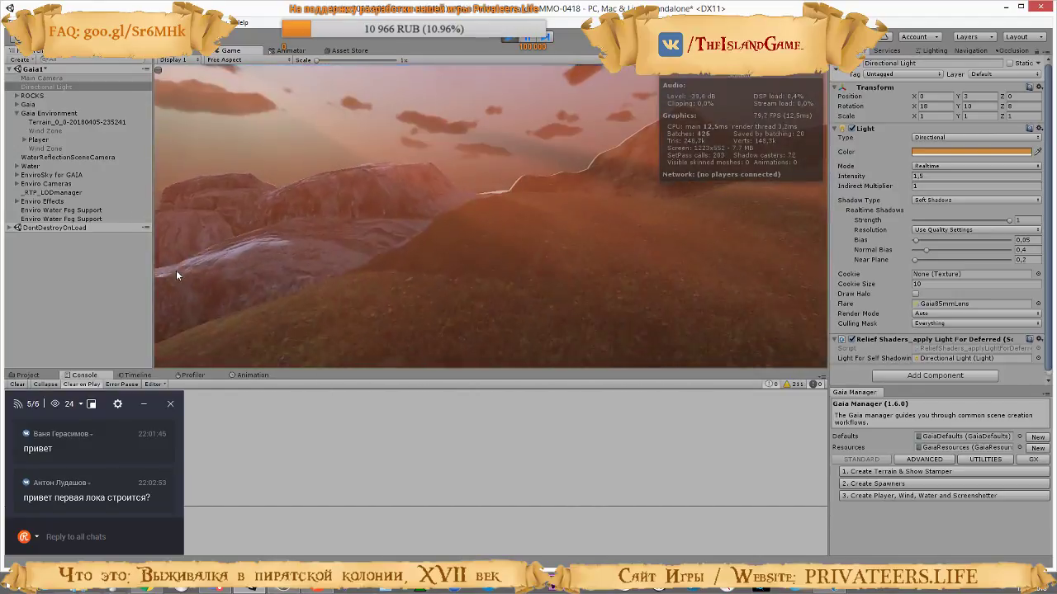
pyautogui.press('w')
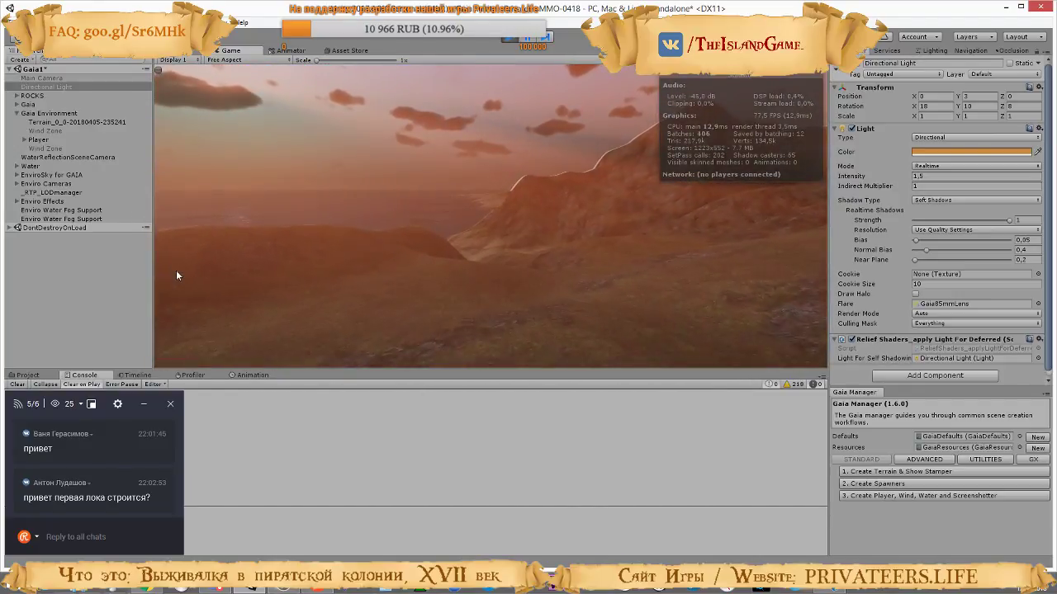
pyautogui.press('w')
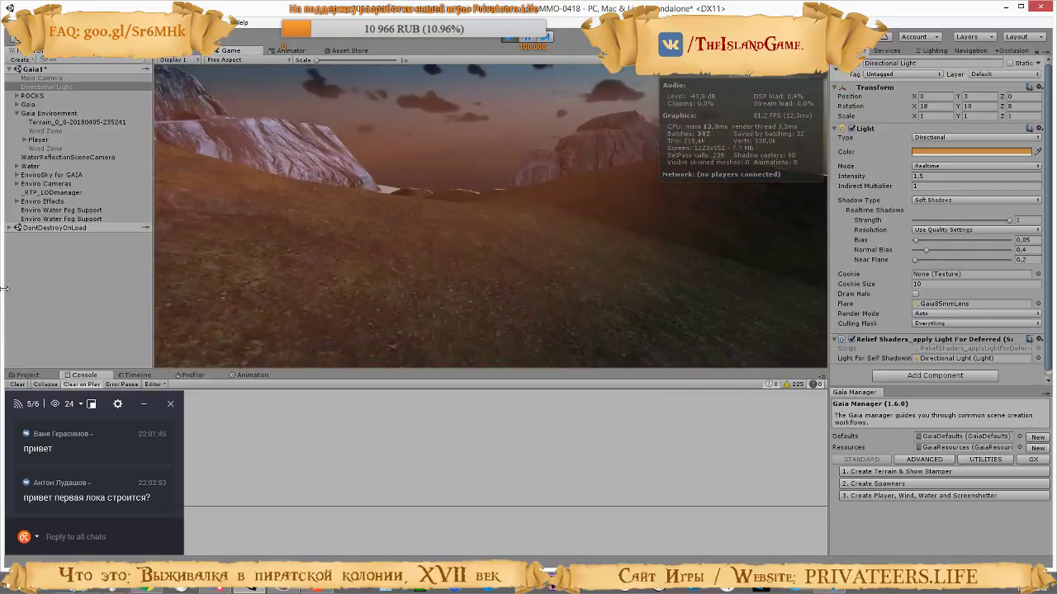
pyautogui.press('w')
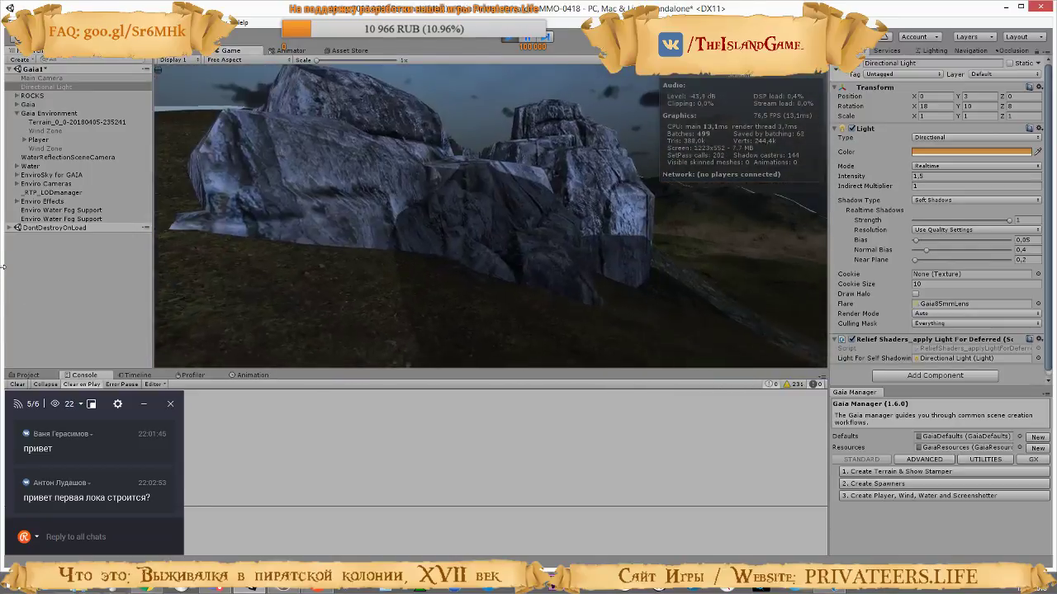
pyautogui.press('w')
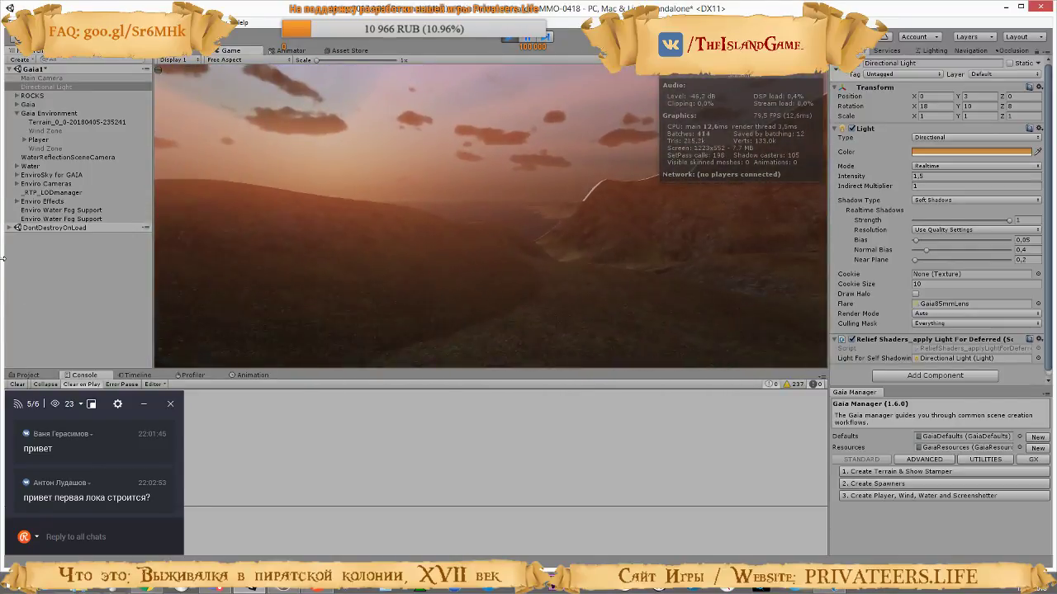
pyautogui.press('w')
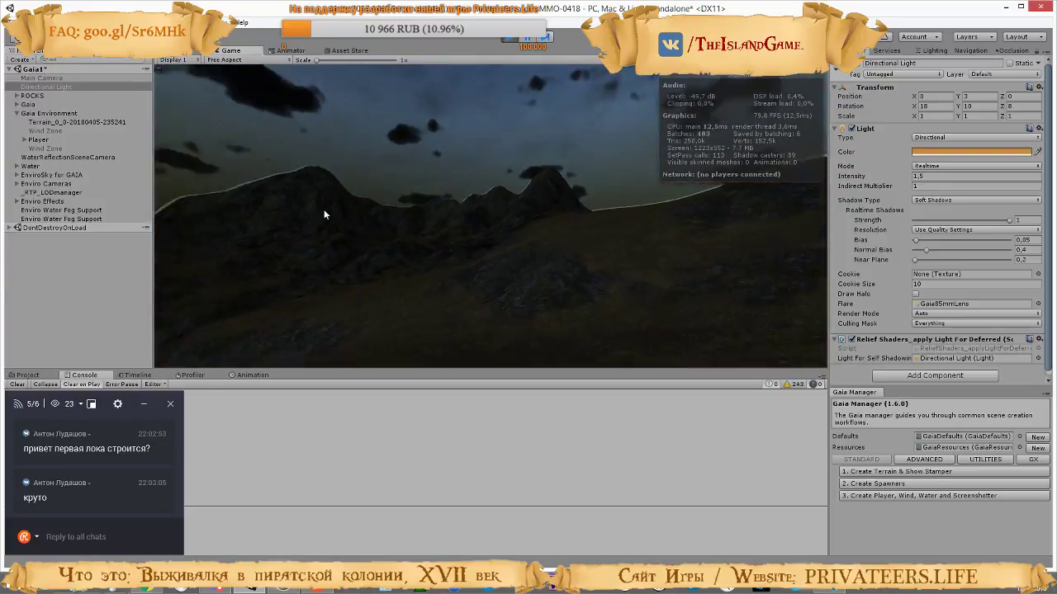
pyautogui.press('w')
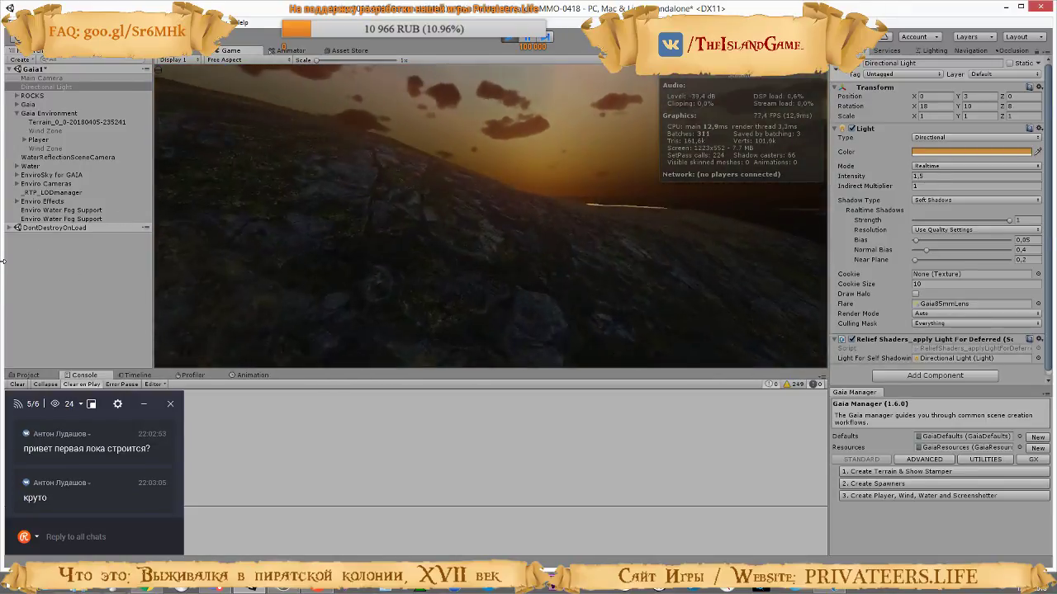
pyautogui.press('w')
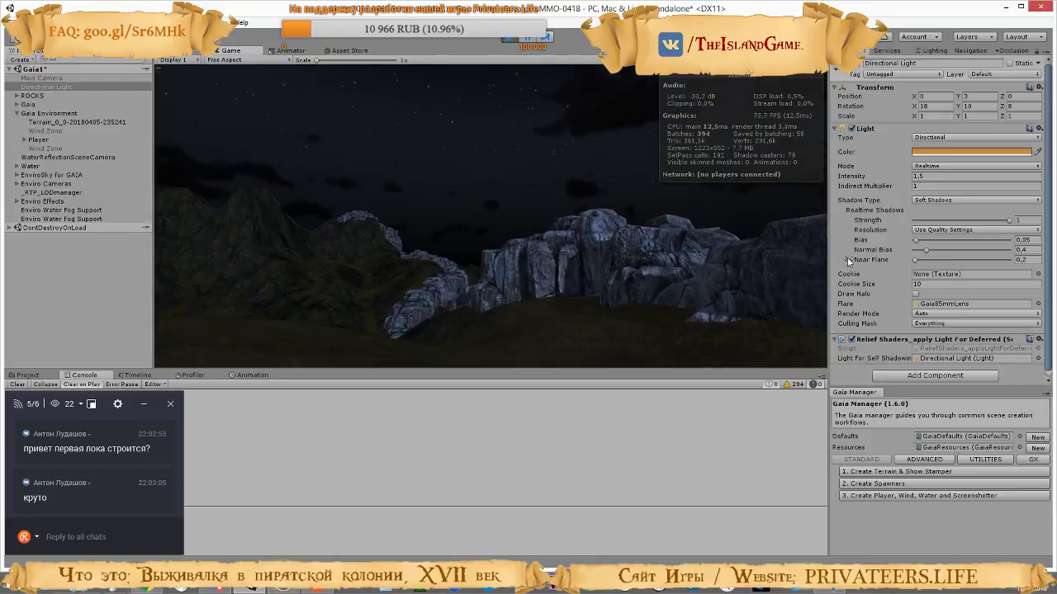
pyautogui.click(509, 38)
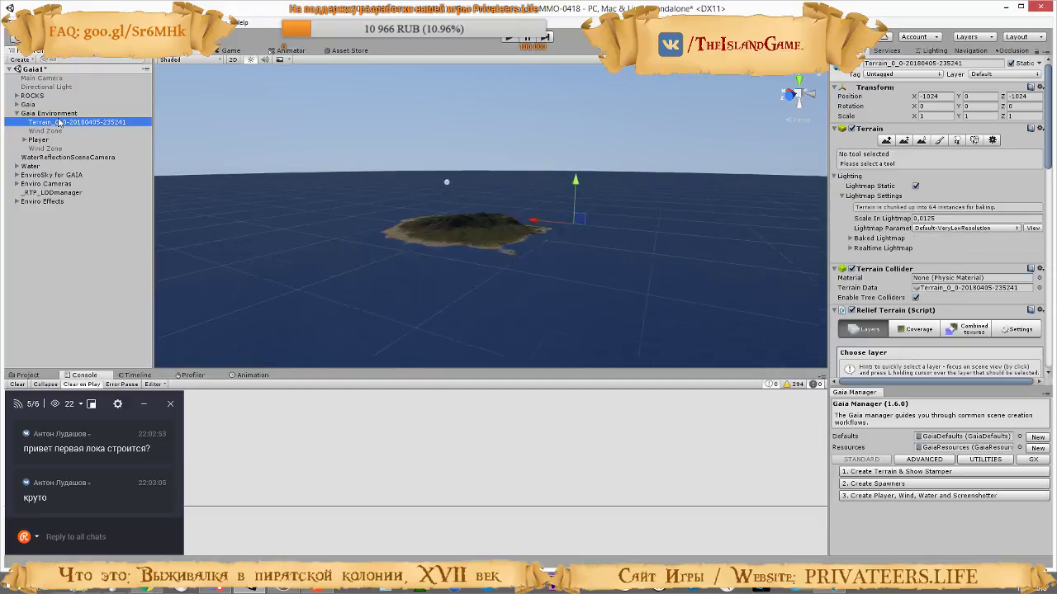
# Select the terrain under Gaia Environment and bring the island's slopes into close view in the scene
pyautogui.moveTo(469, 285); pyautogui.dragTo(476, 257, button='right')
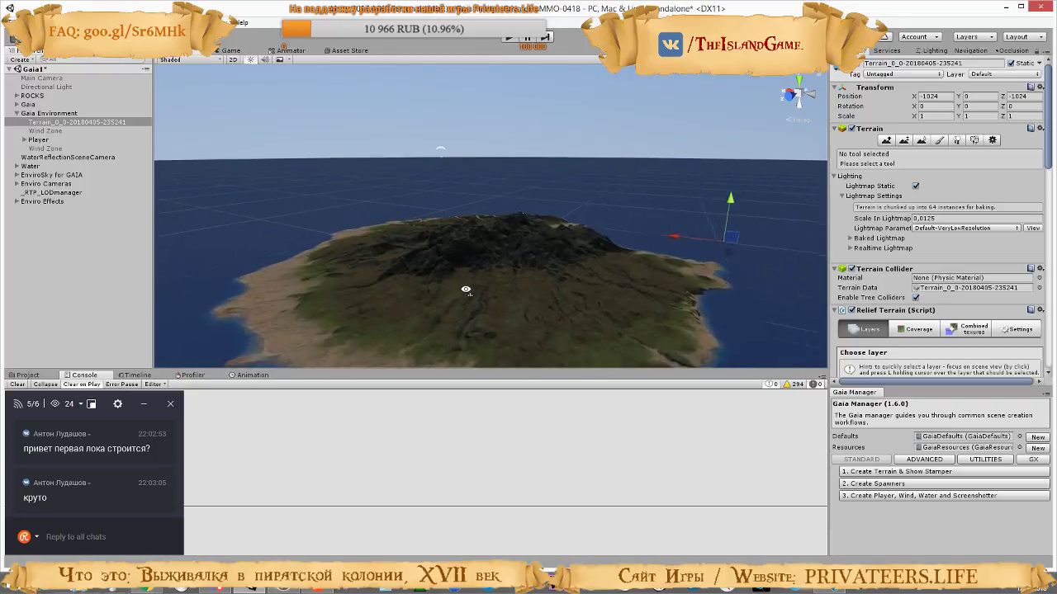
pyautogui.press('w')
pyautogui.moveTo(466, 289); pyautogui.dragTo(569, 267, button='right')
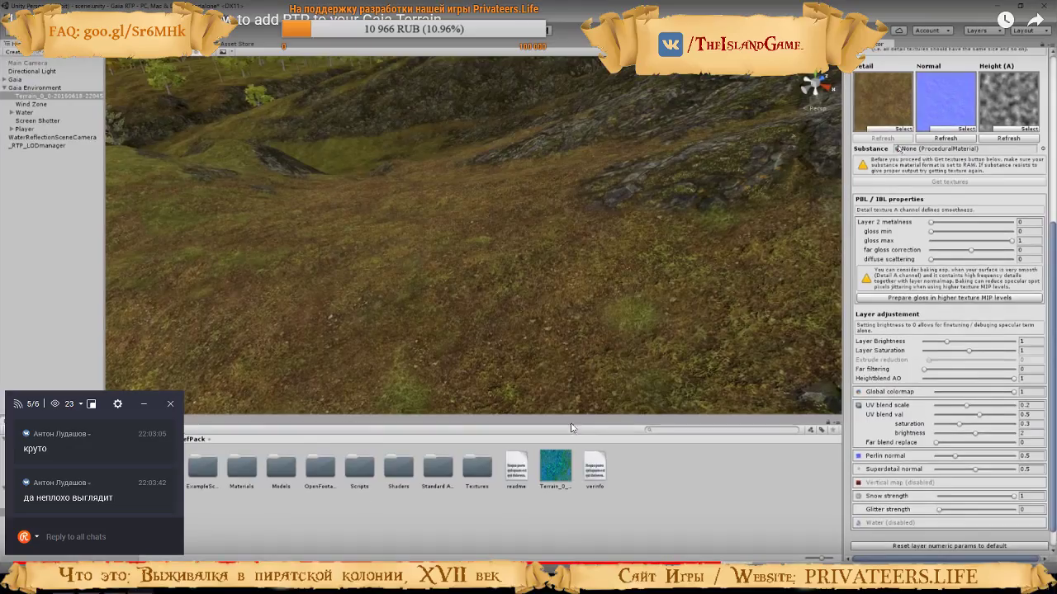
# Review the layer's Perlin normal setting in the RTP for Gaia tutorial video, pause it, and return to Unity to inspect the grass
pyautogui.scroll(-5, 972, 423)
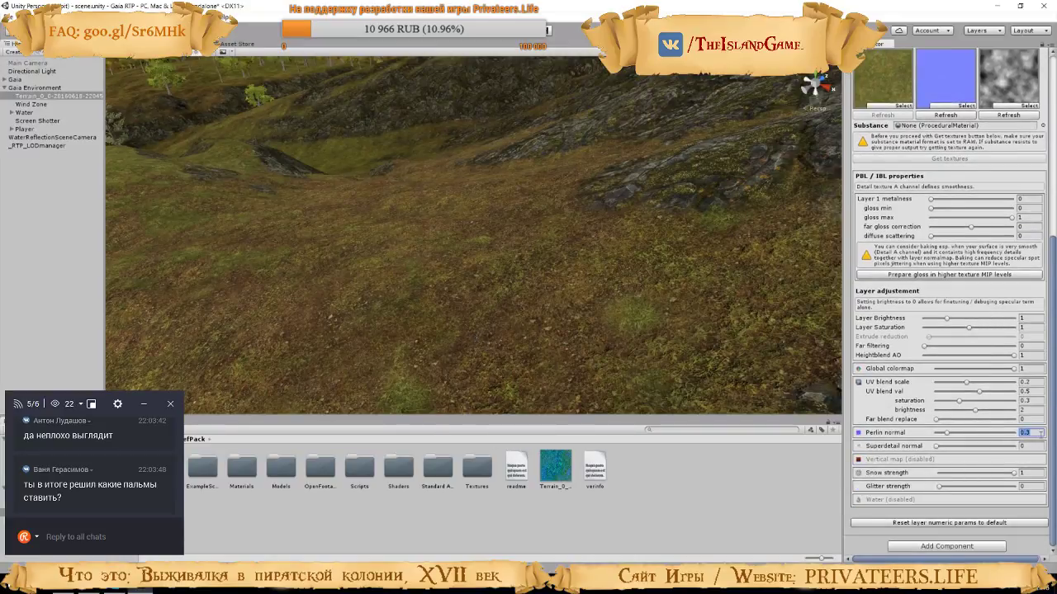
pyautogui.write('0.')
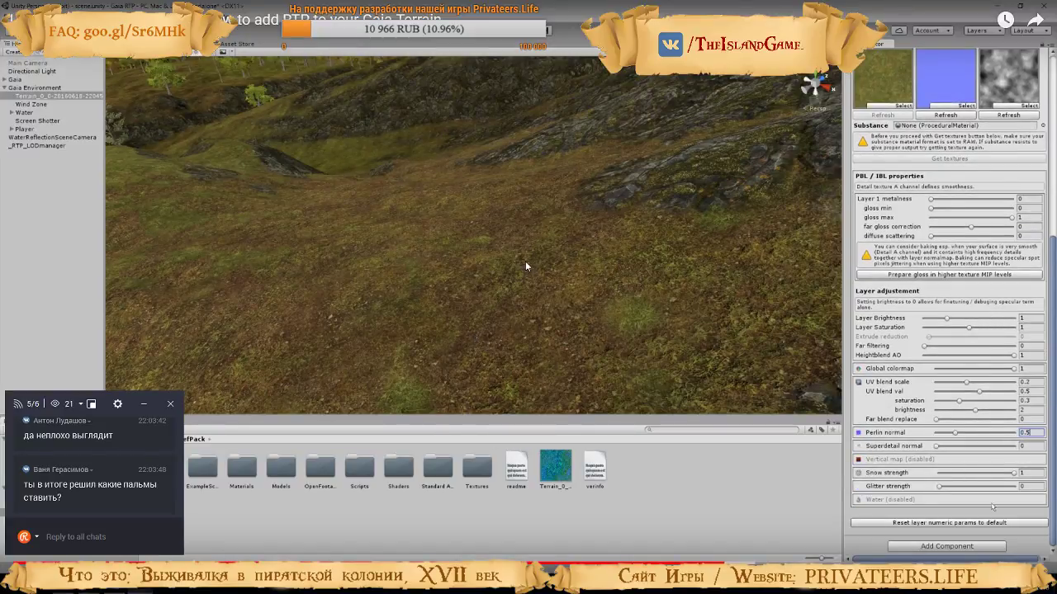
pyautogui.click(525, 265)
pyautogui.hotkey('alt', 'Tab')
pyautogui.moveTo(509, 253); pyautogui.dragTo(615, 285, button='right')
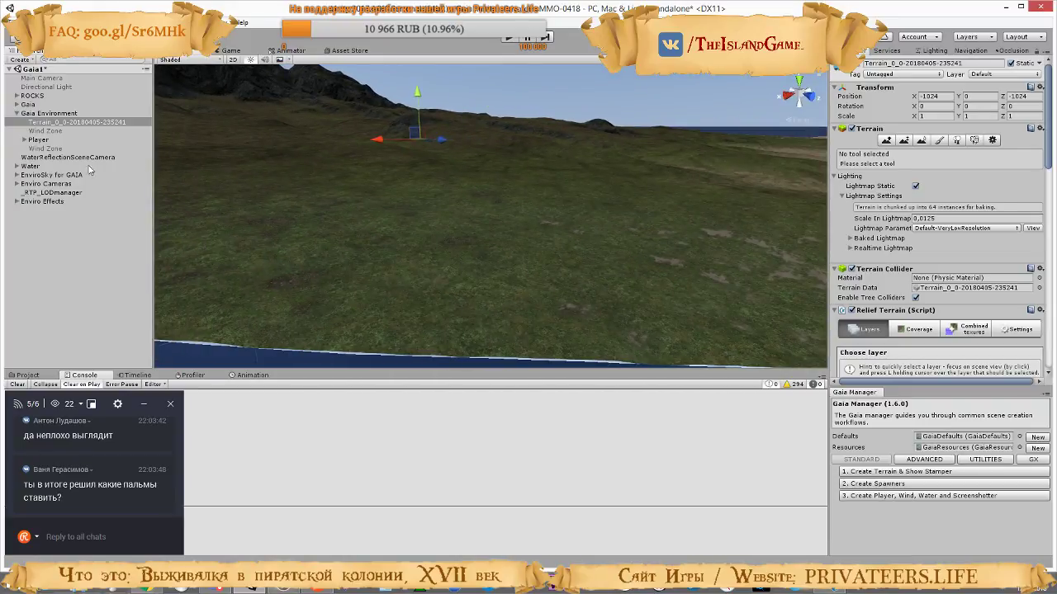
# Set the grass layer's Perlin normal to 0.2 and Superdetail normal to 0.1, checking the ground in the scene from several angles
pyautogui.scroll(-6, 947, 234)
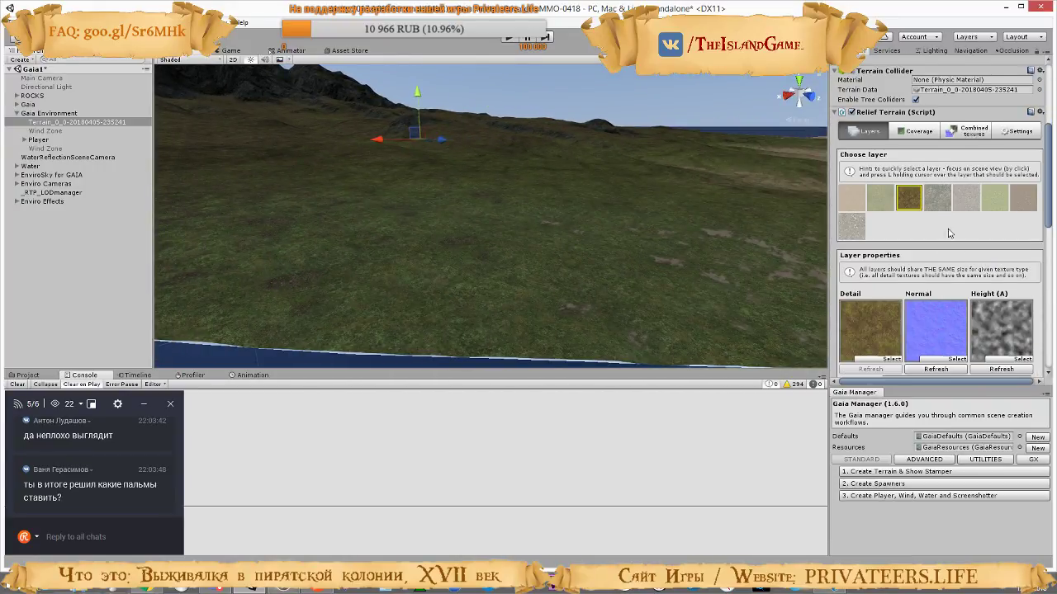
pyautogui.scroll(-15, 883, 198)
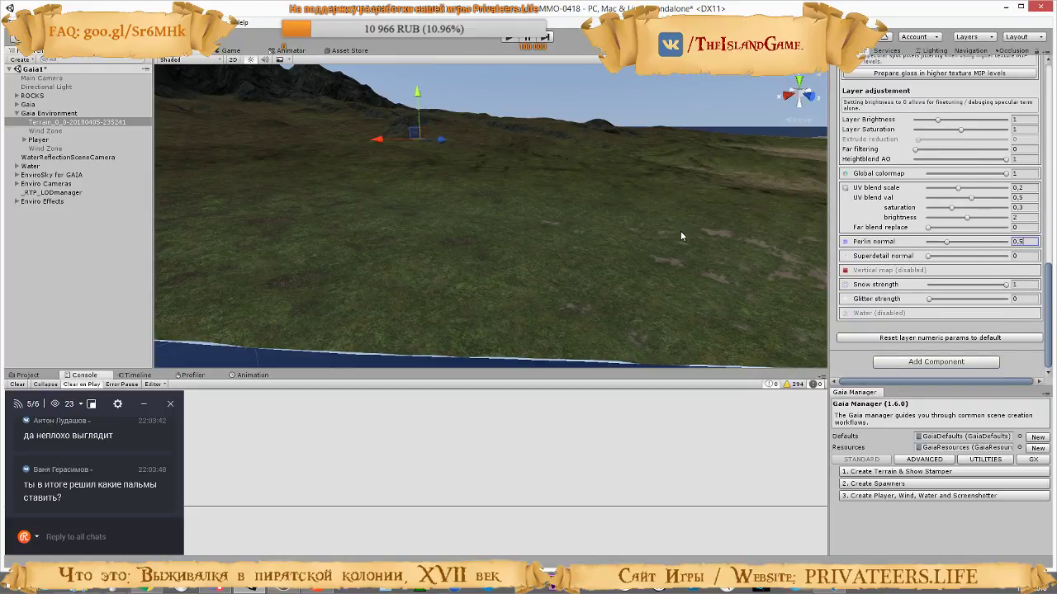
pyautogui.moveTo(681, 236); pyautogui.dragTo(653, 228, button='right')
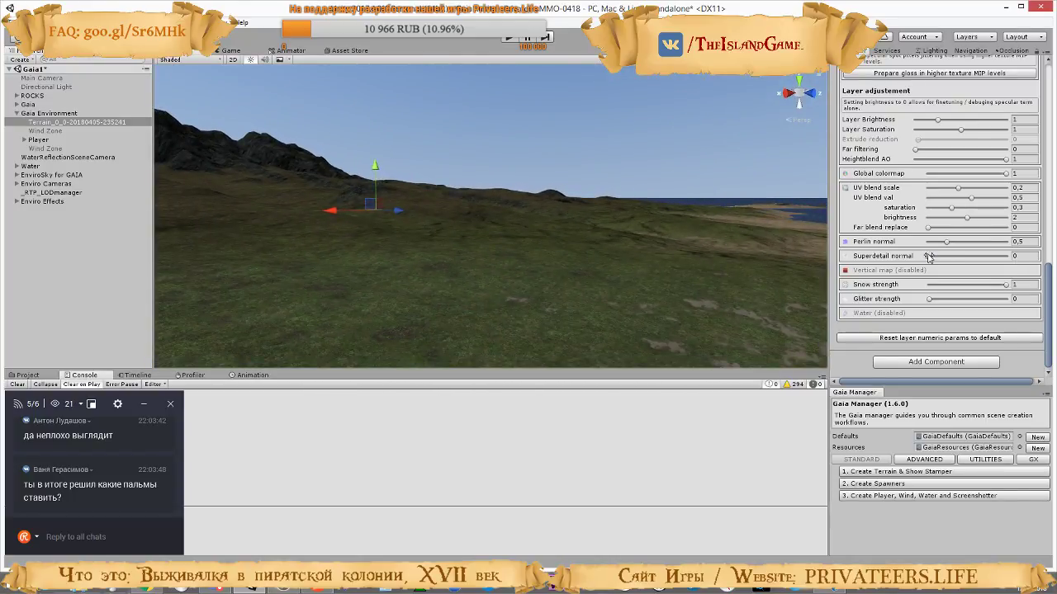
pyautogui.click(955, 257)
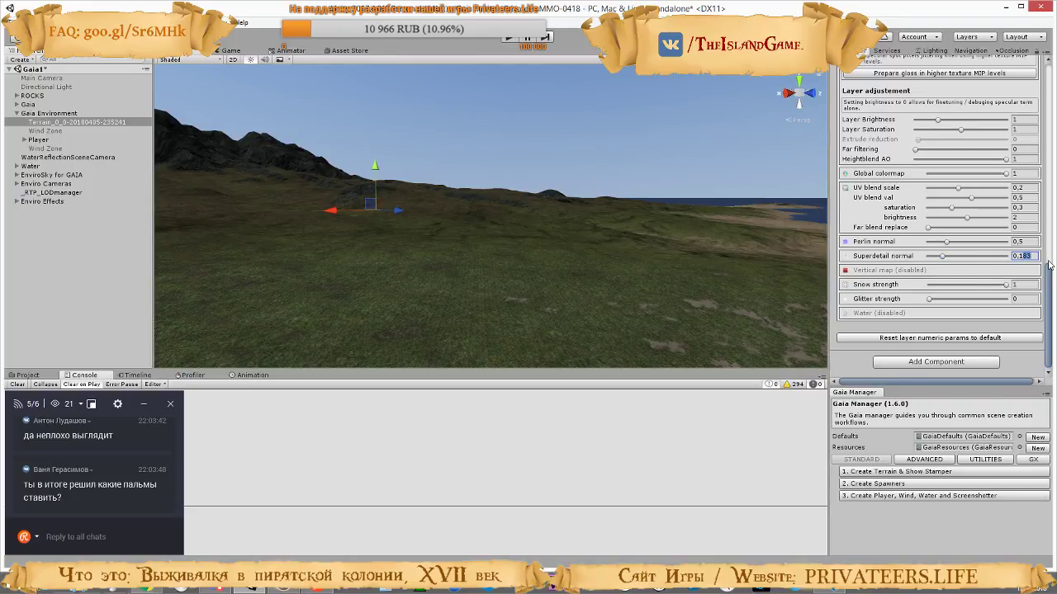
pyautogui.moveTo(715, 267); pyautogui.dragTo(741, 291, button='right')
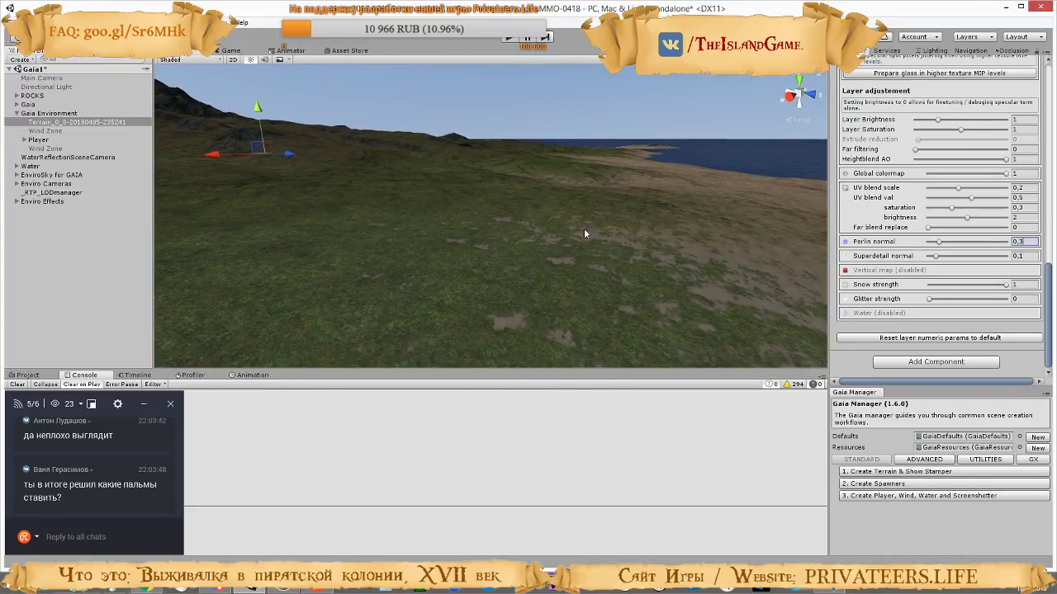
pyautogui.moveTo(517, 257); pyautogui.dragTo(280, 222, button='right')
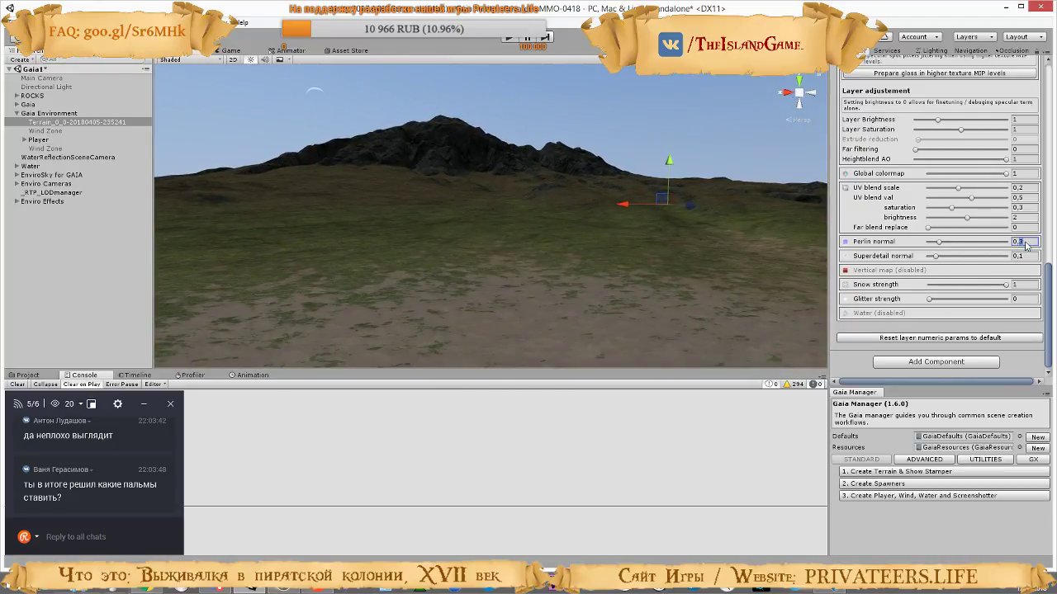
# Run the game and walk from the beach over the grassy hills to examine the grass and moss textures with the reduced normals
pyautogui.click(506, 36)
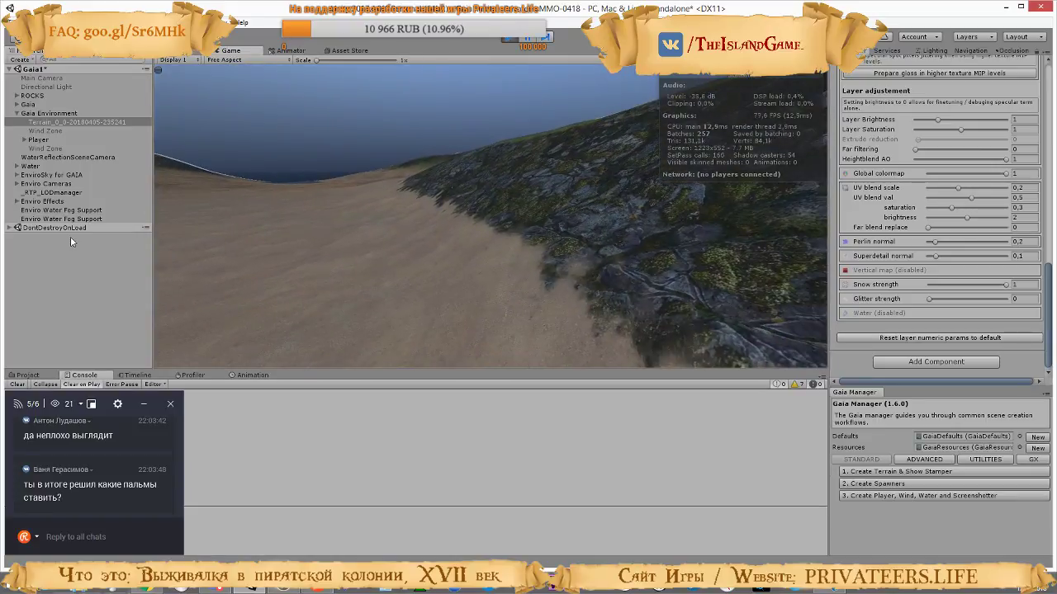
pyautogui.press('w')
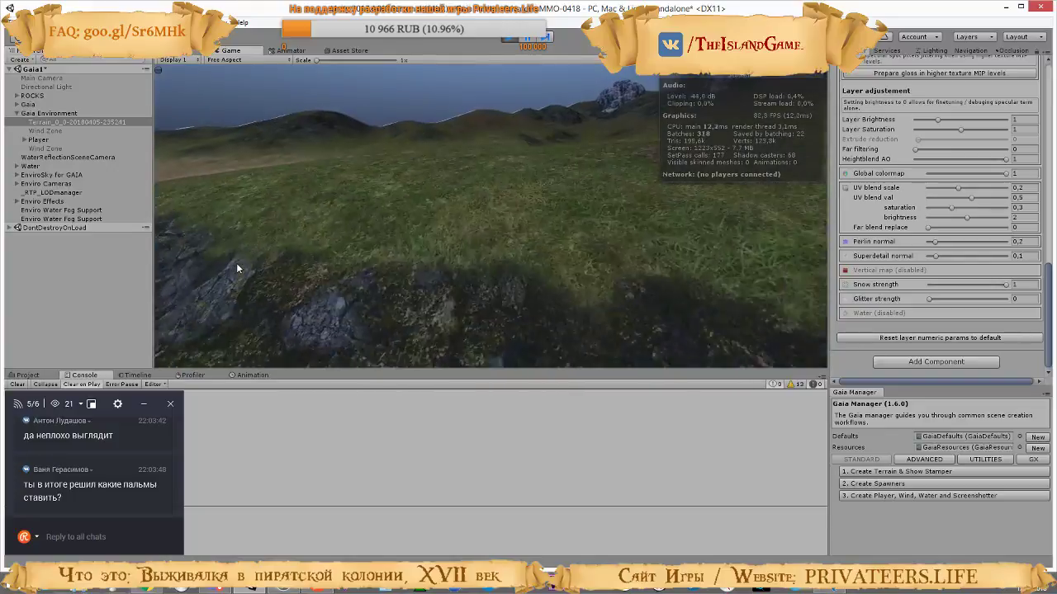
pyautogui.press('w')
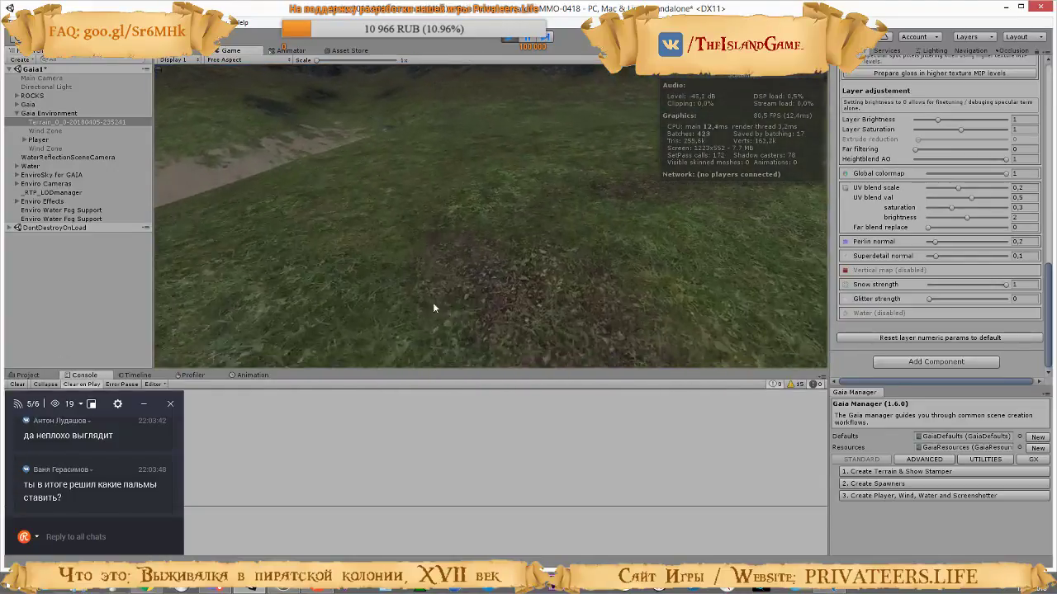
pyautogui.press('w')
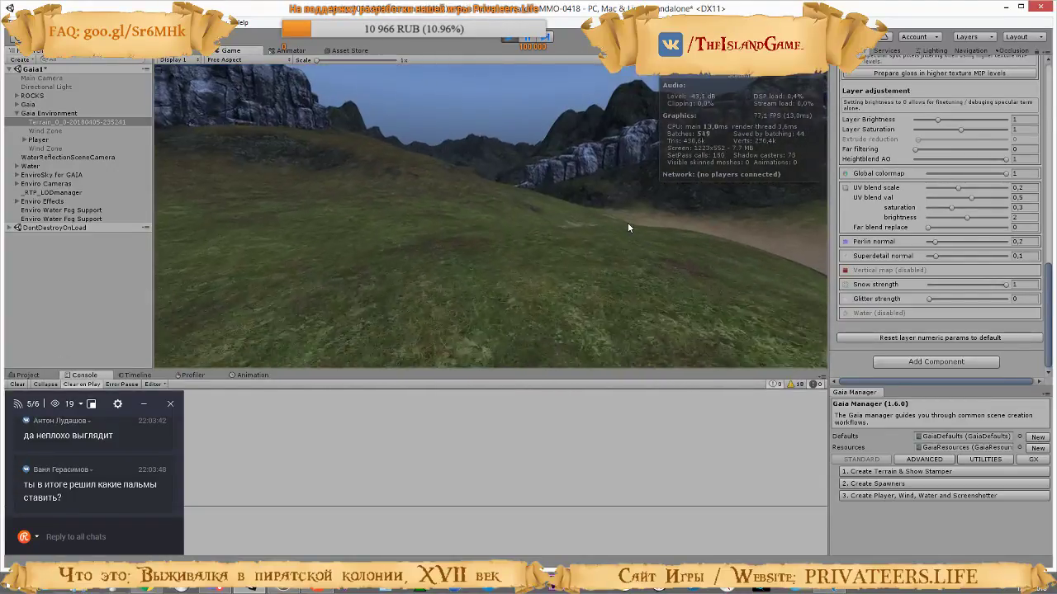
pyautogui.press('w')
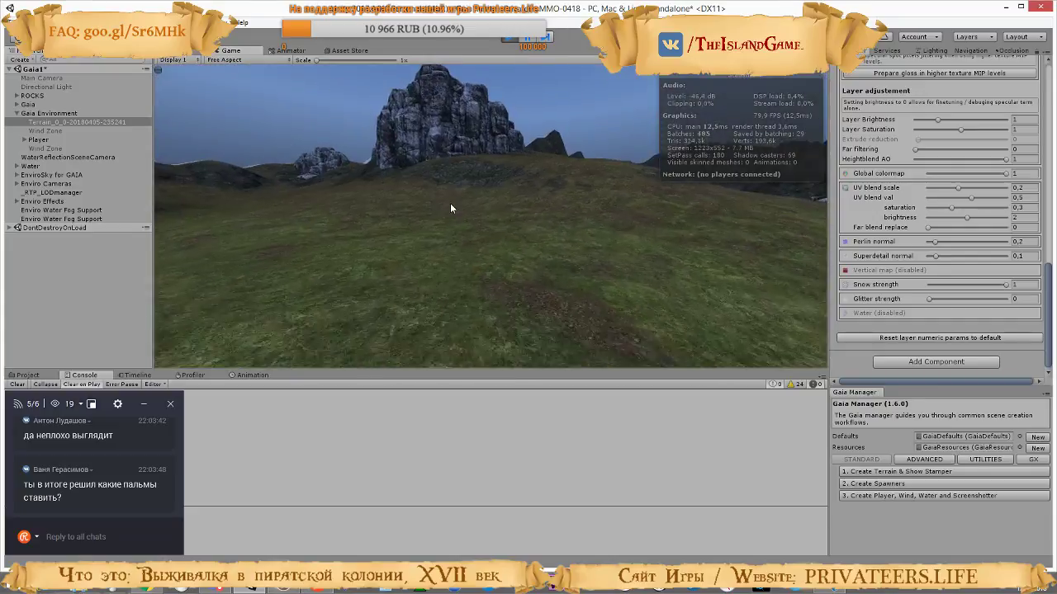
pyautogui.press('w')
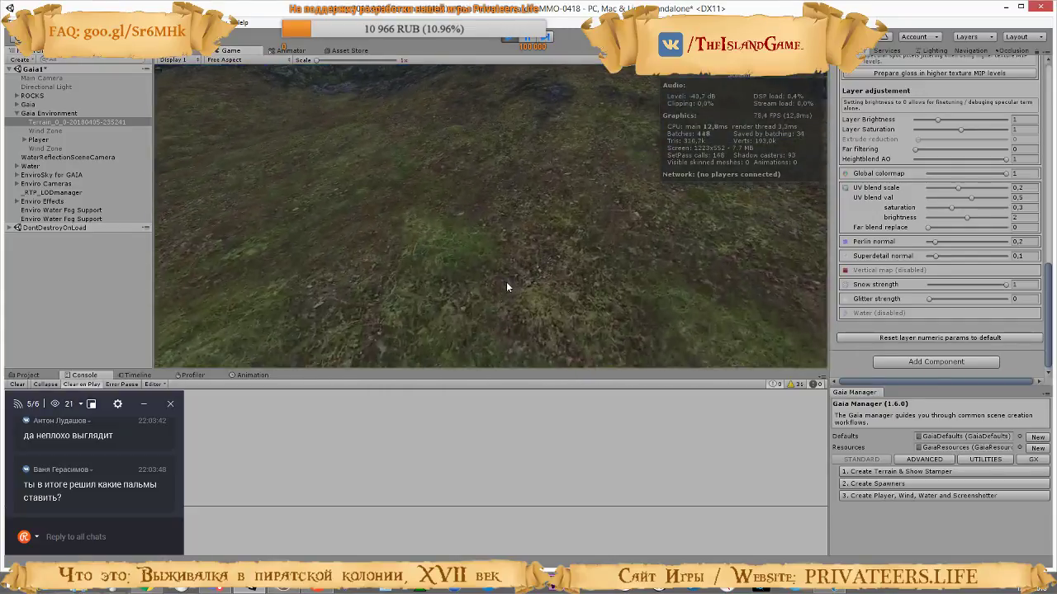
pyautogui.press('w')
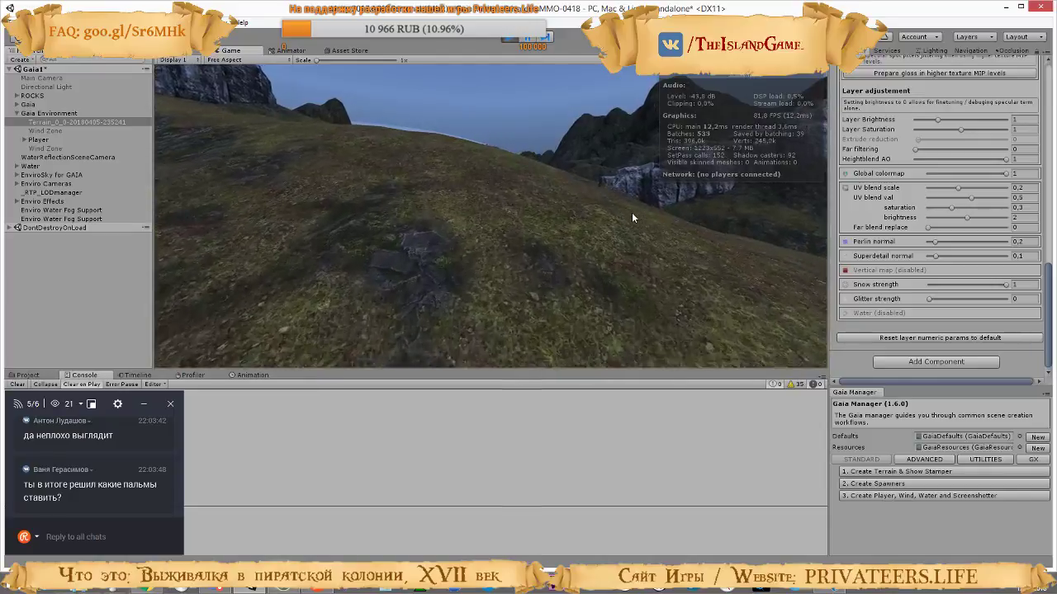
pyautogui.press('w')
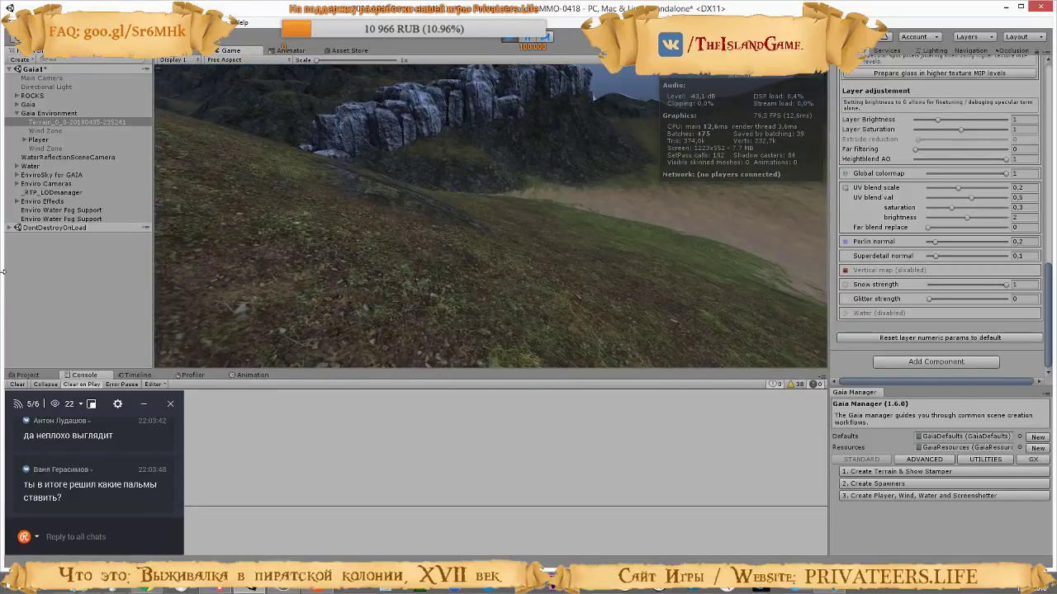
# Walk along the sandy valley to examine the blending between sand, grass and rock up to the hills, and stop the game
pyautogui.press('w')
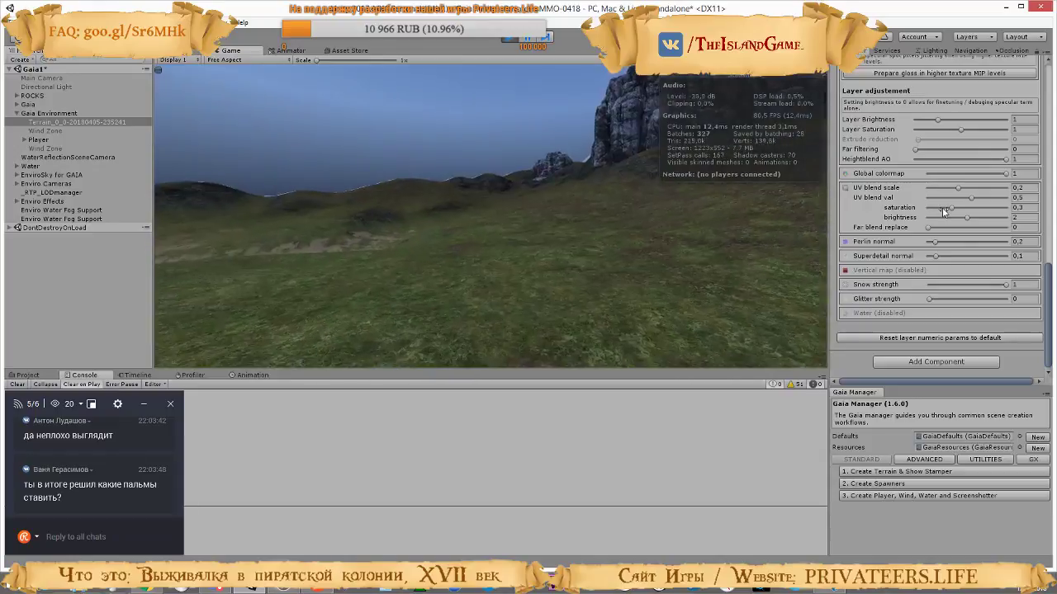
pyautogui.press('w')
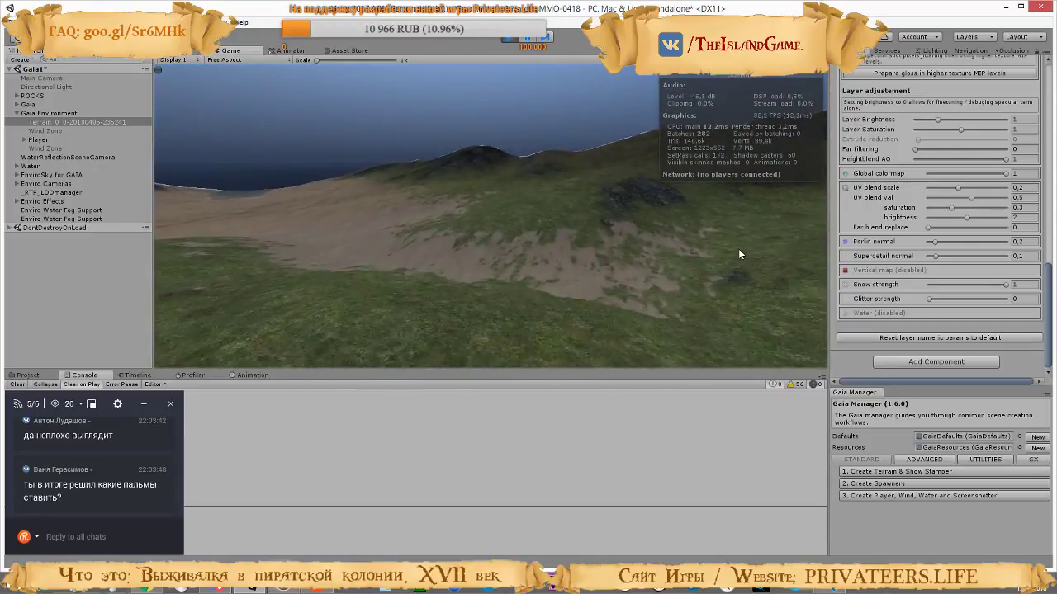
pyautogui.press('w')
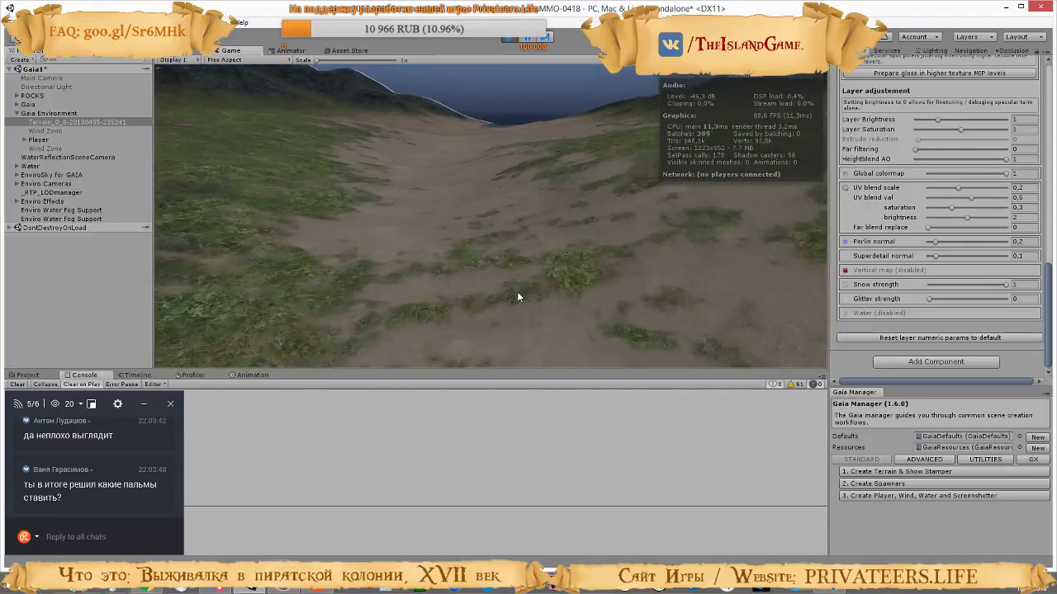
pyautogui.press('w')
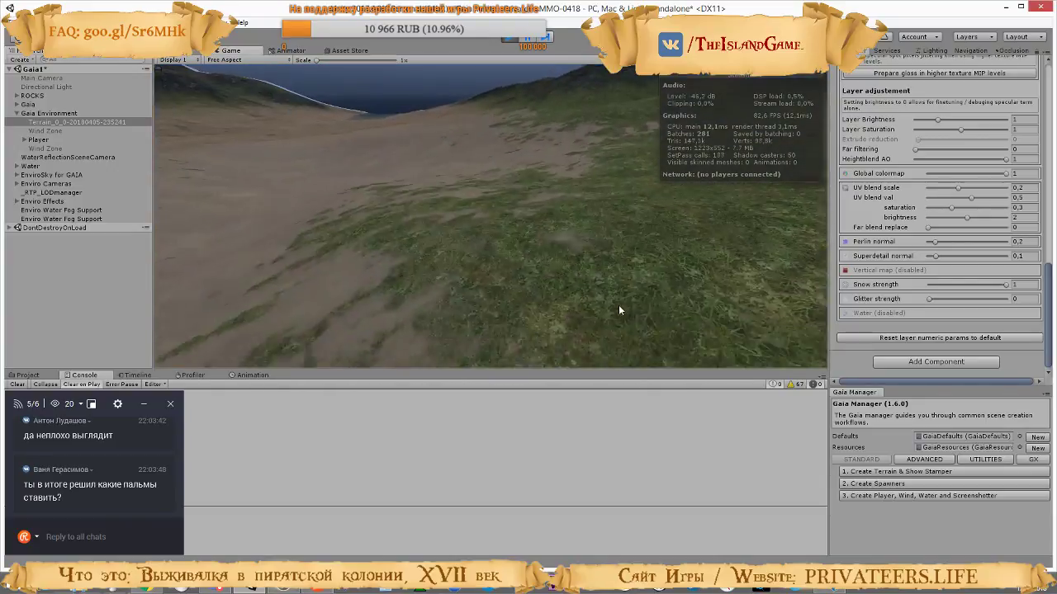
pyautogui.press('w')
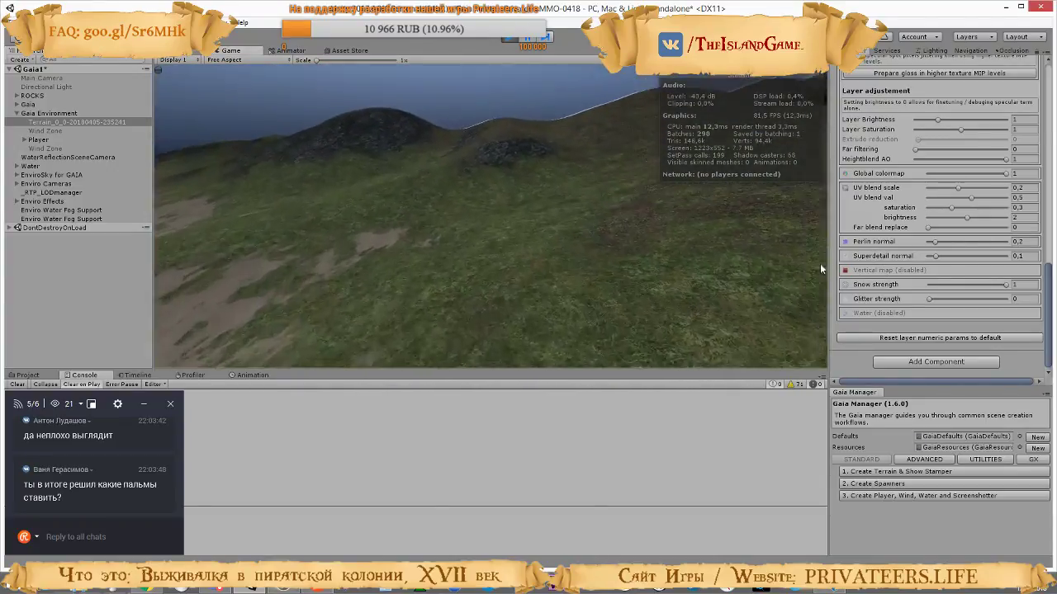
pyautogui.press('w')
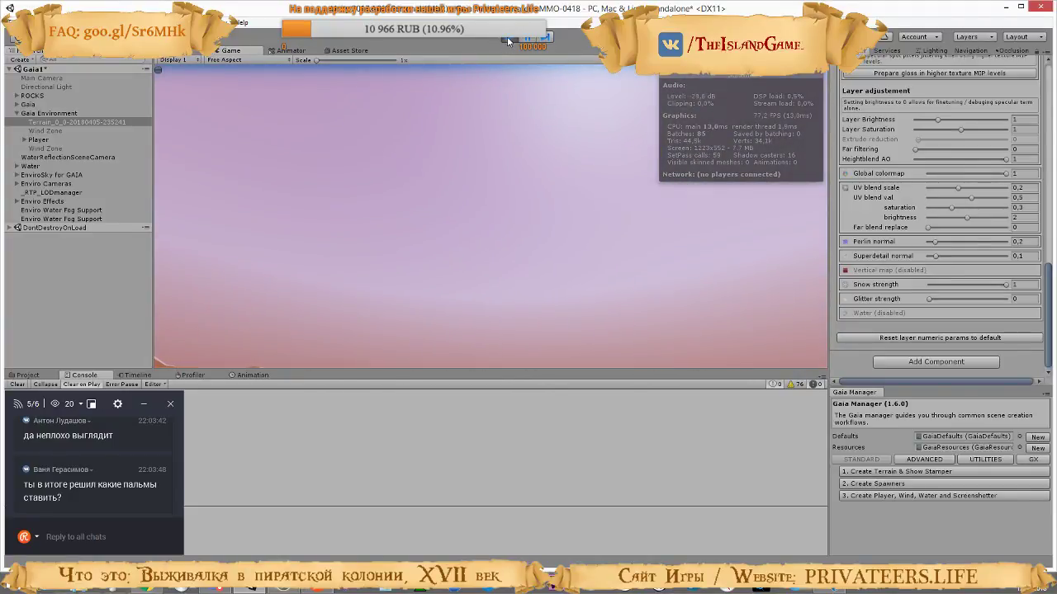
pyautogui.click(507, 41)
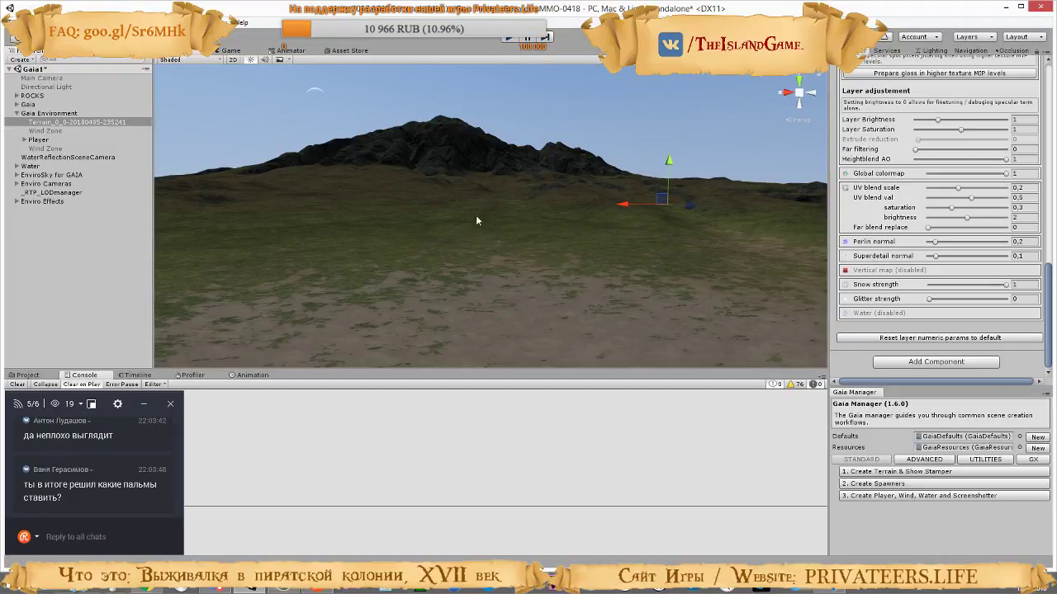
# Reselect the terrain and locate the grass layer's detail, normal and height textures among the project assets
pyautogui.click(47, 123)
pyautogui.scroll(12, 887, 270)
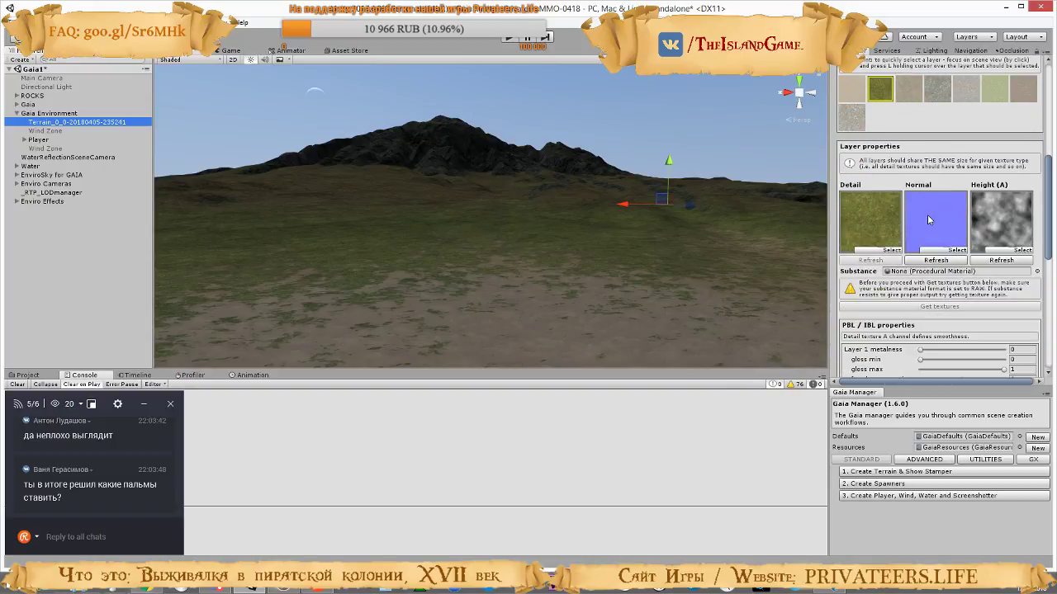
pyautogui.click(875, 222)
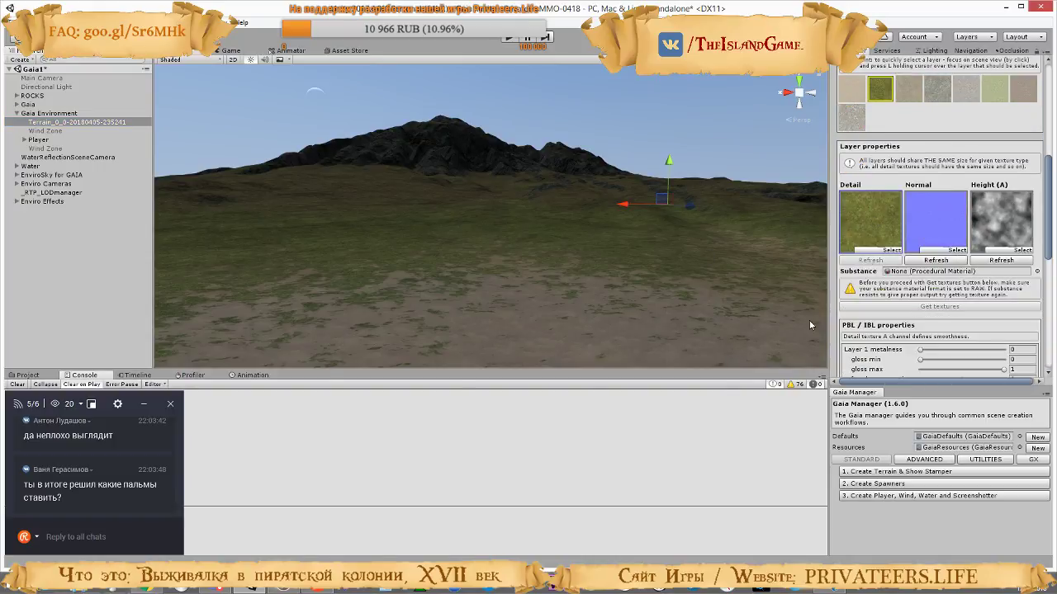
pyautogui.click(27, 375)
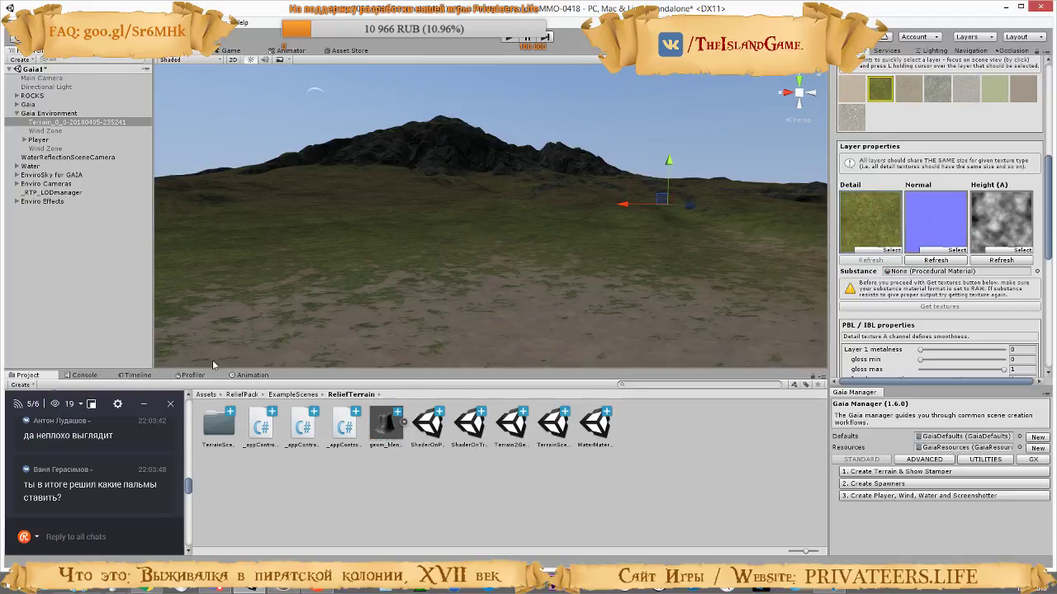
pyautogui.click(877, 210)
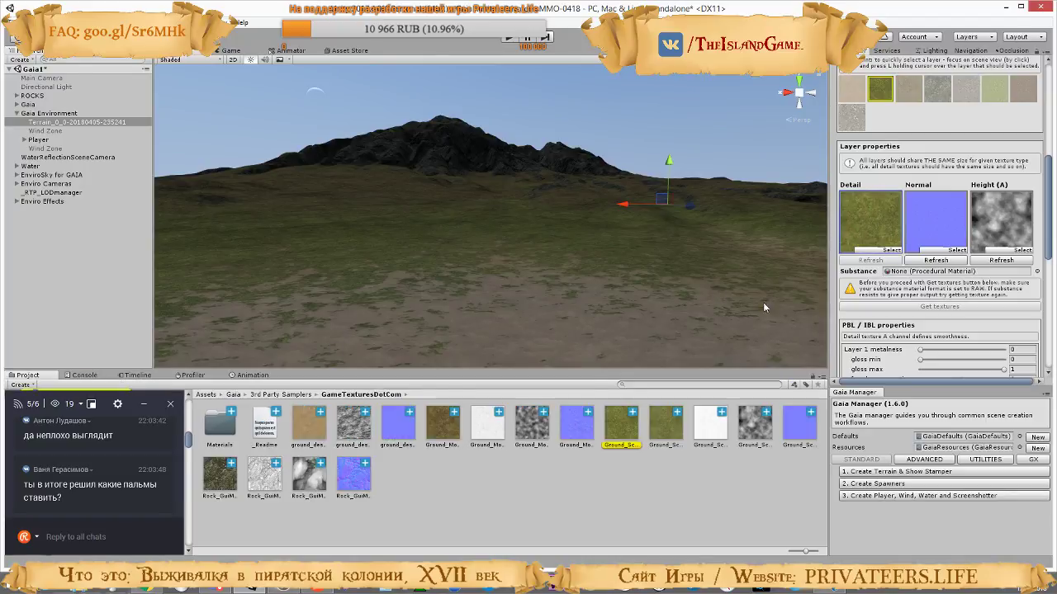
pyautogui.click(914, 242)
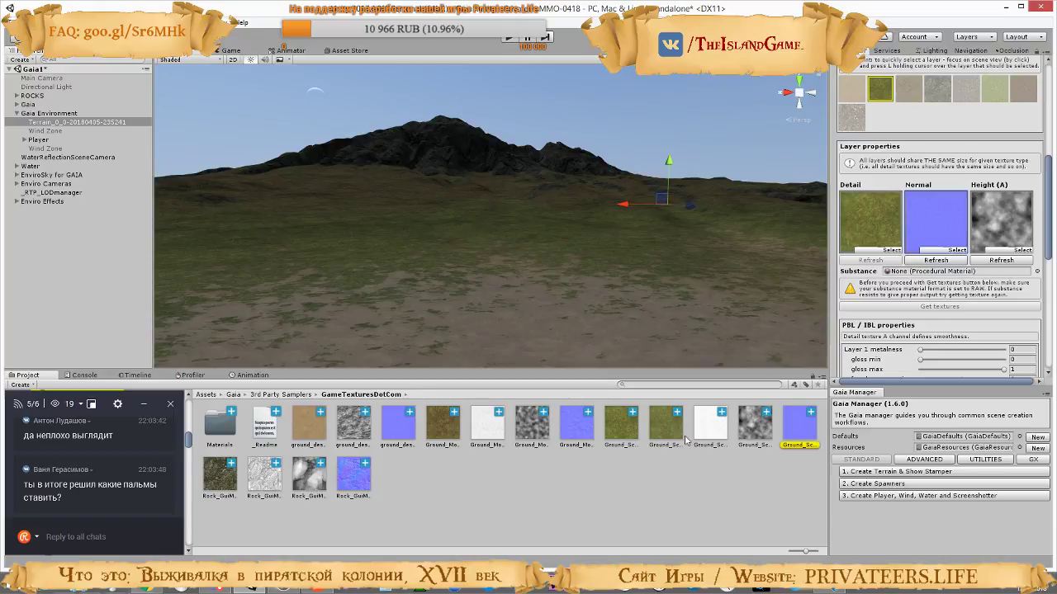
pyautogui.scroll(2, 933, 272)
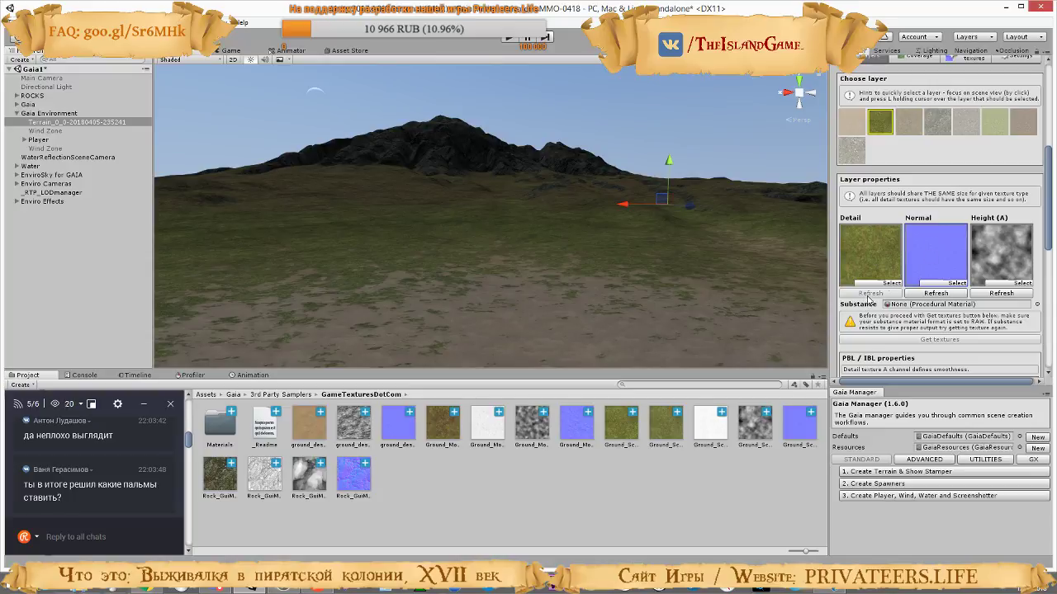
pyautogui.click(865, 244)
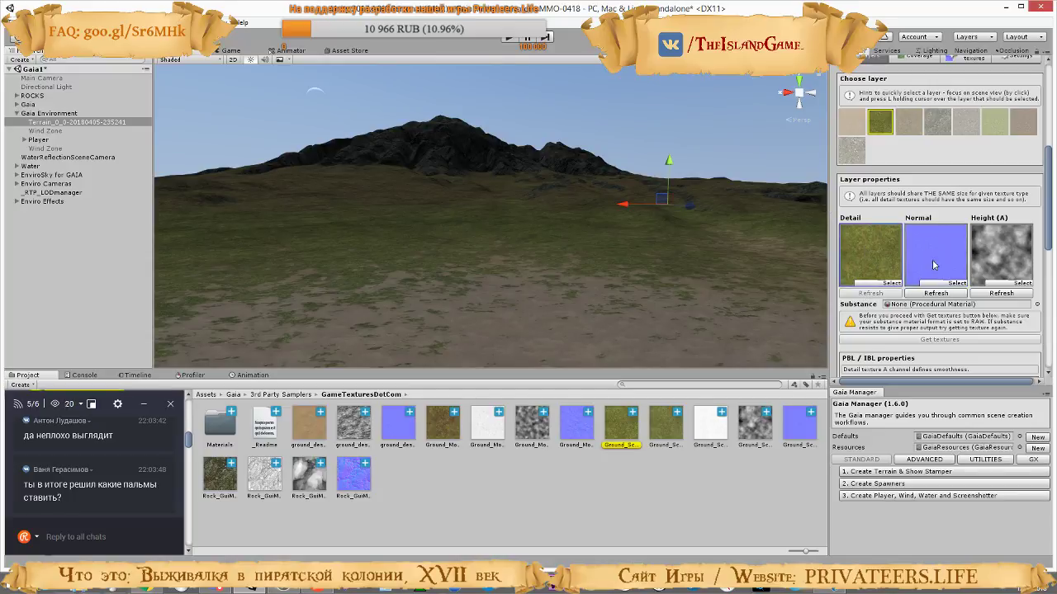
pyautogui.click(932, 259)
pyautogui.click(1007, 259)
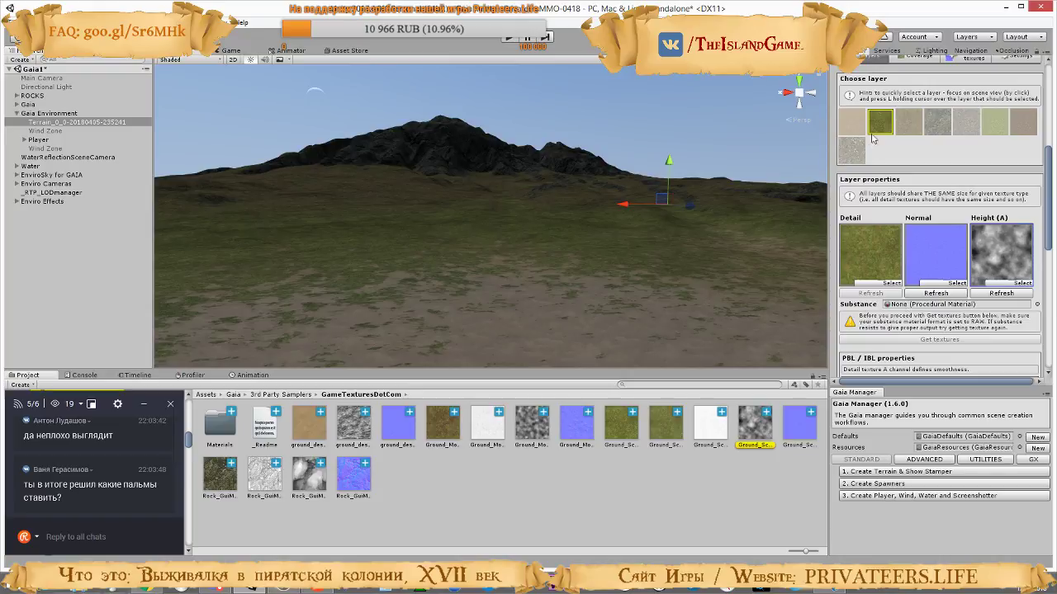
# Select the sand layer and locate its detail, normal and height textures in the GameTexturesDotCom folder
pyautogui.click(851, 124)
pyautogui.click(882, 264)
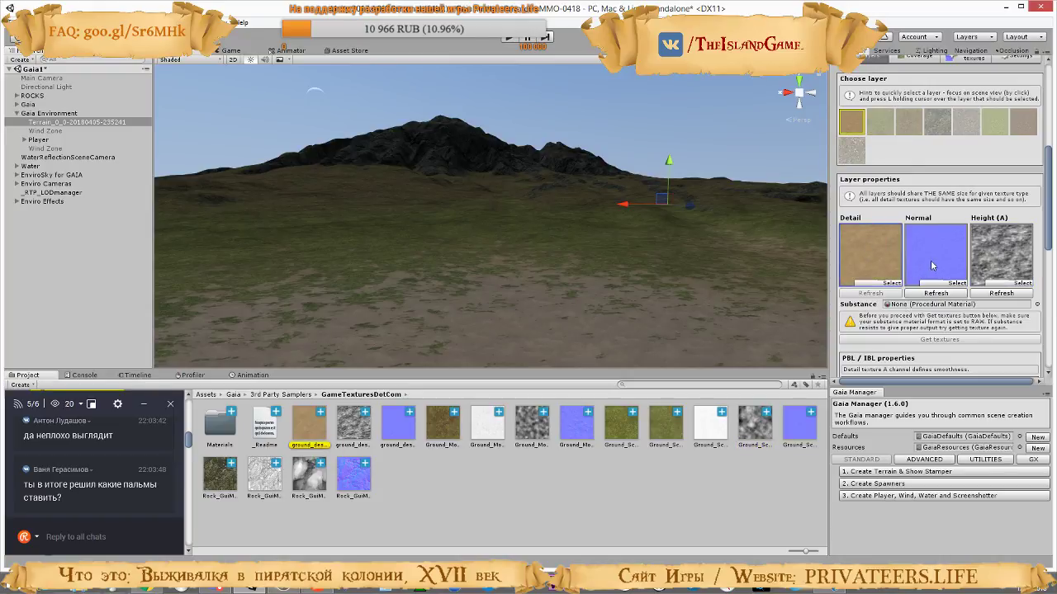
pyautogui.click(933, 263)
pyautogui.click(981, 272)
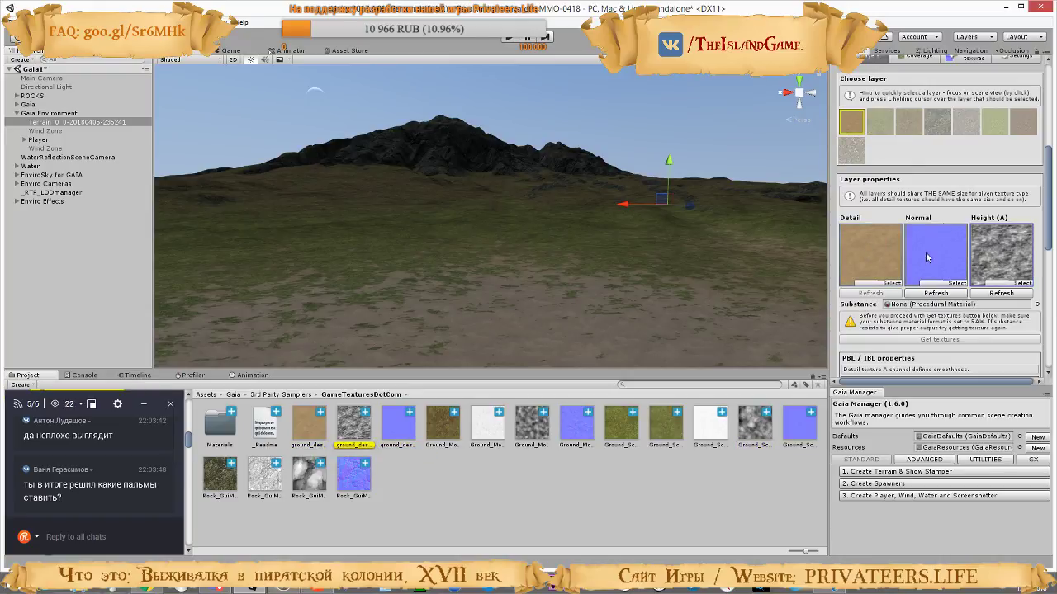
# Select the brown moss layer and locate its detail, normal and height textures in the project assets
pyautogui.click(908, 122)
pyautogui.click(903, 268)
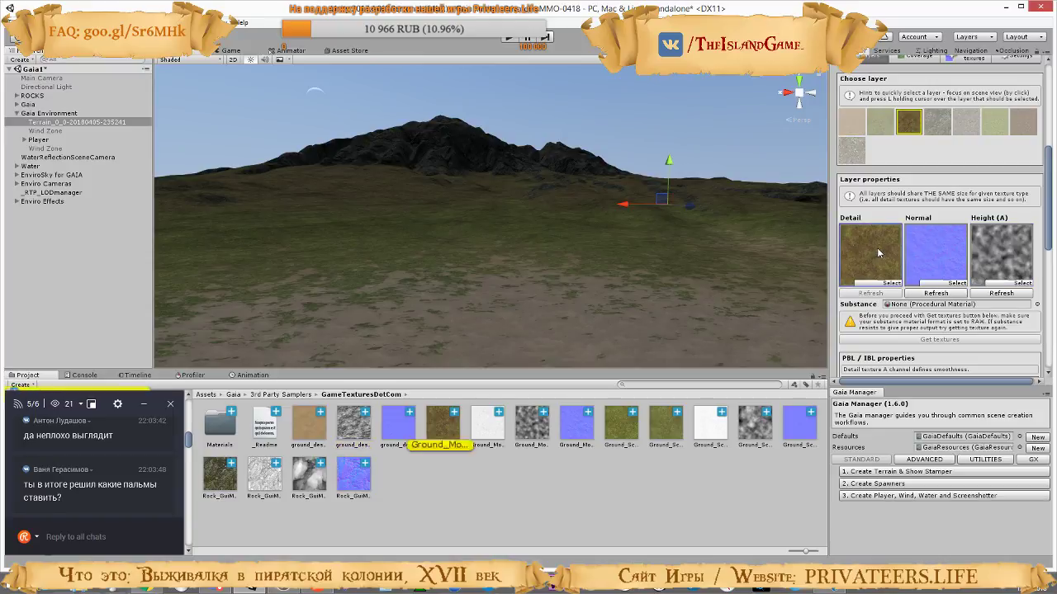
pyautogui.click(946, 270)
pyautogui.click(1012, 270)
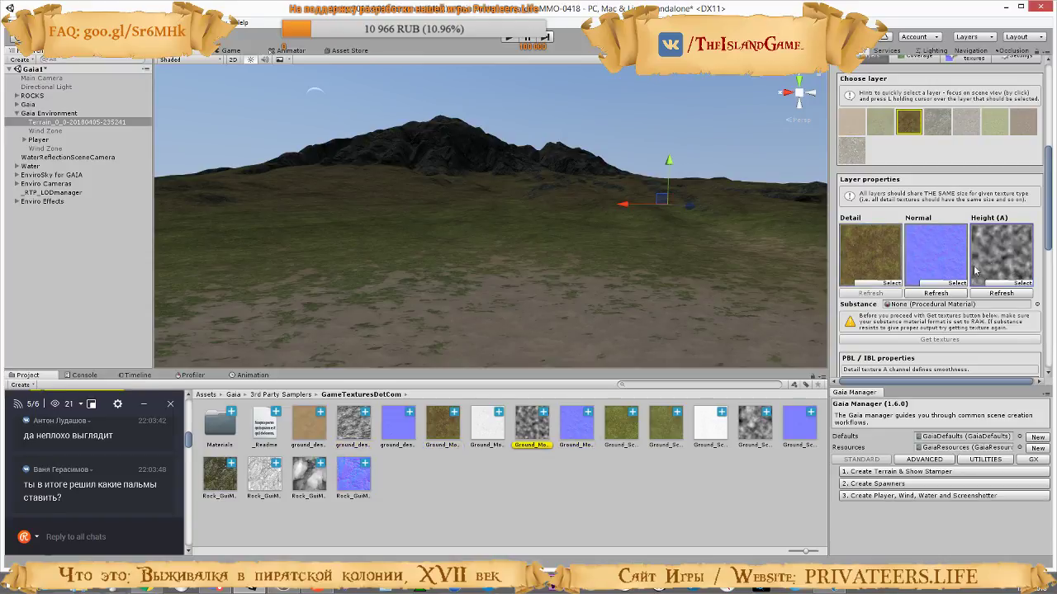
# Select the mossy rock layer and locate its detail, normal and height textures in the GameTexturesDotCom folder
pyautogui.click(937, 124)
pyautogui.click(868, 253)
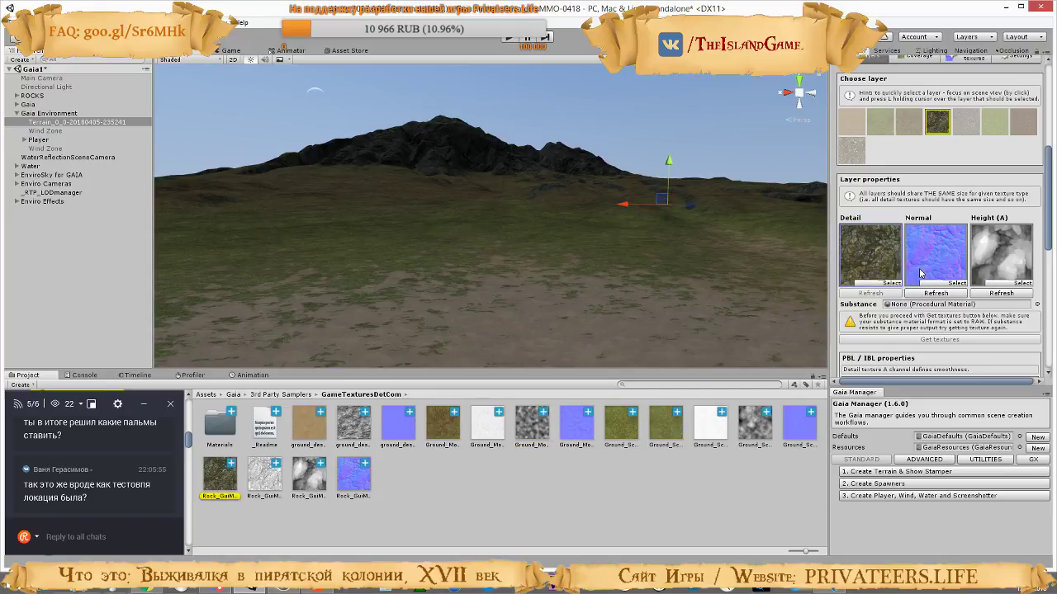
pyautogui.click(946, 259)
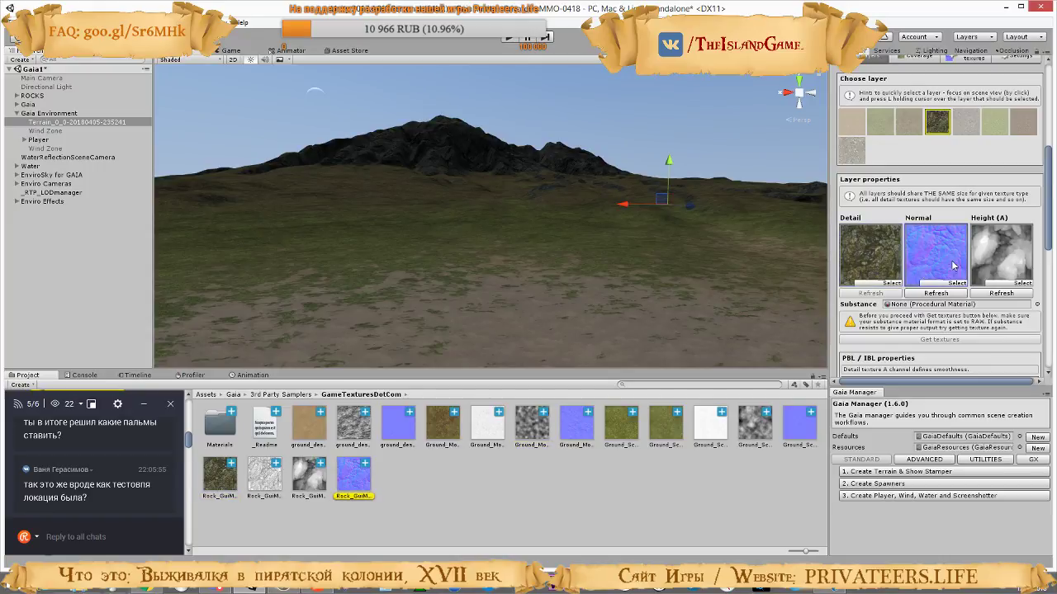
pyautogui.click(1021, 259)
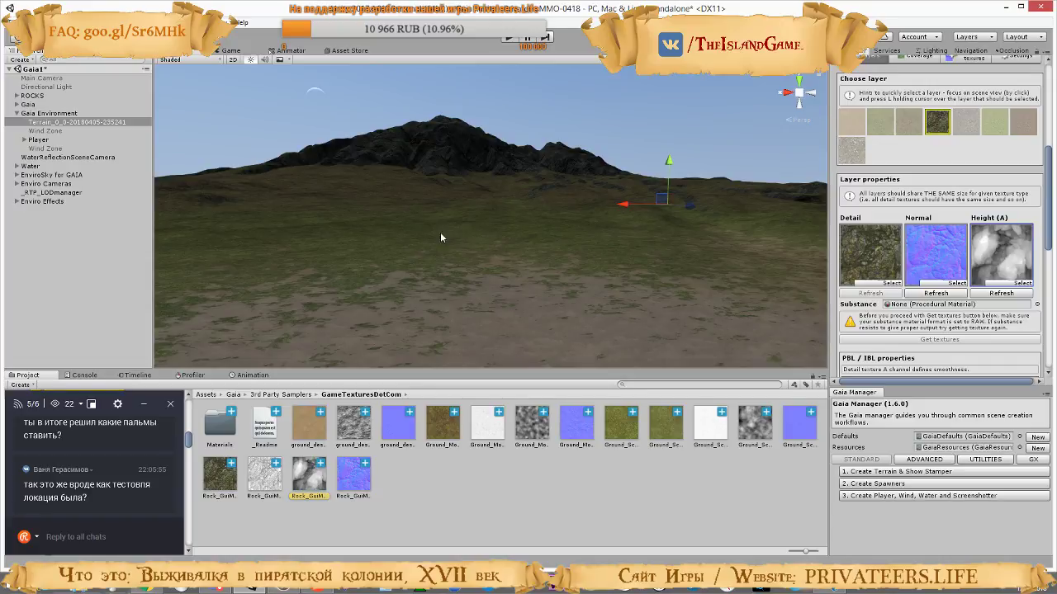
# Examine the terrain textures across the island, from the sandy coast to the moss and rocky mountains
pyautogui.moveTo(619, 264); pyautogui.dragTo(403, 271, button='right')
pyautogui.moveTo(607, 194); pyautogui.dragTo(589, 285, button='right')
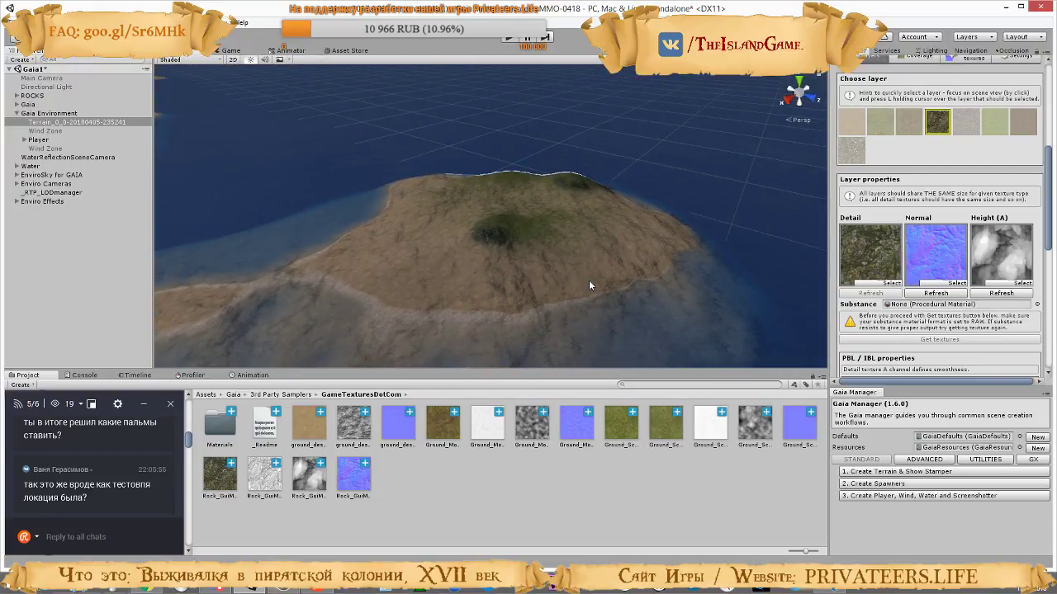
pyautogui.moveTo(453, 192); pyautogui.dragTo(371, 86, button='right')
pyautogui.moveTo(464, 170); pyautogui.dragTo(355, 168, button='right')
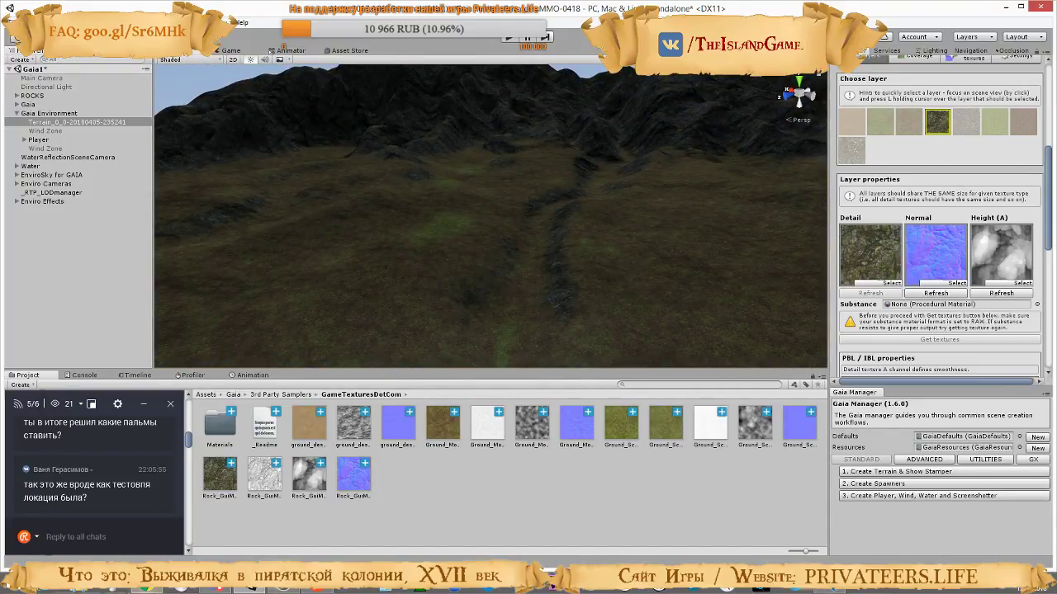
# Switch to the video on adding RTP to a Gaia terrain and play the part on Perlin and Superdetail normals
pyautogui.hotkey('alt', 'Tab')
pyautogui.click(345, 327)
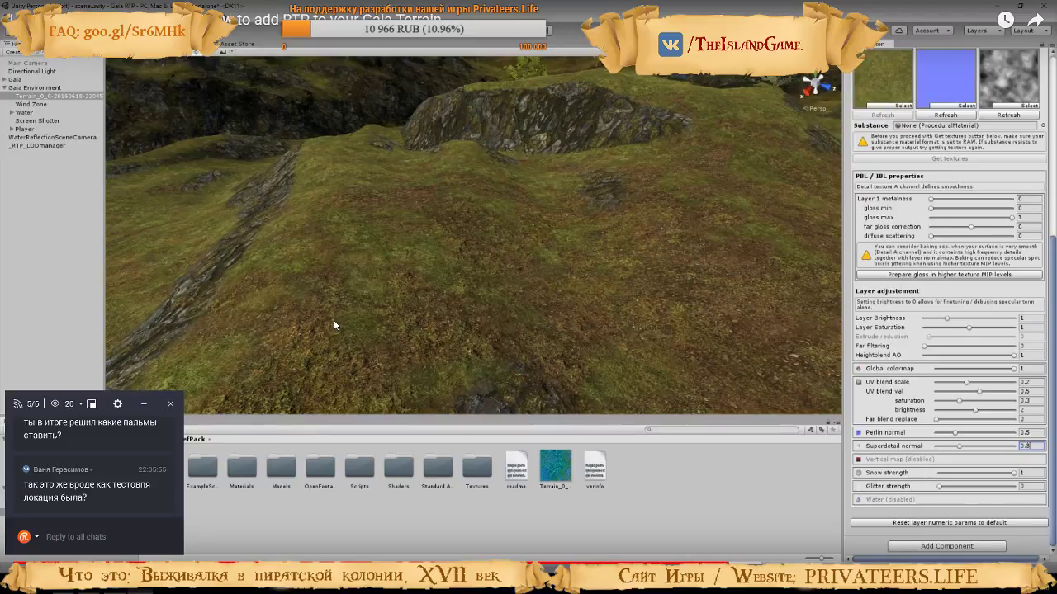
pyautogui.click(333, 325)
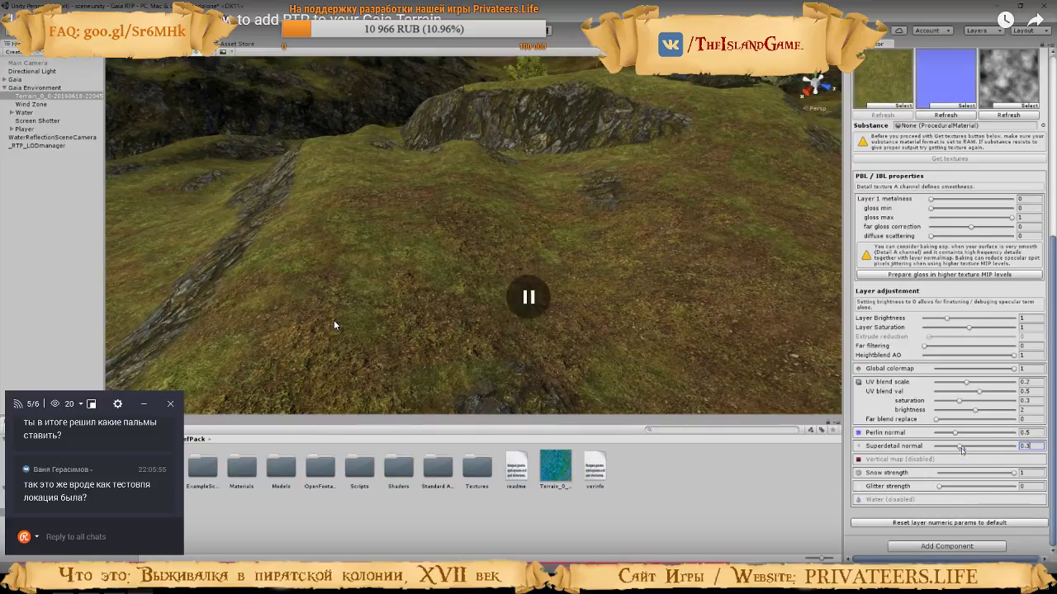
pyautogui.click(334, 325)
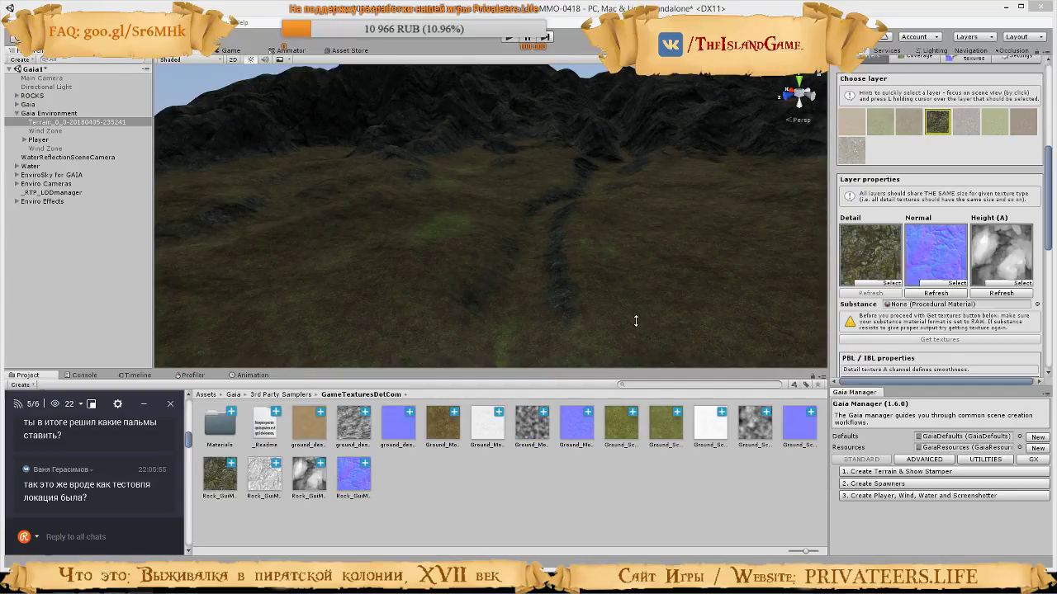
# Back in Unity, select the sand layer, try a Perlin normal of 0.02 and set it to 0.3
pyautogui.moveTo(632, 321); pyautogui.dragTo(521, 256, button='right')
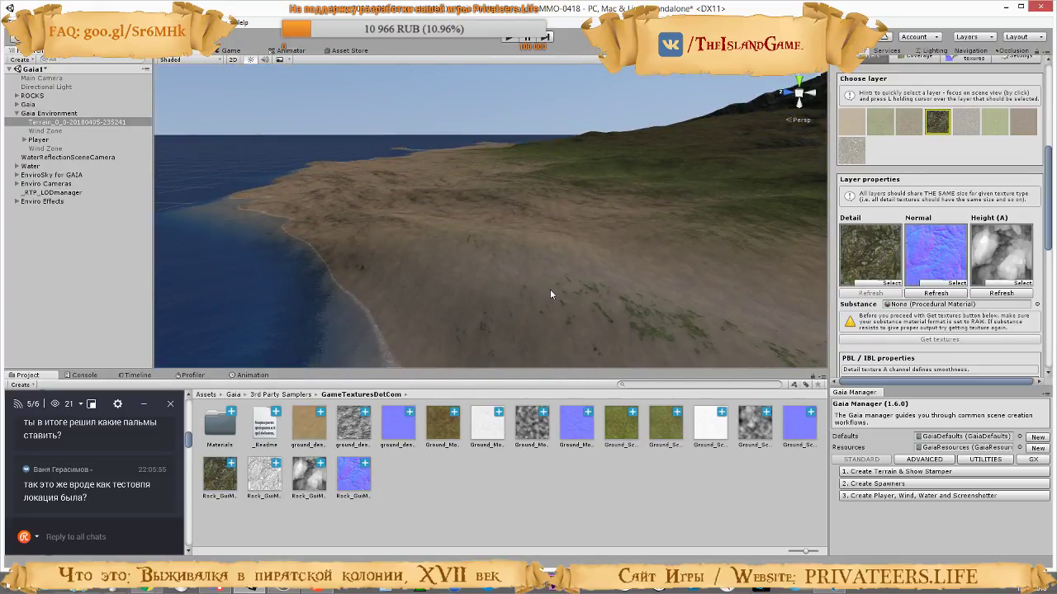
pyautogui.click(851, 124)
pyautogui.scroll(-10, 962, 239)
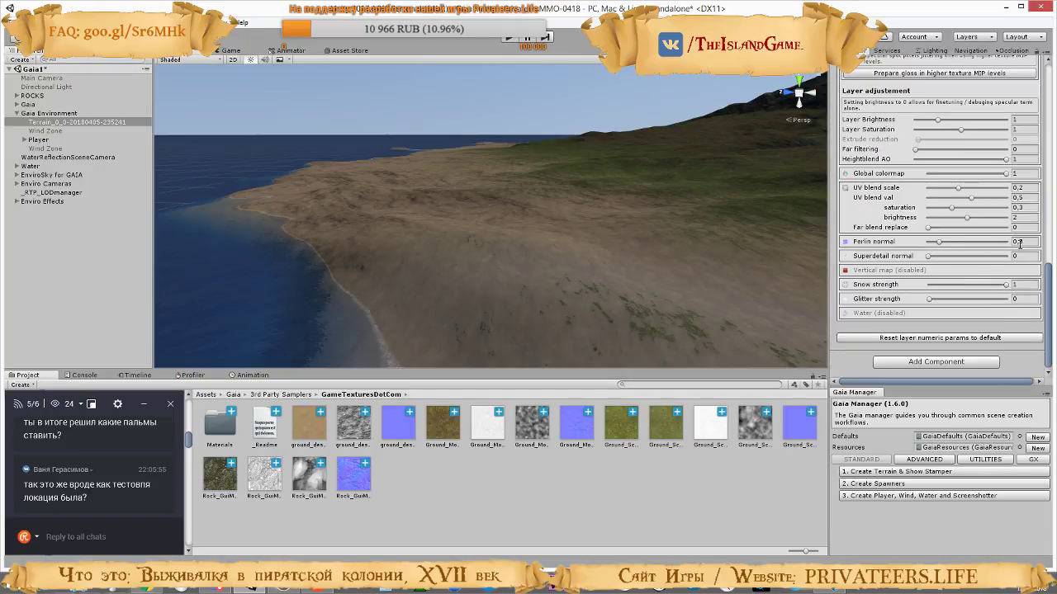
pyautogui.moveTo(952, 244); pyautogui.dragTo(926, 248)
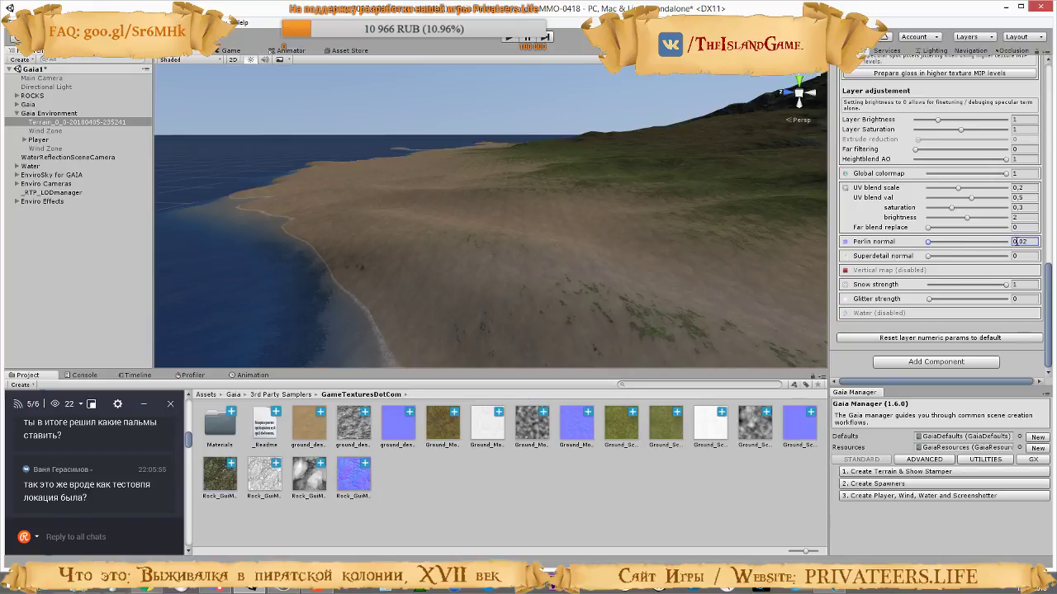
pyautogui.write('0,3')
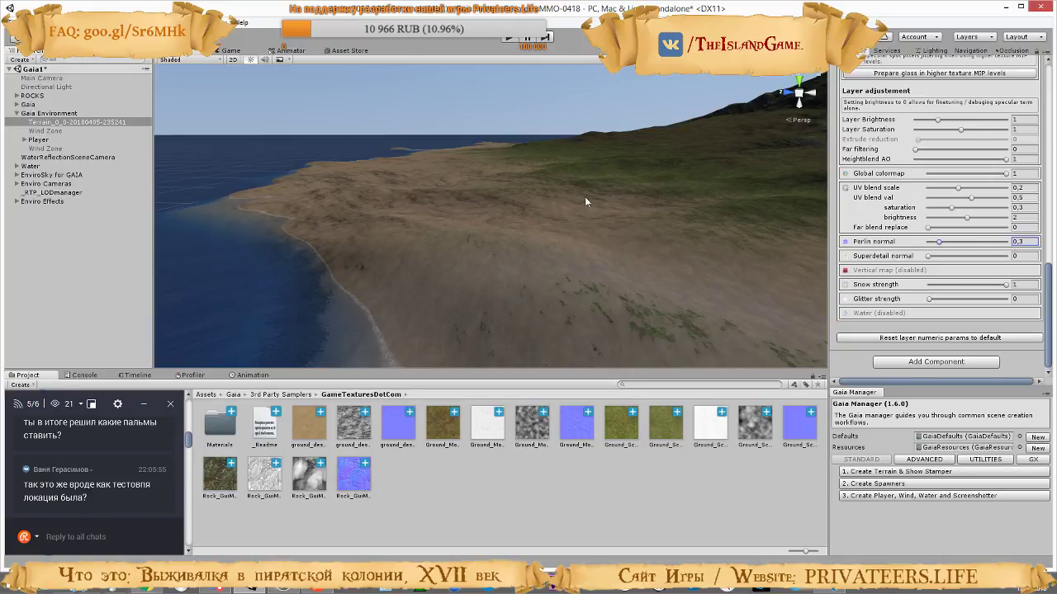
# Compare Superdetail normal strengths on the sand layer in the scene and the running game, and set it to 0.05
pyautogui.moveTo(969, 257); pyautogui.dragTo(1024, 264)
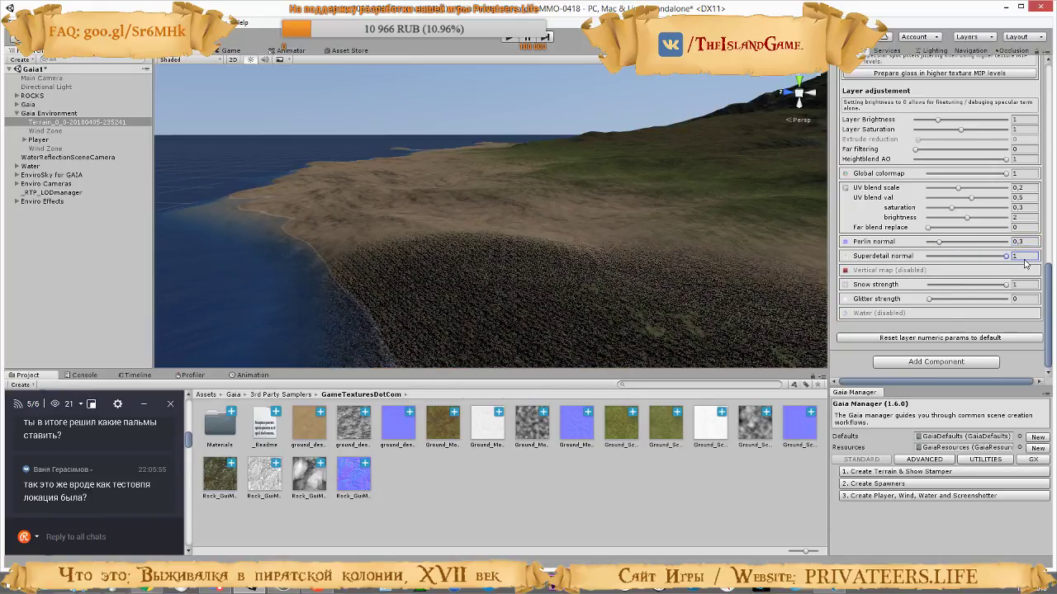
pyautogui.moveTo(950, 265); pyautogui.dragTo(933, 266)
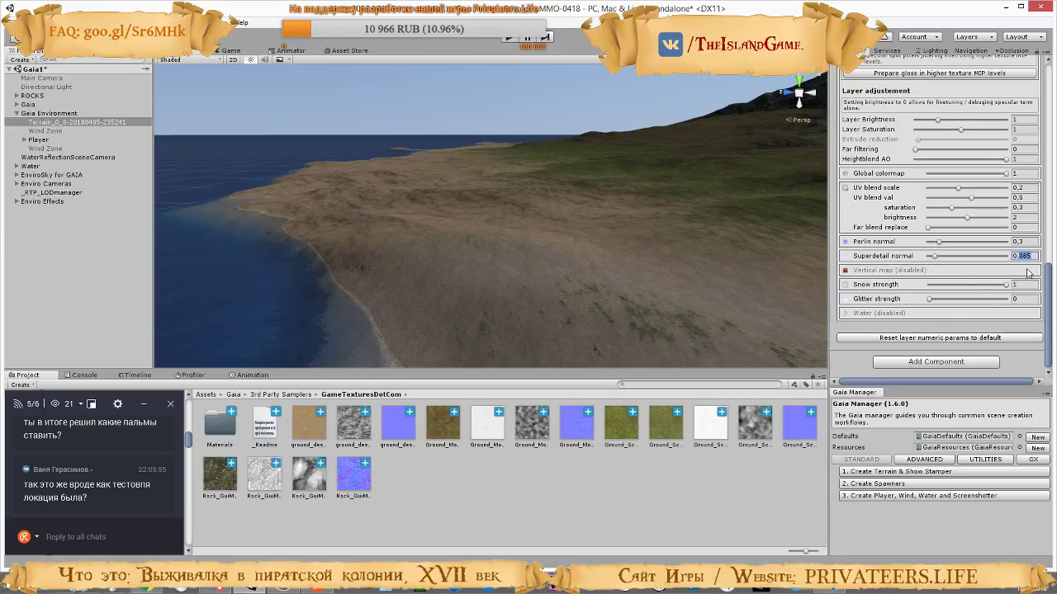
pyautogui.moveTo(674, 264); pyautogui.dragTo(738, 203, button='right')
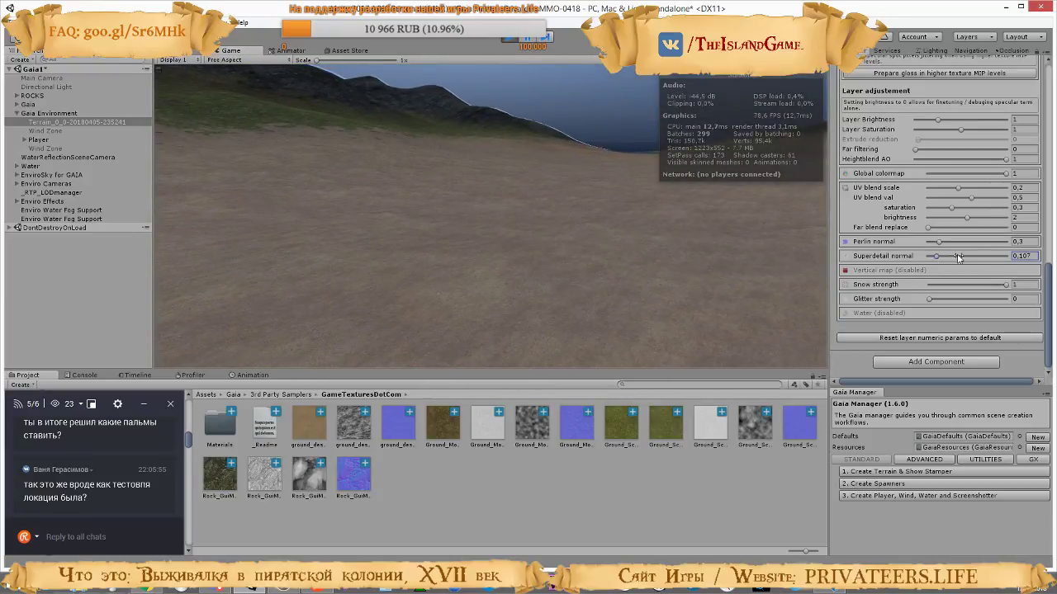
pyautogui.moveTo(957, 258); pyautogui.dragTo(928, 259)
pyautogui.click(1023, 256)
pyautogui.write('0.5')
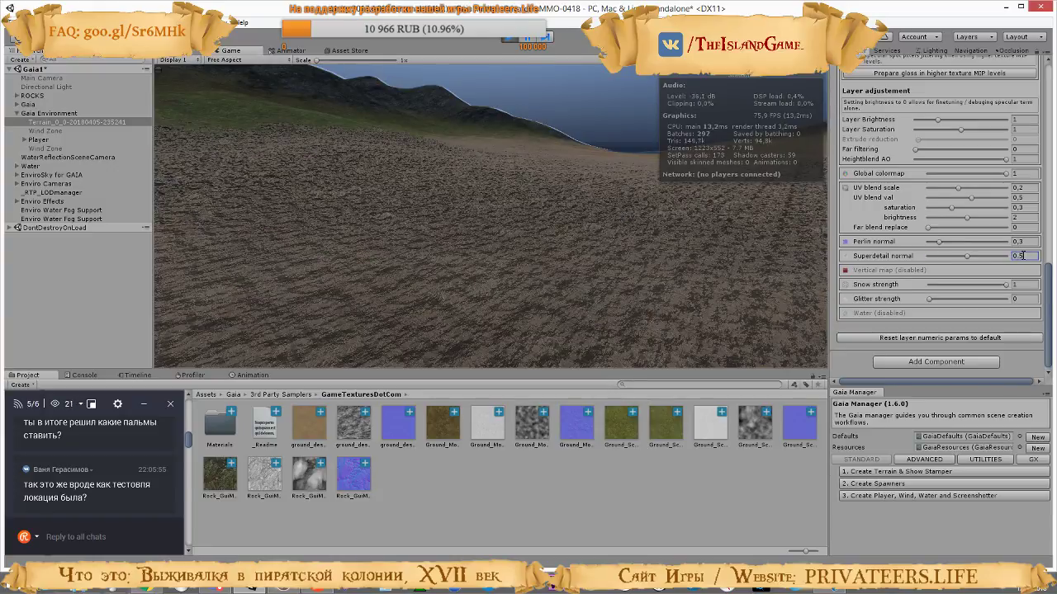
pyautogui.press('BackSpace')
pyautogui.write('1')
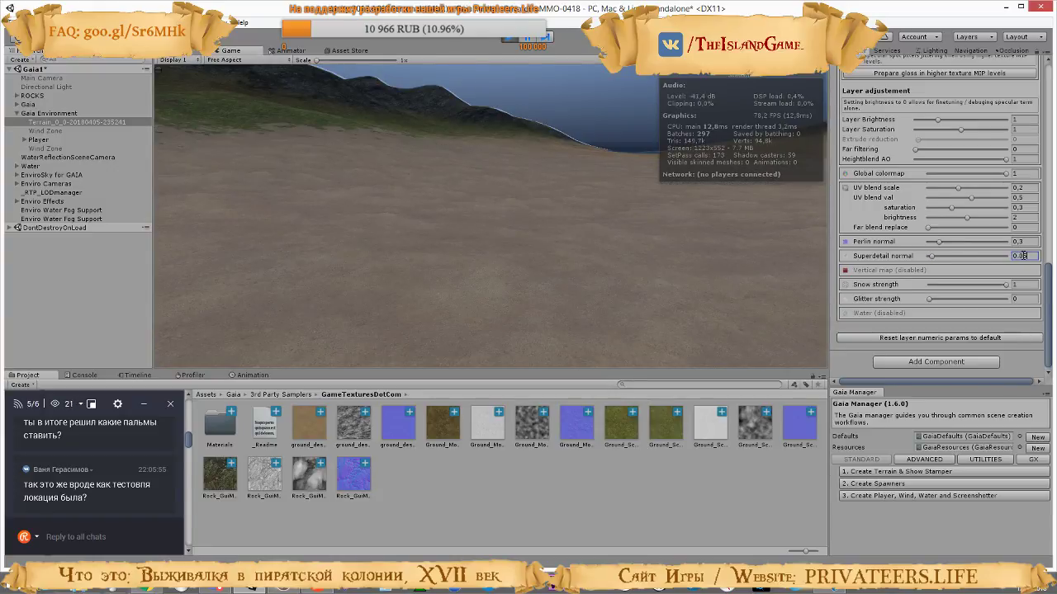
# Walk through the sandy valley to check the sand, stop the game and set the sand layer's Perlin normal to 0.2
pyautogui.click(686, 231)
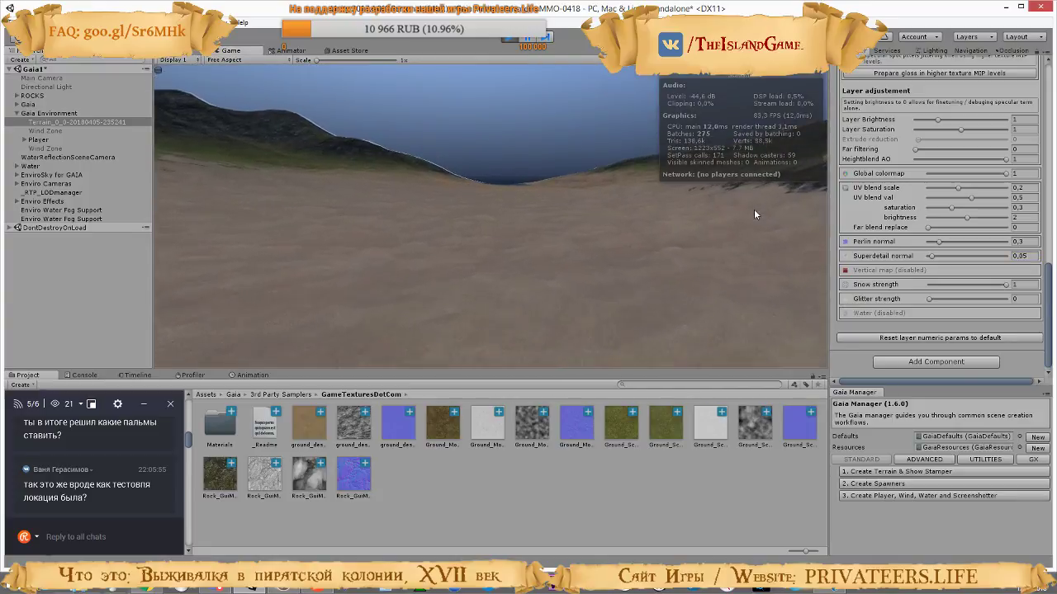
pyautogui.press('w')
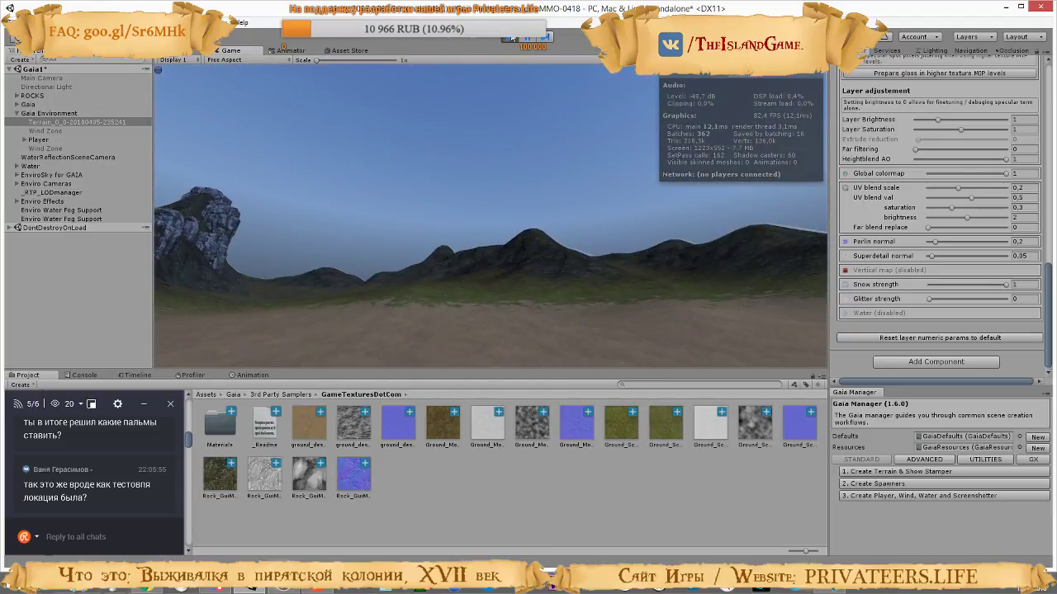
pyautogui.hotkey('ctrl', 'p')
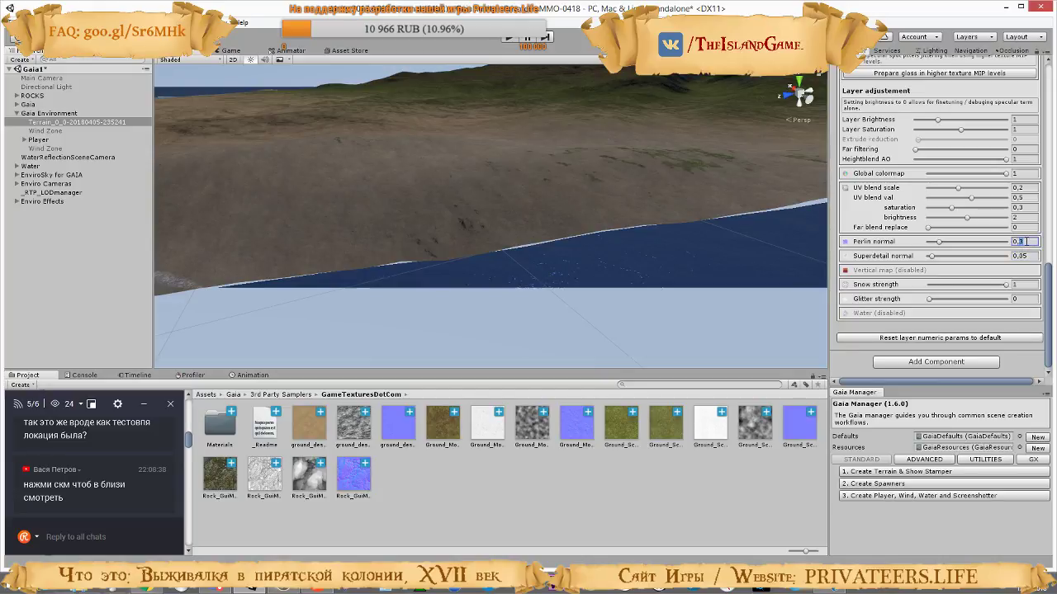
pyautogui.moveTo(593, 225); pyautogui.dragTo(715, 199, button='right')
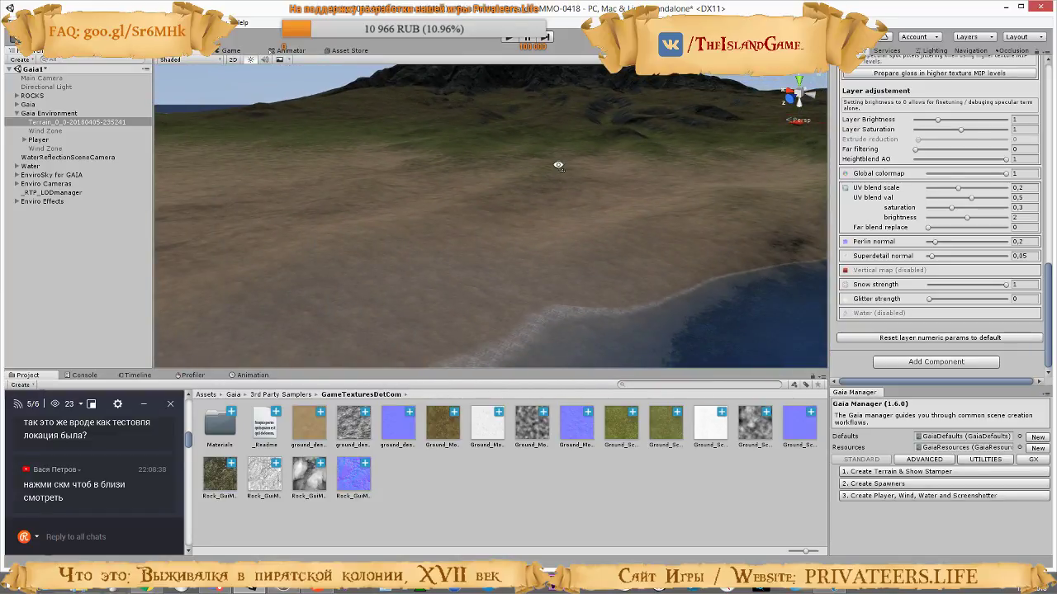
# Examine the blending of sand, moss and rock from the shoreline up to the mountain foothills
pyautogui.moveTo(556, 165); pyautogui.dragTo(581, 280, button='middle')
pyautogui.scroll(-8, 581, 280)
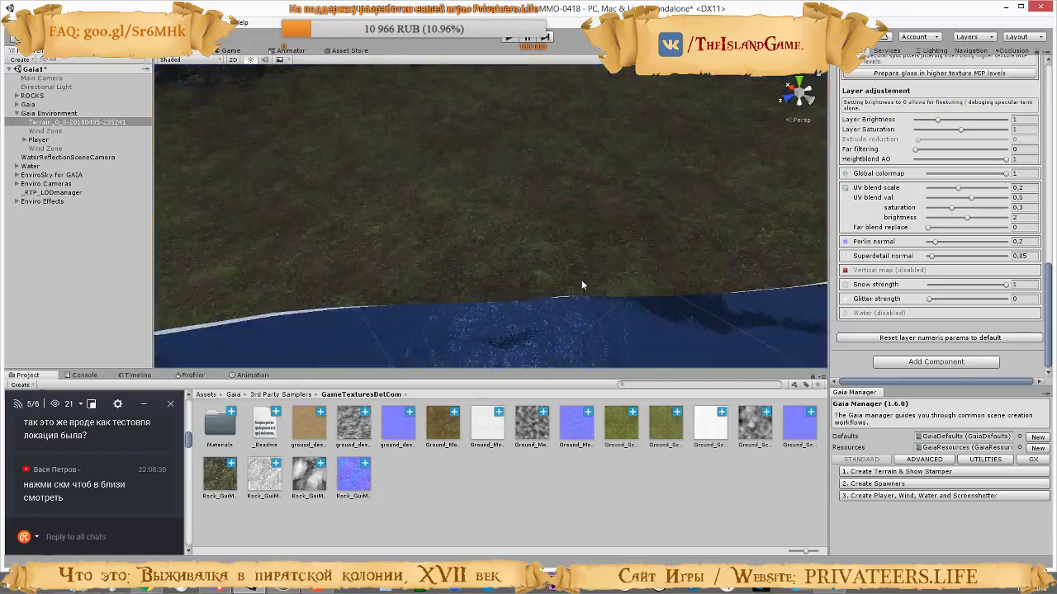
pyautogui.scroll(3, 581, 280)
pyautogui.scroll(5, 581, 280)
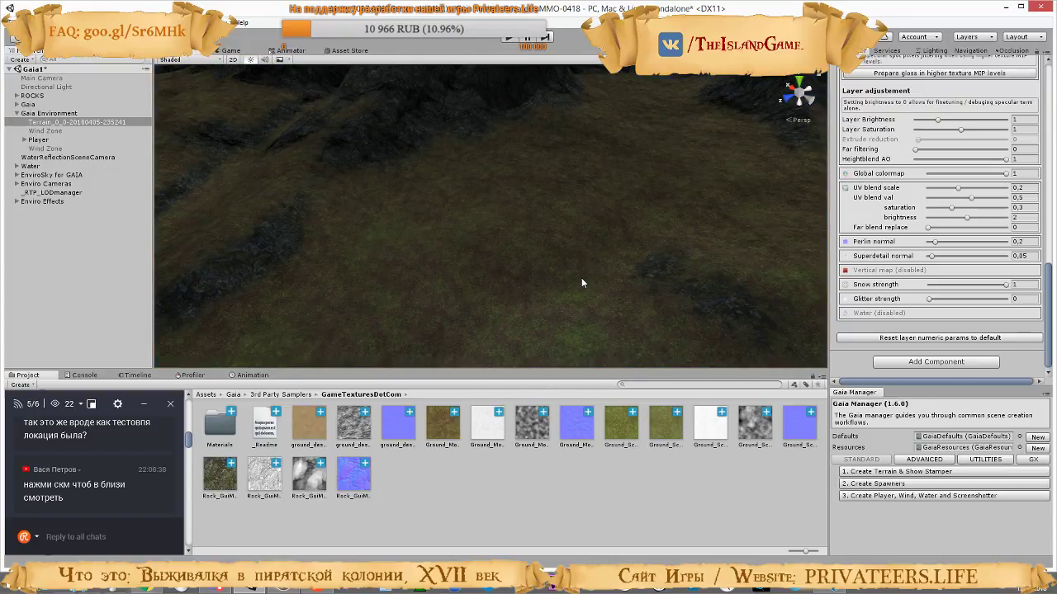
pyautogui.moveTo(581, 277); pyautogui.dragTo(507, 221, button='right')
pyautogui.moveTo(522, 180); pyautogui.dragTo(714, 182, button='right')
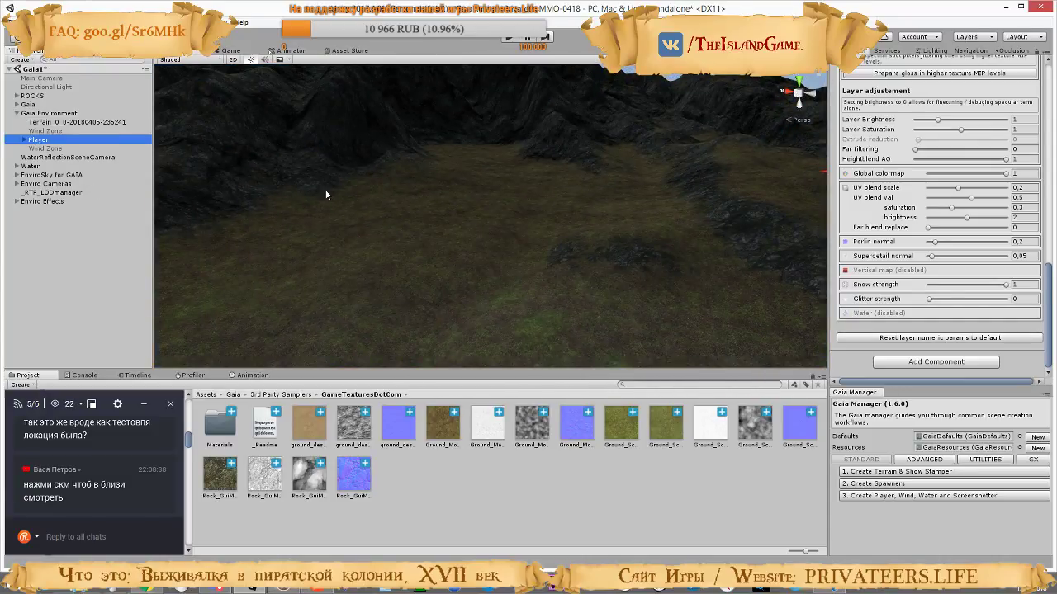
# Select the Player object and inspect the moss-covered rock slope beneath the cliffs
pyautogui.click(125, 140)
pyautogui.moveTo(515, 220); pyautogui.dragTo(198, 281, button='right')
pyautogui.moveTo(210, 203); pyautogui.dragTo(345, 169, button='right')
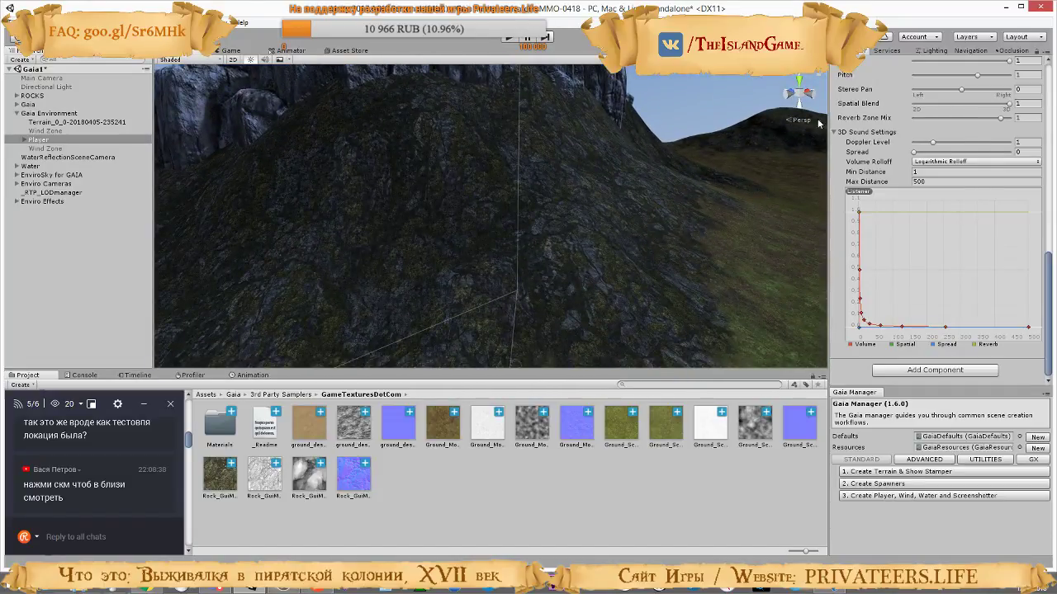
# Reselect the terrain and show the mossy rock layer's adjustment settings
pyautogui.click(46, 122)
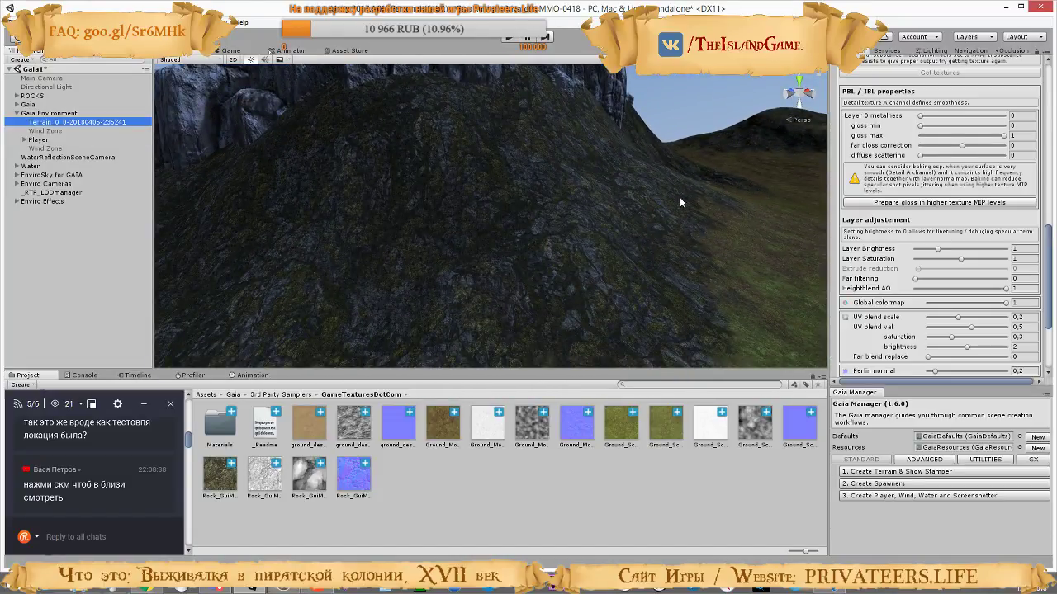
pyautogui.scroll(6, 902, 150)
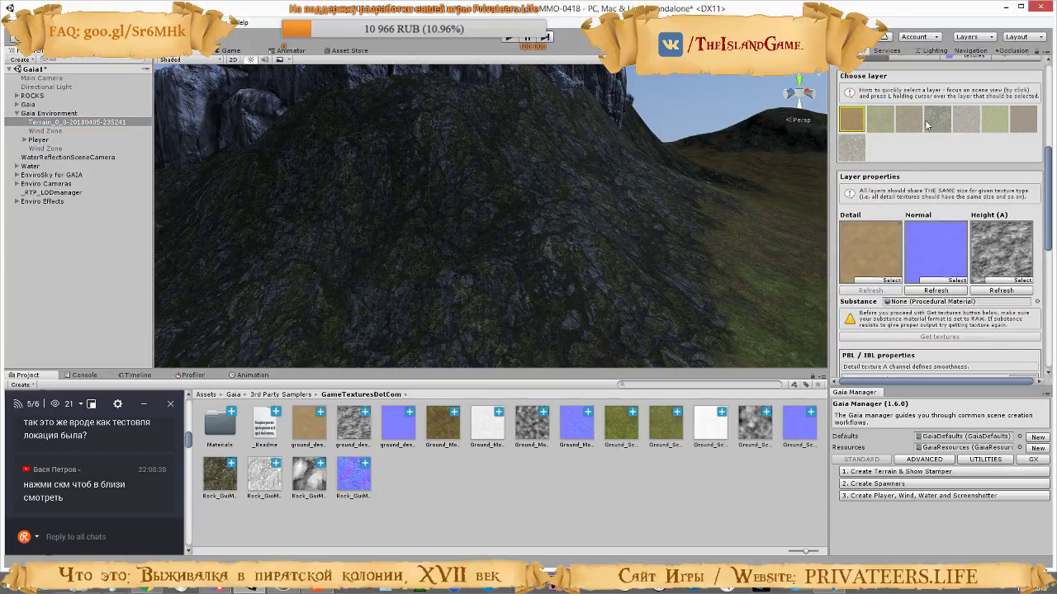
pyautogui.click(927, 124)
pyautogui.scroll(-10, 932, 272)
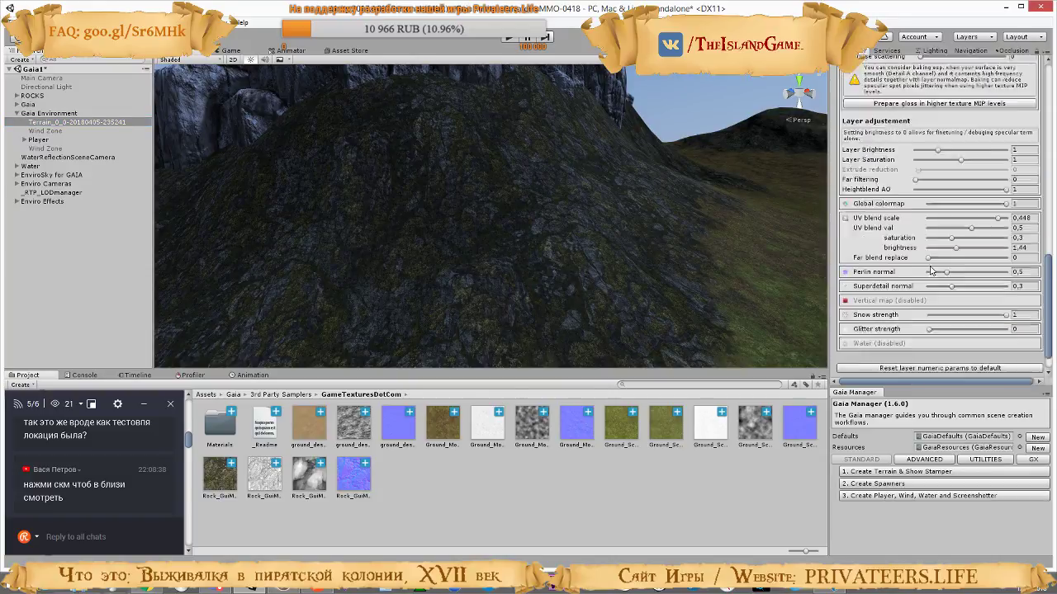
# Run the game and walk across the sand to the mossy rock slope to examine its texture up close
pyautogui.click(511, 38)
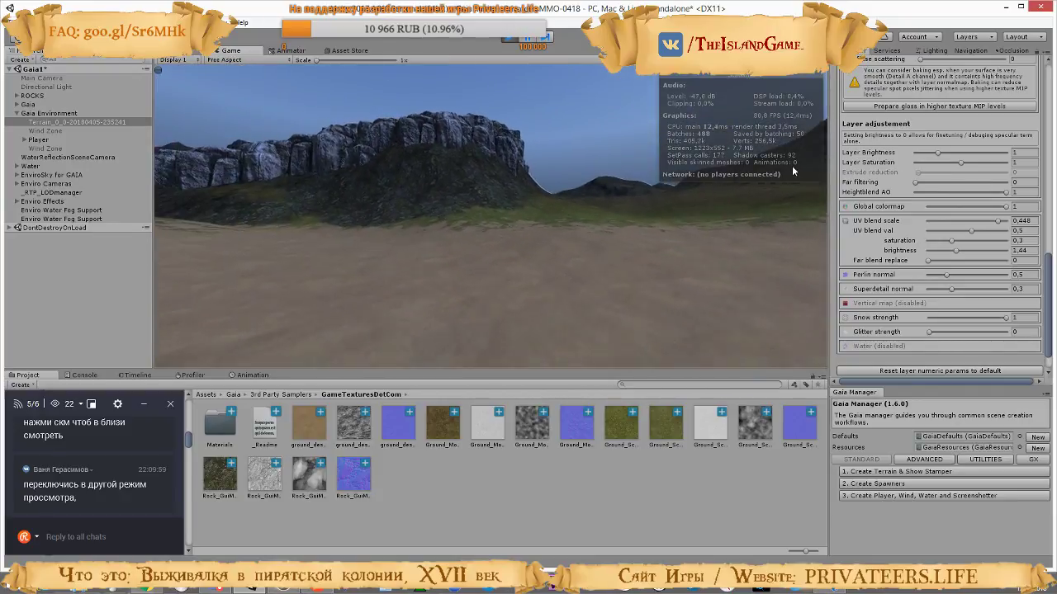
pyautogui.press('w')
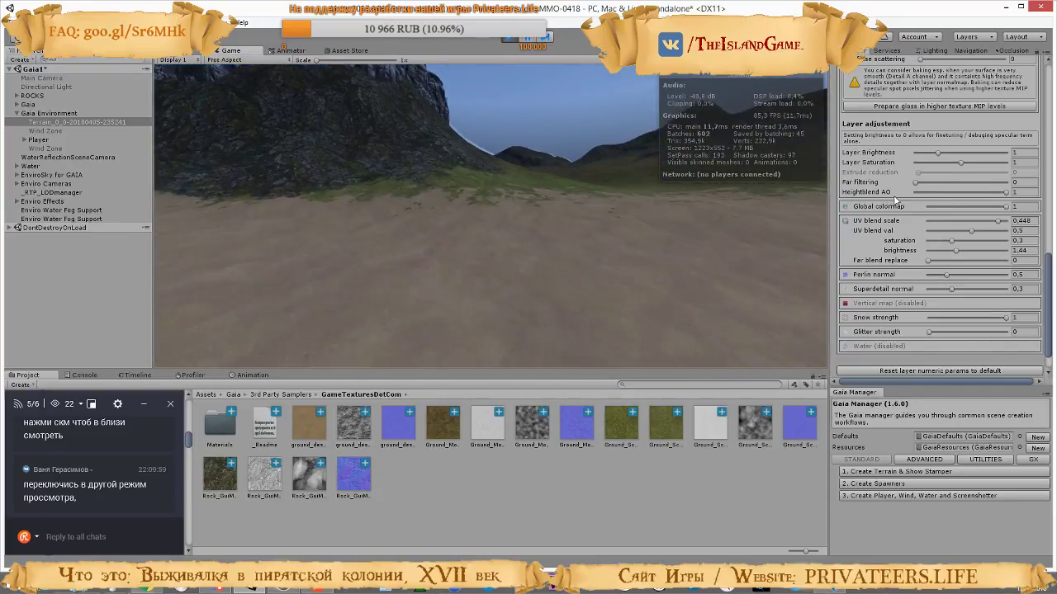
pyautogui.press('w')
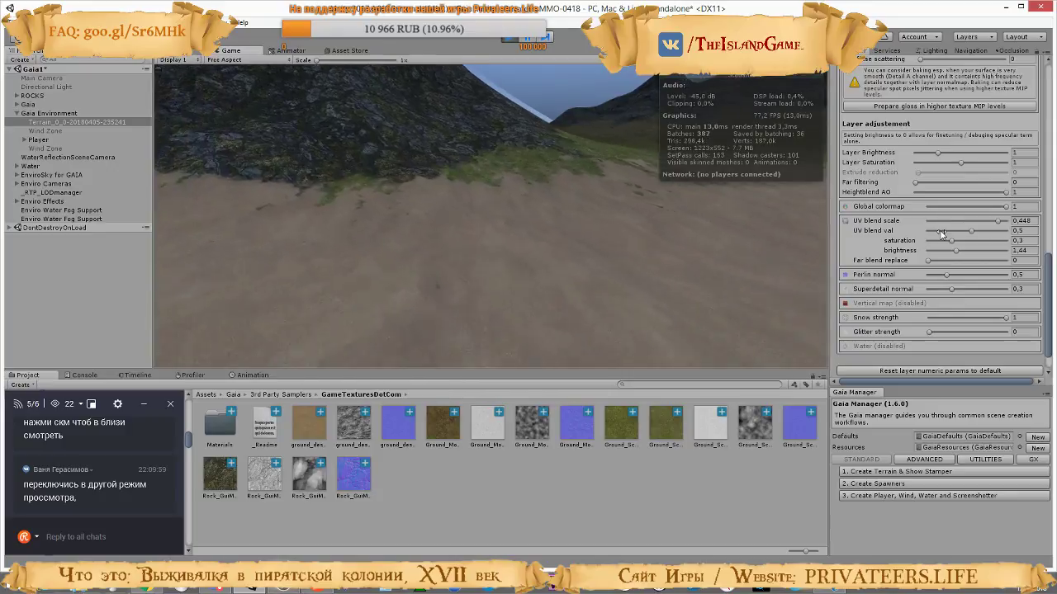
pyautogui.press('w')
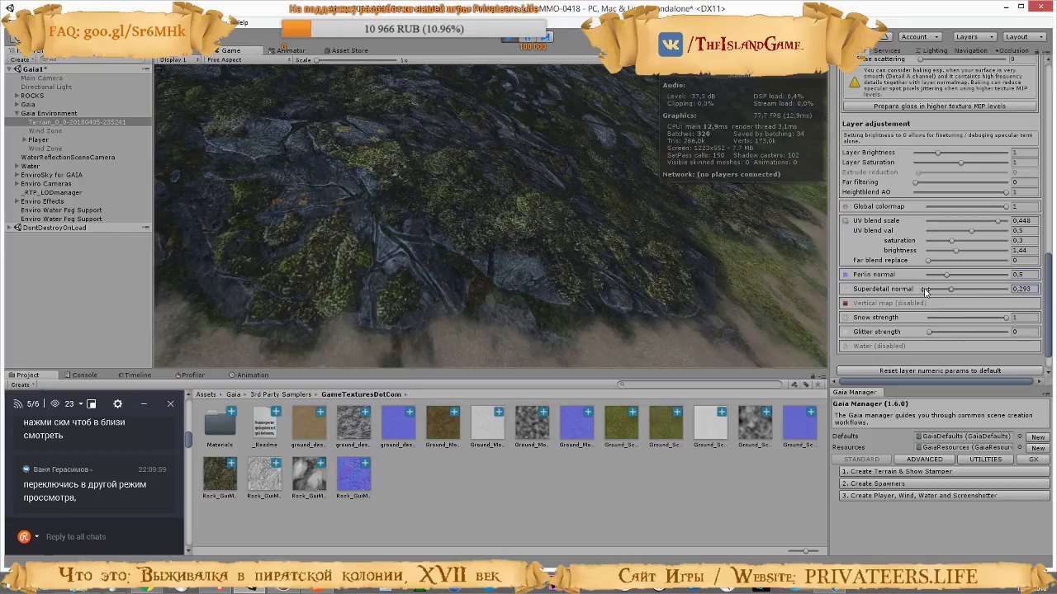
# Try several strengths of the mossy rock layer's Superdetail normal on the slope and settle on 0.35
pyautogui.moveTo(978, 288); pyautogui.dragTo(997, 285)
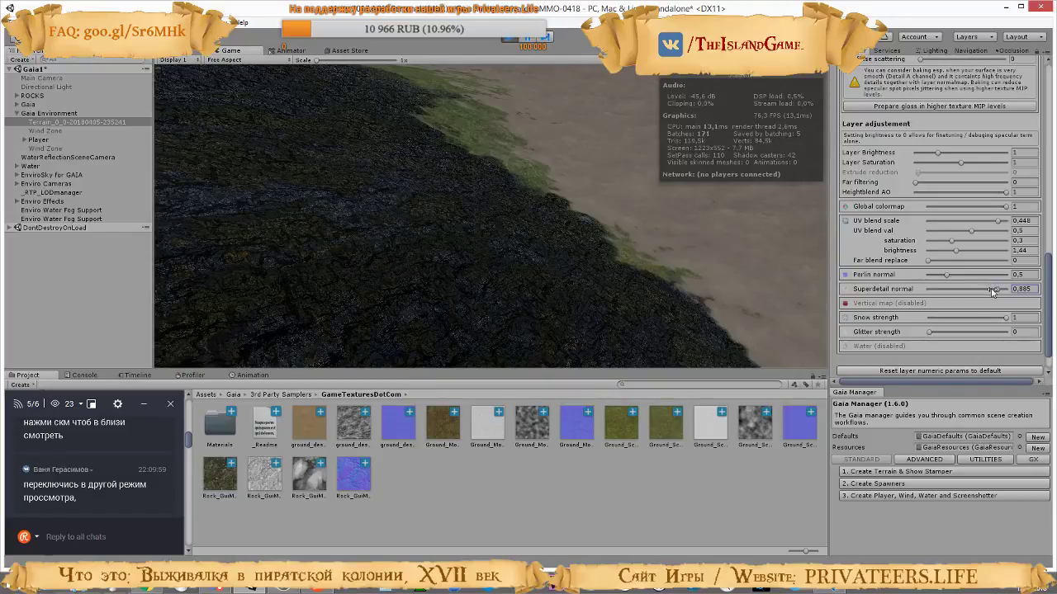
pyautogui.moveTo(979, 294); pyautogui.dragTo(949, 299)
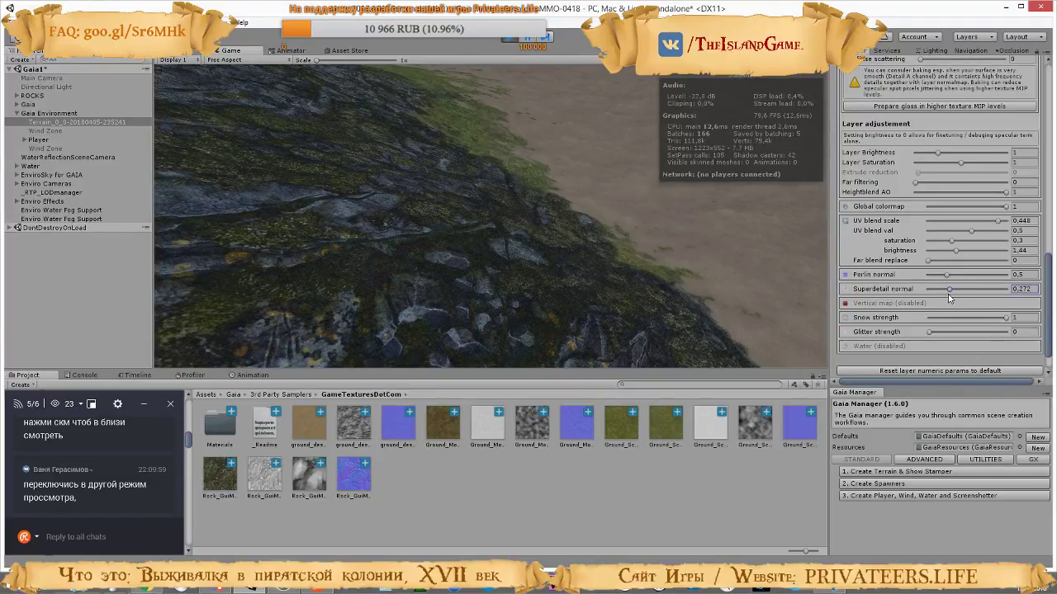
pyautogui.moveTo(873, 295); pyautogui.dragTo(873, 295)
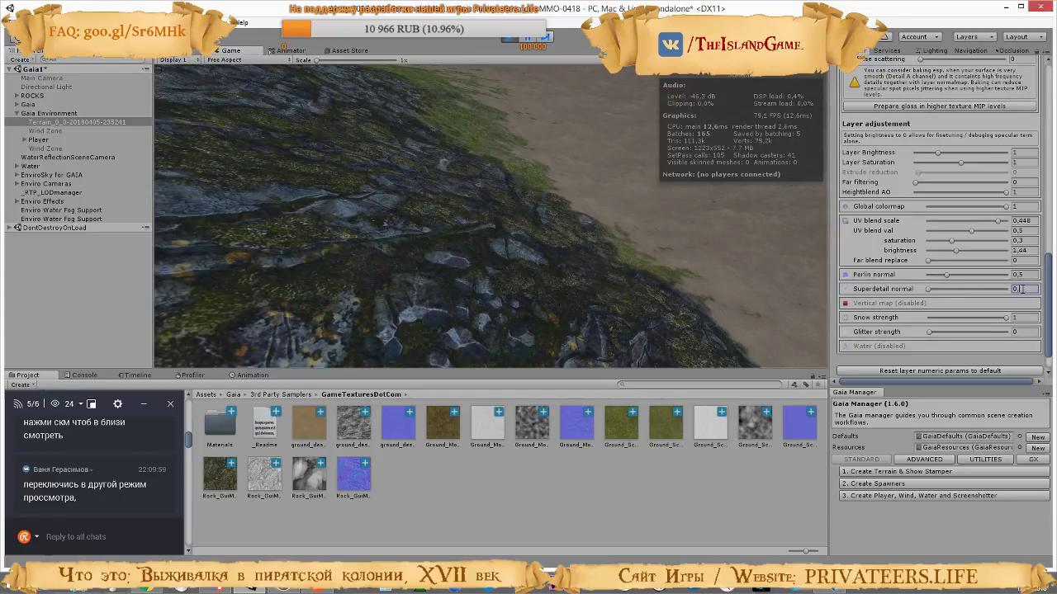
pyautogui.write('4')
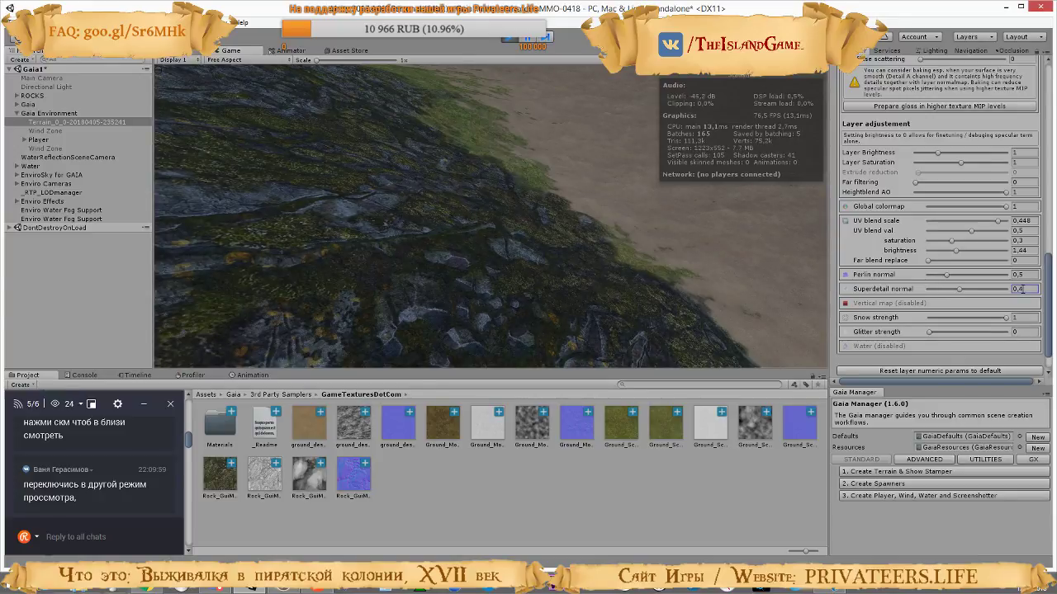
pyautogui.click(494, 225)
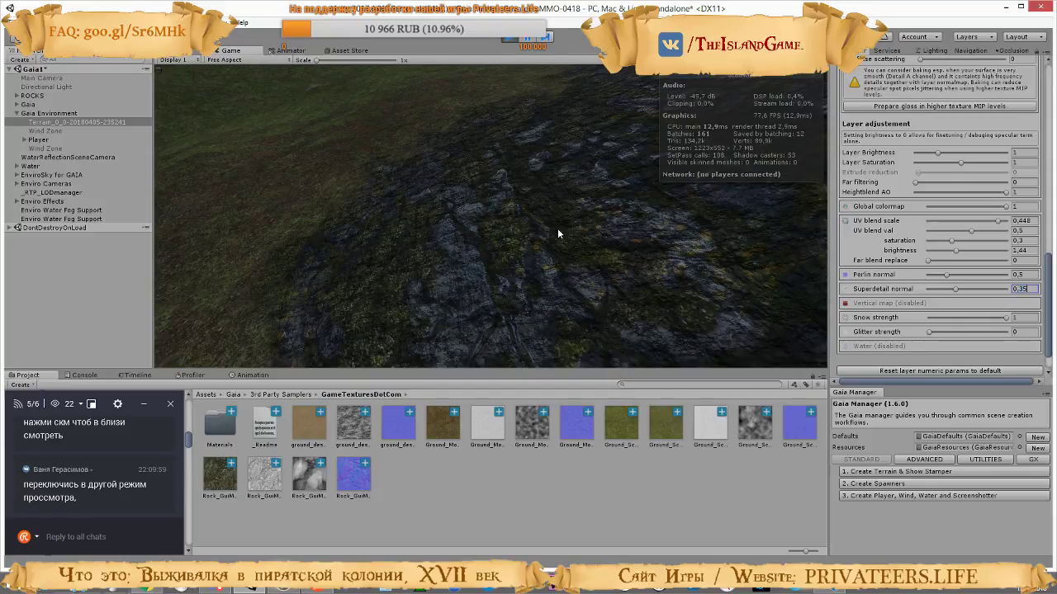
# Walk over the grass and mossy rock to examine their textures, stop the game and inspect the slopes in the scene
pyautogui.click(823, 120)
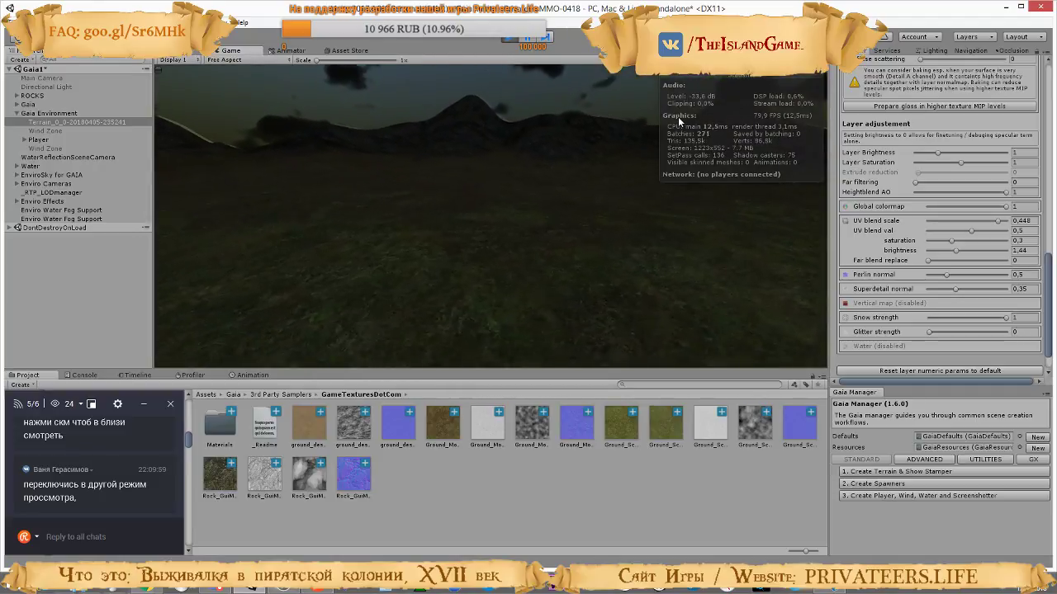
pyautogui.click(776, 60)
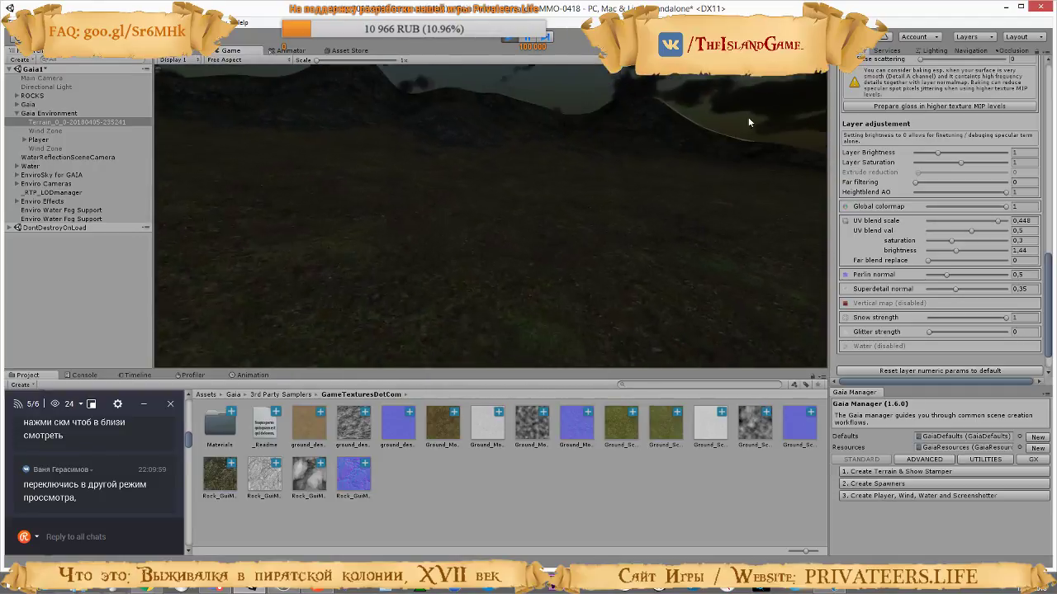
pyautogui.press('w')
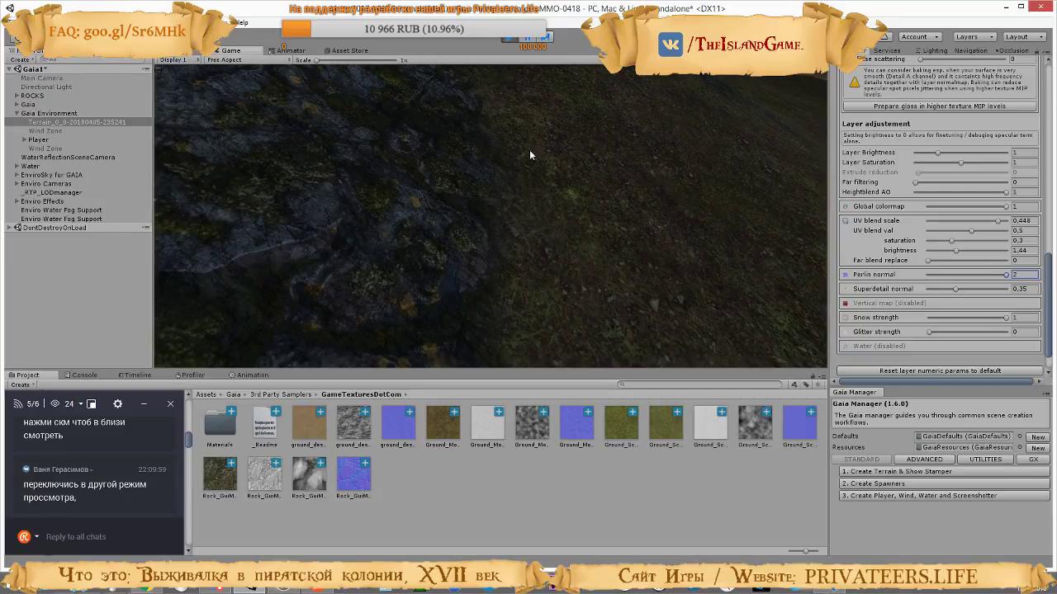
pyautogui.click(597, 168)
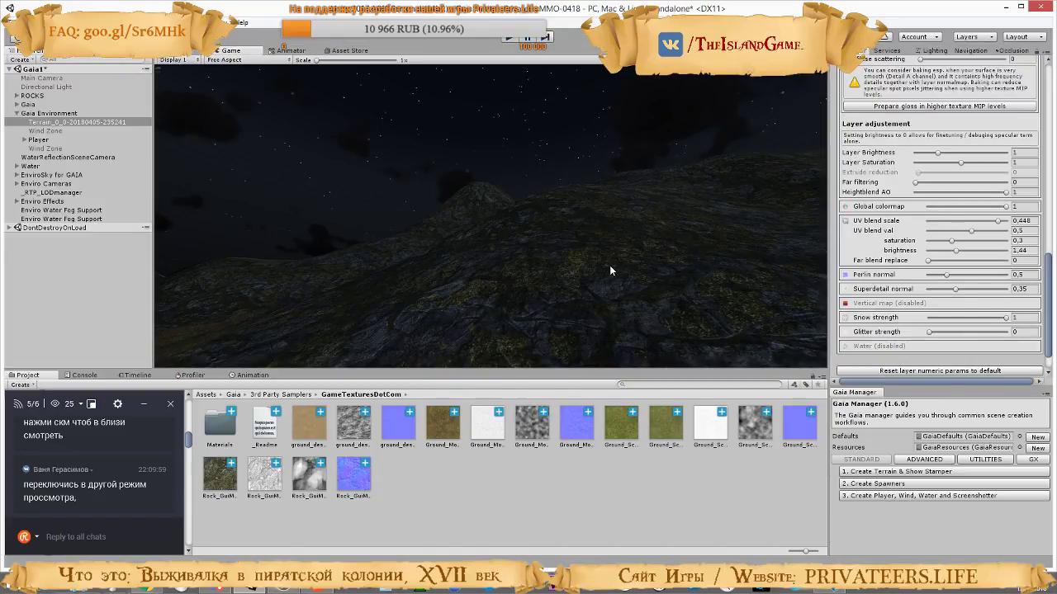
pyautogui.hotkey('ctrl', 'p')
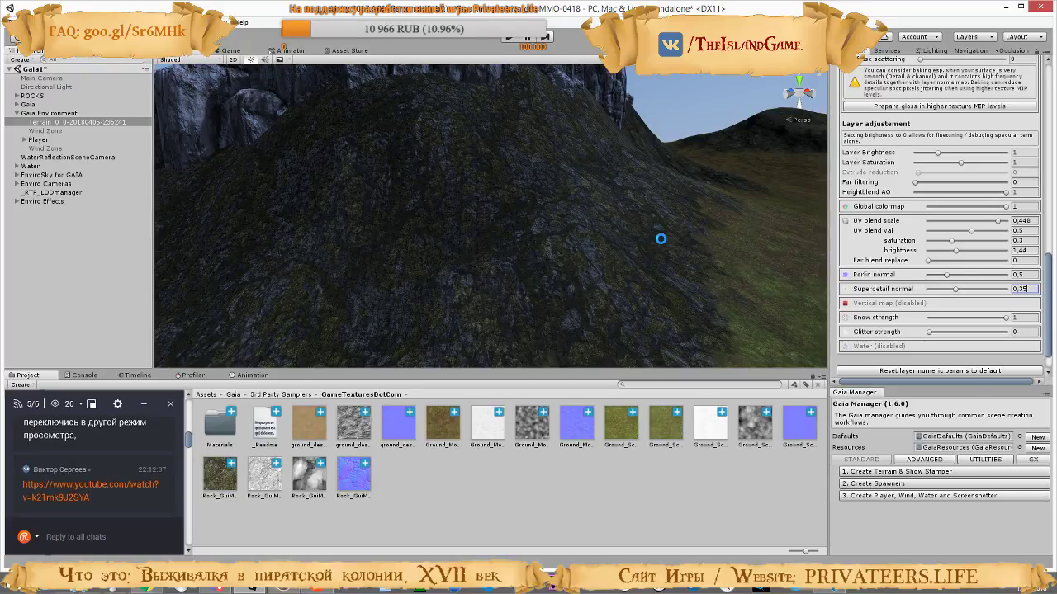
pyautogui.moveTo(548, 241); pyautogui.dragTo(832, 243, button='right')
pyautogui.moveTo(616, 249); pyautogui.dragTo(157, 153, button='right')
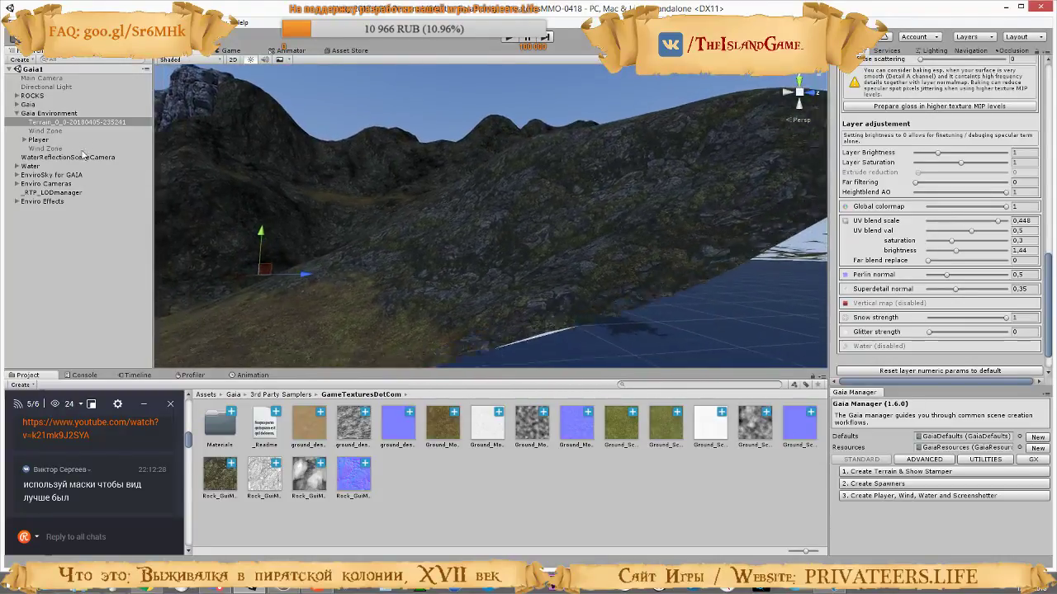
# Switch to the tutorial video on adding RTP to a Gaia terrain and watch how the terrain pixel error is adjusted
pyautogui.hotkey('alt', 'Tab')
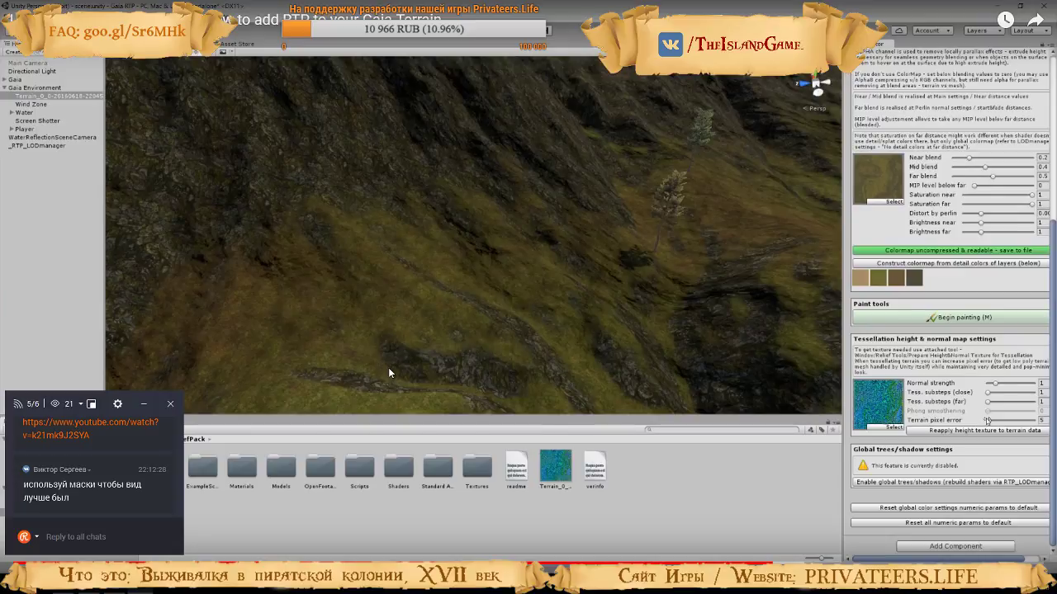
pyautogui.click(388, 367)
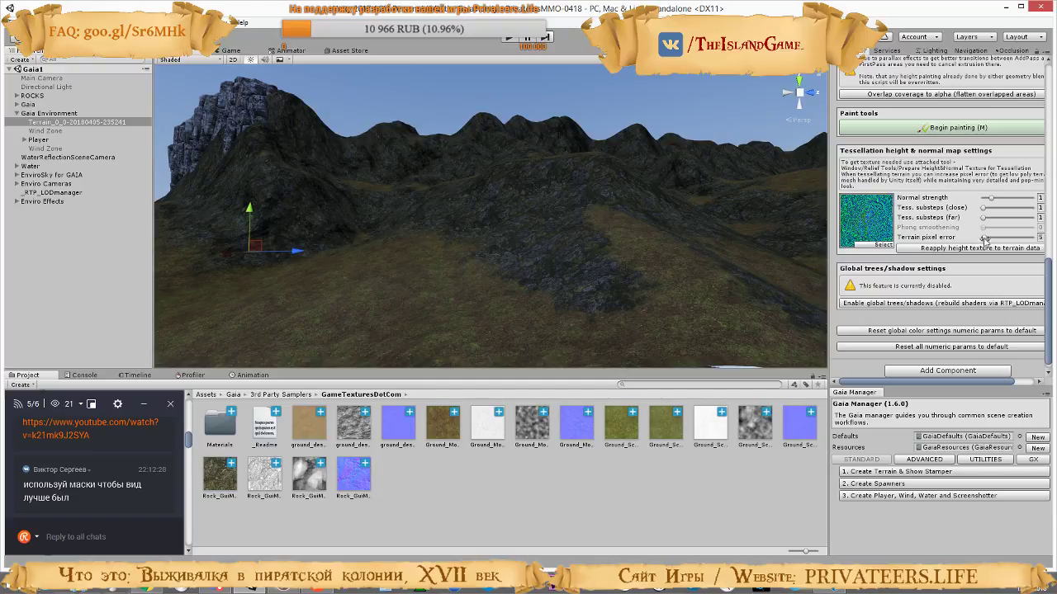
# Return to Unity and raise the terrain pixel error in the tessellation settings to the maximum of 200
pyautogui.moveTo(685, 219); pyautogui.dragTo(437, 224, button='right')
pyautogui.moveTo(983, 238); pyautogui.dragTo(891, 240)
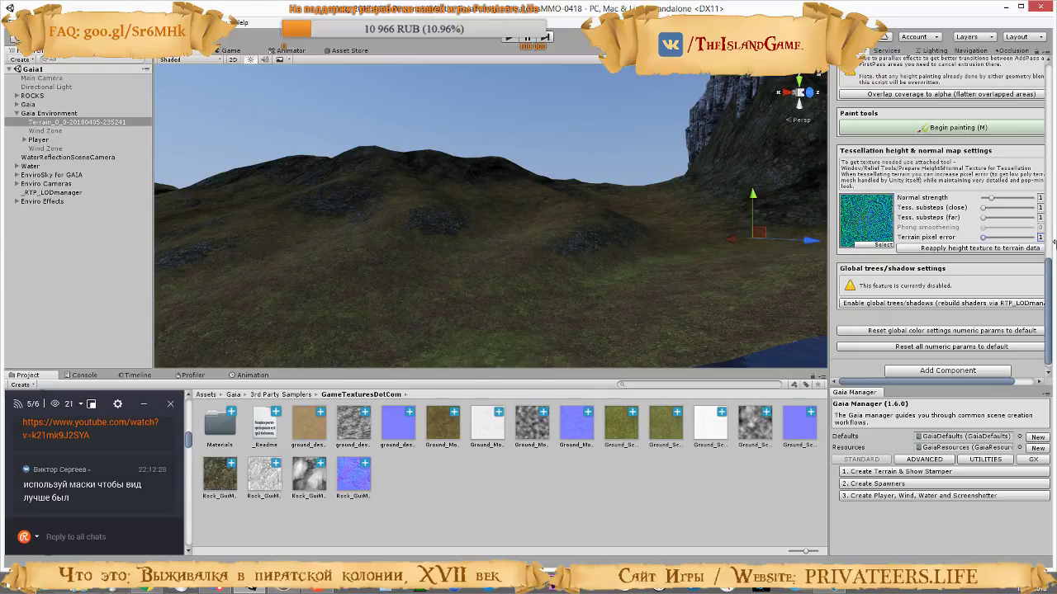
pyautogui.moveTo(983, 238)
pyautogui.mouseDown()
pyautogui.moveTo(997, 239)
pyautogui.moveTo(987, 239)
pyautogui.mouseUp()
pyautogui.moveTo(978, 382); pyautogui.dragTo(1009, 383)
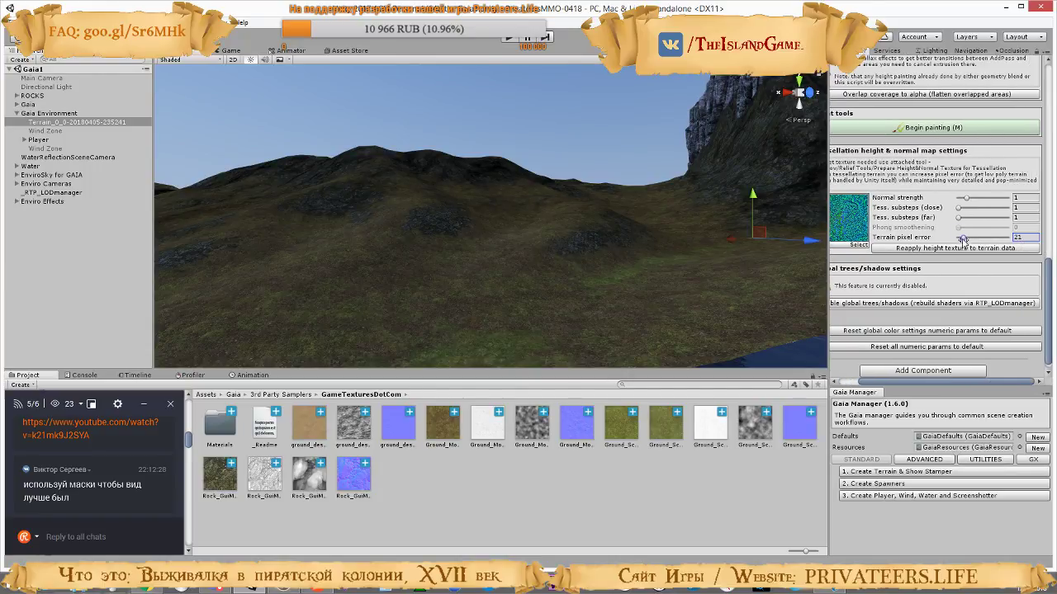
pyautogui.click(1028, 238)
pyautogui.write('1000')
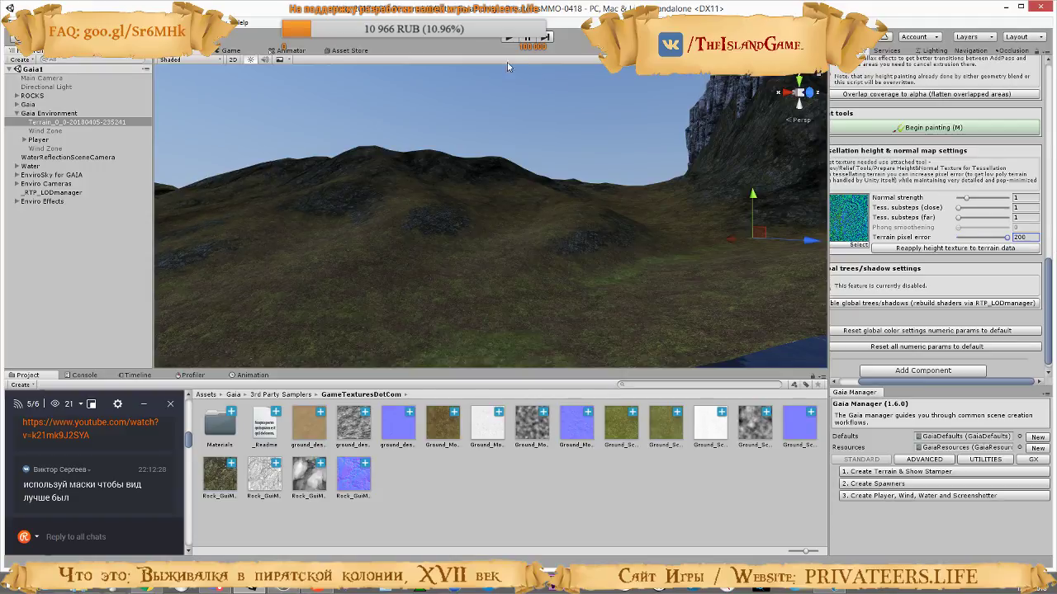
# Run the game, check the rendering statistics and walk uphill toward the cliffs to examine the terrain's shape, and stop the game
pyautogui.click(512, 38)
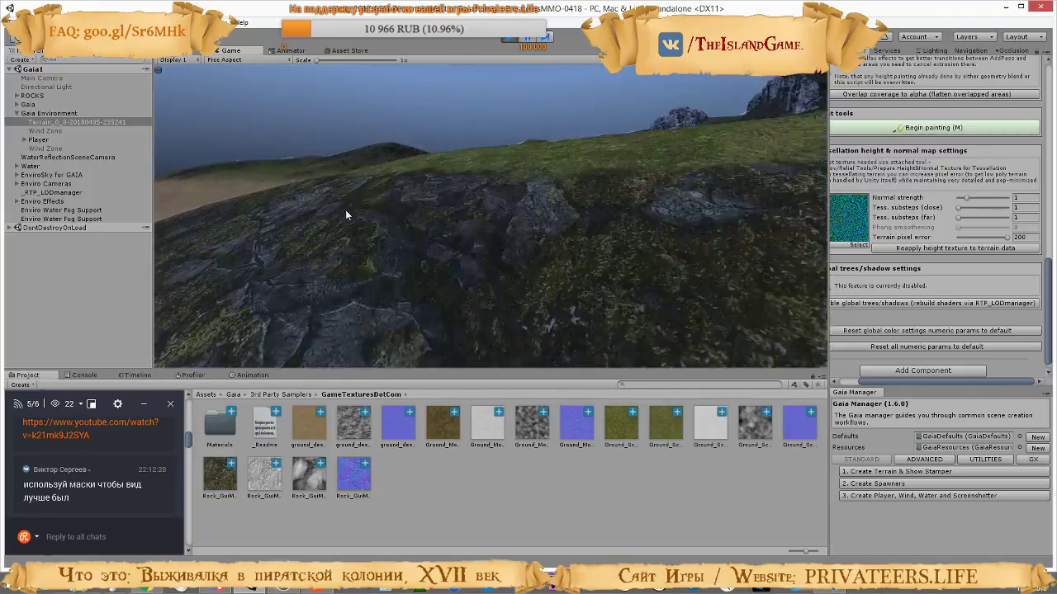
pyautogui.click(778, 60)
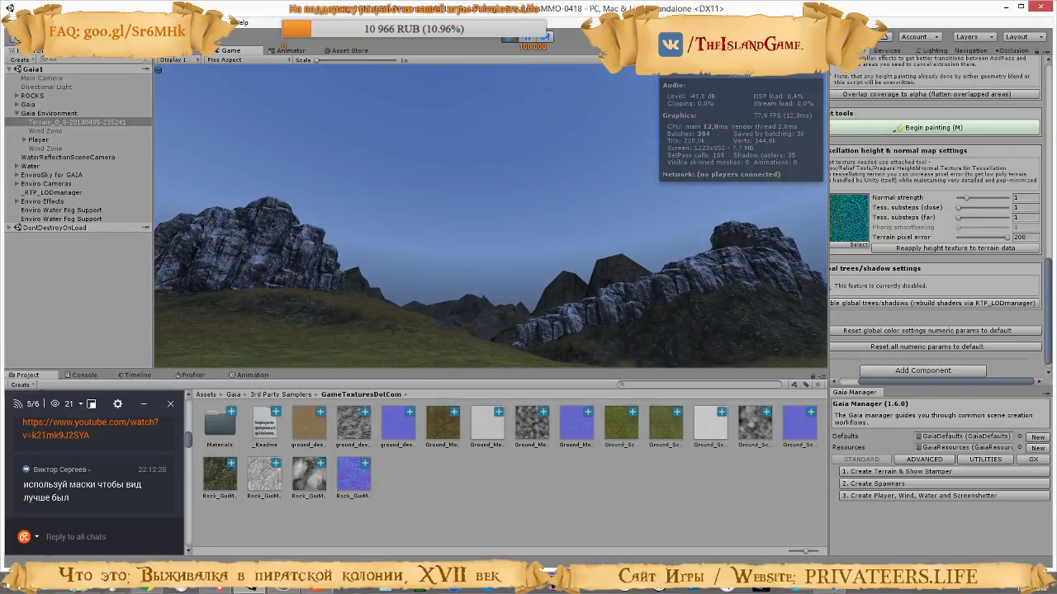
pyautogui.click(777, 61)
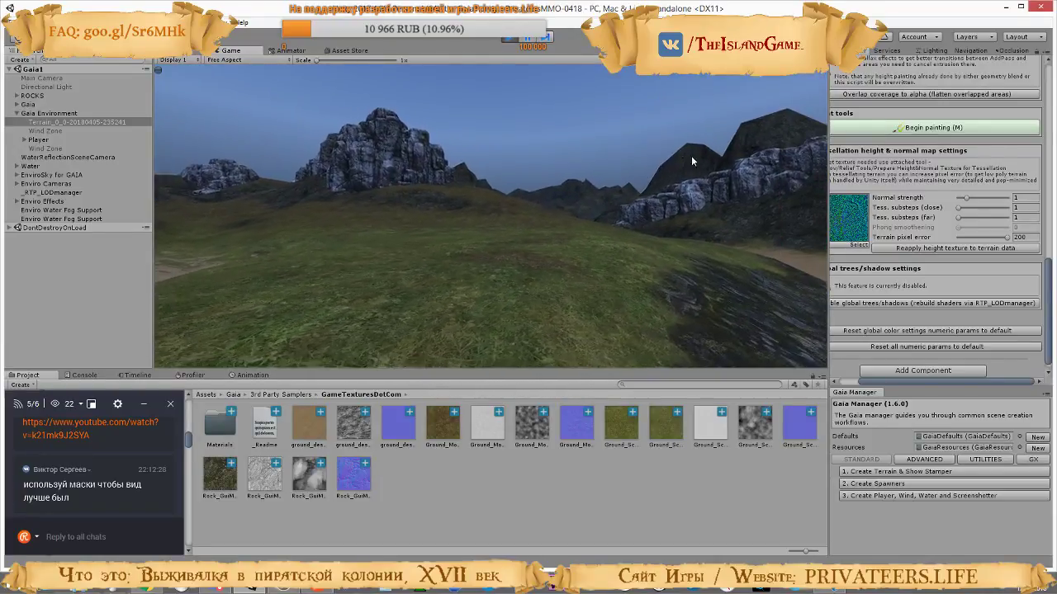
pyautogui.press('w')
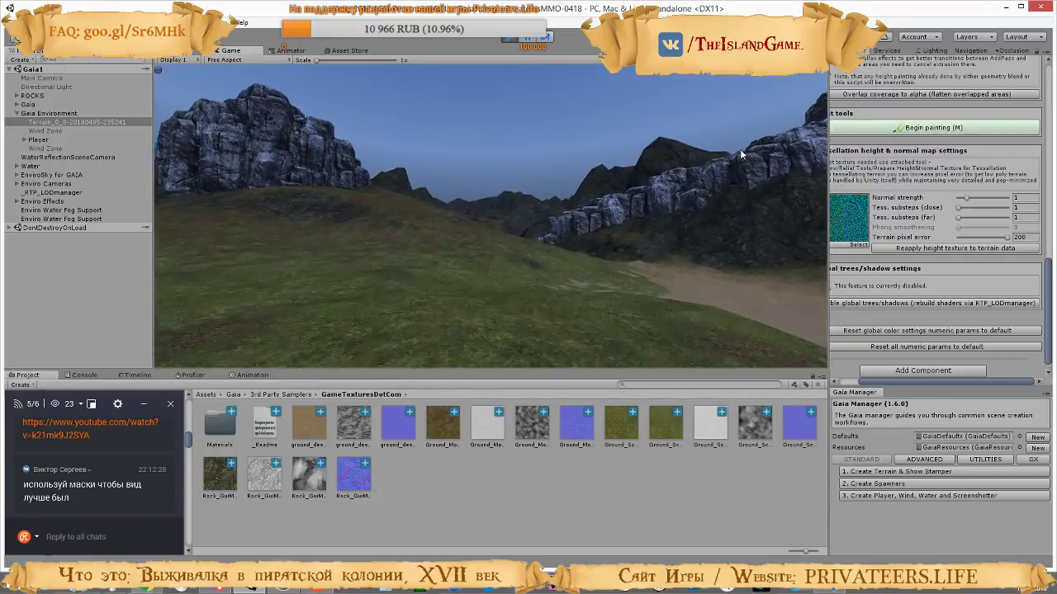
pyautogui.press('w')
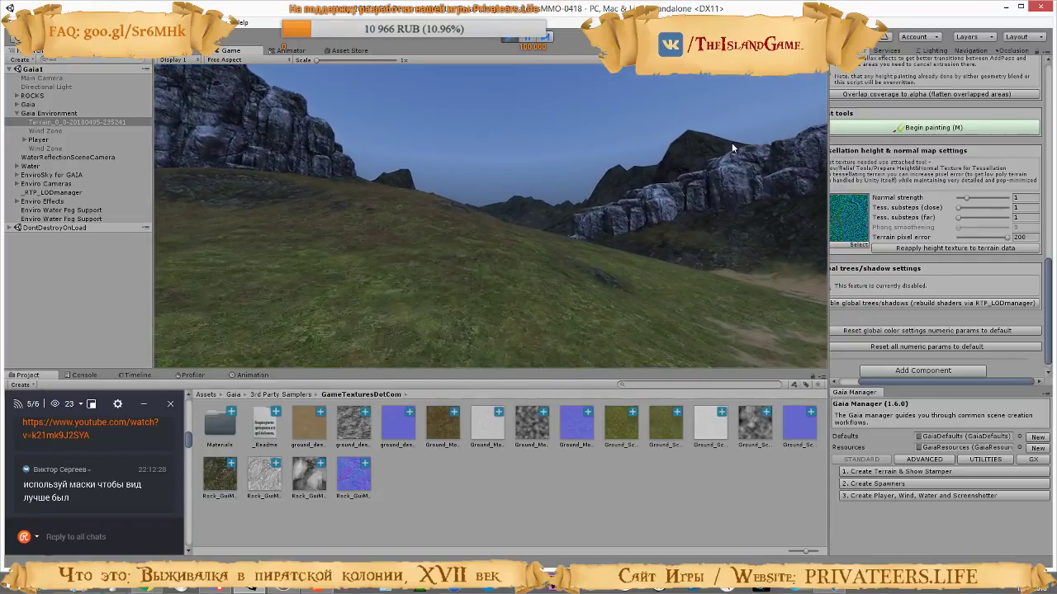
pyautogui.press('w')
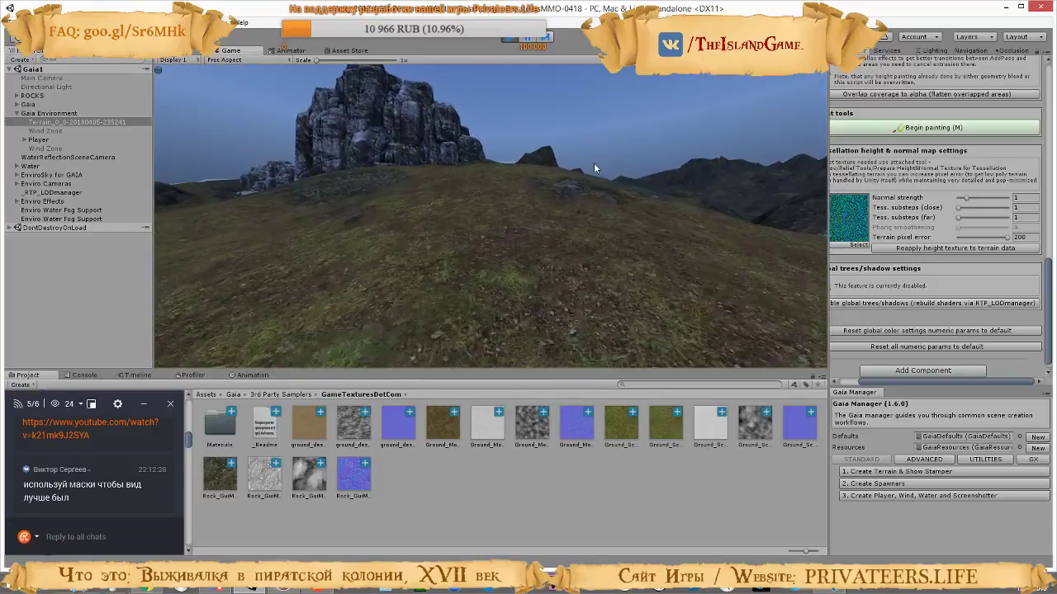
pyautogui.press('w')
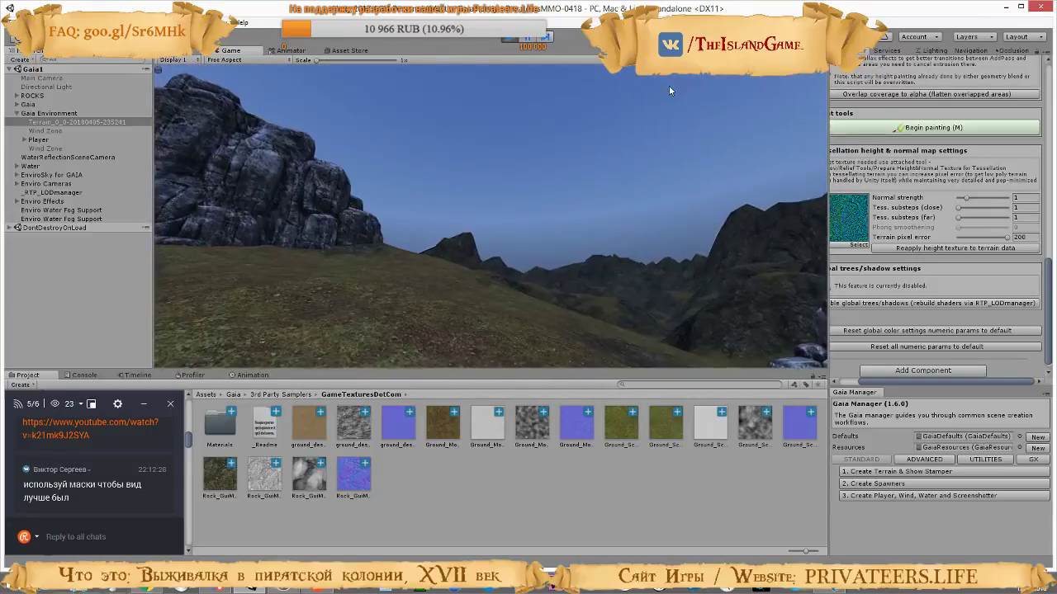
pyautogui.click(509, 38)
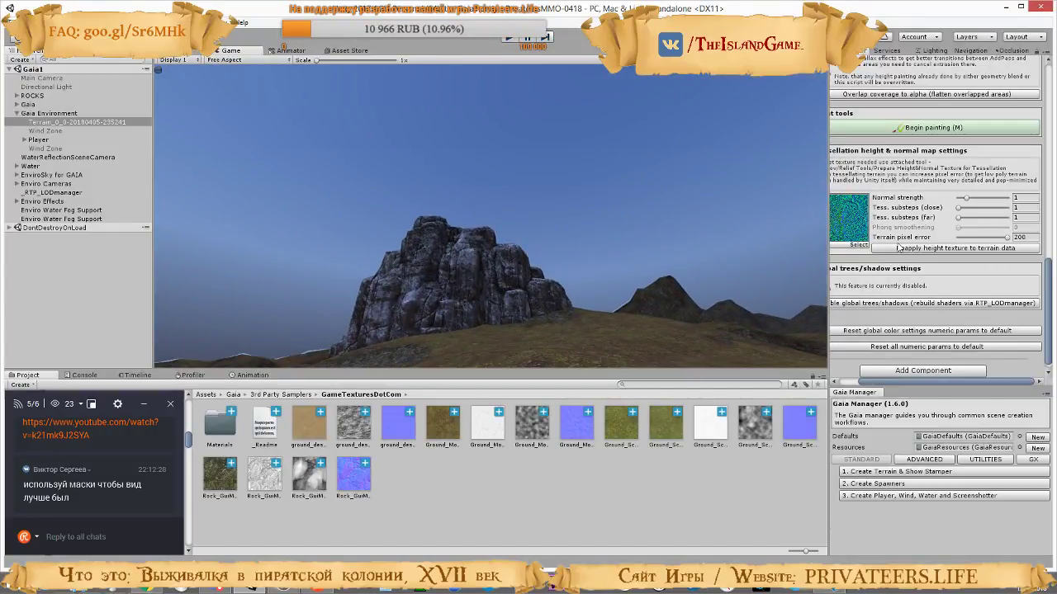
# Set the terrain pixel error to 1 and run the game to compare the terrain's shape and rendering statistics
pyautogui.moveTo(1007, 237); pyautogui.dragTo(951, 240)
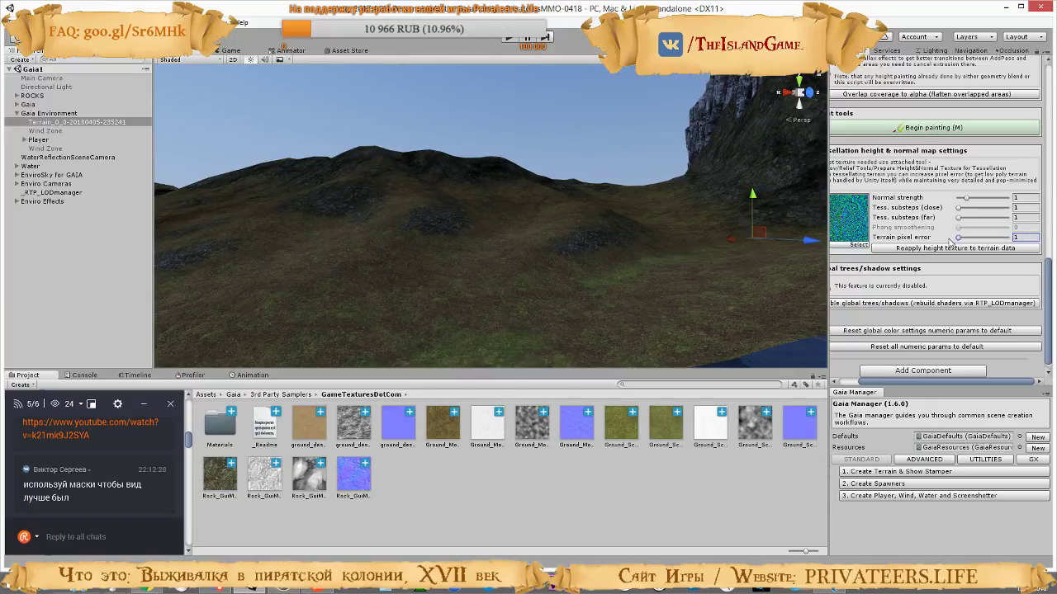
pyautogui.click(509, 38)
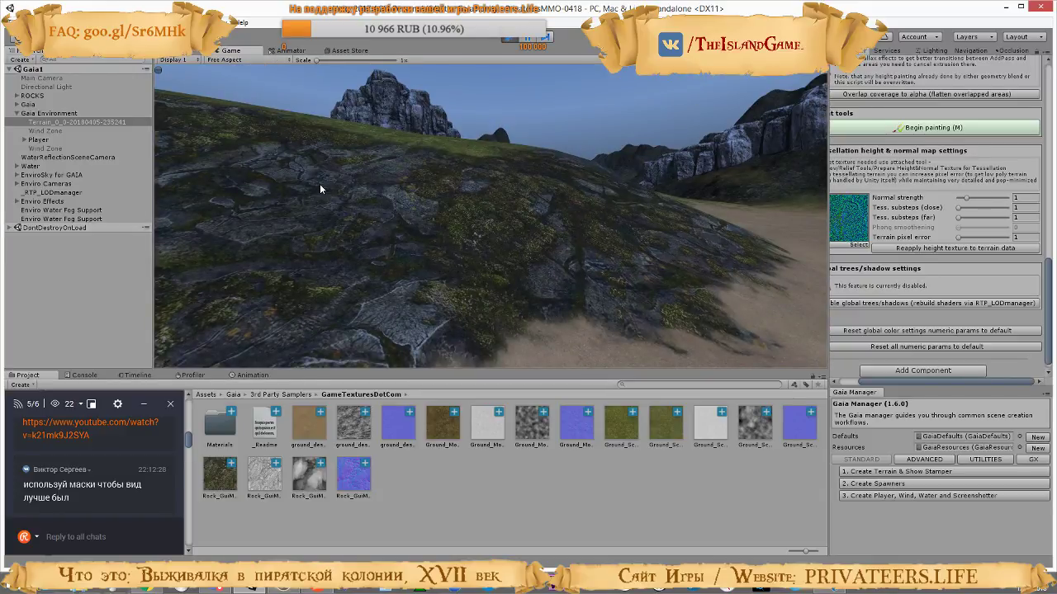
pyautogui.press('w')
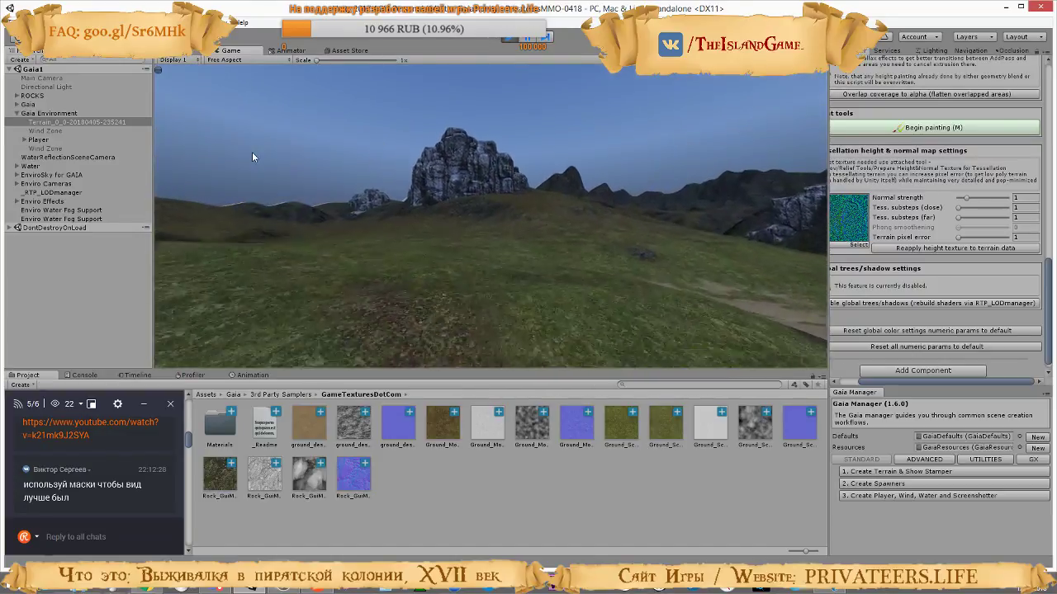
pyautogui.click(779, 59)
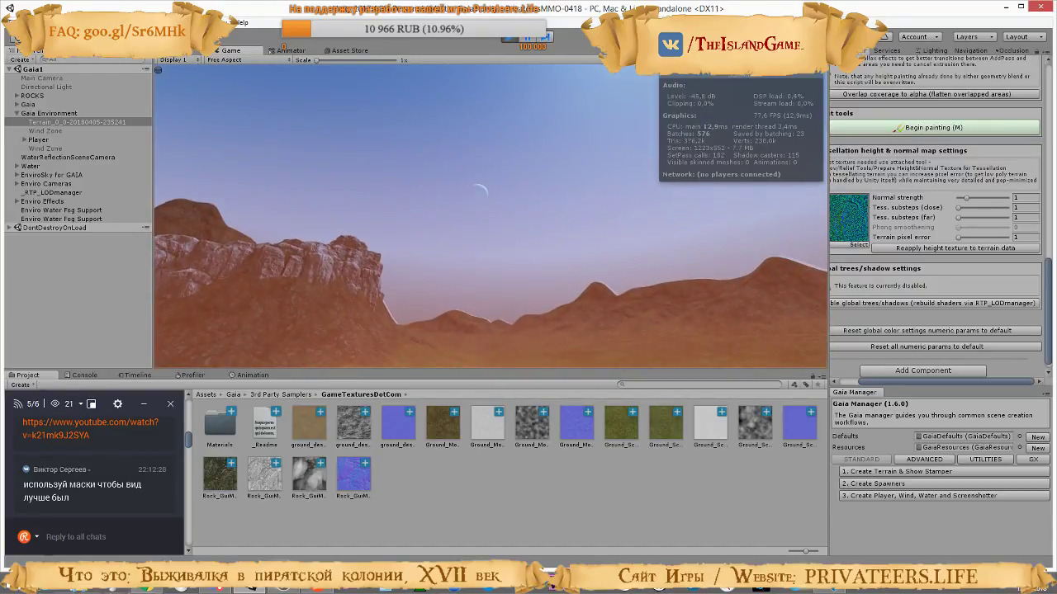
pyautogui.click(779, 60)
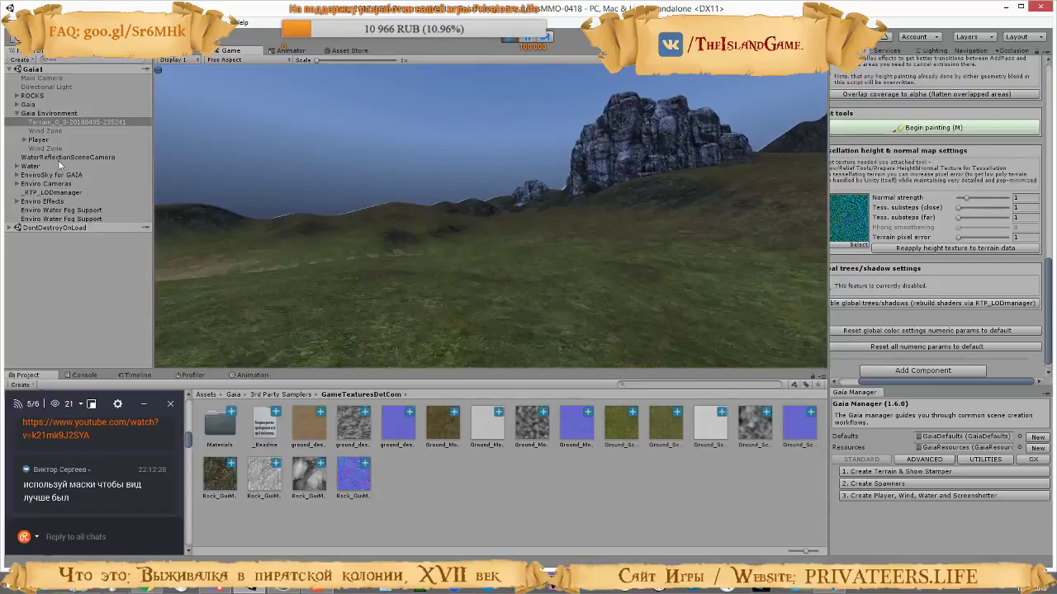
pyautogui.press('w')
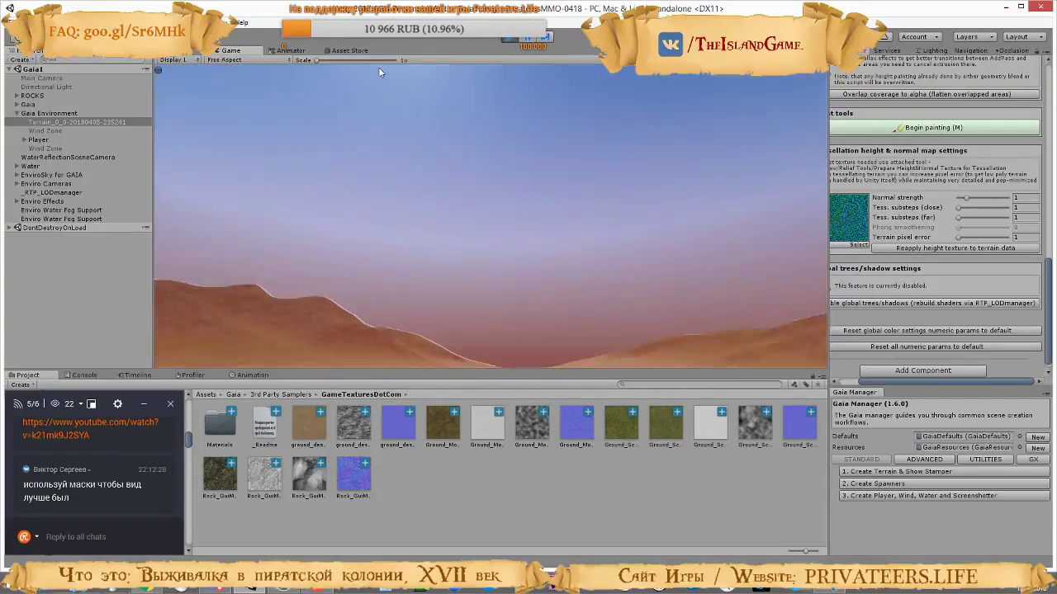
# Switch to the tutorial video and watch how the far tessellation substeps are adjusted at a high terrain pixel error
pyautogui.hotkey('alt', 'Tab')
pyautogui.click(471, 199)
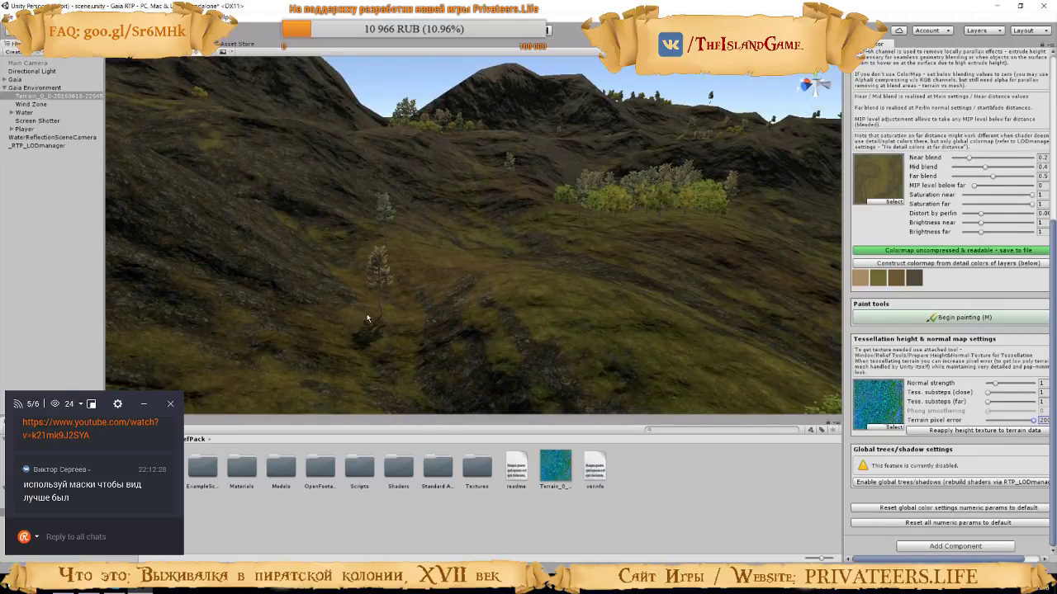
pyautogui.moveTo(461, 206)
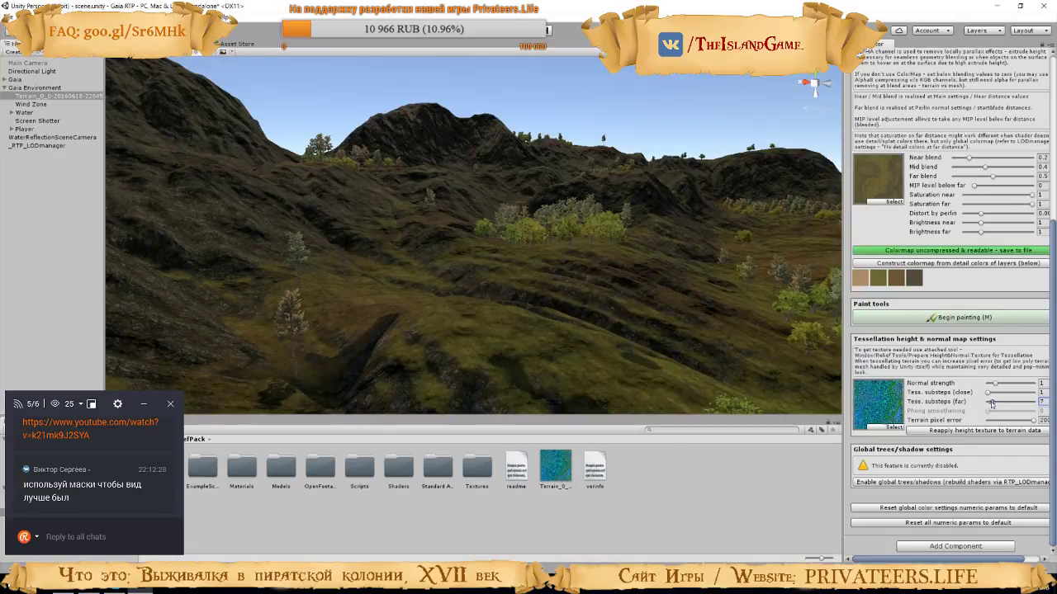
pyautogui.click(458, 196)
# Return to Unity, set the terrain pixel error to 200 and the far tessellation substeps to 27
pyautogui.hotkey('alt', 'Tab')
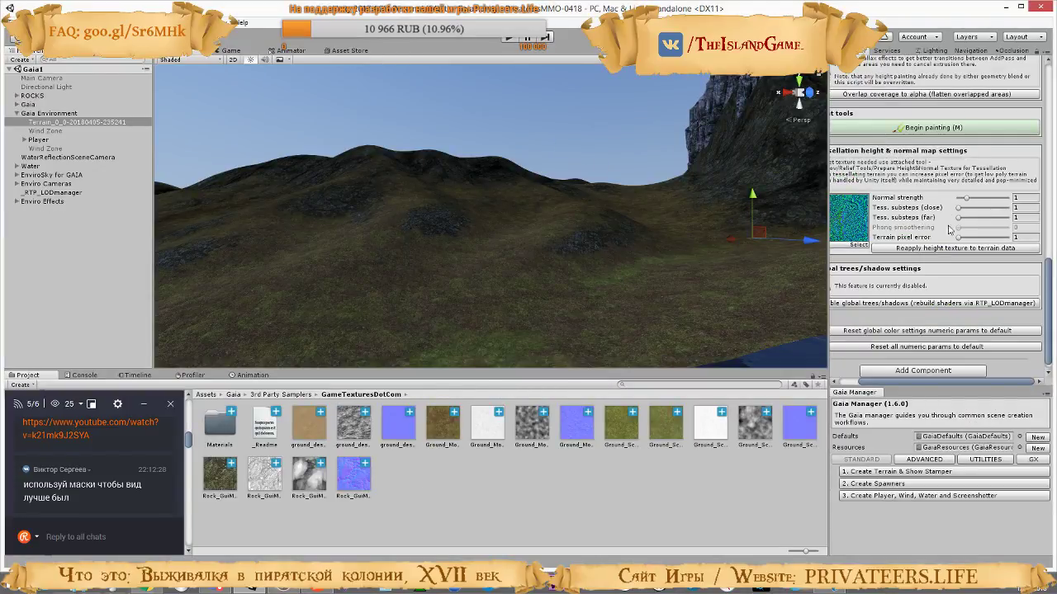
pyautogui.moveTo(959, 238); pyautogui.dragTo(1008, 238)
pyautogui.moveTo(962, 221)
pyautogui.mouseDown()
pyautogui.moveTo(996, 219)
pyautogui.moveTo(979, 221)
pyautogui.mouseUp()
# Run the game, raise close and far tessellation substeps to 63 and normal strength to its maximum, and check the rendering statistics
pyautogui.click(507, 40)
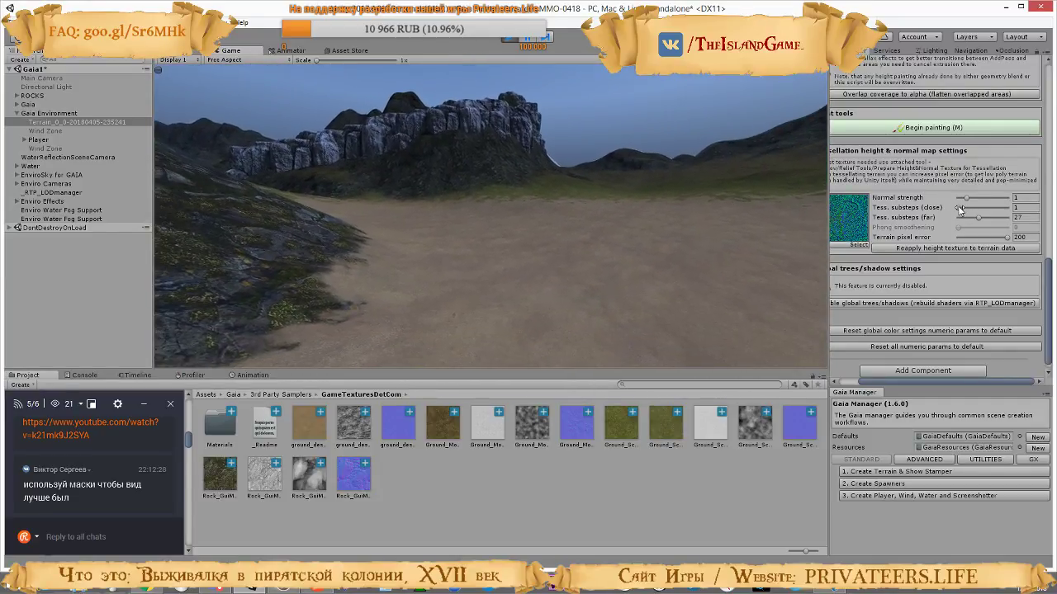
pyautogui.moveTo(959, 210); pyautogui.dragTo(1008, 218)
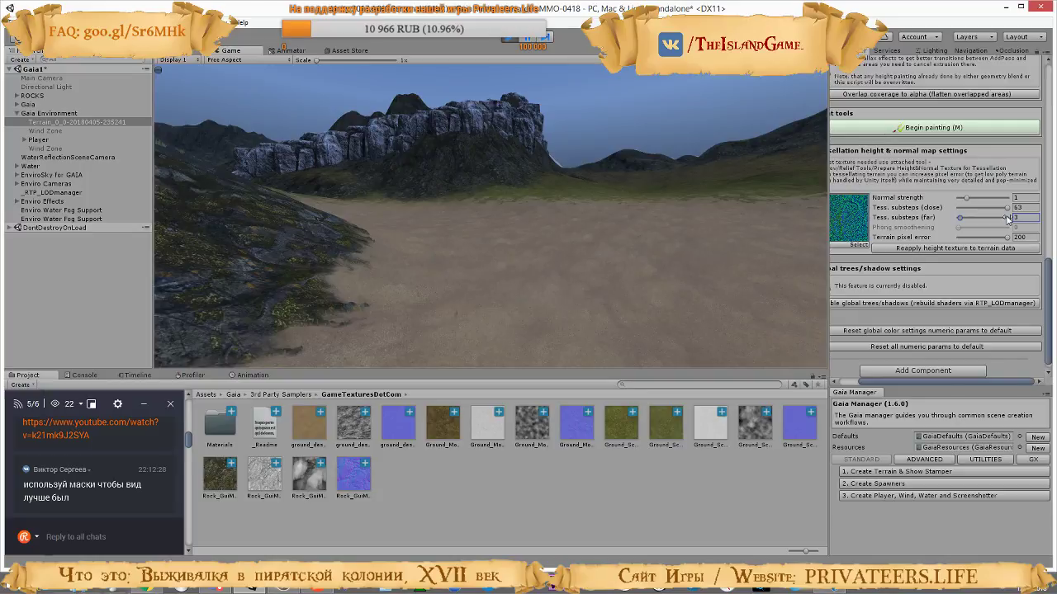
pyautogui.click(1009, 199)
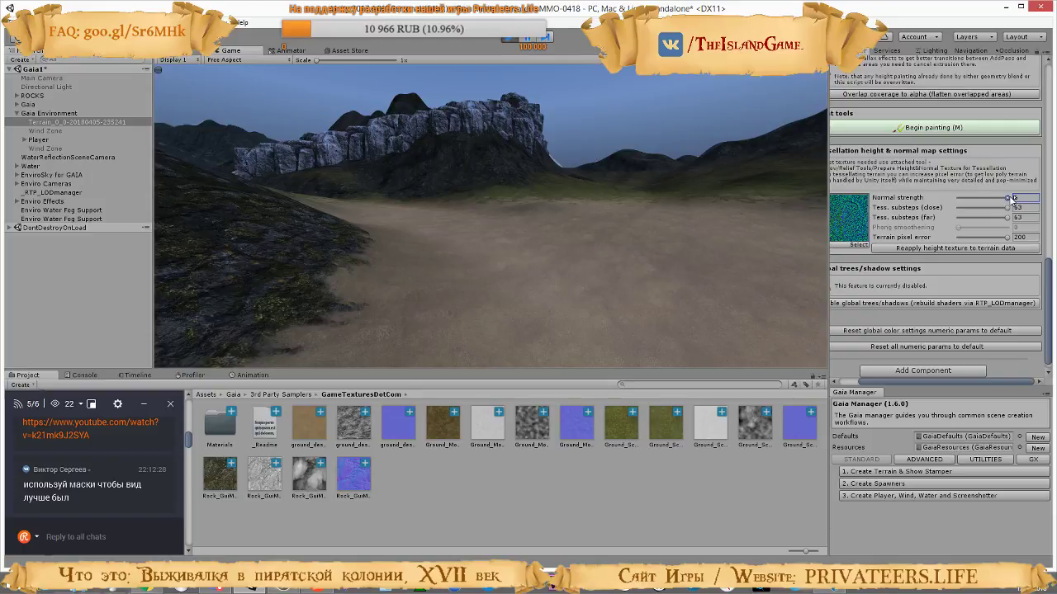
pyautogui.click(779, 61)
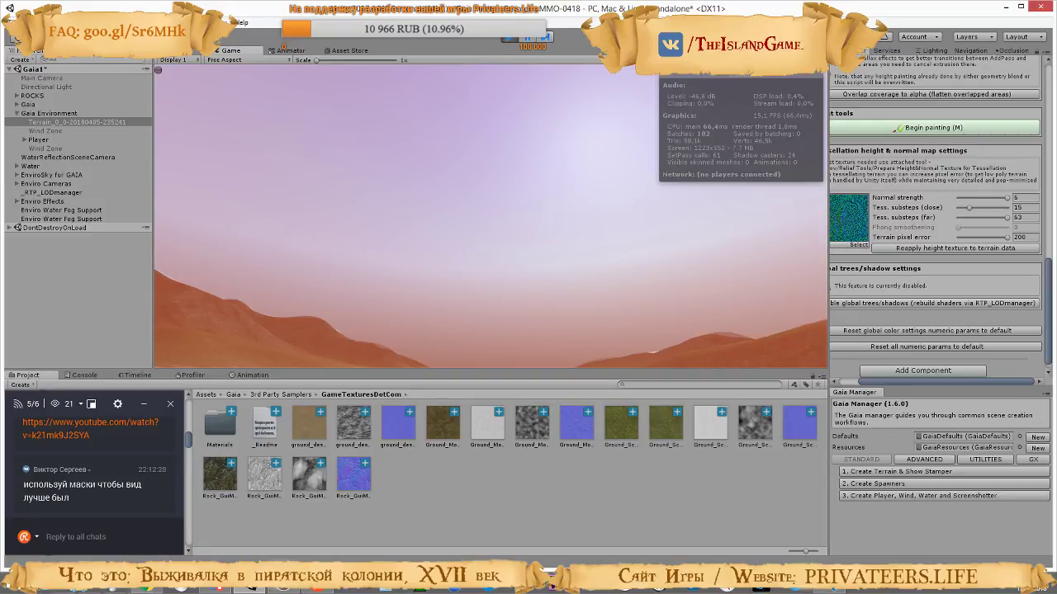
# Lower the far tessellation substeps to 7 and the close tessellation substeps to 9 in the running game
pyautogui.moveTo(1006, 218); pyautogui.dragTo(971, 219)
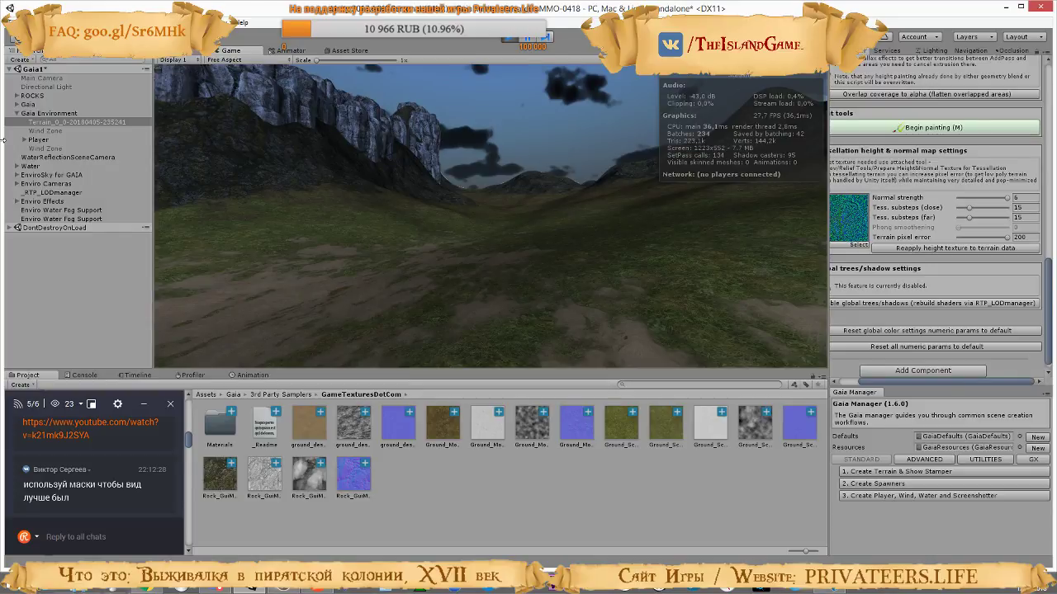
pyautogui.click(969, 219)
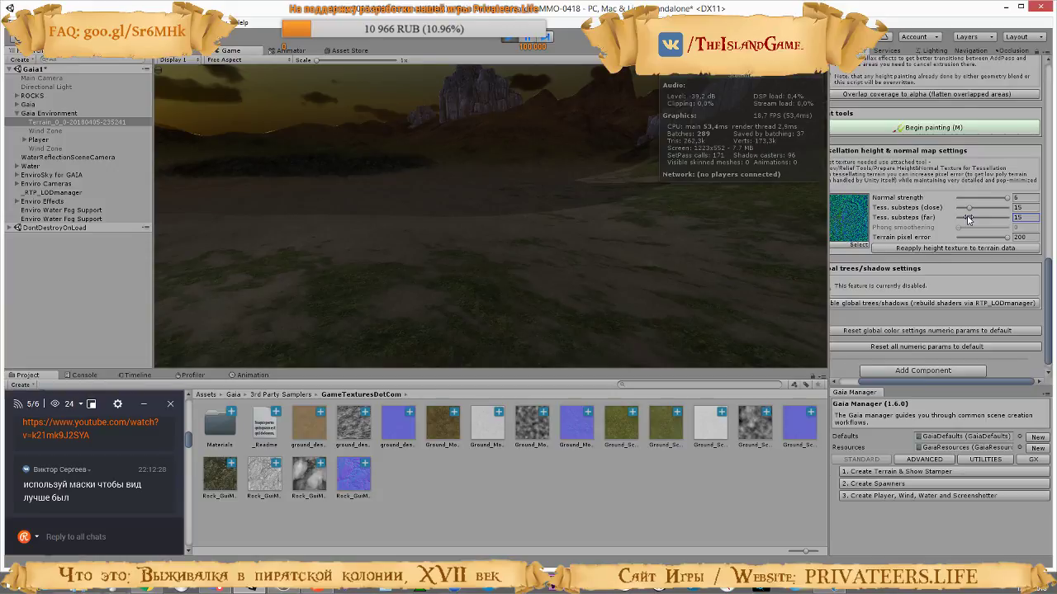
pyautogui.moveTo(968, 218); pyautogui.dragTo(963, 218)
pyautogui.moveTo(969, 208); pyautogui.dragTo(965, 208)
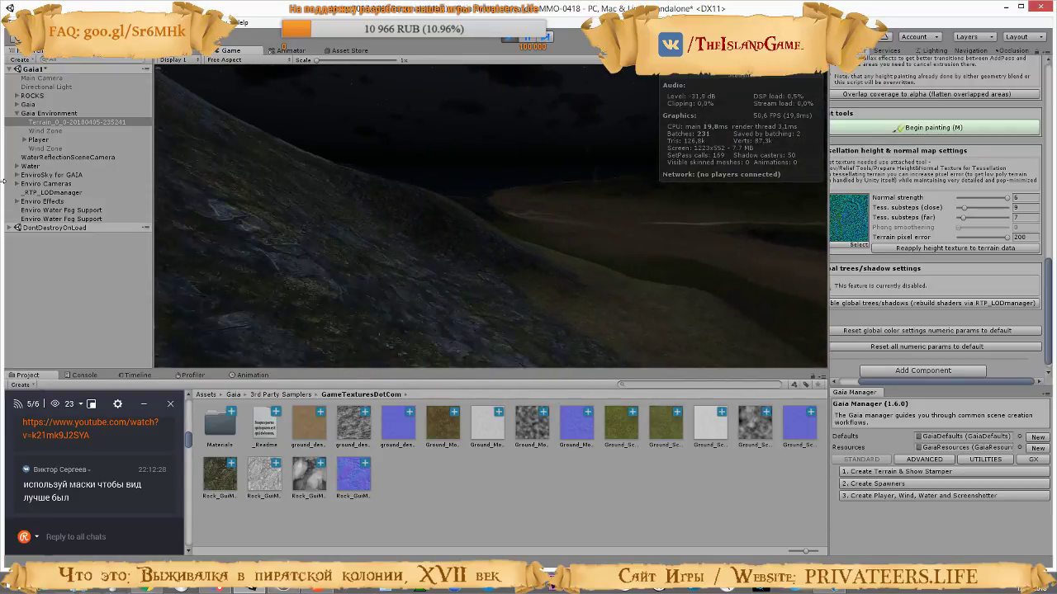
# Compare the terrain in the running game at a normal strength of 1.15 and at its maximum while looking around
pyautogui.click(963, 200)
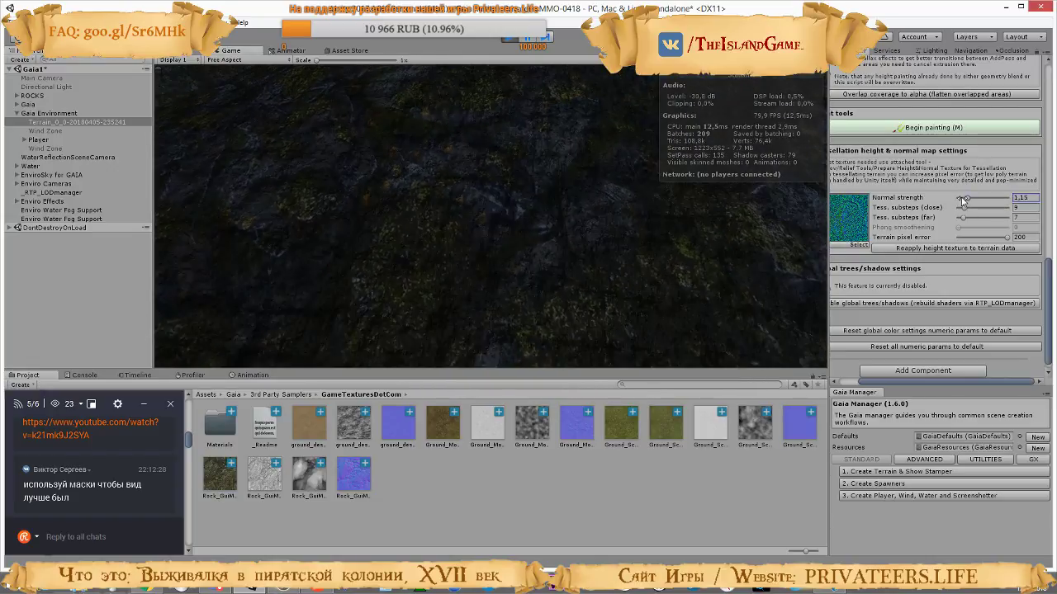
pyautogui.moveTo(962, 201); pyautogui.dragTo(1053, 199)
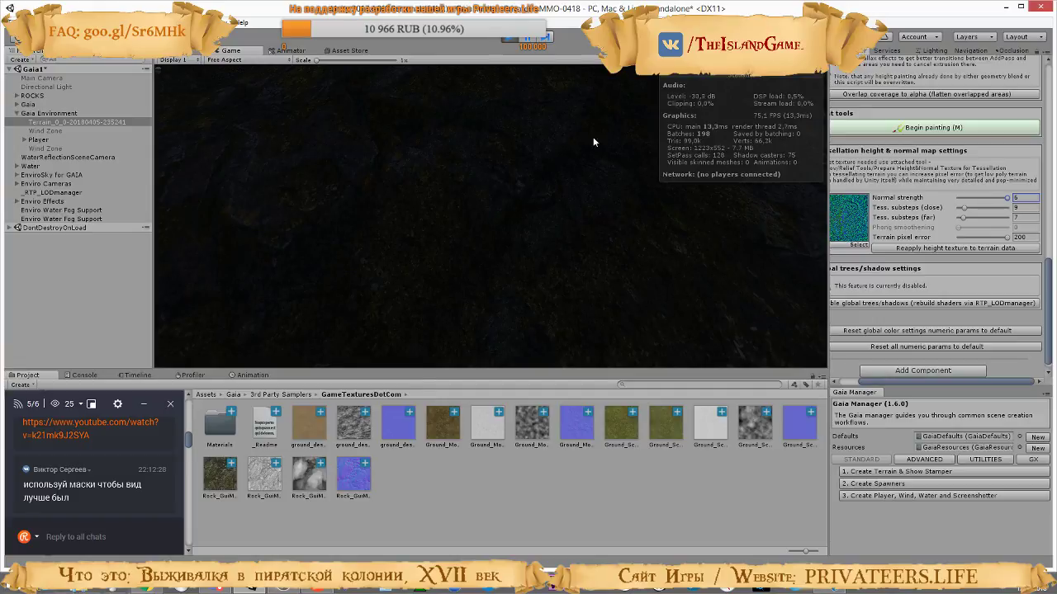
pyautogui.click(550, 147)
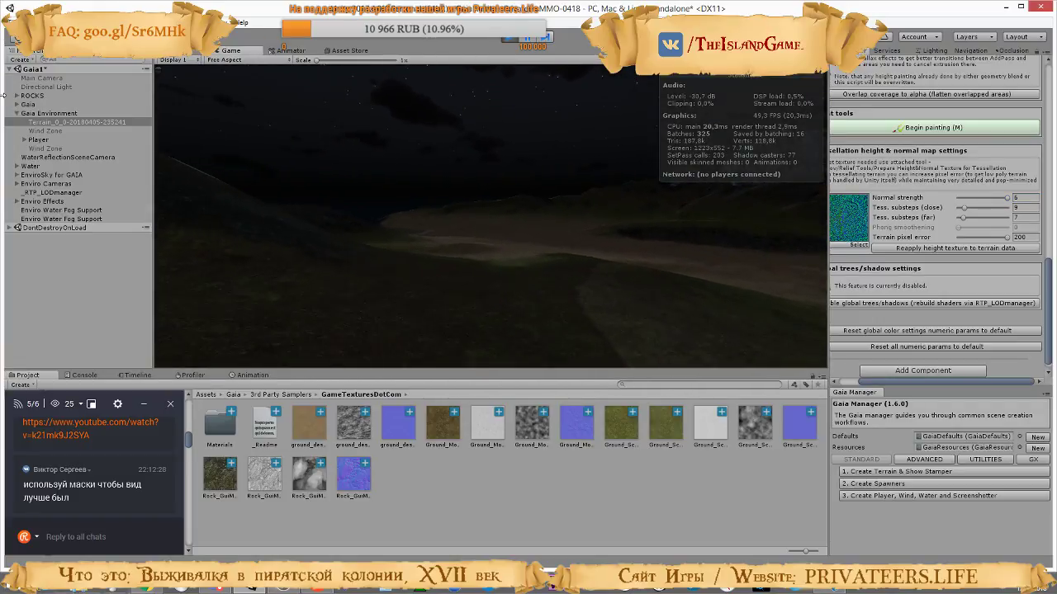
pyautogui.press('Escape')
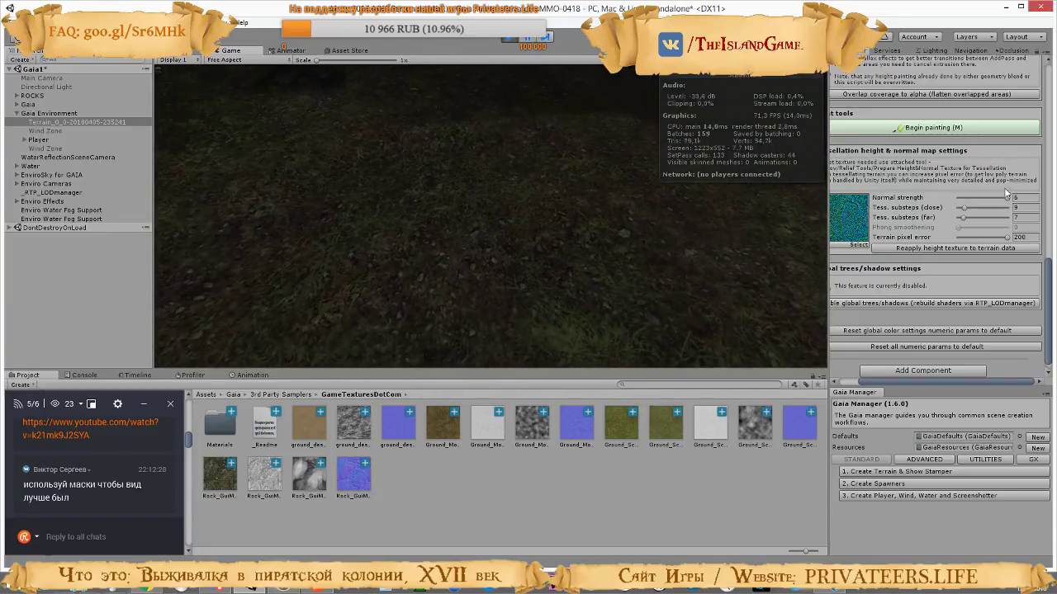
# Set the normal strength to 1.01 and the terrain pixel error to 1 in the running game, and stop it
pyautogui.moveTo(1007, 201); pyautogui.dragTo(969, 207)
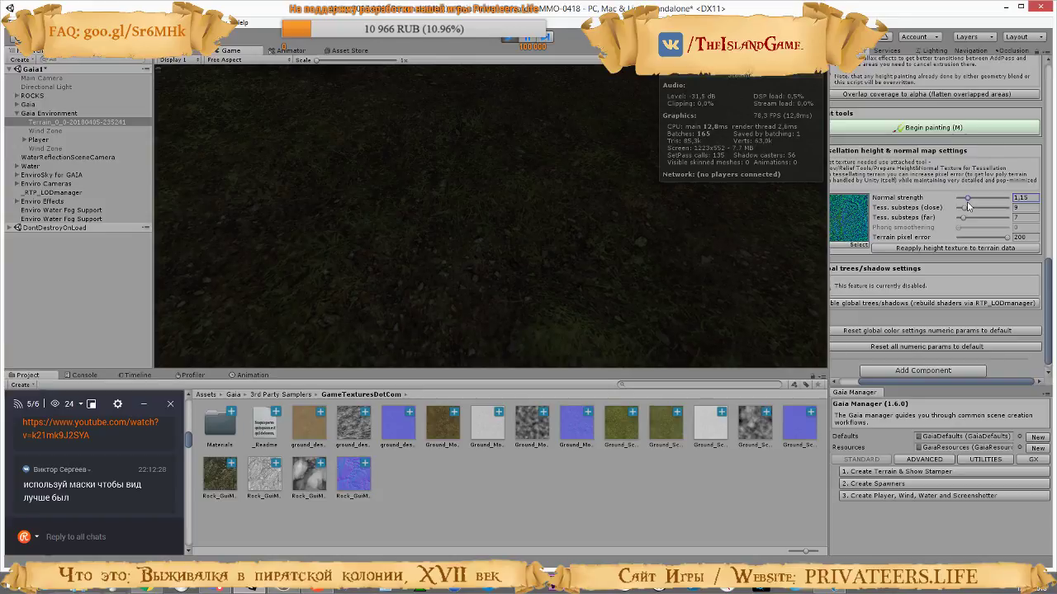
pyautogui.click(475, 171)
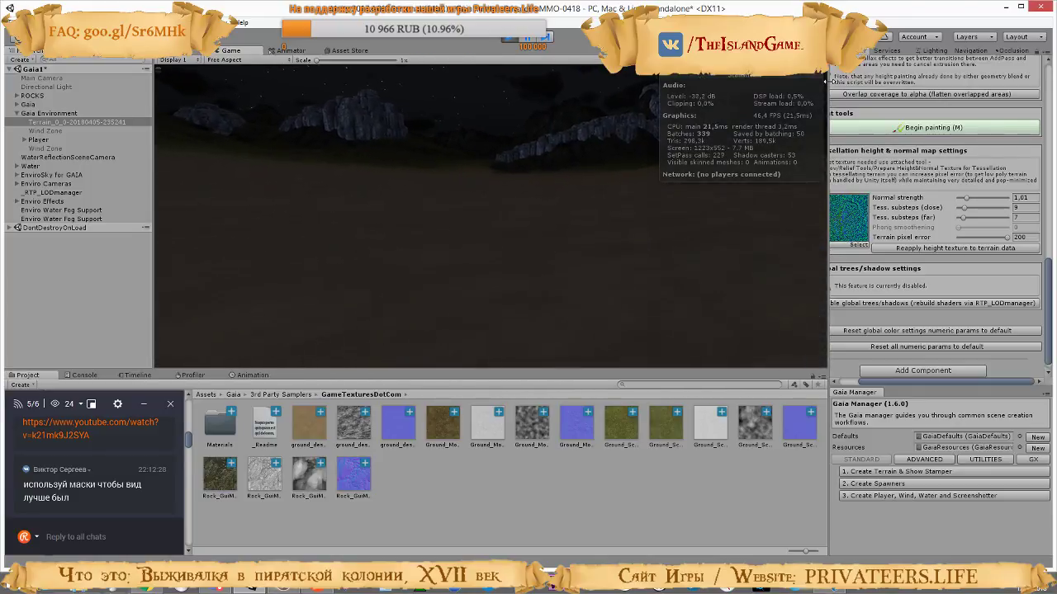
pyautogui.moveTo(1007, 237); pyautogui.dragTo(956, 239)
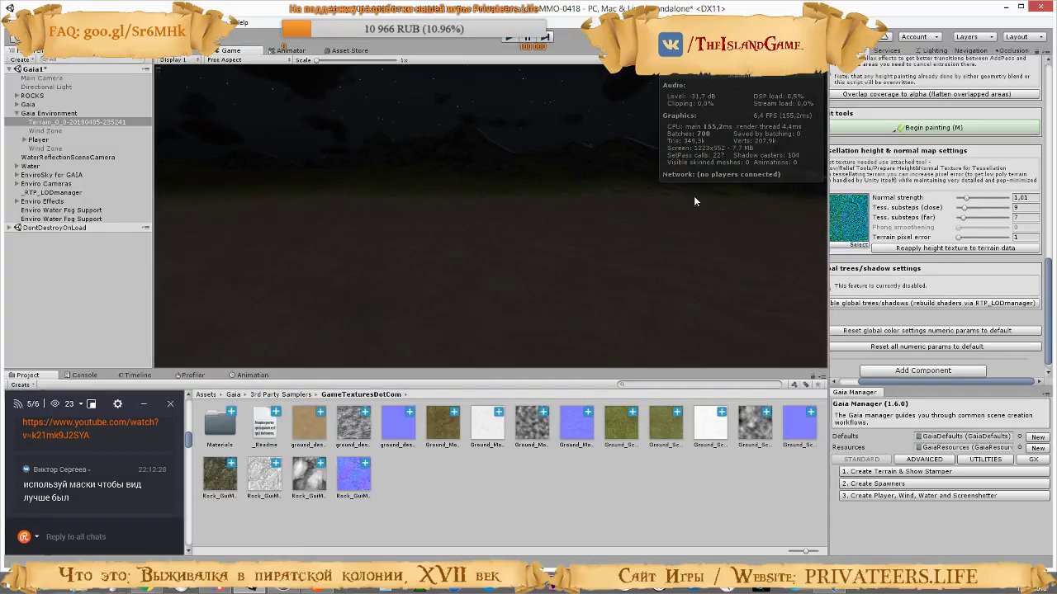
pyautogui.hotkey('ctrl', 'p')
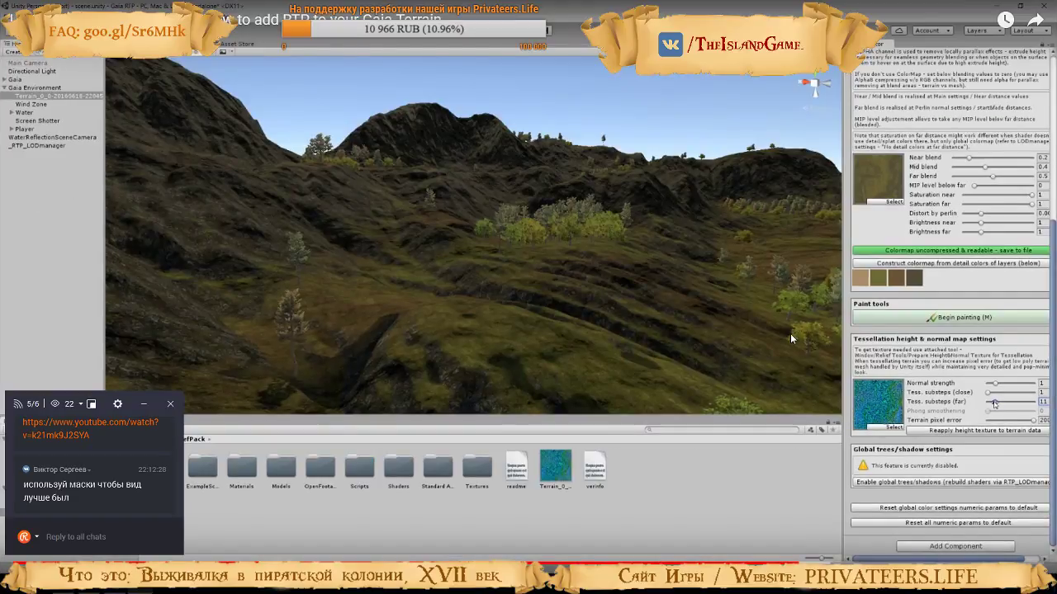
# Watch the tutorial video's adjustment of the far tessellation substeps, pause it and return to Unity
pyautogui.click(677, 400)
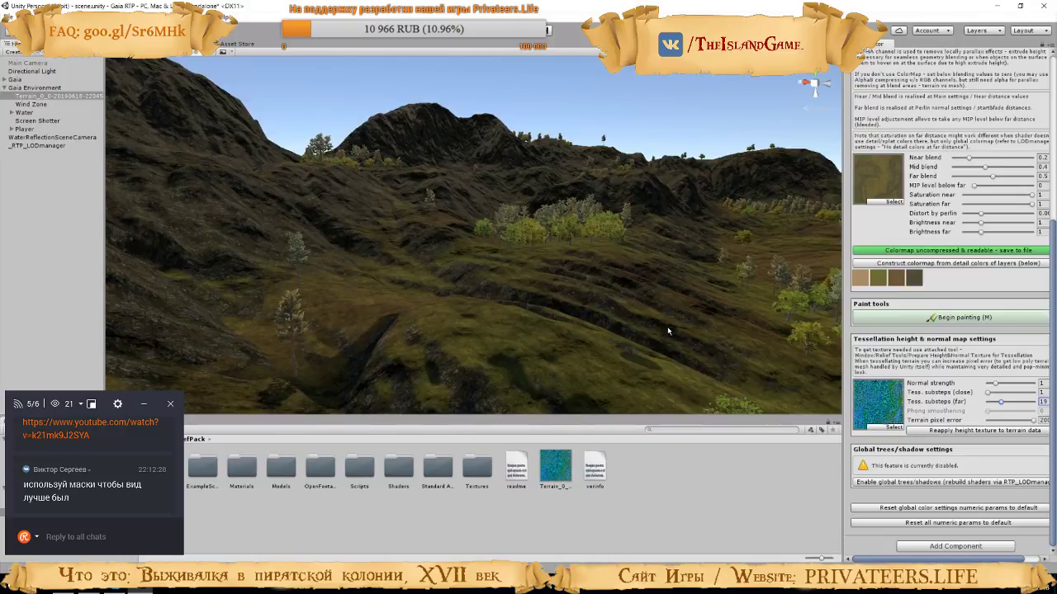
pyautogui.click(503, 326)
pyautogui.hotkey('alt', 'Tab')
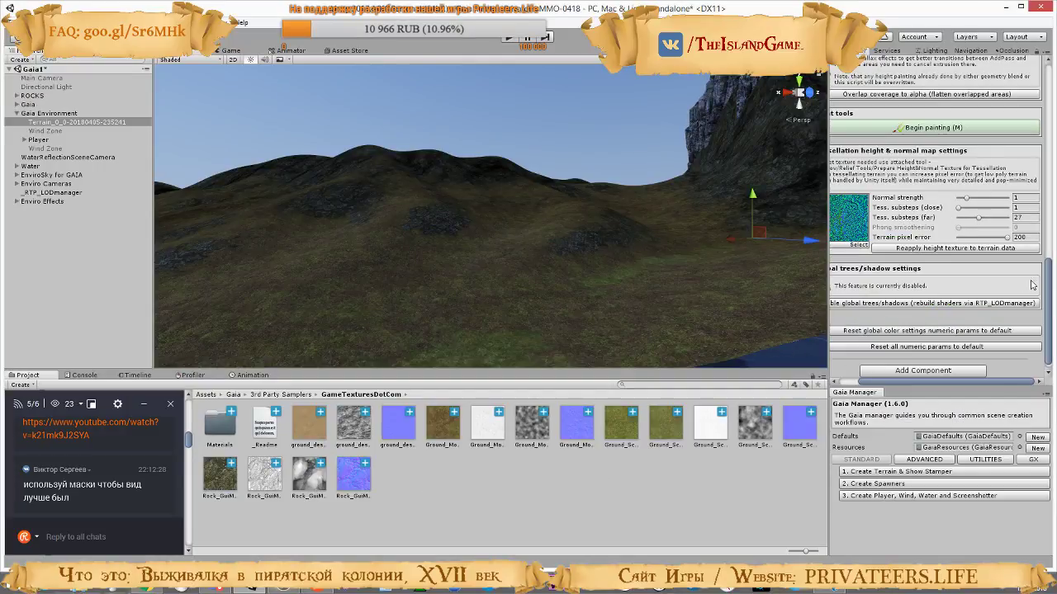
# Vary the terrain pixel error up to 200 and examine the hills from several angles in the scene view
pyautogui.moveTo(1006, 241); pyautogui.dragTo(838, 236)
pyautogui.moveTo(908, 239); pyautogui.dragTo(985, 244)
pyautogui.moveTo(477, 254); pyautogui.dragTo(435, 247, button='right')
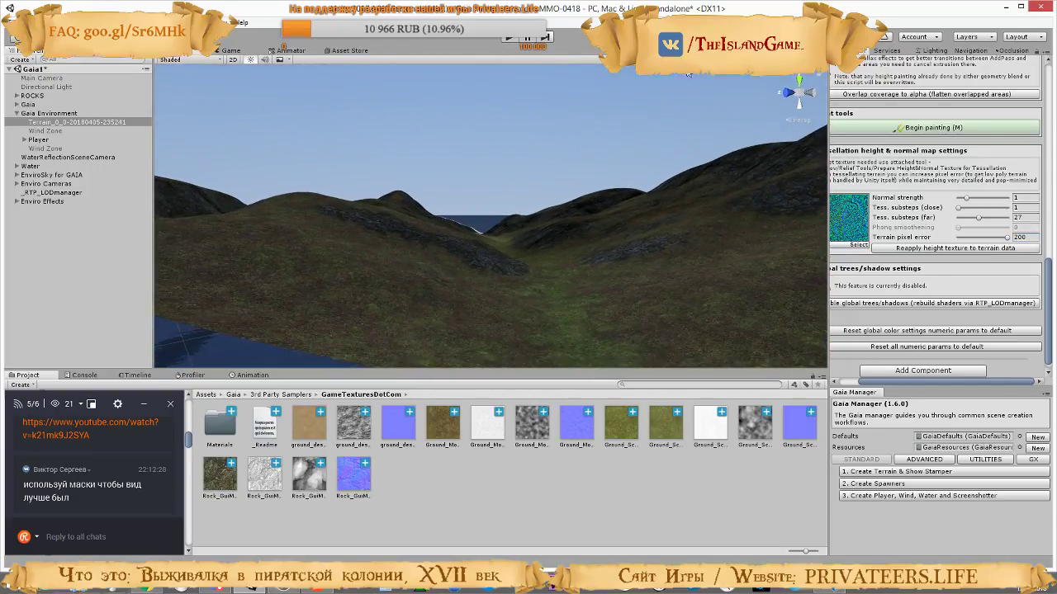
pyautogui.moveTo(1009, 239); pyautogui.dragTo(1052, 238)
pyautogui.moveTo(599, 233); pyautogui.dragTo(962, 247, button='right')
pyautogui.press('s')
pyautogui.moveTo(700, 249); pyautogui.dragTo(772, 227, button='right')
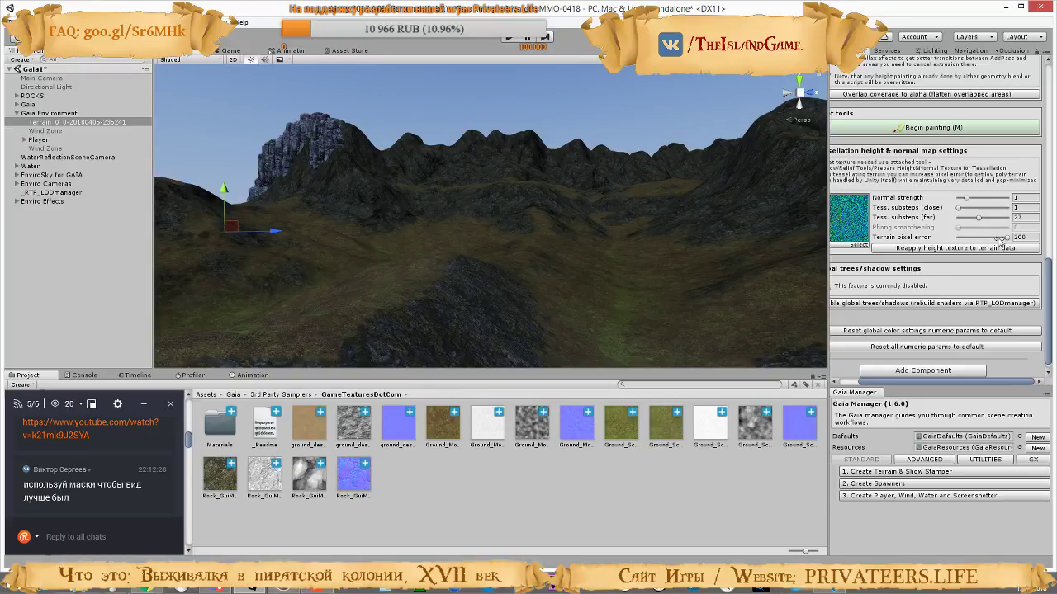
# Keep the terrain pixel error at 200, try 1 far tessellation substep and set the far substeps to 25
pyautogui.moveTo(1006, 239)
pyautogui.mouseDown()
pyautogui.moveTo(938, 245)
pyautogui.moveTo(956, 222)
pyautogui.moveTo(948, 224)
pyautogui.moveTo(978, 239)
pyautogui.moveTo(1019, 238)
pyautogui.moveTo(968, 241)
pyautogui.moveTo(1019, 241)
pyautogui.mouseUp()
pyautogui.click(1024, 217)
pyautogui.moveTo(965, 219); pyautogui.dragTo(955, 219)
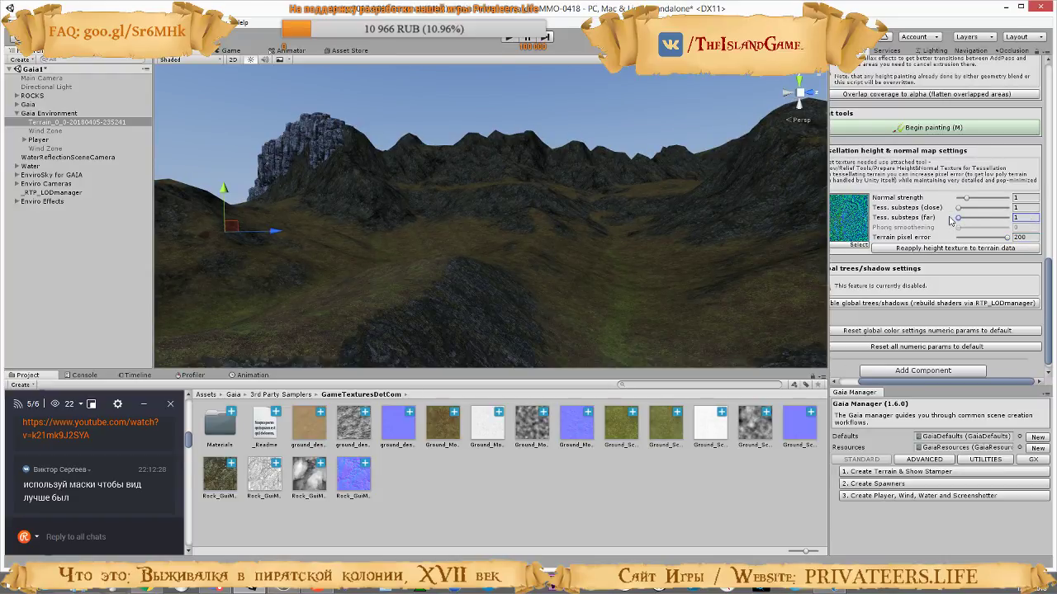
pyautogui.moveTo(957, 218)
pyautogui.mouseDown()
pyautogui.moveTo(996, 222)
pyautogui.moveTo(934, 226)
pyautogui.moveTo(974, 219)
pyautogui.mouseUp()
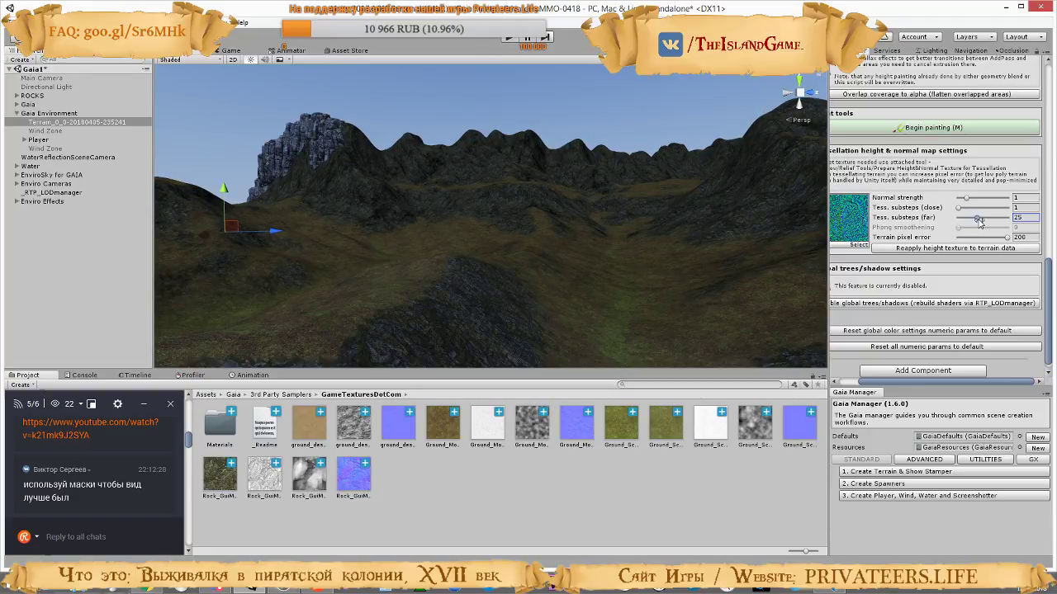
pyautogui.moveTo(958, 209)
pyautogui.mouseDown()
pyautogui.moveTo(972, 211)
pyautogui.moveTo(950, 215)
pyautogui.mouseUp()
# Run the game and walk across the sand to examine the cliffs and hills alongside the rendering statistics
pyautogui.click(505, 38)
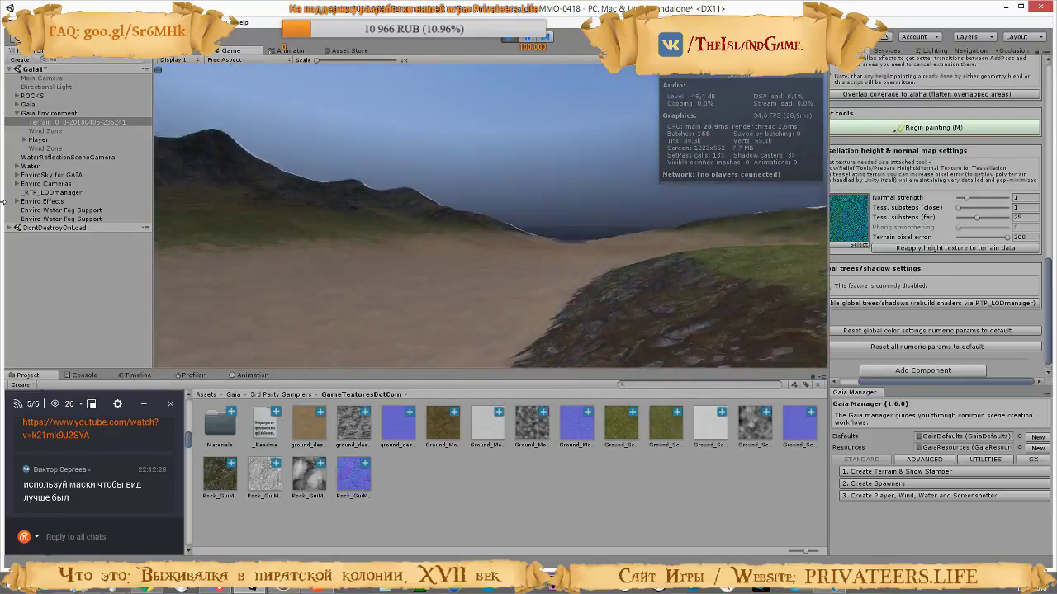
pyautogui.press('w')
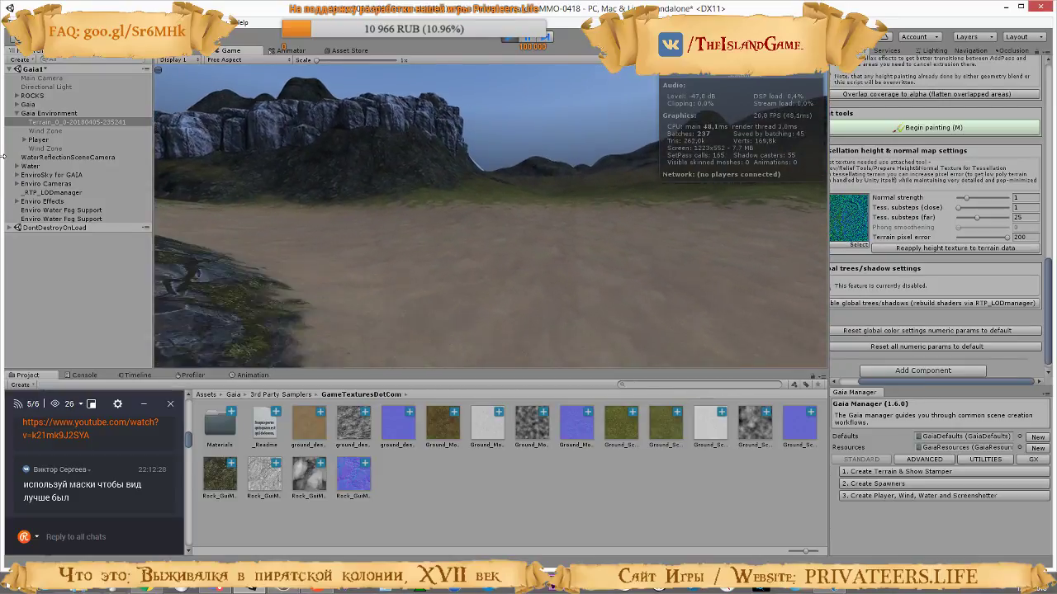
pyautogui.press('w')
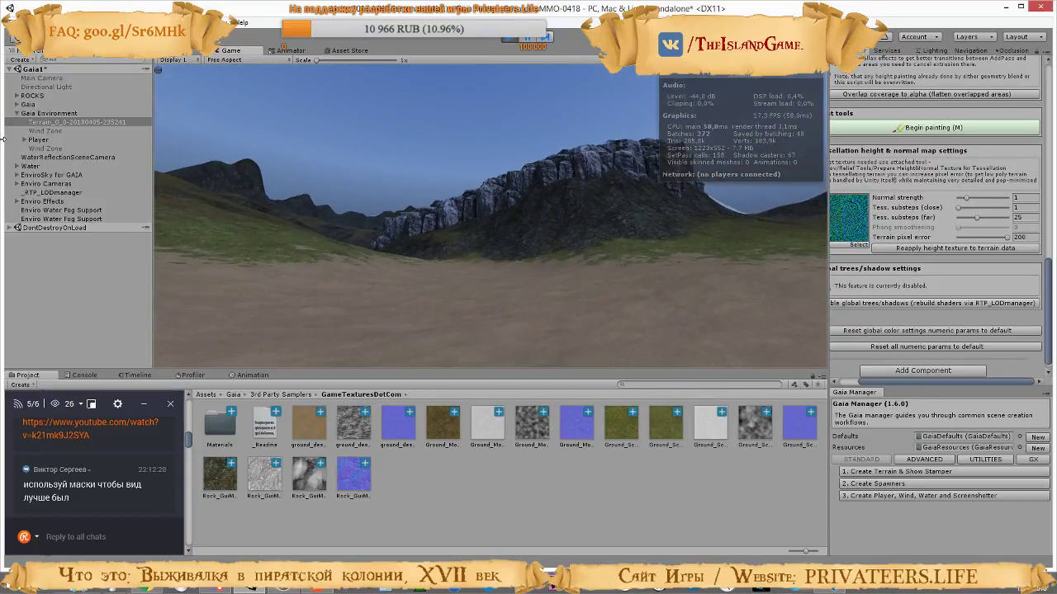
pyautogui.press('w')
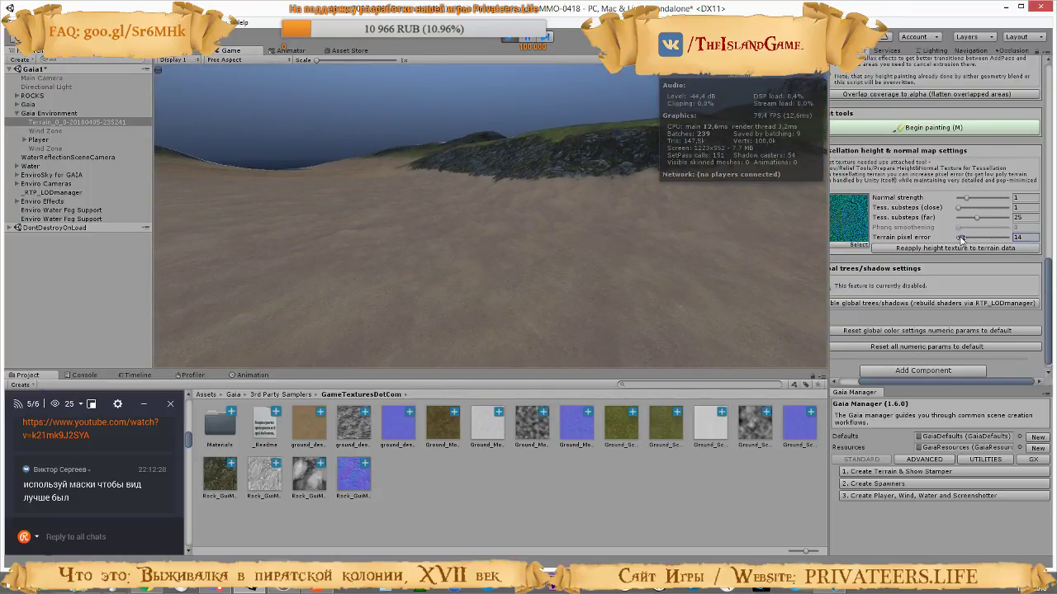
# Test a terrain pixel error of 7 with 5 far tessellation substeps in the running game, walk around and stop it
pyautogui.moveTo(961, 240)
pyautogui.mouseDown()
pyautogui.moveTo(996, 239)
pyautogui.moveTo(958, 240)
pyautogui.mouseUp()
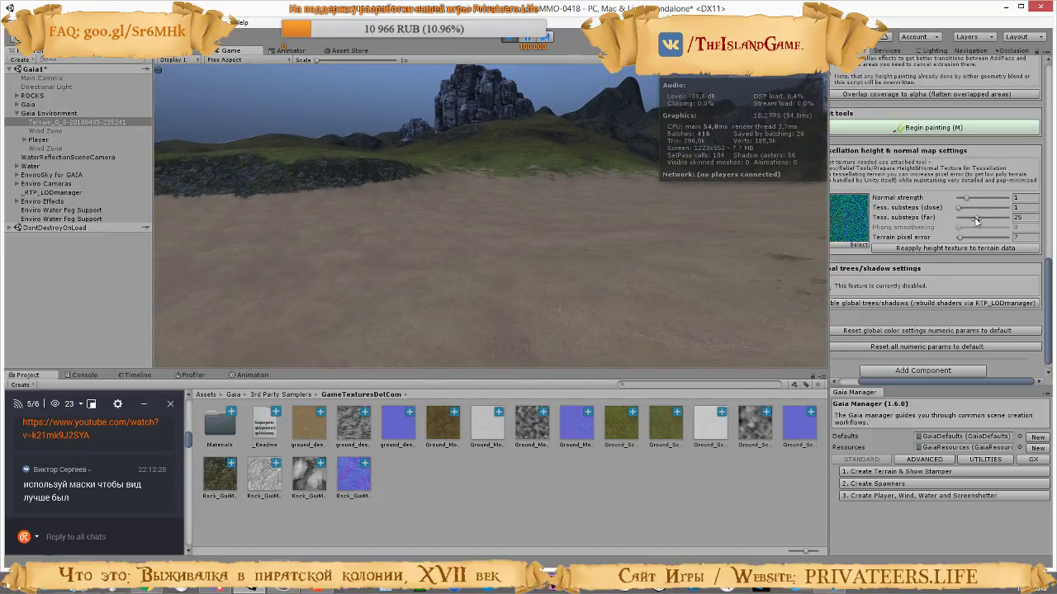
pyautogui.click(968, 218)
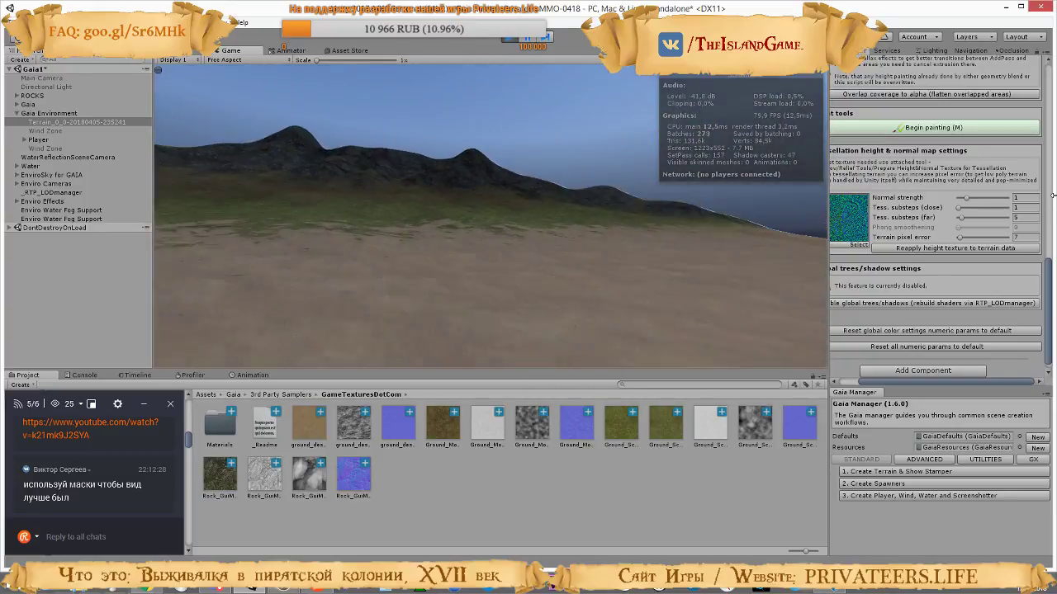
pyautogui.press('w')
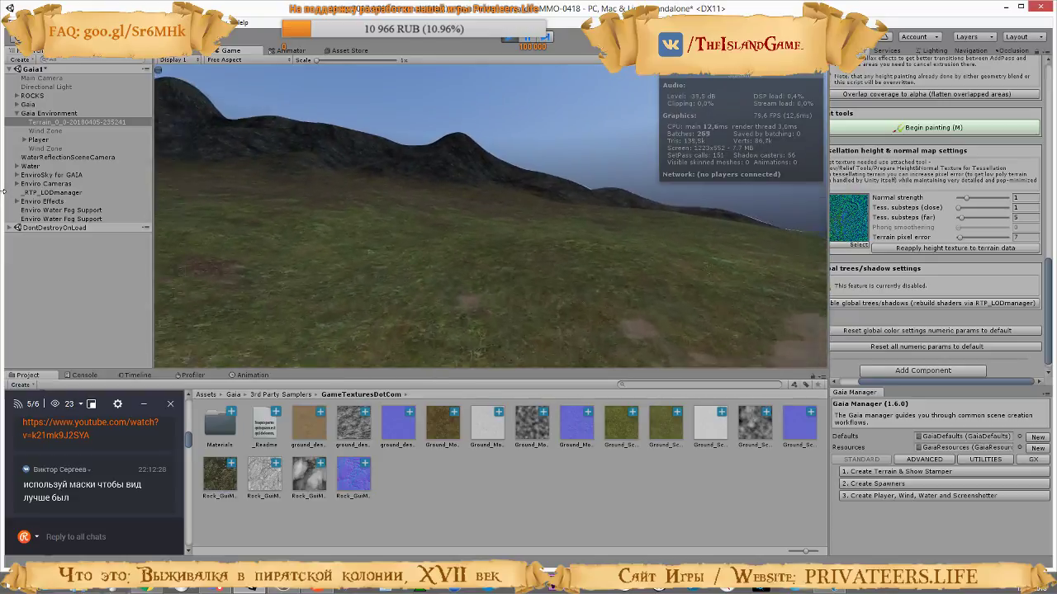
pyautogui.click(509, 38)
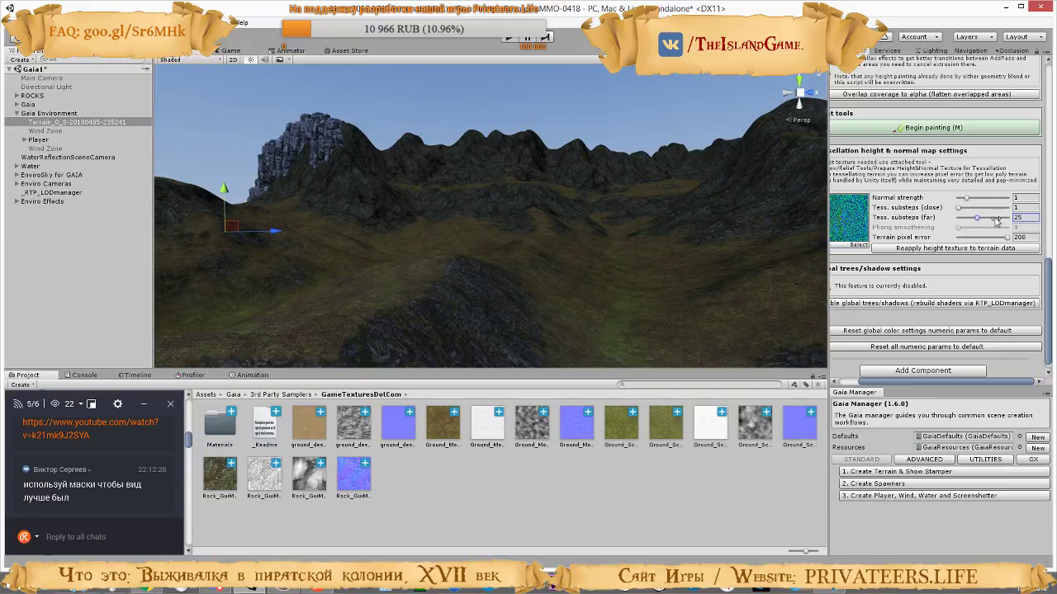
# Set the far tessellation substeps to 5 and the terrain pixel error to 8 in the terrain's tessellation settings
pyautogui.moveTo(959, 223); pyautogui.dragTo(962, 222)
pyautogui.moveTo(1010, 241); pyautogui.dragTo(975, 238)
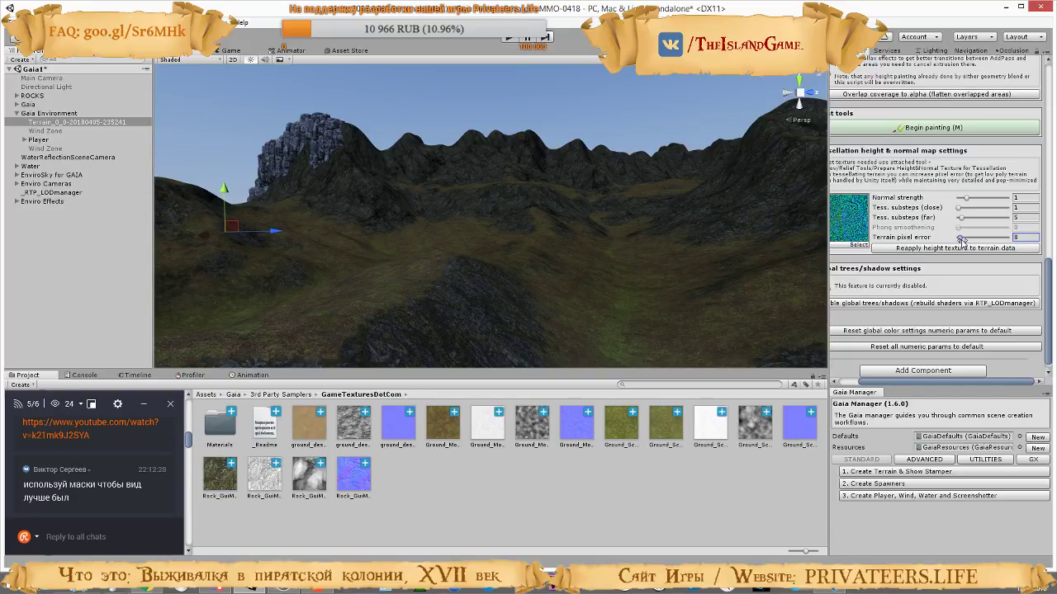
pyautogui.moveTo(526, 250); pyautogui.dragTo(546, 277, button='right')
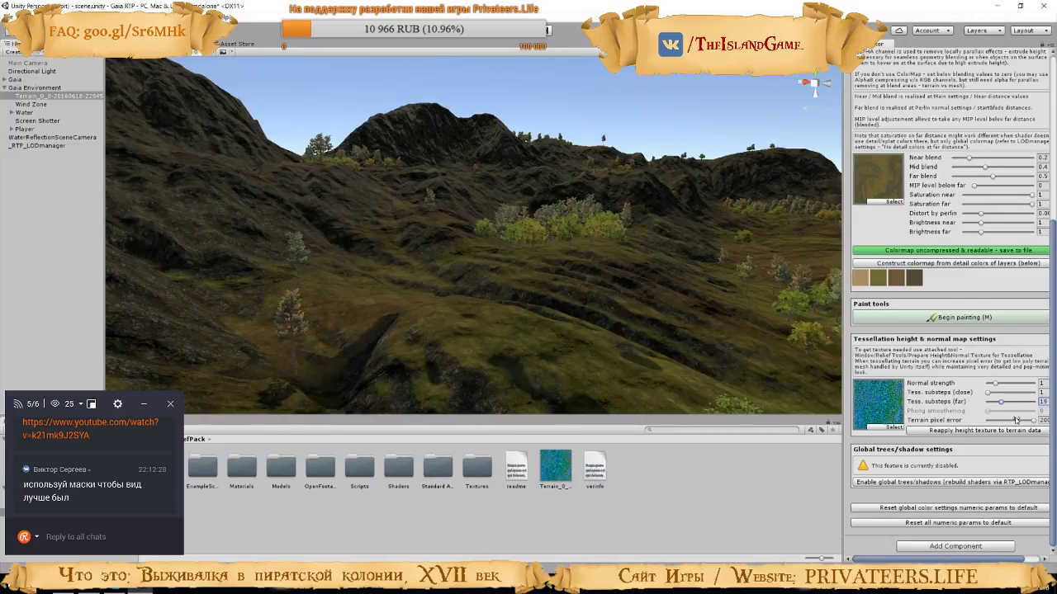
# Return from the tutorial video to Unity and run the game to check the terrain and rendering statistics
pyautogui.hotkey('alt', 'Tab')
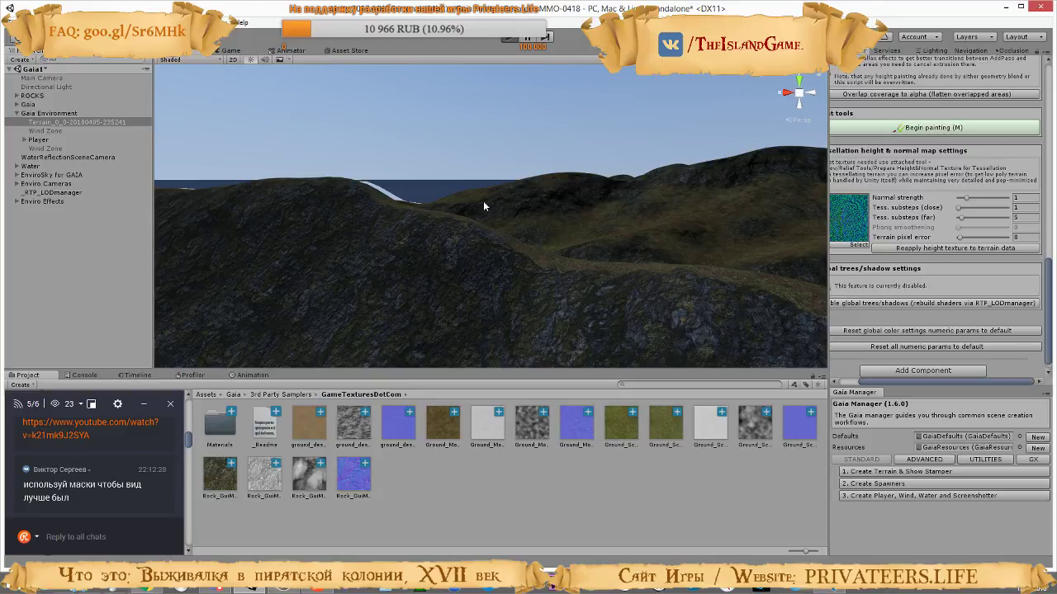
pyautogui.hotkey('ctrl', 'p')
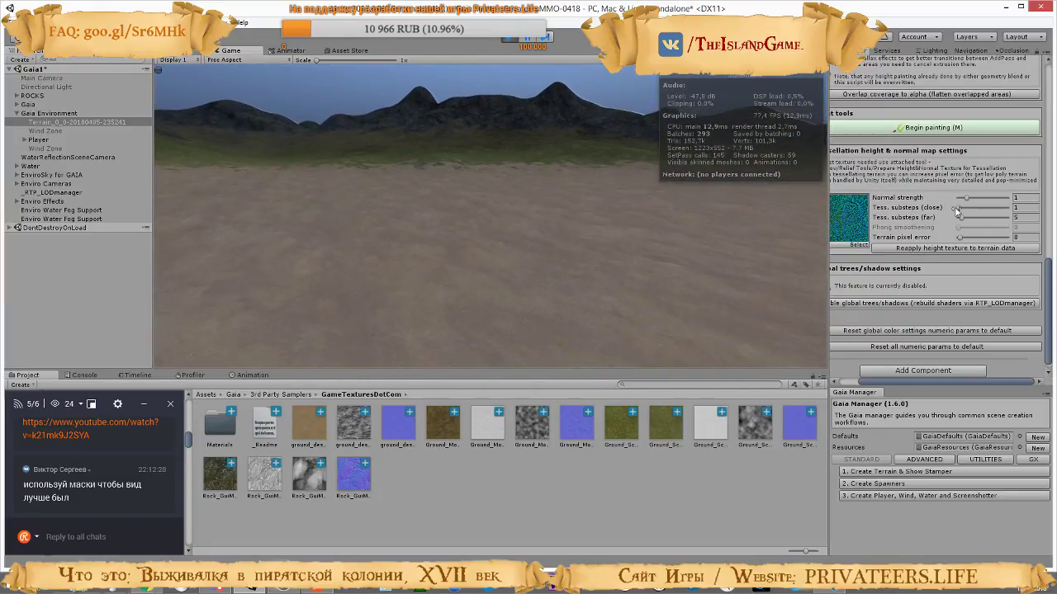
pyautogui.click(532, 36)
pyautogui.moveTo(606, 201); pyautogui.dragTo(846, 219, button='right')
# Open the occlusion culling visualization and fly around the scene to examine which terrain parts are culled
pyautogui.click(1012, 51)
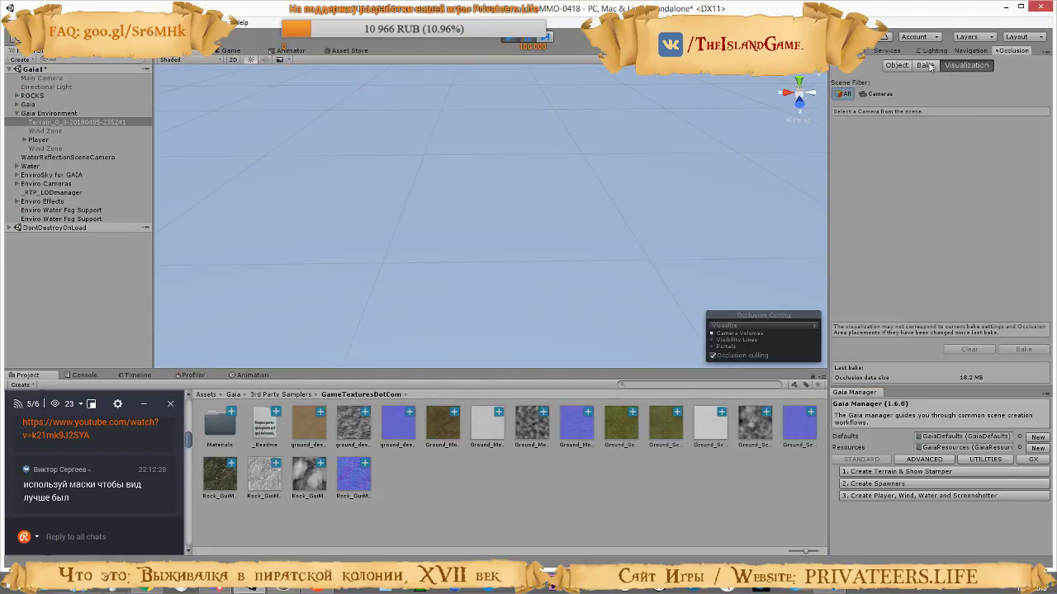
pyautogui.moveTo(528, 231); pyautogui.dragTo(960, 116, button='right')
pyautogui.press('w')
pyautogui.press('s')
pyautogui.moveTo(682, 130); pyautogui.dragTo(592, 101, button='right')
pyautogui.press('w')
pyautogui.press('s')
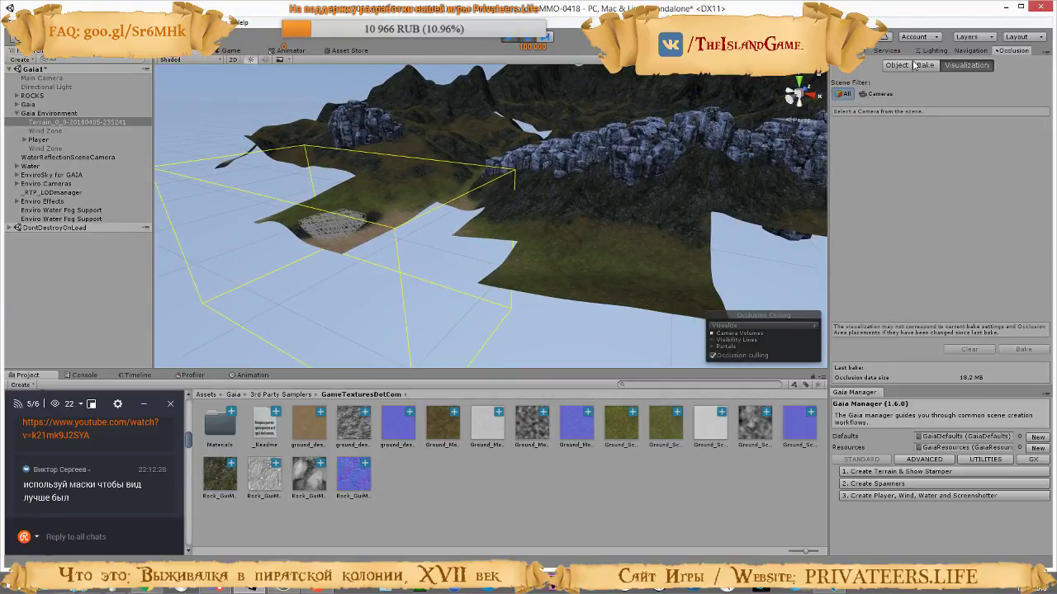
# Resume the game, try terrain pixel errors of 200 and 14 in the tessellation settings, look around and stop the game
pyautogui.click(849, 51)
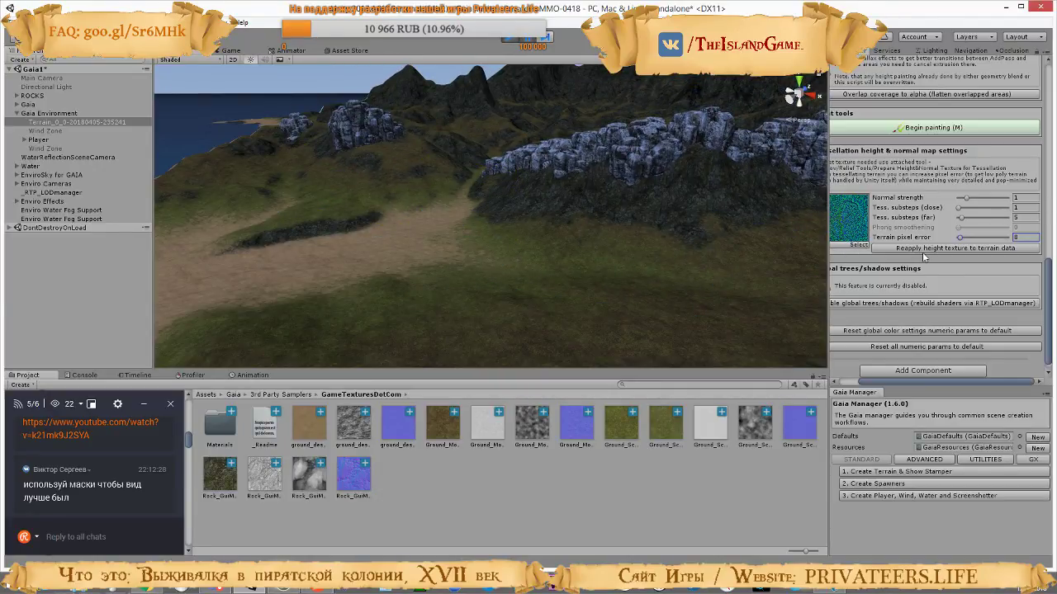
pyautogui.click(528, 37)
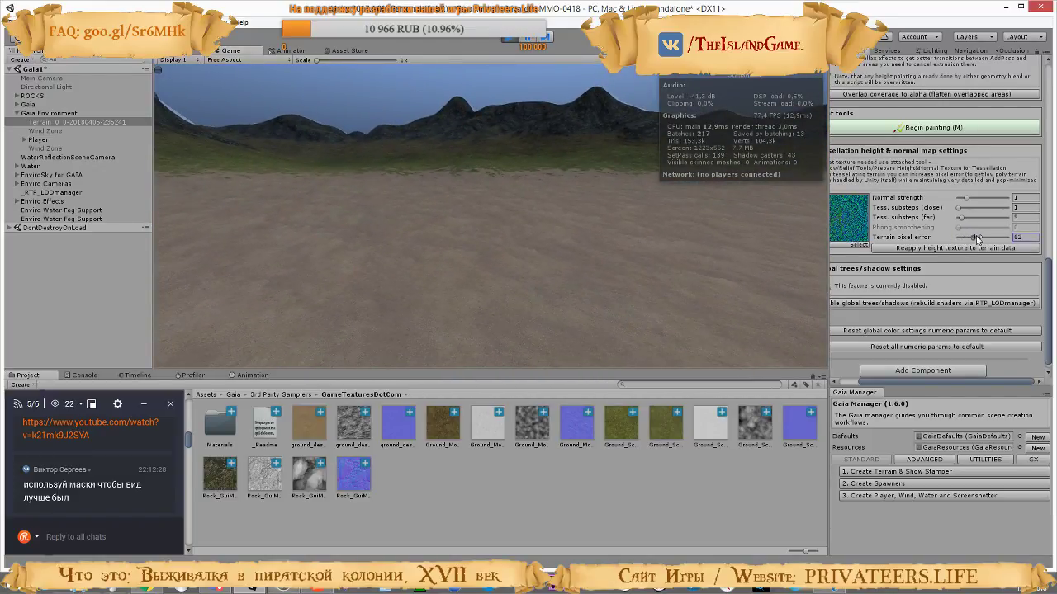
pyautogui.moveTo(977, 239); pyautogui.dragTo(997, 239)
pyautogui.moveTo(962, 238); pyautogui.dragTo(976, 239)
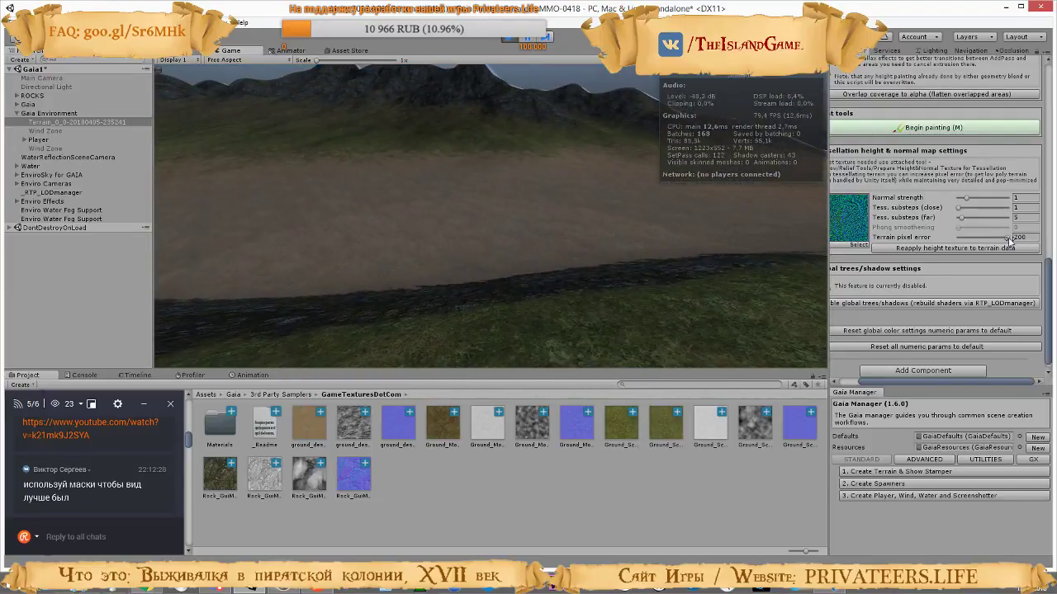
pyautogui.moveTo(1008, 240); pyautogui.dragTo(963, 246)
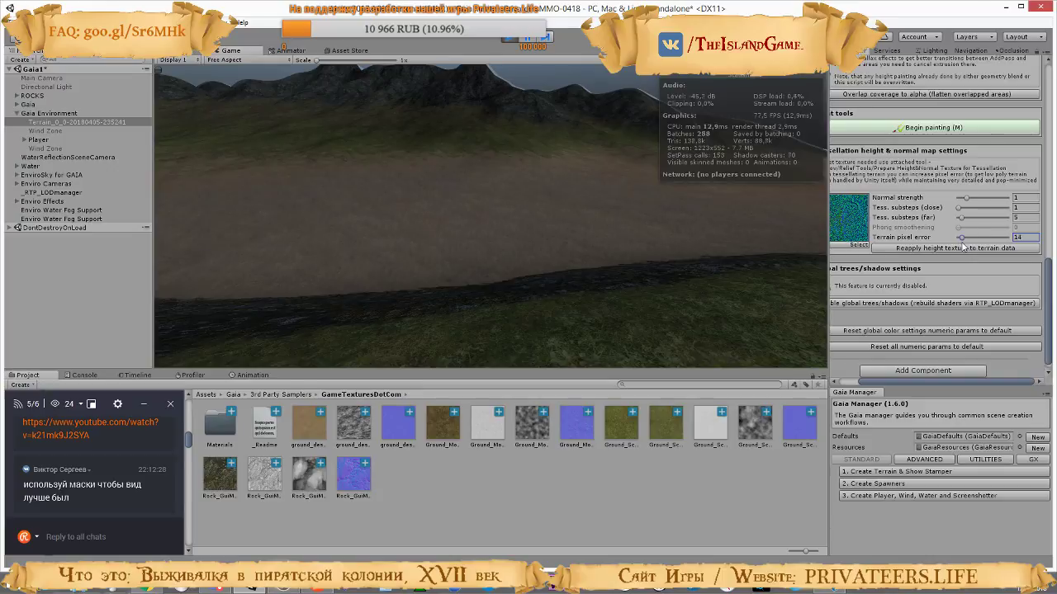
pyautogui.click(588, 198)
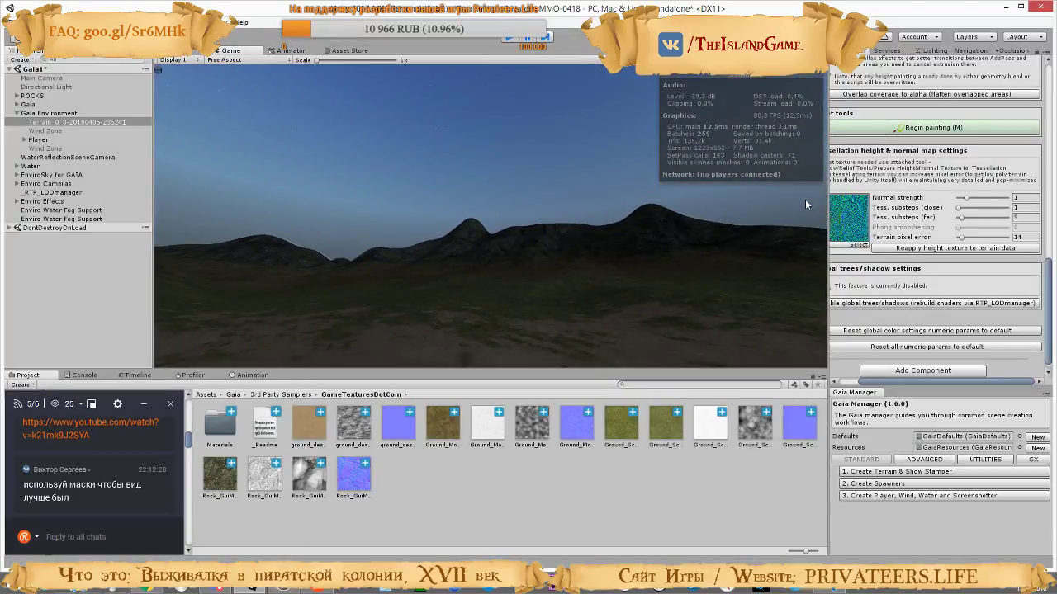
pyautogui.hotkey('ctrl', 'p')
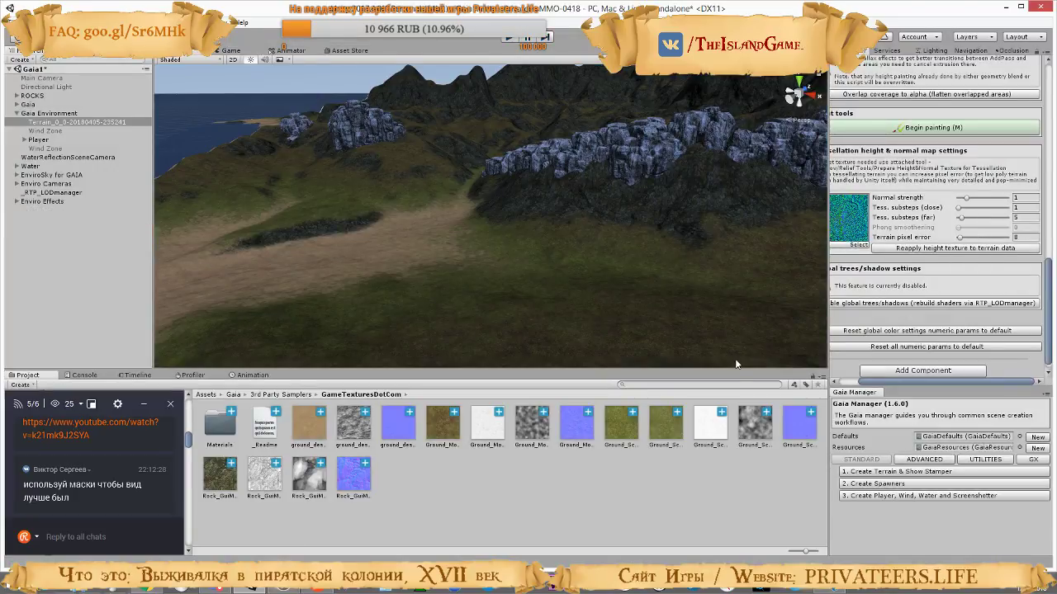
# Switch to the tutorial video to check its tessellation and pixel error settings, and return to Unity
pyautogui.hotkey('alt', 'Tab')
pyautogui.click(724, 349)
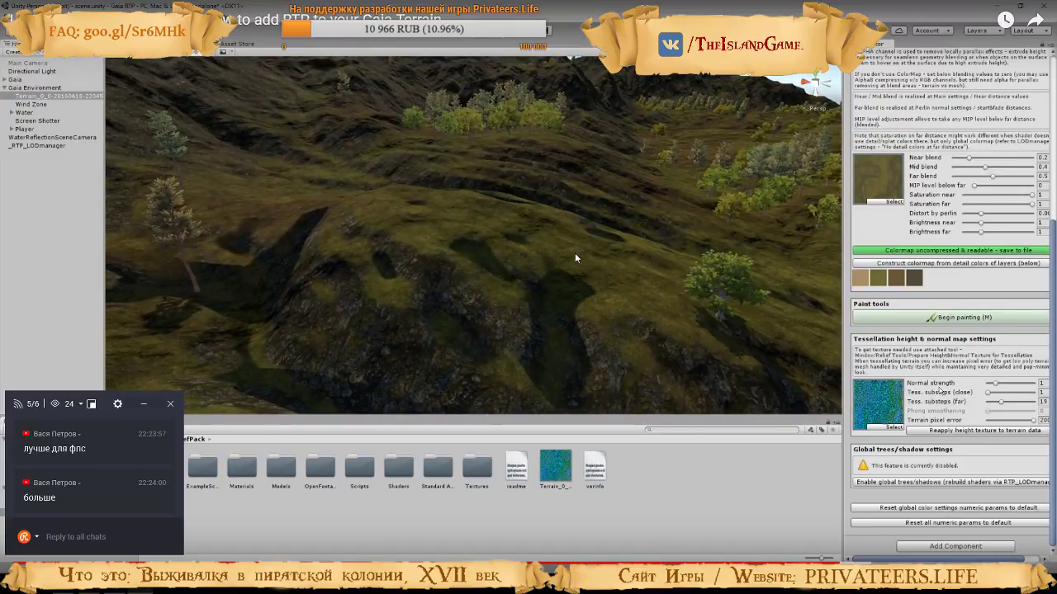
pyautogui.click(552, 235)
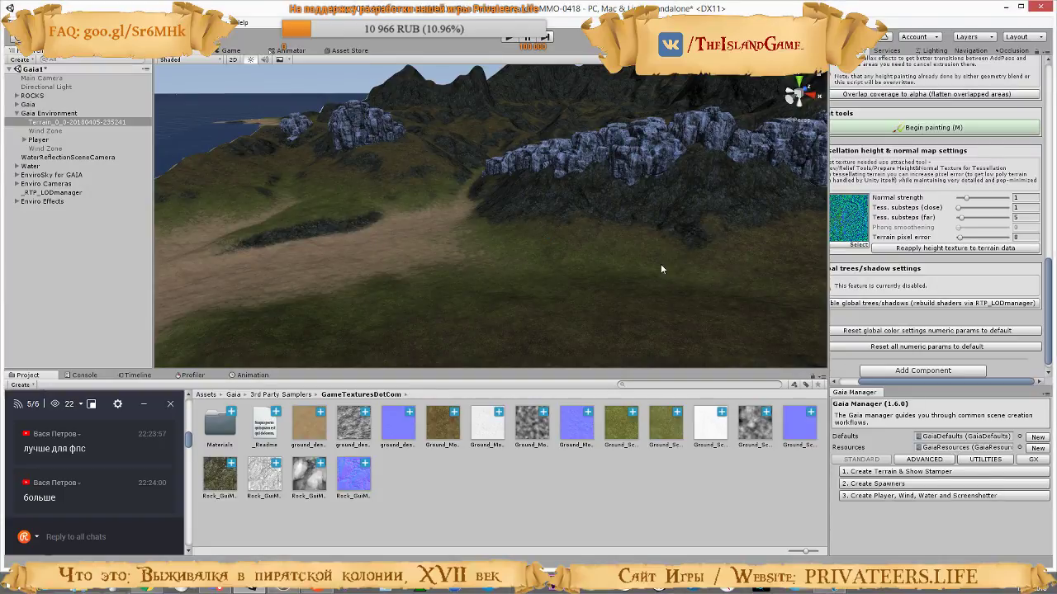
# Set the terrain pixel error to 200 and inspect the hills and rocks in the scene
pyautogui.moveTo(959, 238); pyautogui.dragTo(1040, 243)
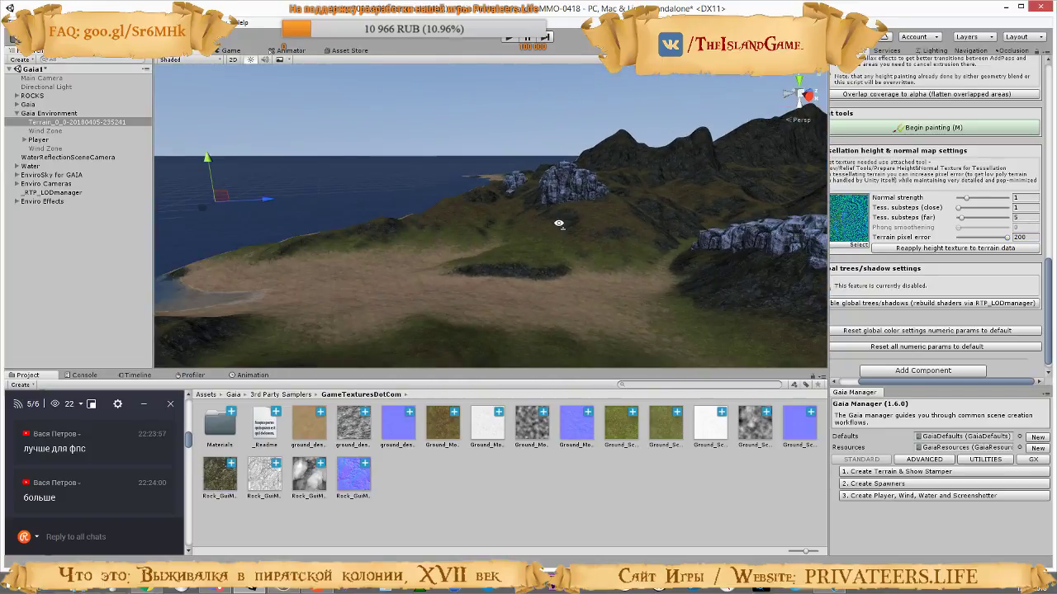
pyautogui.moveTo(559, 223); pyautogui.dragTo(604, 240, button='right')
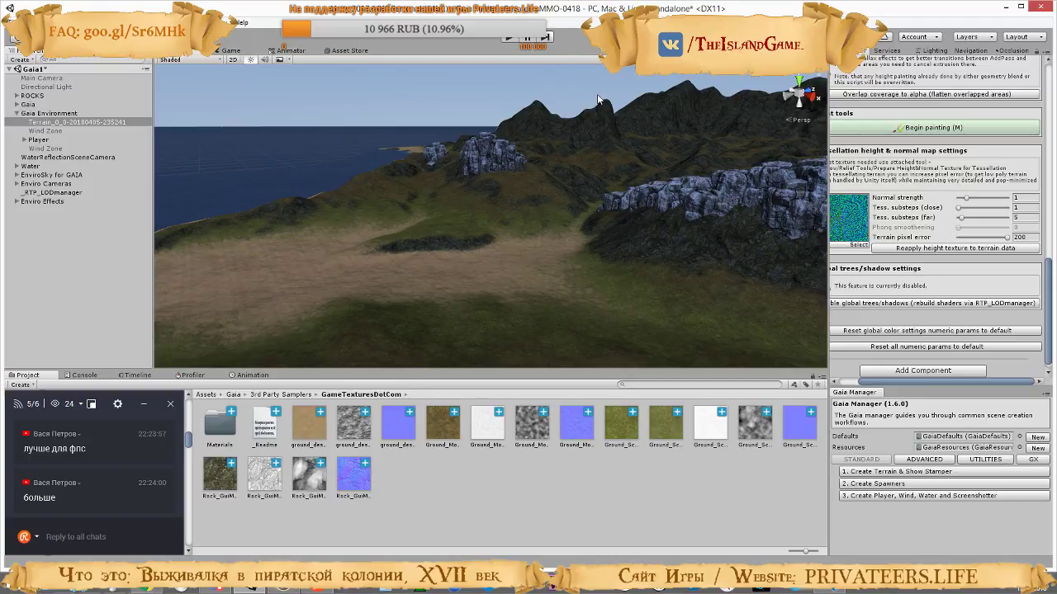
pyautogui.moveTo(583, 197); pyautogui.dragTo(756, 178, button='right')
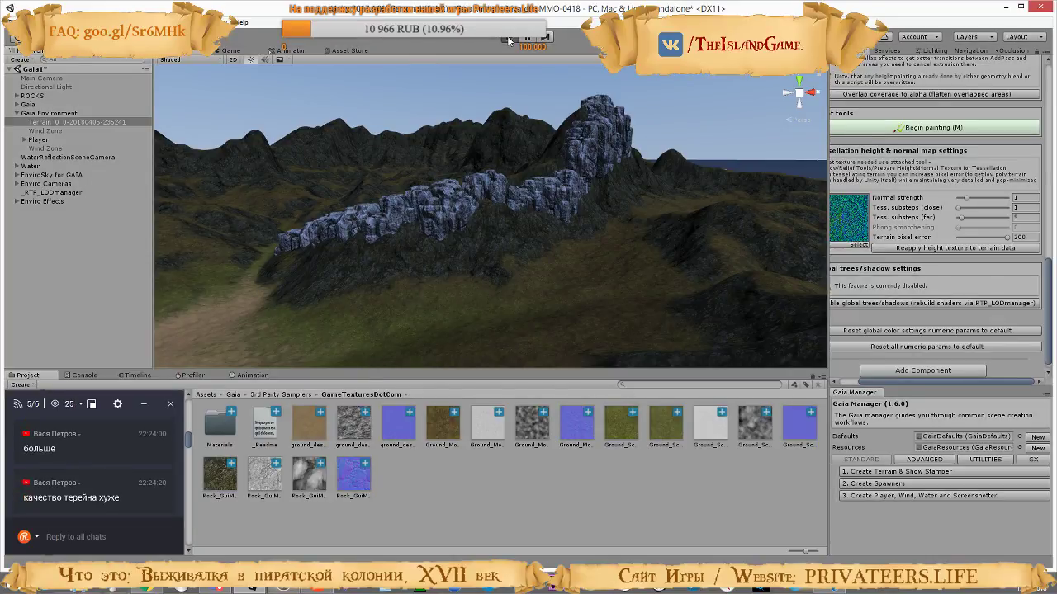
# Run the game and walk over the hills to examine terrain quality and rendering statistics at a pixel error of 200
pyautogui.click(509, 40)
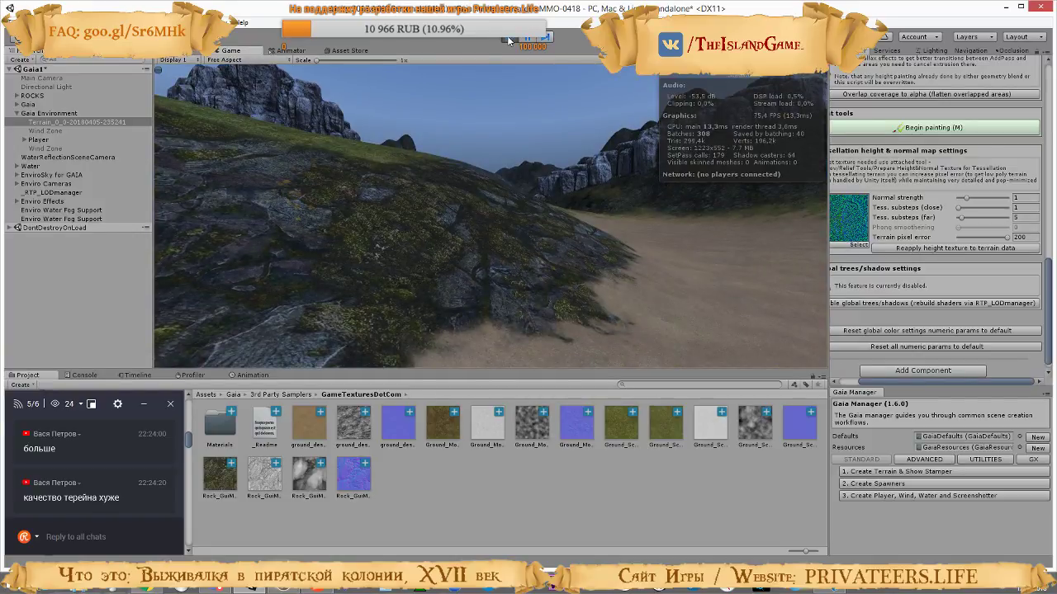
pyautogui.press('w')
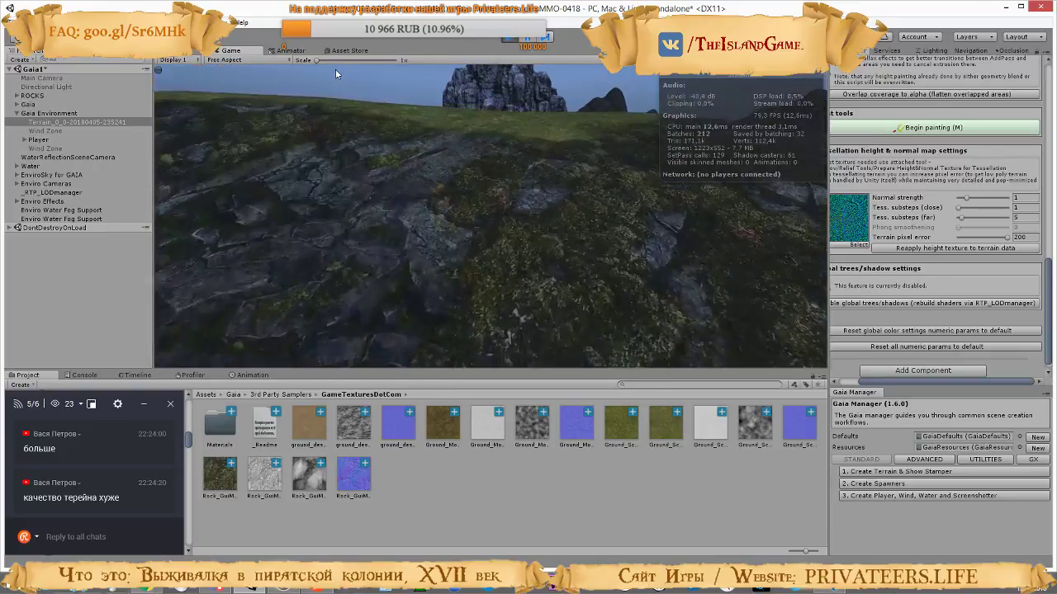
pyautogui.press('w')
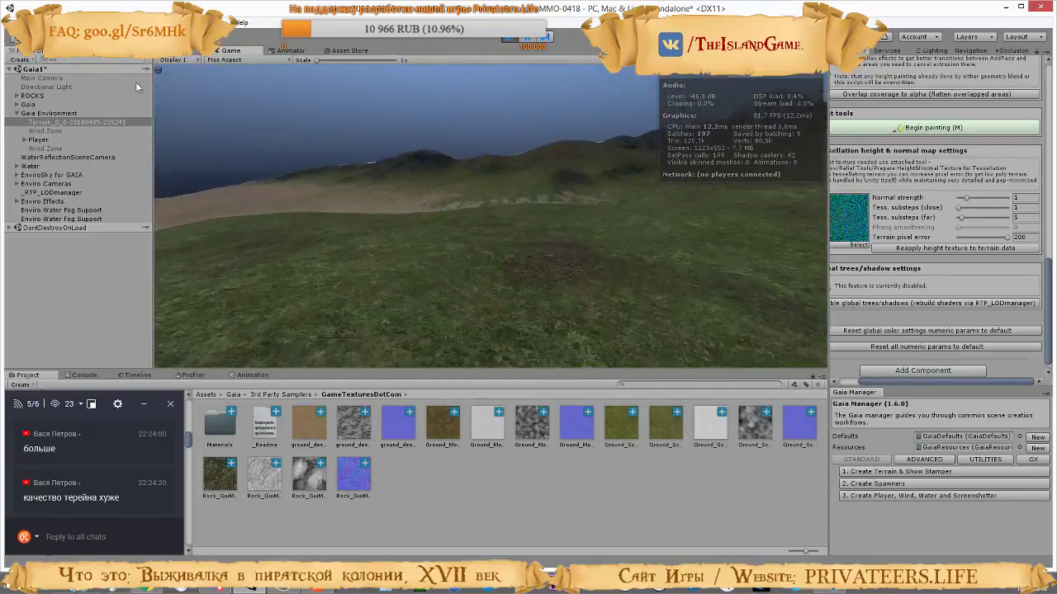
pyautogui.press('w')
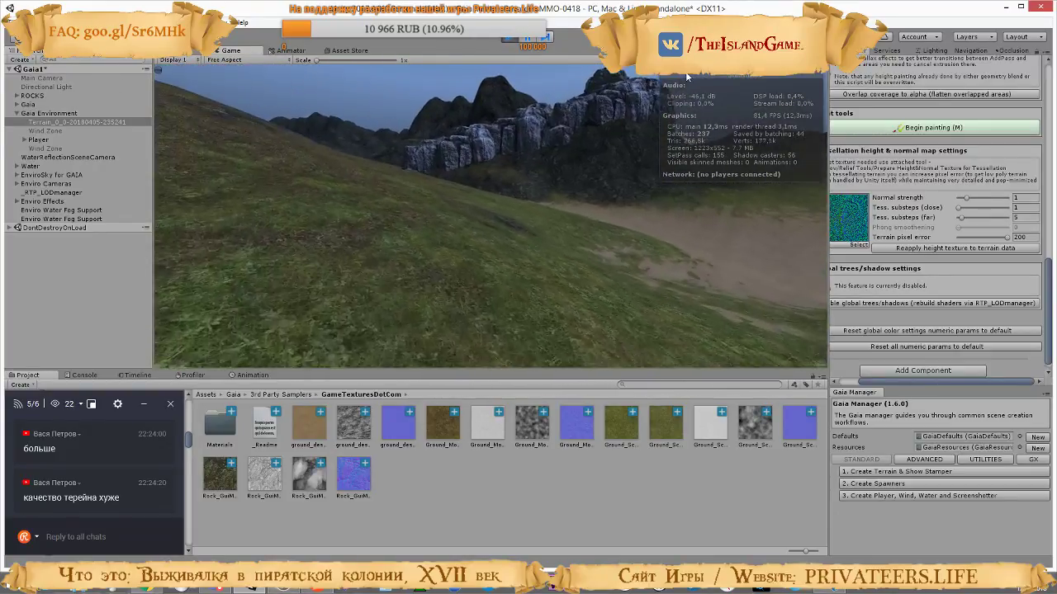
pyautogui.press('w')
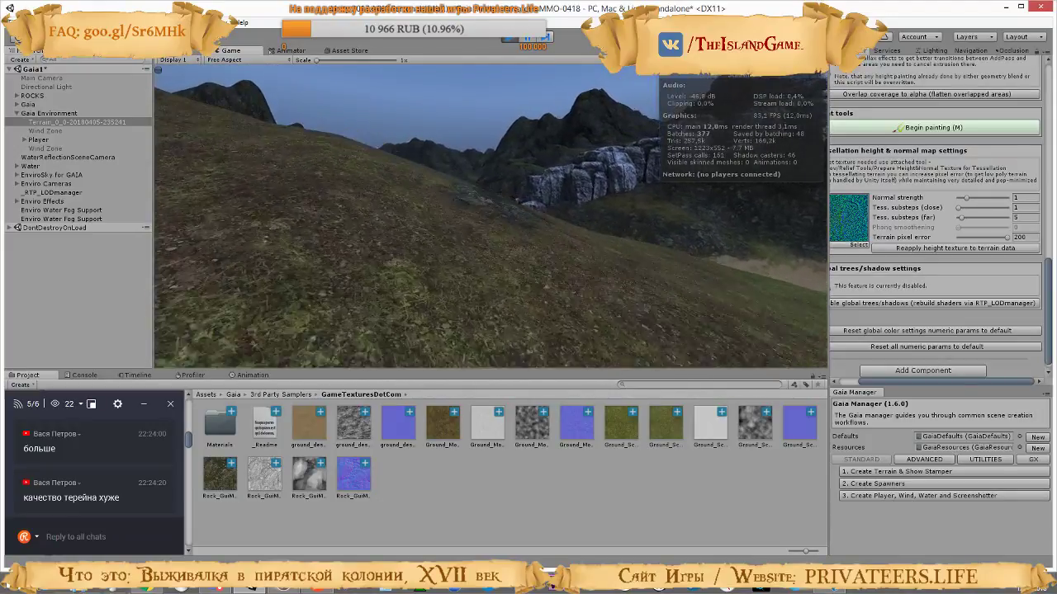
pyautogui.press('w')
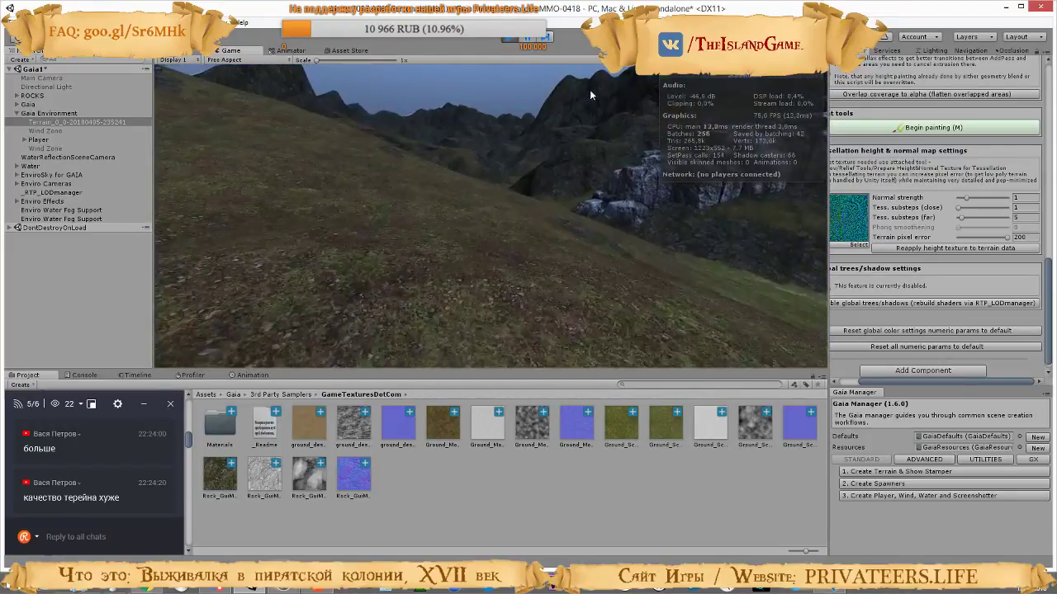
pyautogui.press('w')
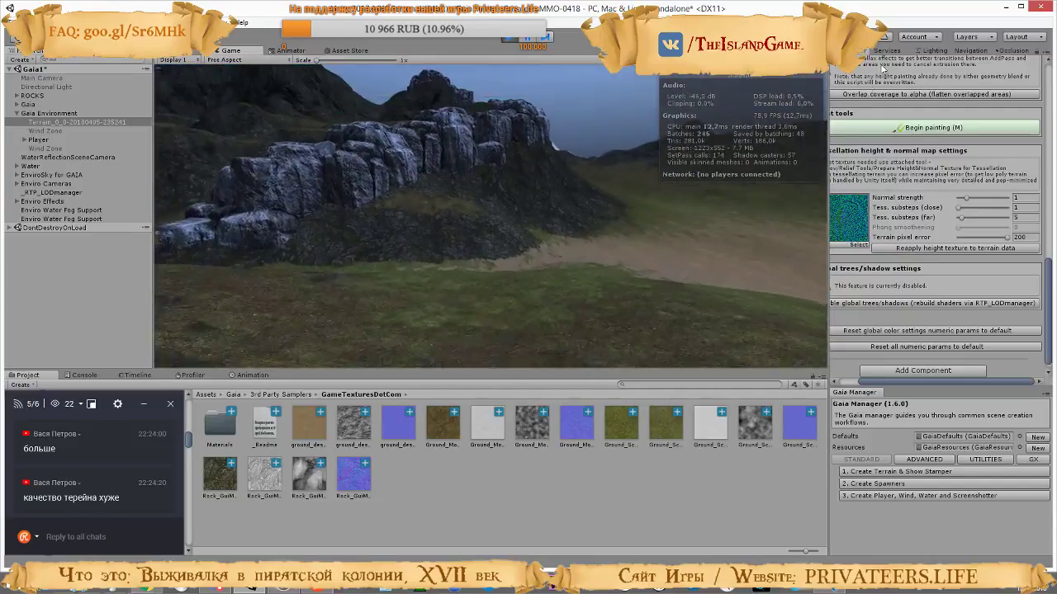
pyautogui.press('w')
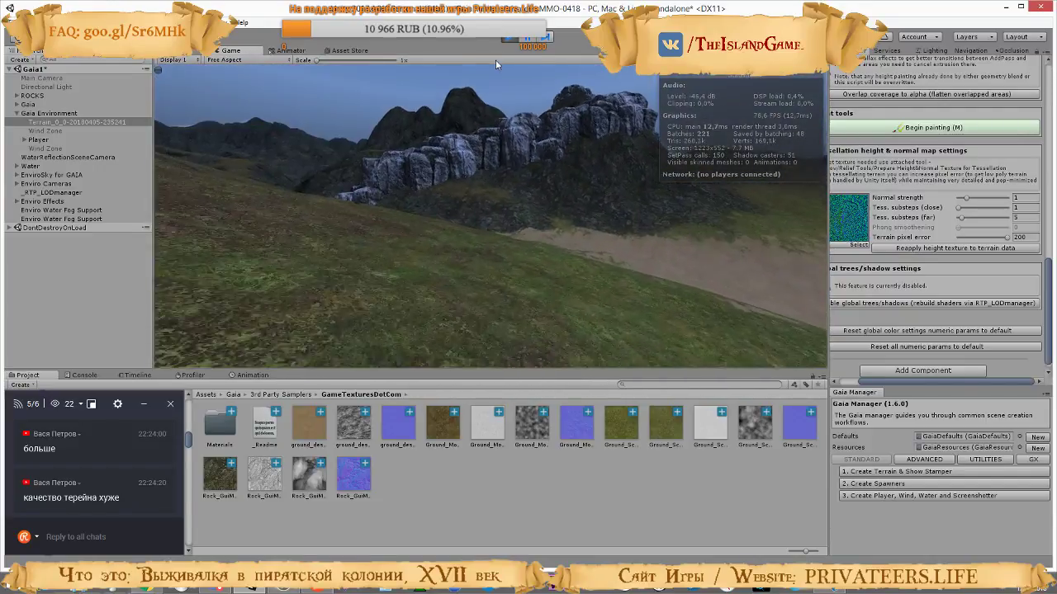
# Raise the far tessellation substeps to 21 in the running game and walk around to check the frame rate
pyautogui.press('Escape')
pyautogui.moveTo(957, 217); pyautogui.dragTo(976, 219)
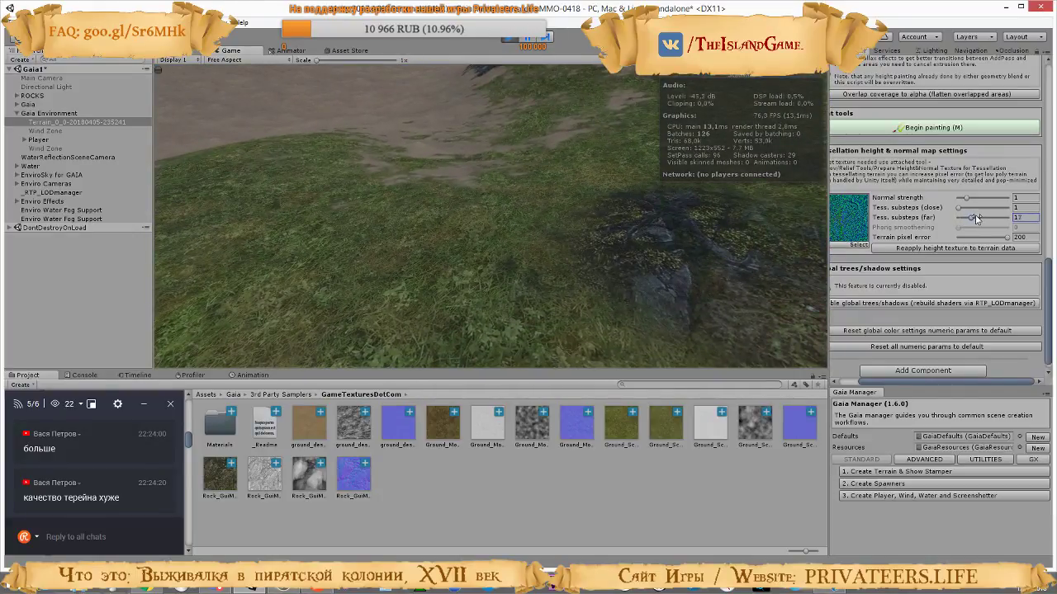
pyautogui.click(556, 166)
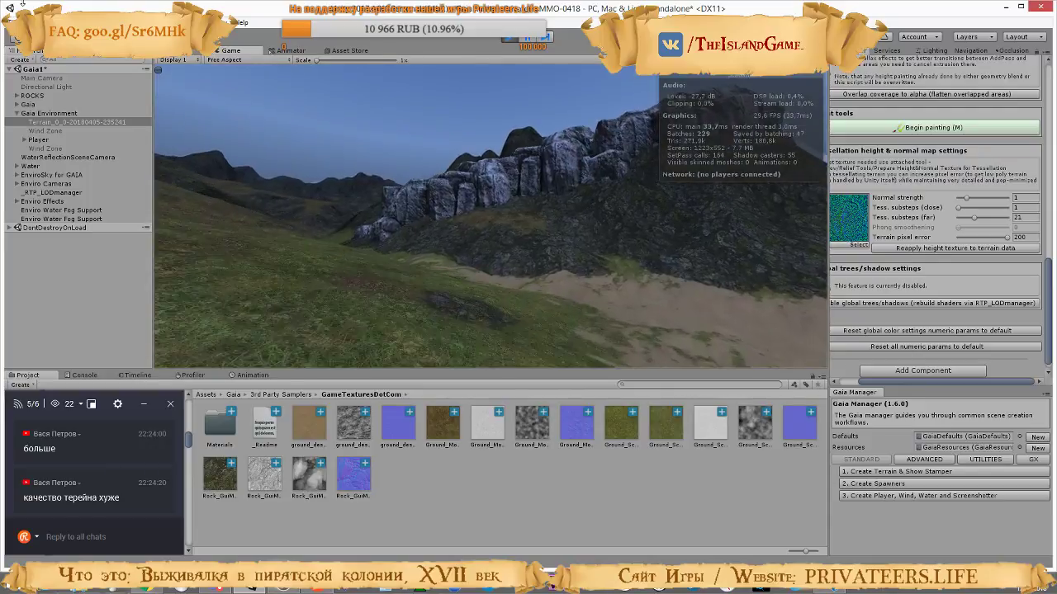
pyautogui.press('w')
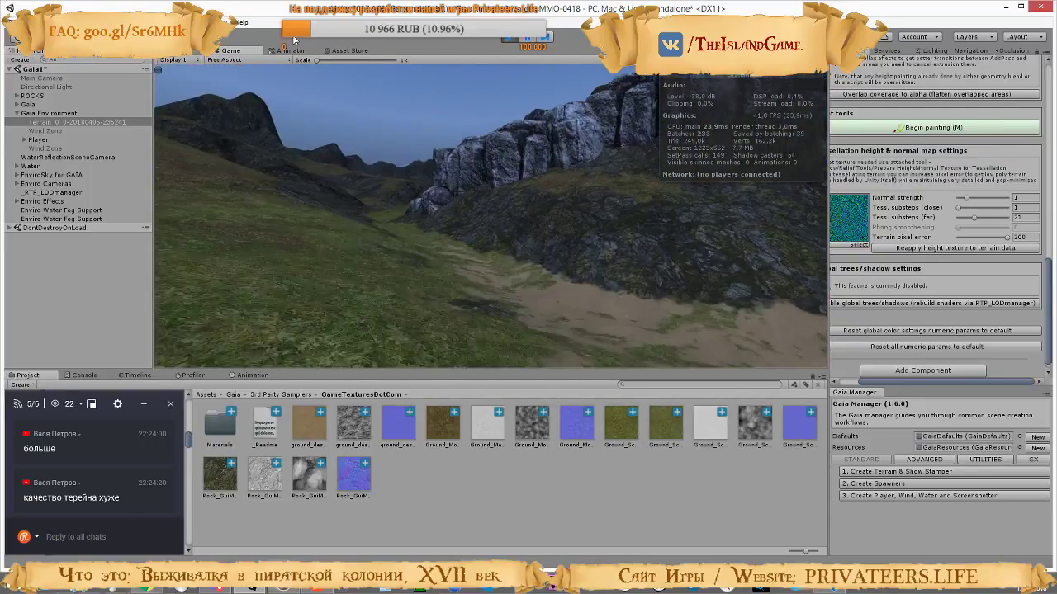
pyautogui.press('w')
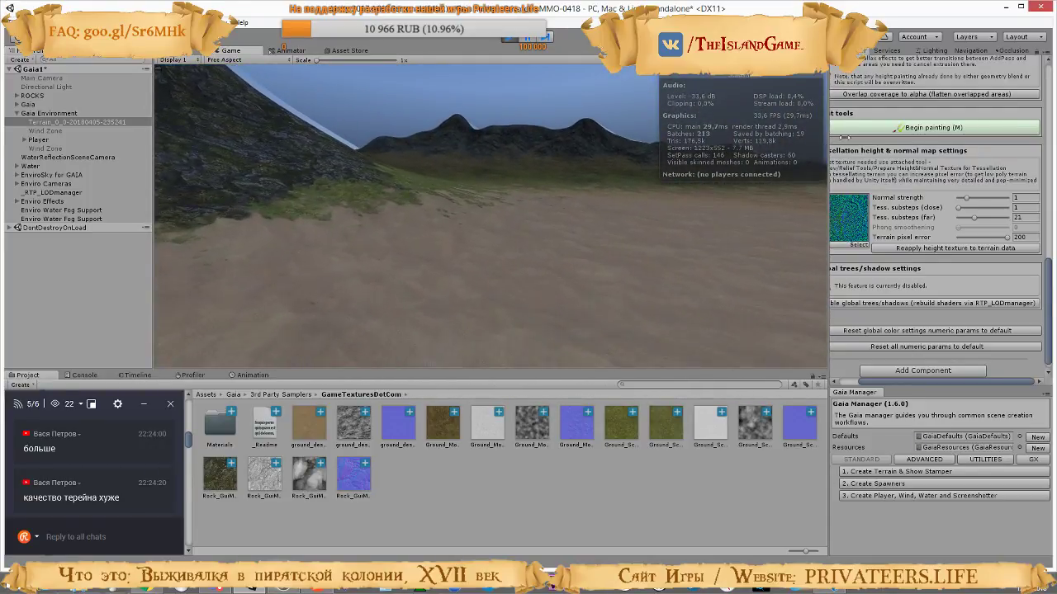
# Lower the far tessellation substeps to 11 in the running game, check the terrain and stop the game
pyautogui.moveTo(975, 218); pyautogui.dragTo(967, 220)
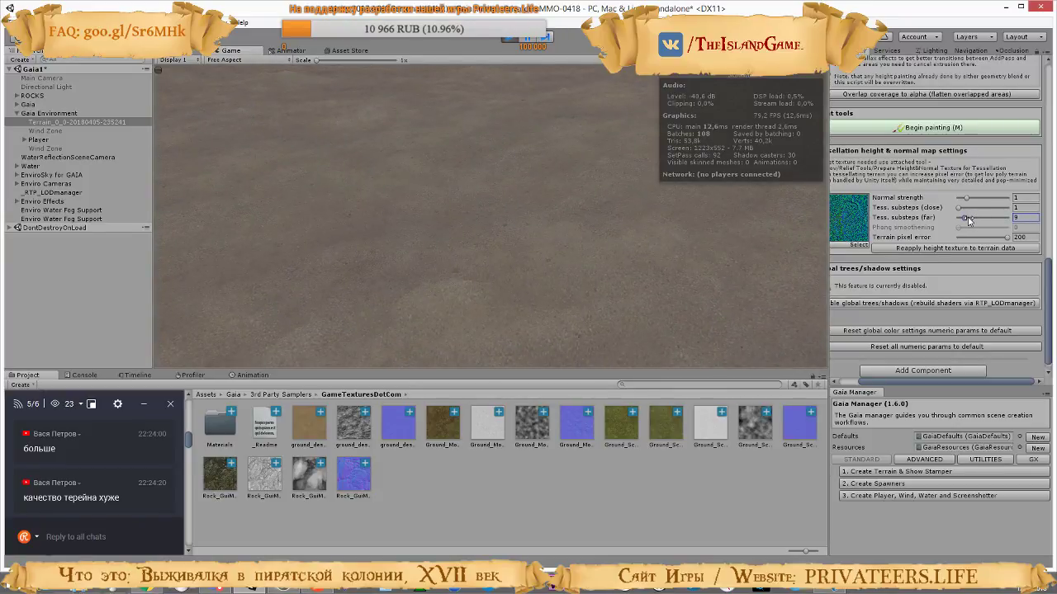
pyautogui.click(538, 167)
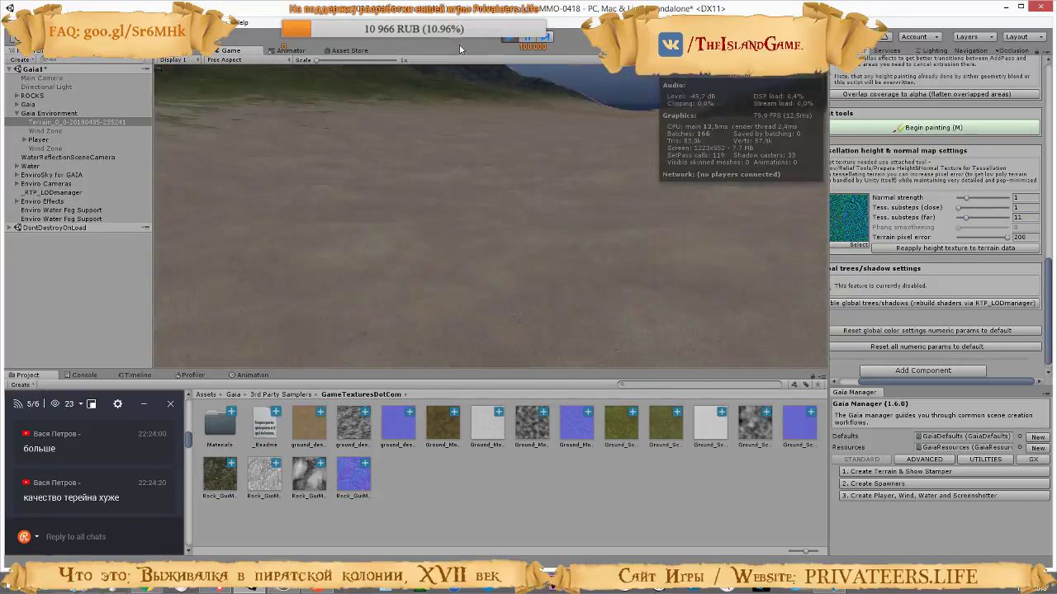
pyautogui.hotkey('ctrl', 'p')
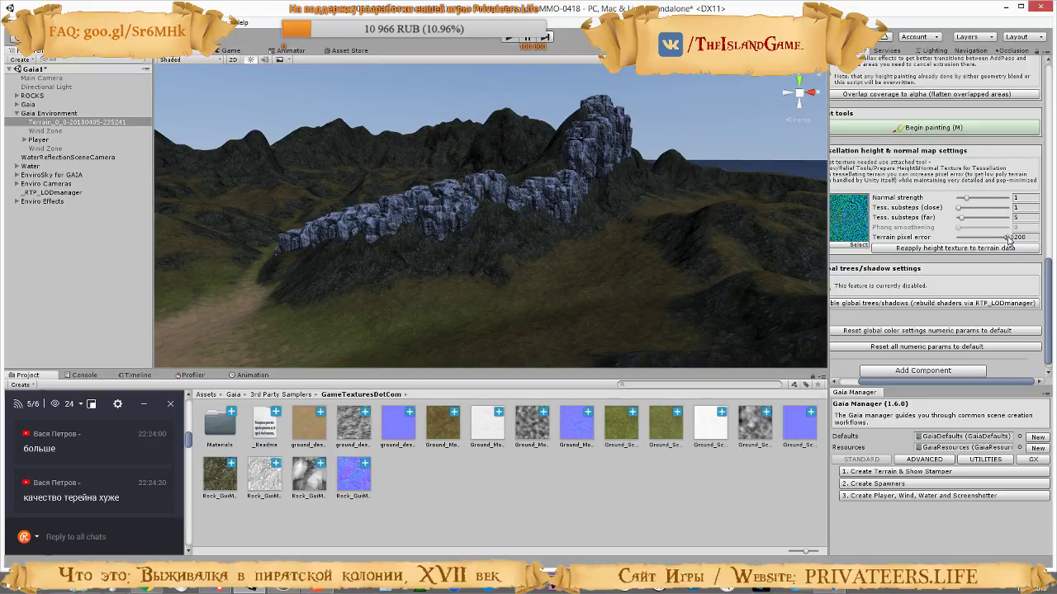
# Set the terrain pixel error to 5 in the tessellation settings and start the game
pyautogui.moveTo(1008, 239); pyautogui.dragTo(961, 237)
pyautogui.hotkey('ctrl', 'p')
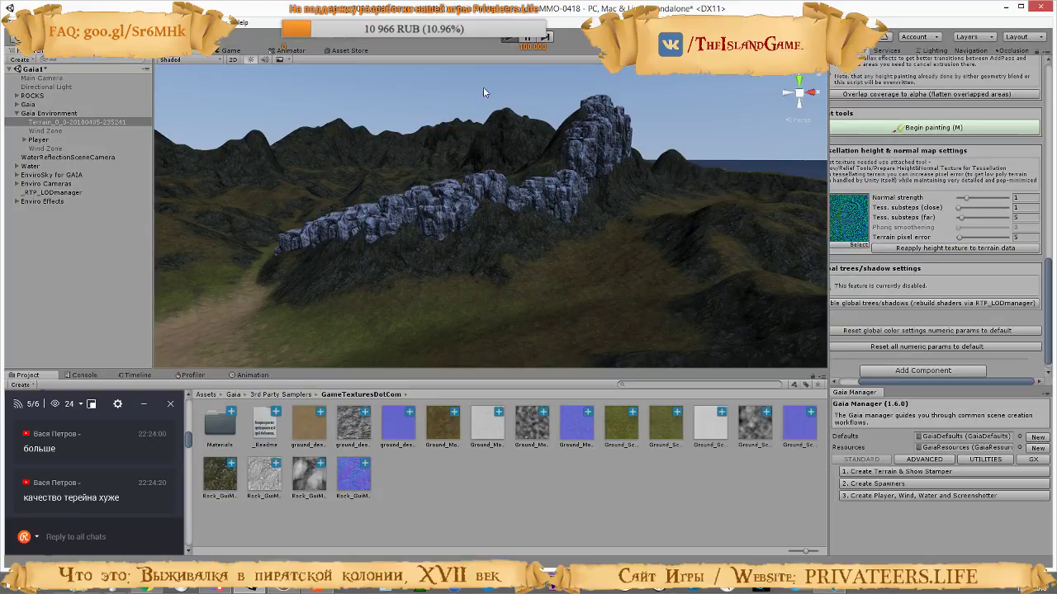
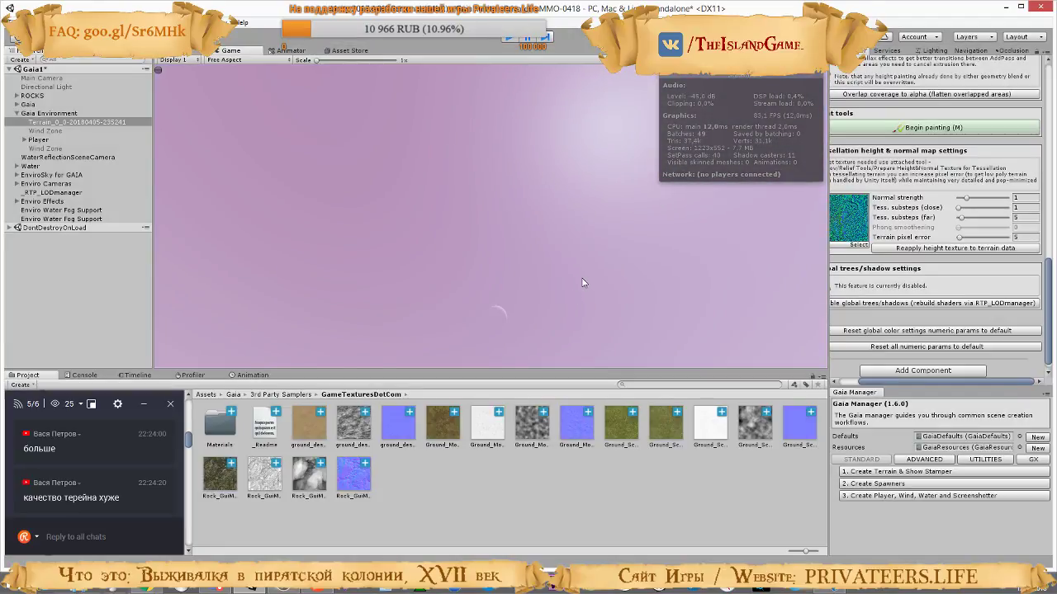
# Exit play mode and review the close tessellation substeps setting in the tutorial video on adding RTP to a Gaia terrain
pyautogui.hotkey('ctrl', 'p')
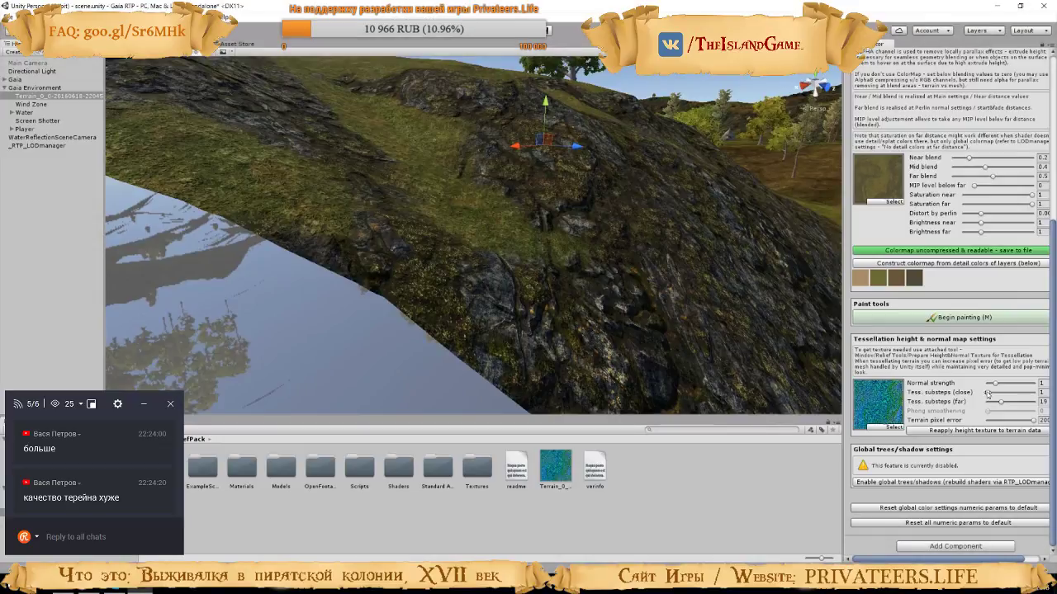
pyautogui.moveTo(989, 394); pyautogui.dragTo(991, 393)
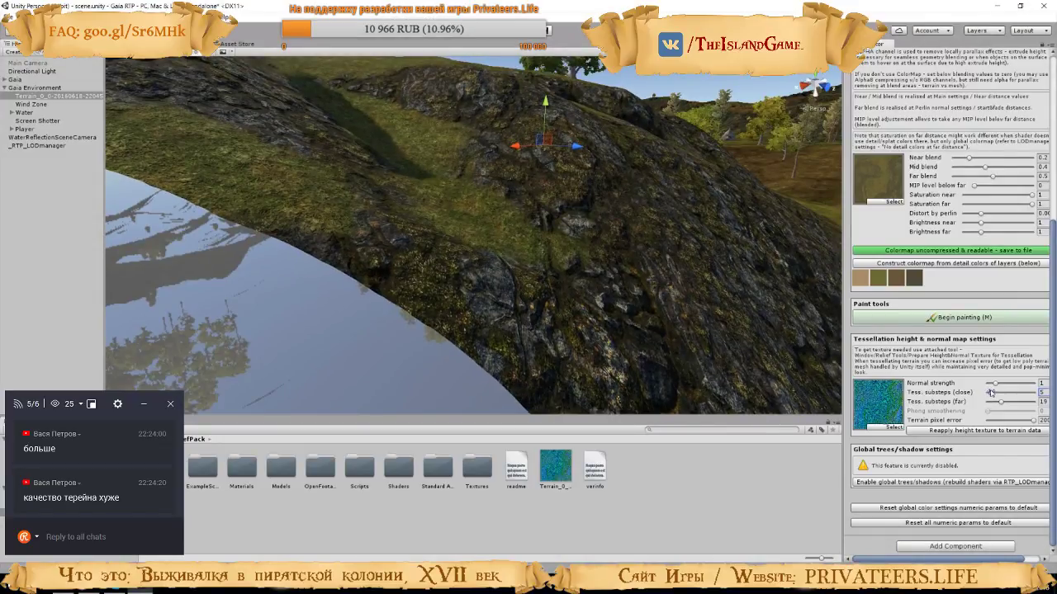
pyautogui.moveTo(992, 393); pyautogui.dragTo(991, 393)
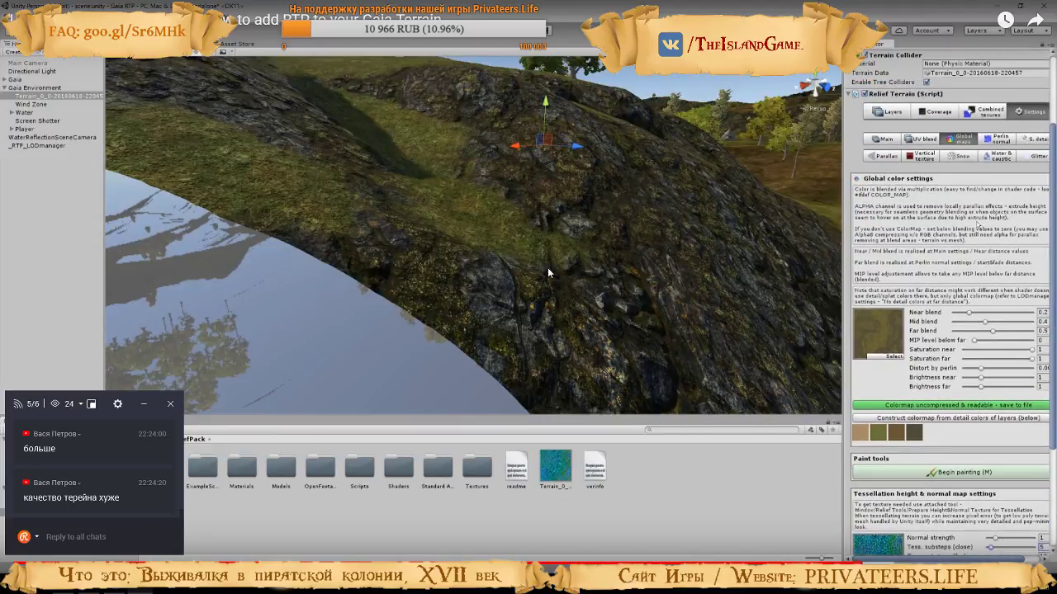
pyautogui.click(550, 251)
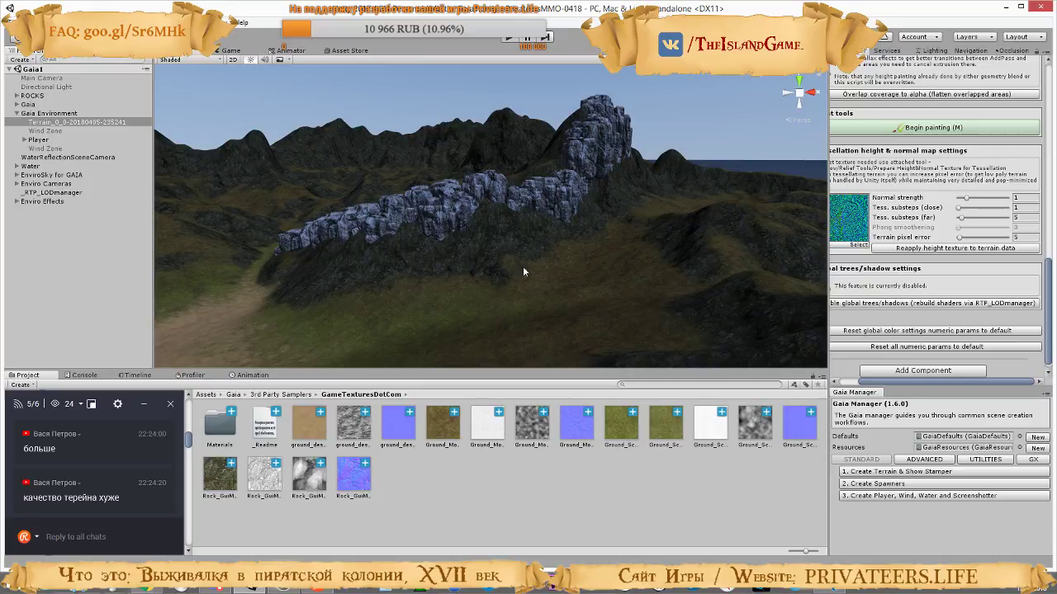
# Examine the rocky terrain in the scene and the Relief Terrain component's tessellation height and normal map settings
pyautogui.moveTo(611, 188); pyautogui.dragTo(625, 157, button='right')
pyautogui.press('w')
pyautogui.scroll(12, 937, 265)
pyautogui.scroll(3, 937, 265)
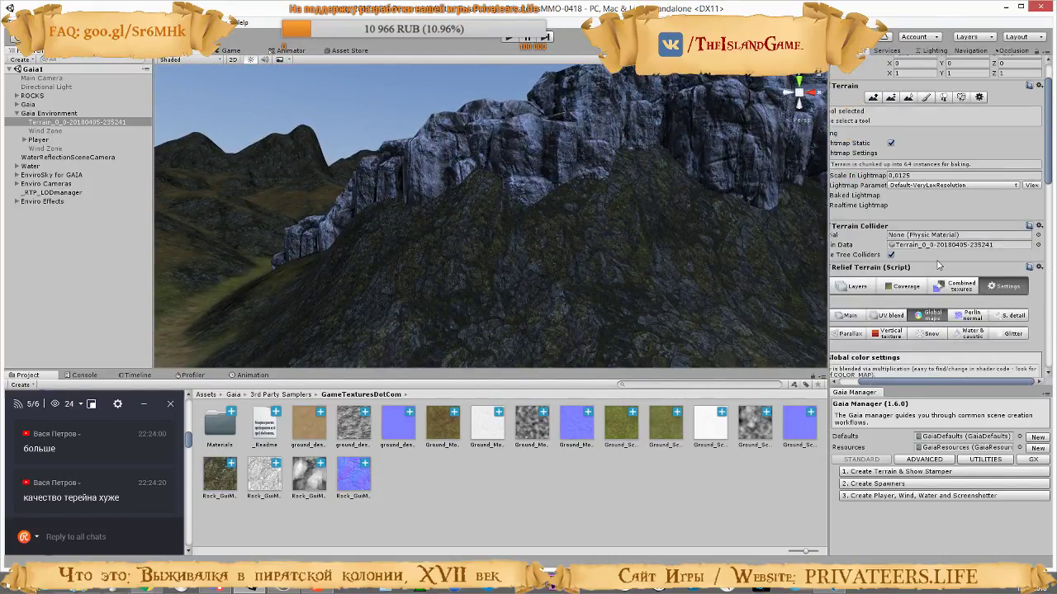
pyautogui.scroll(-10, 937, 265)
pyautogui.scroll(-2, 937, 265)
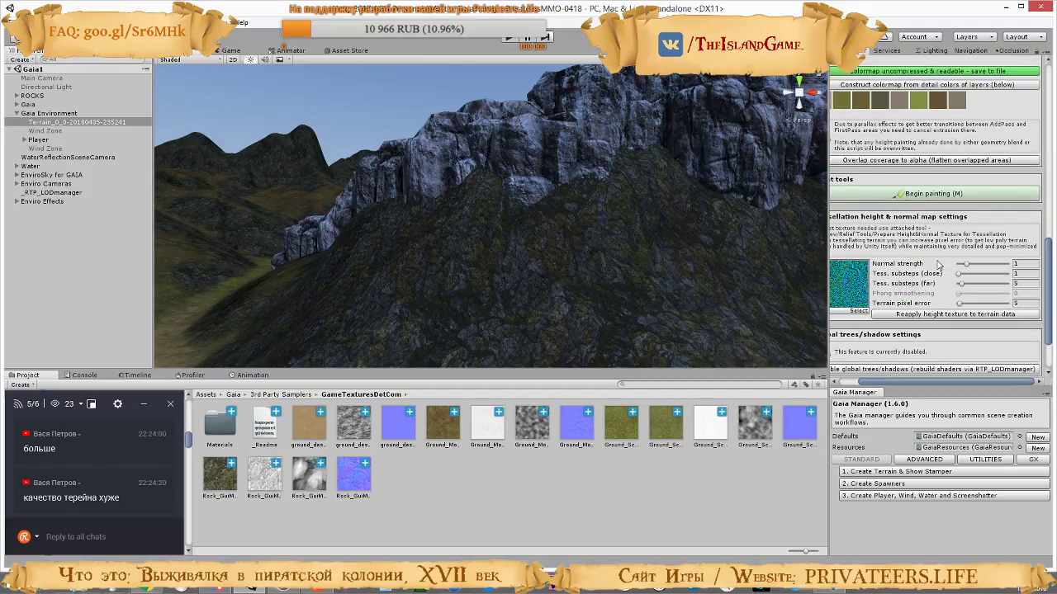
pyautogui.moveTo(912, 384)
pyautogui.mouseDown()
pyautogui.moveTo(875, 383)
pyautogui.moveTo(908, 381)
pyautogui.mouseUp()
pyautogui.scroll(3, 940, 337)
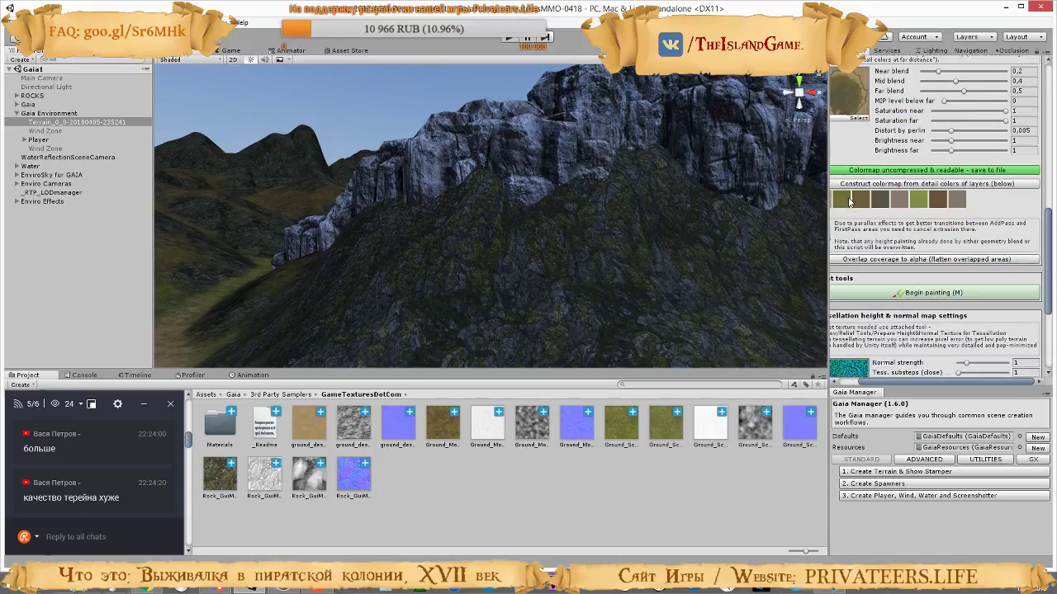
pyautogui.scroll(-5, 941, 326)
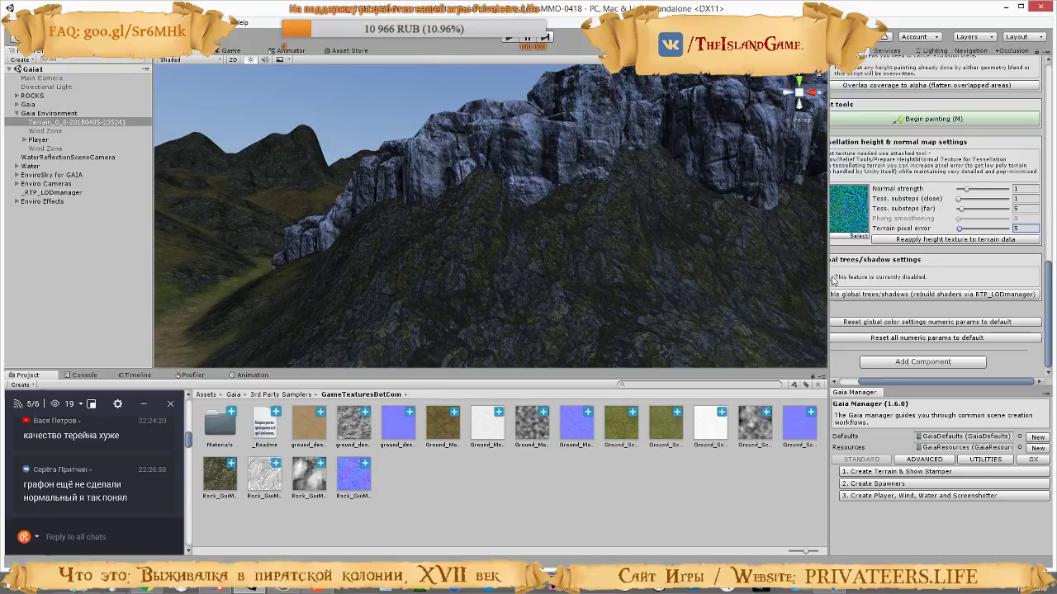
# Try raising the terrain's close tessellation substeps to 63 and its normal strength to 4.3
pyautogui.moveTo(598, 244); pyautogui.dragTo(534, 286, button='right')
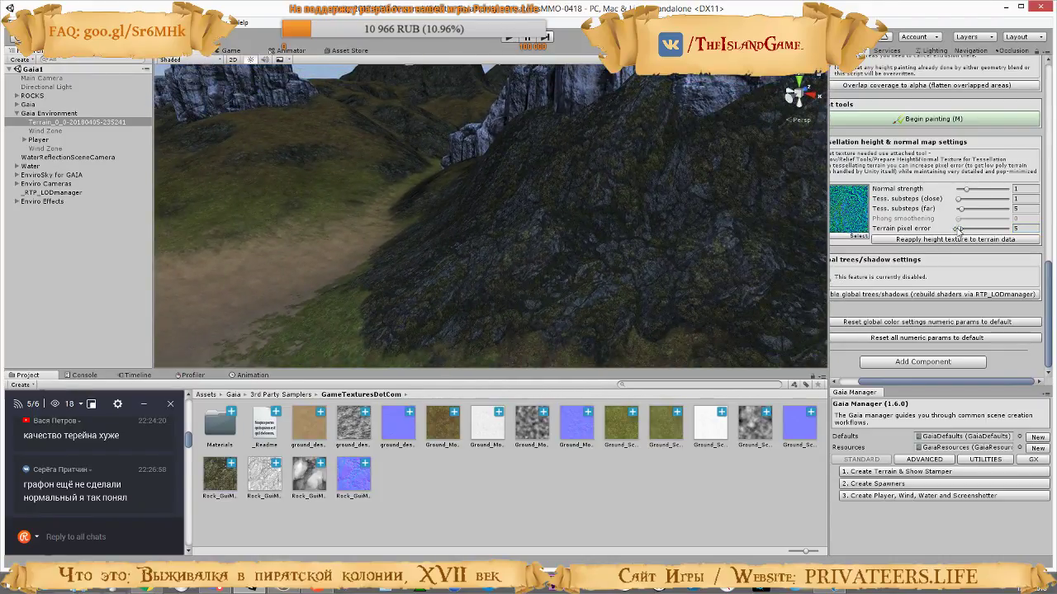
pyautogui.moveTo(688, 217); pyautogui.dragTo(41, 205, button='right')
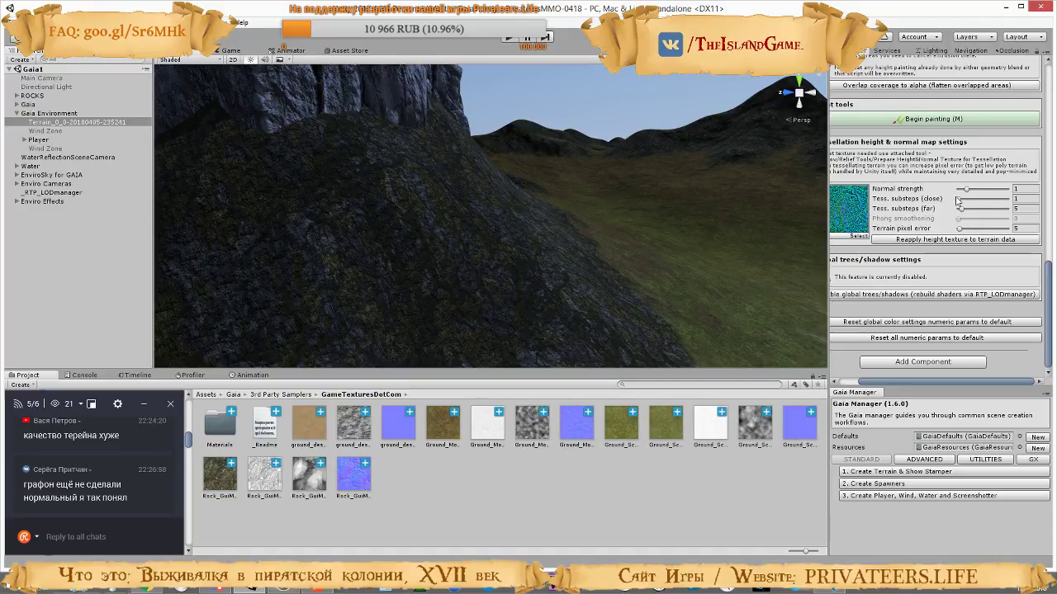
pyautogui.moveTo(959, 201)
pyautogui.mouseDown()
pyautogui.moveTo(1018, 205)
pyautogui.moveTo(937, 203)
pyautogui.moveTo(971, 191)
pyautogui.moveTo(989, 193)
pyautogui.moveTo(985, 201)
pyautogui.mouseUp()
pyautogui.moveTo(721, 216); pyautogui.dragTo(43, 237, button='right')
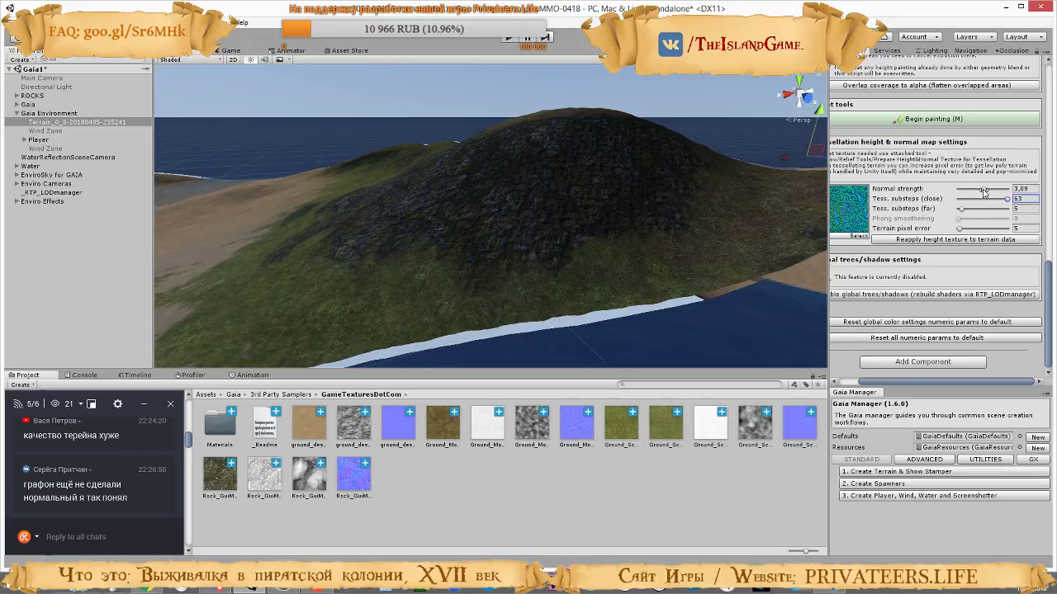
pyautogui.moveTo(1002, 192); pyautogui.dragTo(1022, 191)
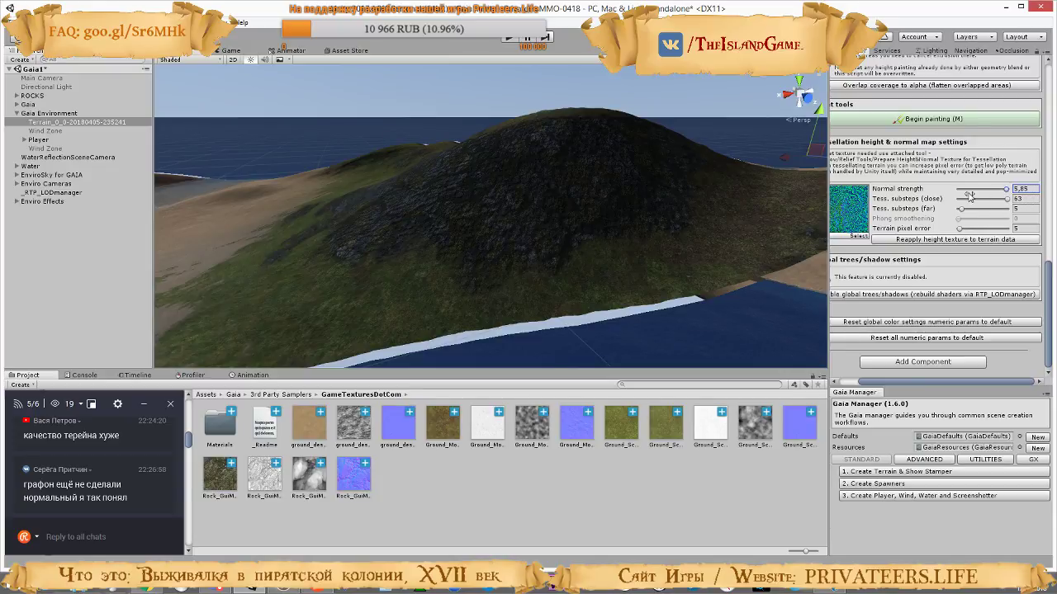
pyautogui.moveTo(970, 195); pyautogui.dragTo(920, 191)
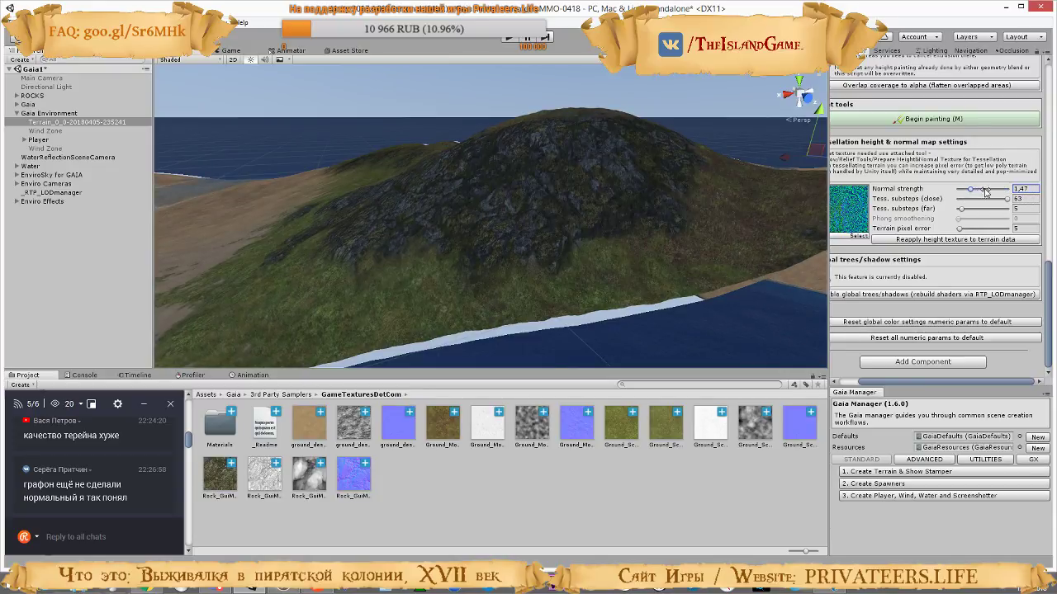
pyautogui.moveTo(985, 192); pyautogui.dragTo(995, 193)
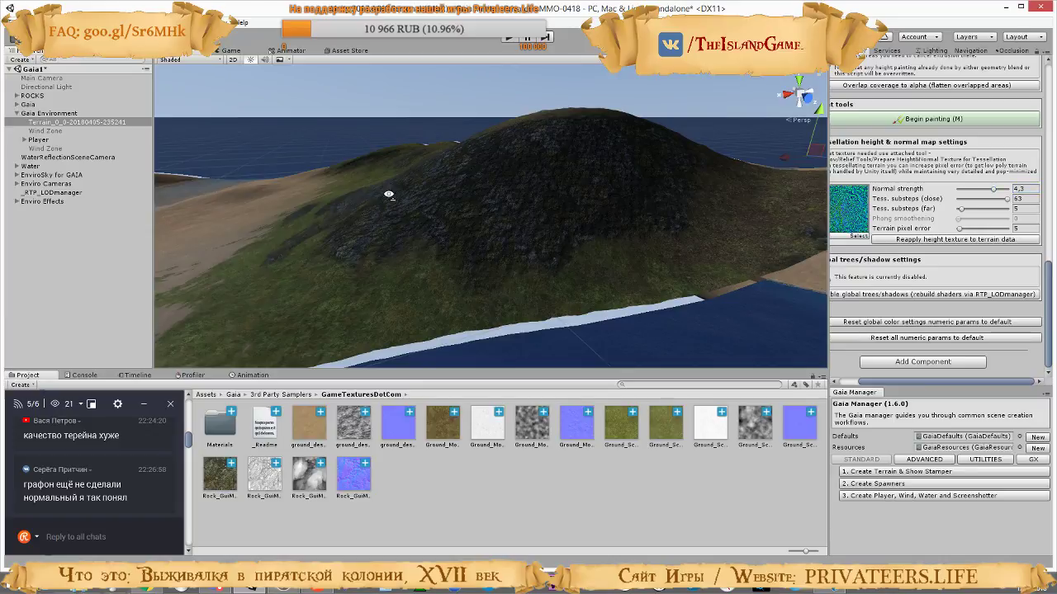
pyautogui.moveTo(389, 194); pyautogui.dragTo(462, 129, button='right')
# Run the game and walk along the rocky slope and sand to inspect the tessellated ground up close
pyautogui.click(510, 40)
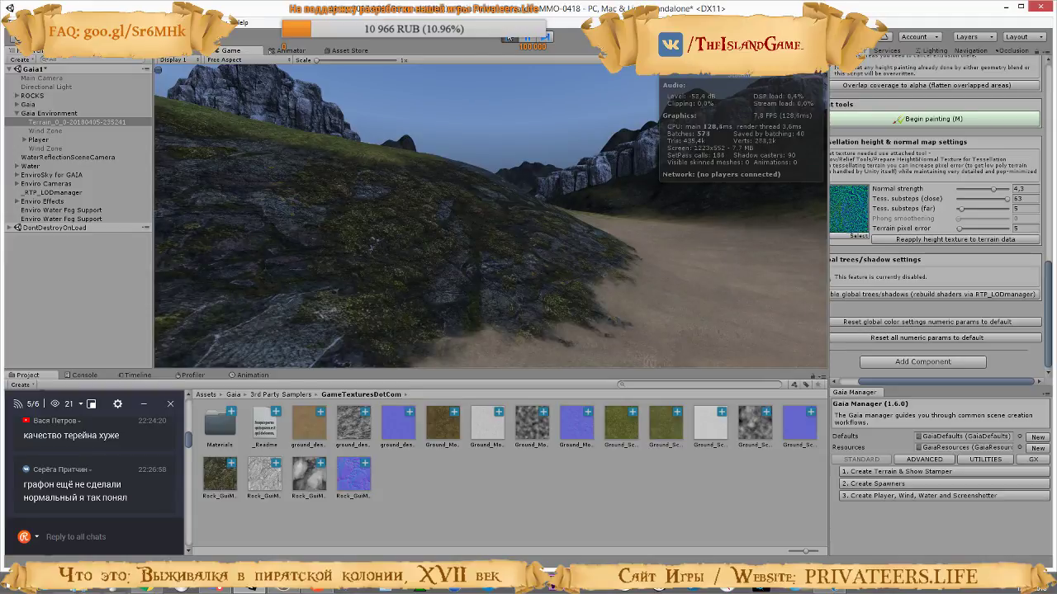
pyautogui.press('w')
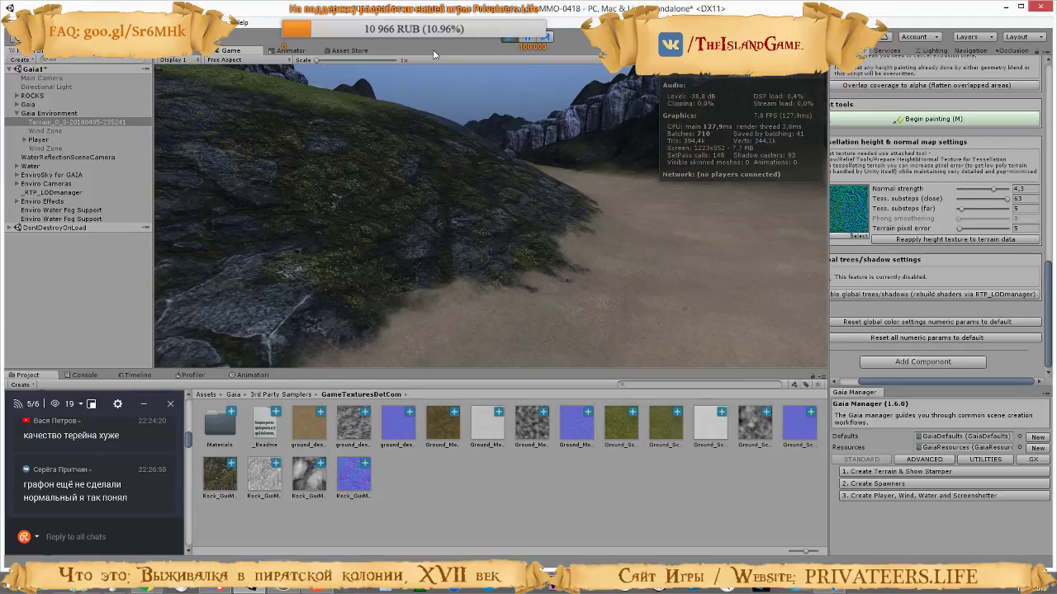
pyautogui.press('w')
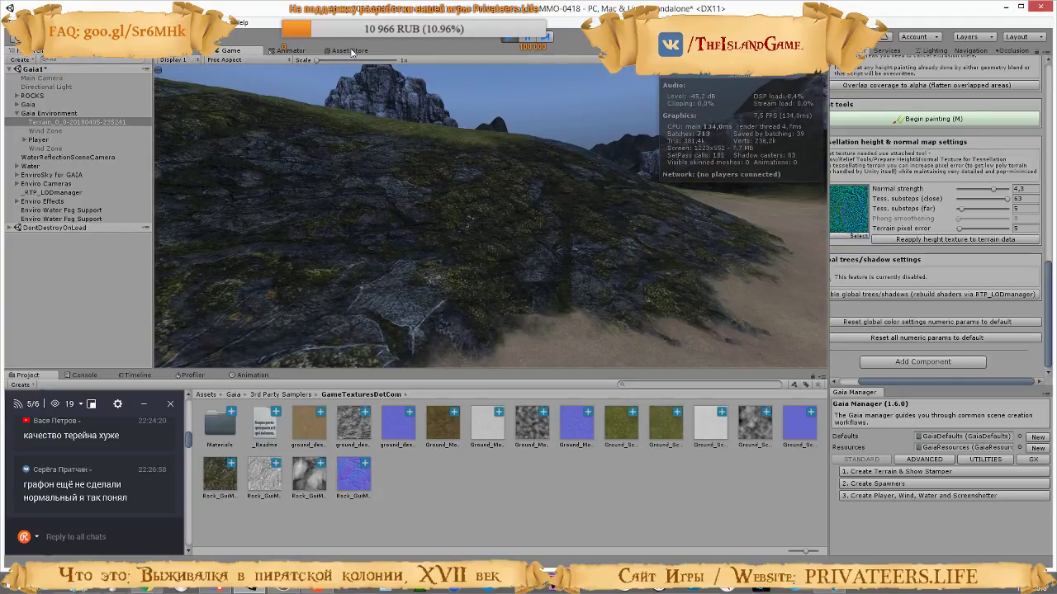
pyautogui.press('w')
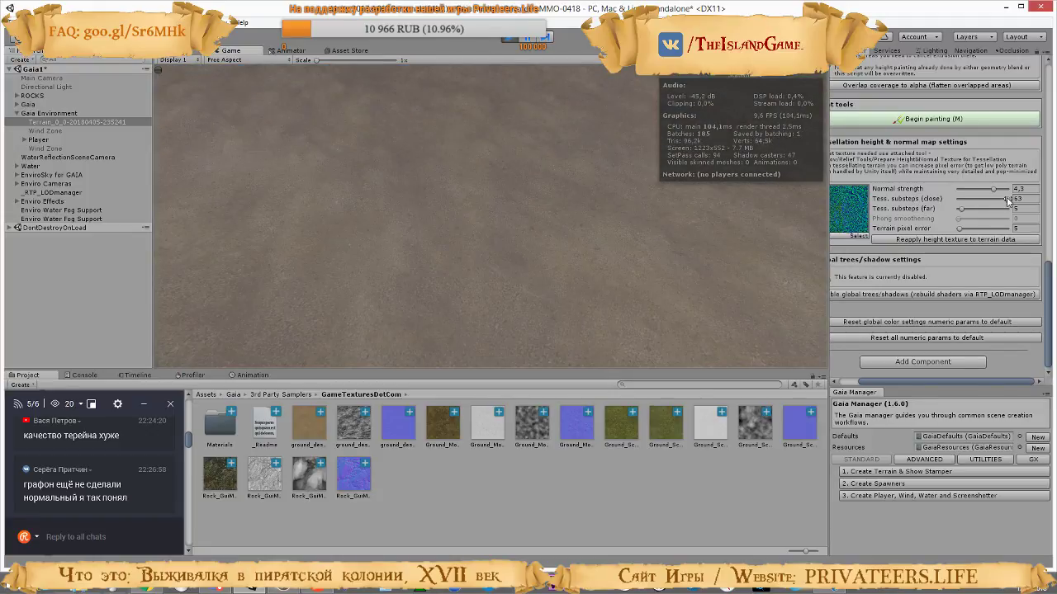
# Try the close tessellation substeps at 21 and walk across the sand to the rocky hill to check the terrain
pyautogui.click(441, 131)
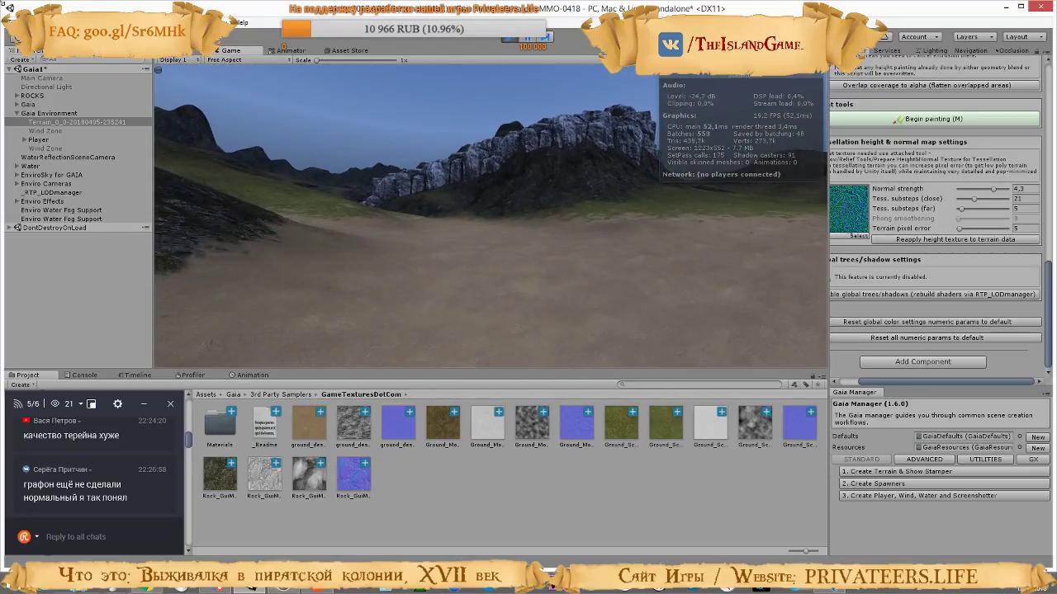
pyautogui.press('w')
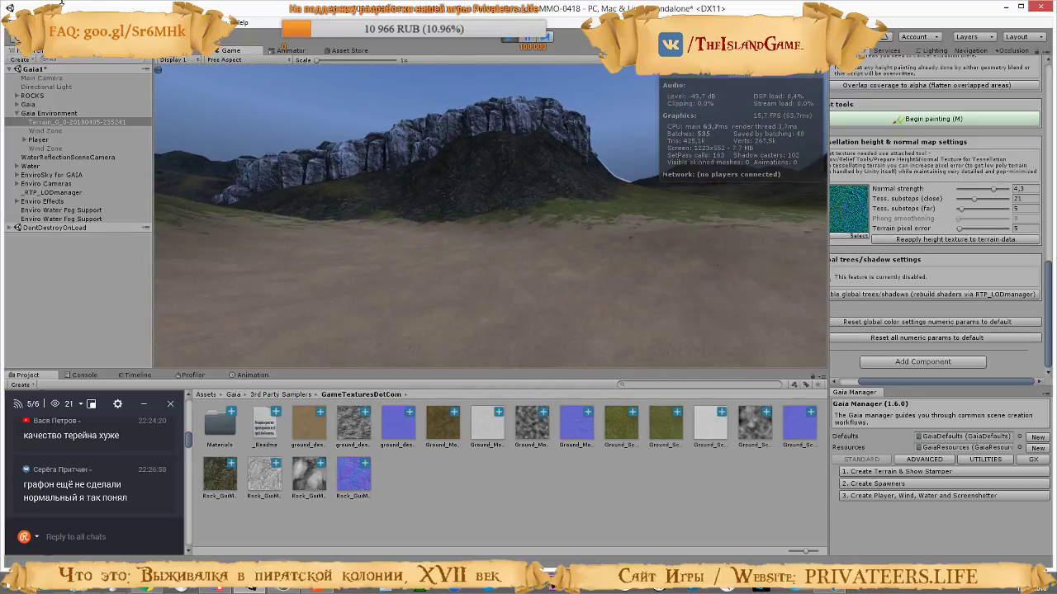
pyautogui.press('w')
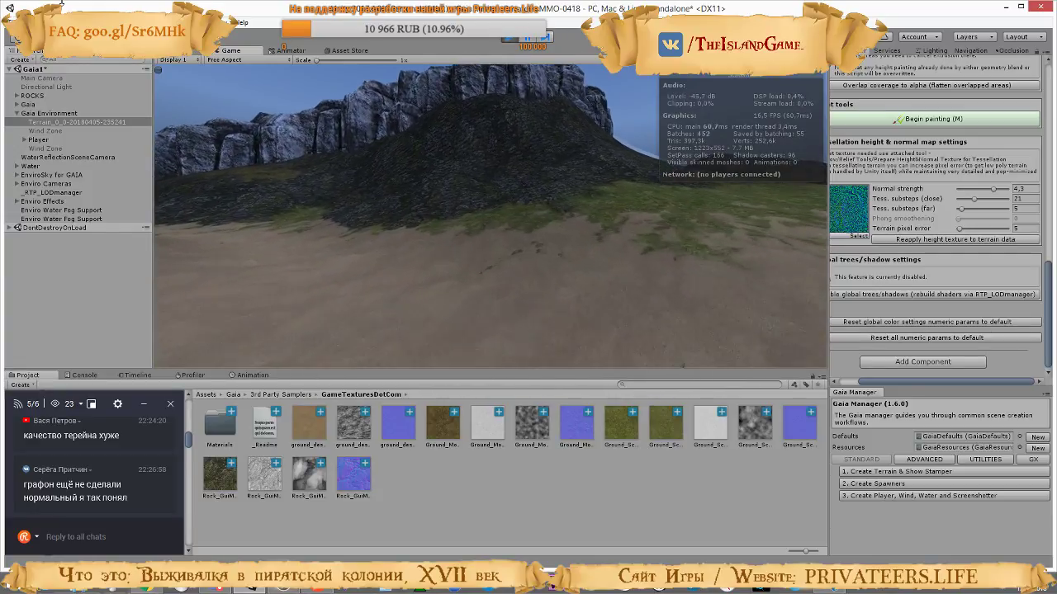
pyautogui.press('w')
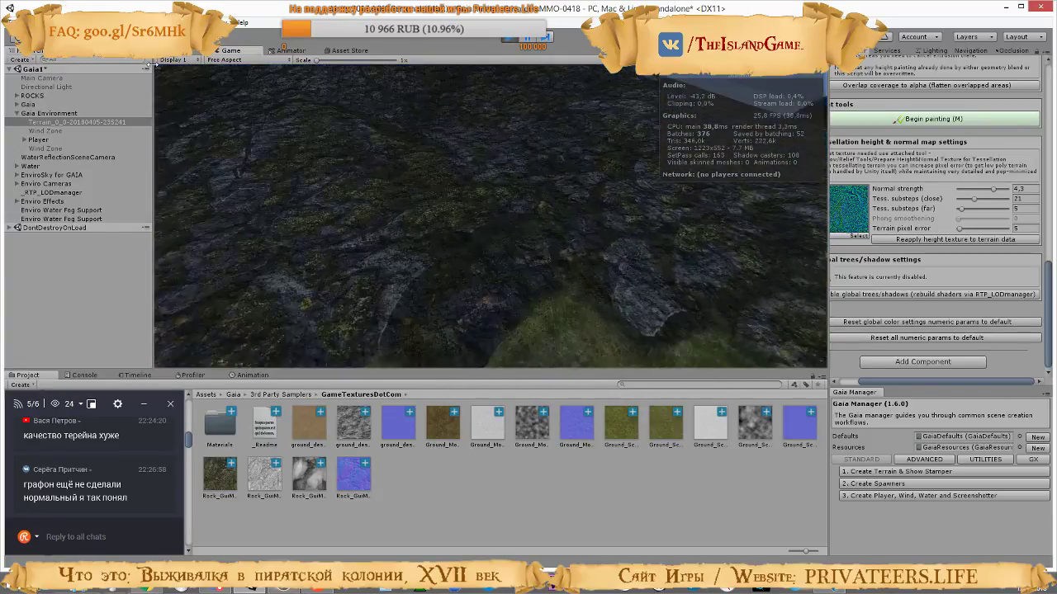
# Set the terrain's normal strength to 1.06 and walk over the rocky and grassy slopes to check the surface
pyautogui.press('w')
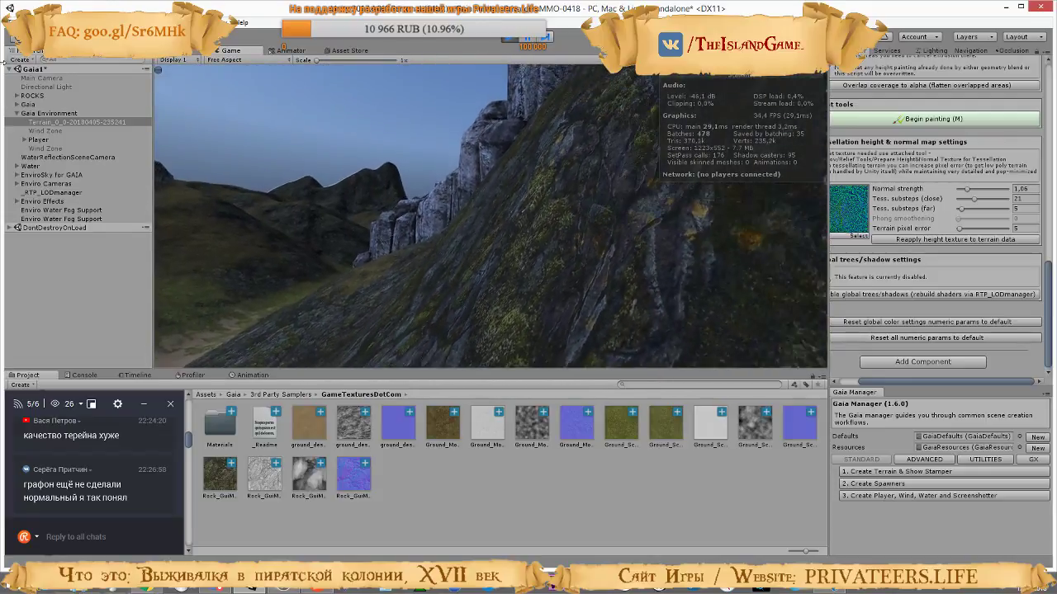
pyautogui.press('w')
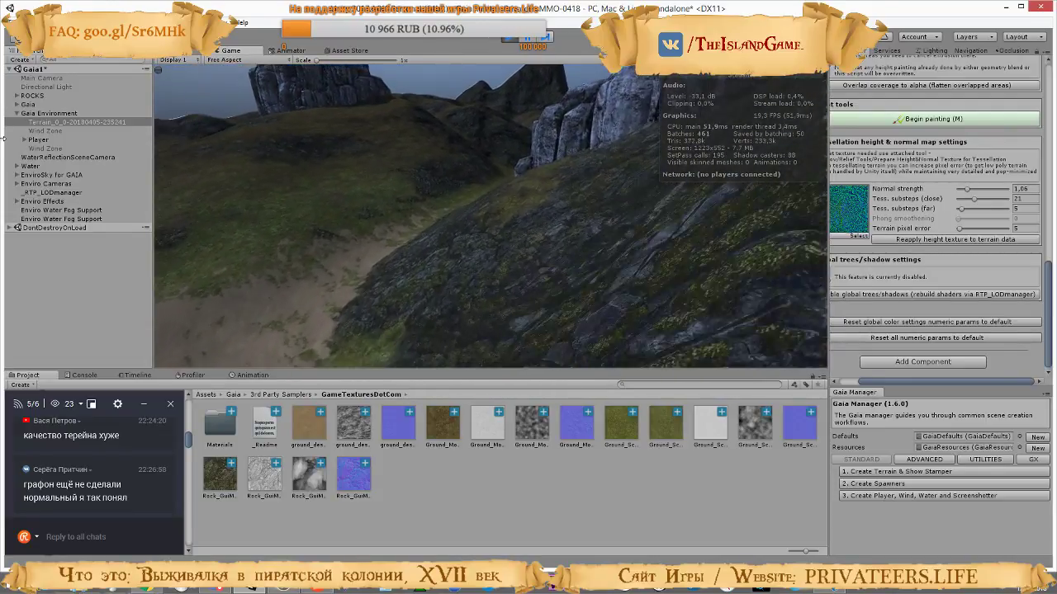
pyautogui.press('w')
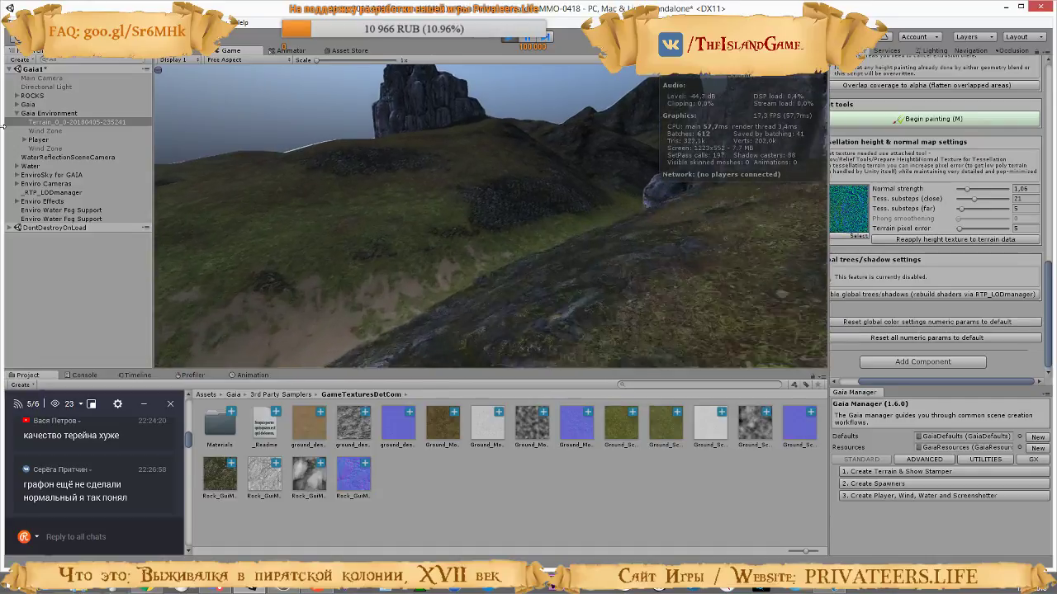
pyautogui.press('w')
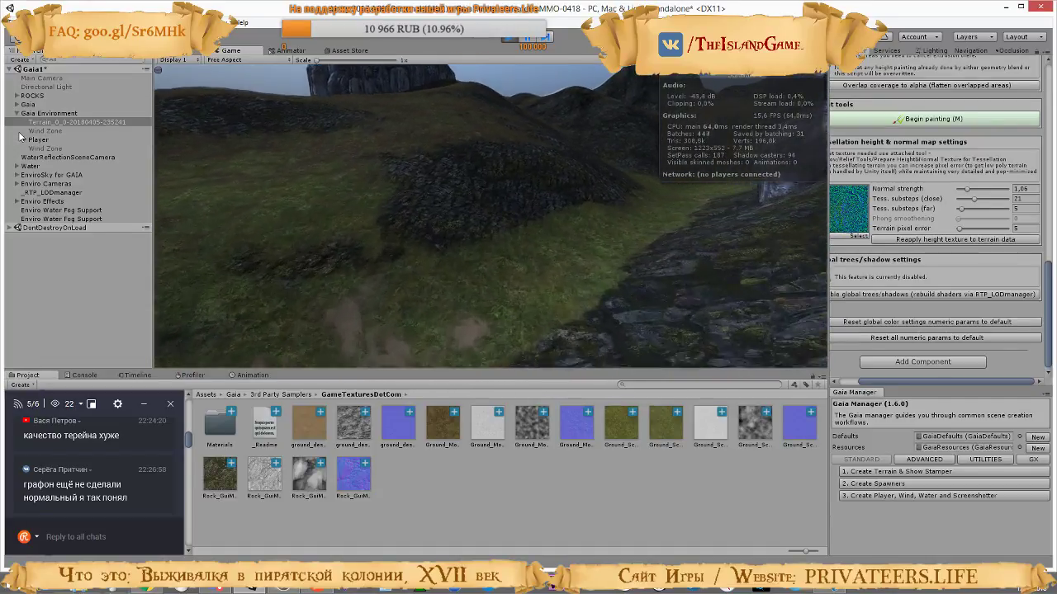
pyautogui.press('w')
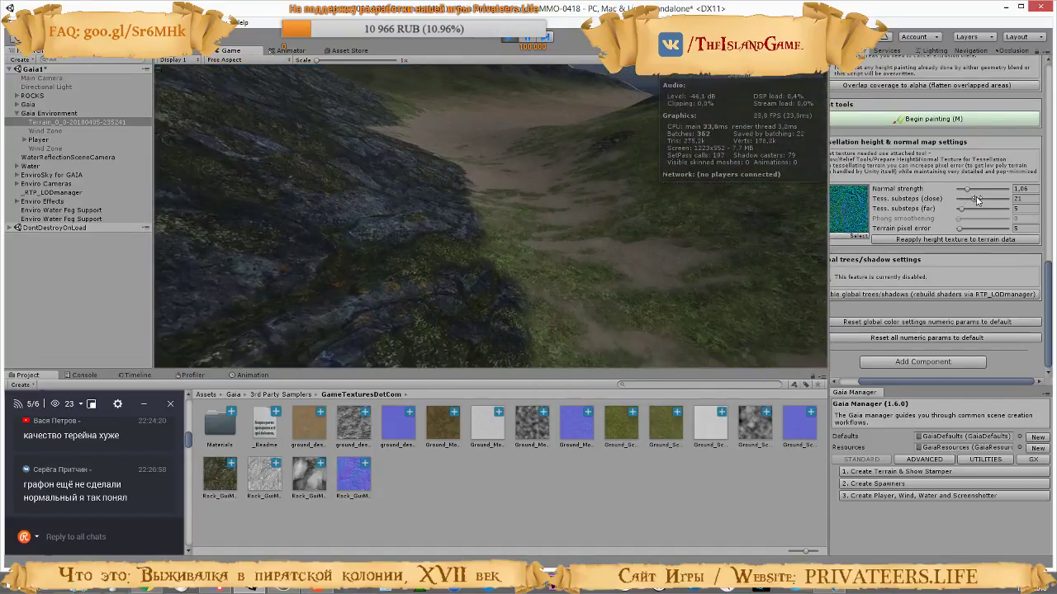
# Set the close tessellation substeps to 7 and walk over the grassy hills to check the terrain in the running game
pyautogui.moveTo(975, 199); pyautogui.dragTo(968, 200)
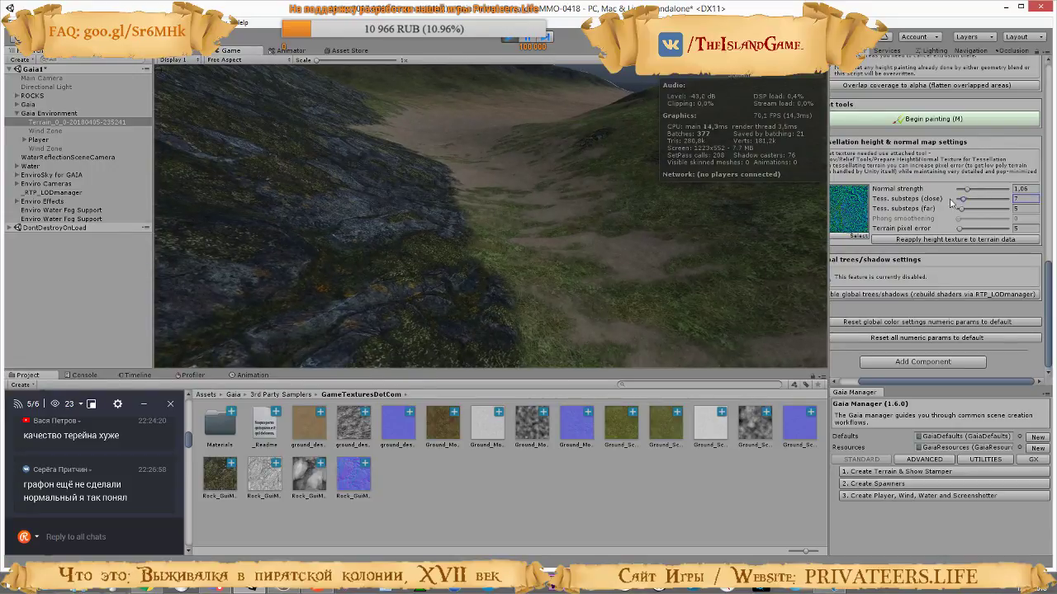
pyautogui.click(266, 144)
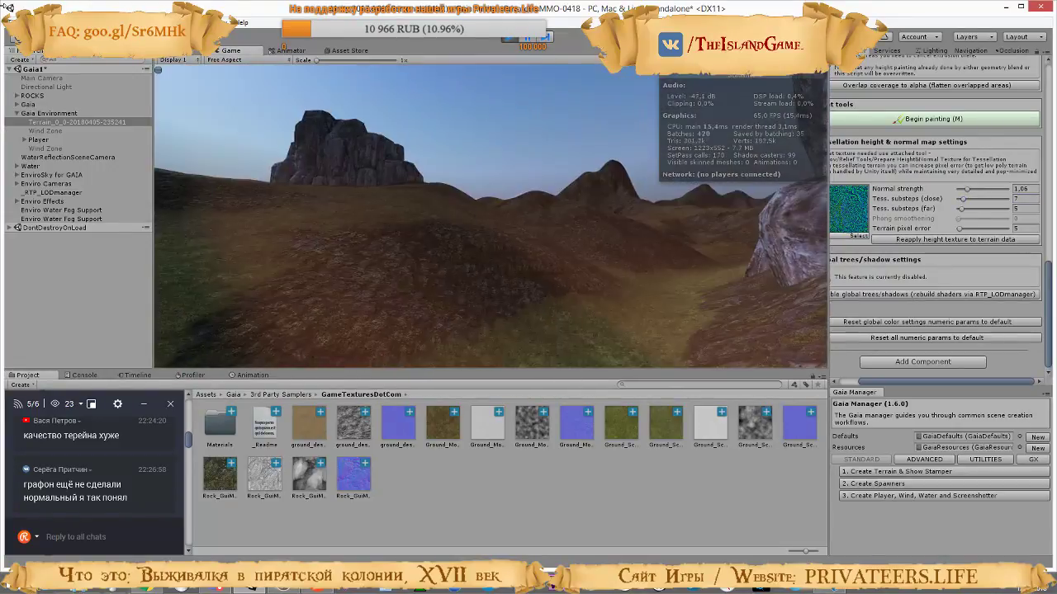
pyautogui.press('w')
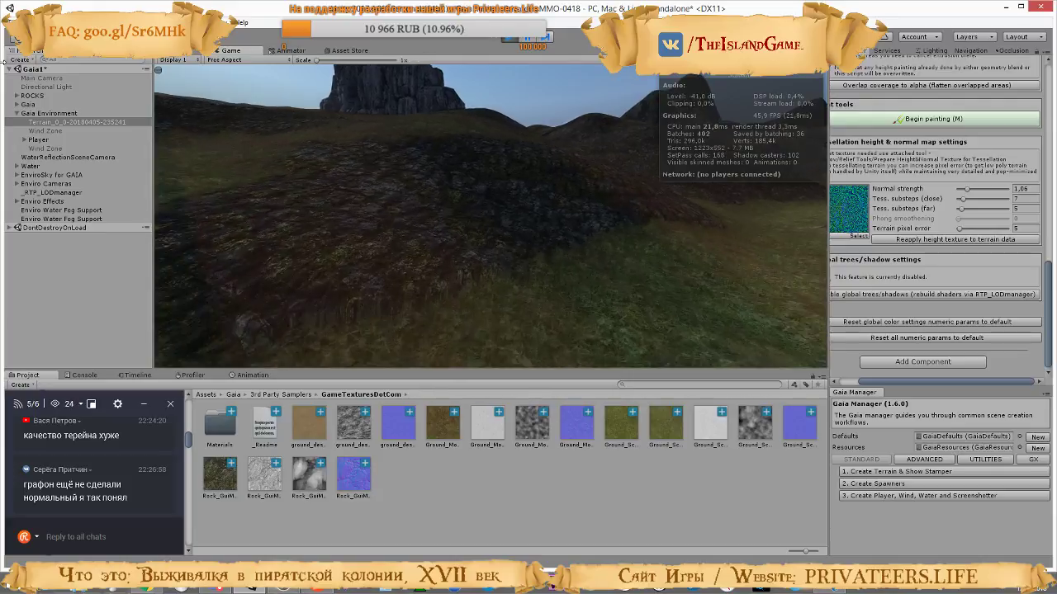
pyautogui.press('w')
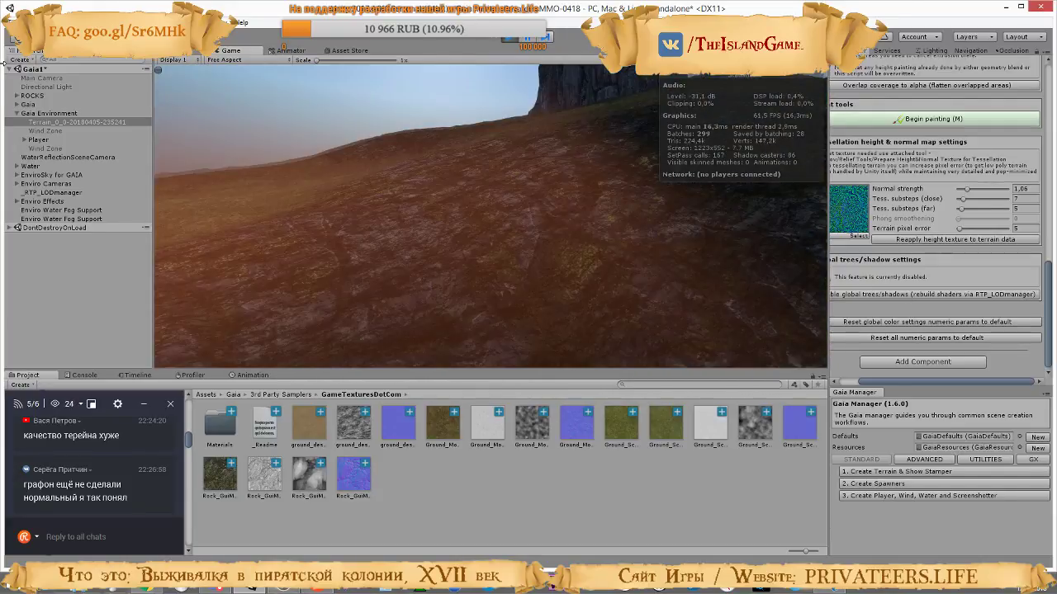
pyautogui.press('w')
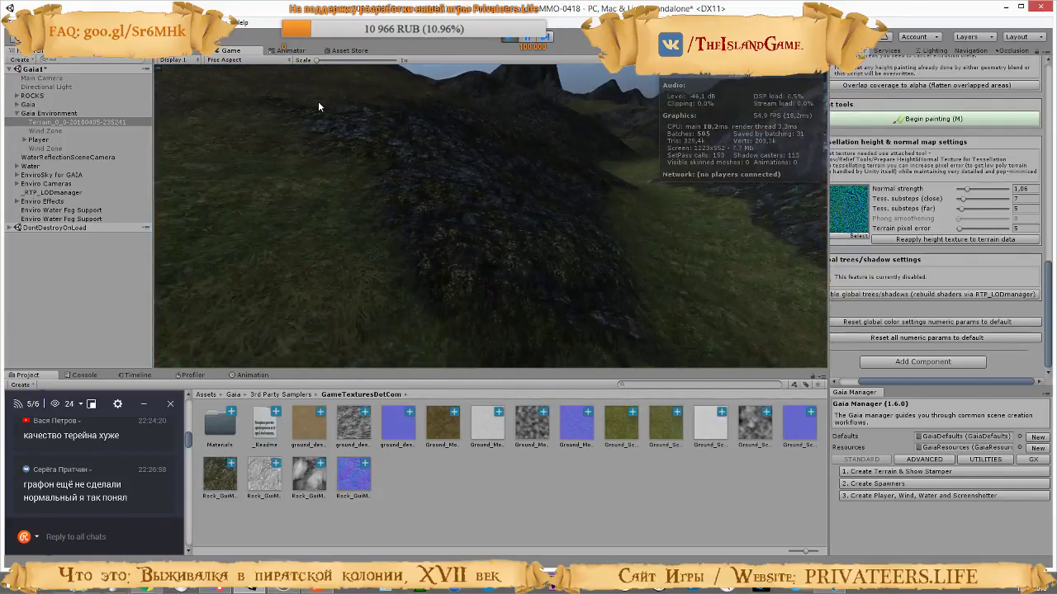
pyautogui.press('w')
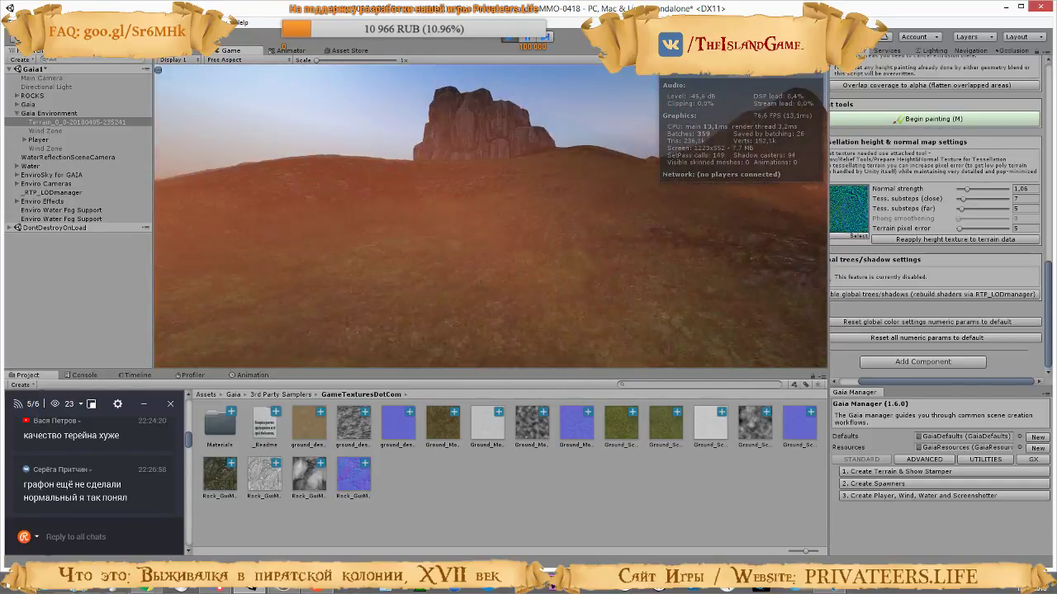
pyautogui.press('w')
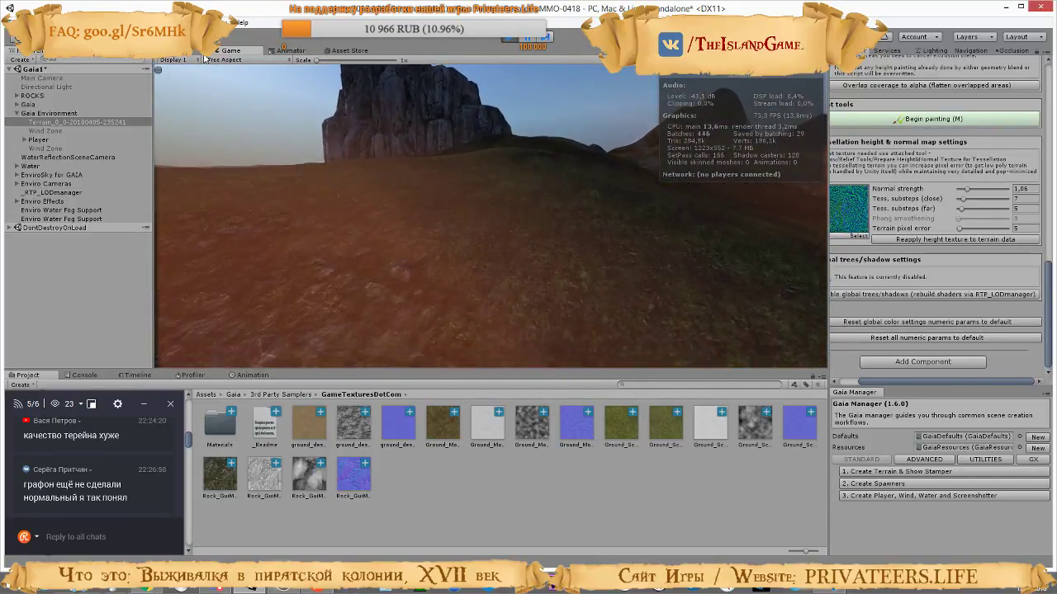
pyautogui.press('w')
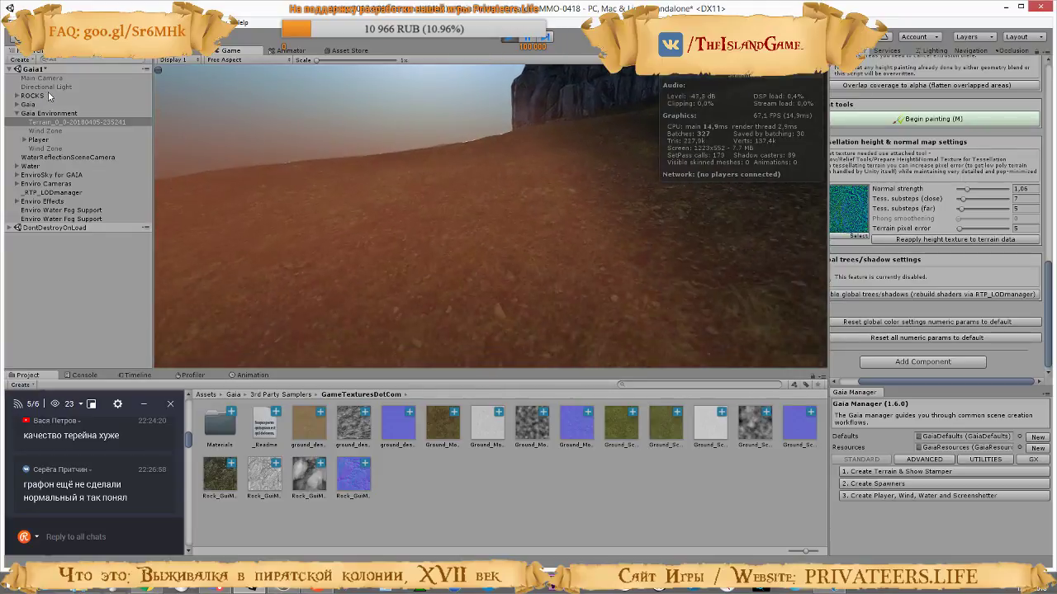
# Walk from the brown hillside across the rocky and grassy slopes below the cliffs to inspect the terrain surface
pyautogui.press('w')
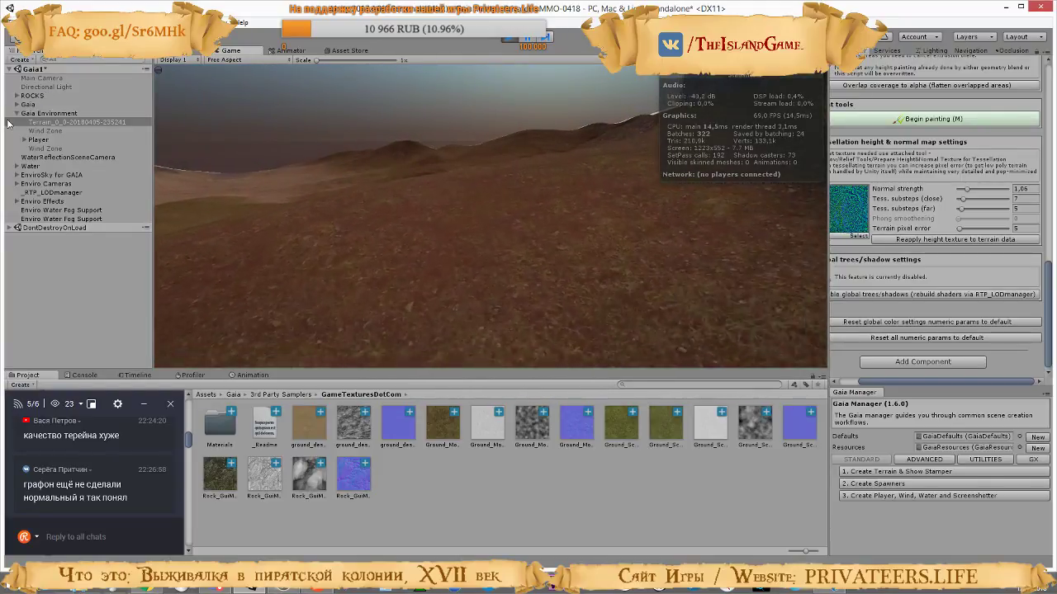
pyautogui.press('w')
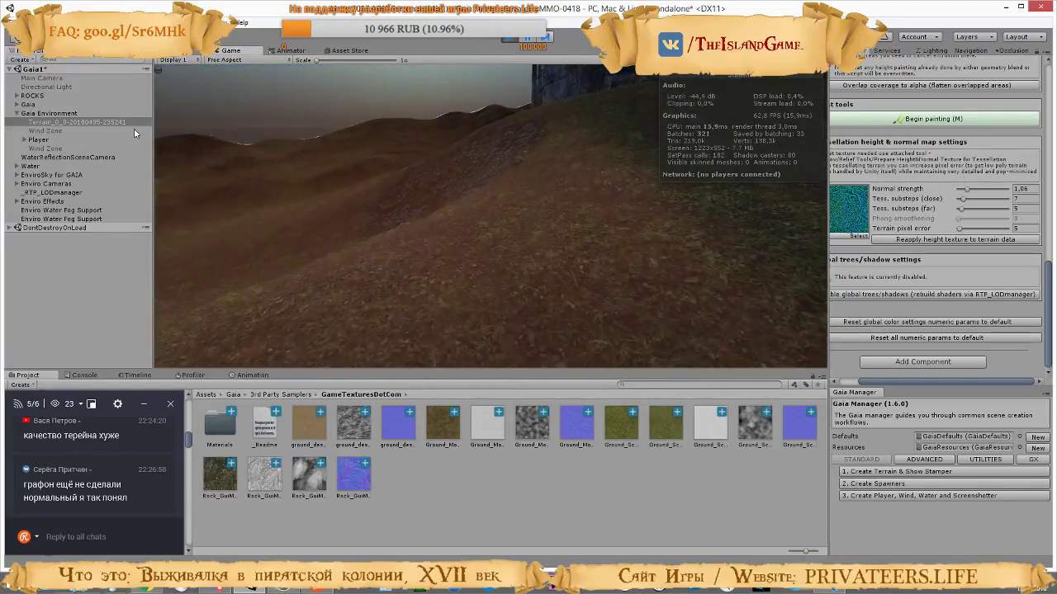
pyautogui.press('w')
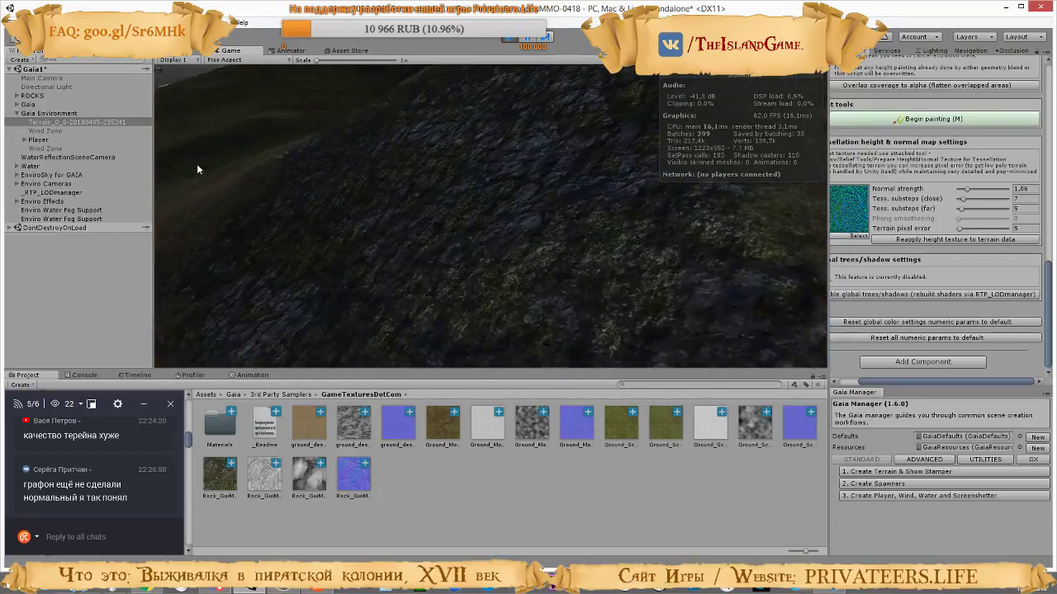
pyautogui.press('w')
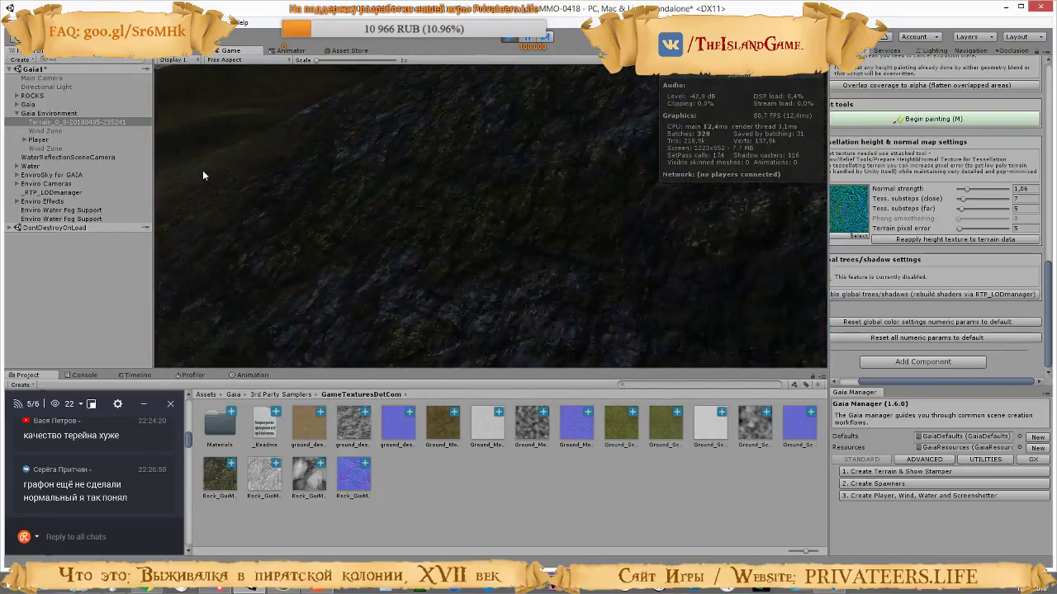
pyautogui.press('w')
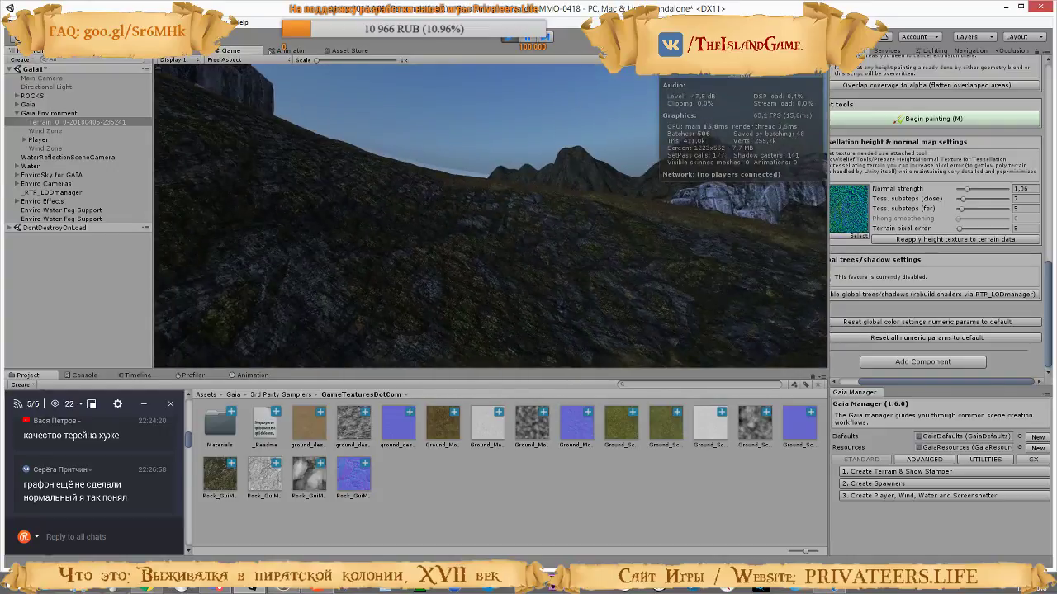
pyautogui.press('w')
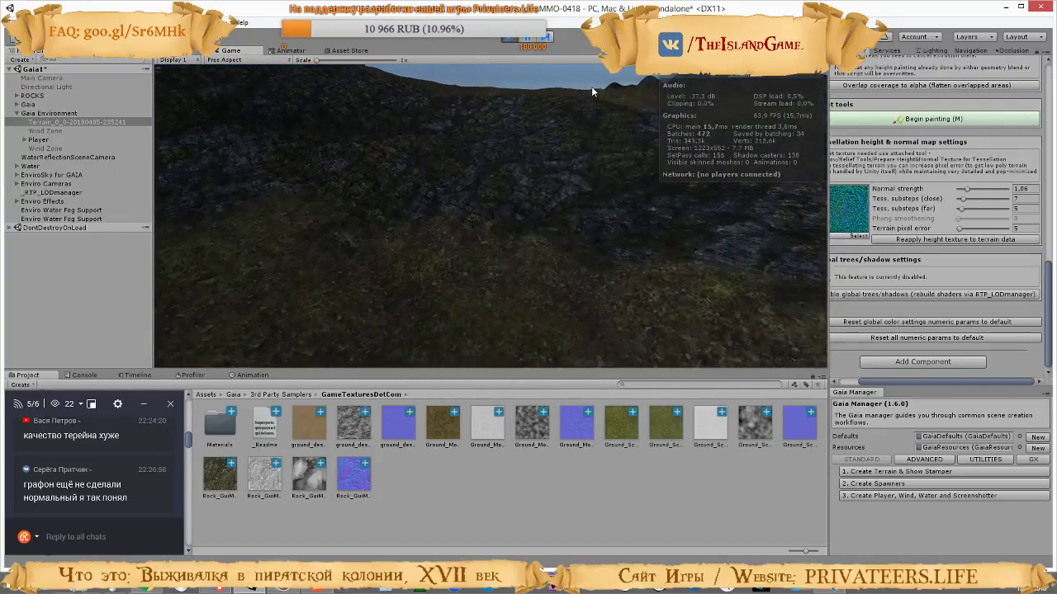
pyautogui.press('w')
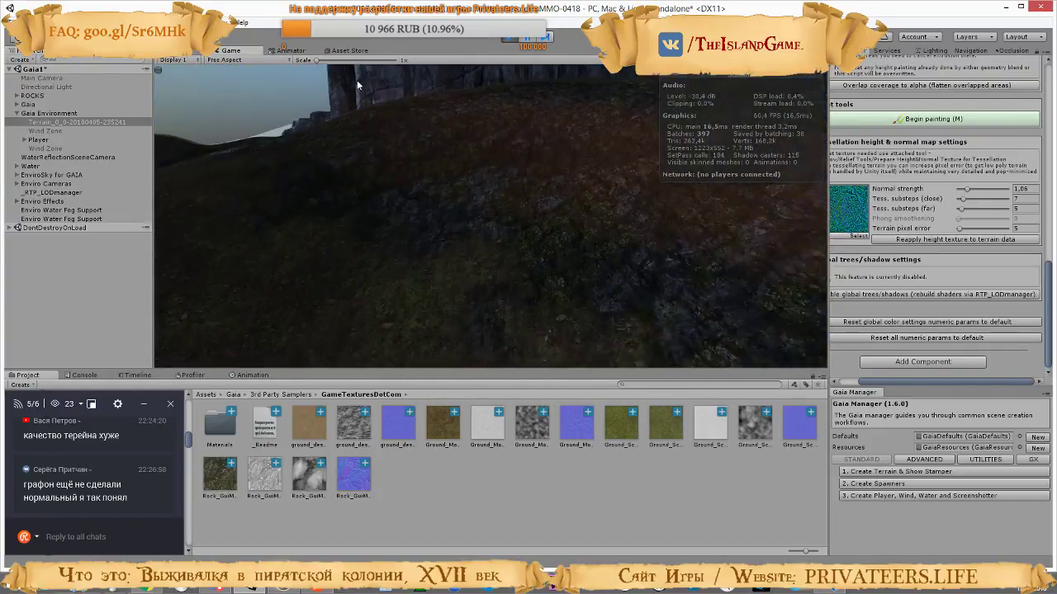
pyautogui.press('w')
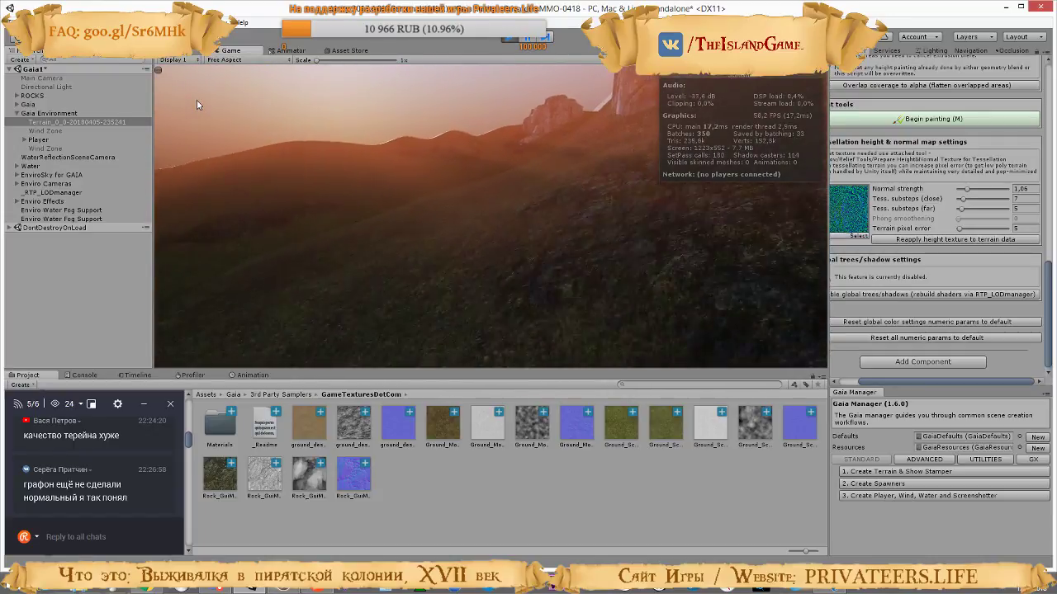
pyautogui.press('w')
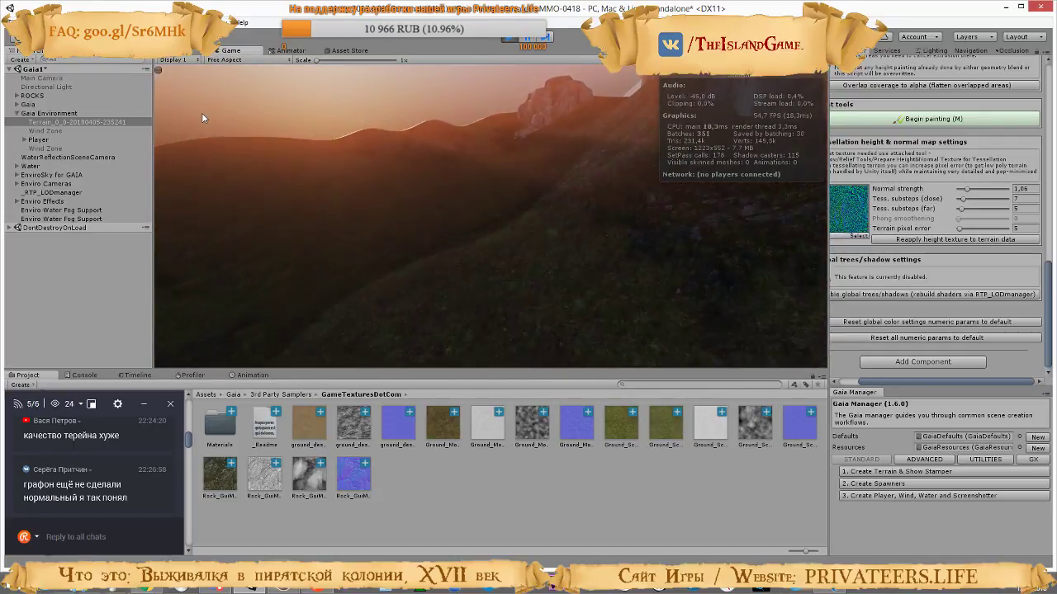
pyautogui.press('w')
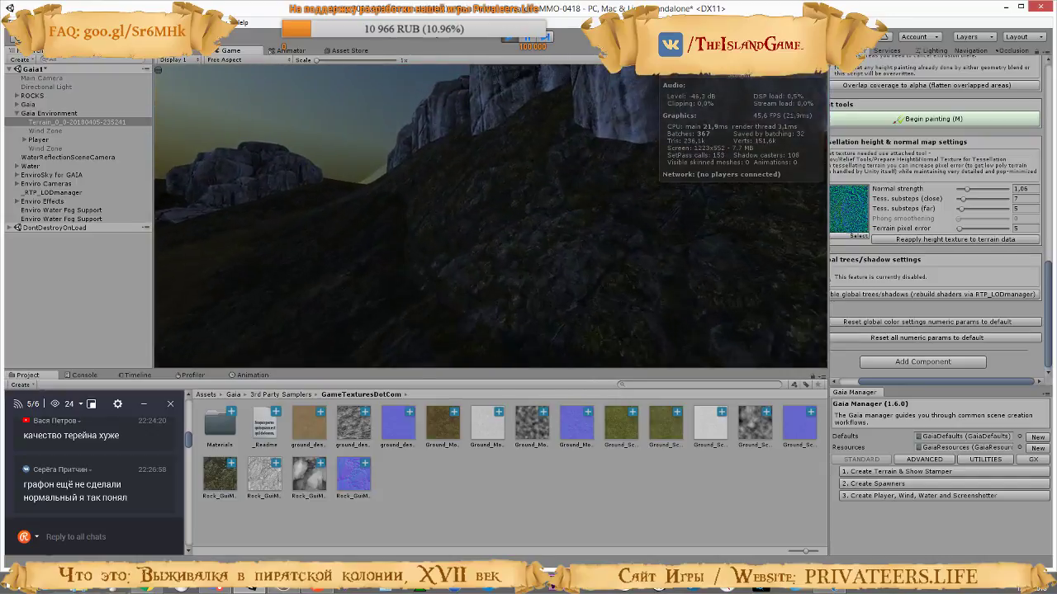
pyautogui.press('w')
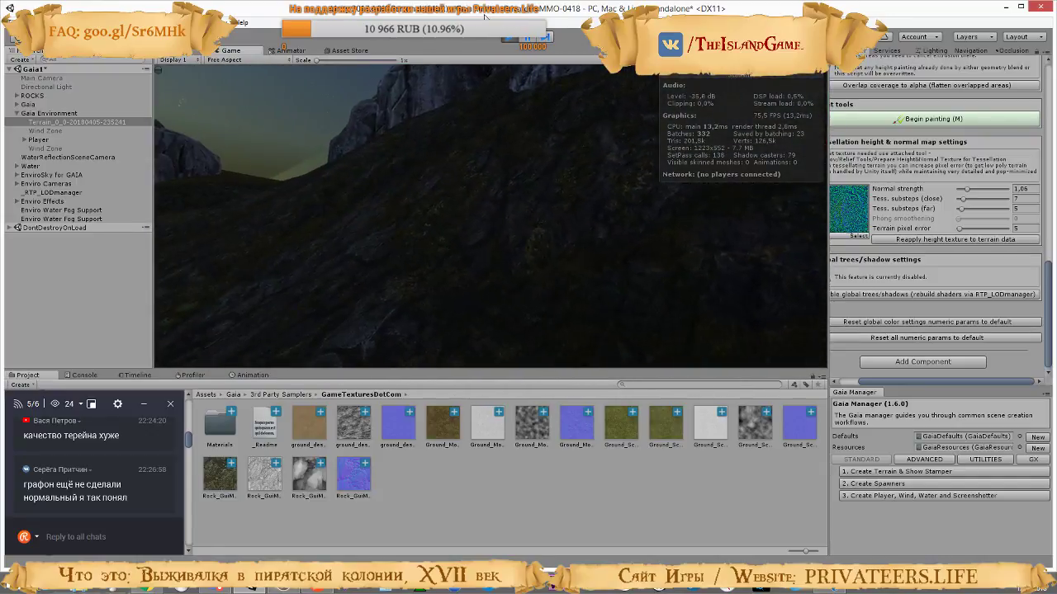
# Walk over the grassy hills and along the steep rocky shore by the water to inspect the terrain at night
pyautogui.press('w')
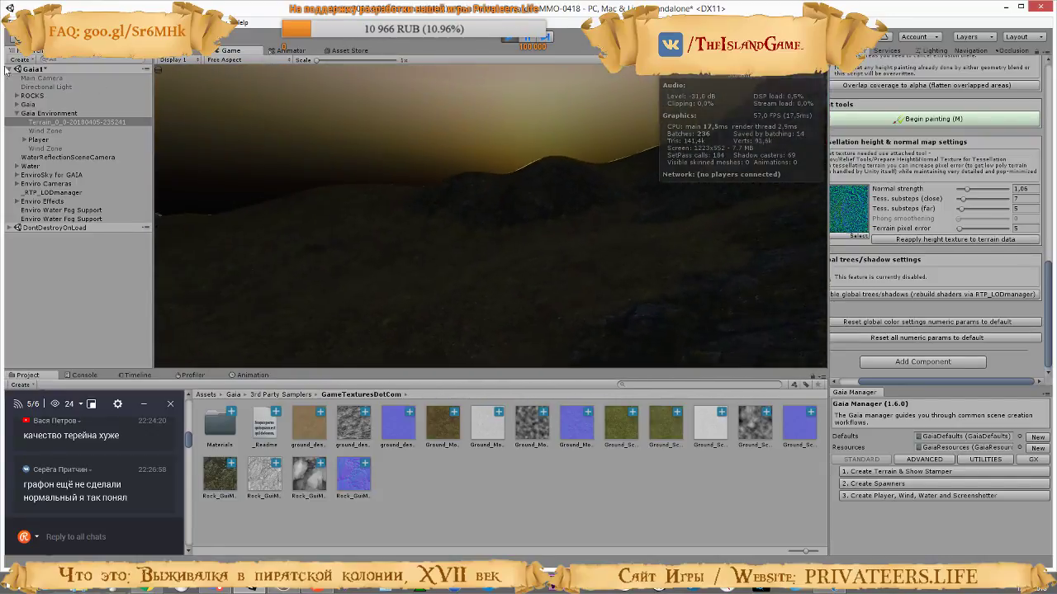
pyautogui.press('w')
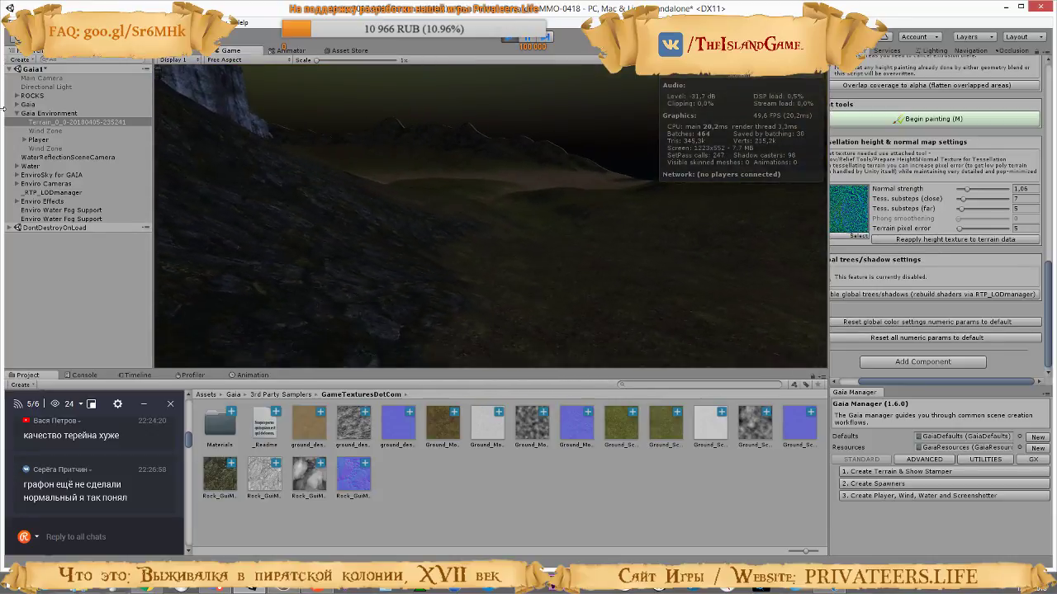
pyautogui.press('w')
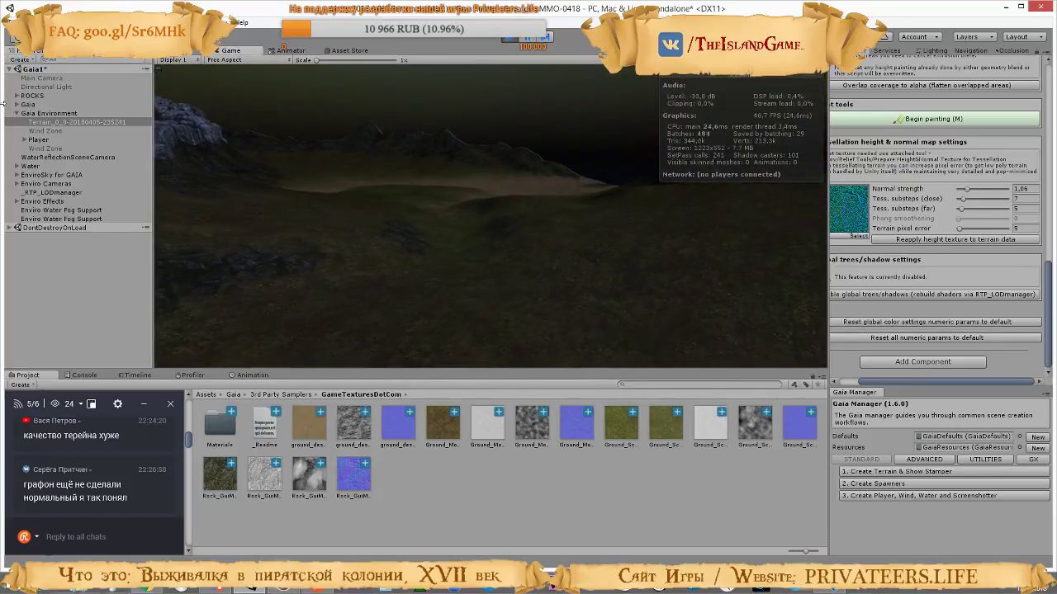
pyautogui.press('w')
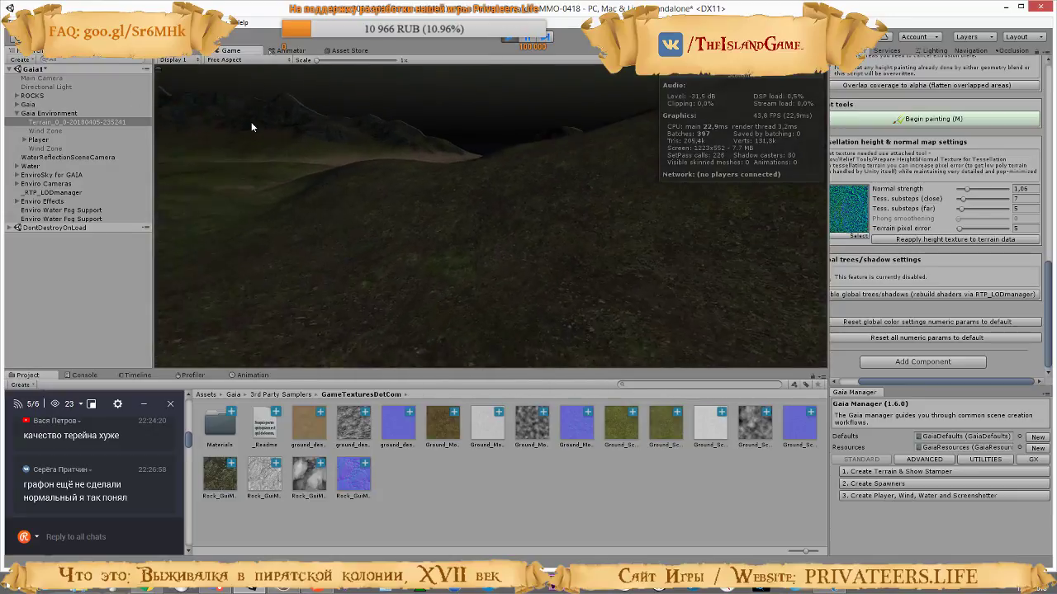
pyautogui.press('w')
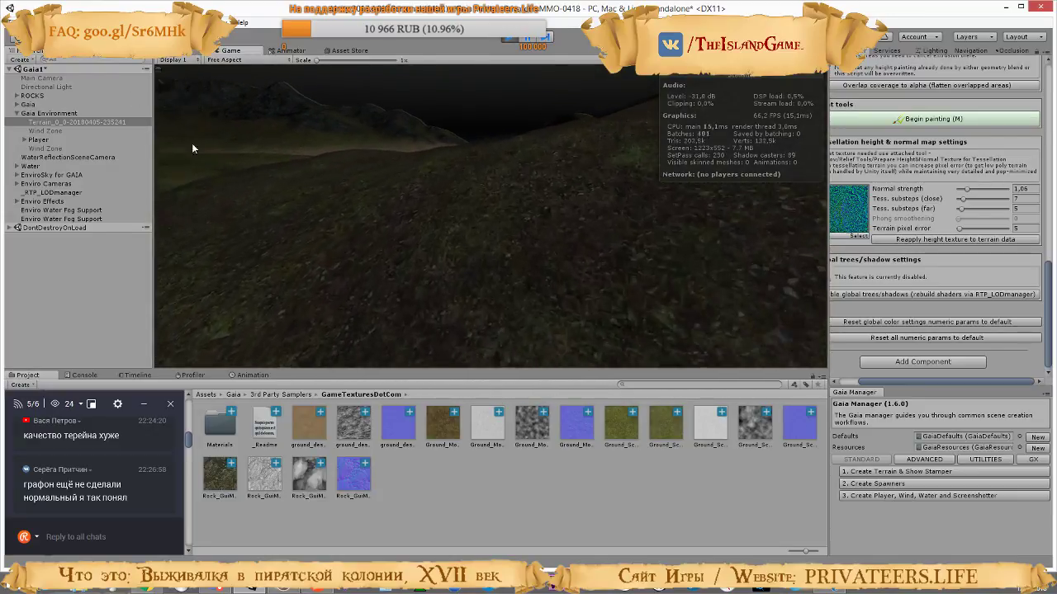
pyautogui.press('w')
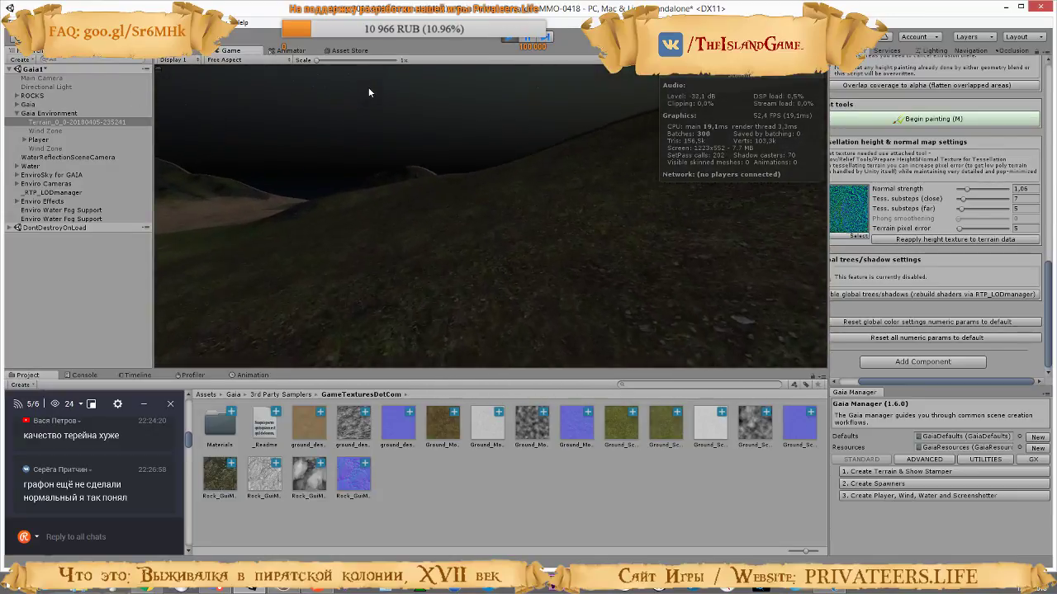
pyautogui.press('w')
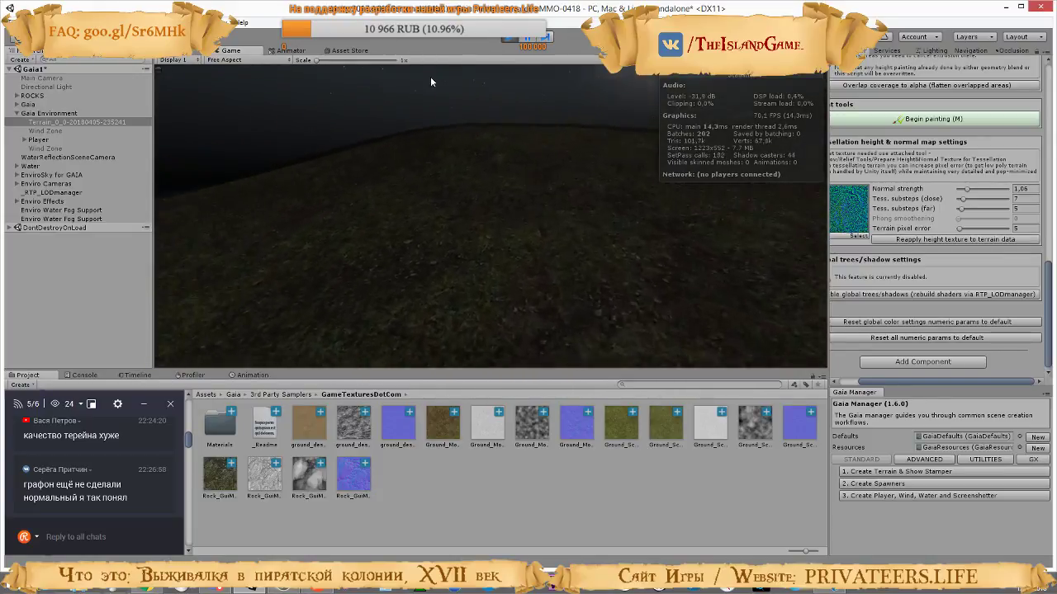
pyautogui.press('w')
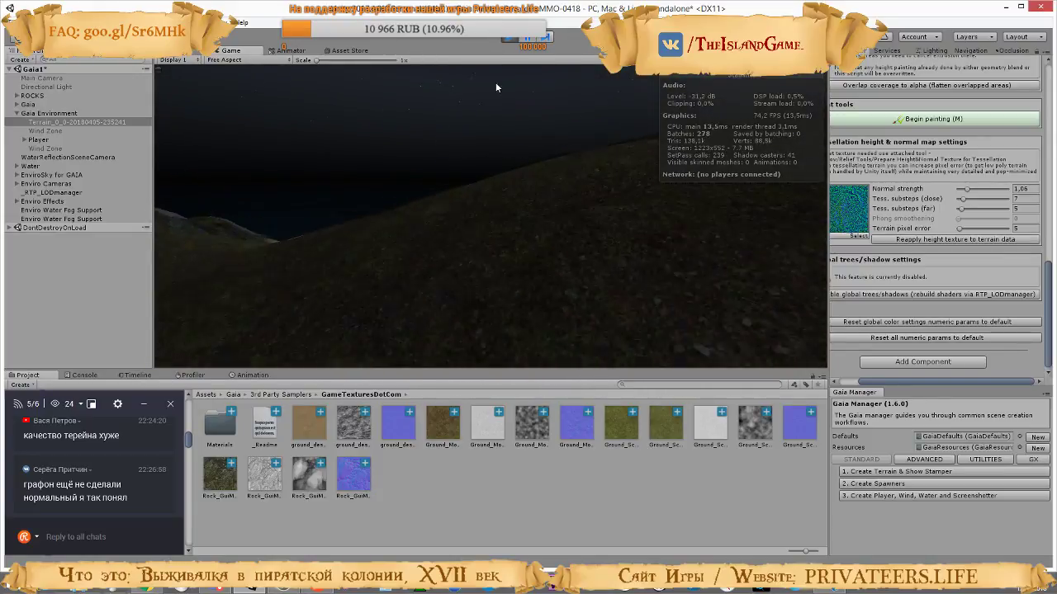
pyautogui.press('w')
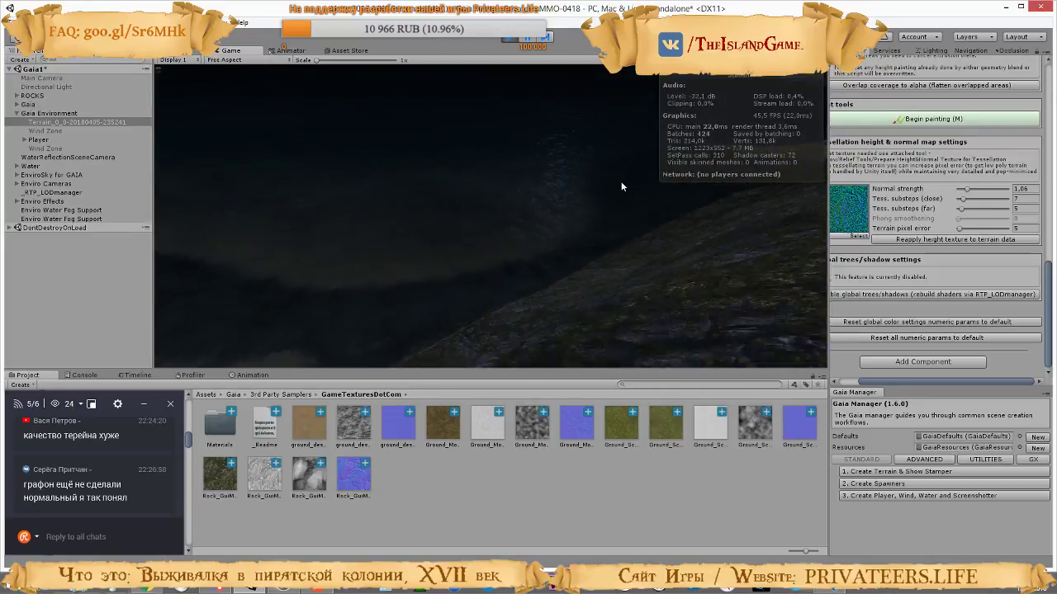
pyautogui.press('w')
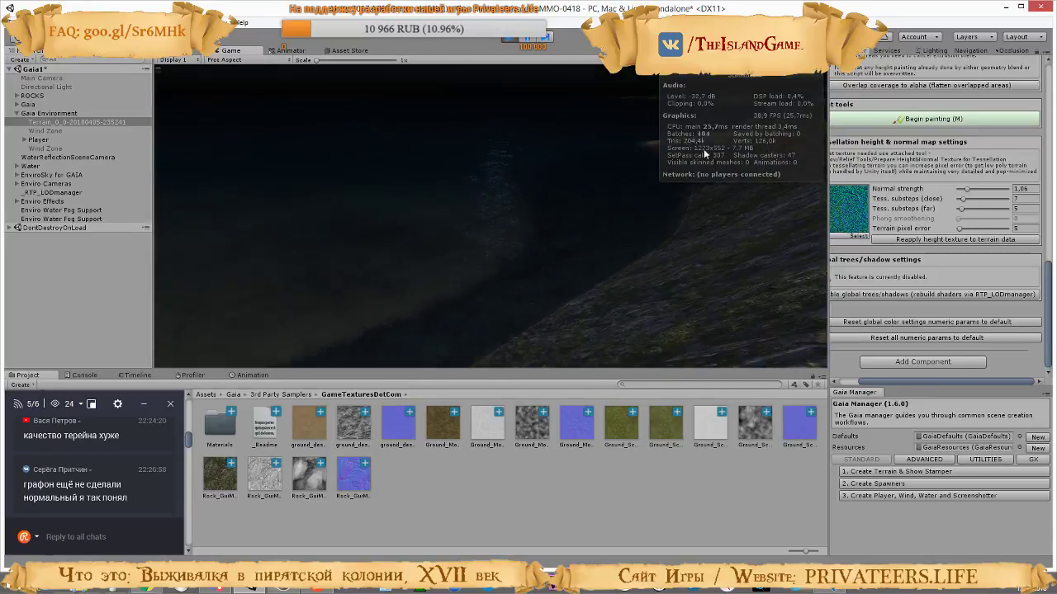
pyautogui.press('w')
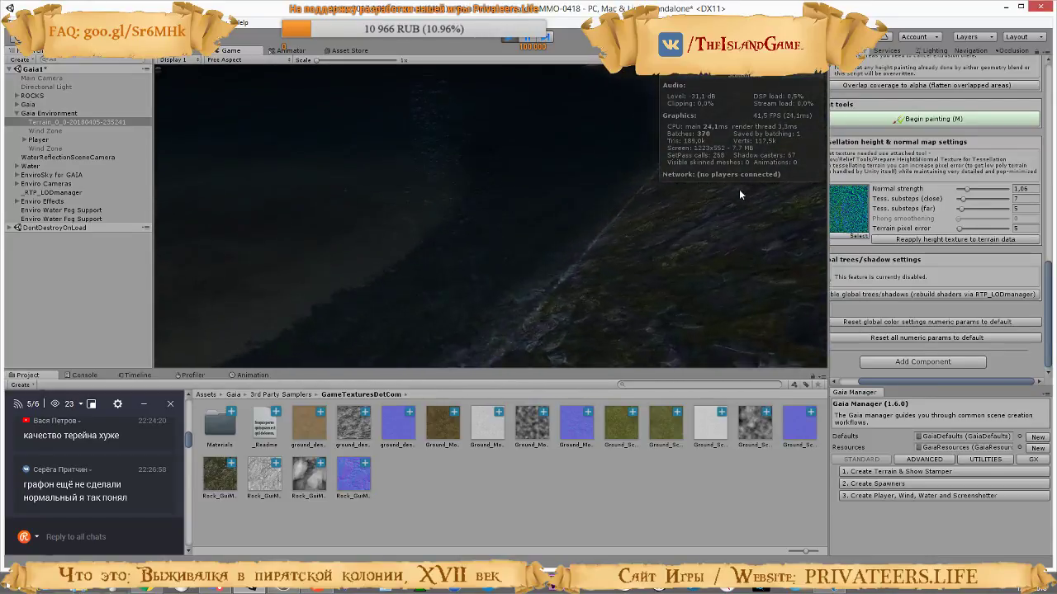
# Walk across the sandy beach and dunes to examine the sand surface in the dark
pyautogui.press('w')
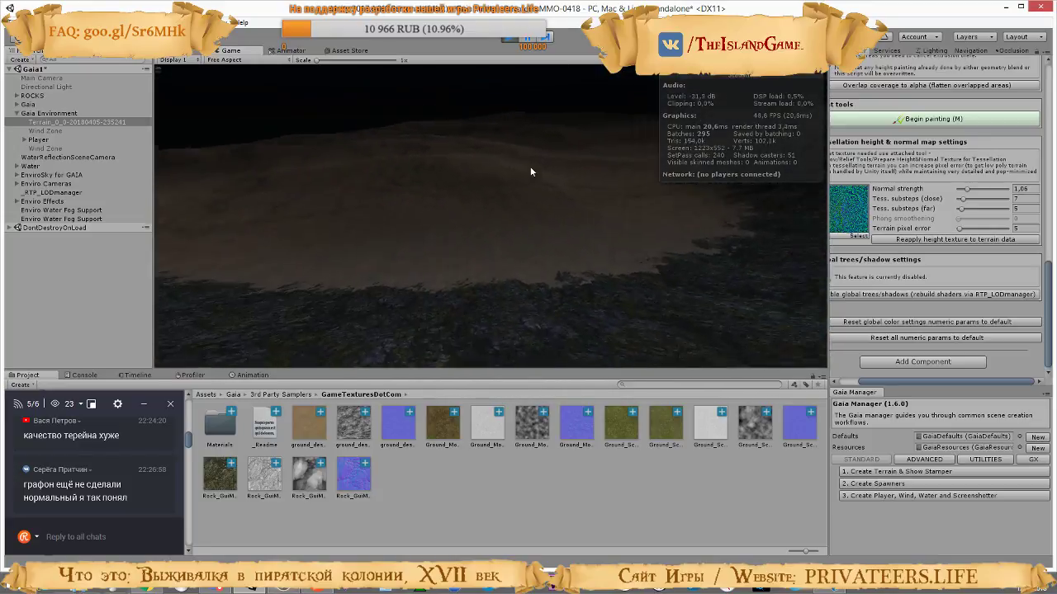
pyautogui.press('w')
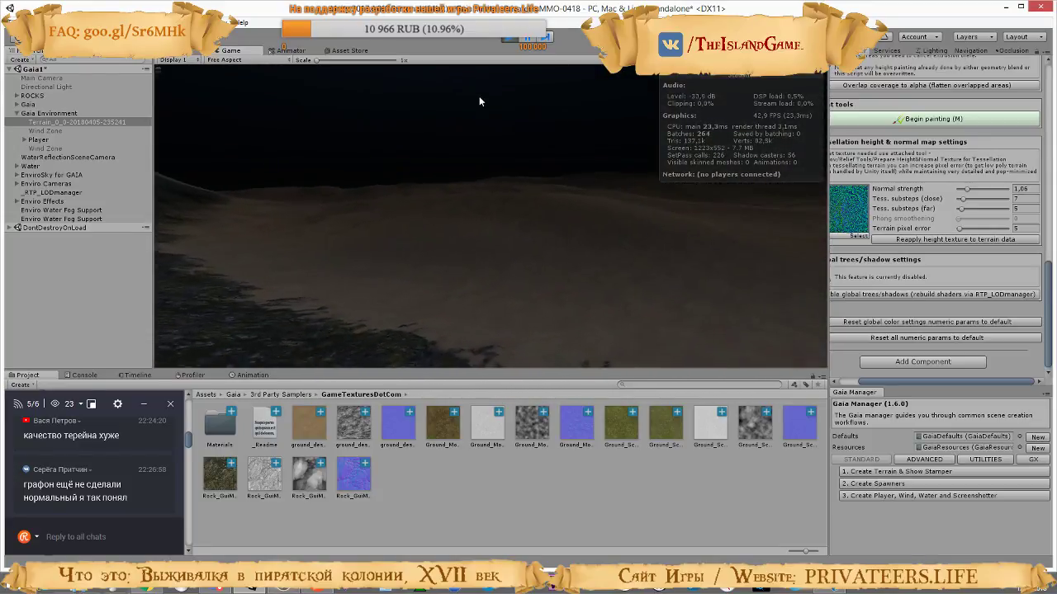
pyautogui.press('w')
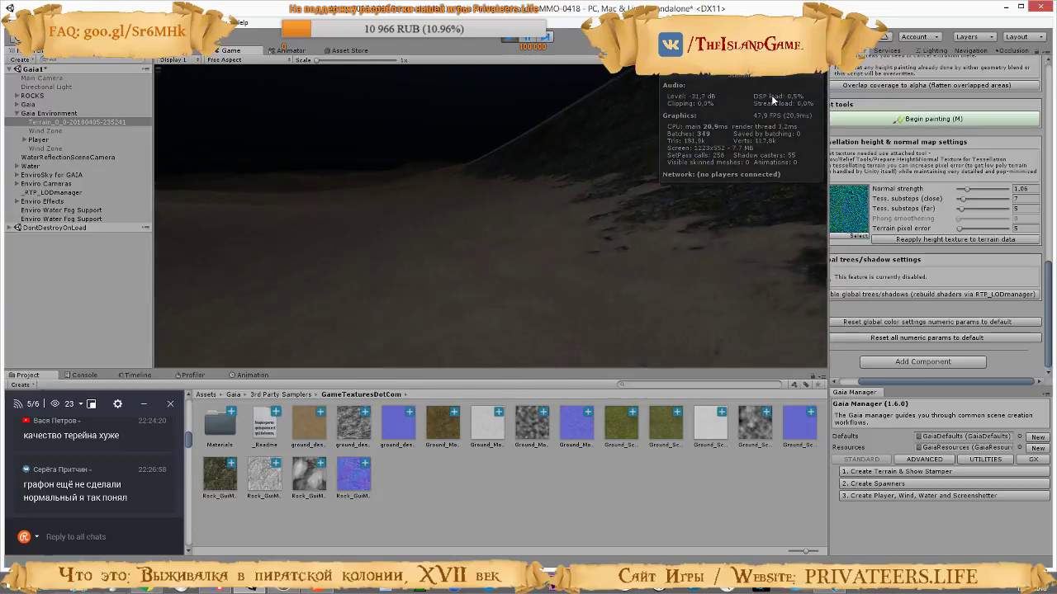
pyautogui.press('w')
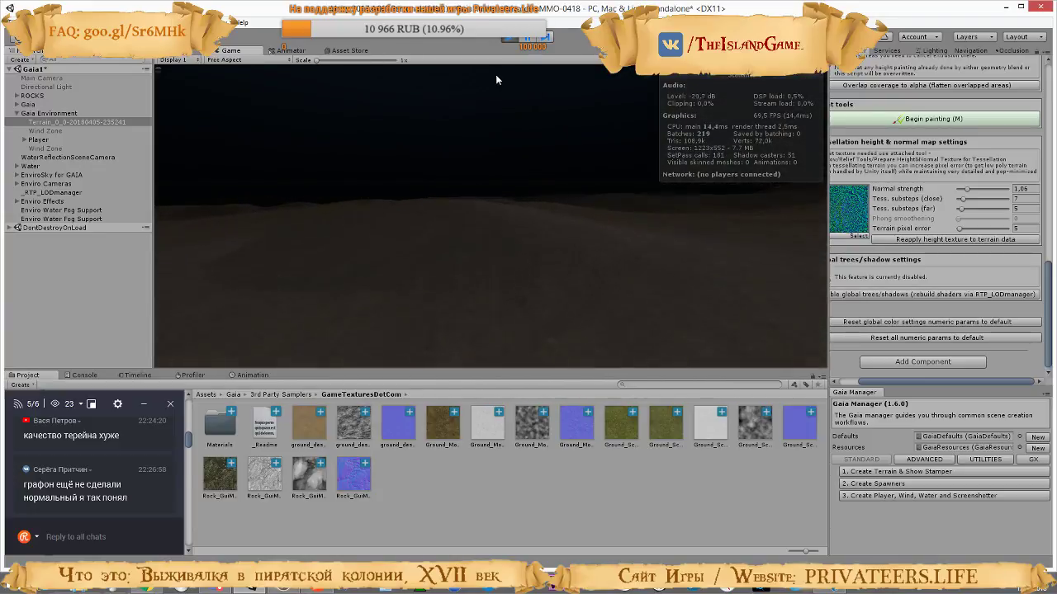
pyautogui.press('w')
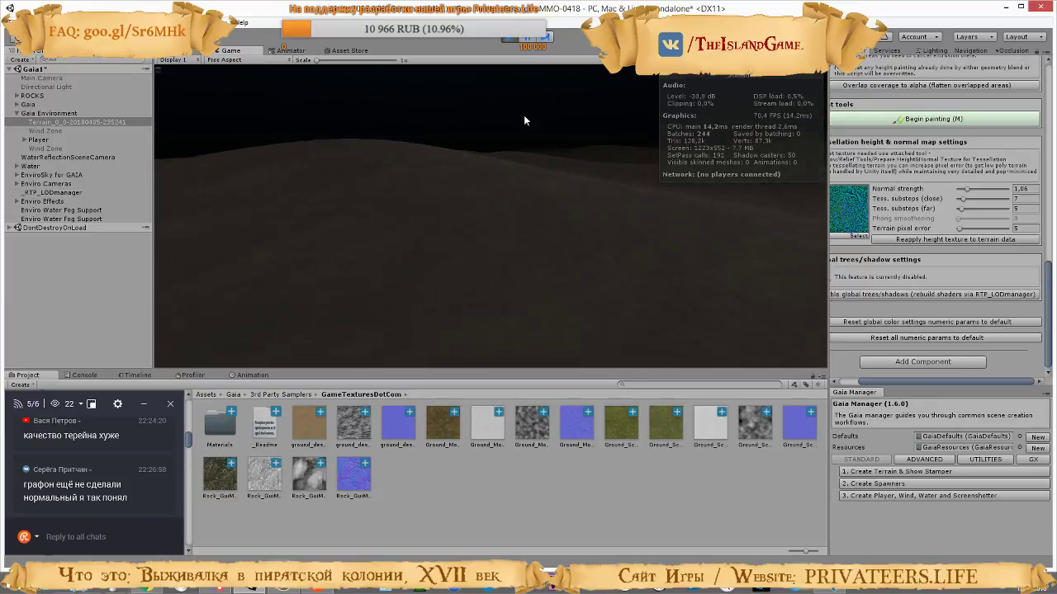
pyautogui.press('w')
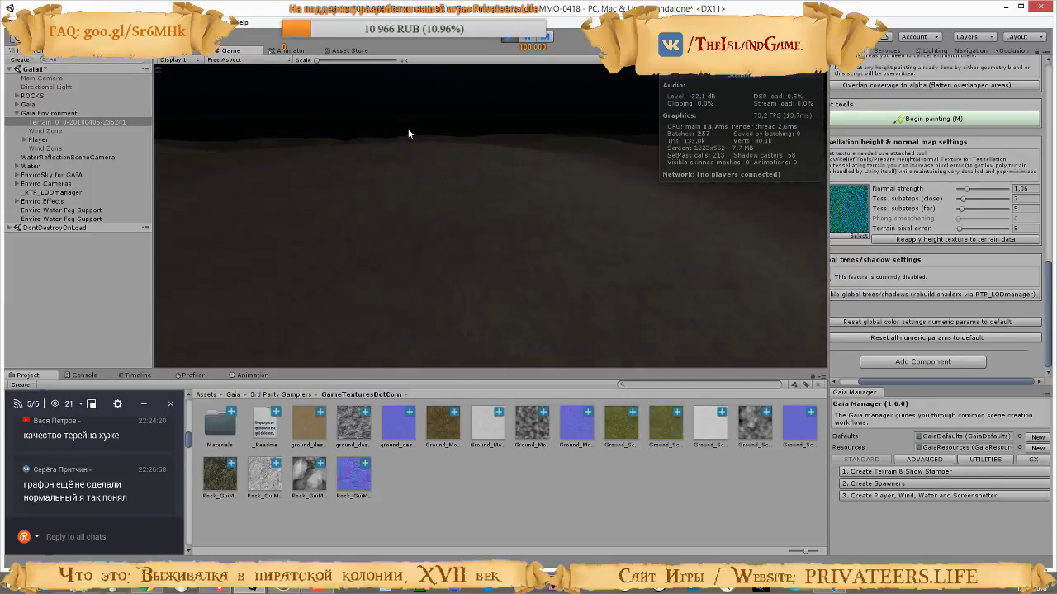
pyautogui.press('w')
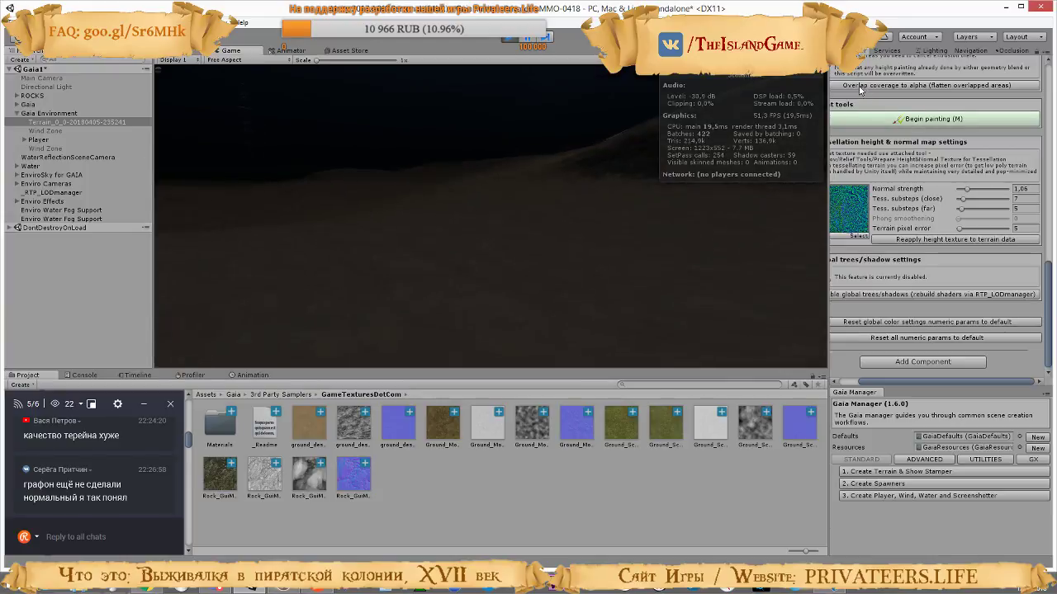
pyautogui.press('w')
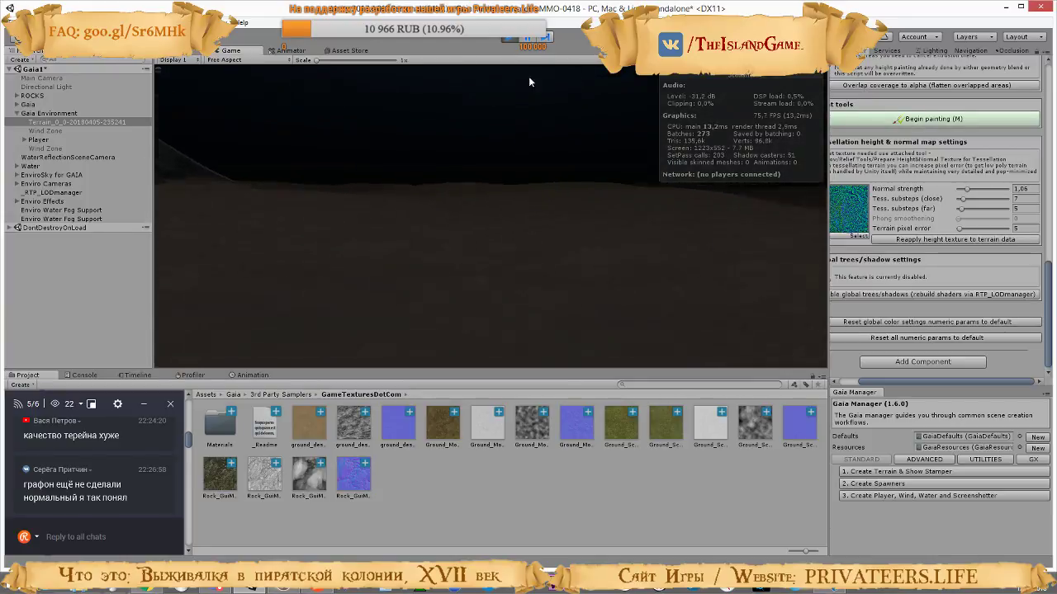
pyautogui.press('w')
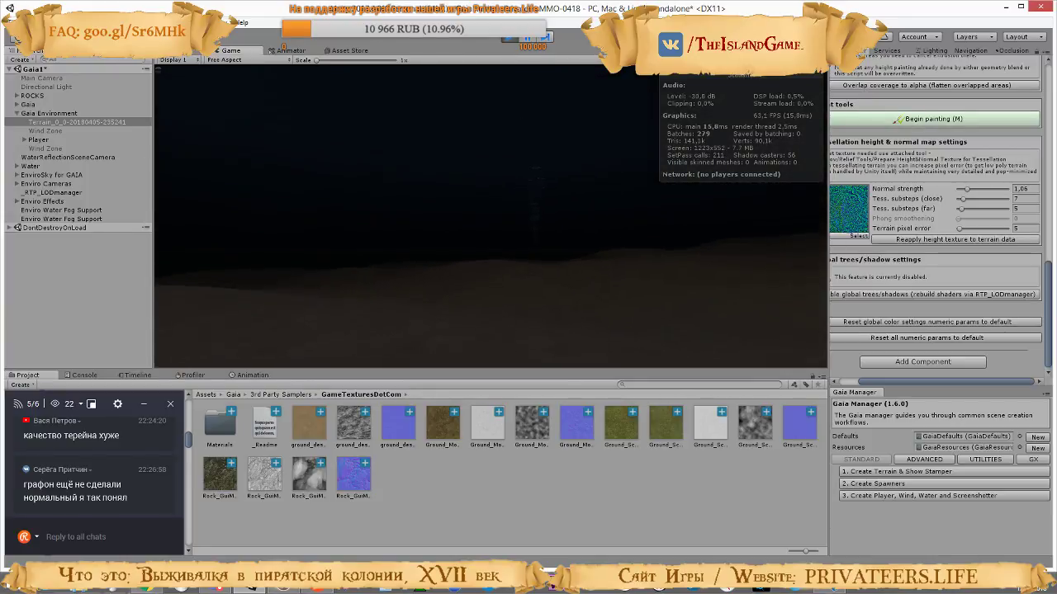
pyautogui.press('w')
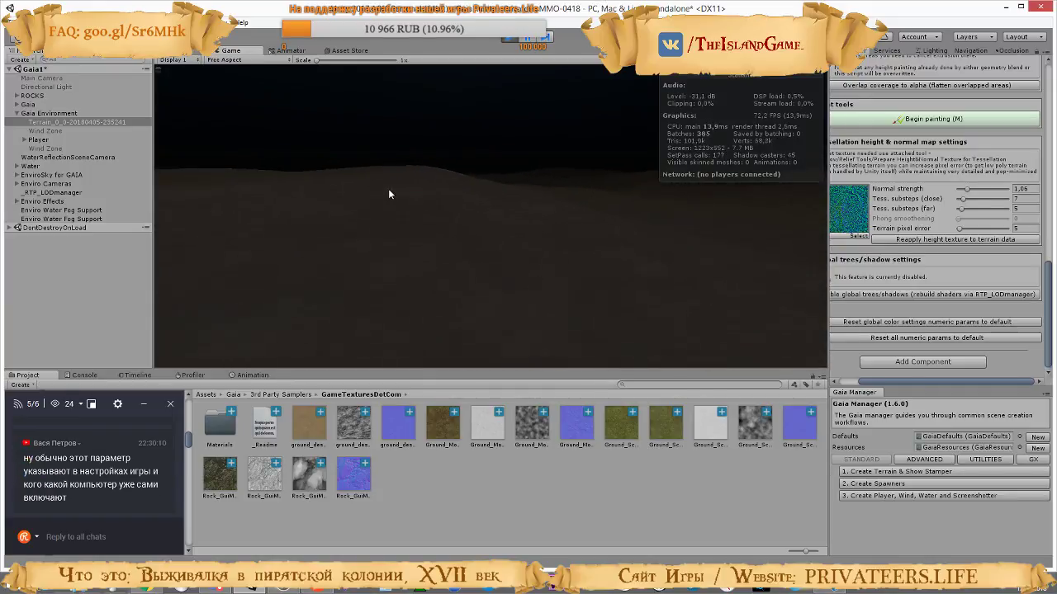
# Walk onto the stony patch in the sand and up to the mossy rocks to inspect their relief up close
pyautogui.press('w')
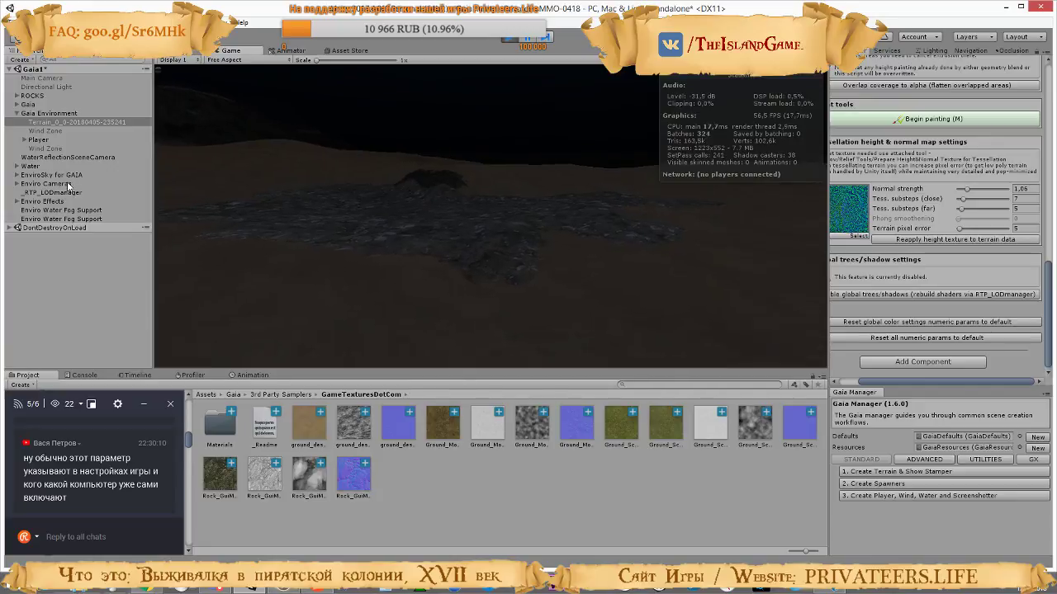
pyautogui.press('w')
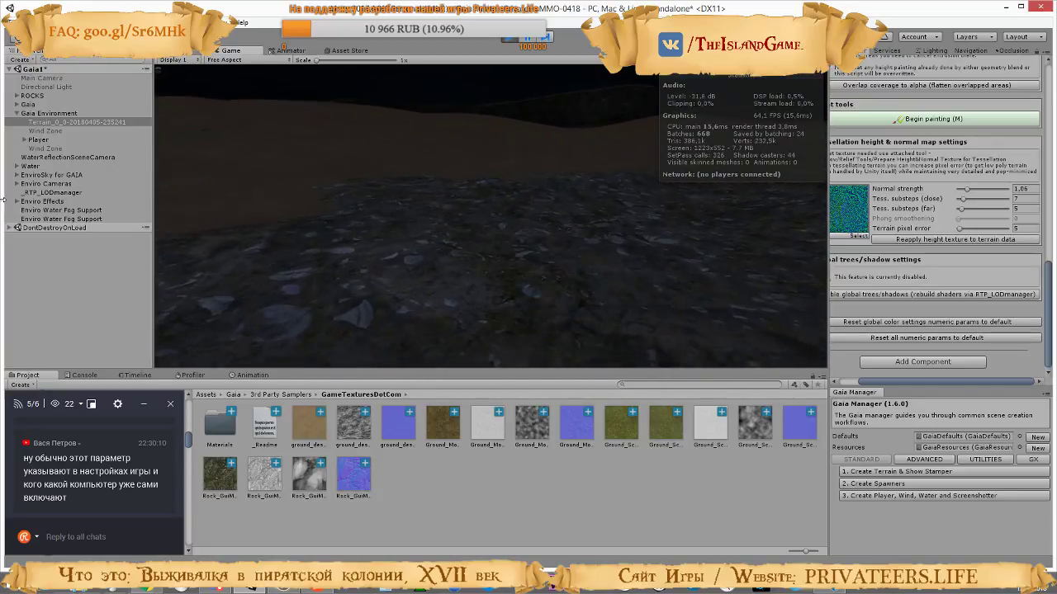
pyautogui.press('w')
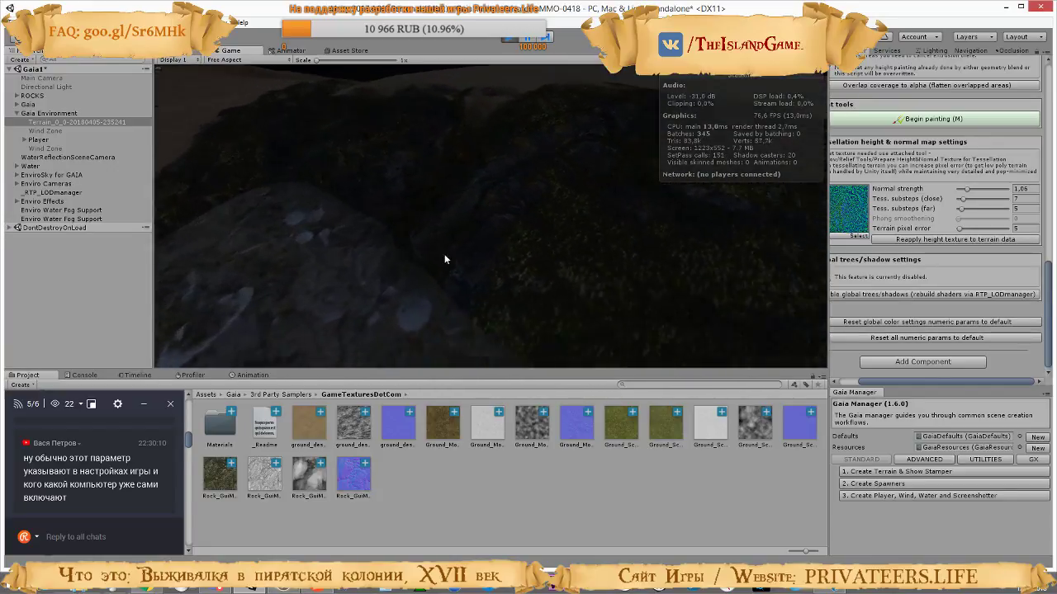
# Walk over the stony ground and out toward the sand to inspect the surface relief at night, and exit play mode
pyautogui.press('w')
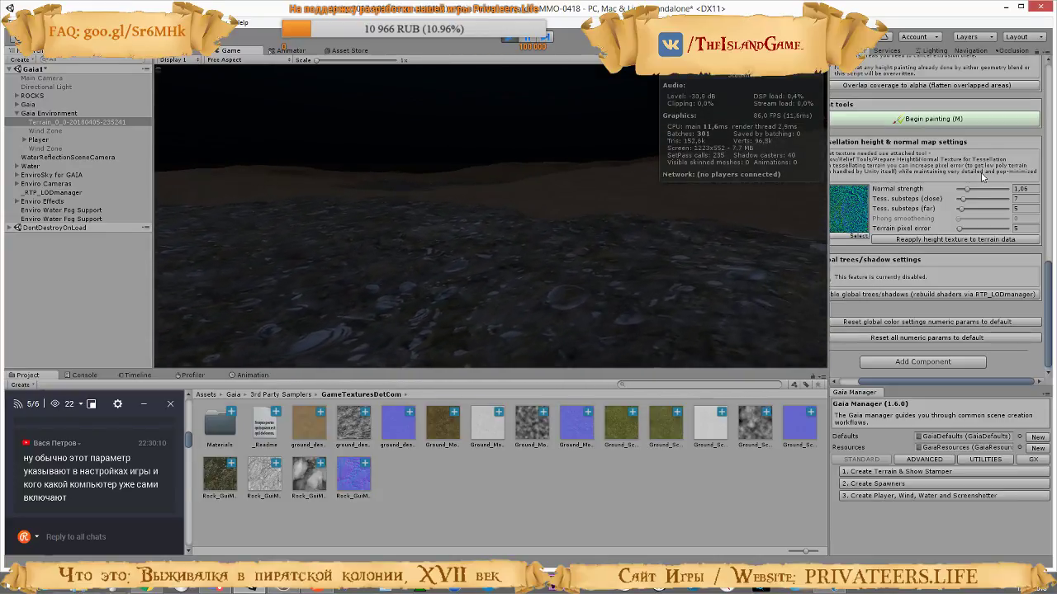
pyautogui.press('w')
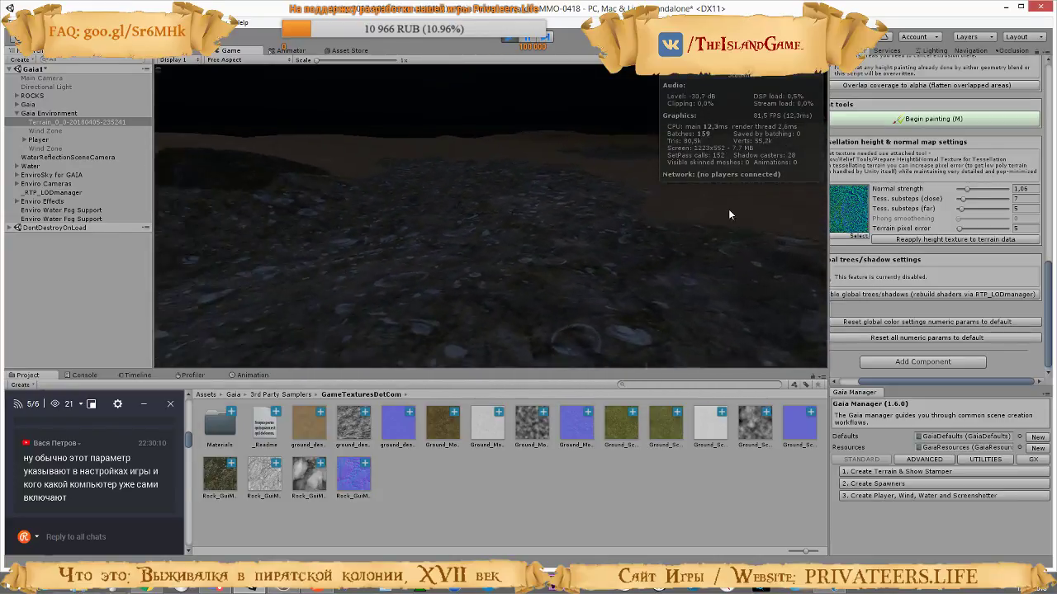
pyautogui.press('w')
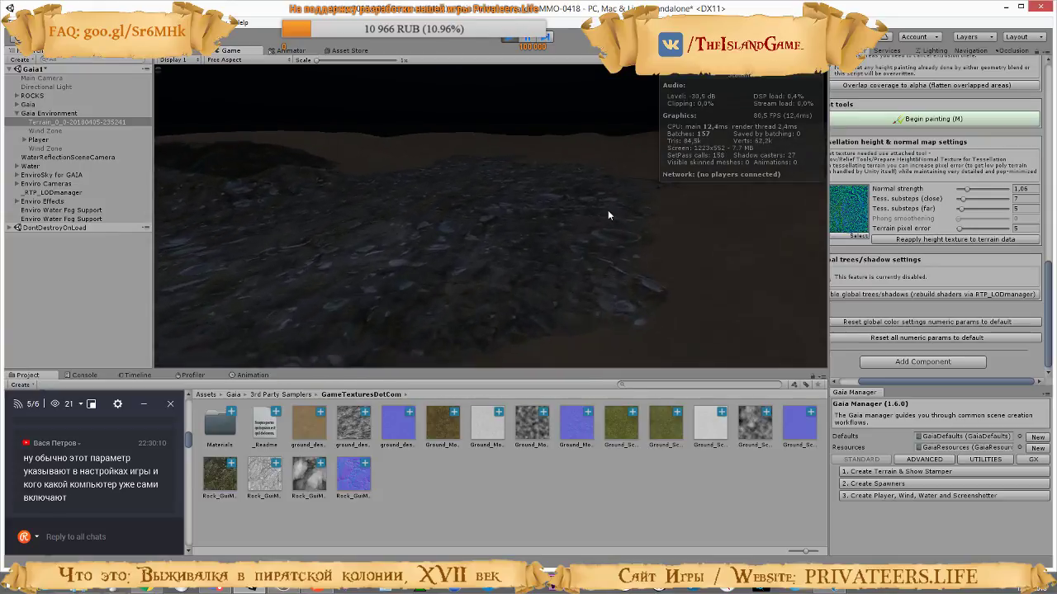
pyautogui.press('w')
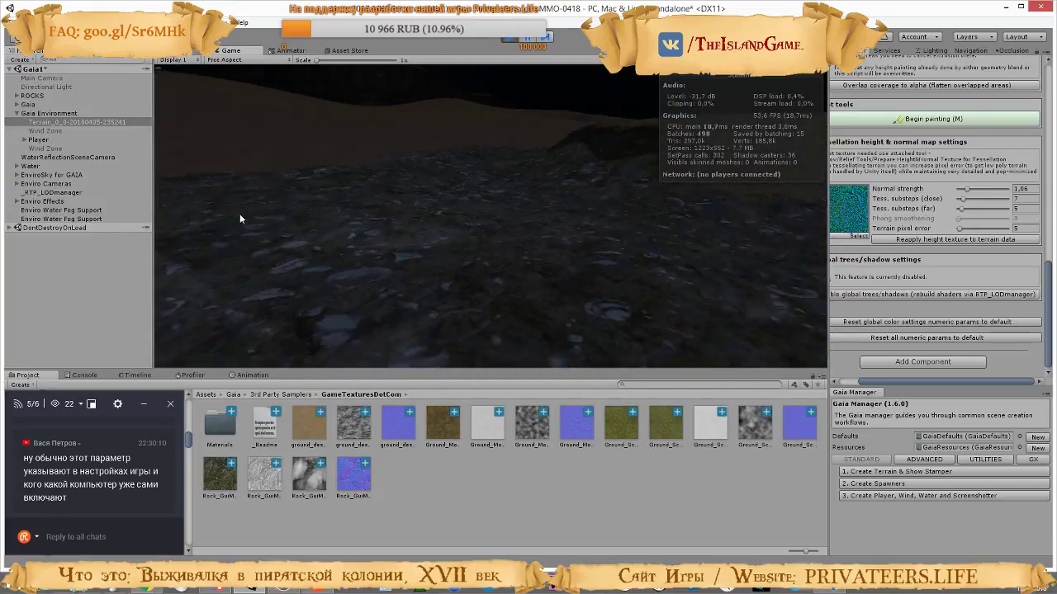
pyautogui.press('w')
pyautogui.press('w')
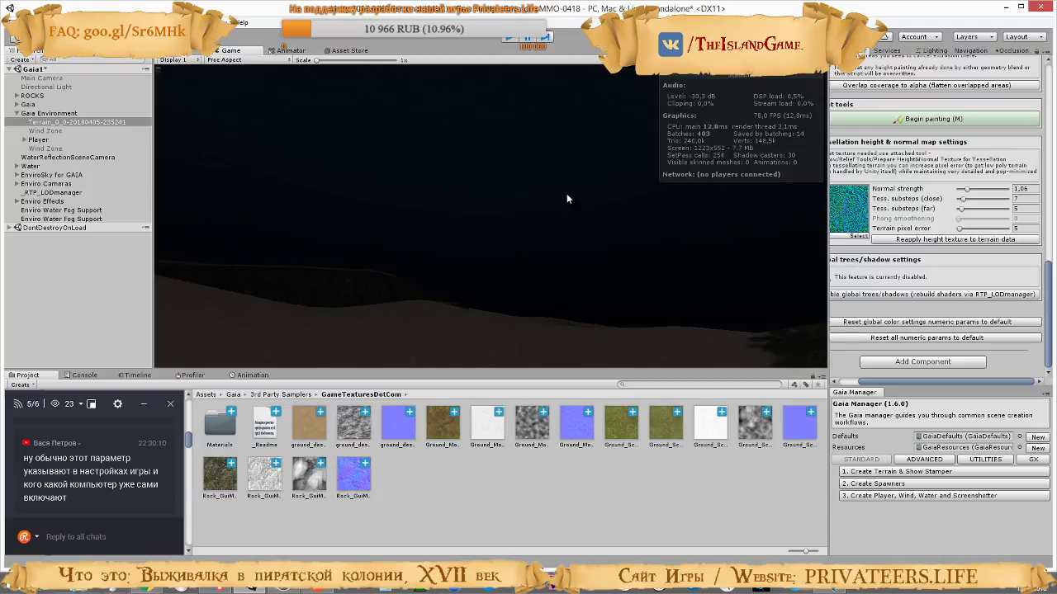
pyautogui.hotkey('ctrl', 'p')
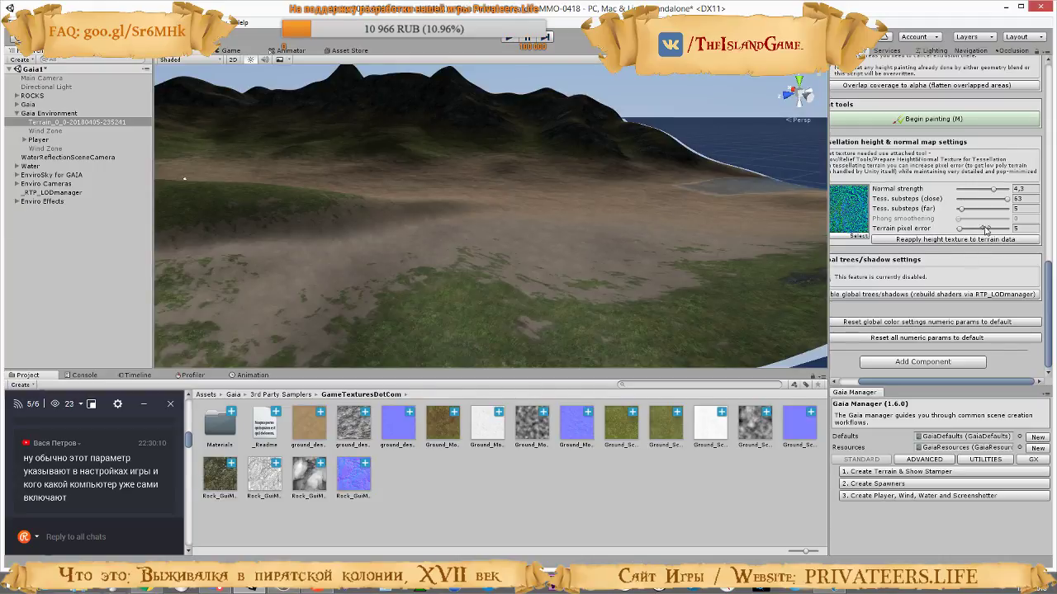
# Set the terrain's close tessellation substeps to 11 and raise the normal strength to 6
pyautogui.moveTo(1006, 199); pyautogui.dragTo(970, 198)
pyautogui.moveTo(991, 190); pyautogui.dragTo(976, 189)
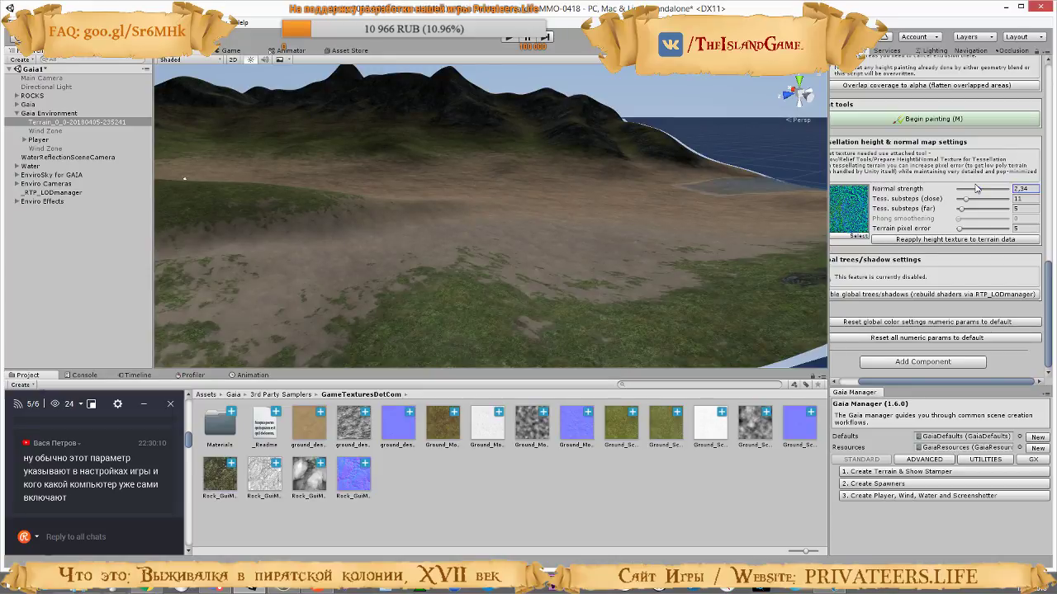
pyautogui.moveTo(971, 189)
pyautogui.mouseDown()
pyautogui.moveTo(949, 189)
pyautogui.moveTo(1039, 195)
pyautogui.mouseUp()
pyautogui.moveTo(677, 213); pyautogui.dragTo(347, 242, button='right')
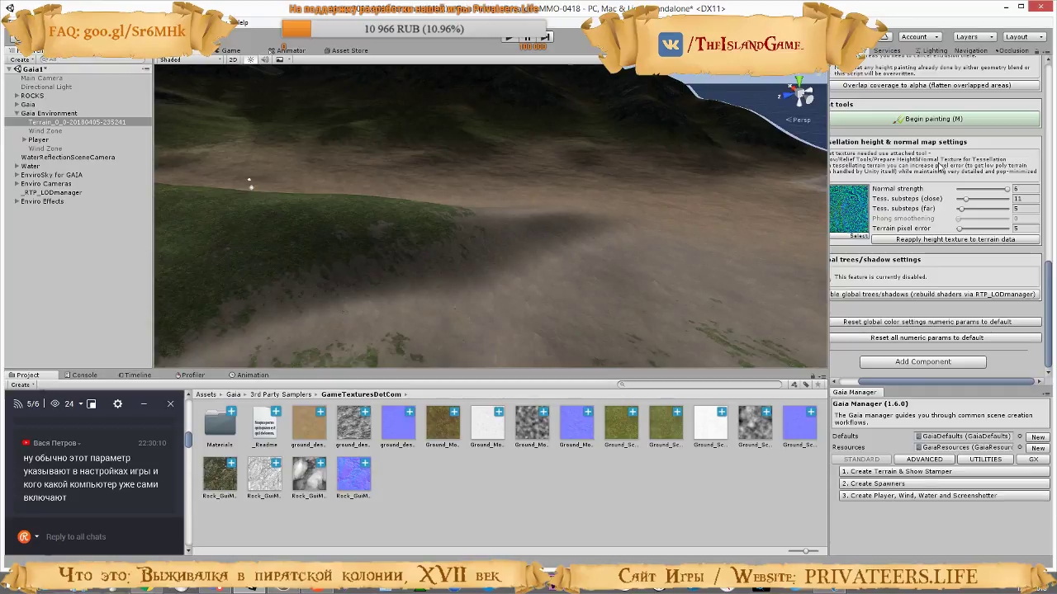
# Lower the terrain's normal strength to 3.3 and settle the close tessellation substeps at 11
pyautogui.moveTo(1006, 190)
pyautogui.mouseDown()
pyautogui.moveTo(943, 191)
pyautogui.moveTo(1002, 189)
pyautogui.mouseUp()
pyautogui.moveTo(994, 188); pyautogui.dragTo(990, 188)
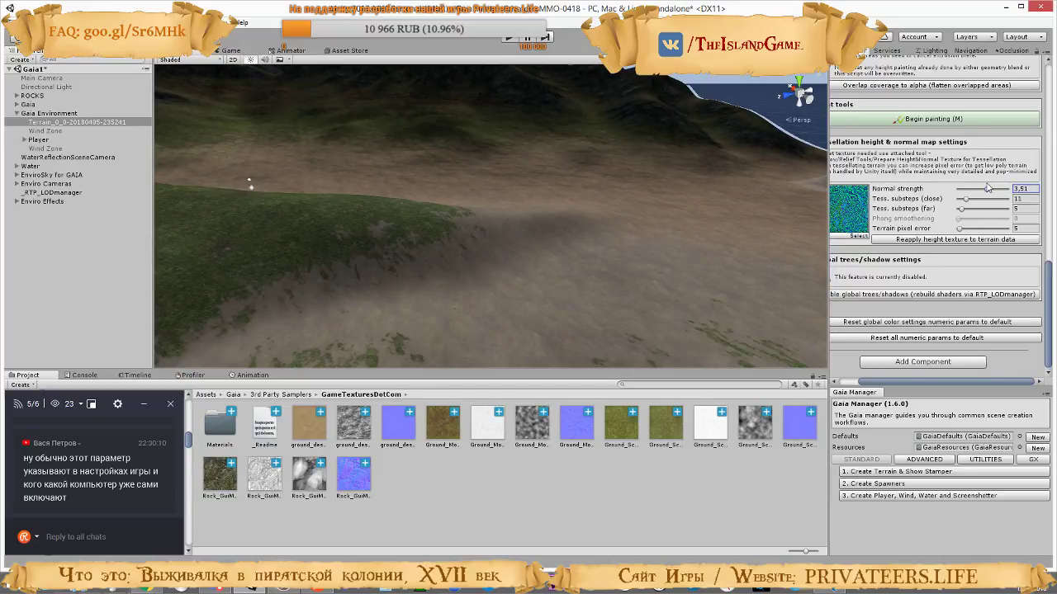
pyautogui.moveTo(960, 204); pyautogui.dragTo(909, 200)
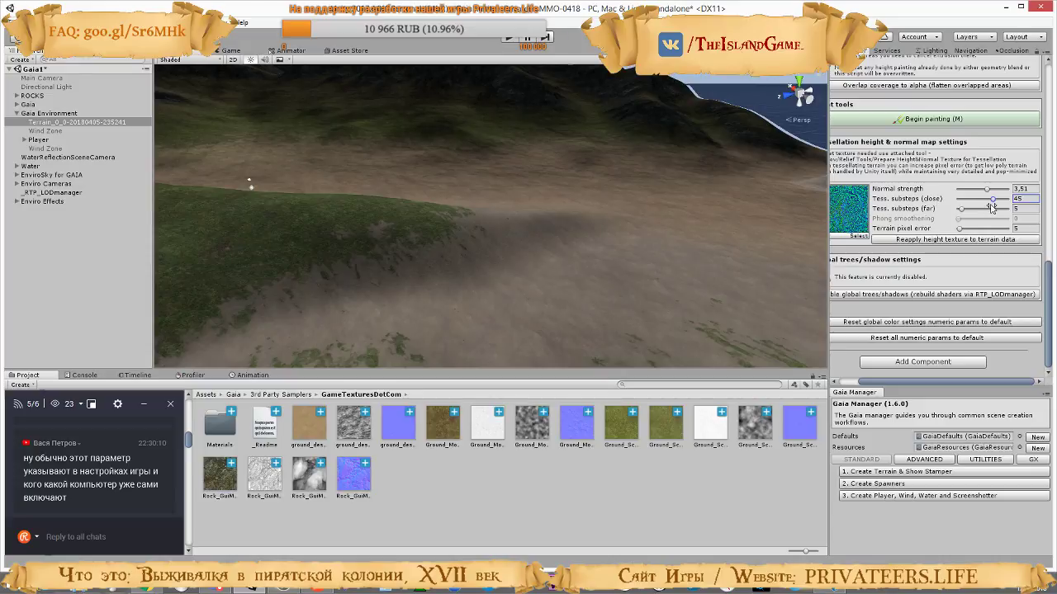
pyautogui.moveTo(987, 189)
pyautogui.mouseDown()
pyautogui.moveTo(999, 190)
pyautogui.moveTo(964, 200)
pyautogui.mouseUp()
pyautogui.moveTo(664, 229); pyautogui.dragTo(692, 182, button='right')
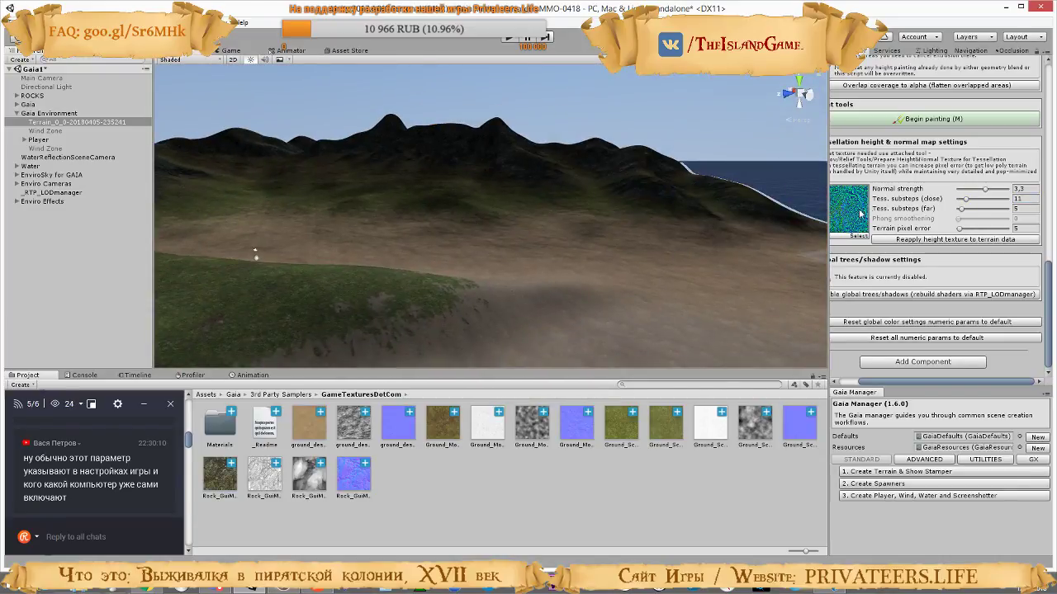
# Set the terrain's far tessellation substeps to 1, keeping the close substeps at 11
pyautogui.moveTo(960, 210)
pyautogui.mouseDown()
pyautogui.moveTo(962, 229)
pyautogui.moveTo(1007, 232)
pyautogui.moveTo(960, 231)
pyautogui.moveTo(976, 201)
pyautogui.moveTo(965, 202)
pyautogui.mouseUp()
pyautogui.click(992, 200)
pyautogui.click(960, 231)
pyautogui.moveTo(960, 212); pyautogui.dragTo(984, 213)
pyautogui.moveTo(988, 214); pyautogui.dragTo(957, 210)
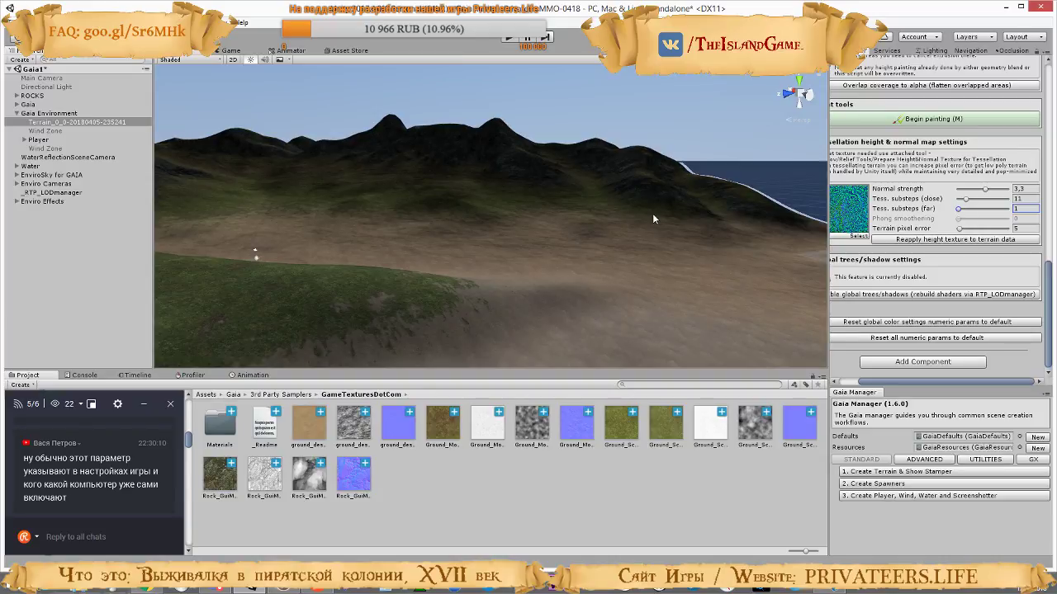
# Enter play mode and walk from the mossy rocks over the grass onto the brown dirt plain to inspect the surfaces
pyautogui.click(510, 40)
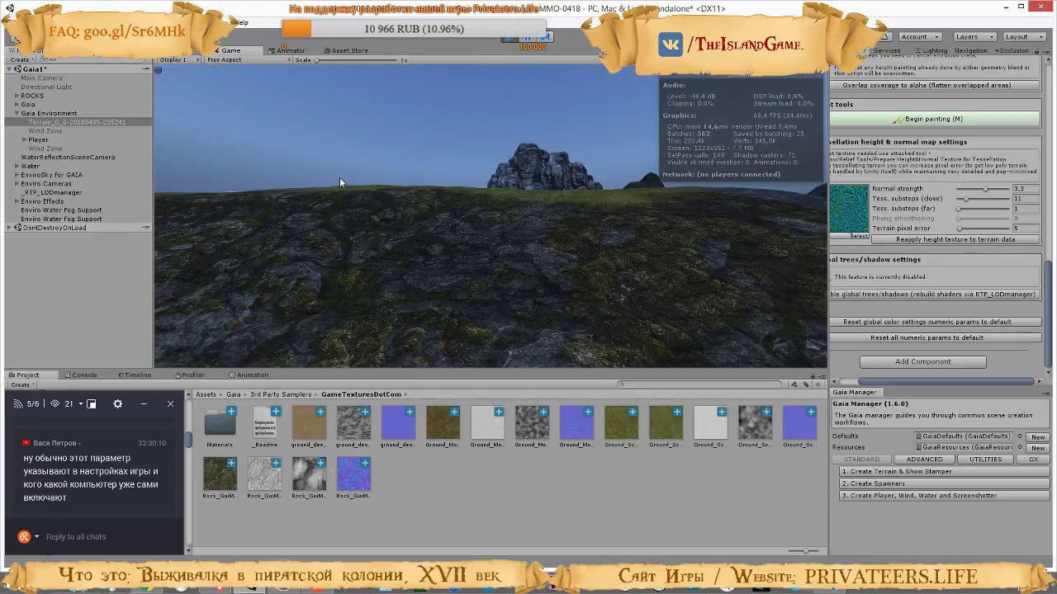
pyautogui.press('w')
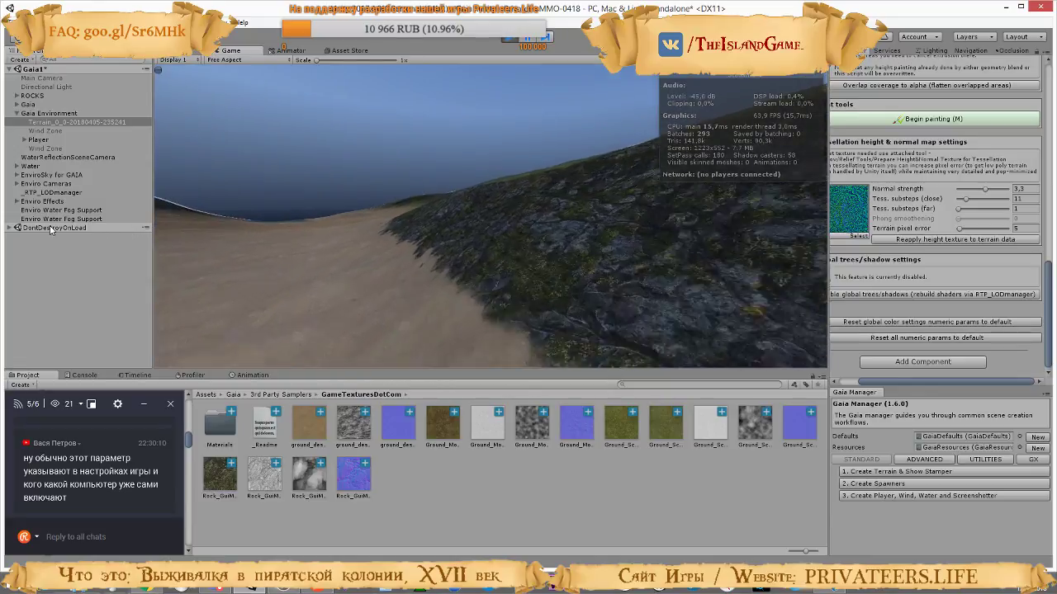
pyautogui.press('w')
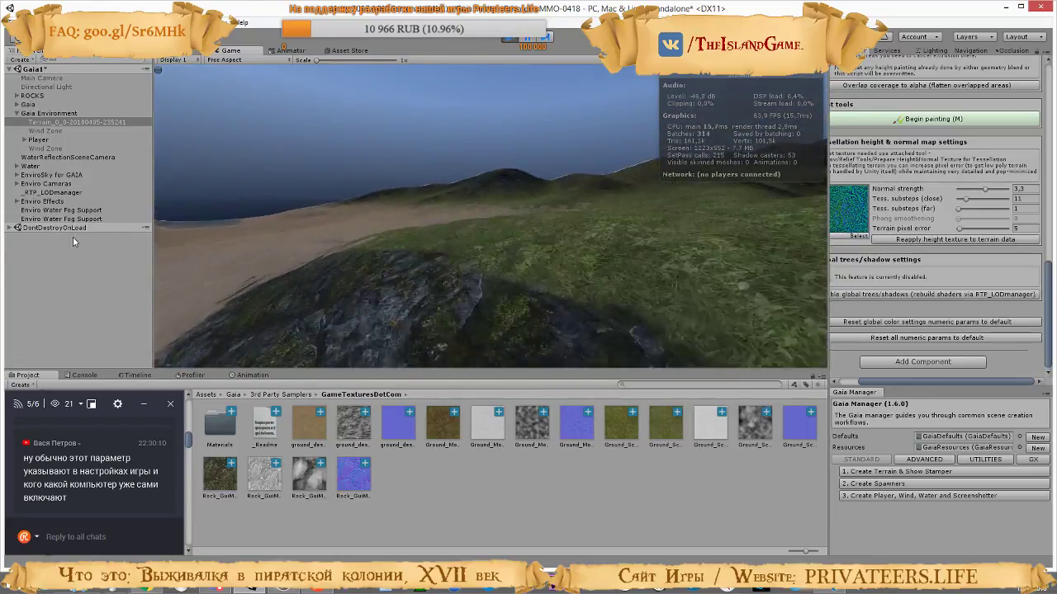
pyautogui.press('w')
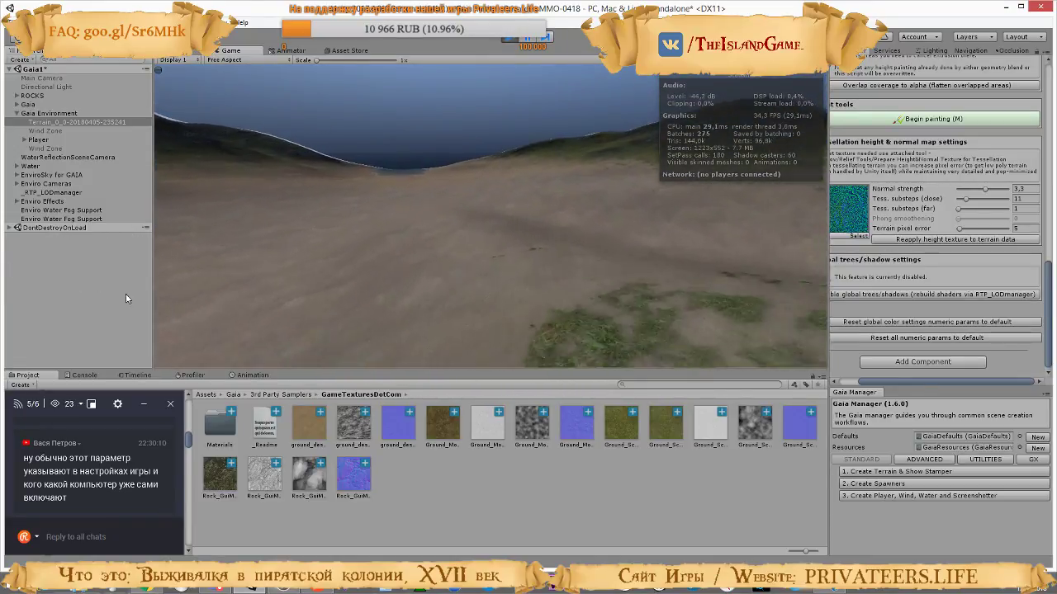
pyautogui.press('w')
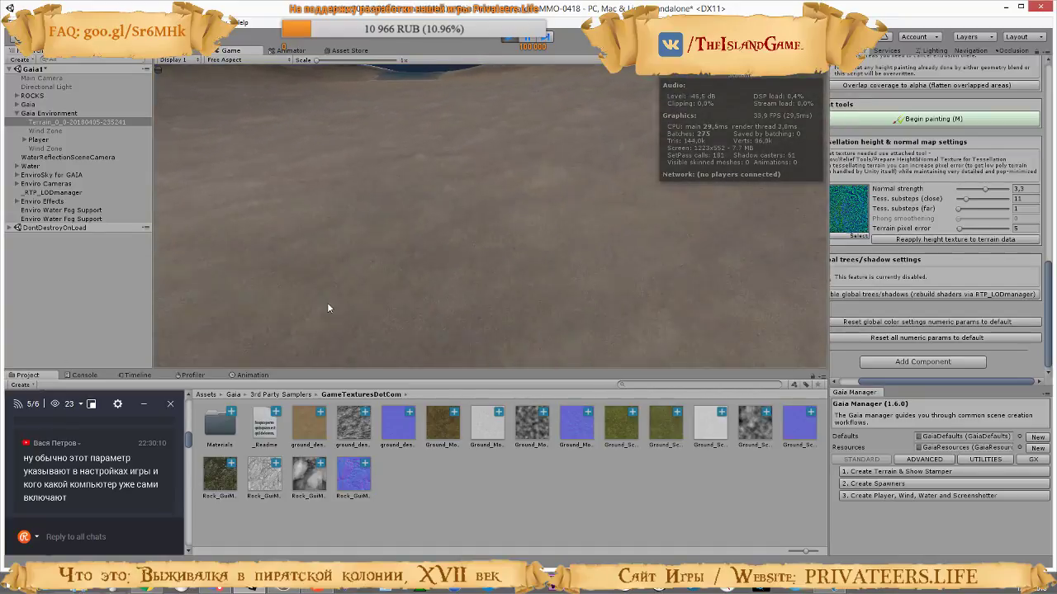
pyautogui.press('w')
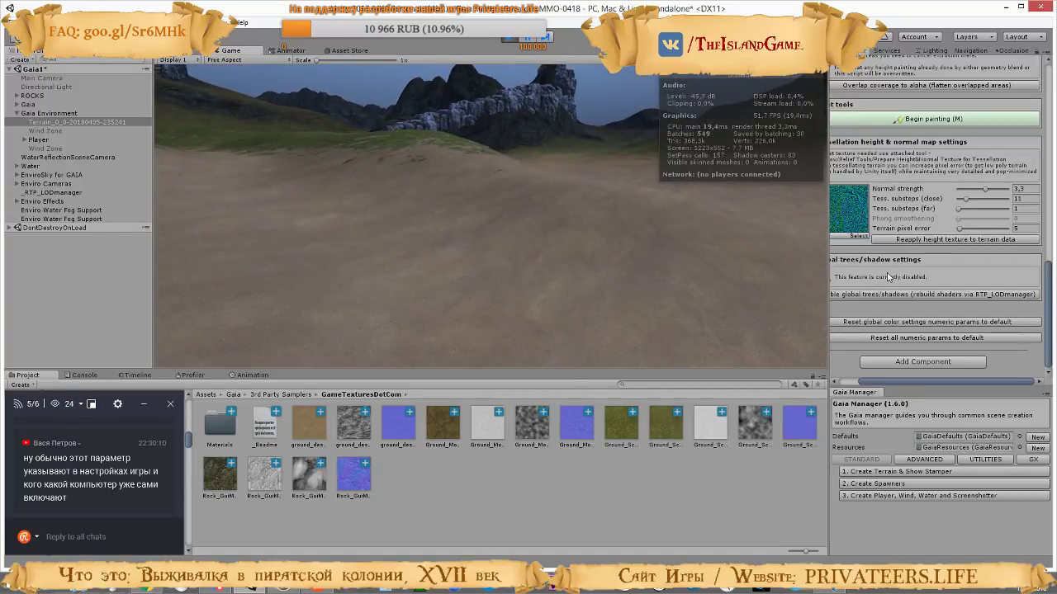
pyautogui.press('w')
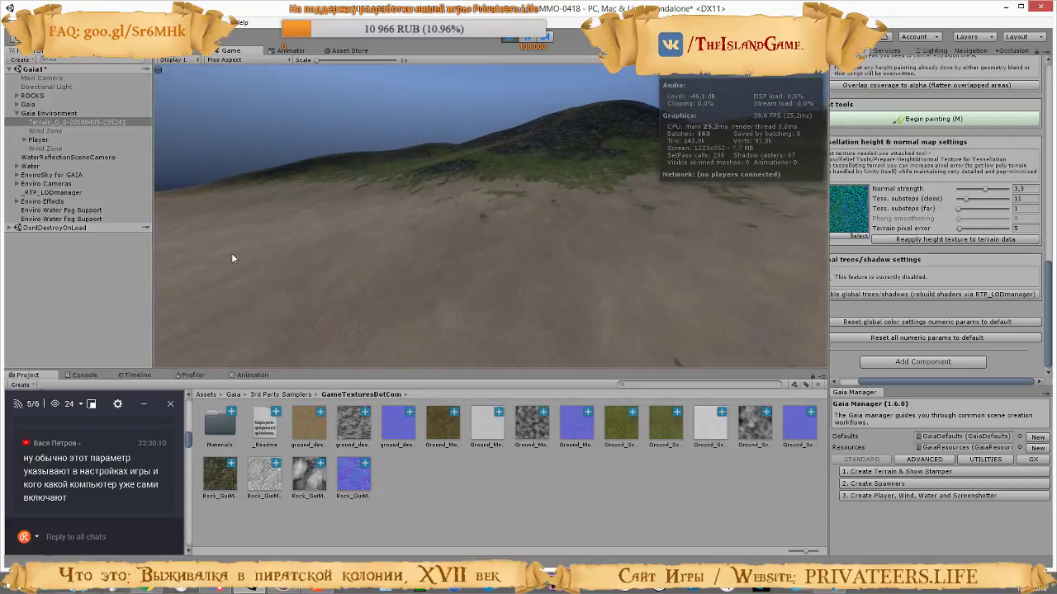
# Walk up the grassy hillside and over the mossy rock outcrops to examine the relief on the slopes
pyautogui.press('w')
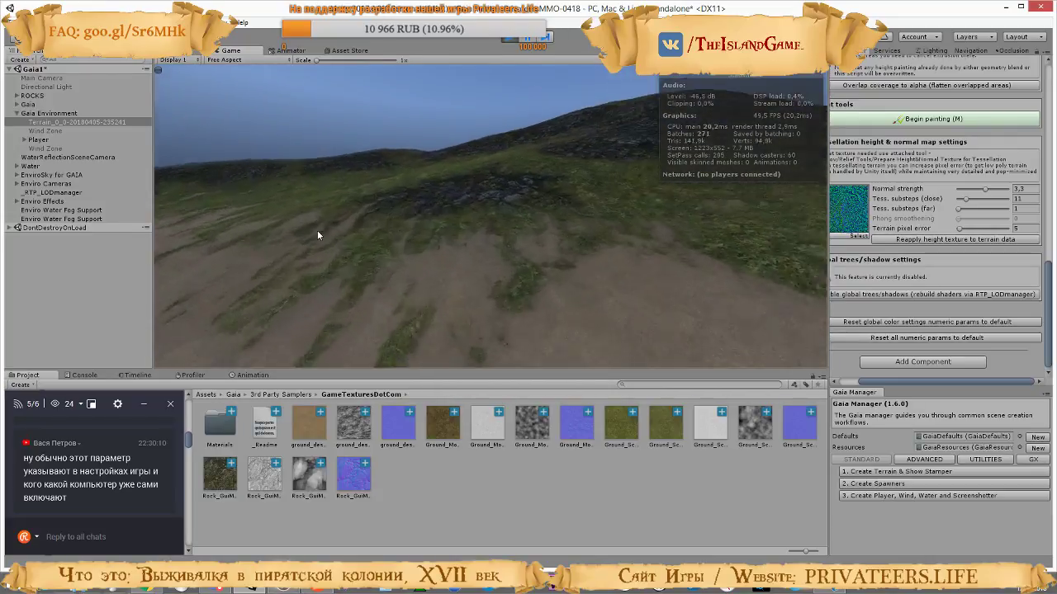
pyautogui.press('w')
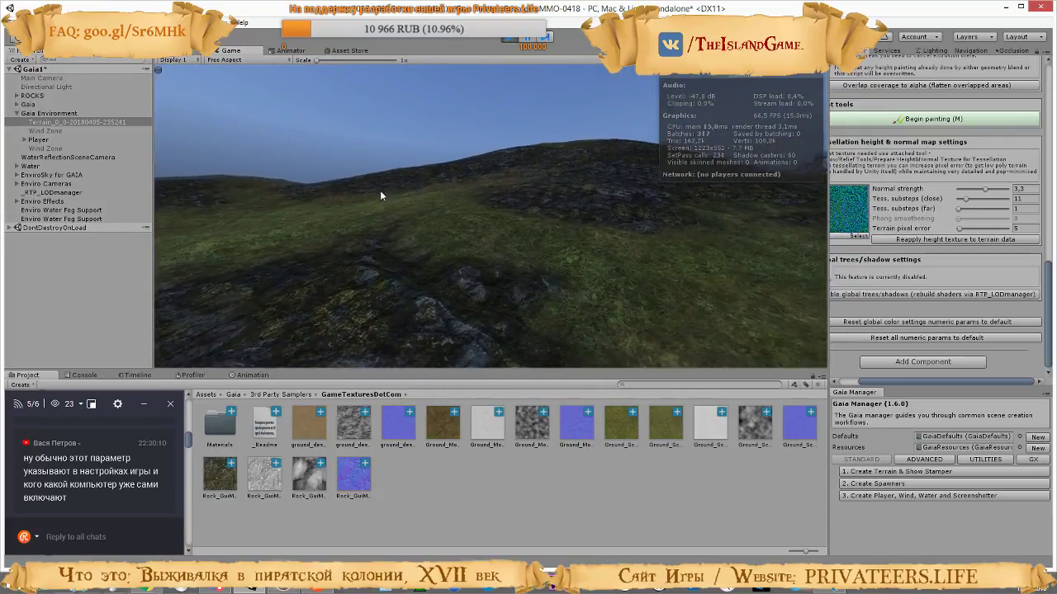
pyautogui.press('w')
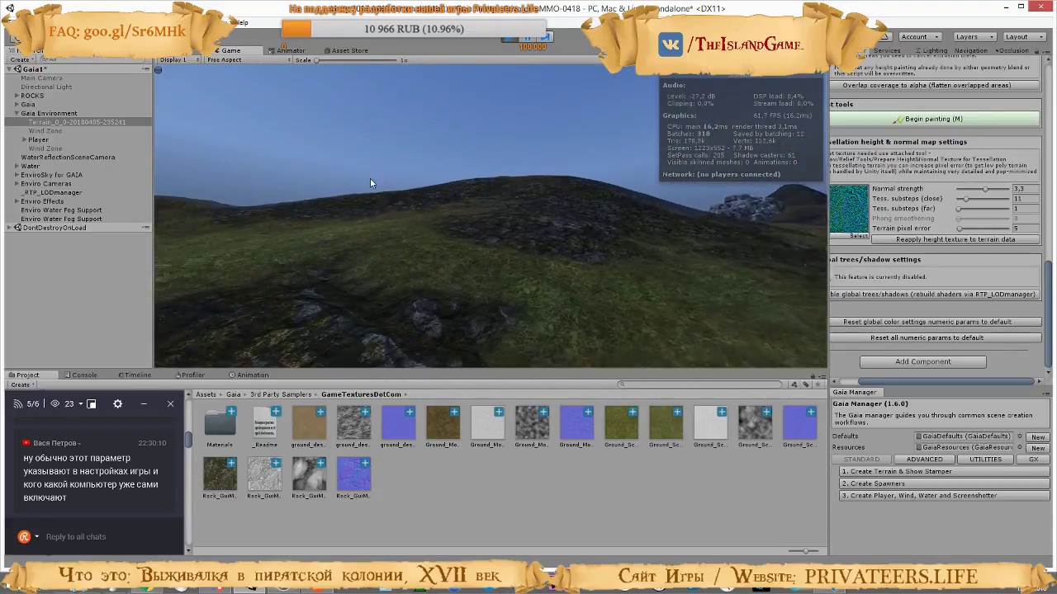
pyautogui.press('w')
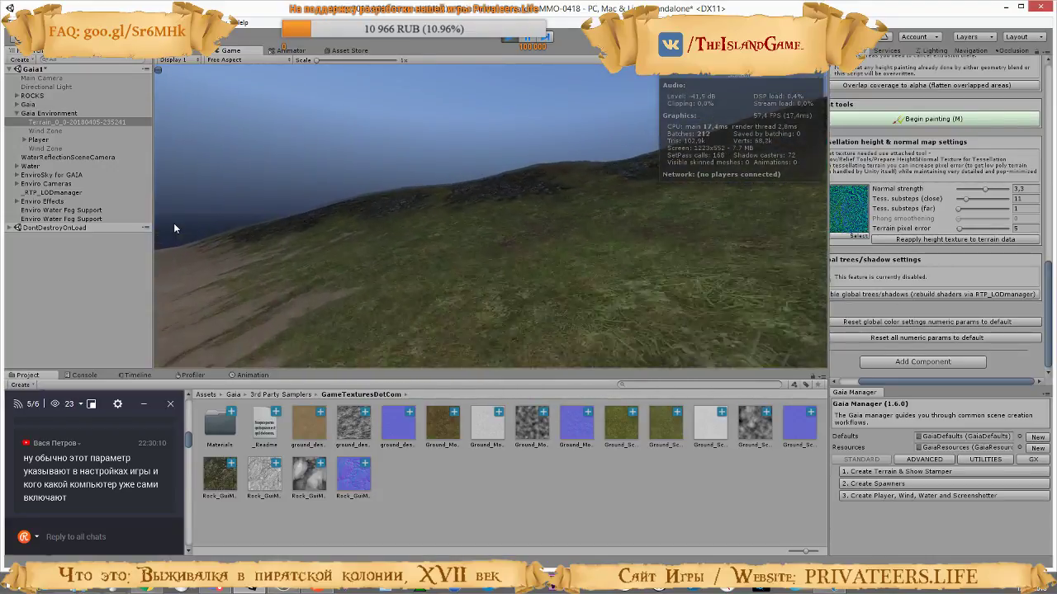
pyautogui.press('w')
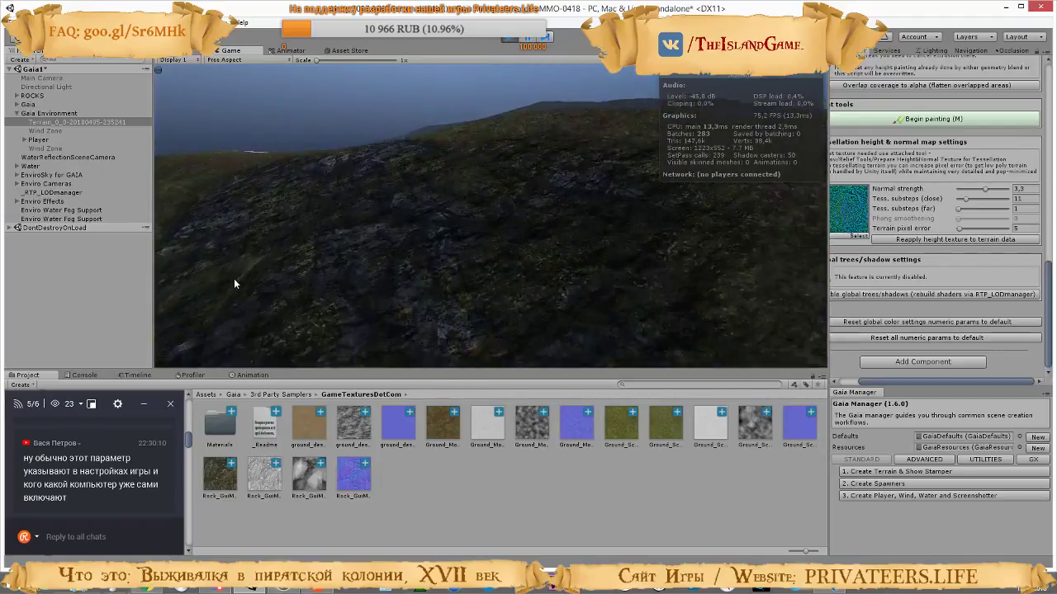
pyautogui.press('w')
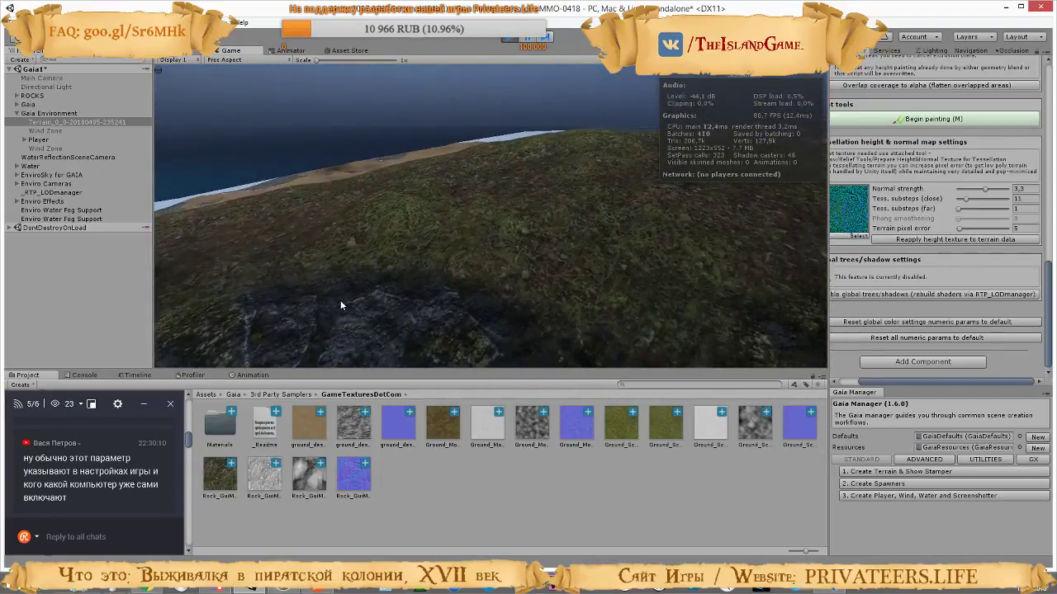
pyautogui.press('w')
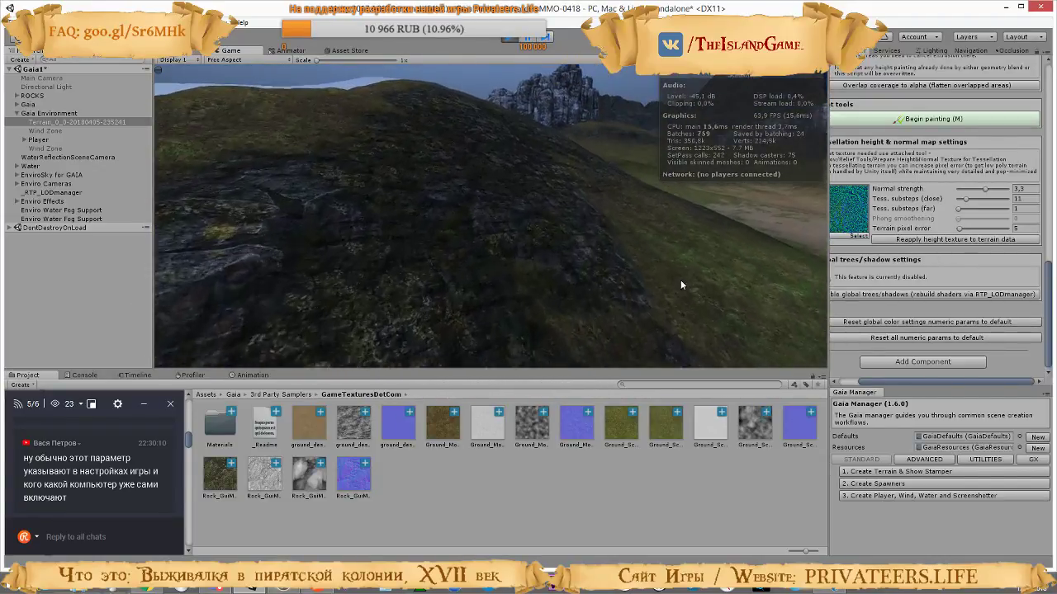
# Walk down from the rocky hill onto the open dirt plain to inspect its ground texture
pyautogui.press('w')
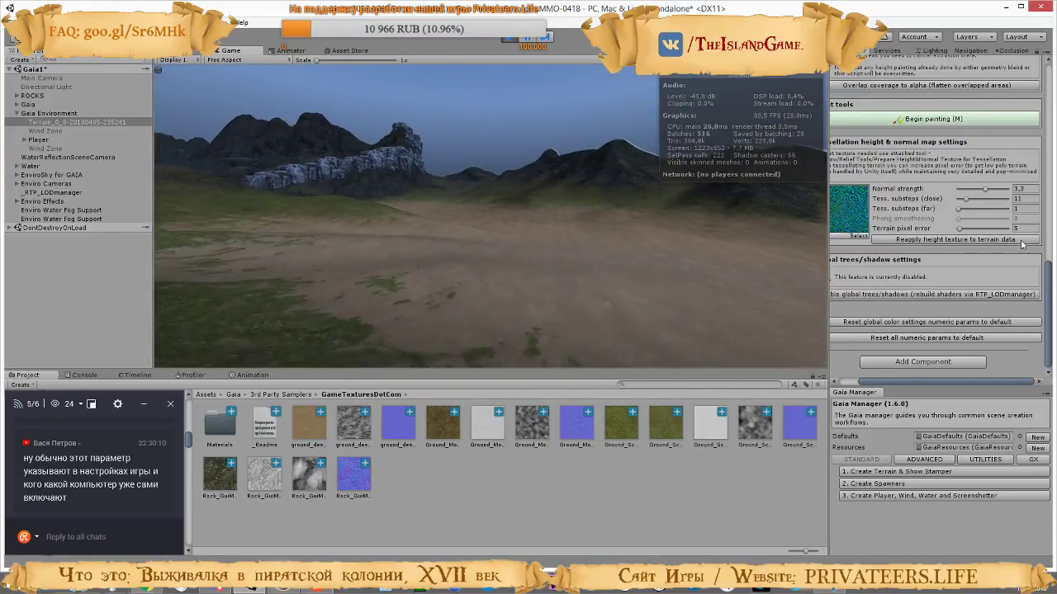
pyautogui.press('w')
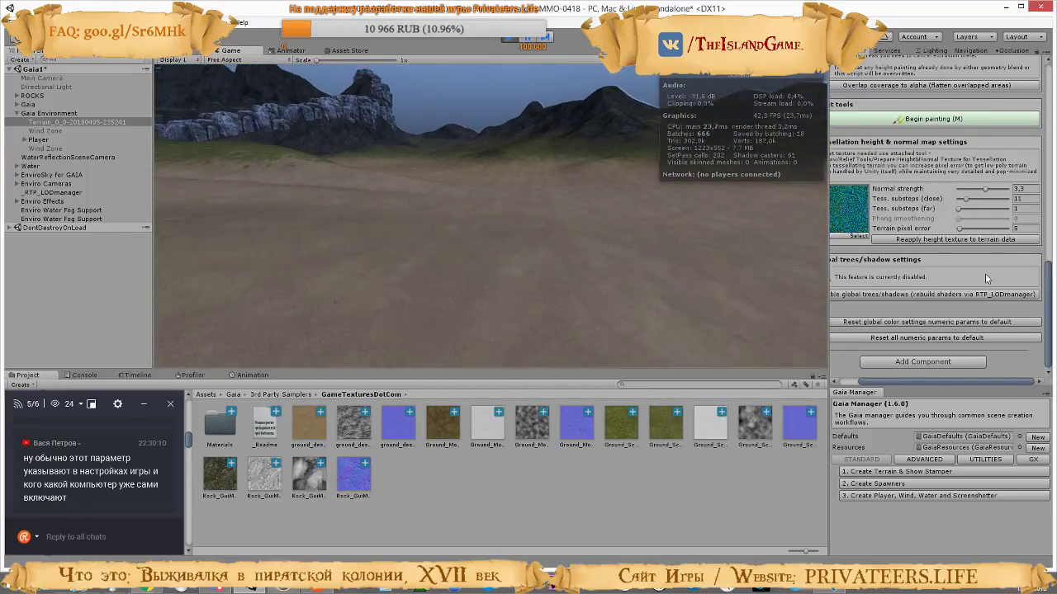
pyautogui.press('w')
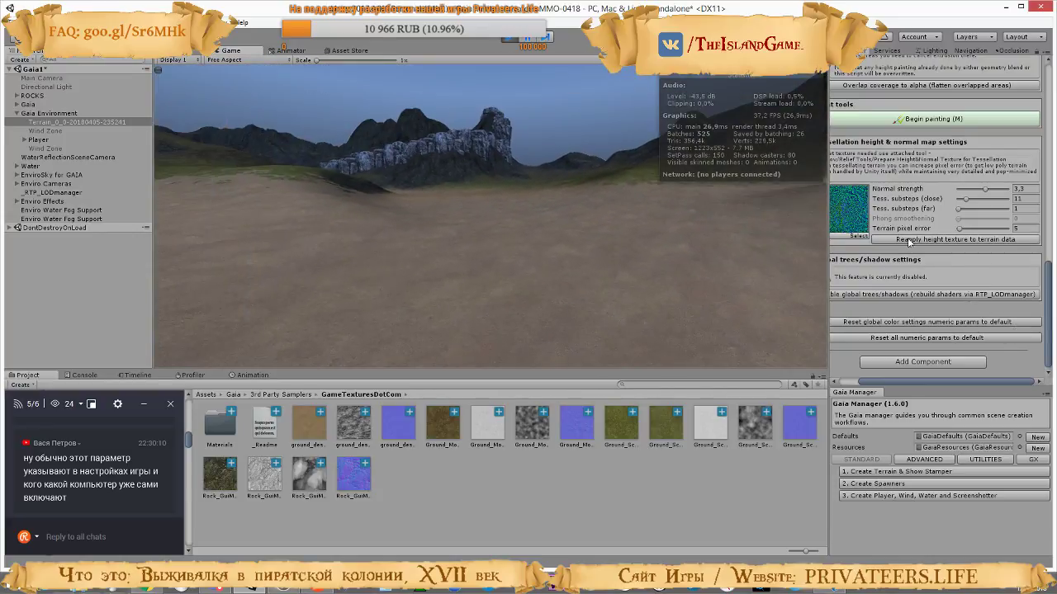
# Open the Relief Terrain layer settings and select the first layer, the brown desert ground
pyautogui.scroll(3, 959, 219)
pyautogui.scroll(10, 959, 216)
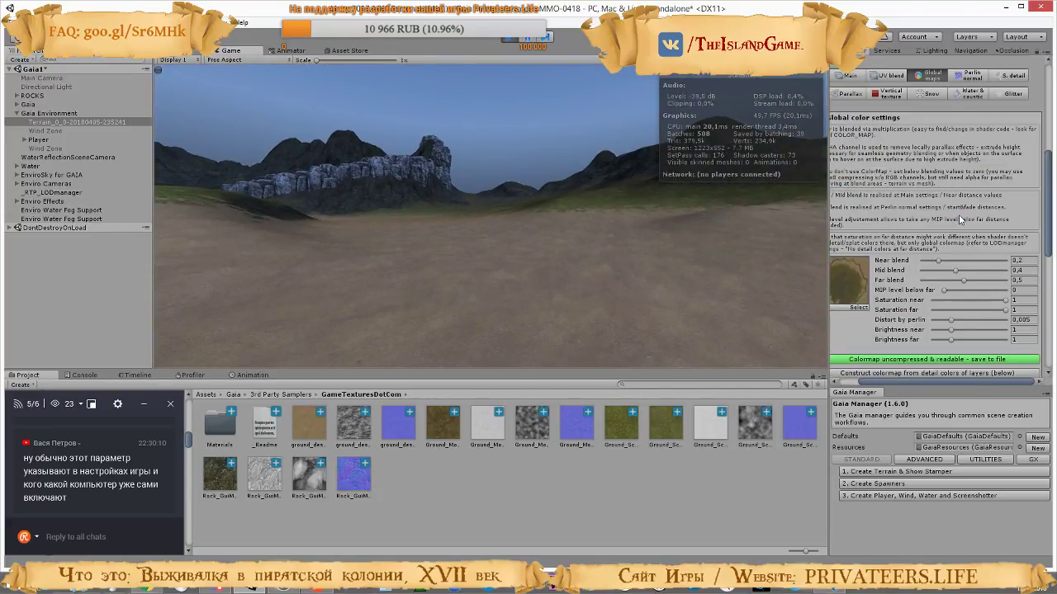
pyautogui.click(861, 180)
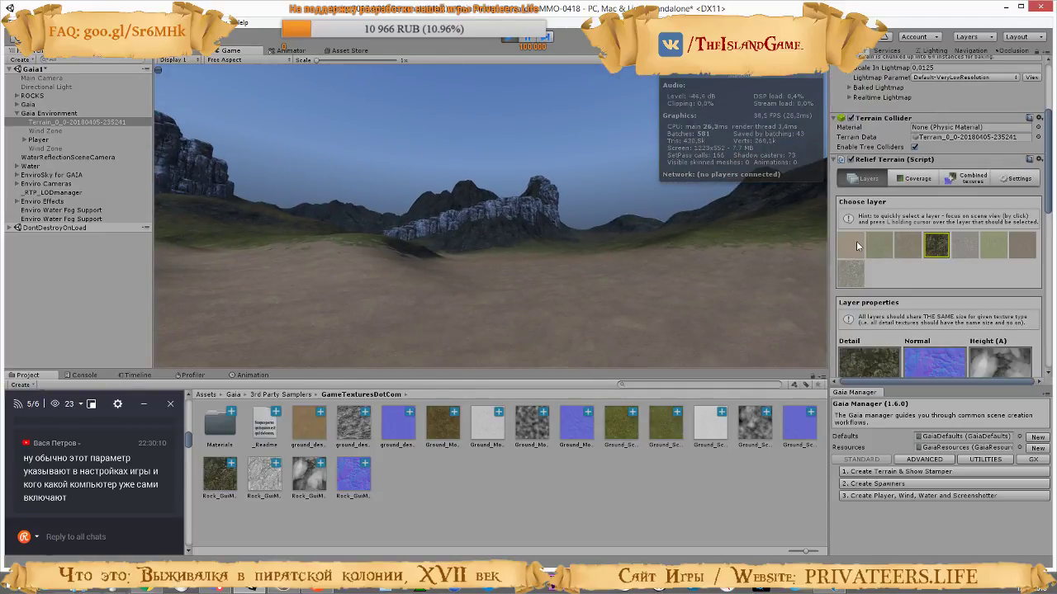
pyautogui.click(855, 245)
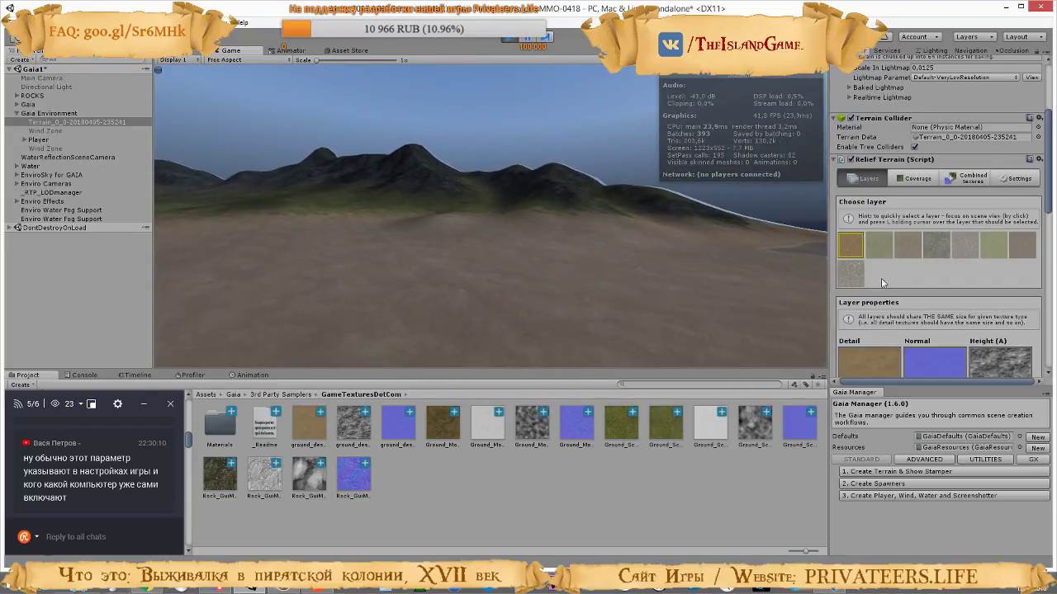
# Try adjusting the superdetail normal and Perlin normal strengths of the brown ground layer
pyautogui.scroll(-5, 881, 254)
pyautogui.scroll(-10, 881, 254)
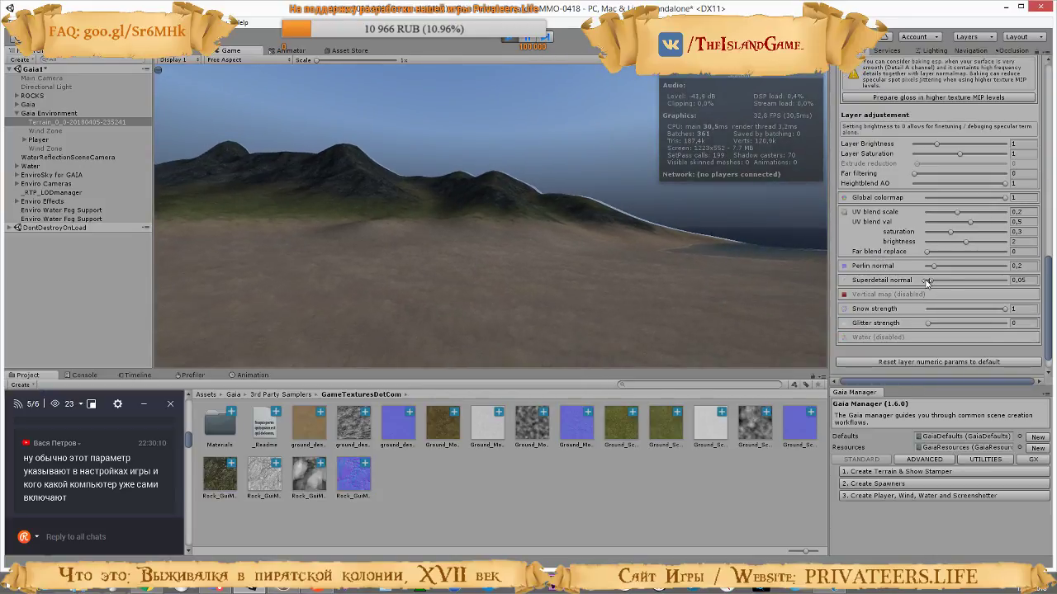
pyautogui.moveTo(929, 281)
pyautogui.mouseDown()
pyautogui.moveTo(953, 282)
pyautogui.moveTo(931, 289)
pyautogui.moveTo(949, 267)
pyautogui.moveTo(1015, 270)
pyautogui.moveTo(939, 262)
pyautogui.mouseUp()
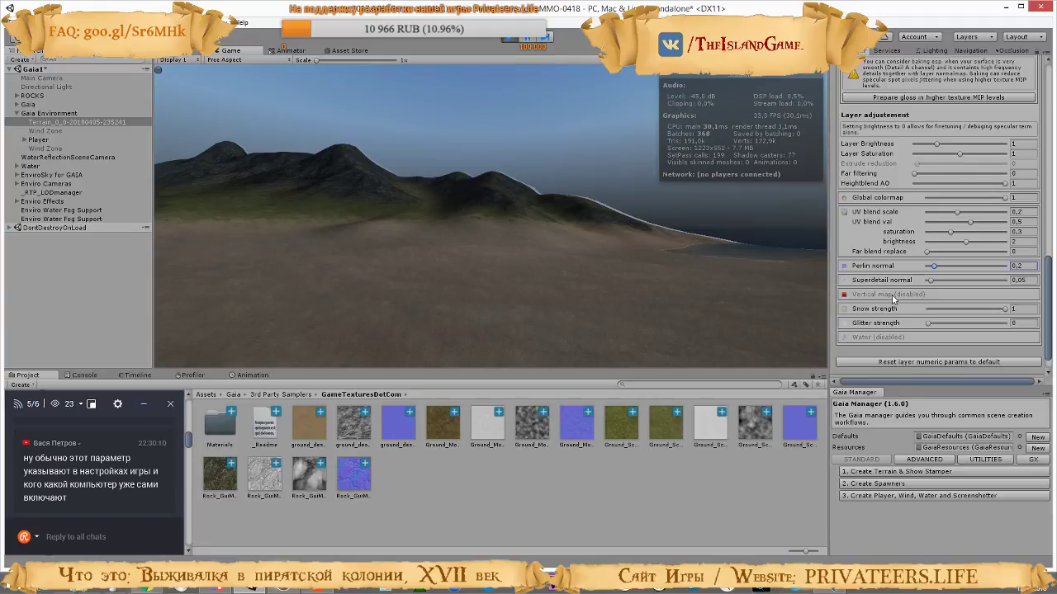
pyautogui.scroll(5, 900, 279)
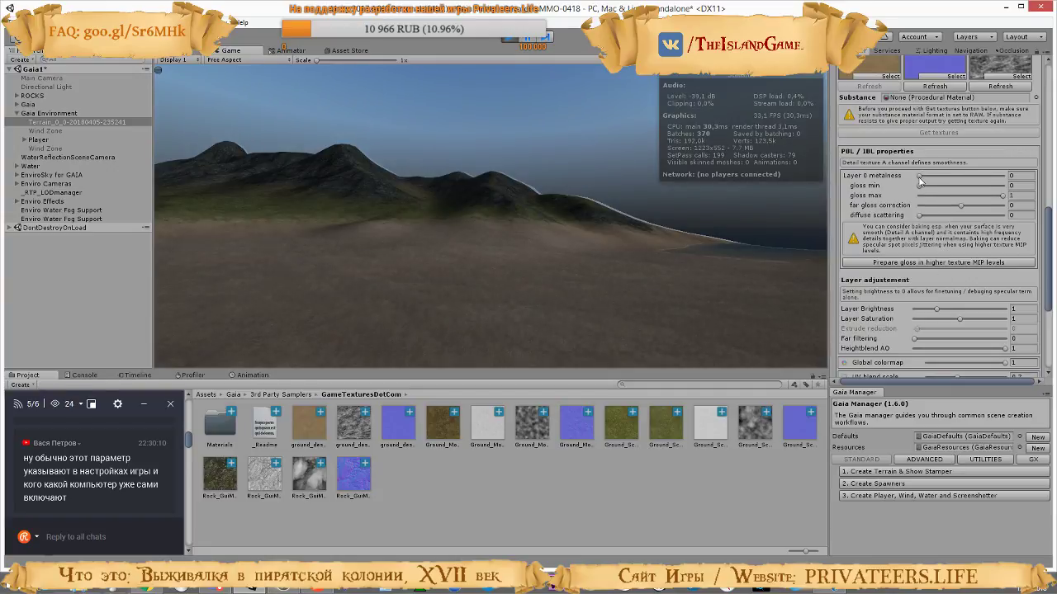
# Try adjusting the first ground layer's metalness and minimum gloss, and stop play mode
pyautogui.moveTo(919, 179)
pyautogui.mouseDown()
pyautogui.moveTo(1024, 185)
pyautogui.moveTo(905, 184)
pyautogui.mouseUp()
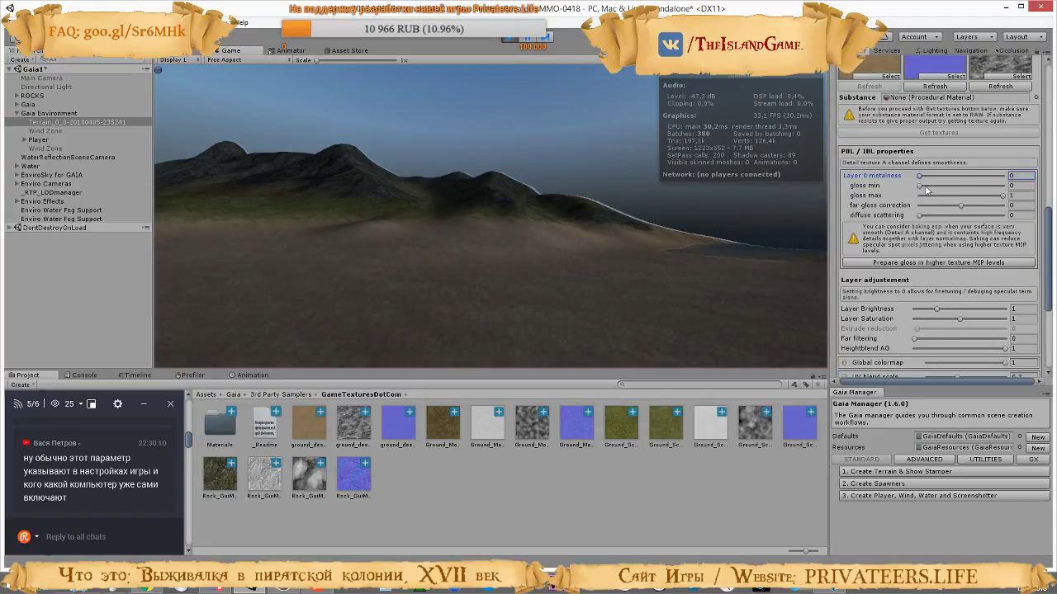
pyautogui.moveTo(926, 186)
pyautogui.mouseDown()
pyautogui.moveTo(1012, 192)
pyautogui.moveTo(873, 196)
pyautogui.mouseUp()
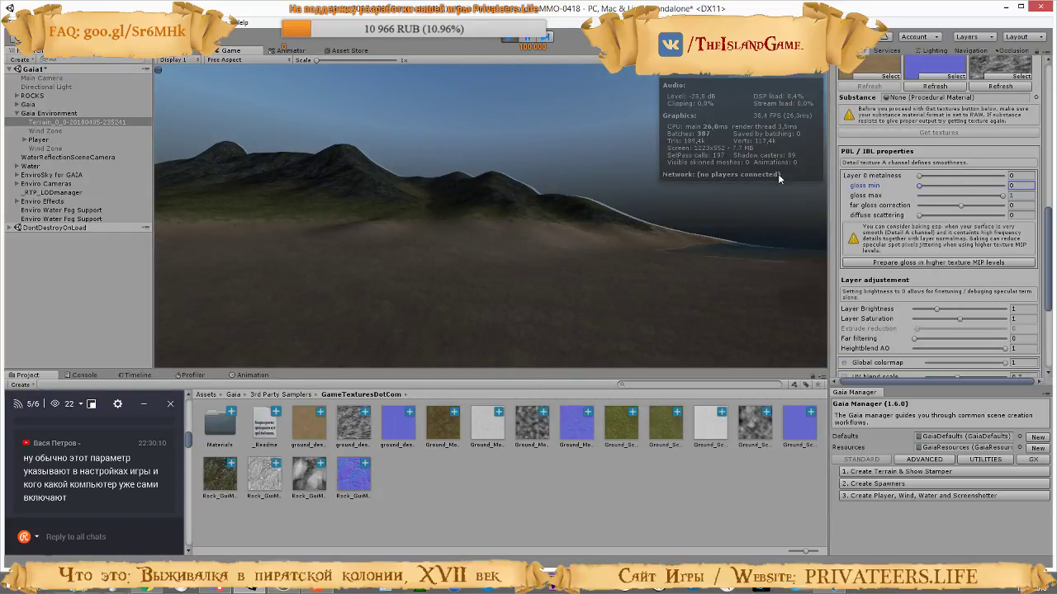
pyautogui.click(508, 38)
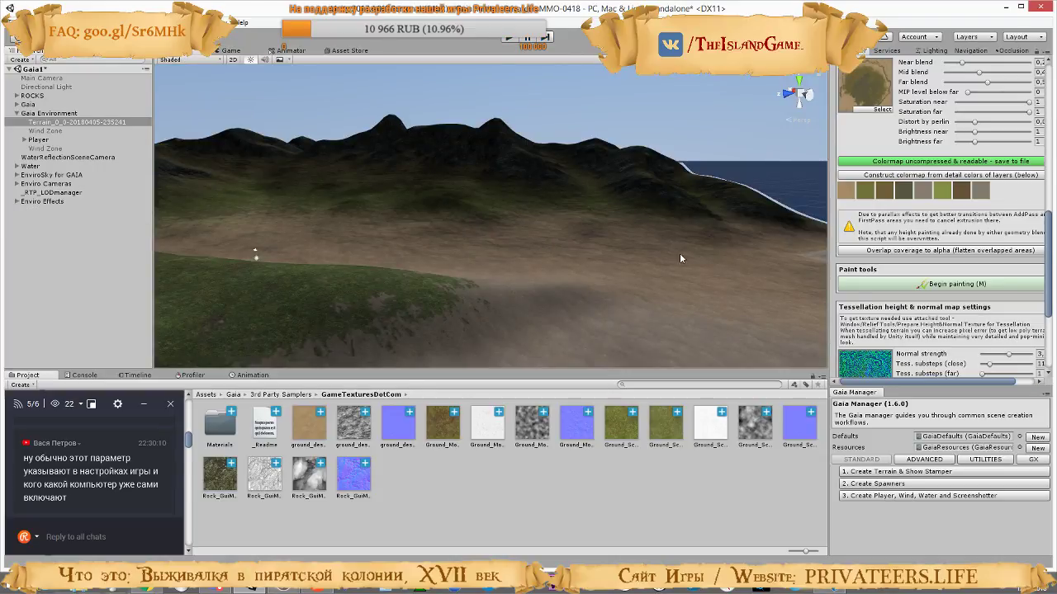
# Survey the terrain in the scene view, and consult the RTP tutorial video in the browser for its parallax Extrude Height adjustment
pyautogui.moveTo(680, 258); pyautogui.dragTo(754, 271, button='right')
pyautogui.moveTo(664, 258); pyautogui.dragTo(1052, 166, button='right')
pyautogui.scroll(-3, 941, 302)
pyautogui.press('s')
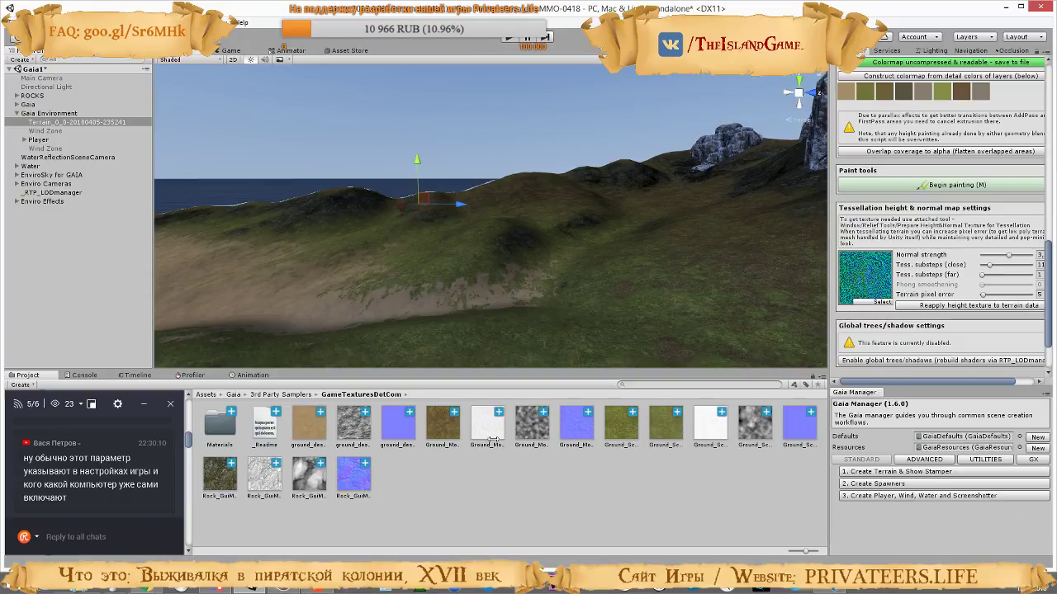
pyautogui.click(157, 589)
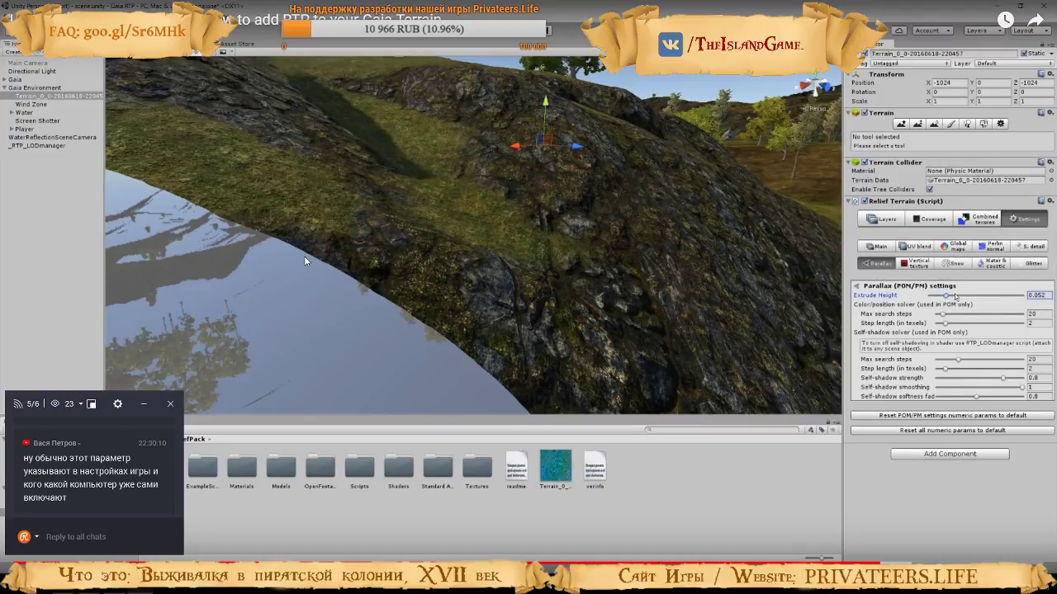
pyautogui.click(407, 273)
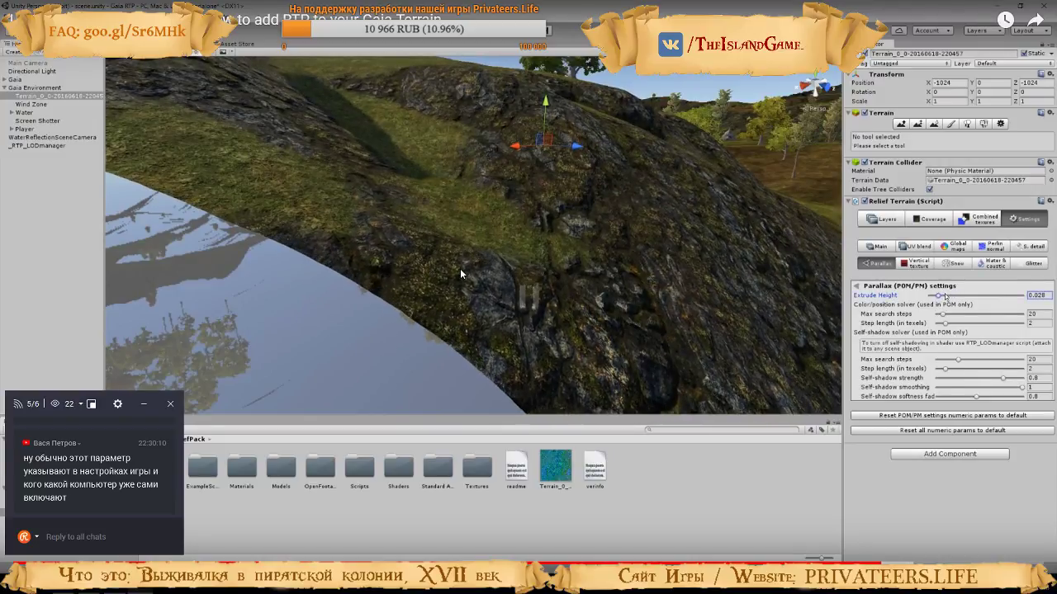
pyautogui.hotkey('alt', 'Tab')
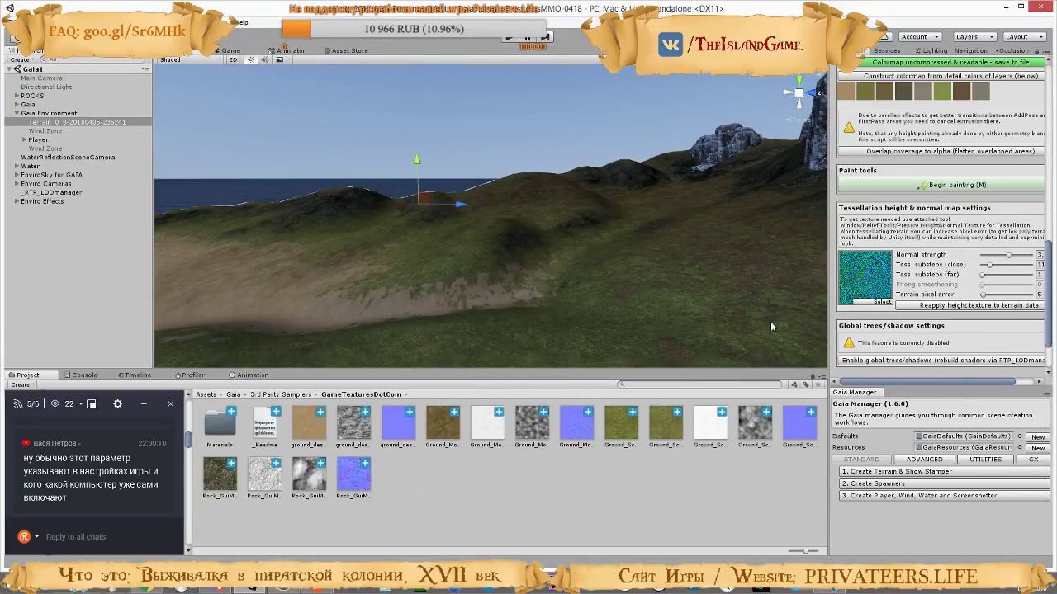
# Open the Relief Terrain's Parallax (POM/PM) settings and look over the surrounding grassy and rocky slopes
pyautogui.scroll(10, 996, 355)
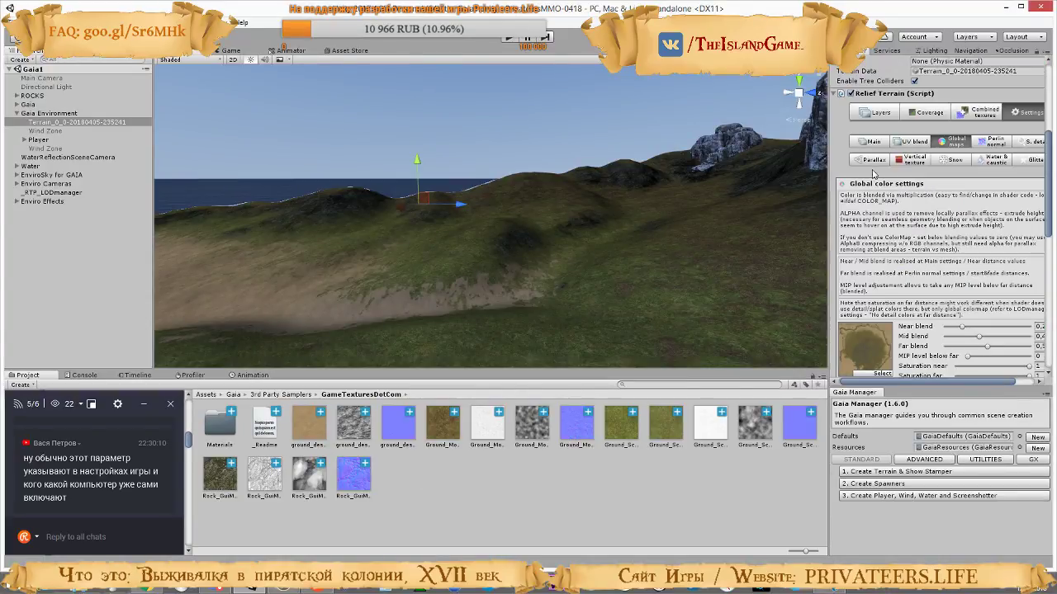
pyautogui.click(873, 160)
pyautogui.keyDown('alt'); pyautogui.moveTo(678, 339); pyautogui.dragTo(799, 239); pyautogui.keyUp('alt')
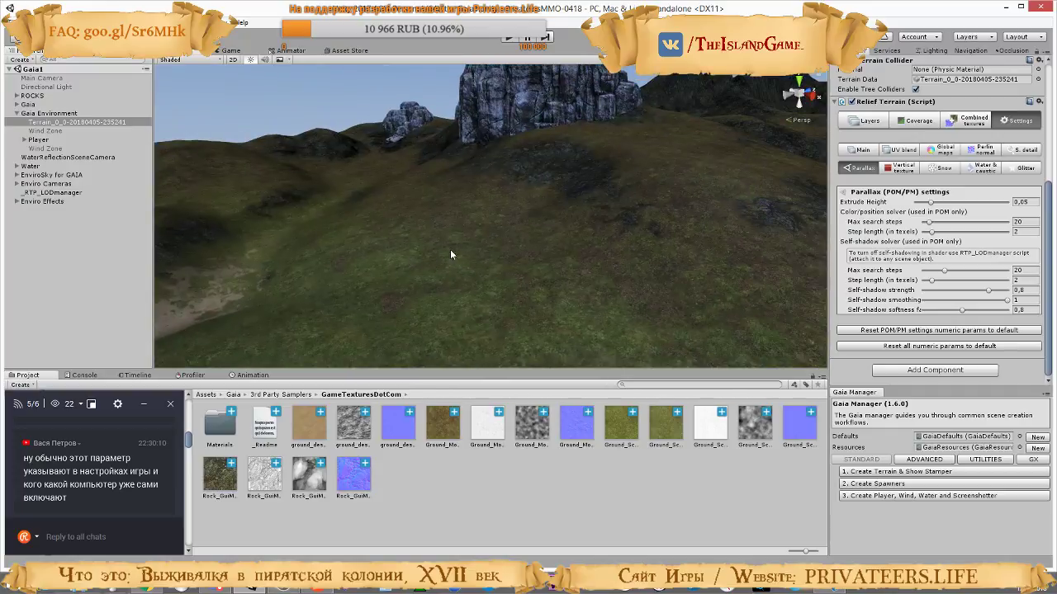
pyautogui.keyDown('alt'); pyautogui.moveTo(450, 249); pyautogui.dragTo(809, 225); pyautogui.keyUp('alt')
pyautogui.moveTo(590, 245); pyautogui.dragTo(369, 207, button='right')
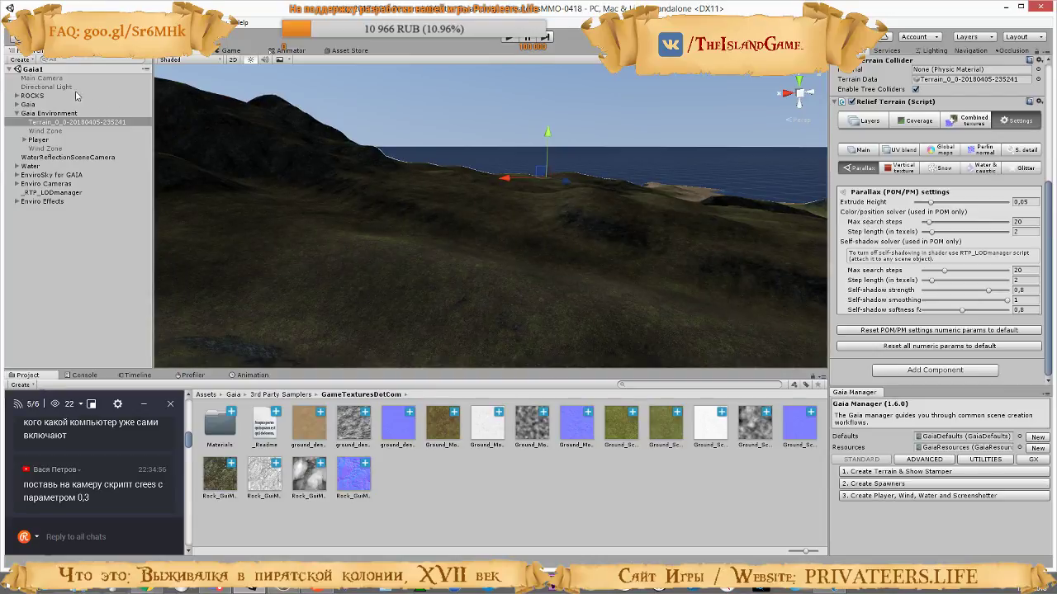
# Enable the Directional Light object and inspect how it lights the relief on the hills and rocks
pyautogui.click(858, 58)
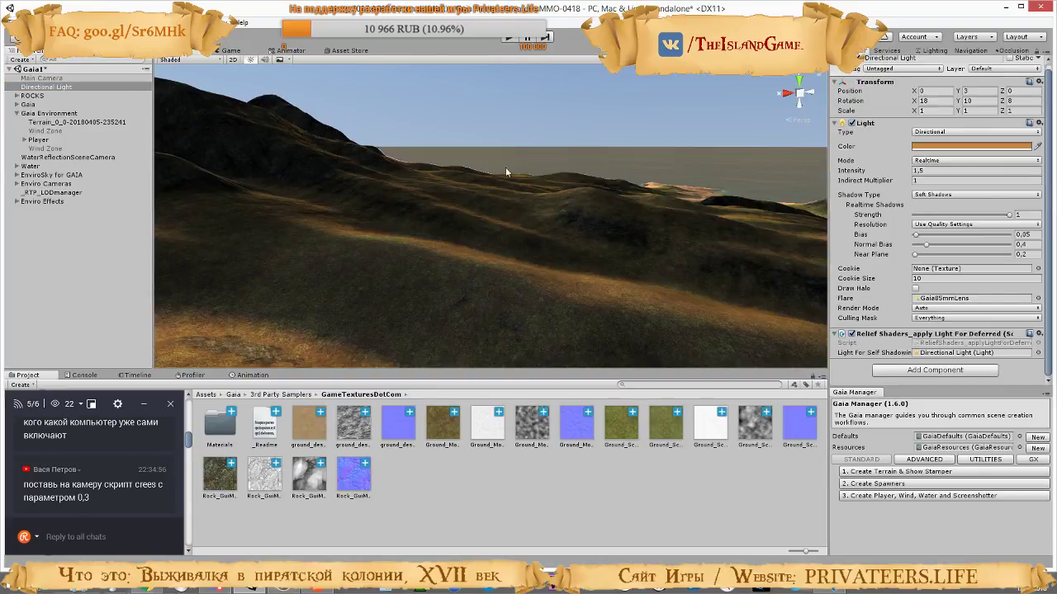
pyautogui.moveTo(541, 198); pyautogui.dragTo(794, 219, button='right')
pyautogui.moveTo(635, 196); pyautogui.dragTo(345, 250, button='right')
pyautogui.moveTo(450, 251); pyautogui.dragTo(515, 244, button='right')
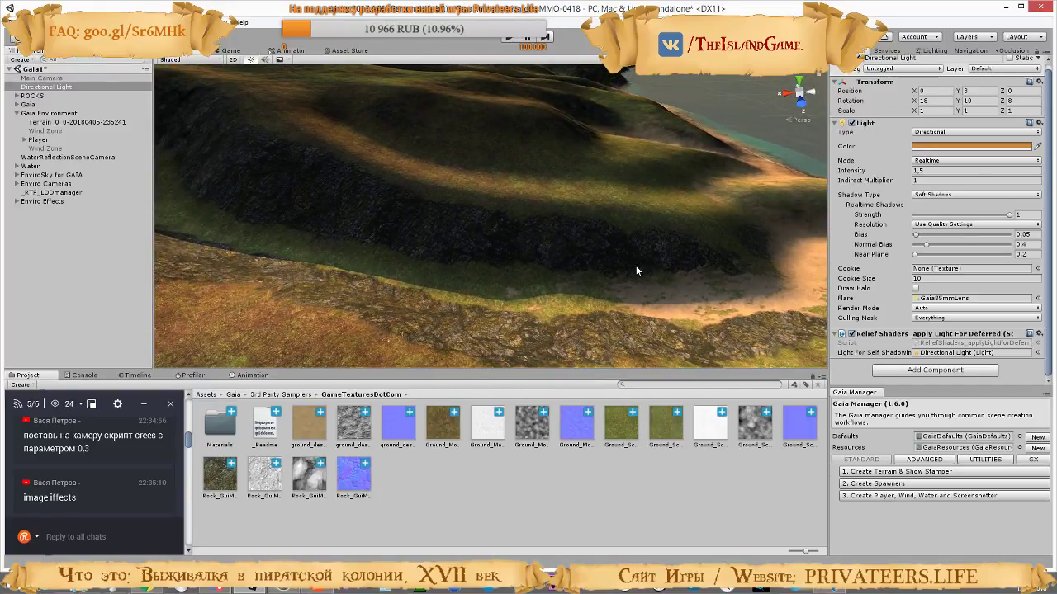
# Disable the EnviroSky for GAIA, Enviro Cameras and Enviro Effects objects and examine the terrain under the Directional Light alone
pyautogui.click(25, 176)
pyautogui.keyDown('shift'); pyautogui.click(36, 184); pyautogui.keyUp('shift')
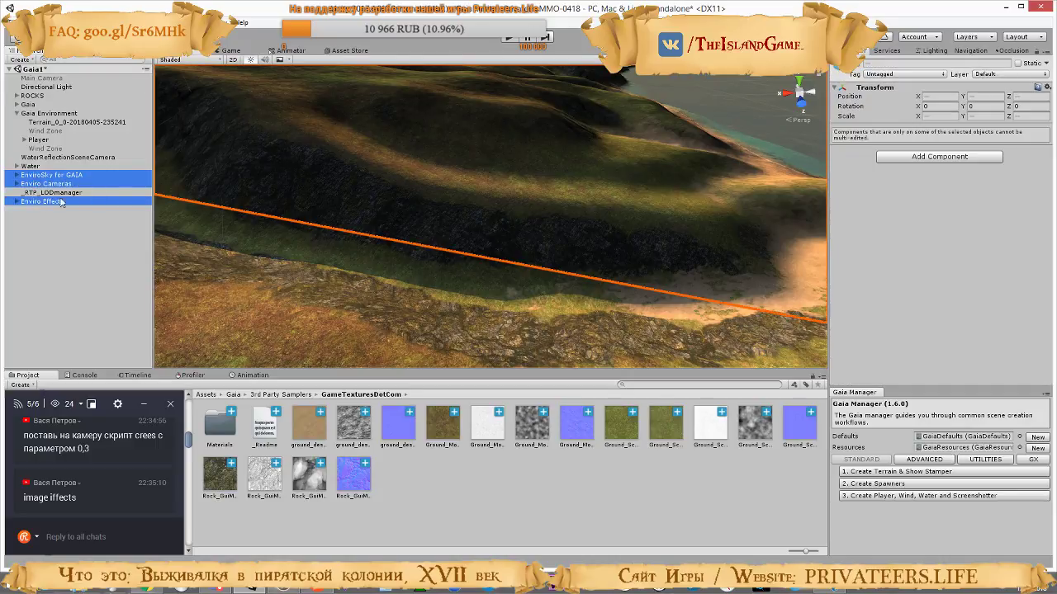
pyautogui.click(856, 65)
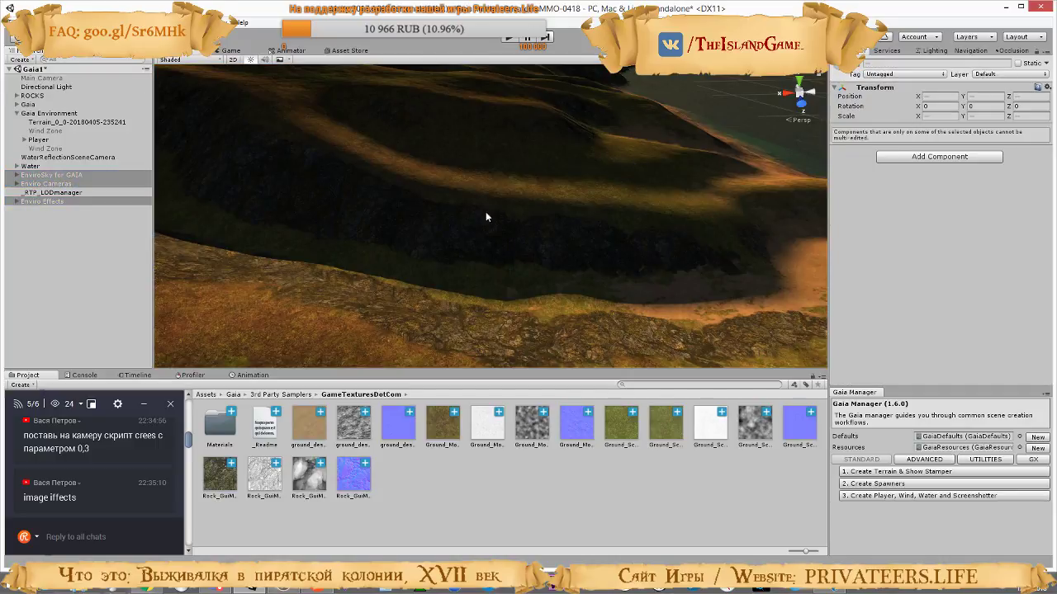
pyautogui.moveTo(486, 217); pyautogui.dragTo(454, 215, button='right')
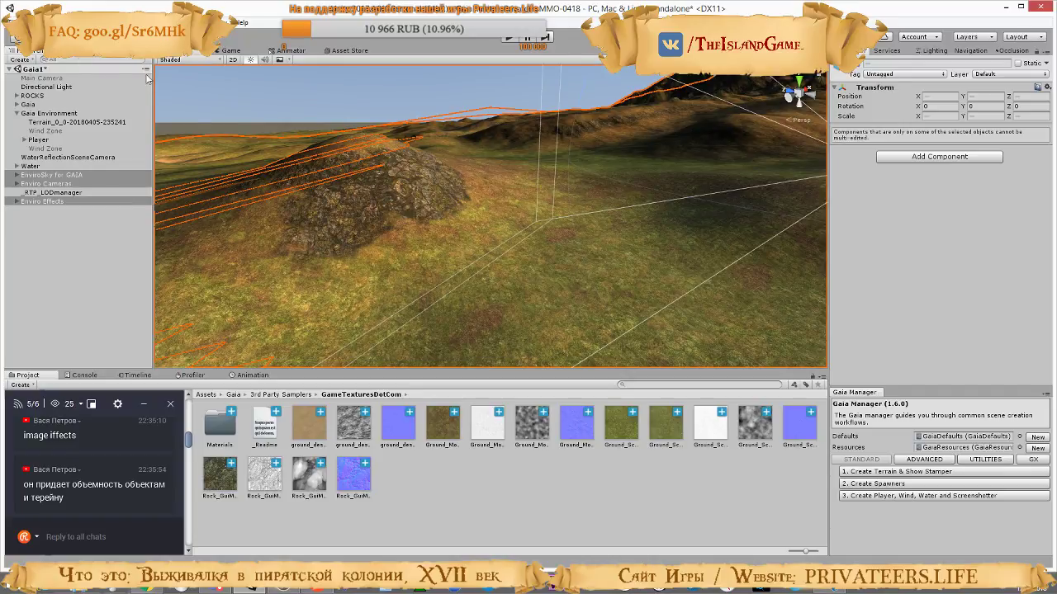
# Restore the lighting by re-enabling the three Enviro objects and disabling the Directional Light, facing the dark rocky slope
pyautogui.click(47, 86)
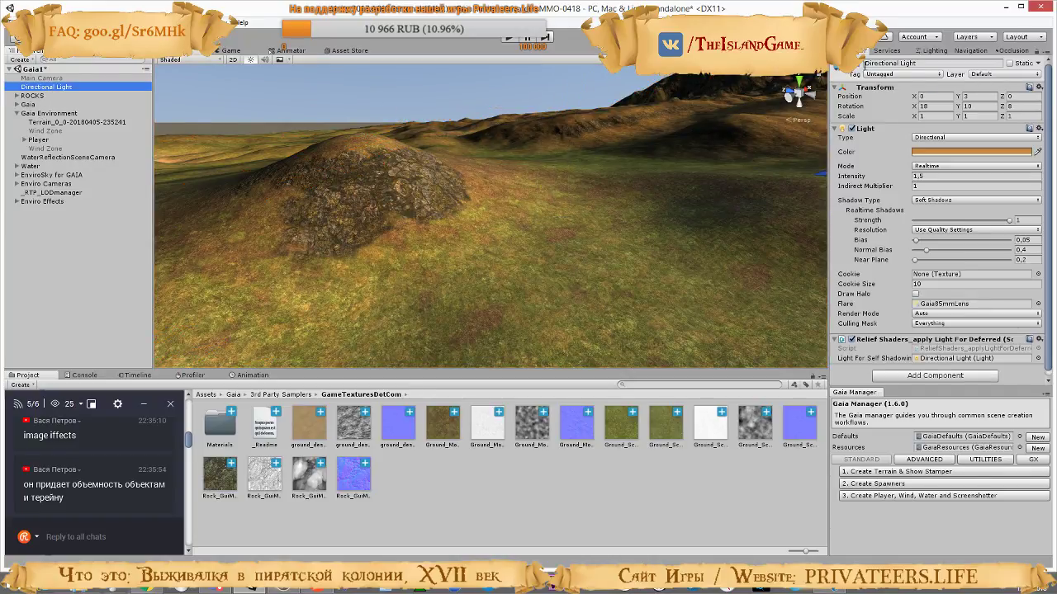
pyautogui.moveTo(496, 259); pyautogui.dragTo(247, 259, button='right')
pyautogui.press('w')
pyautogui.press('w')
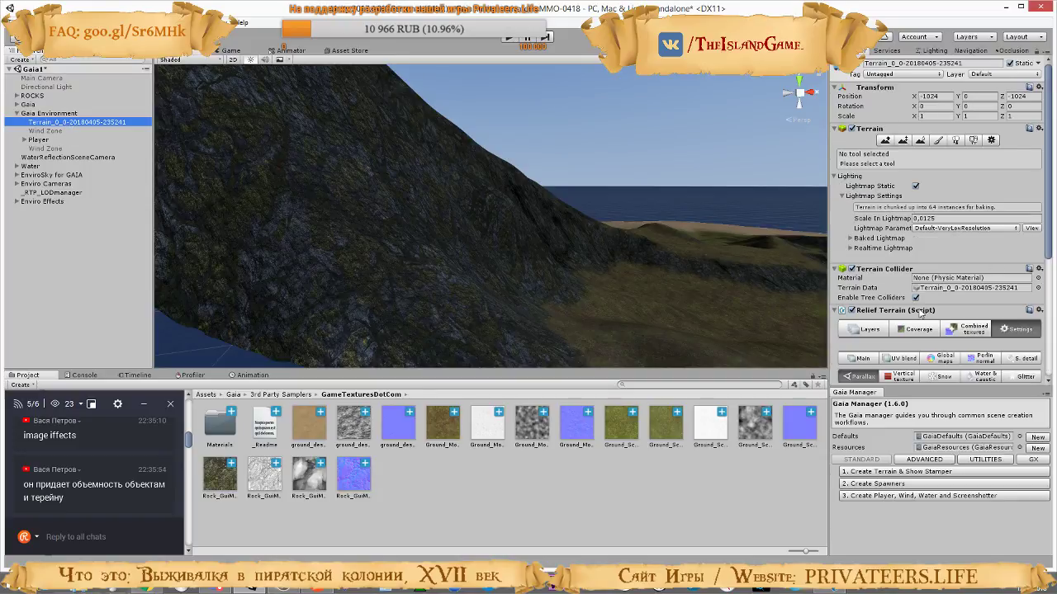
# Try a parallax Extrude Height of 0.3 on the terrain, and set it to 0.05 in play mode
pyautogui.scroll(-5, 920, 312)
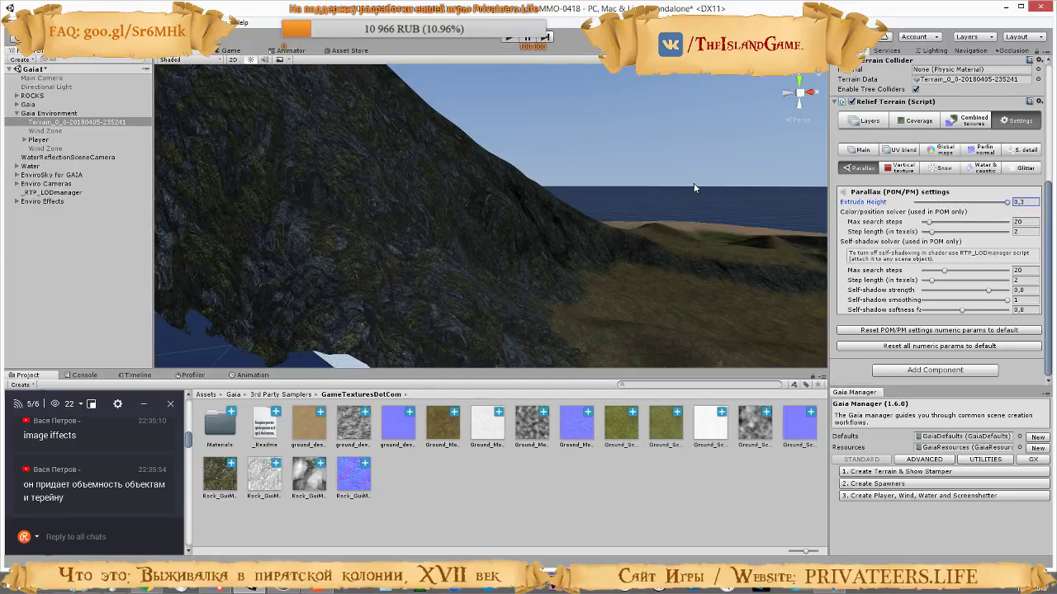
pyautogui.moveTo(551, 266); pyautogui.dragTo(240, 188, button='right')
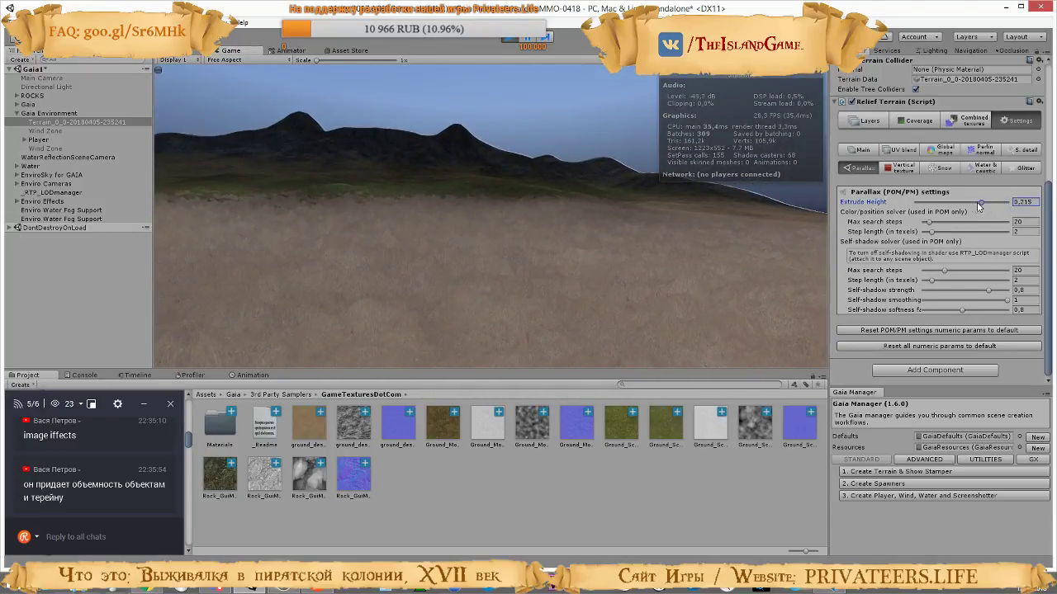
pyautogui.moveTo(959, 202); pyautogui.dragTo(937, 208)
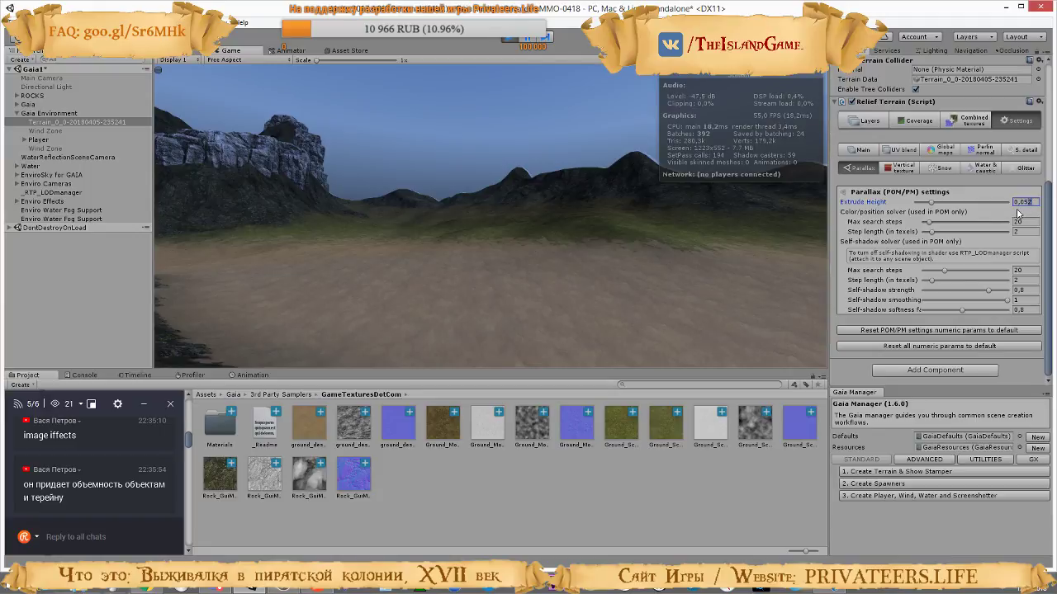
pyautogui.click(528, 182)
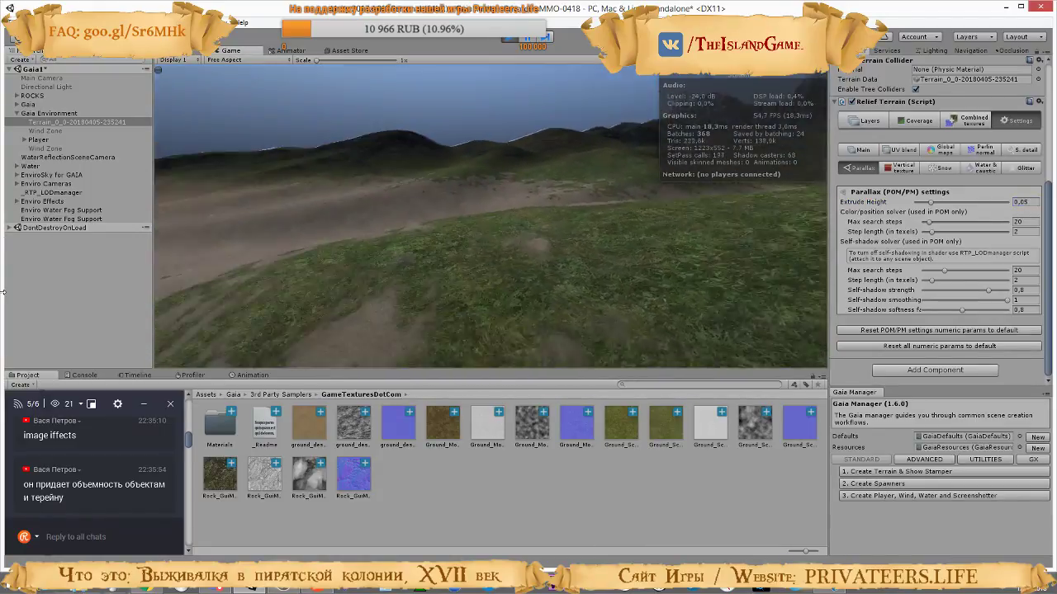
# Walk across the grass patches and bare dirt to examine the parallax relief where the ground types blend
pyautogui.press('w')
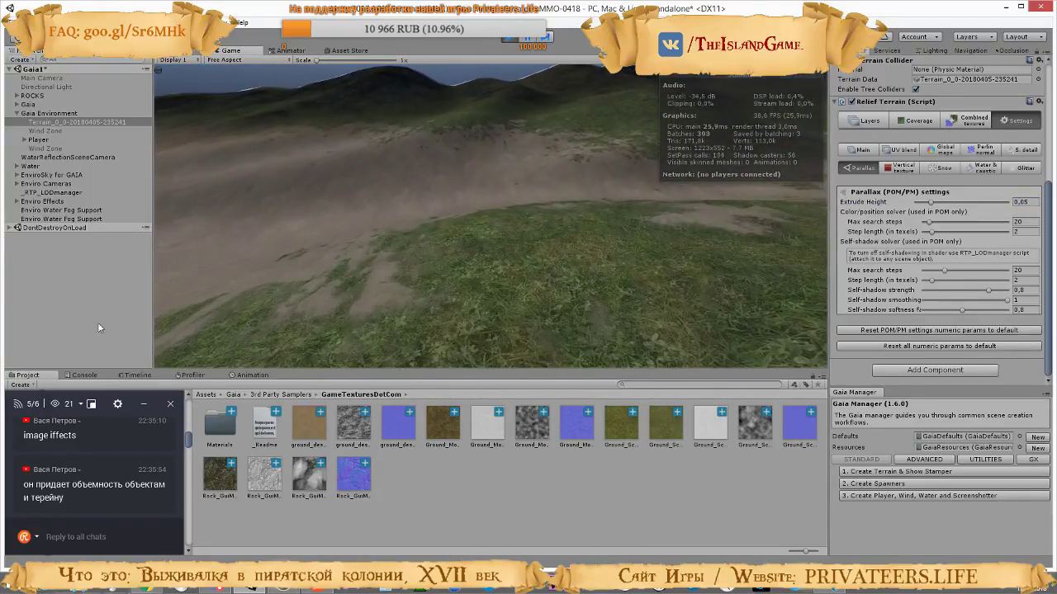
pyautogui.press('w')
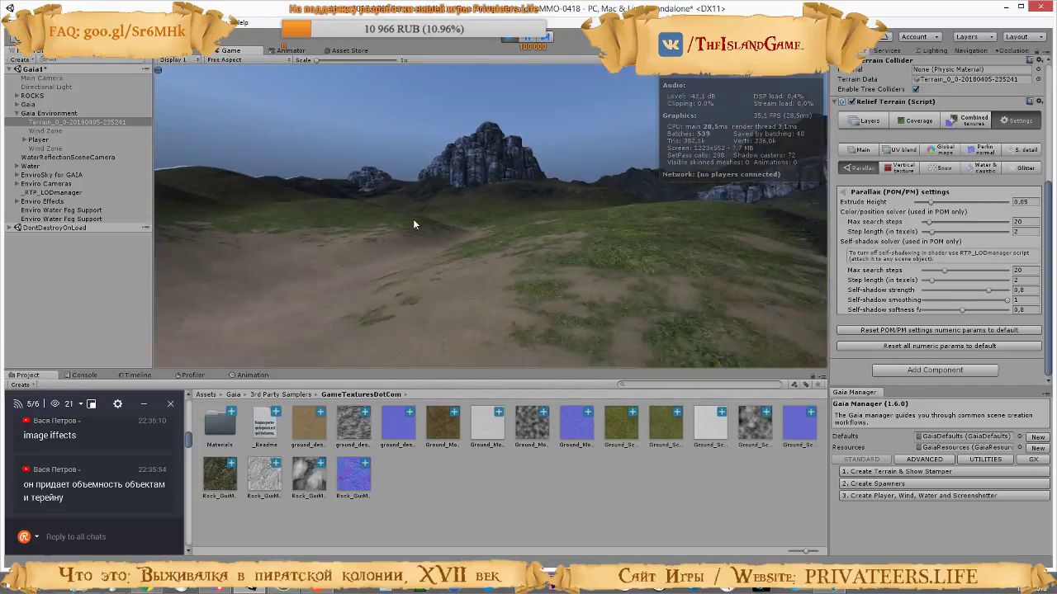
pyautogui.press('w')
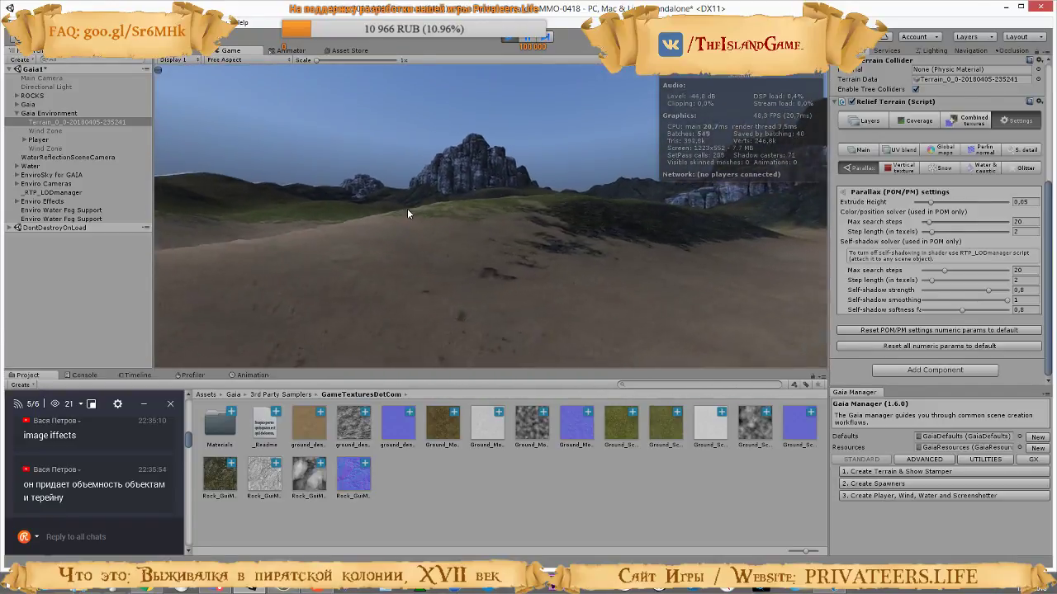
pyautogui.press('w')
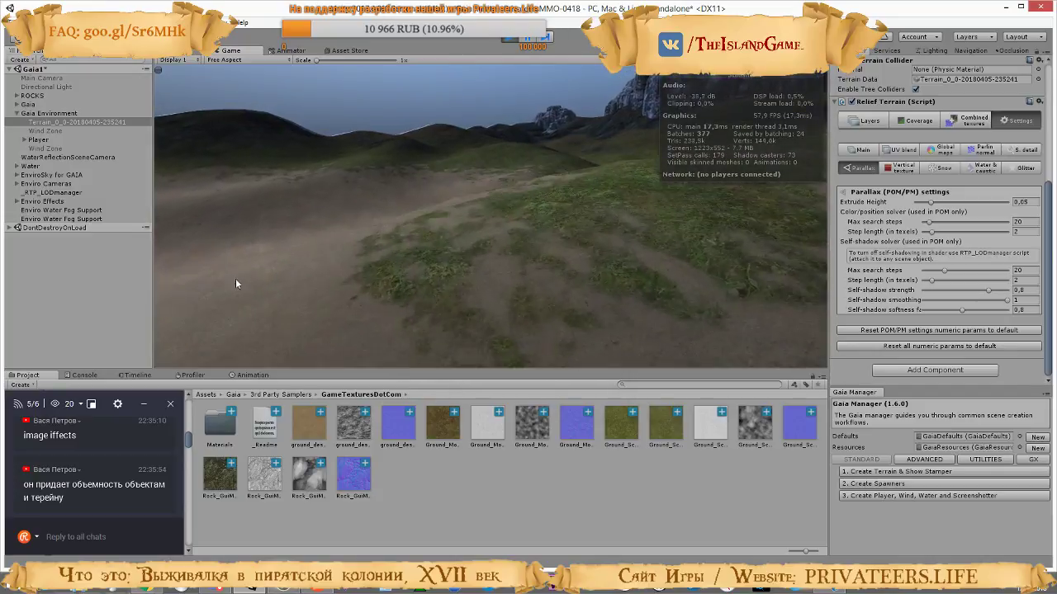
pyautogui.press('w')
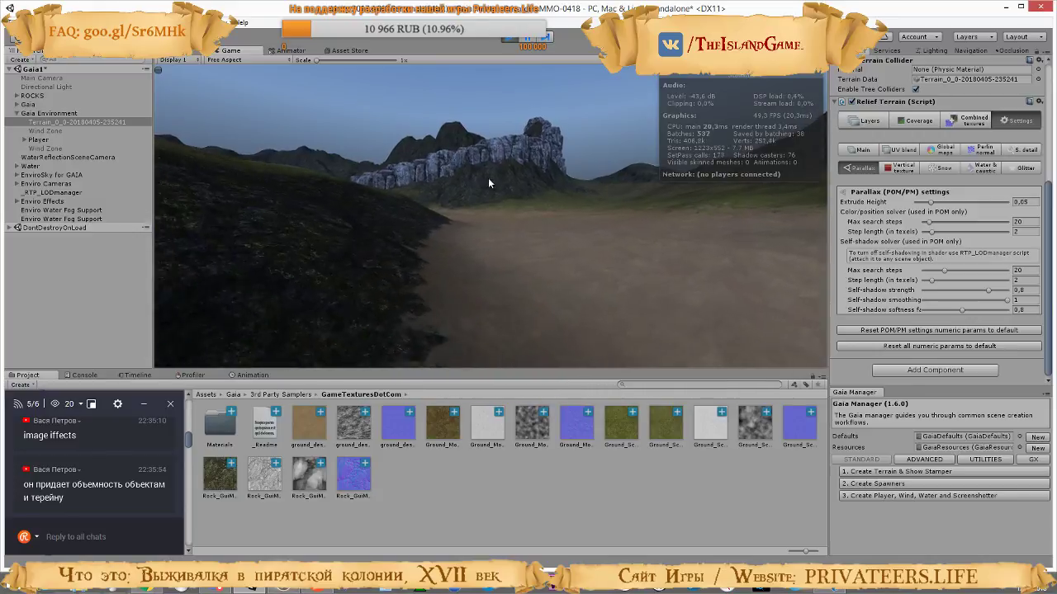
# Walk over the dirt plain to the foot of the rocky hill below the cliffs to inspect its surface
pyautogui.press('w')
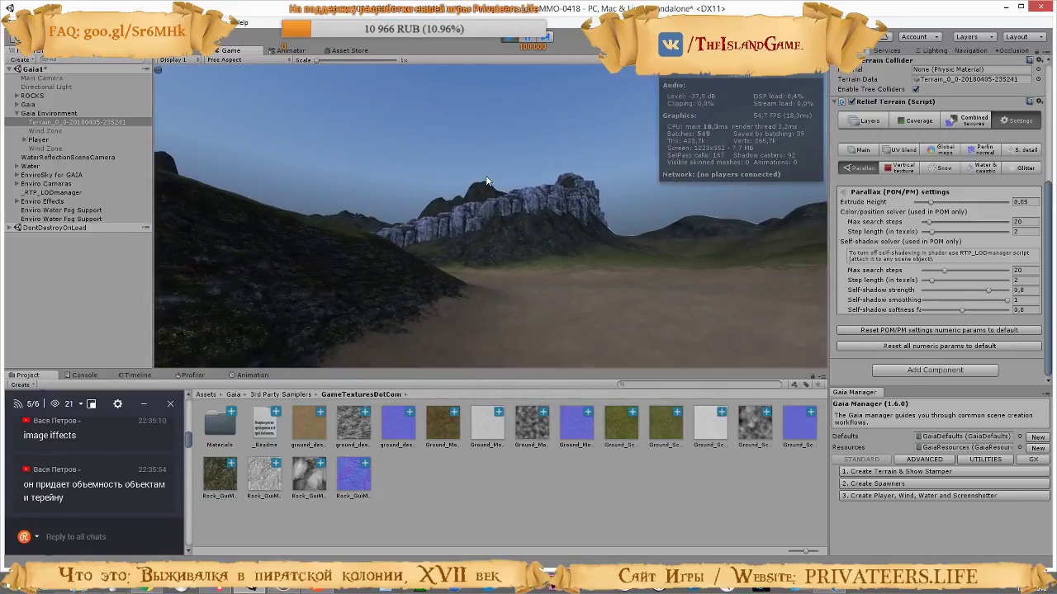
pyautogui.press('w')
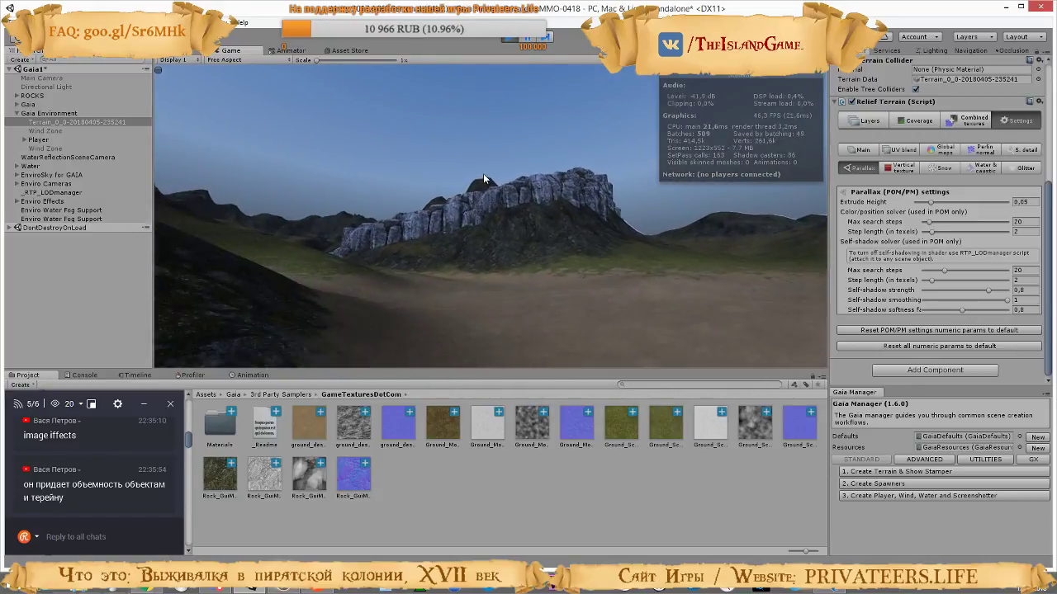
pyautogui.press('w')
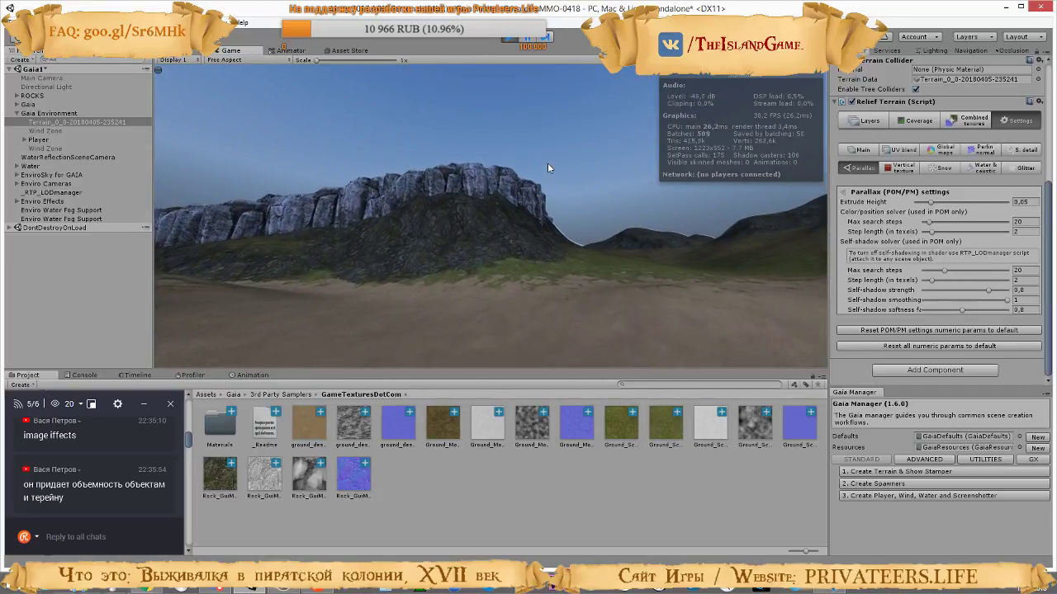
pyautogui.press('w')
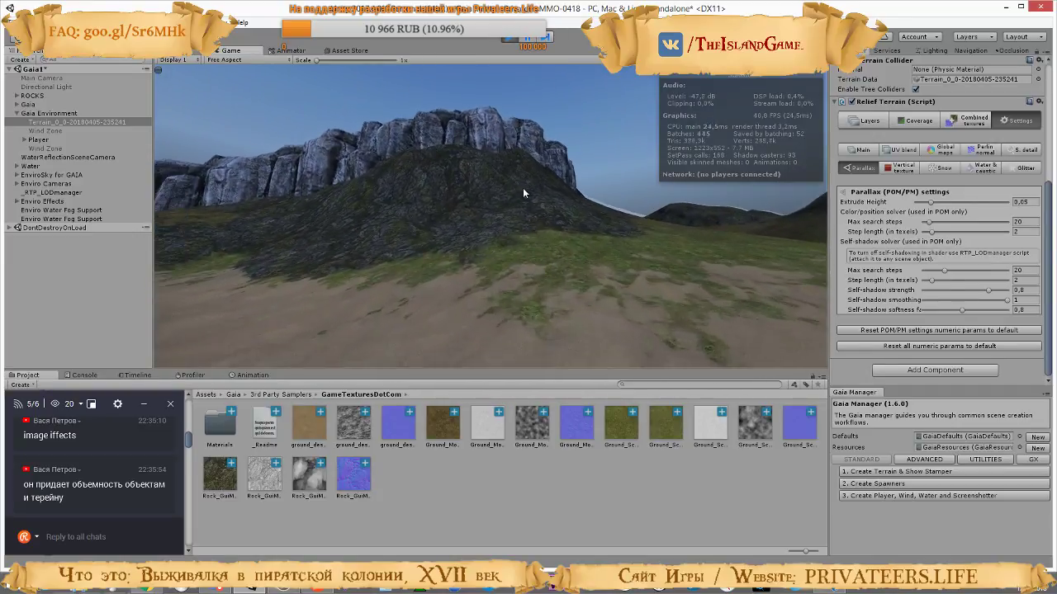
pyautogui.press('w')
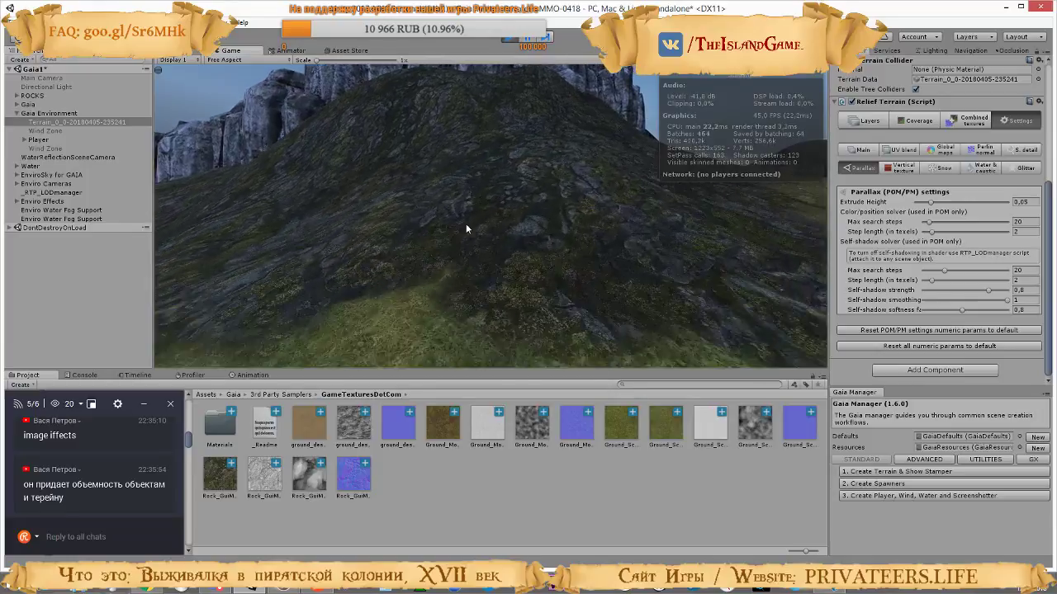
# Move along the mossy rock slope and set the color/position solver's Max search steps to 45
pyautogui.press('w')
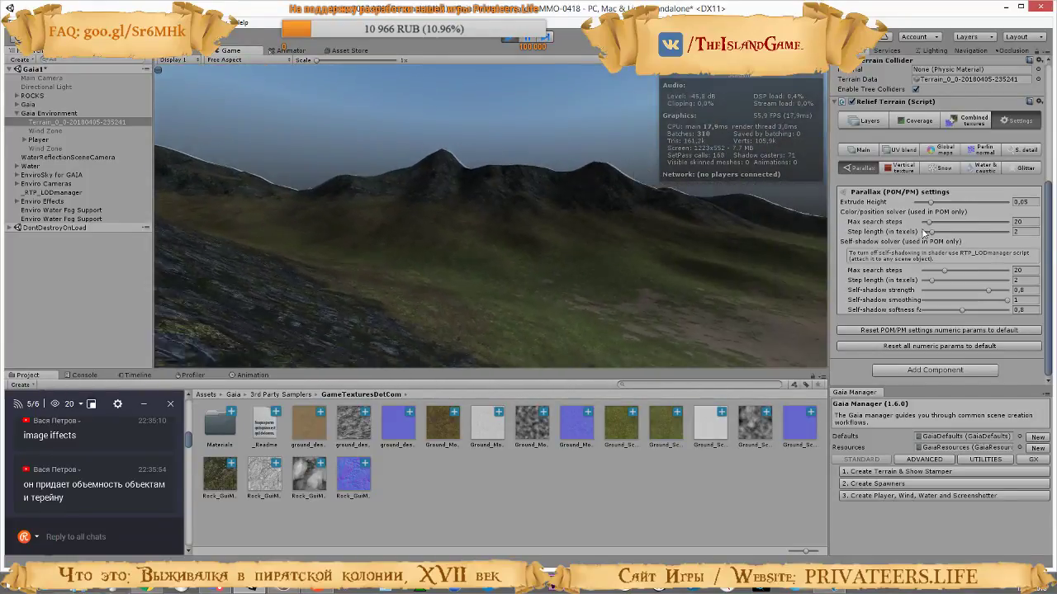
pyautogui.press('s')
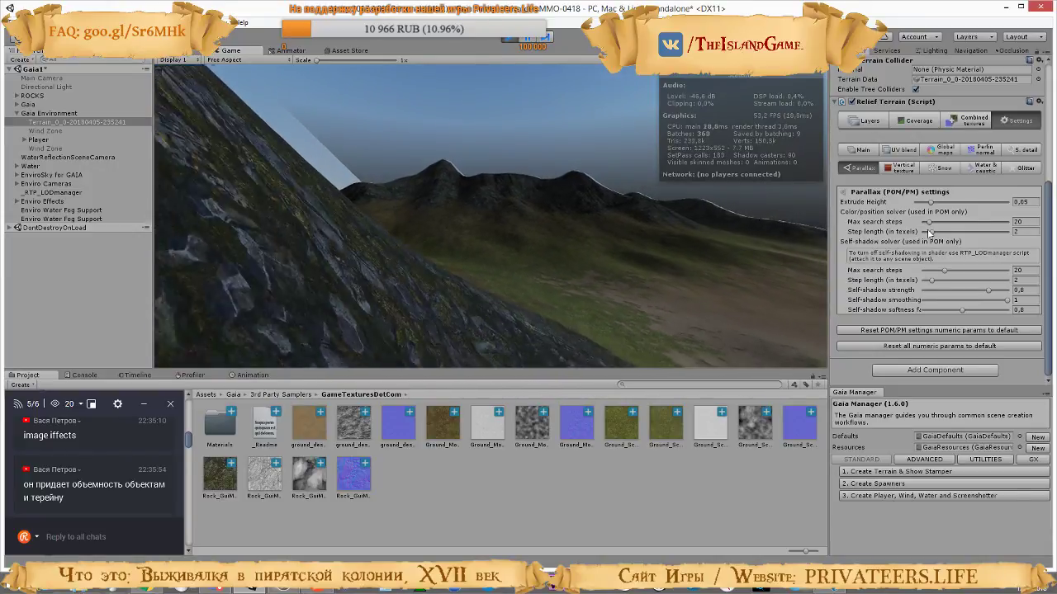
pyautogui.press('a')
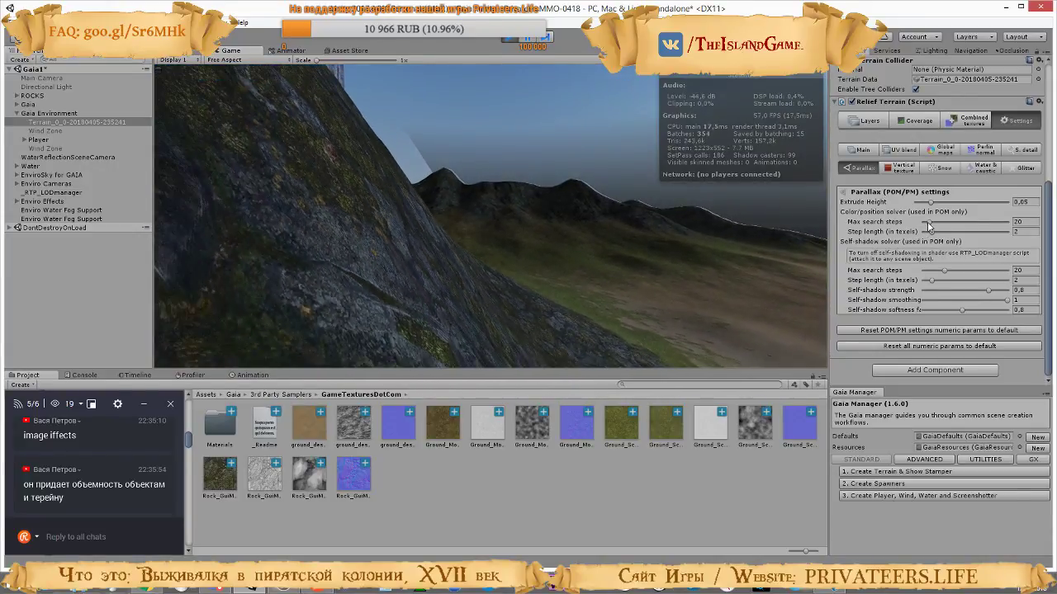
pyautogui.moveTo(931, 225); pyautogui.dragTo(940, 238)
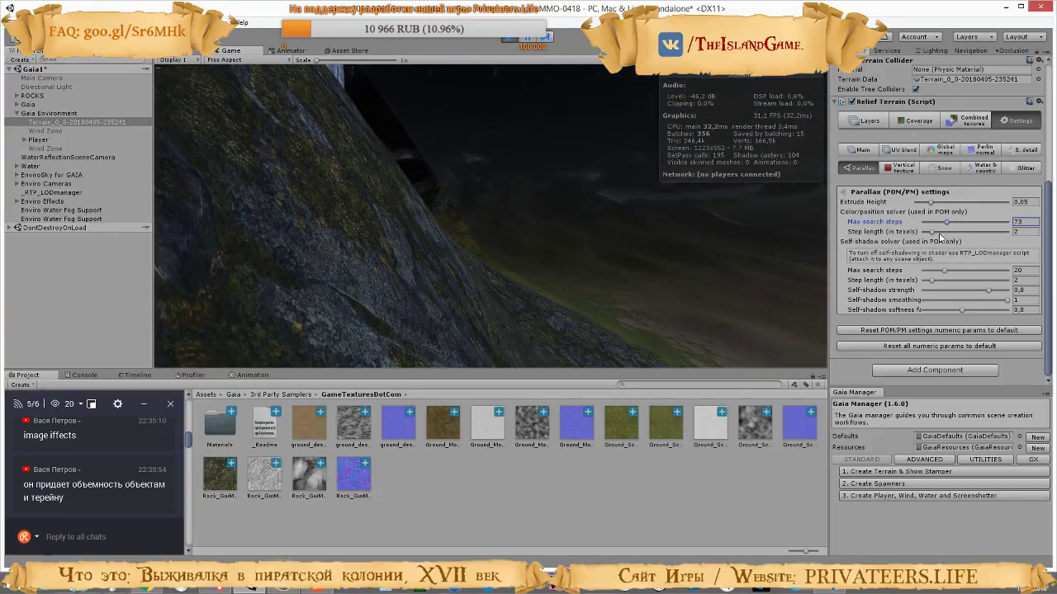
# Leave play mode and set the Relief Terrain's parallax Extrude Height to 0.05 in the editor
pyautogui.click(662, 212)
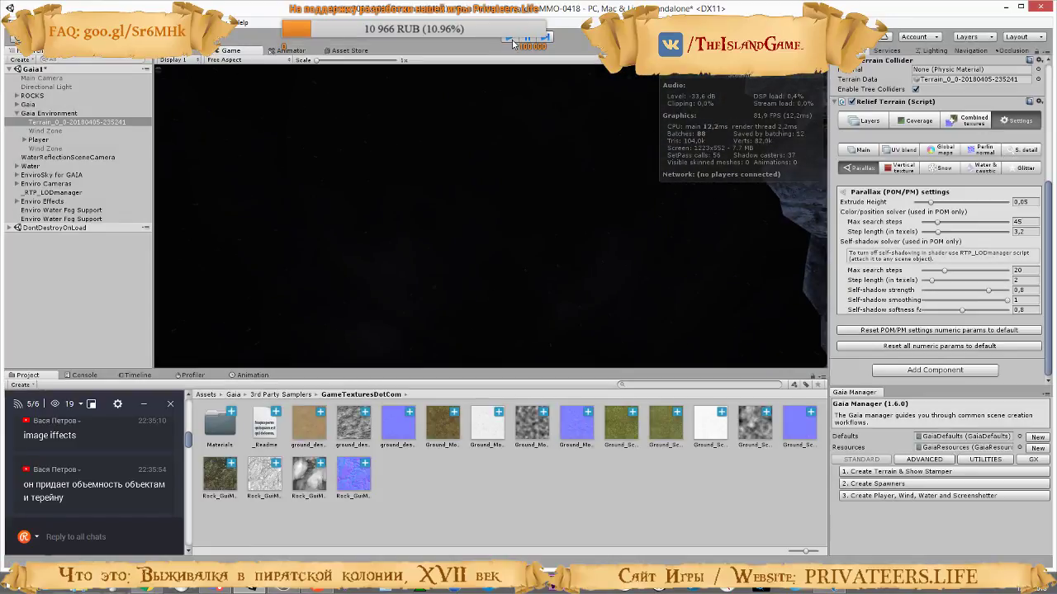
pyautogui.hotkey('ctrl', 'p')
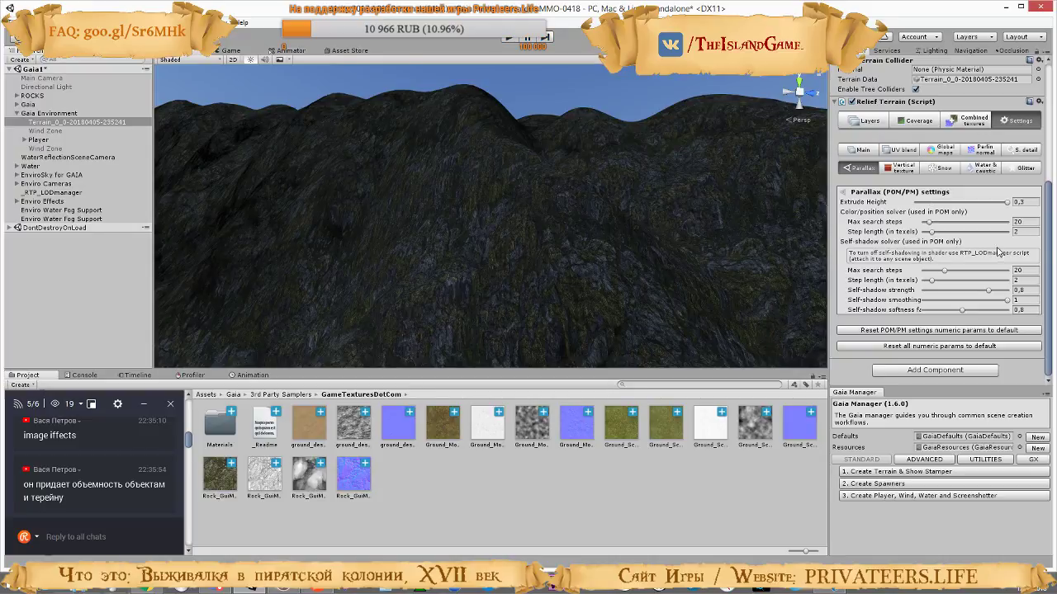
pyautogui.moveTo(615, 246); pyautogui.dragTo(710, 285, button='right')
pyautogui.moveTo(1006, 205); pyautogui.dragTo(908, 213)
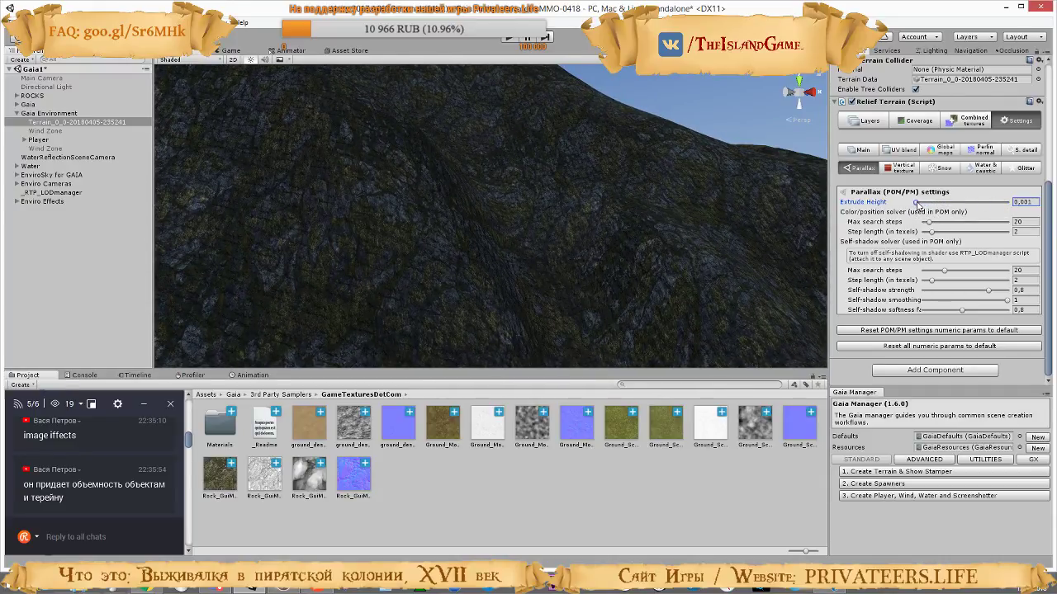
pyautogui.moveTo(918, 204); pyautogui.dragTo(941, 211)
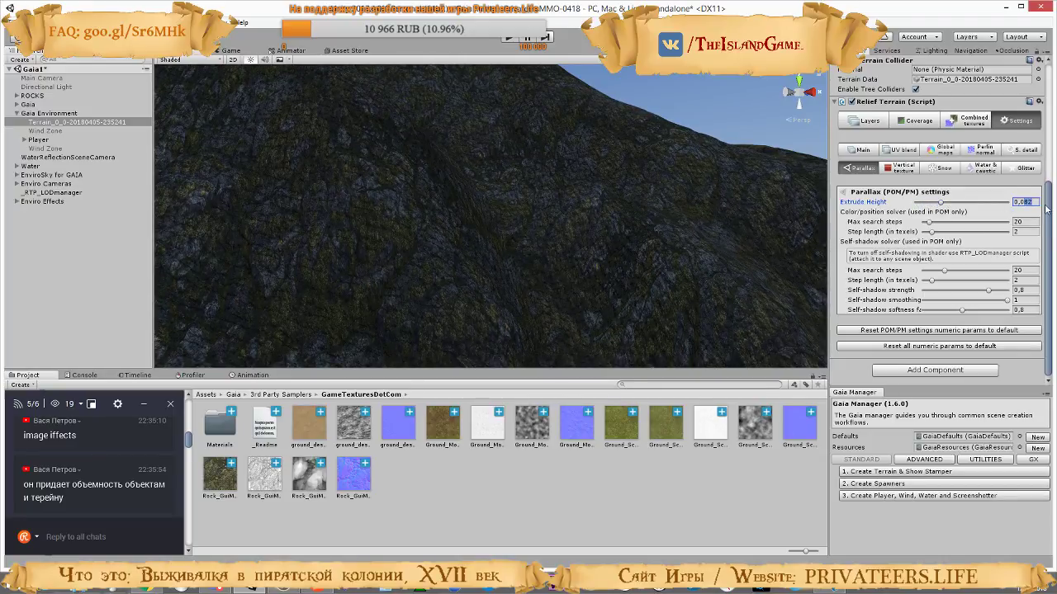
pyautogui.write('0,05')
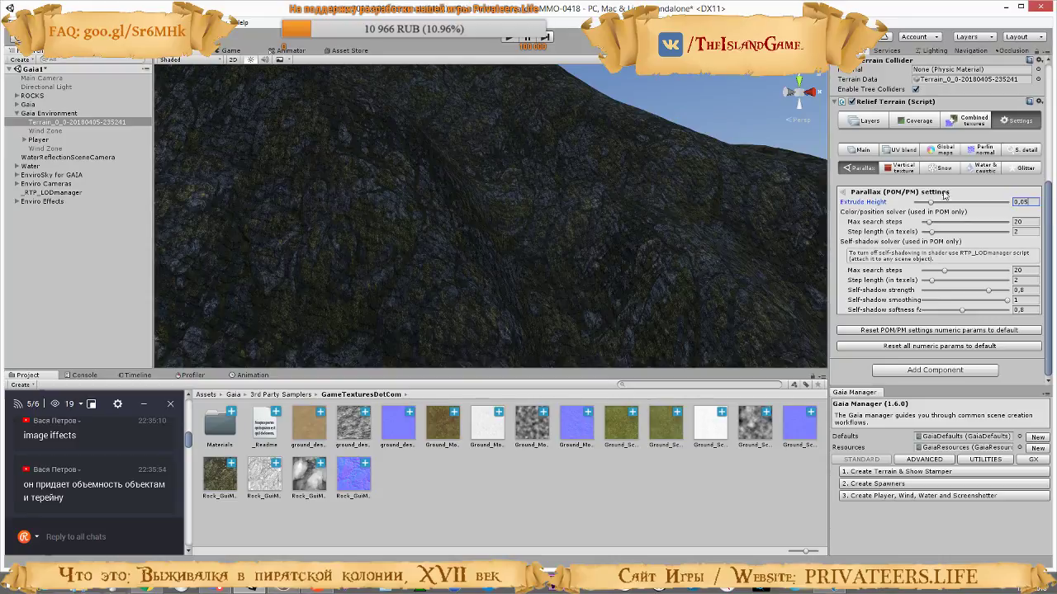
# Lower the parallax Extrude Height to 0.04 while comparing the rock slope and the grassy hills in the scene view
pyautogui.moveTo(555, 175); pyautogui.dragTo(537, 252, button='right')
pyautogui.moveTo(848, 294); pyautogui.dragTo(913, 320, button='right')
pyautogui.moveTo(640, 284); pyautogui.dragTo(562, 177, button='right')
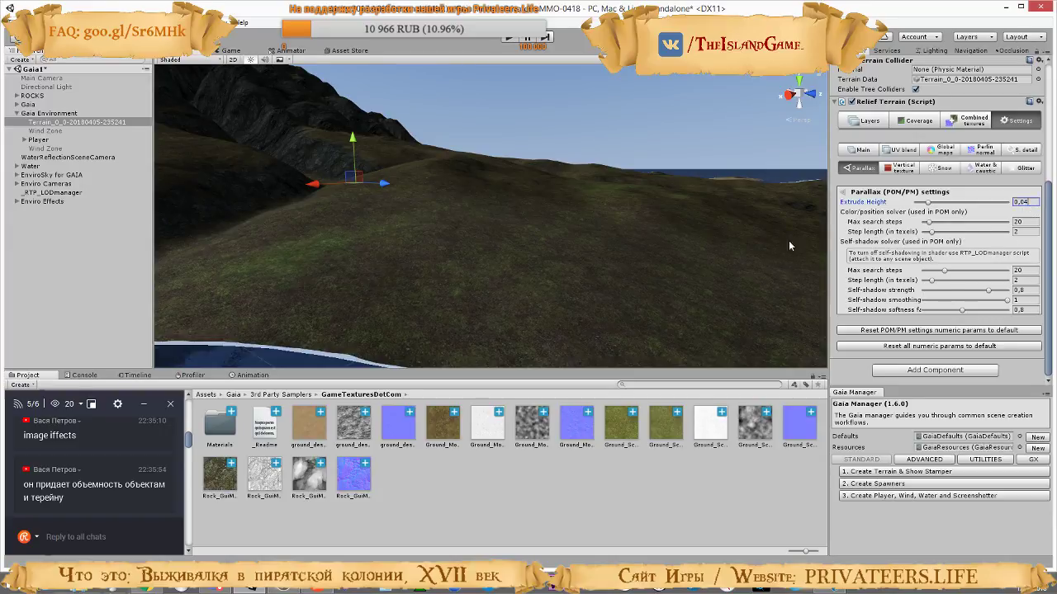
pyautogui.moveTo(710, 240); pyautogui.dragTo(262, 221, button='right')
# Switch to the YouTube tutorial on adding RTP to a Gaia terrain and watch its parallax Extrude Height and tessellation settings
pyautogui.hotkey('alt', 'Tab')
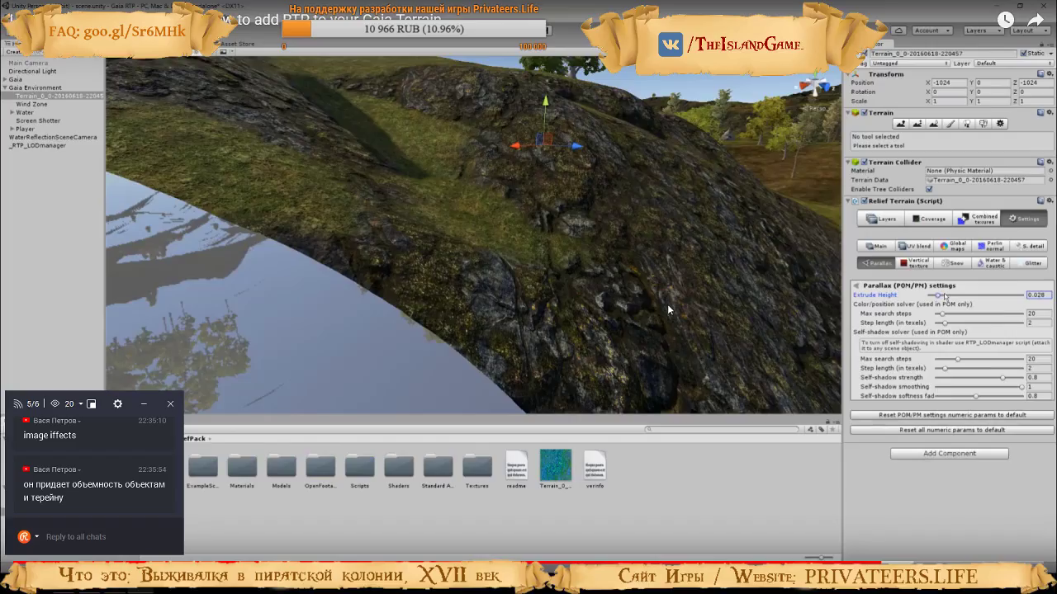
pyautogui.click(668, 307)
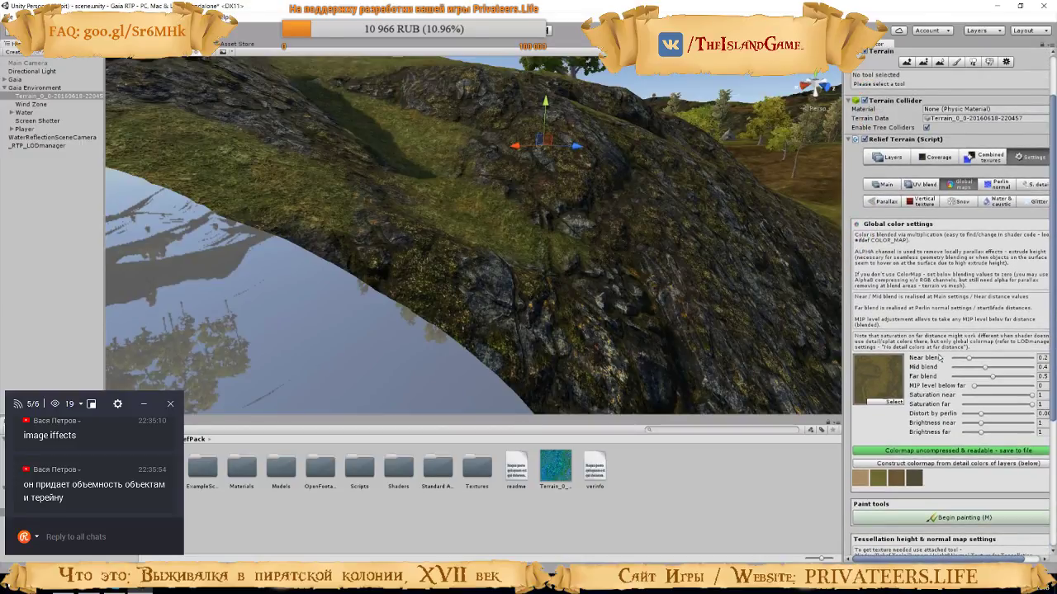
pyautogui.click(885, 204)
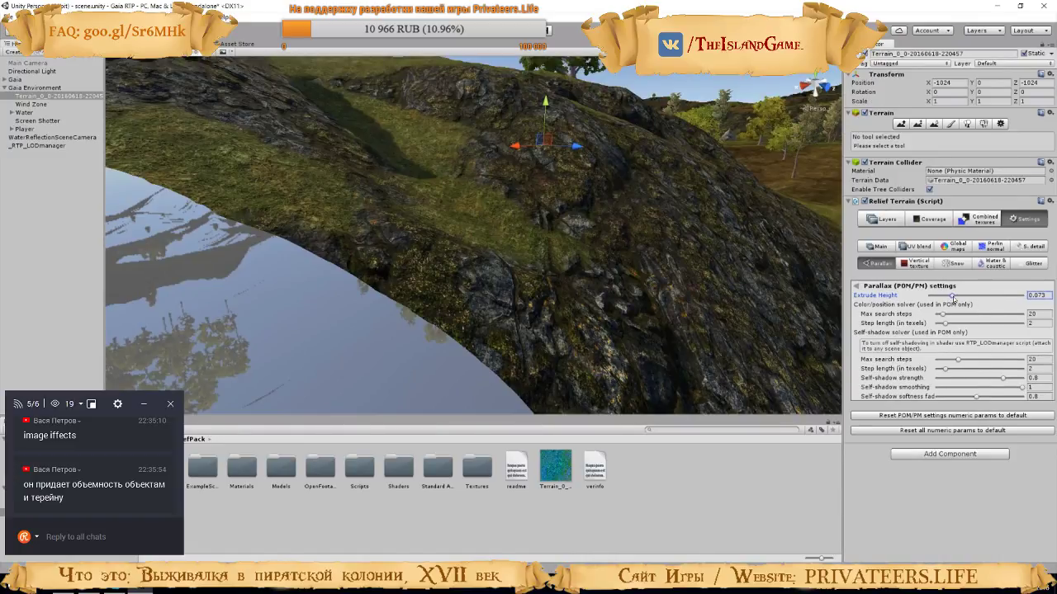
pyautogui.moveTo(954, 297)
pyautogui.mouseDown()
pyautogui.moveTo(940, 315)
pyautogui.moveTo(952, 328)
pyautogui.mouseUp()
pyautogui.hotkey('ctrl', 'z')
pyautogui.hotkey('ctrl', 'z')
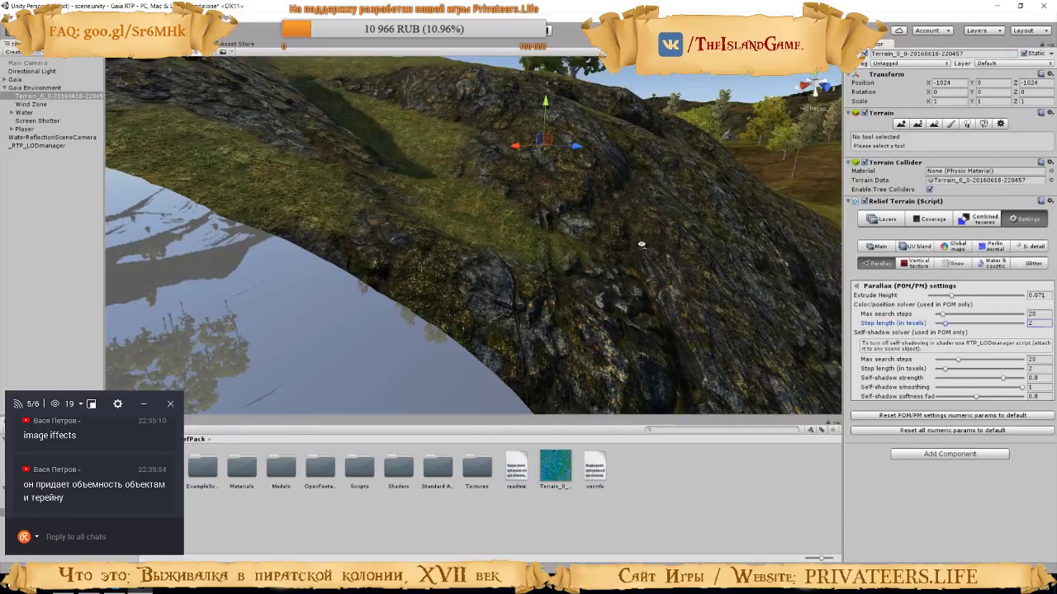
pyautogui.moveTo(641, 245); pyautogui.dragTo(322, 206, button='right')
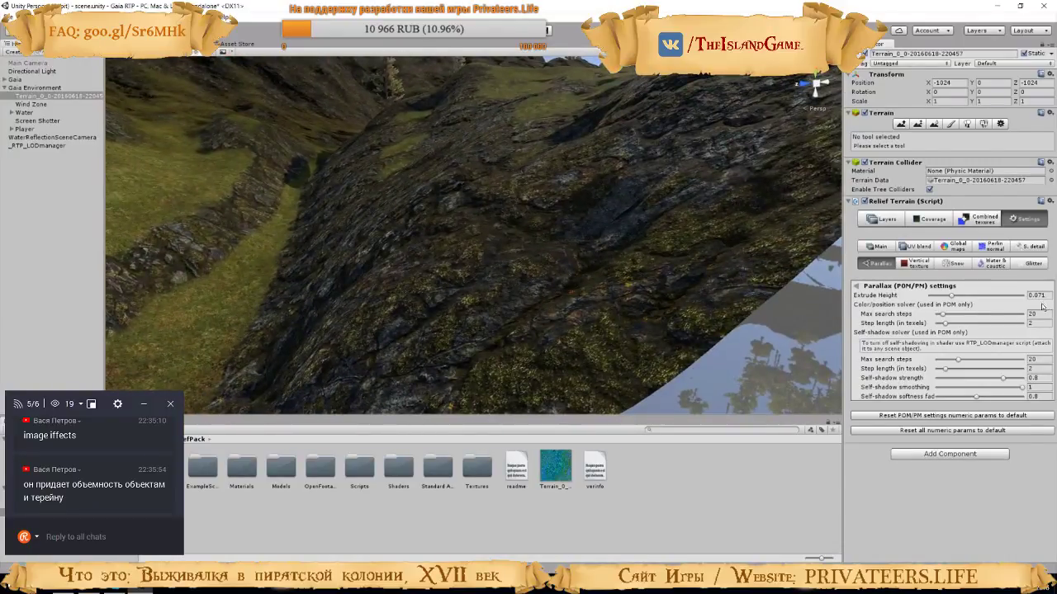
pyautogui.moveTo(506, 281); pyautogui.dragTo(448, 219, button='right')
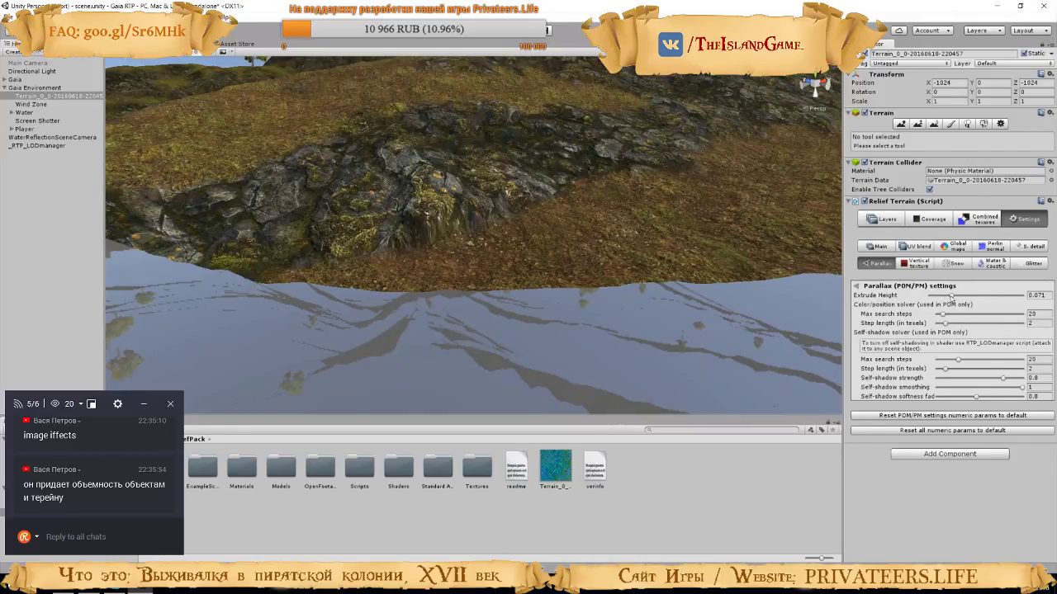
pyautogui.moveTo(950, 296); pyautogui.dragTo(950, 296)
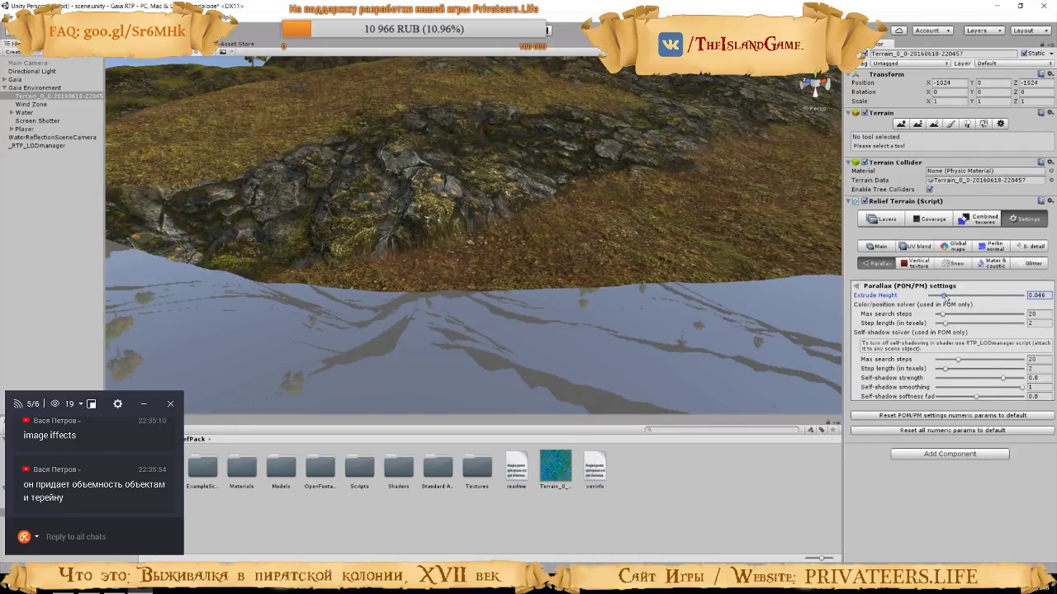
pyautogui.moveTo(943, 298); pyautogui.dragTo(939, 296)
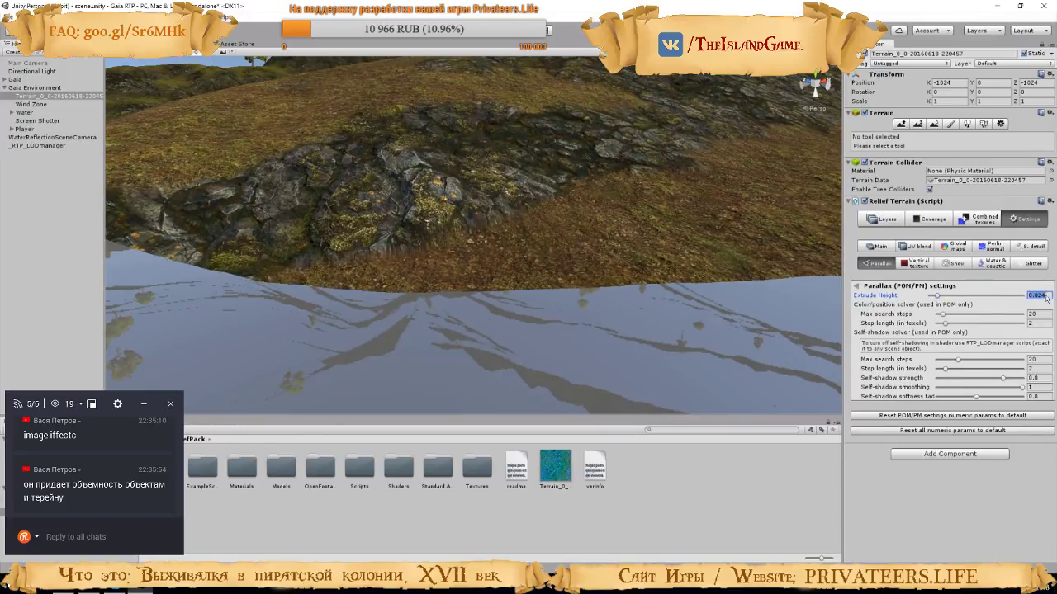
pyautogui.press('BackSpace')
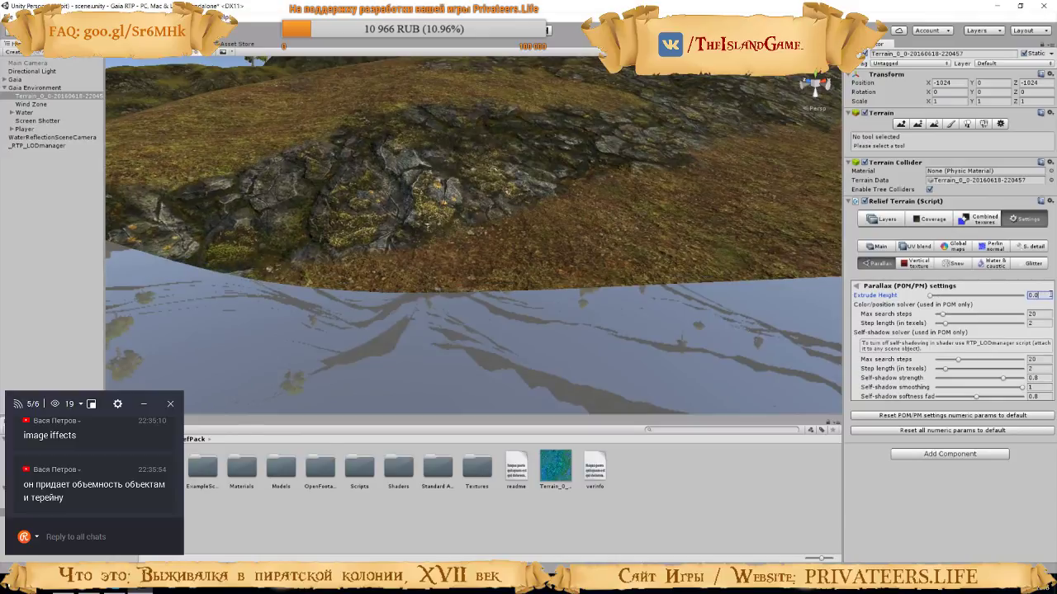
pyautogui.write('35')
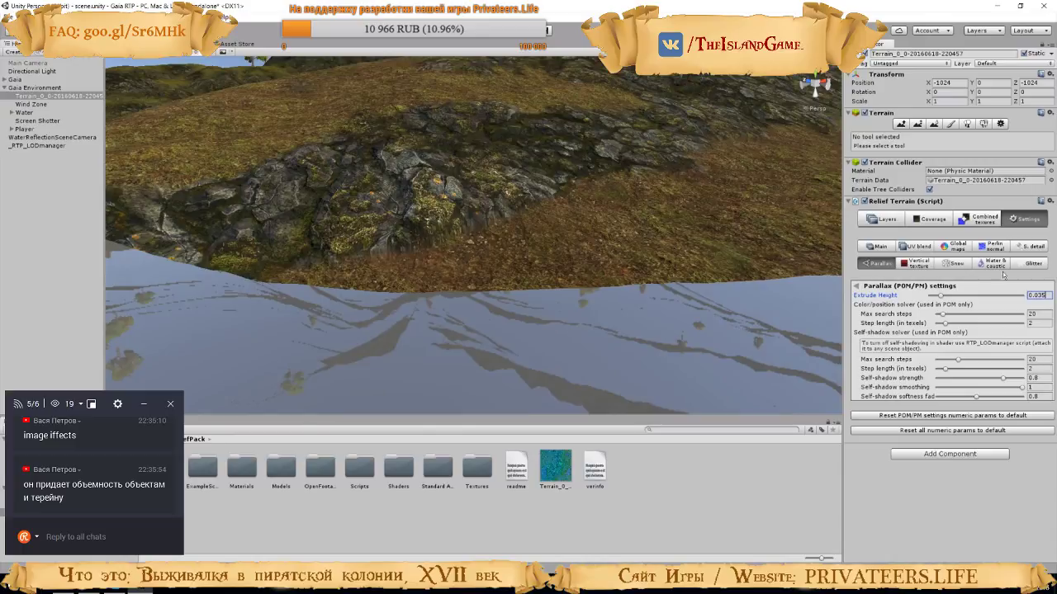
pyautogui.click(960, 247)
pyautogui.scroll(-8, 1002, 440)
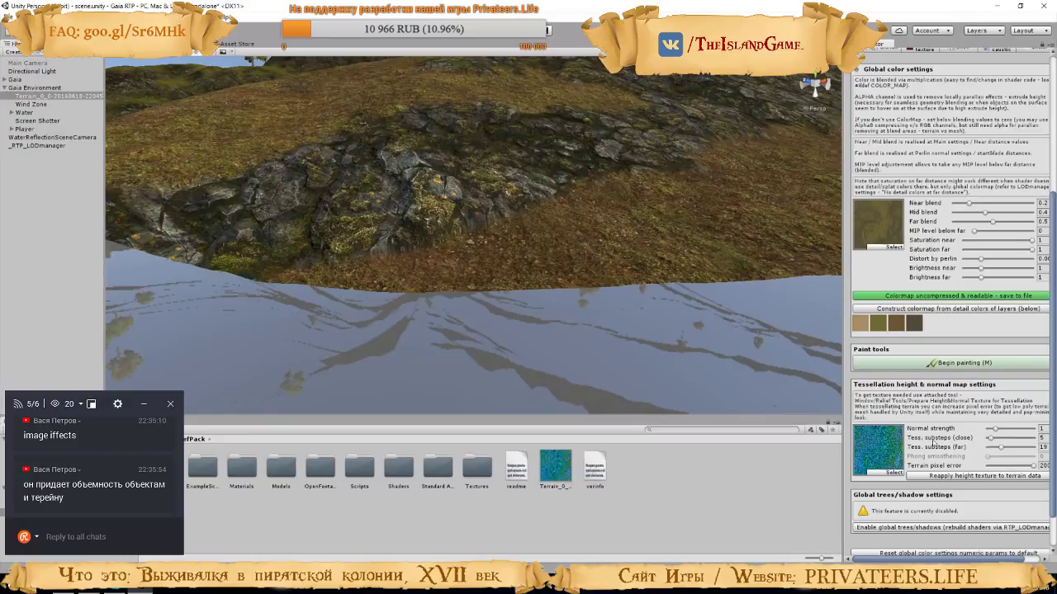
pyautogui.moveTo(990, 437); pyautogui.dragTo(992, 440)
pyautogui.moveTo(154, 114); pyautogui.dragTo(908, 107, button='right')
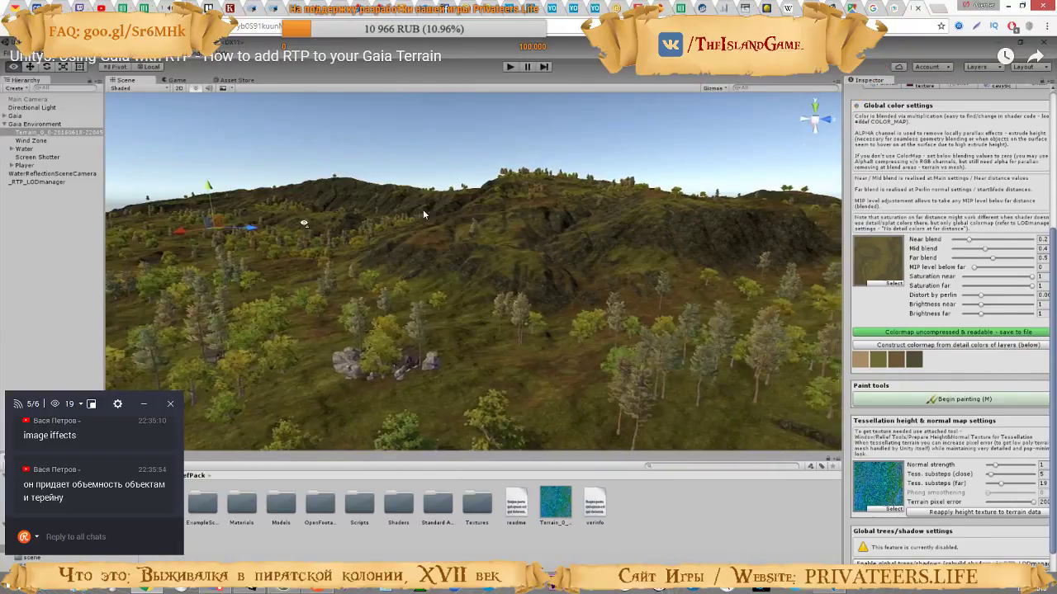
# Take the tutorial video out of full screen, copy its address and pause it
pyautogui.press('Escape')
pyautogui.click(262, 27)
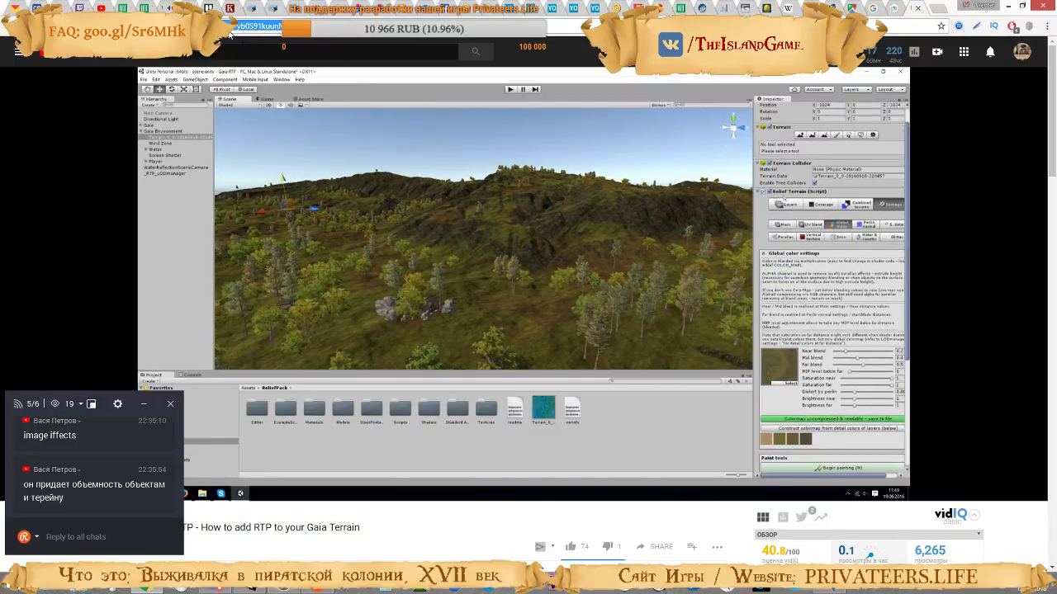
pyautogui.click(583, 9)
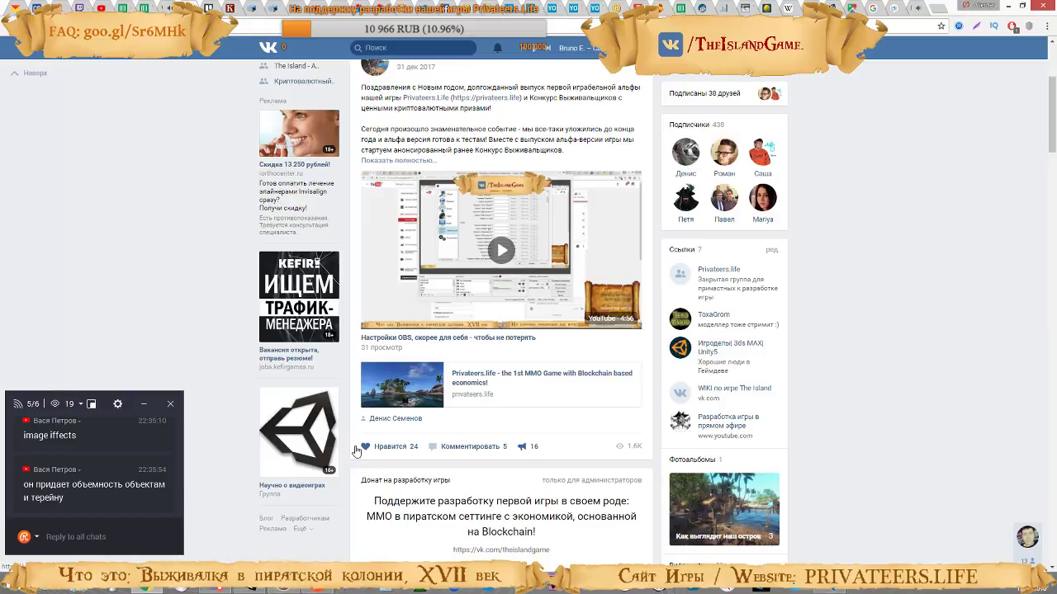
pyautogui.click(915, 7)
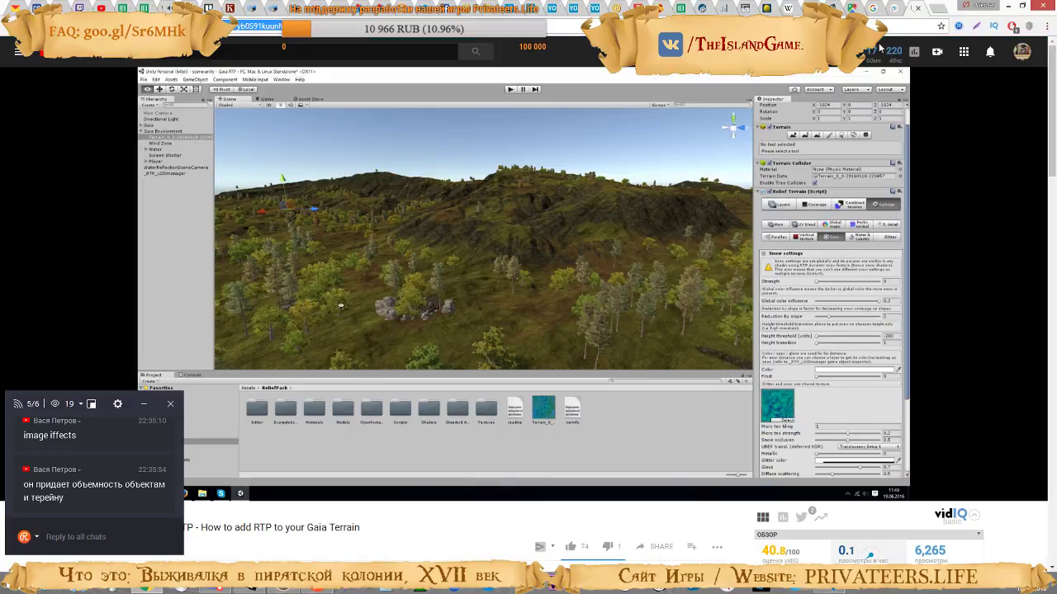
pyautogui.click(474, 296)
# Open the "Ассеты для ММО" discussion topic in The Island's VK community
pyautogui.click(240, 8)
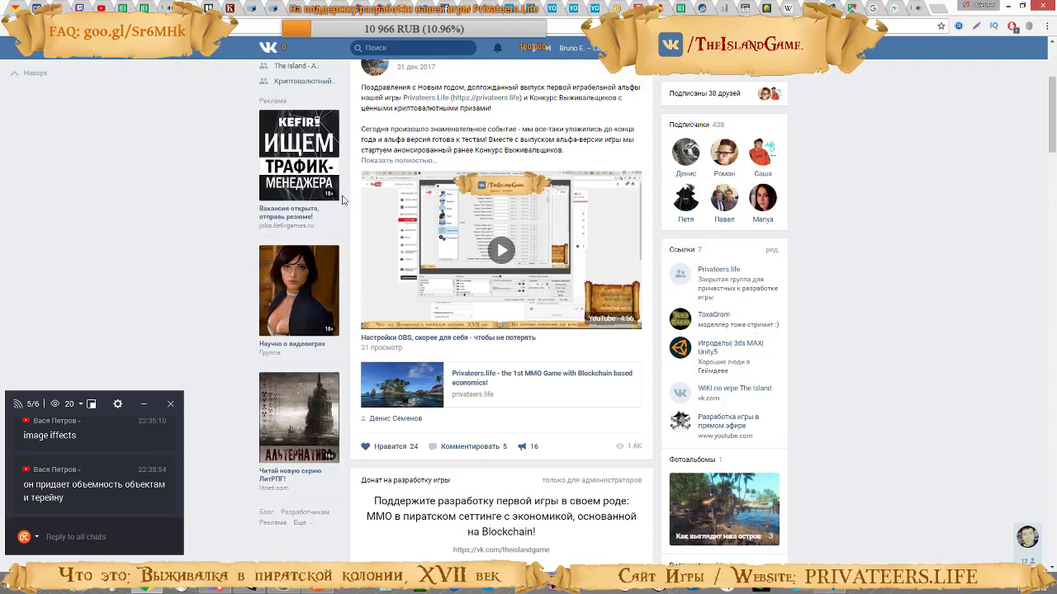
pyautogui.scroll(-6, 856, 404)
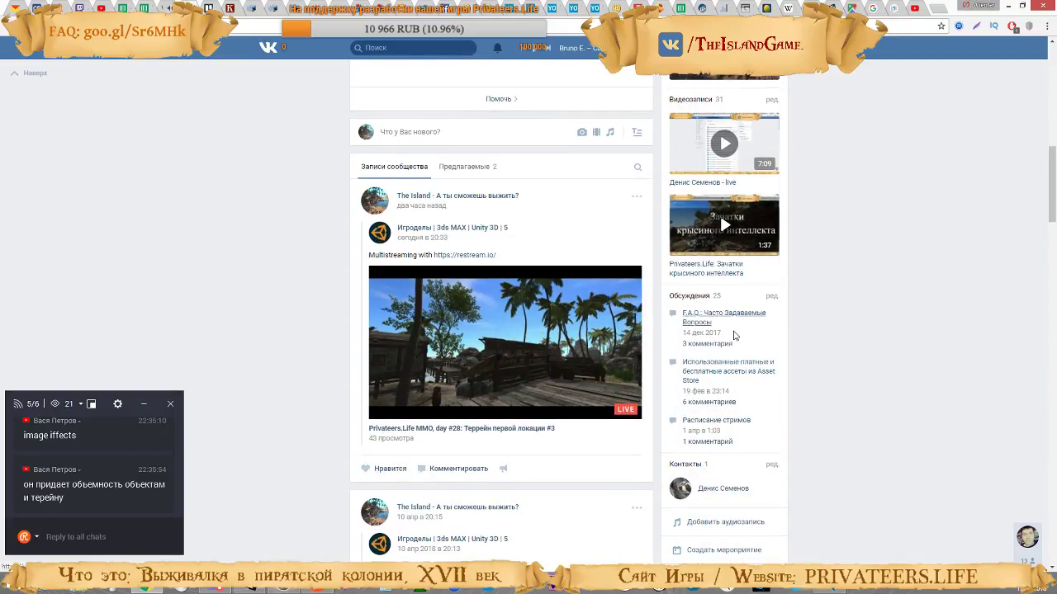
pyautogui.click(735, 335)
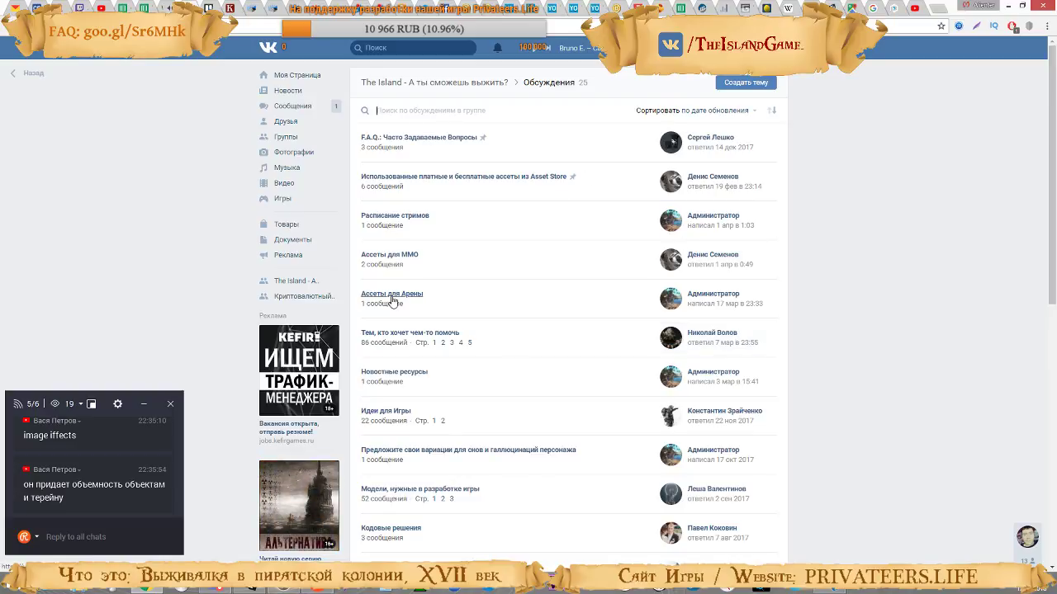
pyautogui.click(402, 255)
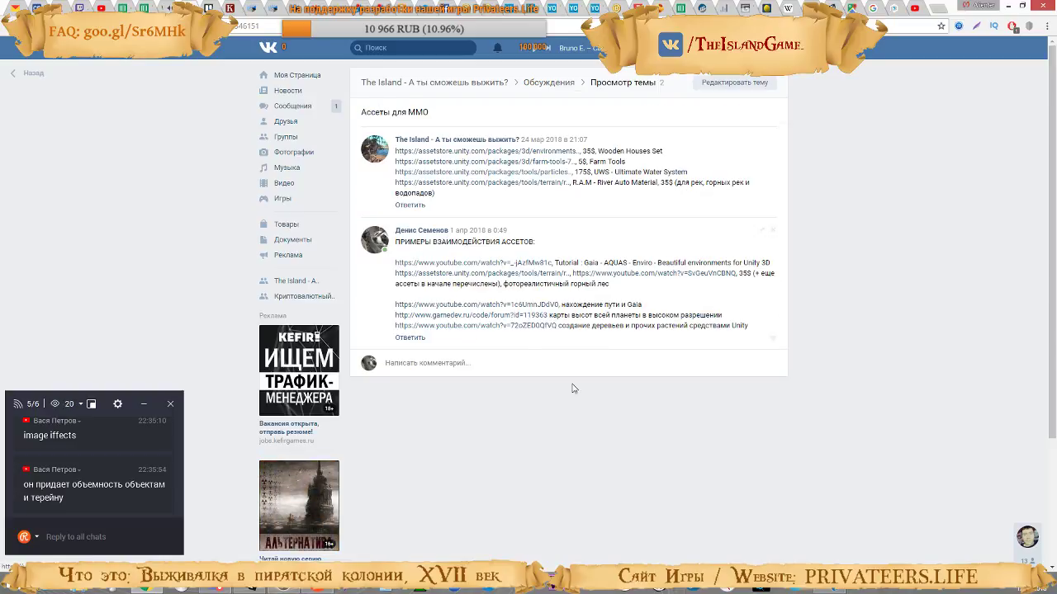
# Add the tutorial video's link with the note "Relief Terrain Pack + Gaia" to the asset interaction examples comment and save it
pyautogui.click(762, 229)
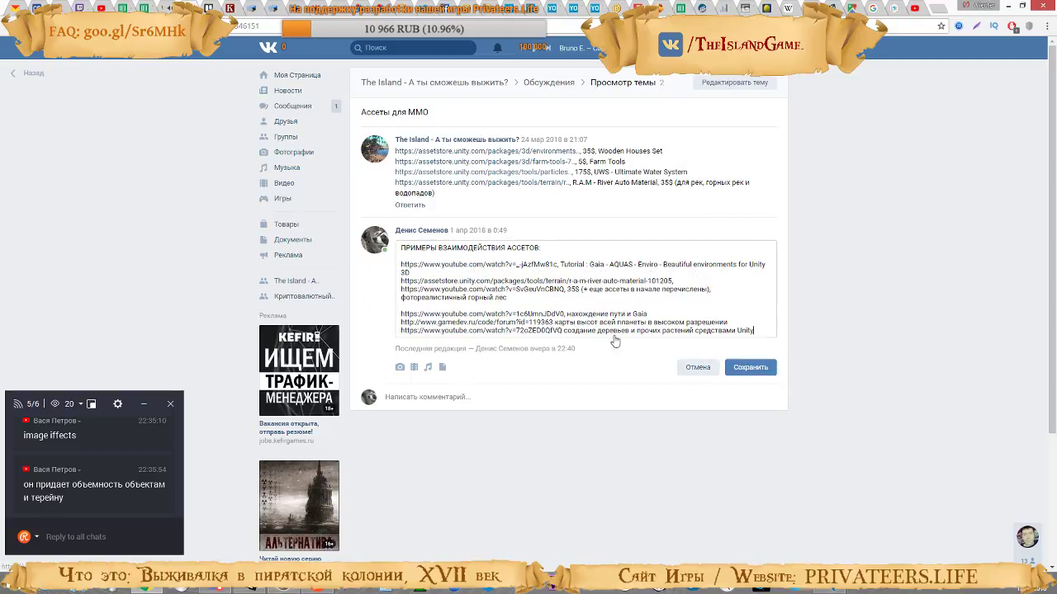
pyautogui.press('Return')
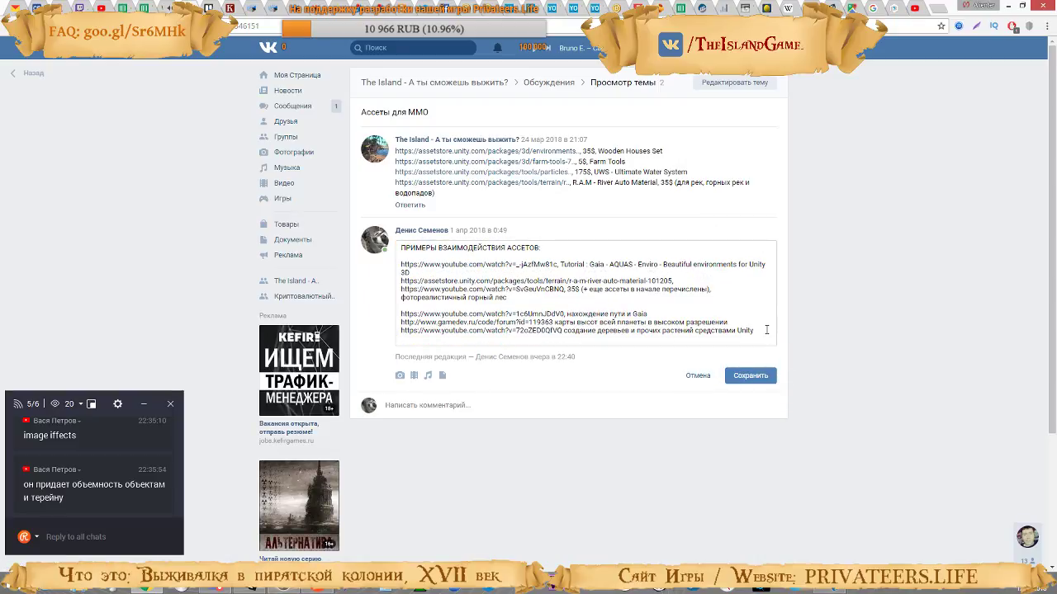
pyautogui.write('https://www.youtube.com/watch?v=yb0S91kuunM')
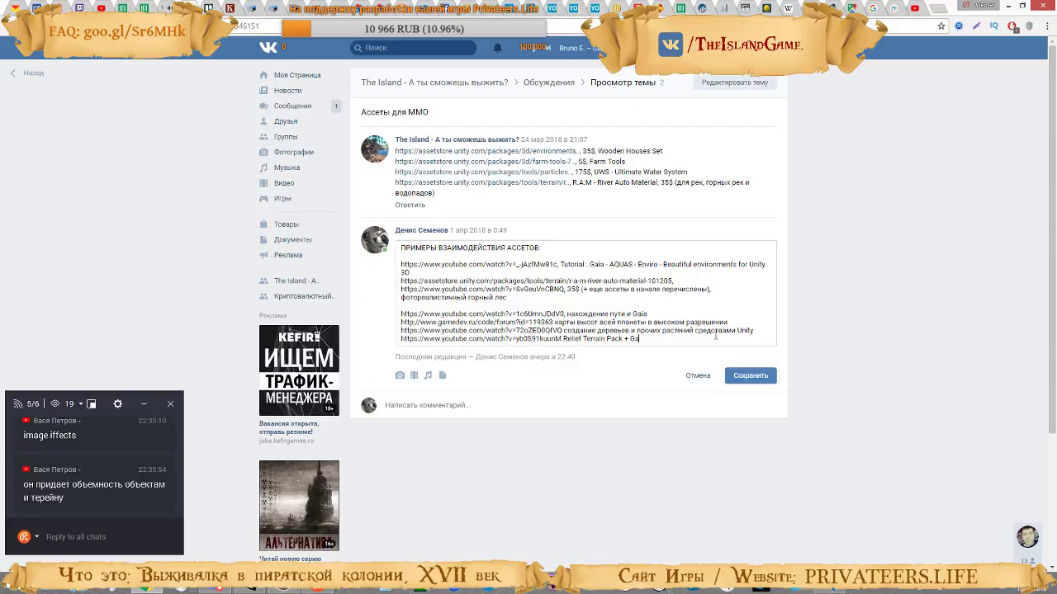
pyautogui.click(750, 376)
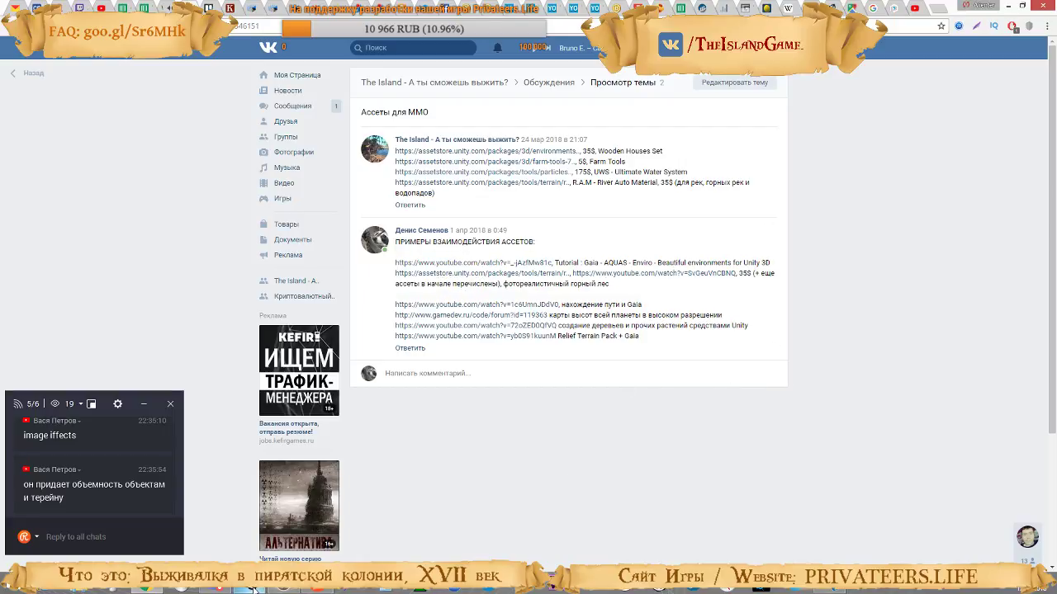
# Resume the RTP tutorial video on YouTube, watch its closing part, and read through its description and comments
pyautogui.moveTo(254, 589)
pyautogui.click(908, 12)
pyautogui.click(355, 358)
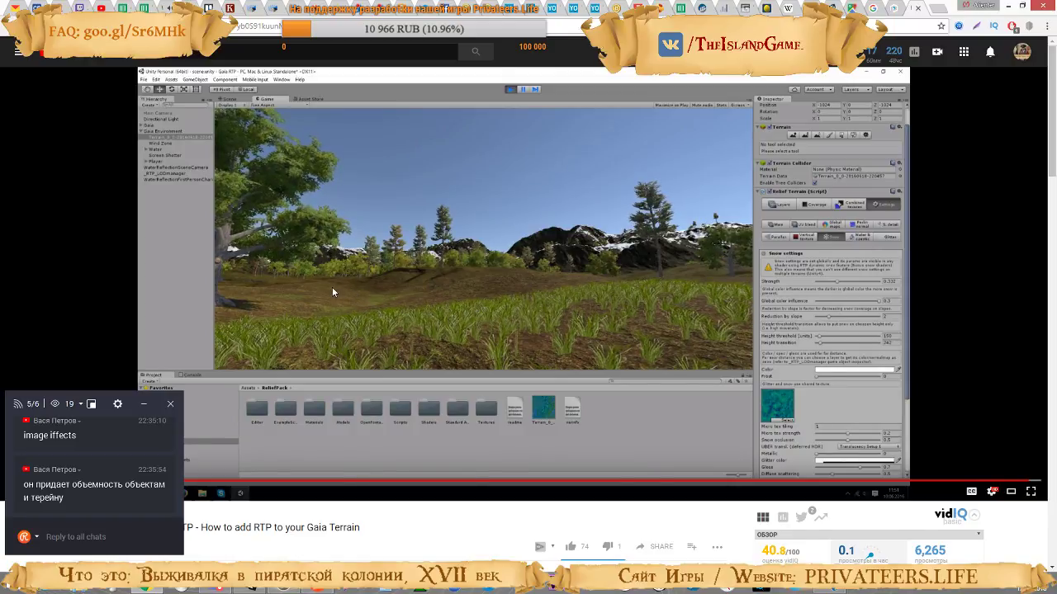
pyautogui.scroll(-3, 289, 291)
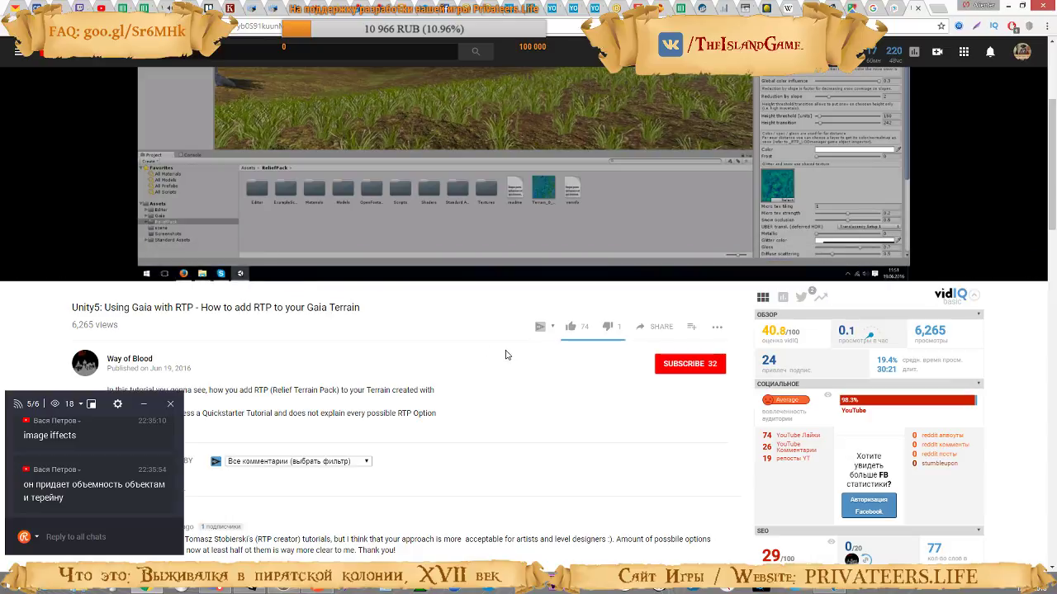
pyautogui.scroll(3, 488, 358)
pyautogui.scroll(-2, 487, 362)
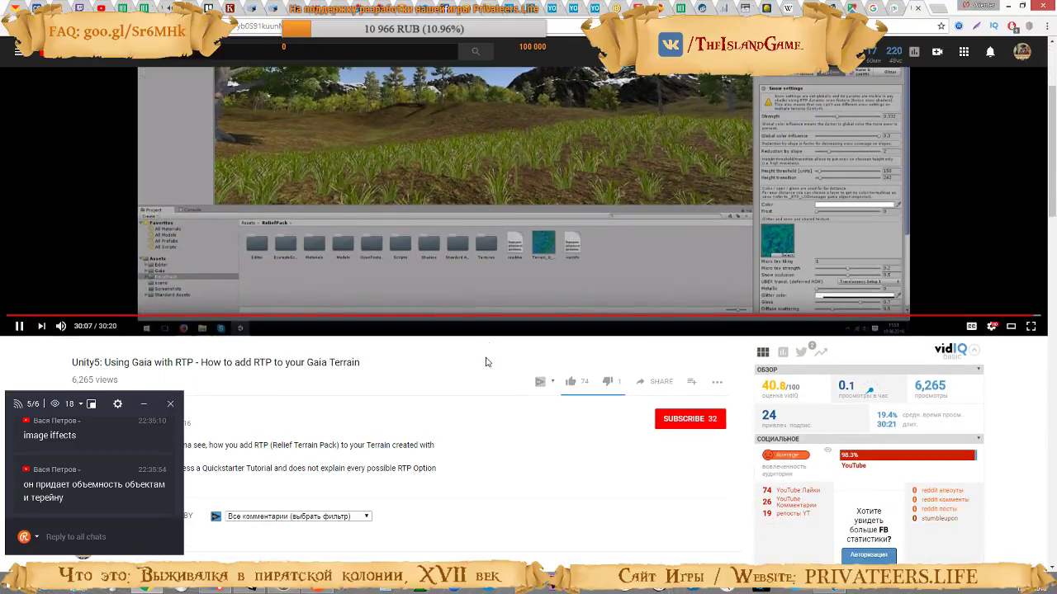
pyautogui.scroll(-2, 478, 369)
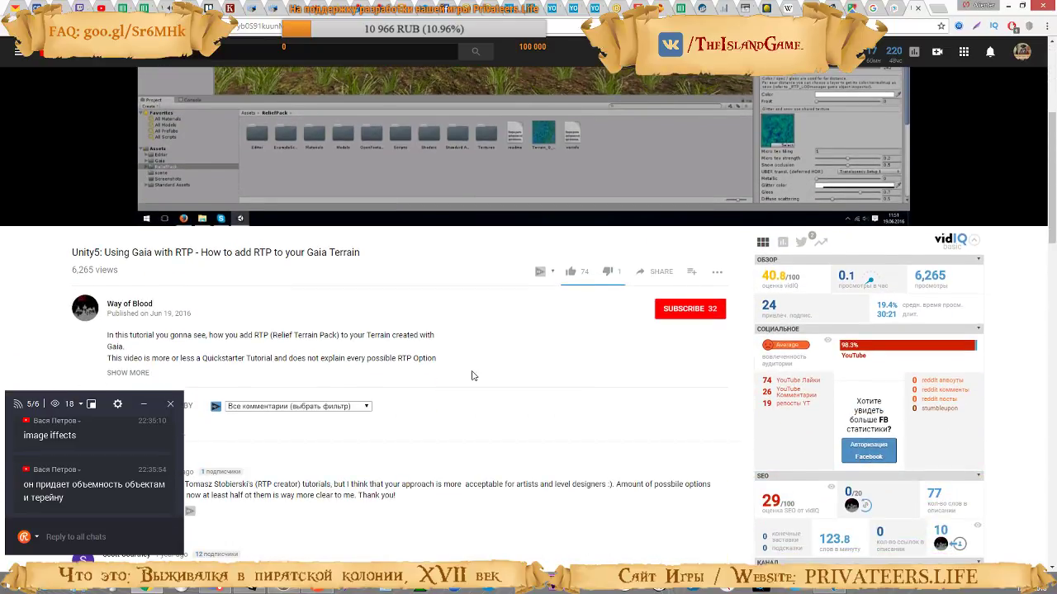
pyautogui.scroll(-5, 473, 375)
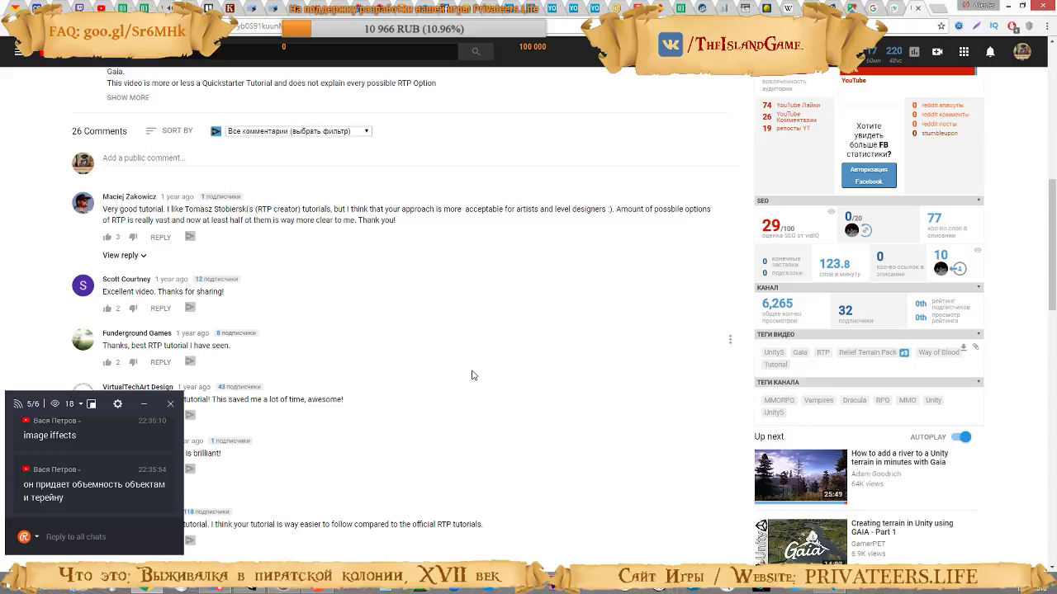
pyautogui.scroll(10, 472, 373)
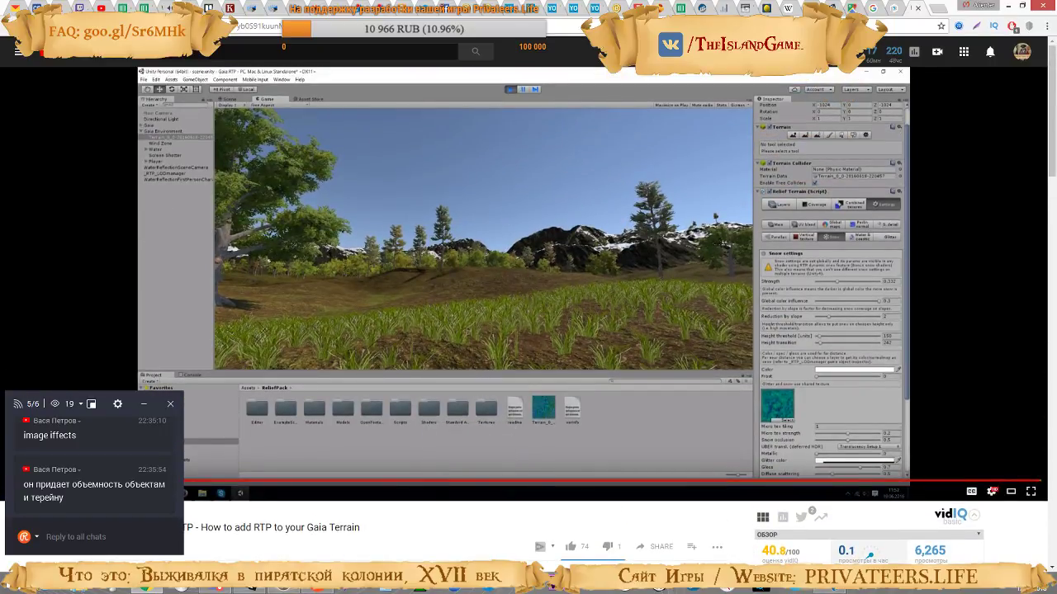
# Switch to Unity and review the terrain's Relief Terrain main settings, layer coverage and combined textures
pyautogui.hotkey('alt', 'Tab')
pyautogui.press('w')
pyautogui.moveTo(599, 213); pyautogui.dragTo(993, 214, button='right')
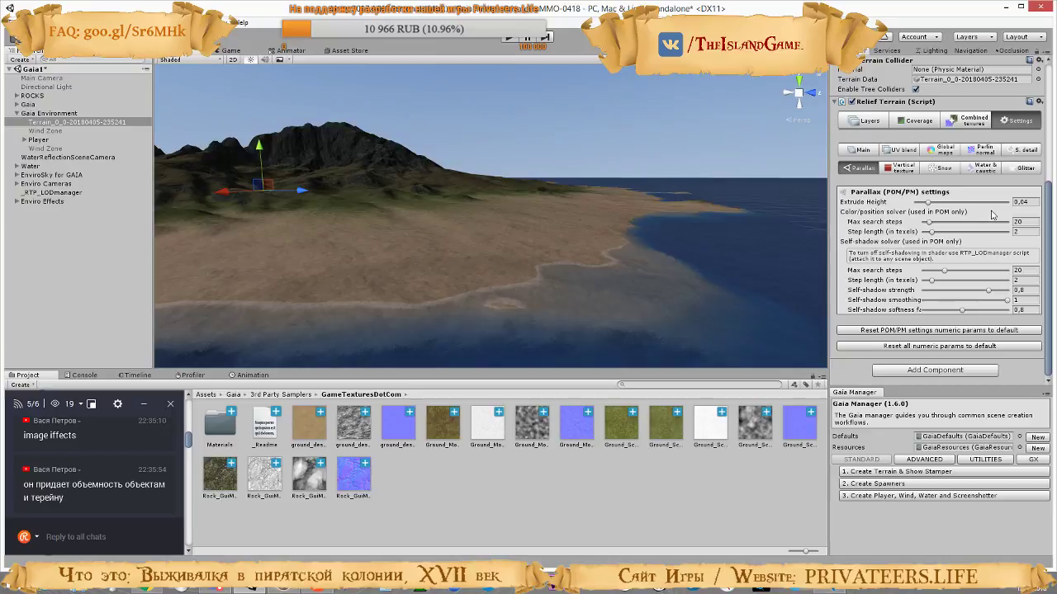
pyautogui.click(858, 150)
pyautogui.click(875, 122)
pyautogui.click(913, 122)
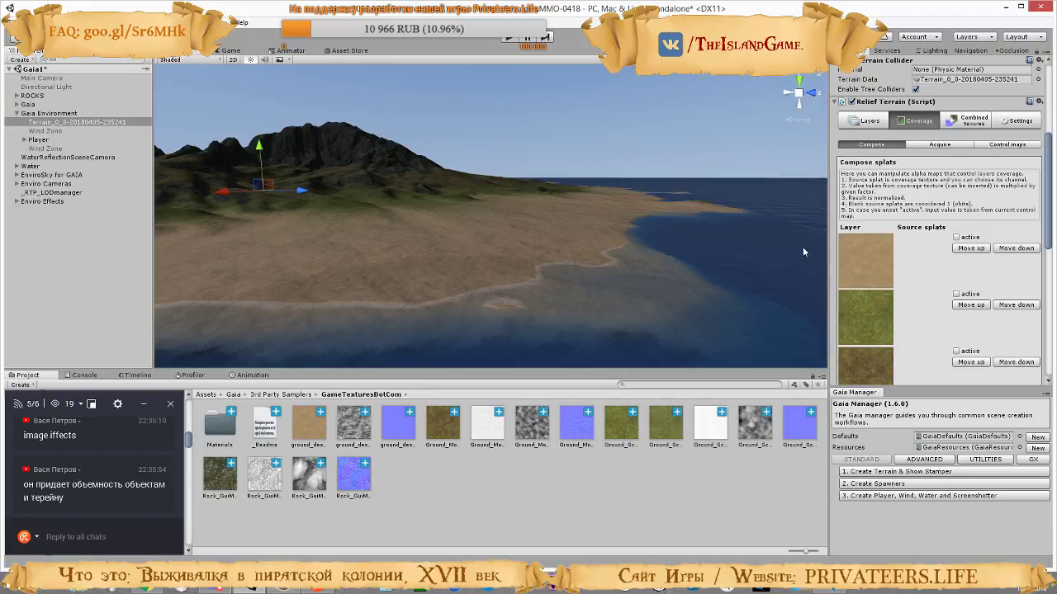
pyautogui.scroll(-6, 928, 275)
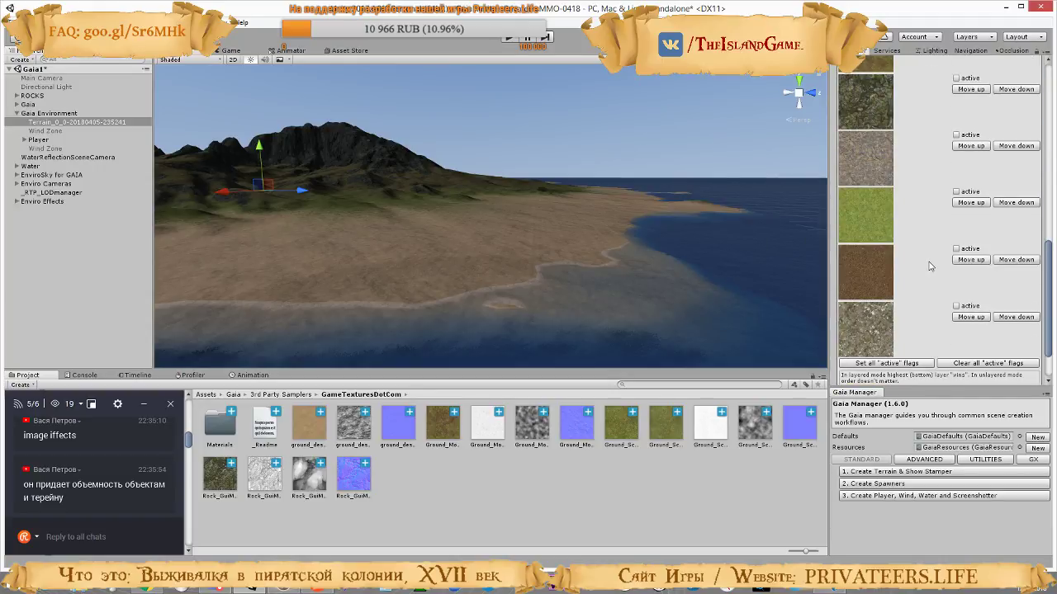
pyautogui.scroll(-1, 930, 265)
pyautogui.scroll(7, 931, 265)
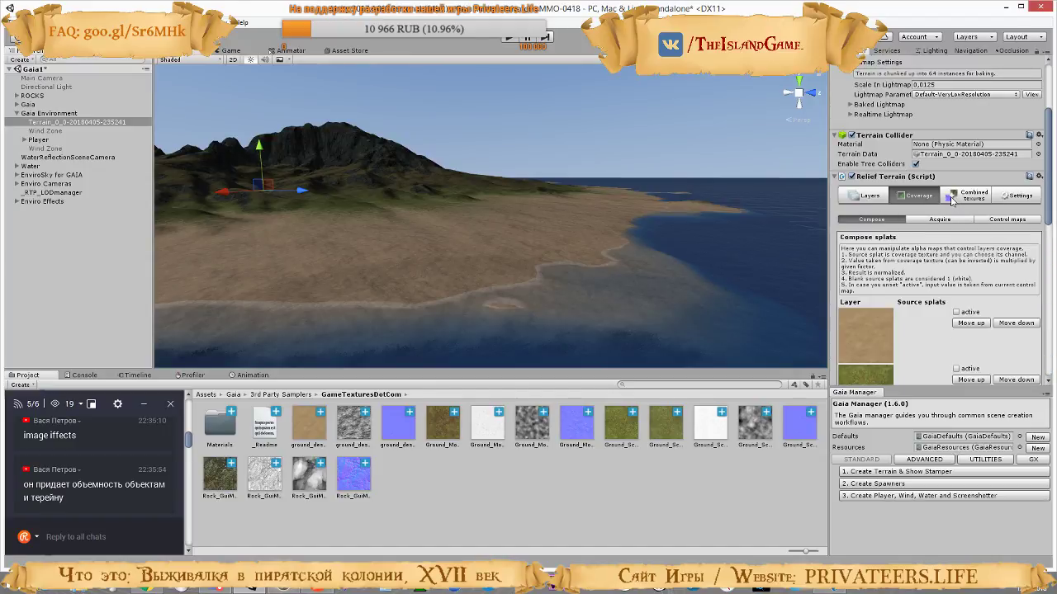
pyautogui.click(974, 198)
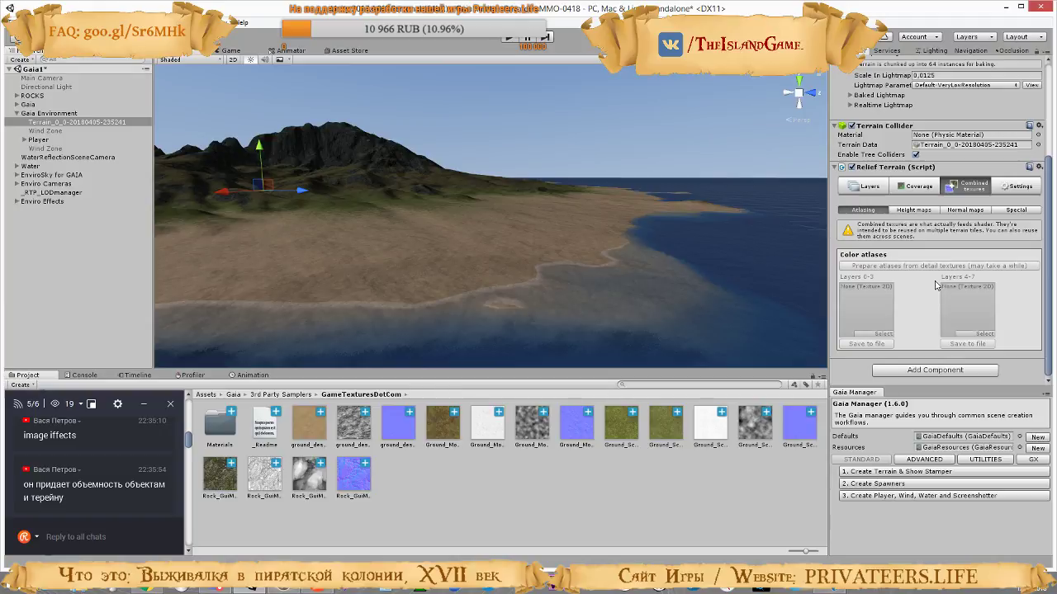
# Select the first sand layer in the Relief Terrain layers and locate its detail texture in the project
pyautogui.click(862, 185)
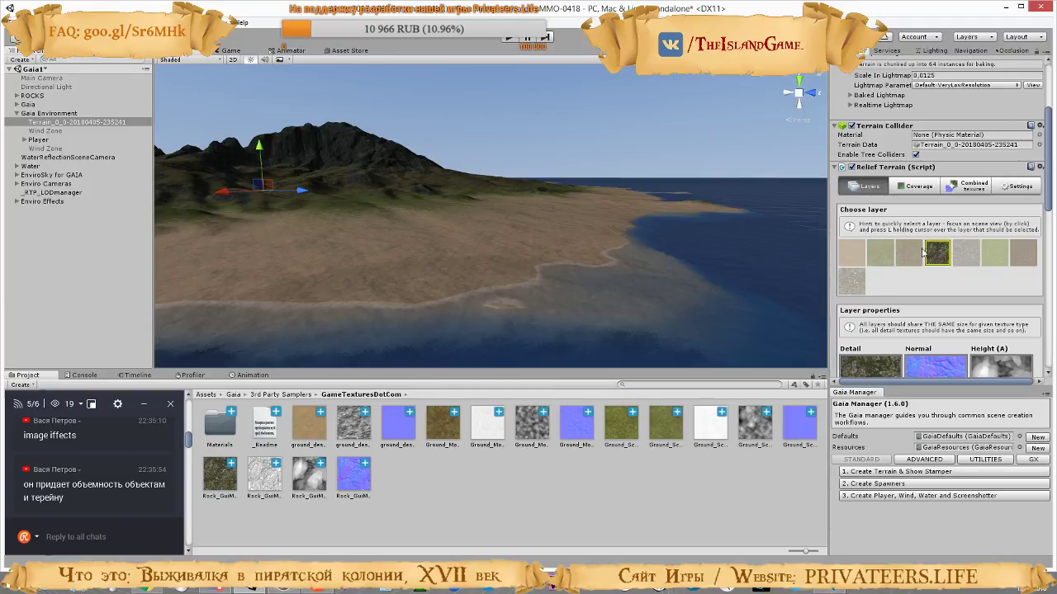
pyautogui.moveTo(662, 243); pyautogui.dragTo(627, 244, button='right')
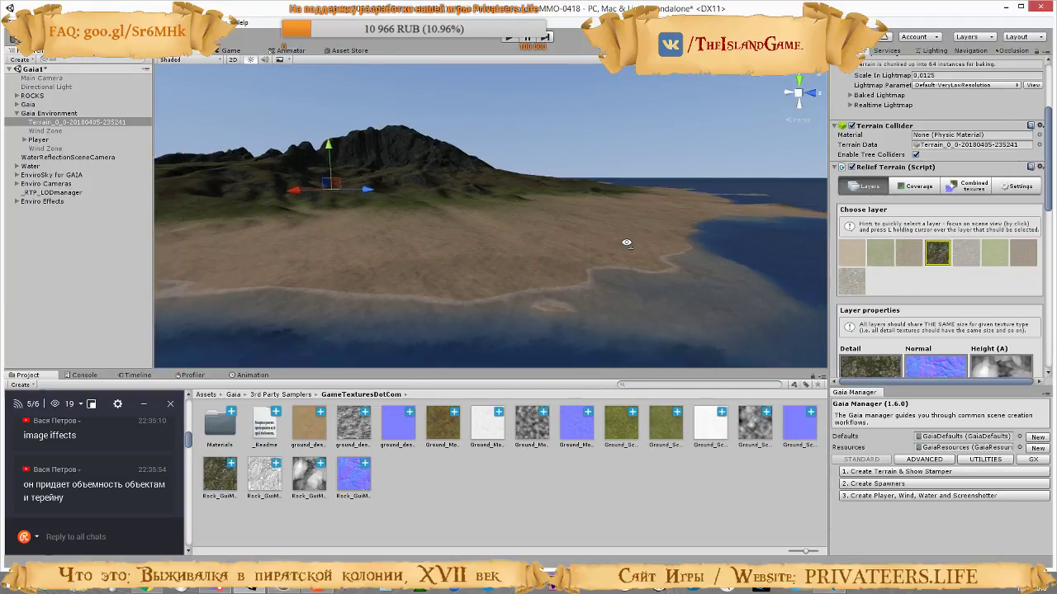
pyautogui.click(851, 254)
pyautogui.scroll(-3, 924, 272)
pyautogui.click(878, 243)
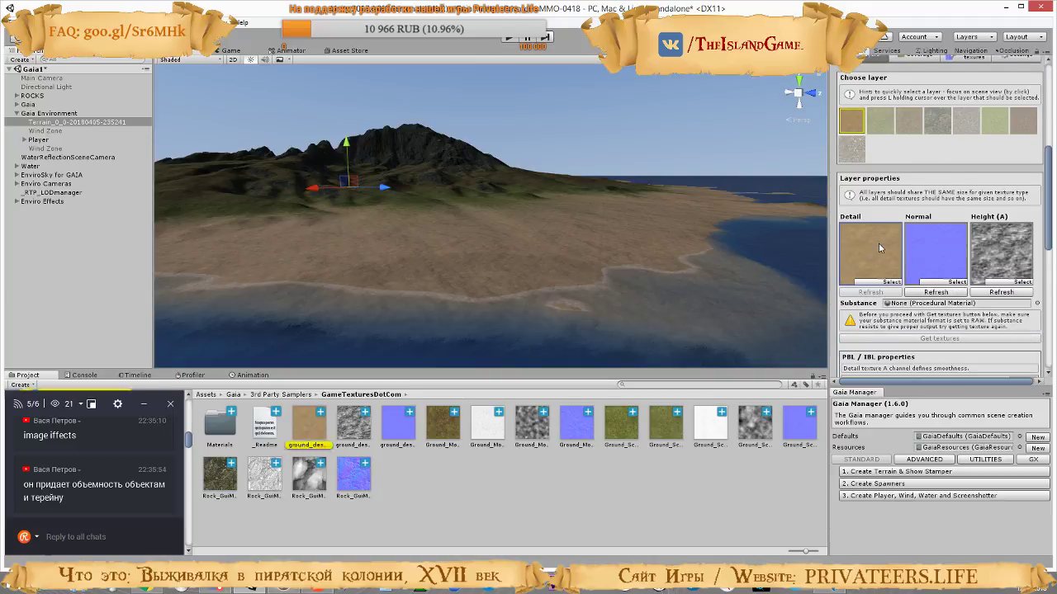
pyautogui.scroll(-4, 879, 242)
pyautogui.scroll(-2, 912, 262)
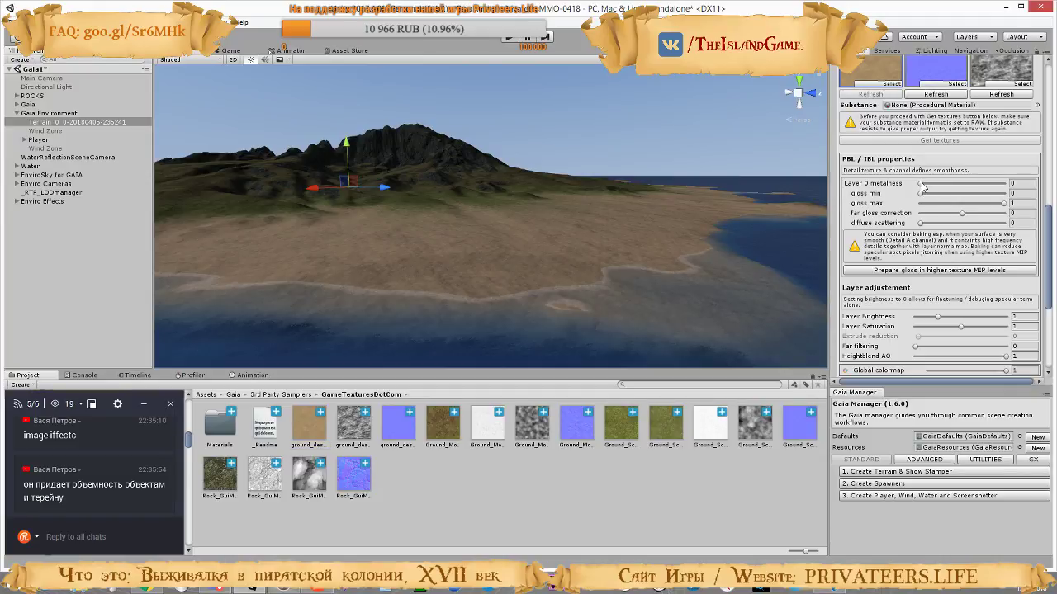
# Try different metalness, gloss and far gloss correction values and a diffuse scattering of 2 on the sand layer
pyautogui.moveTo(921, 184); pyautogui.dragTo(927, 184)
pyautogui.moveTo(995, 195)
pyautogui.mouseDown()
pyautogui.moveTo(904, 195)
pyautogui.moveTo(897, 181)
pyautogui.moveTo(996, 195)
pyautogui.moveTo(944, 196)
pyautogui.moveTo(1001, 193)
pyautogui.mouseUp()
pyautogui.moveTo(697, 219); pyautogui.dragTo(625, 246, button='right')
pyautogui.press('w')
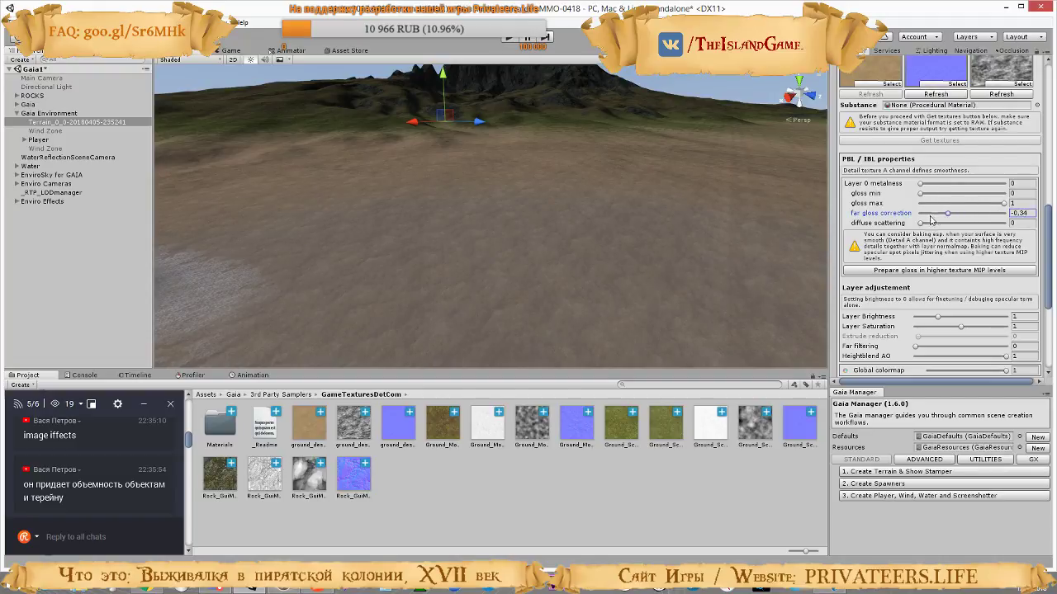
pyautogui.moveTo(930, 216); pyautogui.dragTo(1055, 216)
pyautogui.moveTo(1005, 203)
pyautogui.mouseDown()
pyautogui.moveTo(888, 211)
pyautogui.moveTo(1012, 211)
pyautogui.mouseUp()
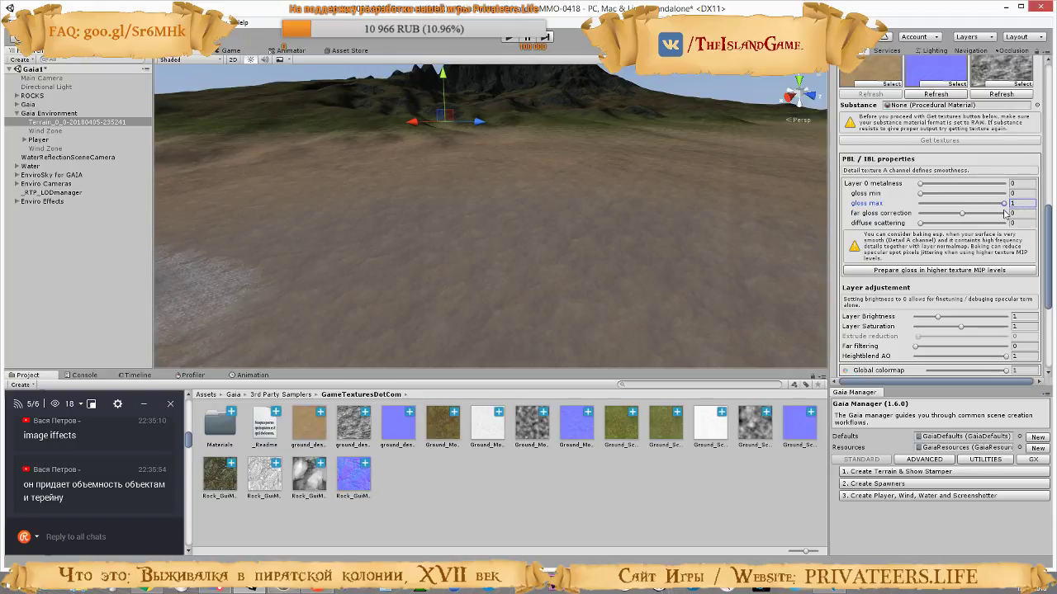
pyautogui.moveTo(921, 225); pyautogui.dragTo(1016, 236)
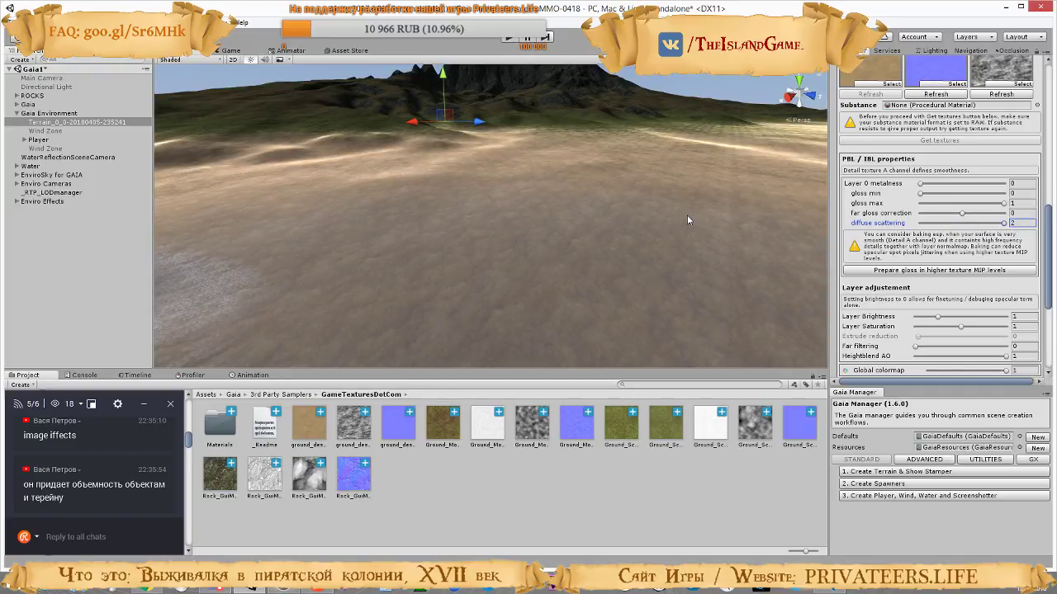
pyautogui.moveTo(687, 220); pyautogui.dragTo(717, 239, button='right')
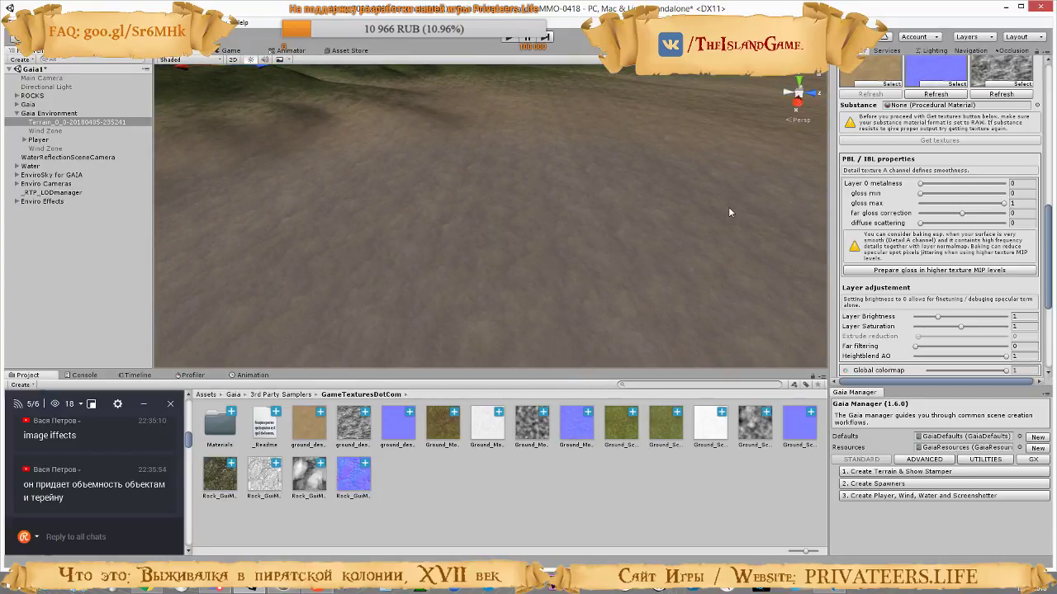
# Try different UV blend scale and UV blend val amounts on the sand layer
pyautogui.scroll(-4, 921, 252)
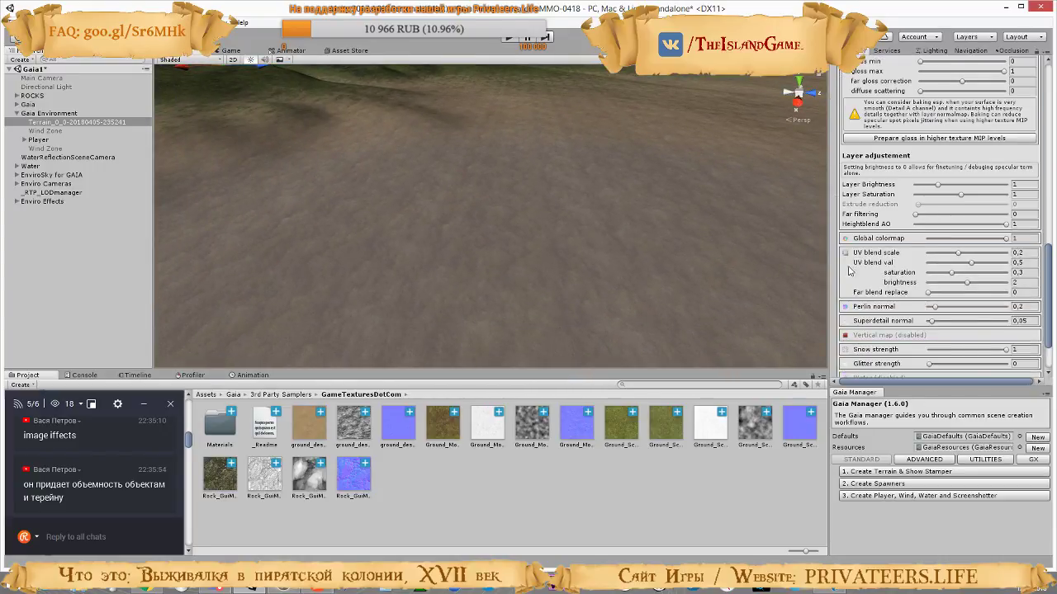
pyautogui.scroll(-2, 850, 269)
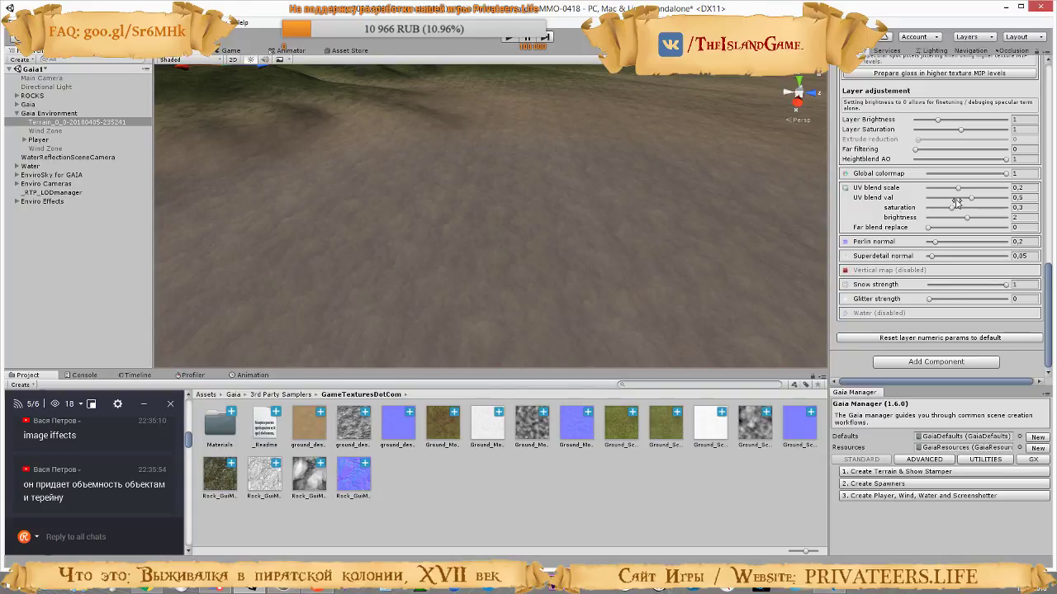
pyautogui.moveTo(665, 229); pyautogui.dragTo(726, 217, button='right')
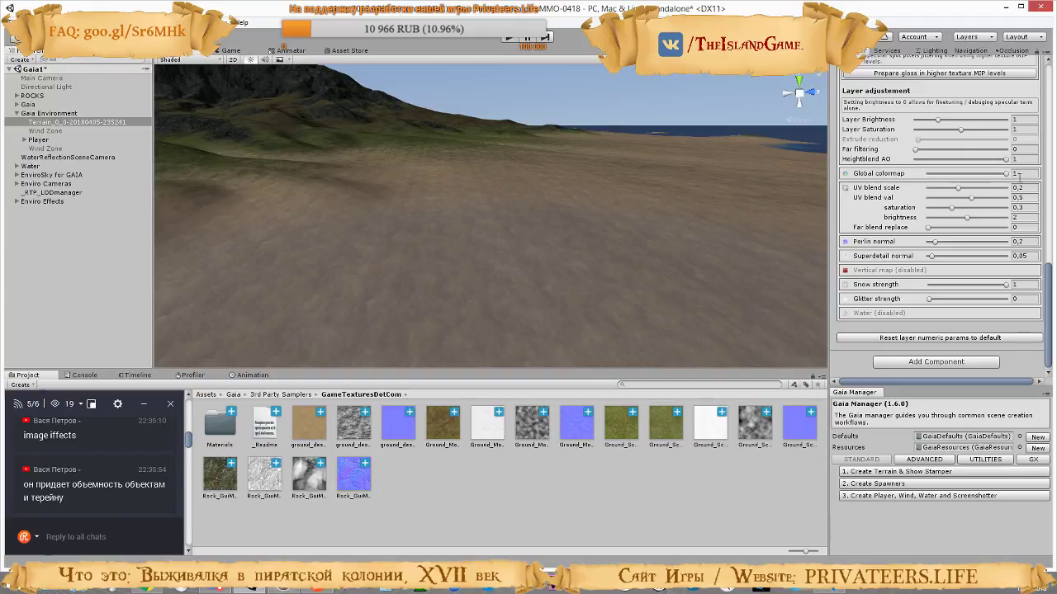
pyautogui.moveTo(957, 191)
pyautogui.mouseDown()
pyautogui.moveTo(940, 192)
pyautogui.moveTo(995, 190)
pyautogui.moveTo(937, 190)
pyautogui.mouseUp()
pyautogui.moveTo(972, 202); pyautogui.dragTo(1027, 204)
pyautogui.moveTo(511, 270); pyautogui.dragTo(503, 180, button='right')
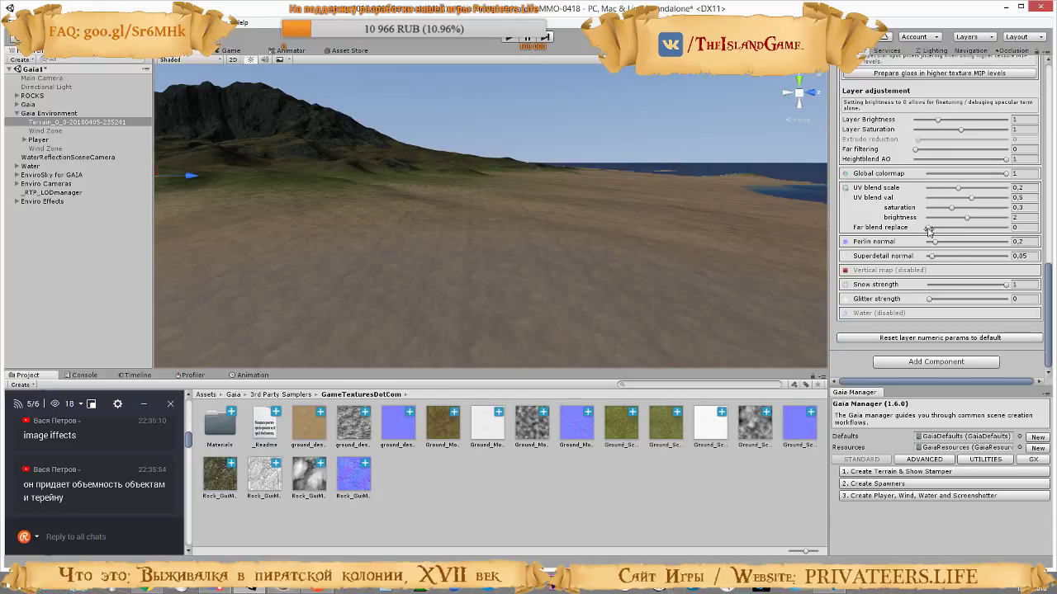
# Try a far blend replace of 1 on the sand layer and check the shoreline's look
pyautogui.moveTo(929, 228); pyautogui.dragTo(996, 228)
pyautogui.moveTo(929, 227); pyautogui.dragTo(1055, 234)
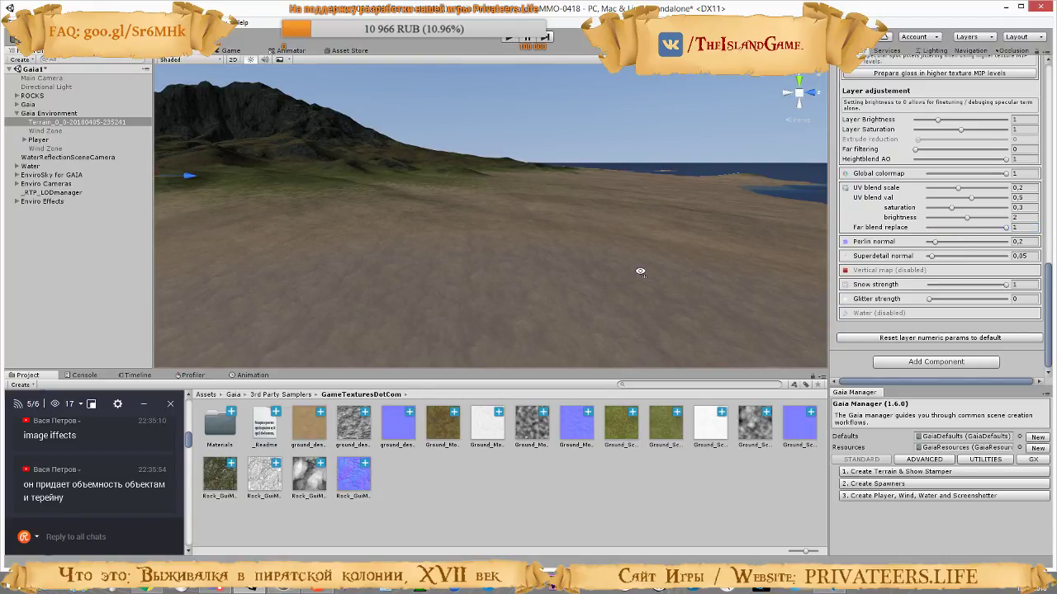
pyautogui.moveTo(637, 273); pyautogui.dragTo(684, 272, button='right')
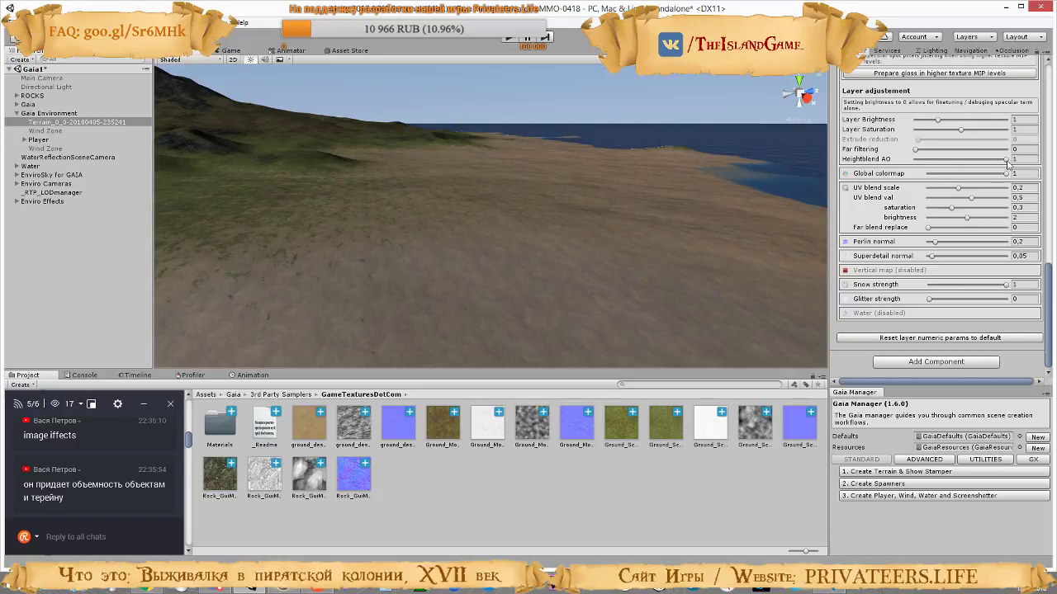
# Try different Heightblend AO and far filtering values on the sand layer
pyautogui.moveTo(1007, 162); pyautogui.dragTo(1015, 189)
pyautogui.moveTo(915, 152); pyautogui.dragTo(1052, 162)
pyautogui.moveTo(930, 152); pyautogui.dragTo(882, 153)
pyautogui.scroll(3, 970, 319)
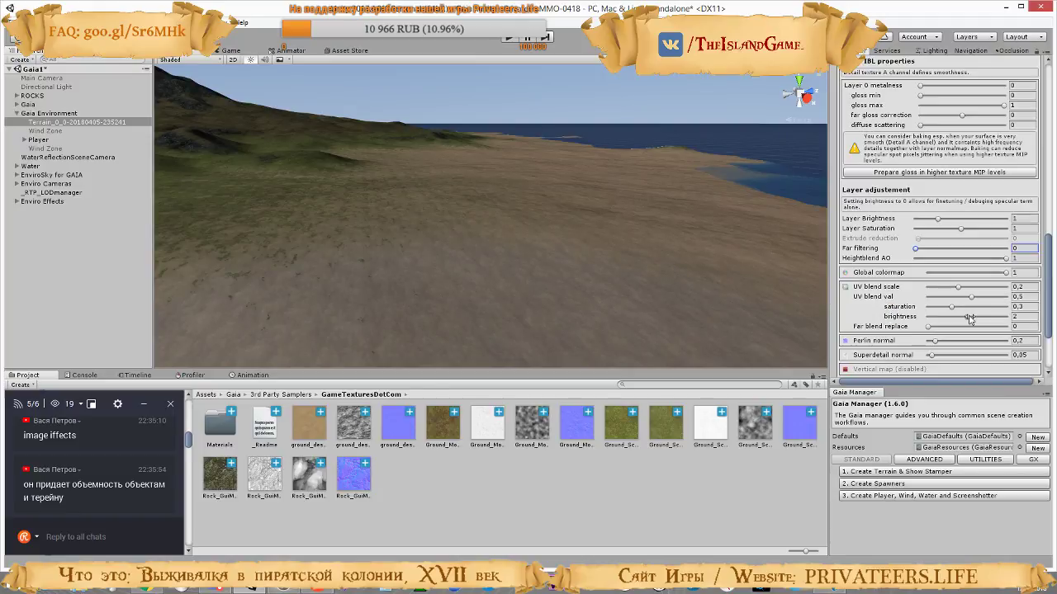
pyautogui.scroll(-3, 970, 319)
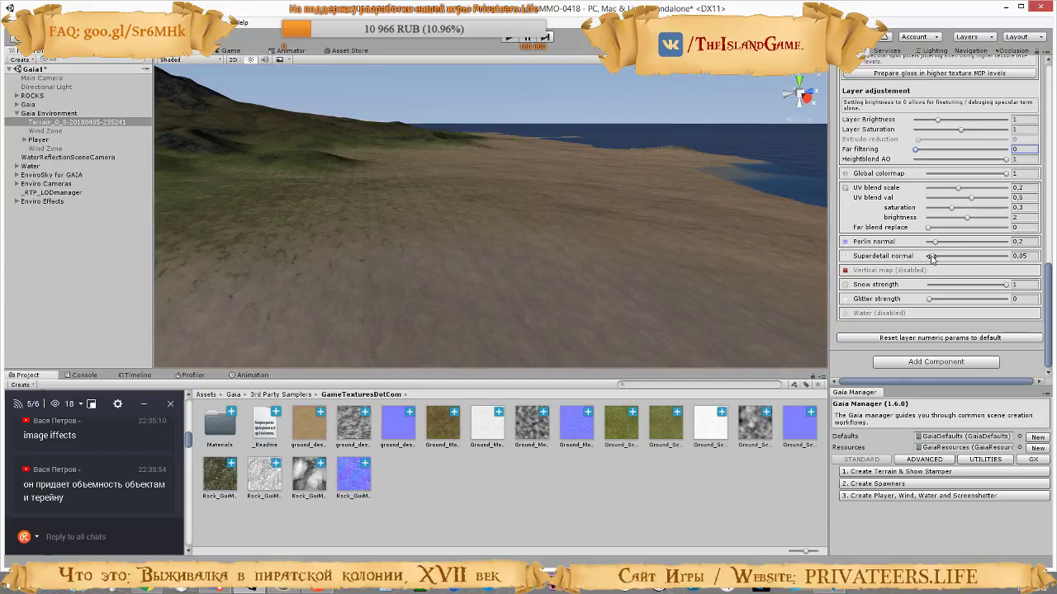
# Try changing the sand layer's superdetail normal and setting its Perlin normal to 0.02, and undo the changes
pyautogui.moveTo(931, 257)
pyautogui.mouseDown()
pyautogui.moveTo(987, 255)
pyautogui.moveTo(959, 243)
pyautogui.moveTo(984, 244)
pyautogui.moveTo(931, 252)
pyautogui.mouseUp()
pyautogui.hotkey('ctrl', 'z')
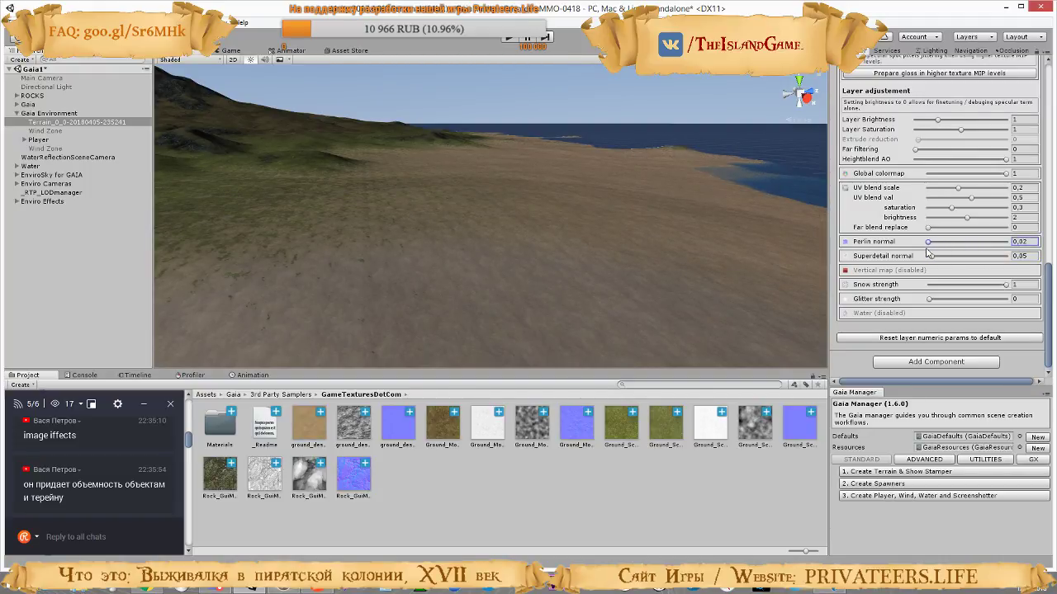
pyautogui.hotkey('ctrl', 'z')
# Run the scene and walk across the sand and rocky slope to examine the terrain textures up close
pyautogui.moveTo(696, 256); pyautogui.dragTo(483, 51, button='right')
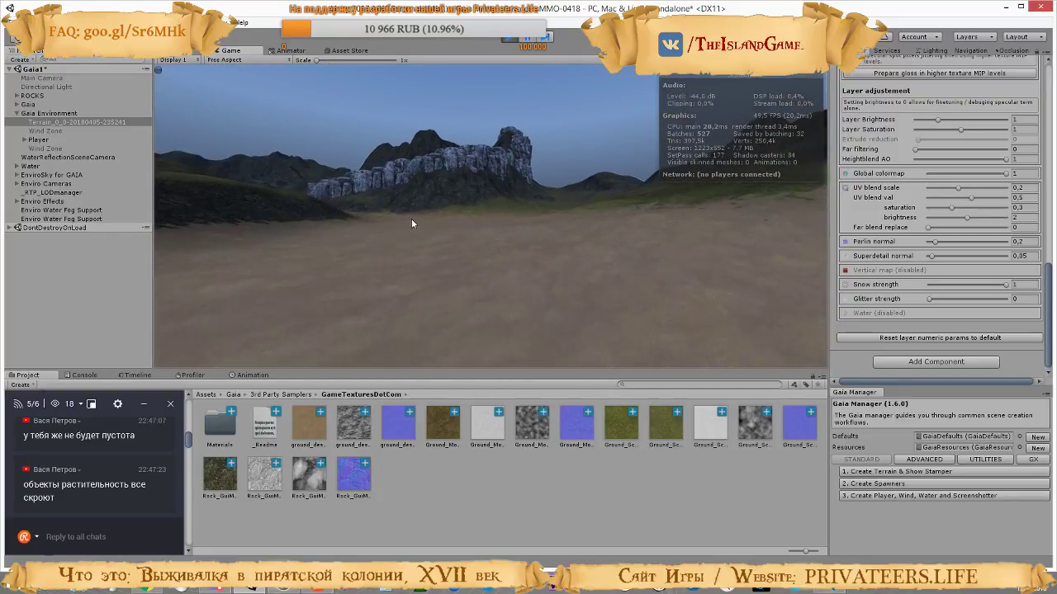
pyautogui.press('w')
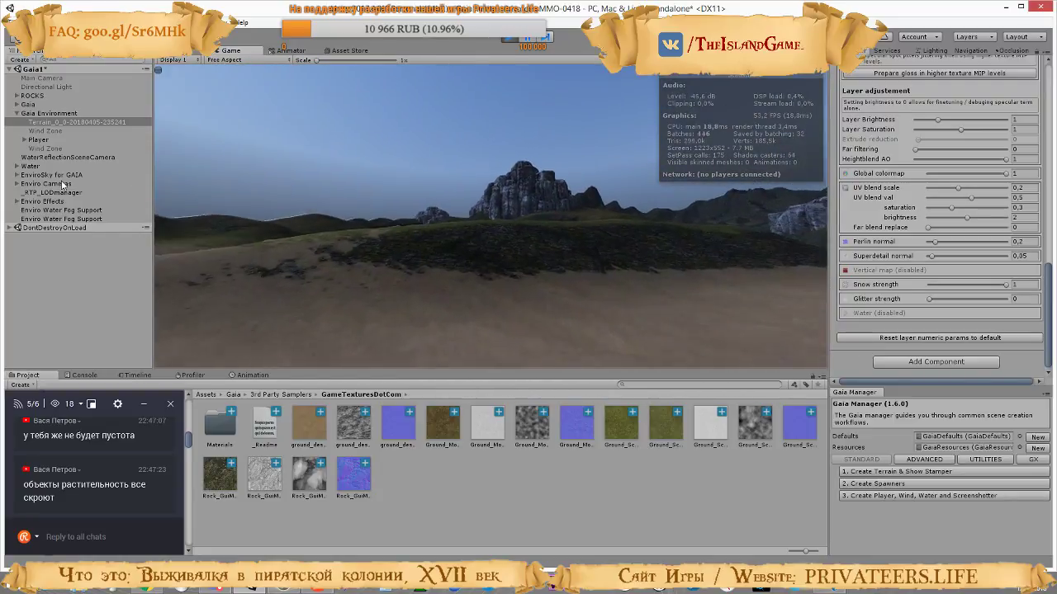
pyautogui.press('w')
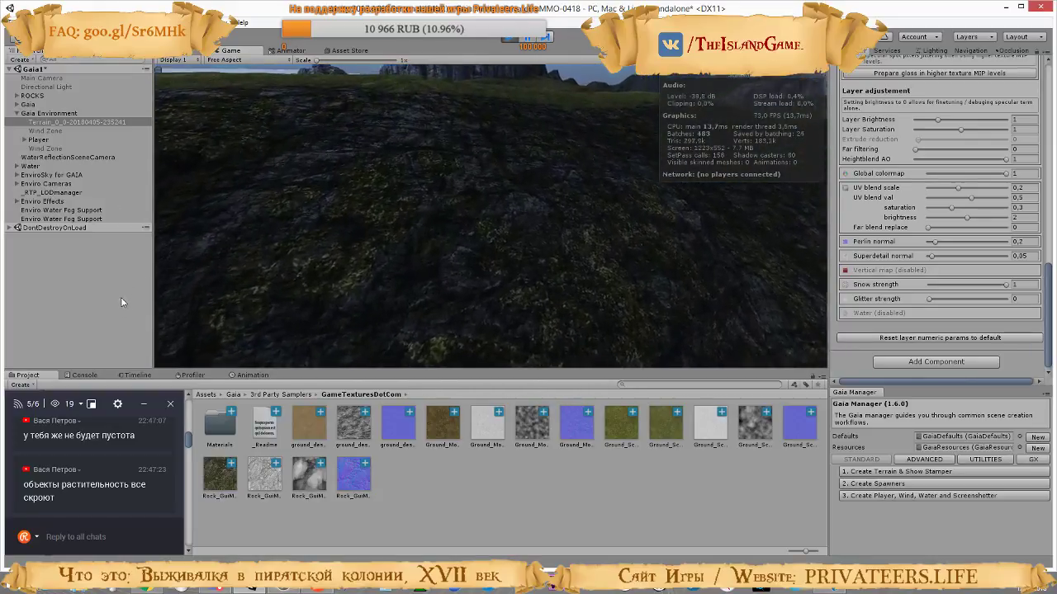
pyautogui.press('w')
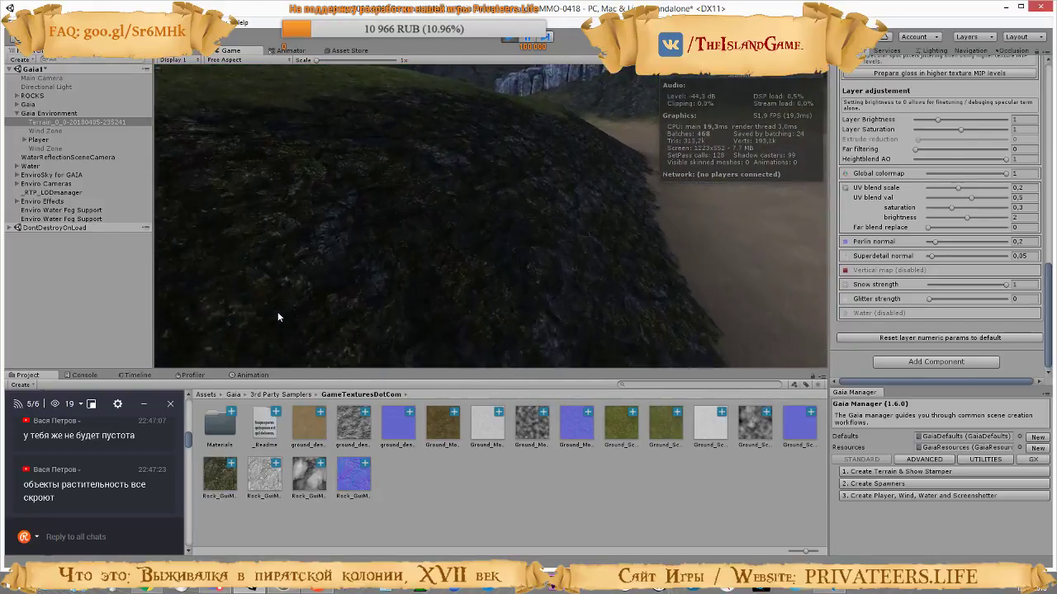
pyautogui.press('w')
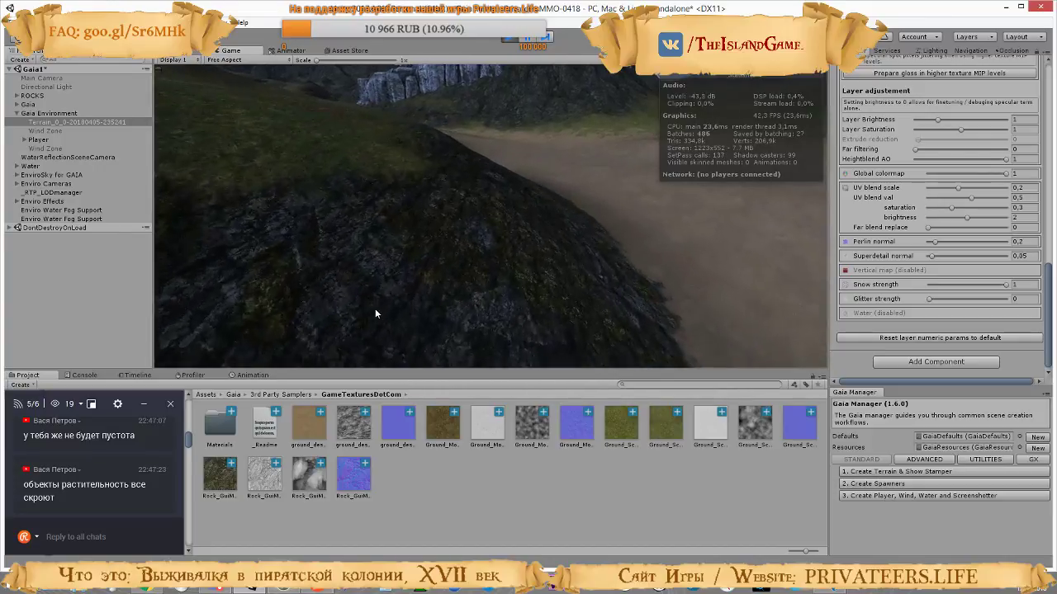
pyautogui.press('w')
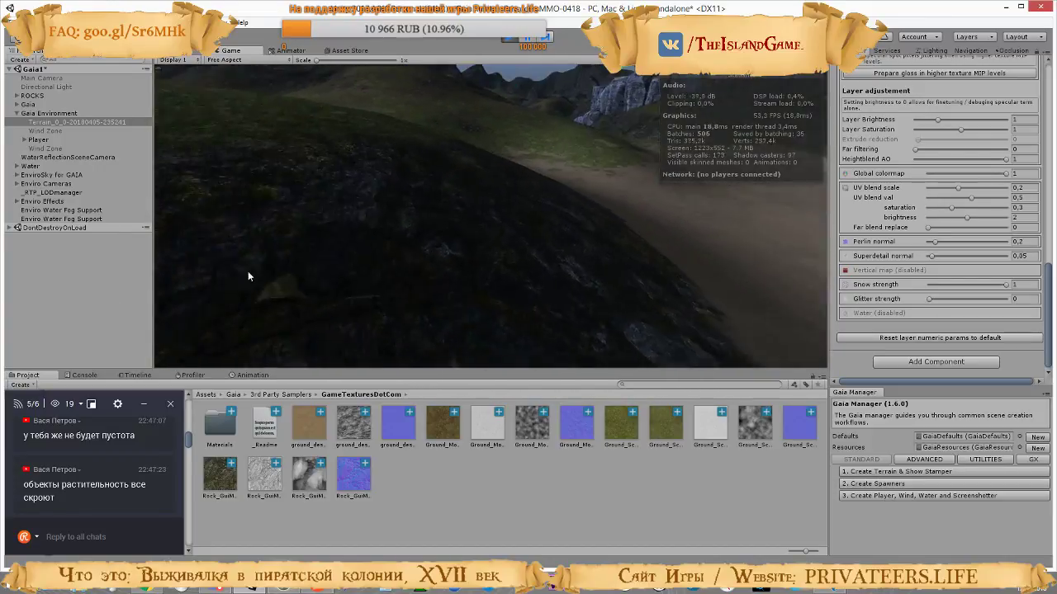
# Select the mossy rock layer in the Relief Terrain layers and review its textures and adjustment values
pyautogui.scroll(3, 894, 189)
pyautogui.scroll(5, 894, 189)
pyautogui.press('w')
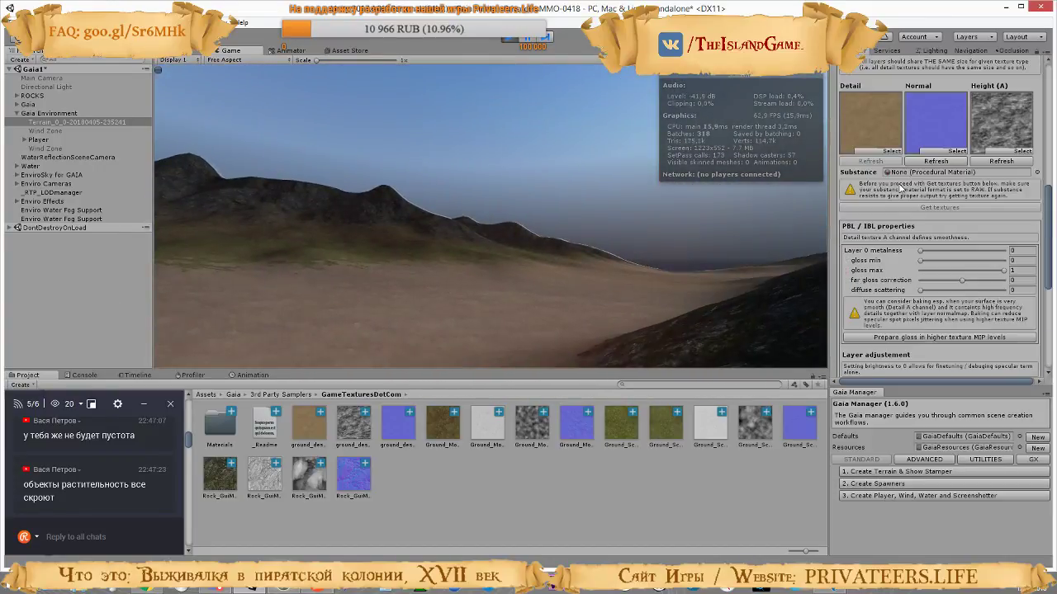
pyautogui.click(936, 122)
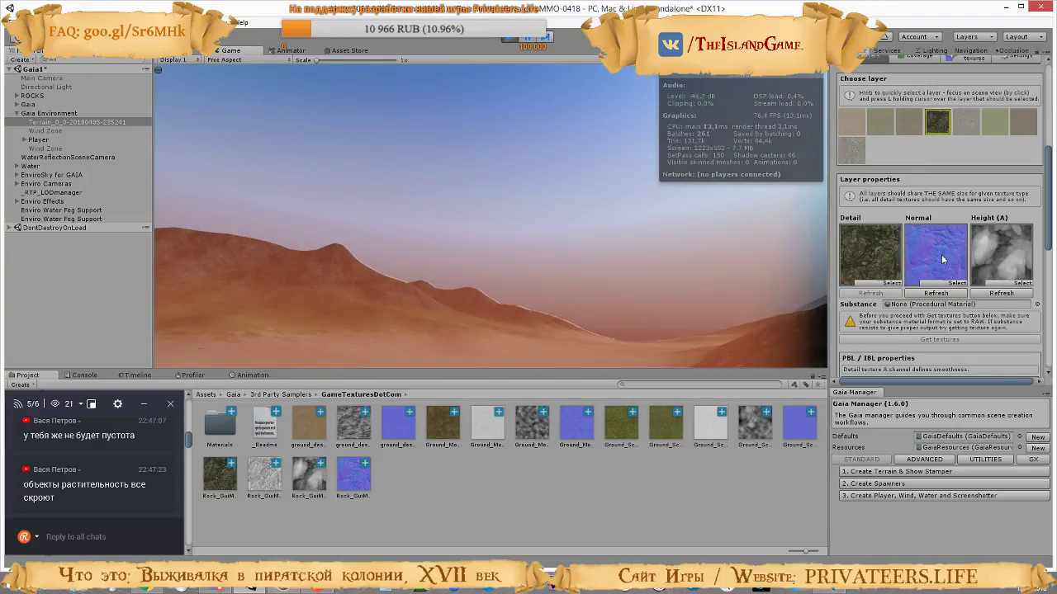
pyautogui.scroll(-10, 941, 254)
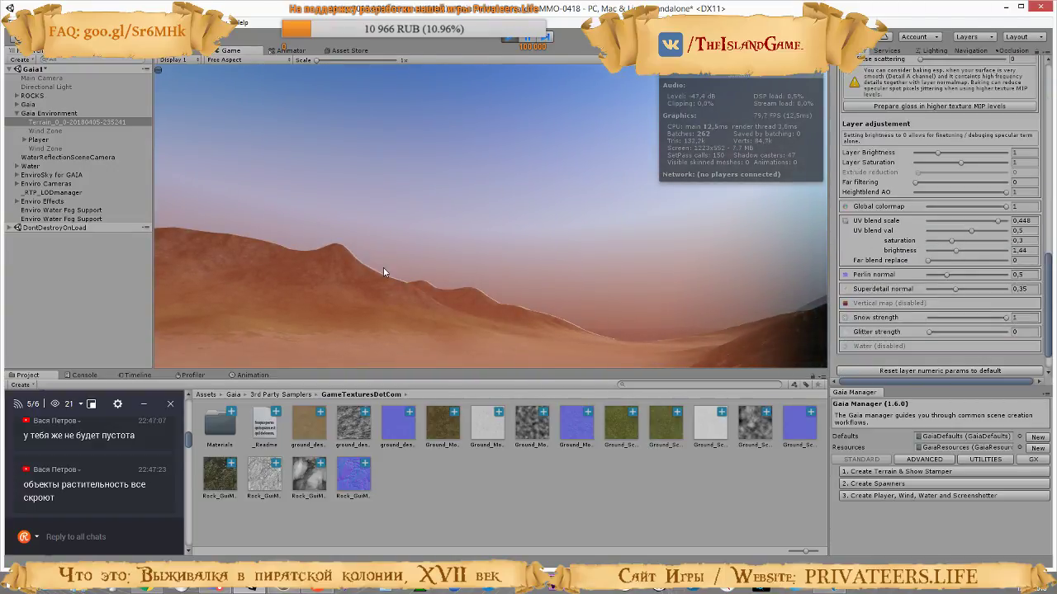
# Walk around the mossy slope below the rock formation in the running game to examine its texture
pyautogui.click(383, 267)
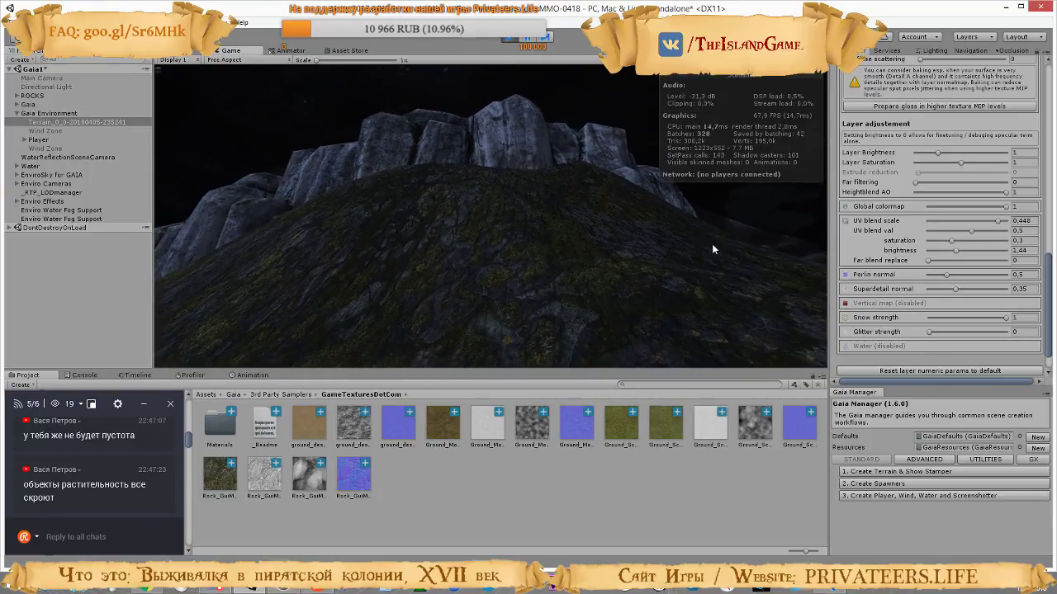
pyautogui.press('w')
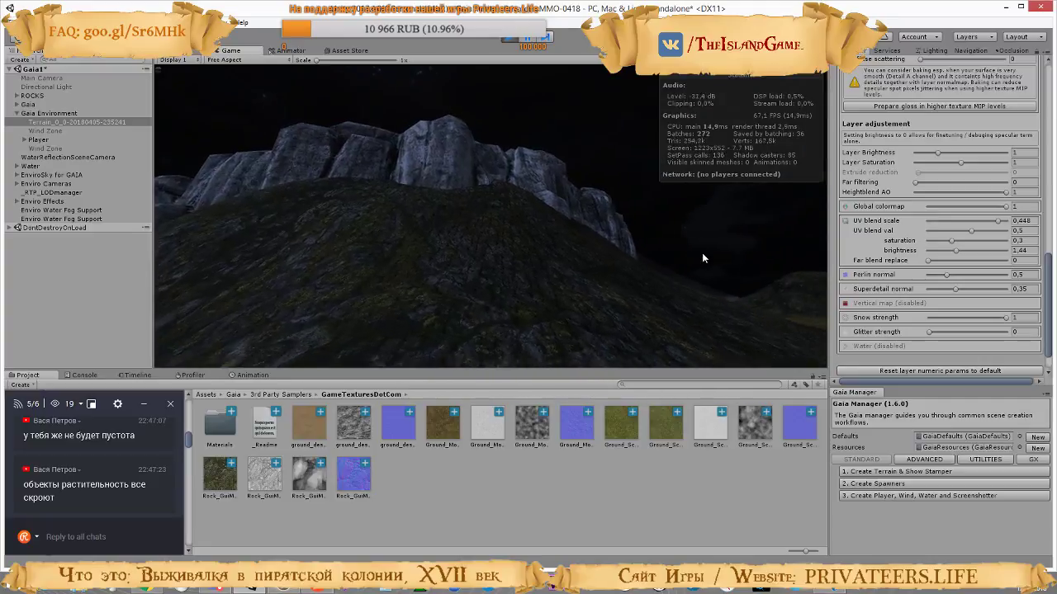
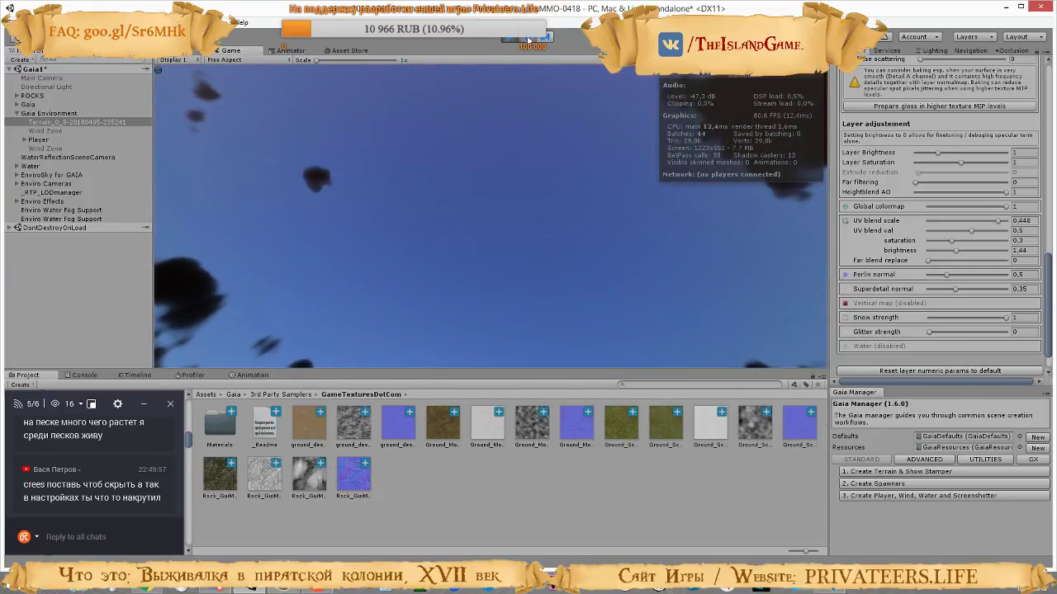
# Pause the game and review the Relief Terrain's vertical texture and superdetail settings against the slope in the scene
pyautogui.click(528, 39)
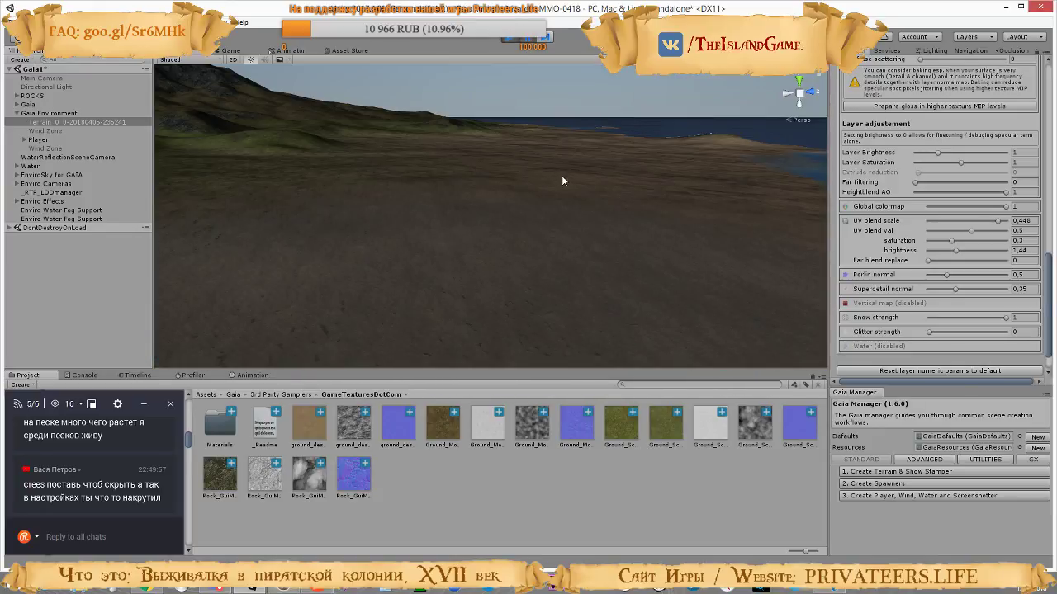
pyautogui.moveTo(496, 307); pyautogui.dragTo(179, 262, button='right')
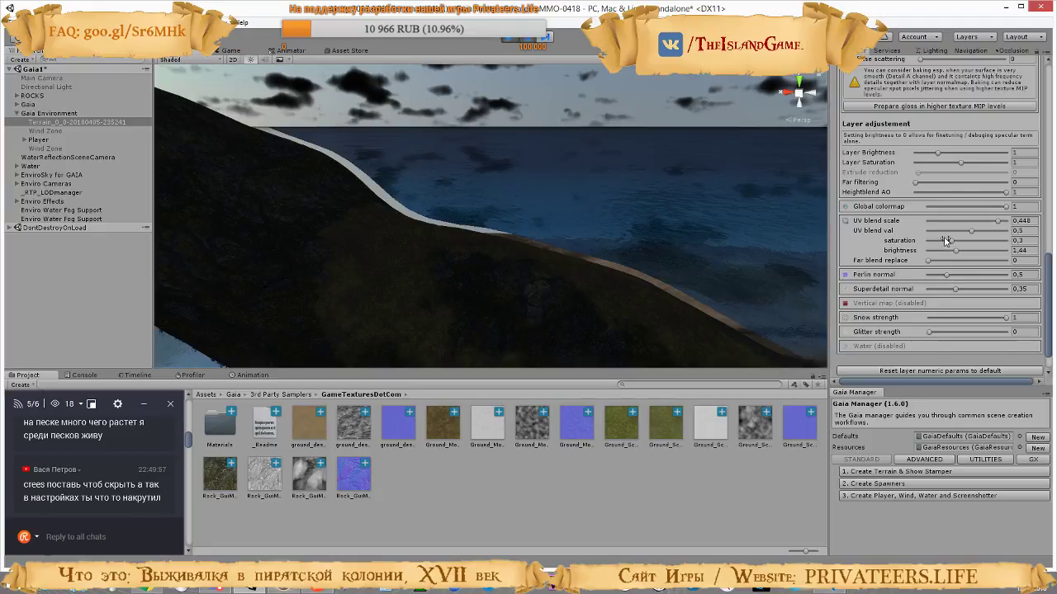
pyautogui.scroll(15, 945, 240)
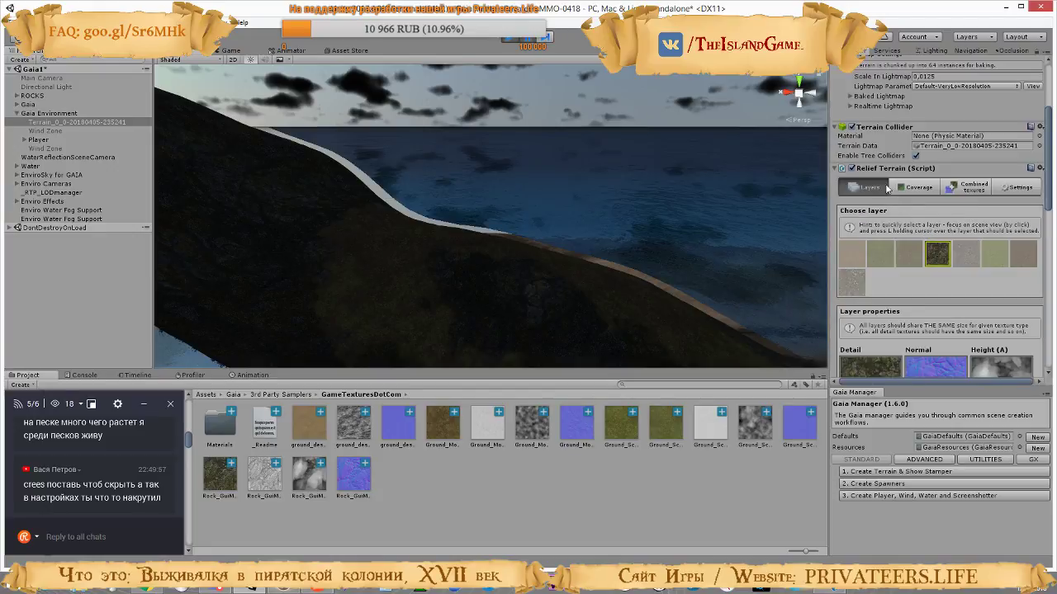
pyautogui.click(1018, 188)
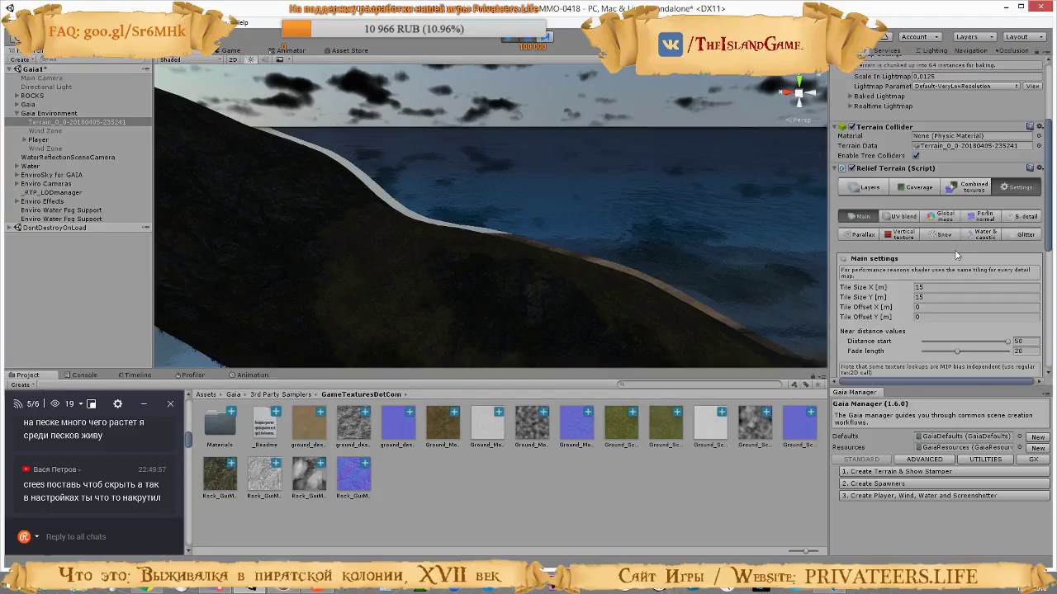
pyautogui.click(905, 236)
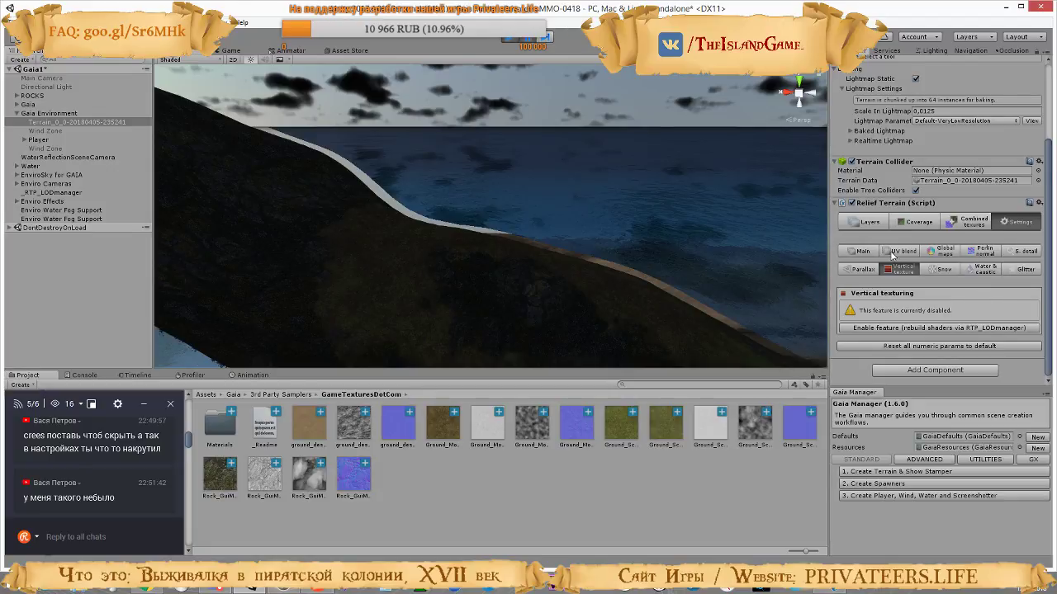
pyautogui.click(1023, 251)
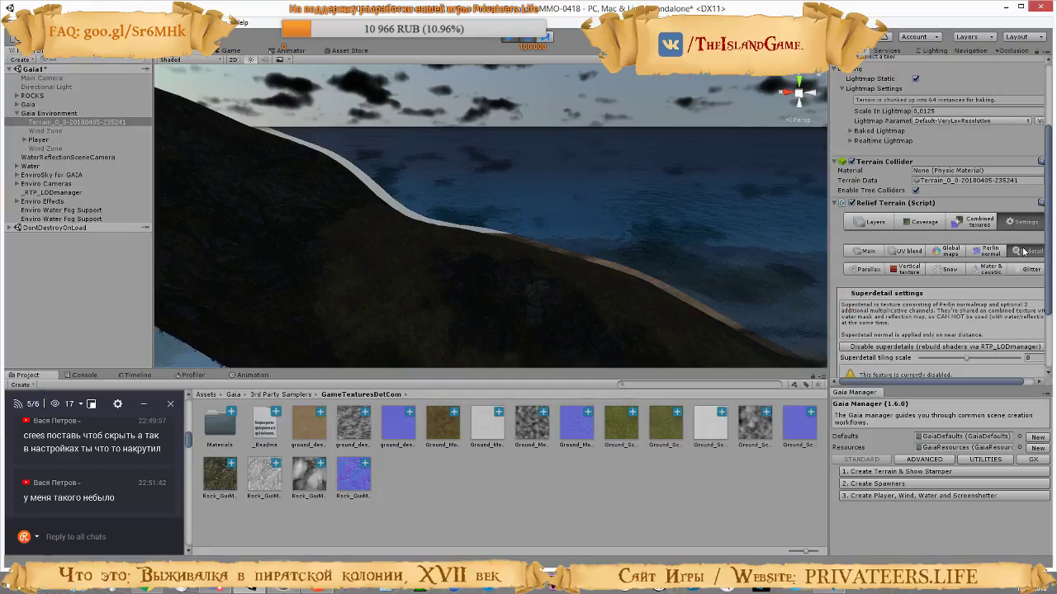
pyautogui.scroll(-3, 997, 287)
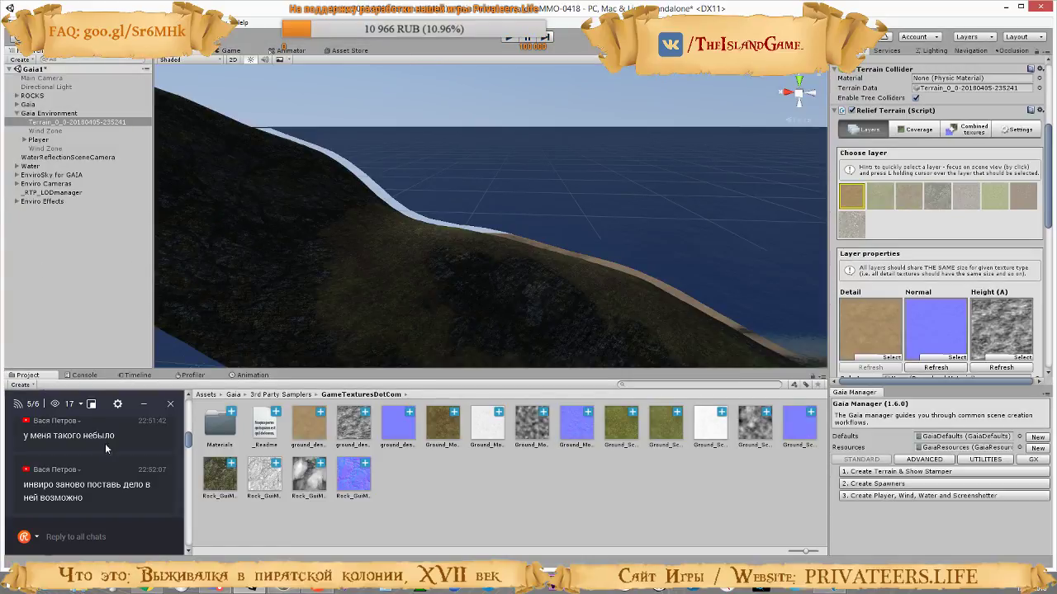
# Try removing EnviroSky for GAIA, Enviro Cameras and Enviro Effects and lighting the terrain with the activated Directional Light
pyautogui.keyDown('shift'); pyautogui.click(41, 183); pyautogui.keyUp('shift')
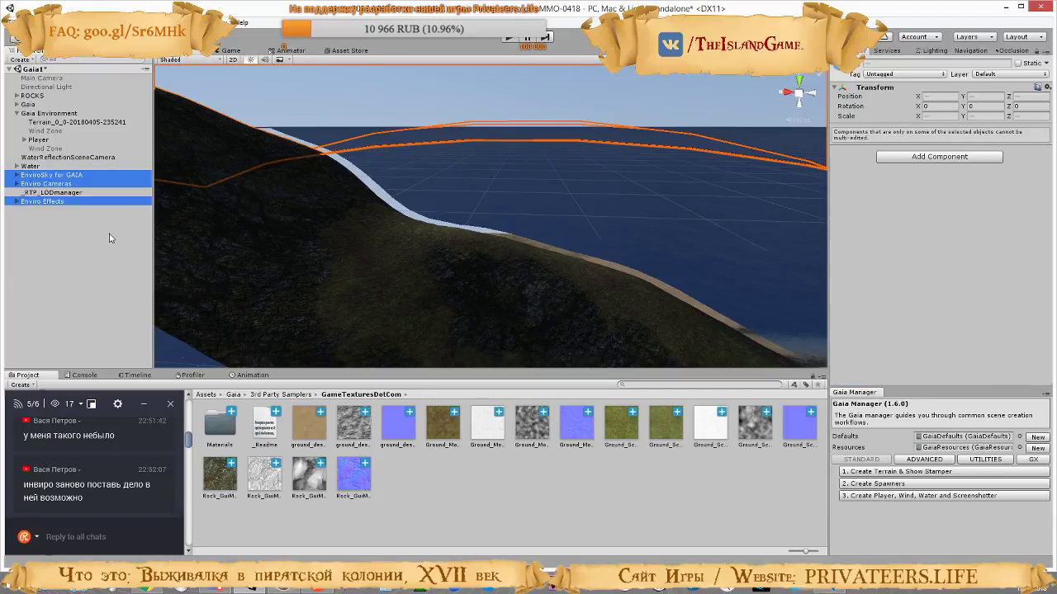
pyautogui.press('Delete')
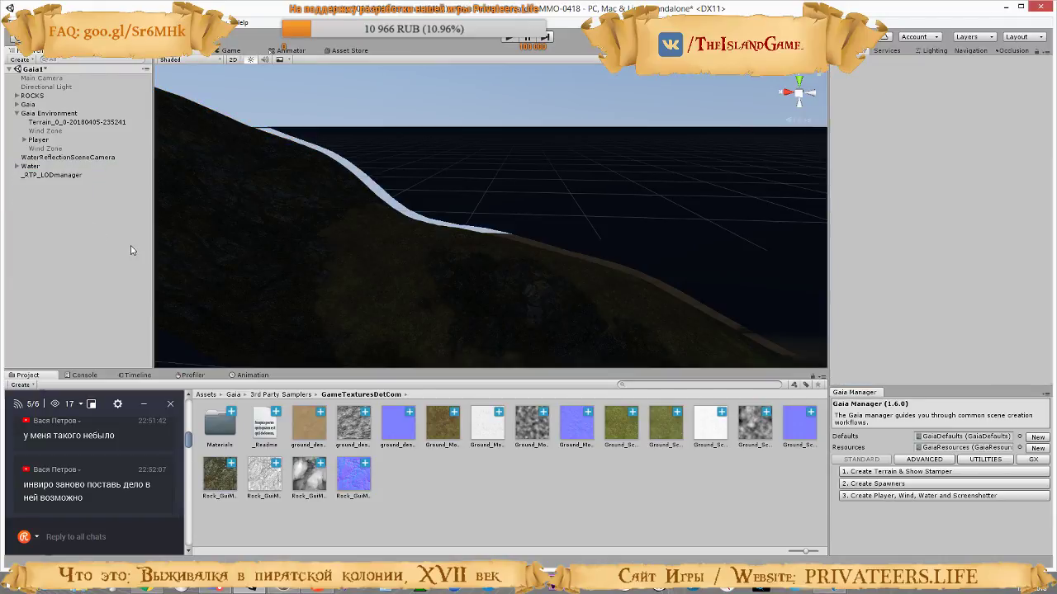
pyautogui.moveTo(528, 227); pyautogui.dragTo(253, 118, button='right')
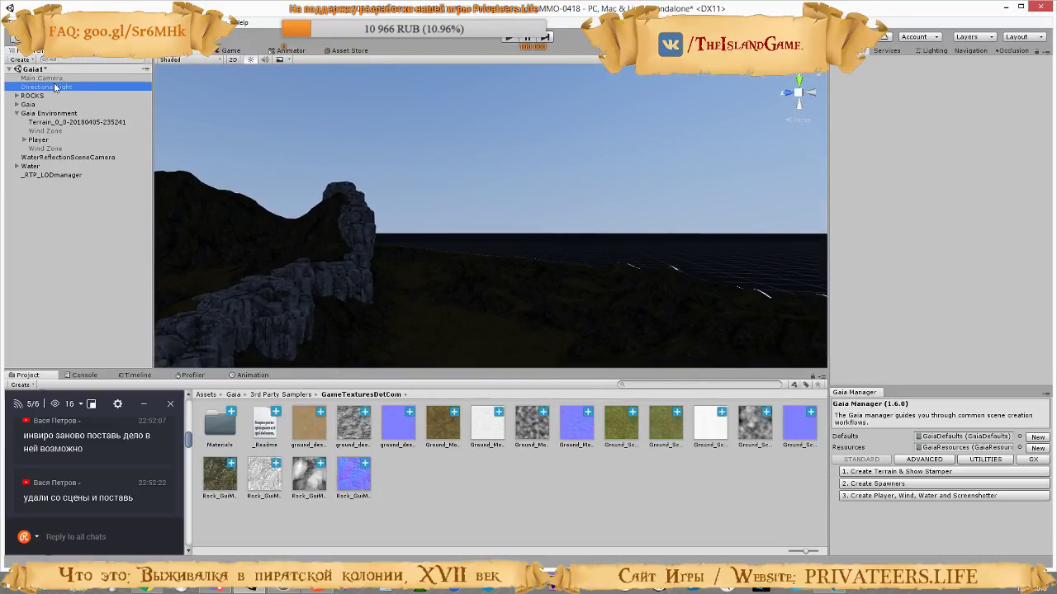
pyautogui.click(856, 64)
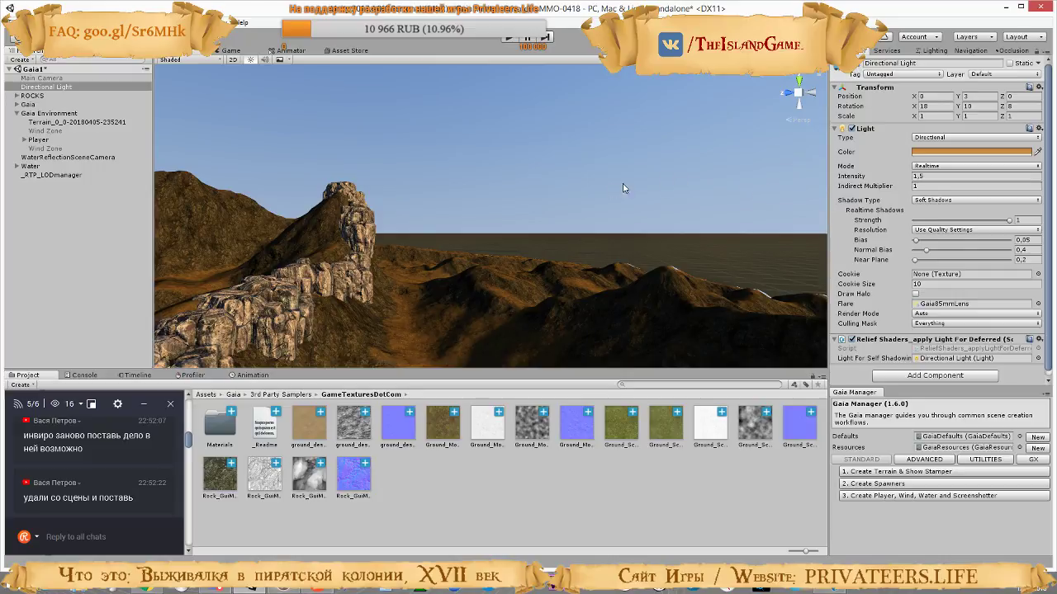
pyautogui.moveTo(624, 188); pyautogui.dragTo(568, 292, button='right')
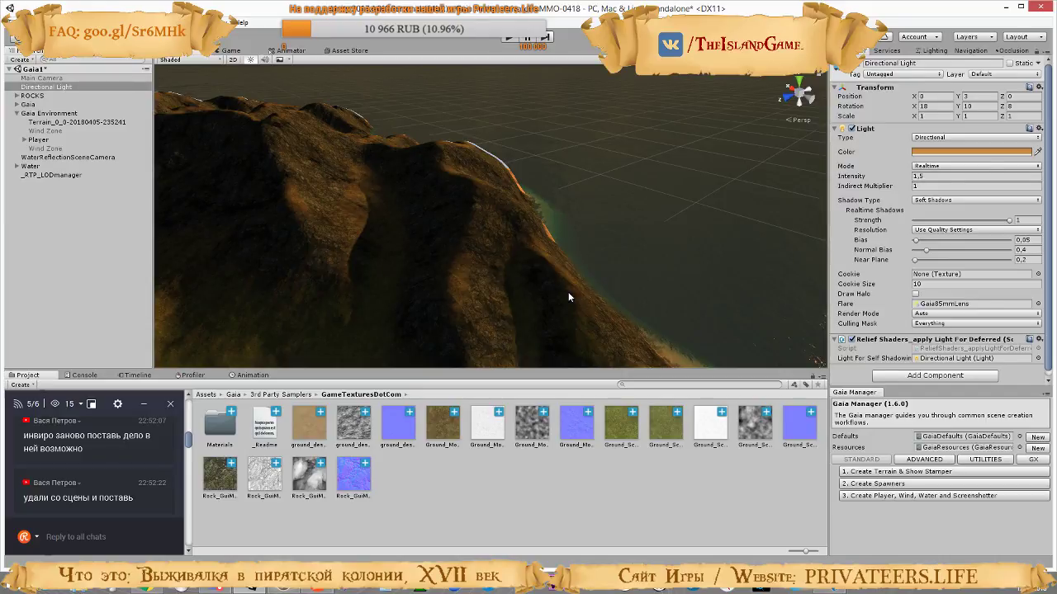
pyautogui.moveTo(458, 273); pyautogui.dragTo(297, 195, button='right')
pyautogui.moveTo(564, 207); pyautogui.dragTo(478, 285, button='right')
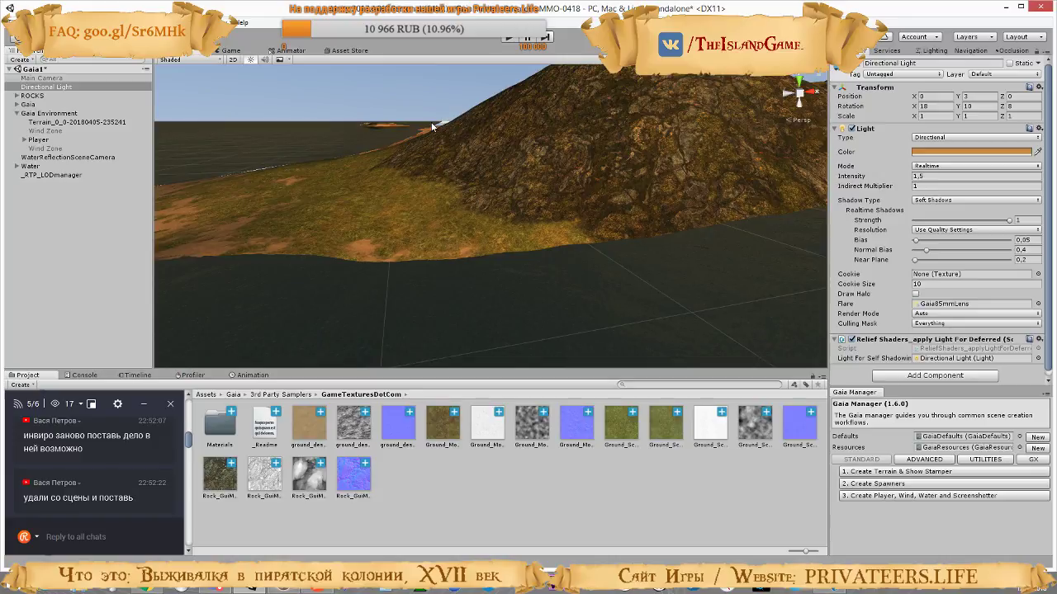
# Undo the Directional Light activation and the deletion of the Enviro sky, camera and effects objects
pyautogui.click(251, 60)
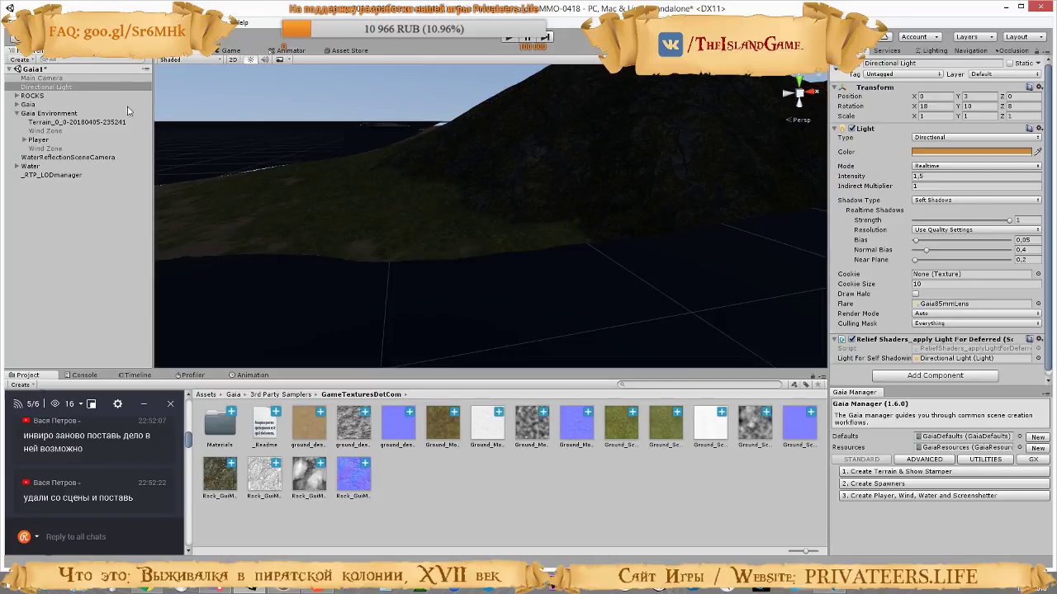
pyautogui.click(100, 114)
pyautogui.hotkey('ctrl', 'z')
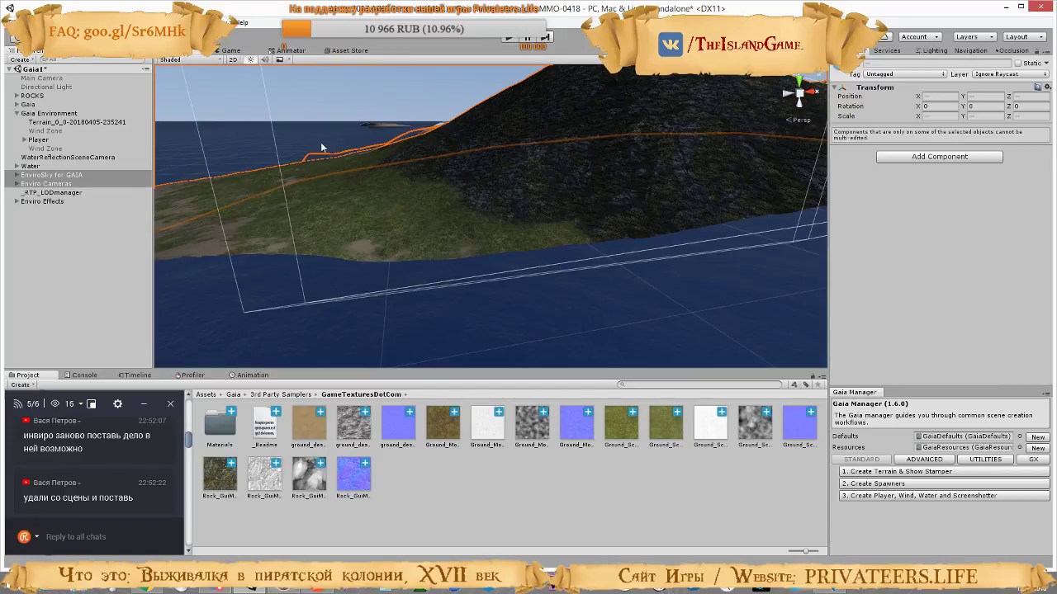
# Deactivate the top-level Water object and look over the terrain without it
pyautogui.moveTo(427, 137); pyautogui.dragTo(556, 241, button='right')
pyautogui.press('s')
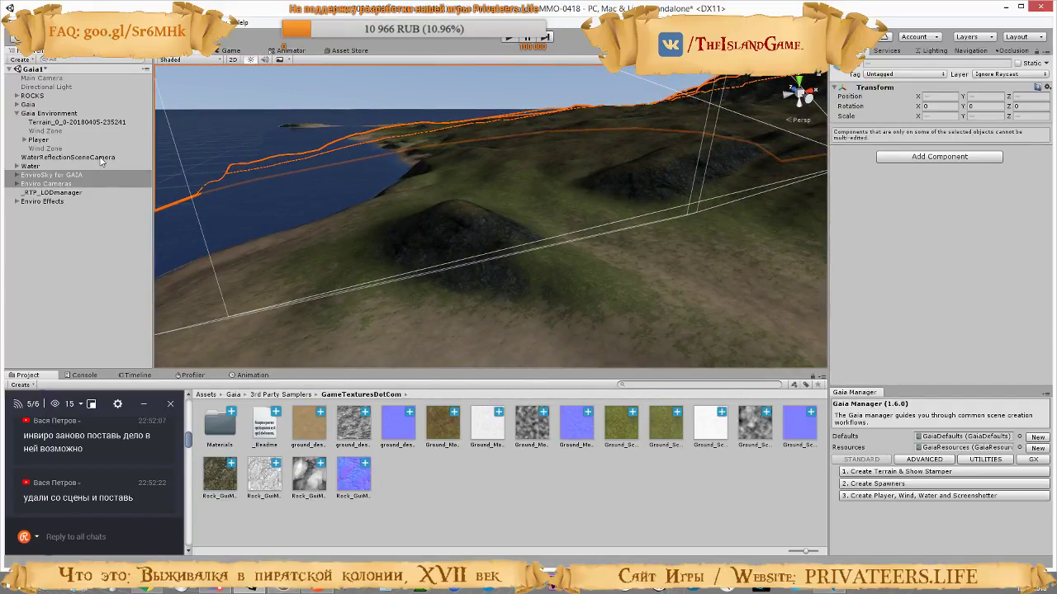
pyautogui.click(31, 167)
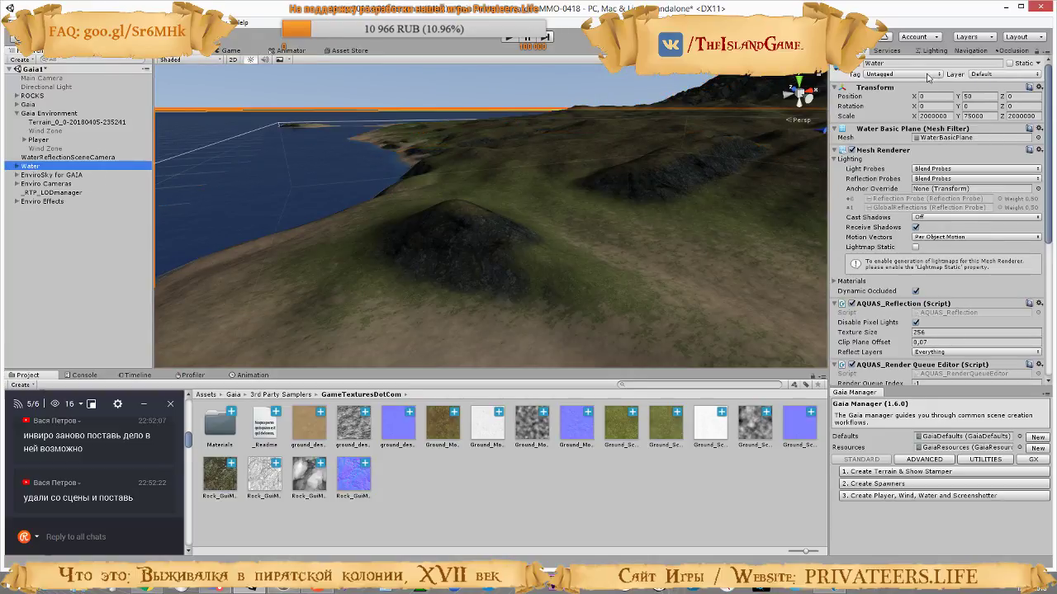
pyautogui.click(857, 64)
pyautogui.moveTo(652, 208); pyautogui.dragTo(636, 274, button='right')
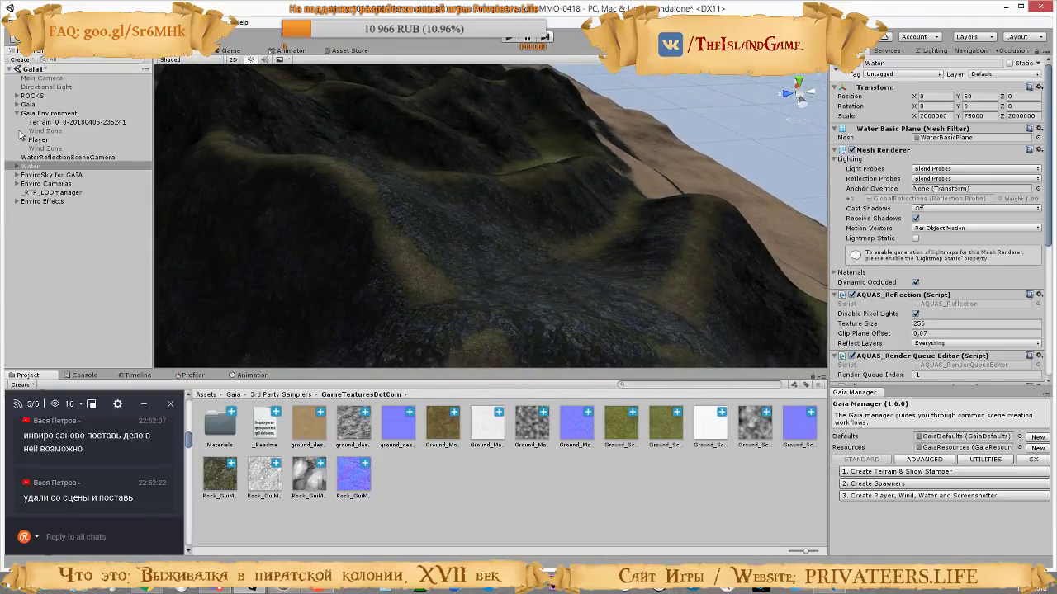
# Examine the Gaia group's objects and the Gaia Manager's GX extensions and utilities for environment tools
pyautogui.click(49, 175)
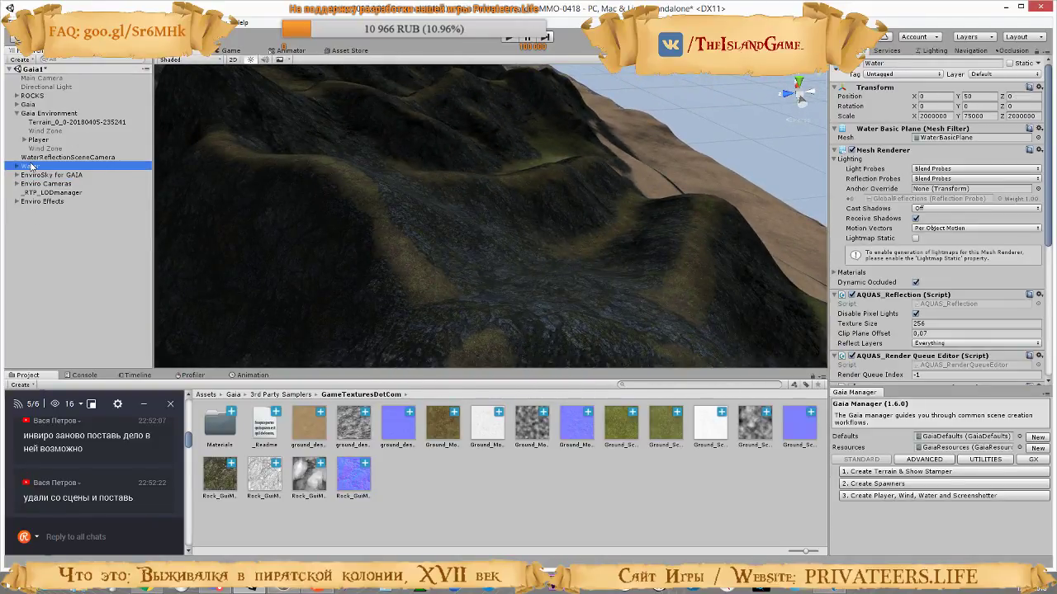
pyautogui.click(45, 114)
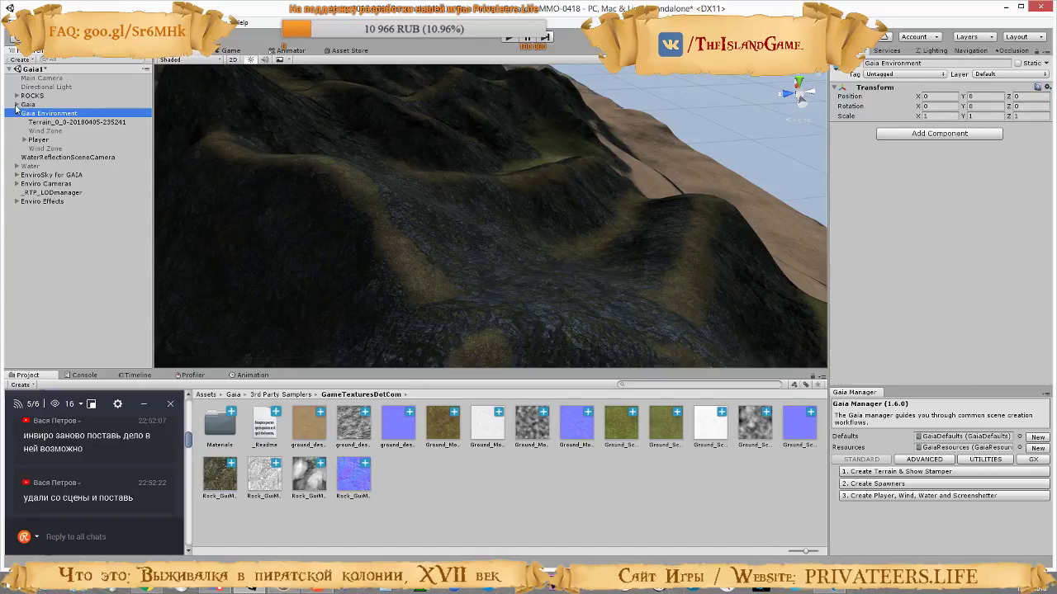
pyautogui.click(17, 105)
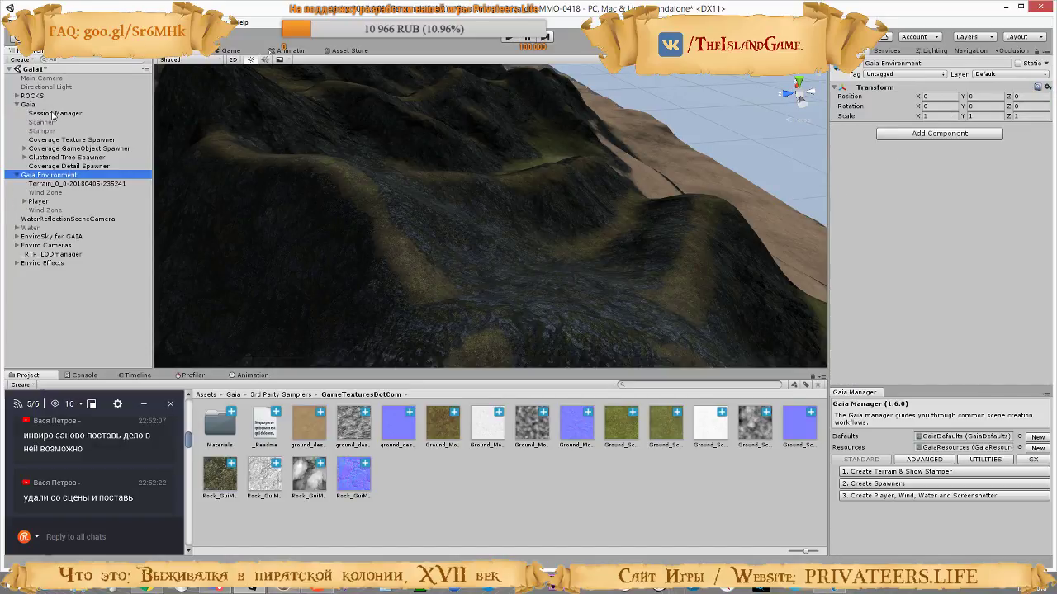
pyautogui.click(1033, 460)
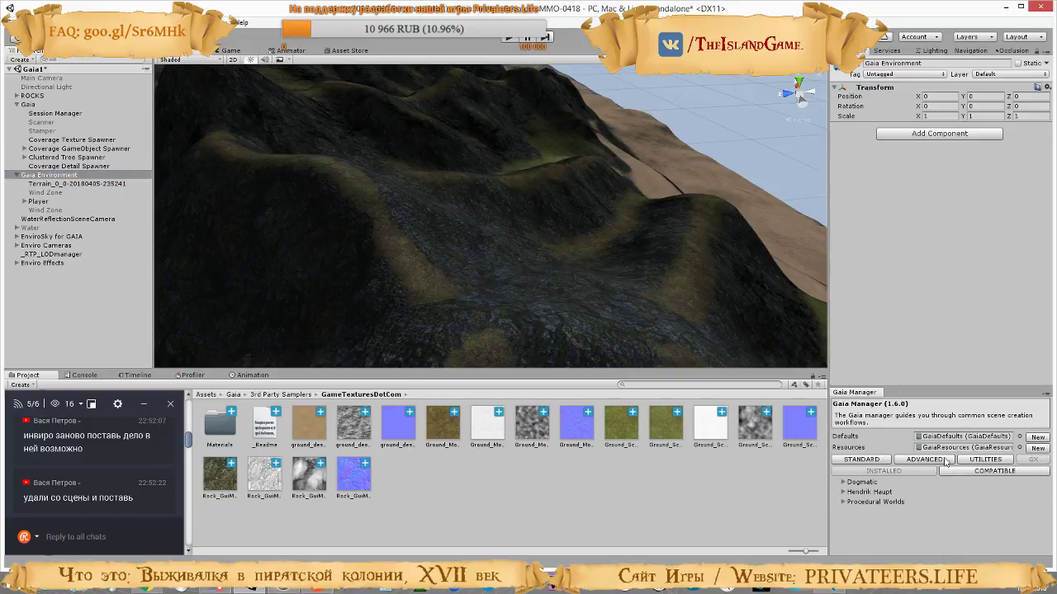
pyautogui.click(984, 460)
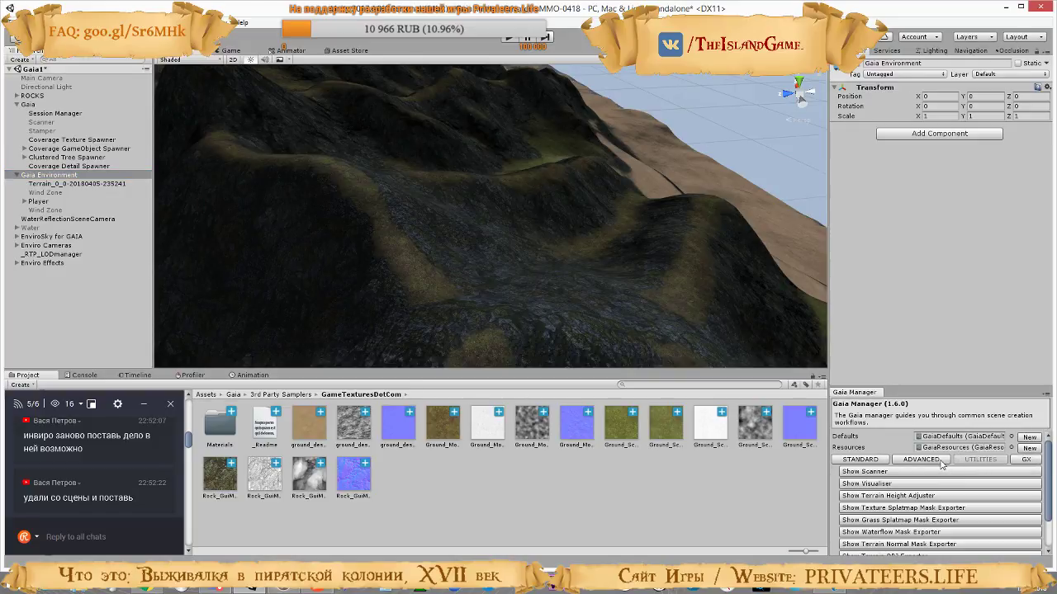
pyautogui.scroll(-2, 941, 465)
pyautogui.scroll(2, 941, 465)
pyautogui.scroll(-2, 941, 464)
pyautogui.scroll(-1, 941, 464)
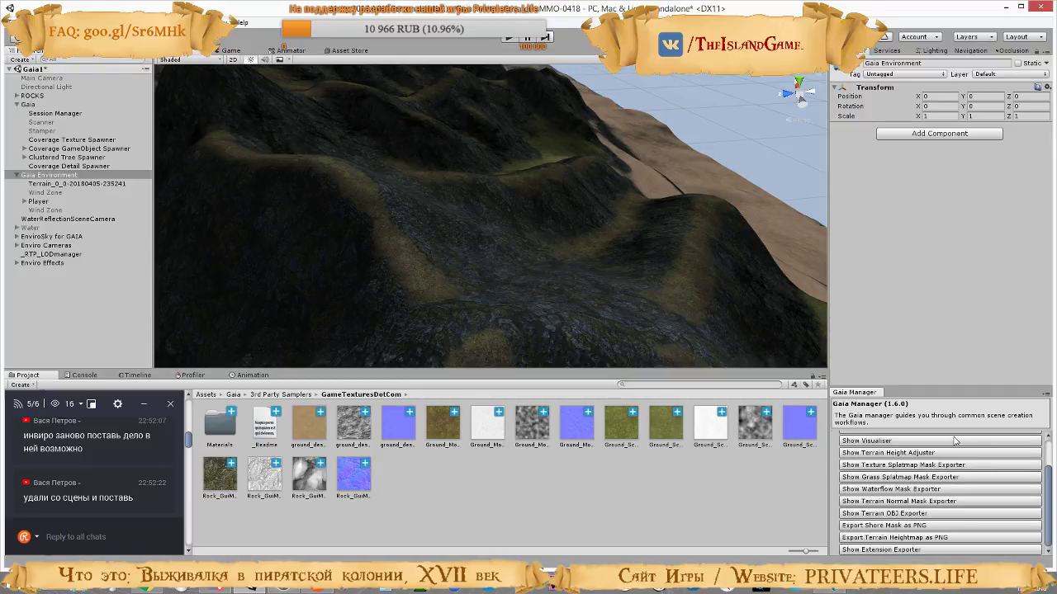
pyautogui.scroll(2, 978, 496)
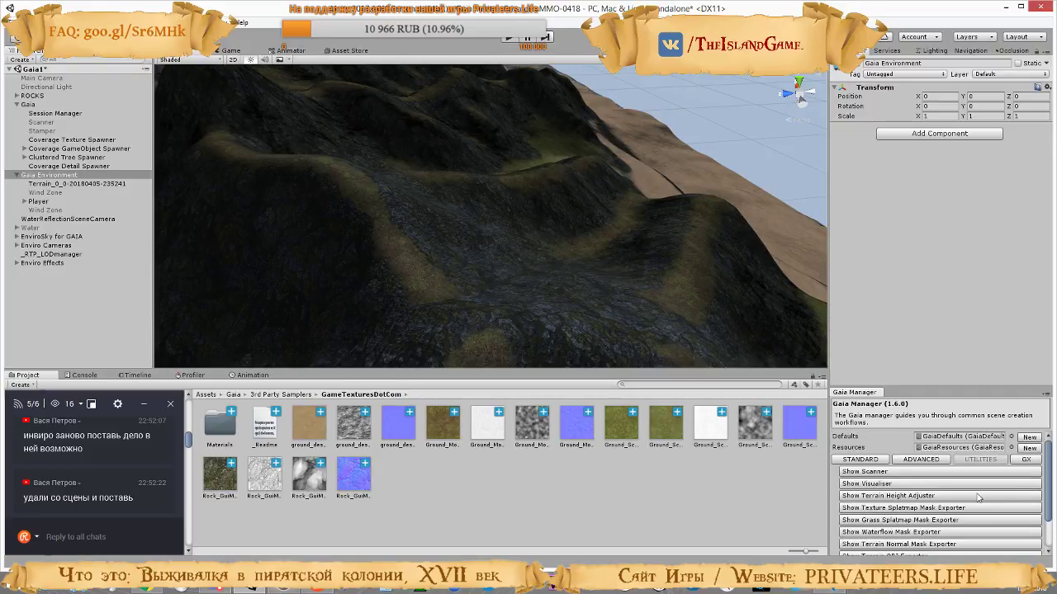
# Create the standard Gaia player, wind, water and screenshotter in the scene
pyautogui.click(925, 460)
pyautogui.click(871, 461)
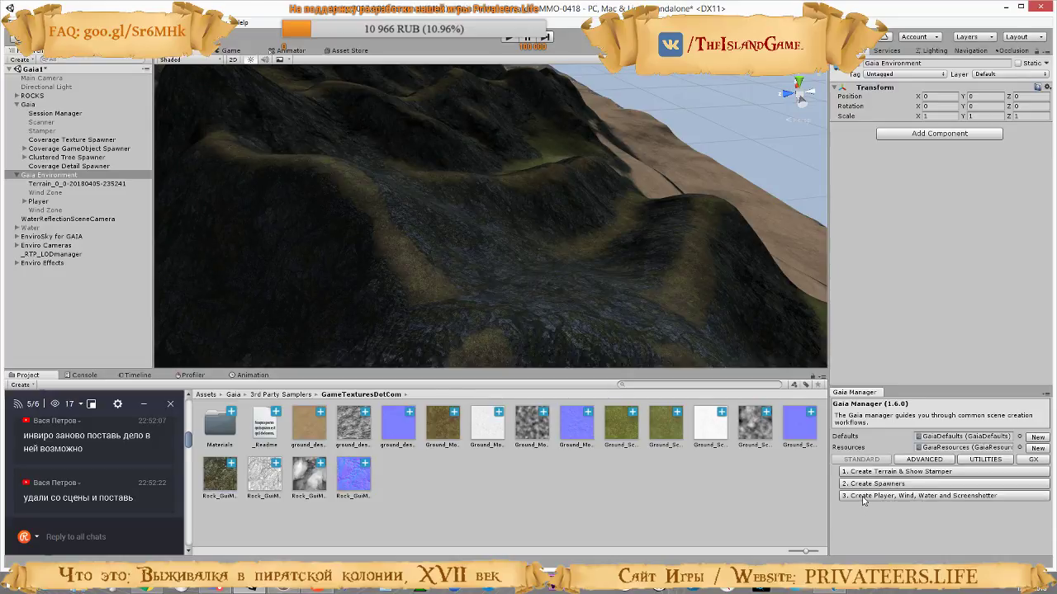
pyautogui.click(863, 496)
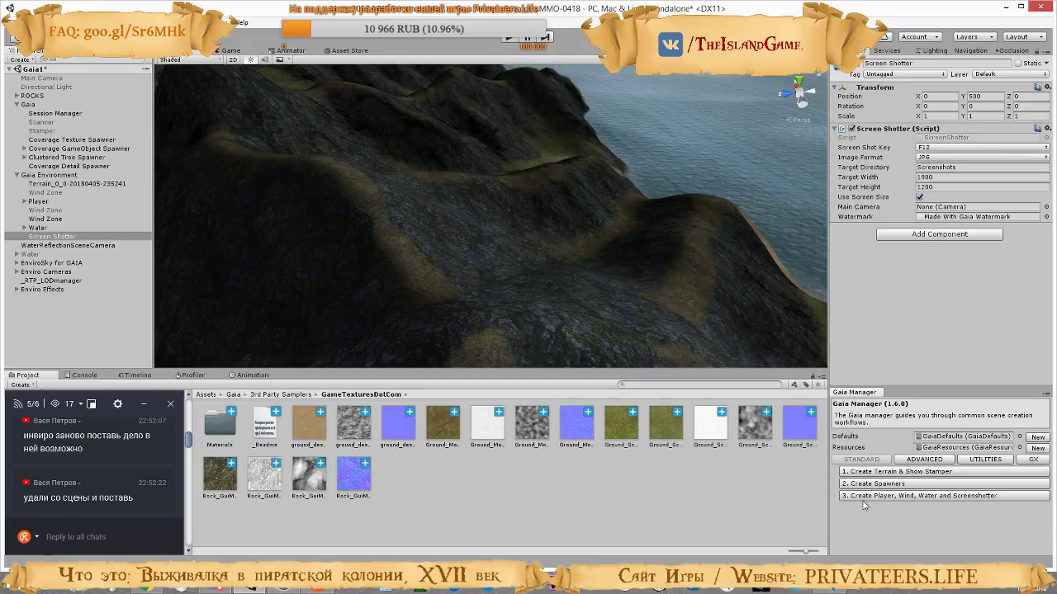
# Delete the three Wind Zone objects and the Screen Shotter from Gaia Environment
pyautogui.click(390, 300)
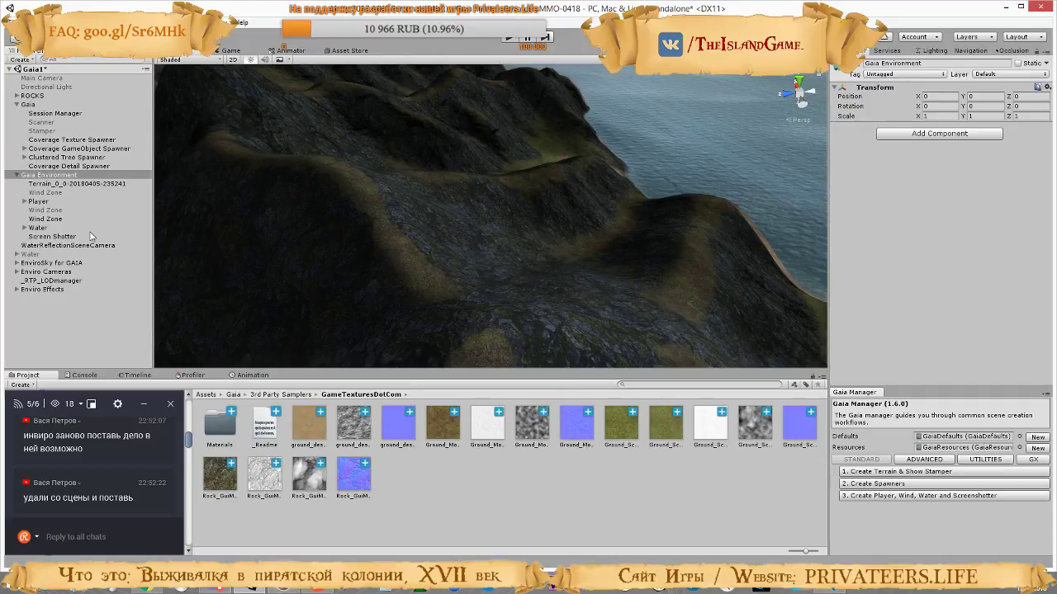
pyautogui.click(53, 219)
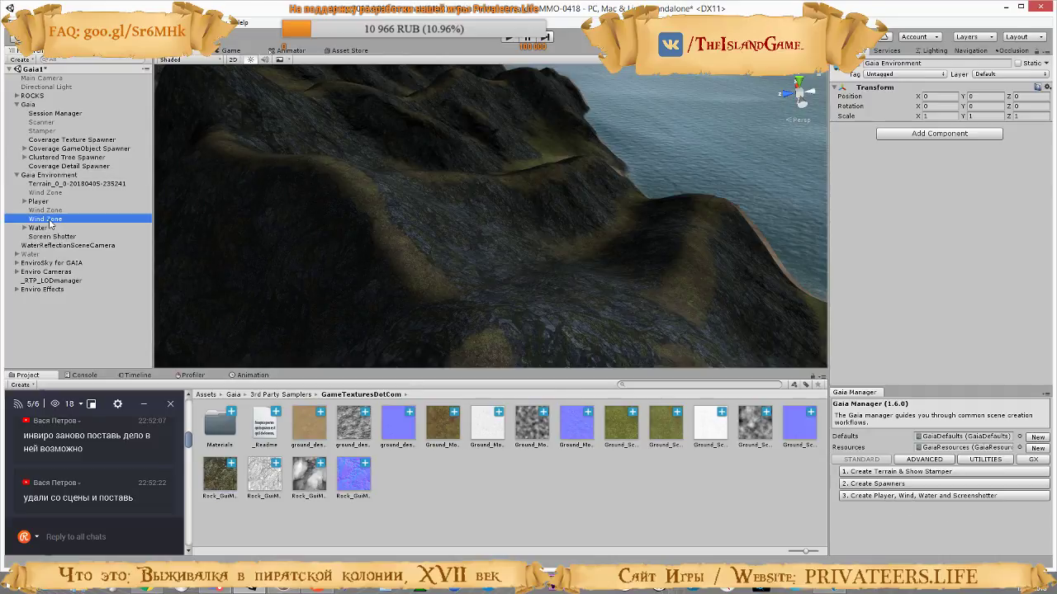
pyautogui.click(51, 235)
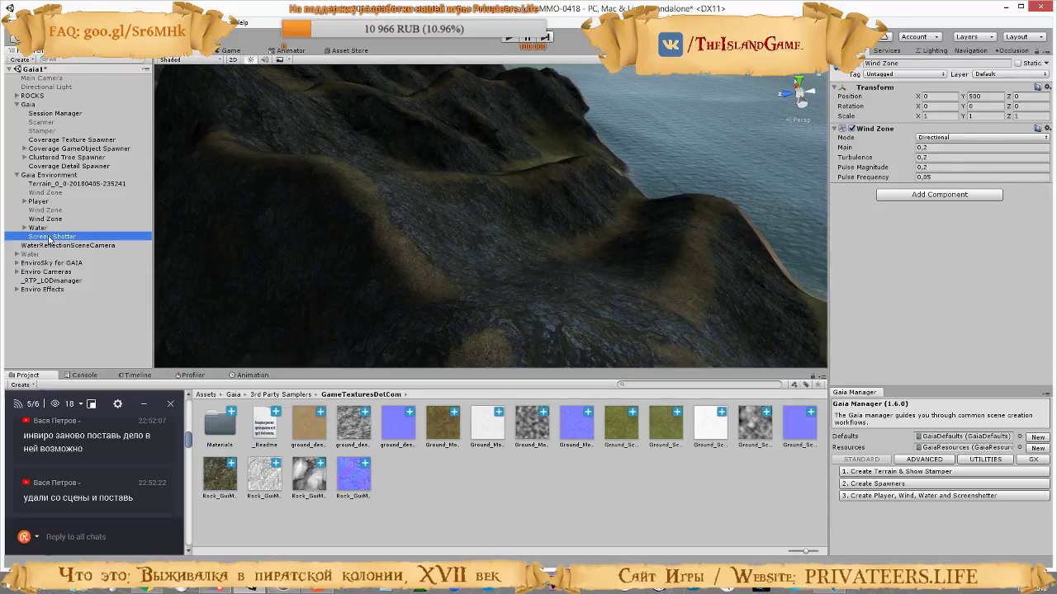
pyautogui.keyDown('ctrl'); pyautogui.click(45, 220); pyautogui.keyUp('ctrl')
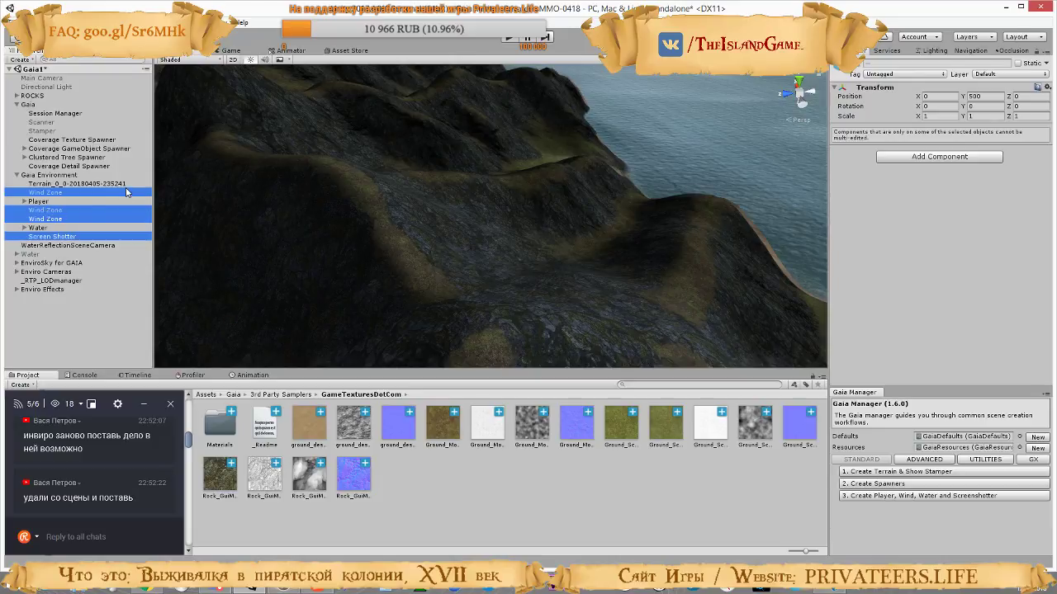
pyautogui.press('Delete')
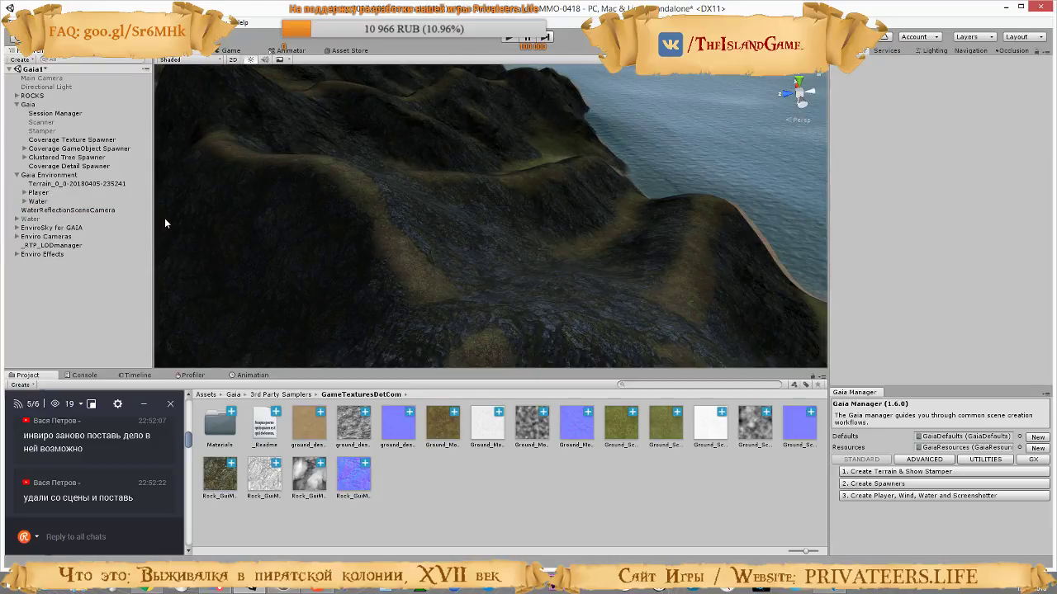
# Check the child objects of Gaia Environment's Water and frame WaterReflectionSceneCamera to inspect its settings
pyautogui.click(25, 201)
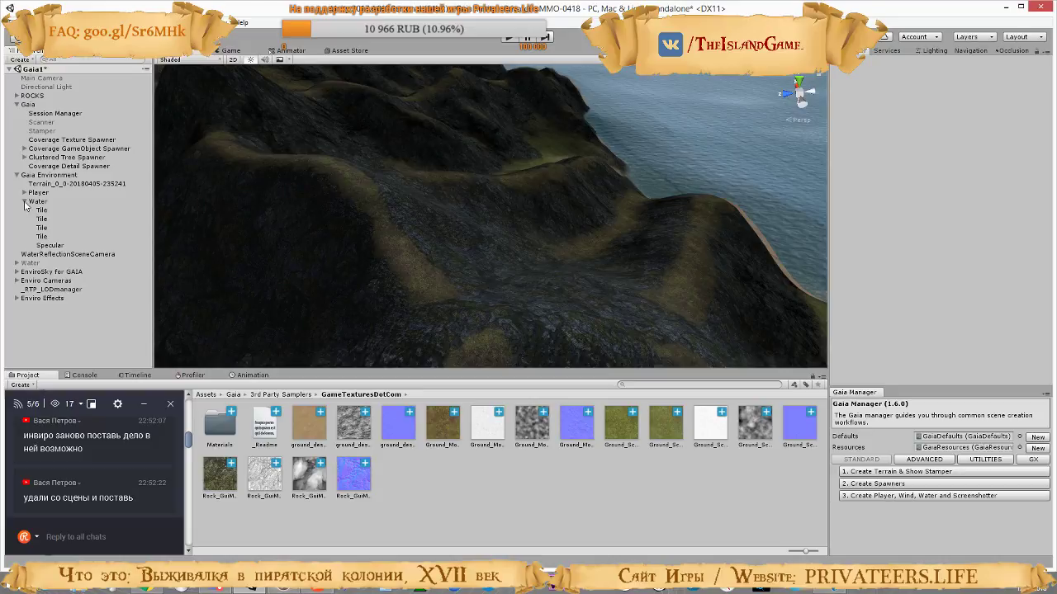
pyautogui.click(25, 201)
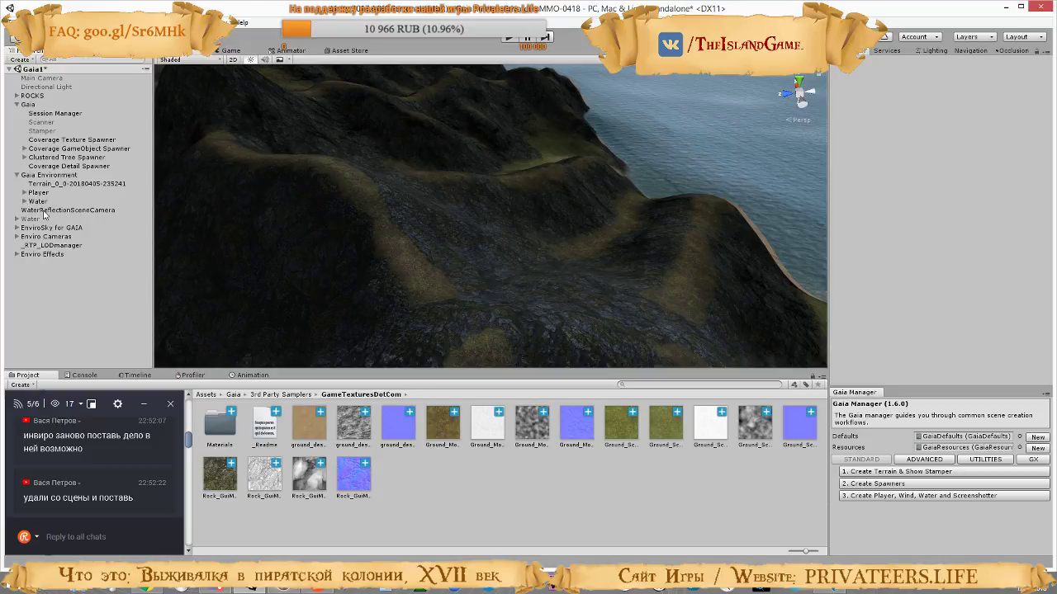
pyautogui.doubleClick(44, 211)
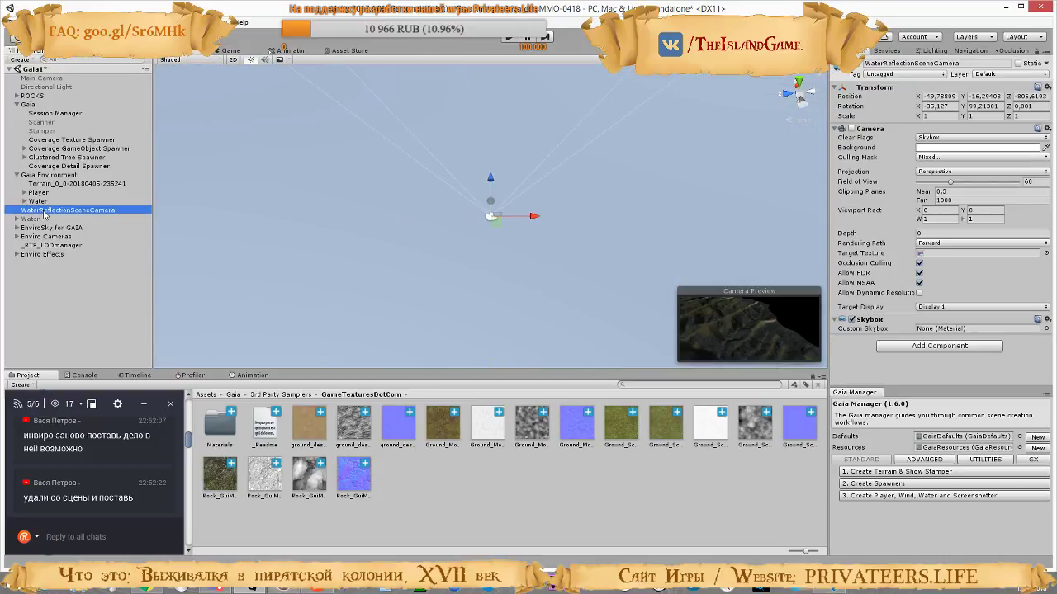
# Undo the deletion of the Wind Zones and Screen Shotter and the deactivation of the standalone AQUAS Water object
pyautogui.click(36, 201)
pyautogui.click(33, 218)
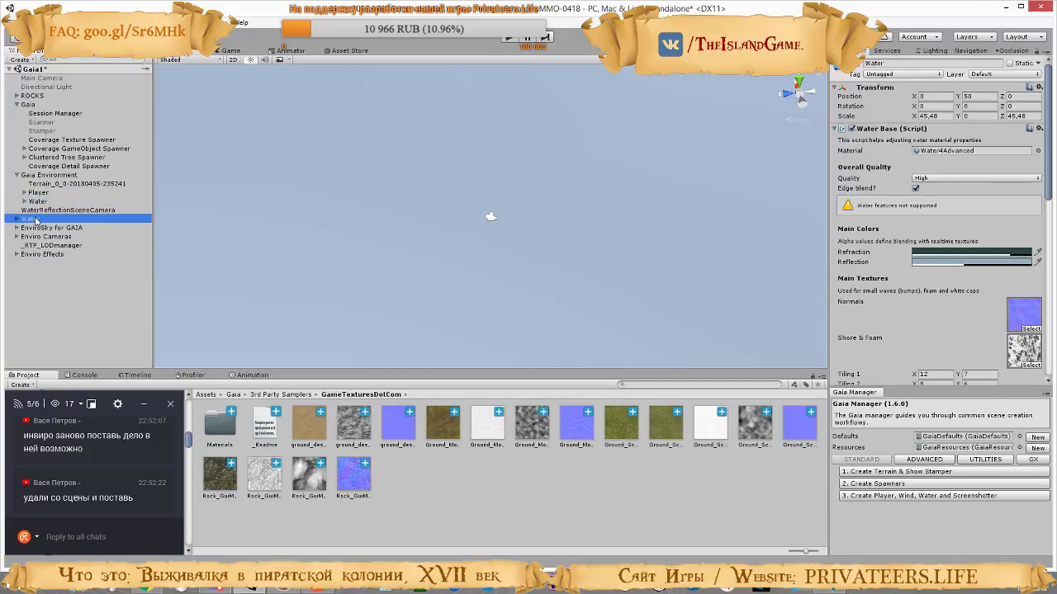
pyautogui.click(30, 204)
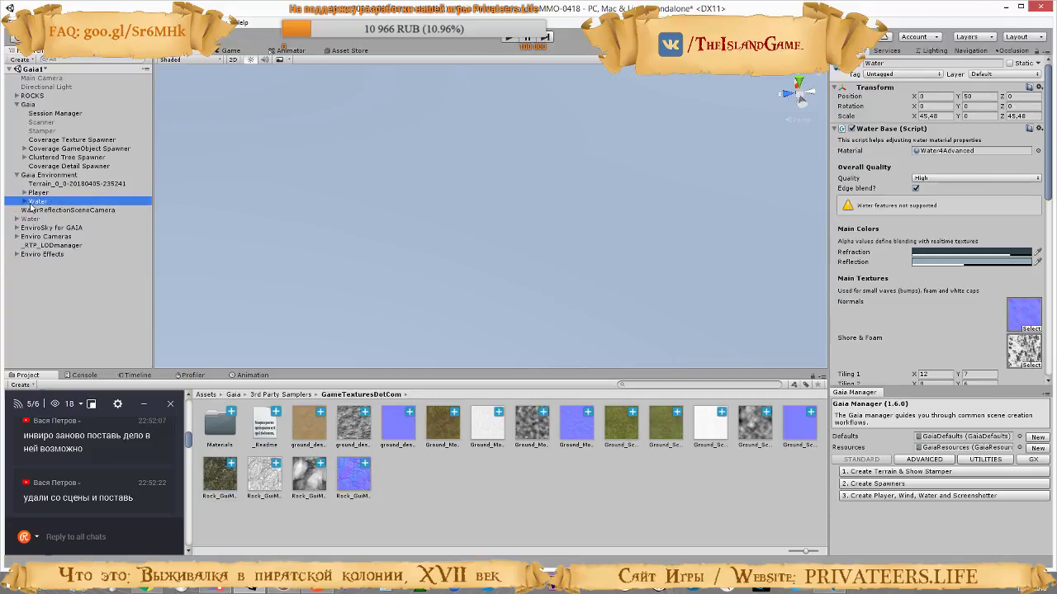
pyautogui.hotkey('ctrl', 'z')
pyautogui.hotkey('ctrl', 'z')
pyautogui.hotkey('ctrl', 'z')
pyautogui.hotkey('ctrl', 'z')
pyautogui.hotkey('ctrl', 'y')
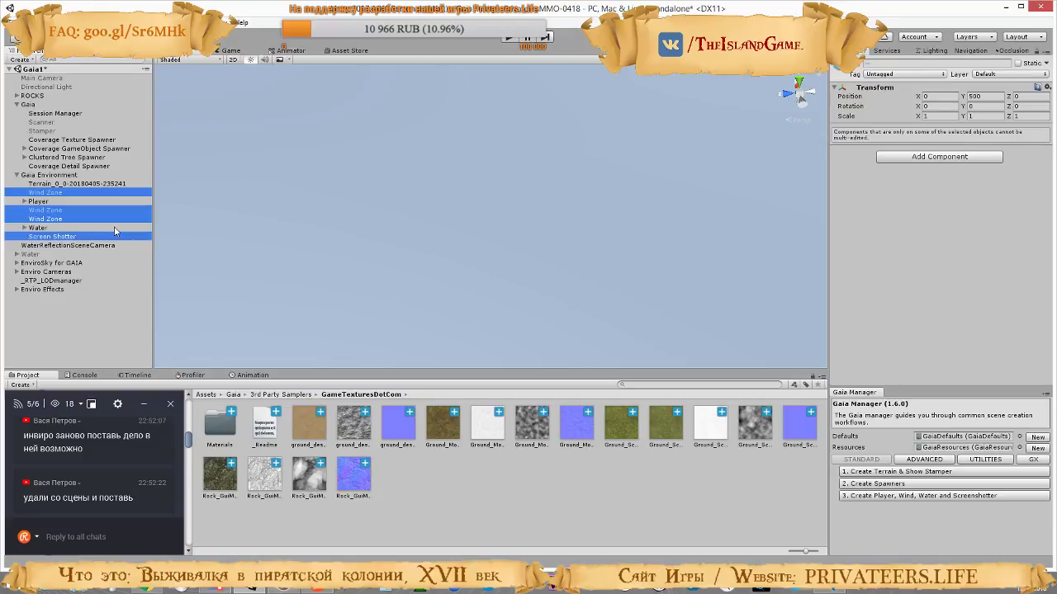
pyautogui.hotkey('ctrl', 'z')
pyautogui.hotkey('ctrl', 'z')
pyautogui.hotkey('ctrl', 'z')
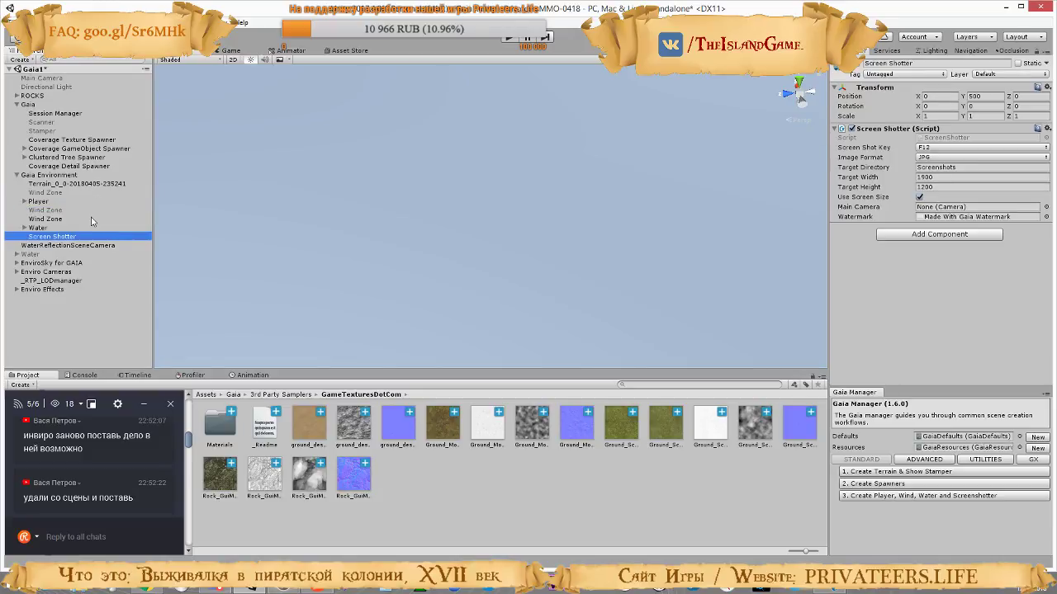
pyautogui.hotkey('ctrl', 'z')
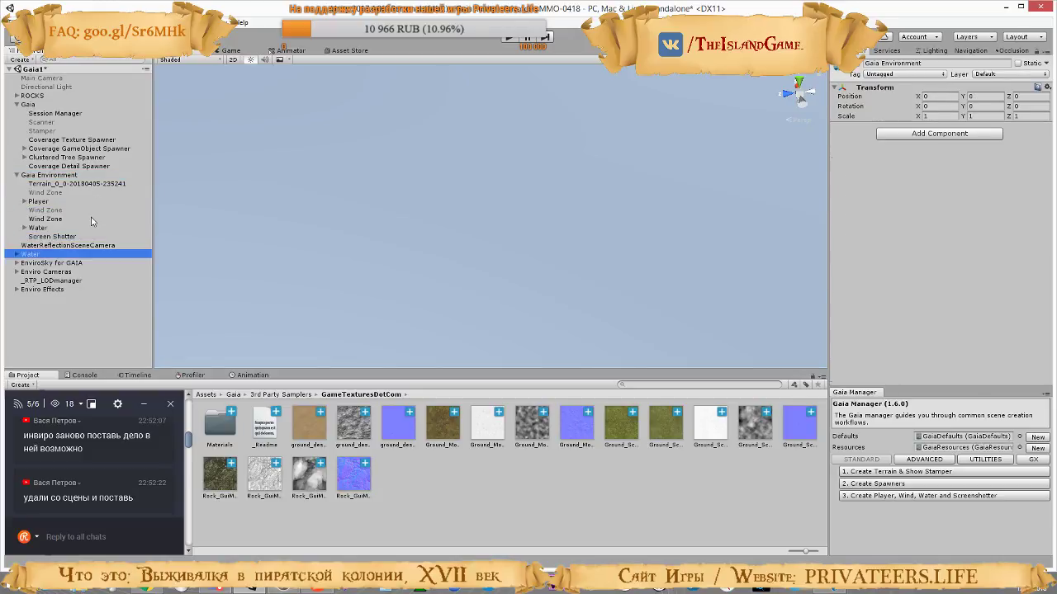
pyautogui.hotkey('ctrl', 'y')
pyautogui.hotkey('ctrl', 'z')
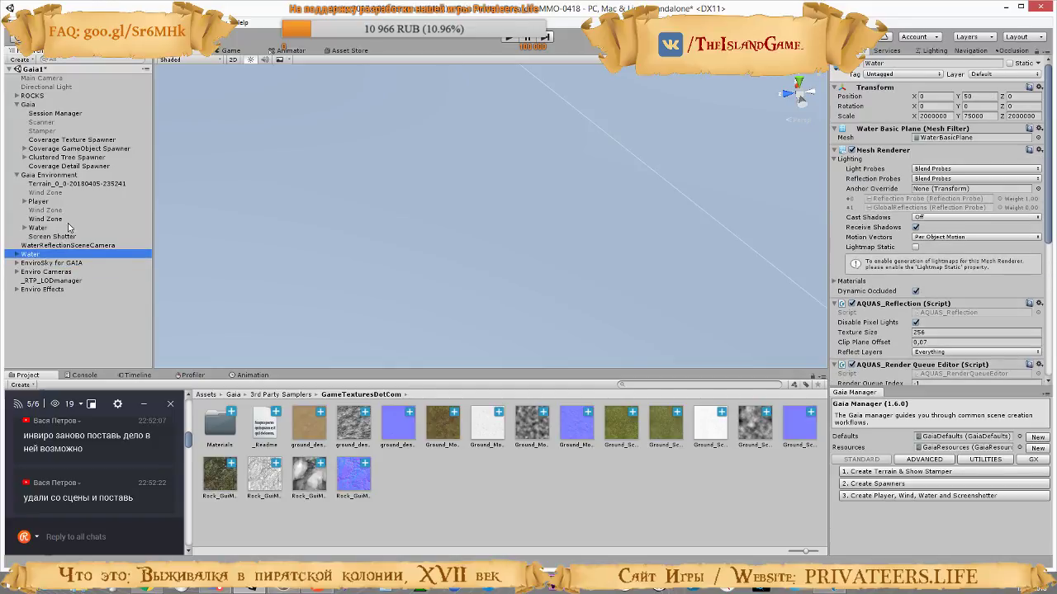
# Delete the two inactive Wind Zone objects from Gaia Environment, keeping the active one
pyautogui.click(38, 227)
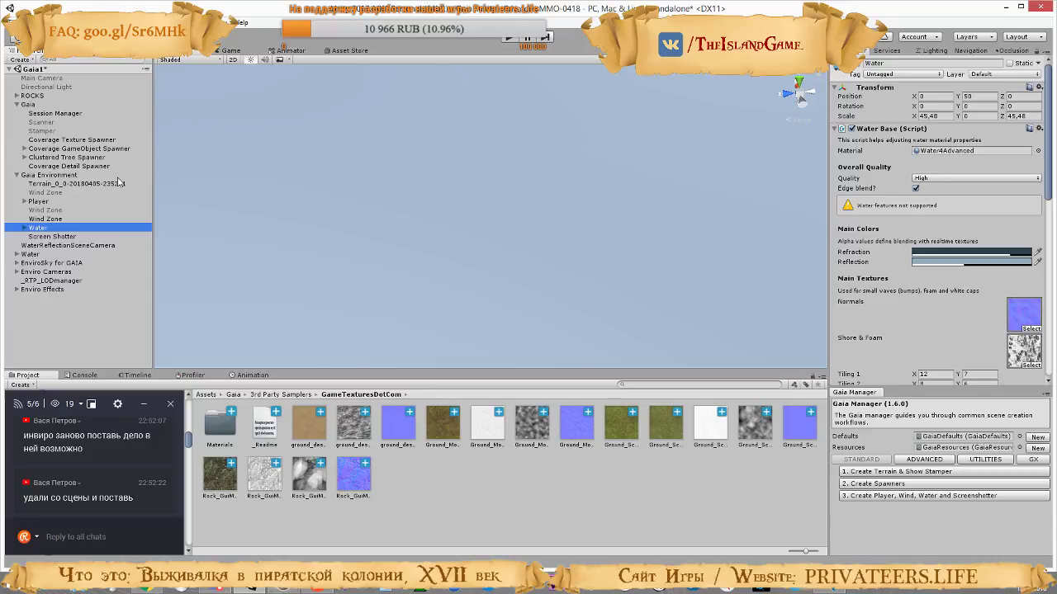
pyautogui.click(17, 105)
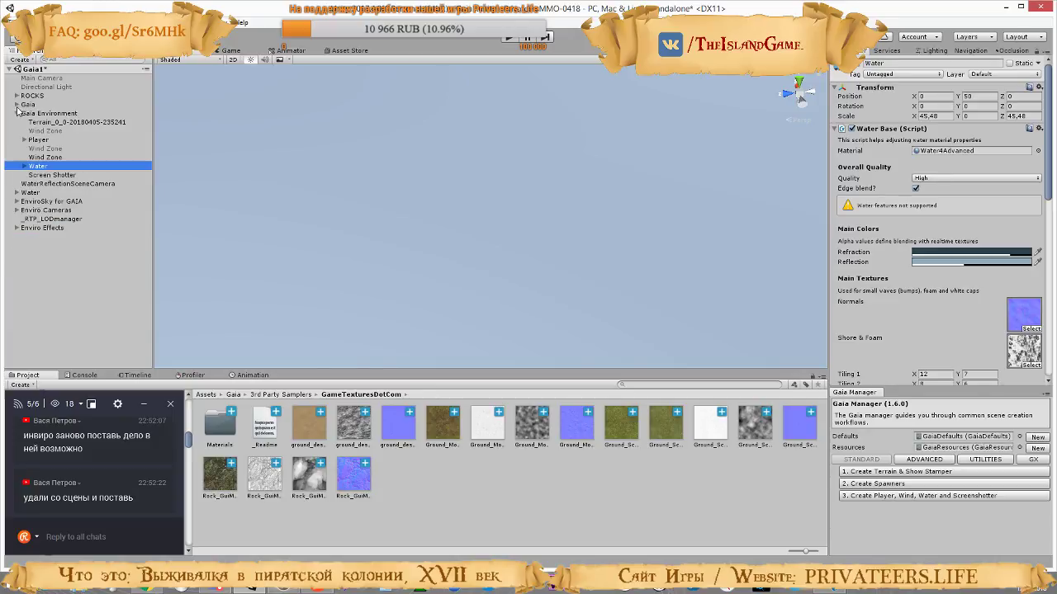
pyautogui.click(46, 131)
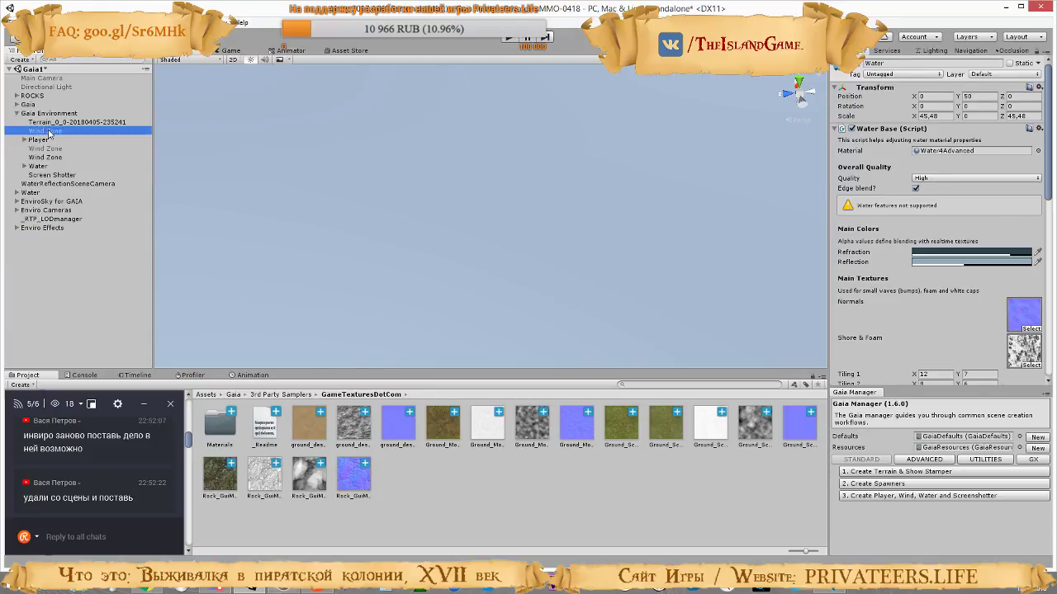
pyautogui.keyDown('ctrl'); pyautogui.click(51, 149); pyautogui.keyUp('ctrl')
pyautogui.press('Delete')
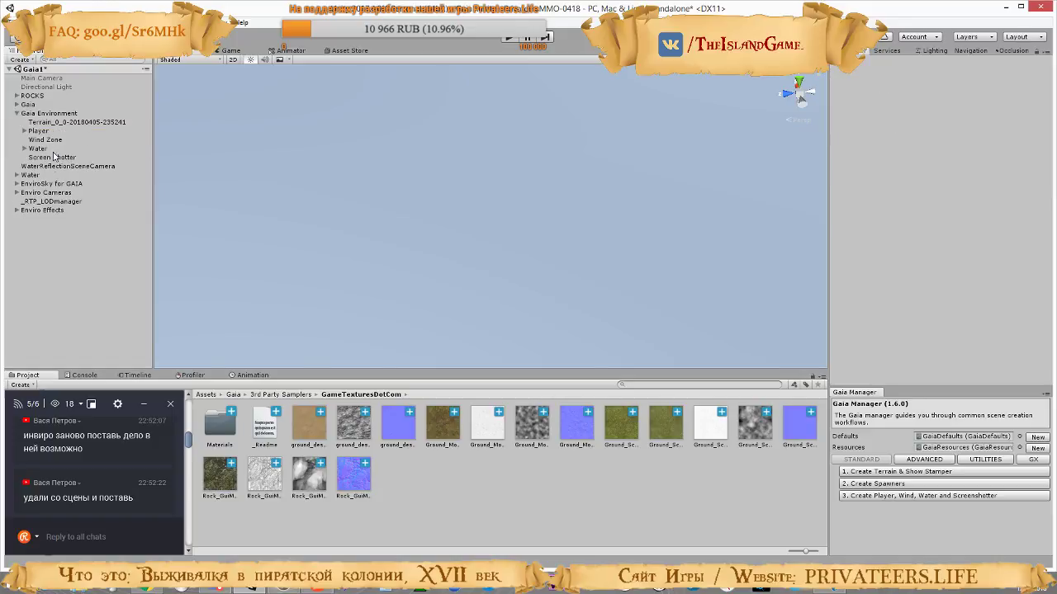
# Deactivate the standalone AQUAS Water object and frame Gaia Environment's Water in the scene to view the coastline
pyautogui.click(39, 148)
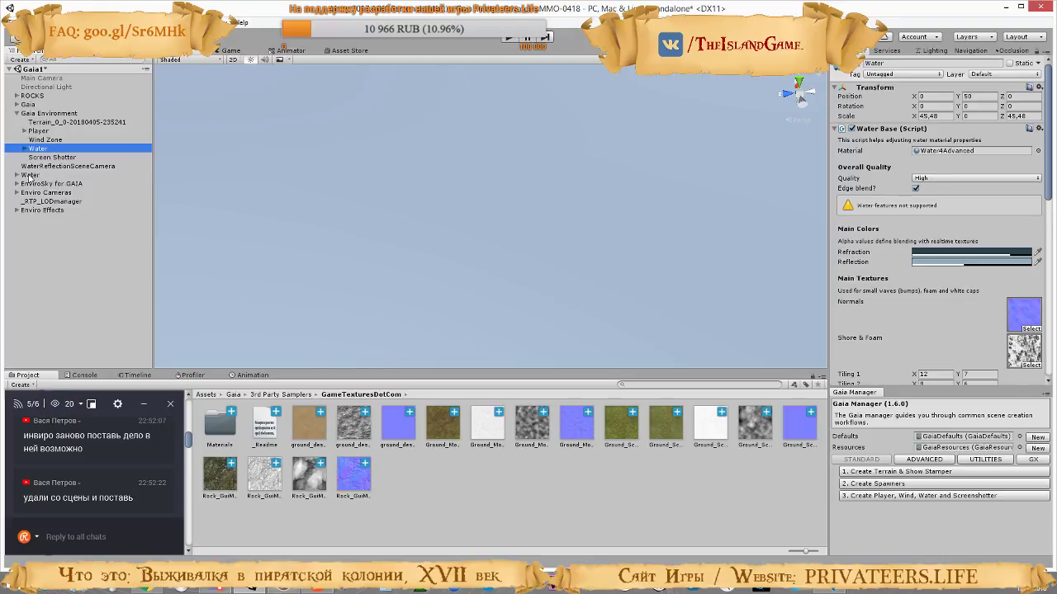
pyautogui.click(24, 149)
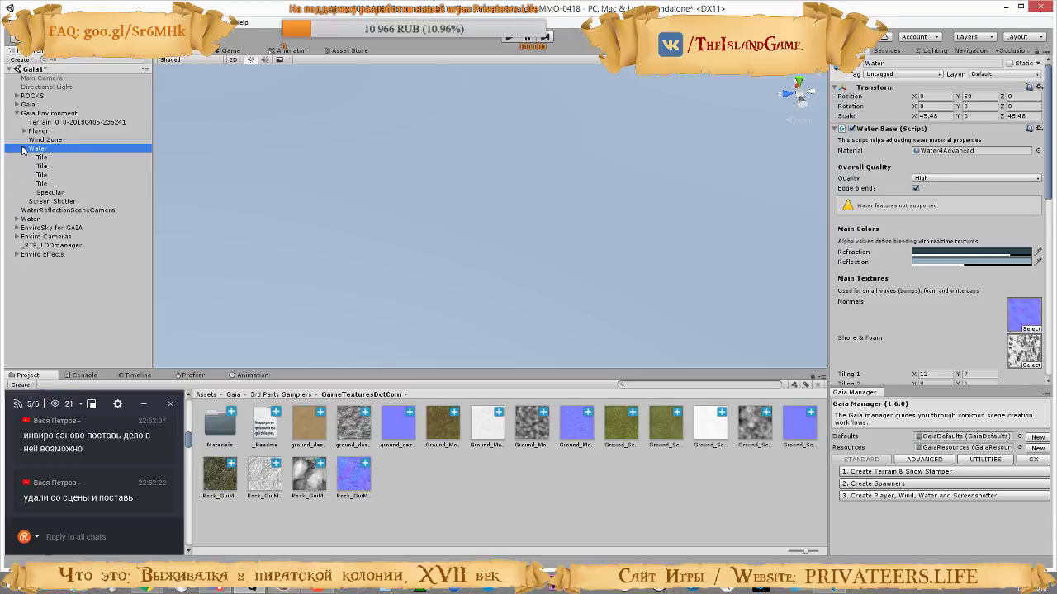
pyautogui.click(24, 148)
pyautogui.click(33, 176)
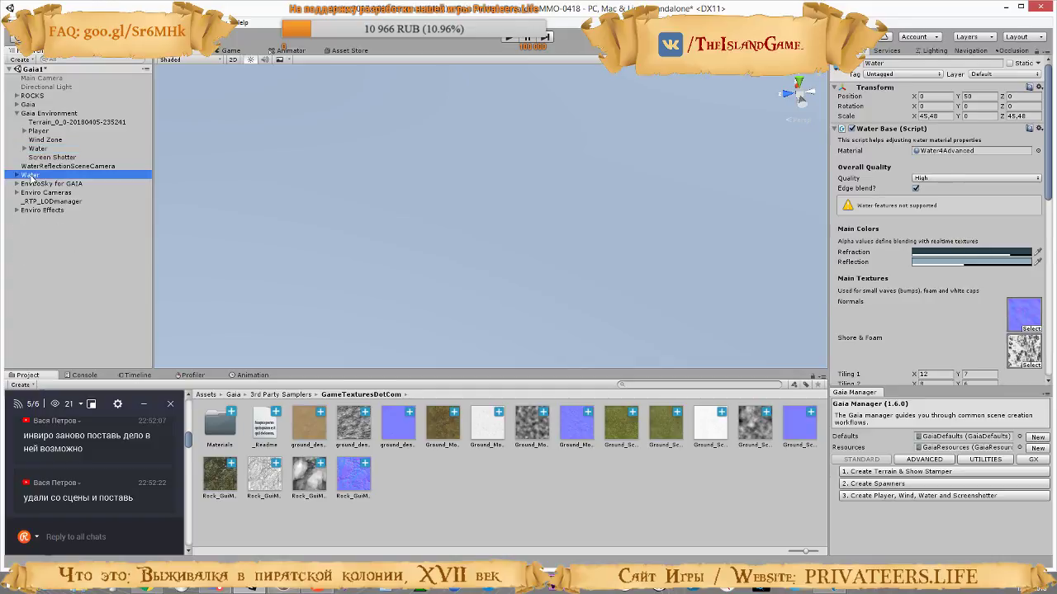
pyautogui.click(854, 63)
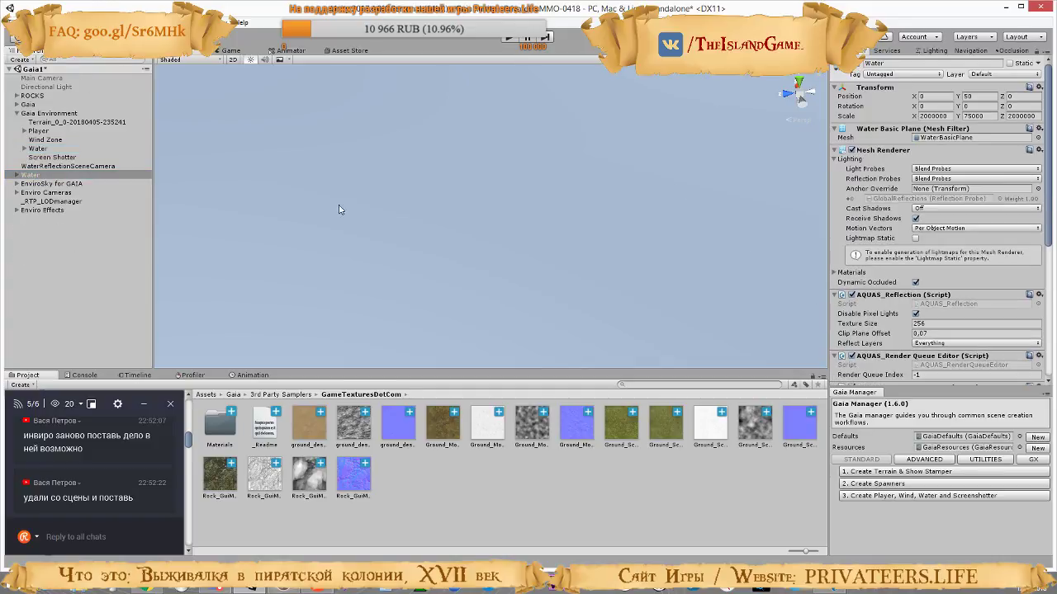
pyautogui.doubleClick(38, 151)
pyautogui.moveTo(549, 265); pyautogui.dragTo(900, 193, button='right')
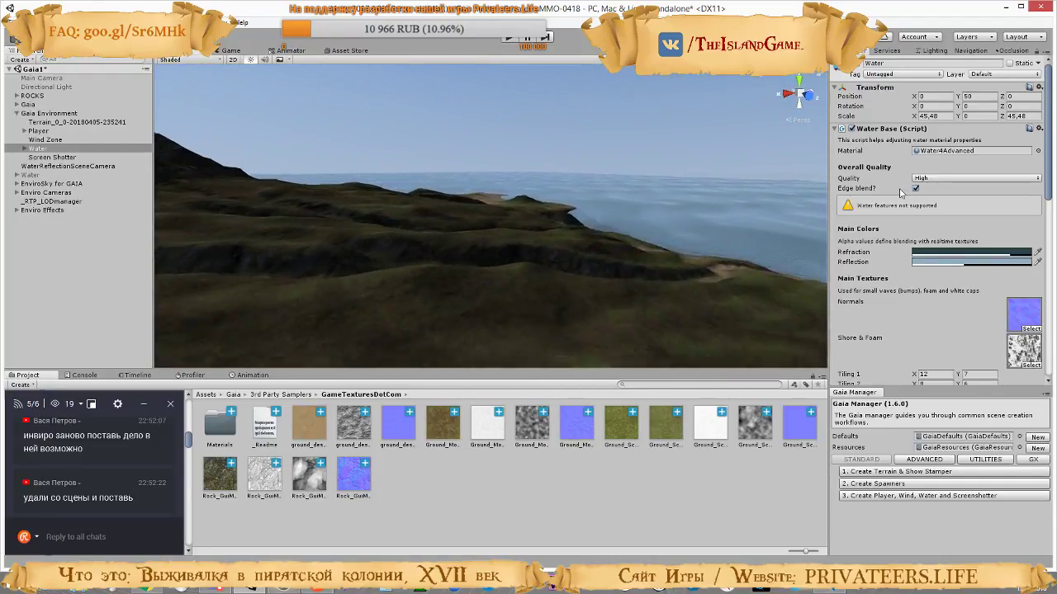
# Run the scene and walk the player across the mountain slopes to examine the terrain textures, sky and lighting
pyautogui.moveTo(649, 180); pyautogui.dragTo(531, 70, button='right')
pyautogui.press('w')
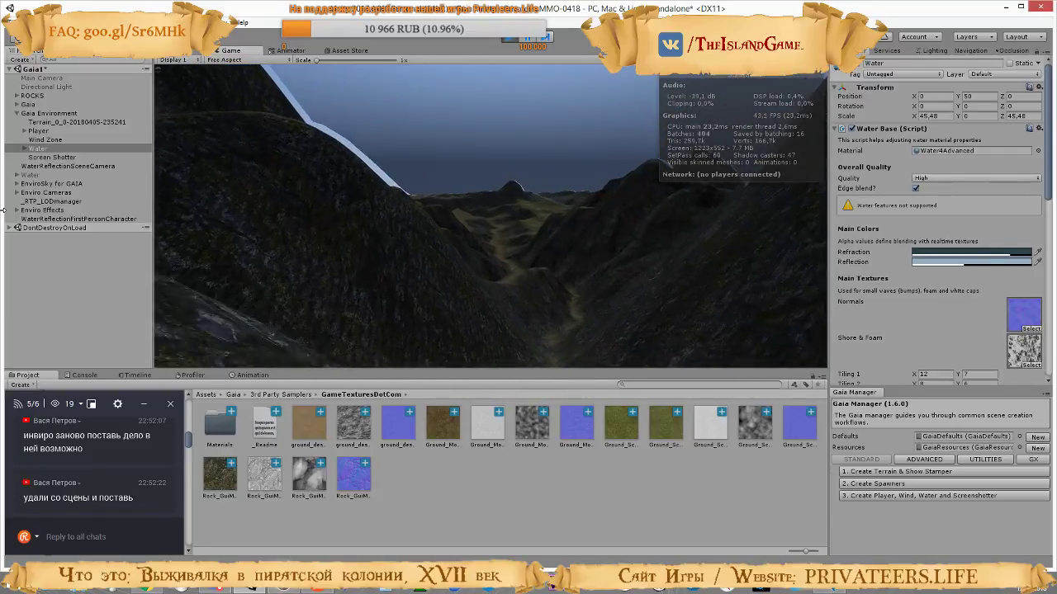
pyautogui.press('w')
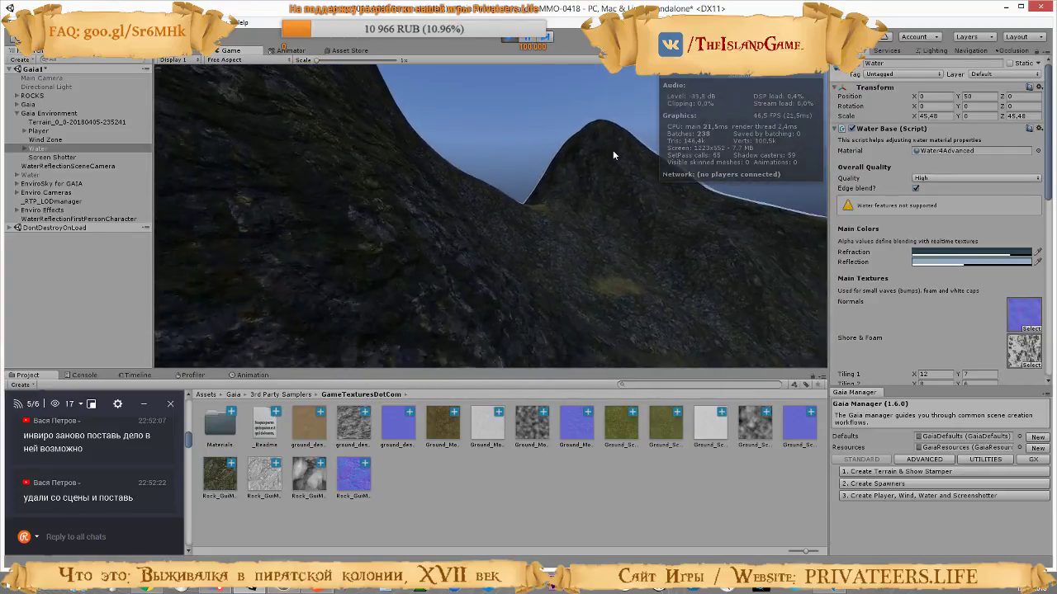
pyautogui.press('w')
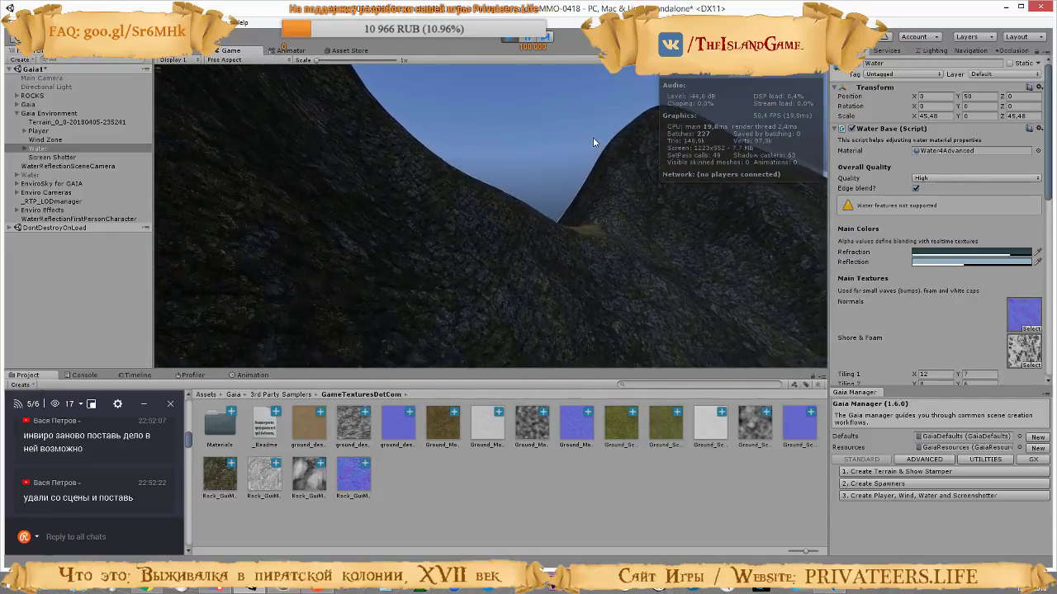
pyautogui.press('w')
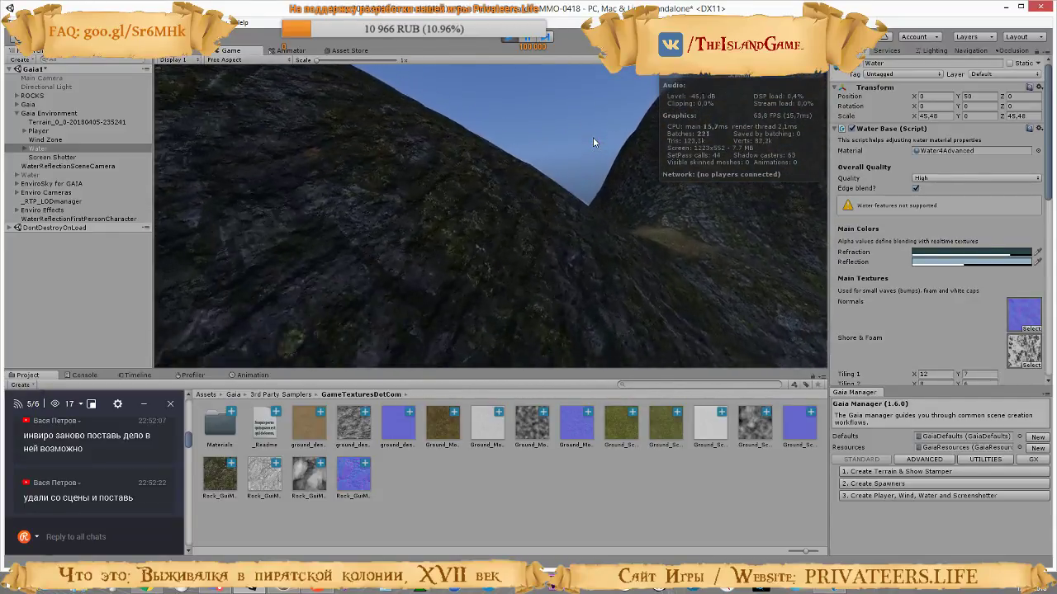
pyautogui.press('w')
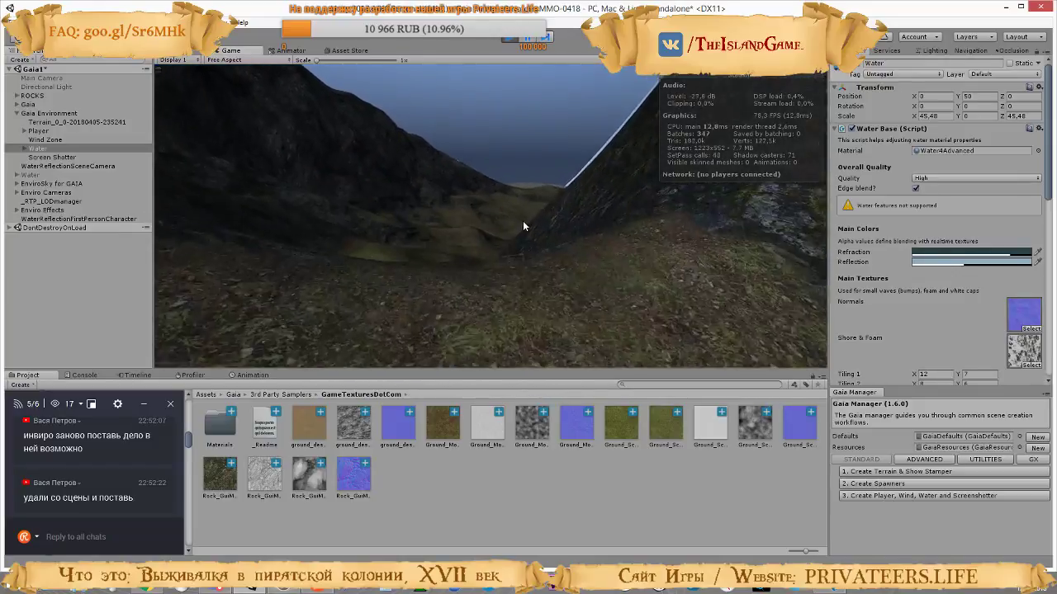
pyautogui.press('w')
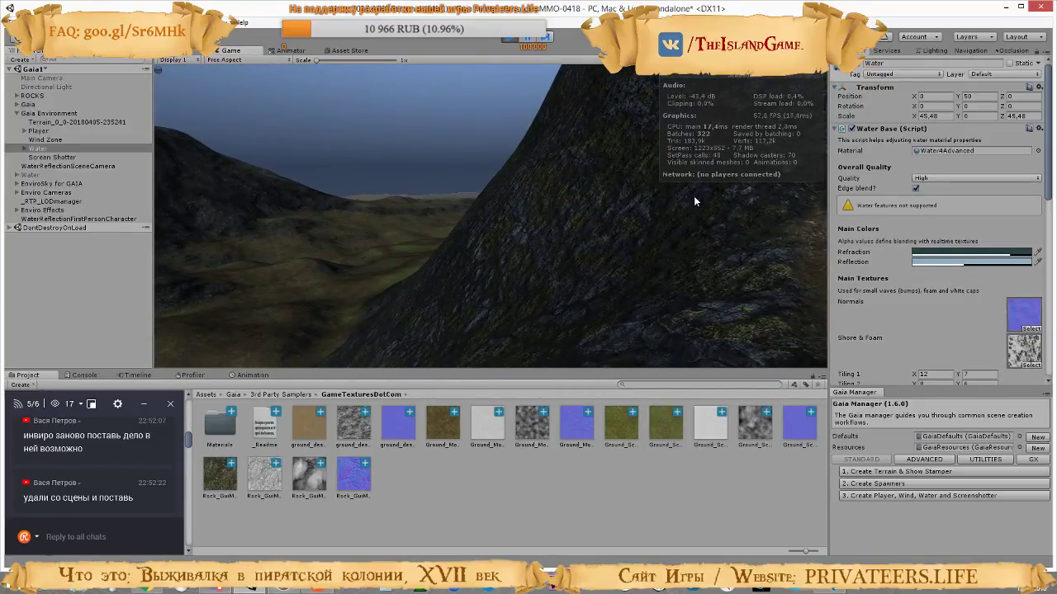
pyautogui.press('w')
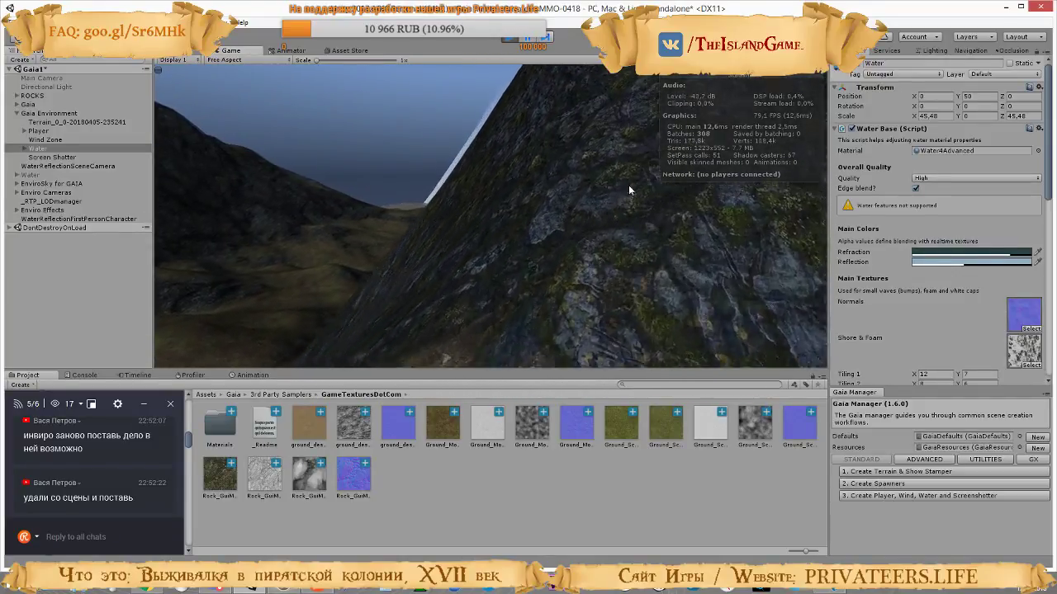
pyautogui.press('w')
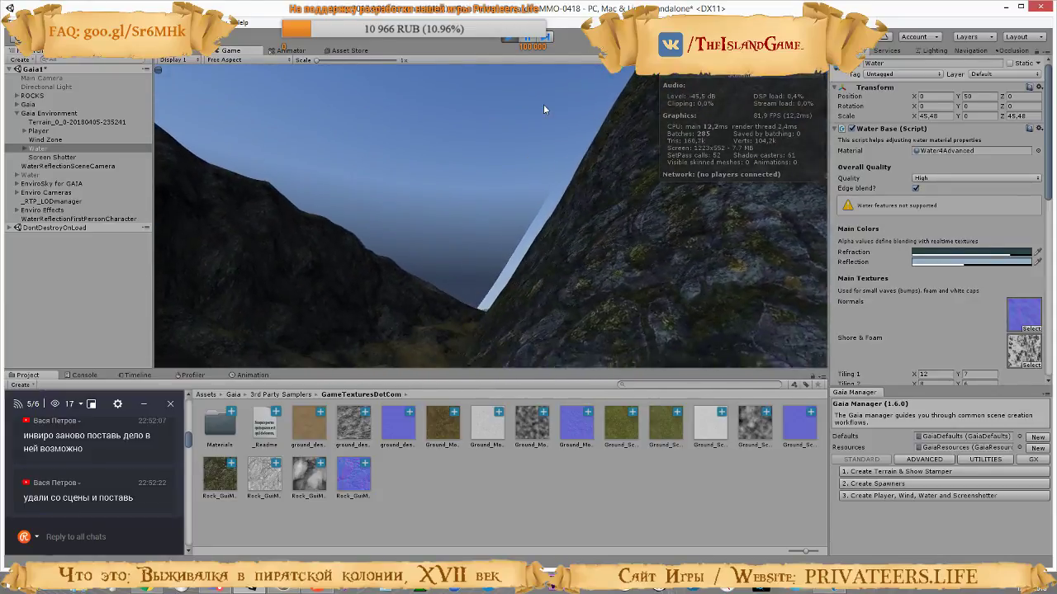
pyautogui.press('w')
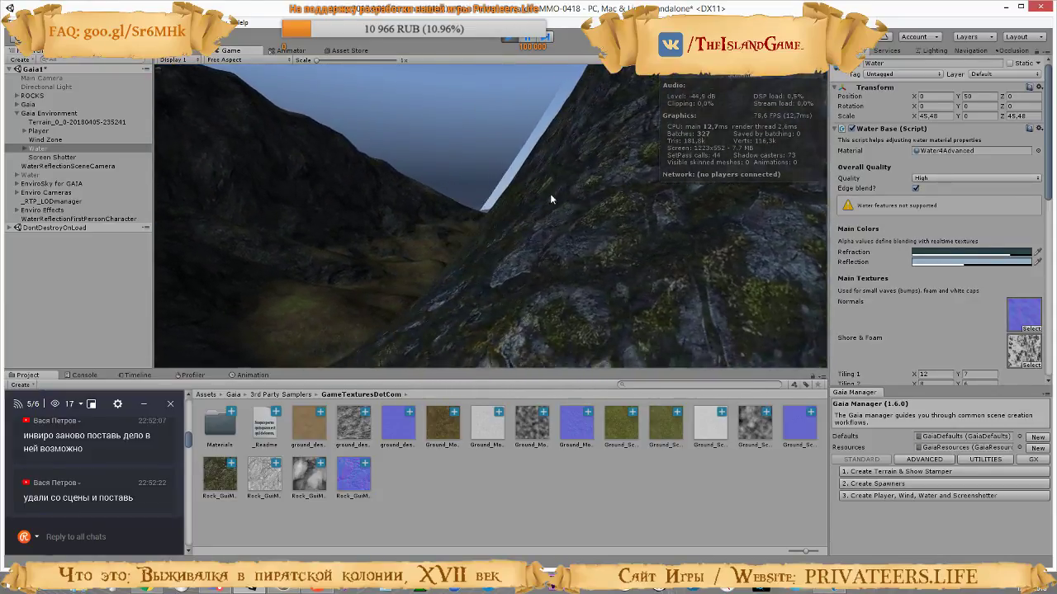
pyautogui.press('w')
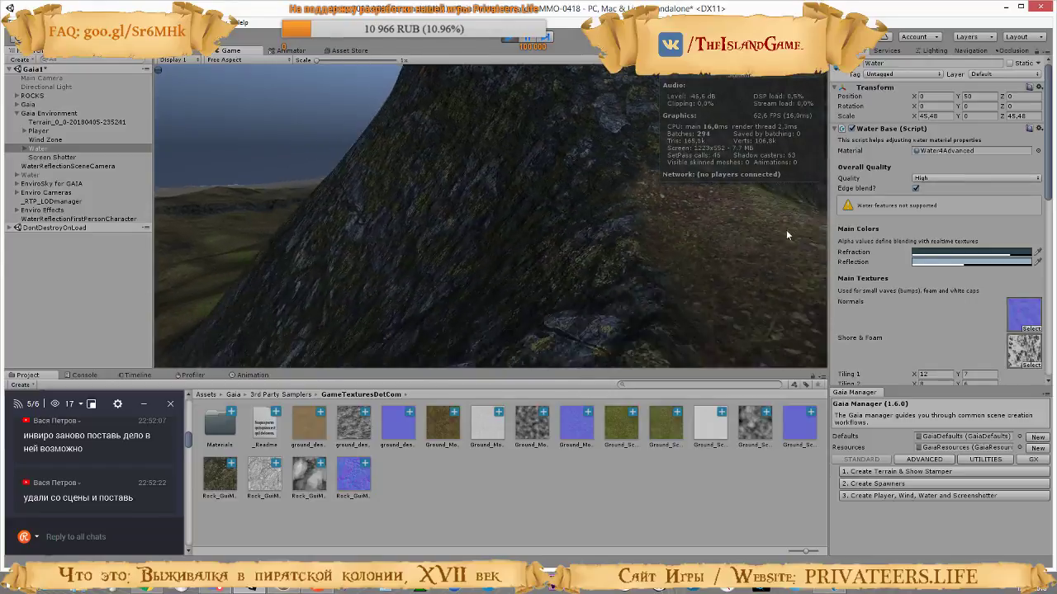
pyautogui.press('w')
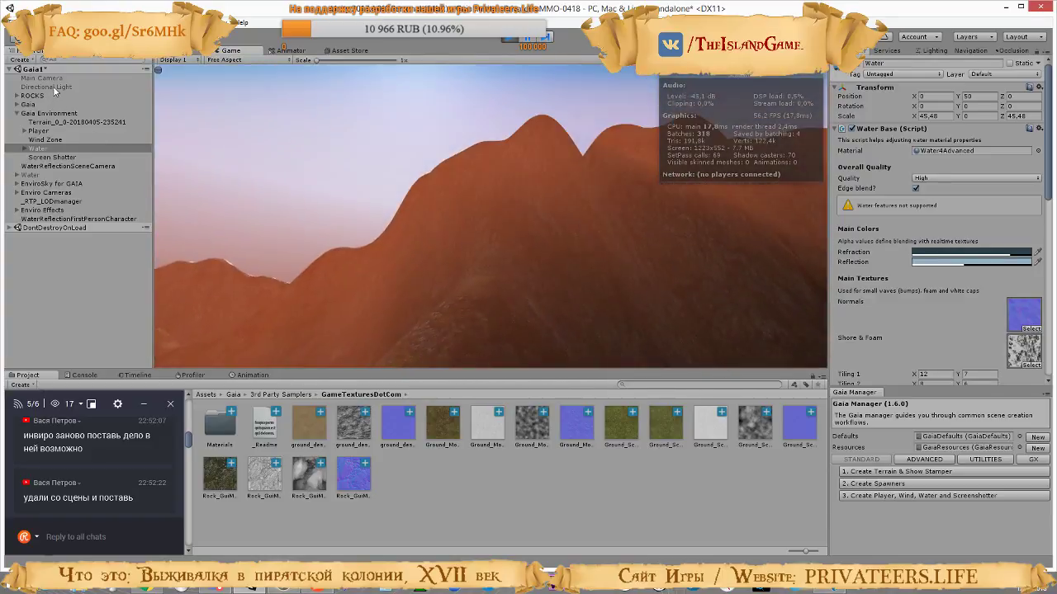
# Test the running scene with the Directional Light enabled and EnviroSky for GAIA and Enviro Effects disabled, and stop play mode
pyautogui.click(46, 87)
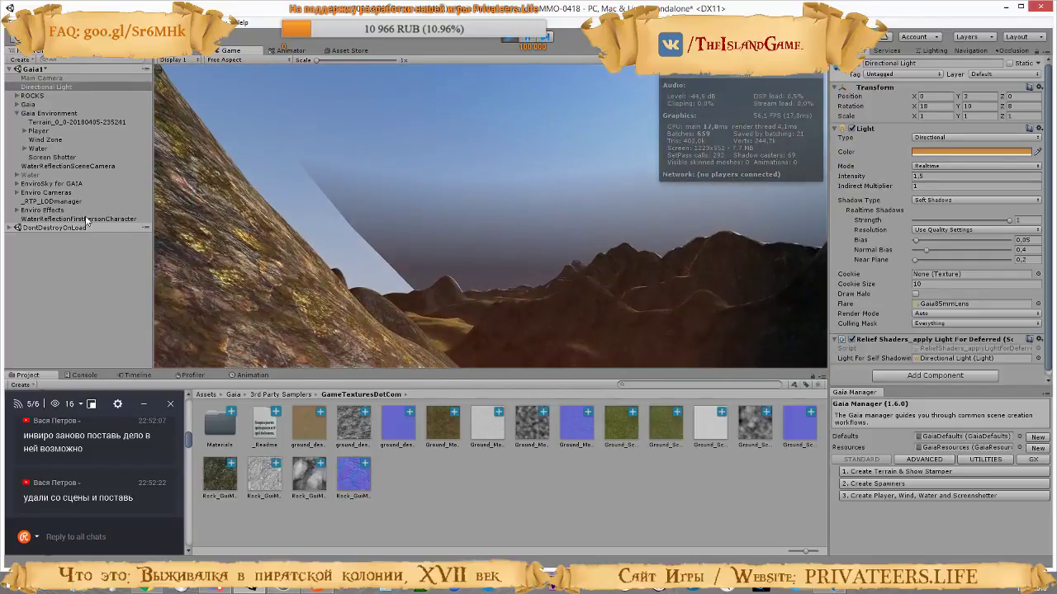
pyautogui.click(51, 183)
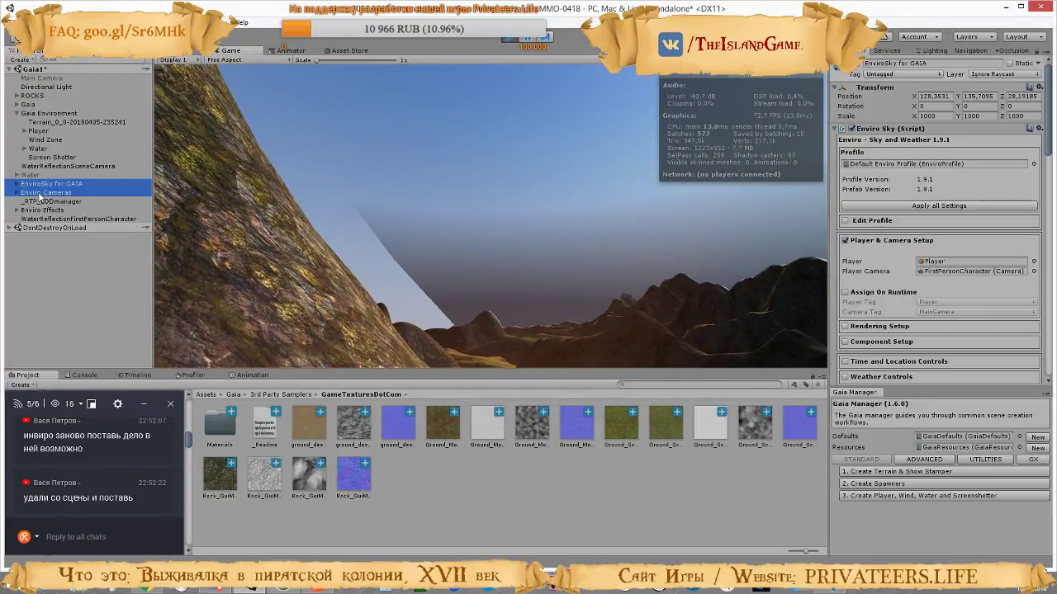
pyautogui.keyDown('shift'); pyautogui.click(44, 192); pyautogui.keyUp('shift')
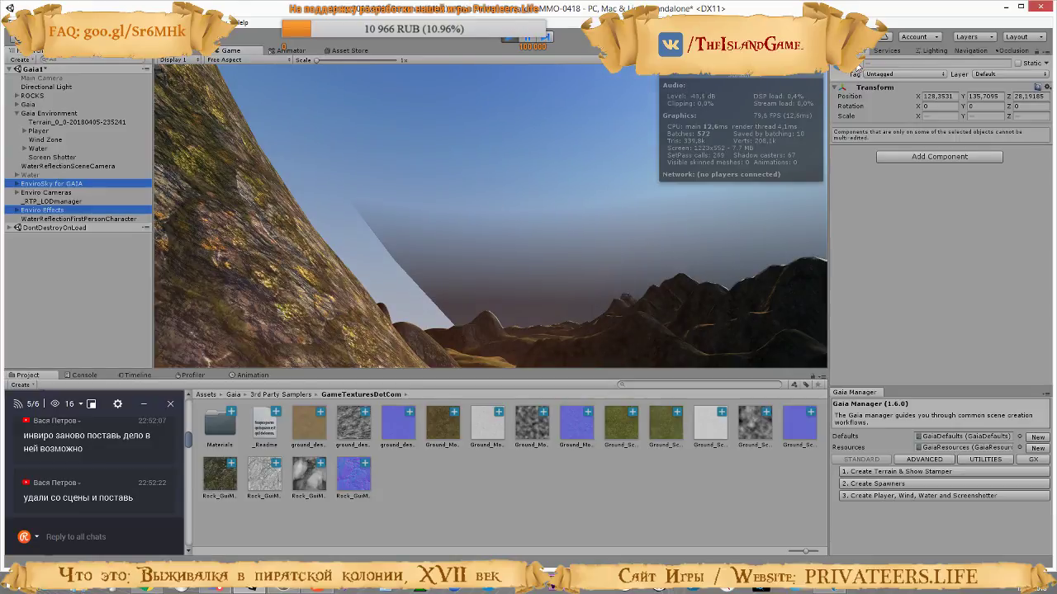
pyautogui.click(611, 233)
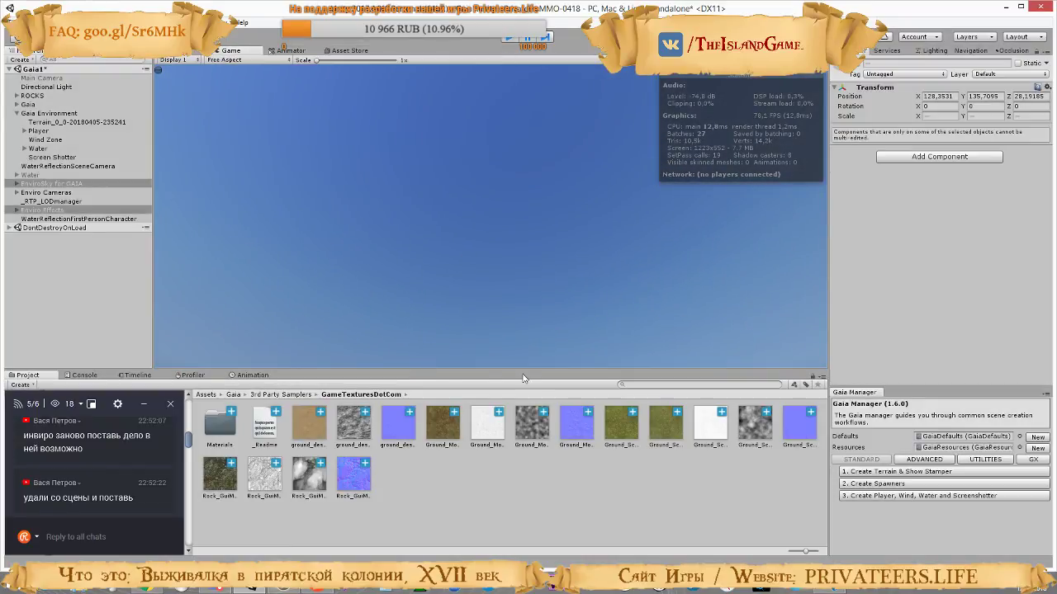
pyautogui.hotkey('ctrl', 'p')
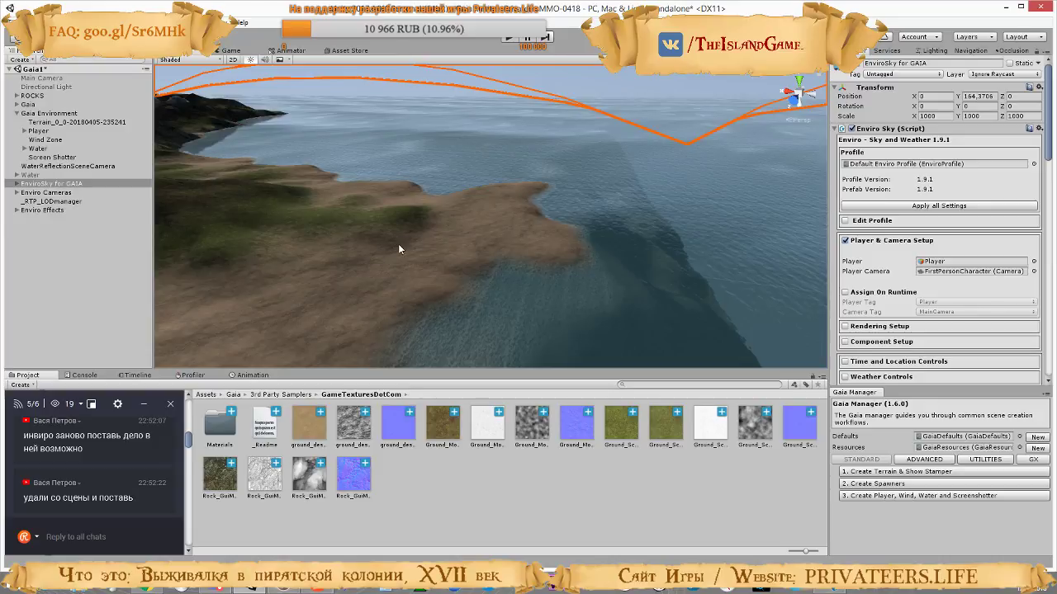
# Try to delete WaterReflectionSceneCamera, undo the deletion, and inspect the duplicate camera below Enviro Effects
pyautogui.moveTo(529, 216); pyautogui.dragTo(293, 201, button='right')
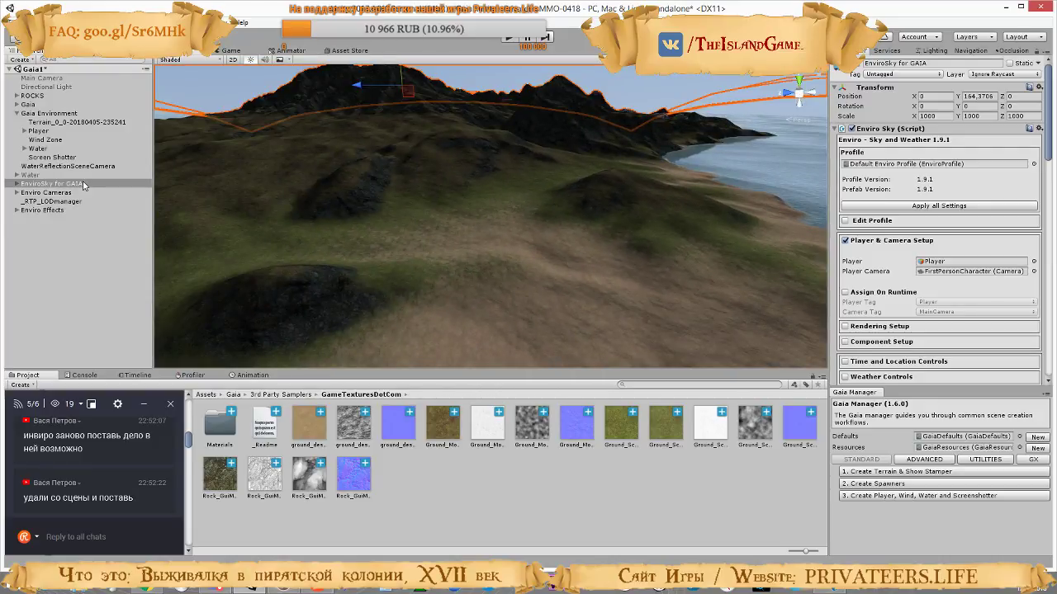
pyautogui.click(37, 177)
pyautogui.click(44, 166)
pyautogui.press('Delete')
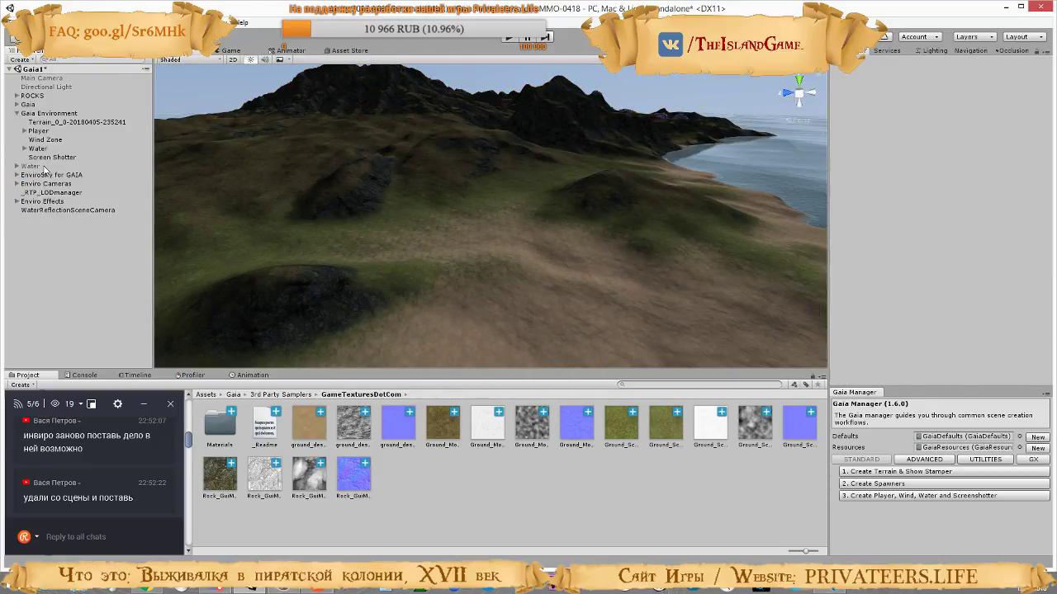
pyautogui.hotkey('ctrl', 'z')
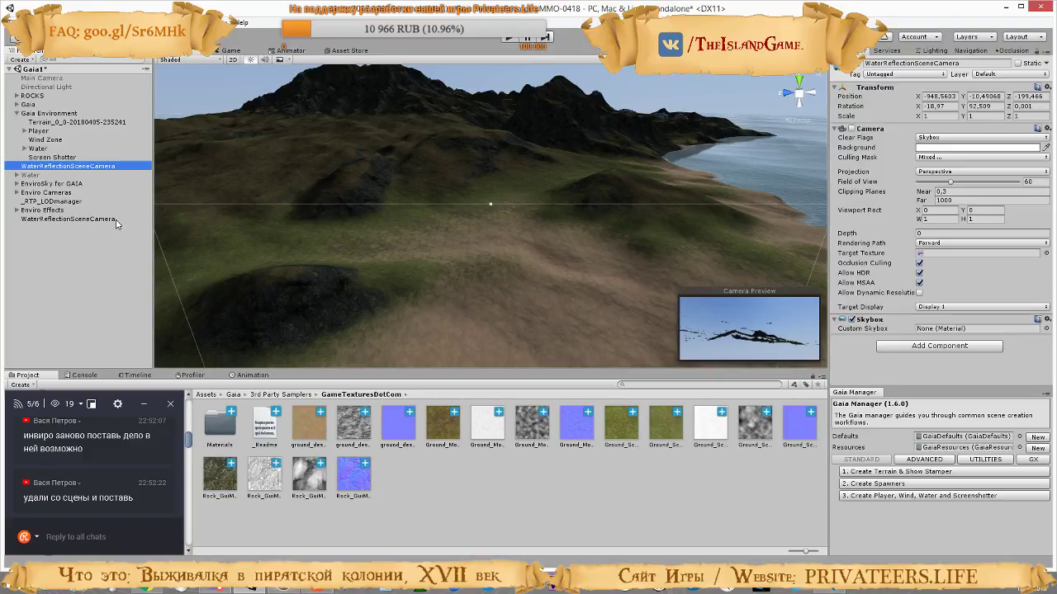
pyautogui.click(63, 219)
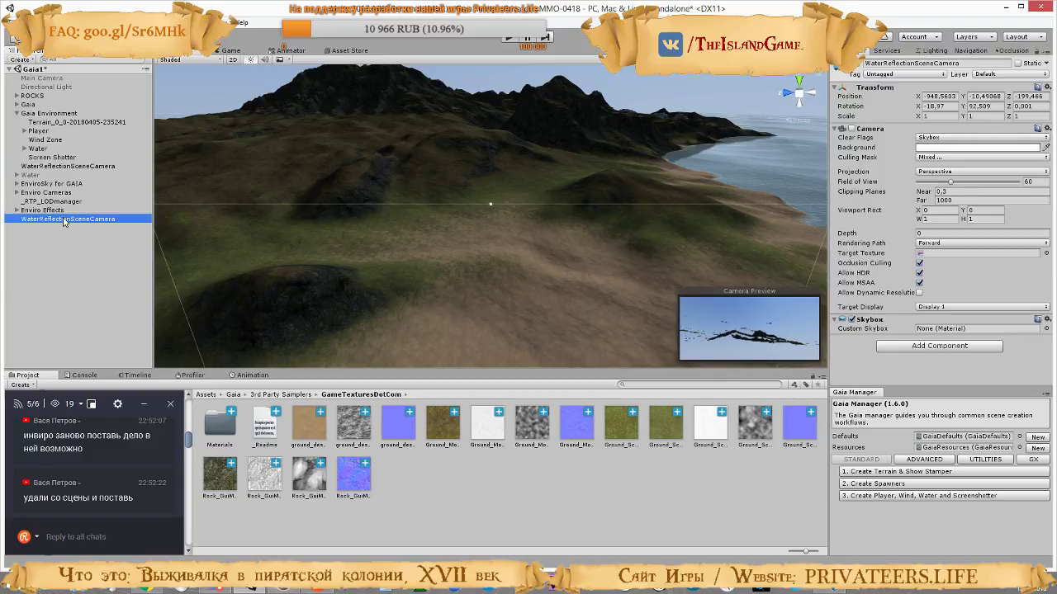
# Delete the duplicate WaterReflectionSceneCamera below Enviro Effects and the Water object inside Gaia Environment
pyautogui.press('Delete')
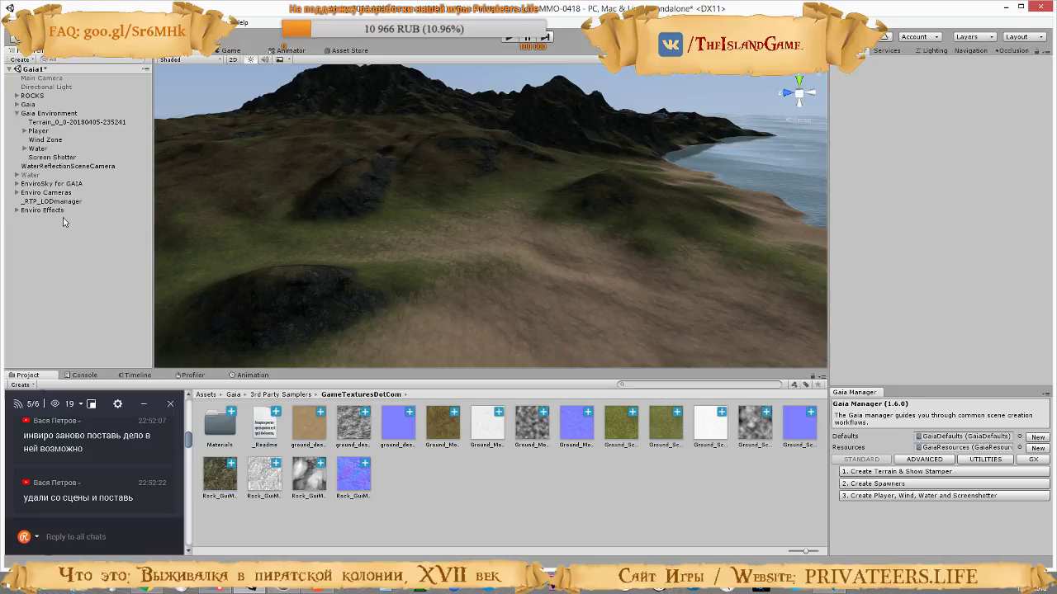
pyautogui.click(57, 168)
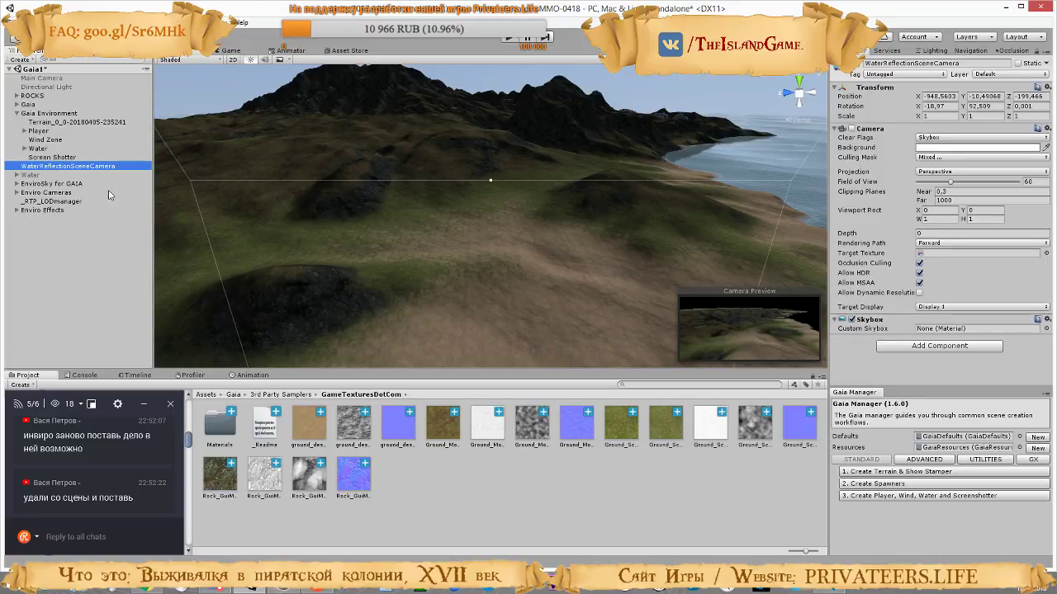
pyautogui.click(37, 148)
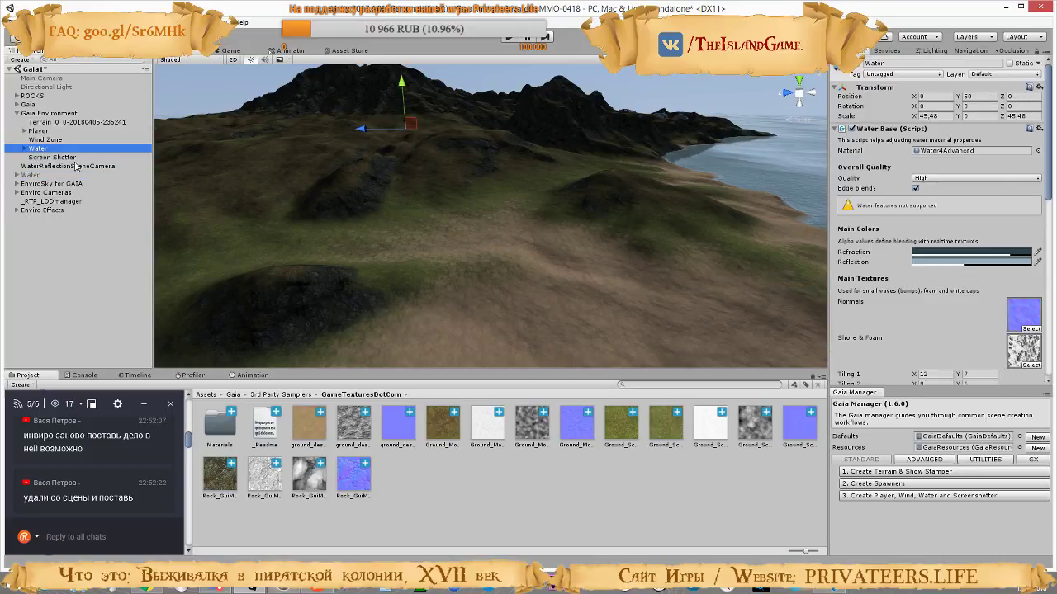
pyautogui.press('Delete')
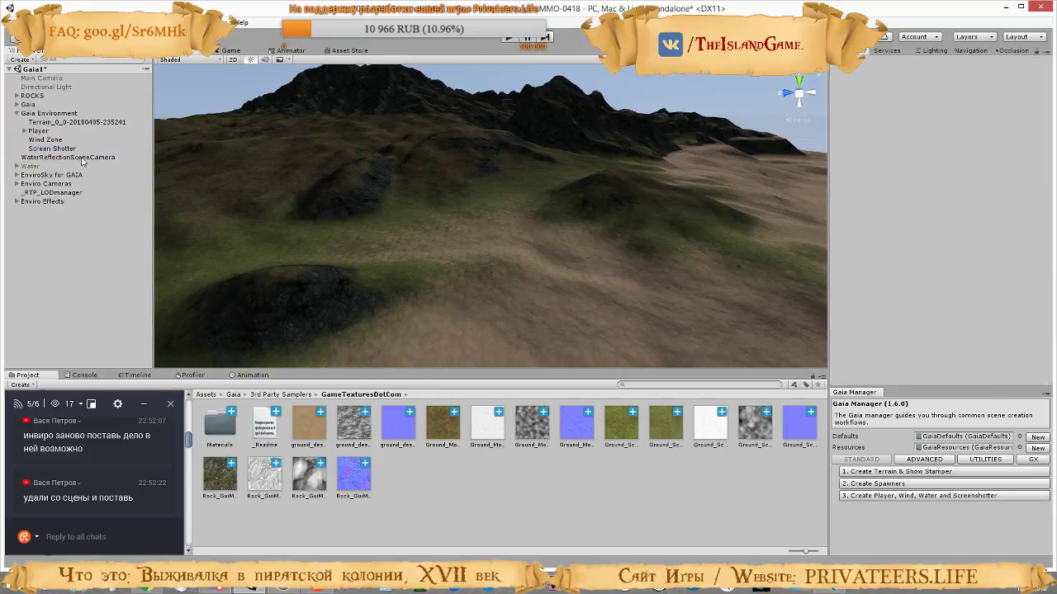
# Inspect the Player and Gaia's child objects, search the scene hierarchy for "pla", and clear the search
pyautogui.click(38, 131)
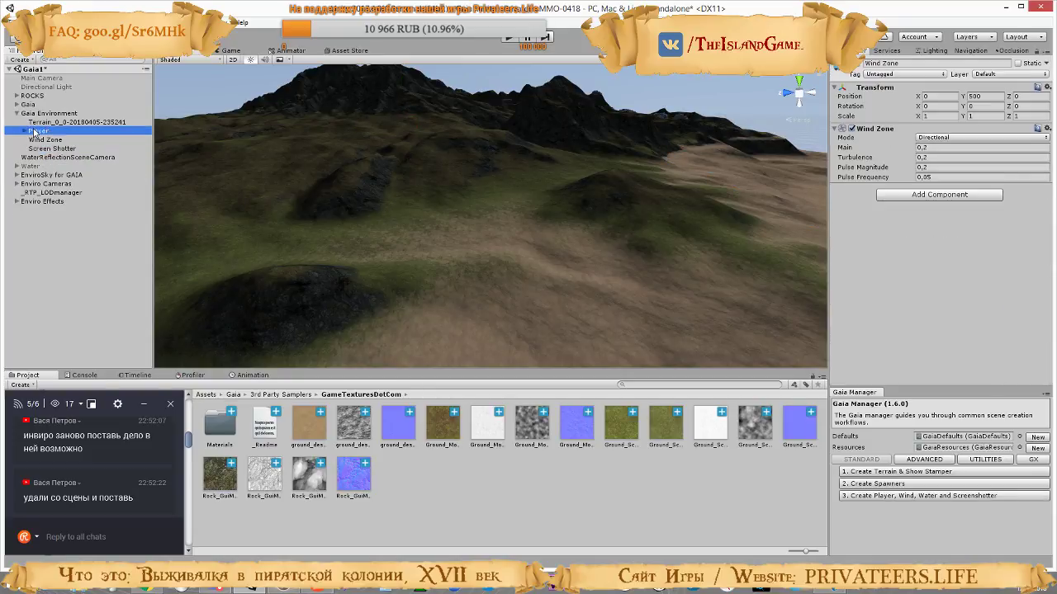
pyautogui.click(17, 105)
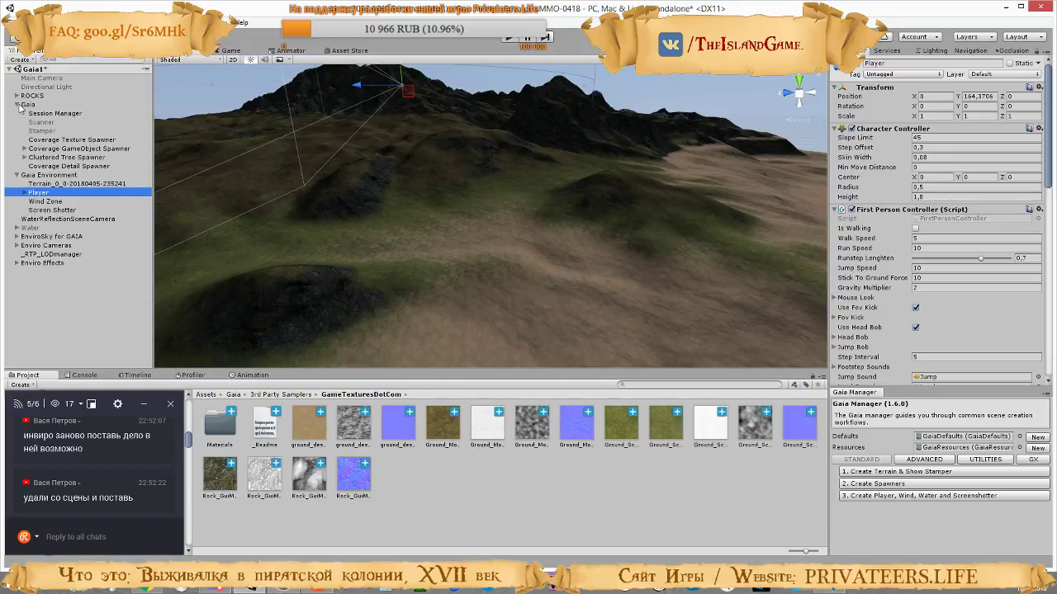
pyautogui.click(17, 105)
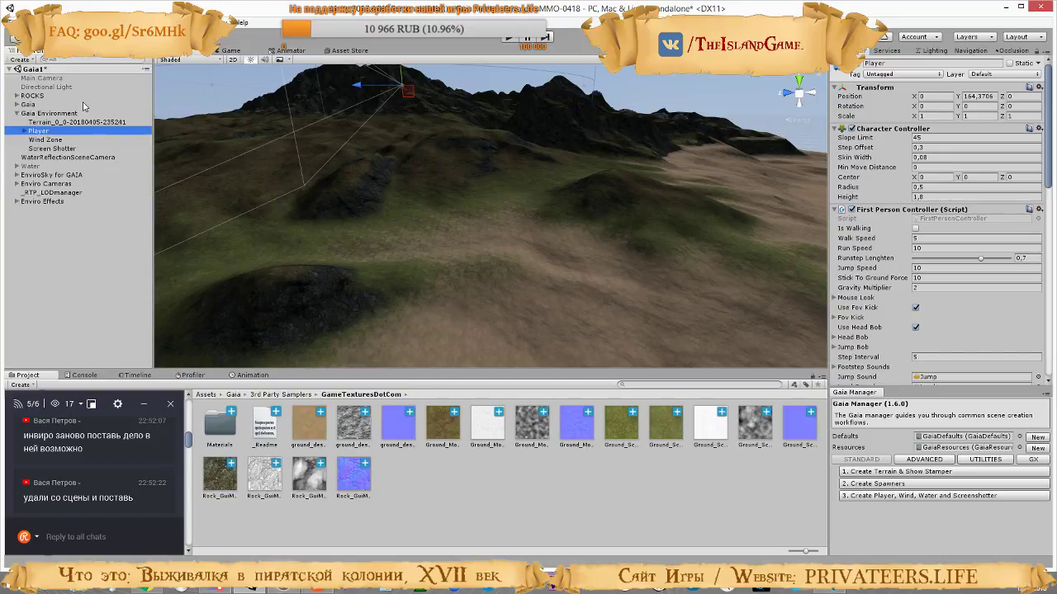
pyautogui.write('spa')
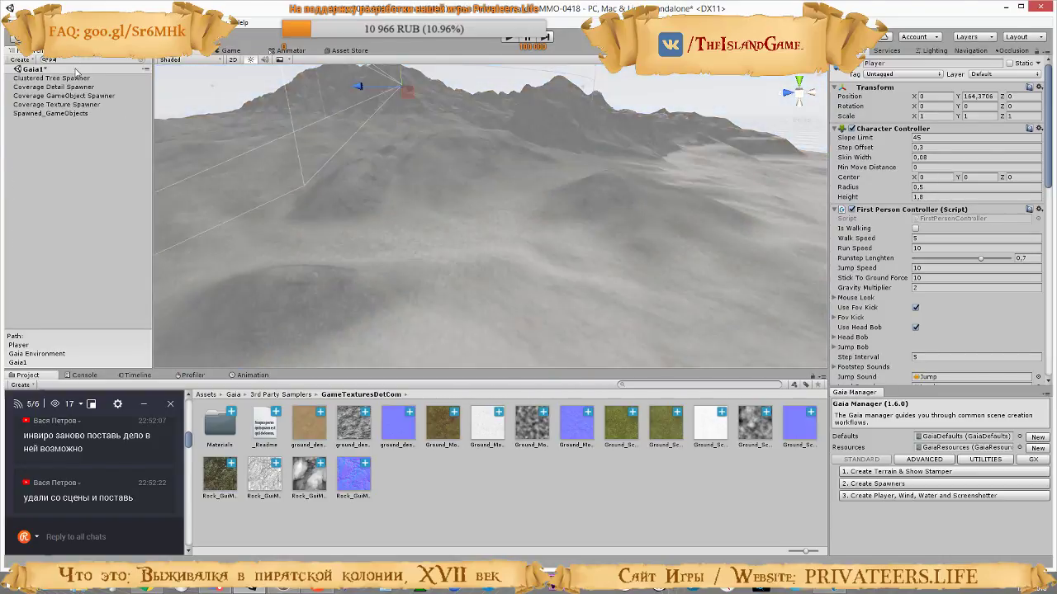
pyautogui.write('y')
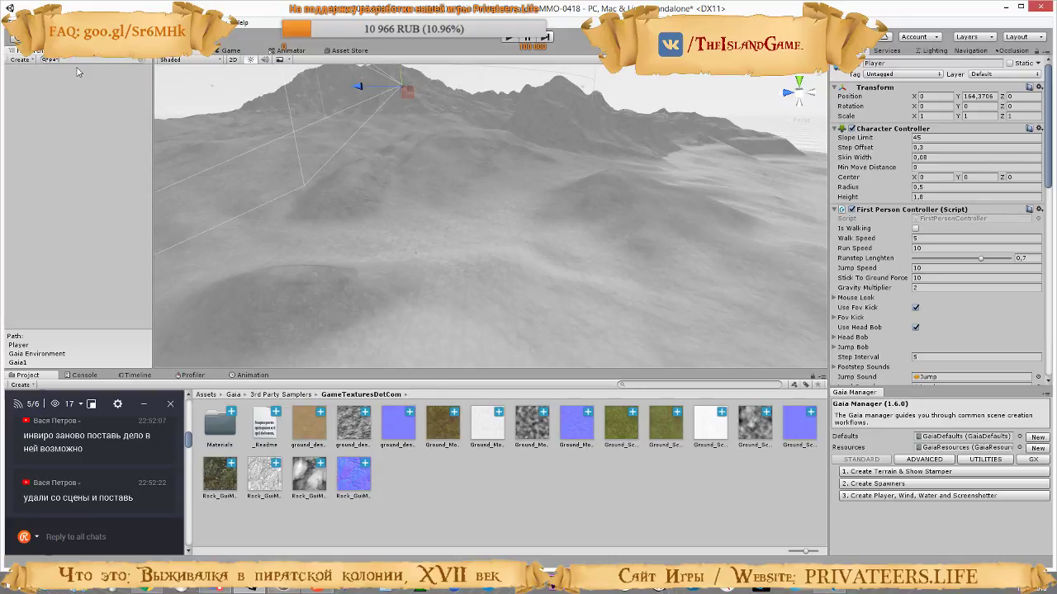
pyautogui.press('BackSpace')
pyautogui.press('BackSpace')
pyautogui.write('la')
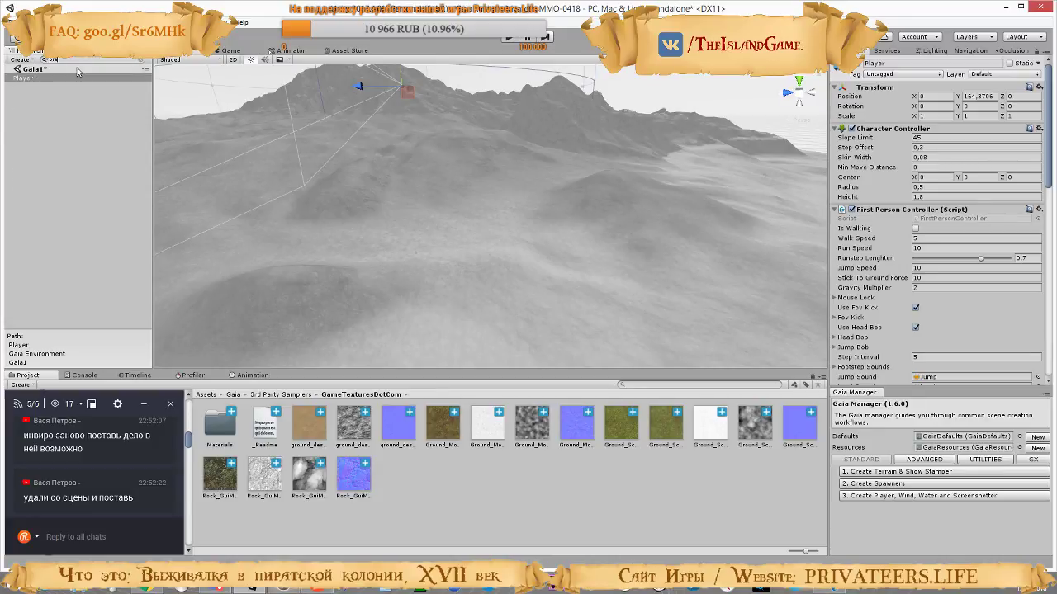
pyautogui.click(142, 61)
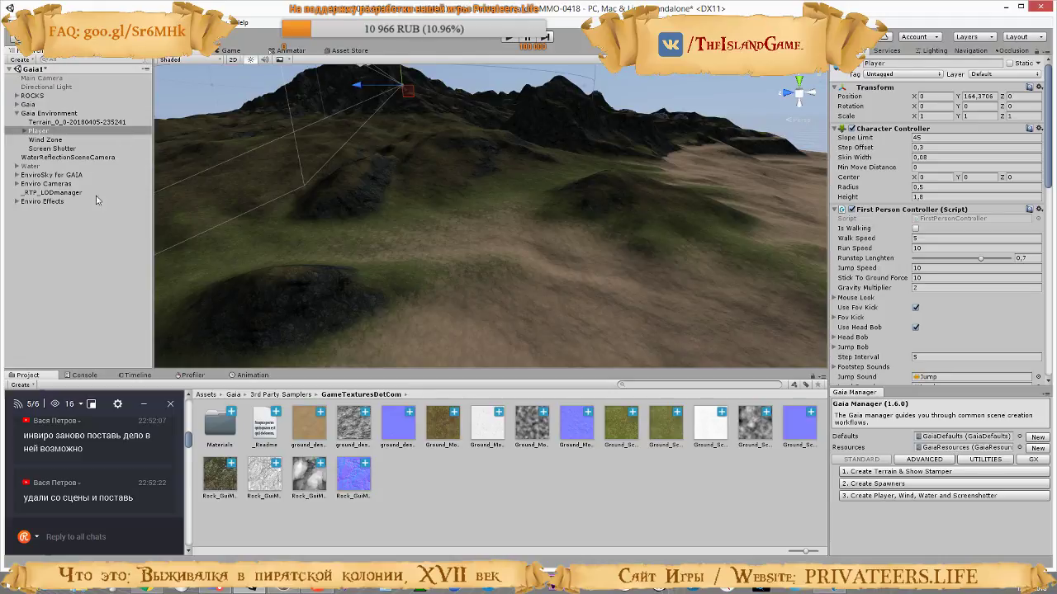
# Move _RTP_LODmanager into the Gaia Environment group, directly below the terrain object
pyautogui.click(26, 175)
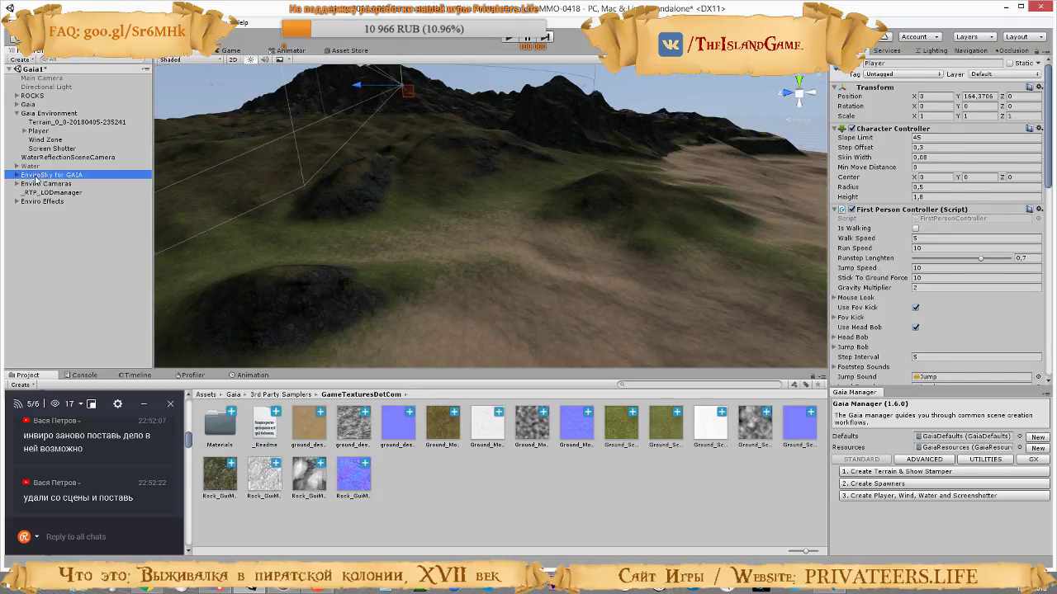
pyautogui.click(27, 184)
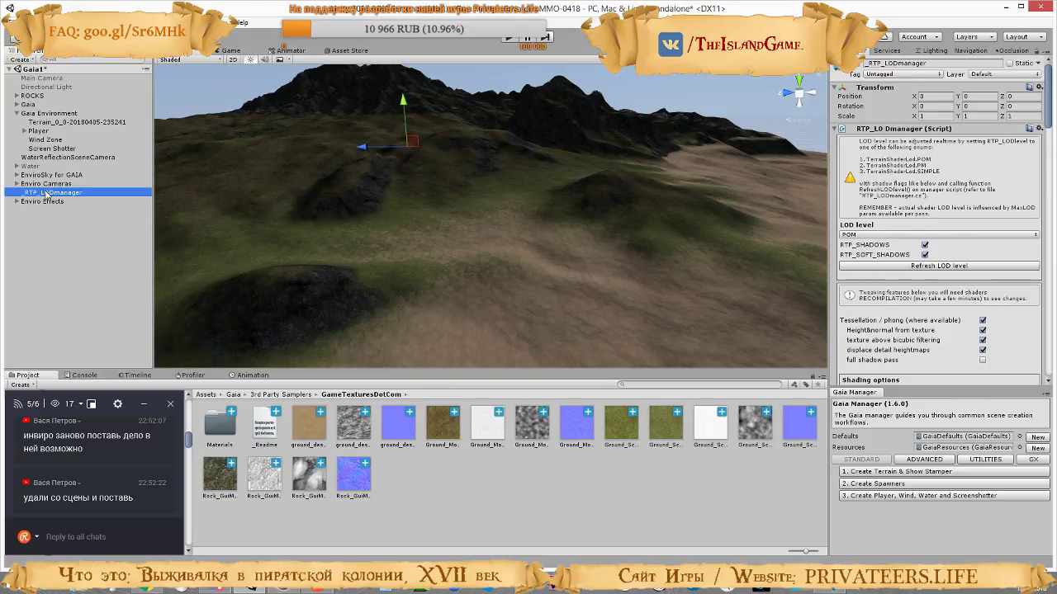
pyautogui.moveTo(60, 131); pyautogui.dragTo(60, 131)
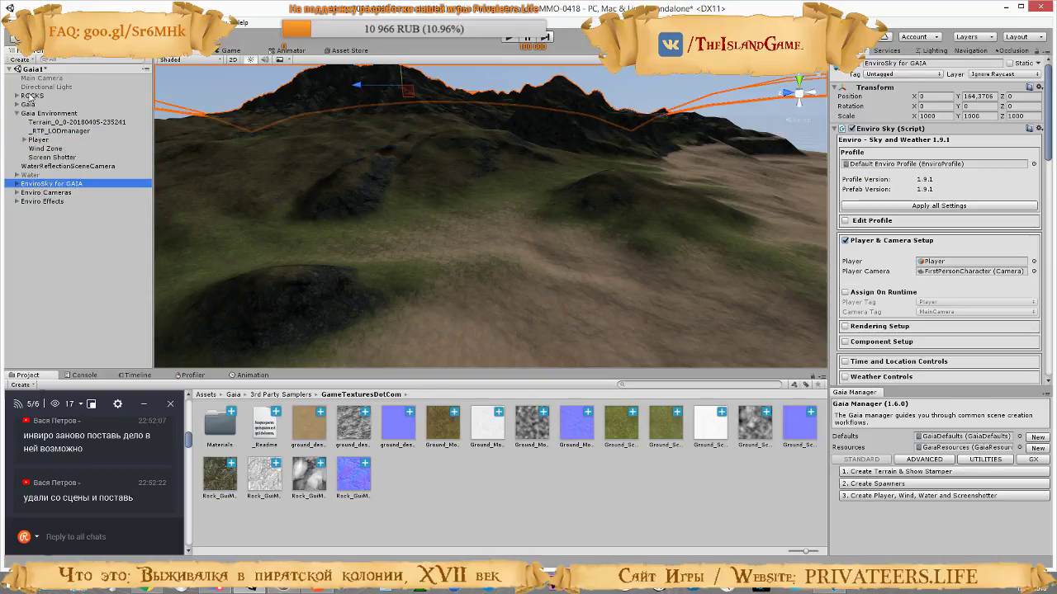
# Reactivate the standalone AQUAS Water object and view the coastline with it
pyautogui.click(26, 105)
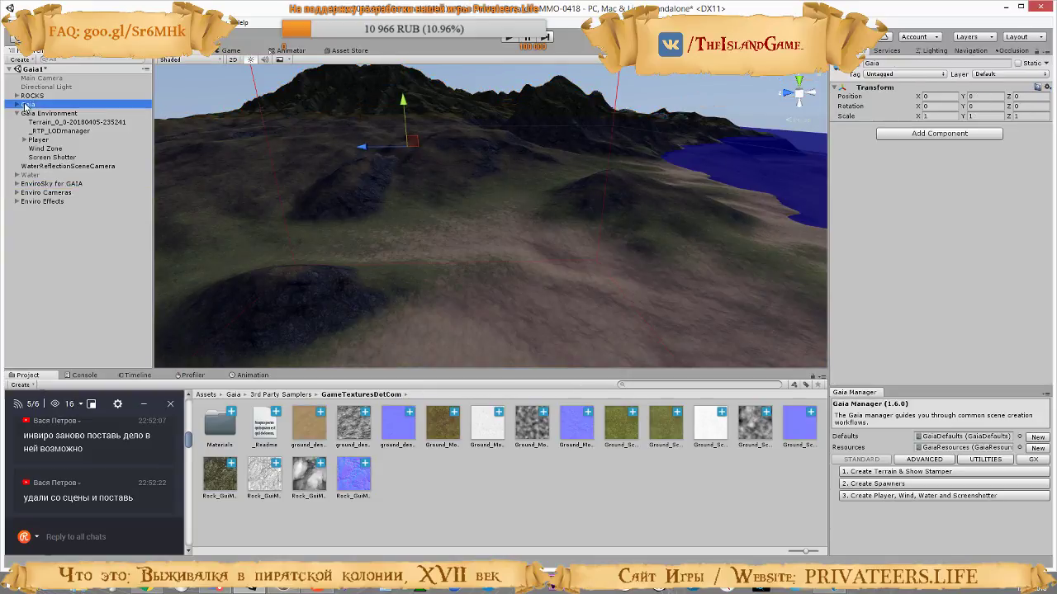
pyautogui.click(36, 167)
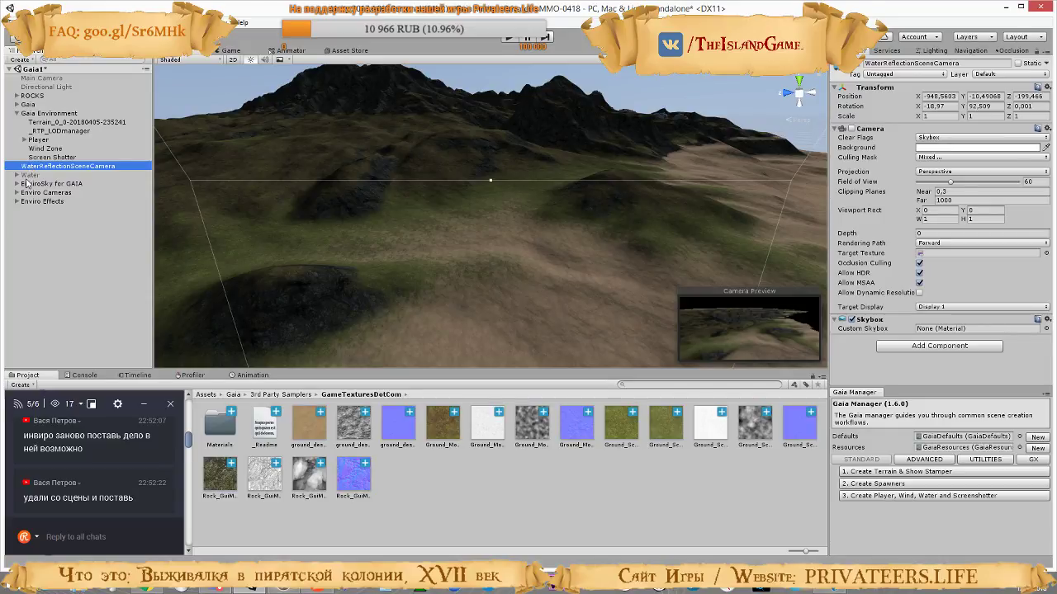
pyautogui.click(31, 175)
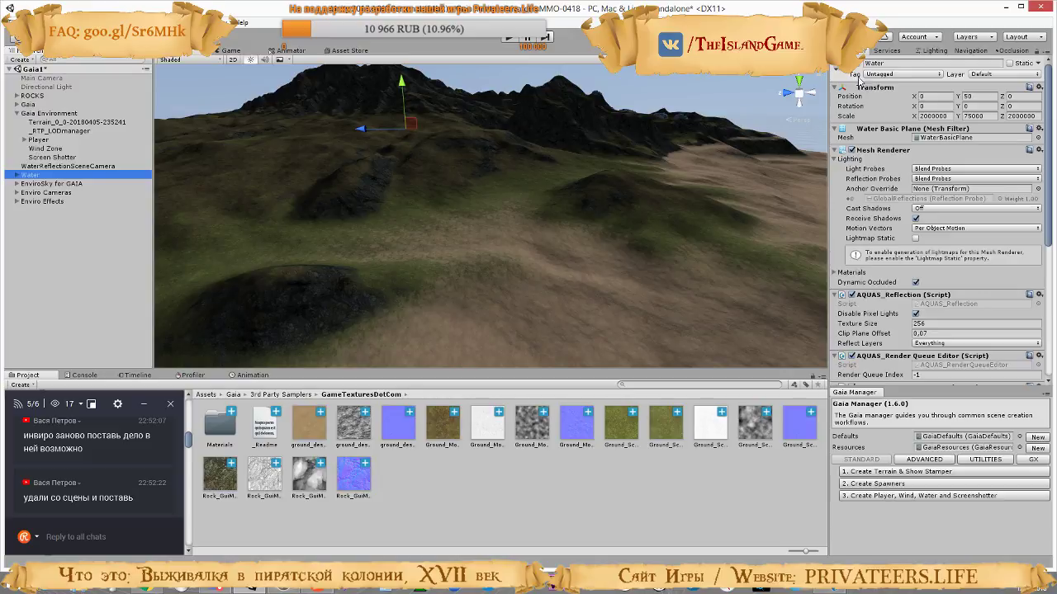
pyautogui.moveTo(474, 222); pyautogui.dragTo(506, 204, button='right')
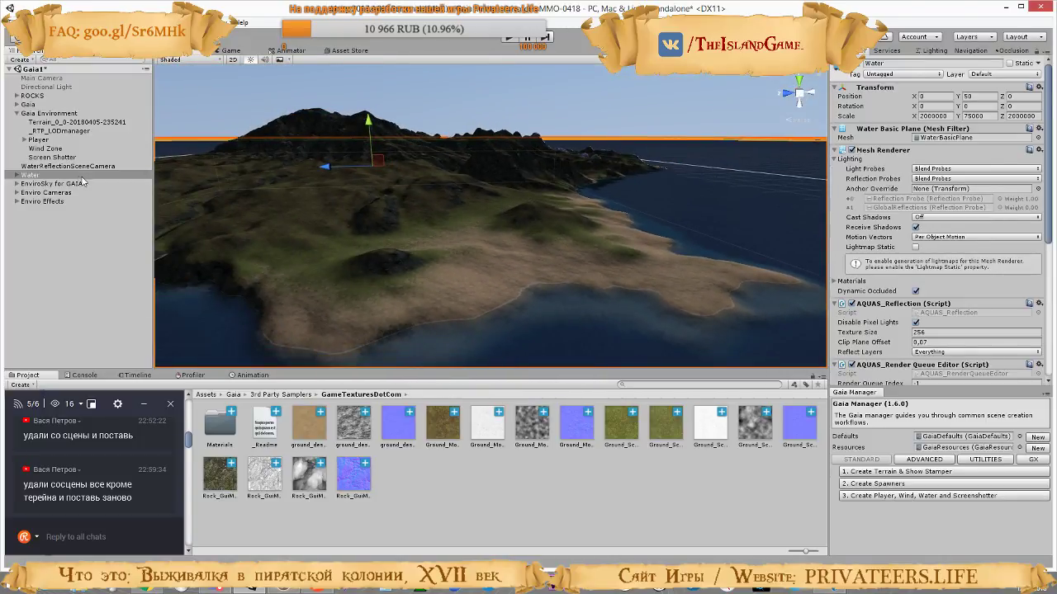
# Delete Player, Wind Zone, Screen Shotter, WaterReflectionSceneCamera, Water, EnviroSky for GAIA, Enviro Cameras and Enviro Effects from the scene
pyautogui.click(37, 212)
pyautogui.click(33, 194)
pyautogui.click(33, 202)
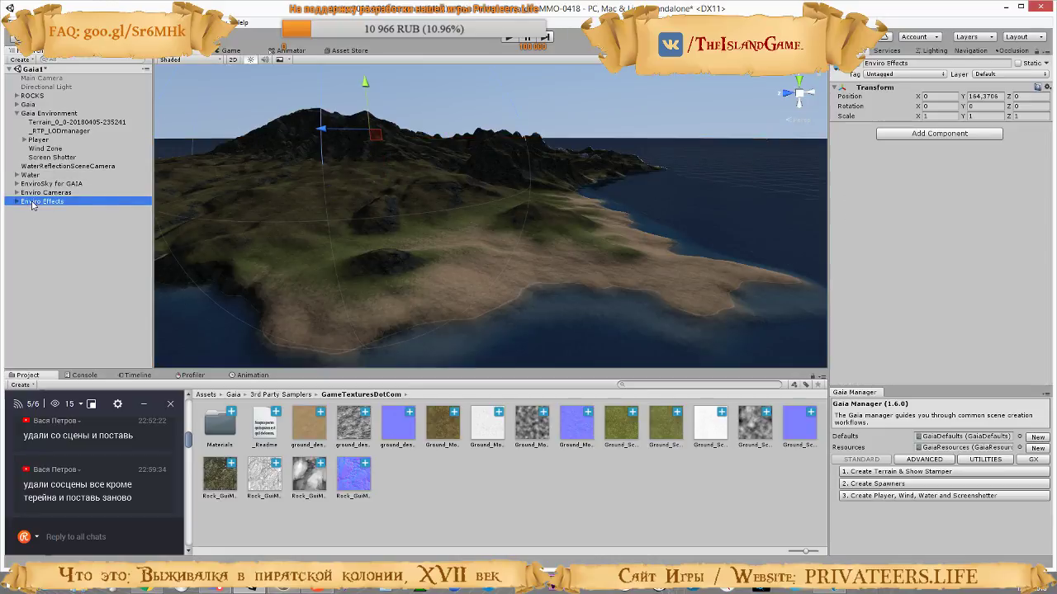
pyautogui.keyDown('shift'); pyautogui.click(38, 185); pyautogui.keyUp('shift')
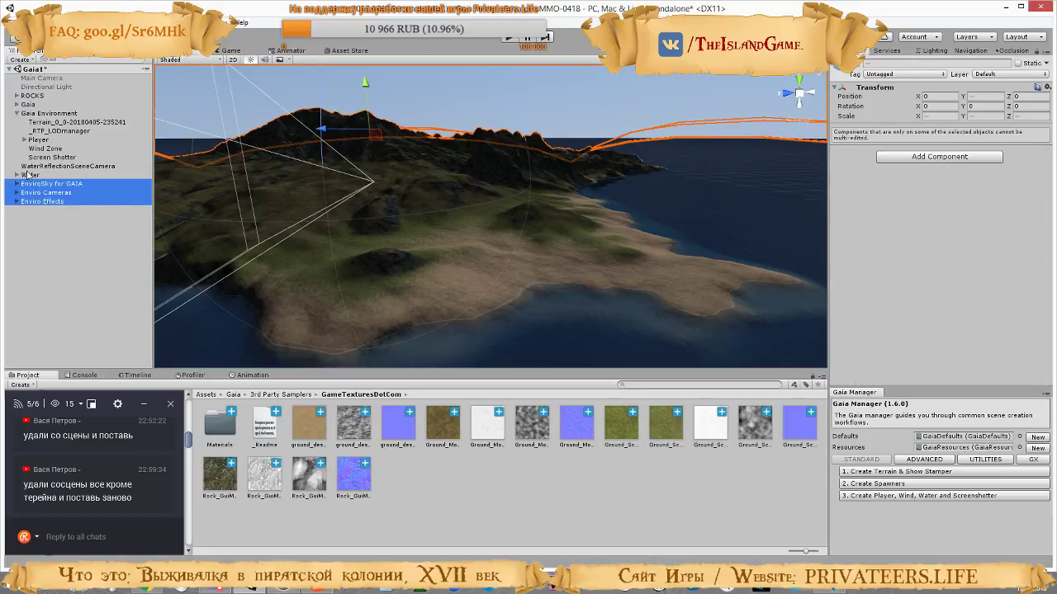
pyautogui.keyDown('shift'); pyautogui.click(31, 175); pyautogui.keyUp('shift')
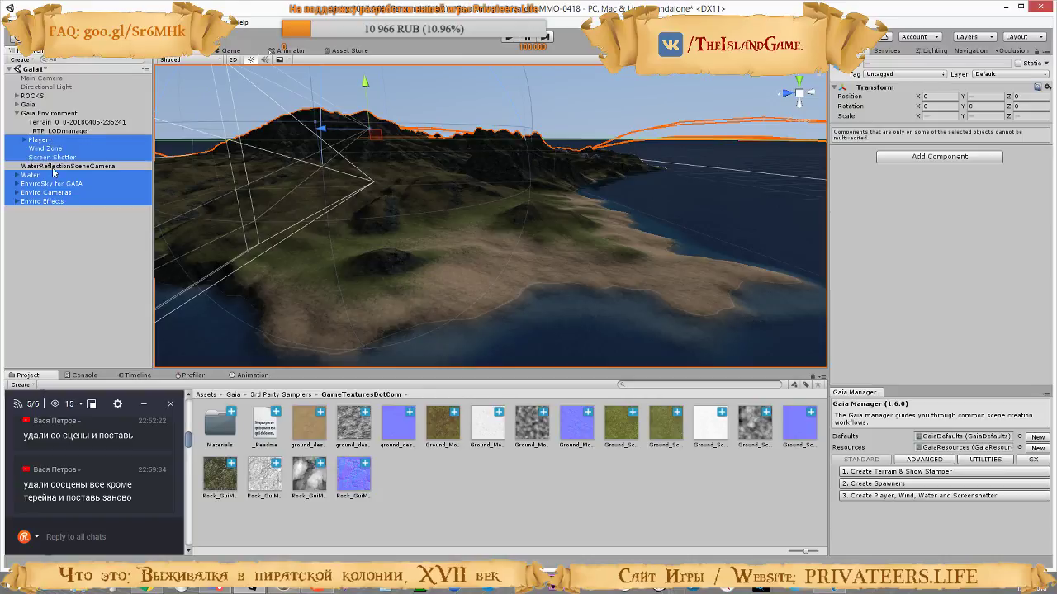
pyautogui.keyDown('ctrl'); pyautogui.click(56, 167); pyautogui.keyUp('ctrl')
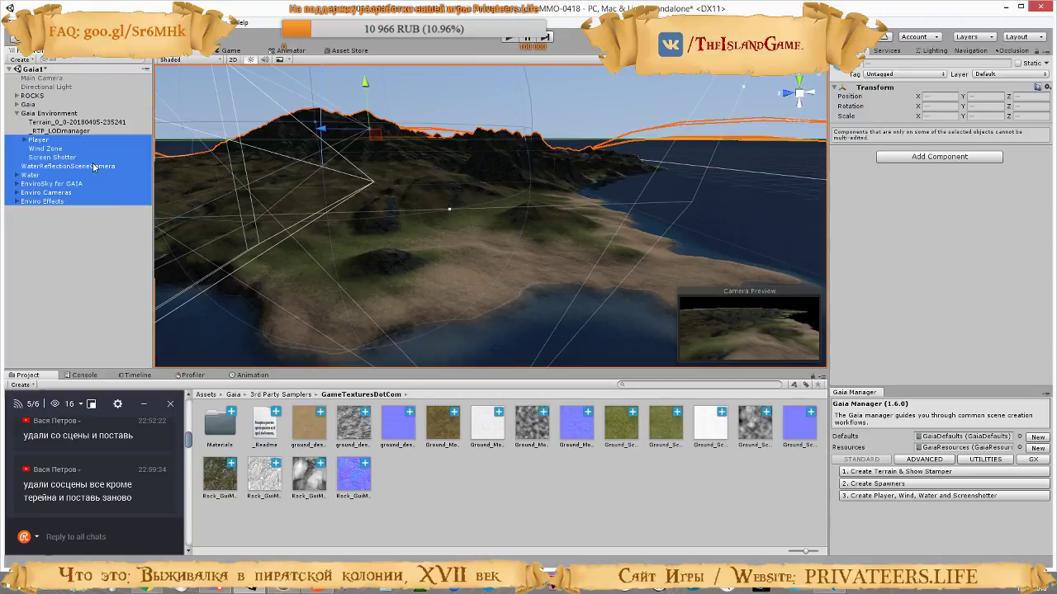
pyautogui.press('Delete')
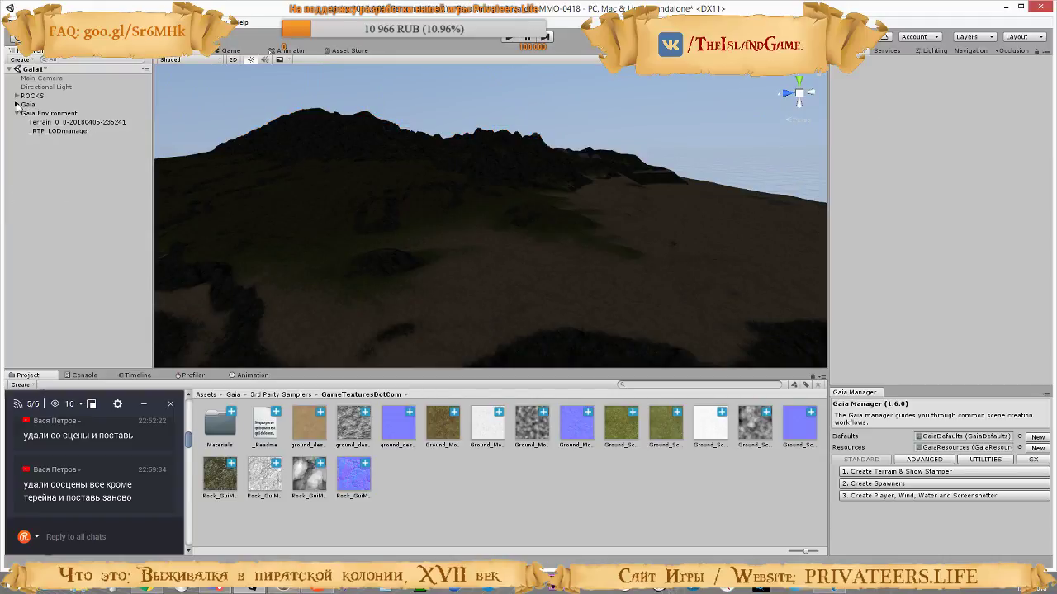
# Activate the Directional Light and view the lit mountain slopes of the terrain
pyautogui.click(16, 105)
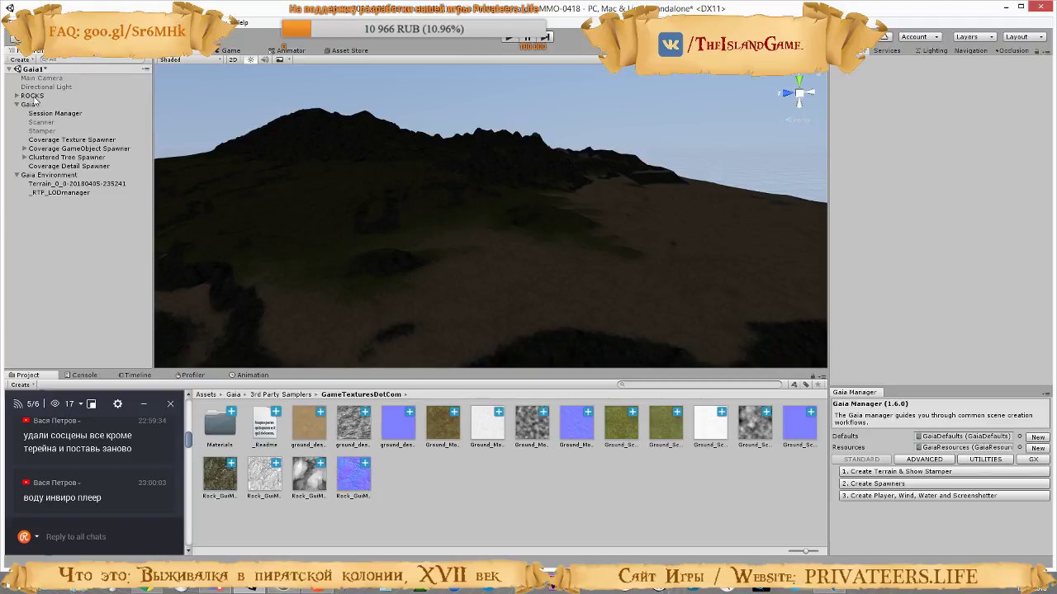
pyautogui.moveTo(169, 151); pyautogui.dragTo(670, 229, button='right')
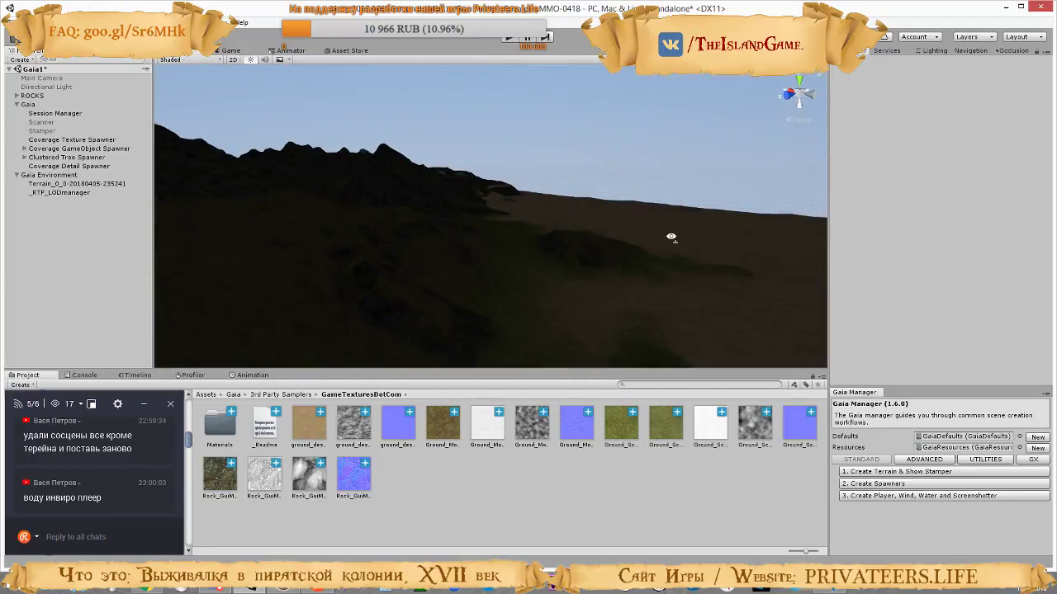
pyautogui.click(44, 88)
pyautogui.click(859, 65)
pyautogui.moveTo(570, 171); pyautogui.dragTo(266, 222, button='right')
pyautogui.press('w')
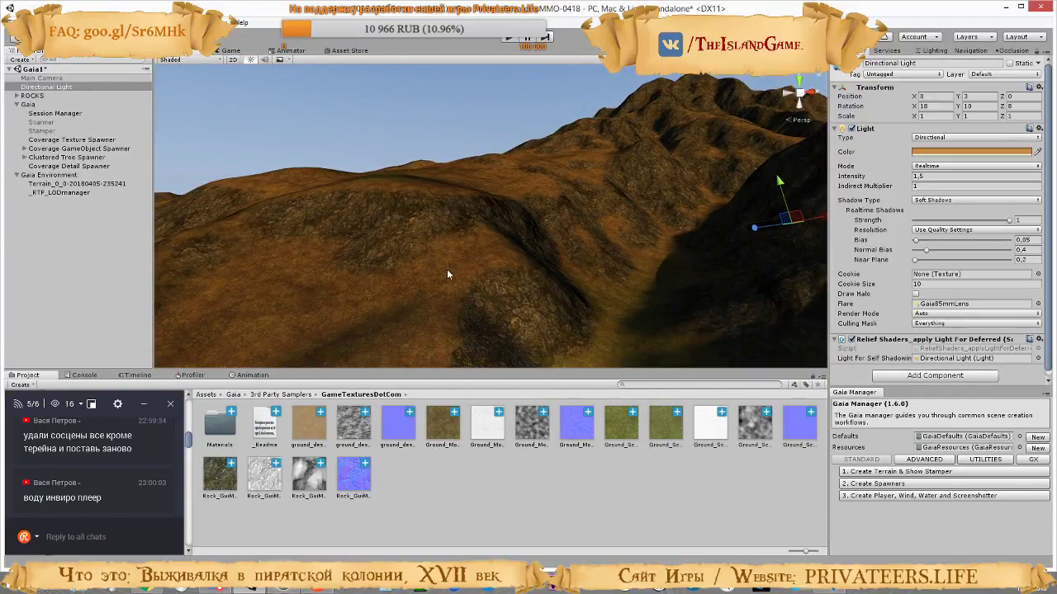
pyautogui.moveTo(447, 270); pyautogui.dragTo(256, 220, button='right')
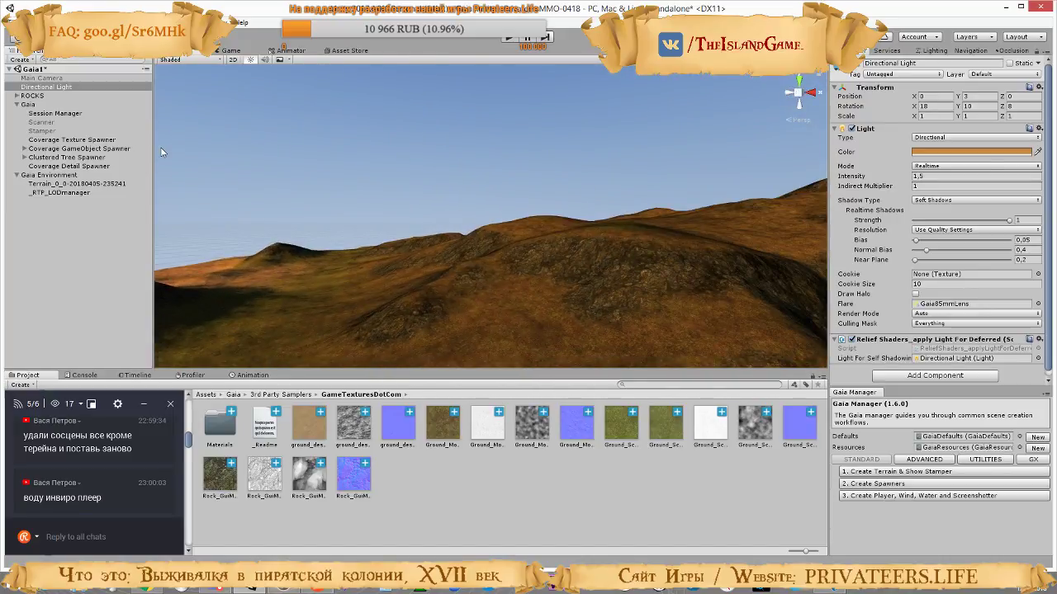
# Examine the _RTP_LODmanager shader settings, including UV blend, global maps, snow, water and additional features for both passes
pyautogui.click(71, 194)
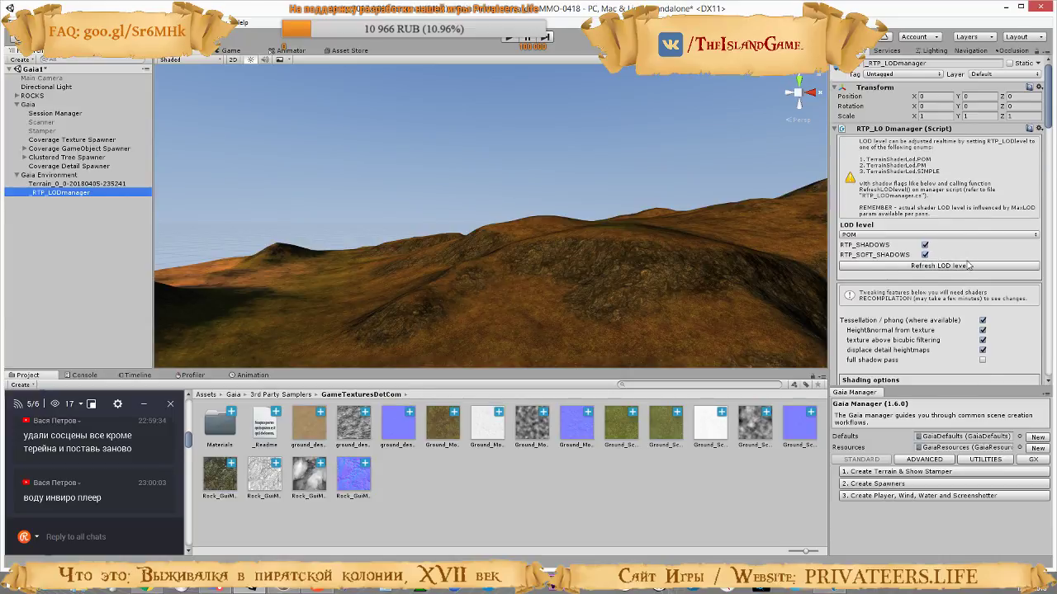
pyautogui.scroll(-5, 969, 265)
pyautogui.scroll(-10, 964, 264)
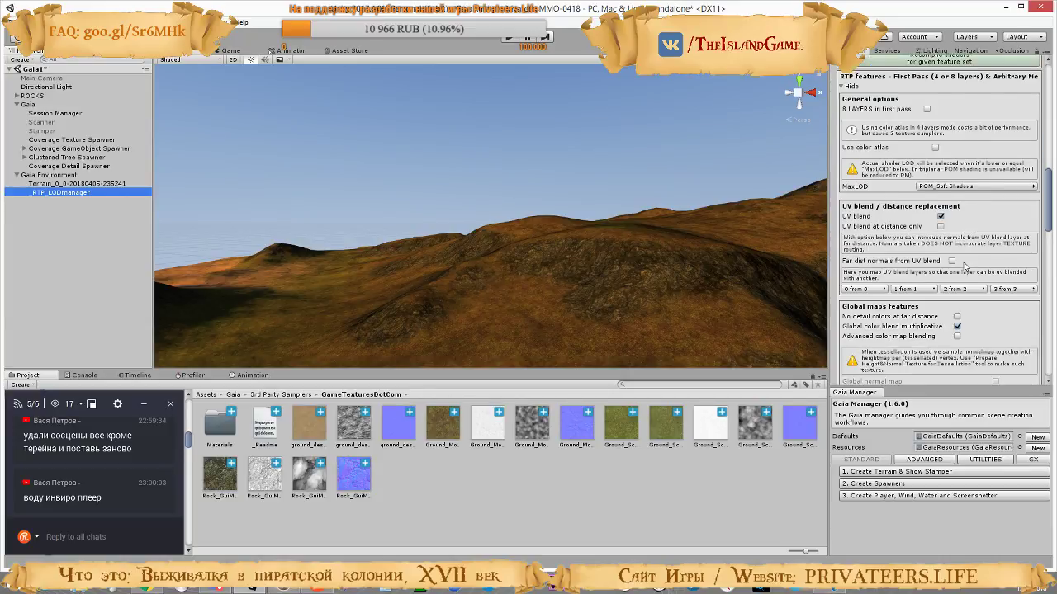
pyautogui.scroll(-2, 964, 266)
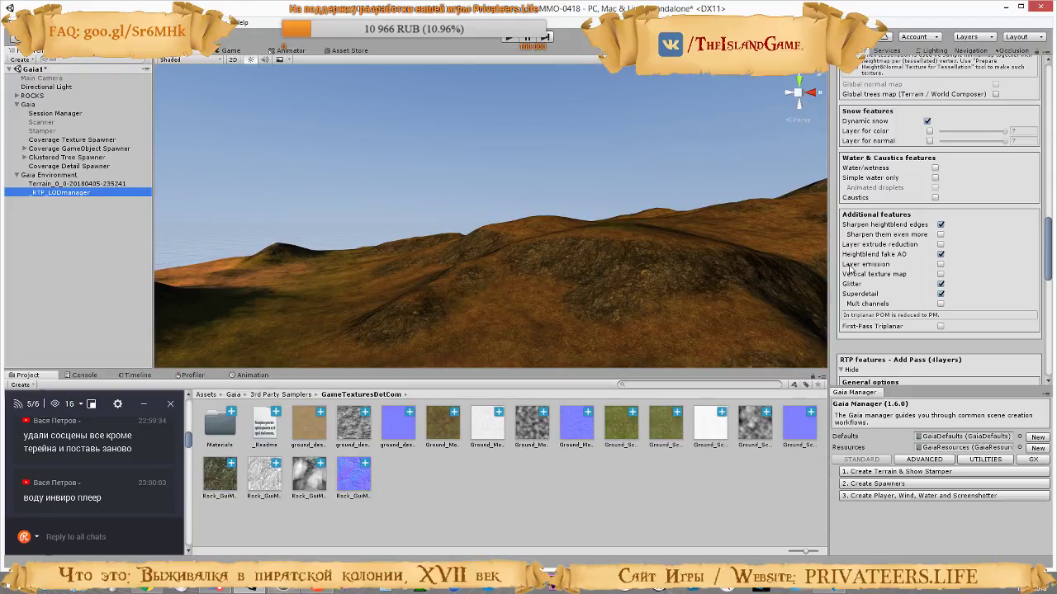
pyautogui.scroll(-10, 850, 269)
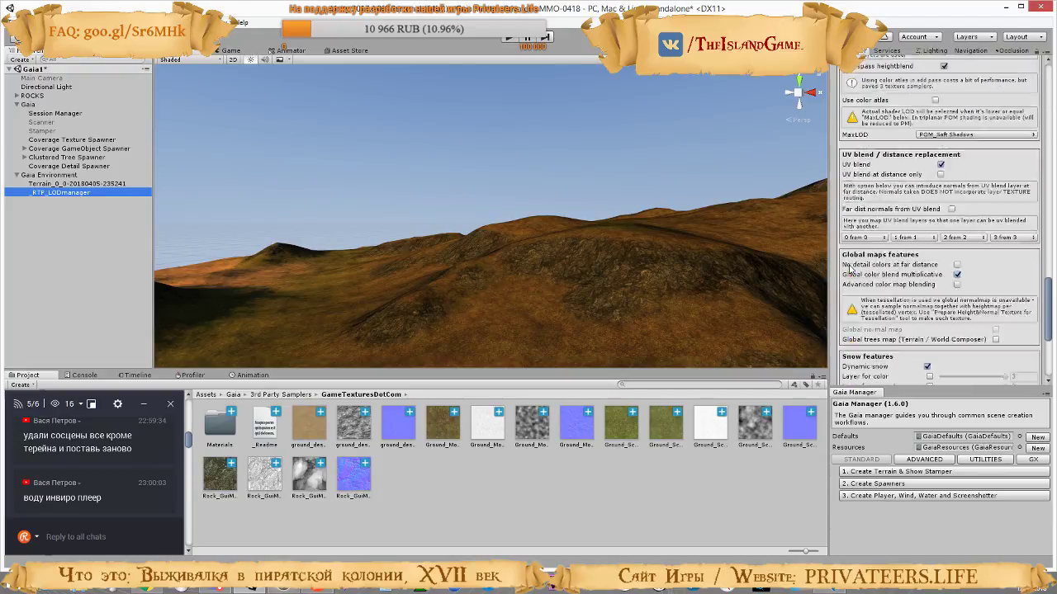
pyautogui.scroll(-5, 850, 268)
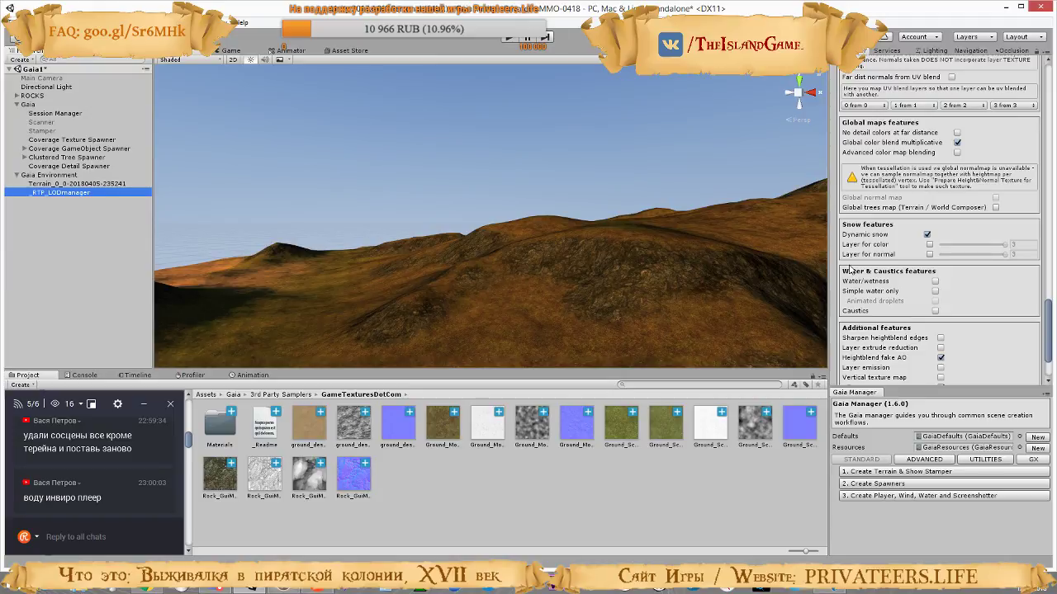
pyautogui.scroll(-2, 849, 270)
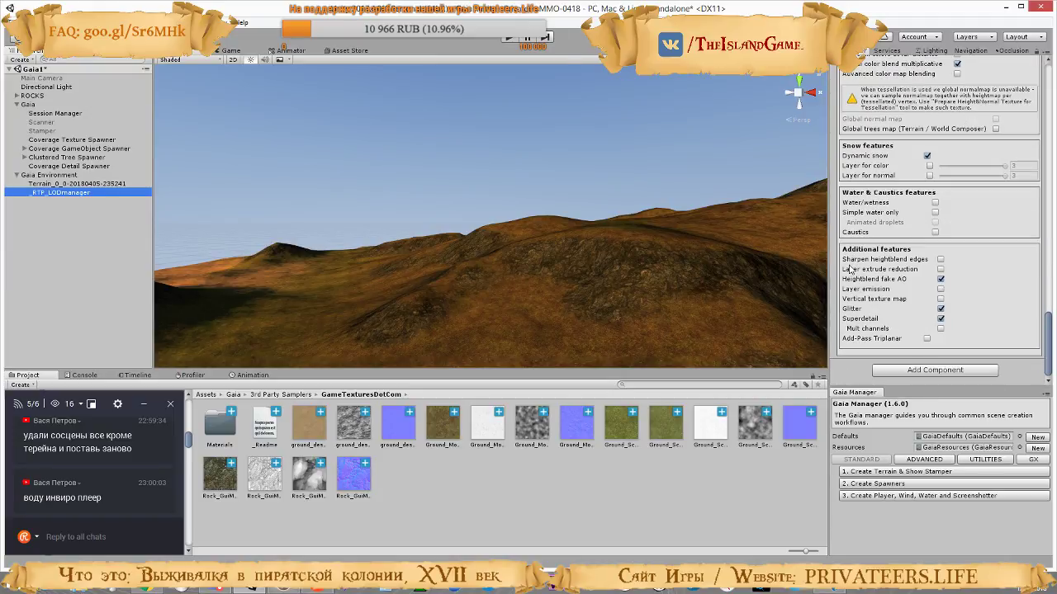
pyautogui.scroll(15, 851, 268)
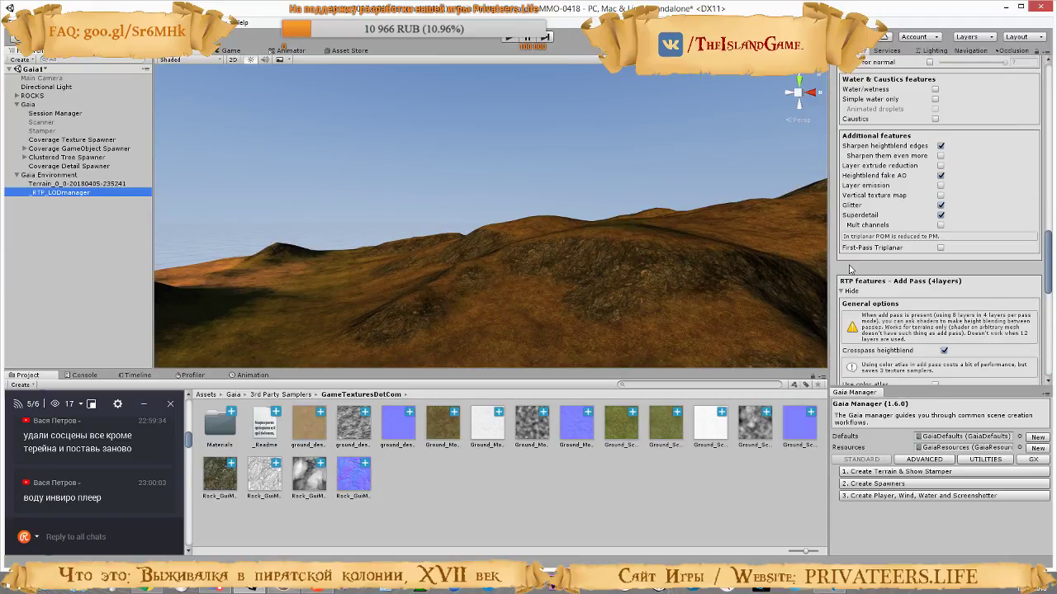
pyautogui.scroll(5, 851, 268)
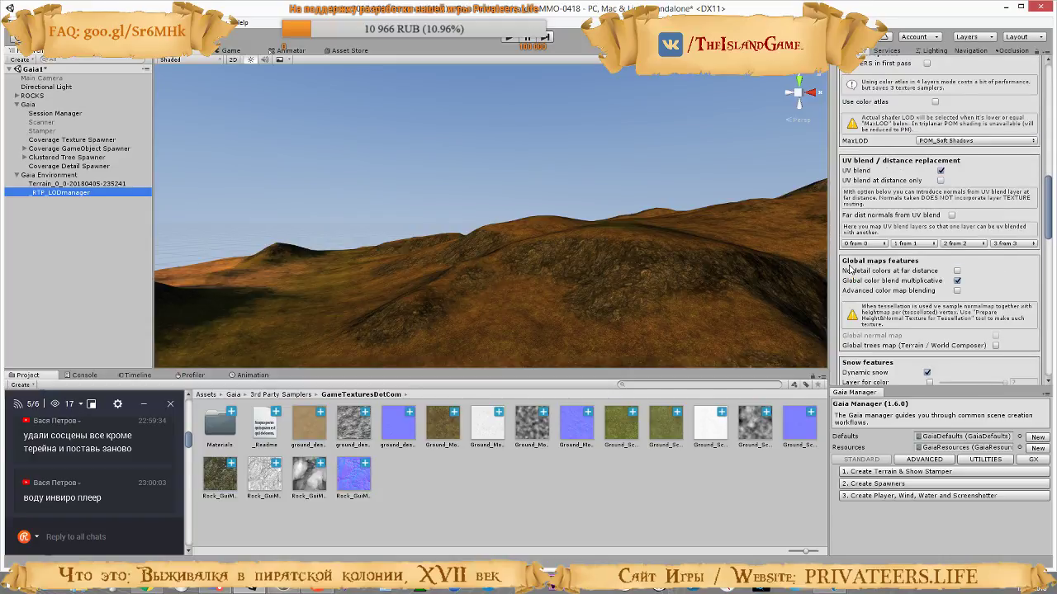
pyautogui.scroll(5, 850, 268)
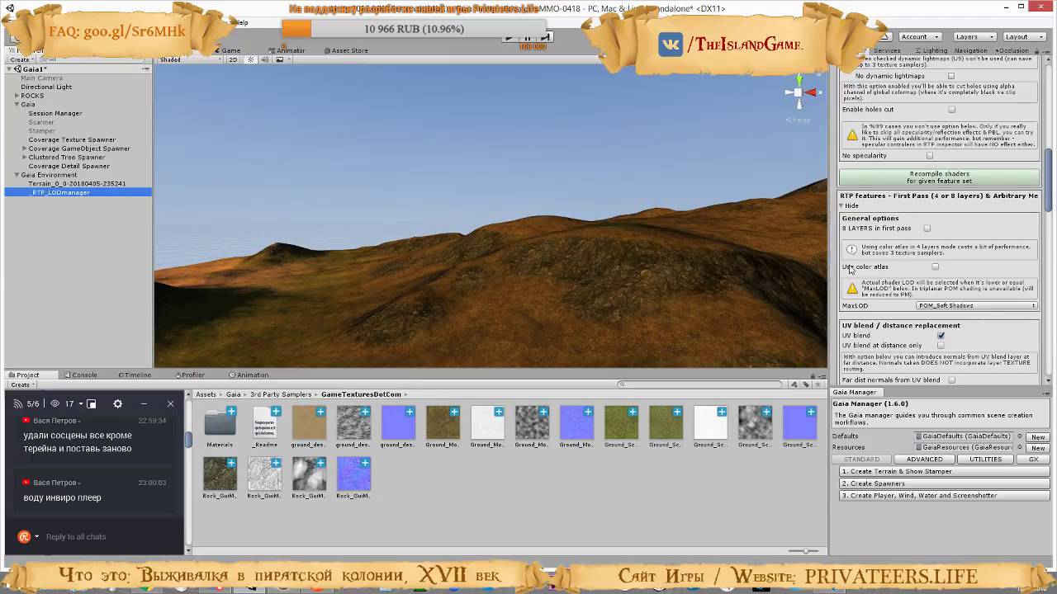
pyautogui.scroll(10, 850, 268)
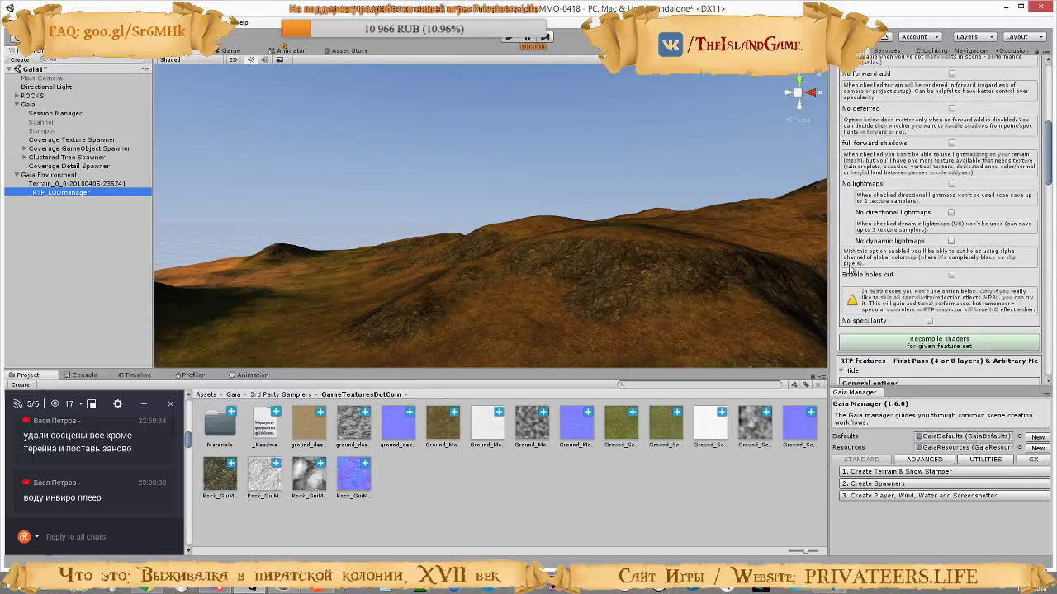
pyautogui.scroll(1, 850, 269)
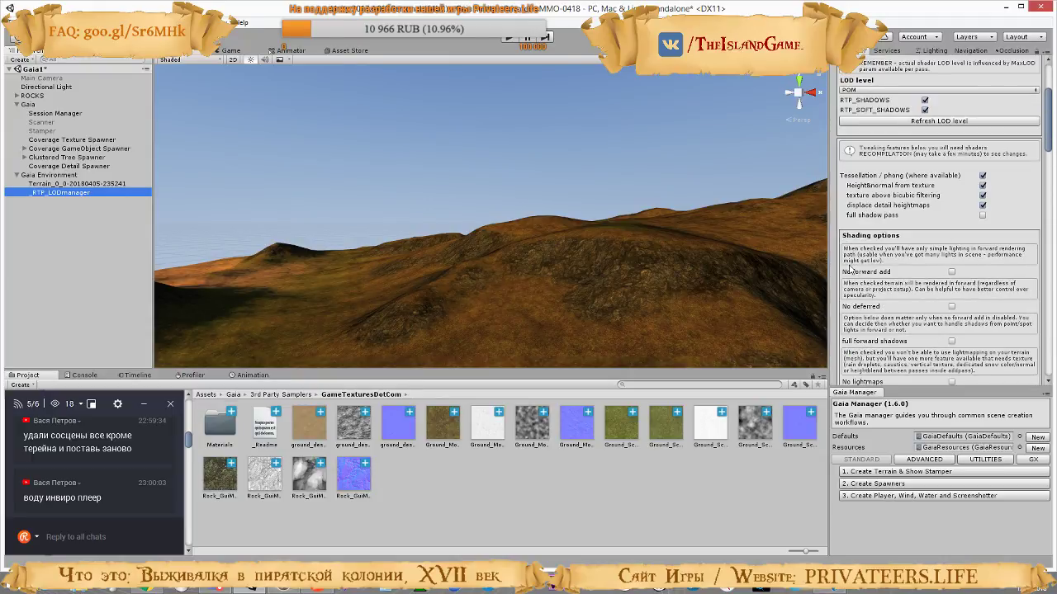
pyautogui.scroll(5, 851, 268)
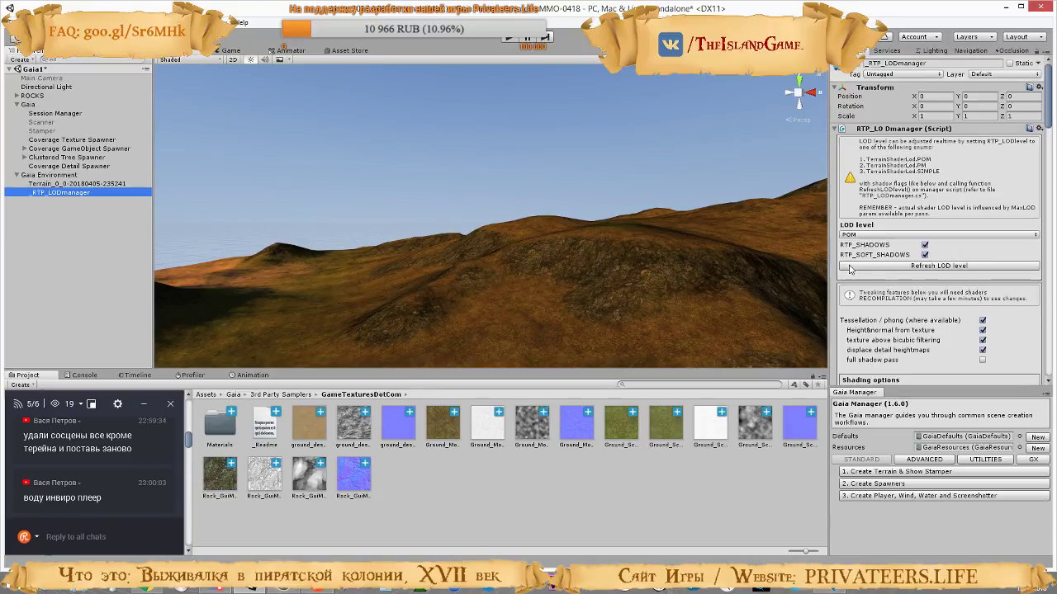
pyautogui.click(63, 183)
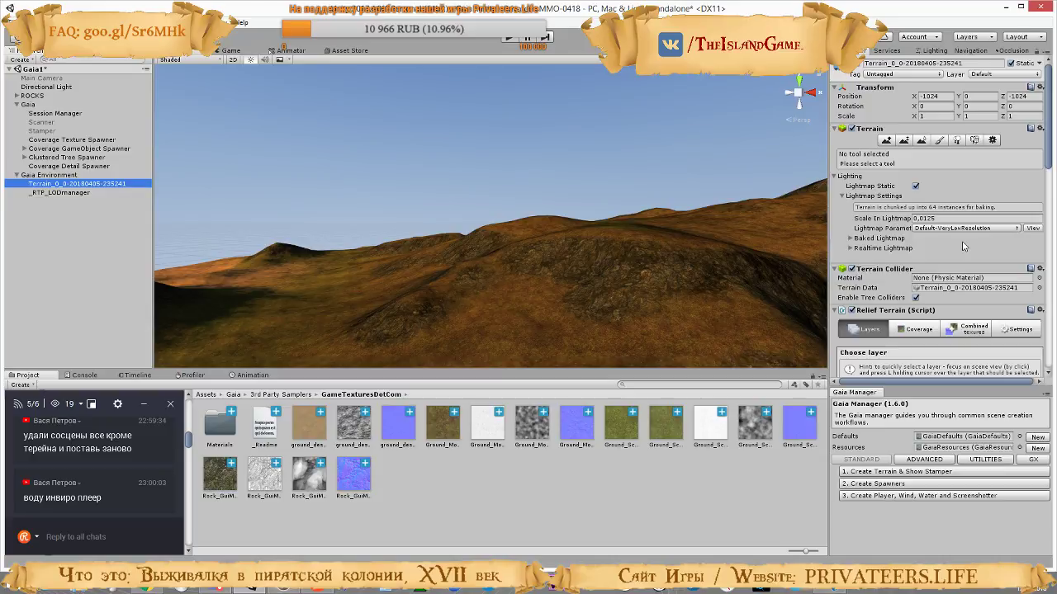
pyautogui.moveTo(620, 238); pyautogui.dragTo(1049, 269, button='right')
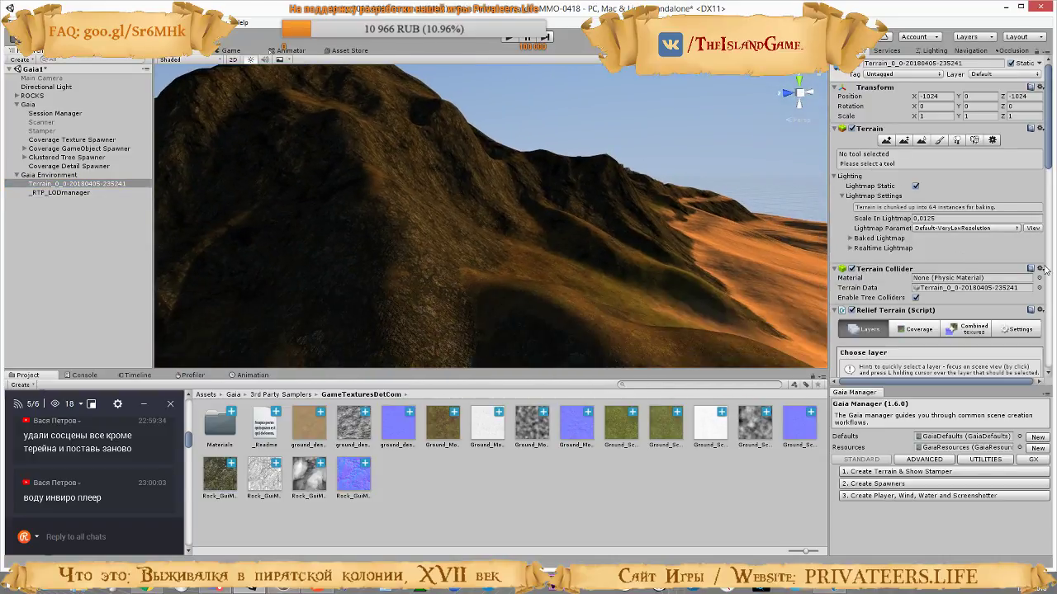
# Choose the dark rock layer in the Relief Terrain component and locate its detail texture among the project assets
pyautogui.scroll(-3, 1024, 277)
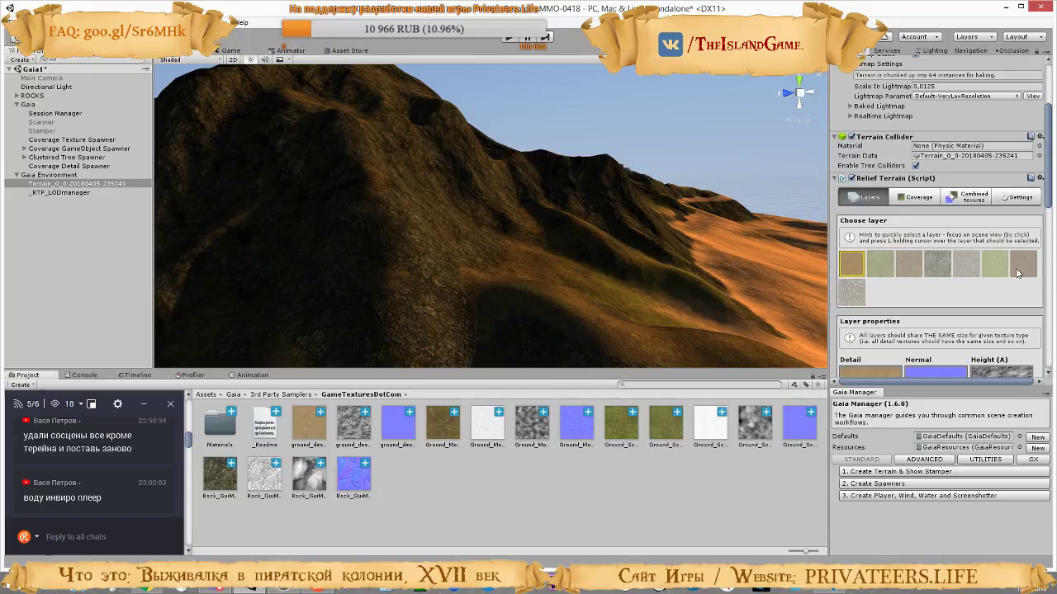
pyautogui.click(941, 266)
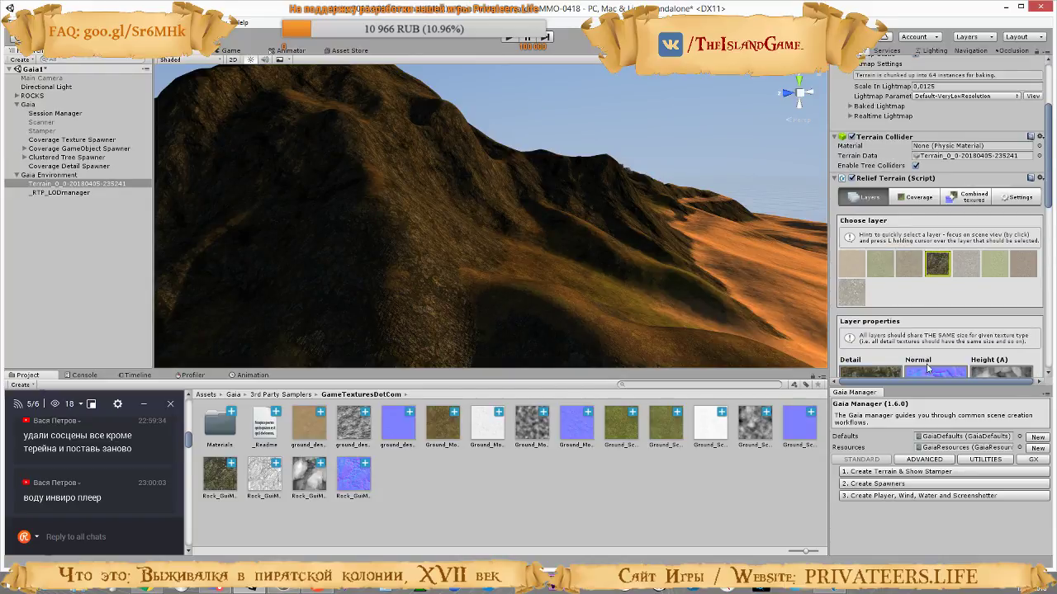
pyautogui.scroll(-5, 962, 310)
pyautogui.click(875, 206)
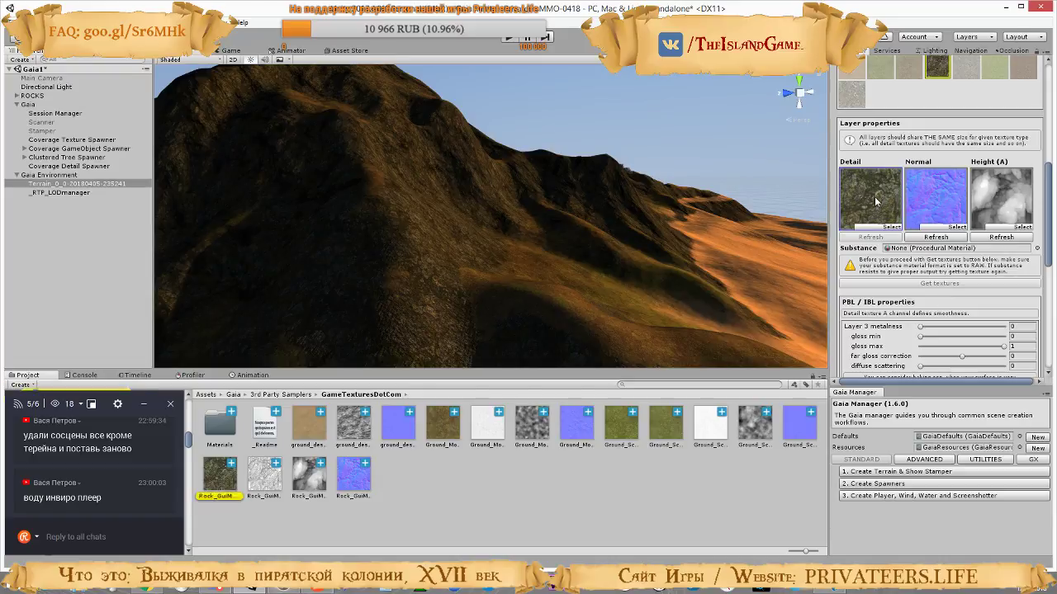
pyautogui.scroll(-3, 963, 283)
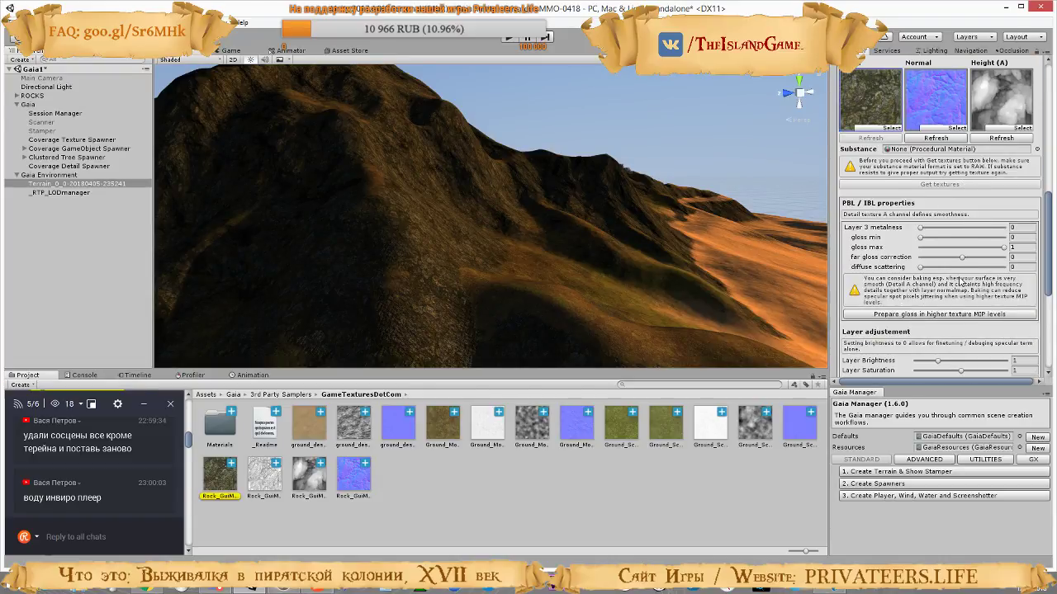
pyautogui.scroll(-4, 960, 280)
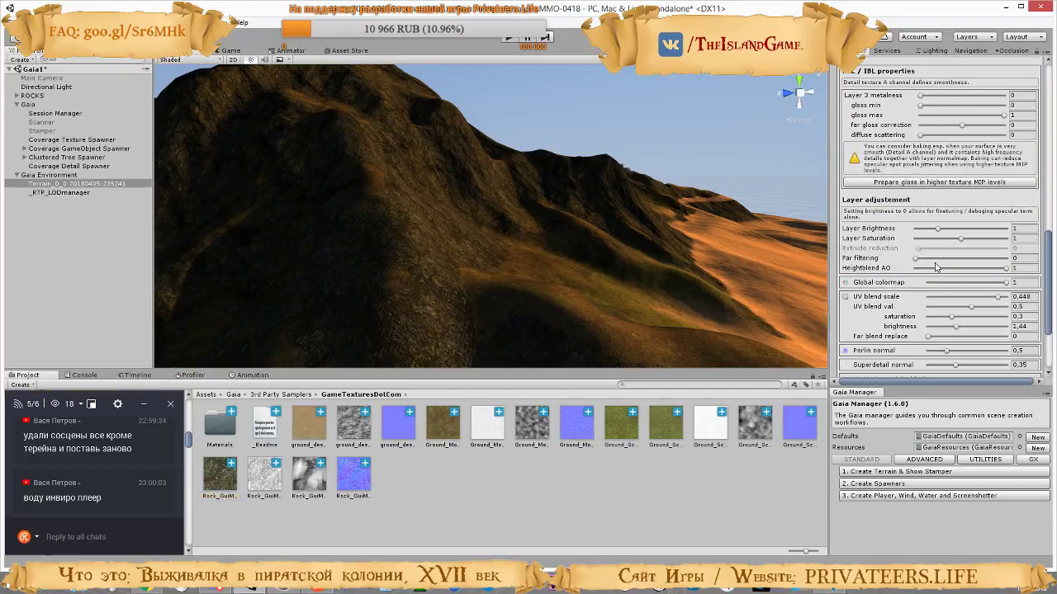
# Try a higher Layer Brightness and a Far filtering of 7 on the rock layer, returning Far filtering to 0
pyautogui.moveTo(938, 227); pyautogui.dragTo(1055, 246)
pyautogui.click(962, 240)
pyautogui.hotkey('ctrl', 'z')
pyautogui.moveTo(917, 260); pyautogui.dragTo(1042, 271)
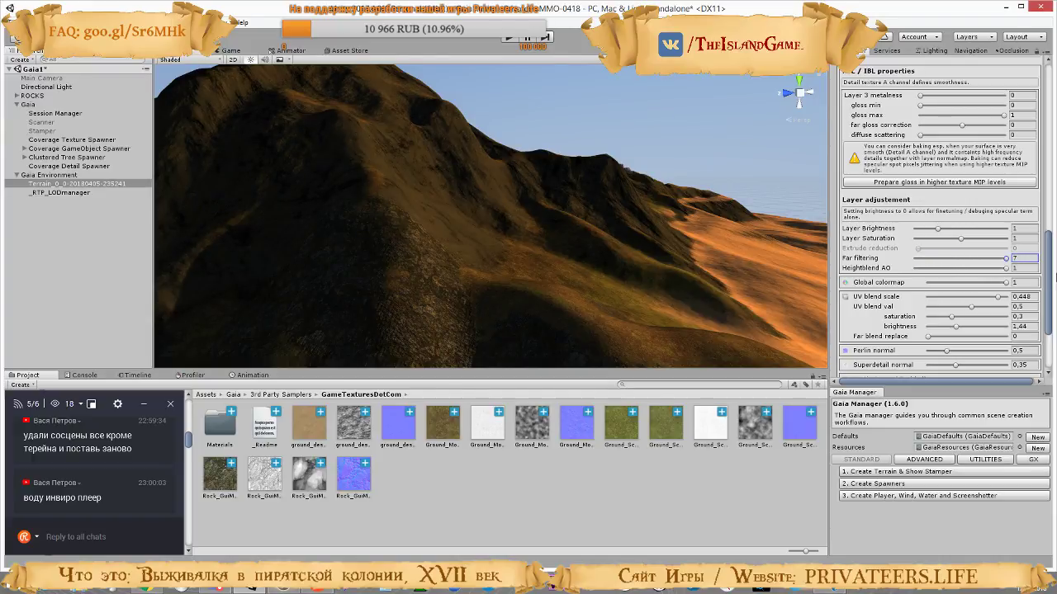
pyautogui.moveTo(977, 271); pyautogui.dragTo(915, 266)
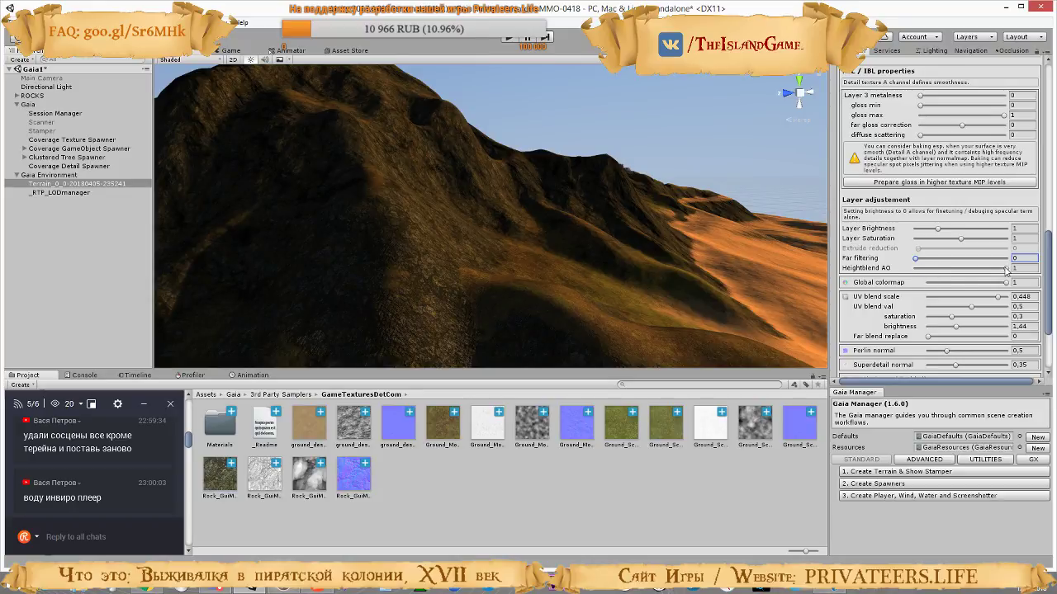
# Try a Global colormap strength of 0 on the rock layer, compare the slopes, and restore it to 1
pyautogui.moveTo(1007, 278)
pyautogui.mouseDown()
pyautogui.moveTo(896, 272)
pyautogui.moveTo(1013, 275)
pyautogui.mouseUp()
pyautogui.click(1007, 285)
pyautogui.moveTo(1008, 285); pyautogui.dragTo(908, 284)
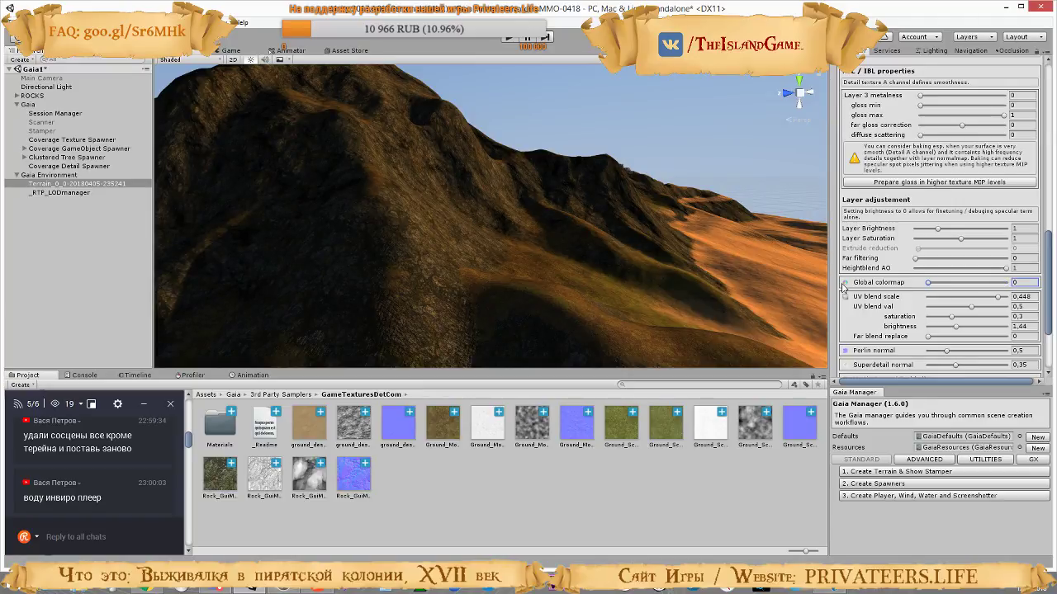
pyautogui.moveTo(792, 276); pyautogui.dragTo(432, 221, button='right')
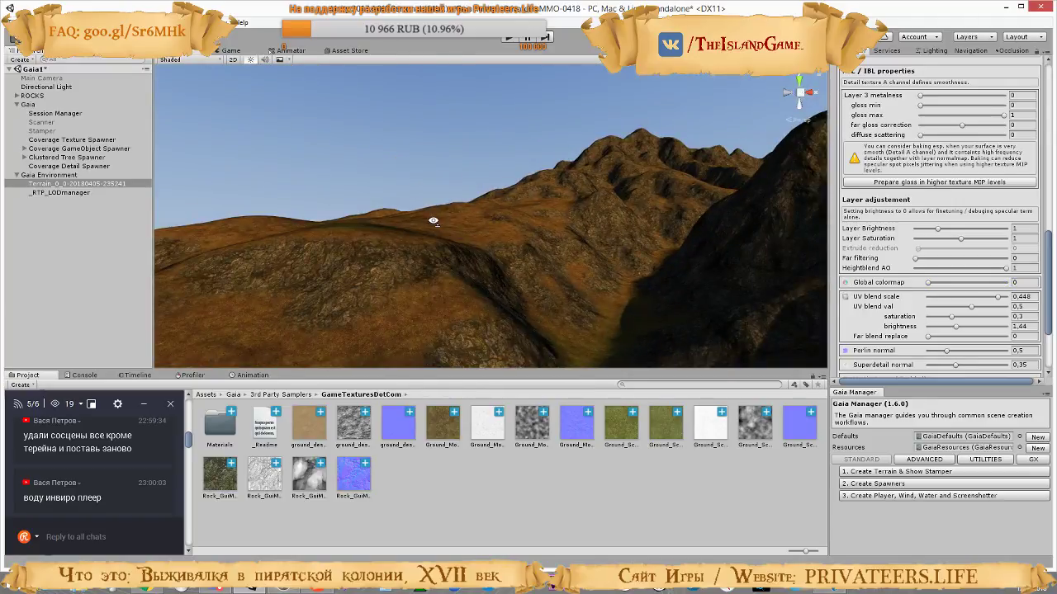
pyautogui.hotkey('ctrl', 'z')
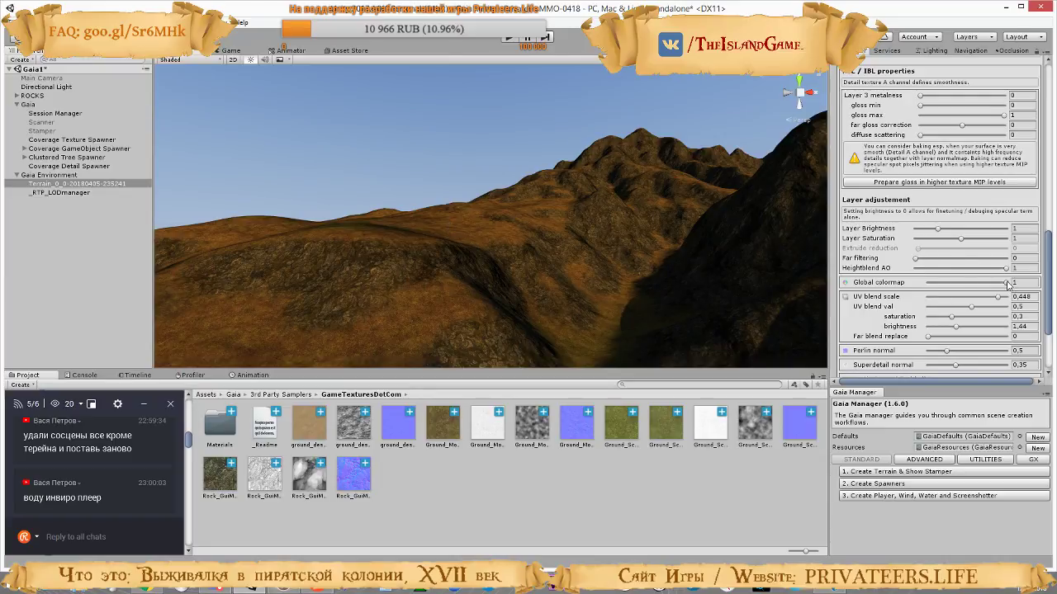
pyautogui.moveTo(1007, 284); pyautogui.dragTo(1054, 293)
# Try different UV blend scale and UV blend saturation values on the rock layer, undoing each change
pyautogui.moveTo(997, 299)
pyautogui.mouseDown()
pyautogui.moveTo(907, 304)
pyautogui.moveTo(1019, 307)
pyautogui.mouseUp()
pyautogui.hotkey('ctrl', 'z')
pyautogui.moveTo(996, 297)
pyautogui.mouseDown()
pyautogui.moveTo(910, 315)
pyautogui.moveTo(1030, 318)
pyautogui.mouseUp()
pyautogui.hotkey('ctrl', 'z')
pyautogui.hotkey('ctrl', 'z')
pyautogui.moveTo(952, 318); pyautogui.dragTo(1006, 317)
pyautogui.hotkey('ctrl', 'z')
# Try a UV blend brightness of 4 on the rock layer, inspect the rocky hillside, and undo the change
pyautogui.click(958, 328)
pyautogui.moveTo(958, 328); pyautogui.dragTo(1041, 337)
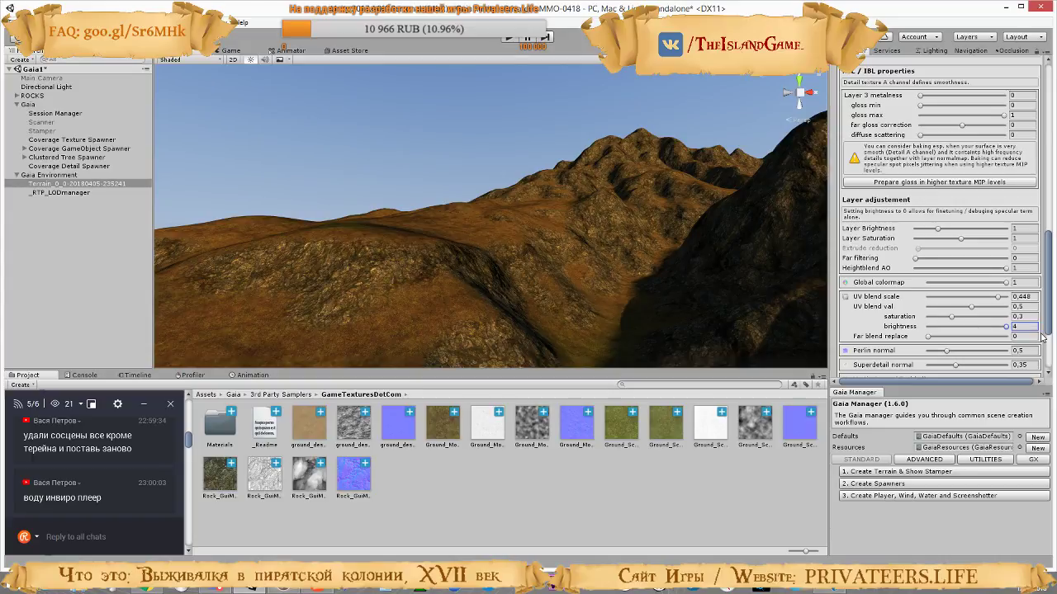
pyautogui.moveTo(658, 221); pyautogui.dragTo(470, 254, button='right')
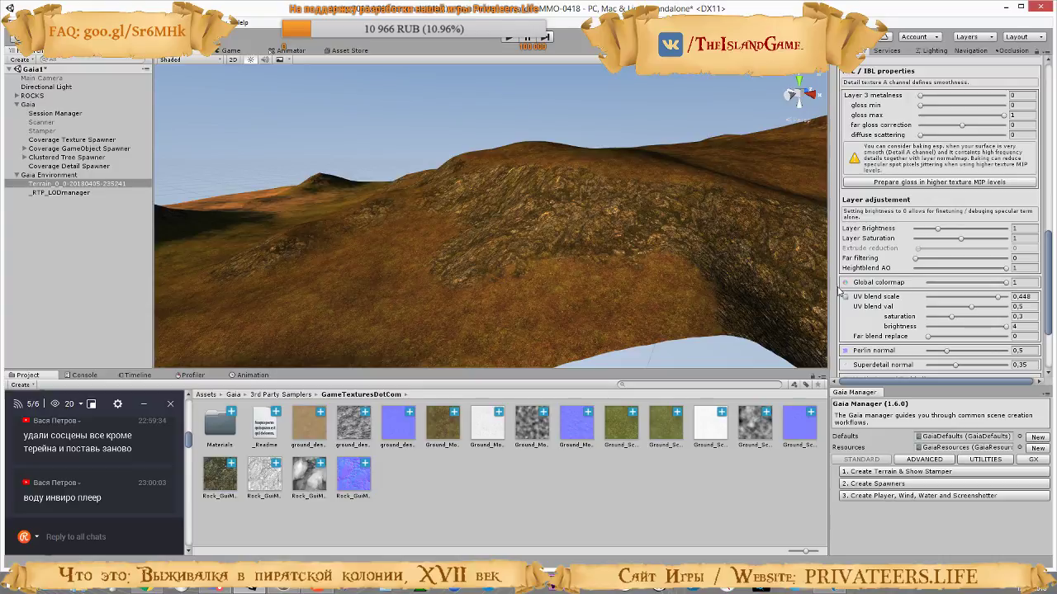
pyautogui.hotkey('ctrl', 'z')
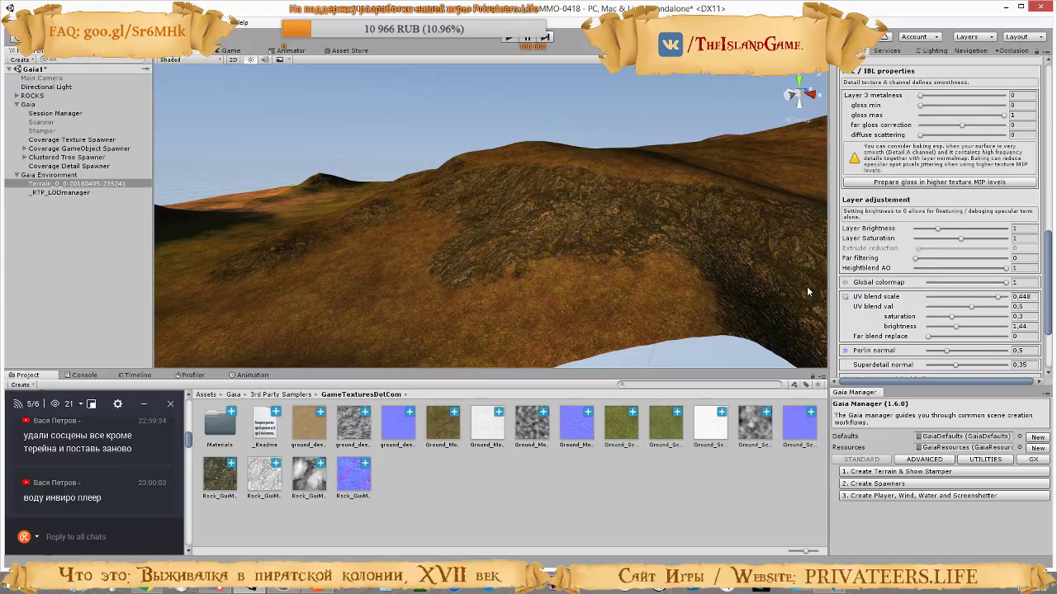
# Try a Far blend replace of 1 on the rock layer, view the distant slopes, and return it to 0
pyautogui.moveTo(927, 337)
pyautogui.mouseDown()
pyautogui.moveTo(1043, 346)
pyautogui.moveTo(900, 343)
pyautogui.moveTo(1047, 347)
pyautogui.moveTo(861, 338)
pyautogui.moveTo(1056, 336)
pyautogui.mouseUp()
pyautogui.moveTo(612, 255); pyautogui.dragTo(843, 228, button='right')
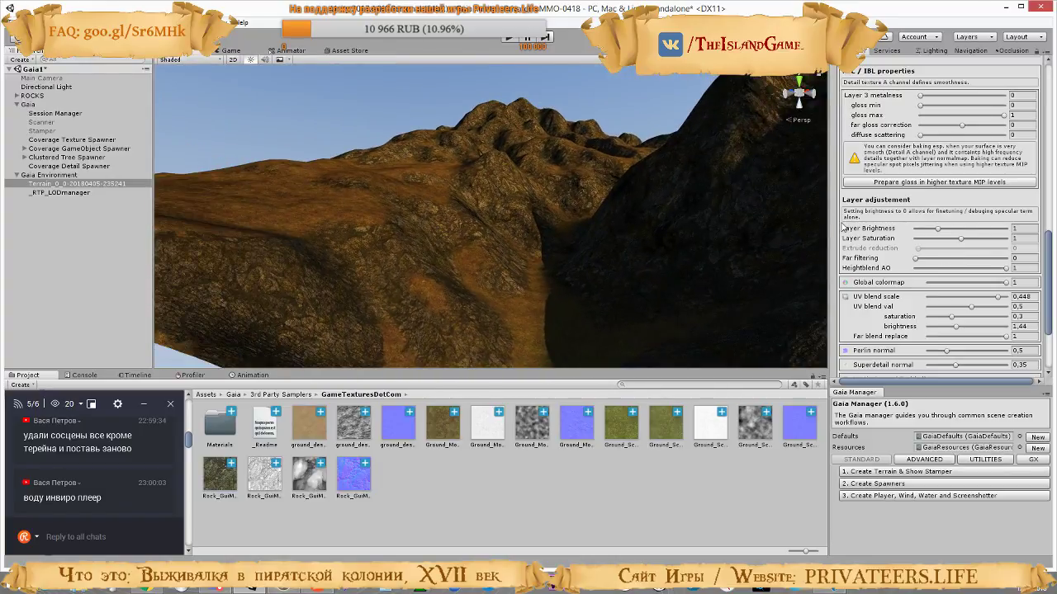
pyautogui.hotkey('ctrl', 'z')
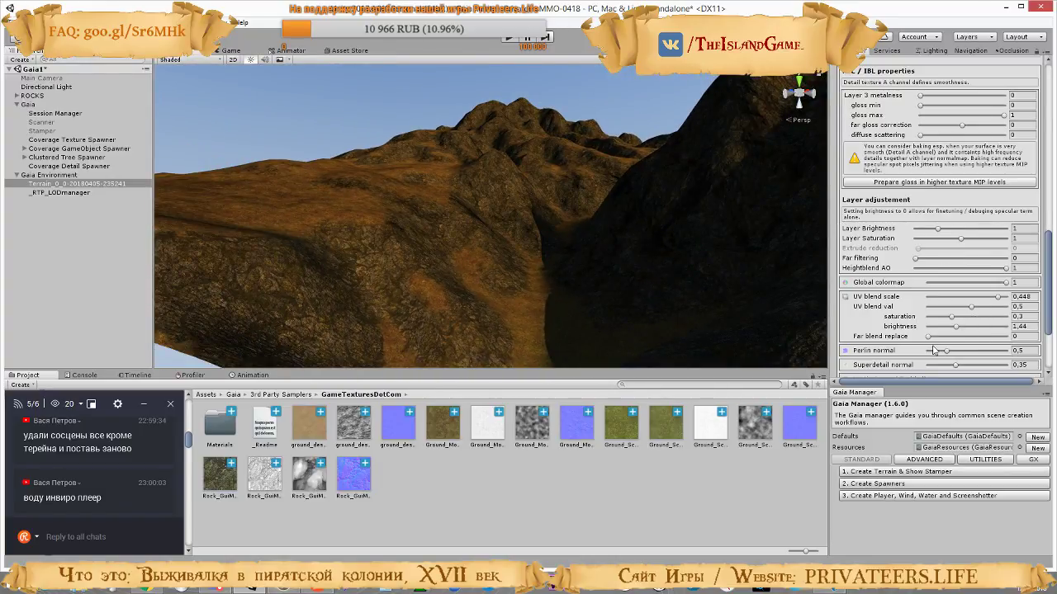
pyautogui.scroll(-3, 927, 338)
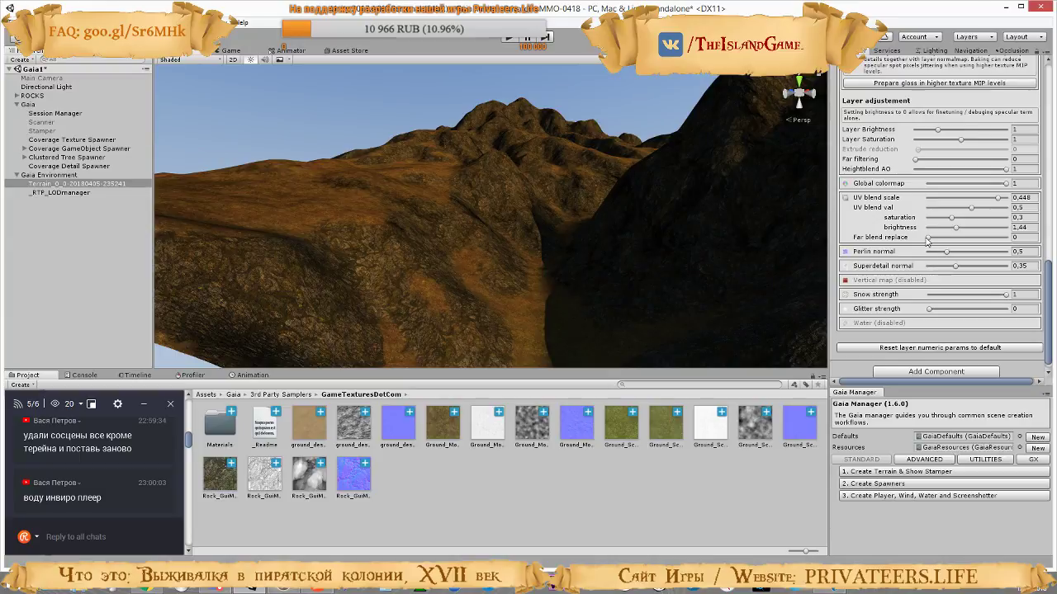
pyautogui.moveTo(929, 238); pyautogui.dragTo(875, 228)
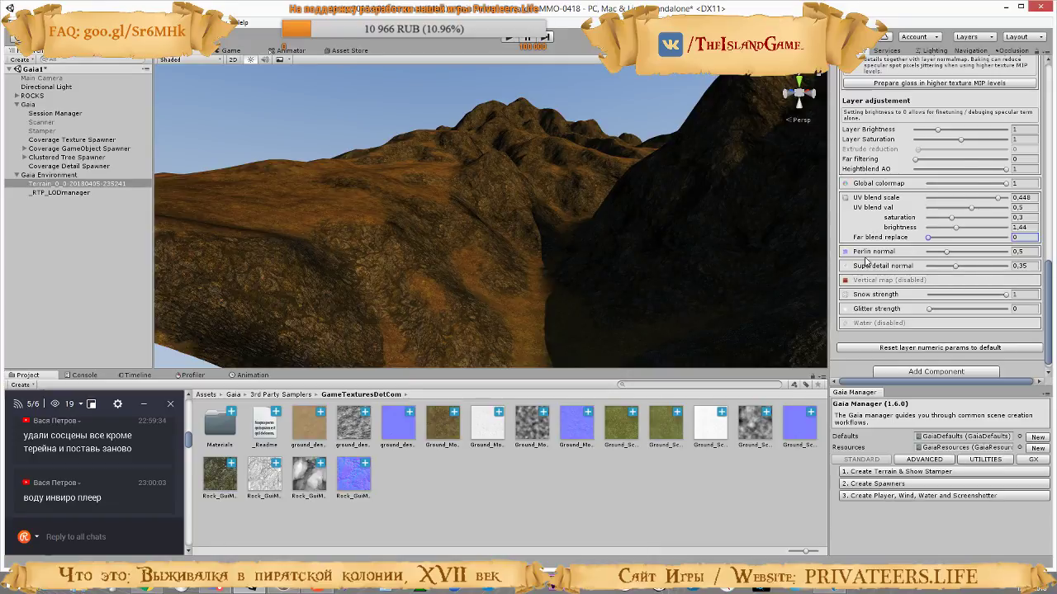
# Try a Perlin normal of 1.63 on the rock layer, view the mountains, and undo the change
pyautogui.moveTo(949, 255); pyautogui.dragTo(994, 255)
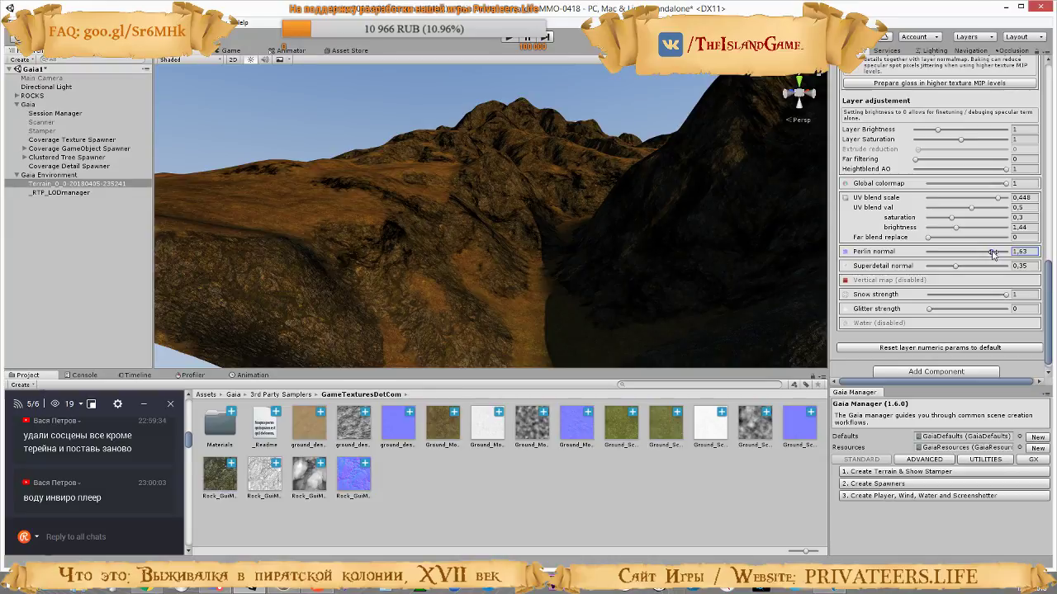
pyautogui.moveTo(644, 254); pyautogui.dragTo(808, 264, button='right')
pyautogui.press('w')
pyautogui.hotkey('ctrl', 'z')
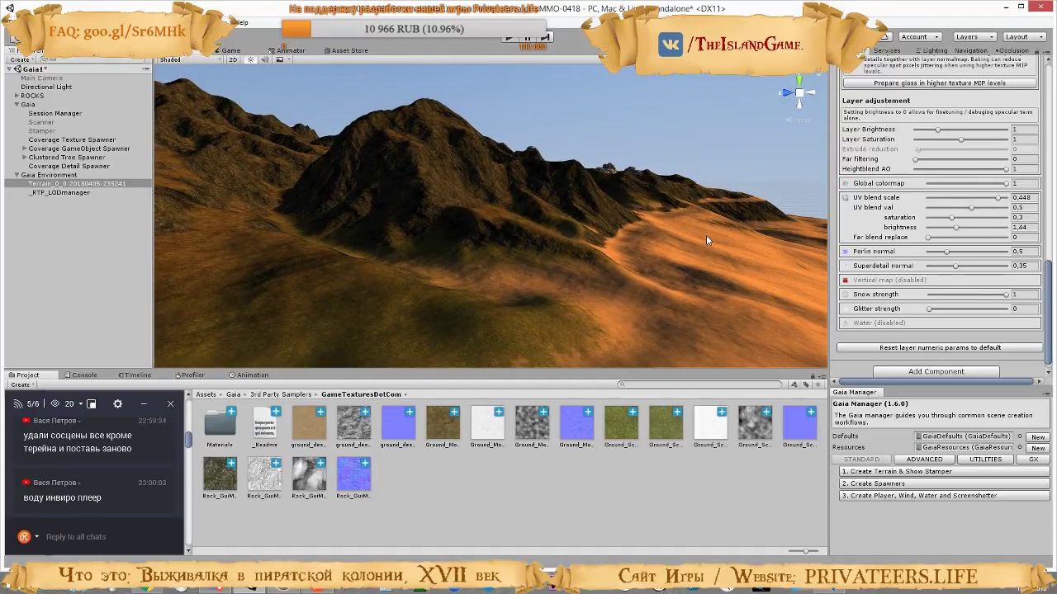
# Try a higher Superdetail normal and a value of 0 on the rock layer, undoing both changes
pyautogui.moveTo(955, 266); pyautogui.dragTo(1022, 283)
pyautogui.hotkey('ctrl', 'z')
pyautogui.moveTo(578, 246); pyautogui.dragTo(455, 265, button='right')
pyautogui.press('w')
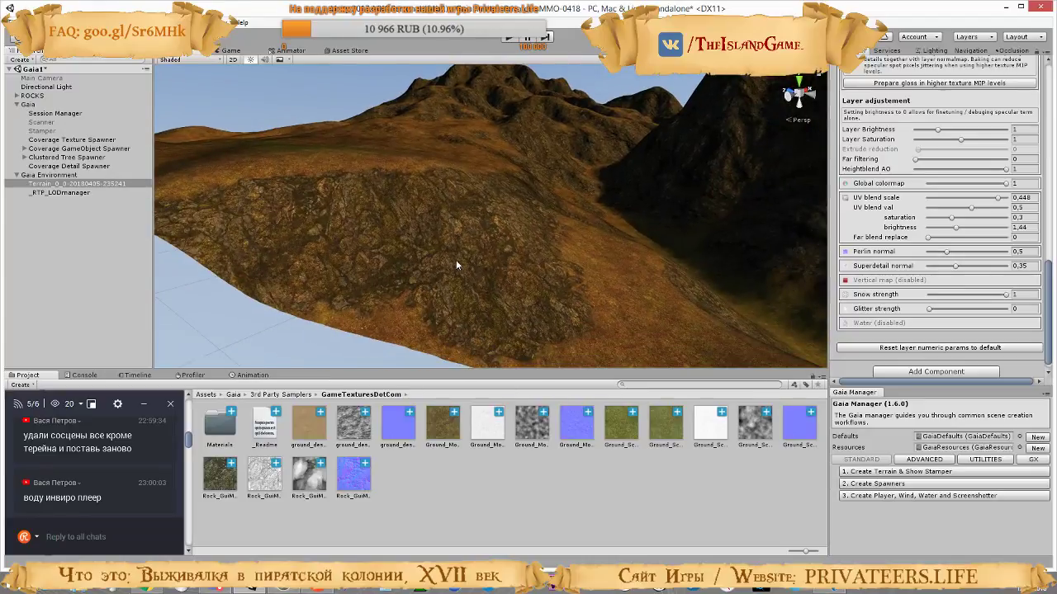
pyautogui.moveTo(955, 266); pyautogui.dragTo(912, 269)
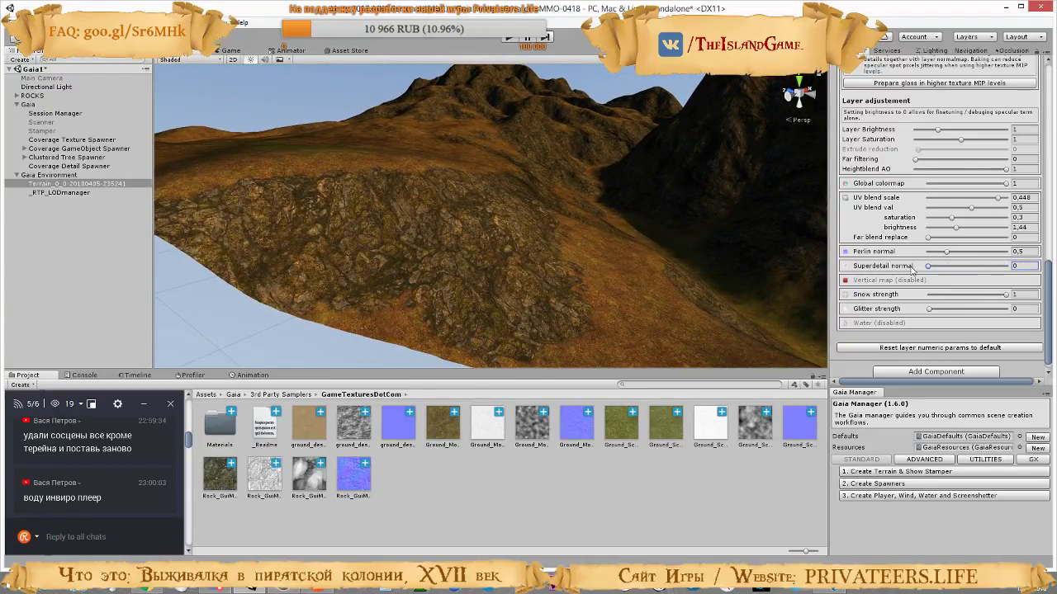
pyautogui.hotkey('ctrl', 'z')
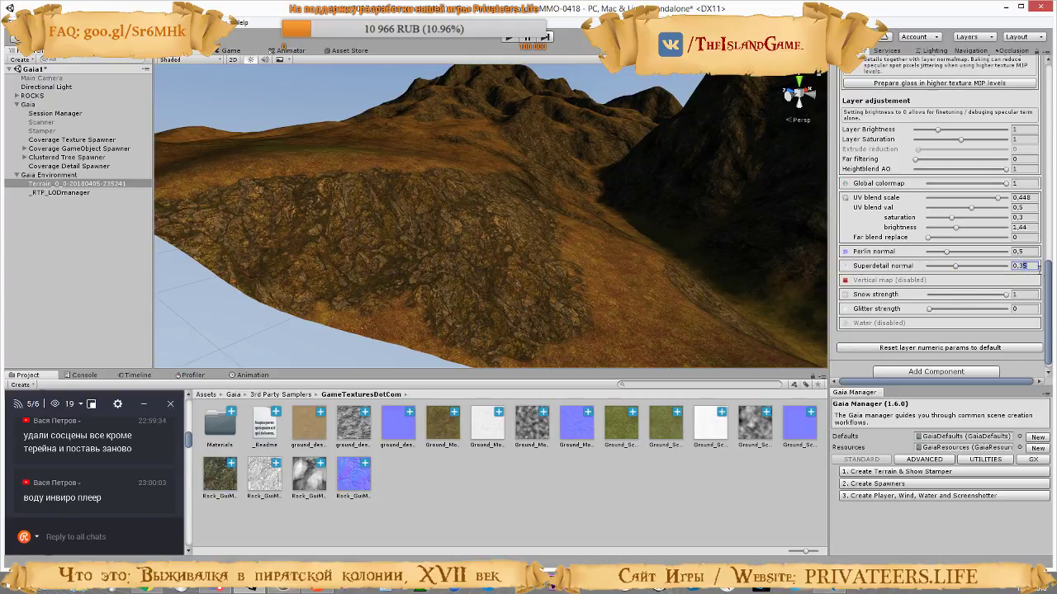
# Set the rock layer's Superdetail normal to 0.3 and try out its Glitter strength, leaving that at 0
pyautogui.press('BackSpace')
pyautogui.moveTo(929, 311); pyautogui.dragTo(1006, 314)
pyautogui.click(947, 311)
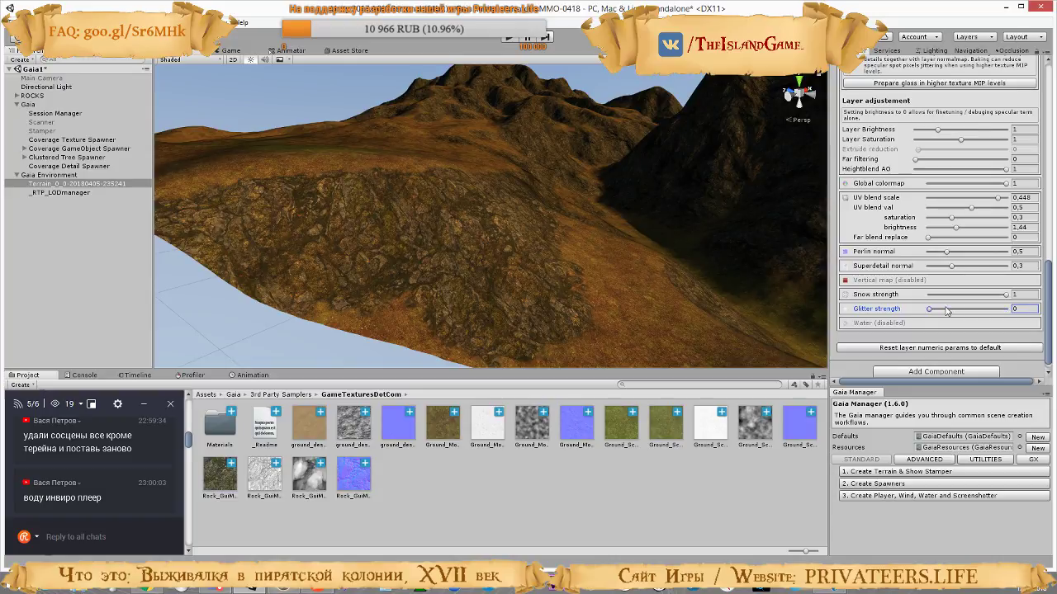
# Try to refresh the rock layer's normal texture, reselect the terrain, and view the sand dunes beside the mountains
pyautogui.scroll(10, 961, 317)
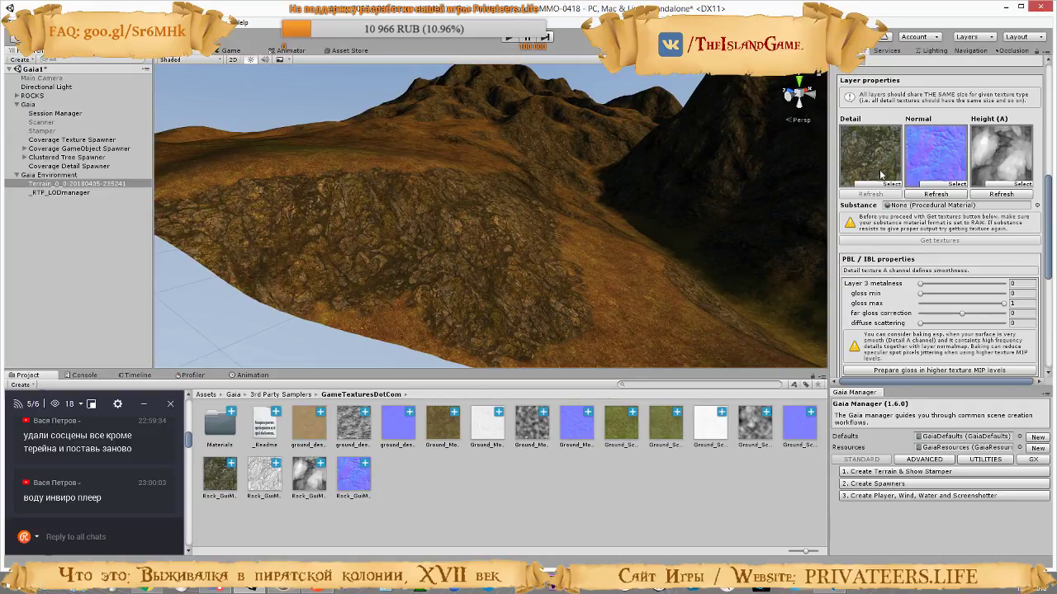
pyautogui.click(945, 196)
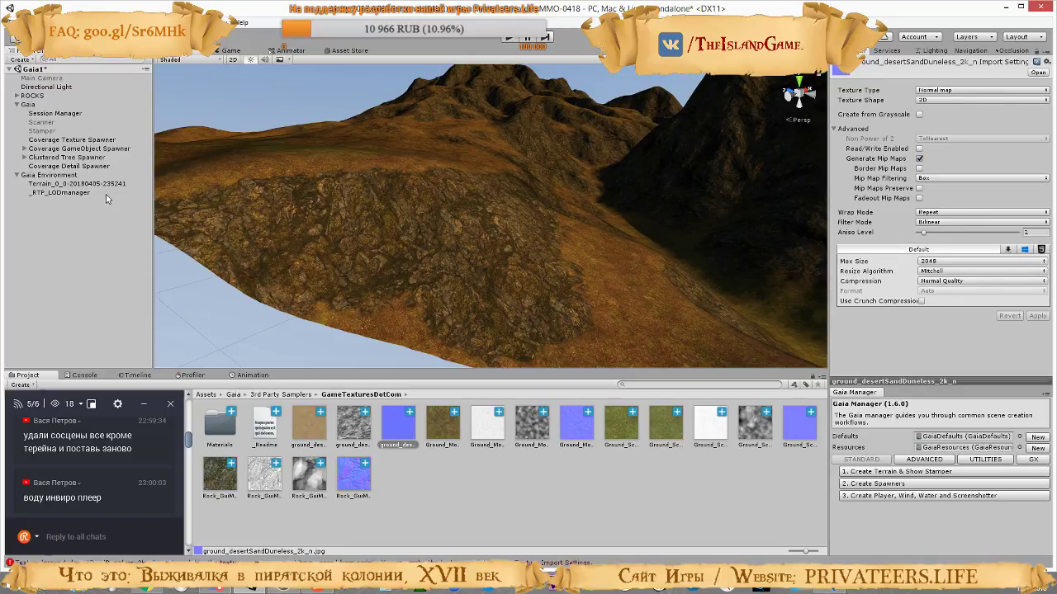
pyautogui.click(76, 184)
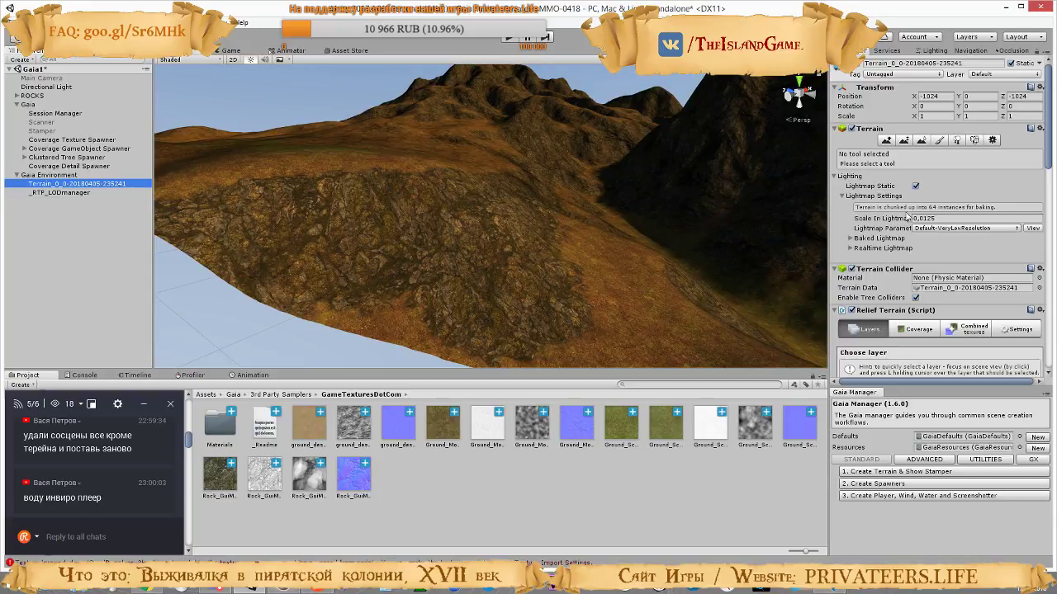
pyautogui.scroll(-8, 907, 216)
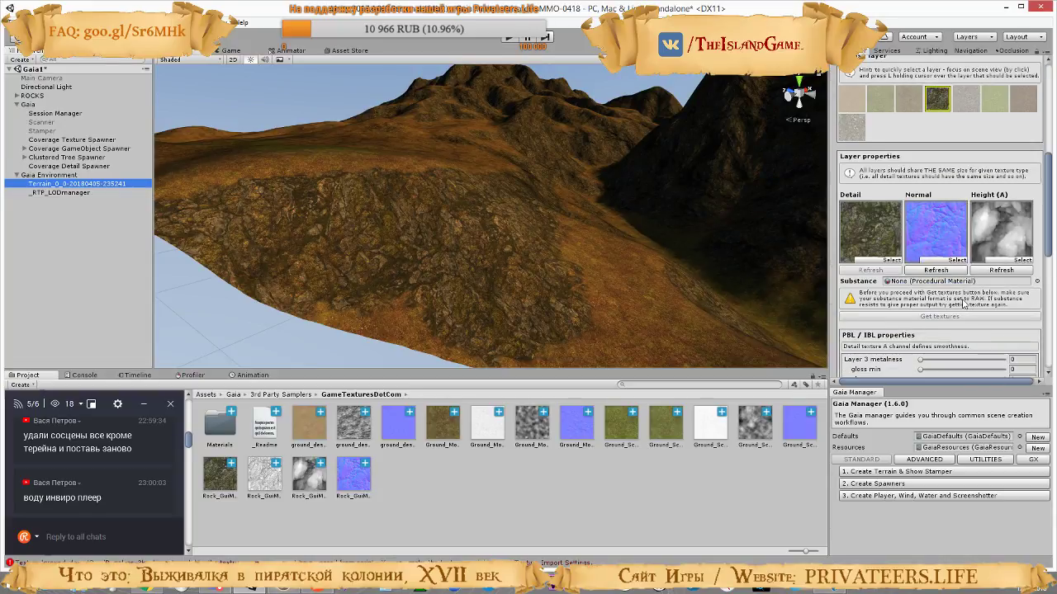
pyautogui.scroll(3, 962, 304)
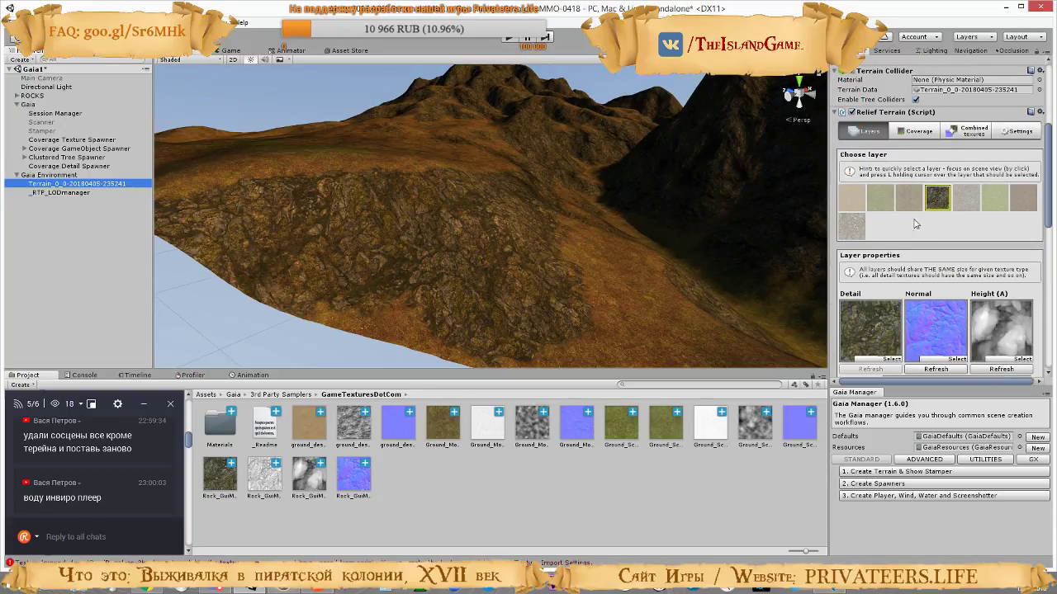
pyautogui.moveTo(628, 216); pyautogui.dragTo(115, 87, button='right')
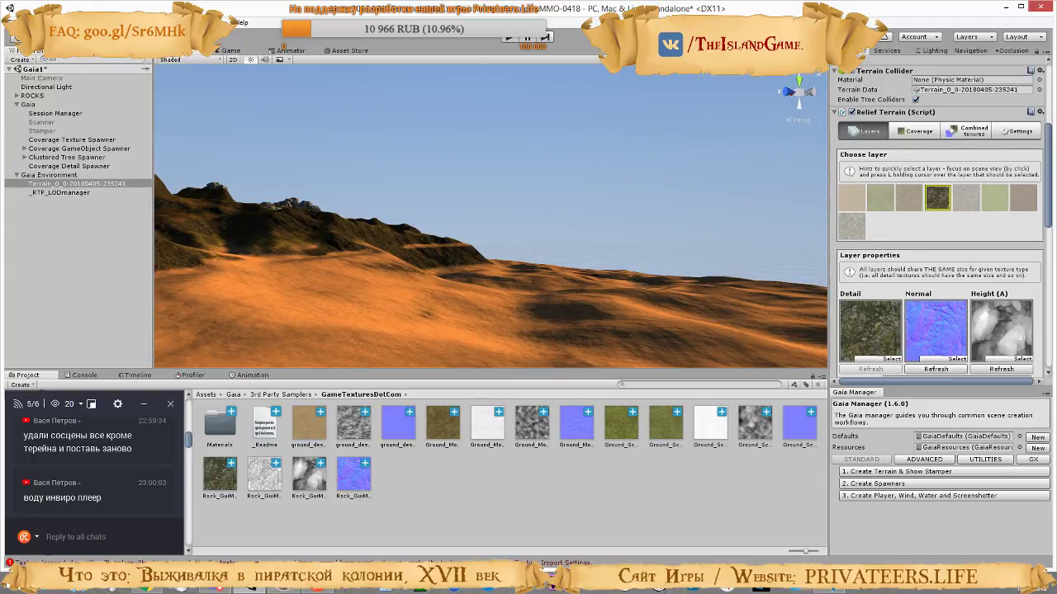
pyautogui.click(225, 22)
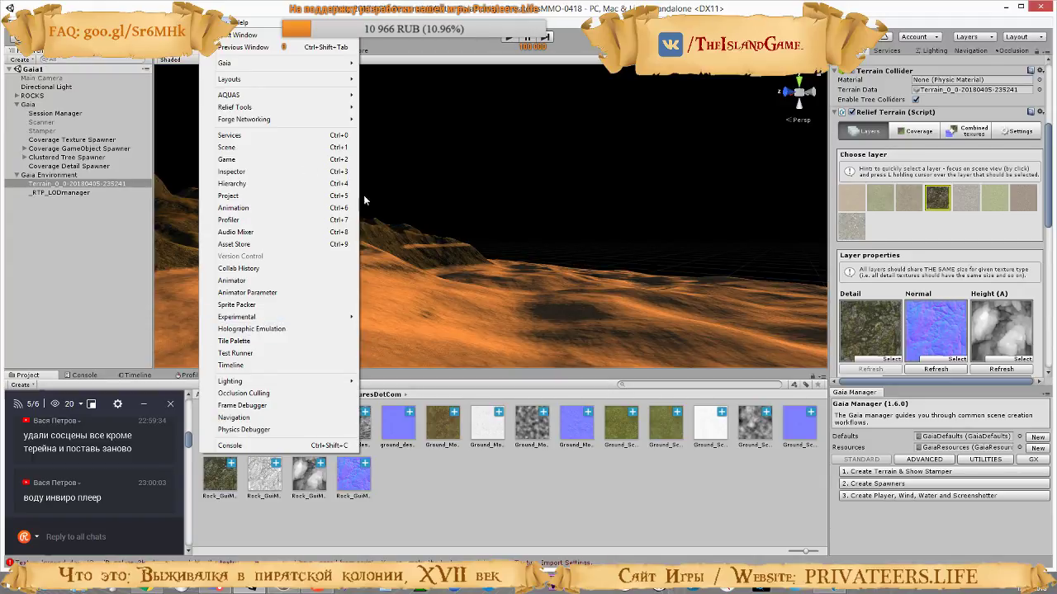
pyautogui.moveTo(274, 98)
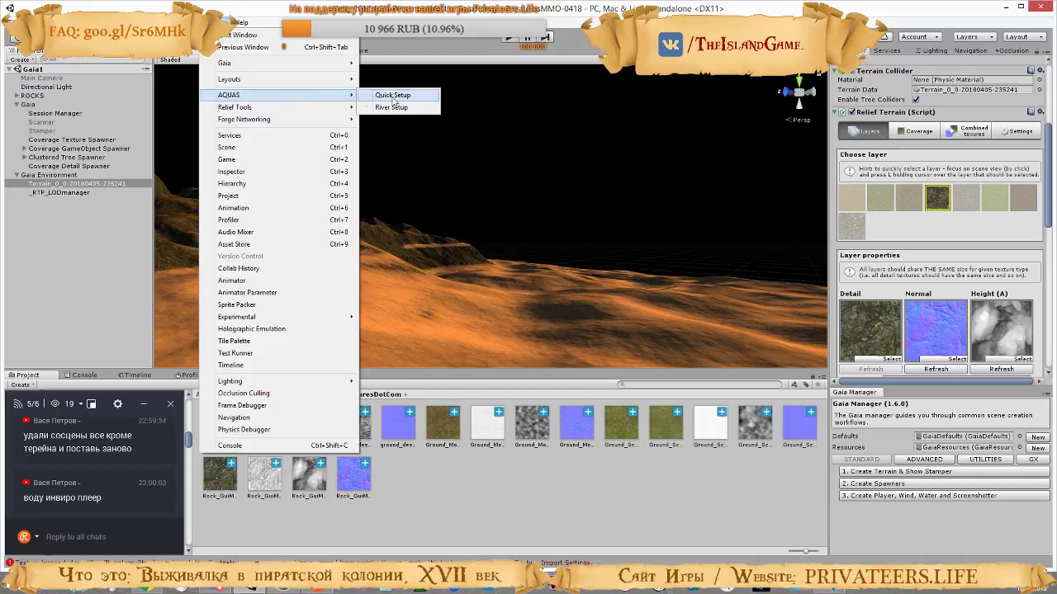
pyautogui.click(411, 36)
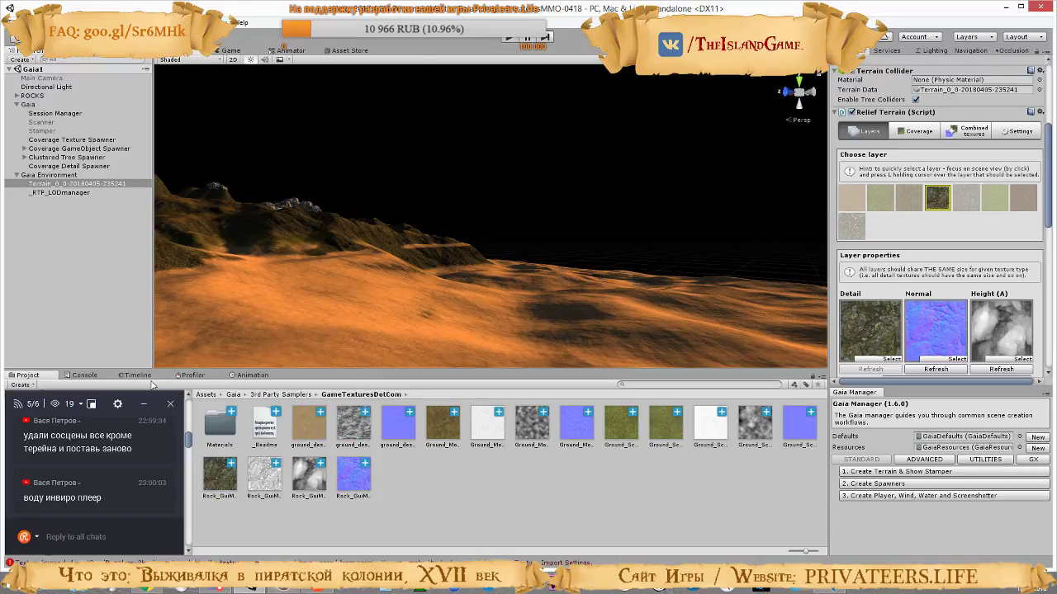
pyautogui.click(81, 377)
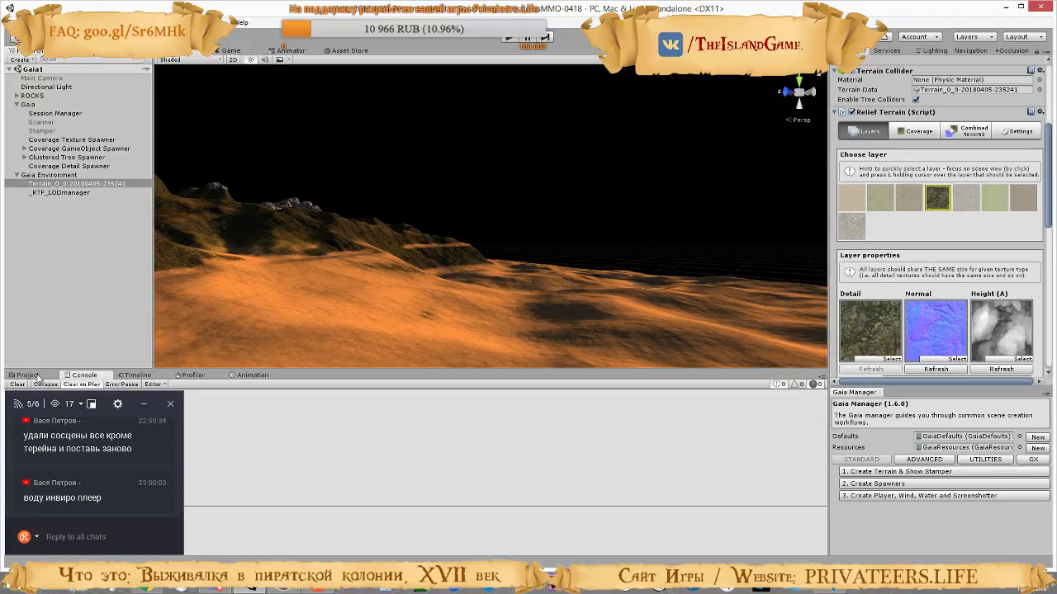
pyautogui.click(36, 375)
# Delete the AQUAS folder from the project's root Assets folder
pyautogui.click(206, 395)
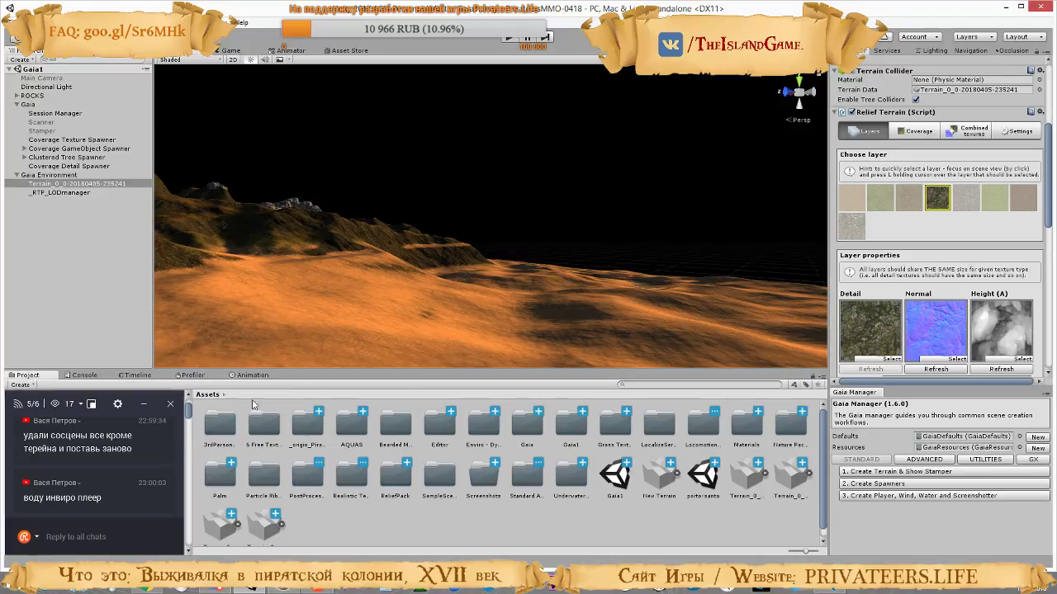
pyautogui.click(350, 423)
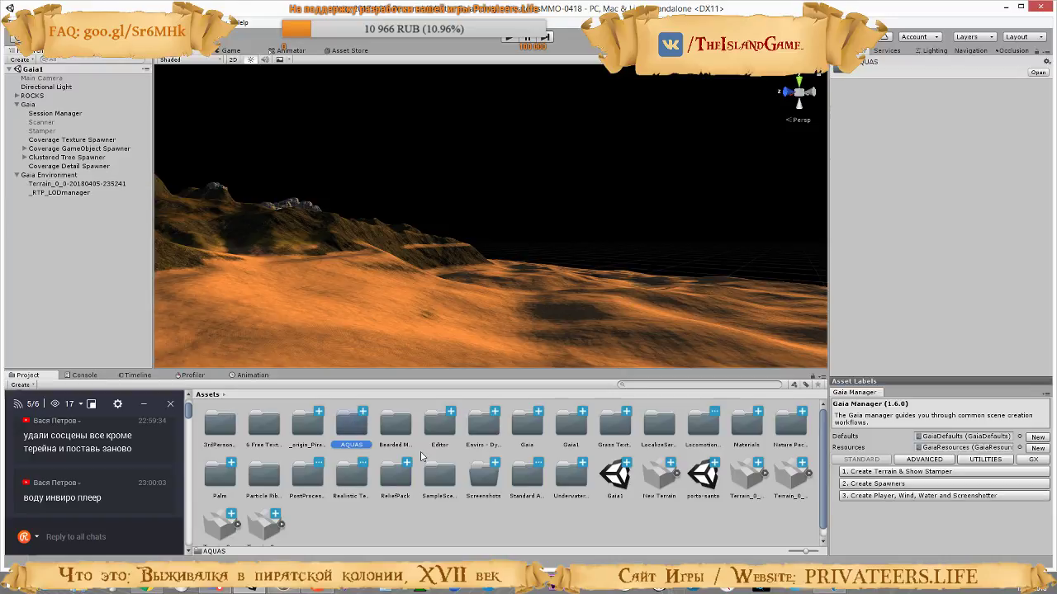
pyautogui.press('Delete')
pyautogui.click(567, 317)
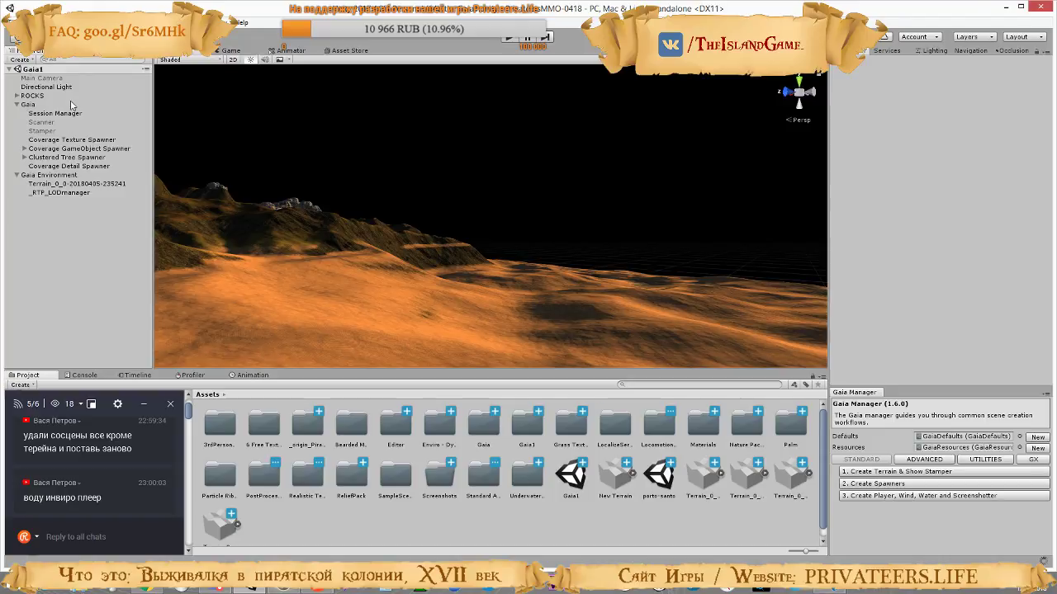
# Search the scene hierarchy for "pla", clear the search, and look over the dunes
pyautogui.click(88, 60)
pyautogui.write('pla')
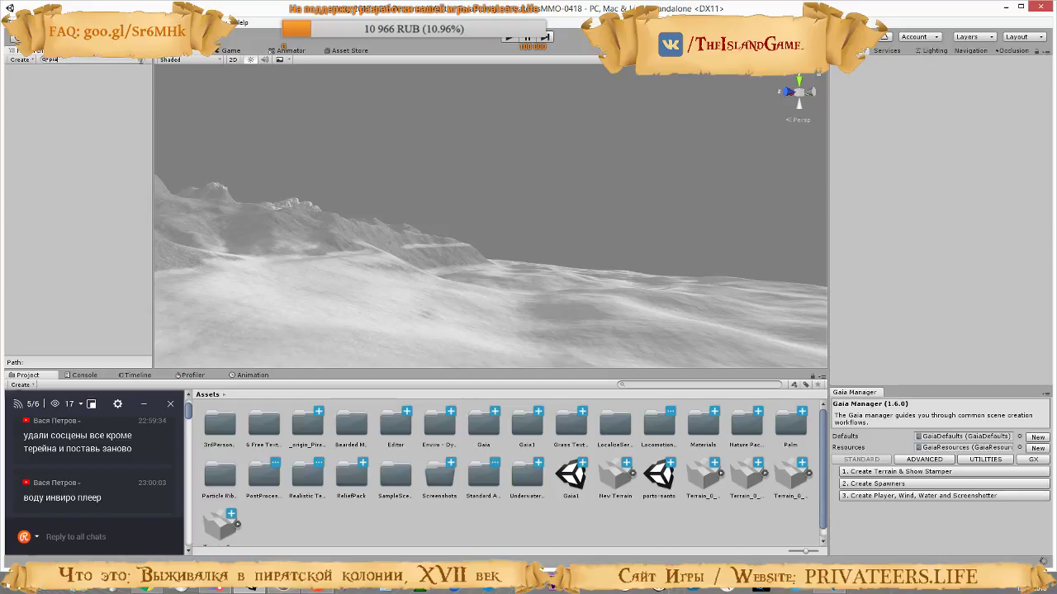
pyautogui.click(142, 60)
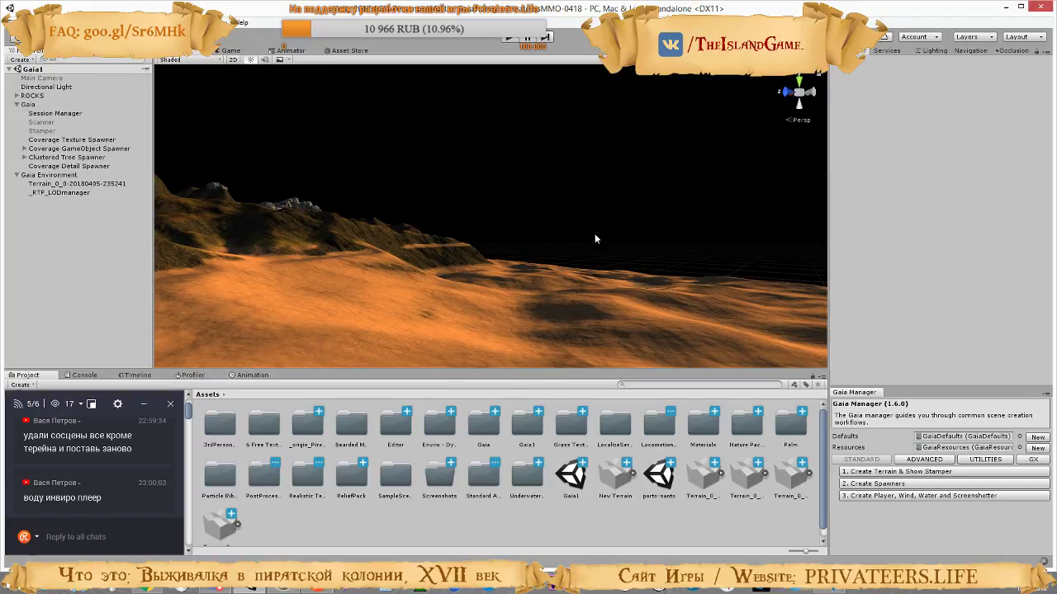
pyautogui.moveTo(592, 237); pyautogui.dragTo(565, 345, button='right')
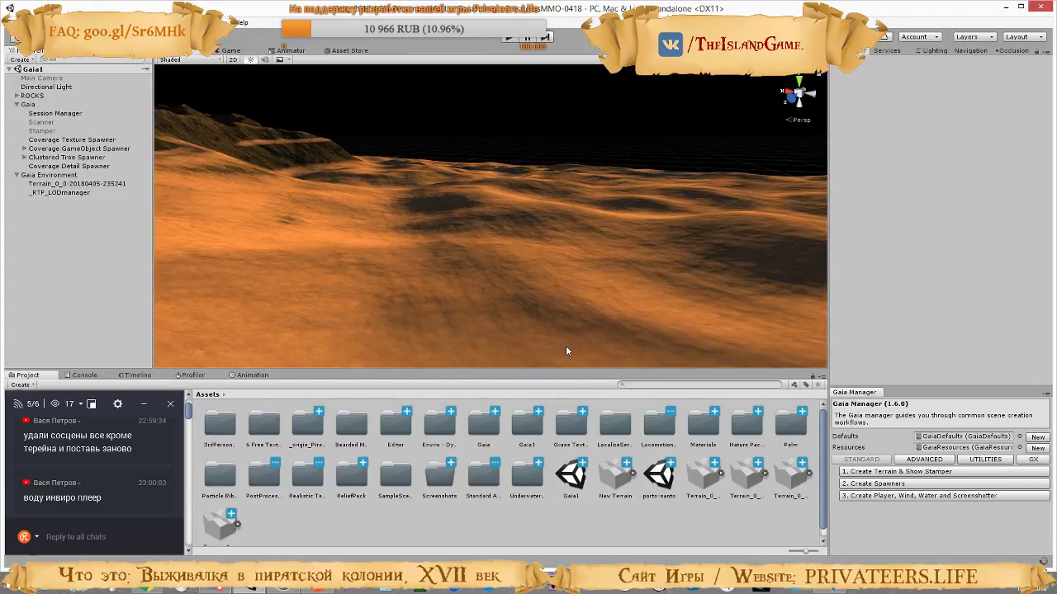
# Delete the Enviro - Dynamic Enviroment folder from the root Assets folder
pyautogui.click(437, 425)
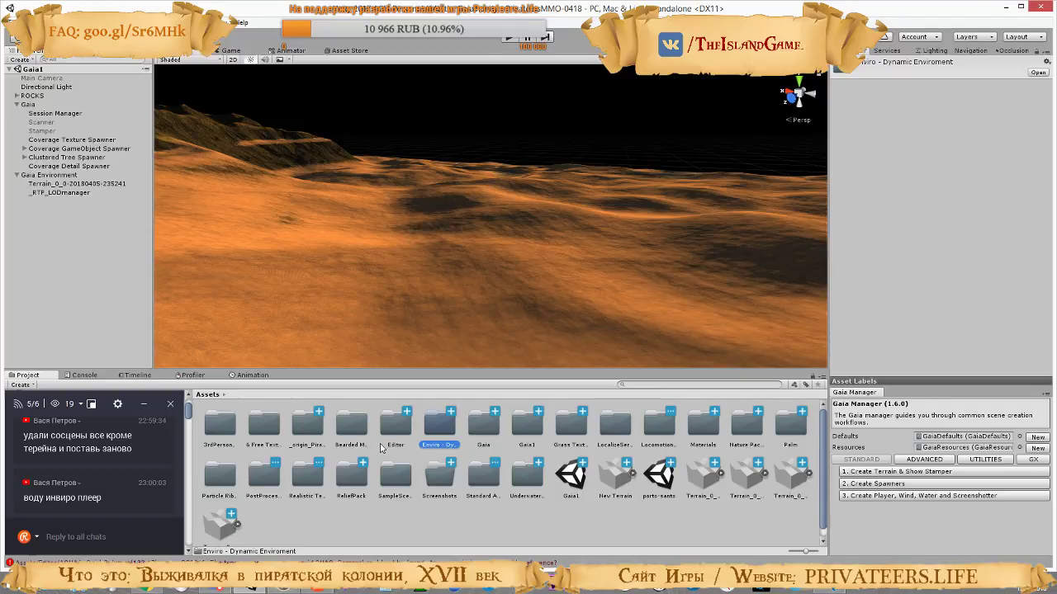
pyautogui.press('Delete')
pyautogui.click(567, 315)
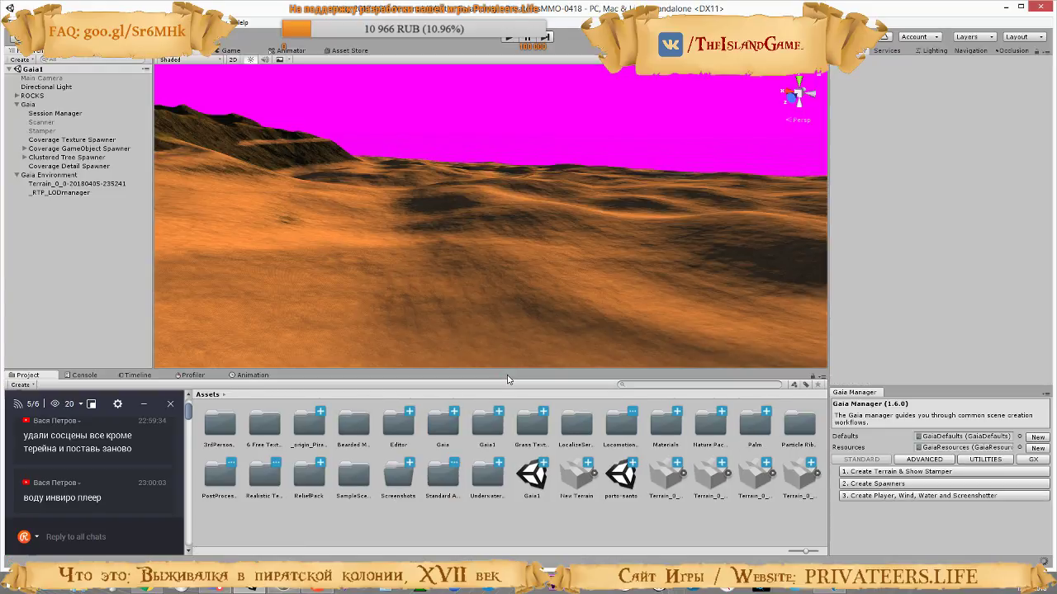
# Examine the contents of the PostProcessing folder and return to the root Assets folder
pyautogui.moveTo(481, 273); pyautogui.dragTo(421, 264, button='right')
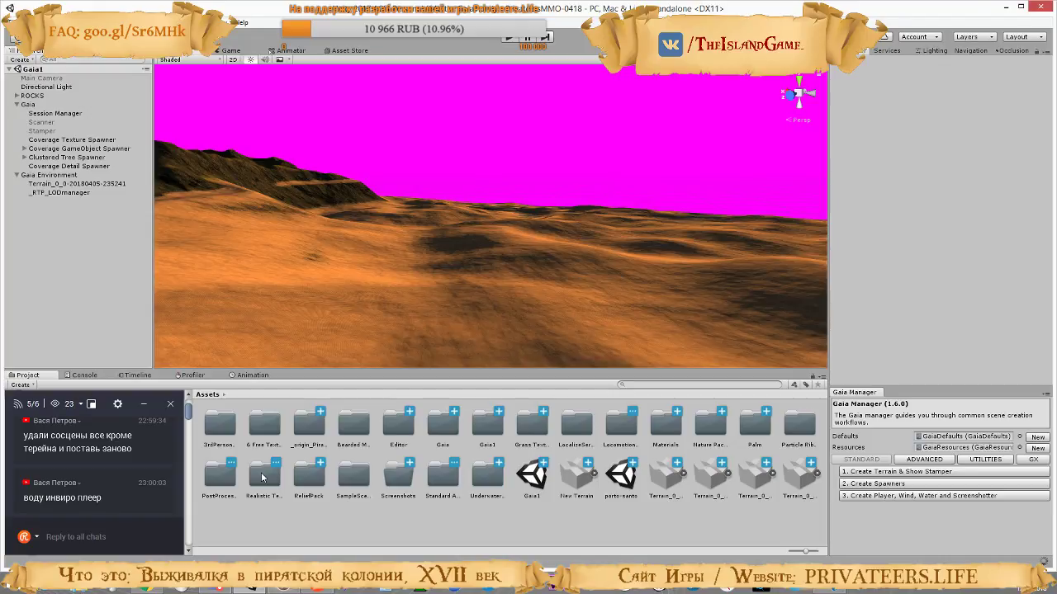
pyautogui.click(220, 476)
pyautogui.doubleClick(220, 477)
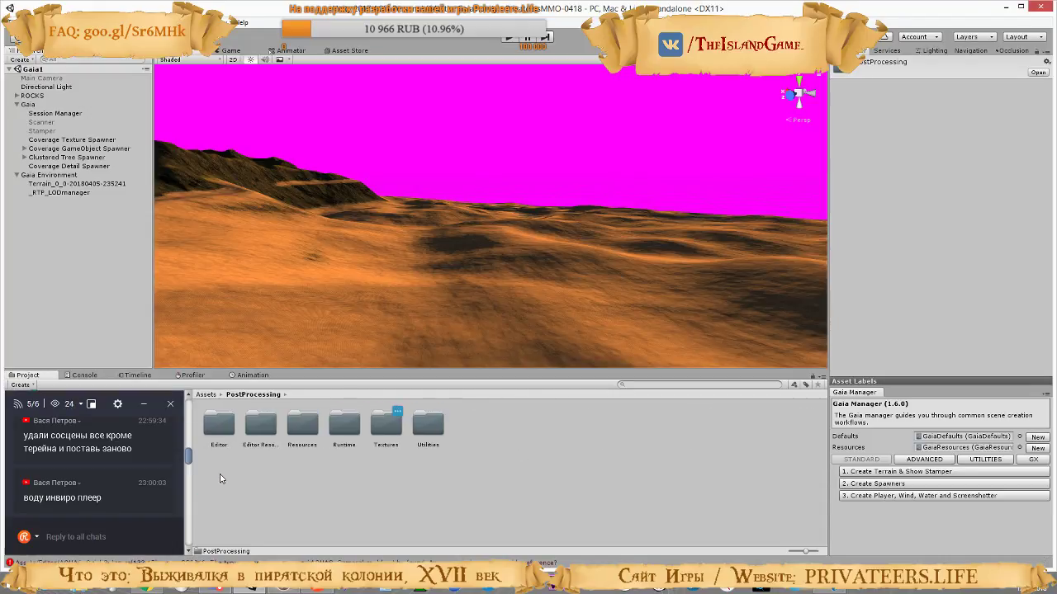
pyautogui.press('BackSpace')
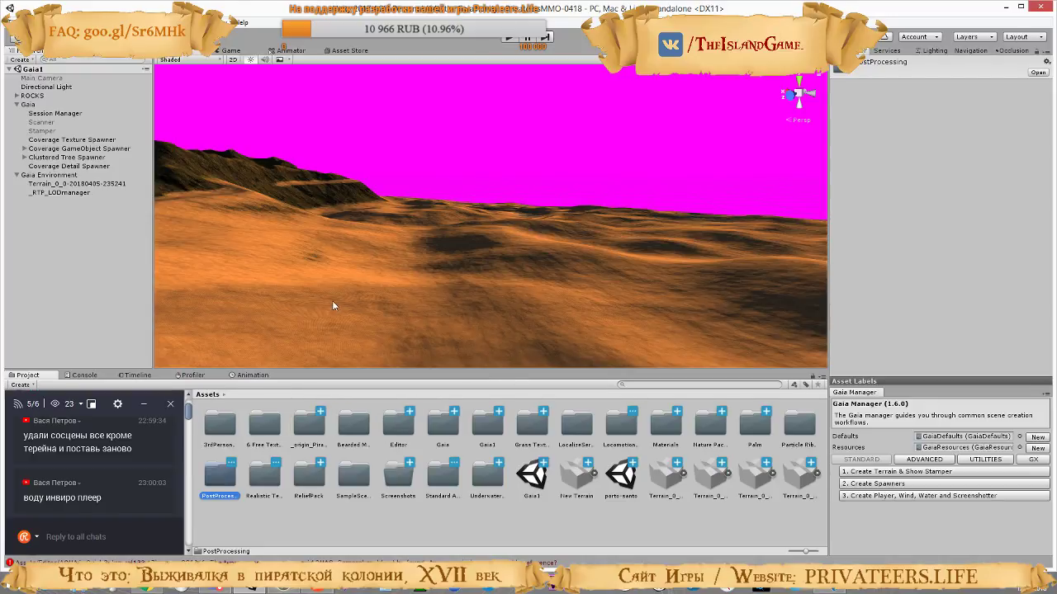
# Import all items of the AQUAS WaterRiver Set v1.3 custom package, stored under WeatherEnvironmentPACK in the downloads folder
pyautogui.click(53, 22)
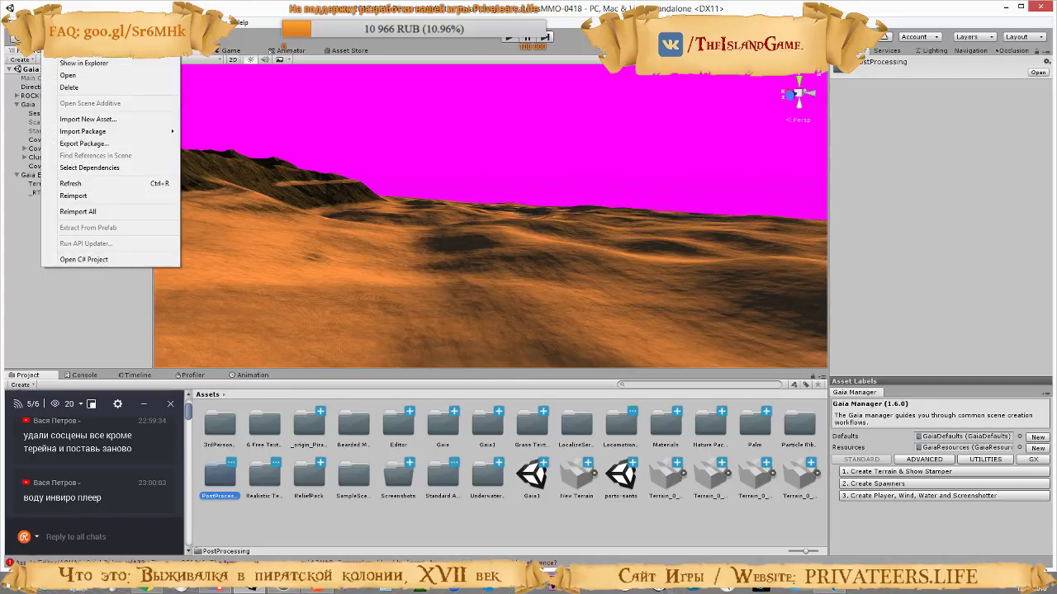
pyautogui.moveTo(73, 132)
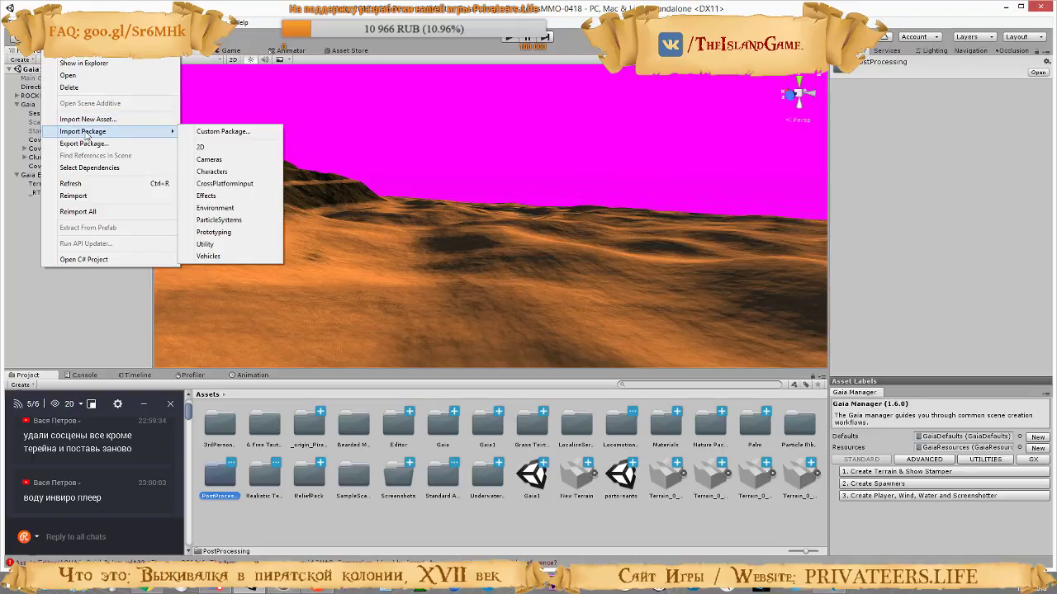
pyautogui.click(222, 135)
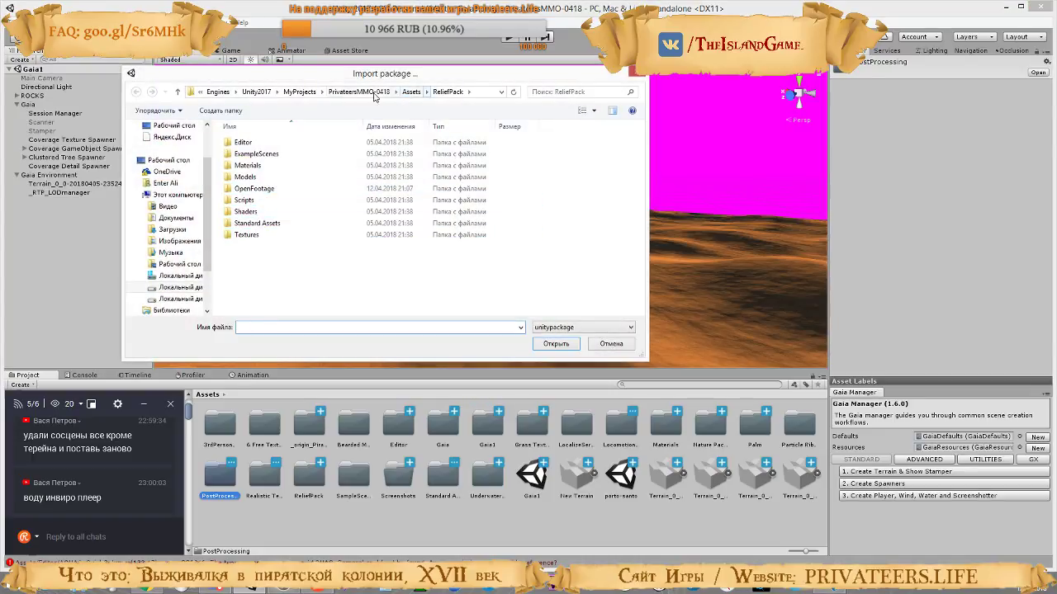
pyautogui.click(175, 229)
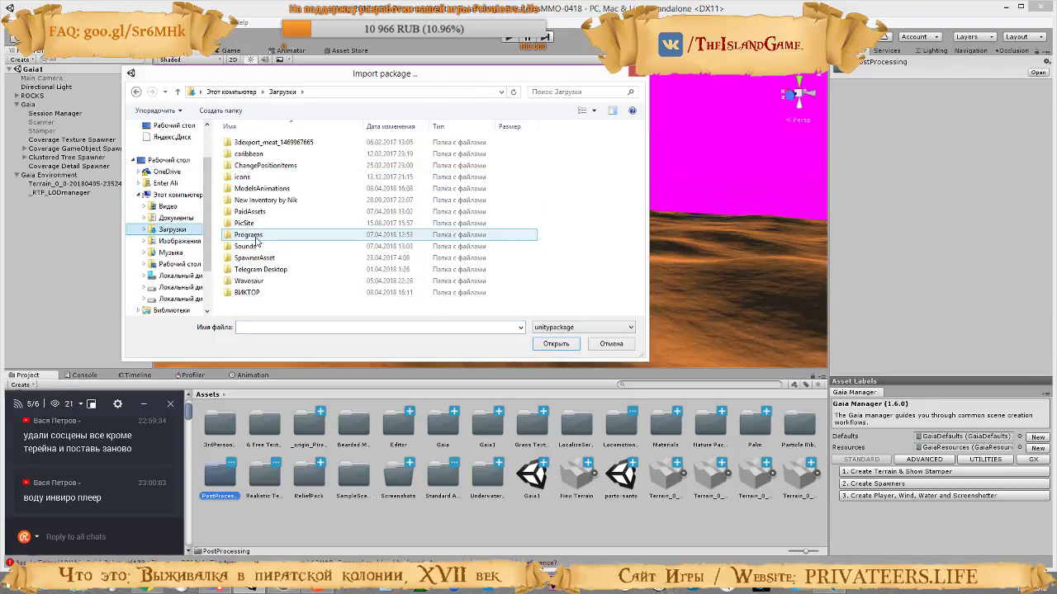
pyautogui.doubleClick(248, 293)
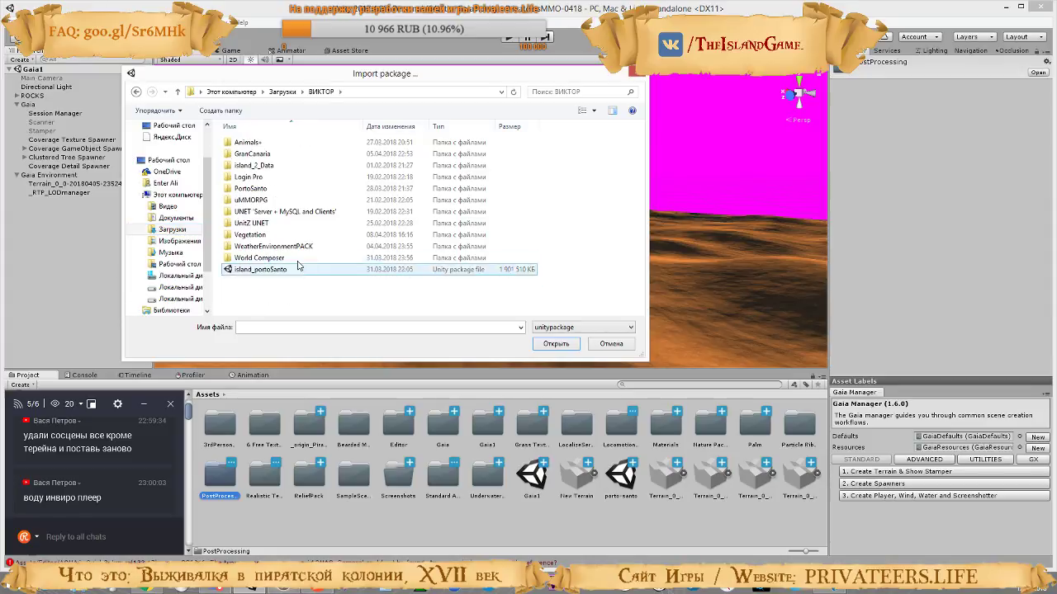
pyautogui.doubleClick(285, 248)
pyautogui.doubleClick(264, 145)
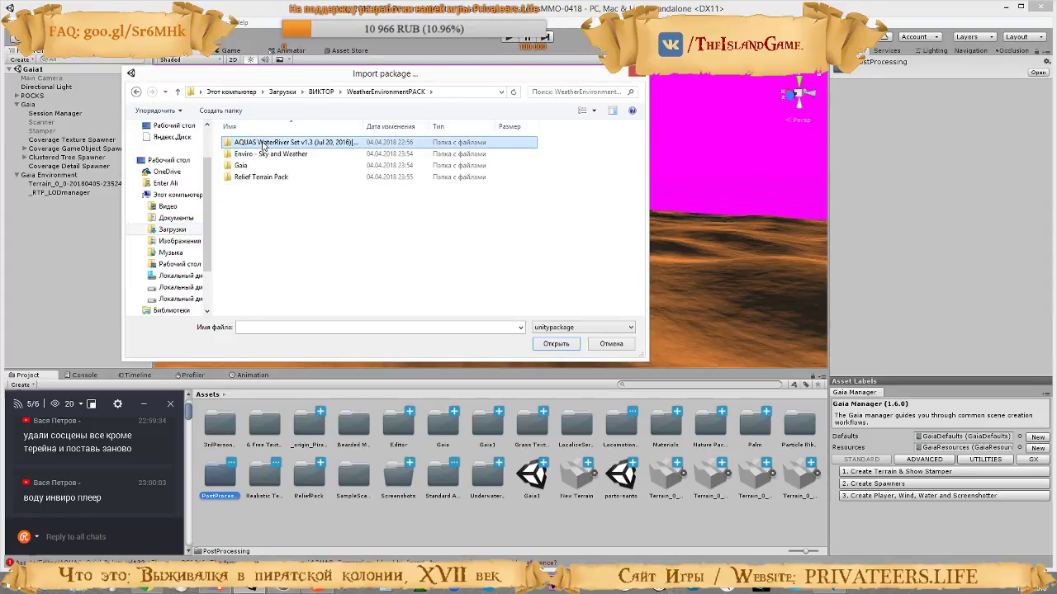
pyautogui.doubleClick(257, 157)
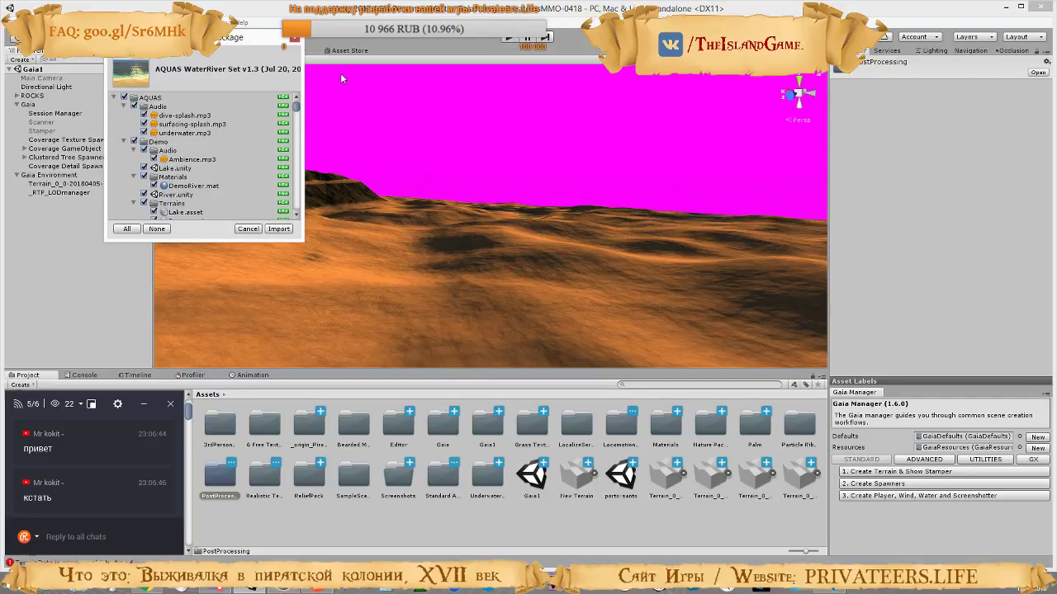
pyautogui.click(278, 228)
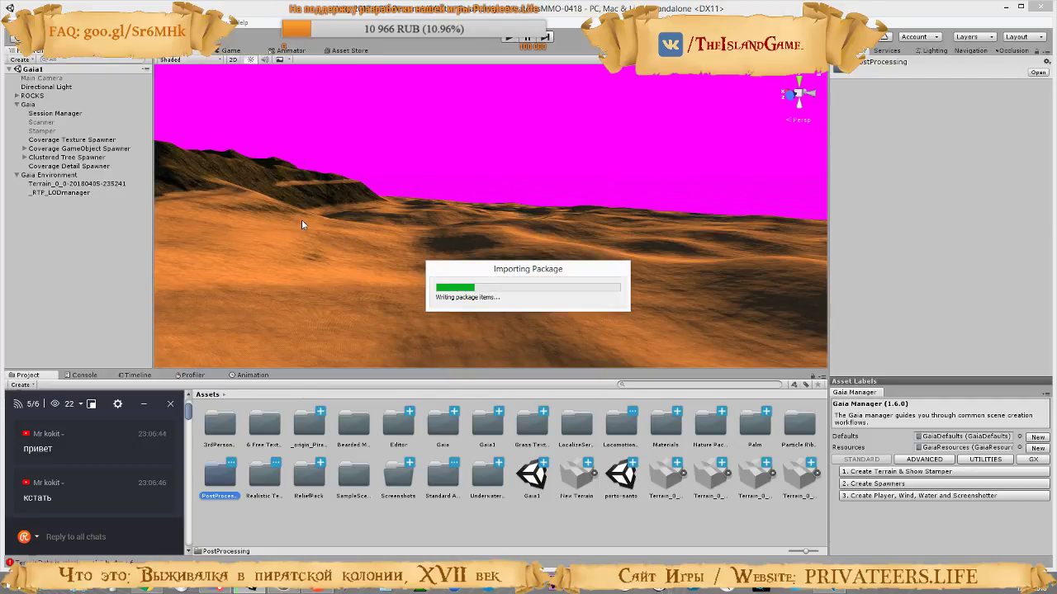
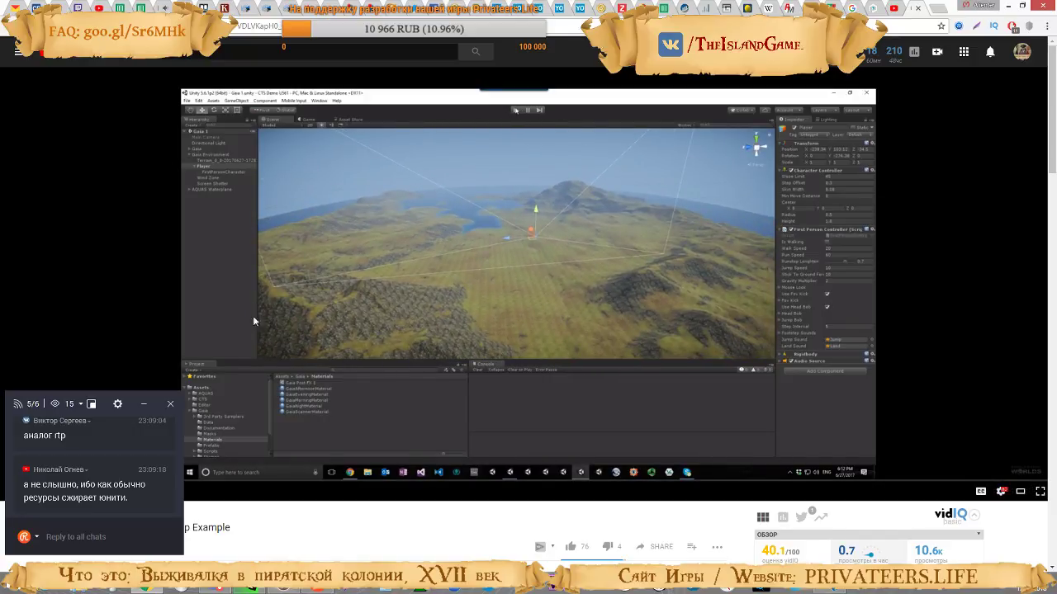
# Watch the "CTS - UX and Terrain Setup Example" video and pause it at the profile's global settings
pyautogui.click(144, 404)
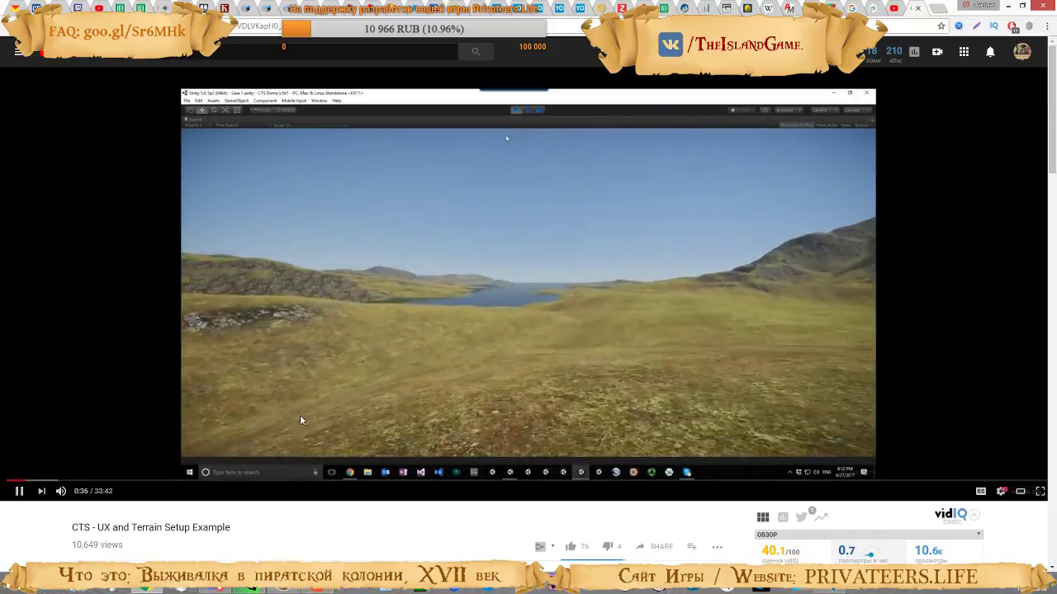
pyautogui.click(316, 591)
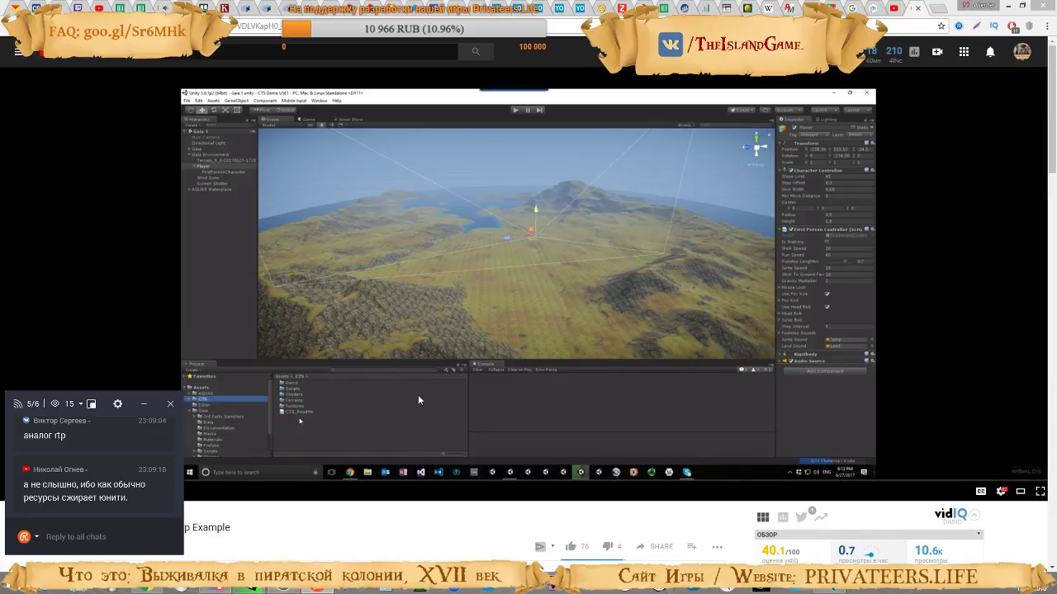
pyautogui.scroll(-3, 433, 507)
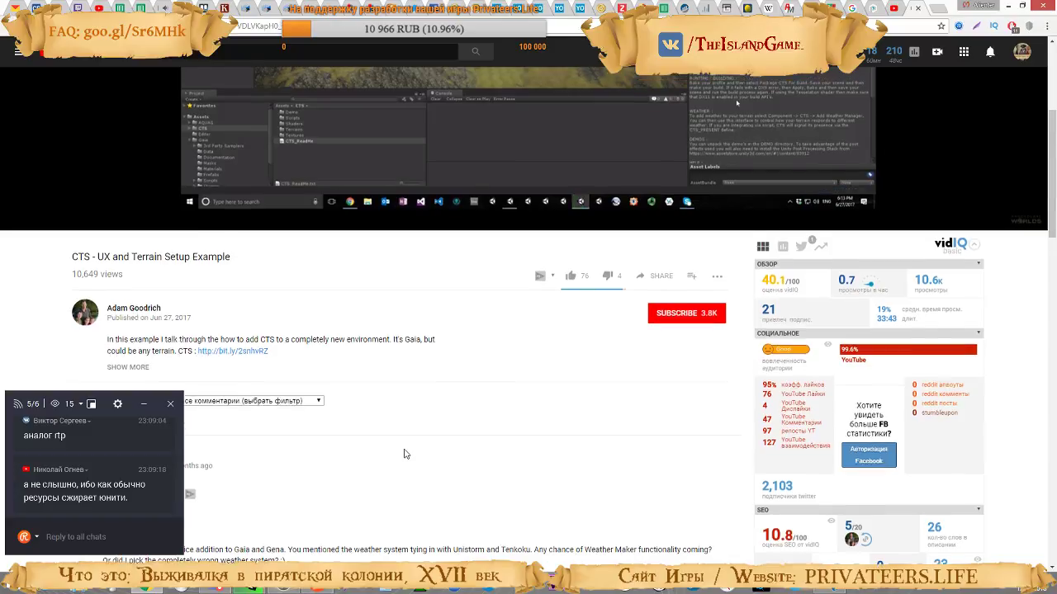
pyautogui.scroll(2, 404, 454)
pyautogui.scroll(2, 405, 454)
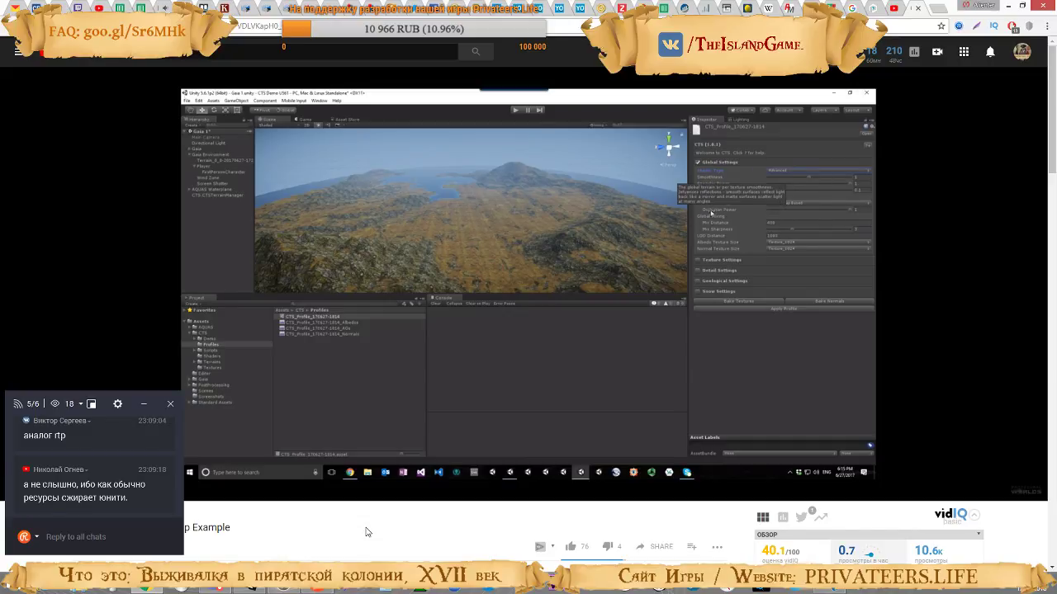
pyautogui.click(468, 272)
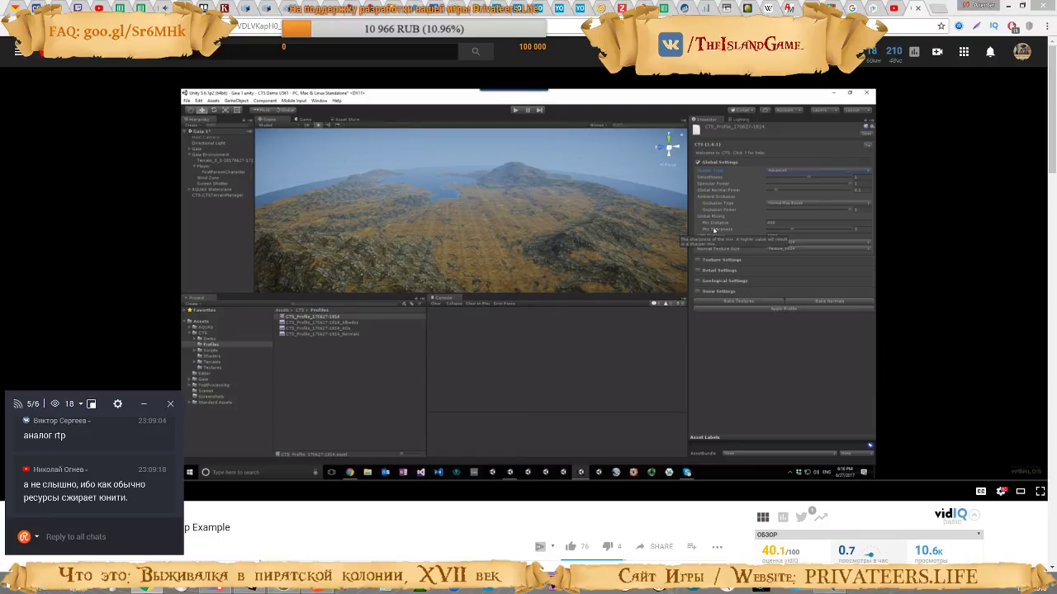
# Switch to Unity and assign the Skybox material from the Realistic Terrain Collection as the scene's environment skybox
pyautogui.click(252, 590)
pyautogui.moveTo(543, 165); pyautogui.dragTo(462, 272, button='right')
pyautogui.click(45, 88)
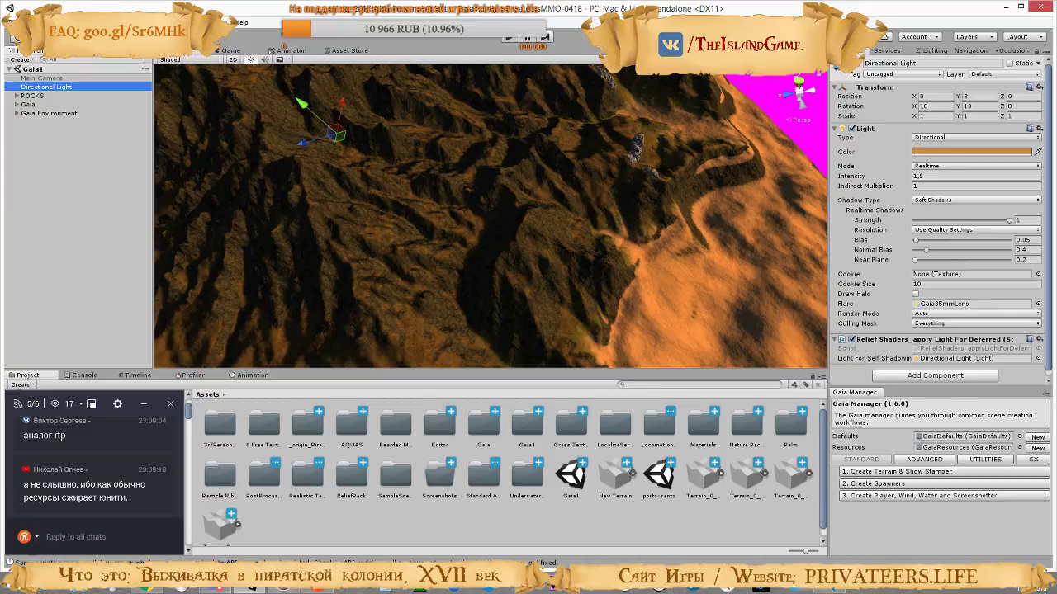
pyautogui.click(932, 51)
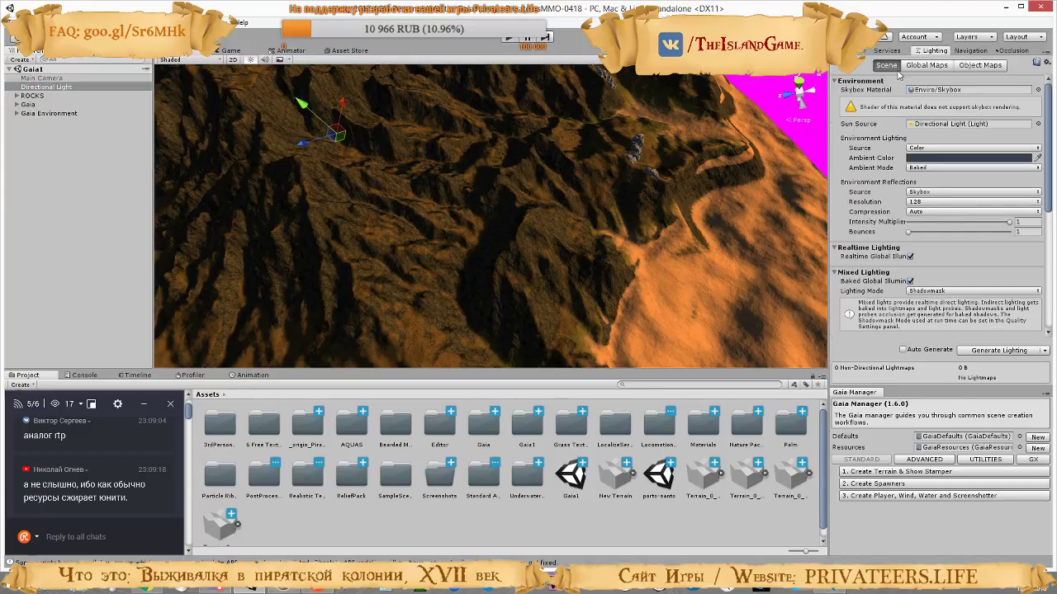
pyautogui.click(1037, 89)
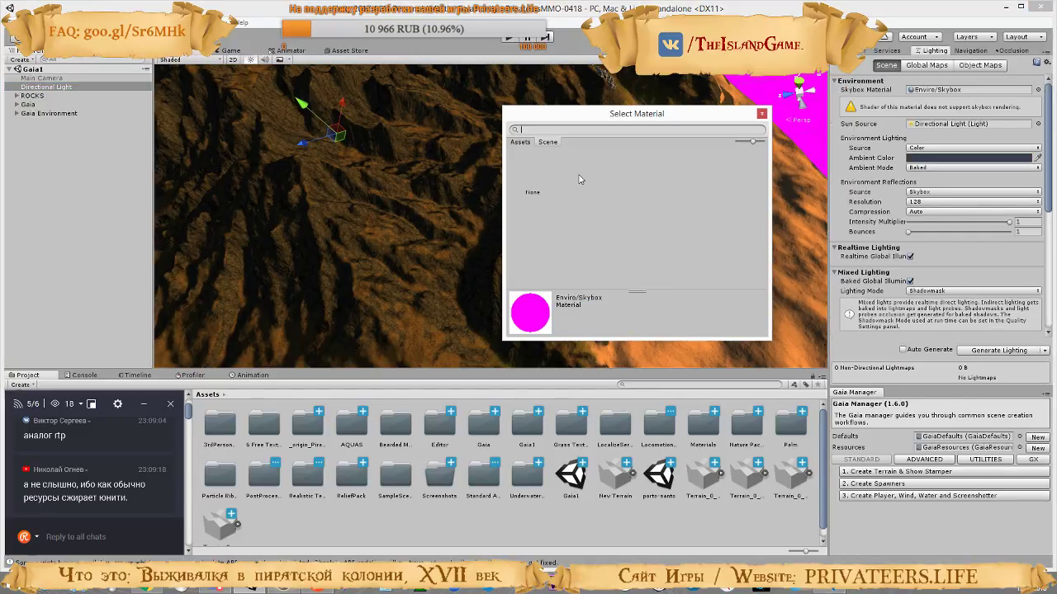
pyautogui.write('skyb')
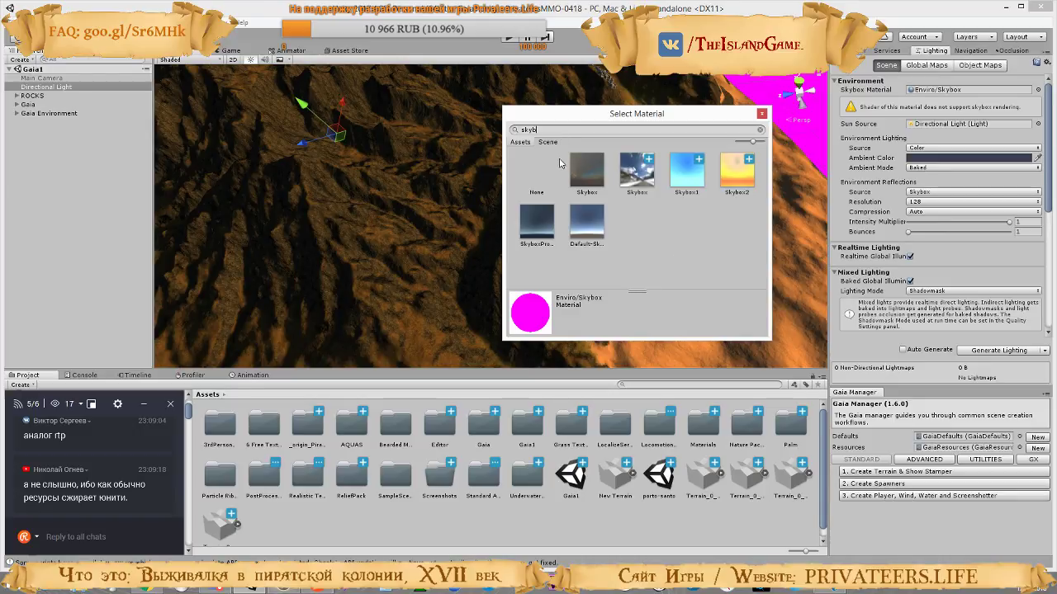
pyautogui.click(585, 179)
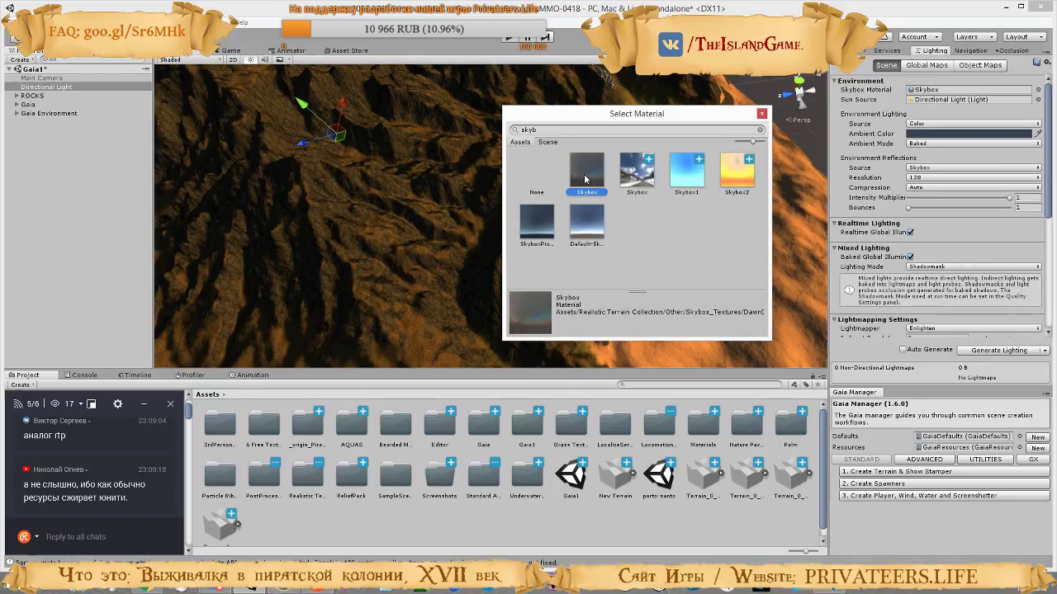
pyautogui.doubleClick(586, 179)
pyautogui.moveTo(664, 232); pyautogui.dragTo(348, 275, button='right')
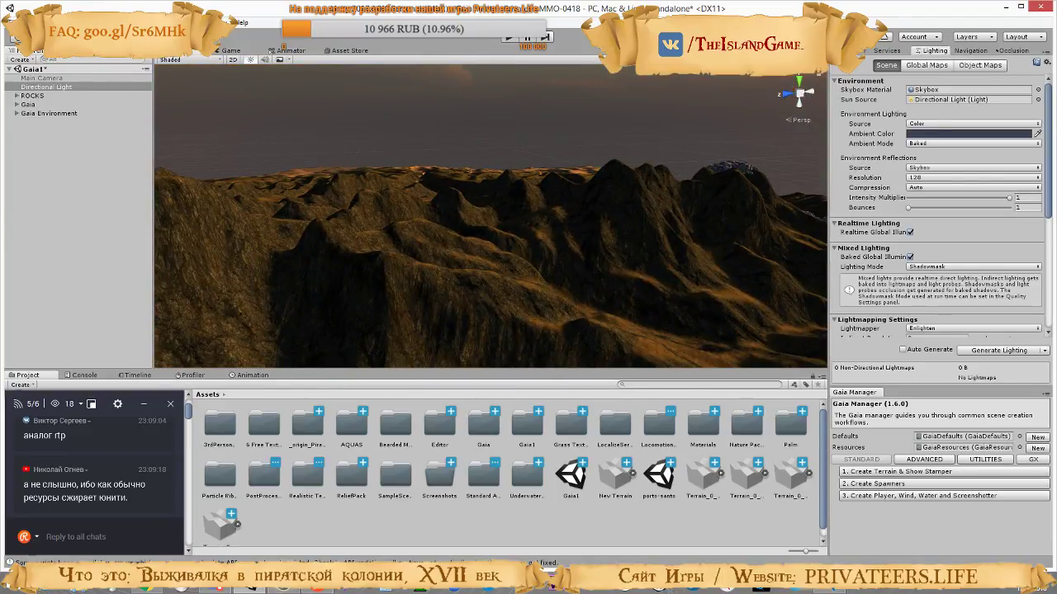
pyautogui.click(88, 23)
pyautogui.moveTo(132, 23)
pyautogui.moveTo(224, 23)
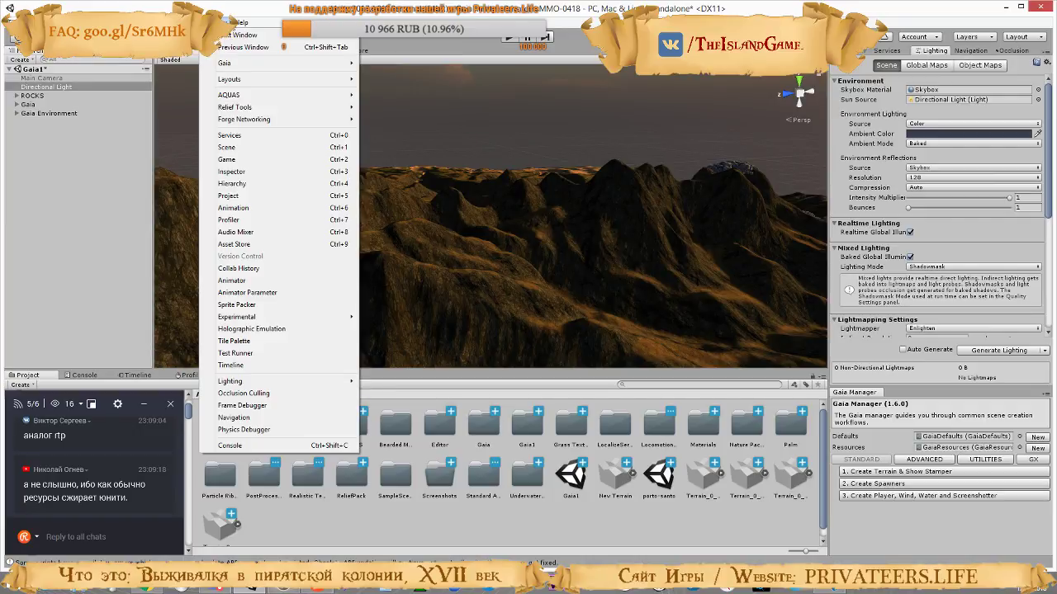
pyautogui.moveTo(244, 94)
pyautogui.click(392, 96)
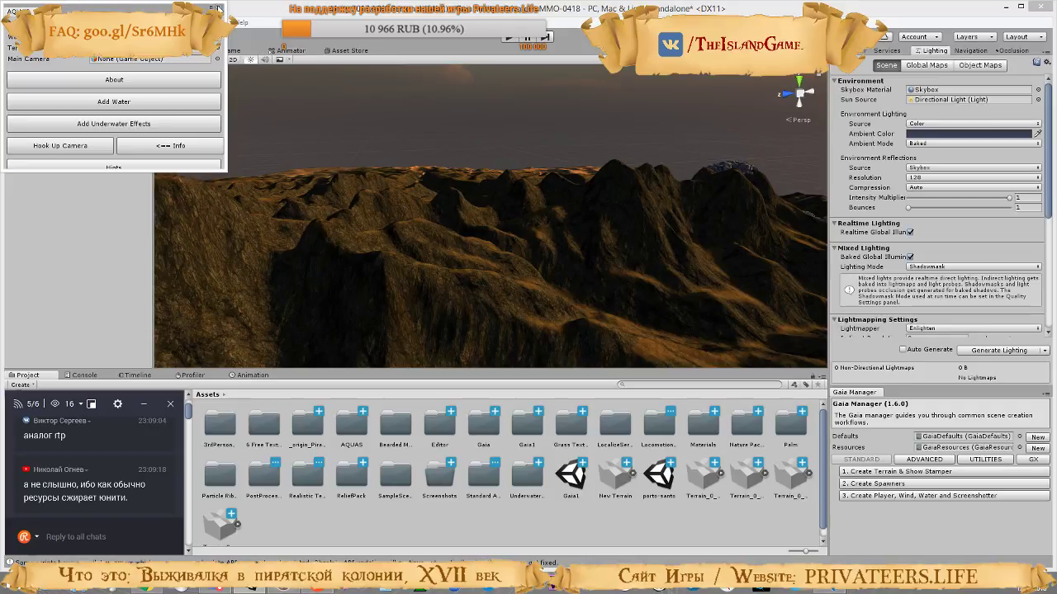
pyautogui.click(354, 143)
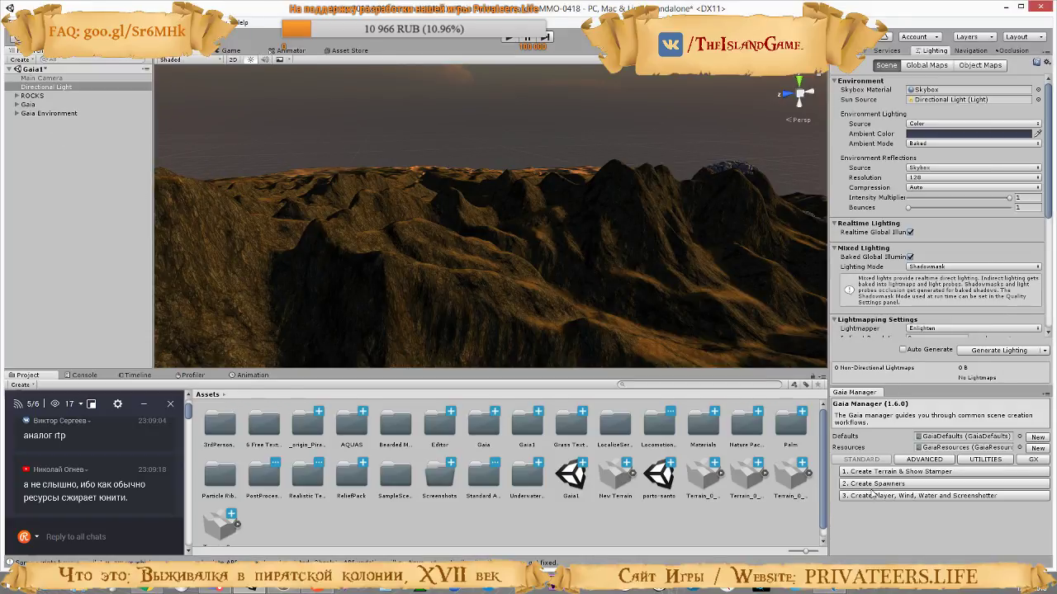
# Add the AQUAS water plane and underwater effects using the Gaia Manager's installed Dogmatic AQUAS extension
pyautogui.click(928, 459)
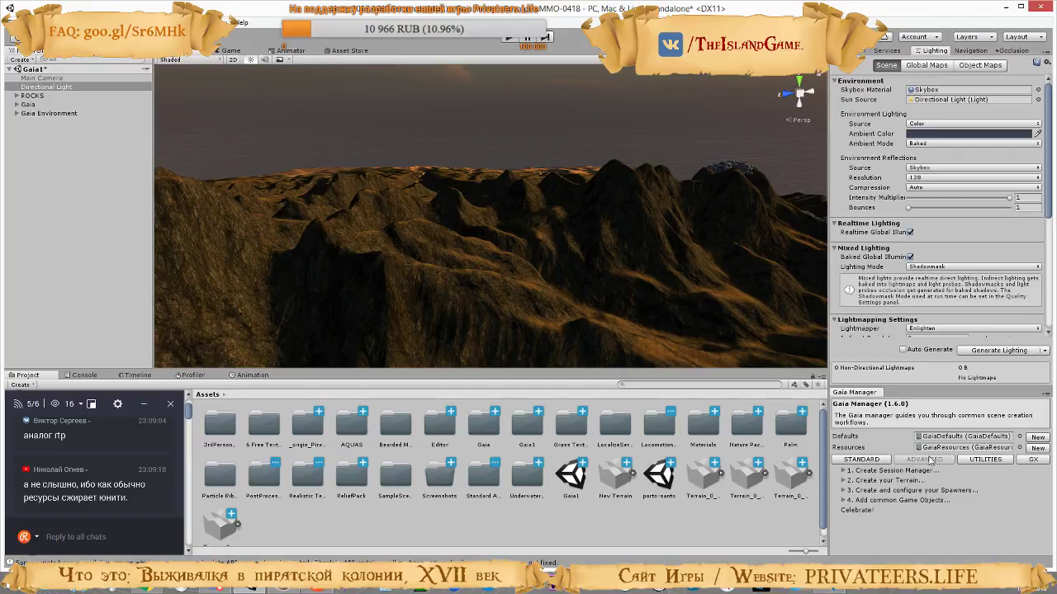
pyautogui.click(1033, 459)
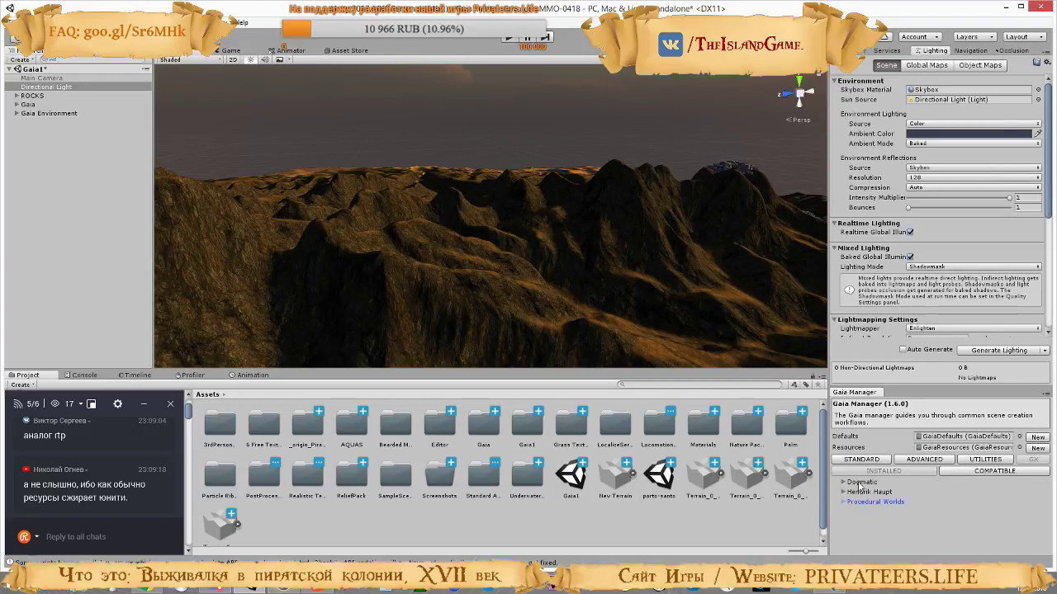
pyautogui.click(859, 483)
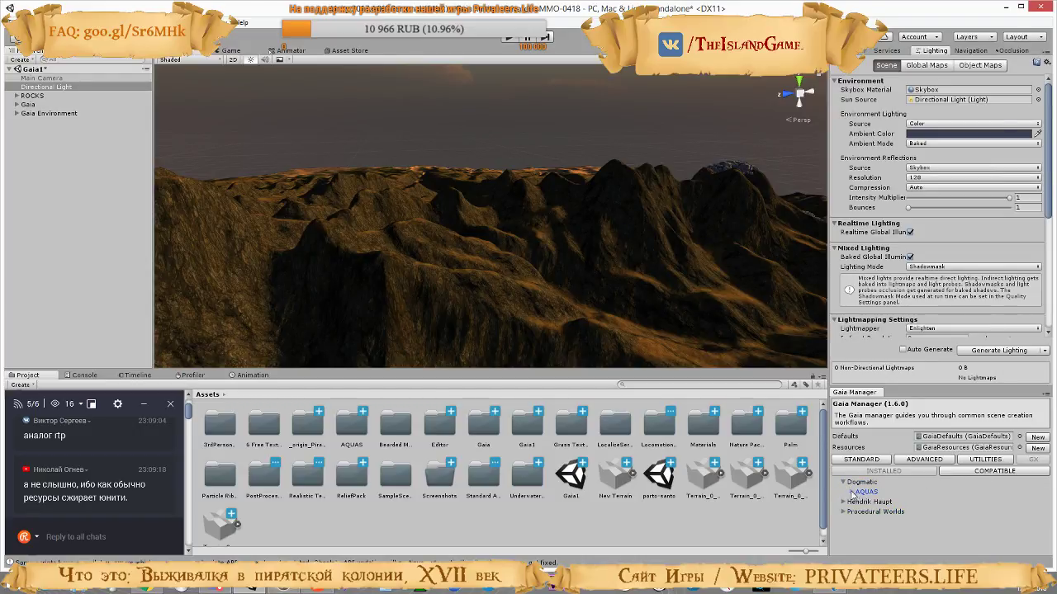
pyautogui.click(853, 492)
pyautogui.scroll(-3, 883, 480)
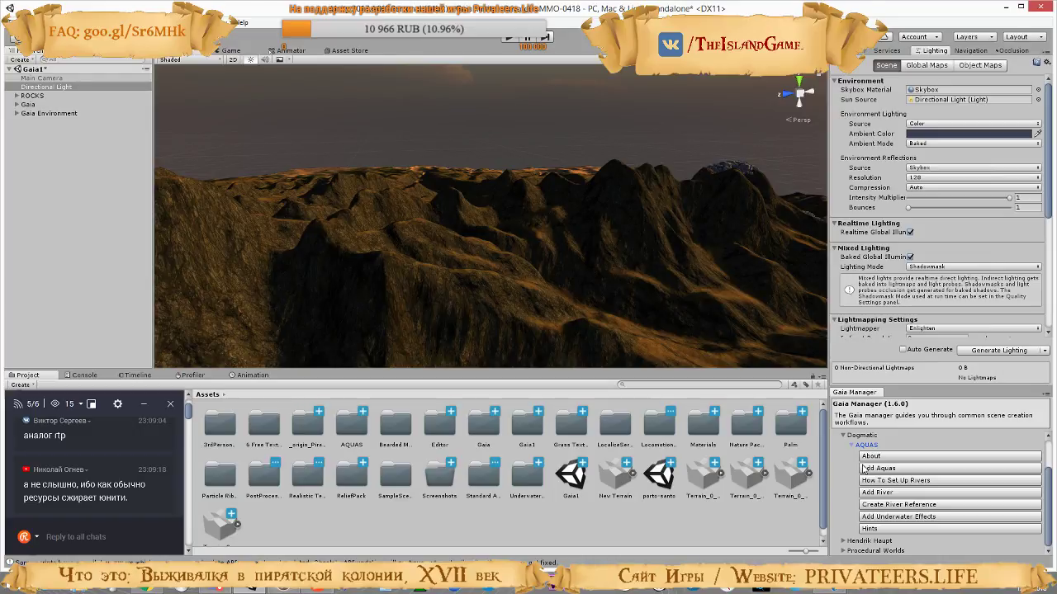
pyautogui.click(867, 469)
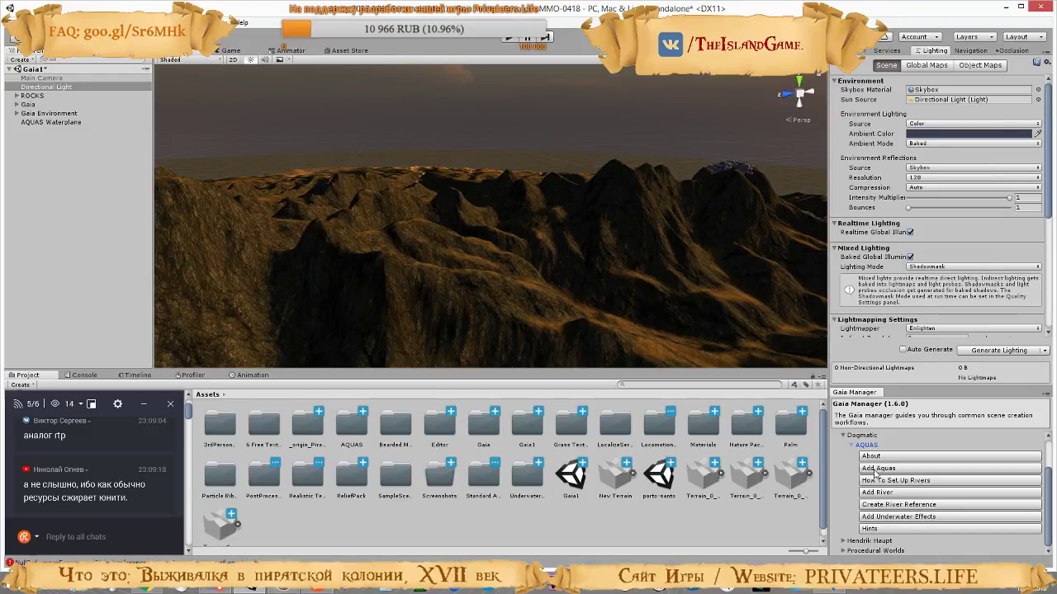
pyautogui.click(890, 517)
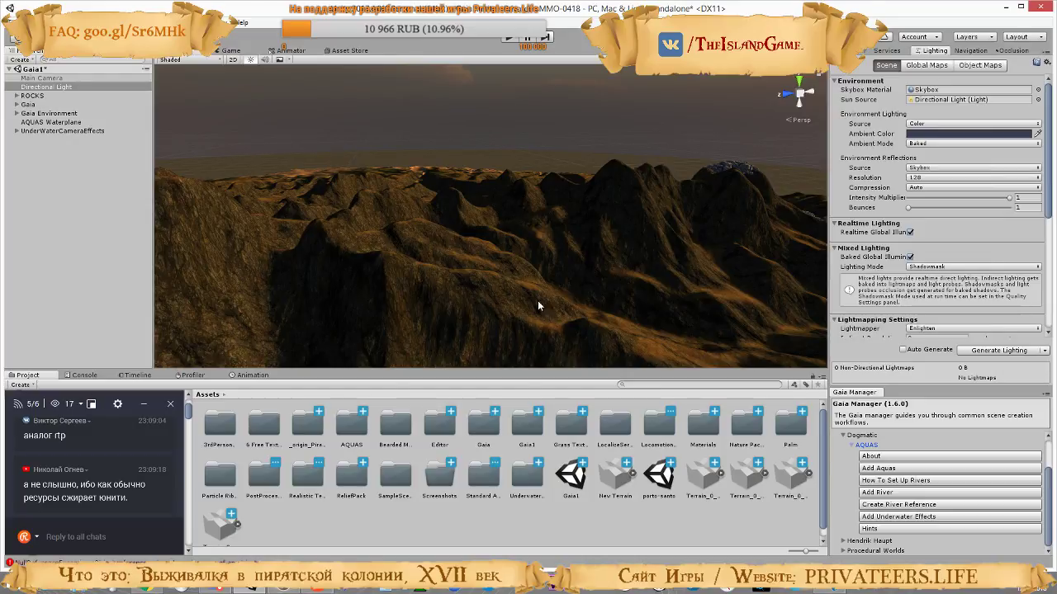
# Examine the island's shoreline, water surface and sunset sky from several viewpoints, near and far
pyautogui.keyDown('alt'); pyautogui.moveTo(537, 300); pyautogui.dragTo(113, 247); pyautogui.keyUp('alt')
pyautogui.press('w')
pyautogui.press('a')
pyautogui.moveTo(113, 247); pyautogui.dragTo(108, 246, button='right')
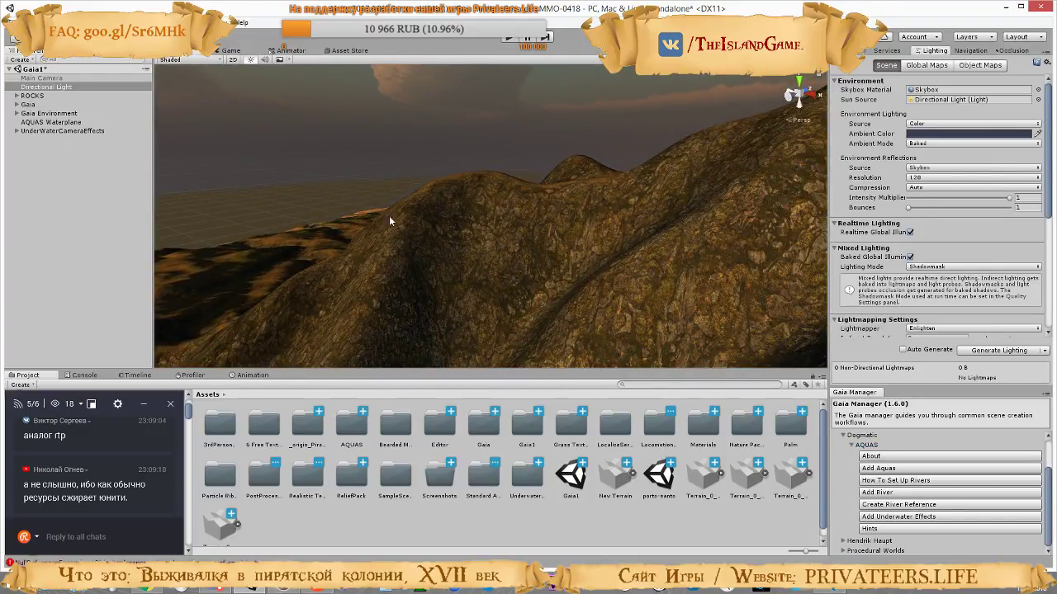
pyautogui.moveTo(389, 216); pyautogui.dragTo(156, 199, button='right')
pyautogui.press('w')
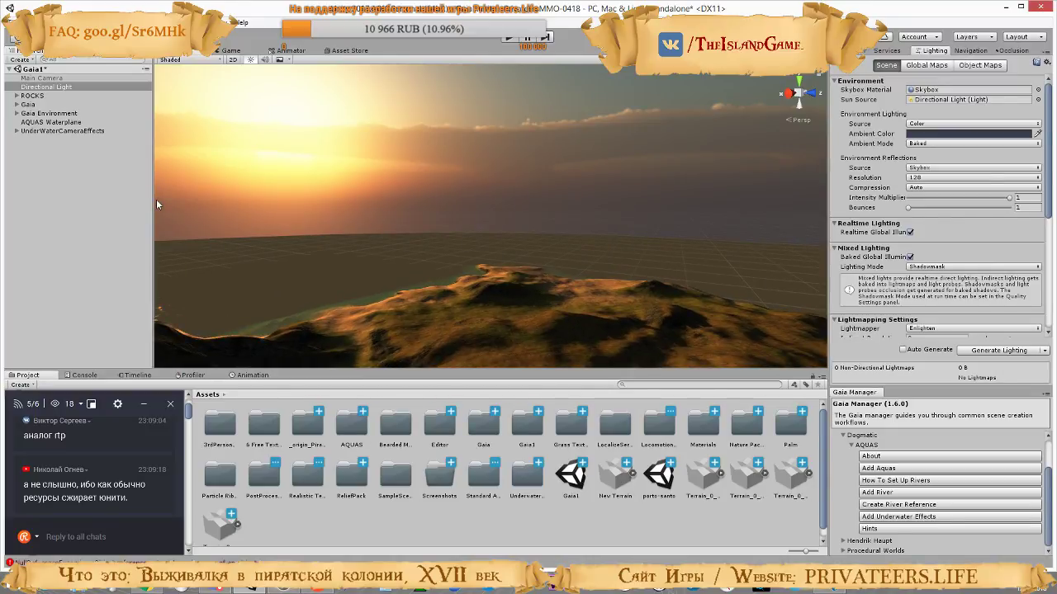
pyautogui.moveTo(497, 175); pyautogui.dragTo(1052, 274, button='right')
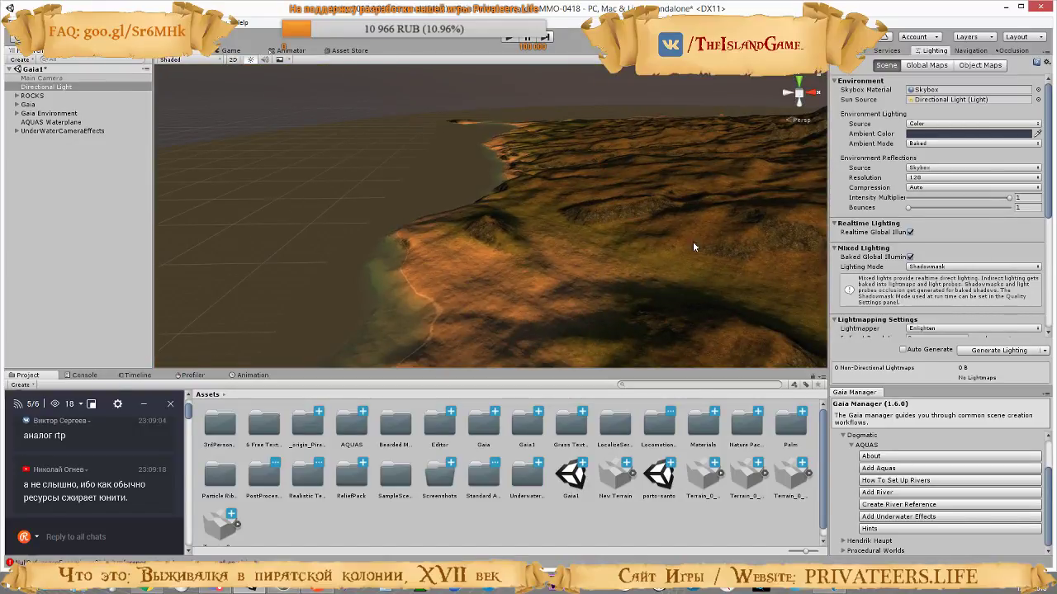
pyautogui.moveTo(693, 246); pyautogui.dragTo(824, 213, button='right')
pyautogui.moveTo(652, 213); pyautogui.dragTo(793, 173, button='right')
pyautogui.moveTo(894, 185); pyautogui.dragTo(69, 215, button='right')
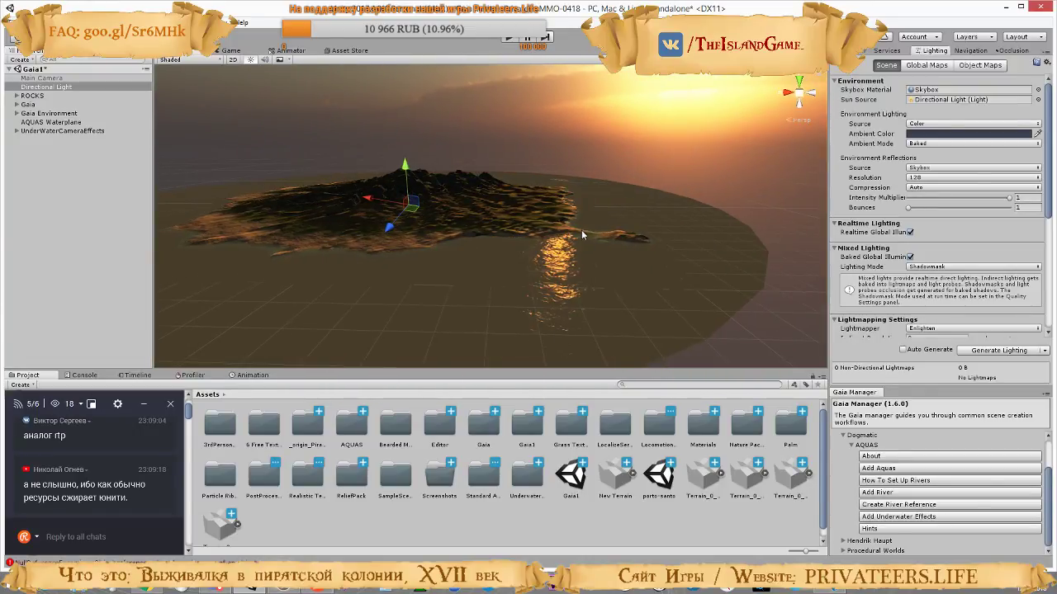
pyautogui.moveTo(581, 236); pyautogui.dragTo(530, 239, button='right')
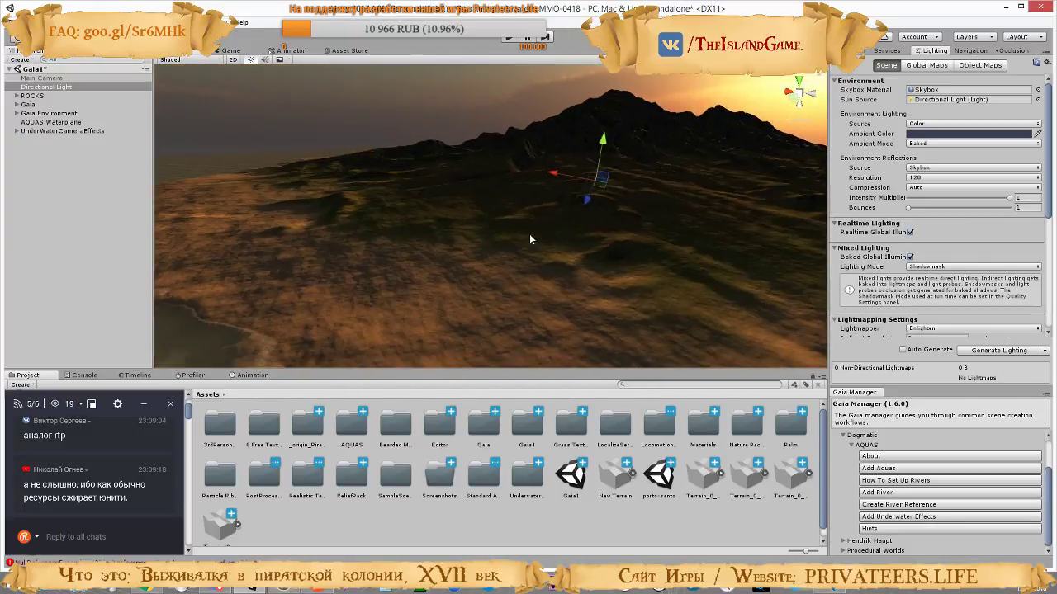
# Open the script behind the console error, remove BuildTargetGroup.WebPlayer from the buildTargetGroups array, and return to Unity
pyautogui.click(84, 375)
pyautogui.click(17, 385)
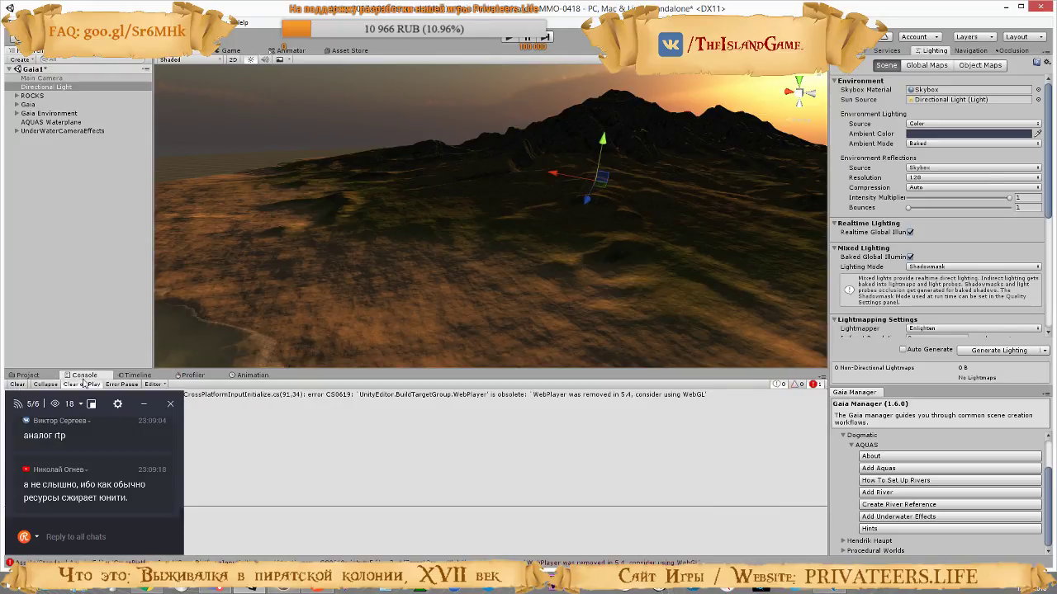
pyautogui.click(144, 405)
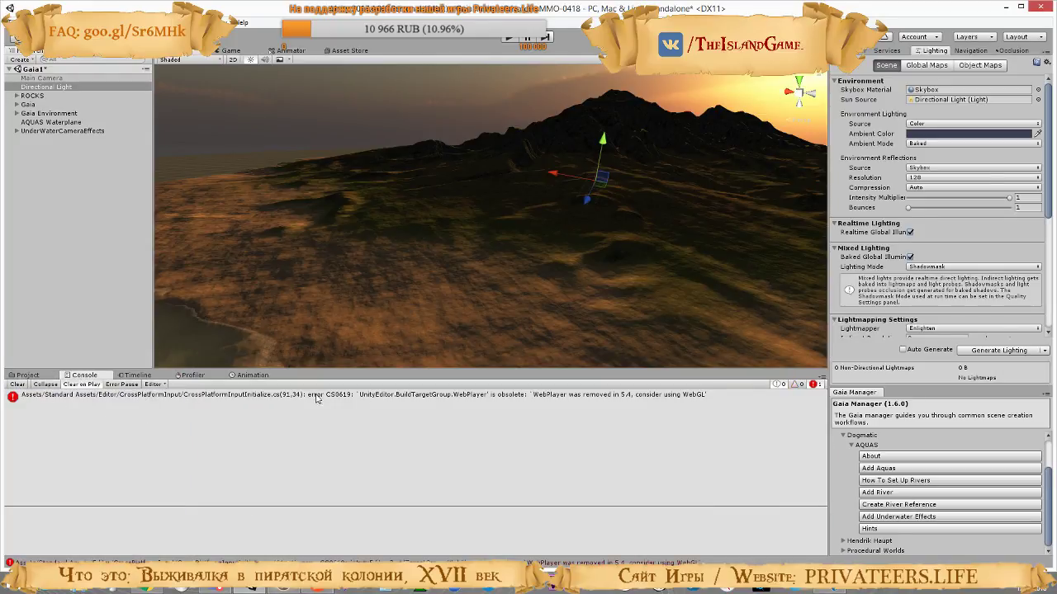
pyautogui.click(477, 397)
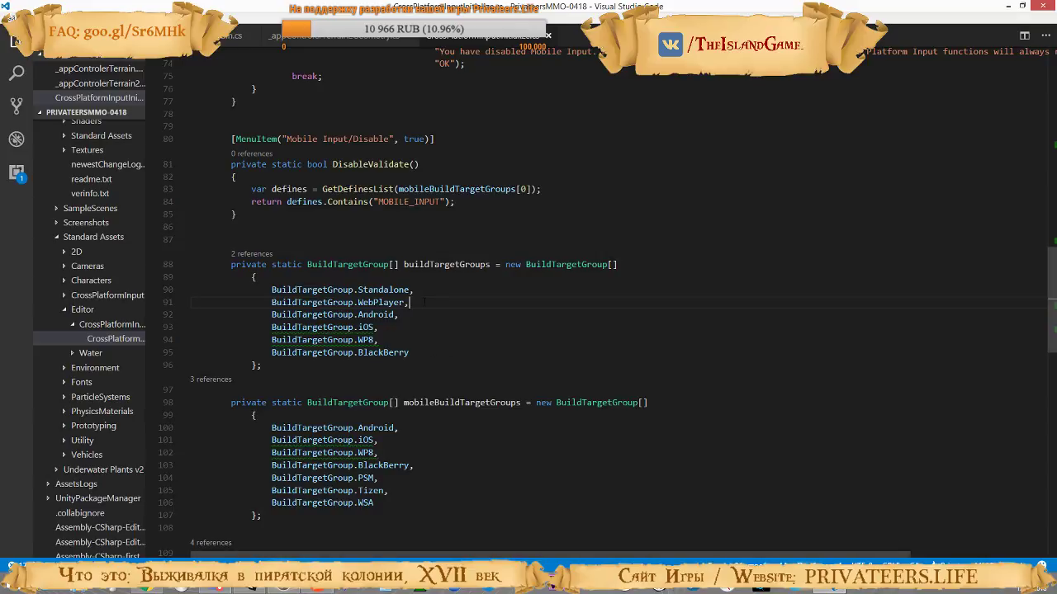
pyautogui.moveTo(423, 302); pyautogui.dragTo(421, 290)
pyautogui.press('BackSpace')
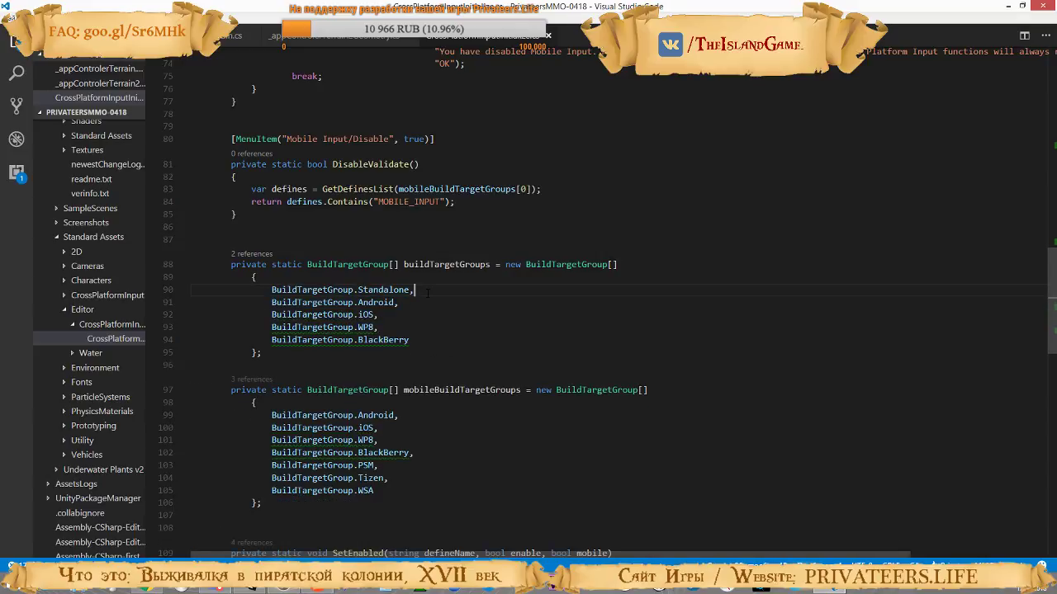
pyautogui.click(251, 589)
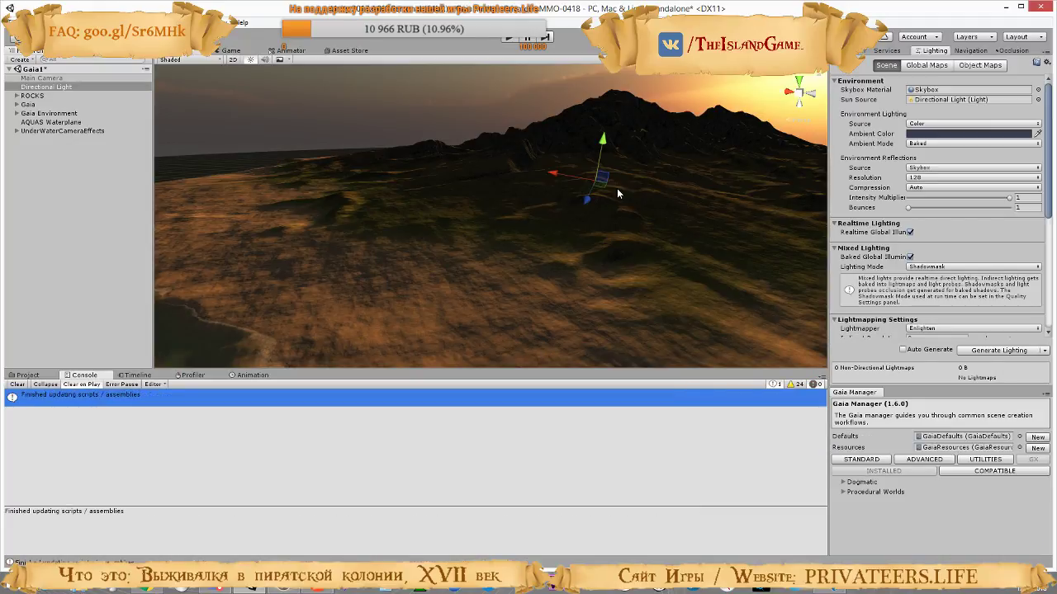
# Add a character and a wind zone to the scene from the Gaia Manager's common game objects
pyautogui.moveTo(613, 202); pyautogui.dragTo(685, 208, button='right')
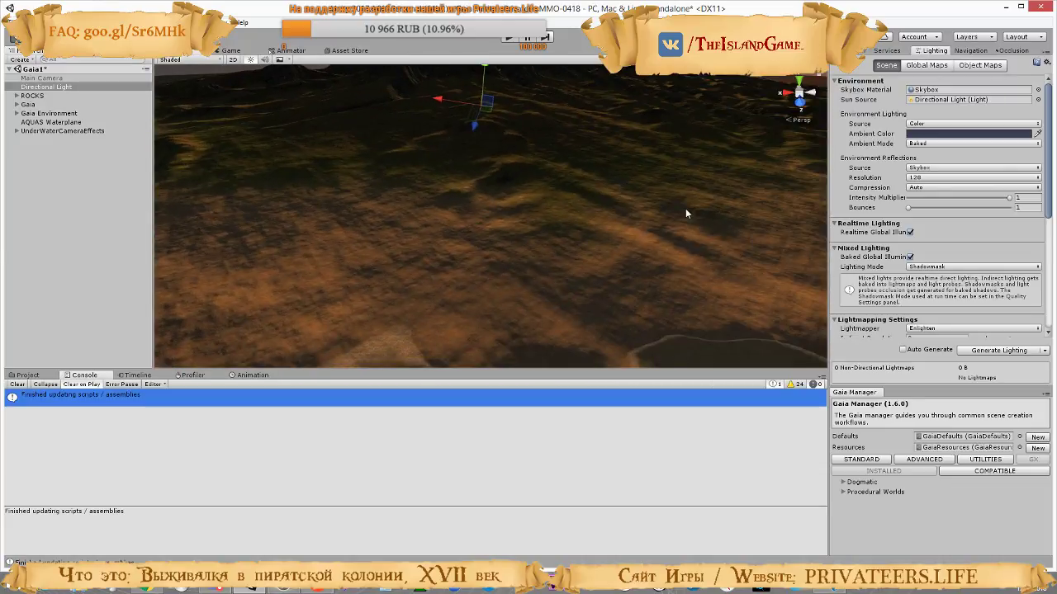
pyautogui.moveTo(506, 247); pyautogui.dragTo(549, 166, button='right')
pyautogui.moveTo(648, 261)
pyautogui.mouseDown(button='right')
pyautogui.moveTo(564, 222)
pyautogui.moveTo(645, 241)
pyautogui.mouseUp(button='right')
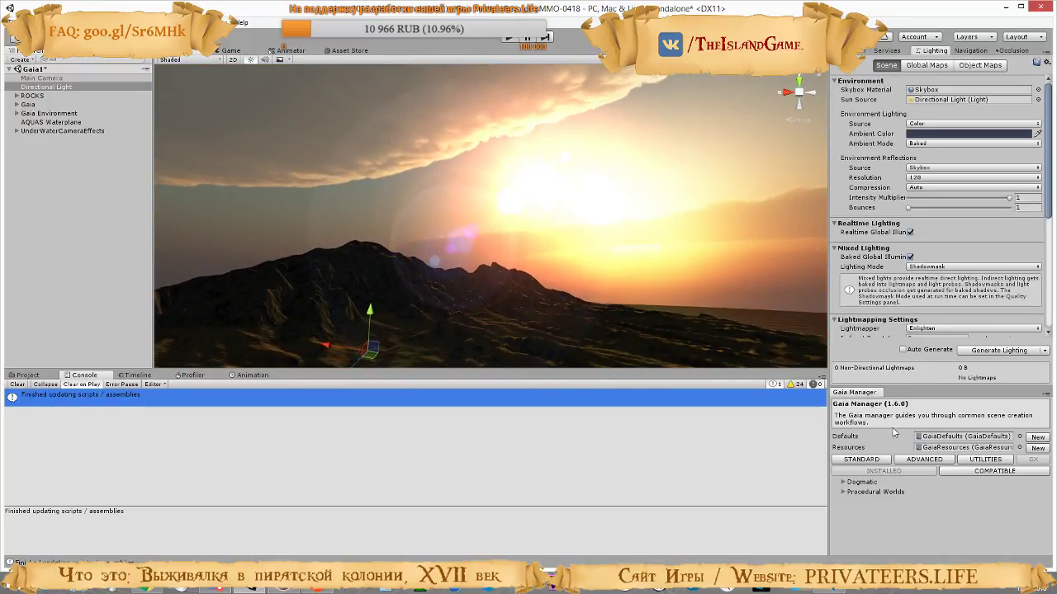
pyautogui.click(869, 462)
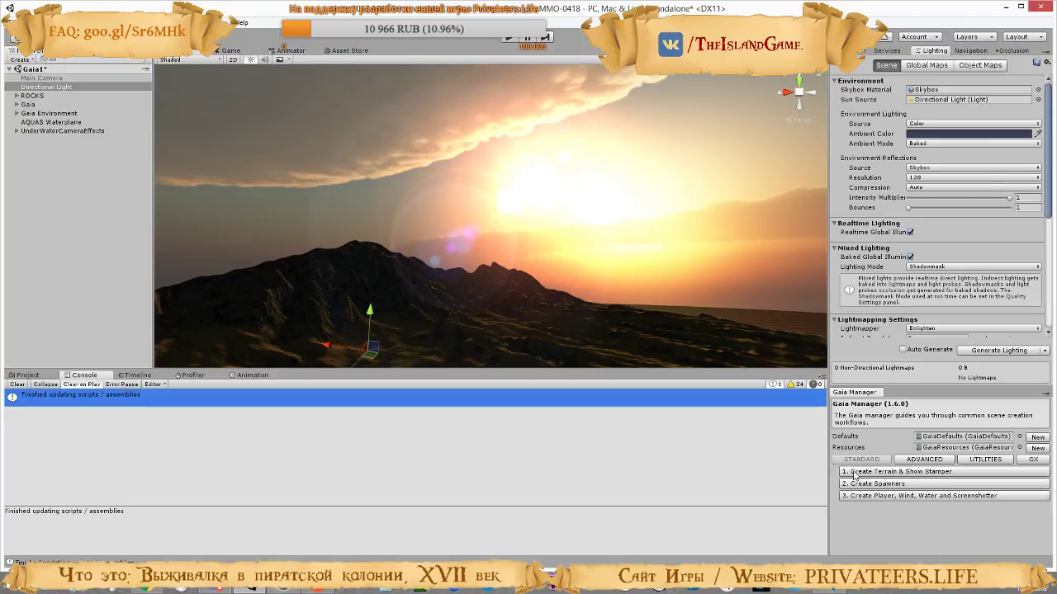
pyautogui.click(931, 460)
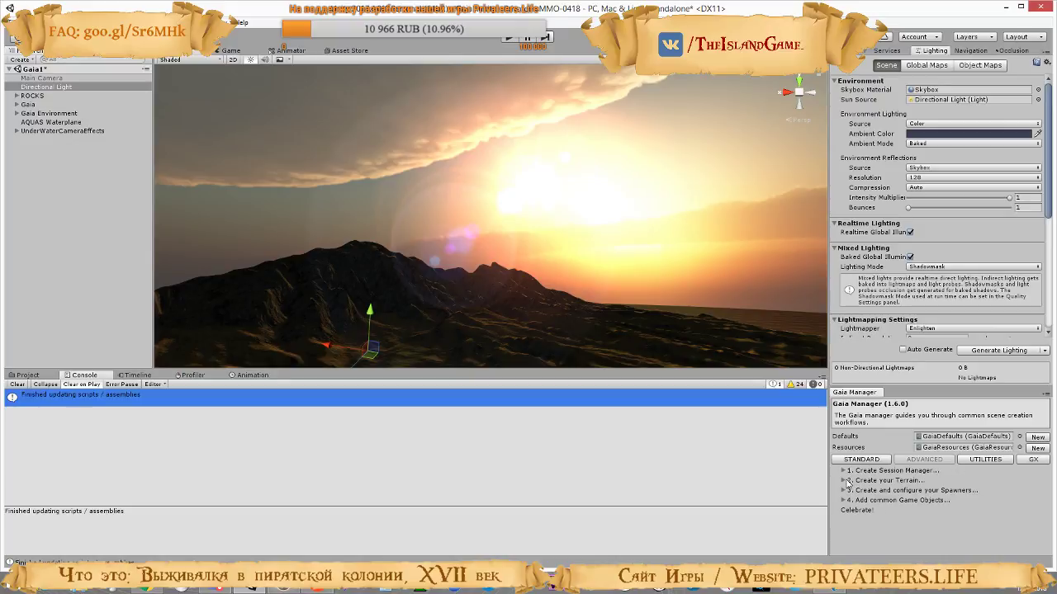
pyautogui.click(844, 501)
pyautogui.scroll(-1, 908, 487)
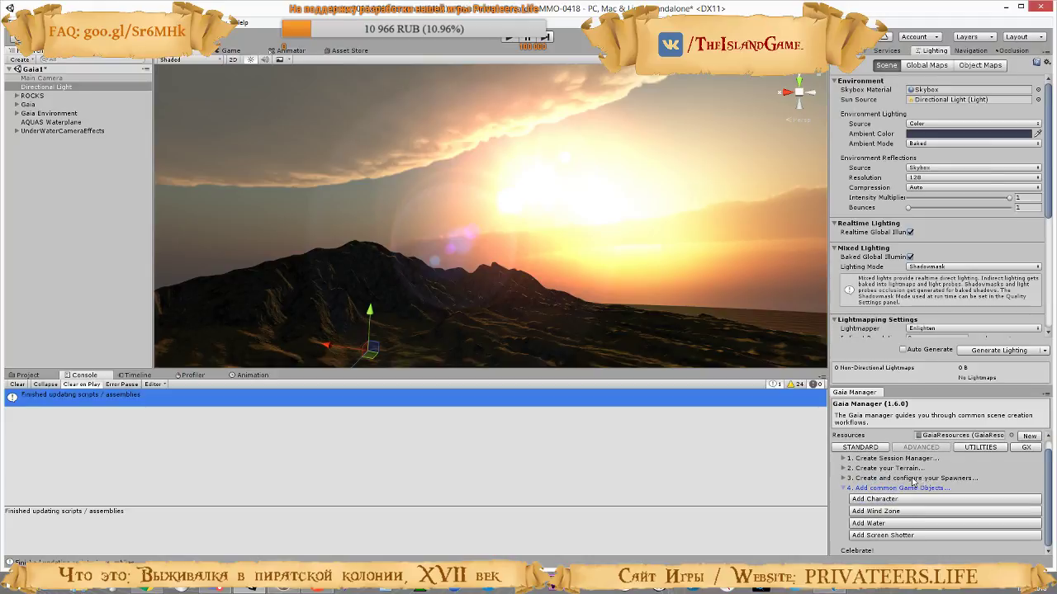
pyautogui.click(881, 500)
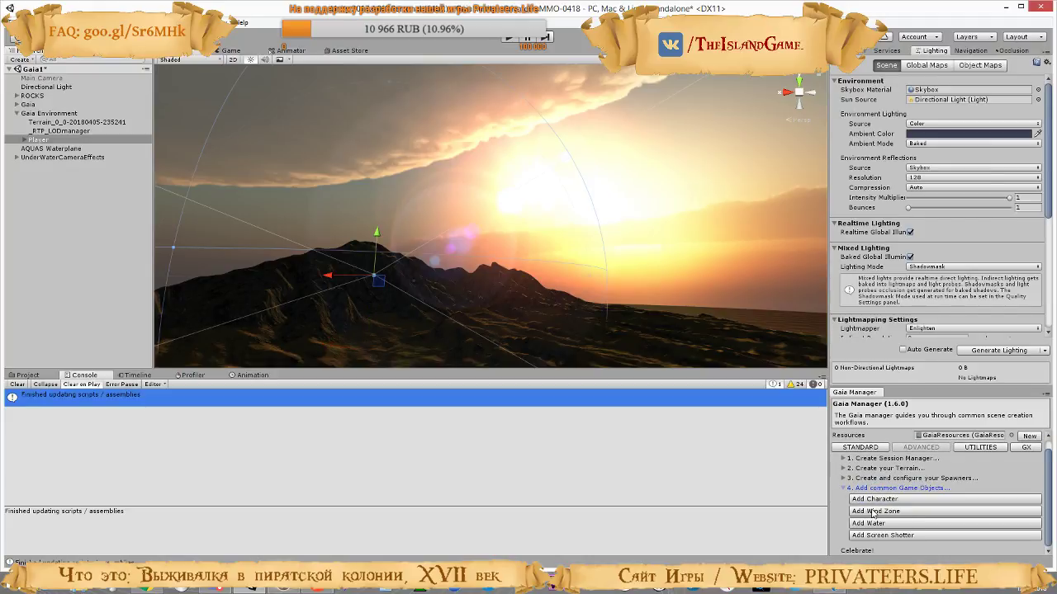
pyautogui.click(874, 511)
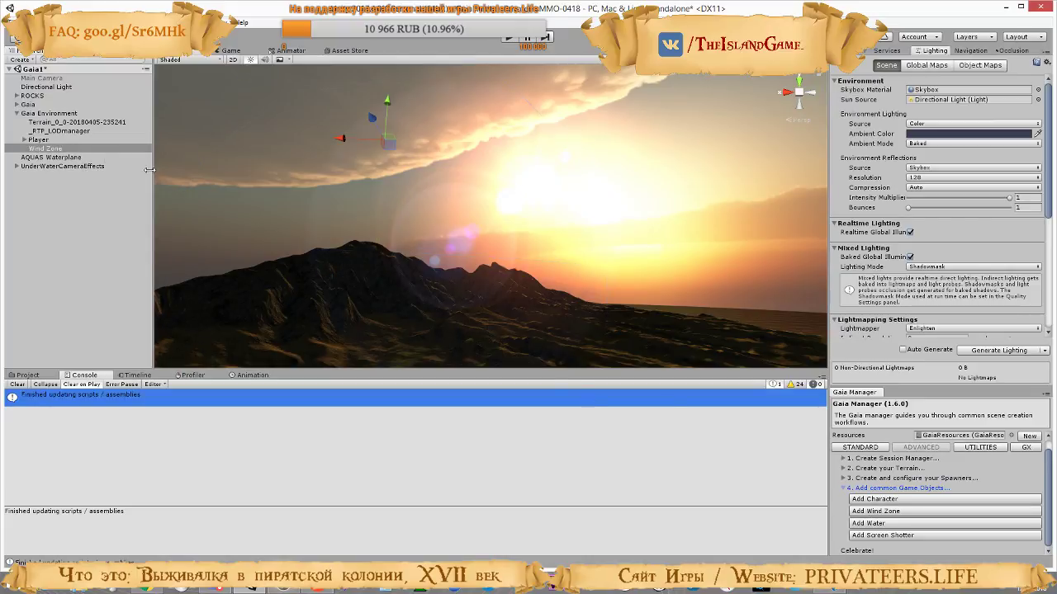
# Move the Player away from the mountain and place it just above the low sandy ground near the shore
pyautogui.doubleClick(38, 140)
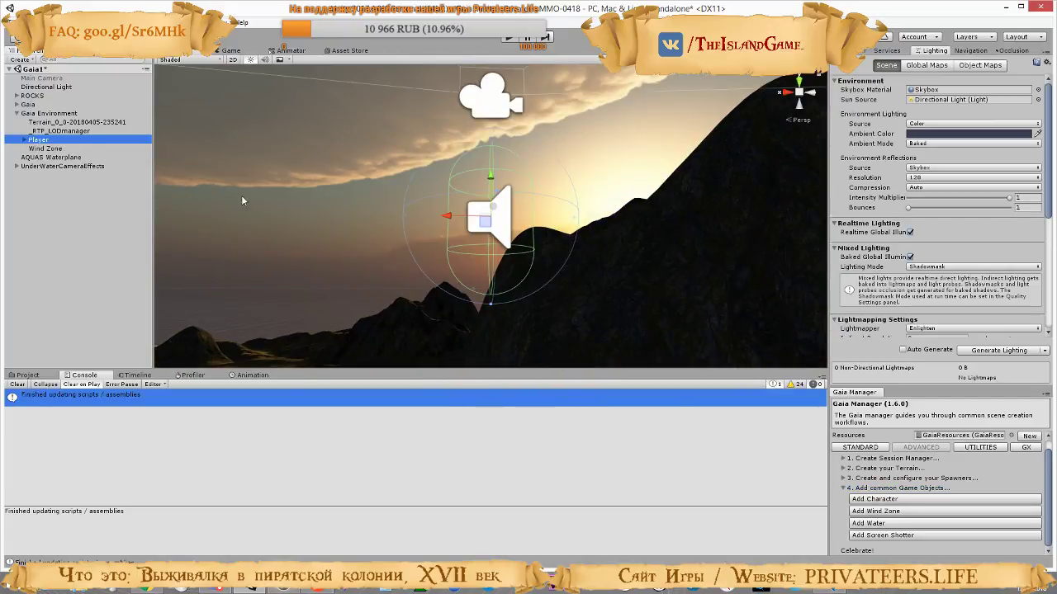
pyautogui.press('s')
pyautogui.moveTo(455, 239); pyautogui.dragTo(537, 237, button='right')
pyautogui.moveTo(538, 235); pyautogui.dragTo(289, 260)
pyautogui.moveTo(288, 213); pyautogui.dragTo(289, 270)
pyautogui.moveTo(428, 244); pyautogui.dragTo(355, 244, button='right')
pyautogui.moveTo(461, 163); pyautogui.dragTo(456, 54)
pyautogui.moveTo(493, 247); pyautogui.dragTo(500, 189, button='right')
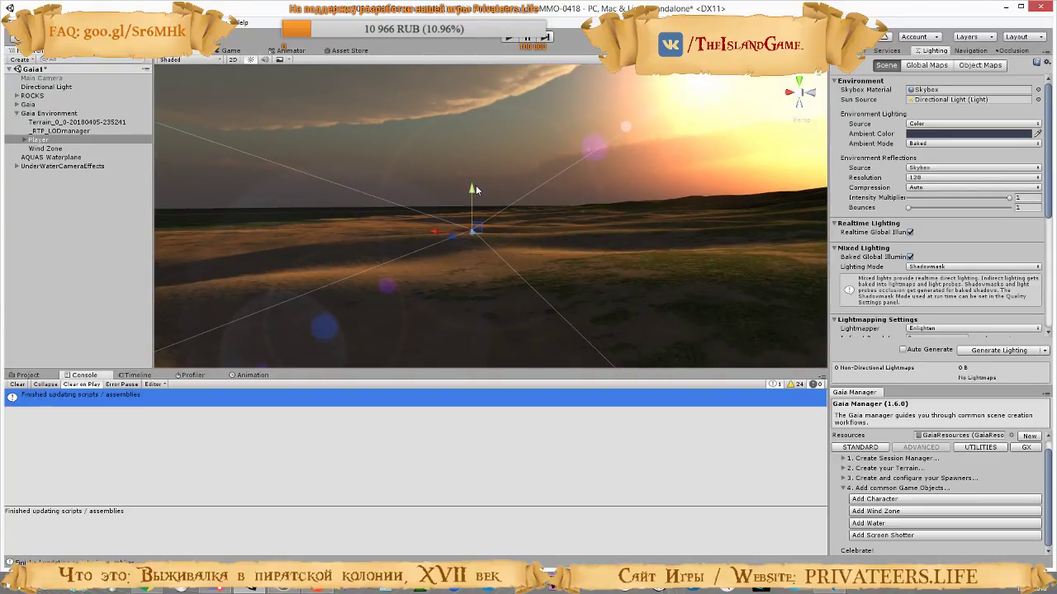
pyautogui.moveTo(472, 186); pyautogui.dragTo(473, 178)
pyautogui.moveTo(494, 225); pyautogui.dragTo(493, 148, button='right')
pyautogui.moveTo(494, 149); pyautogui.dragTo(491, 144)
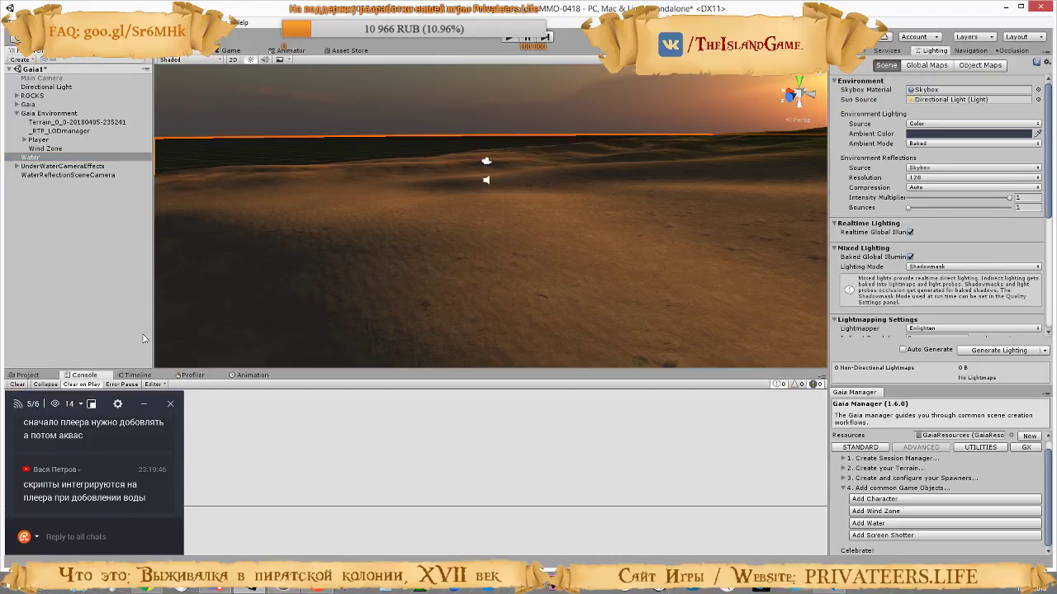
# Run the scene in play mode to test the Player with the water, and stop the run
pyautogui.click(509, 39)
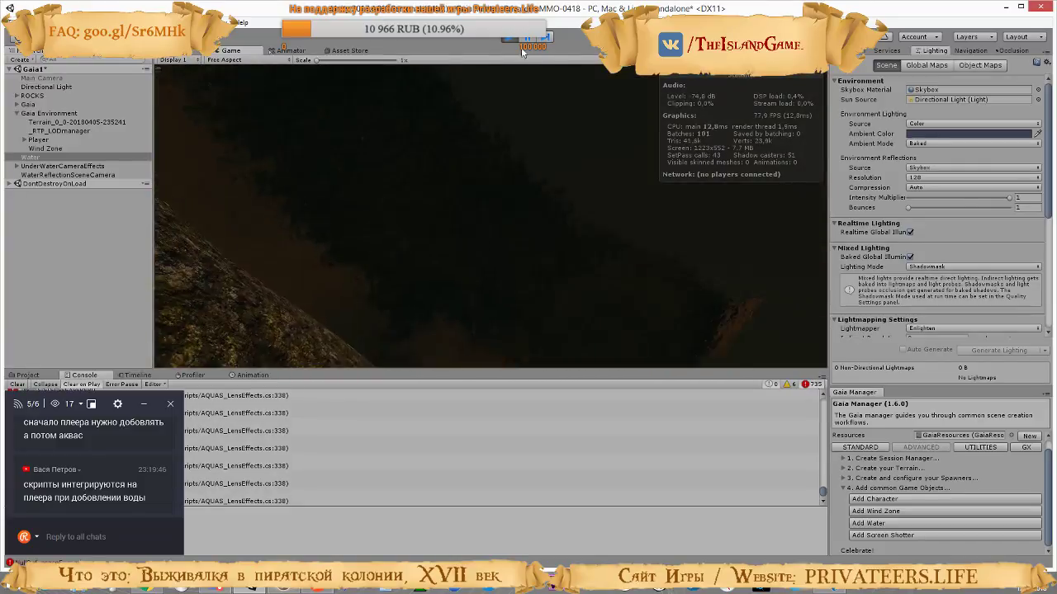
pyautogui.hotkey('ctrl', 'p')
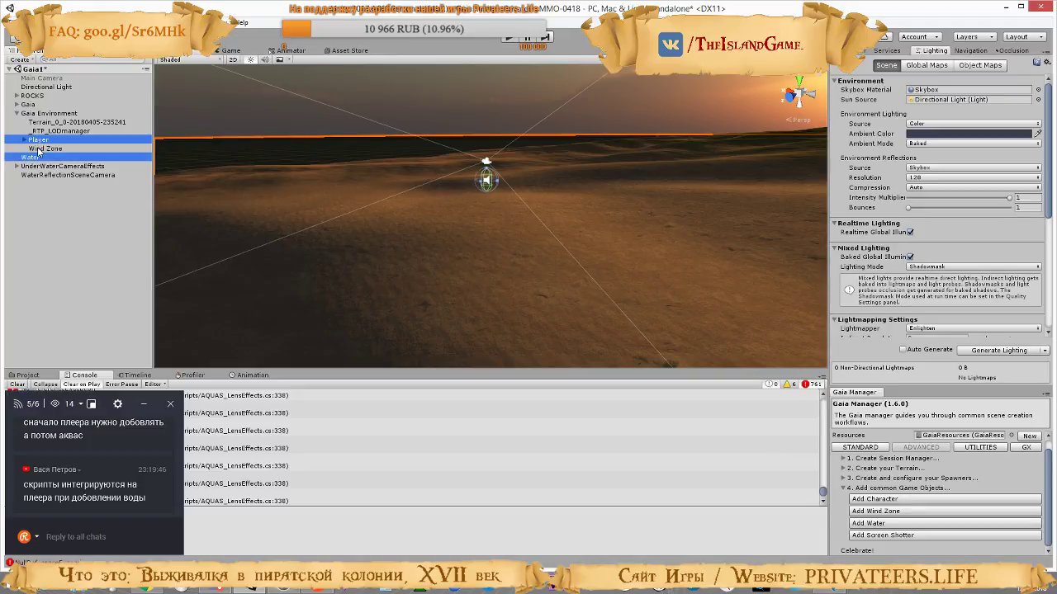
# Replace the existing Player, wind zone and water objects with a new Gaia character and AQUAS water, renaming the waterplane Water
pyautogui.press('Delete')
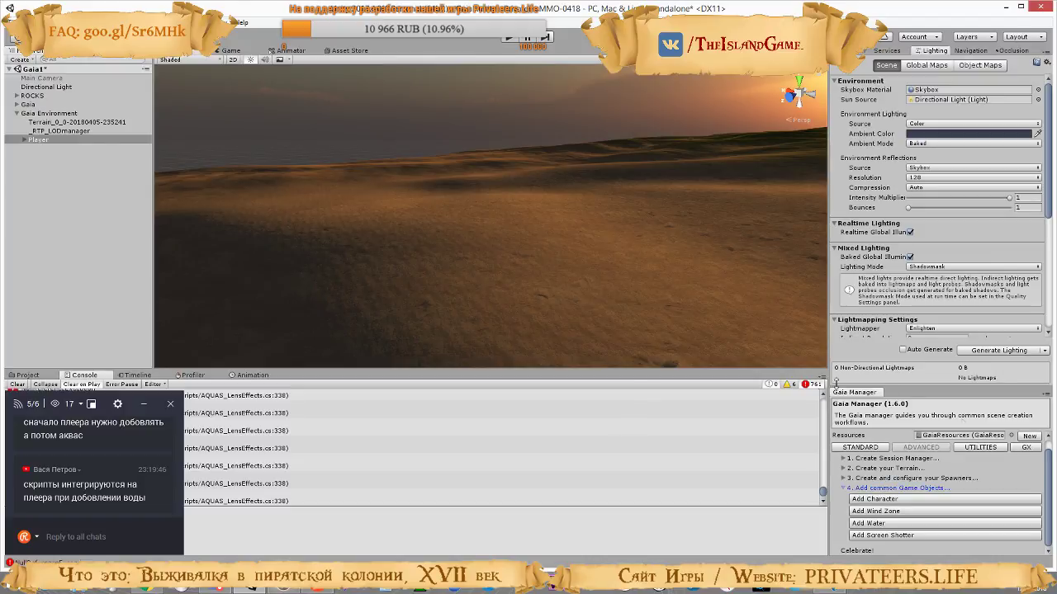
pyautogui.click(1026, 447)
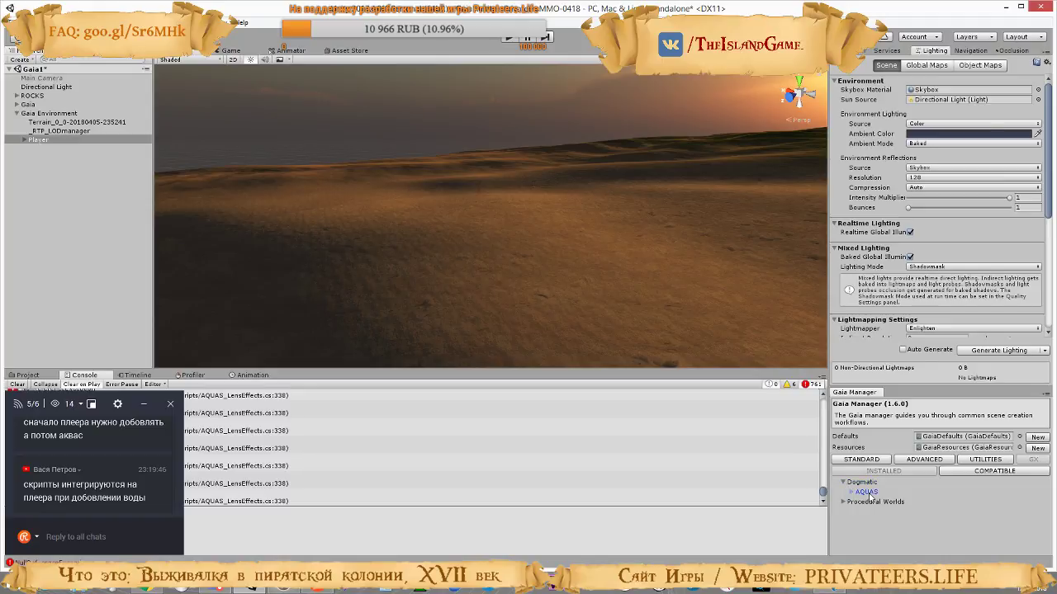
pyautogui.click(851, 492)
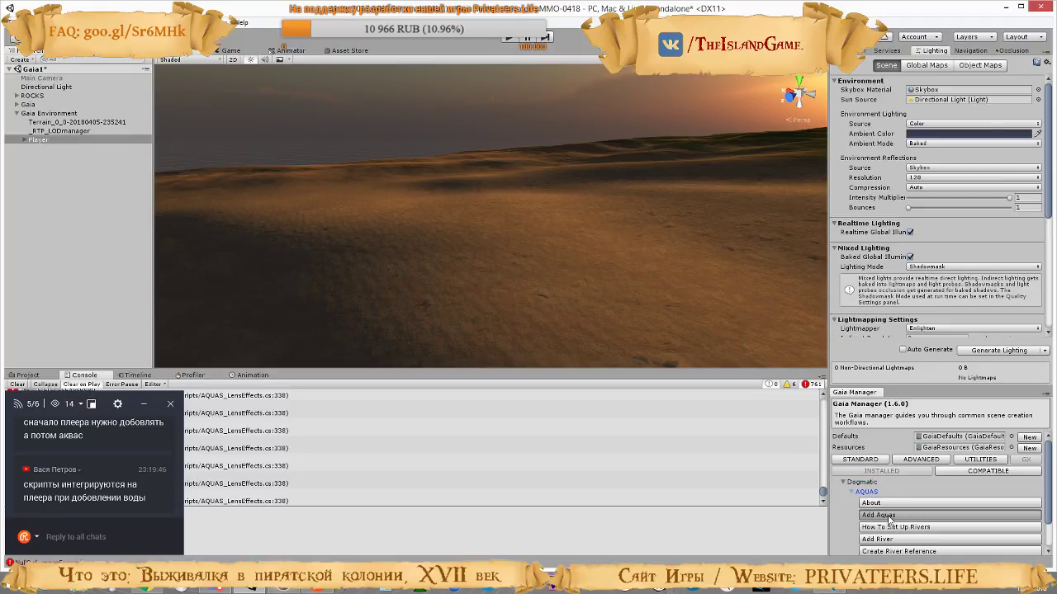
pyautogui.click(865, 515)
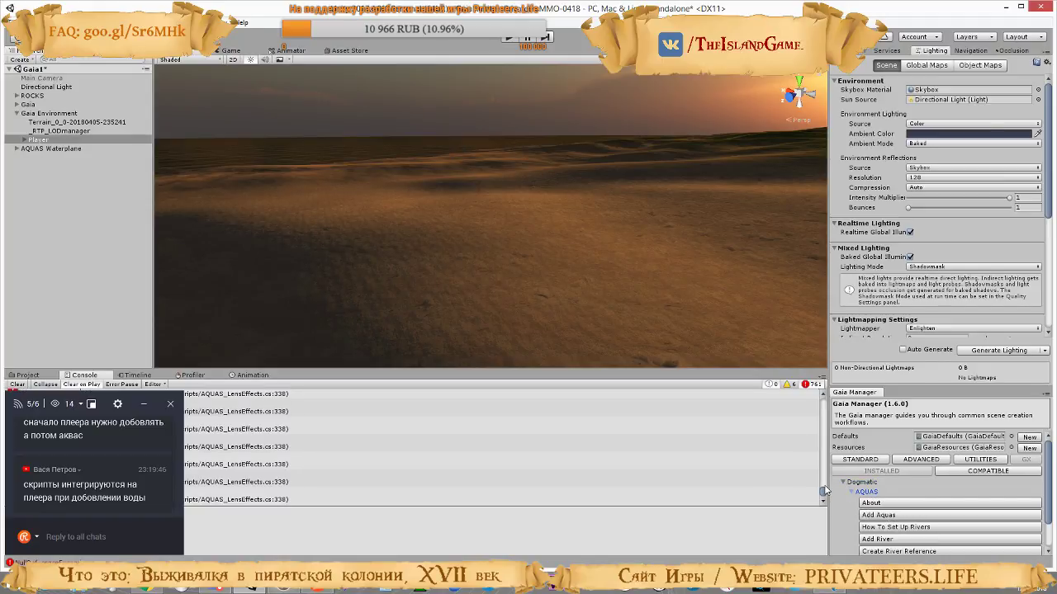
pyautogui.scroll(-2, 866, 504)
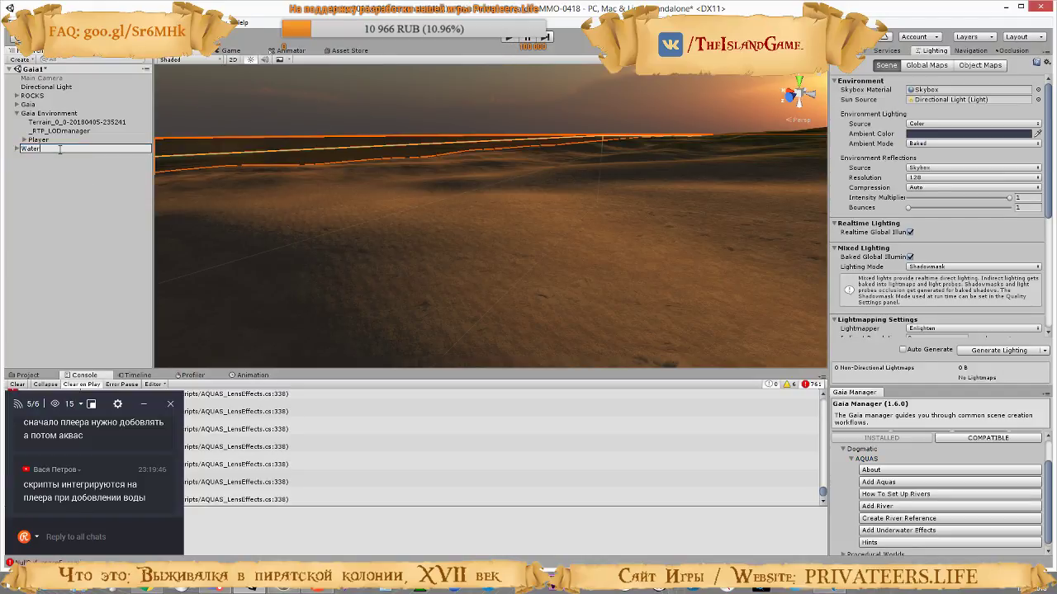
# Run the scene in play mode and walk the new character from the rocky mountain slopes down through the grassy valley
pyautogui.click(512, 38)
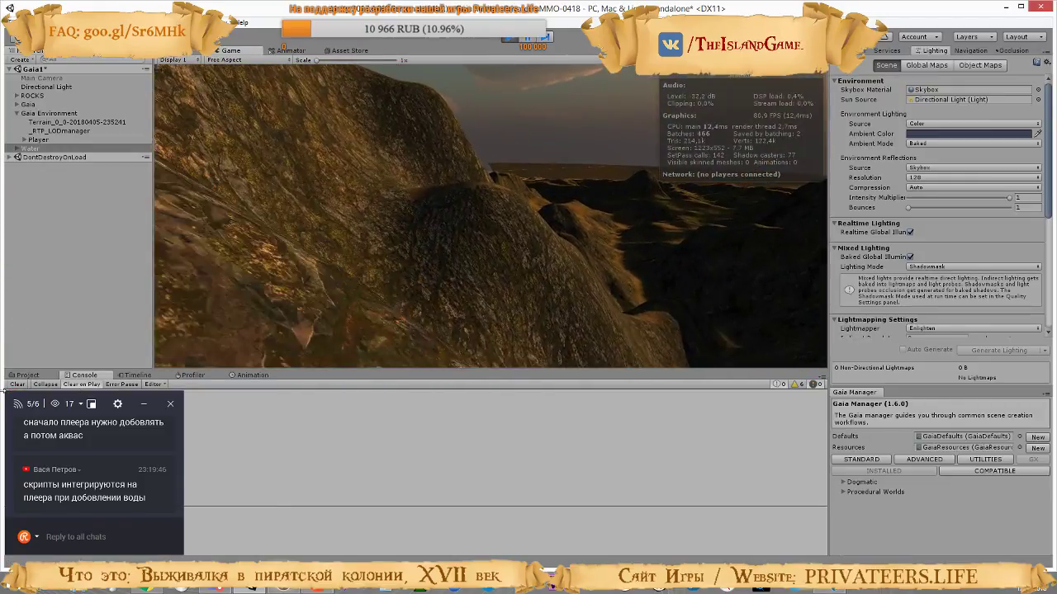
pyautogui.press('w')
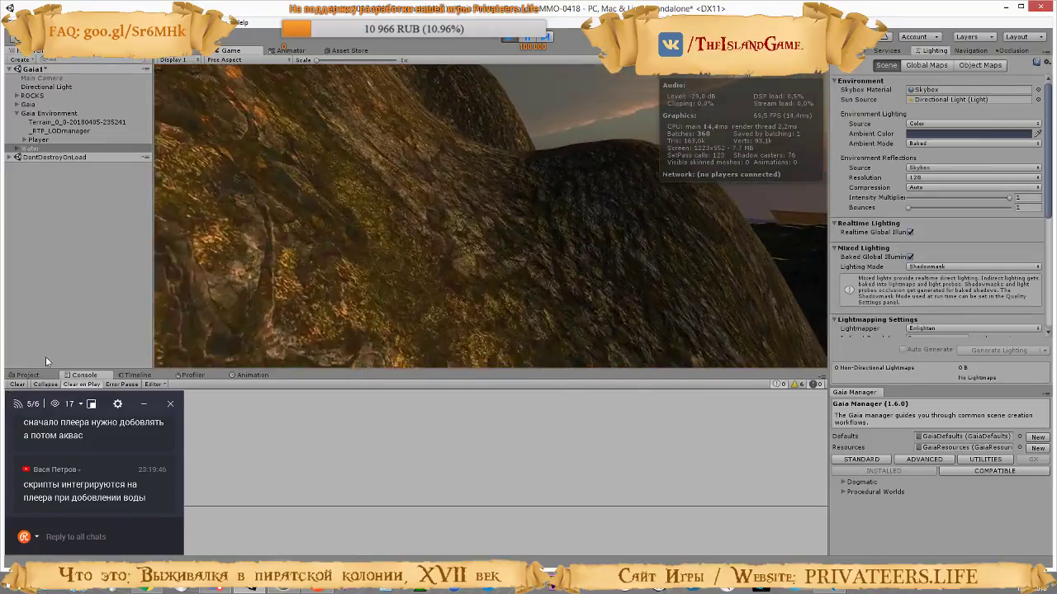
pyautogui.press('w')
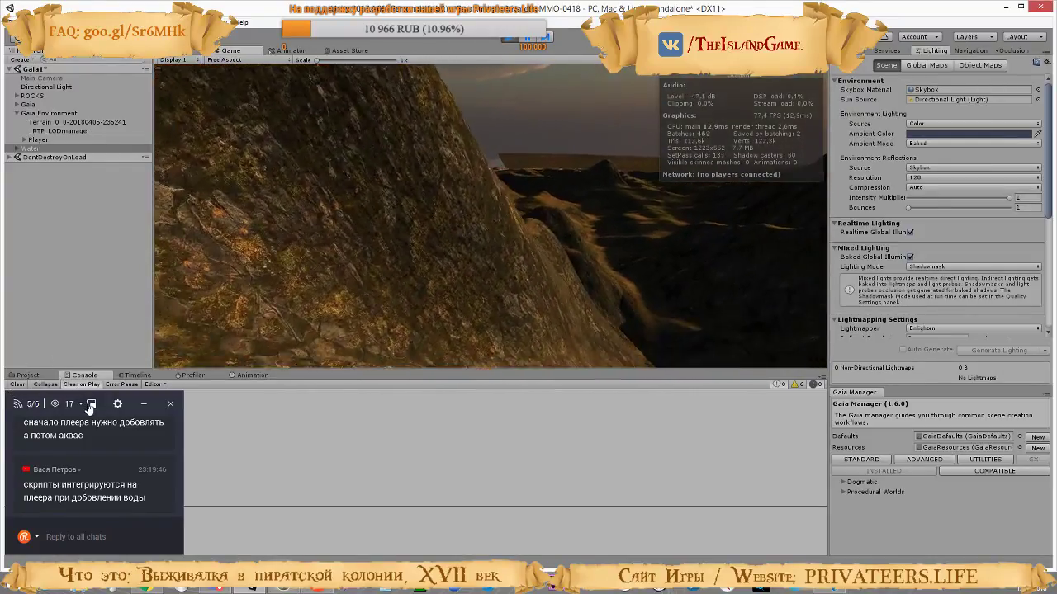
pyautogui.press('w')
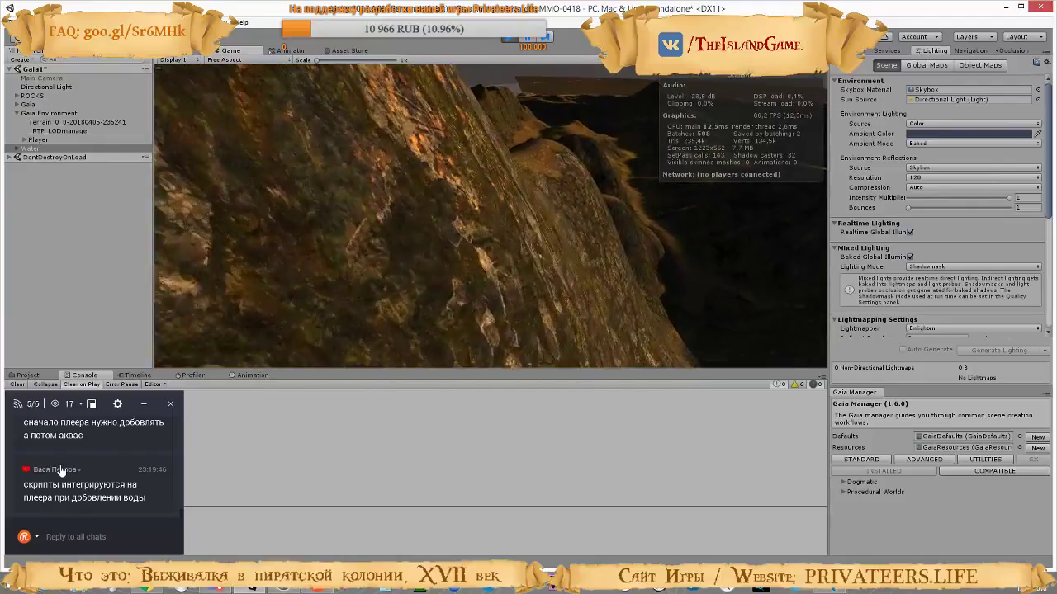
pyautogui.press('w')
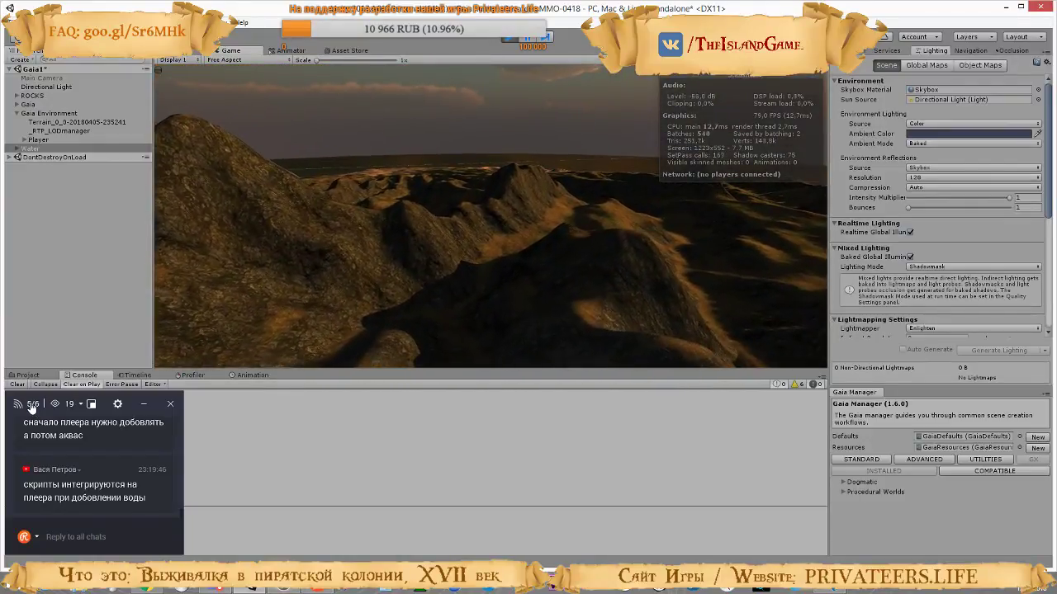
pyautogui.press('w')
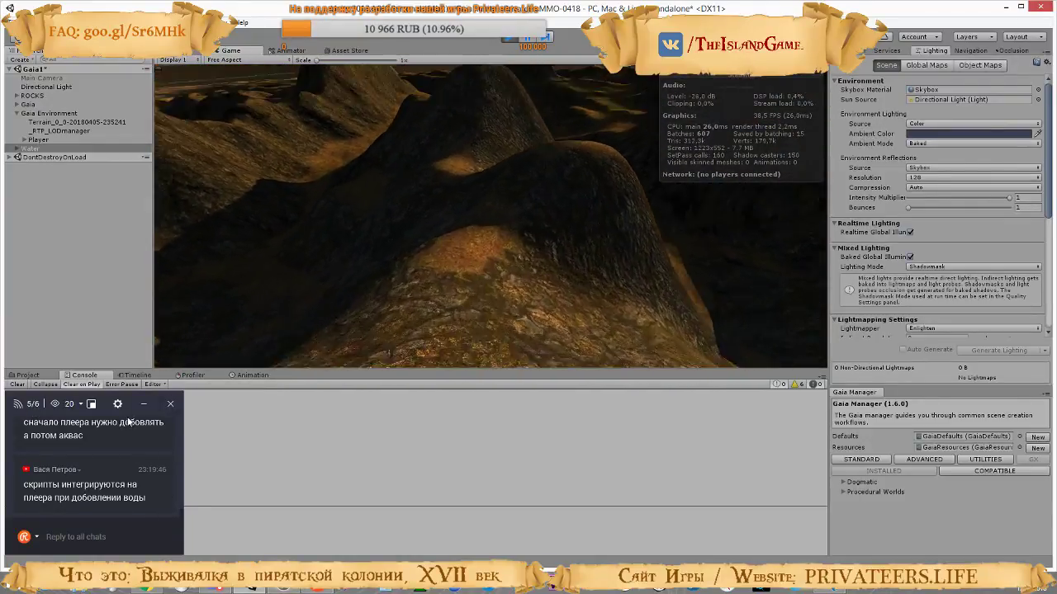
pyautogui.press('w')
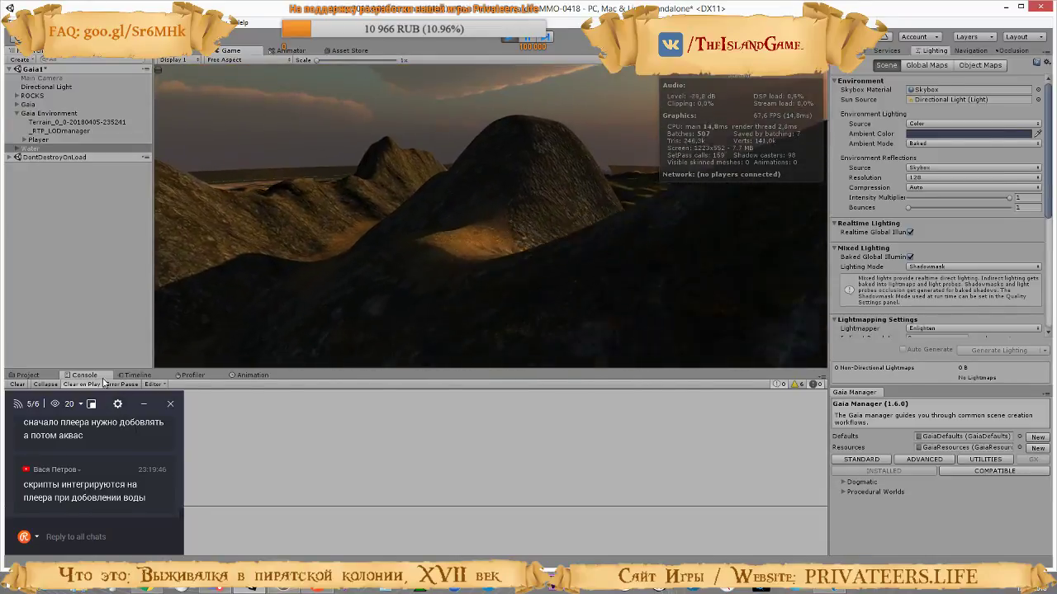
pyautogui.press('w')
pyautogui.press('w')
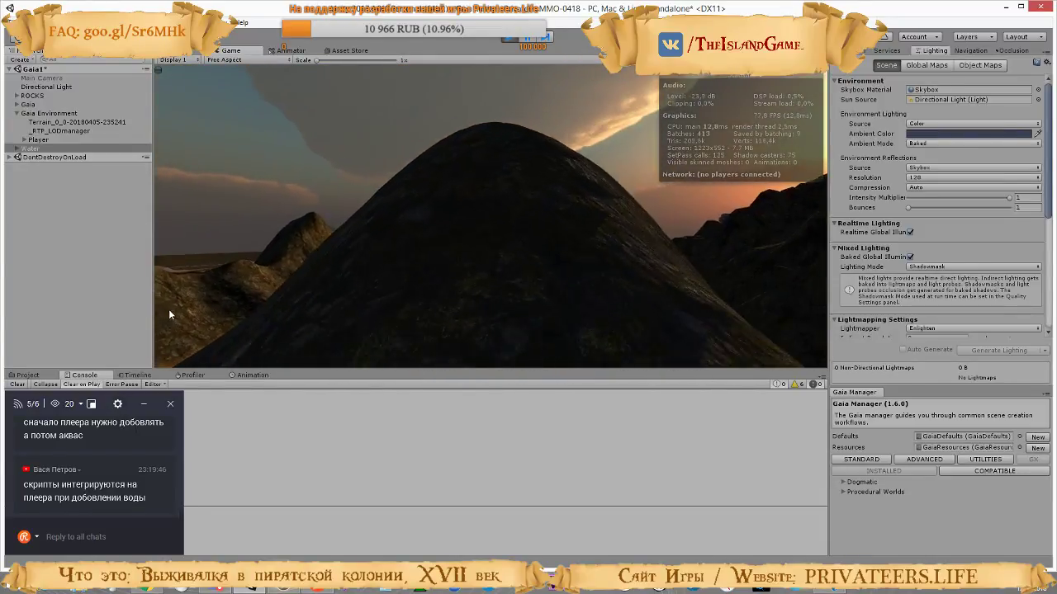
pyautogui.press('w')
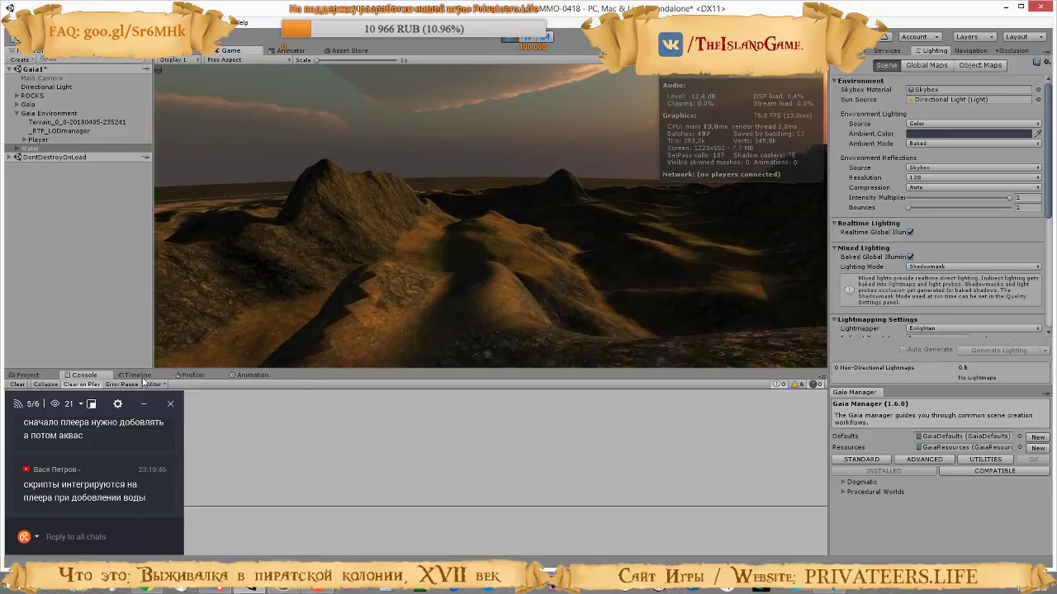
pyautogui.press('w')
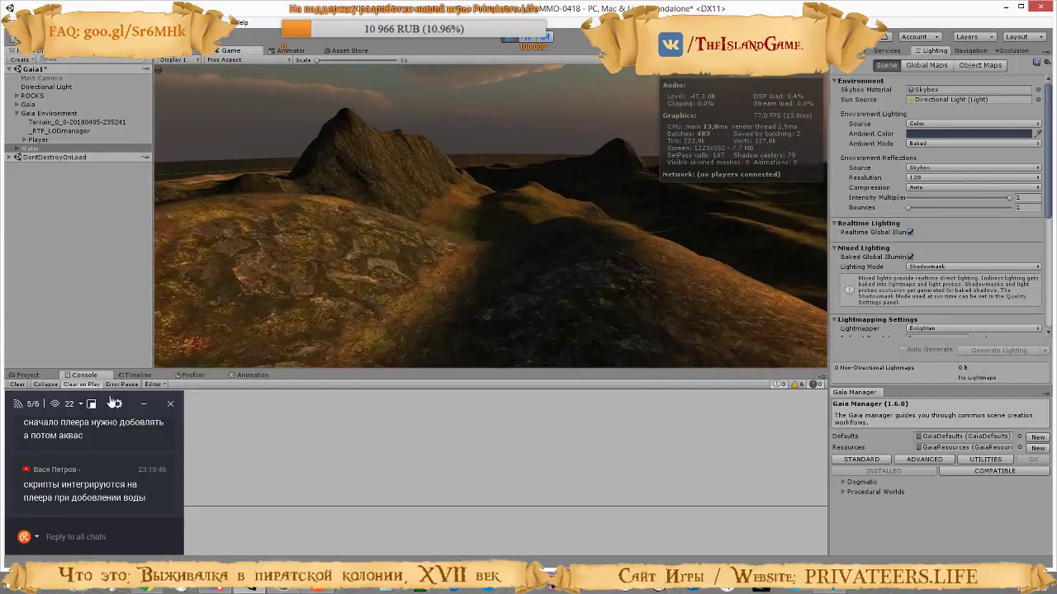
pyautogui.press('w')
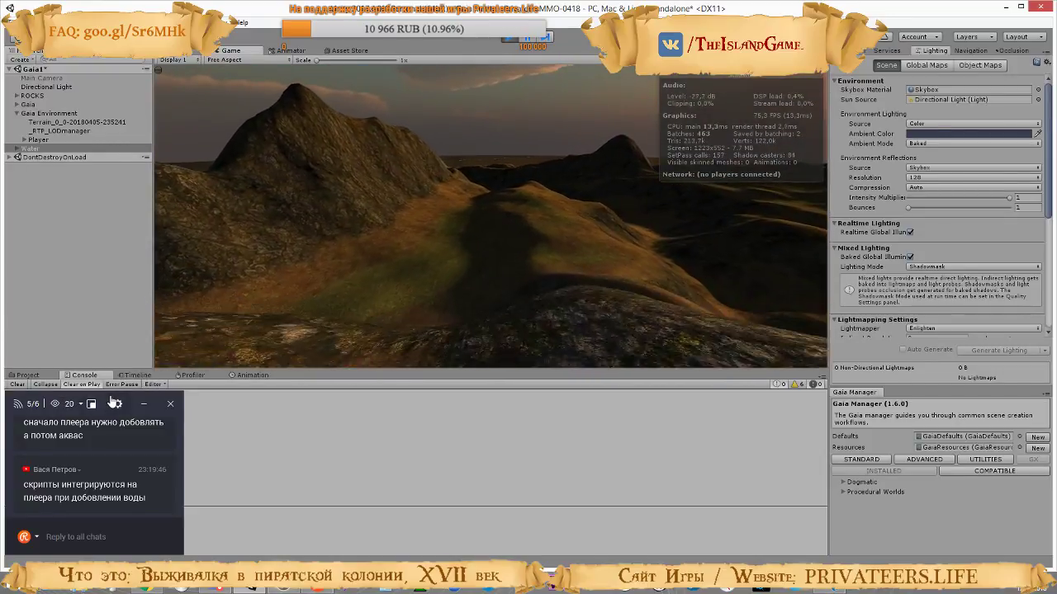
pyautogui.press('w')
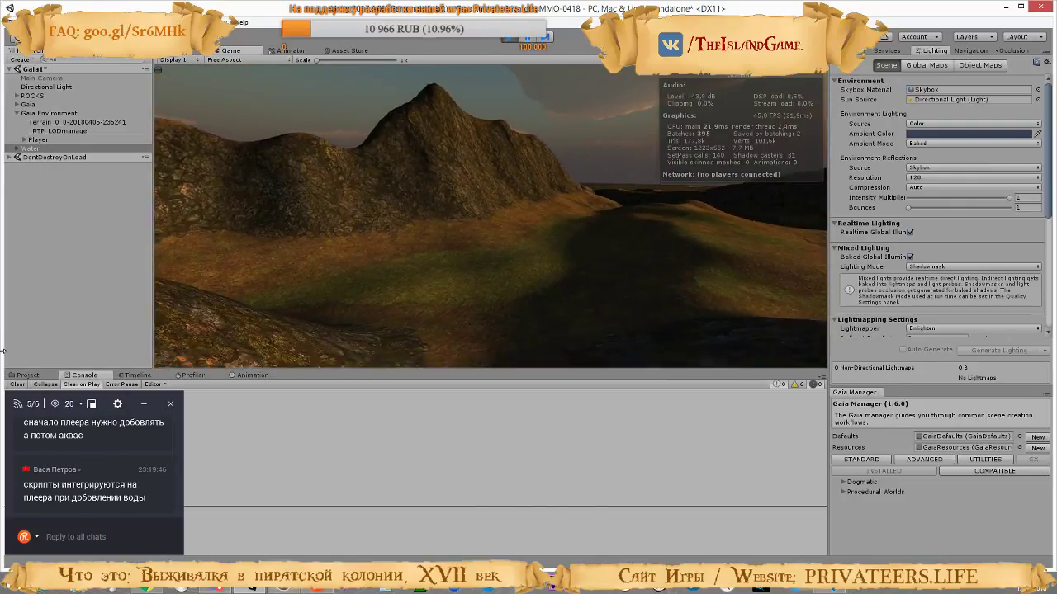
pyautogui.press('w')
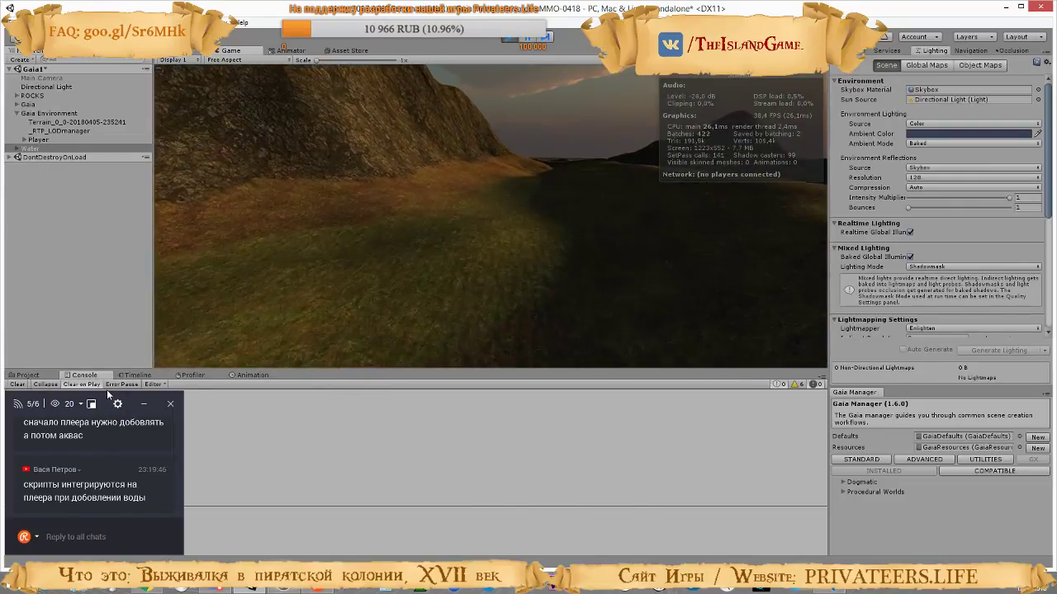
pyautogui.press('w')
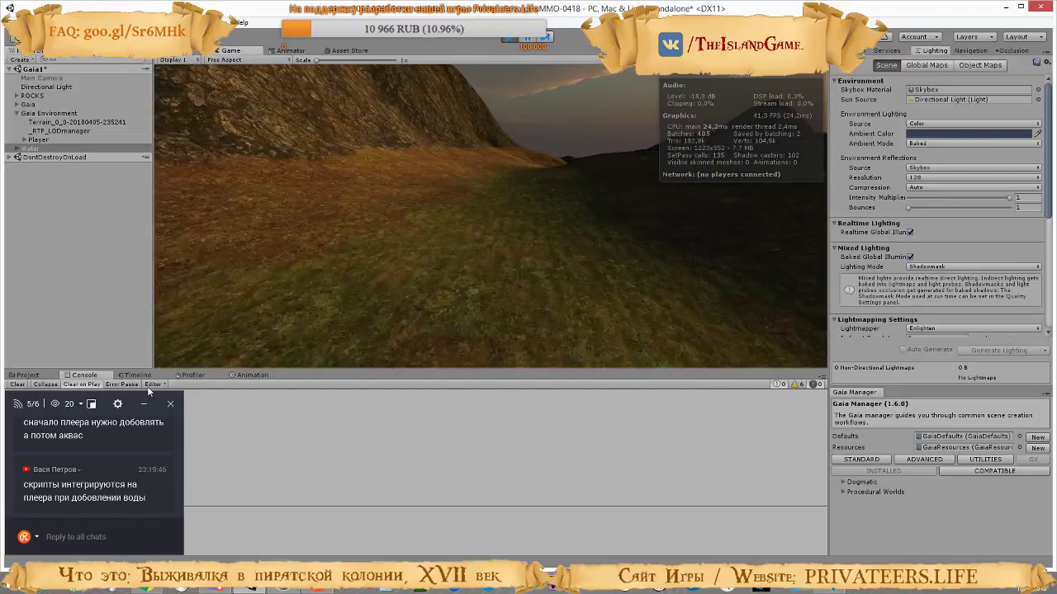
pyautogui.press('w')
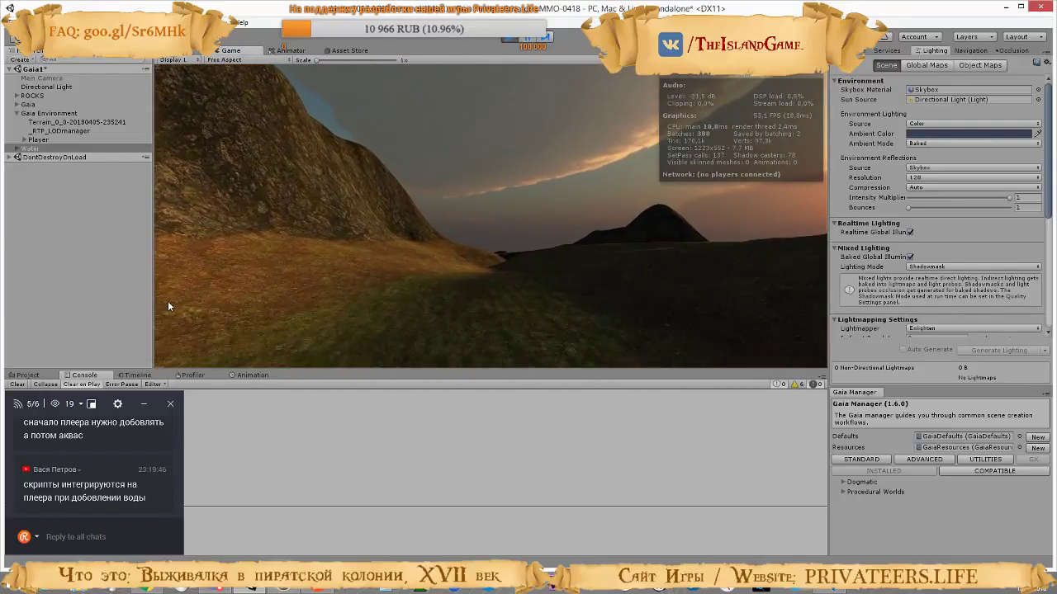
pyautogui.press('w')
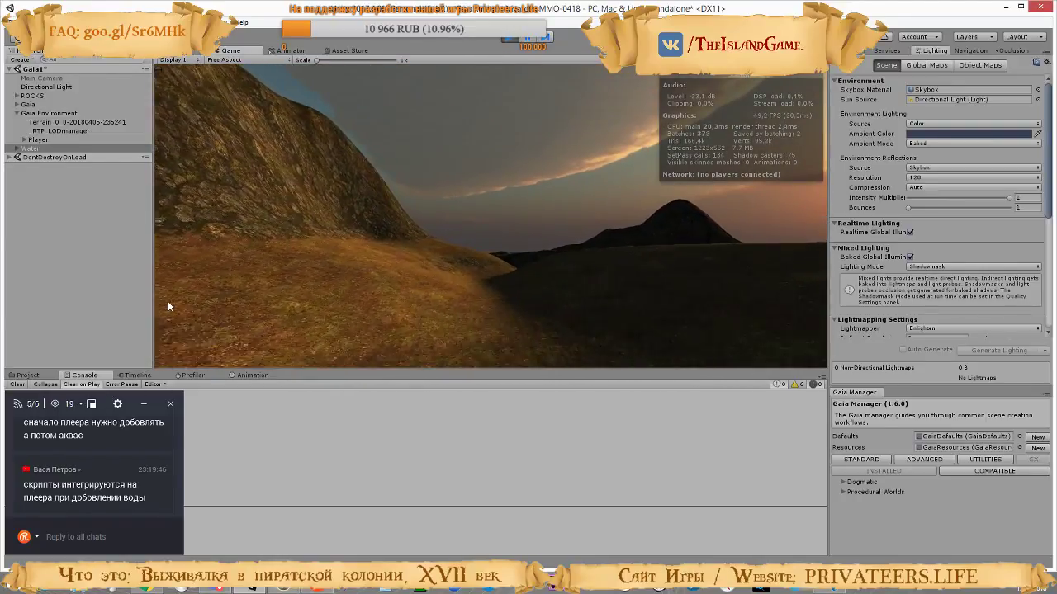
pyautogui.press('w')
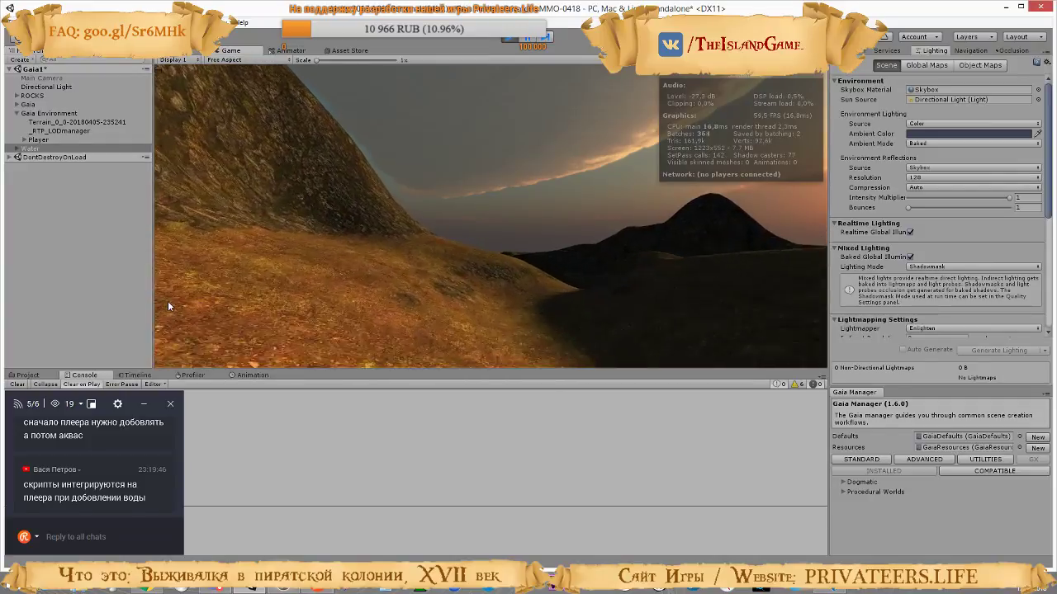
pyautogui.press('w')
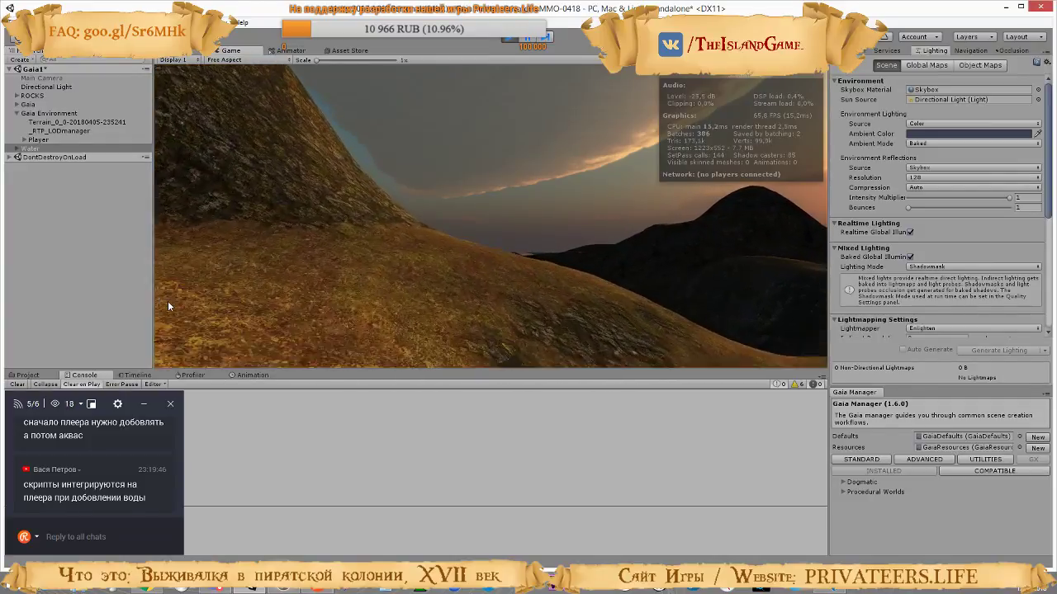
pyautogui.press('w')
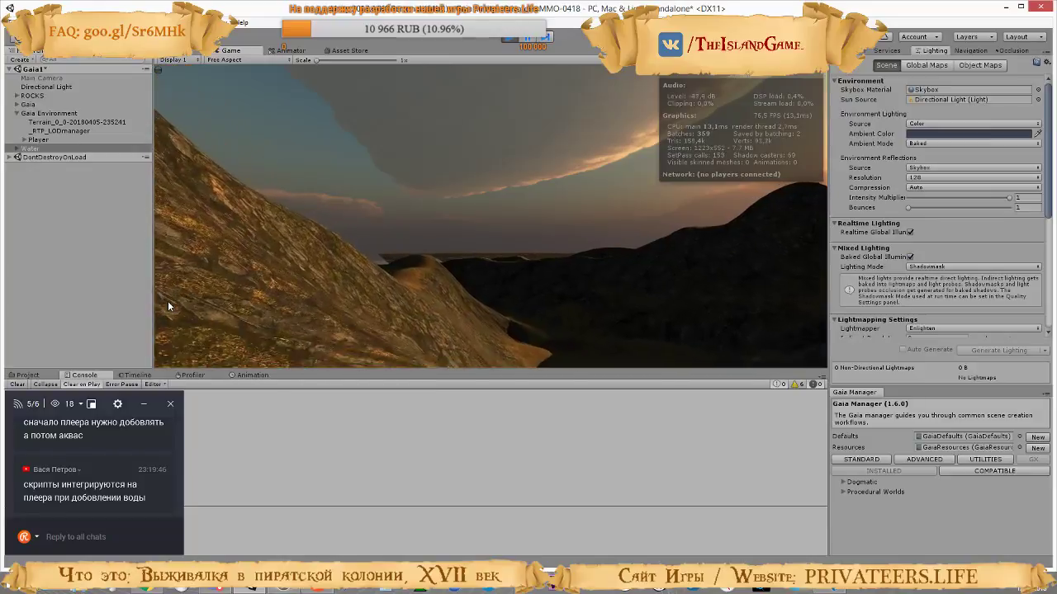
pyautogui.press('w')
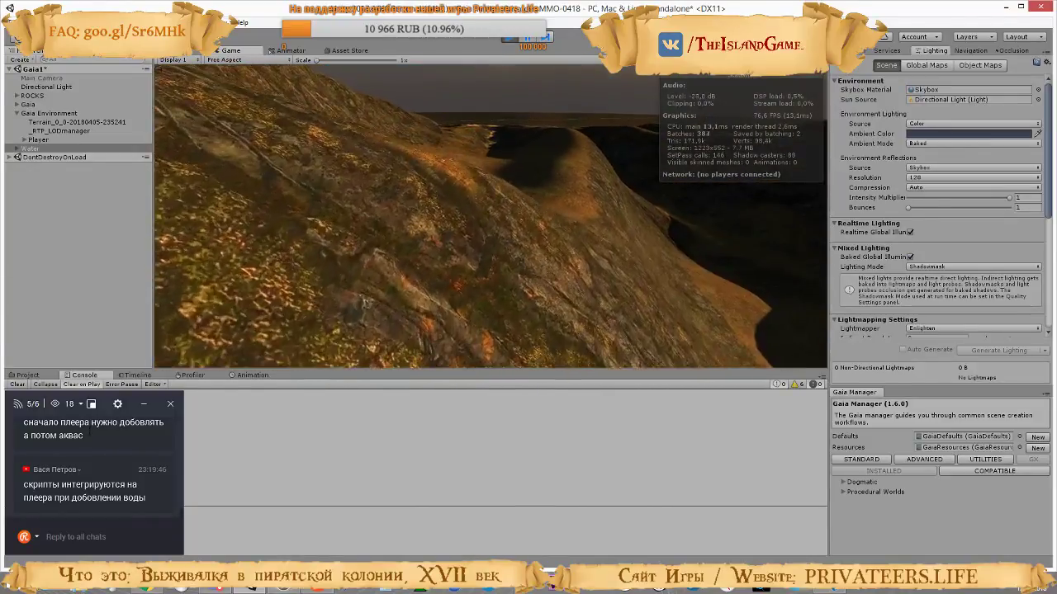
# Walk the character in play mode from the rocky slope over the grassy hills and sand dunes to the water's edge
pyautogui.press('w')
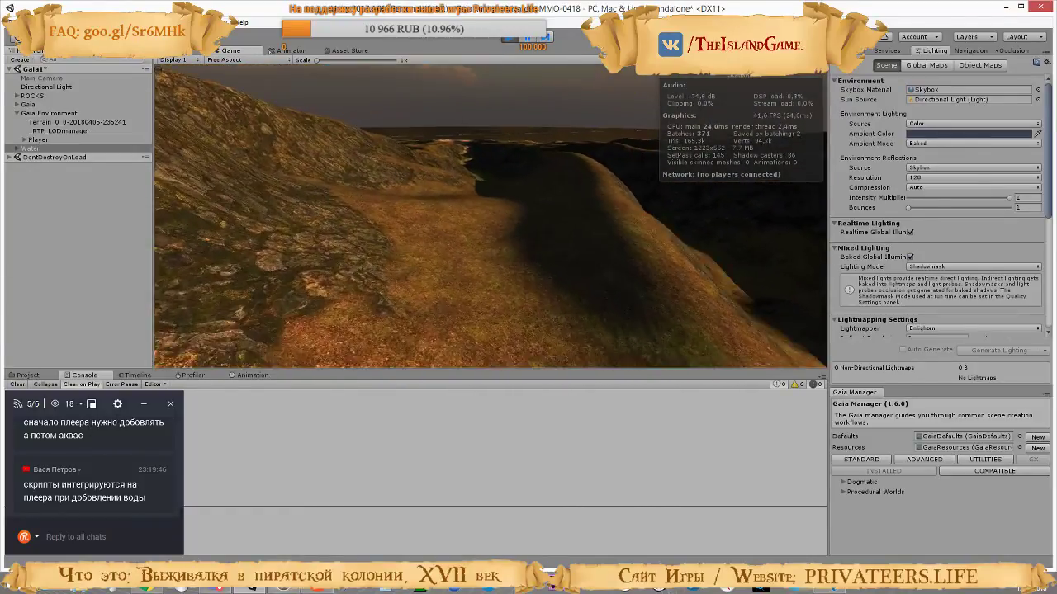
pyautogui.press('Escape')
pyautogui.press('w')
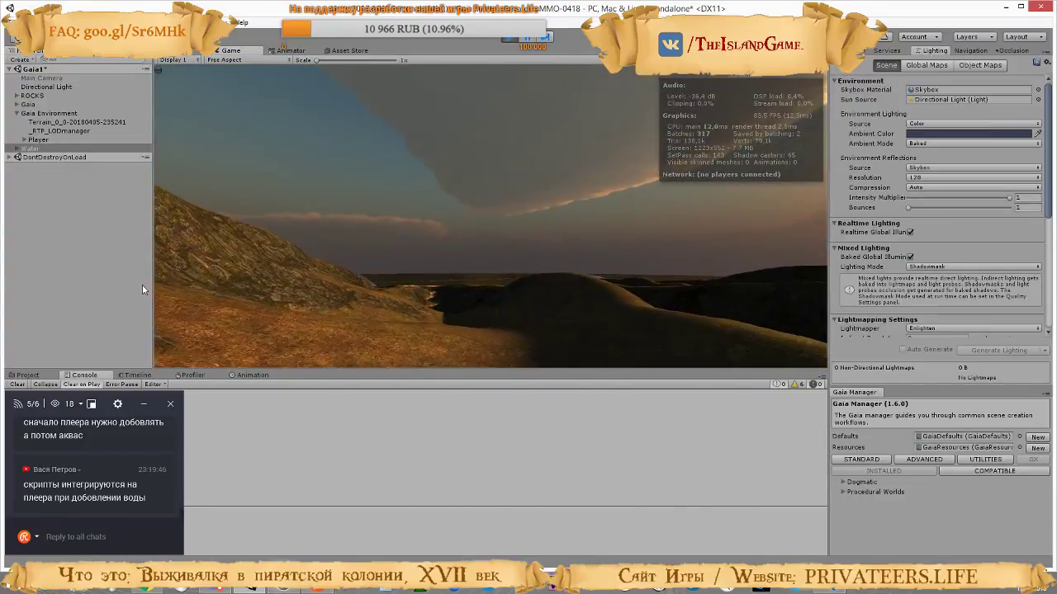
pyautogui.press('w')
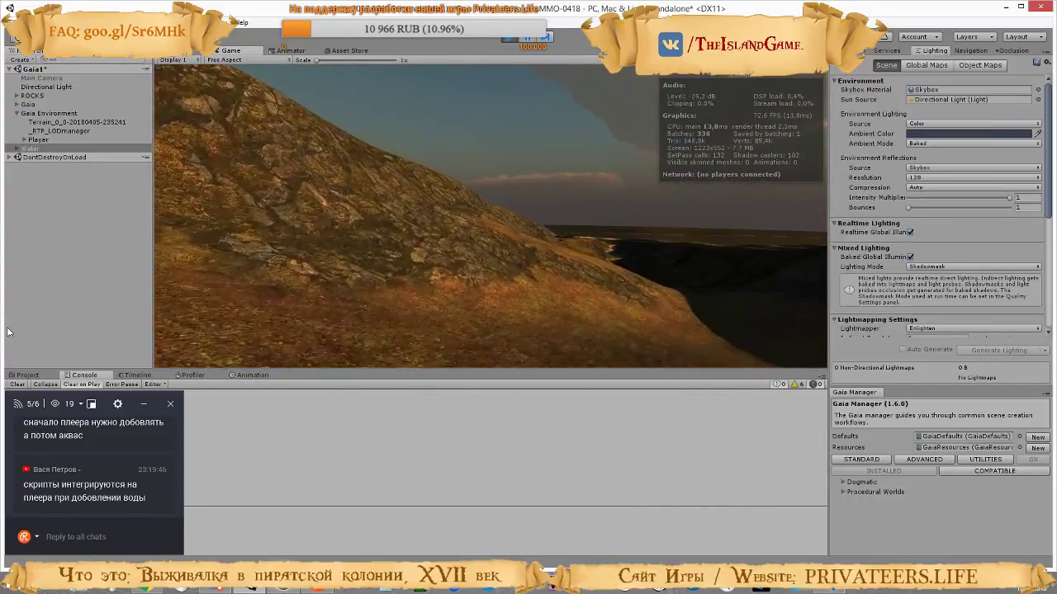
pyautogui.press('w')
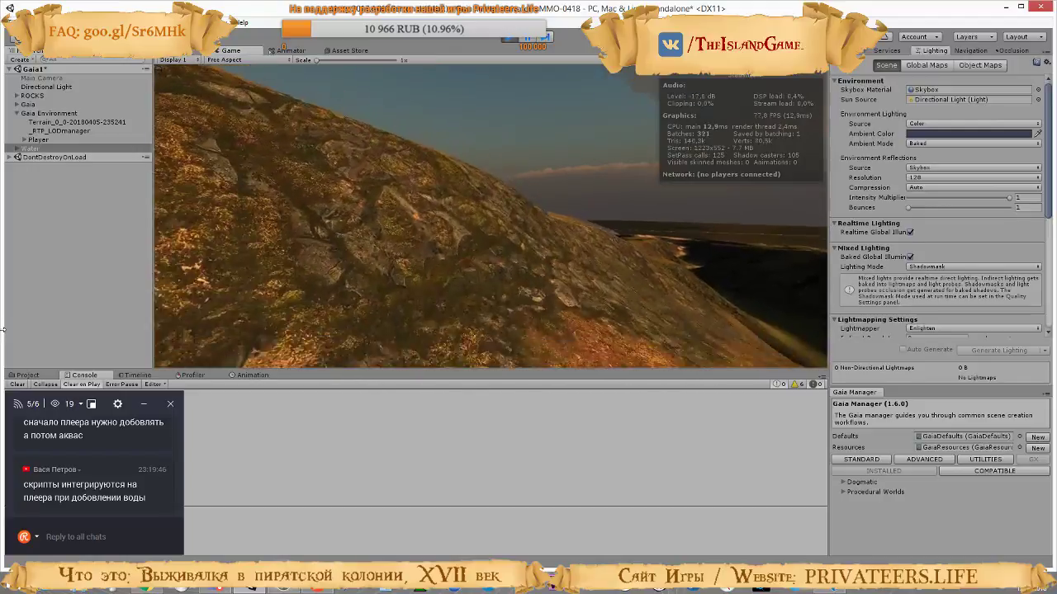
pyautogui.press('w')
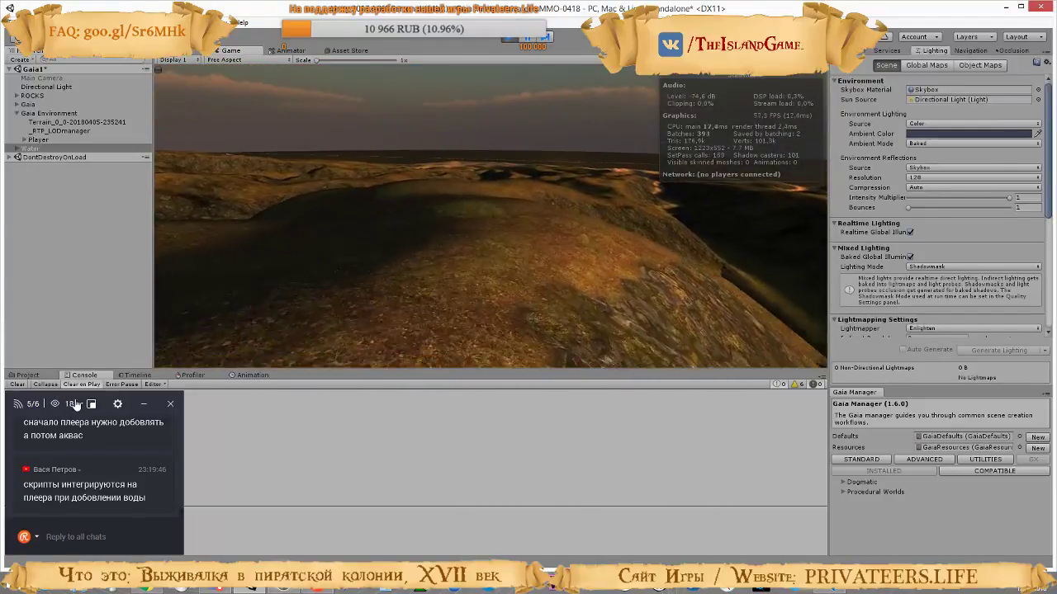
pyautogui.press('w')
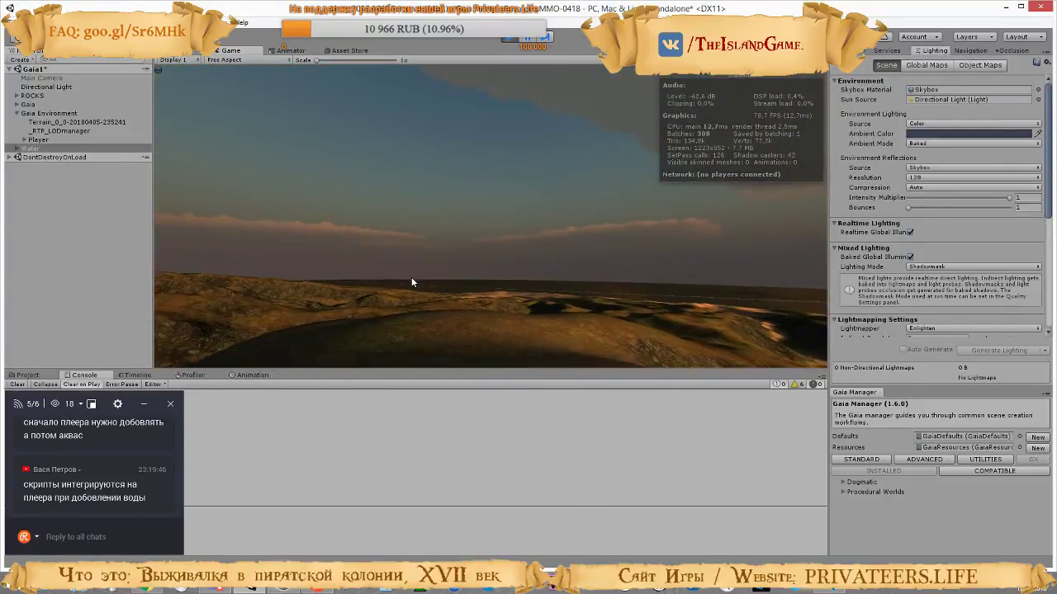
pyautogui.press('w')
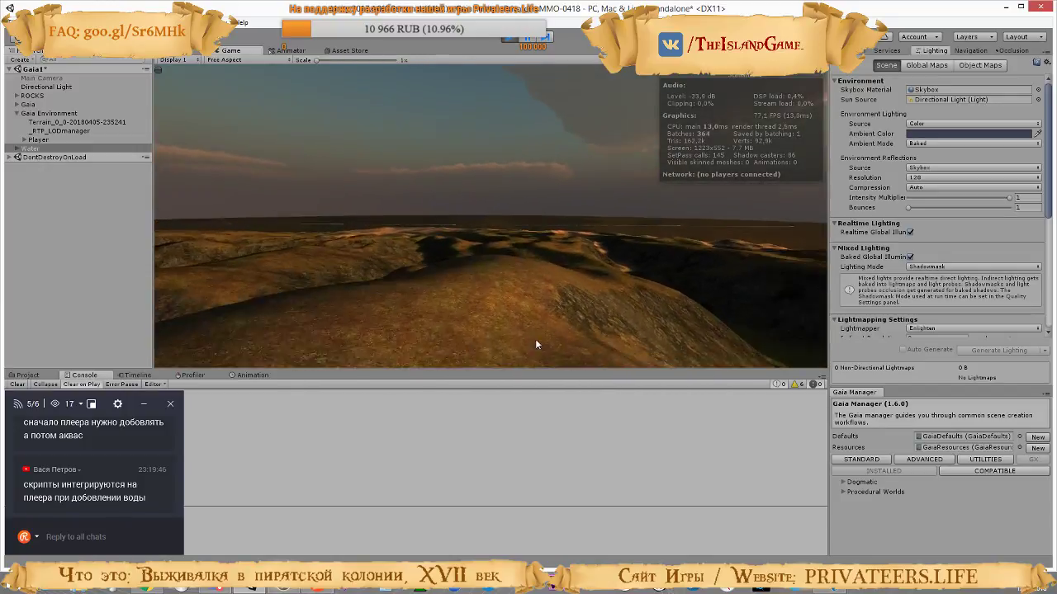
pyautogui.press('w')
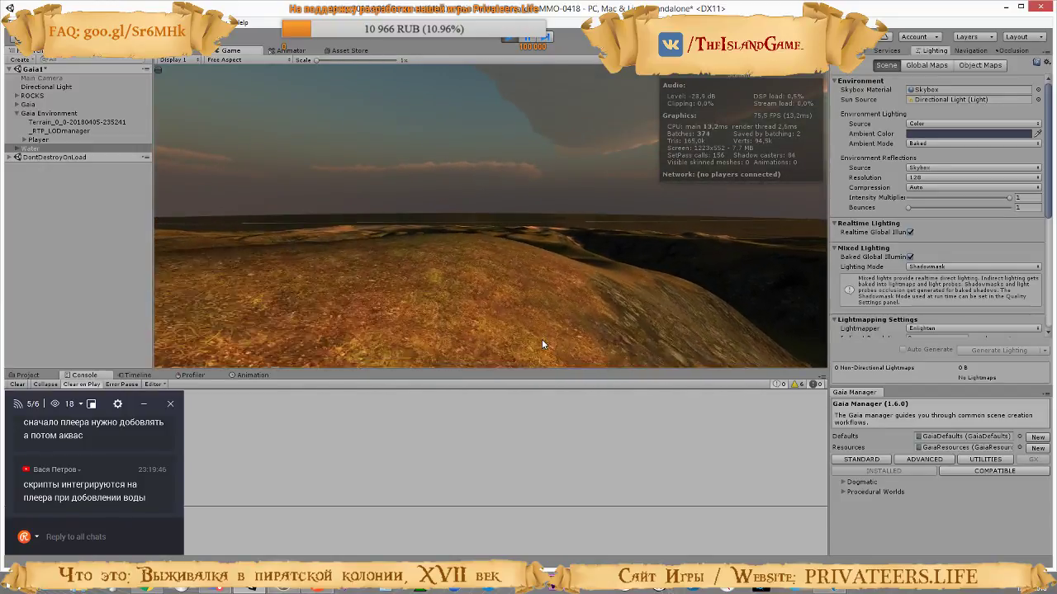
pyautogui.press('w')
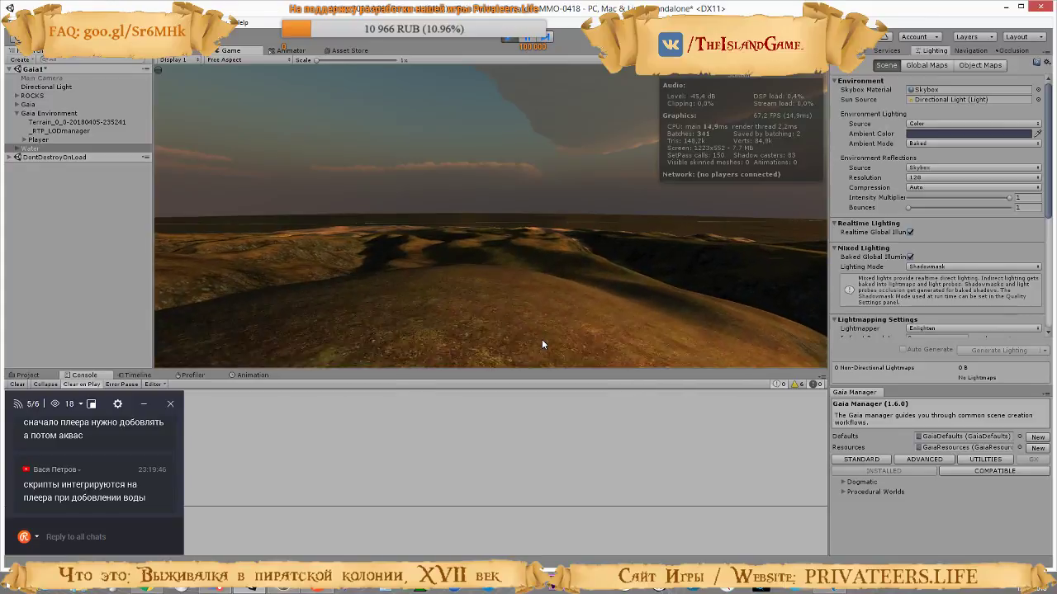
pyautogui.press('w')
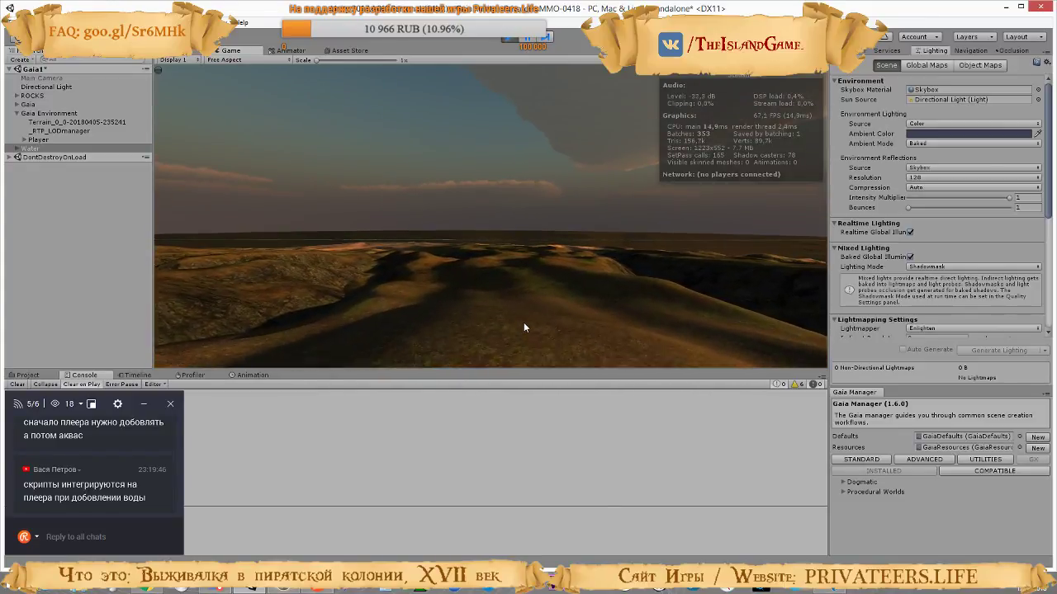
pyautogui.press('w')
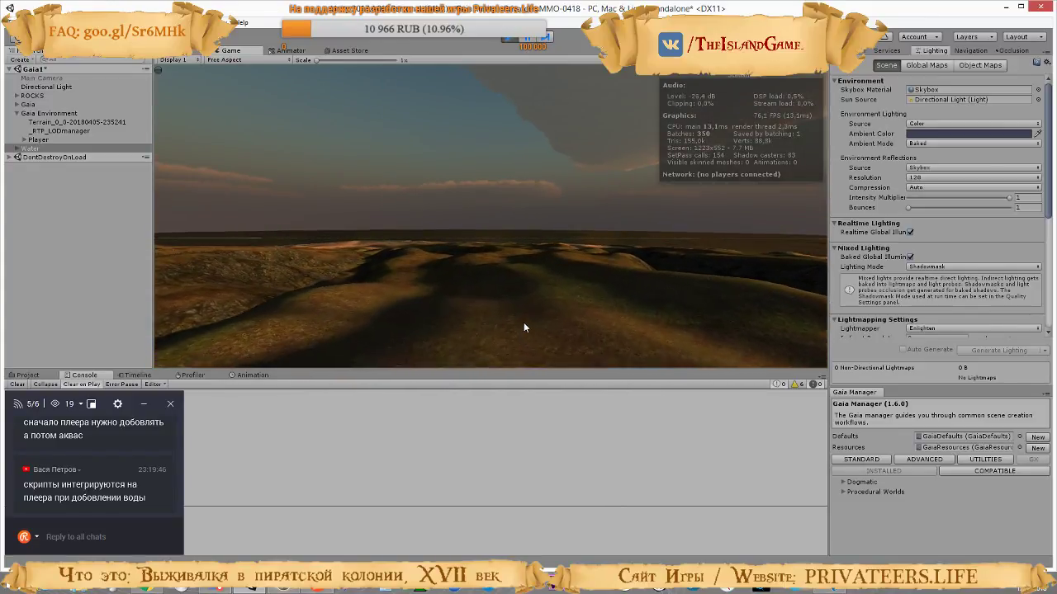
pyautogui.press('w')
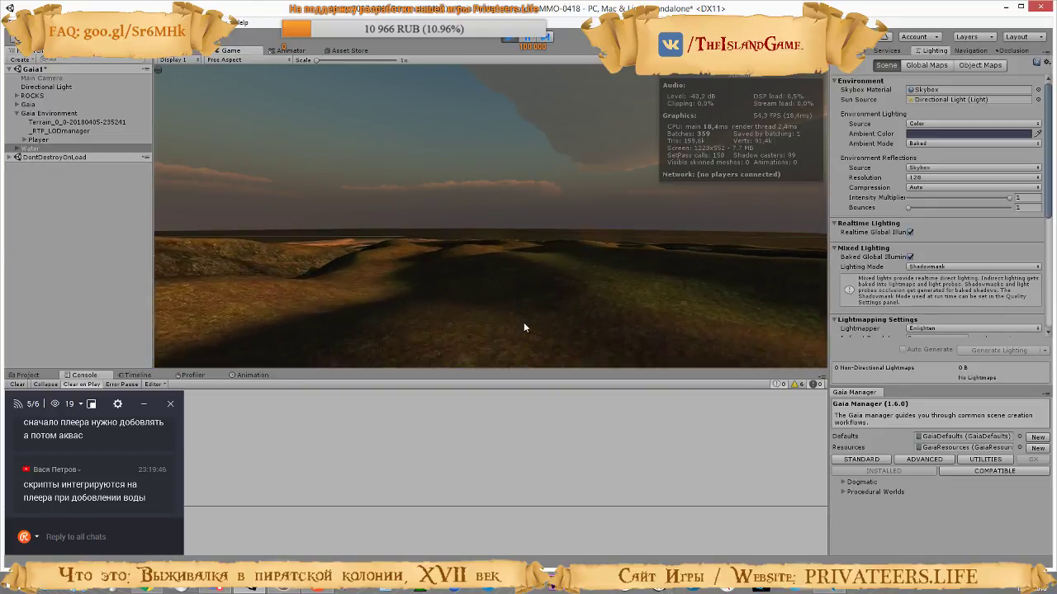
pyautogui.press('w')
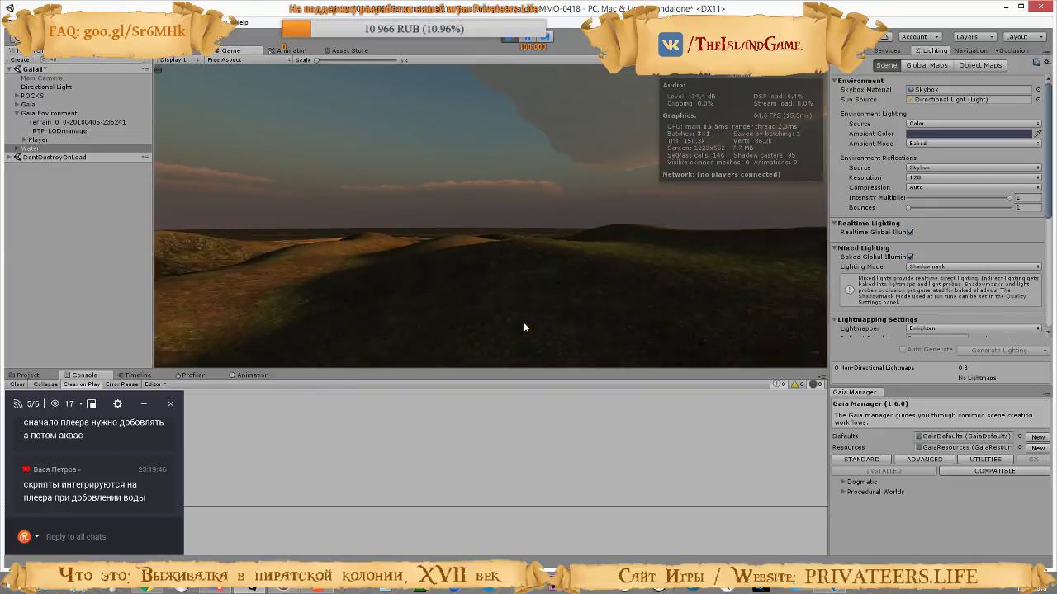
pyautogui.press('w')
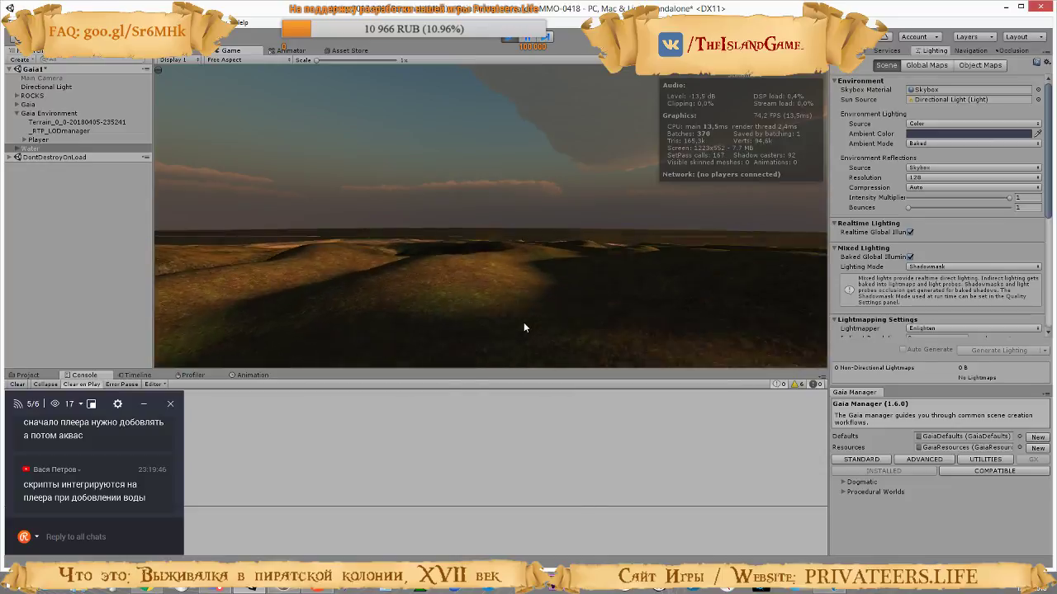
pyautogui.press('w')
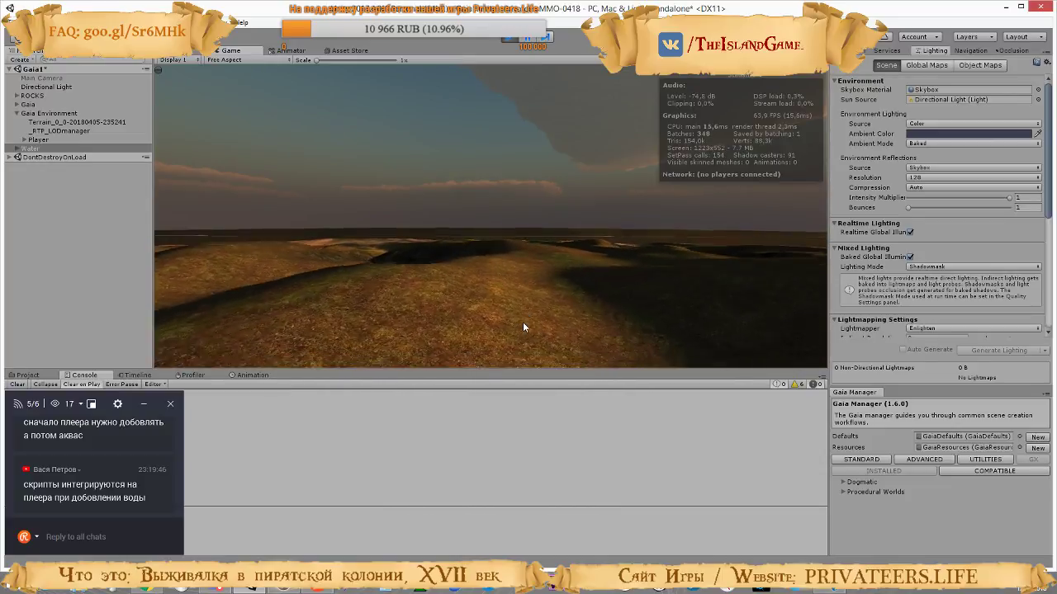
pyautogui.press('w')
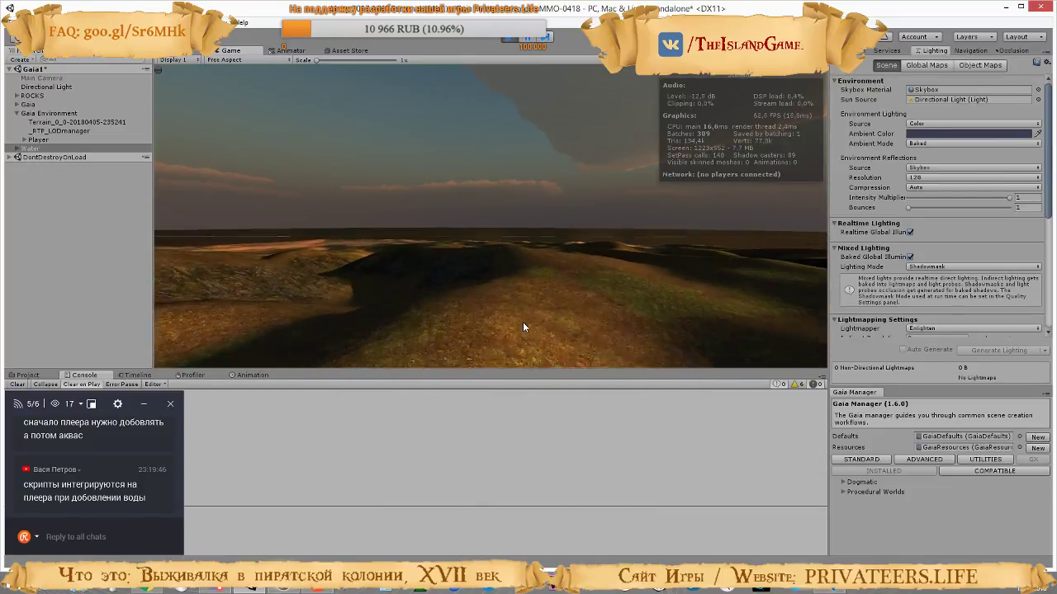
pyautogui.press('w')
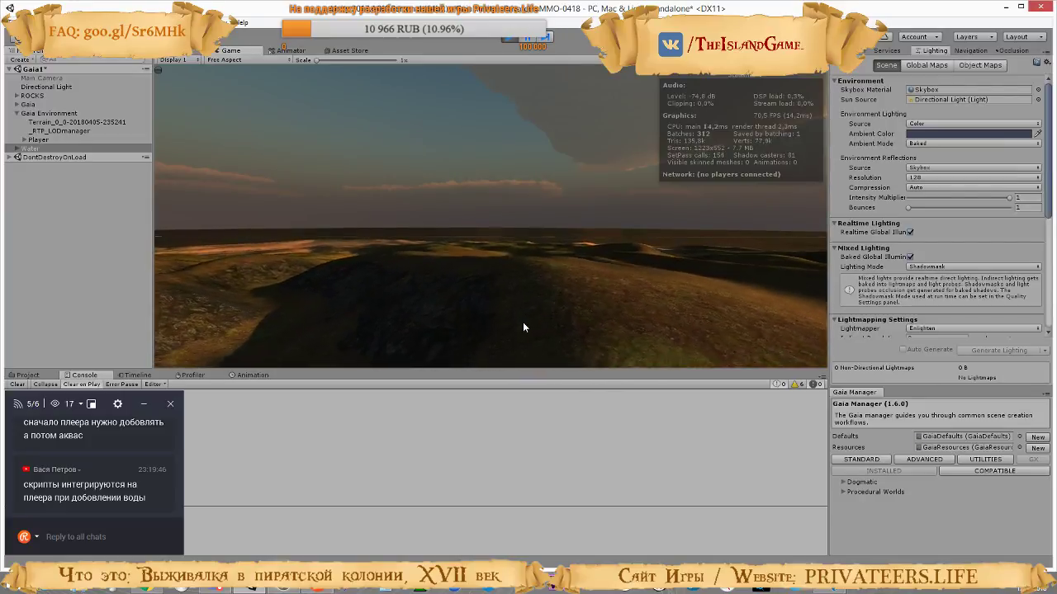
pyautogui.press('w')
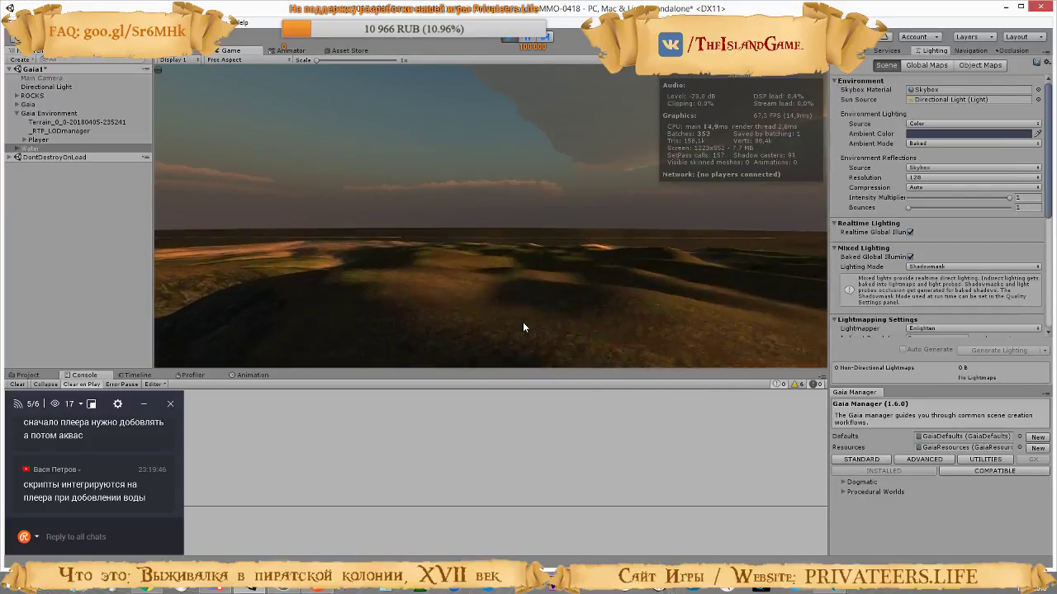
pyautogui.press('w')
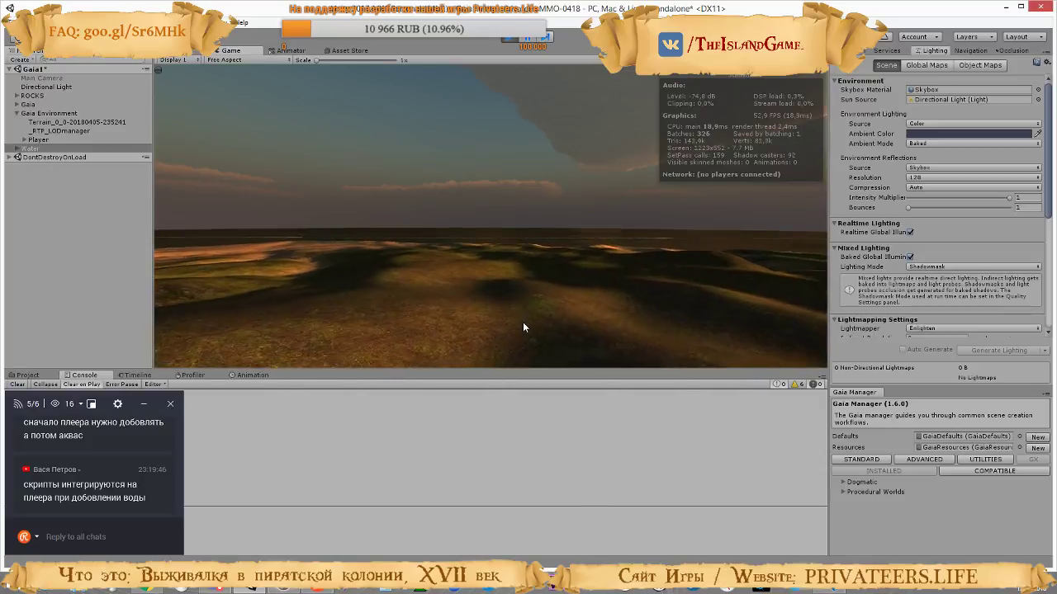
pyautogui.press('w')
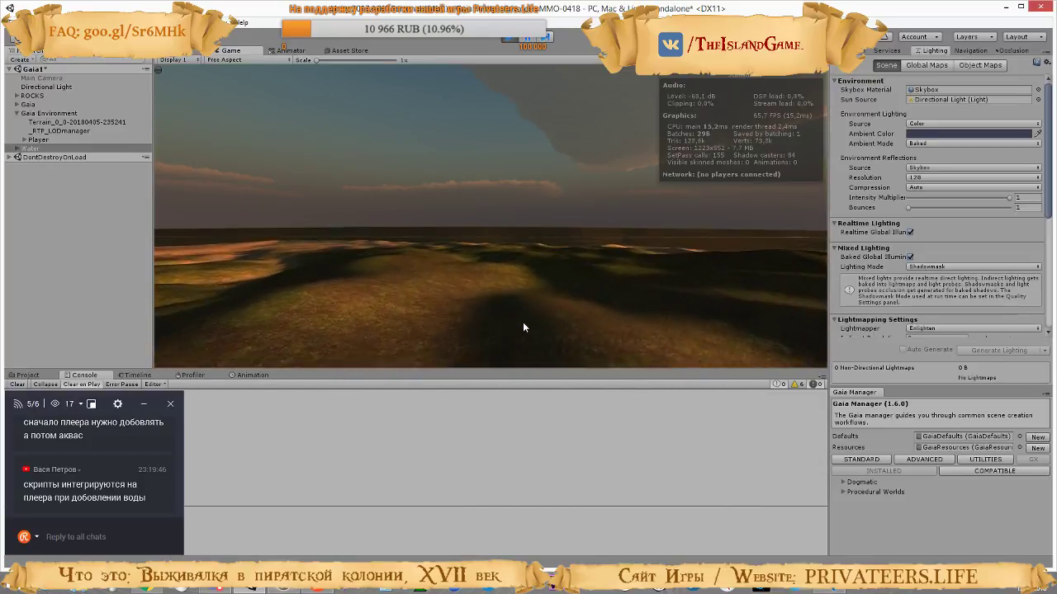
pyautogui.press('w')
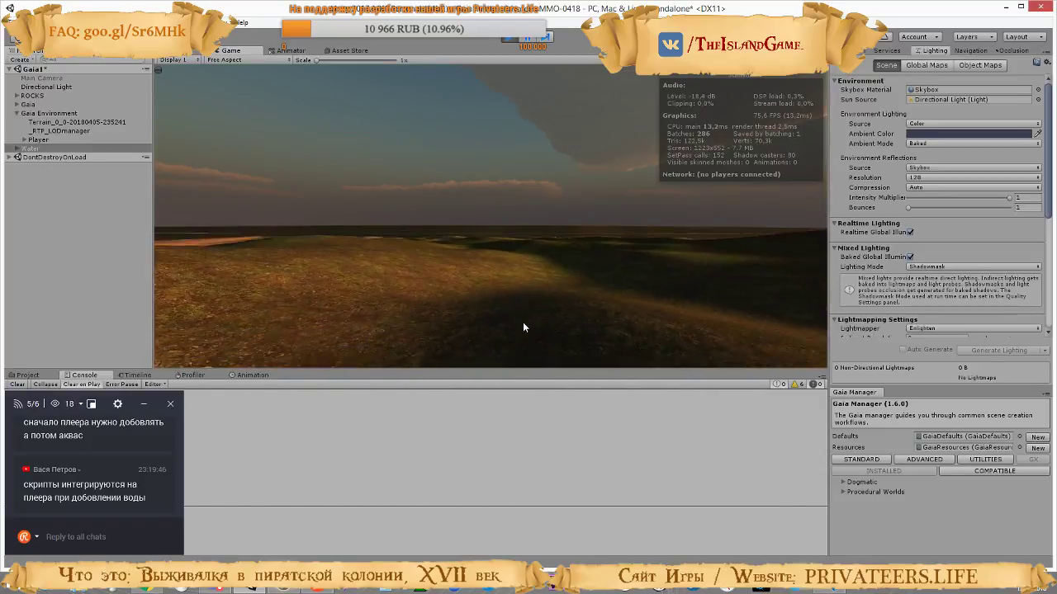
pyautogui.press('w')
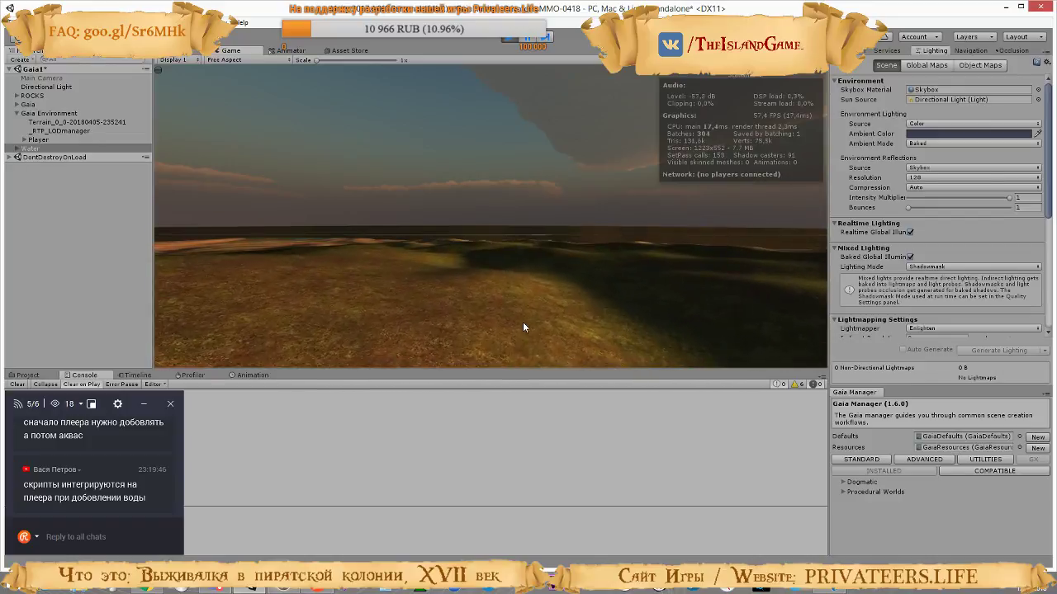
pyautogui.press('w')
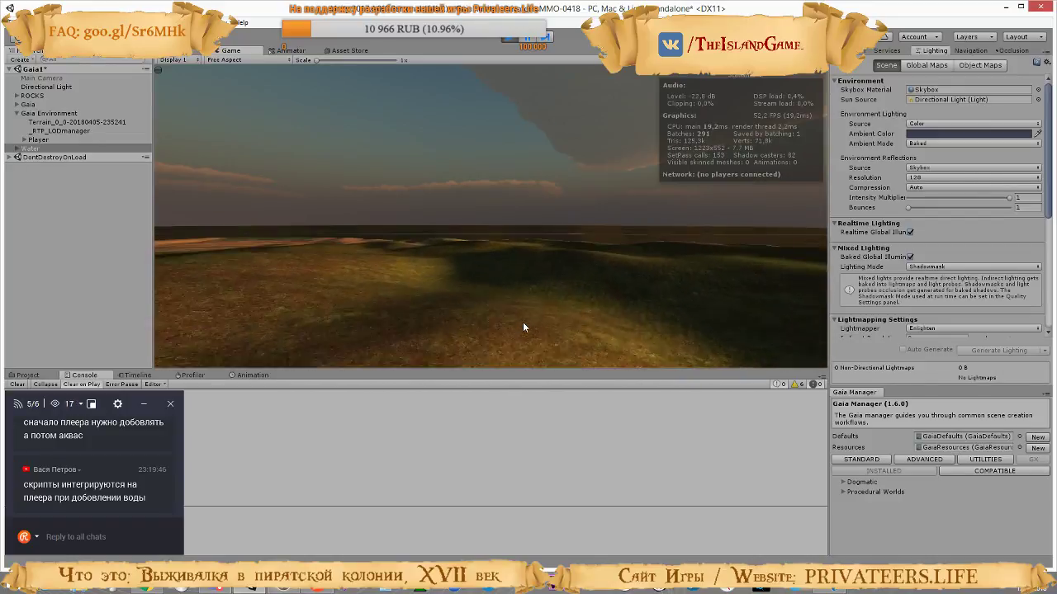
pyautogui.press('w')
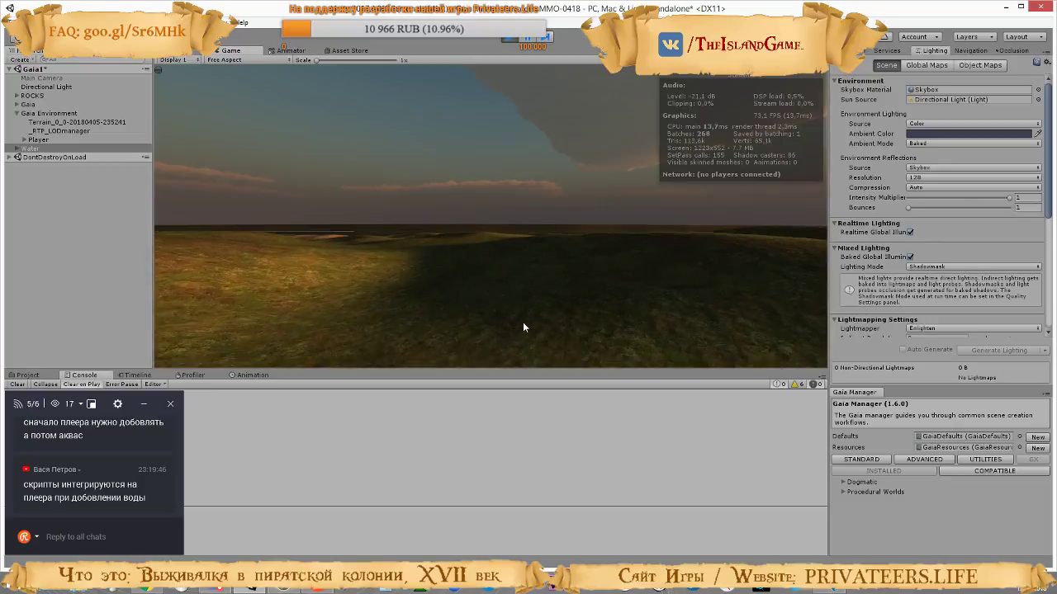
pyautogui.press('w')
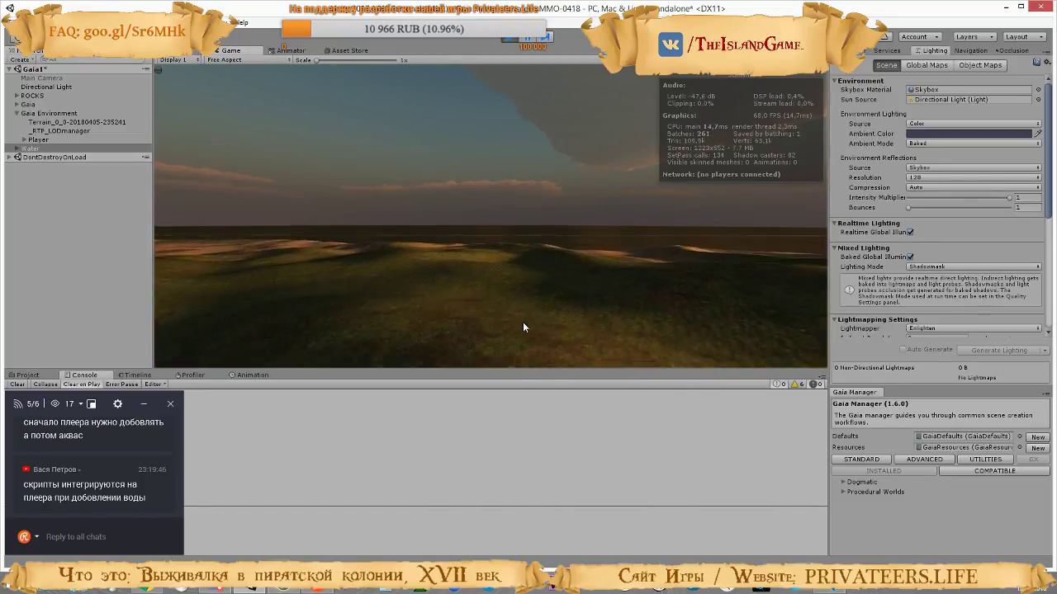
pyautogui.press('w')
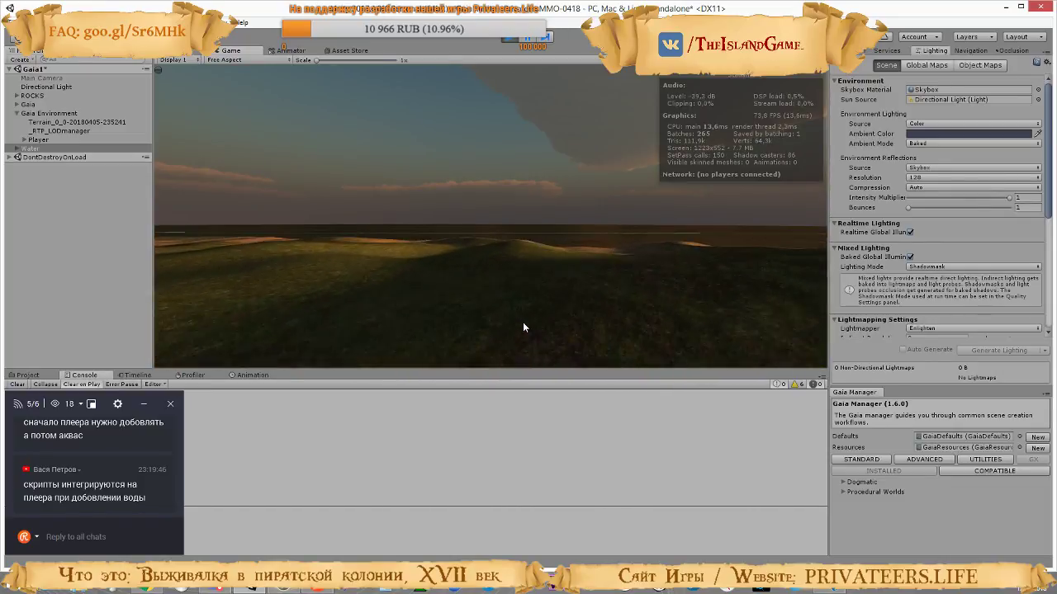
pyautogui.press('w')
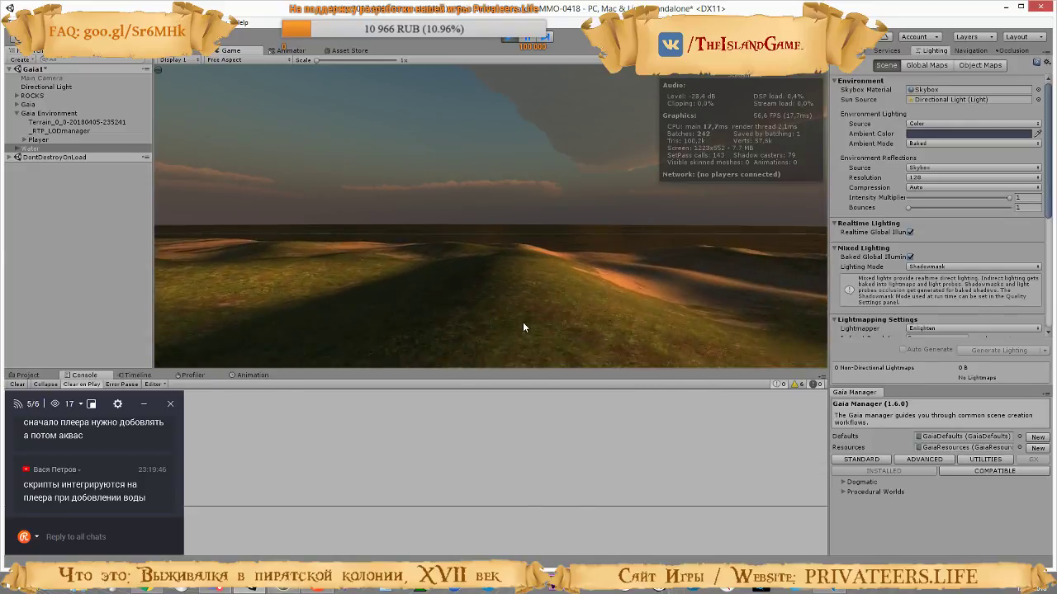
pyautogui.press('w')
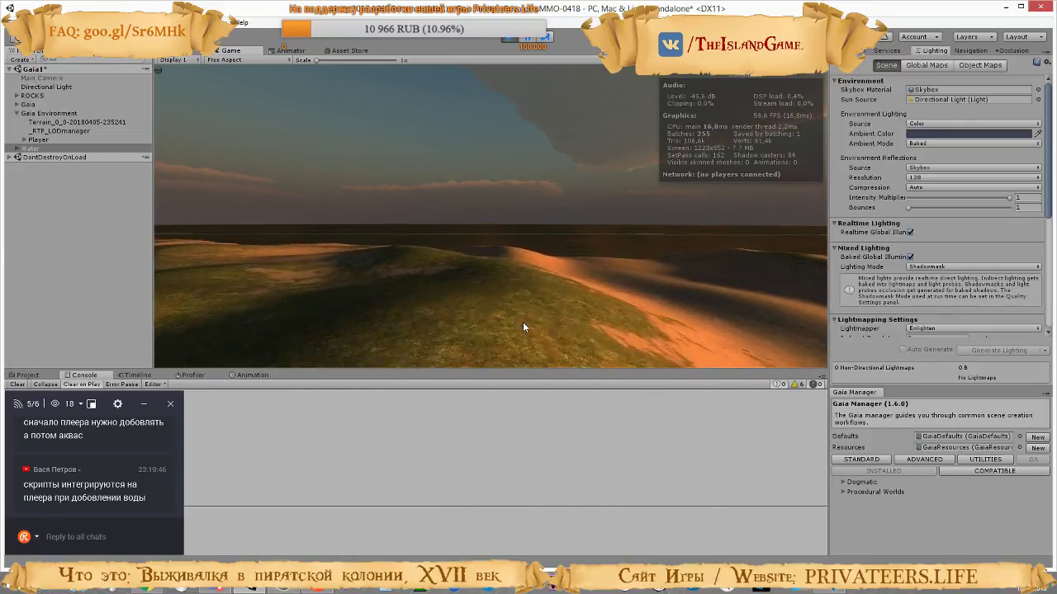
pyautogui.press('w')
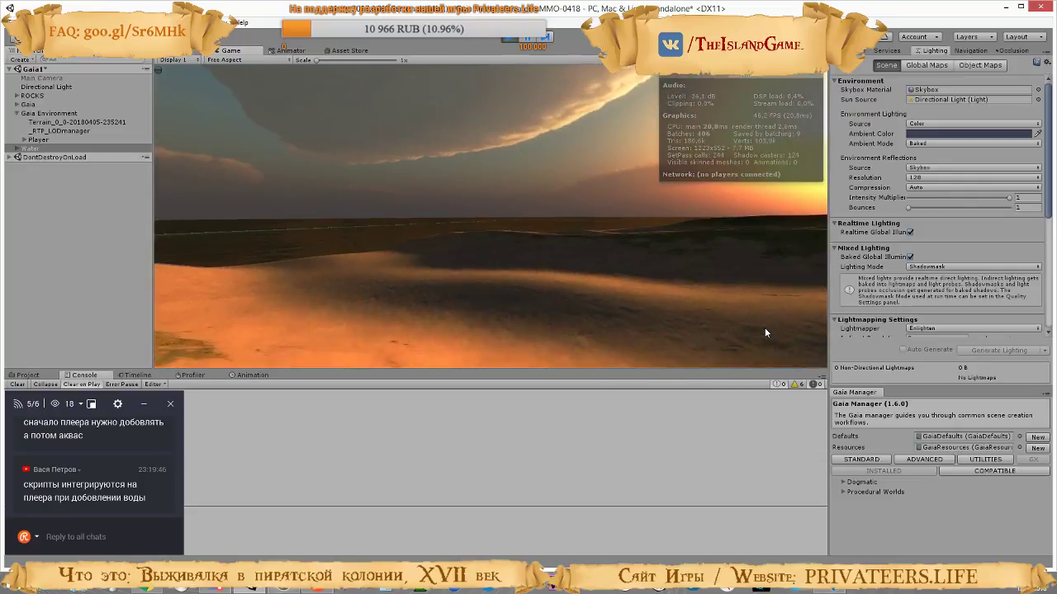
pyautogui.press('w')
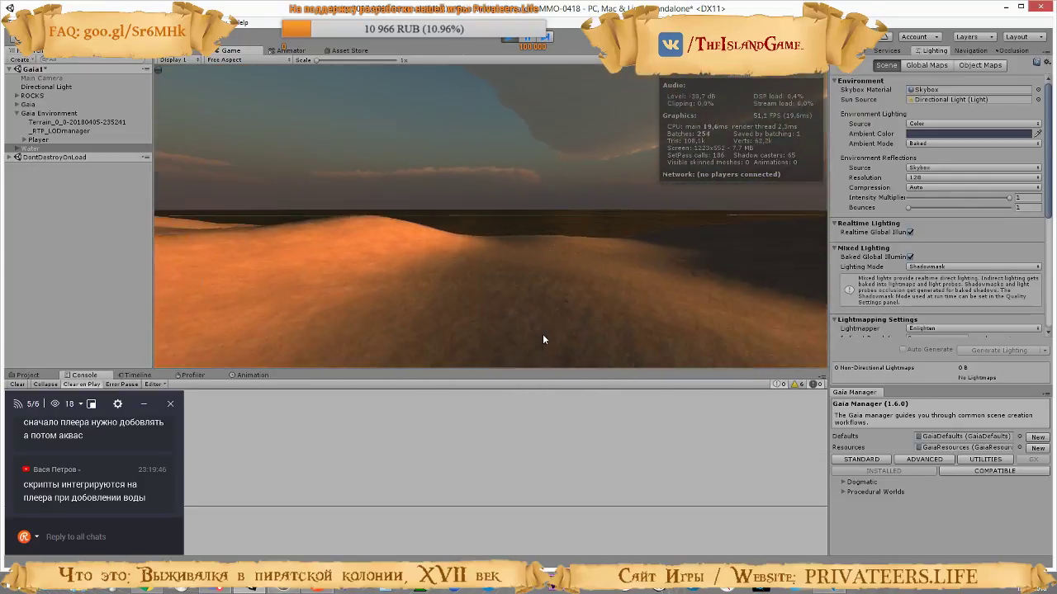
pyautogui.press('w')
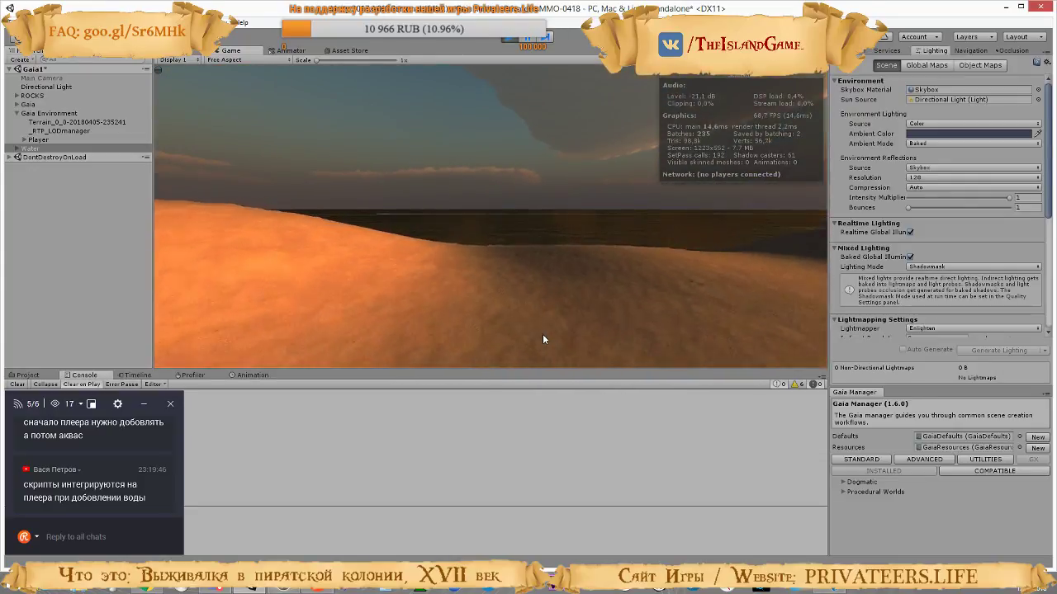
# Move the character into and out of the AQUAS water at the shore to test the underwater effects
pyautogui.press('w')
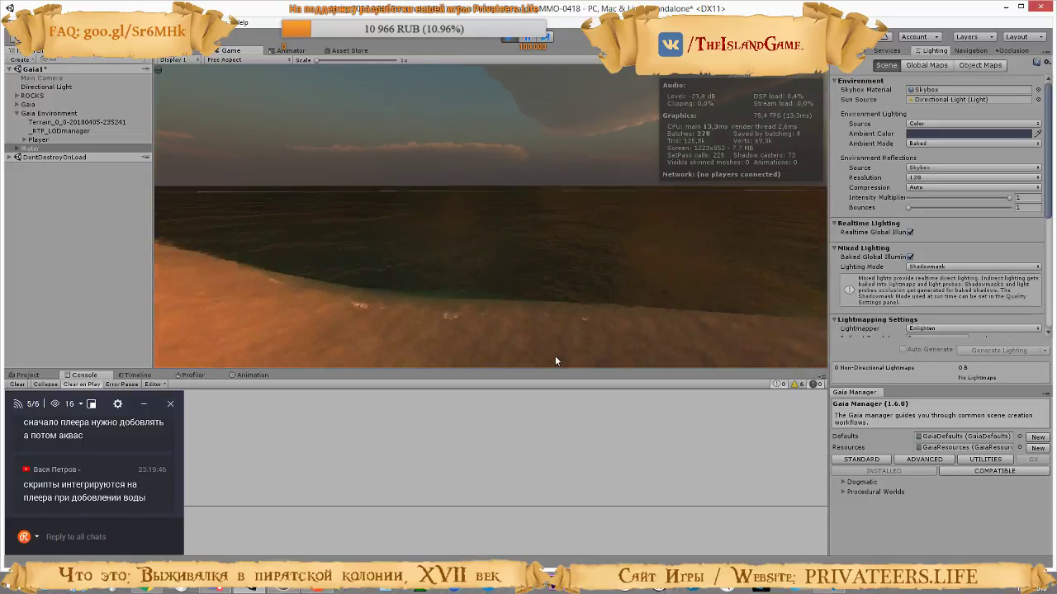
pyautogui.press('w')
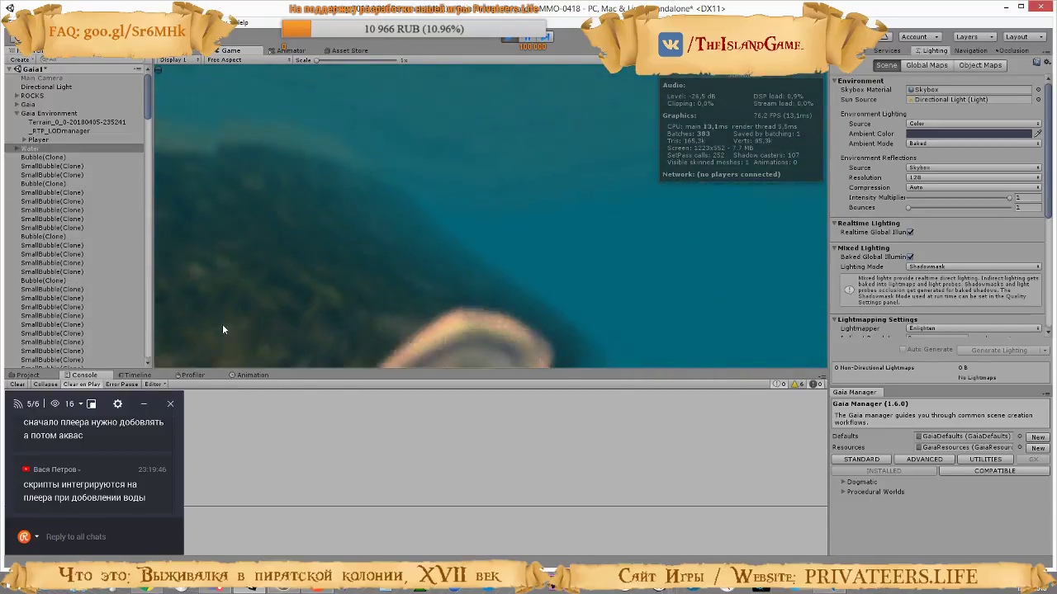
pyautogui.press('w')
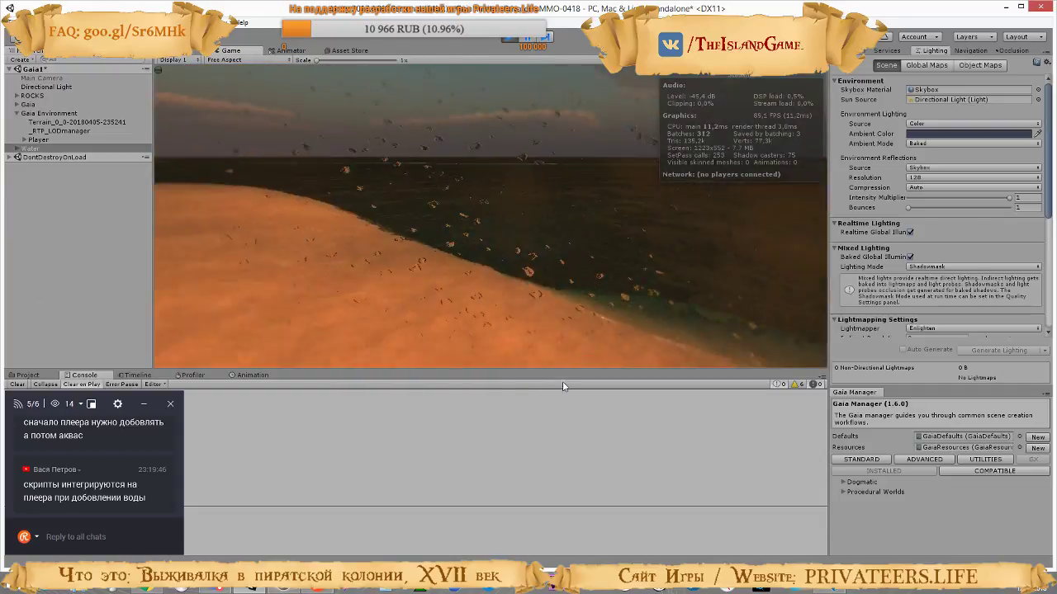
pyautogui.press('w')
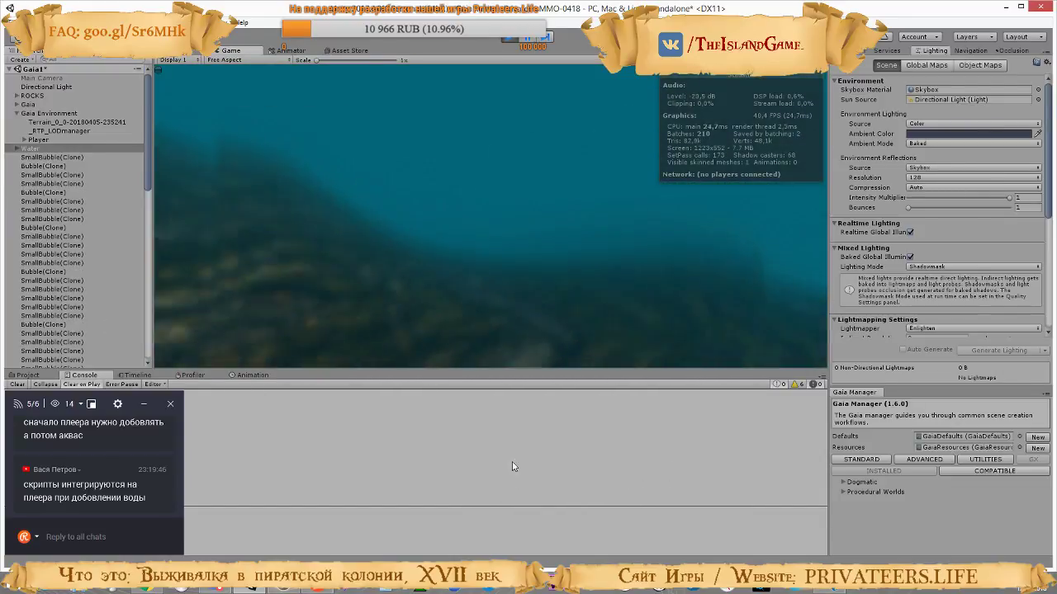
# Move the character along the seabed and back out onto the sandy shore to test the underwater view
pyautogui.press('w')
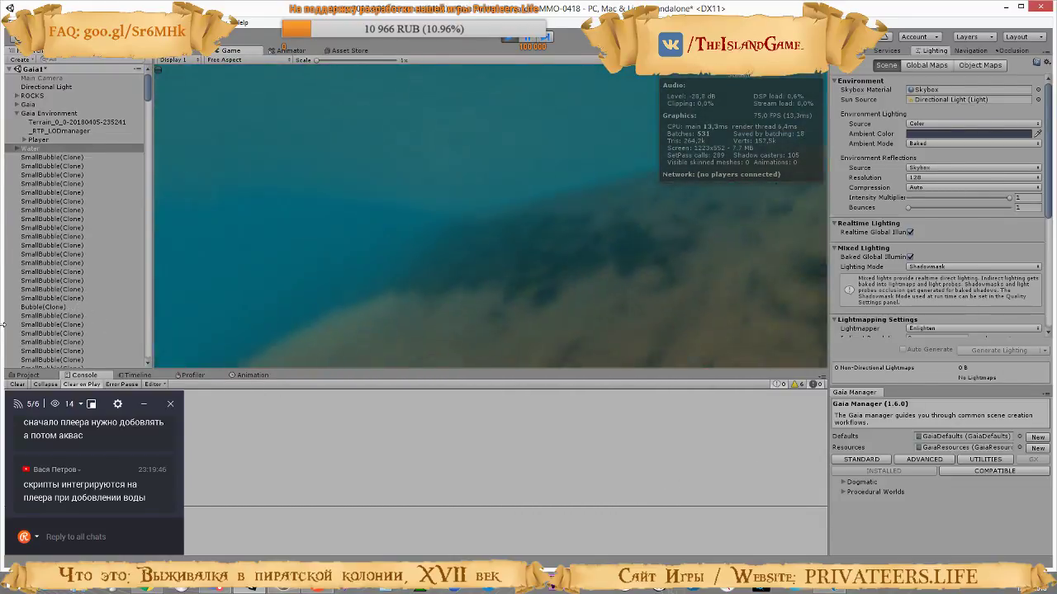
pyautogui.press('w')
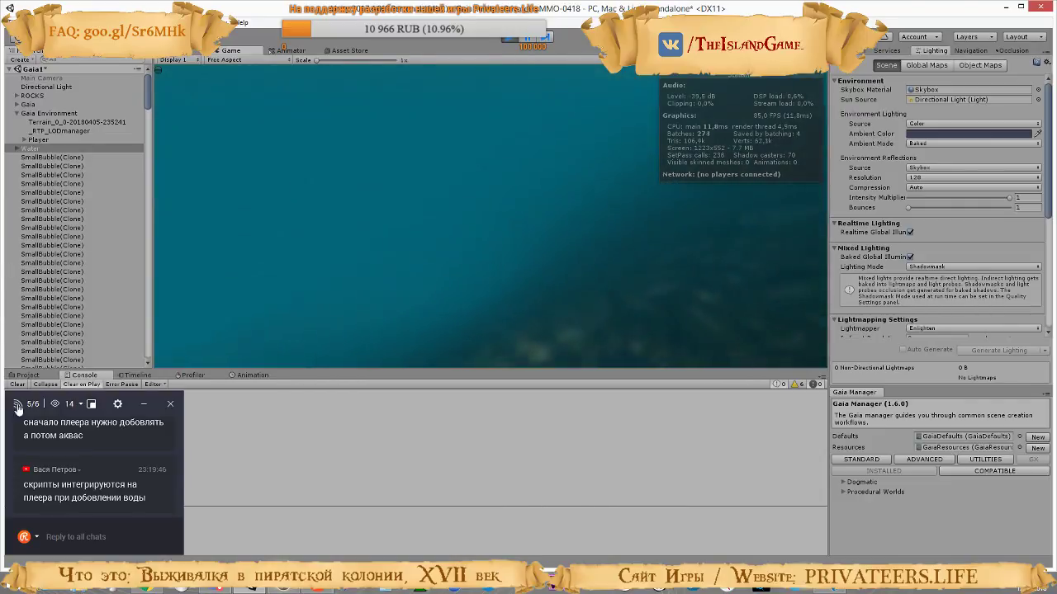
pyautogui.press('w')
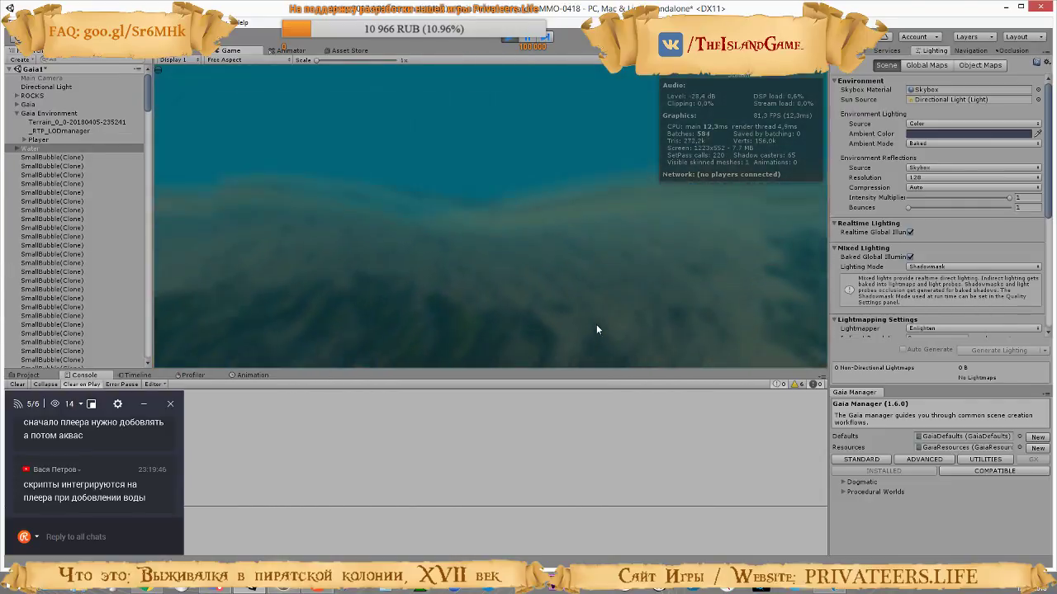
# Walk the character along the sunset shoreline to inspect the water surface and shore foam, and stop play mode
pyautogui.press('w')
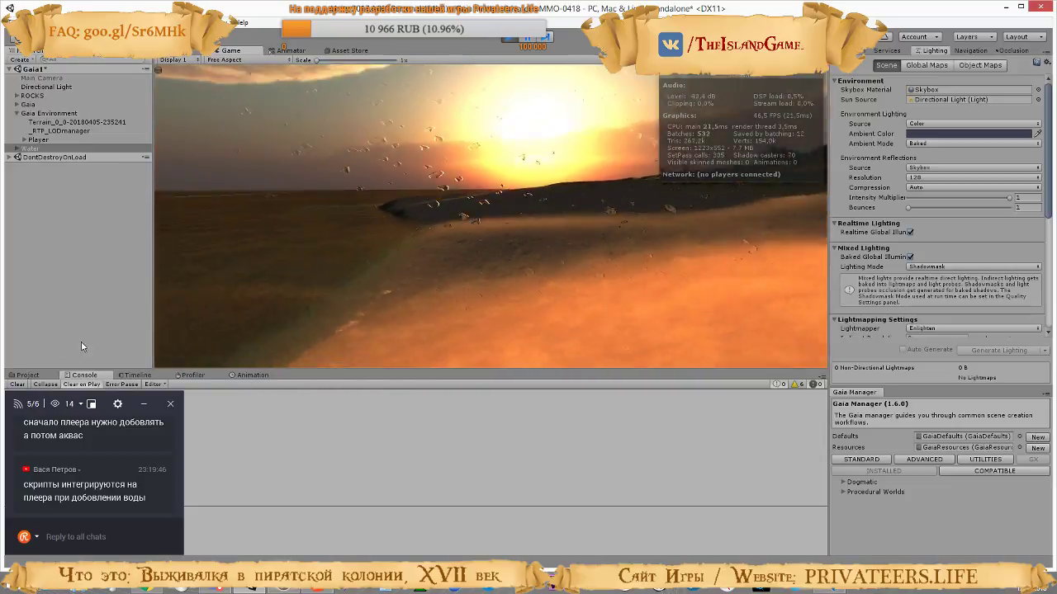
pyautogui.press('w')
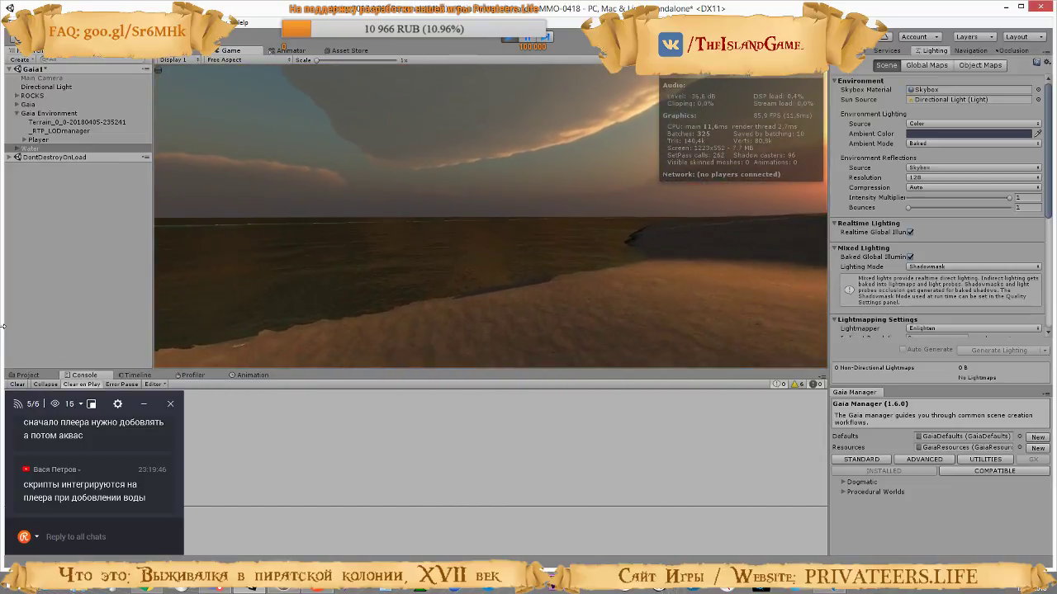
pyautogui.press('w')
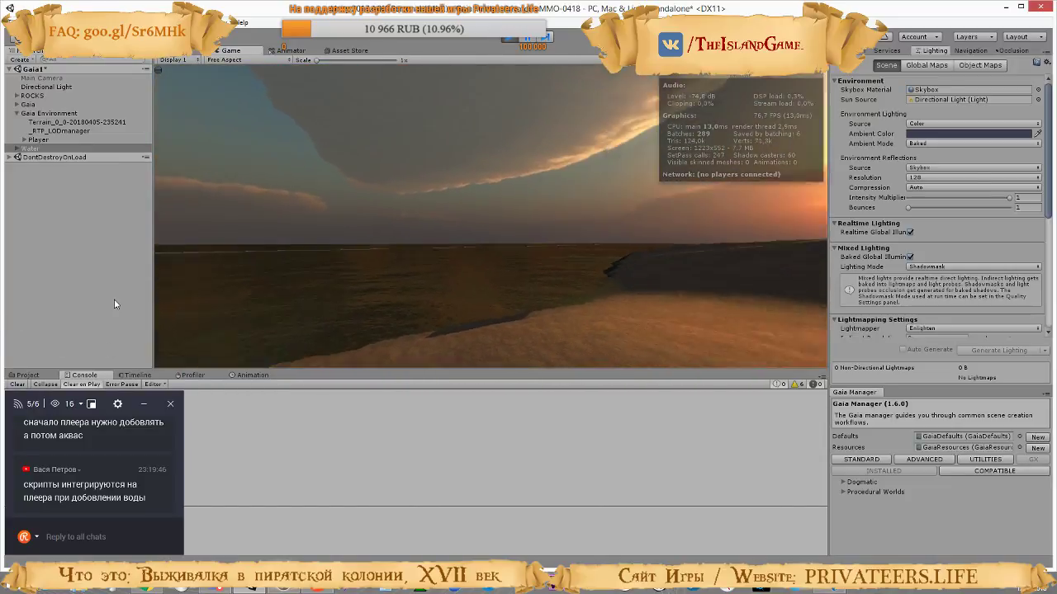
pyautogui.press('w')
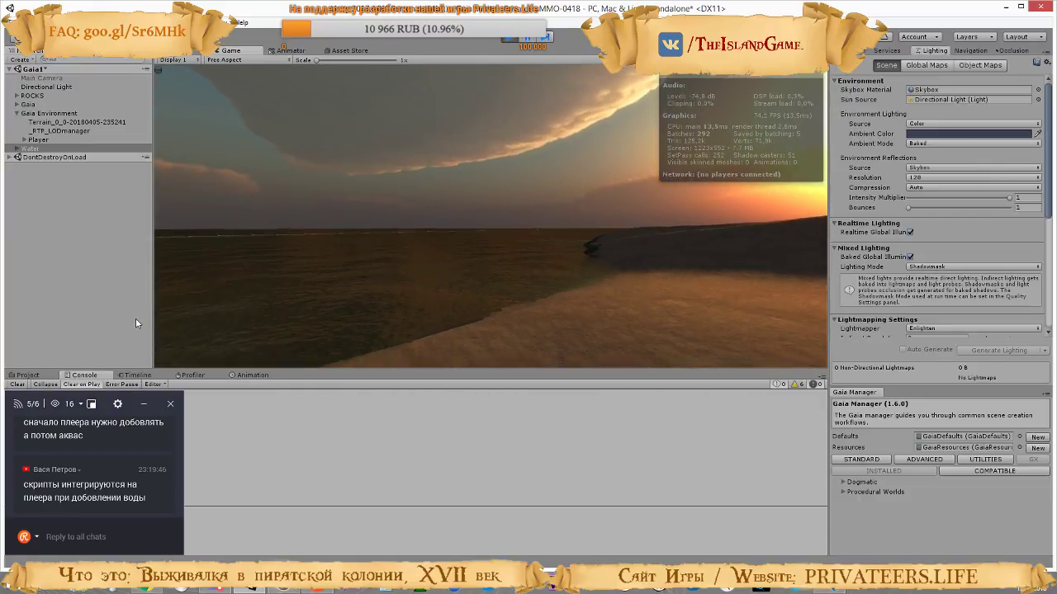
pyautogui.press('w')
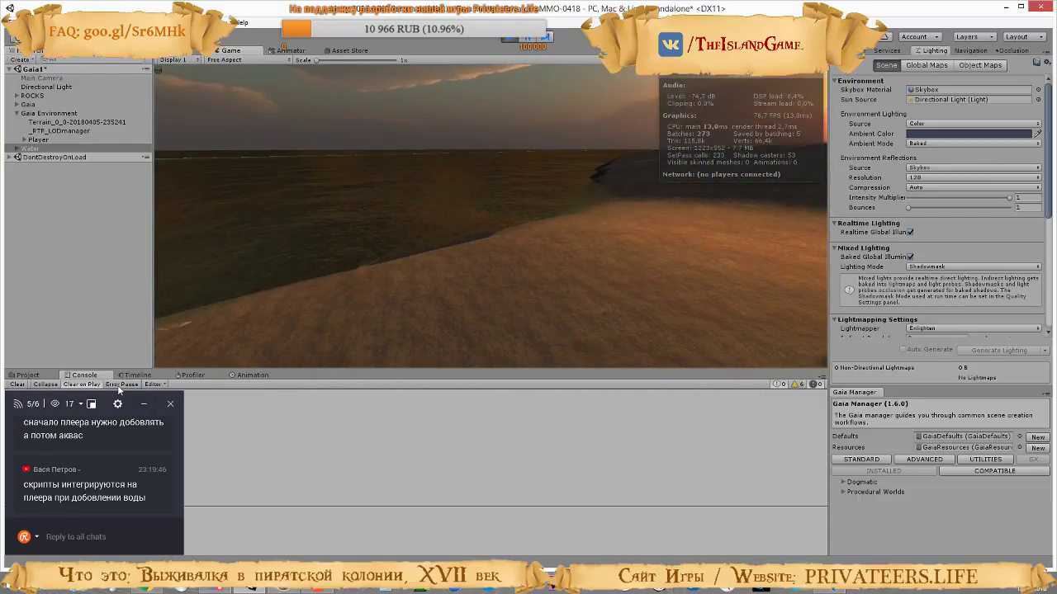
pyautogui.press('a')
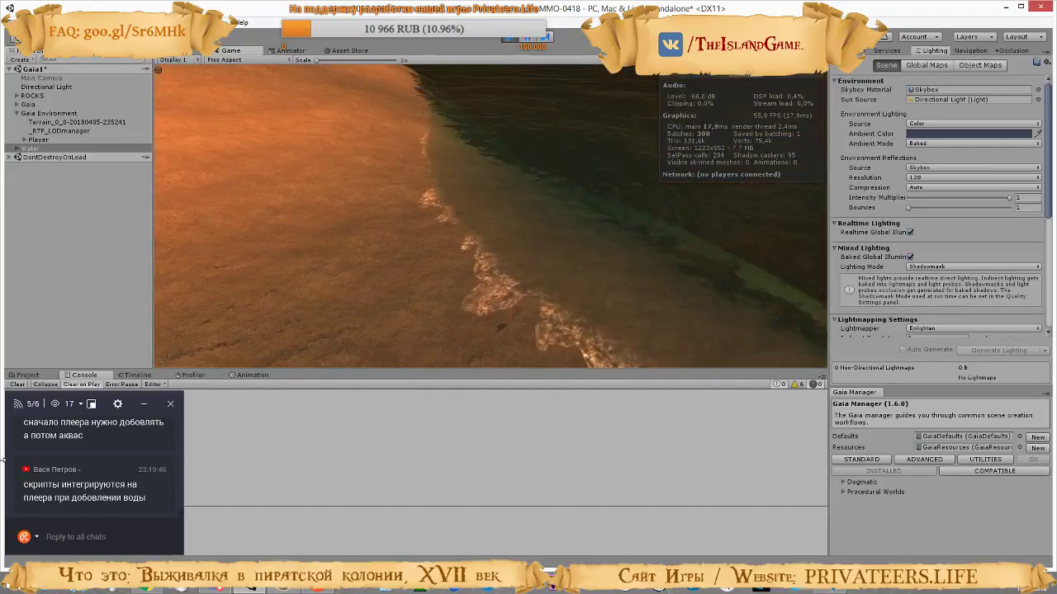
pyautogui.press('s')
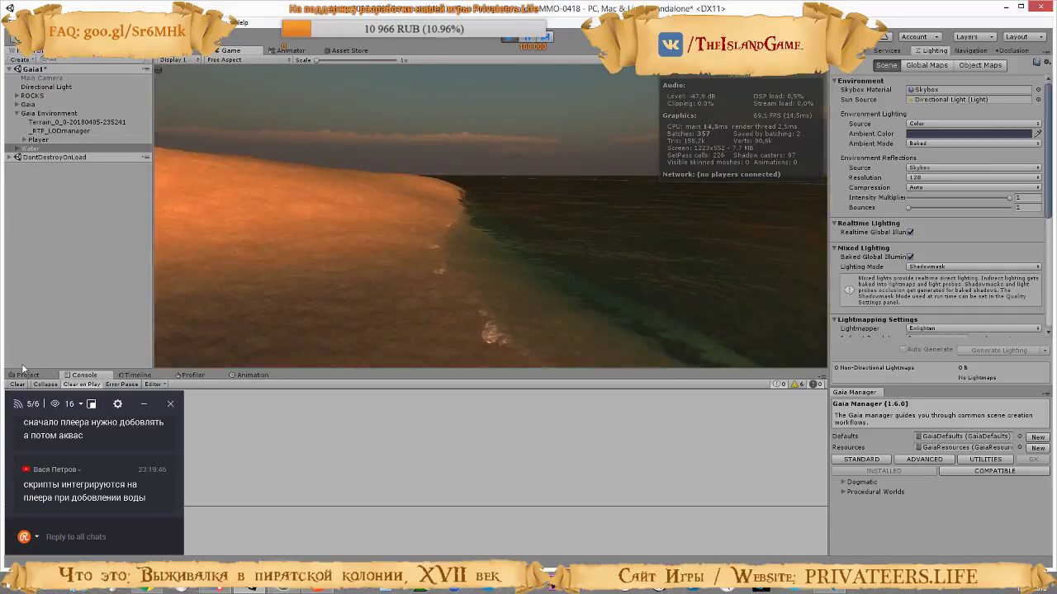
pyautogui.click(509, 38)
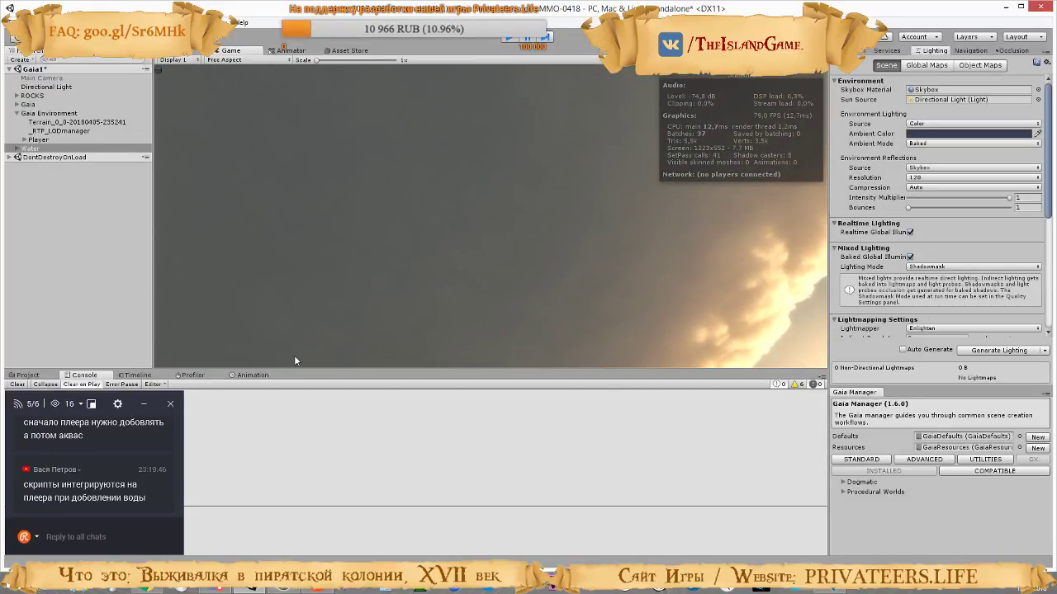
# Switch to the CTS terrain setup video on YouTube, resume it and show it full screen
pyautogui.click(152, 589)
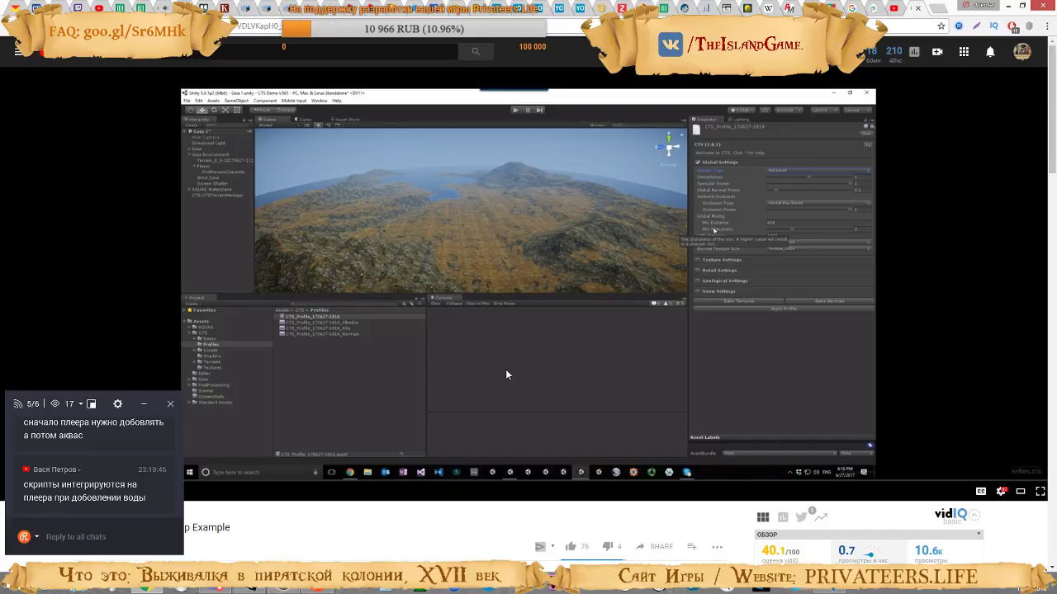
pyautogui.click(518, 235)
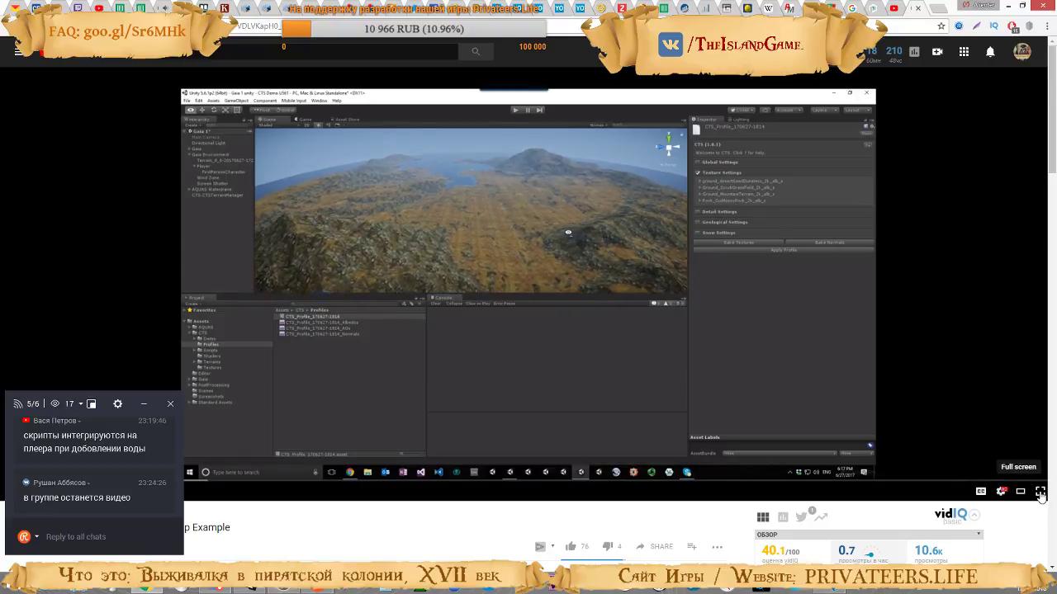
pyautogui.click(1039, 491)
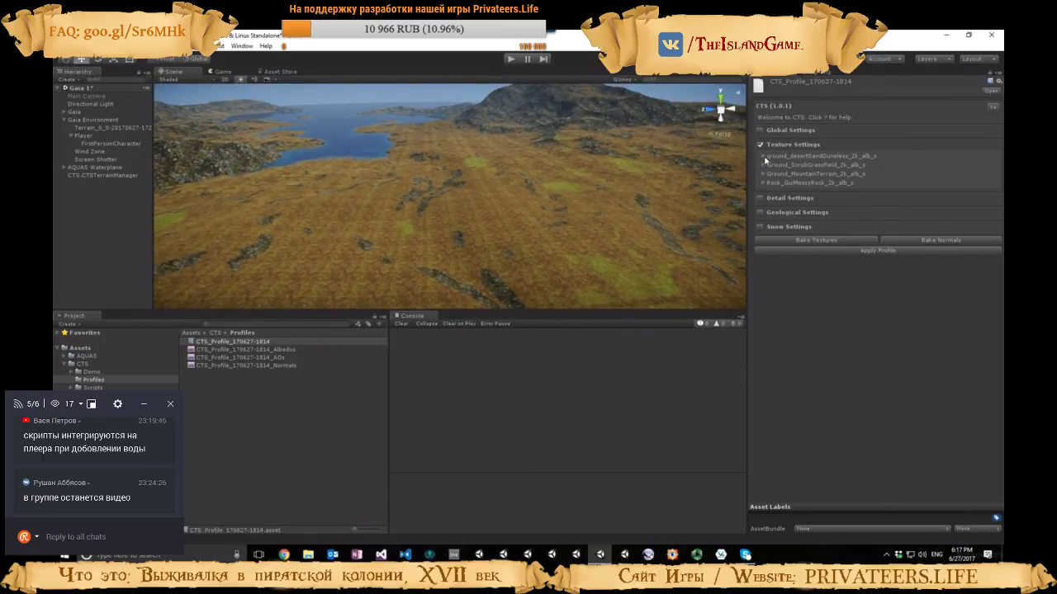
# Assign ground_desertSandDuneless_2k_h as the height map of the desert sand texture in the CTS profile
pyautogui.click(764, 156)
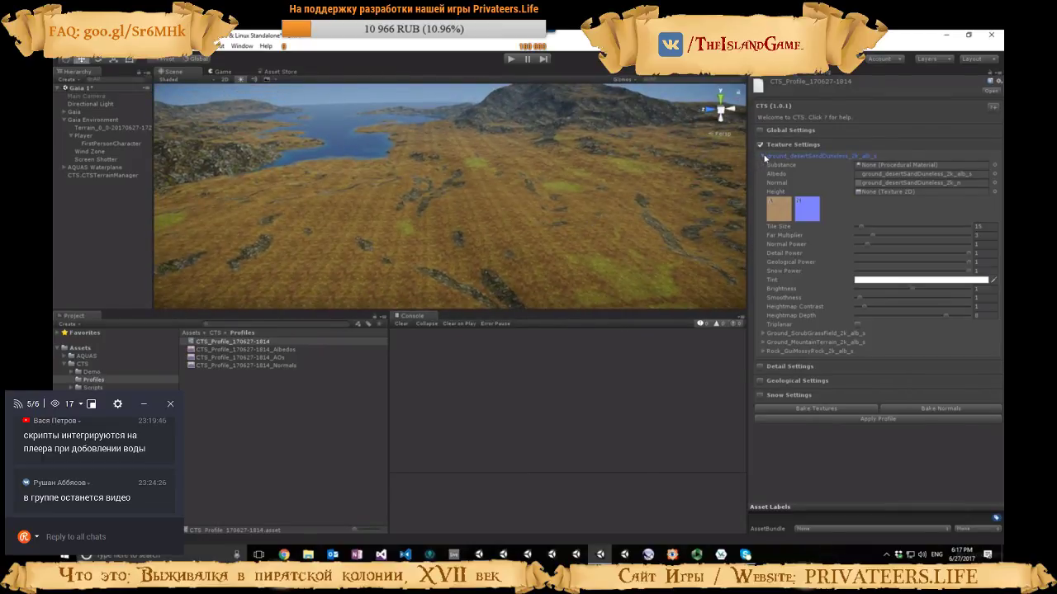
pyautogui.click(882, 183)
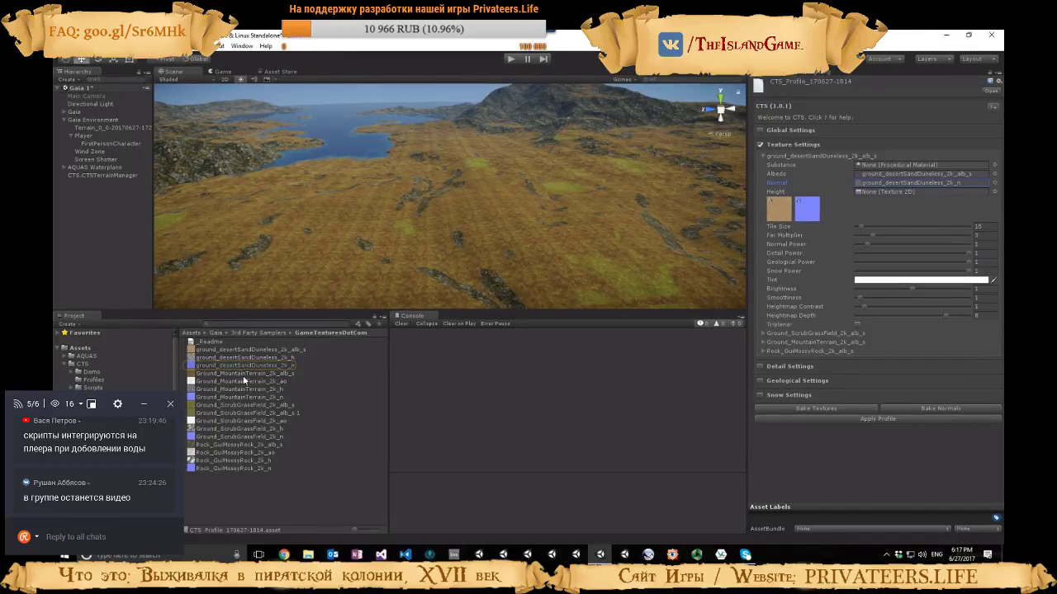
pyautogui.moveTo(234, 358); pyautogui.dragTo(884, 192)
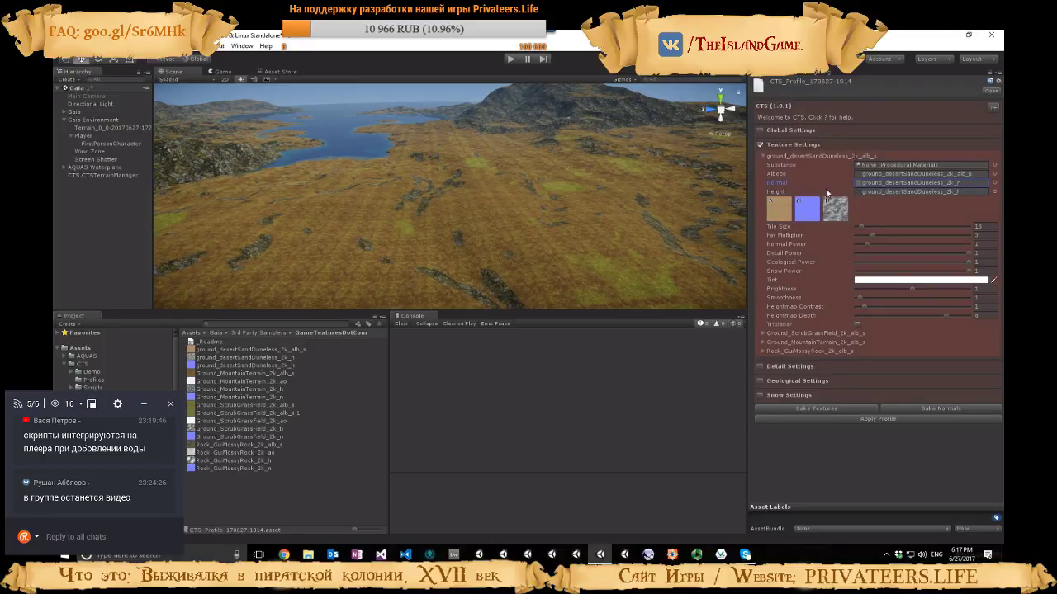
pyautogui.click(761, 156)
# Assign Ground_ScrubGrassField_2k_h as the height map of the scrub grass field texture in the CTS profile
pyautogui.click(763, 164)
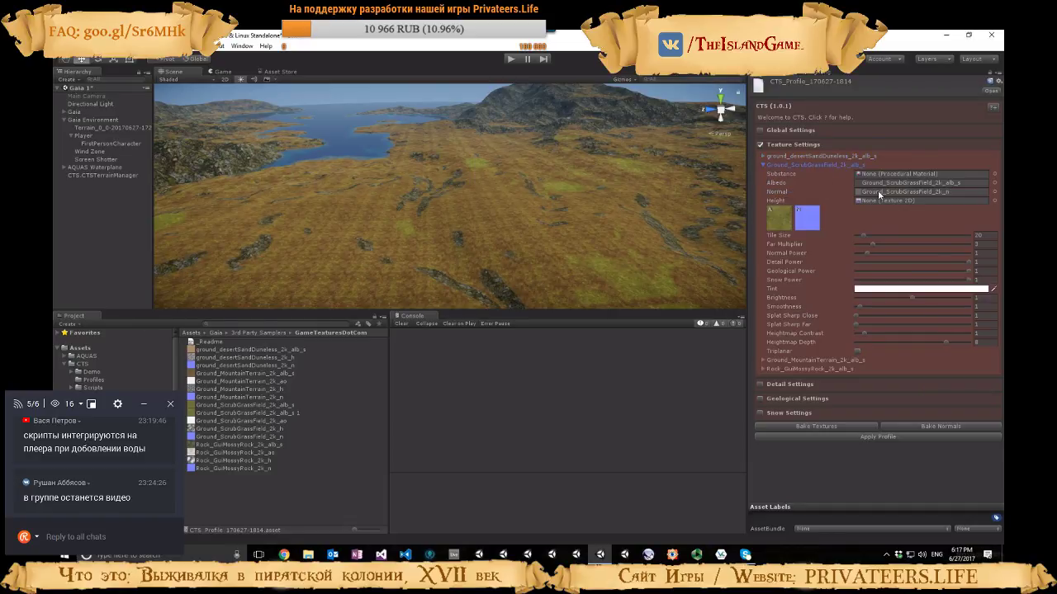
pyautogui.click(879, 196)
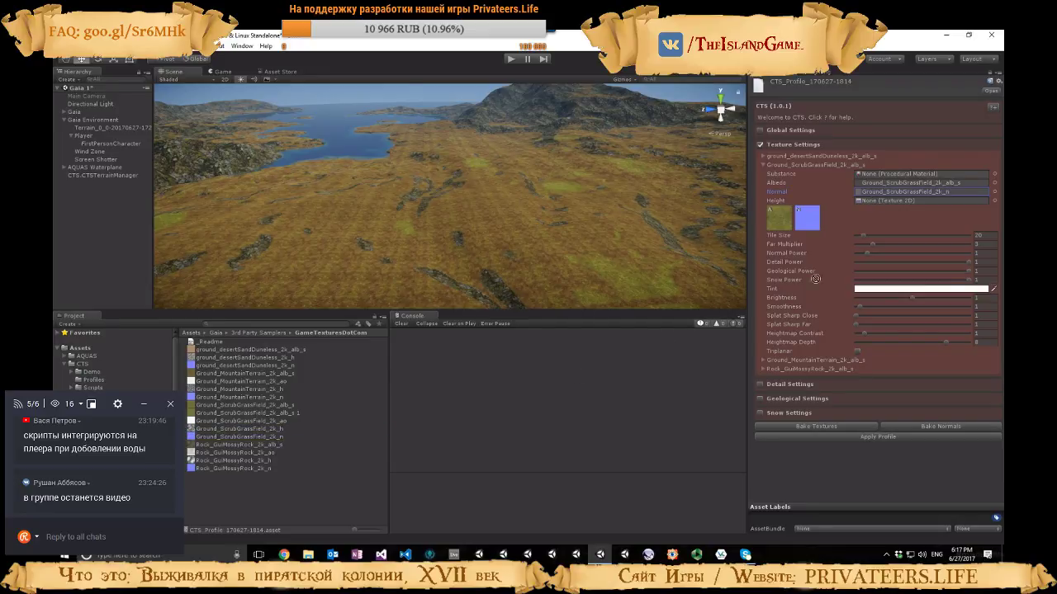
pyautogui.moveTo(814, 279); pyautogui.dragTo(879, 203)
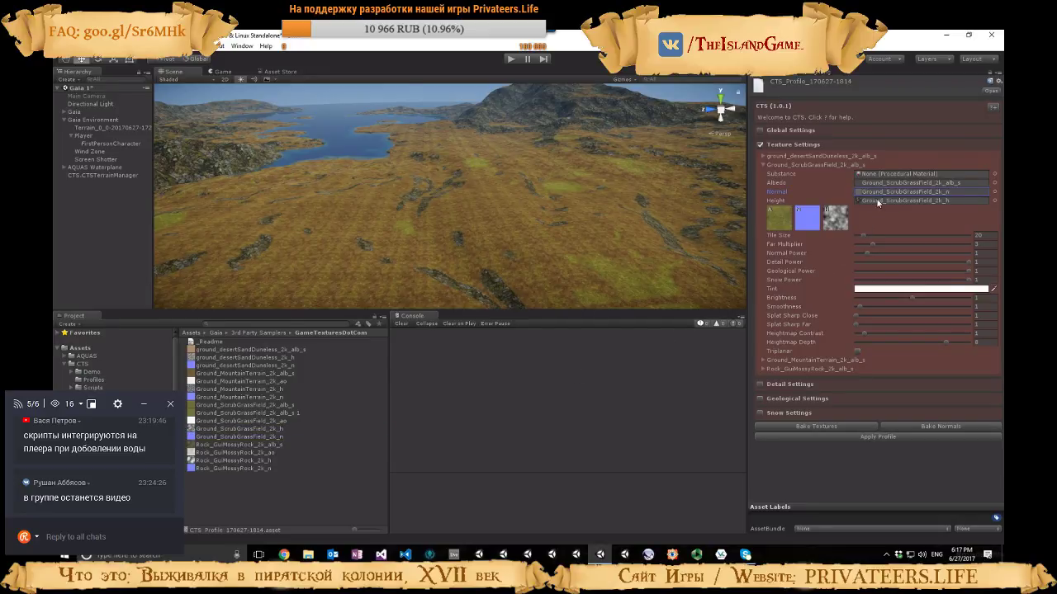
pyautogui.click(764, 164)
# Assign Ground_MountainTerrain_2k_h as the height map of the mountain terrain texture in the CTS profile
pyautogui.click(764, 174)
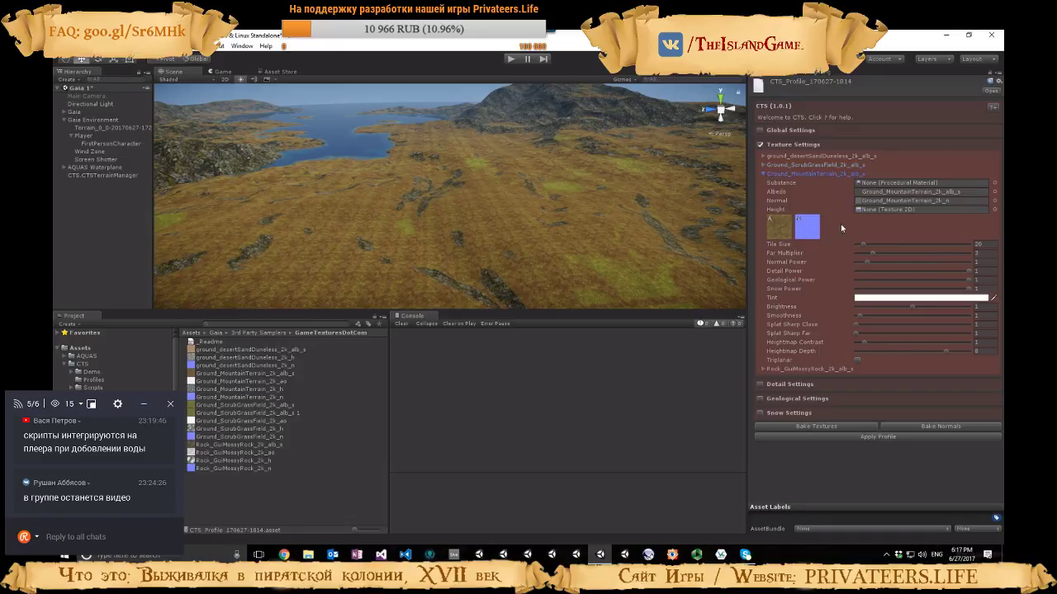
pyautogui.click(875, 201)
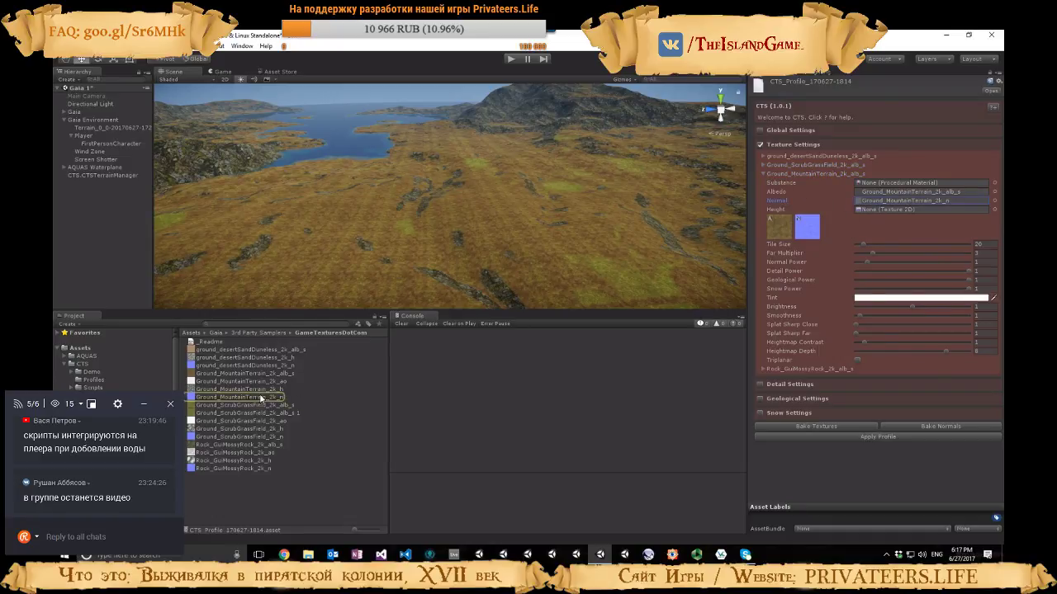
pyautogui.moveTo(249, 393); pyautogui.dragTo(868, 214)
pyautogui.click(764, 174)
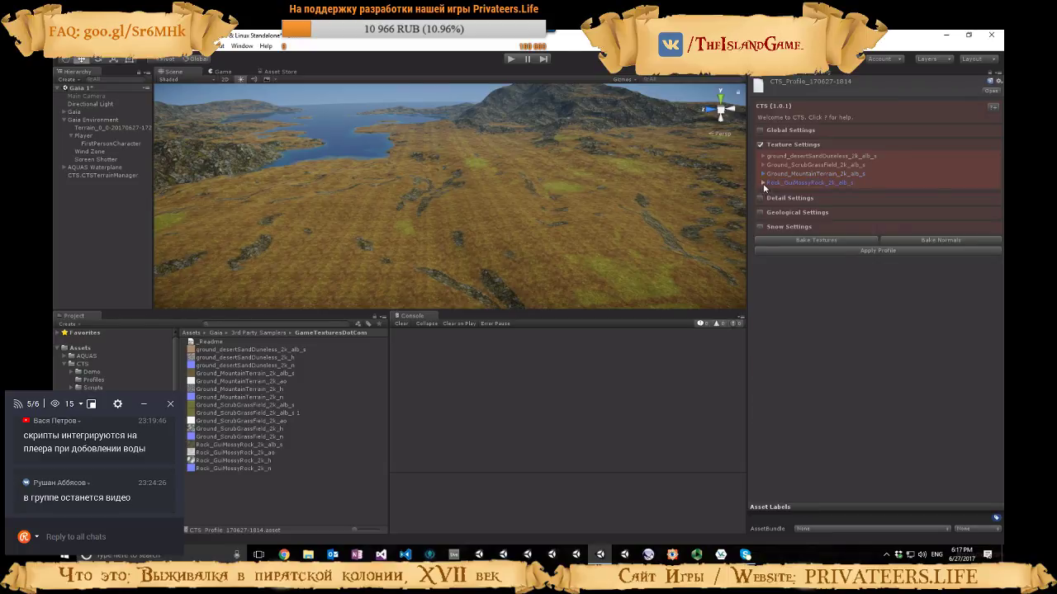
# Assign Rock_GuiMossyRock_2k_h as the mossy rock texture's height map and bake the profile's textures
pyautogui.click(764, 182)
pyautogui.click(878, 210)
pyautogui.moveTo(271, 467); pyautogui.dragTo(430, 458)
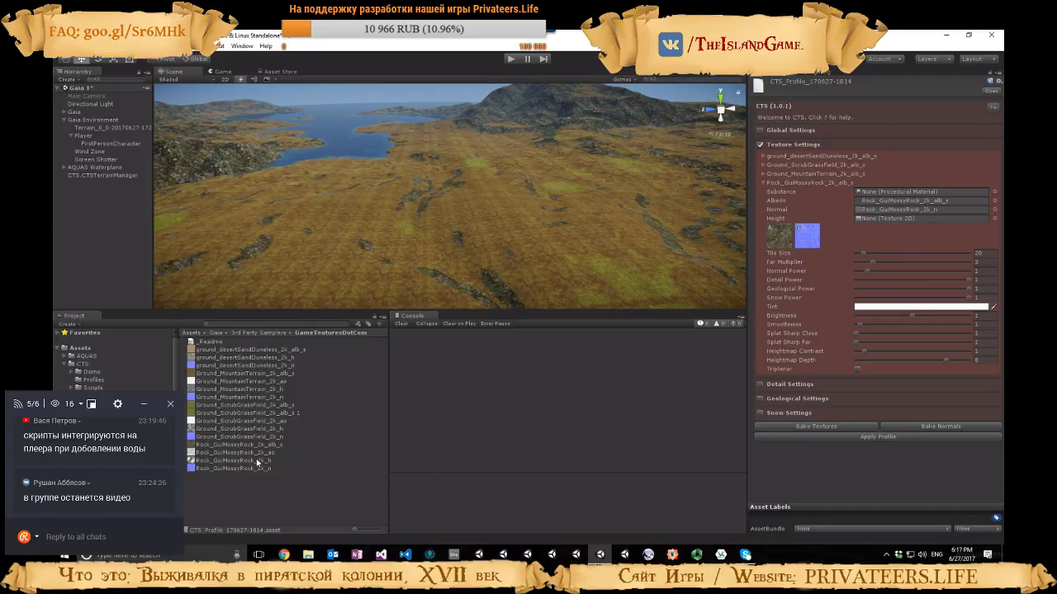
pyautogui.moveTo(255, 462); pyautogui.dragTo(916, 218)
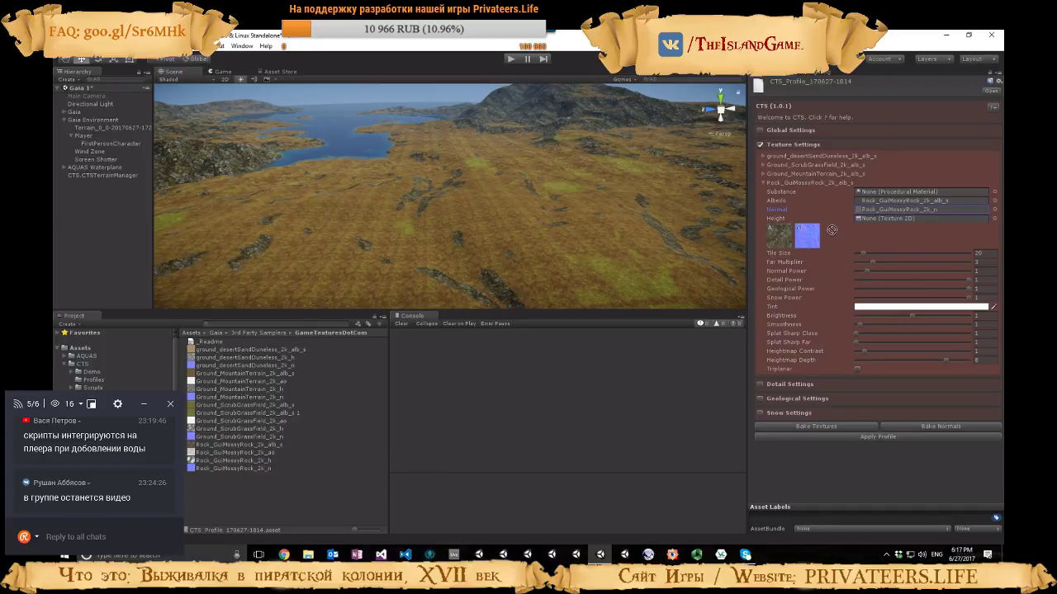
pyautogui.click(764, 183)
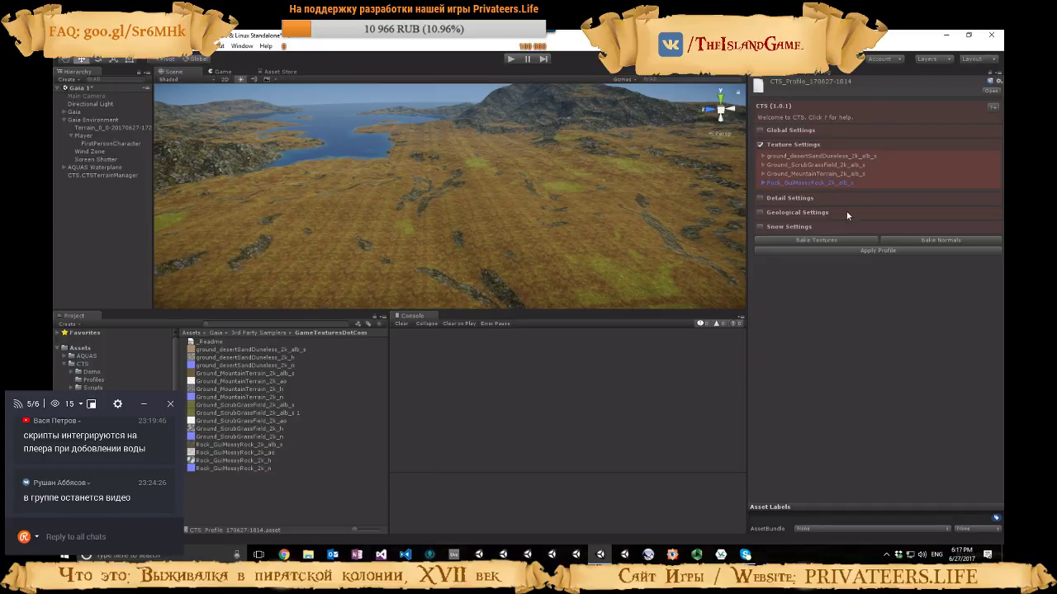
pyautogui.click(810, 240)
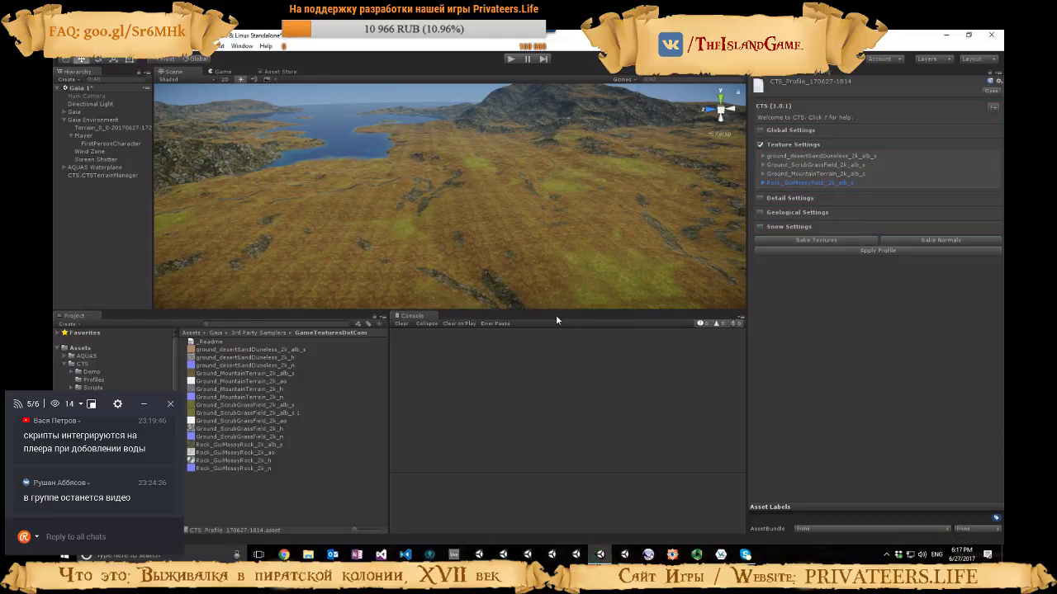
pyautogui.hotkey('alt', 'Tab')
pyautogui.hotkey('alt', 'Tab')
# Set Global Normal Power to 0.28 in the CTS profile's global settings
pyautogui.moveTo(632, 179); pyautogui.dragTo(609, 161, button='right')
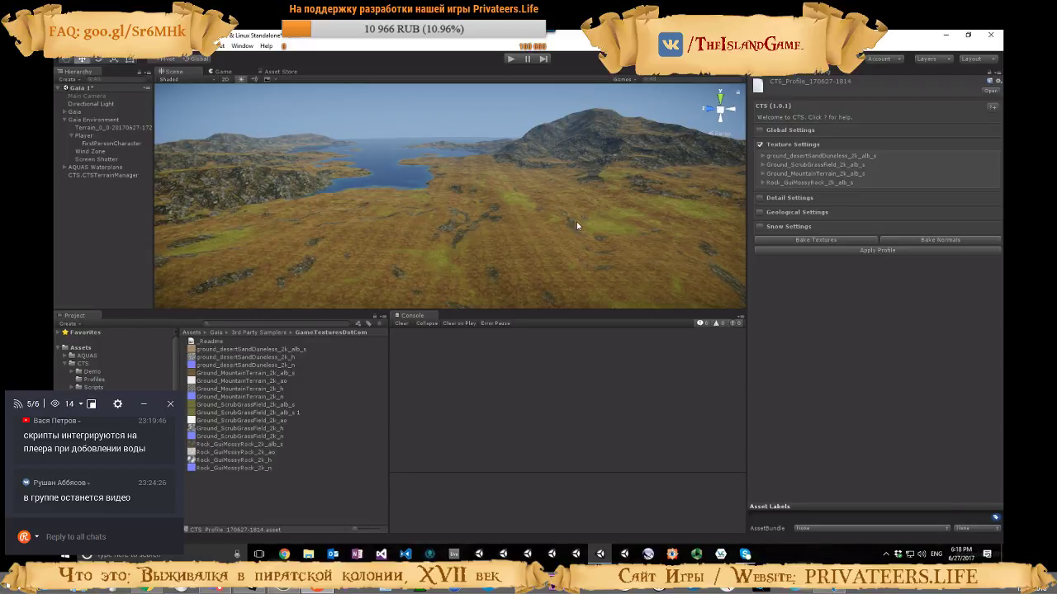
pyautogui.click(751, 132)
pyautogui.moveTo(620, 188); pyautogui.dragTo(660, 194, button='right')
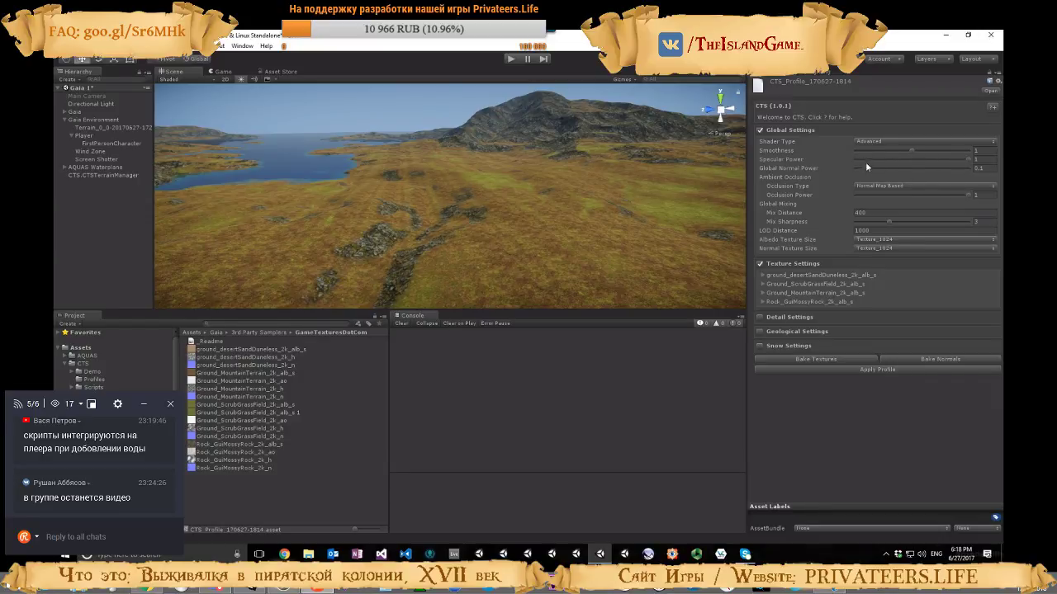
pyautogui.moveTo(866, 168)
pyautogui.mouseDown()
pyautogui.moveTo(949, 167)
pyautogui.moveTo(874, 170)
pyautogui.moveTo(887, 169)
pyautogui.mouseUp()
# Try ambient occlusion type None on the terrain, and restore Normal Map Based with Occlusion Power 1
pyautogui.click(875, 186)
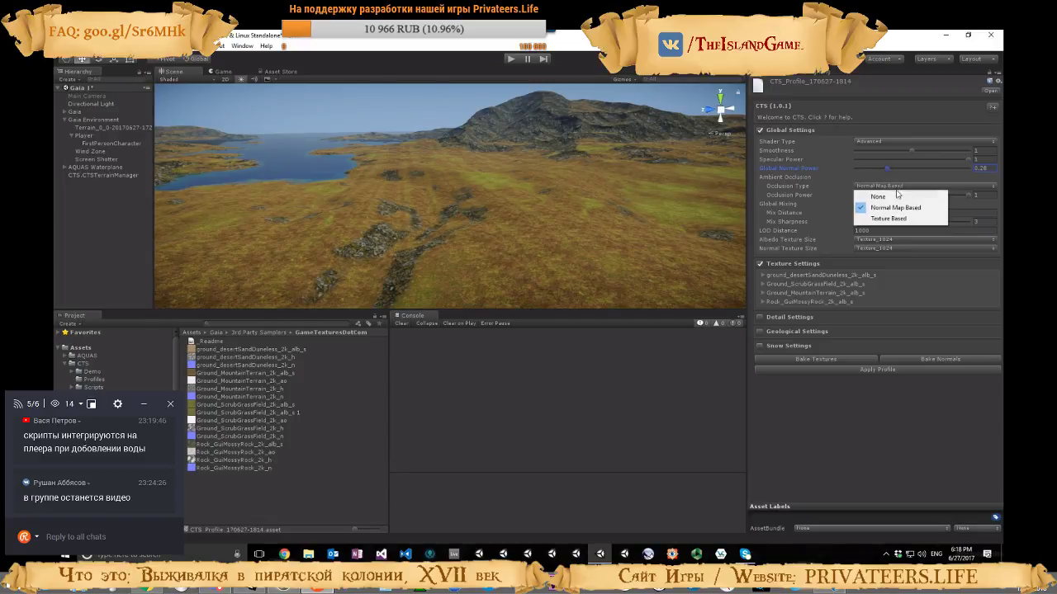
pyautogui.click(873, 195)
pyautogui.click(877, 187)
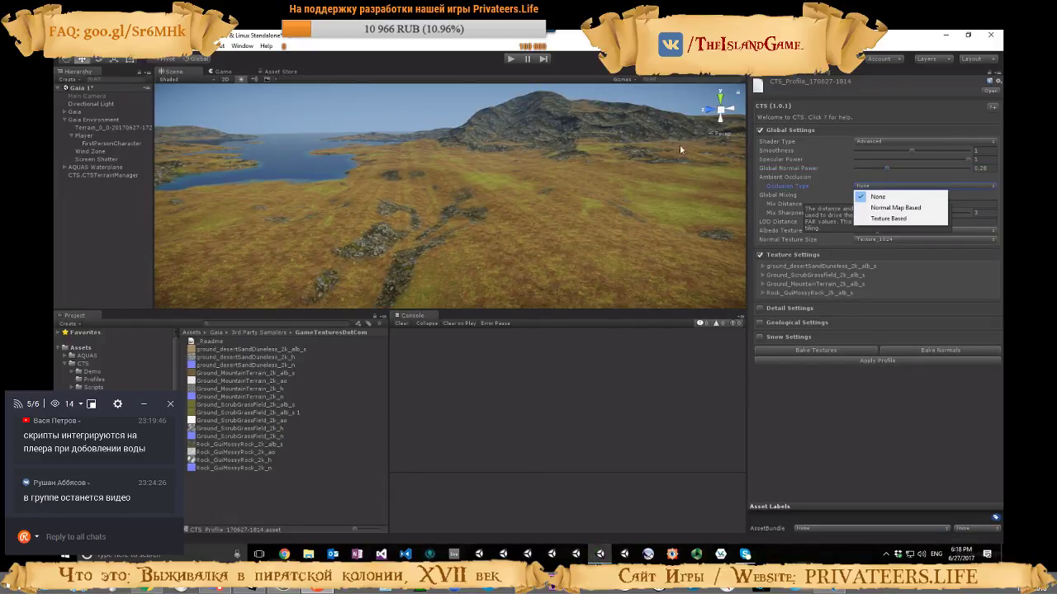
pyautogui.click(897, 207)
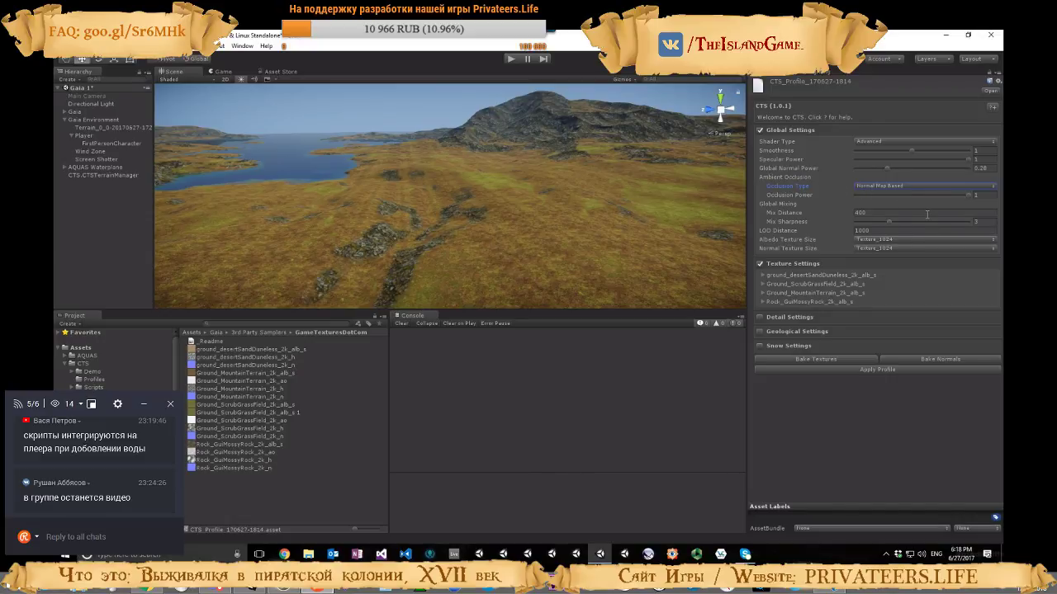
pyautogui.moveTo(969, 195)
pyautogui.mouseDown()
pyautogui.moveTo(833, 203)
pyautogui.moveTo(984, 196)
pyautogui.mouseUp()
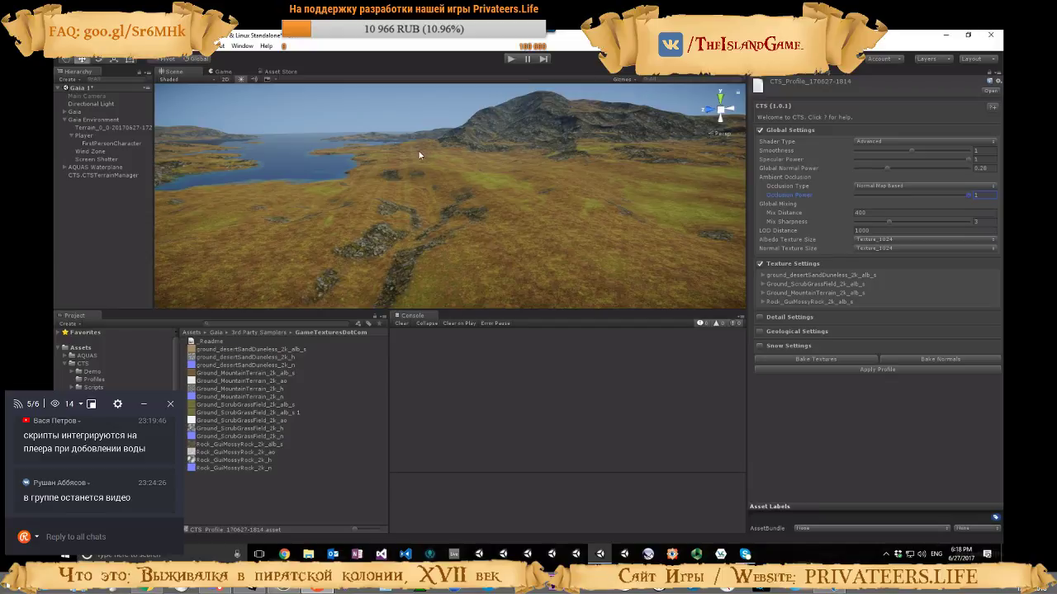
# Set the global Mix Distance to 200 and Mix Sharpness to 2.25 in the CTS profile
pyautogui.click(861, 212)
pyautogui.write('200')
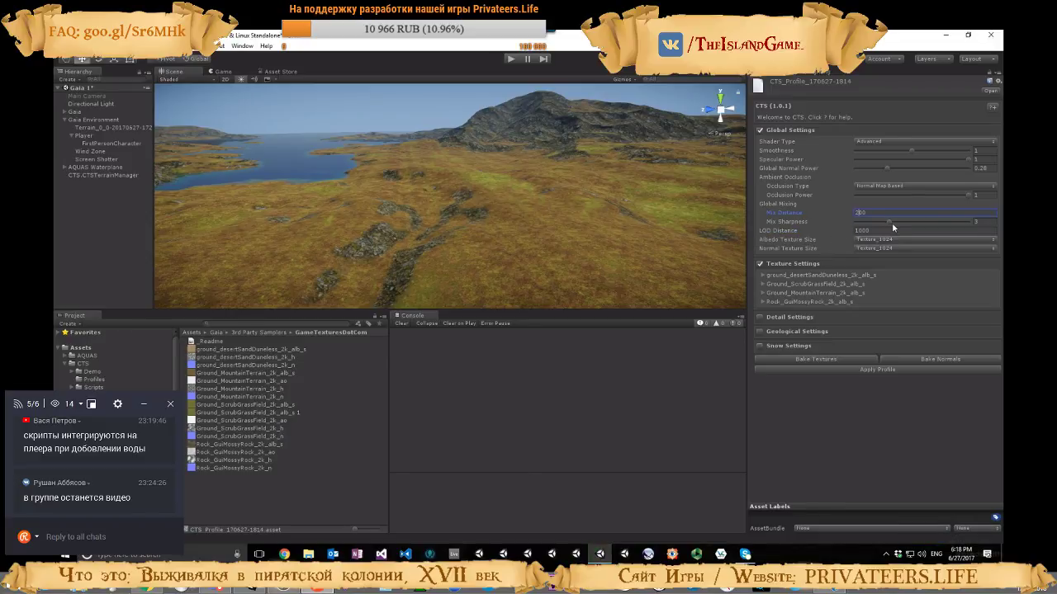
pyautogui.moveTo(890, 222)
pyautogui.mouseDown()
pyautogui.moveTo(939, 222)
pyautogui.moveTo(864, 224)
pyautogui.moveTo(928, 230)
pyautogui.moveTo(855, 238)
pyautogui.moveTo(890, 234)
pyautogui.moveTo(876, 227)
pyautogui.mouseUp()
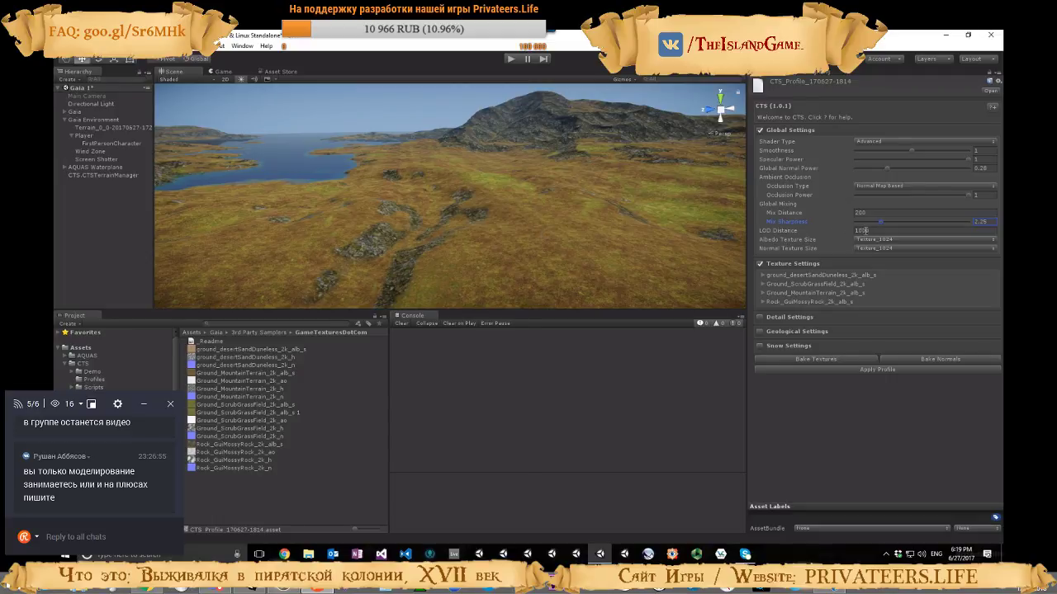
# Try an LOD Distance of 200 in the CTS profile and set it back to 1000
pyautogui.click(860, 230)
pyautogui.write('200')
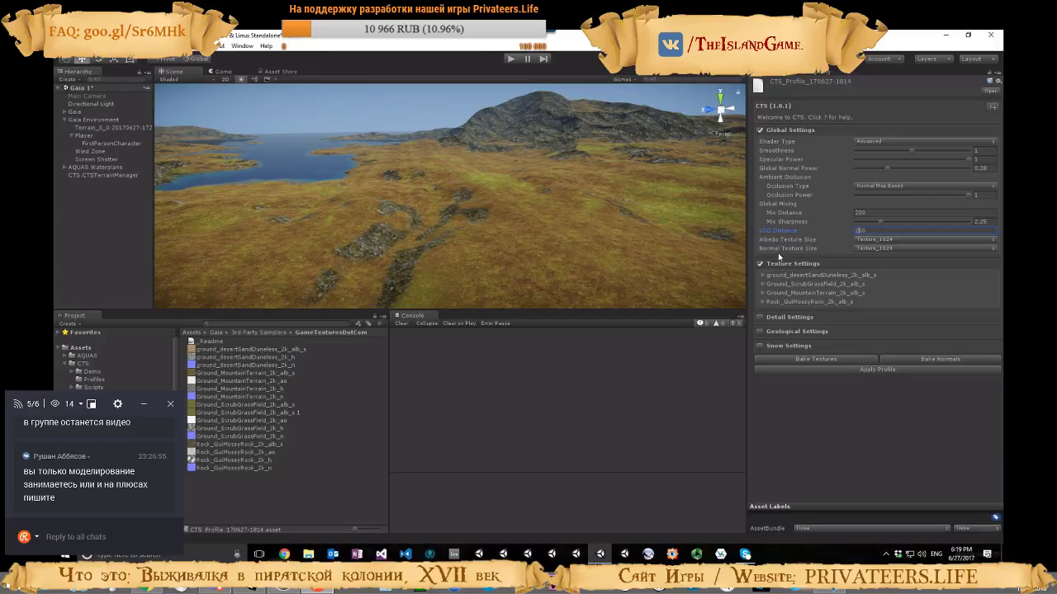
pyautogui.write('1000')
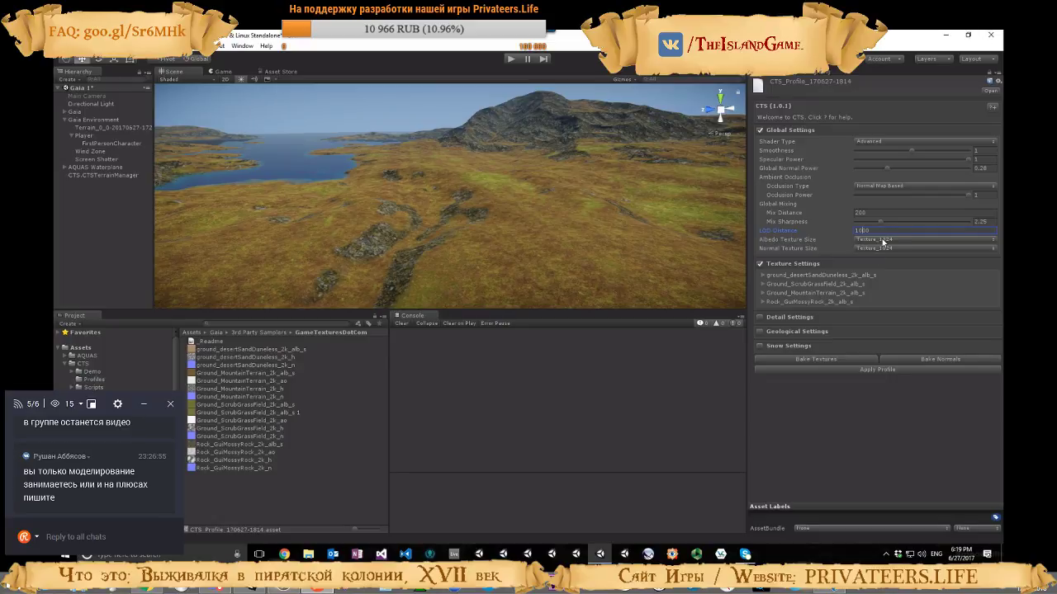
# Select Texture_1024 as the Albedo Texture Size in the CTS profile's global settings
pyautogui.click(886, 240)
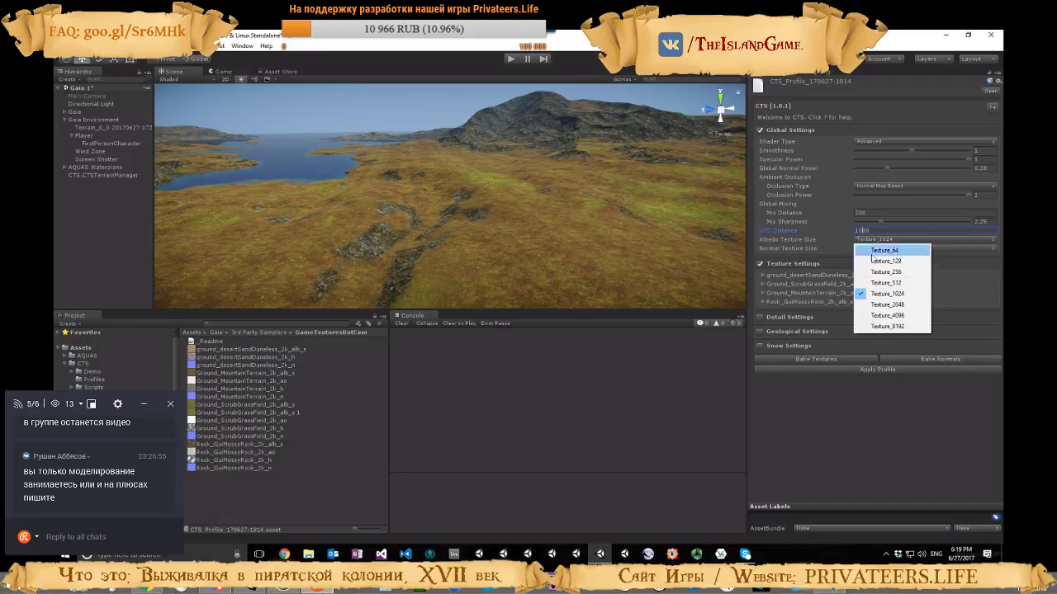
pyautogui.click(919, 293)
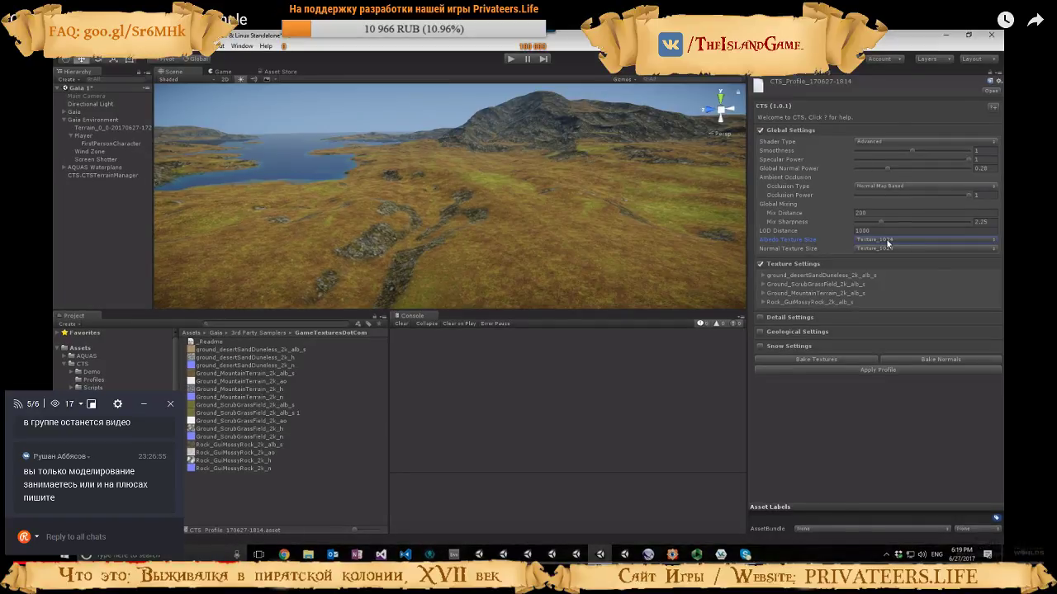
# Set the tutorial video's playback speed to 1.25 and close the player's settings
pyautogui.click(995, 557)
pyautogui.click(971, 492)
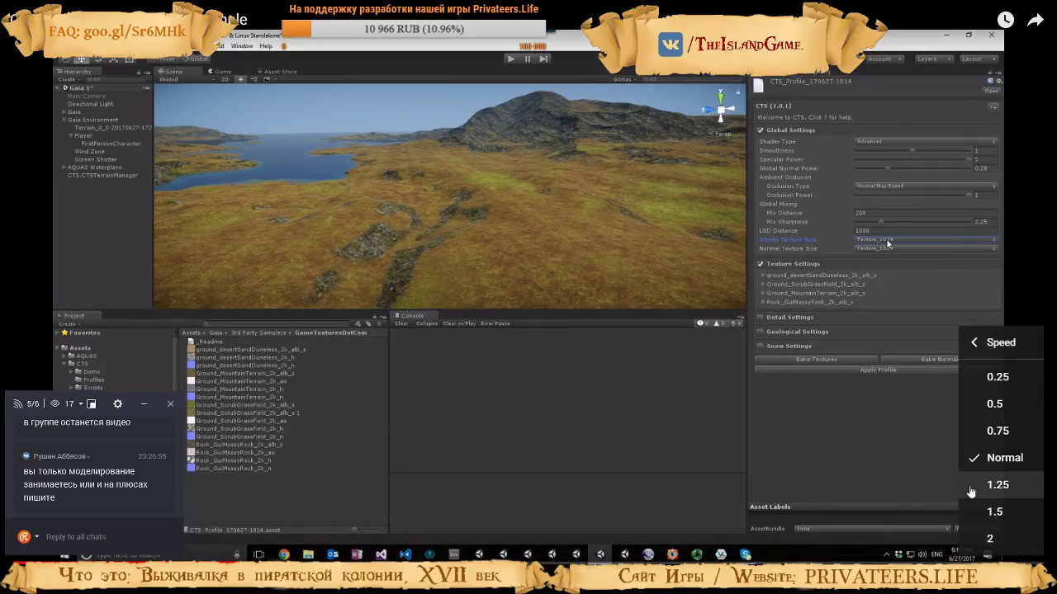
pyautogui.click(995, 485)
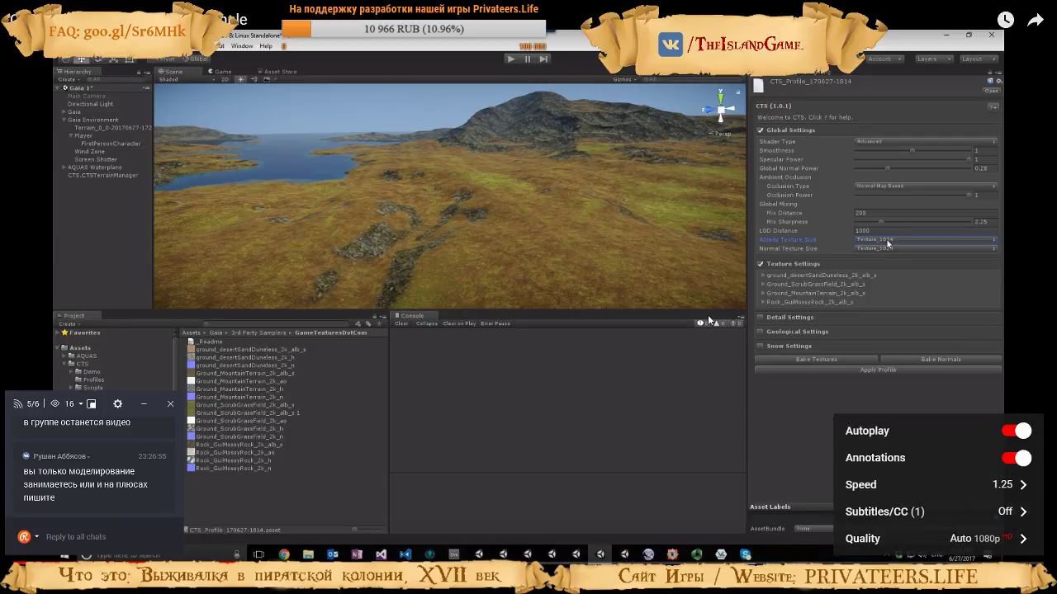
pyautogui.click(643, 224)
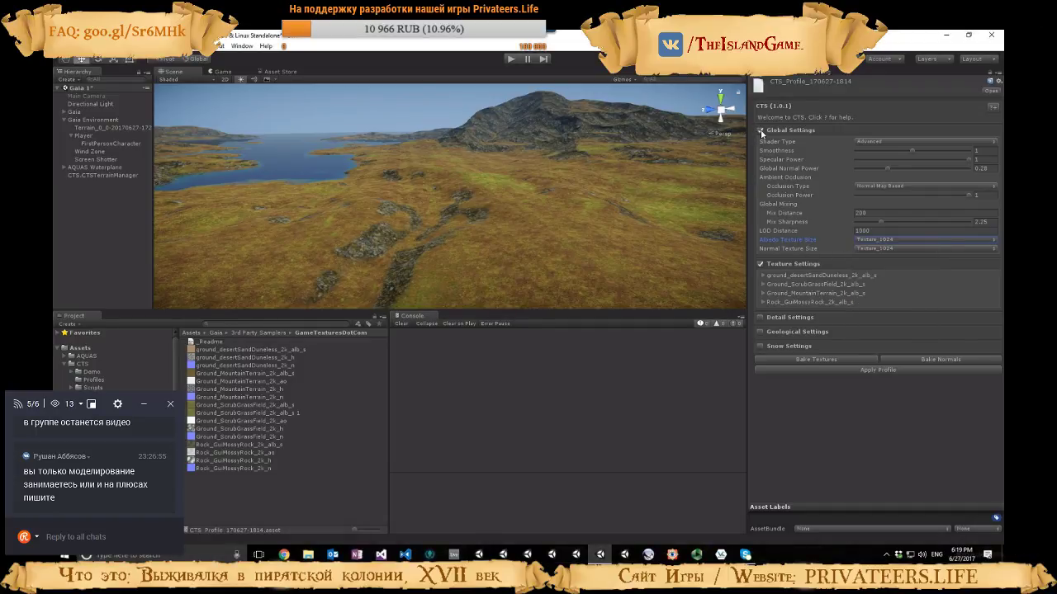
# Expand the settings of the ground_desertSandDuneless texture in the CTS profile
pyautogui.moveTo(533, 245); pyautogui.dragTo(558, 259, button='right')
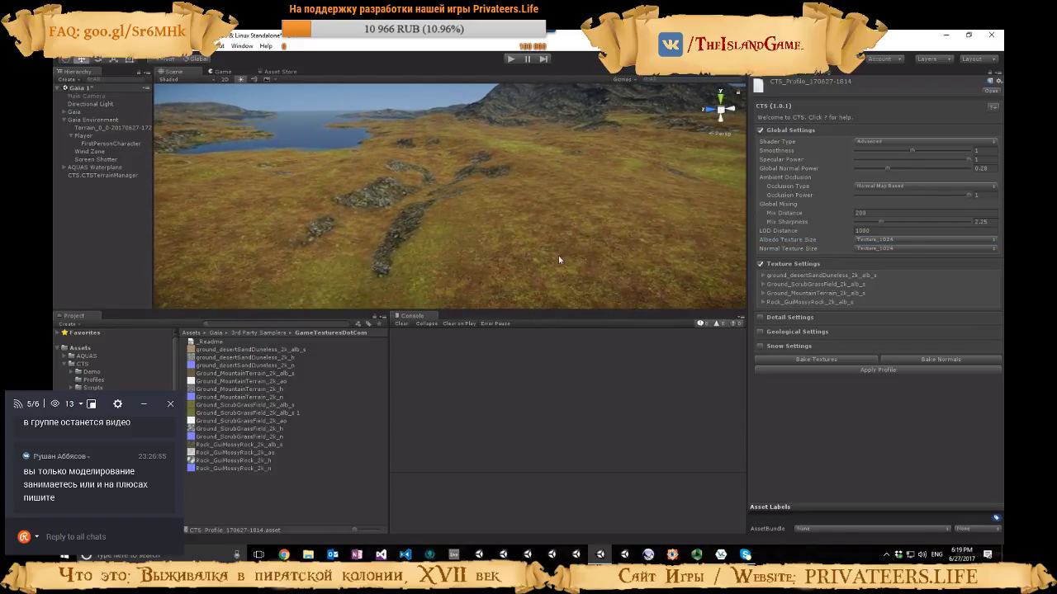
pyautogui.click(763, 276)
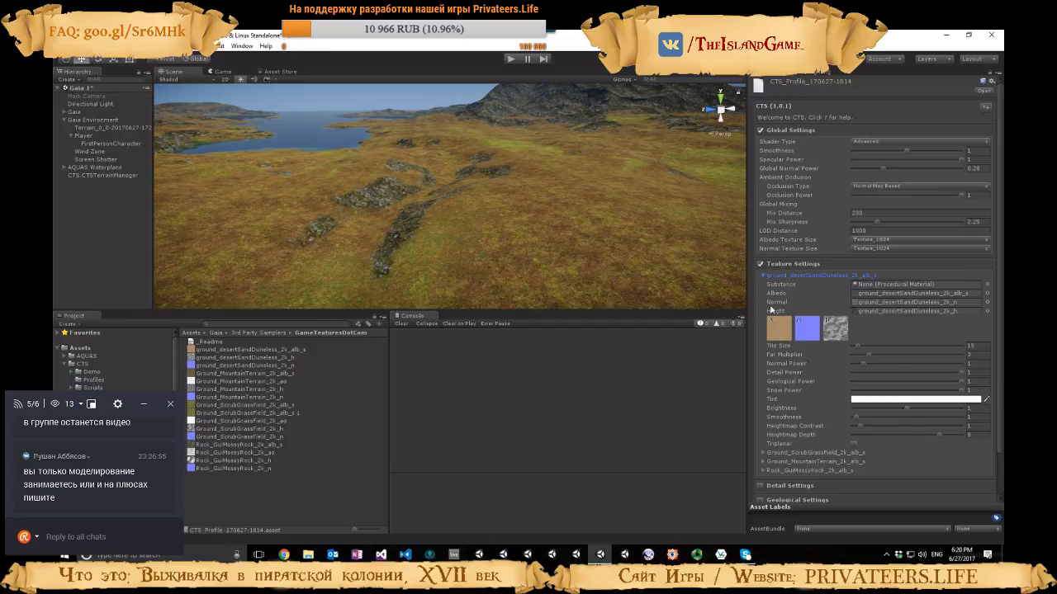
# Lower the AQUAS Waterplane to a Y position of 50 to uncover the sand
pyautogui.moveTo(599, 237); pyautogui.dragTo(355, 219, button='right')
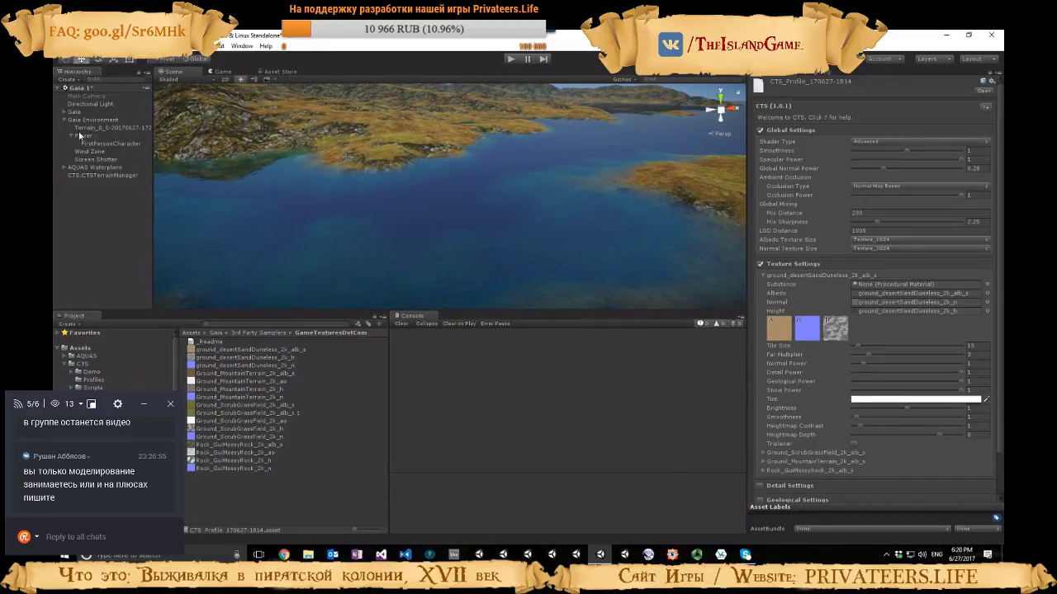
pyautogui.click(87, 167)
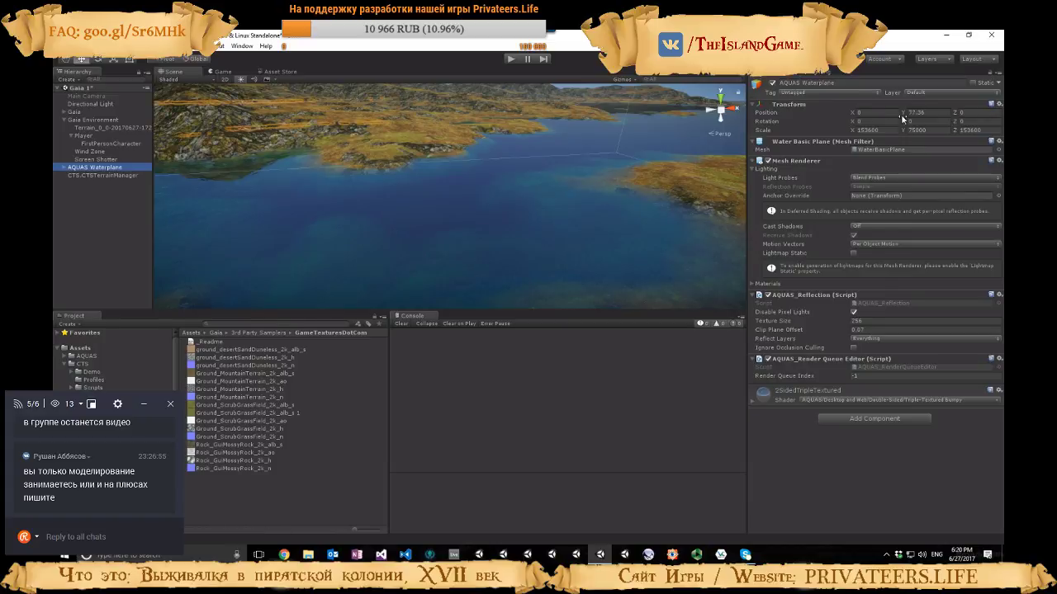
pyautogui.click(934, 111)
pyautogui.write('50')
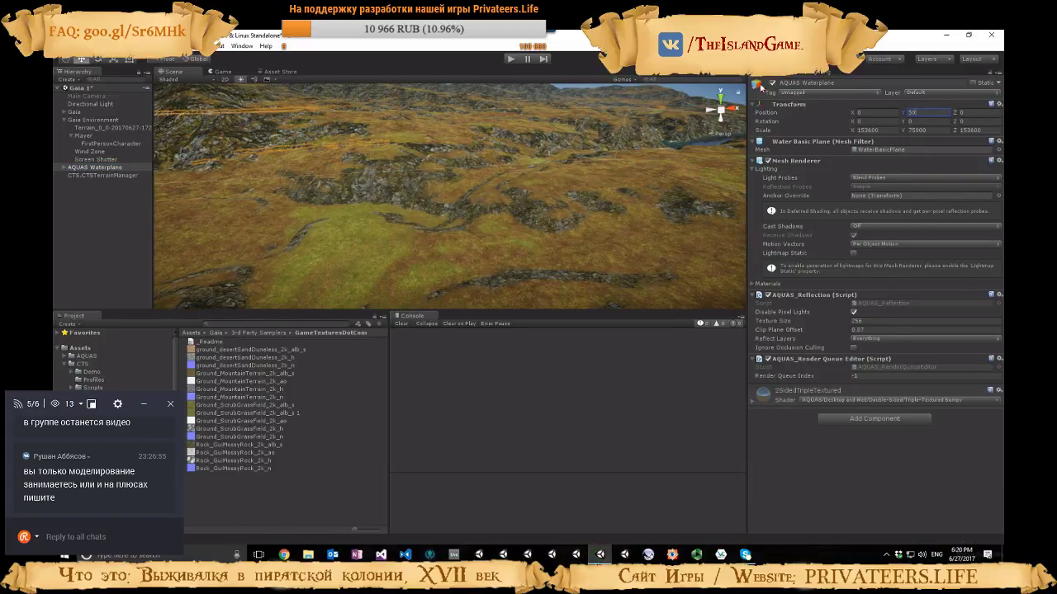
pyautogui.moveTo(652, 214); pyautogui.dragTo(330, 190, button='right')
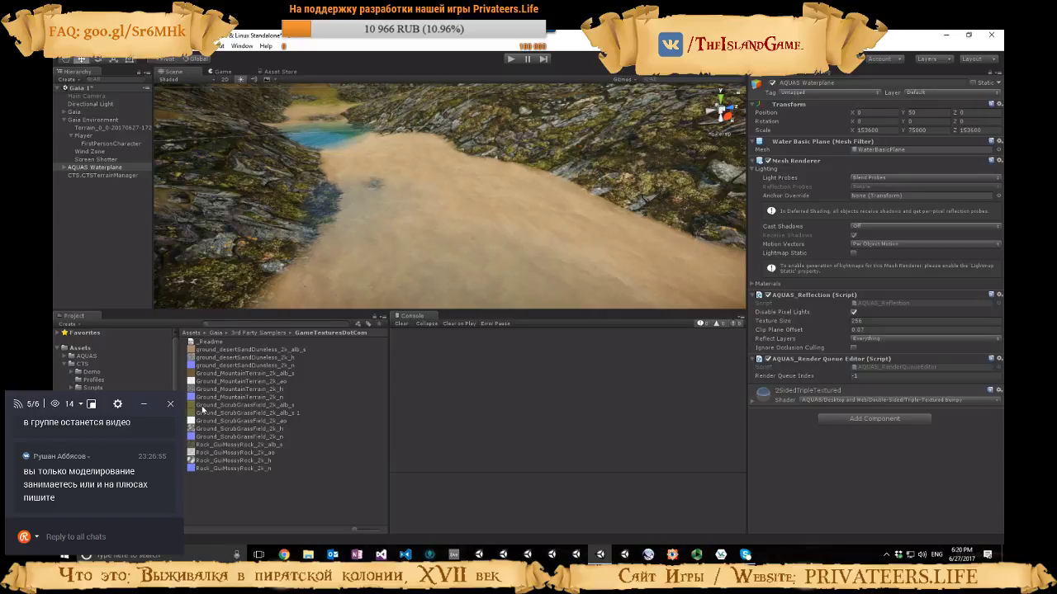
pyautogui.click(95, 379)
pyautogui.click(299, 341)
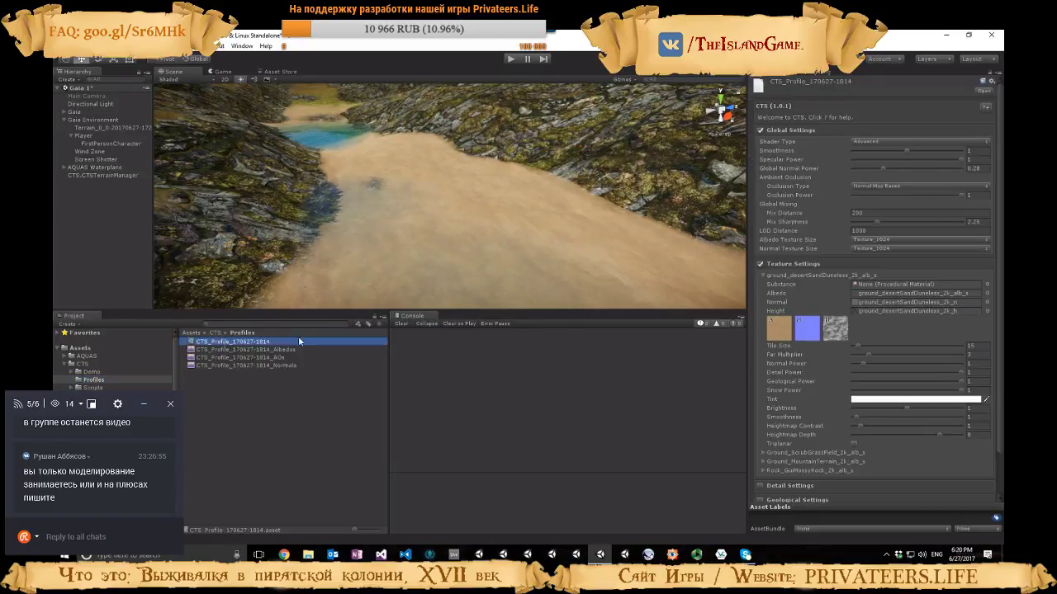
pyautogui.click(859, 346)
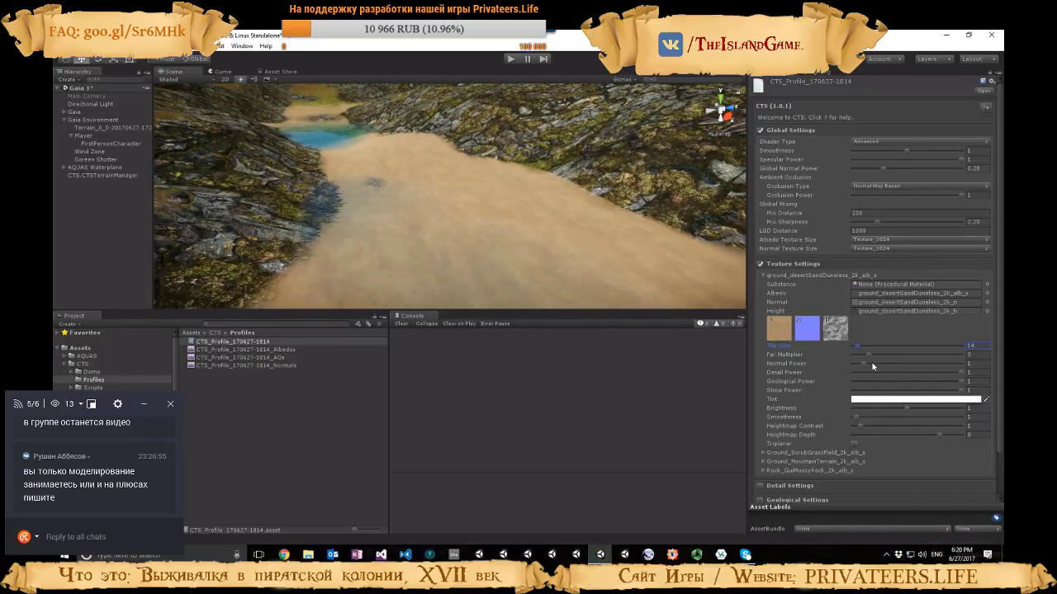
pyautogui.moveTo(619, 276); pyautogui.dragTo(639, 250, button='right')
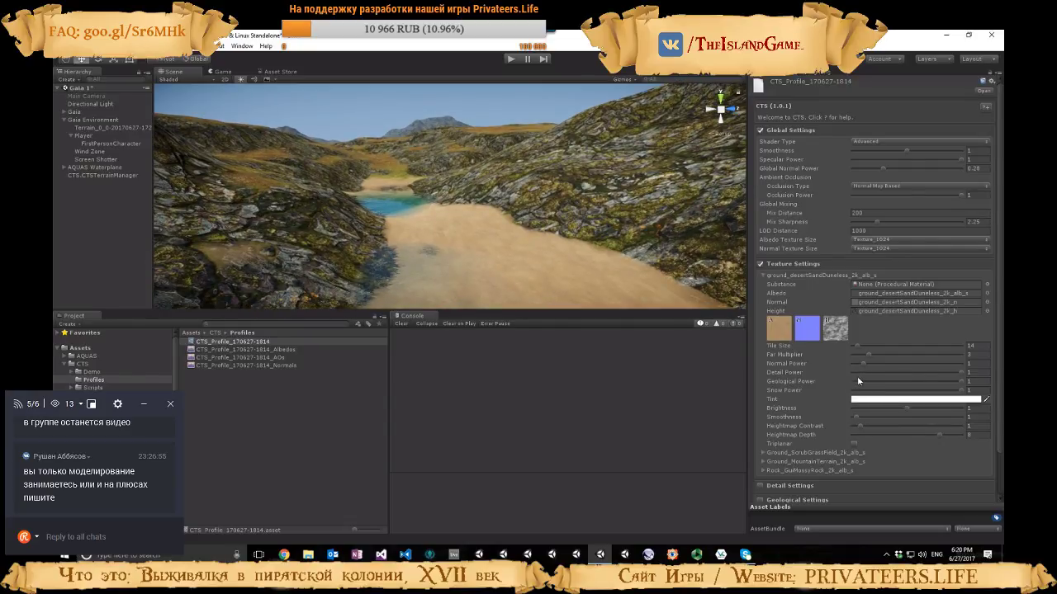
pyautogui.moveTo(578, 221); pyautogui.dragTo(599, 240, button='right')
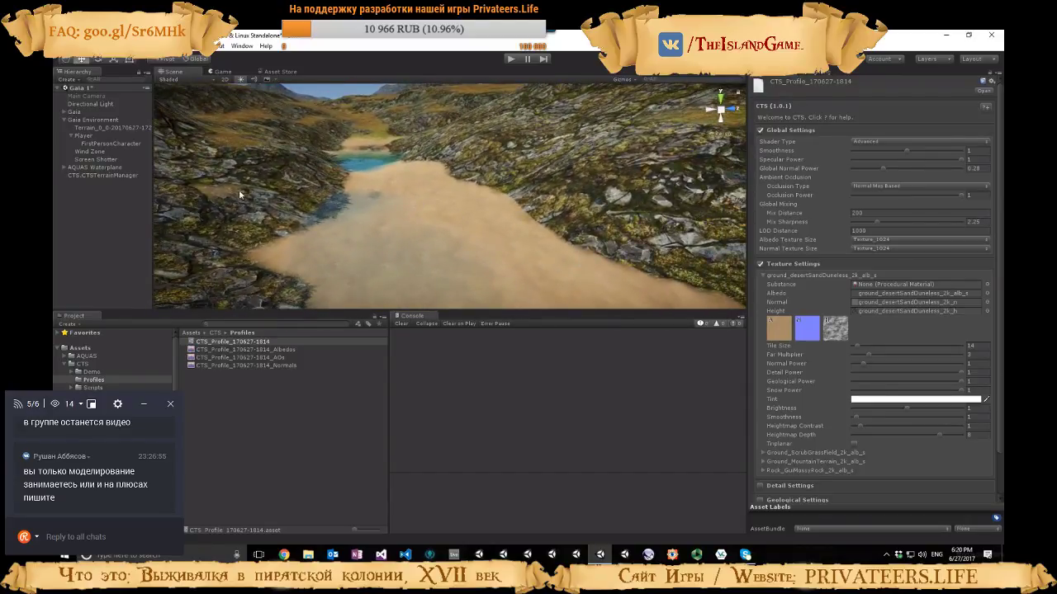
# Set the AQUAS Waterplane's Y position to 40
pyautogui.click(94, 166)
pyautogui.click(921, 113)
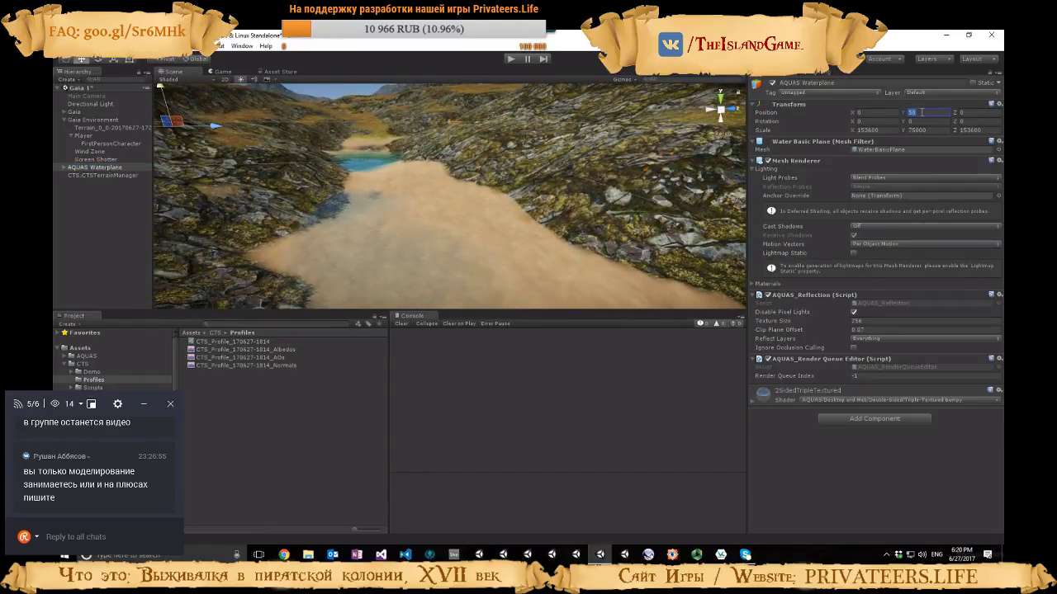
pyautogui.write('40')
pyautogui.moveTo(667, 246); pyautogui.dragTo(601, 226, button='right')
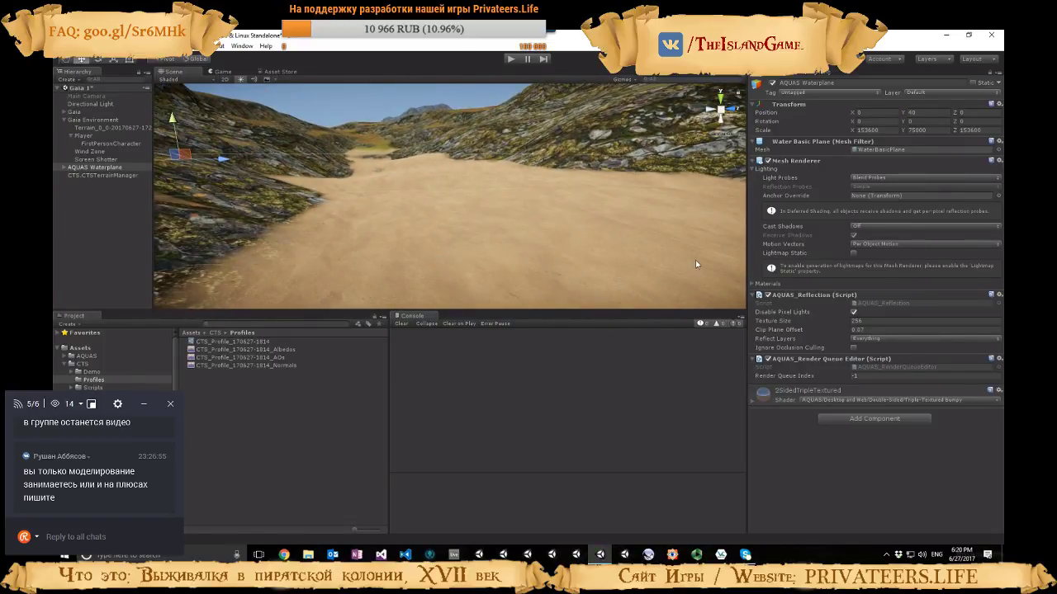
# Reopen the CTS profile and set the desert sand texture's Normal Power to 1.87
pyautogui.click(219, 344)
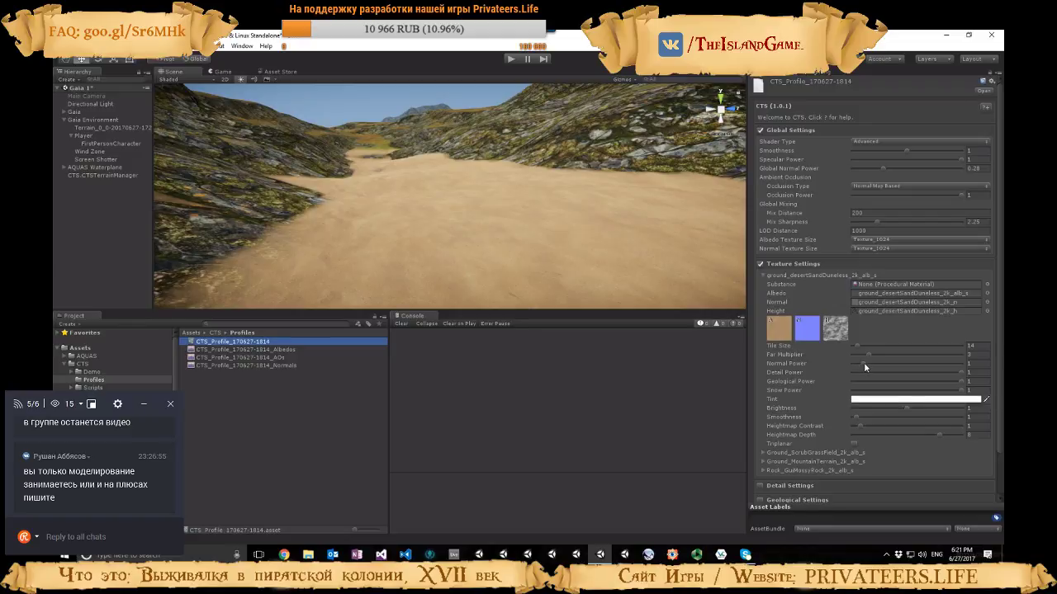
pyautogui.moveTo(863, 362)
pyautogui.mouseDown()
pyautogui.moveTo(911, 363)
pyautogui.moveTo(882, 364)
pyautogui.mouseUp()
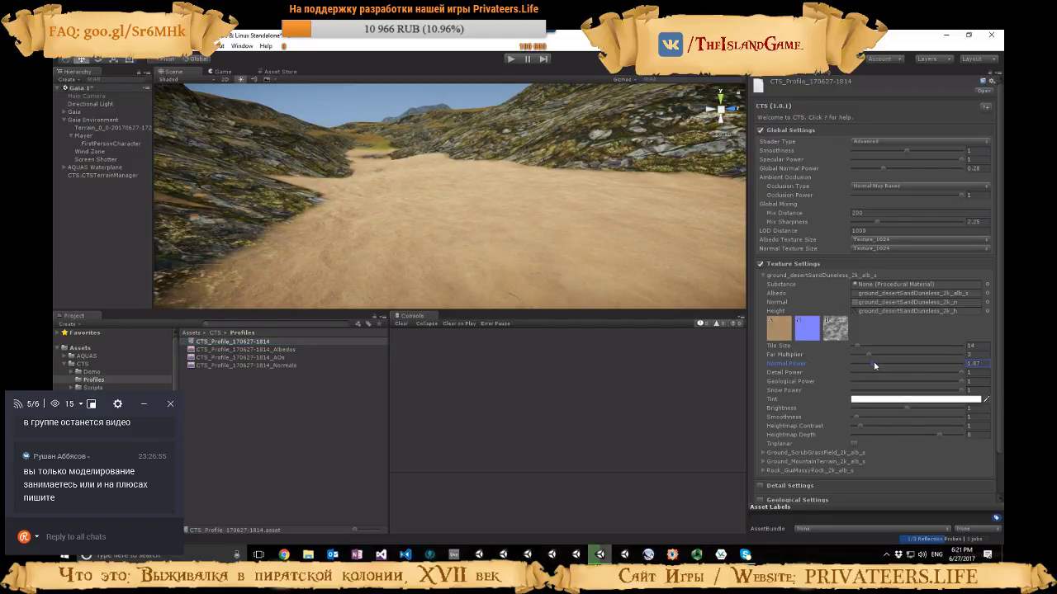
# Show the Detail Settings in place of the Texture Settings, try a higher detail Close Power, and restore it to 0
pyautogui.click(761, 265)
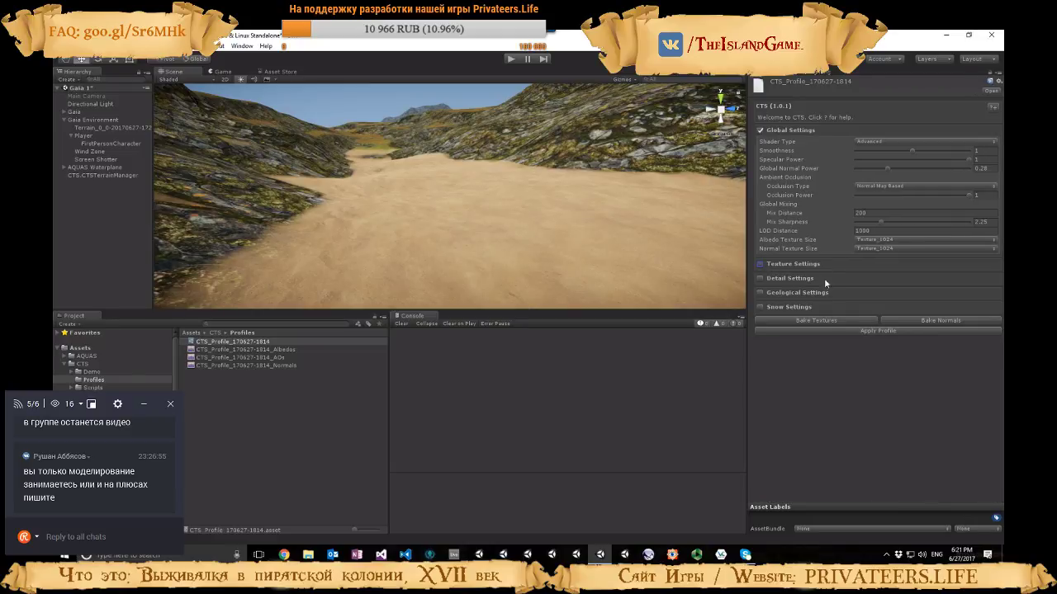
pyautogui.click(761, 279)
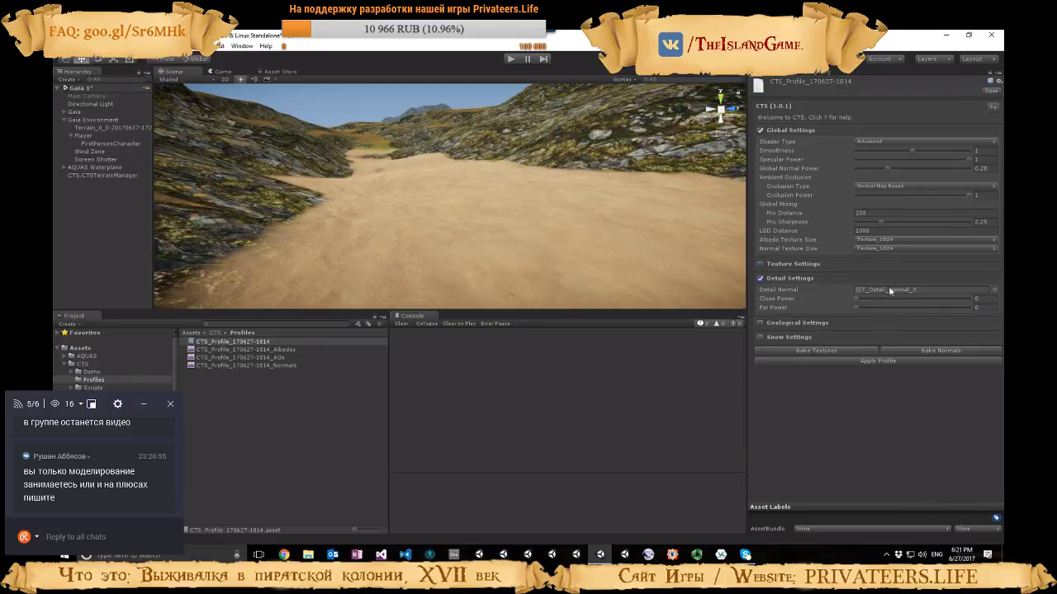
pyautogui.click(857, 302)
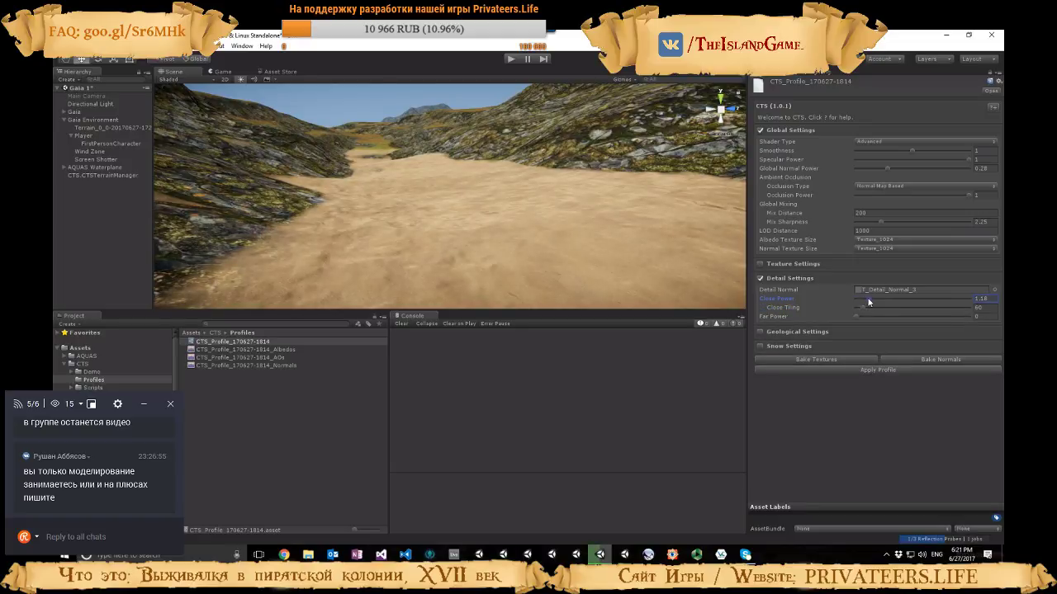
pyautogui.moveTo(861, 303)
pyautogui.mouseDown()
pyautogui.moveTo(875, 297)
pyautogui.moveTo(844, 294)
pyautogui.mouseUp()
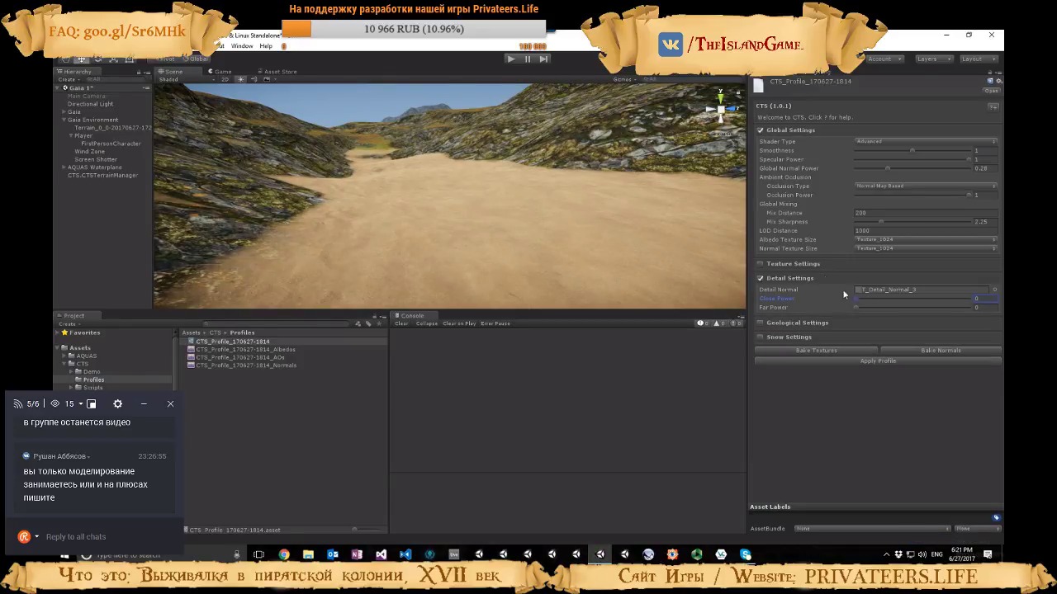
# Show the Texture and Geological Settings again, try the geological Close Power, and return it to 0
pyautogui.click(760, 263)
pyautogui.scroll(-2, 875, 330)
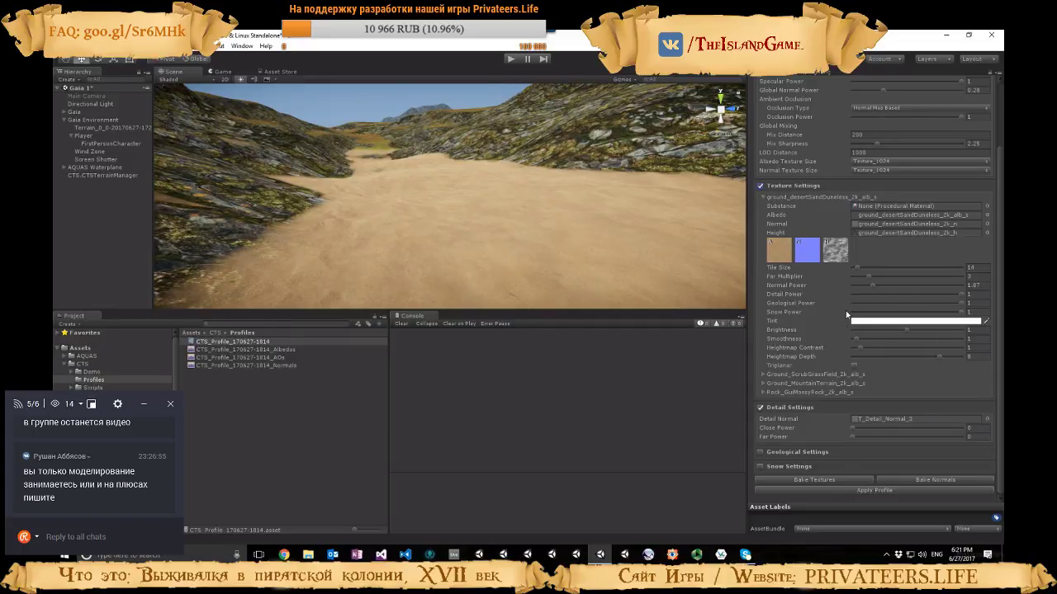
pyautogui.click(760, 452)
pyautogui.scroll(-2, 835, 324)
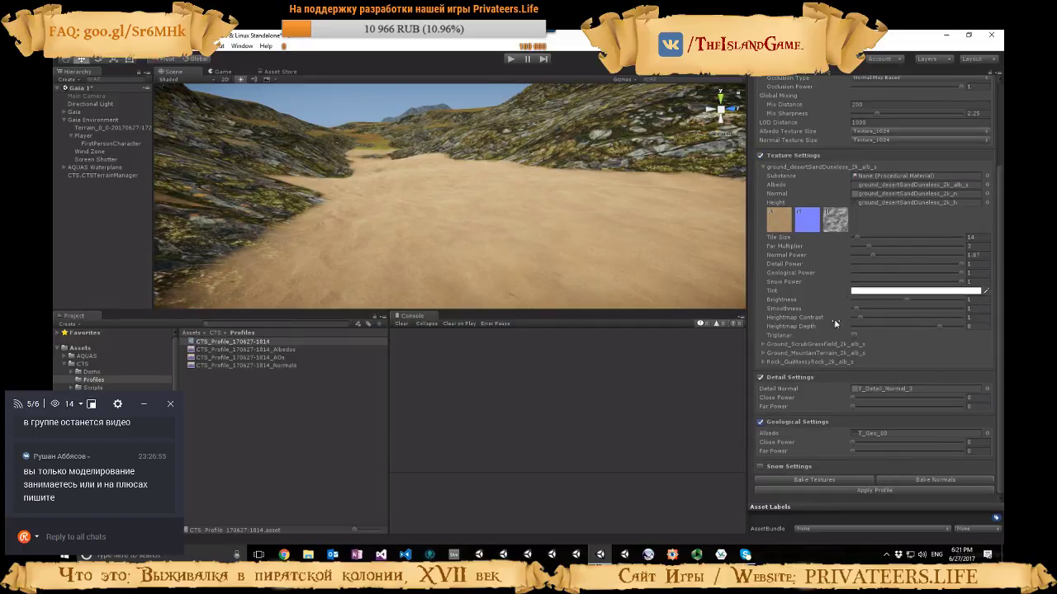
pyautogui.moveTo(852, 442)
pyautogui.mouseDown()
pyautogui.moveTo(897, 450)
pyautogui.moveTo(855, 450)
pyautogui.moveTo(849, 422)
pyautogui.mouseUp()
# Try a different tint colour on the desert sand texture and restore it to white
pyautogui.click(890, 290)
pyautogui.moveTo(636, 350)
pyautogui.mouseDown()
pyautogui.moveTo(673, 350)
pyautogui.moveTo(648, 343)
pyautogui.mouseUp()
pyautogui.moveTo(713, 401); pyautogui.dragTo(714, 398)
pyautogui.moveTo(647, 350); pyautogui.dragTo(634, 345)
# Set the desert sand texture's Brightness to 0.882, and try a Smoothness of 24.1 before restoring it to 1
pyautogui.click(907, 303)
pyautogui.moveTo(907, 302); pyautogui.dragTo(939, 307)
pyautogui.moveTo(566, 235); pyautogui.dragTo(221, 286, button='right')
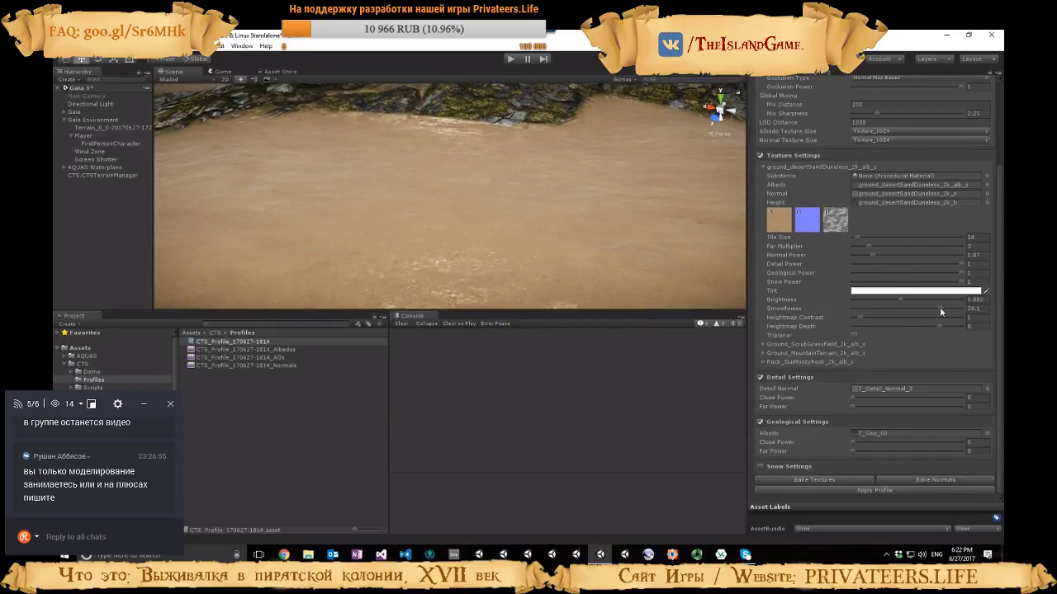
pyautogui.moveTo(941, 311); pyautogui.dragTo(863, 310)
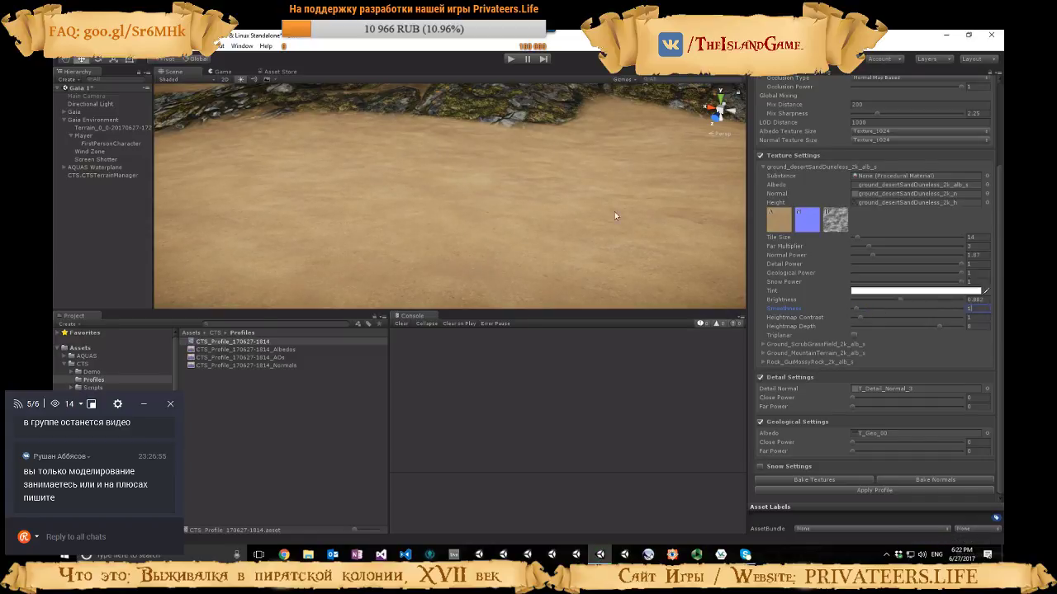
# Toggle Triplanar for the desert sand texture, checking it along the canyon, and collapse the texture's settings
pyautogui.moveTo(615, 218); pyautogui.dragTo(557, 198, button='right')
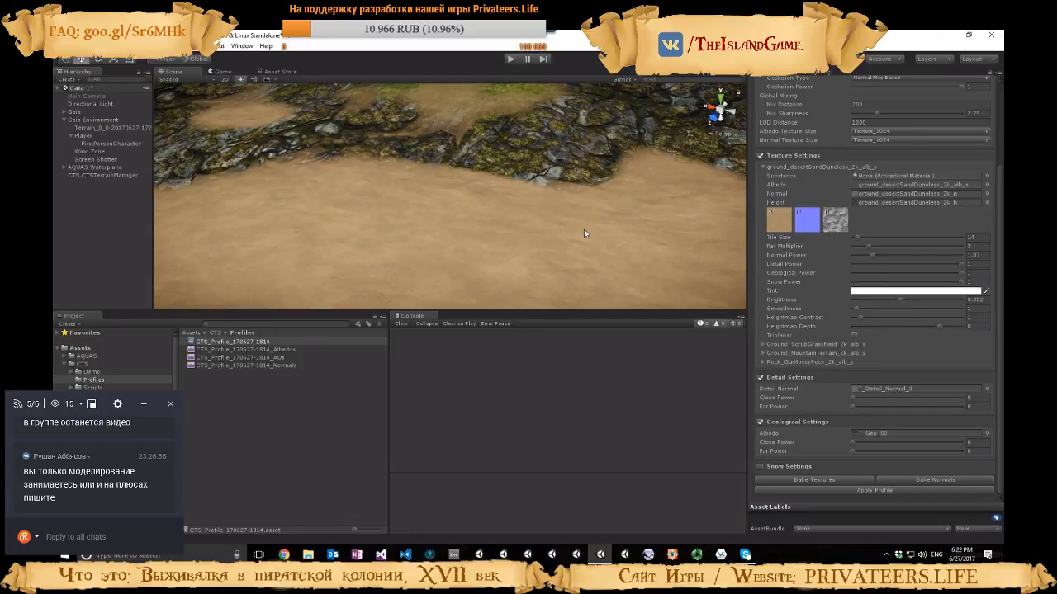
pyautogui.moveTo(717, 289); pyautogui.dragTo(690, 274, button='right')
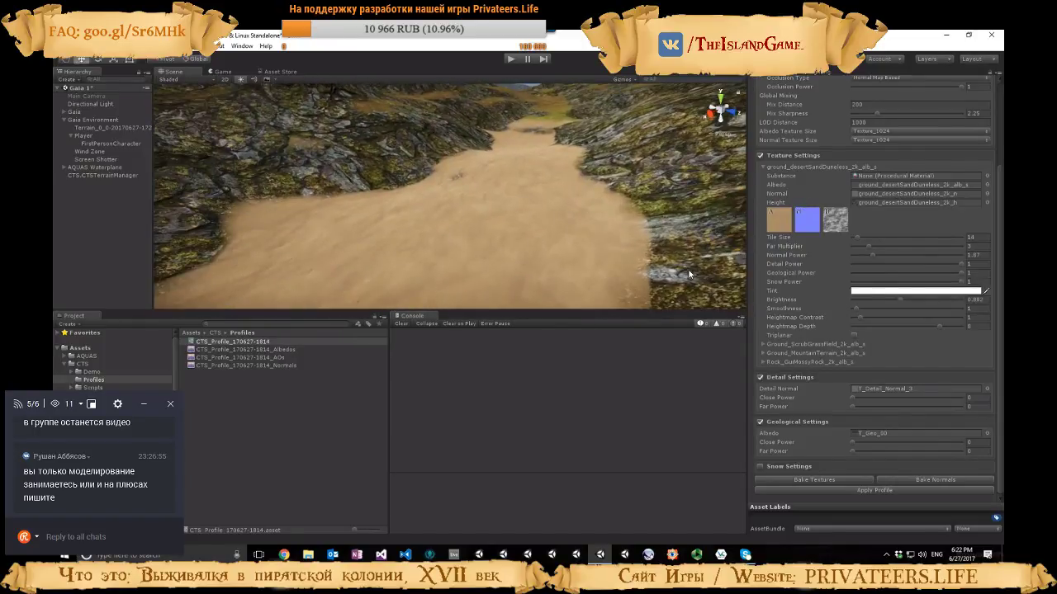
pyautogui.click(854, 336)
pyautogui.click(763, 168)
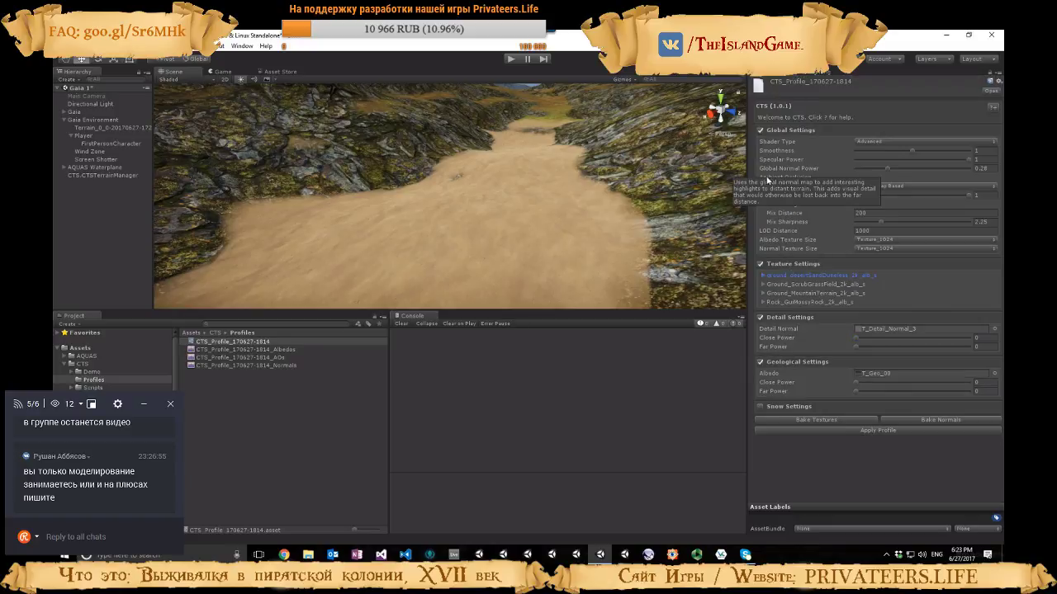
# Expand the Ground_ScrubGrassField texture's settings, enlarge the scene view over the grass, and set its Tile Size to 10
pyautogui.click(764, 286)
pyautogui.moveTo(584, 250); pyautogui.dragTo(440, 290, button='right')
pyautogui.moveTo(544, 313); pyautogui.dragTo(693, 401)
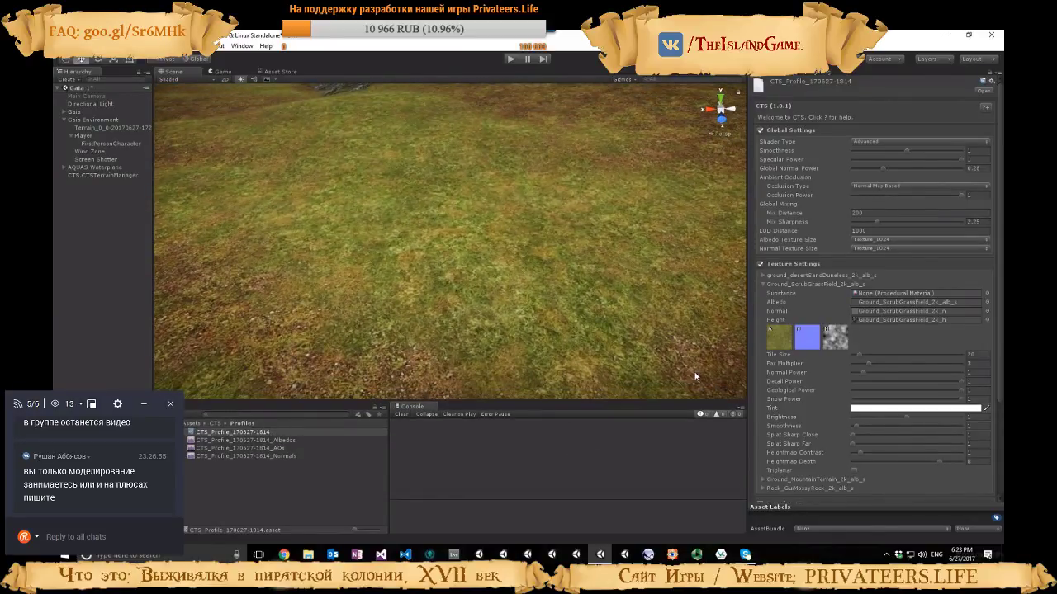
pyautogui.moveTo(861, 353); pyautogui.dragTo(856, 358)
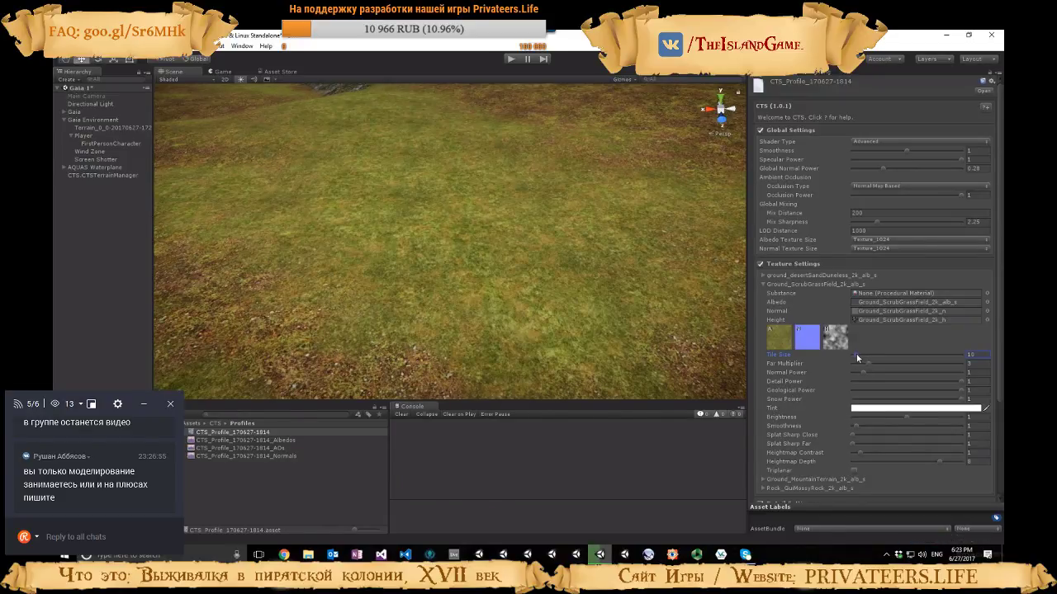
# Set the scrub grass texture's Tile Size to 9 and its Far Multiplier to 6.46
pyautogui.moveTo(528, 276); pyautogui.dragTo(565, 258, button='right')
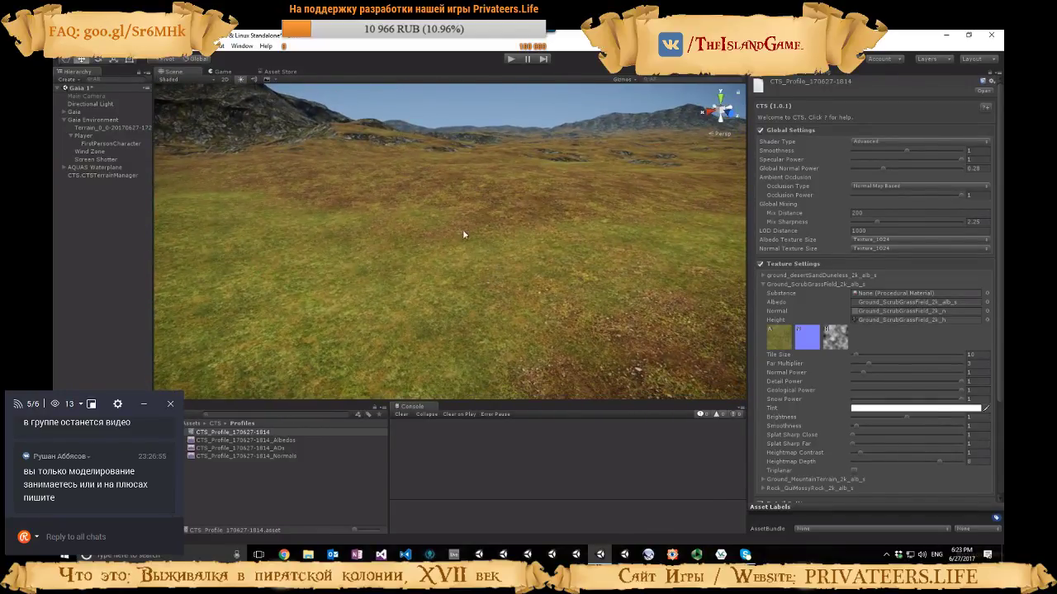
pyautogui.moveTo(517, 193); pyautogui.dragTo(407, 224, button='right')
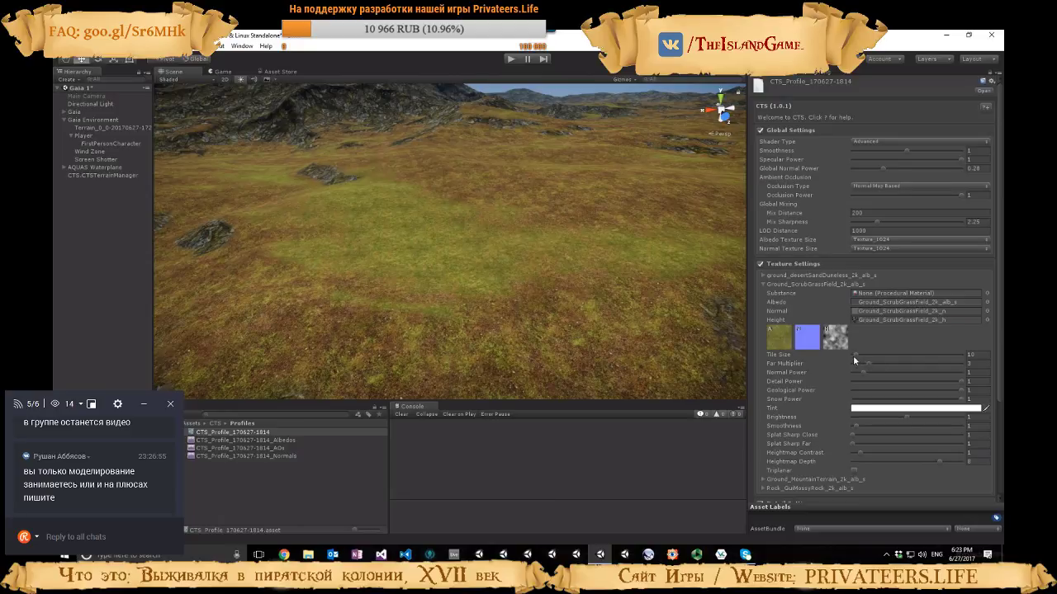
pyautogui.moveTo(854, 354); pyautogui.dragTo(873, 363)
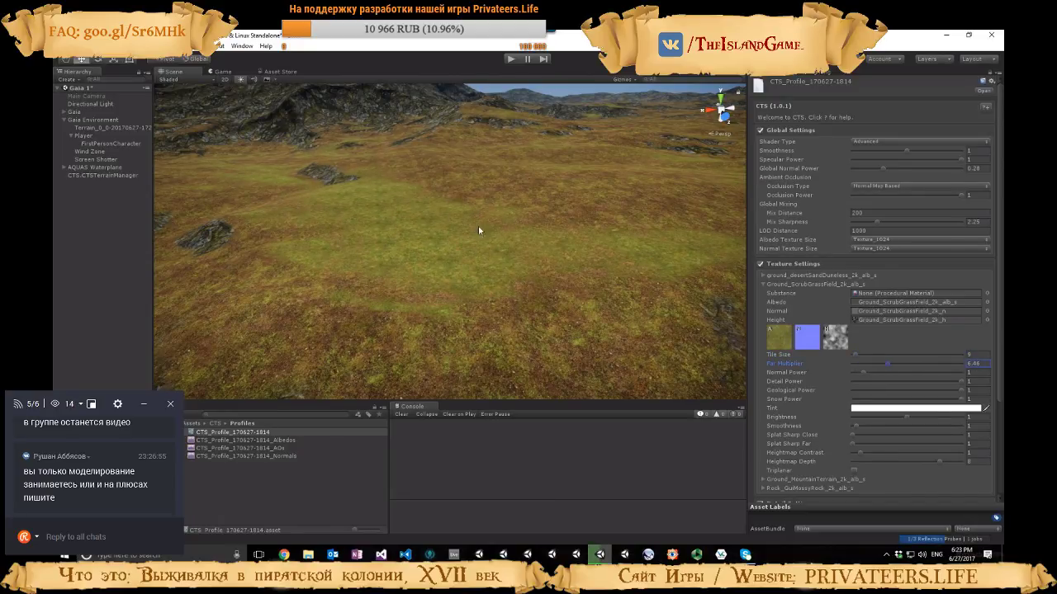
# Set the scrub grass texture's Far Multiplier to 3 and its Normal Power to 1.72, checking the grass up close
pyautogui.click(868, 363)
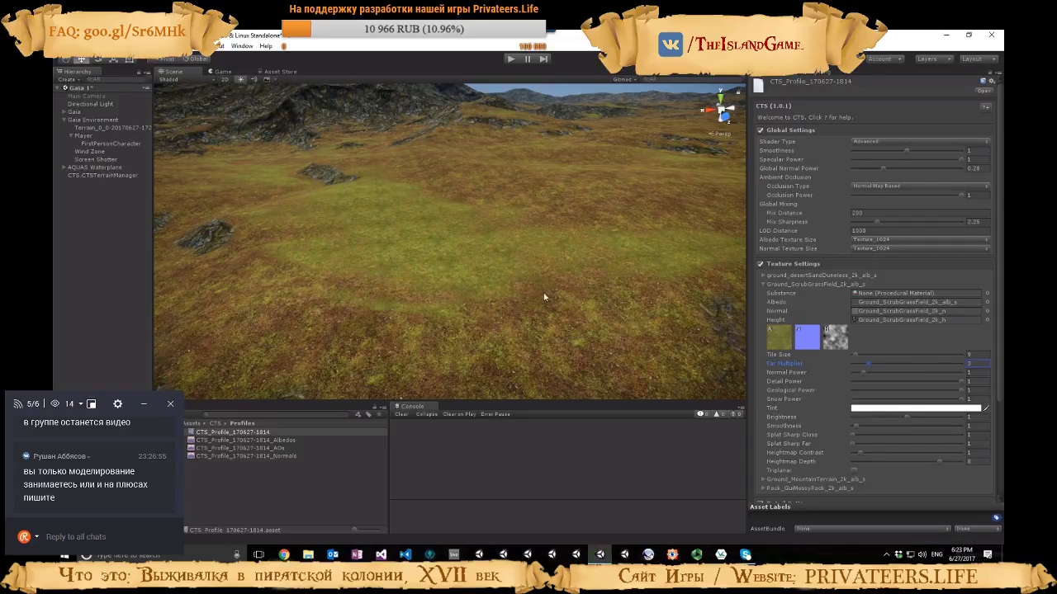
pyautogui.moveTo(545, 297)
pyautogui.mouseDown(button='right')
pyautogui.moveTo(498, 295)
pyautogui.moveTo(533, 299)
pyautogui.mouseUp(button='right')
pyautogui.press('w')
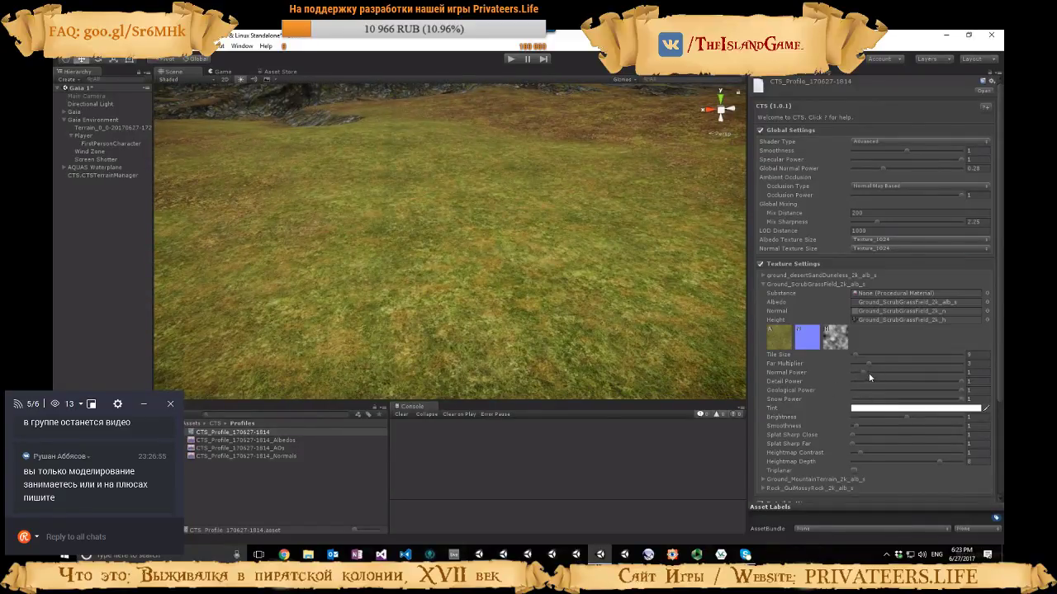
pyautogui.moveTo(865, 373); pyautogui.dragTo(878, 375)
pyautogui.moveTo(859, 376); pyautogui.dragTo(877, 374)
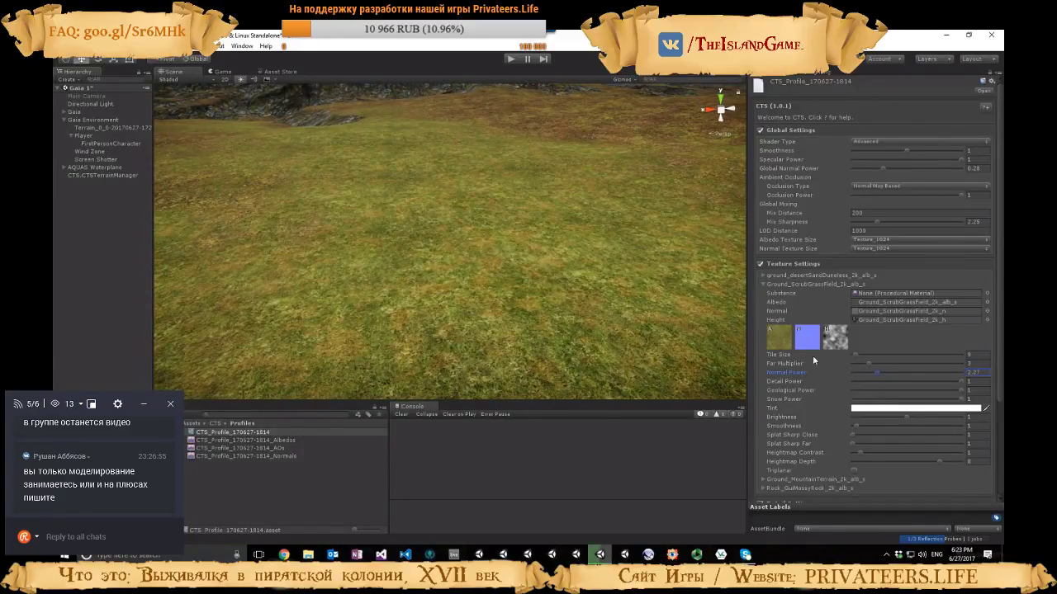
pyautogui.moveTo(678, 350); pyautogui.dragTo(435, 335, button='right')
pyautogui.moveTo(878, 372)
pyautogui.mouseDown()
pyautogui.moveTo(861, 376)
pyautogui.moveTo(871, 376)
pyautogui.mouseUp()
pyautogui.moveTo(671, 353); pyautogui.dragTo(743, 299, button='right')
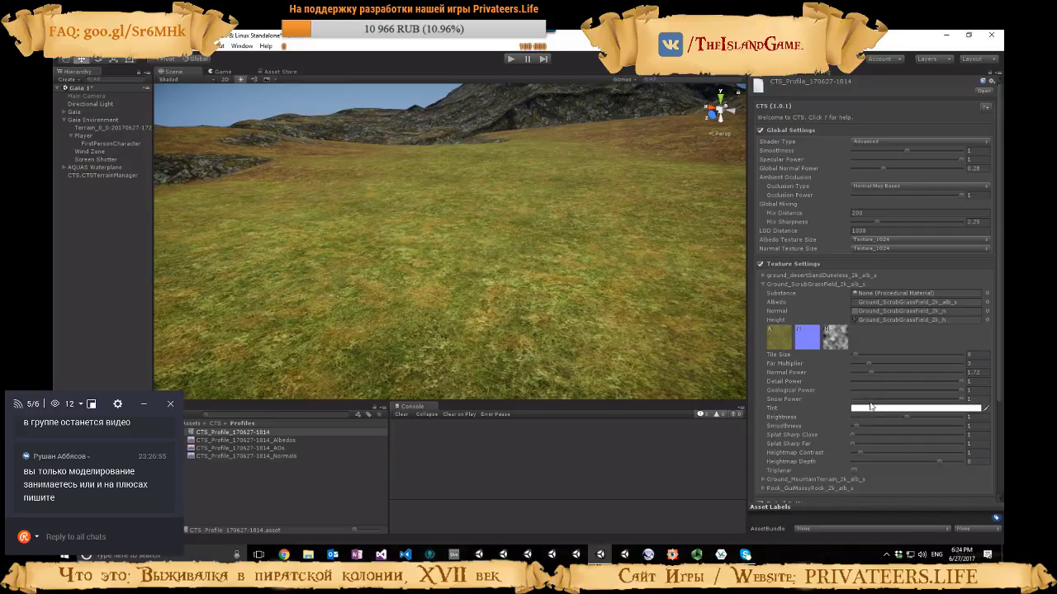
# Set the scrub grass texture's Heightmap Depth to 6.18 and its Splat Sharp Close to 1.49, viewing the grass-to-sand transition
pyautogui.scroll(-3, 865, 408)
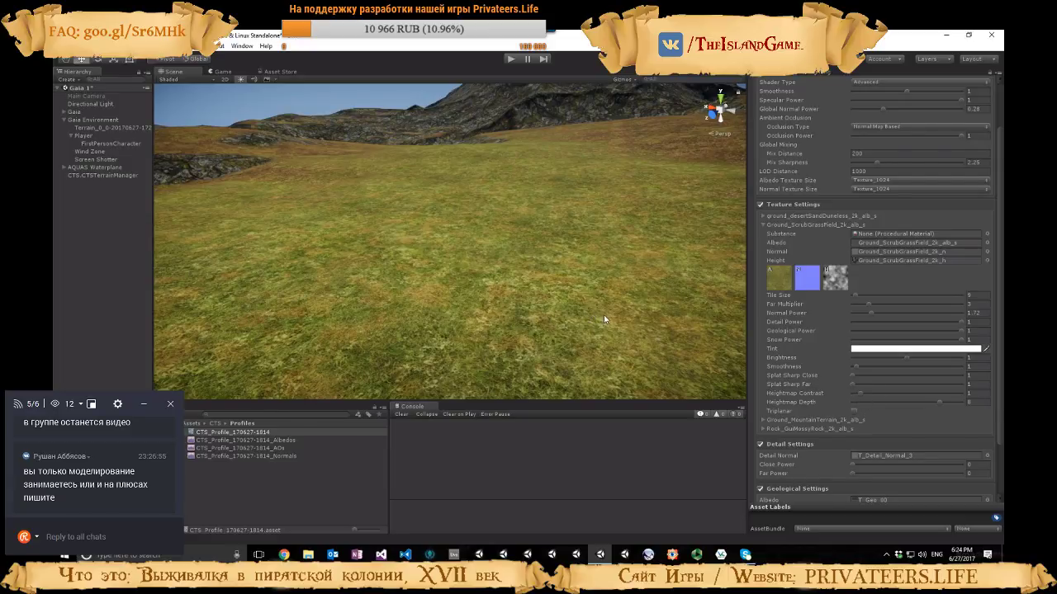
pyautogui.moveTo(603, 315); pyautogui.dragTo(409, 355, button='right')
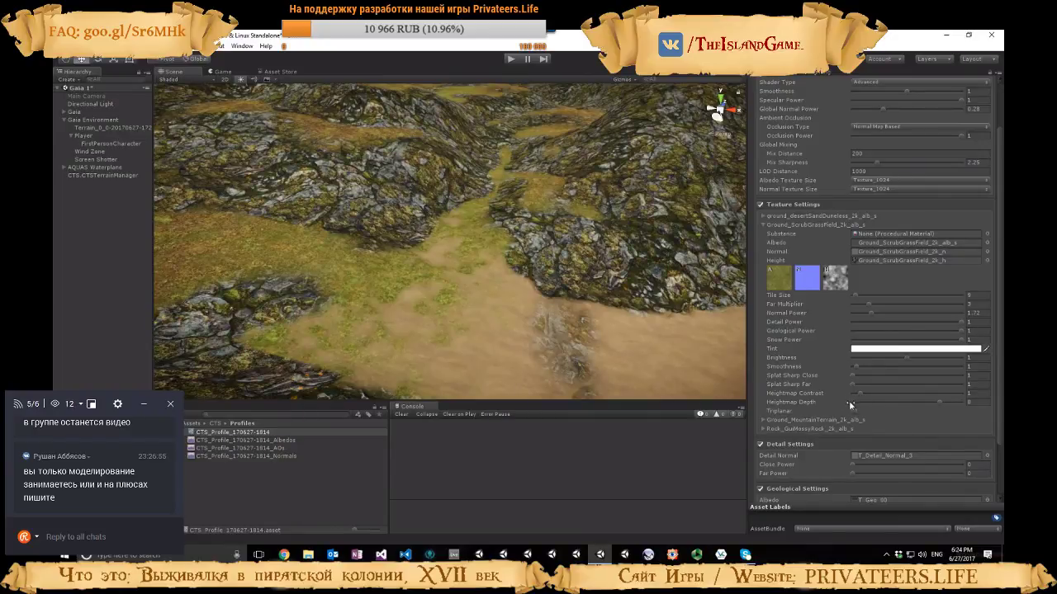
pyautogui.moveTo(939, 402)
pyautogui.mouseDown()
pyautogui.moveTo(885, 402)
pyautogui.moveTo(919, 401)
pyautogui.mouseUp()
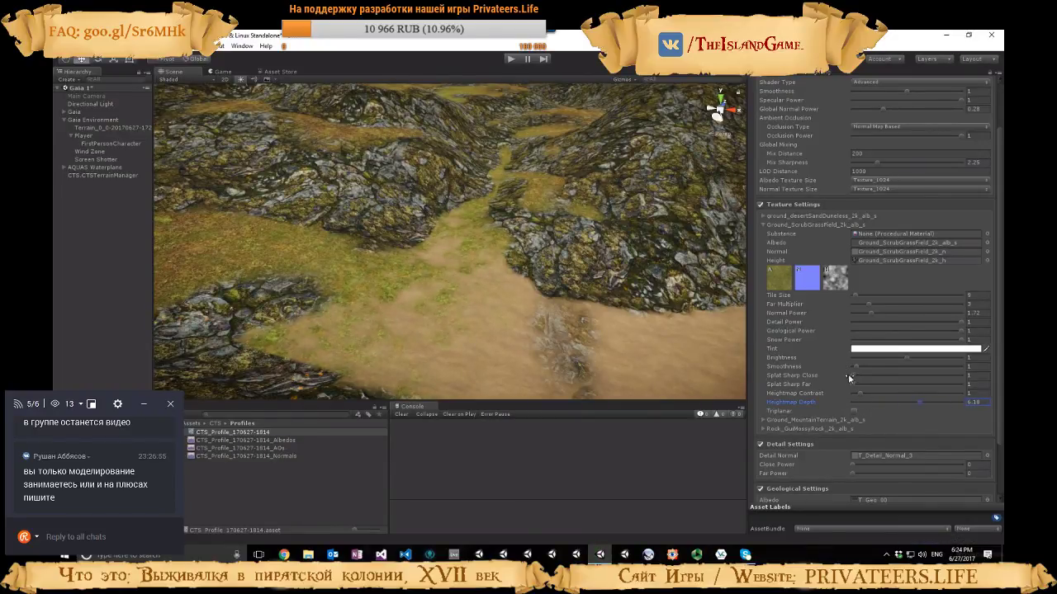
pyautogui.moveTo(853, 375)
pyautogui.mouseDown()
pyautogui.moveTo(919, 382)
pyautogui.moveTo(856, 377)
pyautogui.mouseUp()
pyautogui.scroll(3, 847, 207)
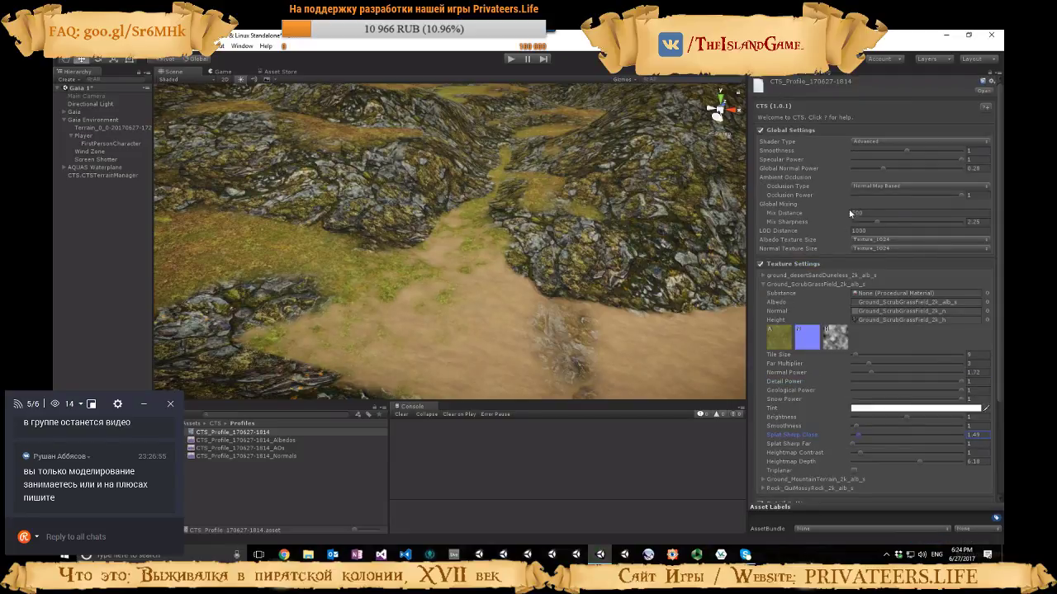
# Set the scrub grass texture's Splat Sharp Far to 1.45 and collapse its settings
pyautogui.scroll(-3, 850, 213)
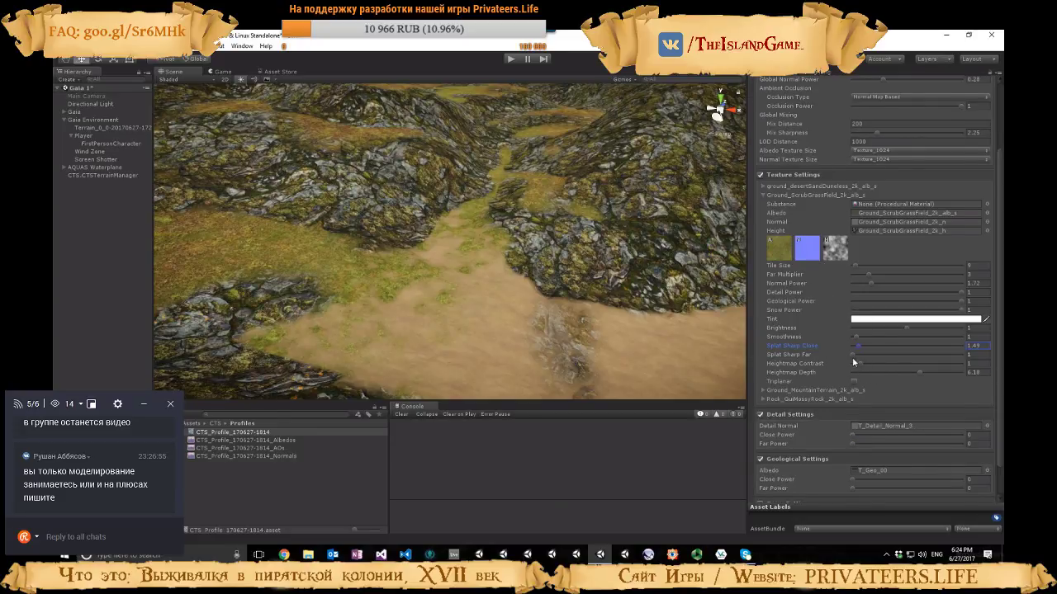
pyautogui.moveTo(854, 355); pyautogui.dragTo(859, 357)
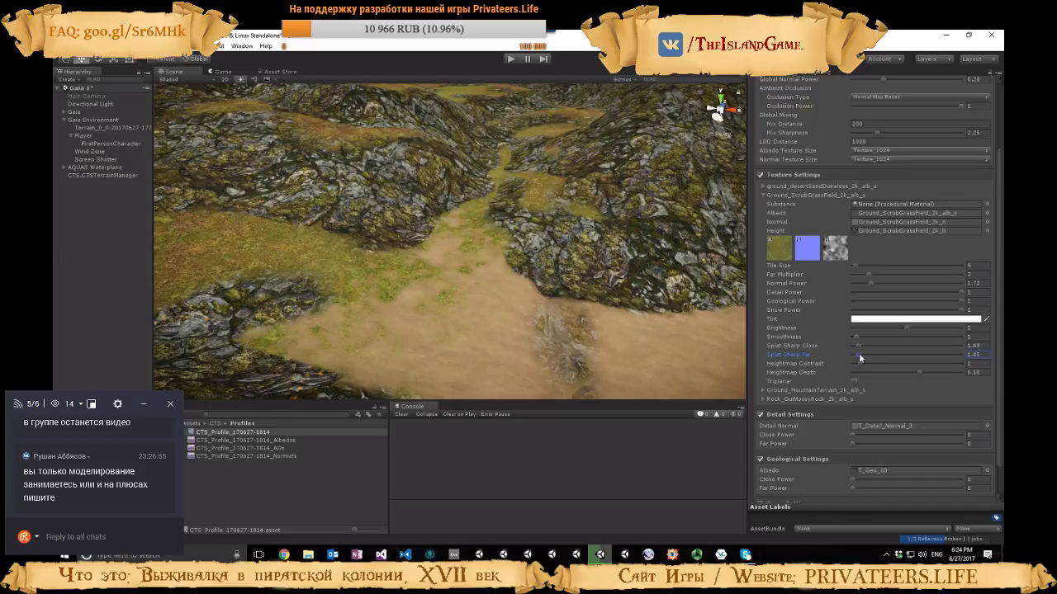
pyautogui.moveTo(620, 340); pyautogui.dragTo(552, 232, button='right')
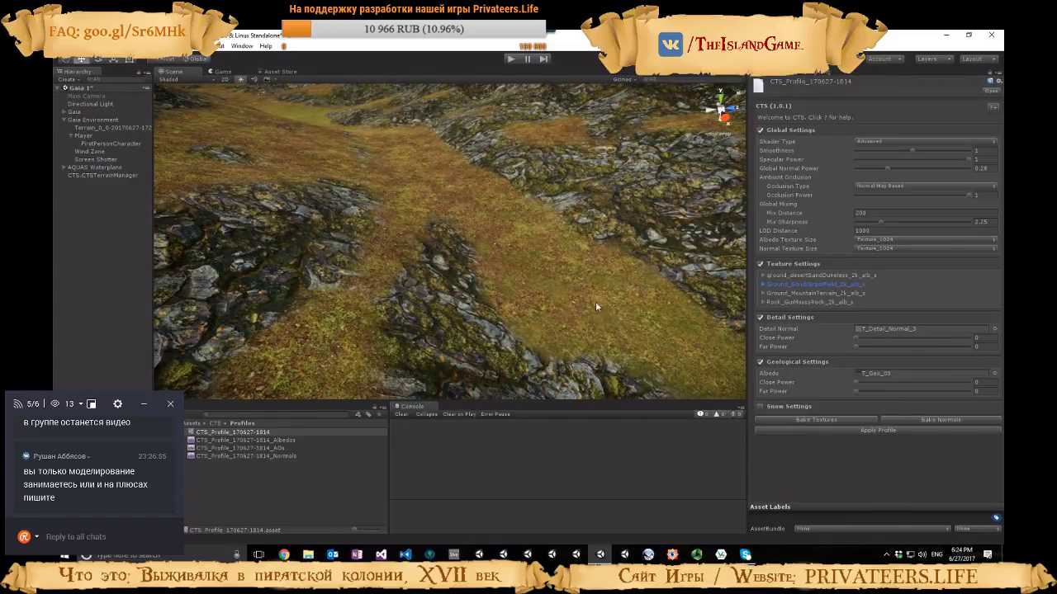
# Expand the Ground_MountainTerrain texture's settings and set its Tile Size to 13 and Far Multiplier to 5
pyautogui.moveTo(595, 306); pyautogui.dragTo(442, 273, button='right')
pyautogui.click(762, 293)
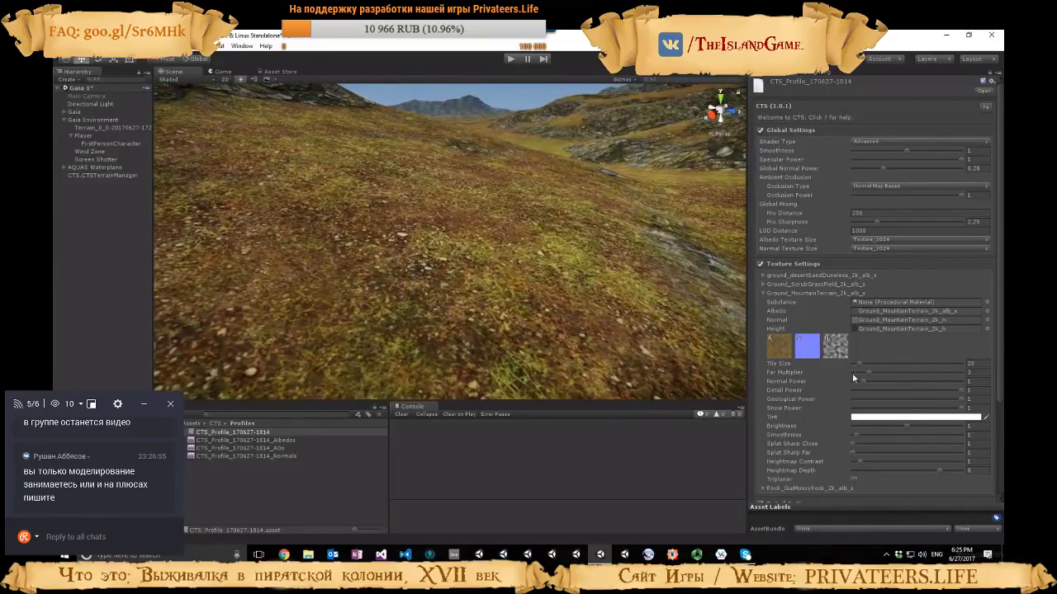
pyautogui.moveTo(859, 363); pyautogui.dragTo(856, 363)
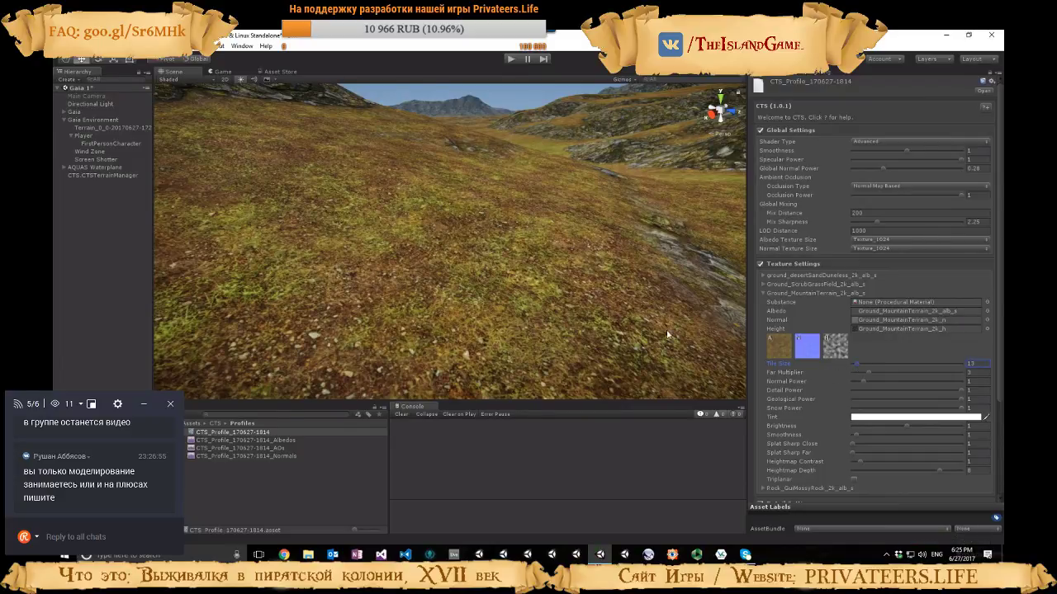
pyautogui.moveTo(632, 324); pyautogui.dragTo(591, 314, button='right')
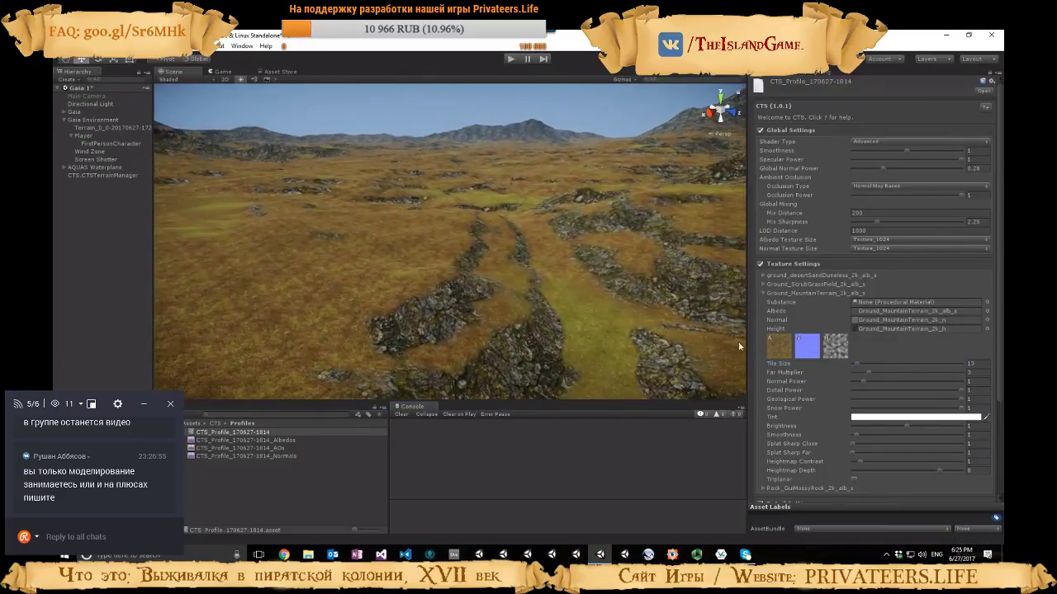
pyautogui.moveTo(867, 372); pyautogui.dragTo(876, 372)
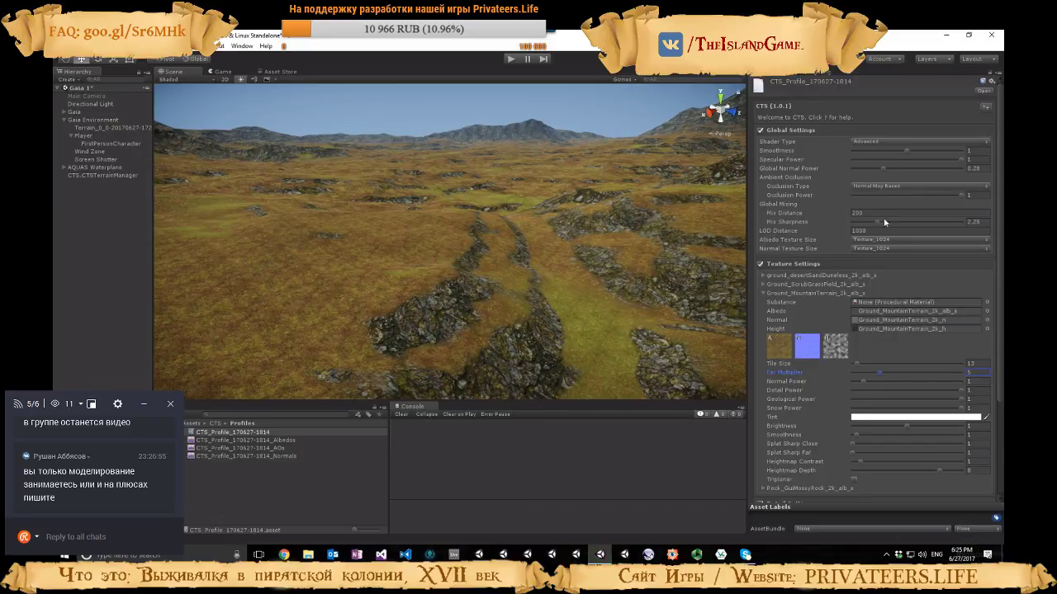
# Set the global Mix Sharpness to 1.38, checking the texture blending across the distant terrain
pyautogui.moveTo(877, 223)
pyautogui.mouseDown()
pyautogui.moveTo(852, 223)
pyautogui.moveTo(936, 224)
pyautogui.moveTo(871, 221)
pyautogui.mouseUp()
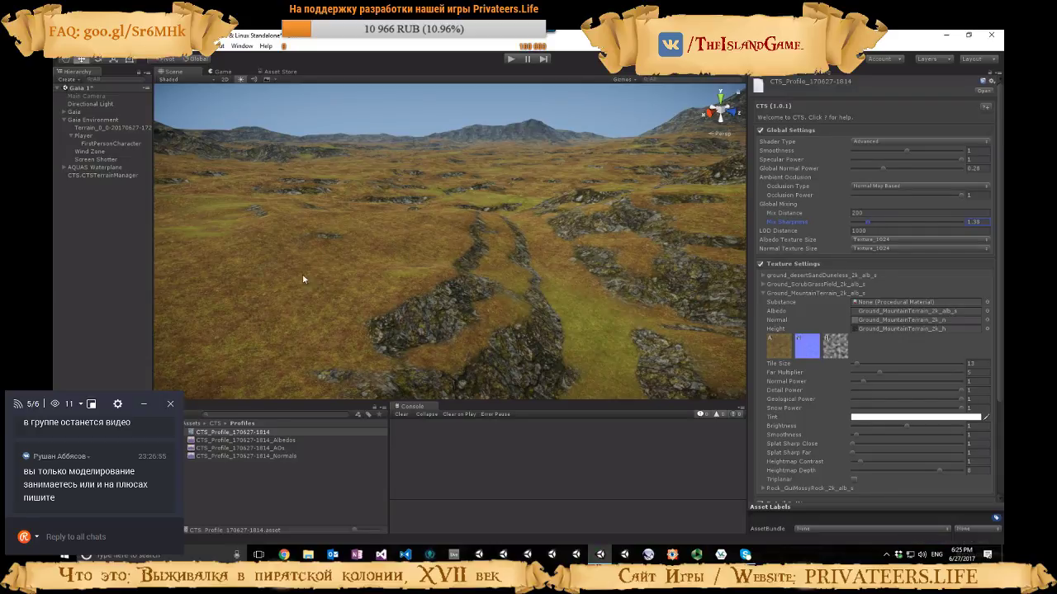
pyautogui.moveTo(567, 264); pyautogui.dragTo(494, 255, button='right')
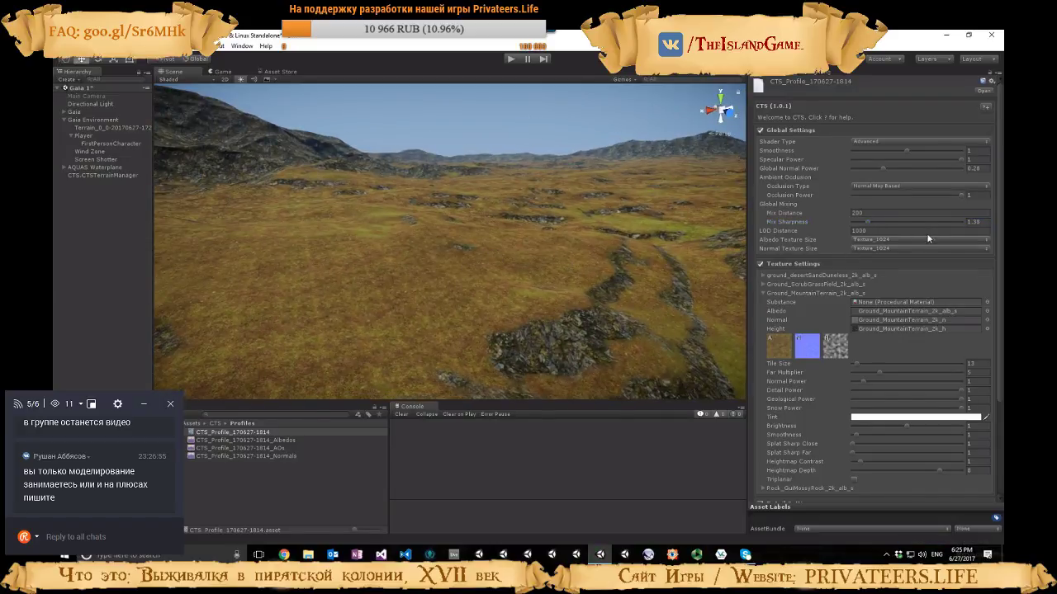
pyautogui.moveTo(867, 219); pyautogui.dragTo(869, 220)
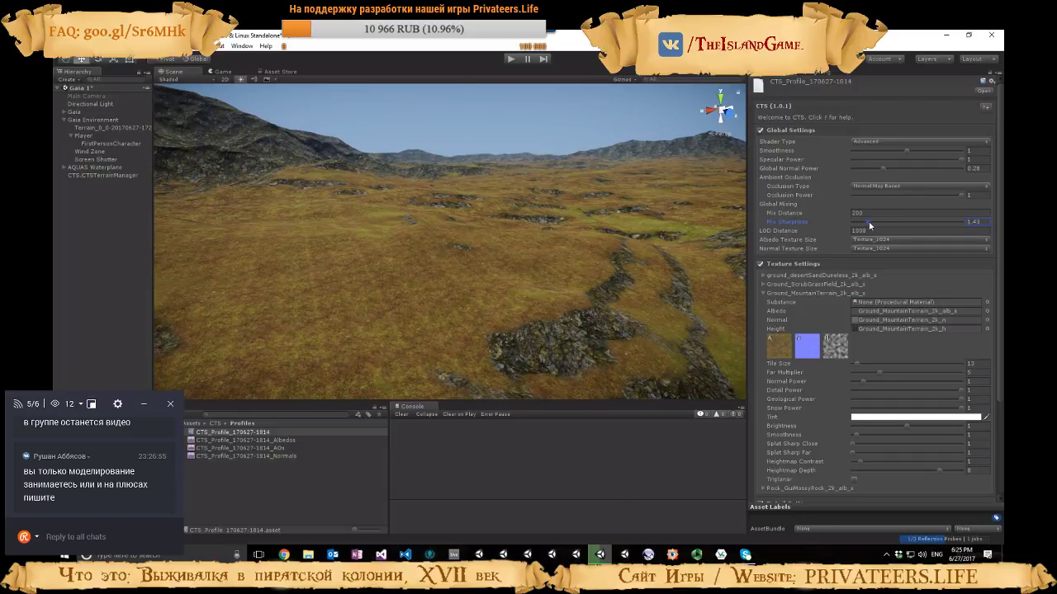
pyautogui.moveTo(611, 314); pyautogui.dragTo(657, 315, button='right')
# Set the mountain terrain texture's Heightmap Depth to 1.94, checking how it blends with the grass
pyautogui.scroll(-3, 854, 377)
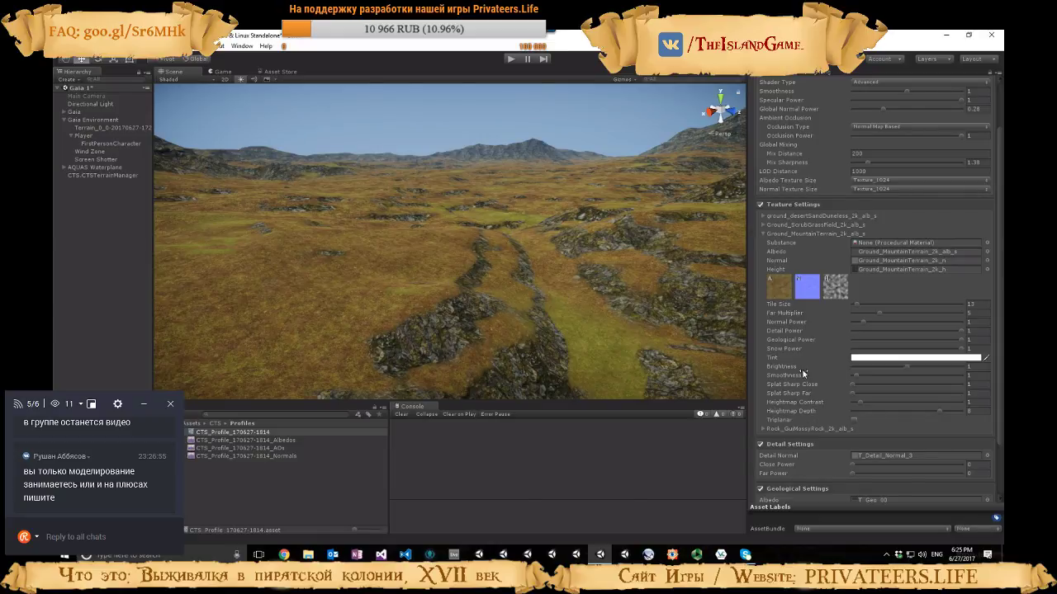
pyautogui.moveTo(611, 331); pyautogui.dragTo(450, 345, button='right')
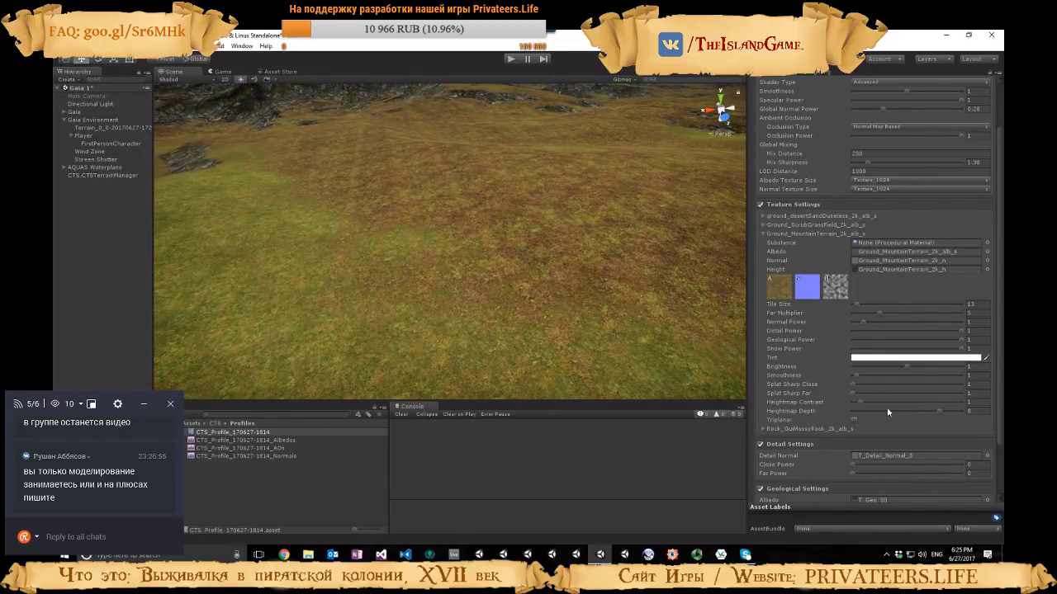
pyautogui.moveTo(938, 410)
pyautogui.mouseDown()
pyautogui.moveTo(850, 407)
pyautogui.moveTo(868, 408)
pyautogui.mouseUp()
pyautogui.moveTo(638, 371); pyautogui.dragTo(658, 310, button='right')
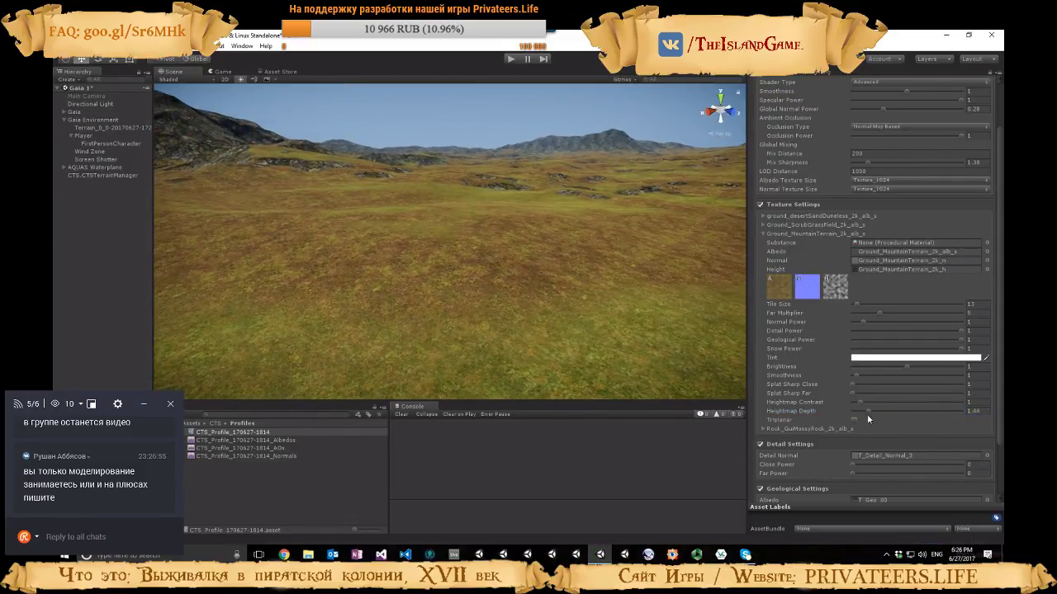
pyautogui.moveTo(868, 410)
pyautogui.mouseDown()
pyautogui.moveTo(923, 410)
pyautogui.moveTo(860, 408)
pyautogui.mouseUp()
# Try a Splat Sharp Close of 7.17 on the mountain terrain texture
pyautogui.moveTo(855, 384); pyautogui.dragTo(913, 387)
pyautogui.moveTo(600, 325); pyautogui.dragTo(413, 297, button='right')
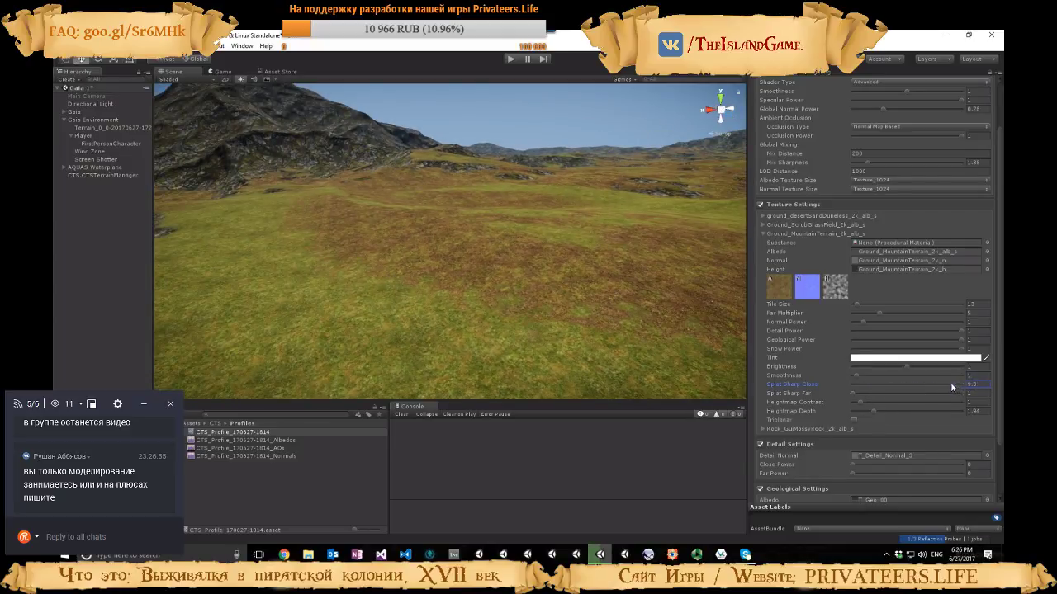
pyautogui.moveTo(959, 386); pyautogui.dragTo(934, 388)
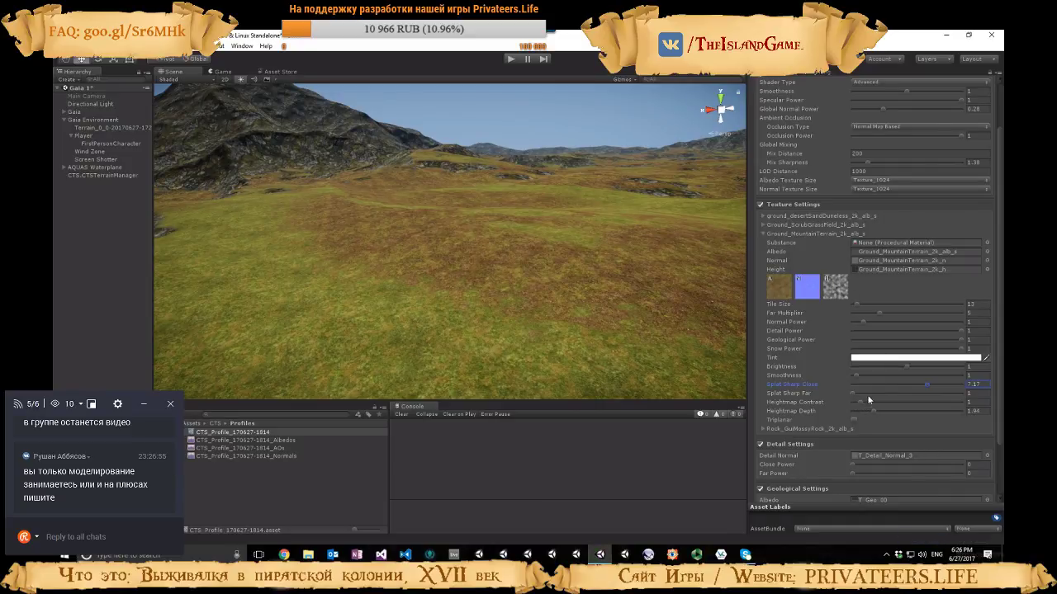
# Set the mountain terrain texture's Heightmap Contrast to 1.35 while viewing the grass transition up close
pyautogui.press('w')
pyautogui.moveTo(534, 323); pyautogui.dragTo(577, 375, button='right')
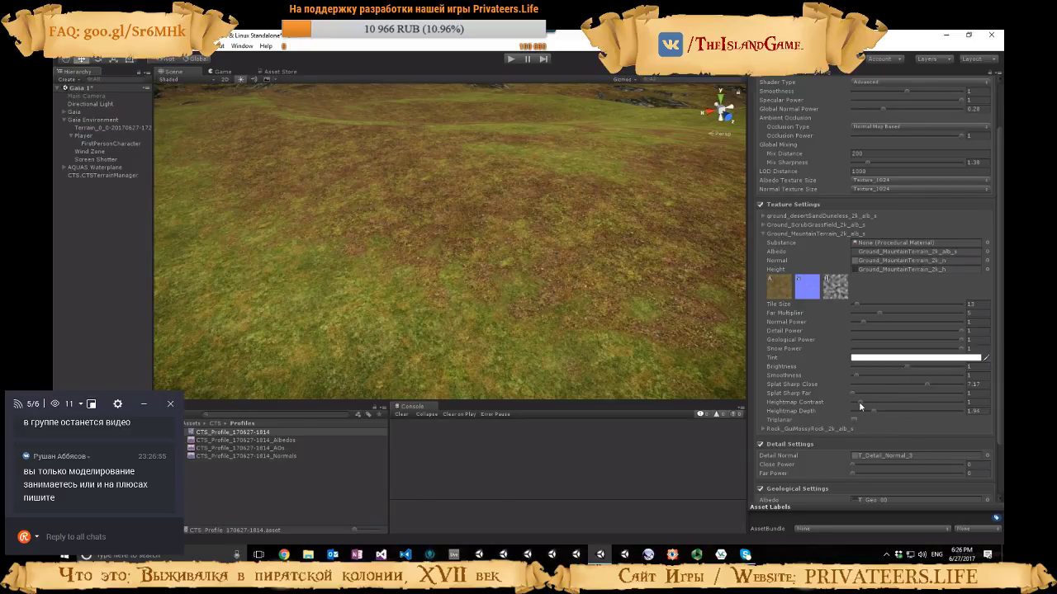
pyautogui.moveTo(860, 403); pyautogui.dragTo(911, 407)
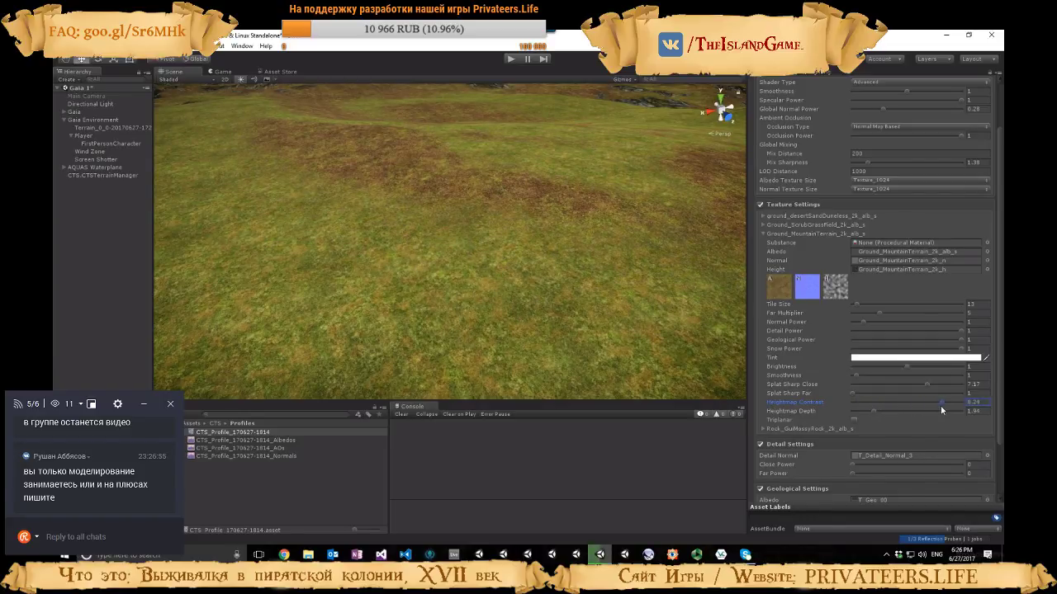
pyautogui.moveTo(893, 405); pyautogui.dragTo(864, 401)
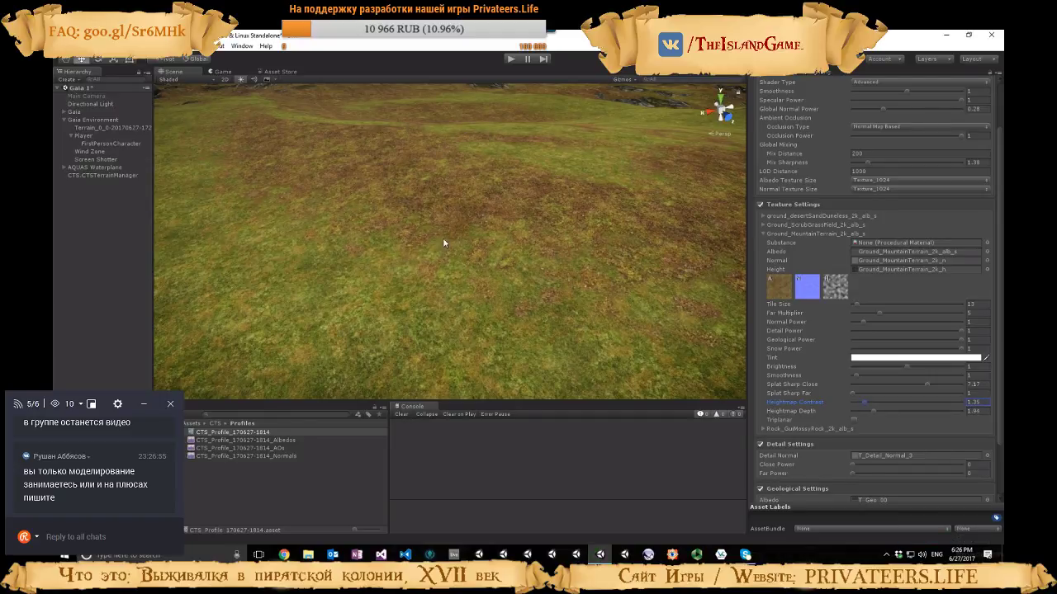
# Set the mountain terrain texture's Normal Power to 1.82 and its Splat Sharp Close to 3.73
pyautogui.moveTo(509, 259); pyautogui.dragTo(611, 312, button='right')
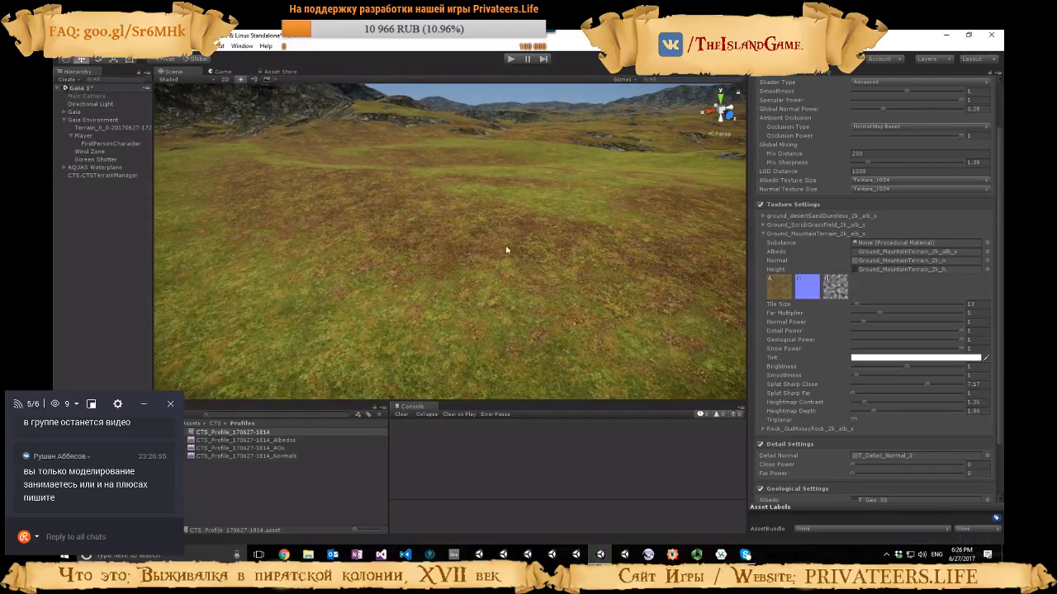
pyautogui.moveTo(510, 205); pyautogui.dragTo(572, 329, button='right')
pyautogui.moveTo(864, 322)
pyautogui.mouseDown()
pyautogui.moveTo(922, 322)
pyautogui.moveTo(872, 318)
pyautogui.mouseUp()
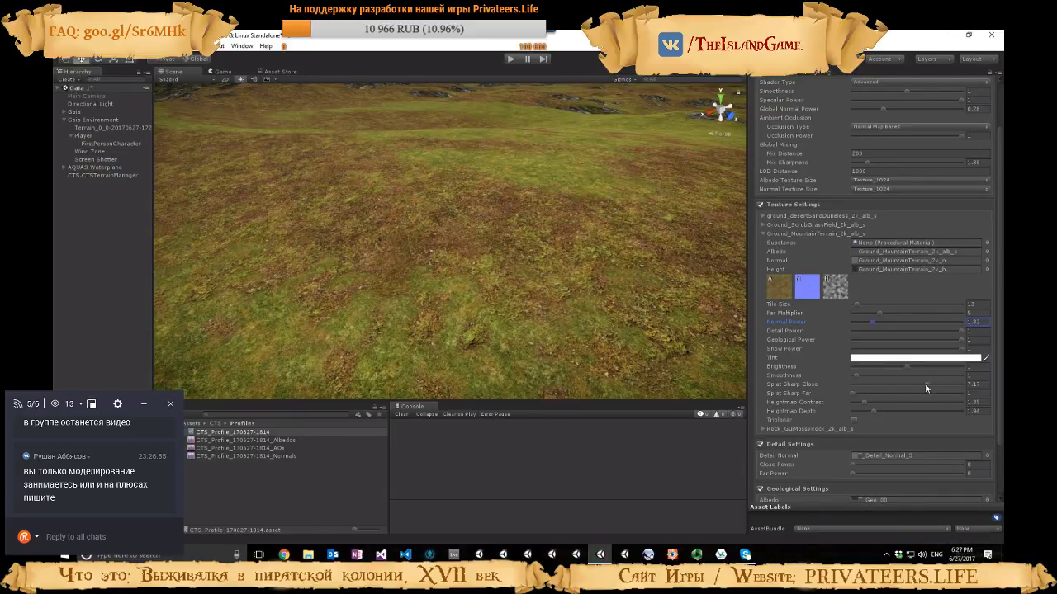
pyautogui.moveTo(924, 383)
pyautogui.mouseDown()
pyautogui.moveTo(862, 384)
pyautogui.moveTo(885, 382)
pyautogui.mouseUp()
pyautogui.moveTo(545, 338); pyautogui.dragTo(576, 261, button='right')
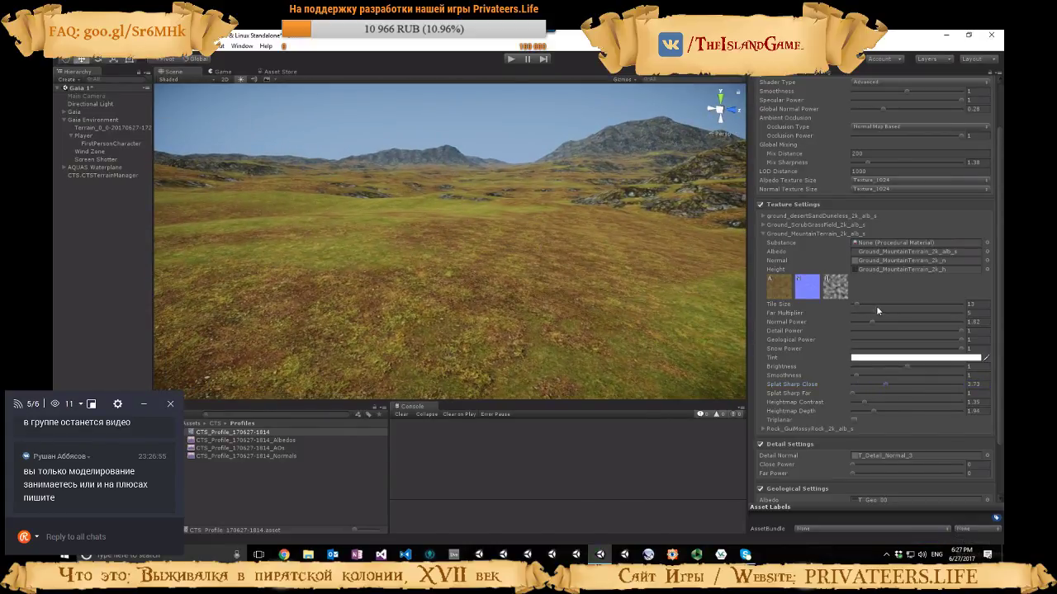
# Set the mountain terrain texture's Tile Size to 16 and its Far Multiplier to 4.82, checking the terrain from several angles
pyautogui.click(857, 303)
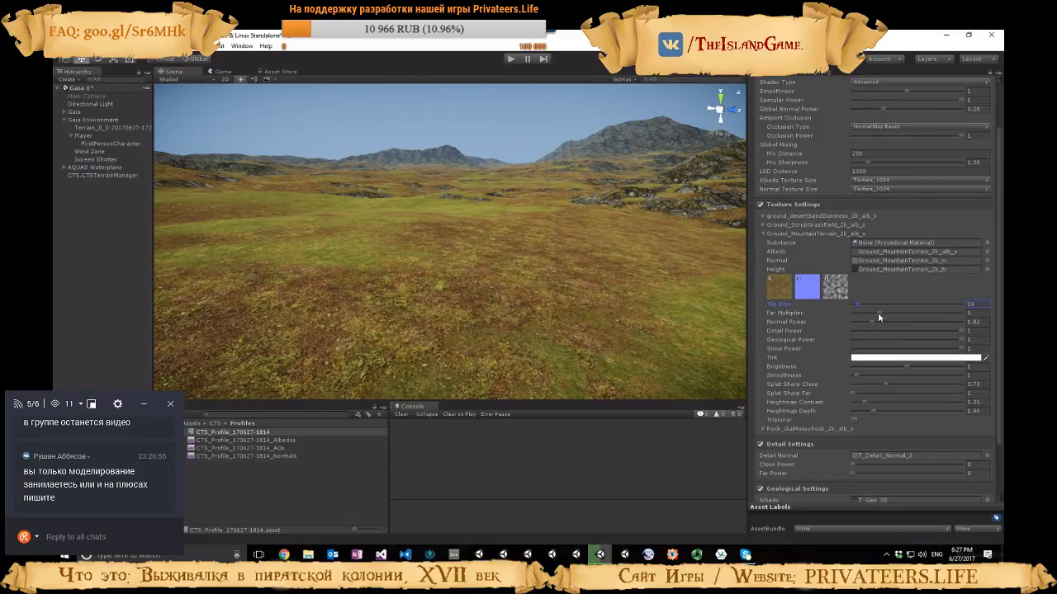
pyautogui.moveTo(878, 312); pyautogui.dragTo(872, 311)
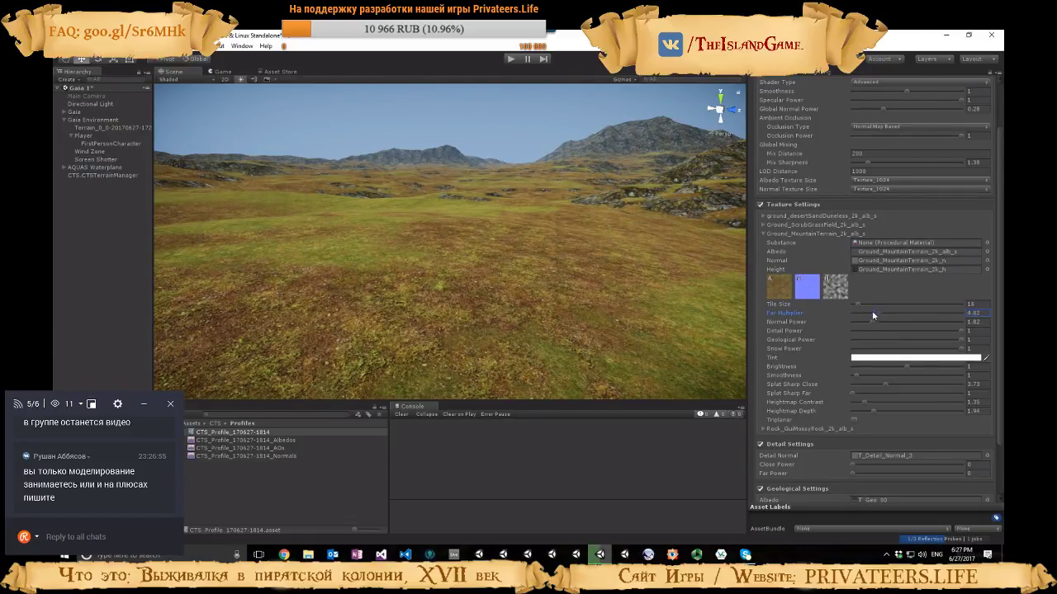
pyautogui.moveTo(627, 301); pyautogui.dragTo(490, 296, button='right')
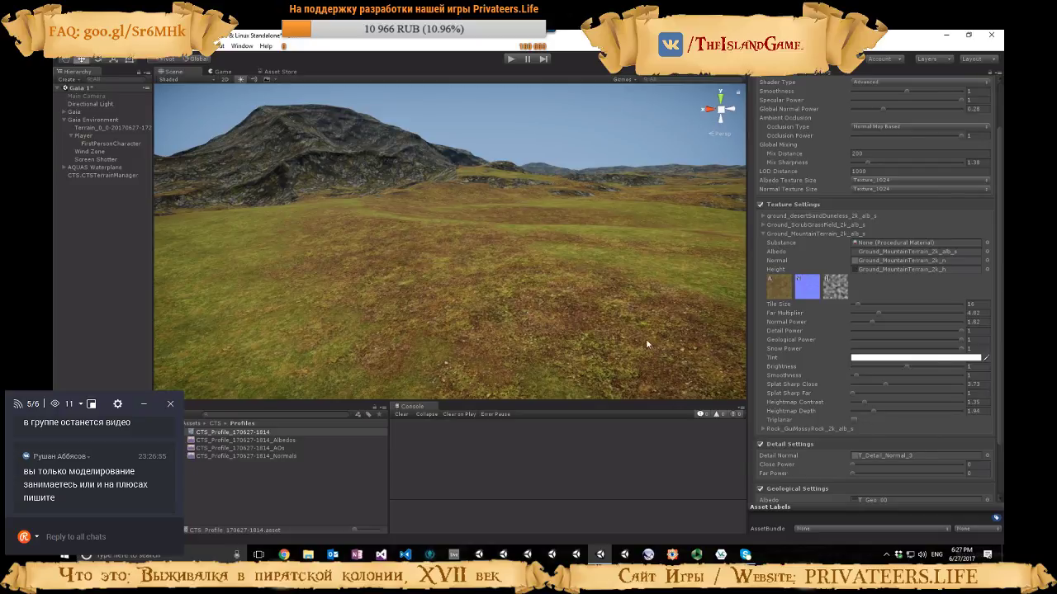
pyautogui.moveTo(646, 342)
pyautogui.mouseDown(button='right')
pyautogui.moveTo(547, 300)
pyautogui.moveTo(552, 324)
pyautogui.moveTo(578, 332)
pyautogui.moveTo(653, 344)
pyautogui.moveTo(632, 319)
pyautogui.moveTo(644, 326)
pyautogui.mouseUp(button='right')
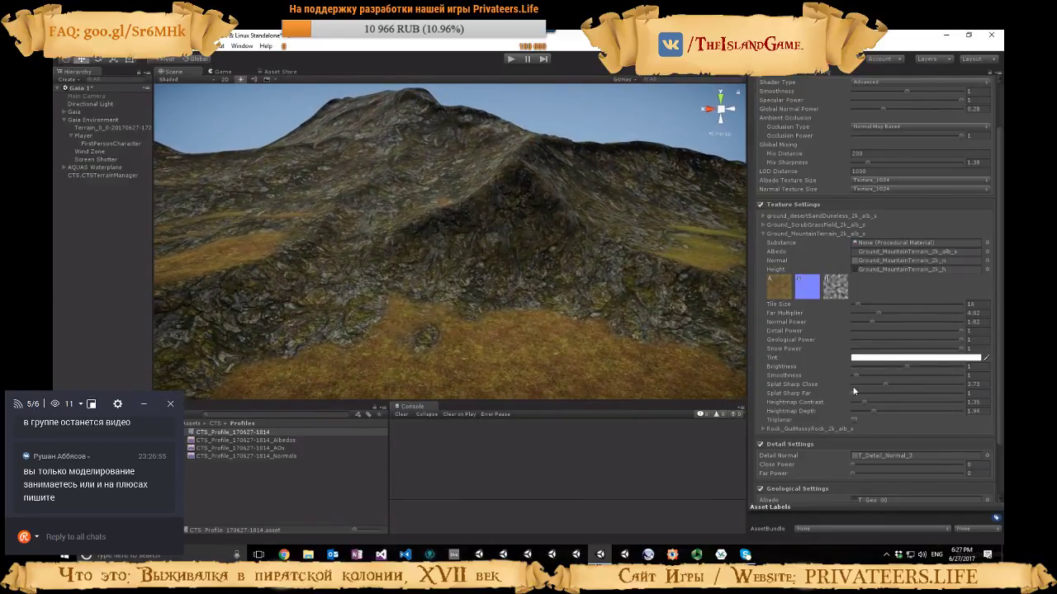
# Collapse the mountain terrain texture's settings and expand those of the Rock_GuiMossyRock texture
pyautogui.click(762, 235)
pyautogui.click(762, 304)
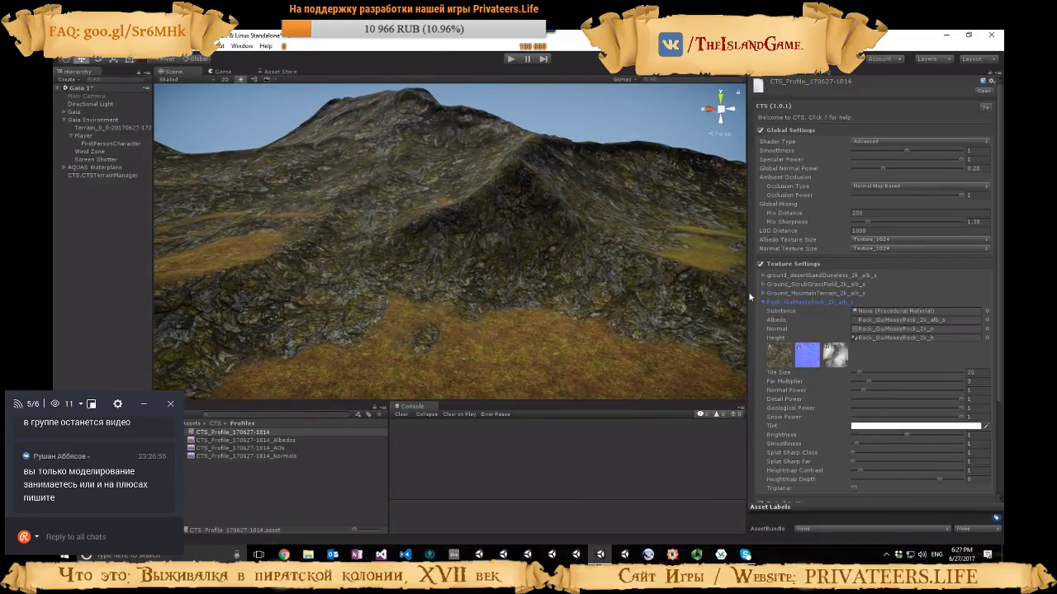
pyautogui.scroll(-3, 834, 329)
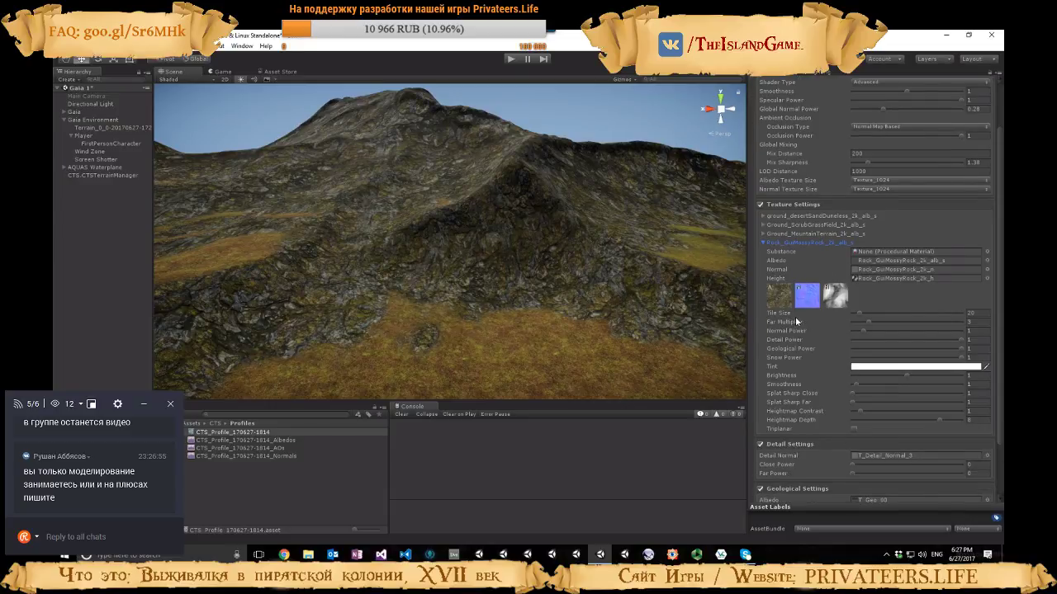
# Set the Rock_GuiMossyRock texture's Tile Size to 24 and its Far Multiplier to 2.09, checking the rocks across the valley
pyautogui.scroll(-3, 796, 316)
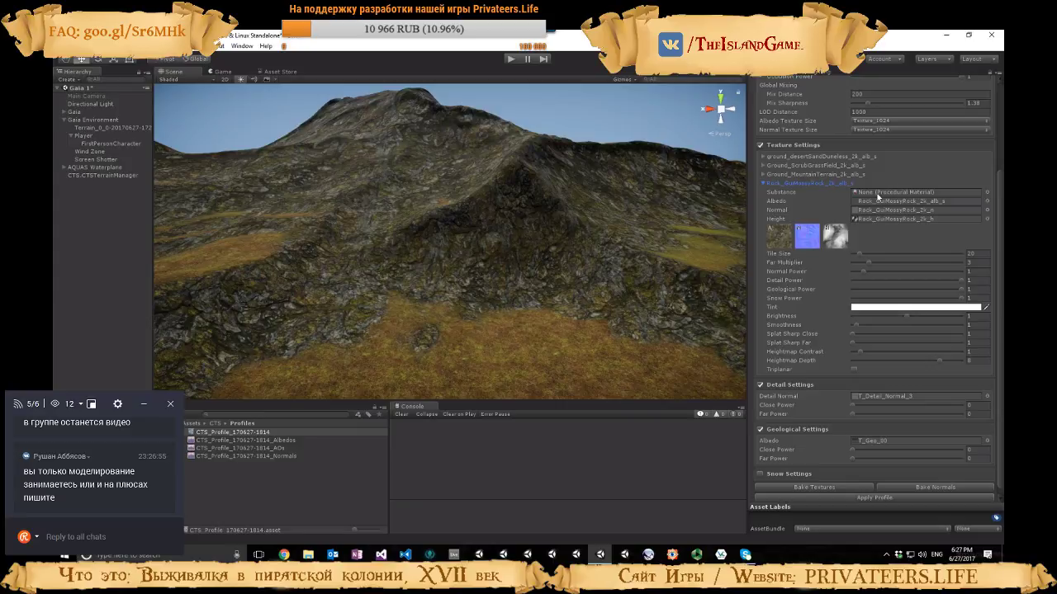
pyautogui.click(859, 253)
pyautogui.moveTo(859, 259); pyautogui.dragTo(860, 258)
pyautogui.moveTo(609, 261); pyautogui.dragTo(851, 256, button='right')
pyautogui.moveTo(862, 261)
pyautogui.mouseDown()
pyautogui.moveTo(874, 260)
pyautogui.moveTo(862, 263)
pyautogui.mouseUp()
# Set the profile's global Mix Sharpness to 1.56
pyautogui.scroll(3, 885, 205)
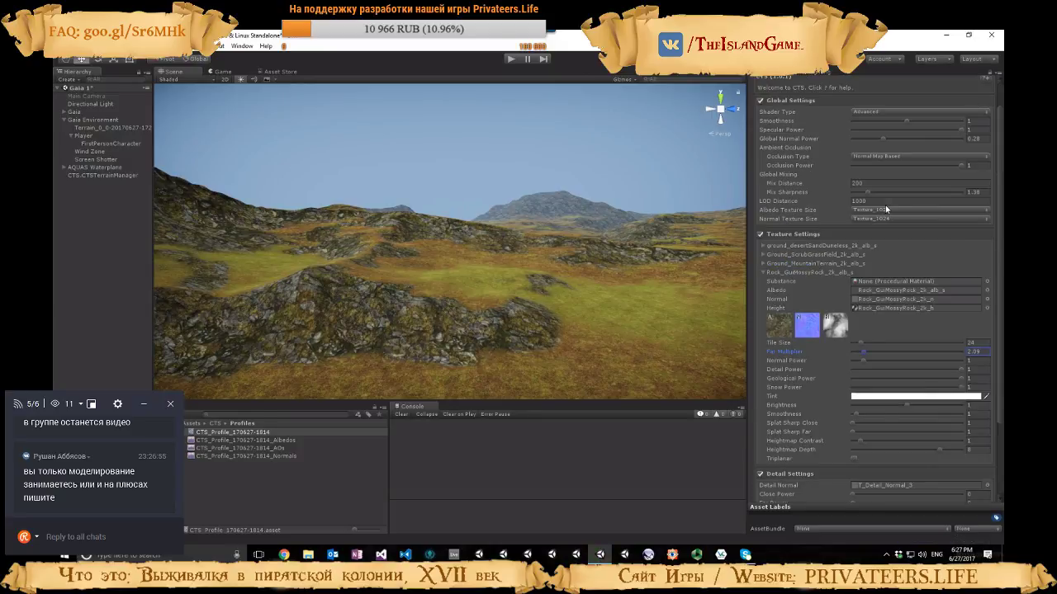
pyautogui.moveTo(867, 191); pyautogui.dragTo(878, 195)
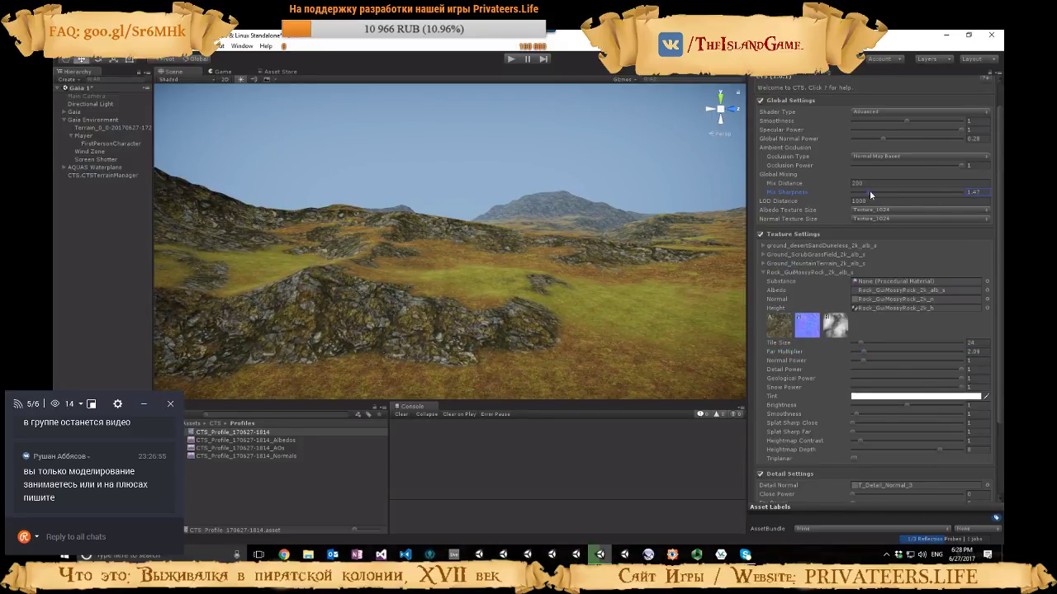
# Set the Rock_GuiMossyRock texture's Far Multiplier to 4 and its Normal Power to 2.09, checking the slopes from different angles
pyautogui.scroll(-3, 870, 324)
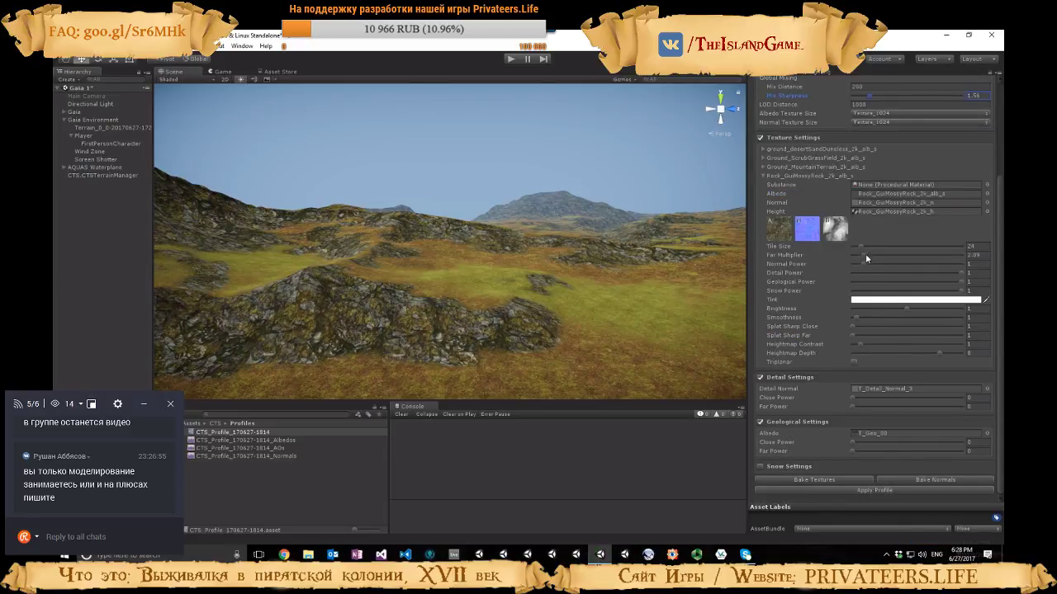
pyautogui.moveTo(865, 253)
pyautogui.mouseDown()
pyautogui.moveTo(901, 256)
pyautogui.moveTo(872, 259)
pyautogui.mouseUp()
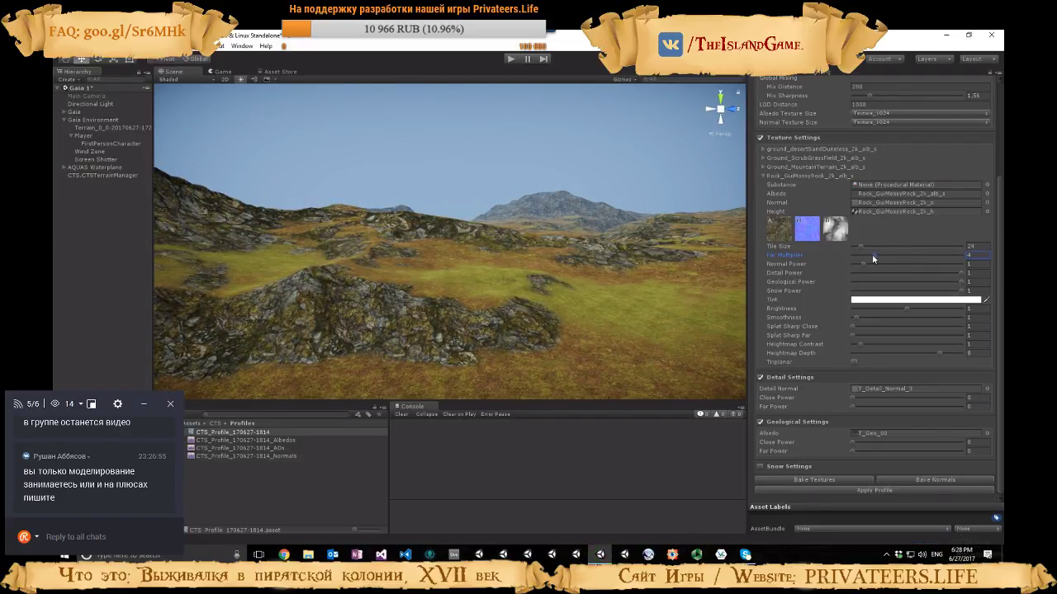
pyautogui.moveTo(611, 261); pyautogui.dragTo(343, 273, button='right')
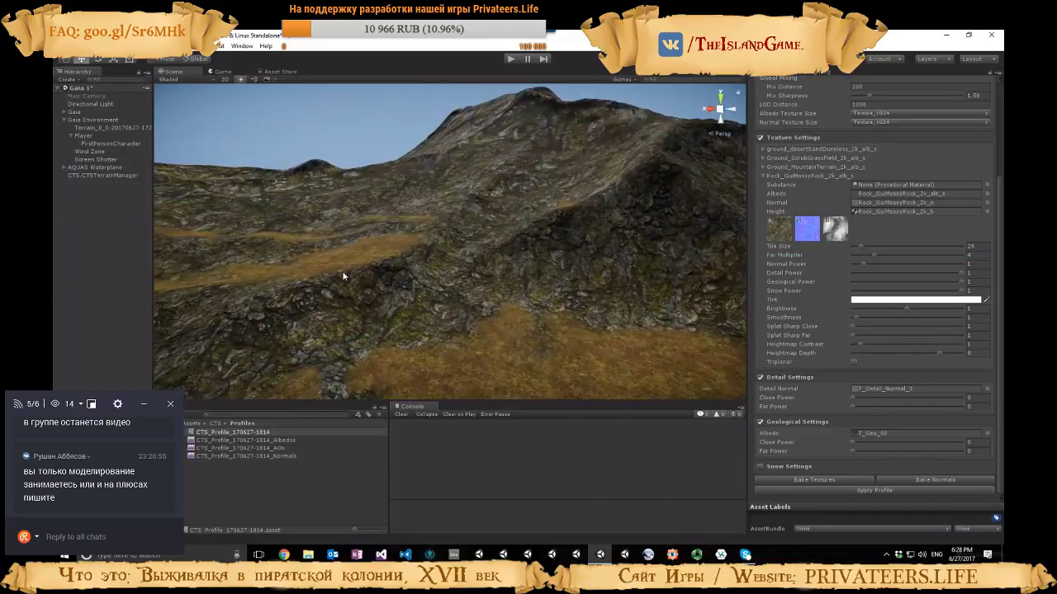
pyautogui.moveTo(865, 264); pyautogui.dragTo(876, 264)
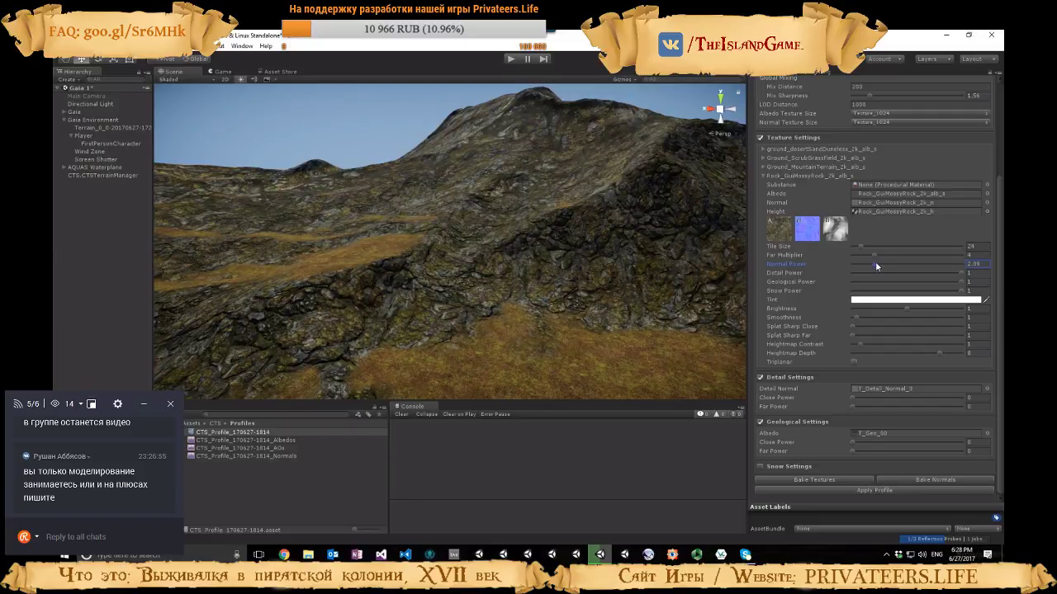
pyautogui.moveTo(650, 290); pyautogui.dragTo(786, 293, button='right')
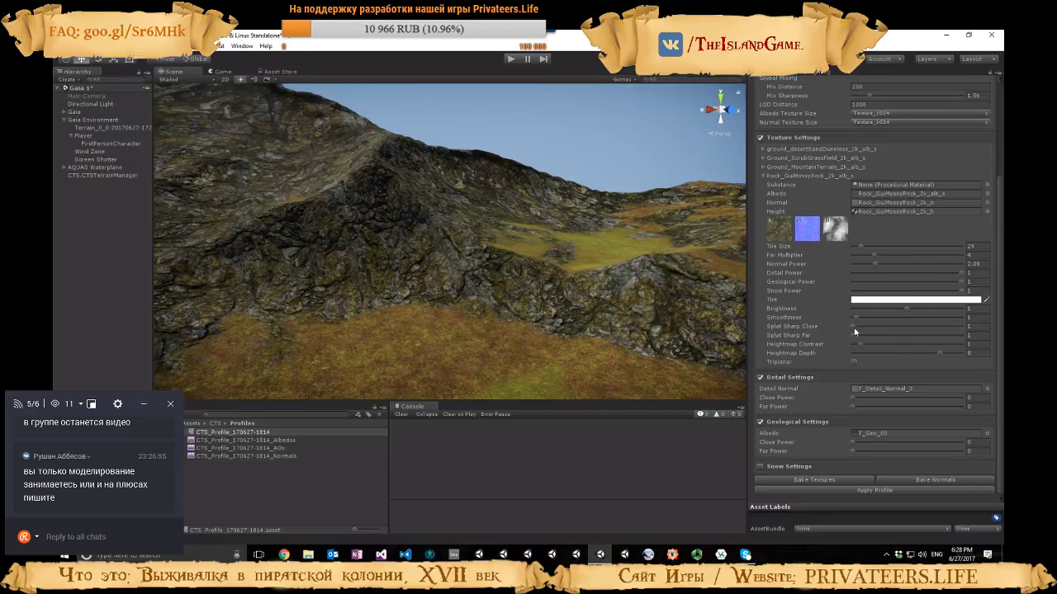
# Set the Rock_GuiMossyRock texture's Heightmap Depth to 6.46 while viewing the grass edge up close, and enable Triplanar for it
pyautogui.moveTo(629, 314); pyautogui.dragTo(529, 367, button='right')
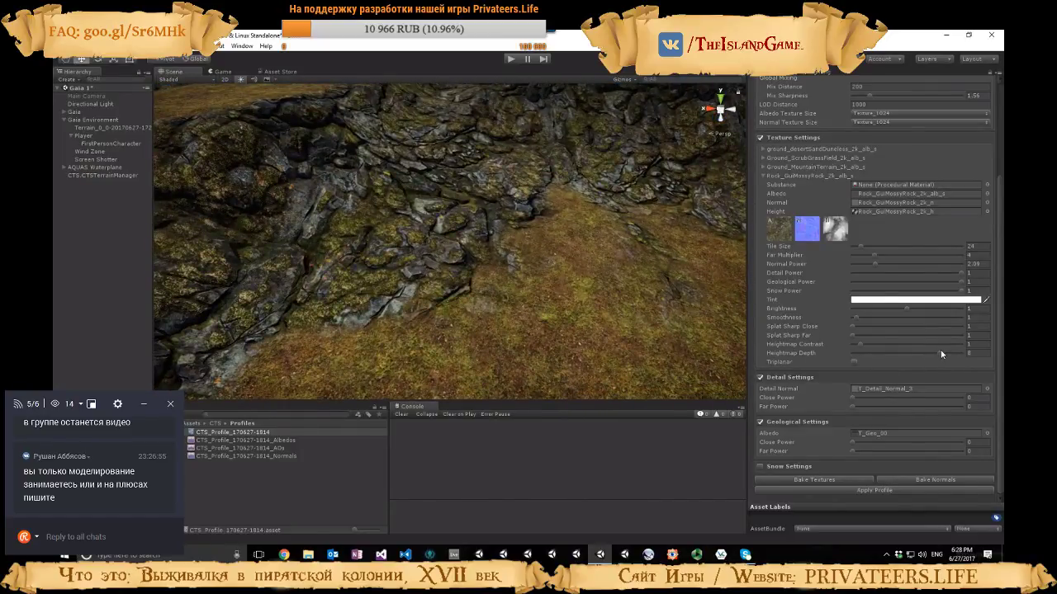
pyautogui.moveTo(941, 352); pyautogui.dragTo(916, 354)
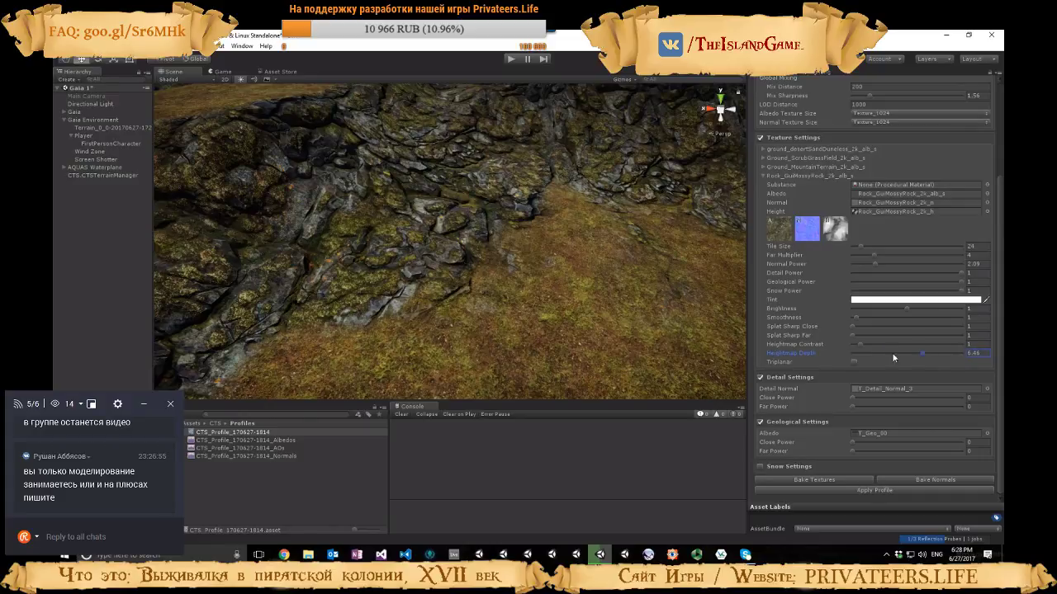
pyautogui.moveTo(590, 304)
pyautogui.mouseDown(button='right')
pyautogui.moveTo(613, 214)
pyautogui.moveTo(651, 221)
pyautogui.mouseUp(button='right')
pyautogui.click(854, 361)
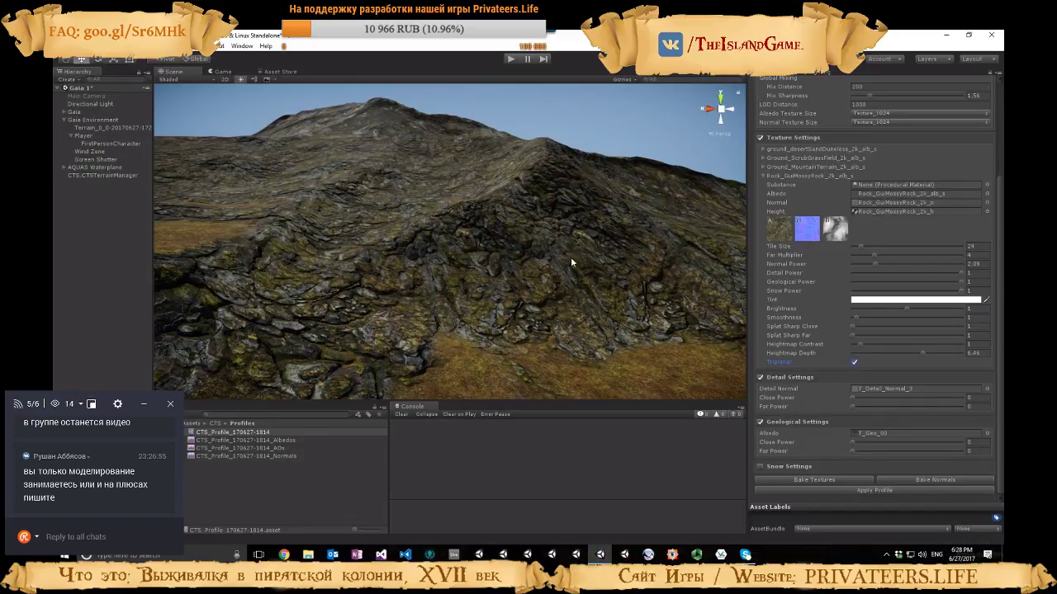
# Set the Rock_GuiMossyRock texture's Splat Sharp Close to 10 and Heightmap Depth to 9.83, inspecting the blend where rock meets grass
pyautogui.moveTo(563, 271); pyautogui.dragTo(545, 349, button='right')
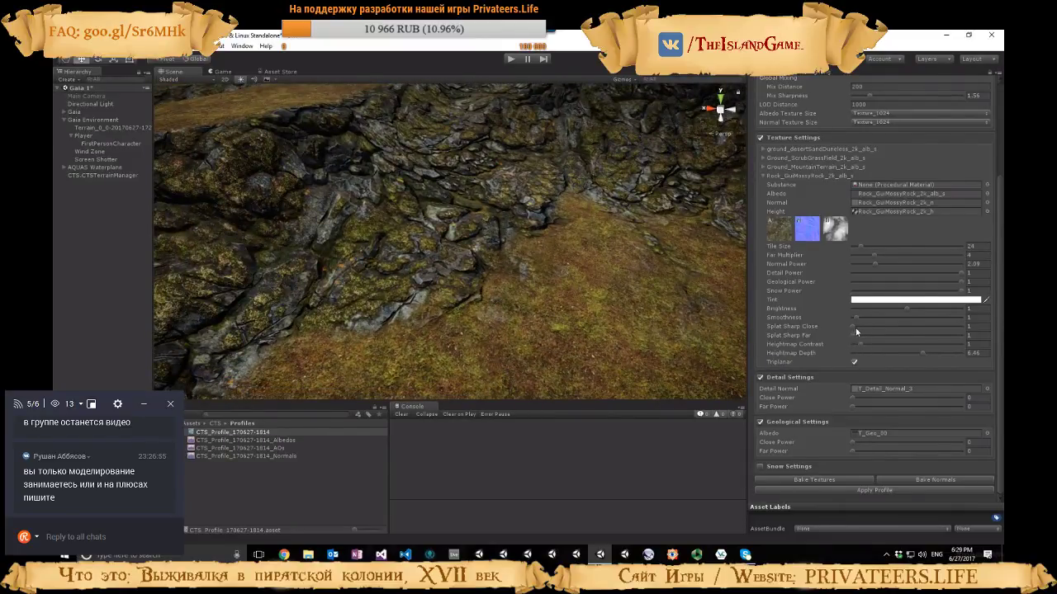
pyautogui.moveTo(855, 329); pyautogui.dragTo(917, 330)
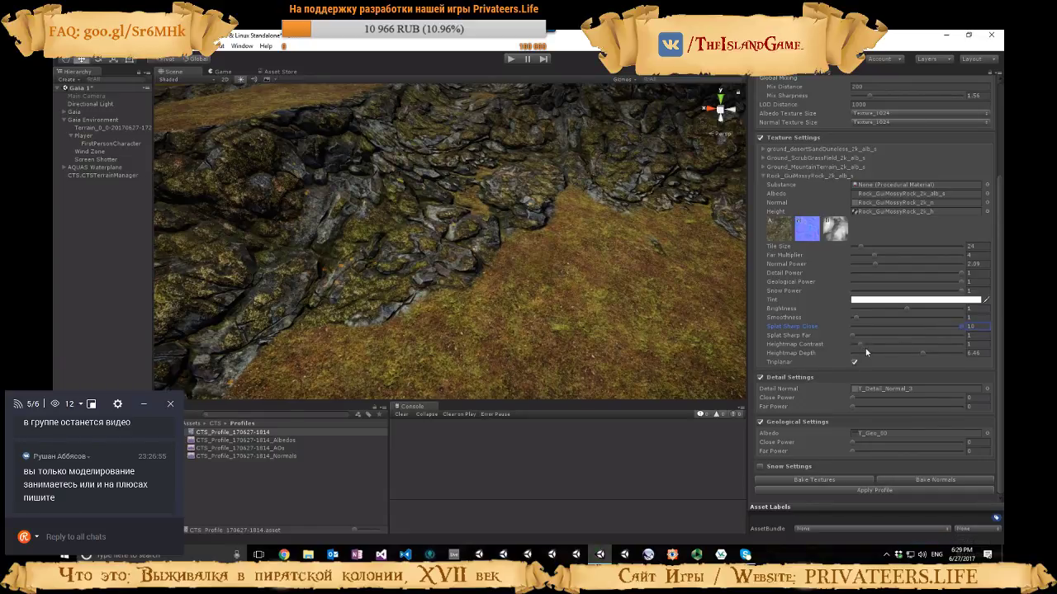
pyautogui.moveTo(908, 352)
pyautogui.mouseDown()
pyautogui.moveTo(969, 354)
pyautogui.moveTo(958, 355)
pyautogui.mouseUp()
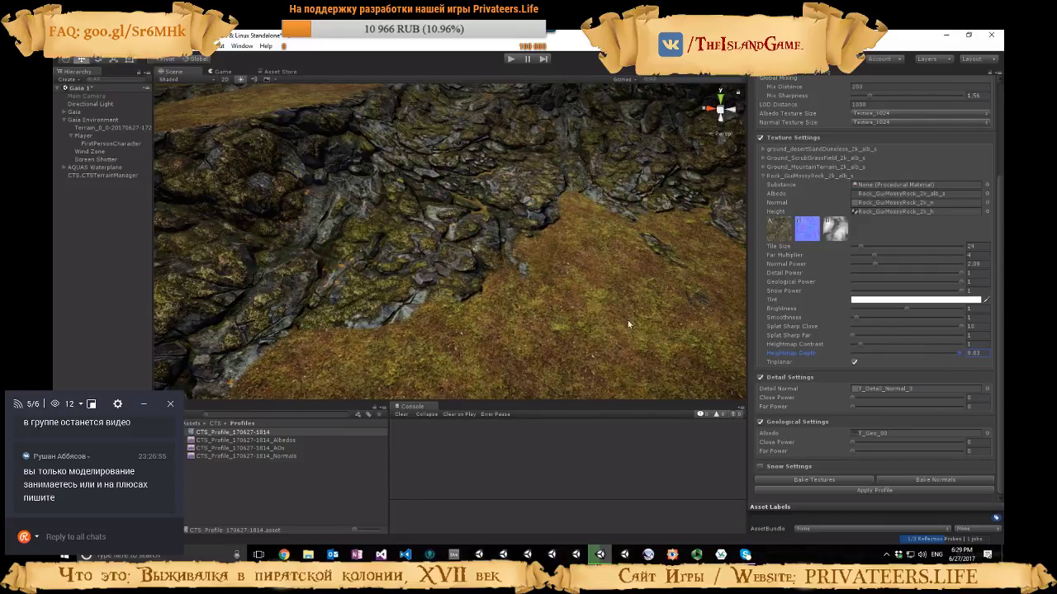
pyautogui.moveTo(628, 324); pyautogui.dragTo(470, 327, button='right')
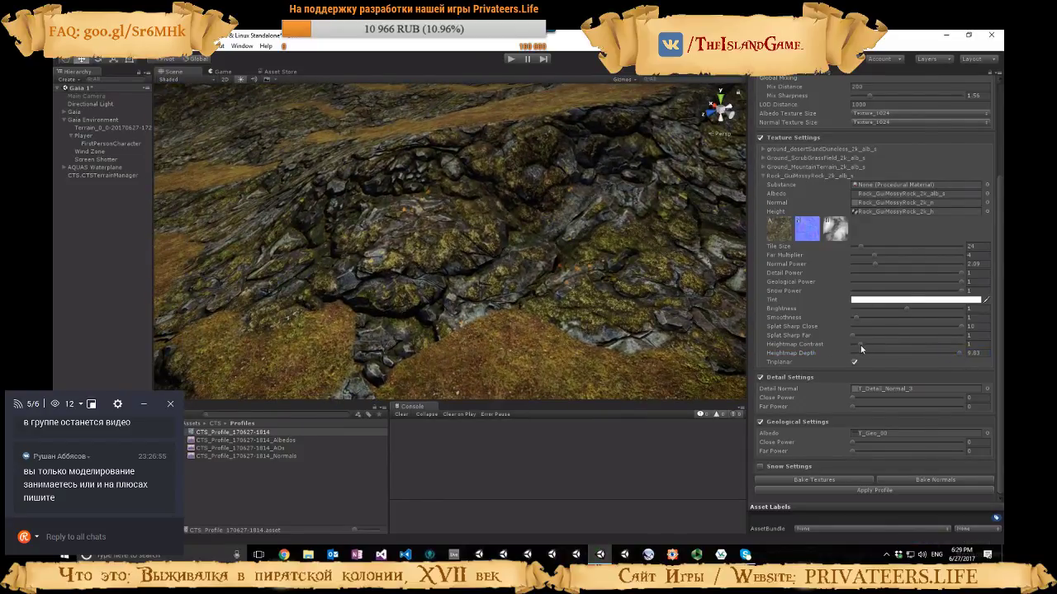
# Set the Rock_GuiMossyRock texture's Heightmap Contrast to 1.8 and Splat Sharp Close to 3.07, checking the cliff base
pyautogui.moveTo(861, 348); pyautogui.dragTo(853, 347)
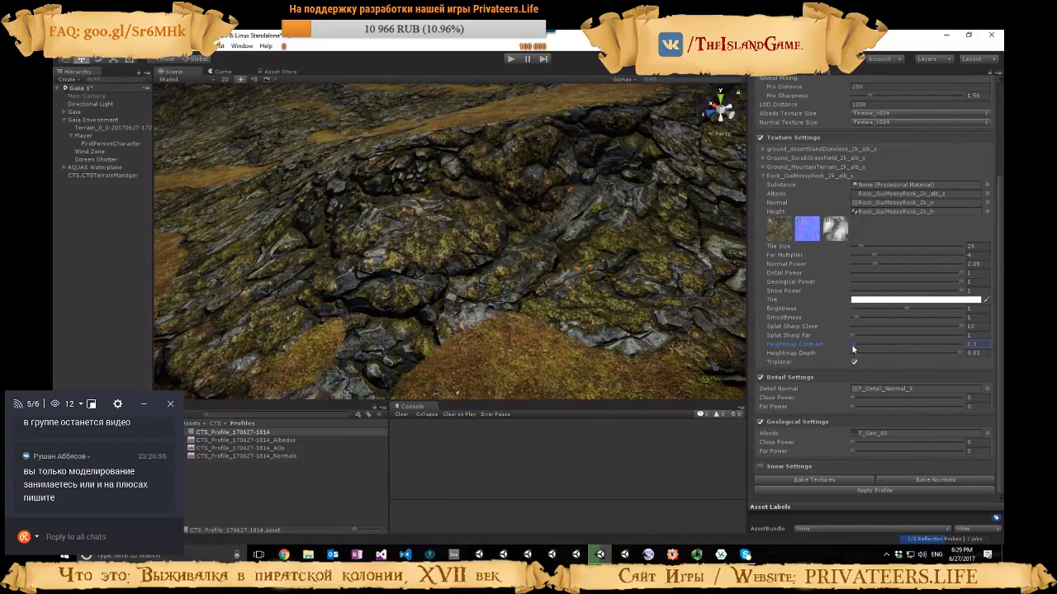
pyautogui.moveTo(615, 324); pyautogui.dragTo(753, 312, button='right')
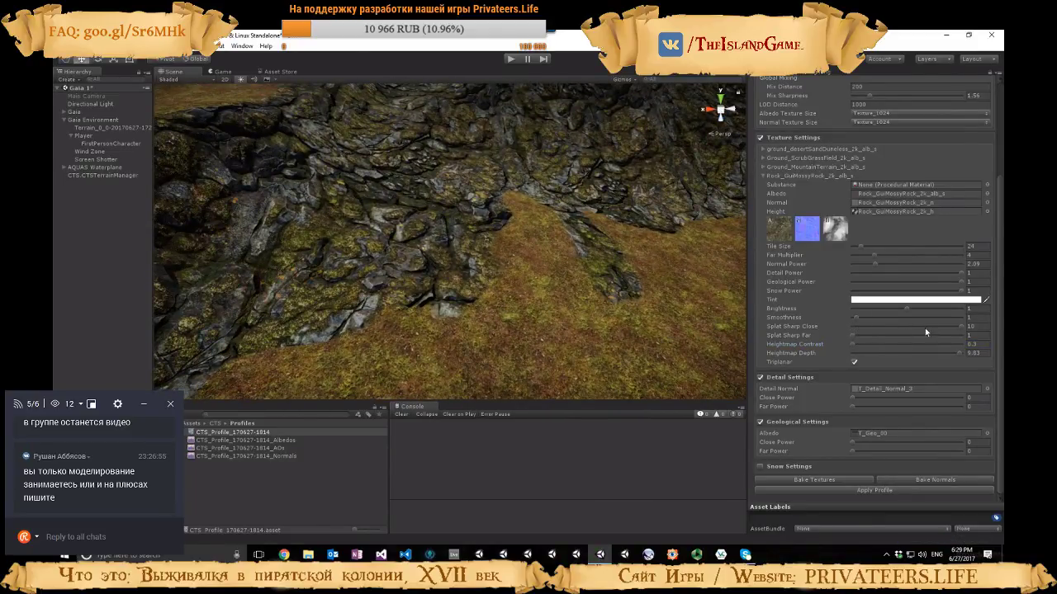
pyautogui.moveTo(961, 326)
pyautogui.mouseDown()
pyautogui.moveTo(860, 327)
pyautogui.moveTo(863, 345)
pyautogui.moveTo(870, 327)
pyautogui.moveTo(855, 343)
pyautogui.moveTo(870, 344)
pyautogui.mouseUp()
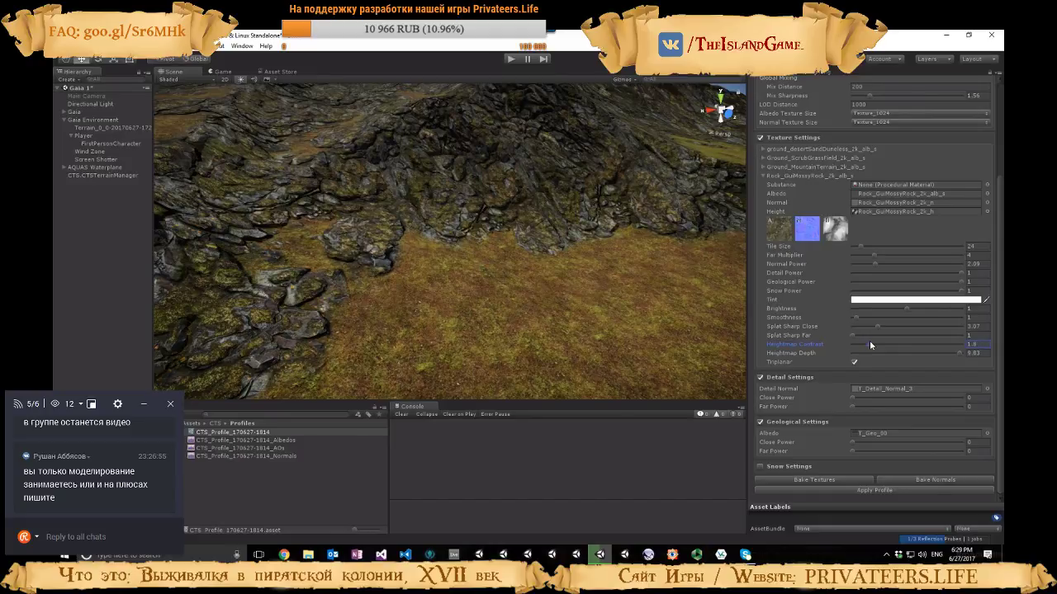
pyautogui.moveTo(618, 317); pyautogui.dragTo(579, 307, button='right')
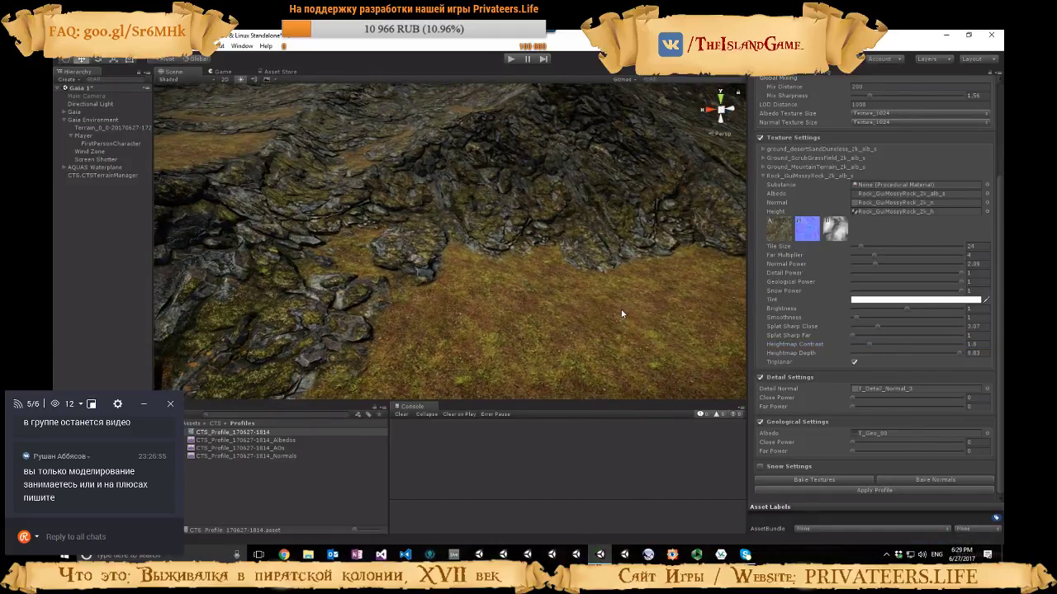
# Start texture painting on the terrain with the mossy rock texture, using brush size 18 and opacity 9
pyautogui.click(553, 265)
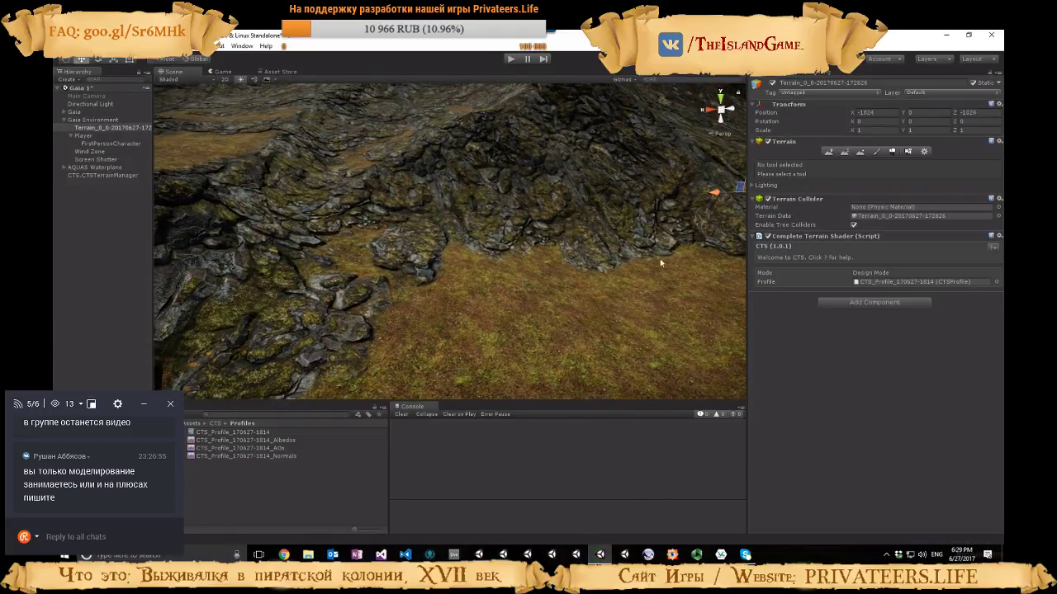
pyautogui.click(878, 151)
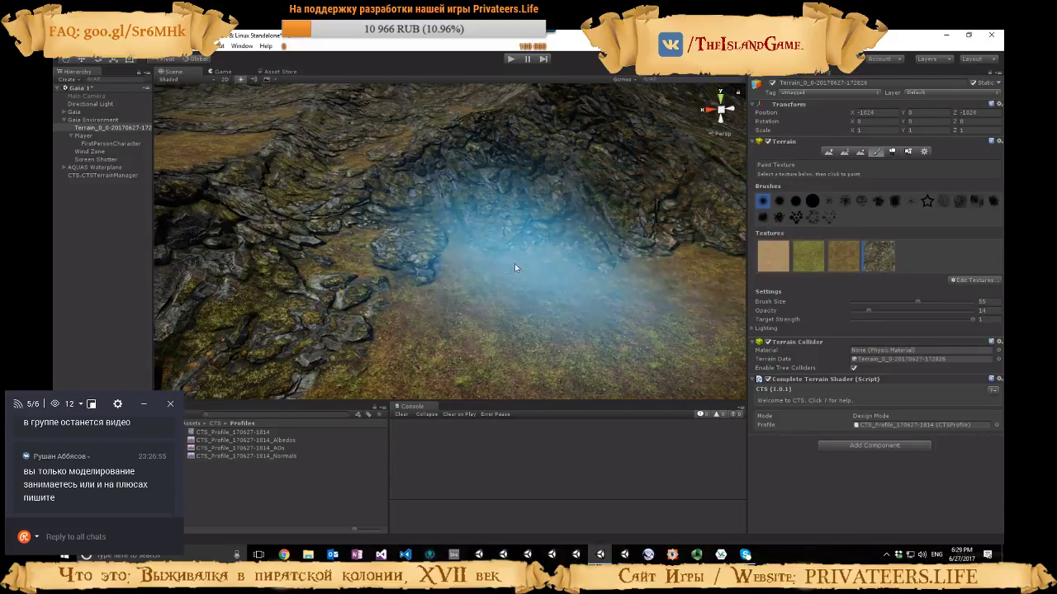
pyautogui.moveTo(640, 274)
pyautogui.mouseDown(button='right')
pyautogui.moveTo(660, 250)
pyautogui.moveTo(625, 253)
pyautogui.moveTo(597, 276)
pyautogui.moveTo(471, 280)
pyautogui.mouseUp(button='right')
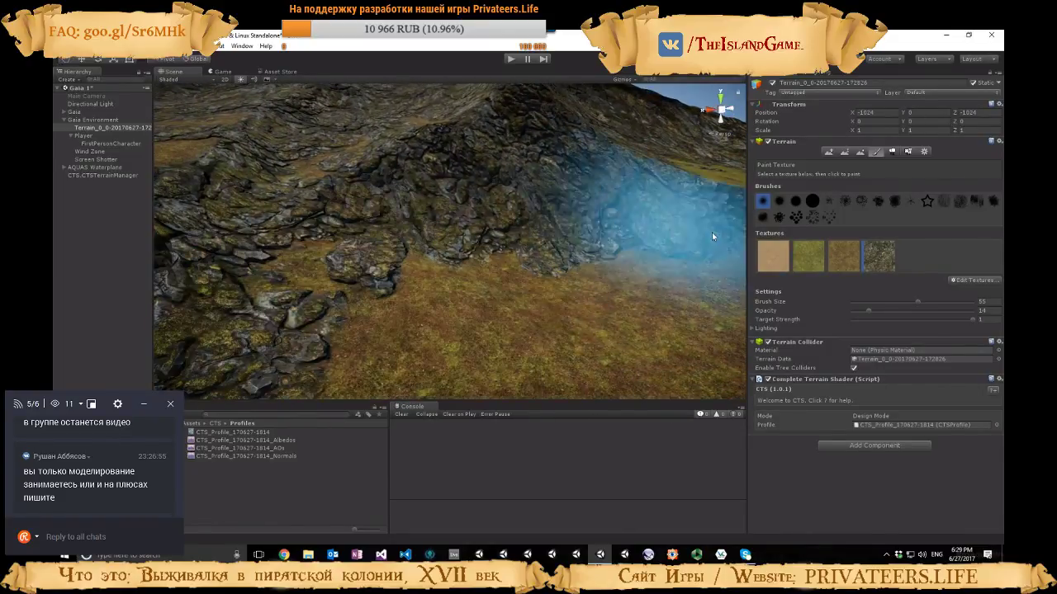
pyautogui.moveTo(917, 301); pyautogui.dragTo(864, 312)
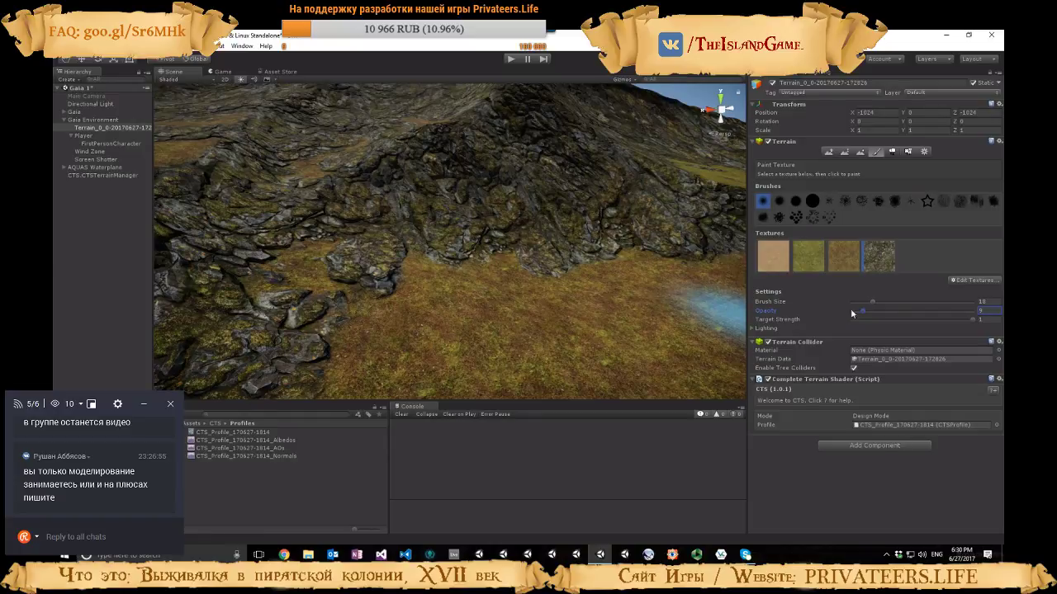
# Paint mossy rock along the grass edge at the cliff base and touch up a gap between rocks with the brown mountain ground texture
pyautogui.moveTo(612, 277)
pyautogui.mouseDown(button='right')
pyautogui.moveTo(623, 300)
pyautogui.moveTo(660, 317)
pyautogui.moveTo(507, 283)
pyautogui.mouseUp(button='right')
pyautogui.press('w')
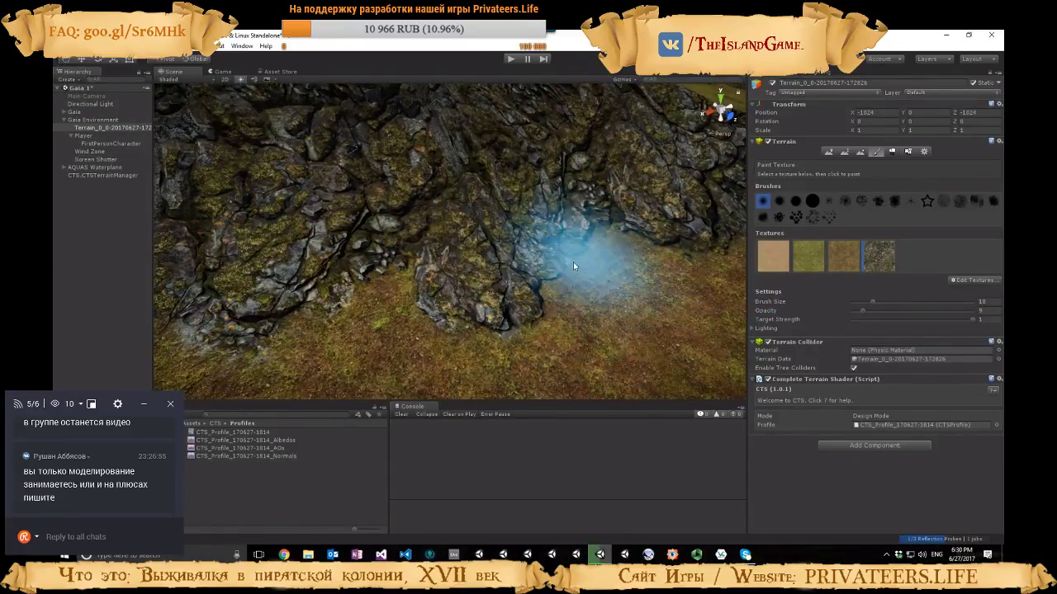
pyautogui.moveTo(685, 183)
pyautogui.mouseDown(button='right')
pyautogui.moveTo(719, 191)
pyautogui.moveTo(503, 214)
pyautogui.mouseUp(button='right')
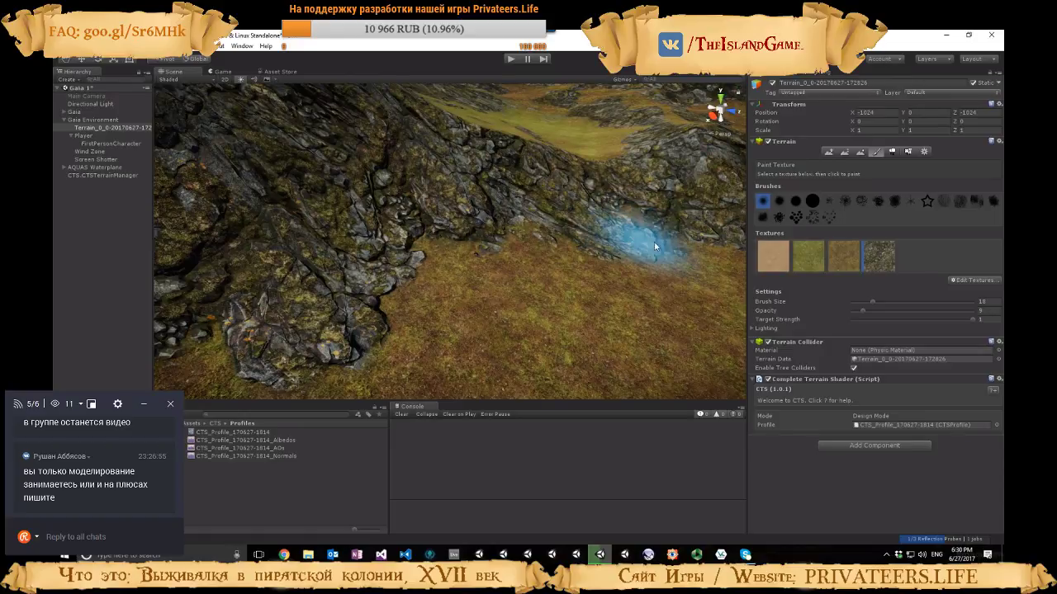
pyautogui.moveTo(655, 246)
pyautogui.mouseDown(button='right')
pyautogui.moveTo(632, 274)
pyautogui.moveTo(569, 220)
pyautogui.mouseUp(button='right')
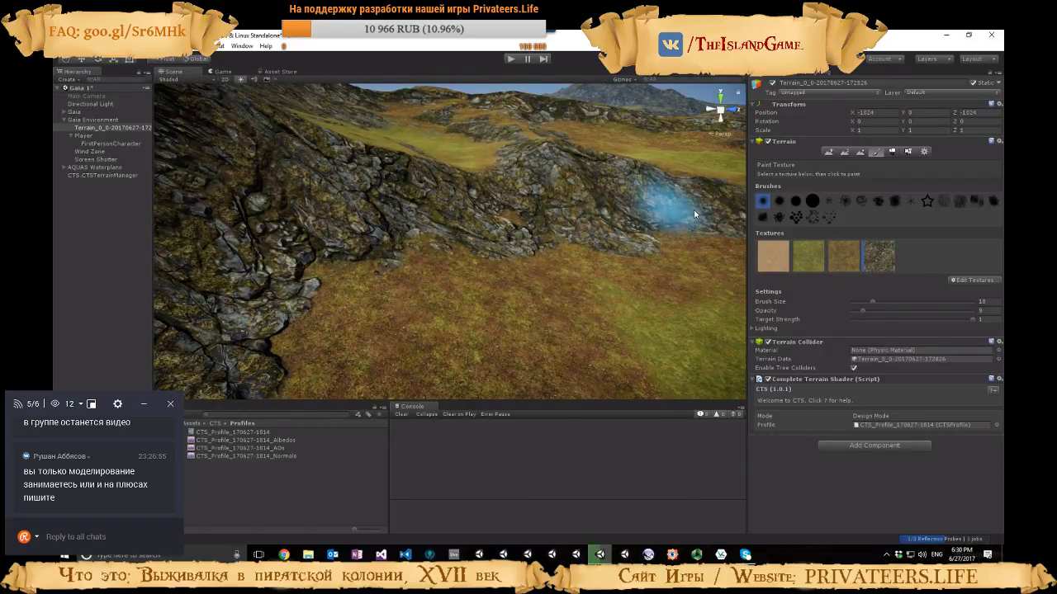
pyautogui.moveTo(694, 214); pyautogui.dragTo(691, 213, button='right')
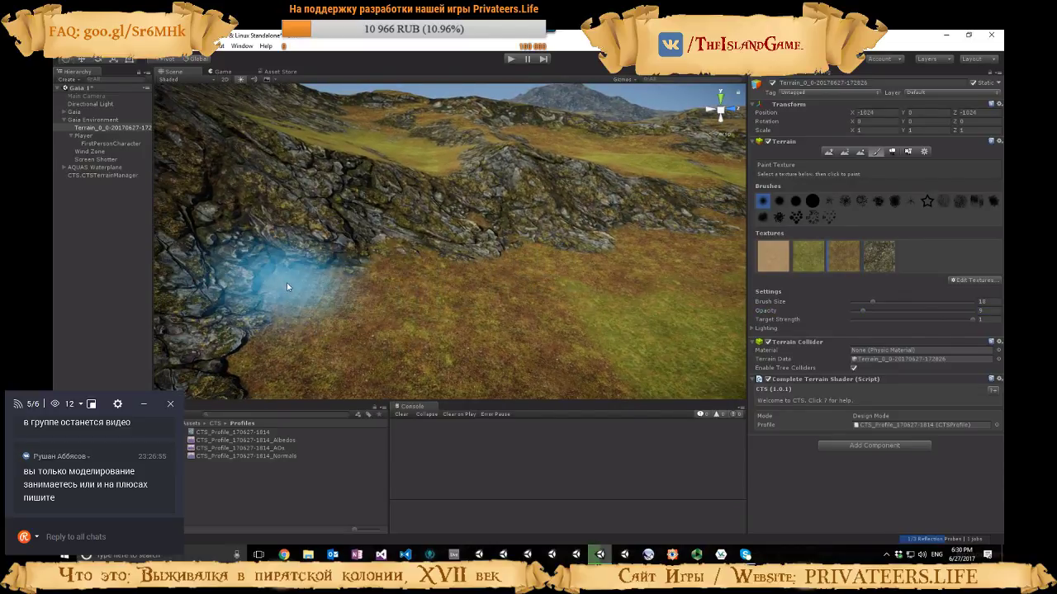
pyautogui.moveTo(515, 271); pyautogui.dragTo(222, 281, button='right')
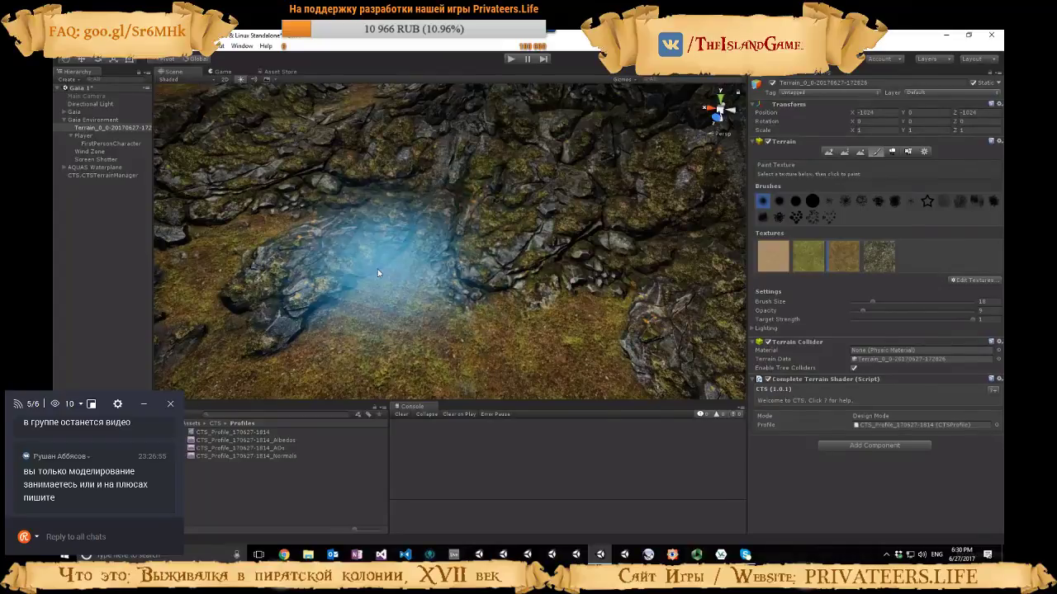
# Paint the mossy rock texture over the gap between the rocks and the nearby slopes at opacity 10
pyautogui.click(878, 257)
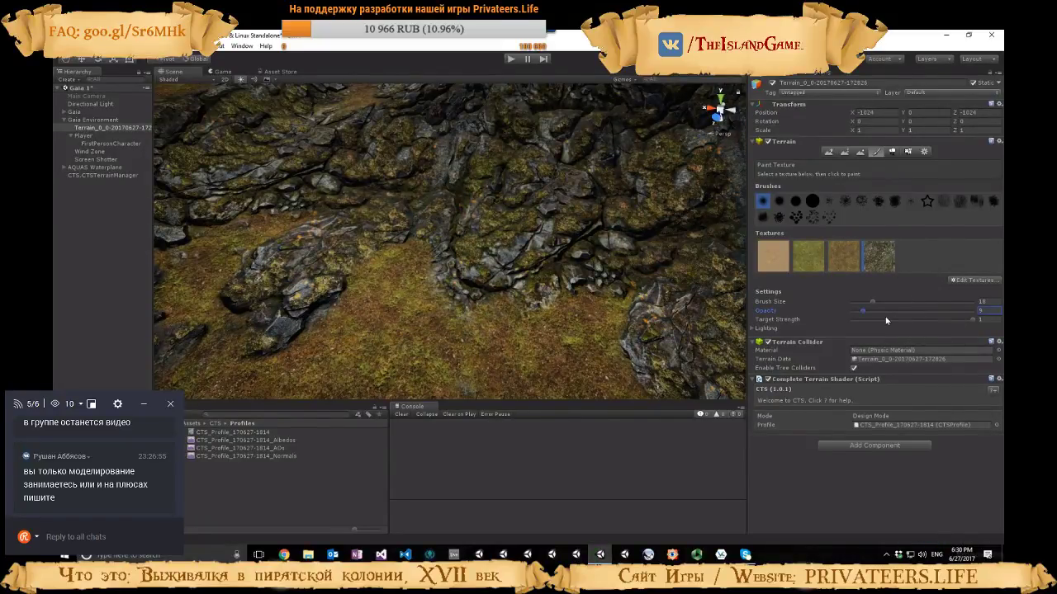
pyautogui.write('10')
pyautogui.moveTo(417, 235); pyautogui.dragTo(335, 230)
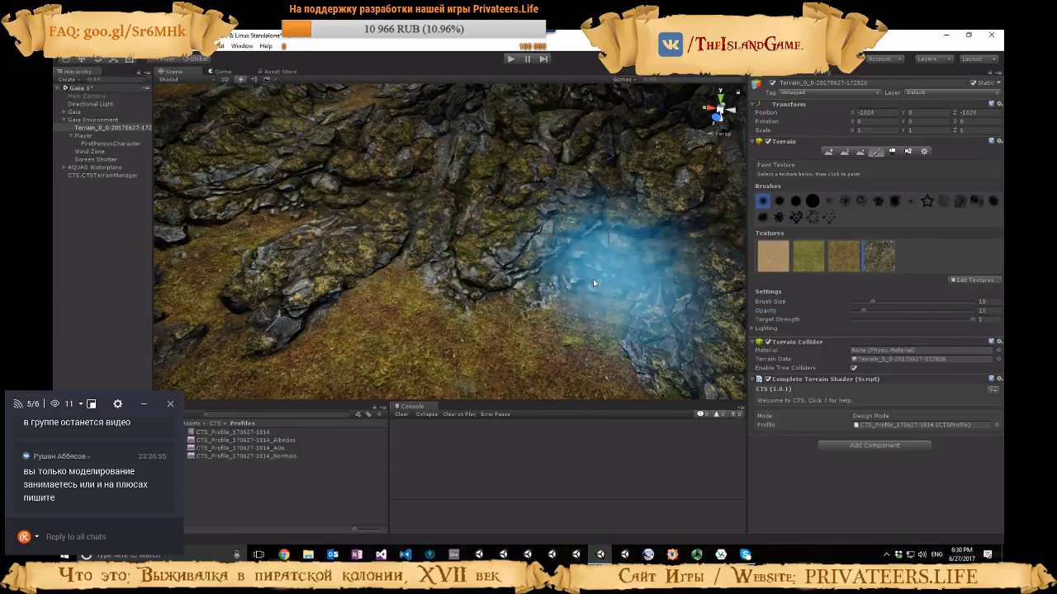
pyautogui.moveTo(593, 279); pyautogui.dragTo(367, 318, button='right')
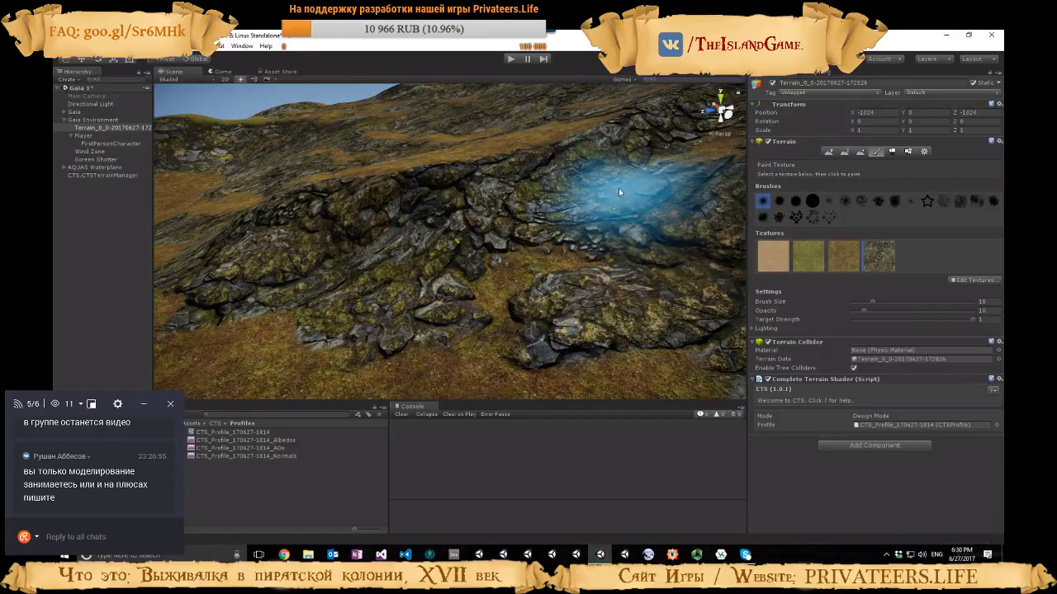
pyautogui.moveTo(624, 197)
pyautogui.mouseDown(button='right')
pyautogui.moveTo(427, 189)
pyautogui.moveTo(743, 191)
pyautogui.mouseUp(button='right')
pyautogui.press('e')
# Paint more mossy rock onto the hillside outcrop, and switch the terrain tool to Raise / Lower Terrain
pyautogui.click(877, 152)
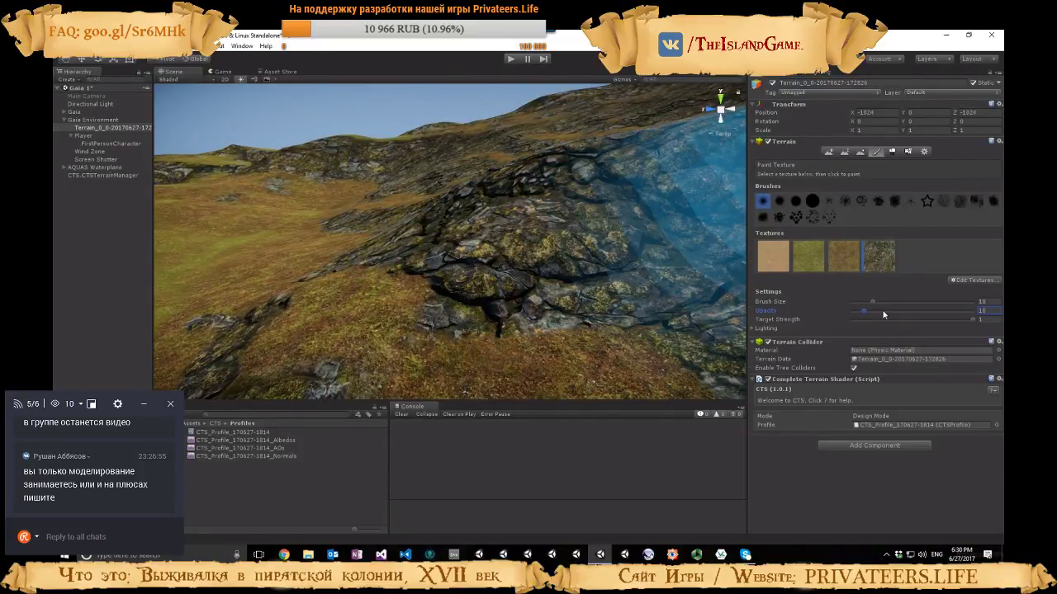
pyautogui.moveTo(604, 221)
pyautogui.mouseDown(button='right')
pyautogui.moveTo(656, 217)
pyautogui.moveTo(472, 219)
pyautogui.moveTo(534, 205)
pyautogui.moveTo(330, 184)
pyautogui.moveTo(484, 154)
pyautogui.moveTo(536, 198)
pyautogui.moveTo(649, 178)
pyautogui.moveTo(639, 205)
pyautogui.mouseUp(button='right')
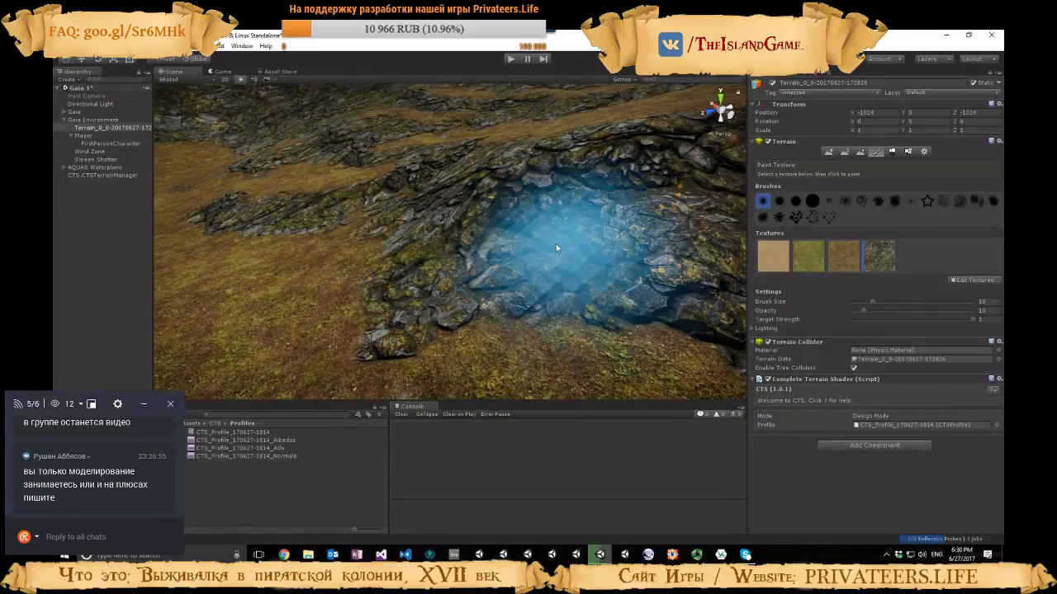
pyautogui.moveTo(555, 243)
pyautogui.mouseDown()
pyautogui.moveTo(430, 222)
pyautogui.moveTo(404, 224)
pyautogui.moveTo(402, 234)
pyautogui.moveTo(413, 206)
pyautogui.moveTo(446, 199)
pyautogui.moveTo(449, 240)
pyautogui.mouseUp()
pyautogui.moveTo(561, 234)
pyautogui.mouseDown(button='right')
pyautogui.moveTo(246, 192)
pyautogui.moveTo(138, 230)
pyautogui.moveTo(73, 234)
pyautogui.moveTo(992, 237)
pyautogui.moveTo(856, 241)
pyautogui.moveTo(855, 255)
pyautogui.moveTo(849, 240)
pyautogui.moveTo(883, 242)
pyautogui.mouseUp(button='right')
pyautogui.hotkey('shift', 'q')
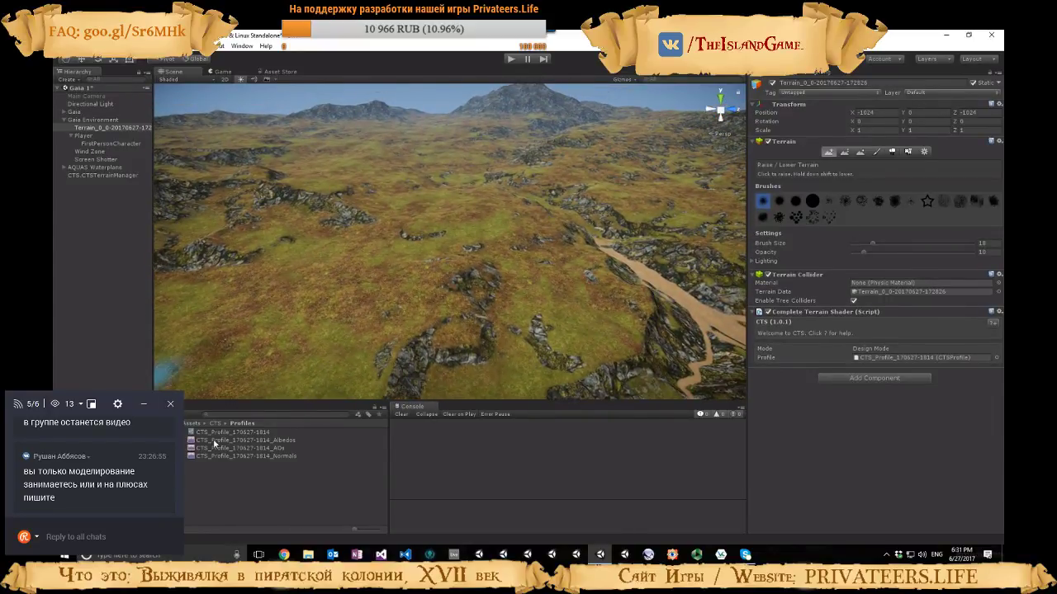
# Reopen the CTS profile and adjust the Ground_MountainTerrain texture's Splat Sharp Far to a low value, viewing the distant landscape
pyautogui.click(235, 431)
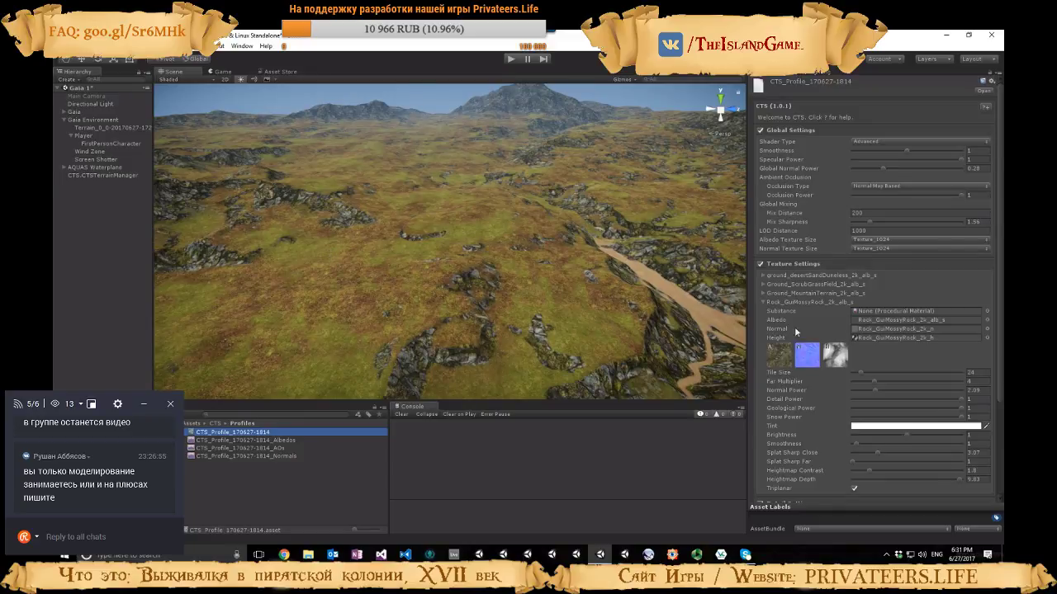
pyautogui.click(788, 294)
pyautogui.scroll(-3, 885, 375)
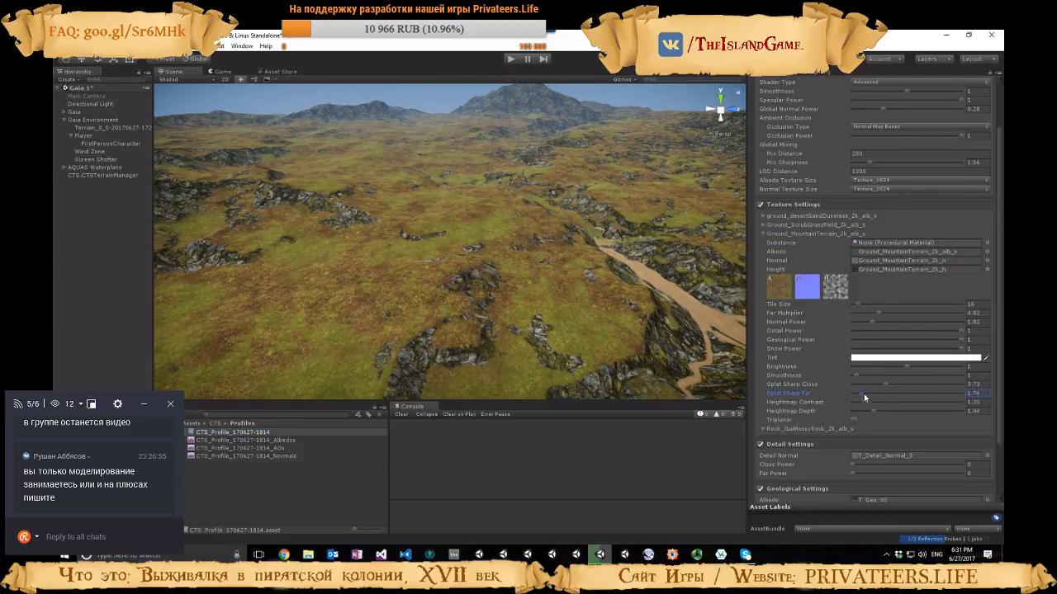
pyautogui.moveTo(938, 396); pyautogui.dragTo(855, 393)
pyautogui.click(767, 233)
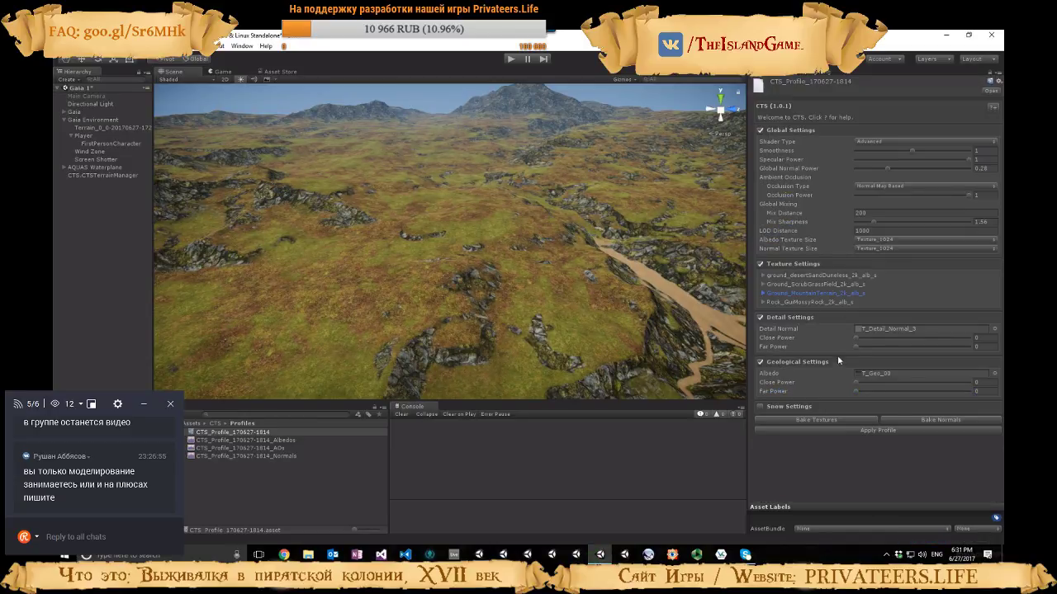
# Set the Rock_GuiMossyRock texture's Splat Sharp Far to 1.41, check the distant valley, and collapse its settings
pyautogui.click(780, 303)
pyautogui.scroll(-2, 779, 312)
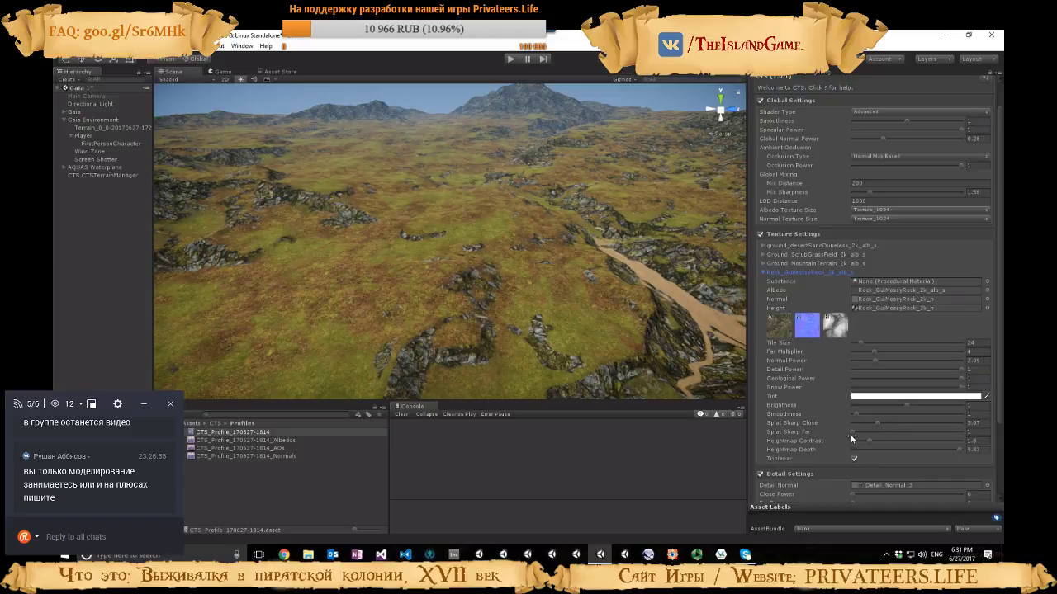
pyautogui.moveTo(852, 432); pyautogui.dragTo(969, 432)
pyautogui.moveTo(578, 277); pyautogui.dragTo(678, 275, button='right')
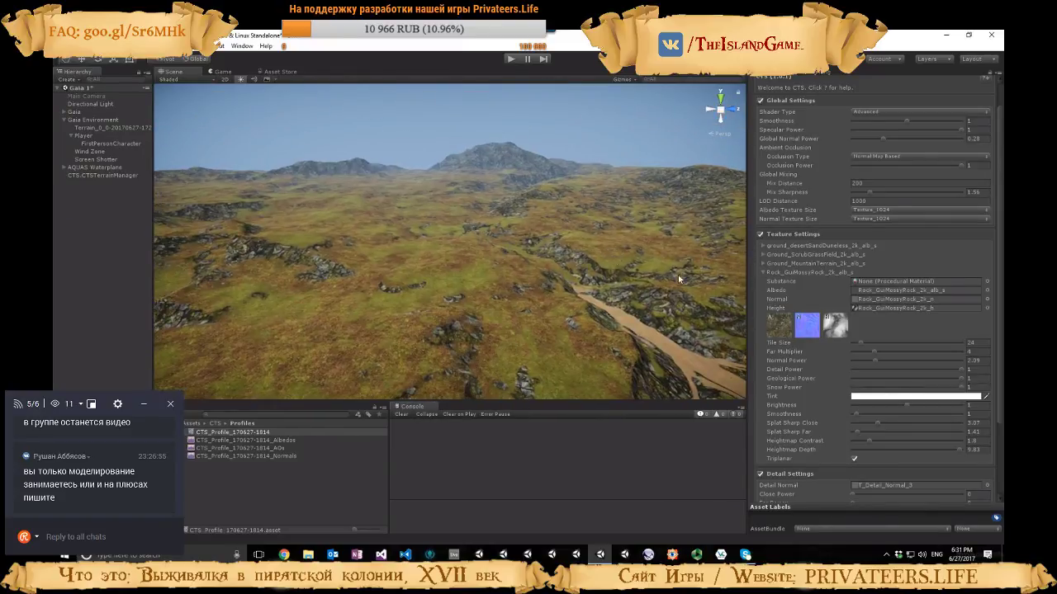
pyautogui.click(764, 272)
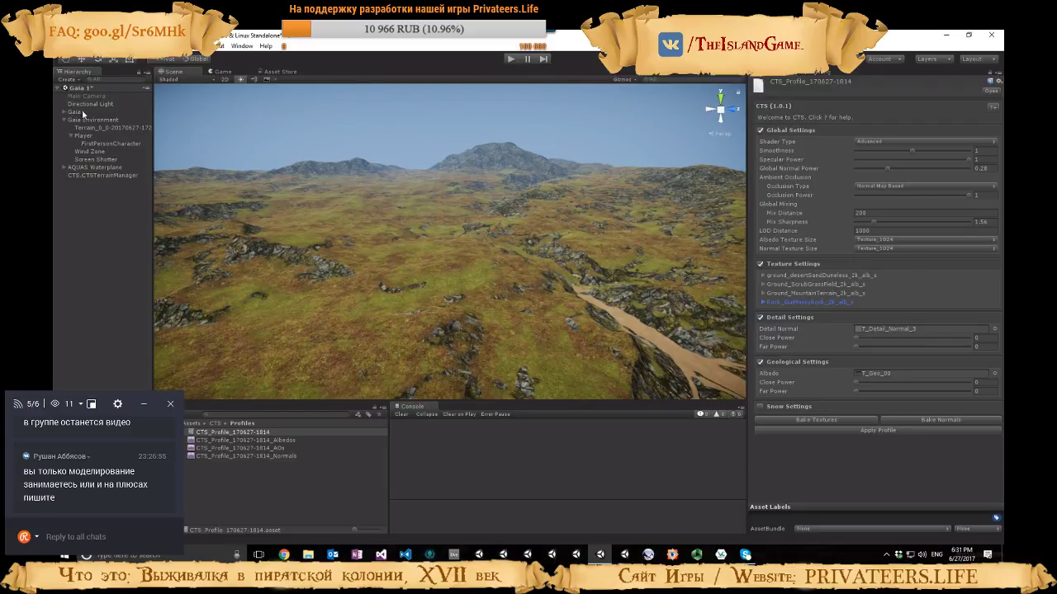
# Raise the AQUAS Waterplane by setting its Y position to 70
pyautogui.click(77, 167)
pyautogui.click(924, 112)
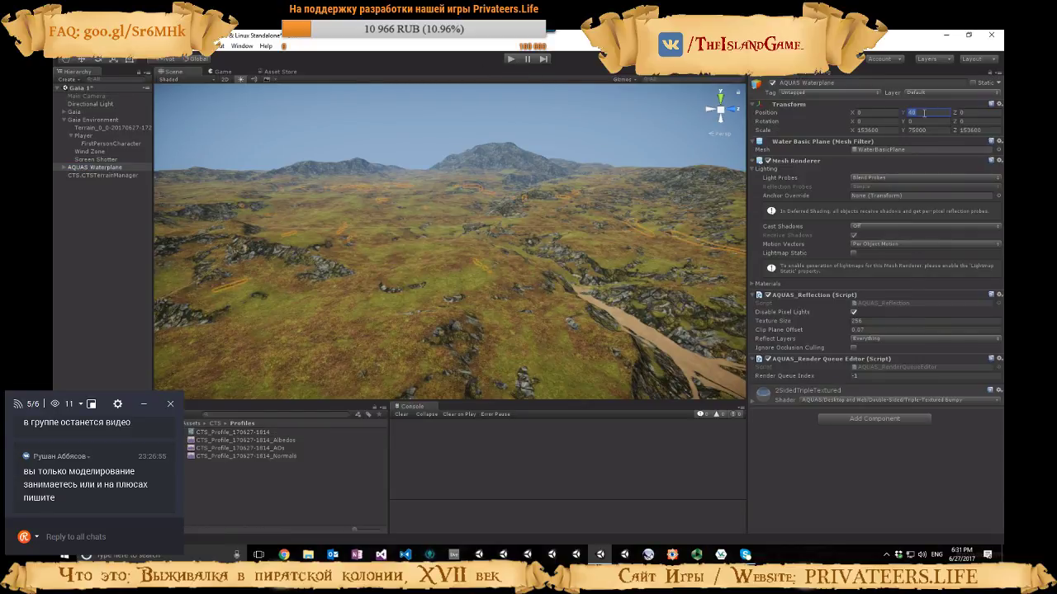
pyautogui.write('70')
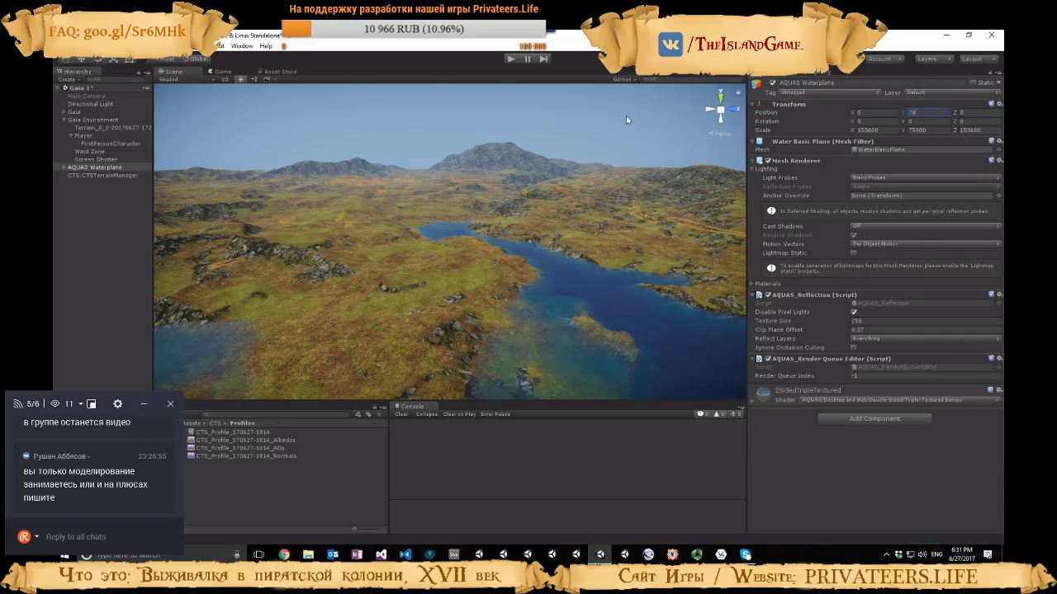
# Play-test the scene by walking across the hills near the water to examine the terrain and water level, and stop play mode
pyautogui.click(511, 59)
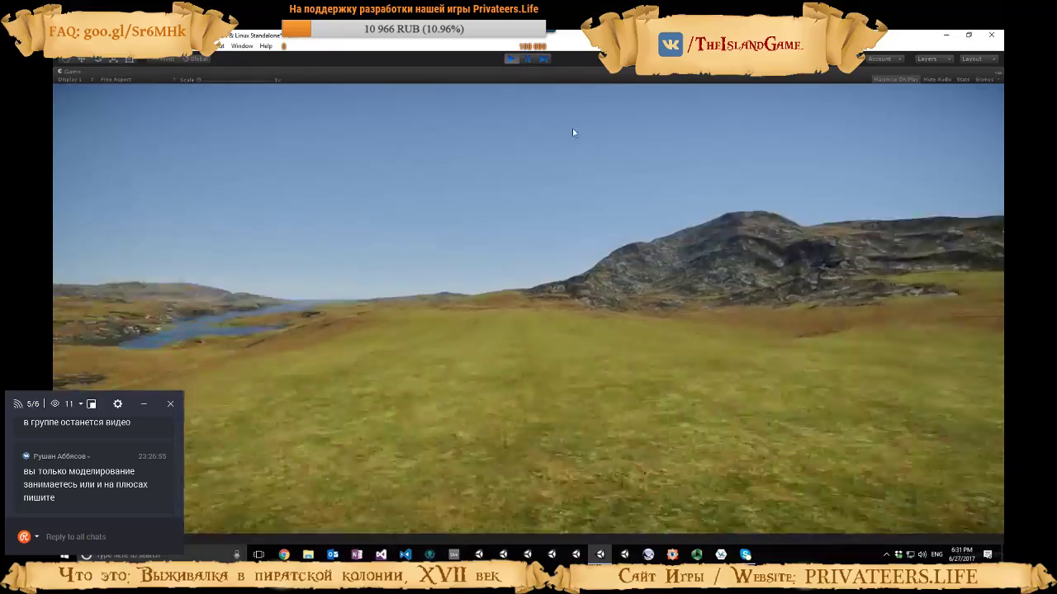
pyautogui.press('w')
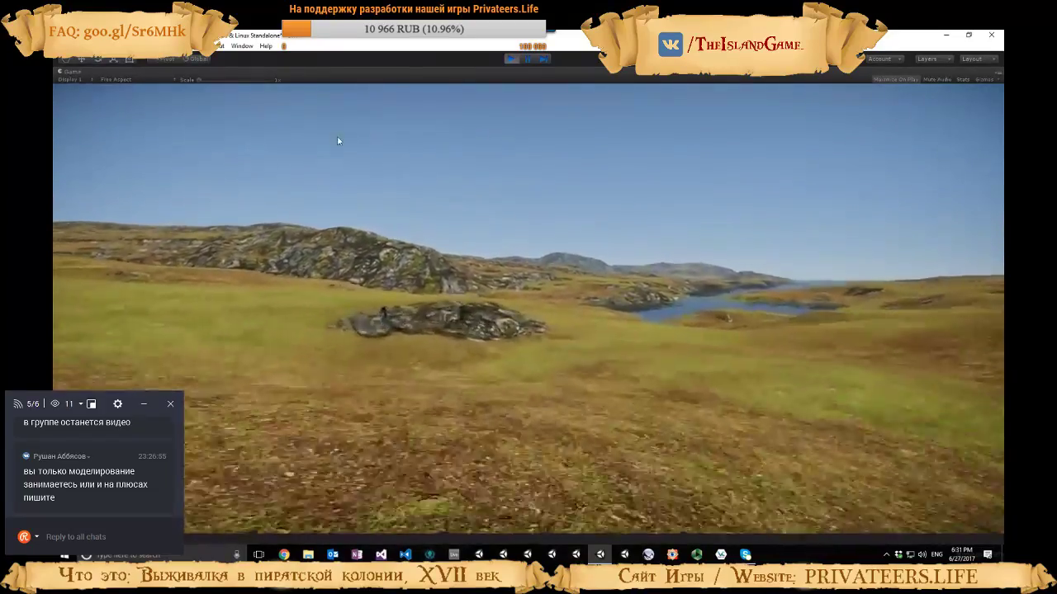
pyautogui.press('w')
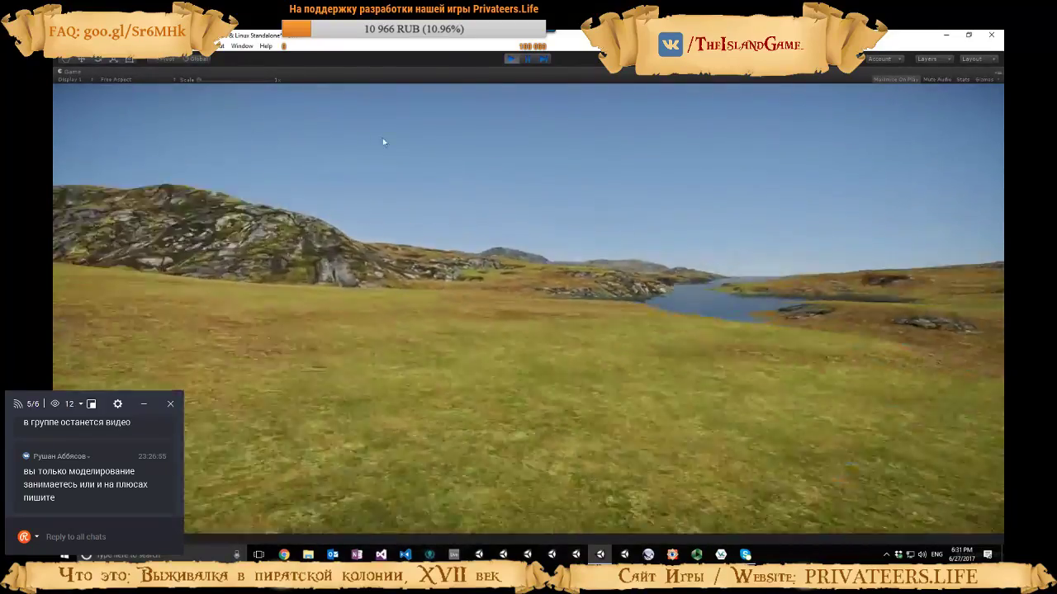
pyautogui.press('w')
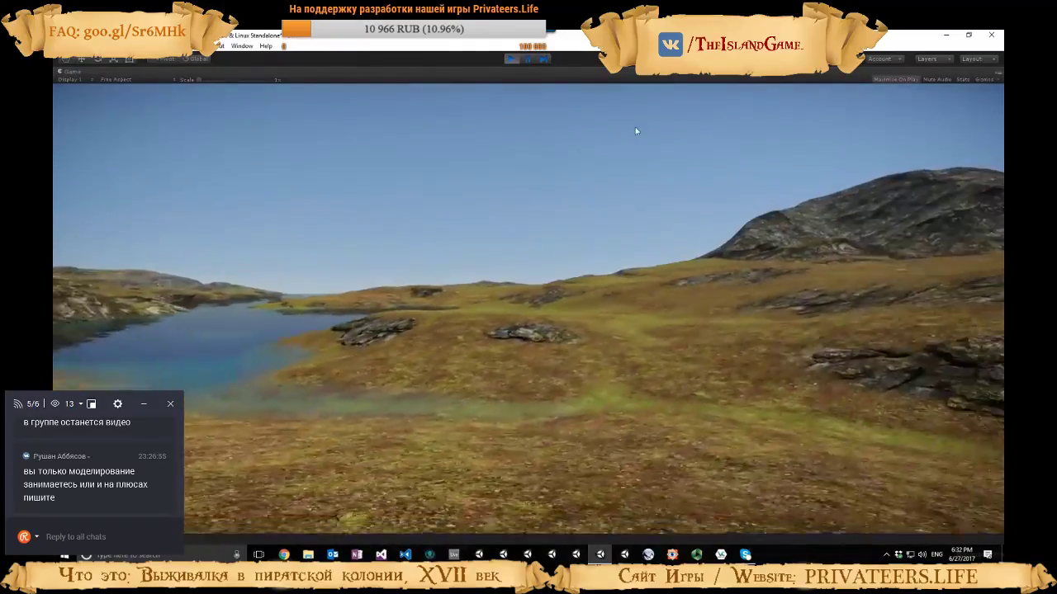
pyautogui.press('w')
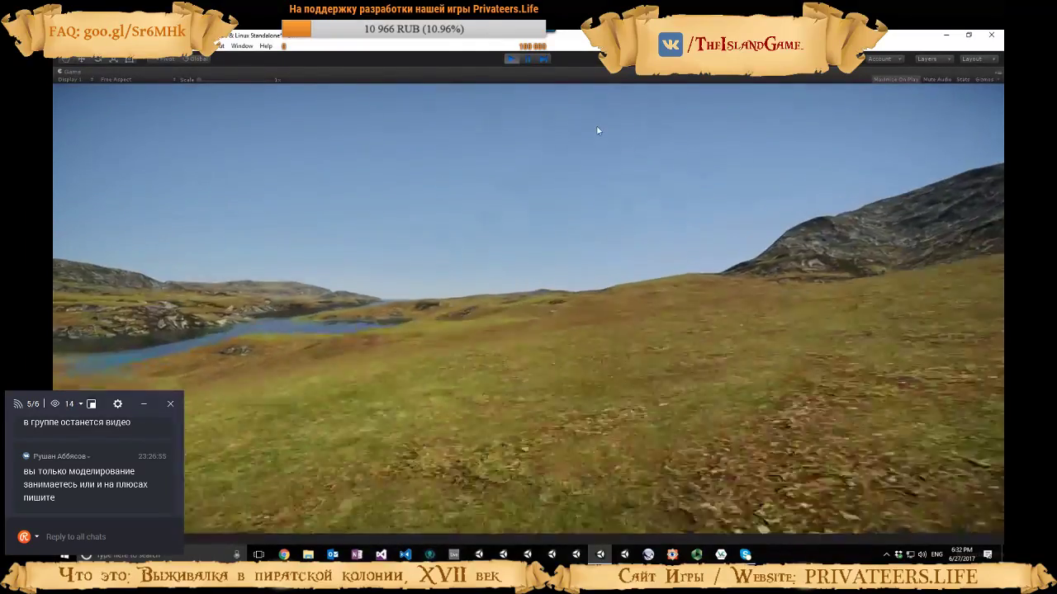
pyautogui.press('w')
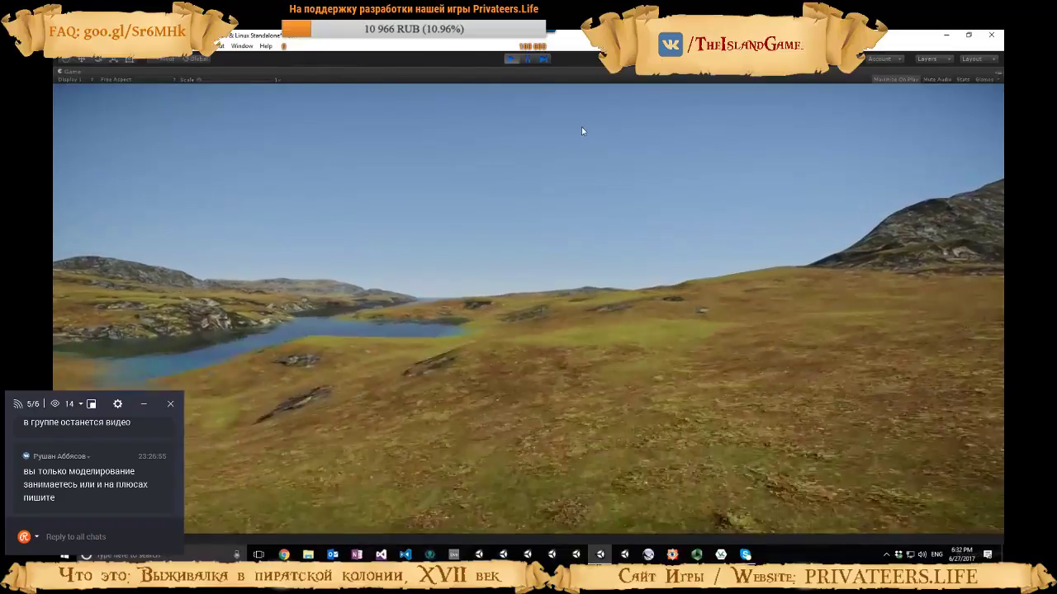
pyautogui.press('w')
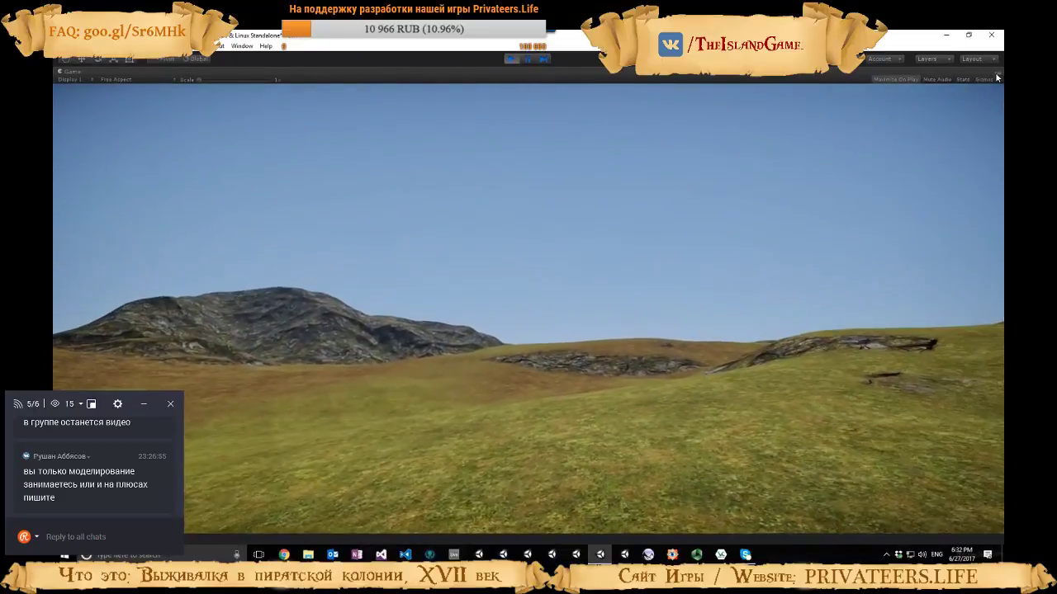
pyautogui.click(997, 77)
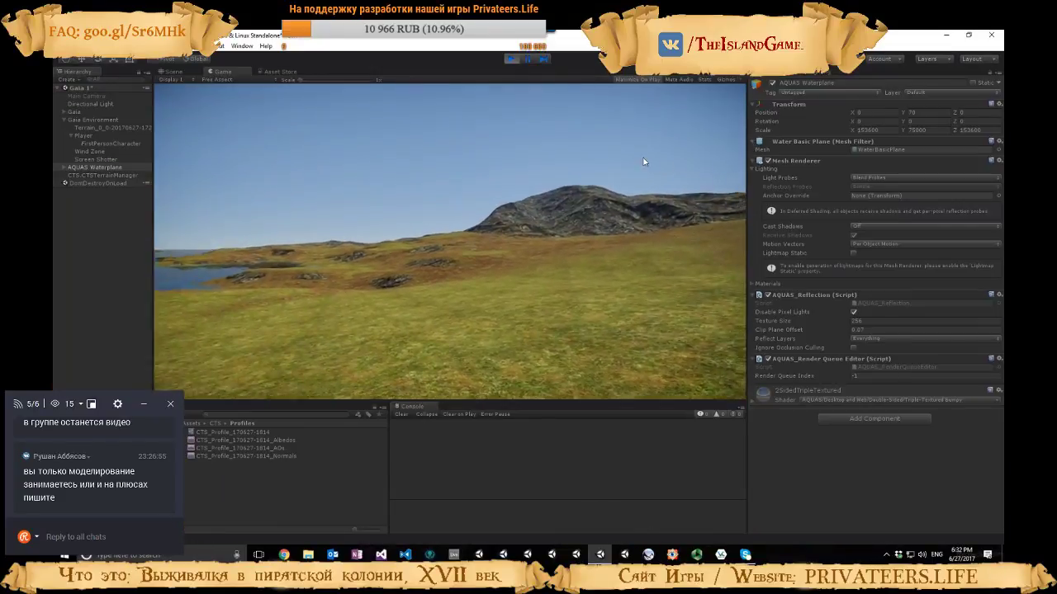
pyautogui.click(510, 59)
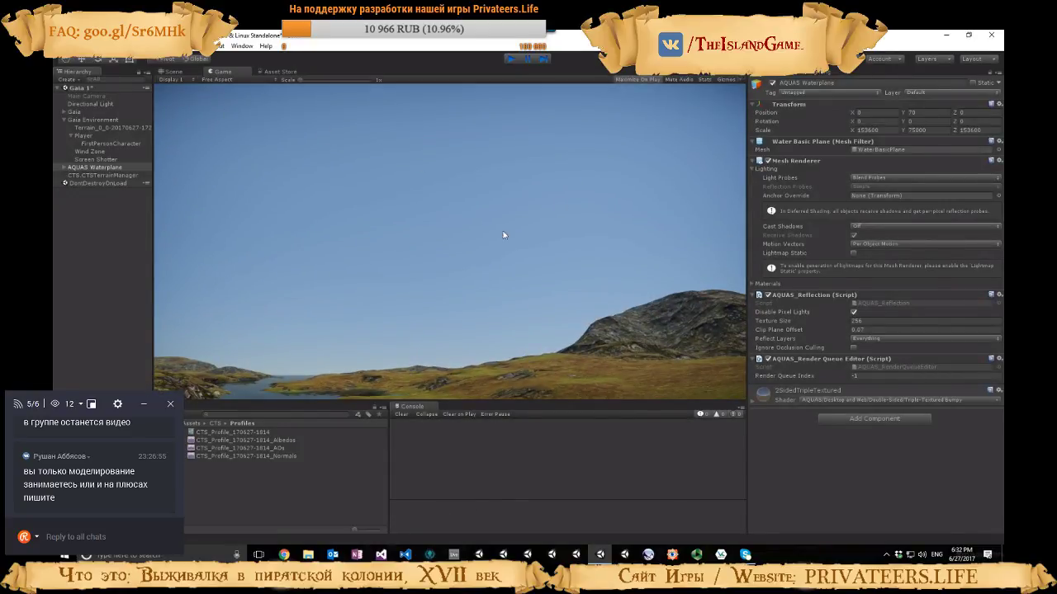
# Return to the Scene view, select the terrain and open its CTS profile for editing
pyautogui.click(171, 72)
pyautogui.moveTo(460, 231); pyautogui.dragTo(245, 195, button='right')
pyautogui.press('w')
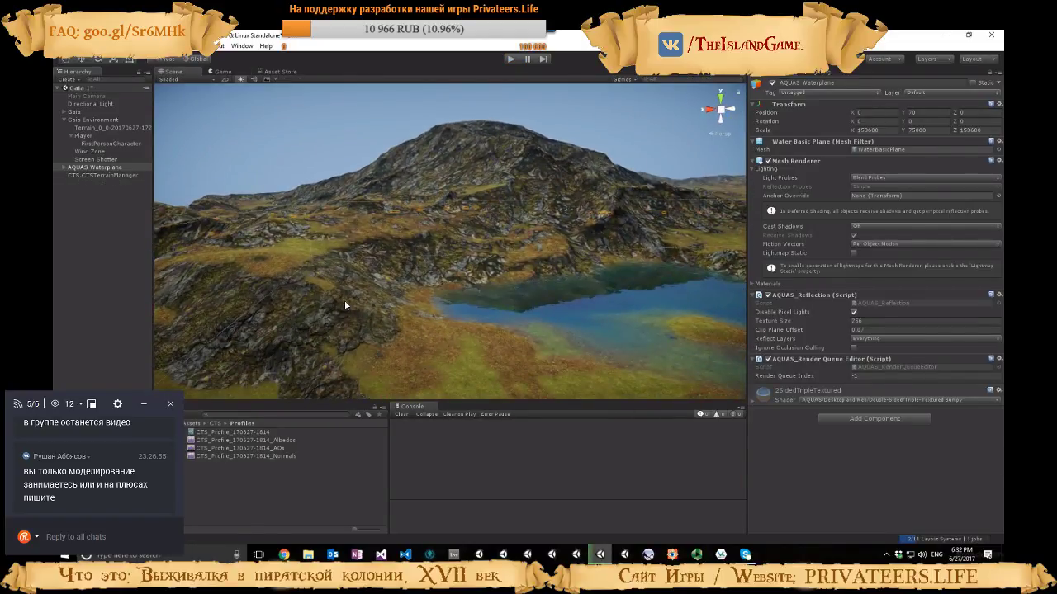
pyautogui.click(345, 305)
pyautogui.doubleClick(899, 356)
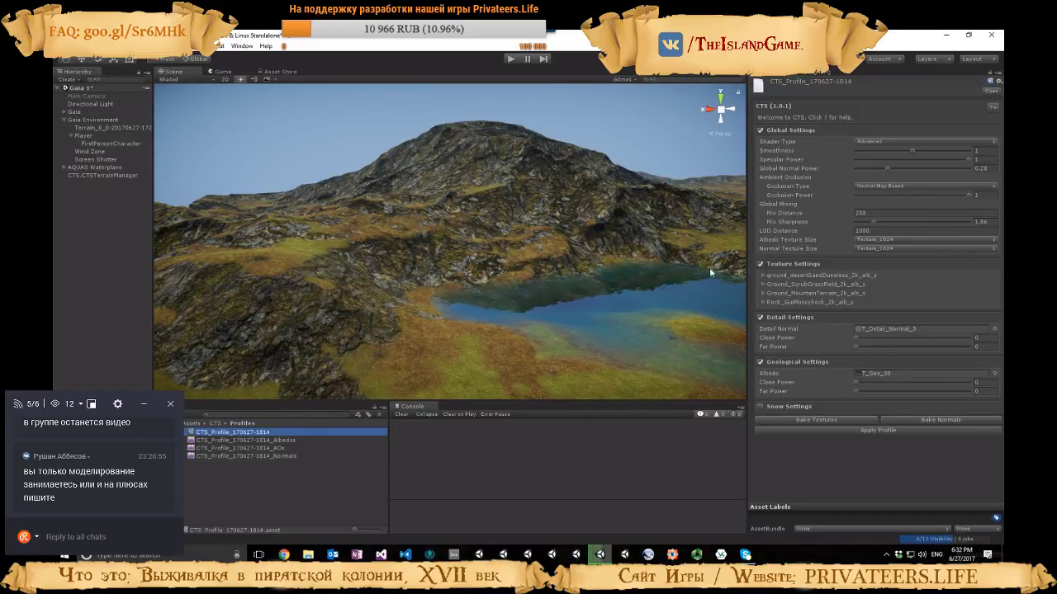
# Set the CTS profile's Detail Settings to Close Power 1.62, Far Power 2.1 and Far Tiling 212
pyautogui.moveTo(709, 267); pyautogui.dragTo(830, 272, button='right')
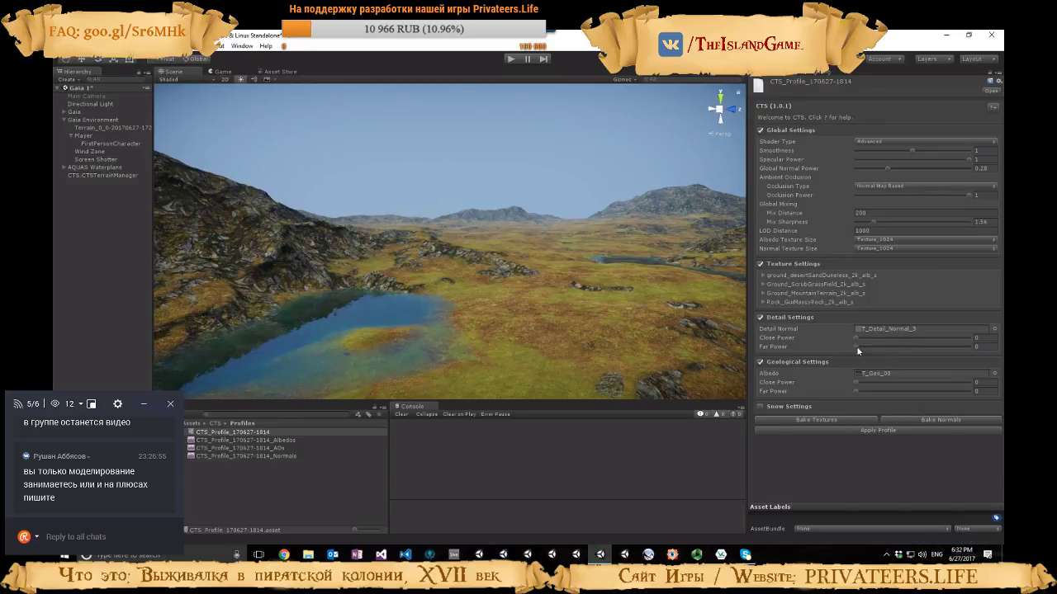
pyautogui.moveTo(856, 337); pyautogui.dragTo(855, 342)
pyautogui.moveTo(692, 342); pyautogui.dragTo(730, 342, button='right')
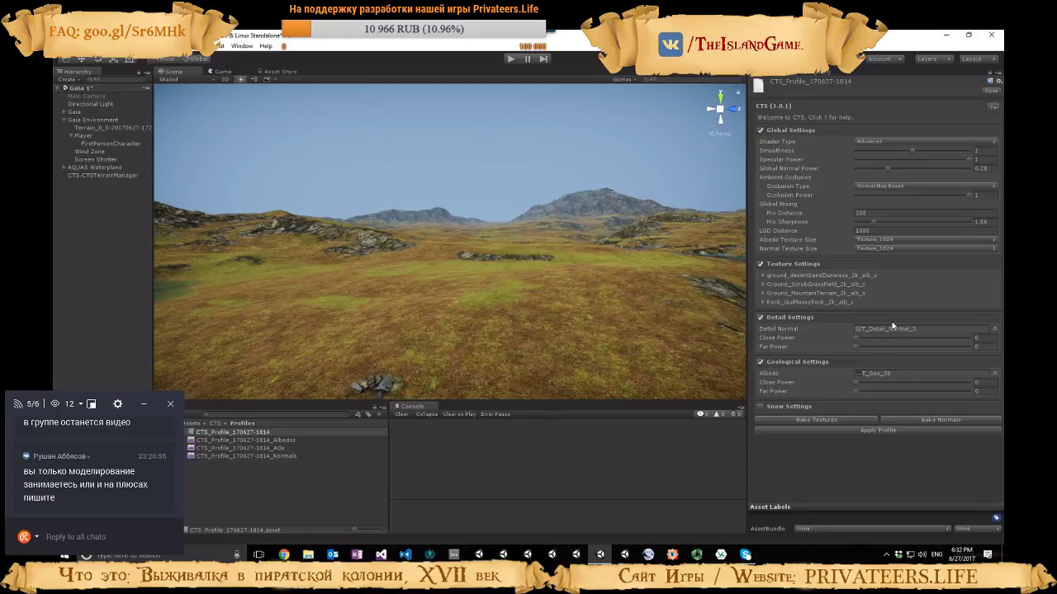
pyautogui.moveTo(855, 341); pyautogui.dragTo(879, 340)
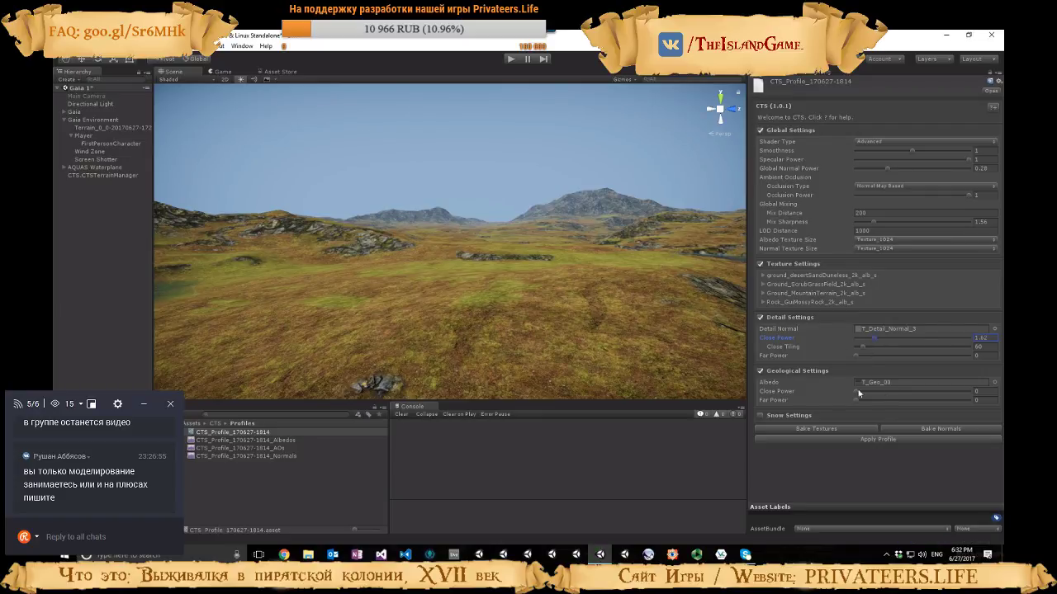
pyautogui.moveTo(858, 357)
pyautogui.mouseDown()
pyautogui.moveTo(897, 363)
pyautogui.moveTo(878, 368)
pyautogui.moveTo(881, 355)
pyautogui.moveTo(862, 349)
pyautogui.mouseUp()
# Lower the detail Close Power to 1.58 and Far Power to 0.92, and turn off Detail Settings
pyautogui.moveTo(617, 350)
pyautogui.mouseDown(button='right')
pyautogui.moveTo(488, 350)
pyautogui.moveTo(596, 353)
pyautogui.mouseUp(button='right')
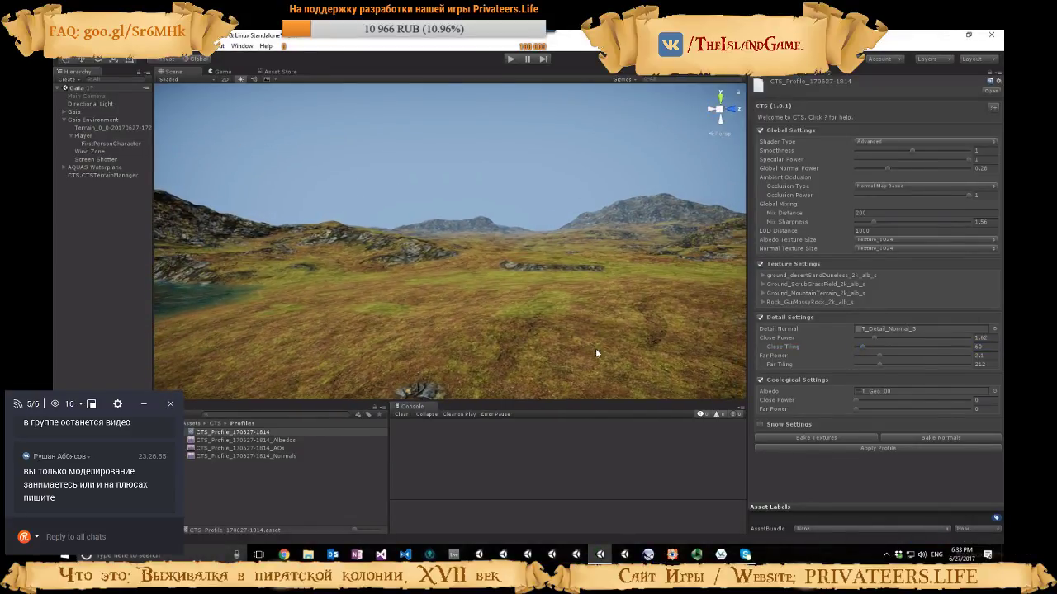
pyautogui.moveTo(709, 347); pyautogui.dragTo(669, 347, button='right')
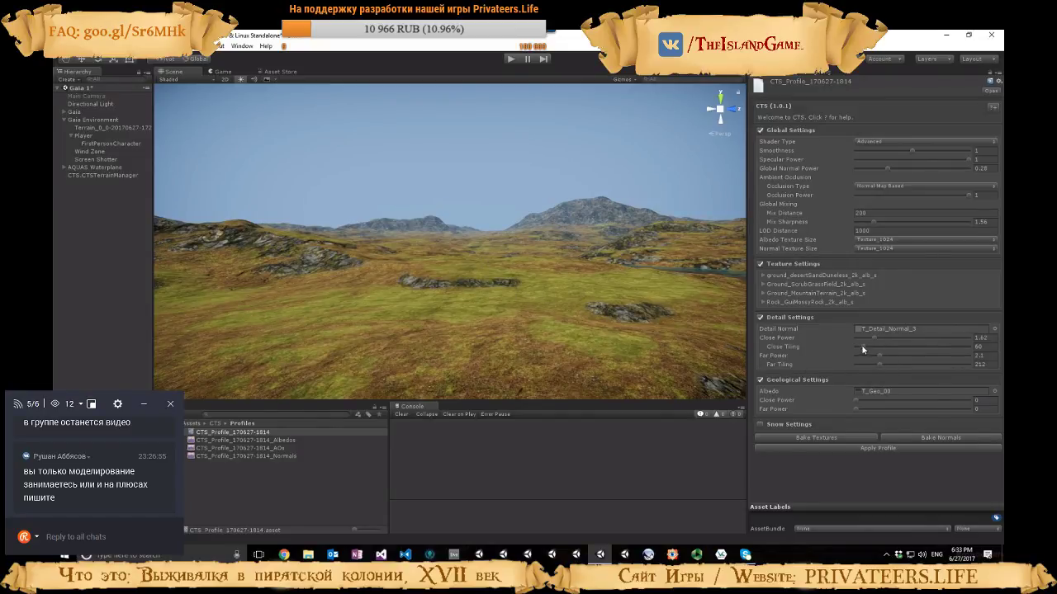
pyautogui.moveTo(873, 341)
pyautogui.mouseDown()
pyautogui.moveTo(882, 336)
pyautogui.moveTo(868, 339)
pyautogui.moveTo(877, 354)
pyautogui.moveTo(899, 353)
pyautogui.moveTo(870, 355)
pyautogui.mouseUp()
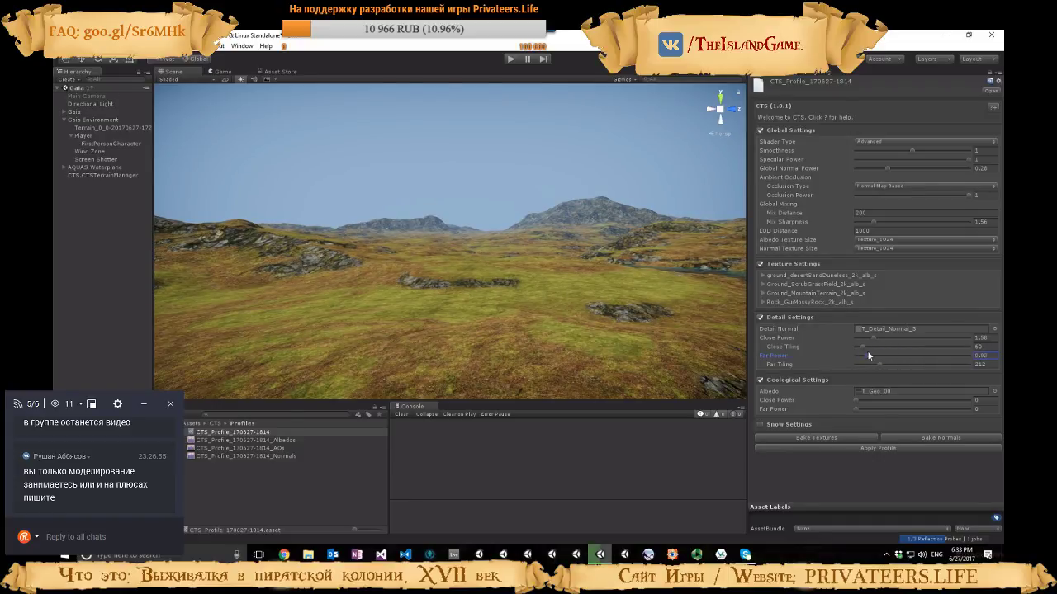
pyautogui.click(761, 318)
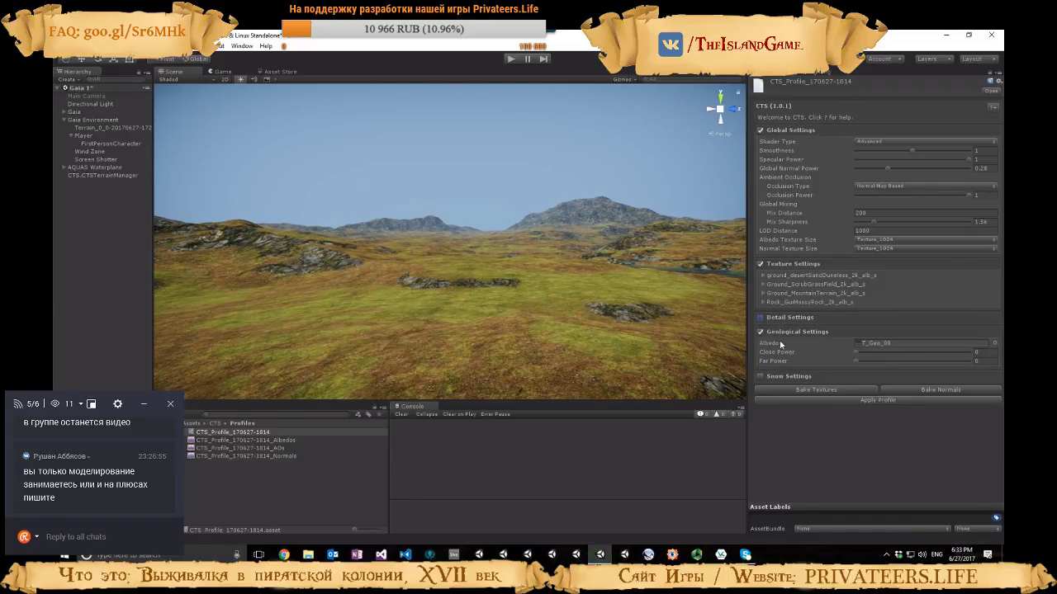
# Try a geological Close Power of 1.18 on the terrain, and reset it to 0
pyautogui.moveTo(854, 351); pyautogui.dragTo(869, 351)
pyautogui.moveTo(672, 345)
pyautogui.mouseDown(button='right')
pyautogui.moveTo(658, 377)
pyautogui.moveTo(571, 377)
pyautogui.moveTo(570, 366)
pyautogui.moveTo(541, 355)
pyautogui.mouseUp(button='right')
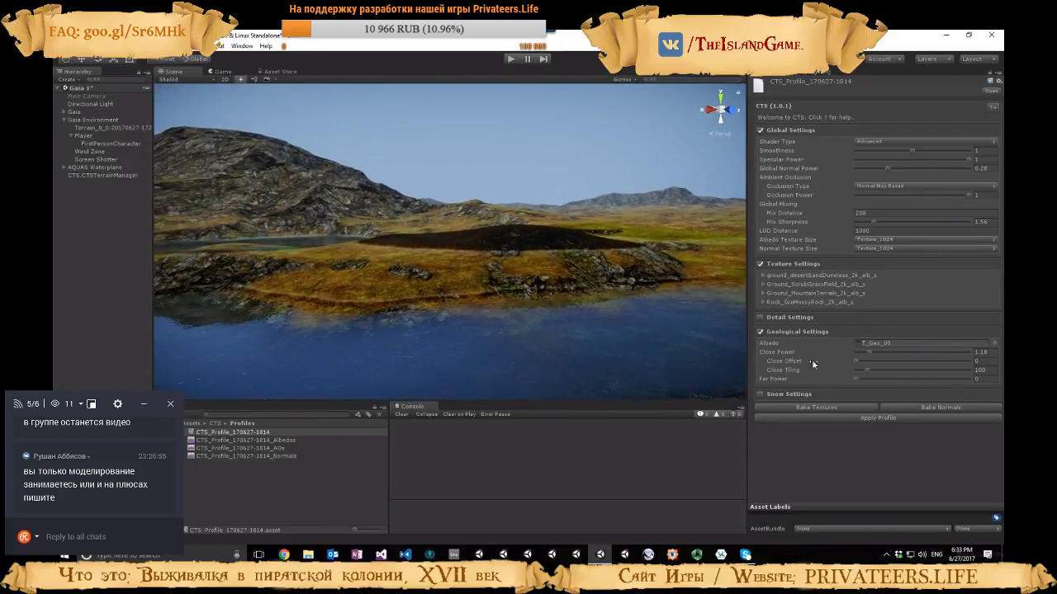
pyautogui.moveTo(859, 364)
pyautogui.mouseDown()
pyautogui.moveTo(880, 359)
pyautogui.moveTo(832, 350)
pyautogui.mouseUp()
pyautogui.moveTo(640, 331); pyautogui.dragTo(743, 338, button='right')
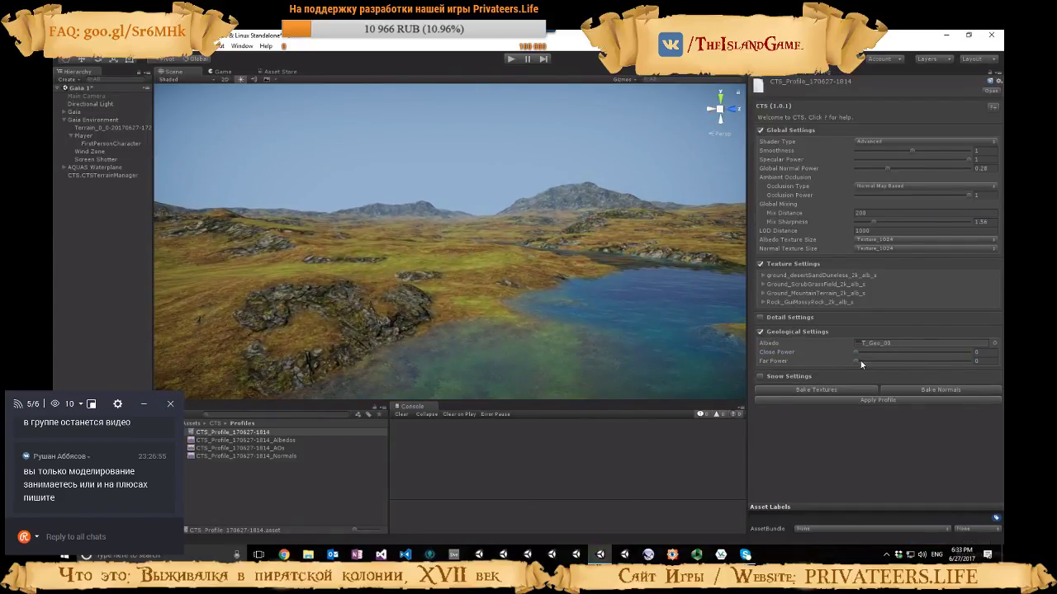
# Set the geological Far Power to 0.83 and inspect the T_Geo_00 albedo texture's import settings and preview
pyautogui.moveTo(861, 364); pyautogui.dragTo(867, 364)
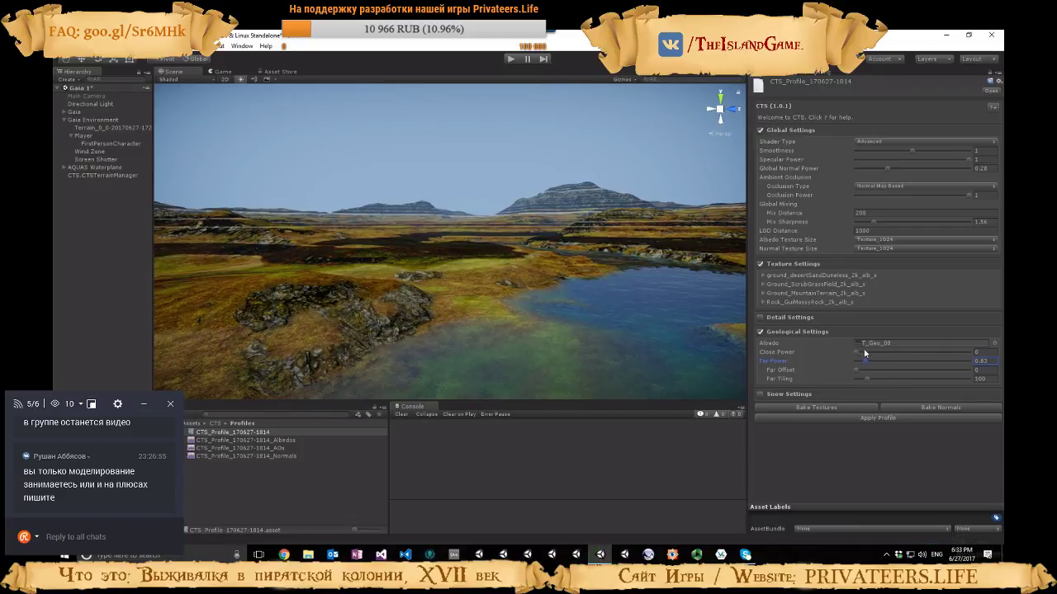
pyautogui.click(881, 342)
pyautogui.click(207, 465)
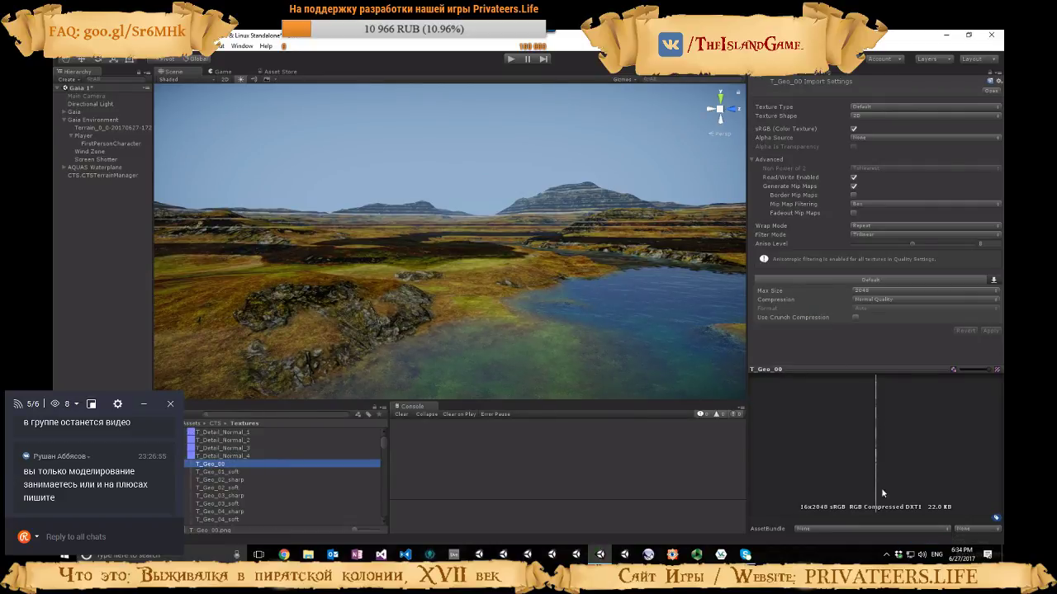
# Reopen the terrain's CTS profile and set geological Close Power 0.39, Close Offset 0.061, Far Power 0.44, Far Offset 0.162 and Far Tiling 543
pyautogui.click(371, 307)
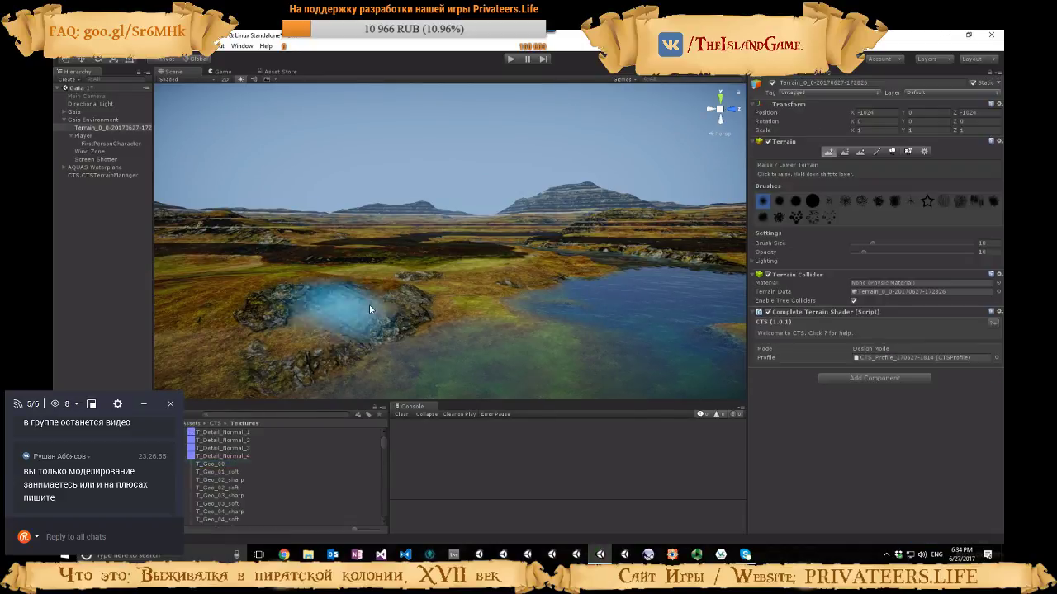
pyautogui.click(897, 358)
pyautogui.click(231, 434)
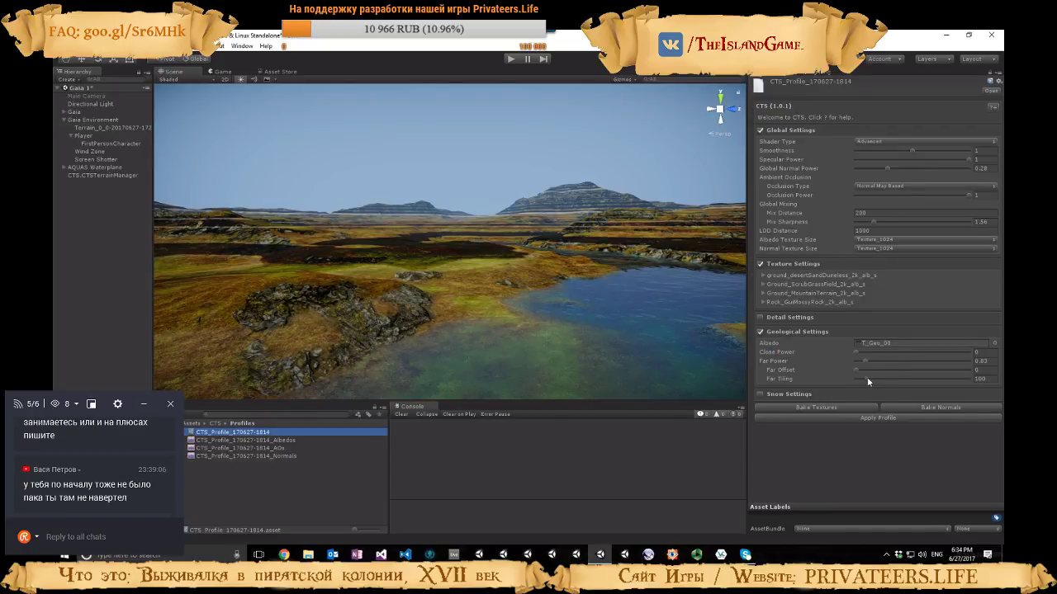
pyautogui.moveTo(857, 372)
pyautogui.mouseDown()
pyautogui.moveTo(918, 375)
pyautogui.moveTo(859, 368)
pyautogui.moveTo(874, 368)
pyautogui.moveTo(863, 356)
pyautogui.mouseUp()
pyautogui.click(862, 356)
pyautogui.moveTo(652, 328); pyautogui.dragTo(581, 317, button='right')
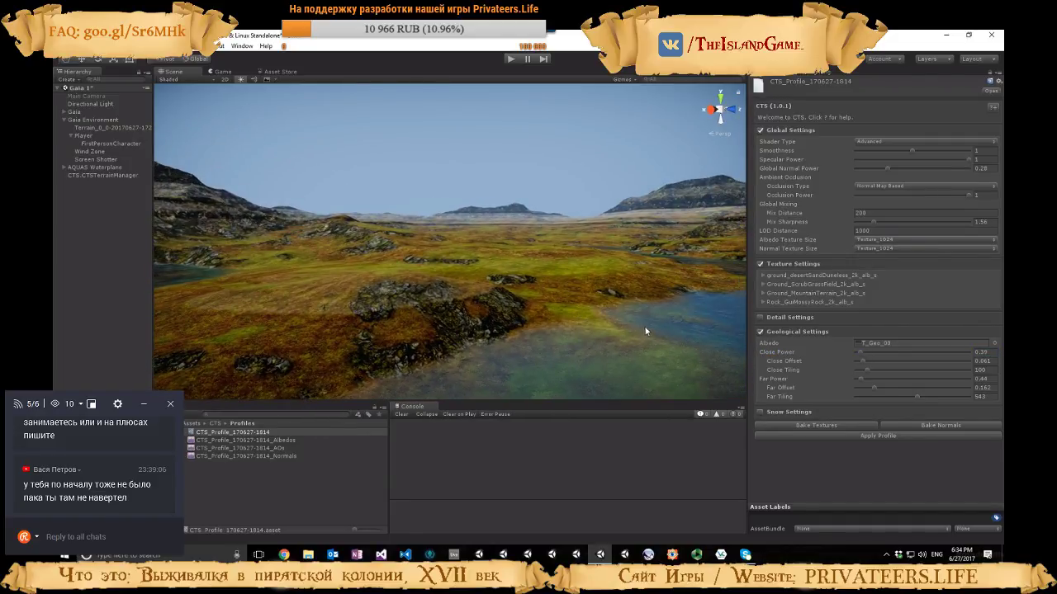
pyautogui.moveTo(649, 330); pyautogui.dragTo(513, 342, button='right')
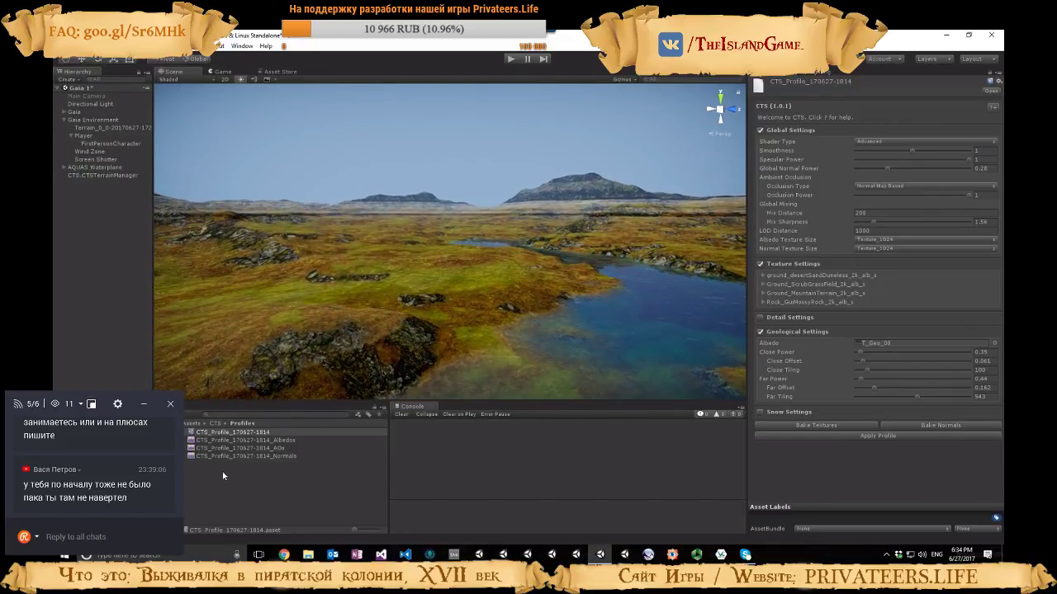
# Assign the T_Geo_06 texture as the geological albedo and view the banding across the landscape
pyautogui.click(863, 342)
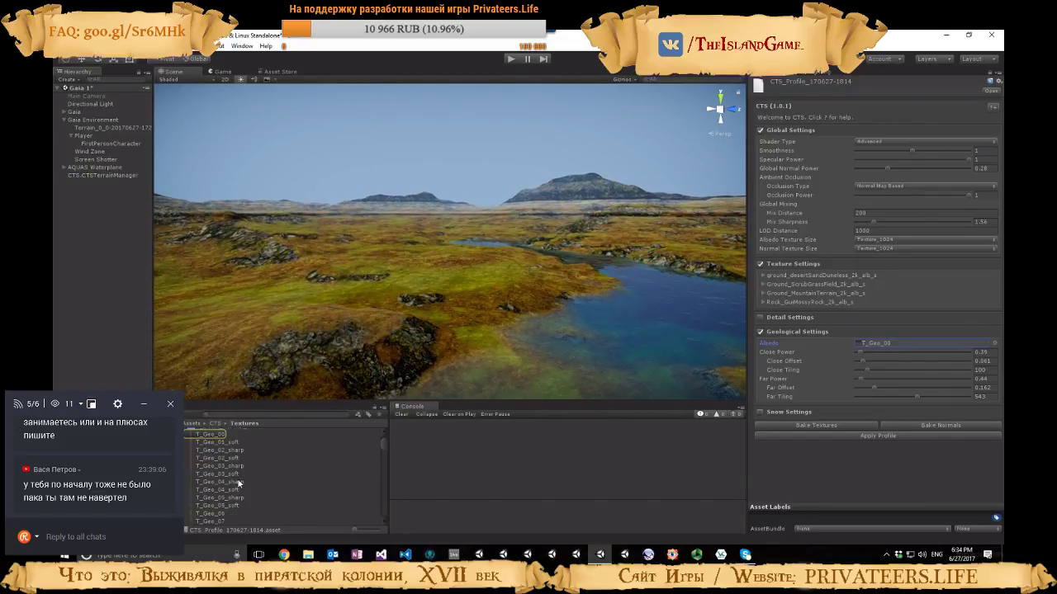
pyautogui.moveTo(221, 515); pyautogui.dragTo(880, 342)
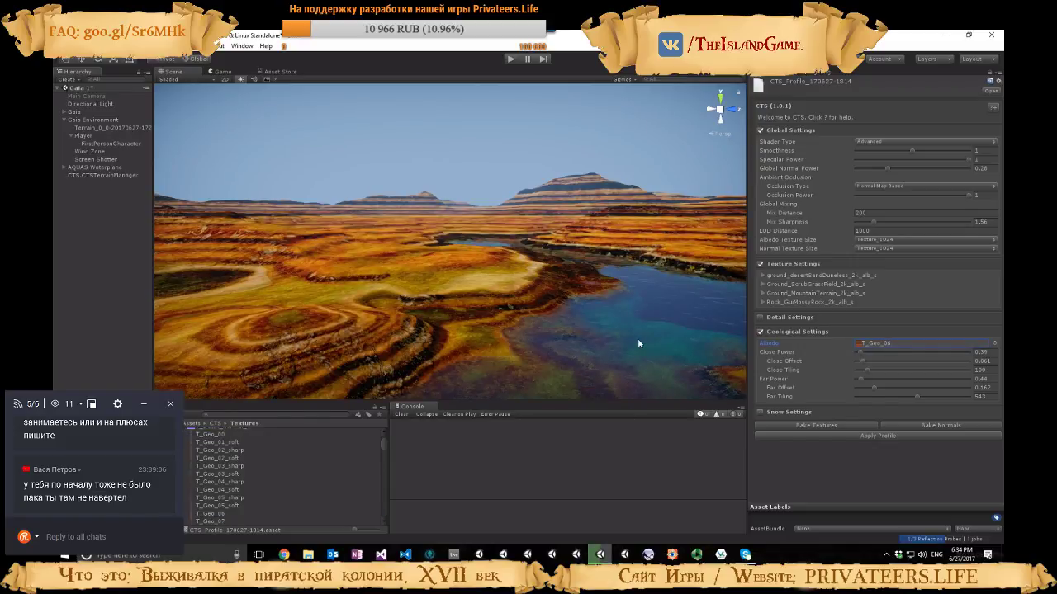
pyautogui.moveTo(637, 338); pyautogui.dragTo(671, 336, button='right')
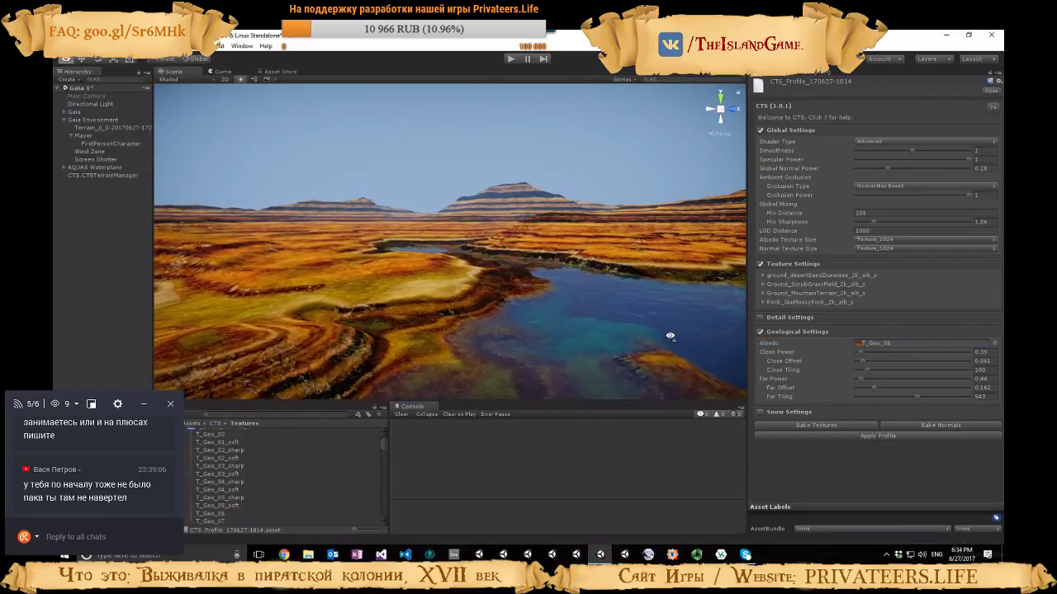
# Set the geological Close Power to 0.08, Far Power to 0.13, Far Offset to 0.193 and Far Tiling to 876
pyautogui.click(857, 353)
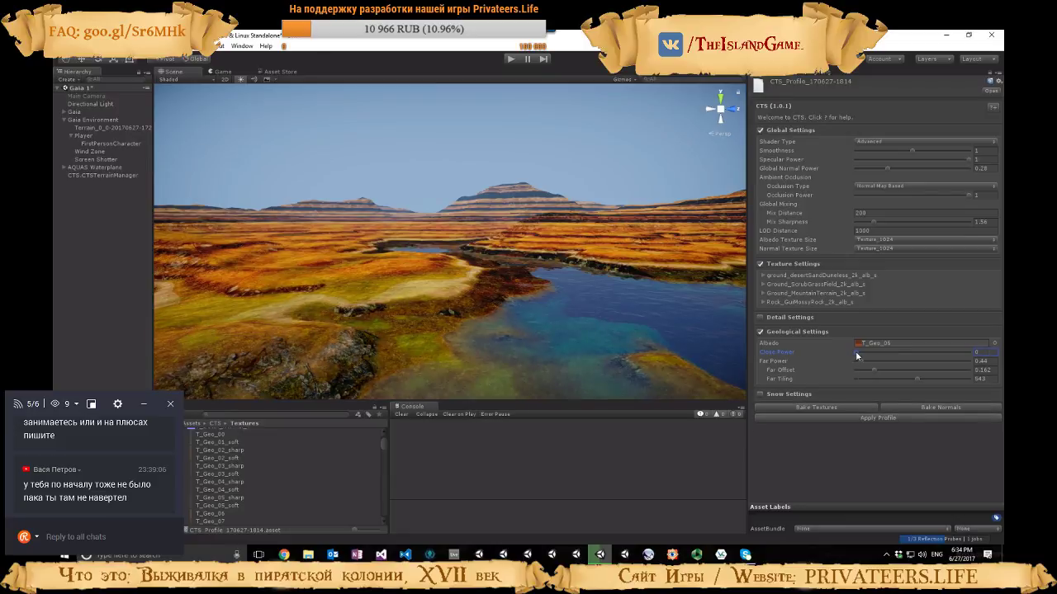
pyautogui.moveTo(855, 350); pyautogui.dragTo(954, 399)
# Try T_Geo_09 as the geological albedo, and replace it with the T_Geo_10 texture
pyautogui.scroll(-2, 264, 510)
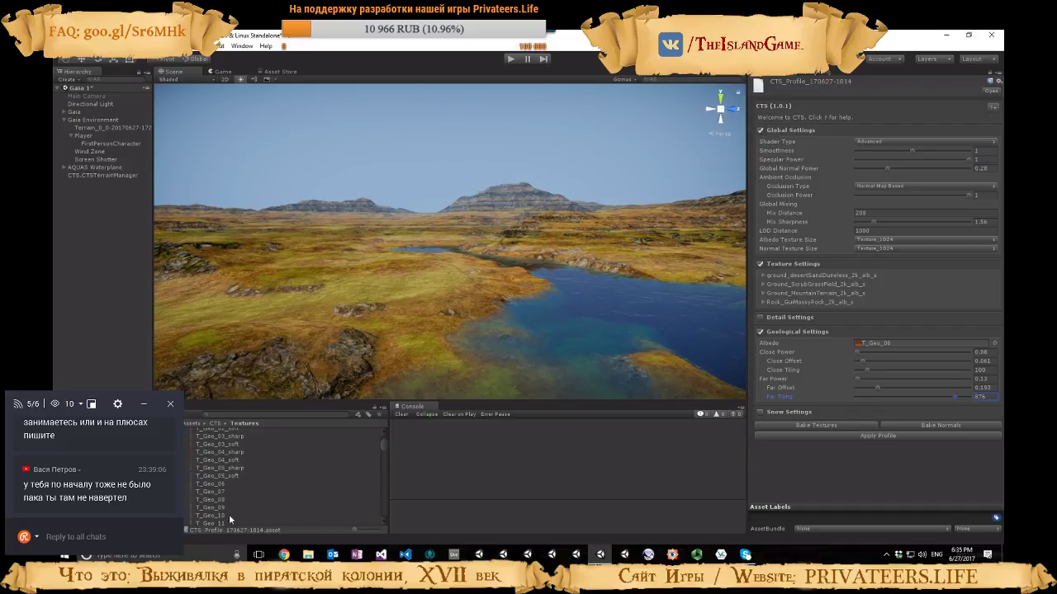
pyautogui.click(250, 507)
pyautogui.moveTo(277, 498); pyautogui.dragTo(876, 343)
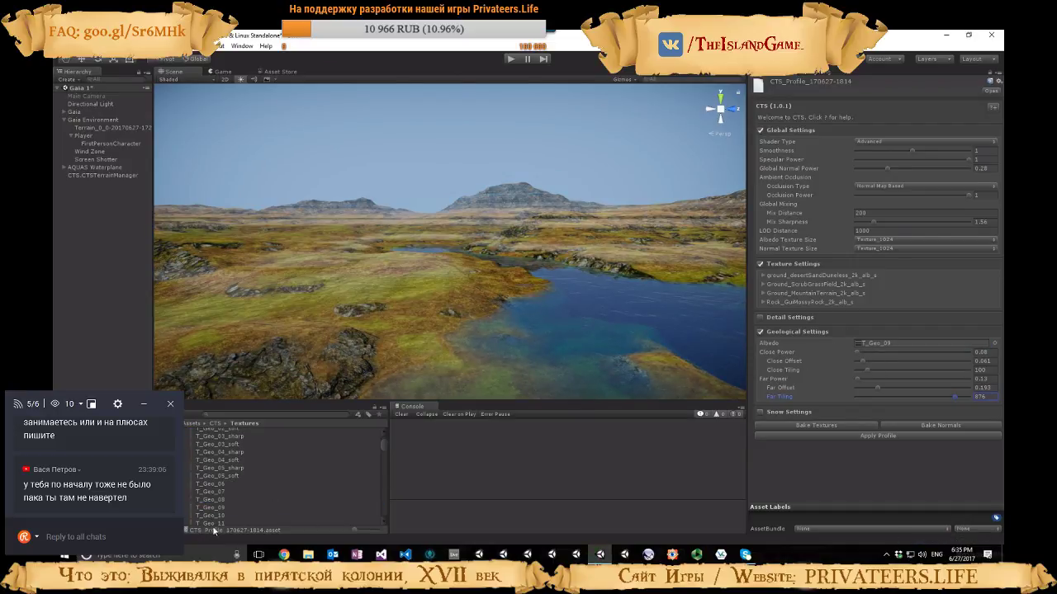
pyautogui.moveTo(209, 520); pyautogui.dragTo(888, 343)
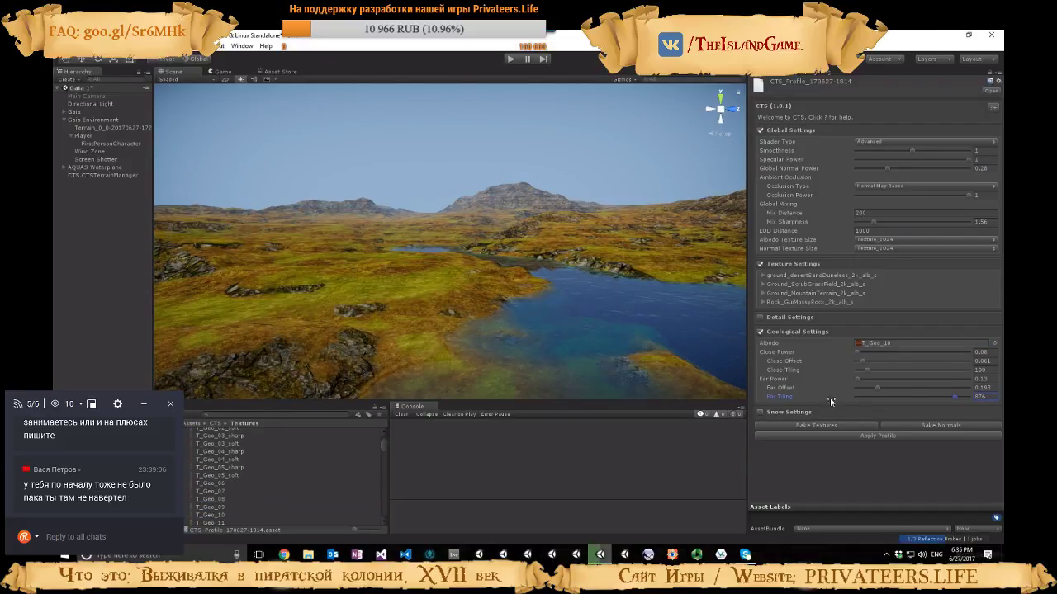
# Set the geological Far Offset to 0.628 and Far Tiling to 393, keeping Far Power at 0.13
pyautogui.moveTo(858, 380); pyautogui.dragTo(926, 389)
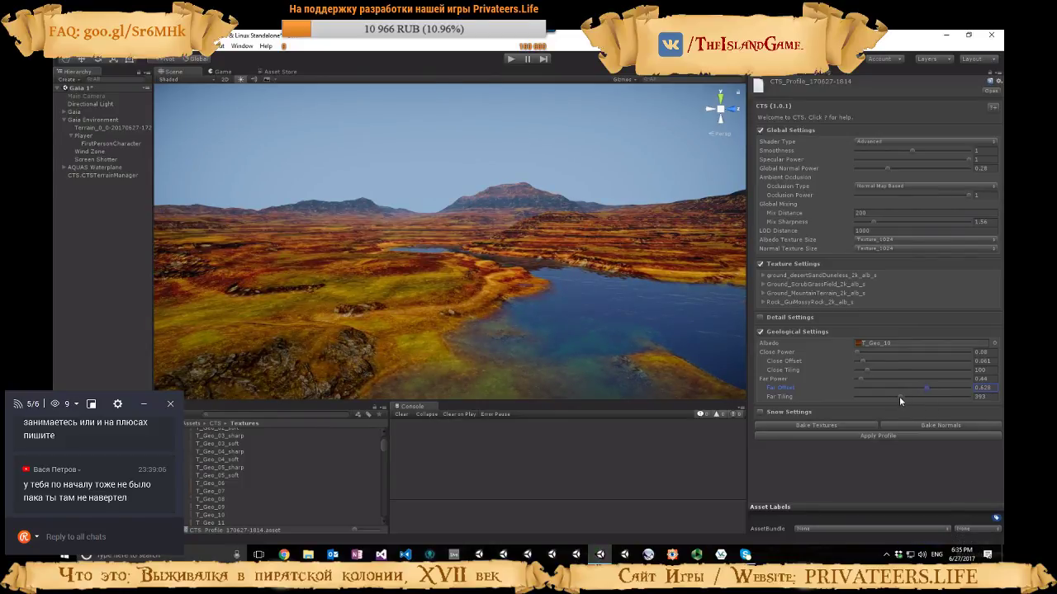
pyautogui.moveTo(861, 381); pyautogui.dragTo(855, 378)
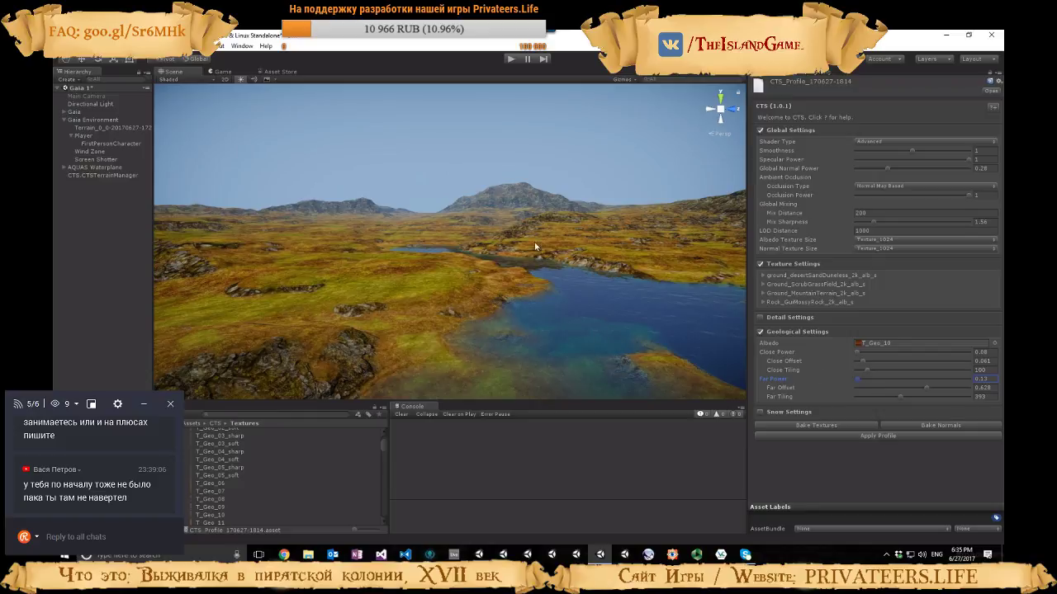
# Set the geological Close Offset to 0.078 and Close Power to 0.12, checking the banding over the grassland
pyautogui.click(865, 365)
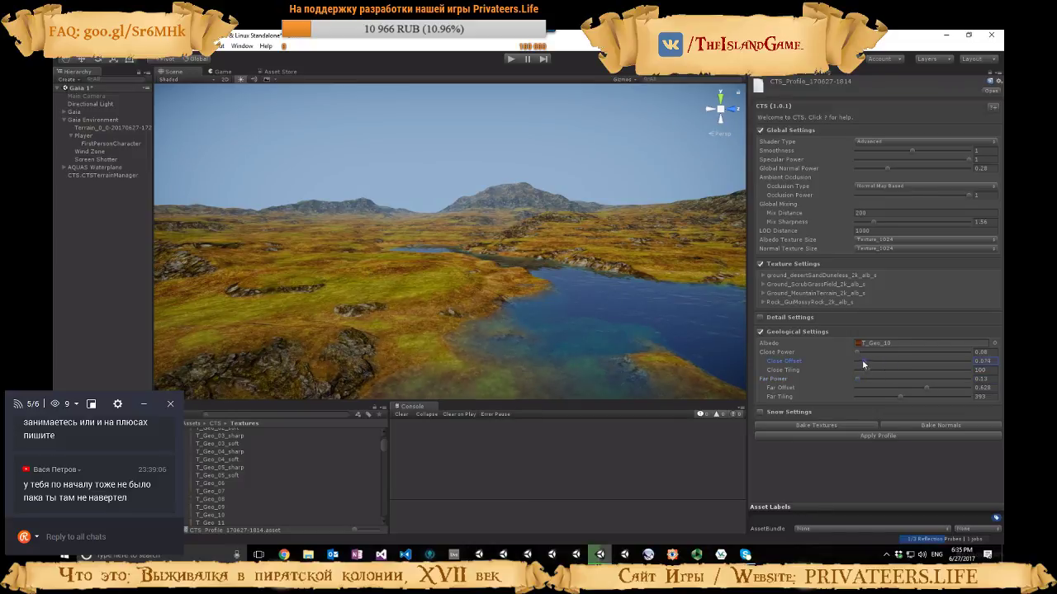
pyautogui.moveTo(856, 364); pyautogui.dragTo(860, 365)
pyautogui.moveTo(634, 317); pyautogui.dragTo(652, 337, button='right')
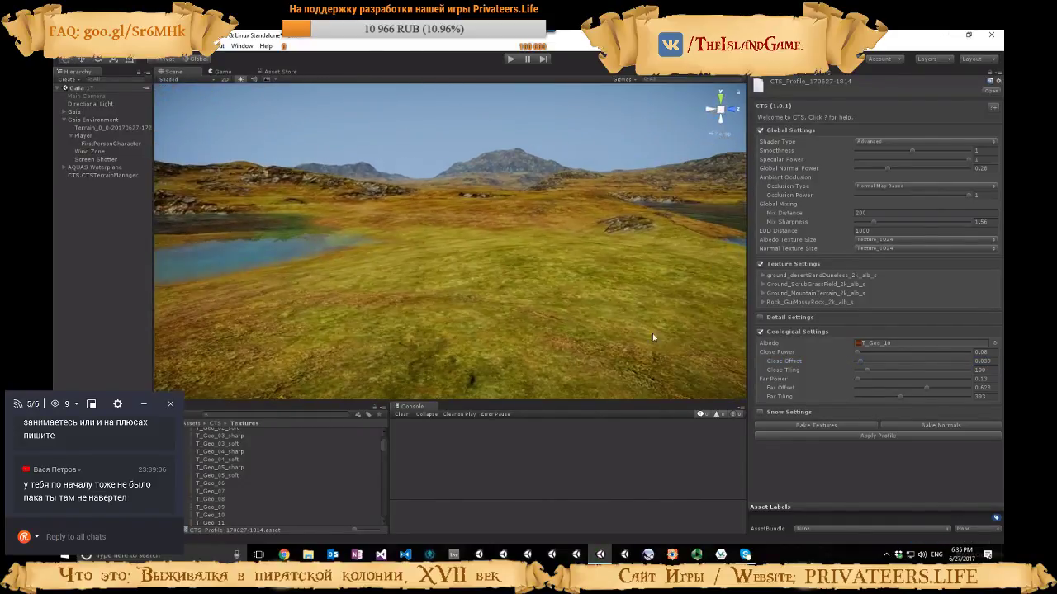
pyautogui.moveTo(863, 360); pyautogui.dragTo(865, 361)
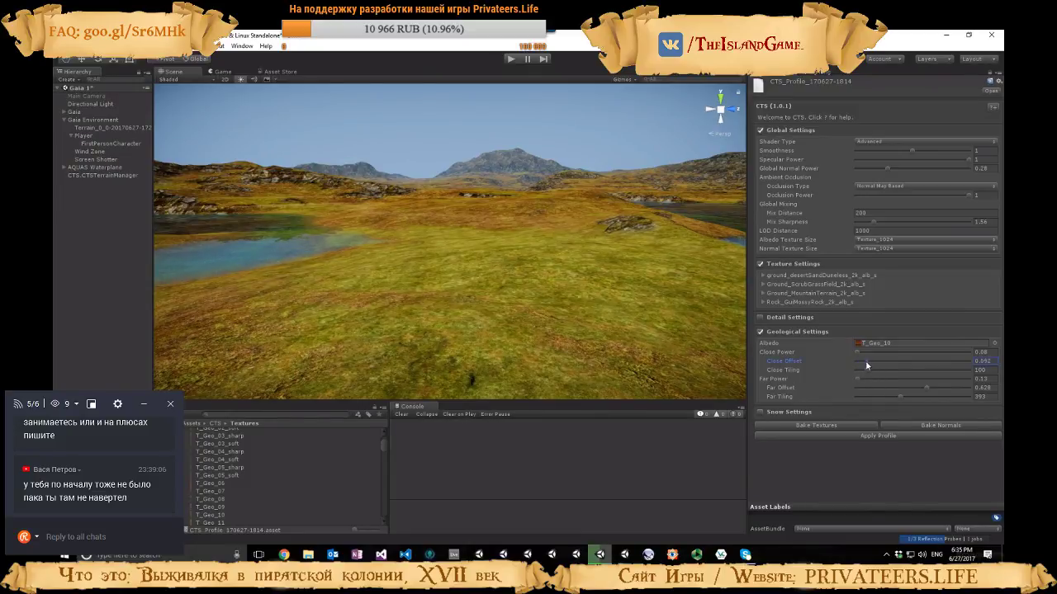
pyautogui.click(857, 351)
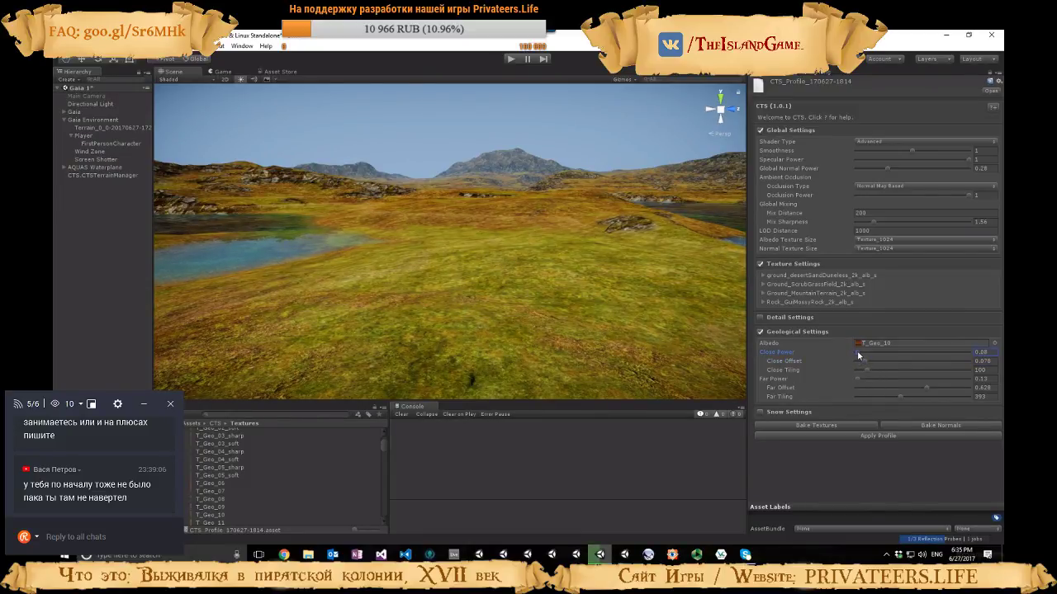
# Try T_Geo_14 as the geological albedo, and replace it with the T_Geo_16 texture
pyautogui.click(873, 343)
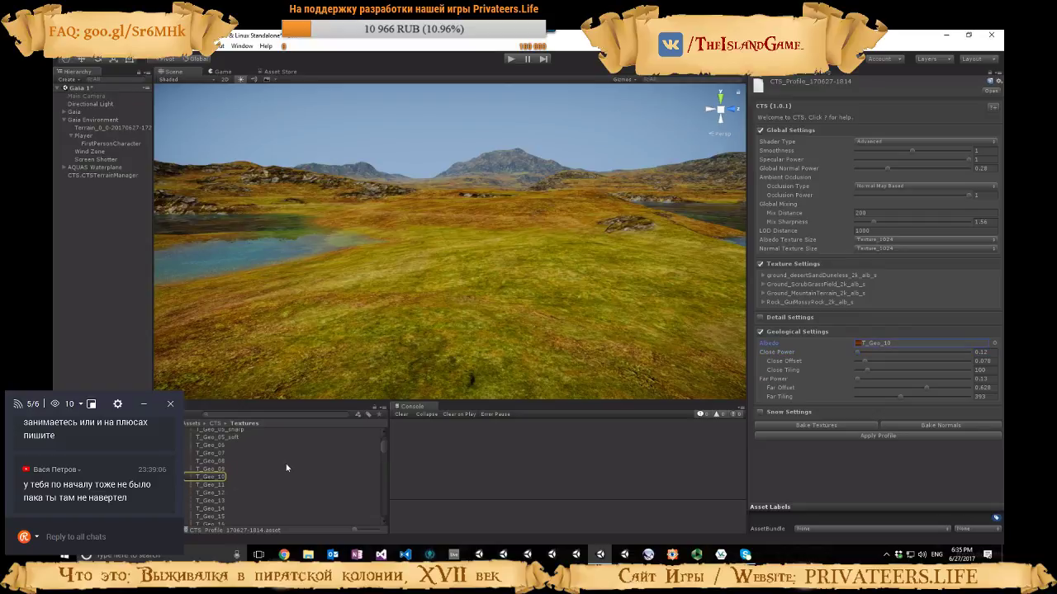
pyautogui.moveTo(200, 477); pyautogui.dragTo(875, 343)
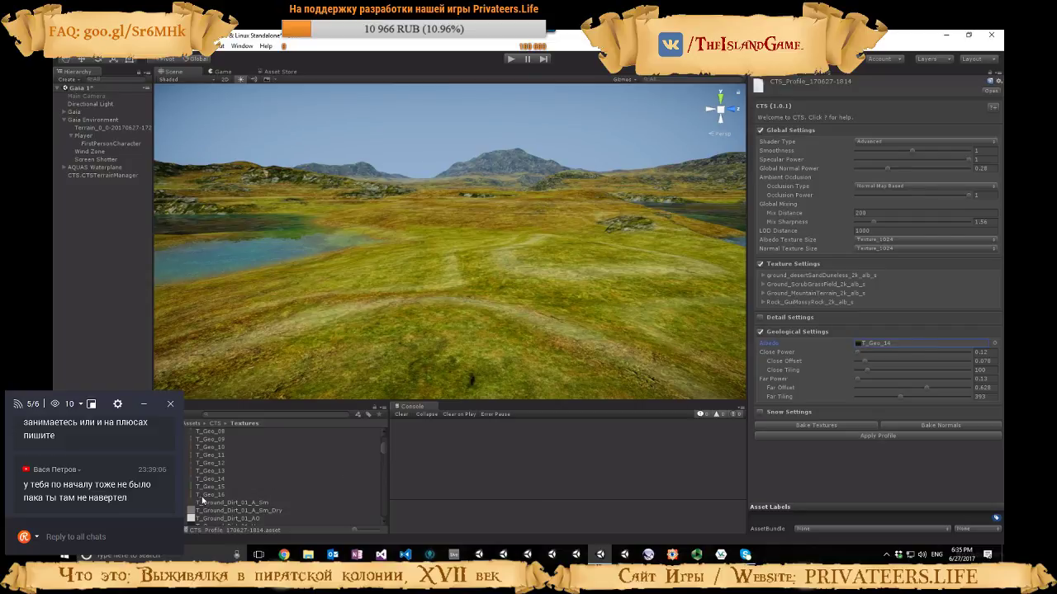
pyautogui.moveTo(206, 487); pyautogui.dragTo(863, 347)
# Set the geological Close Power to 0.16 and Close Offset to 0.245
pyautogui.moveTo(681, 345)
pyautogui.mouseDown(button='right')
pyautogui.moveTo(599, 336)
pyautogui.moveTo(671, 335)
pyautogui.mouseUp(button='right')
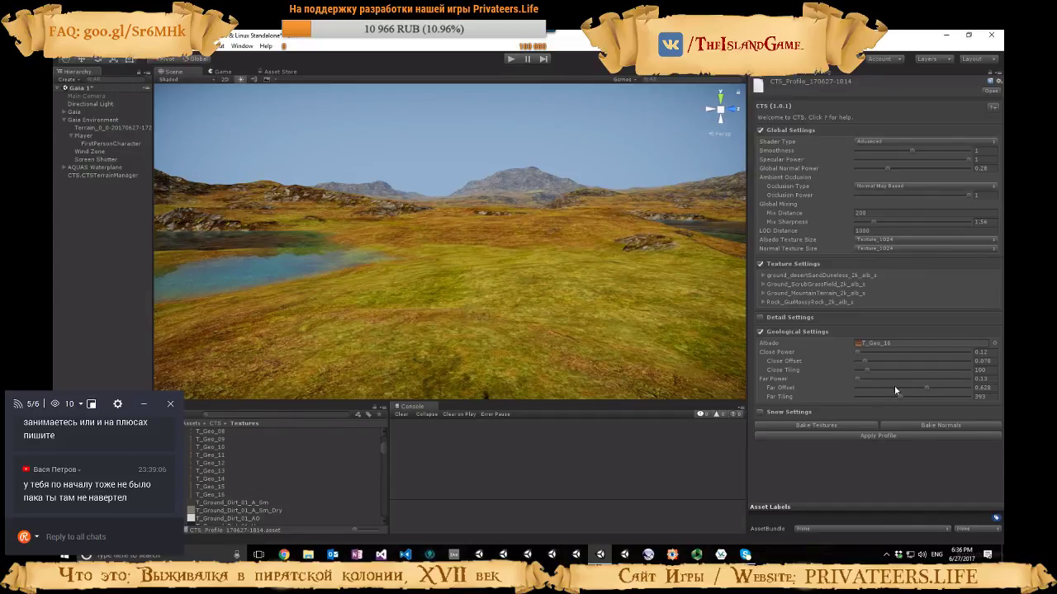
pyautogui.moveTo(858, 355); pyautogui.dragTo(883, 360)
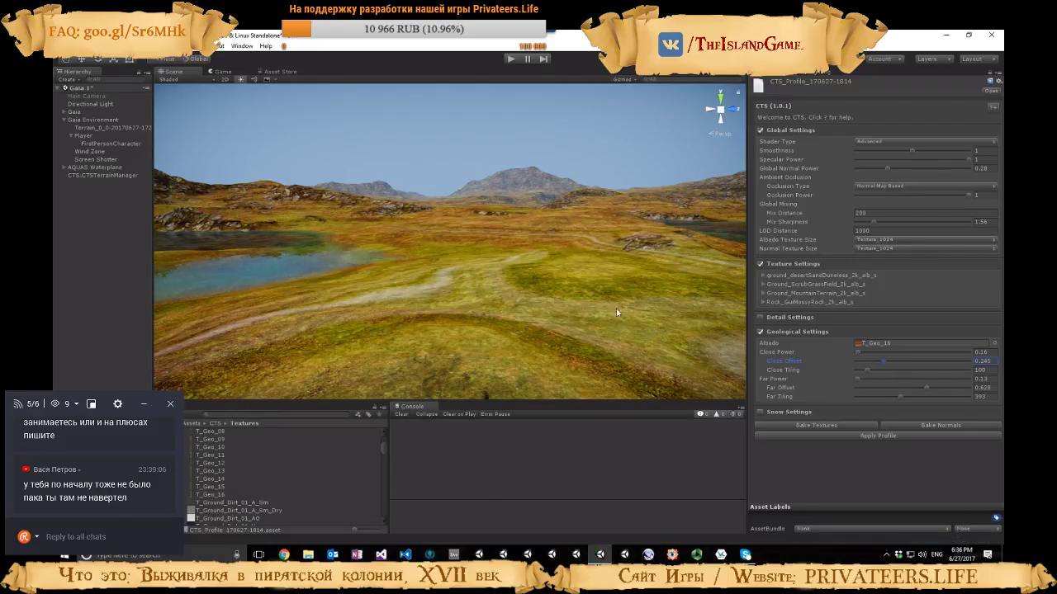
# Set the Geological Power of the Ground_MountainTerrain texture to 0.231
pyautogui.click(774, 297)
pyautogui.scroll(-3, 792, 302)
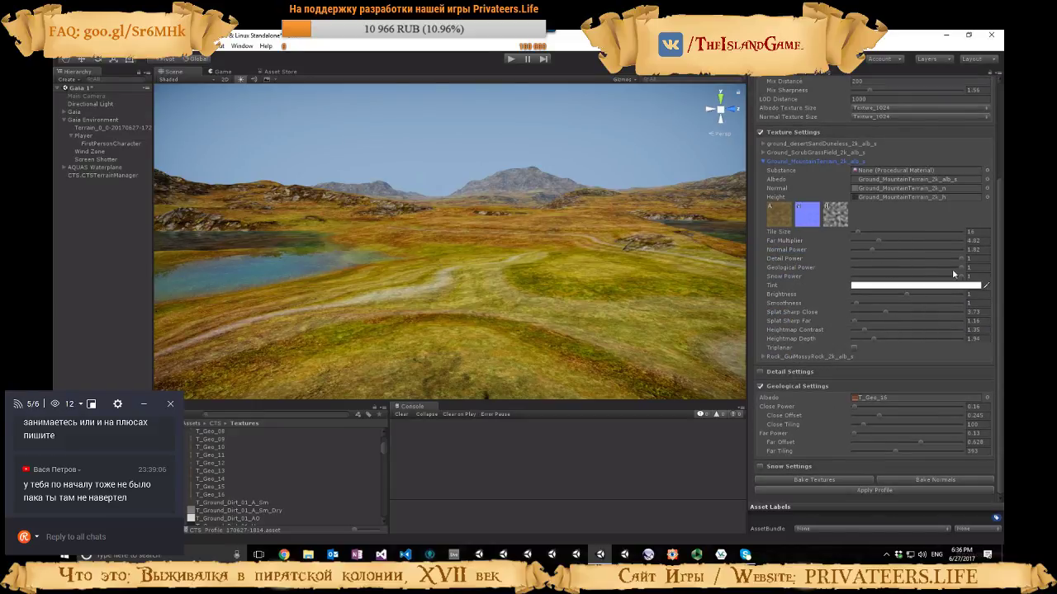
pyautogui.moveTo(953, 273); pyautogui.dragTo(884, 268)
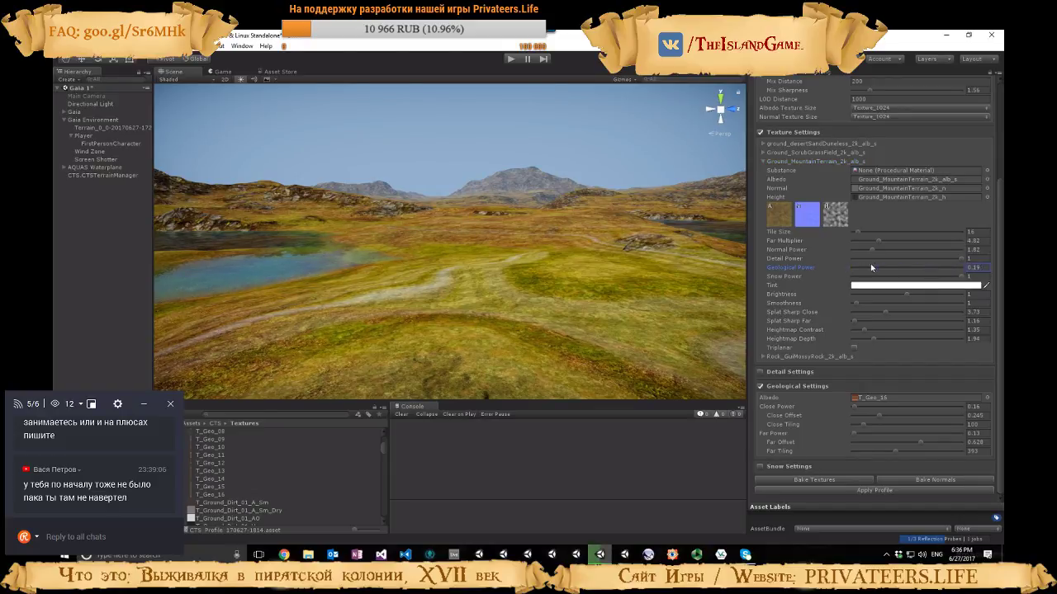
# Set the Geological Power of the Ground_ScrubGrassField texture to 0.044, and collapse both ground textures' settings
pyautogui.click(763, 152)
pyautogui.scroll(-1, 858, 256)
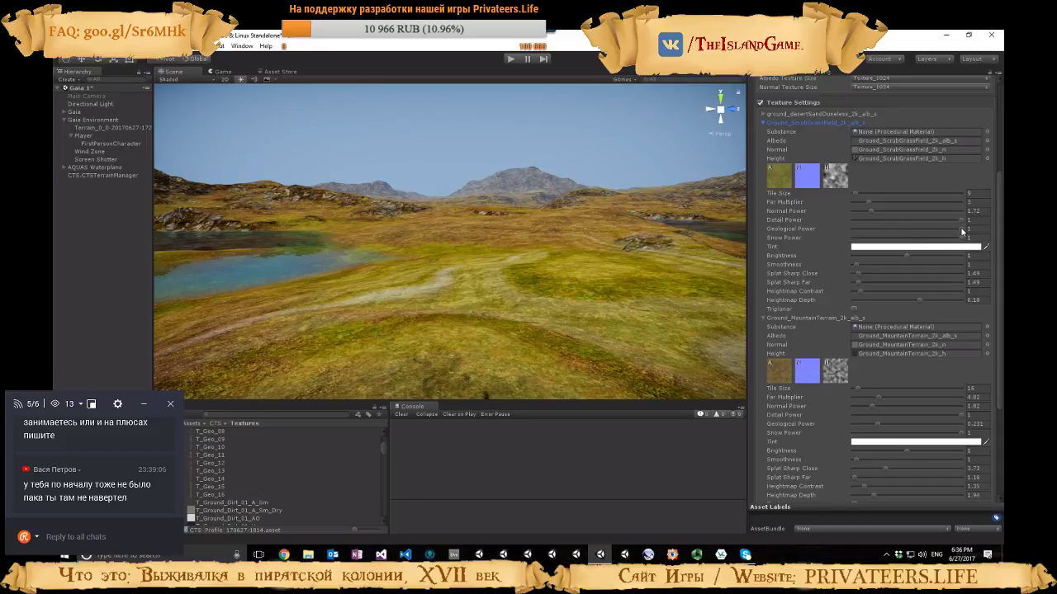
pyautogui.moveTo(961, 231); pyautogui.dragTo(878, 230)
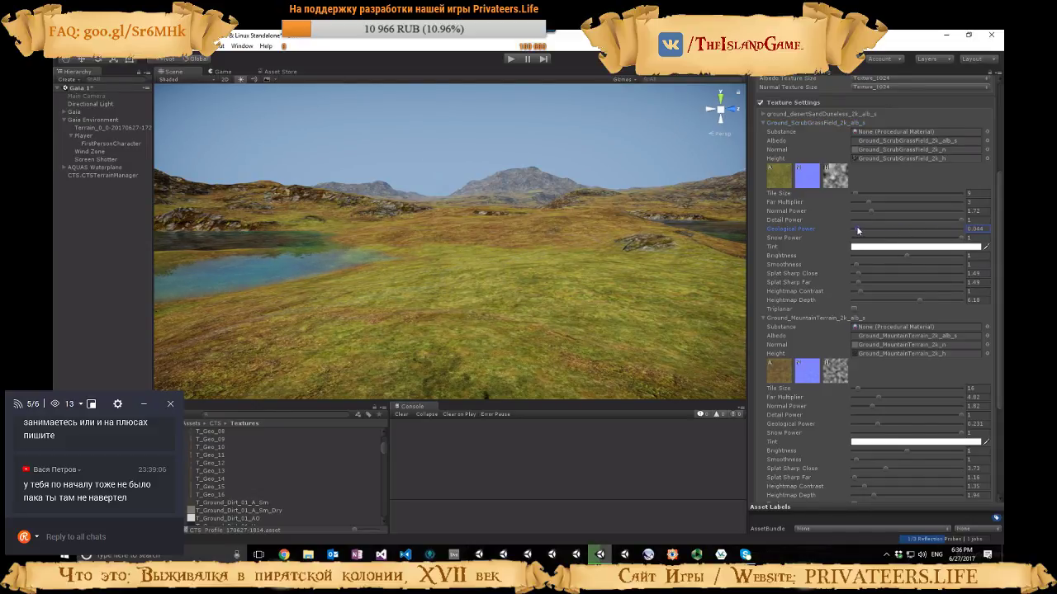
pyautogui.click(763, 125)
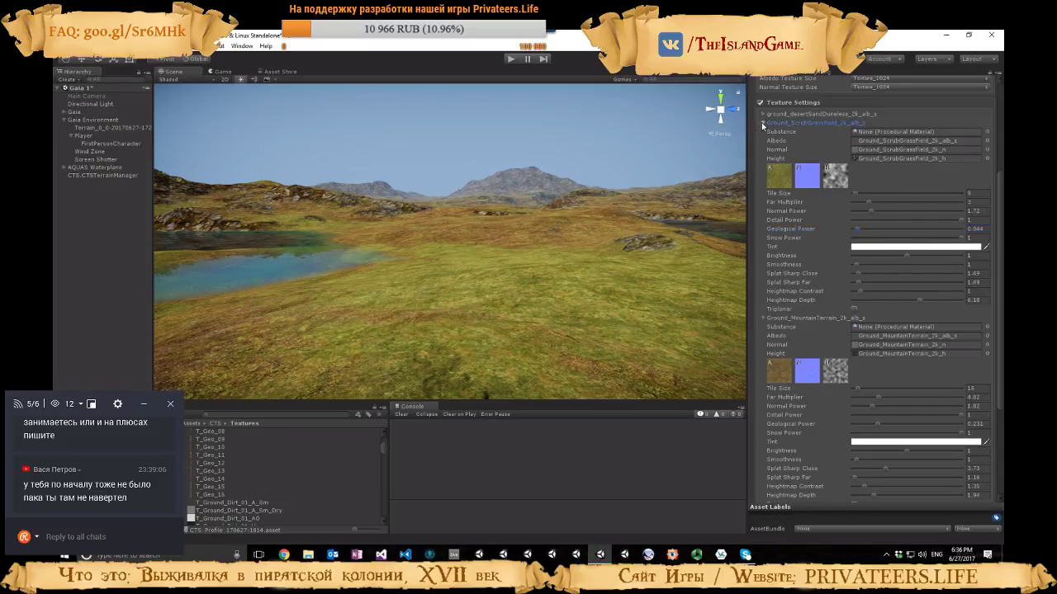
pyautogui.click(763, 123)
pyautogui.click(762, 162)
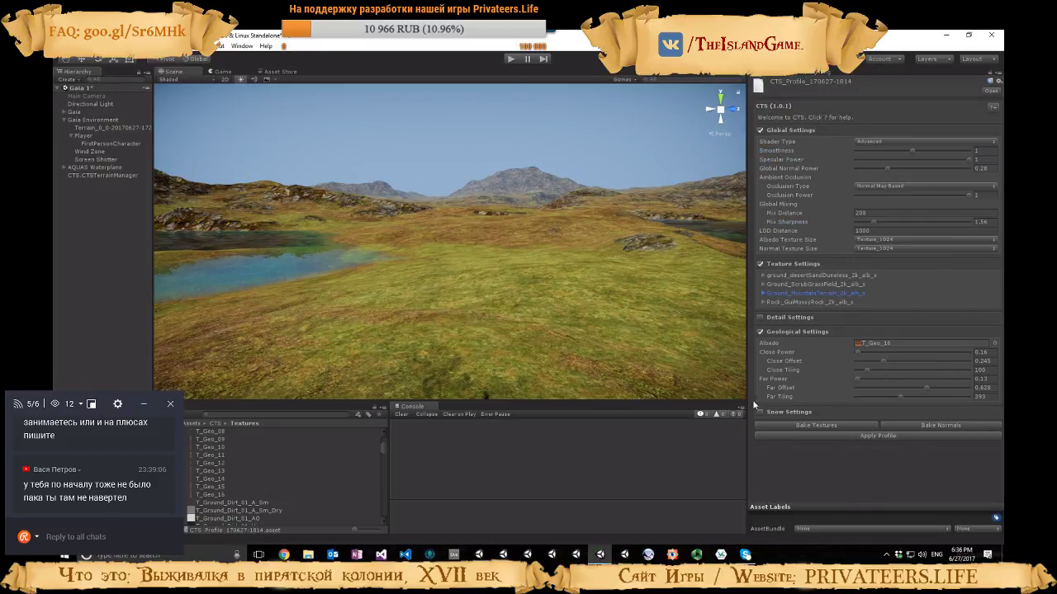
# Switch the terrain profile from geological to snow settings, and set the Snow Amount to 1.949
pyautogui.click(759, 334)
pyautogui.click(761, 346)
pyautogui.scroll(-3, 813, 318)
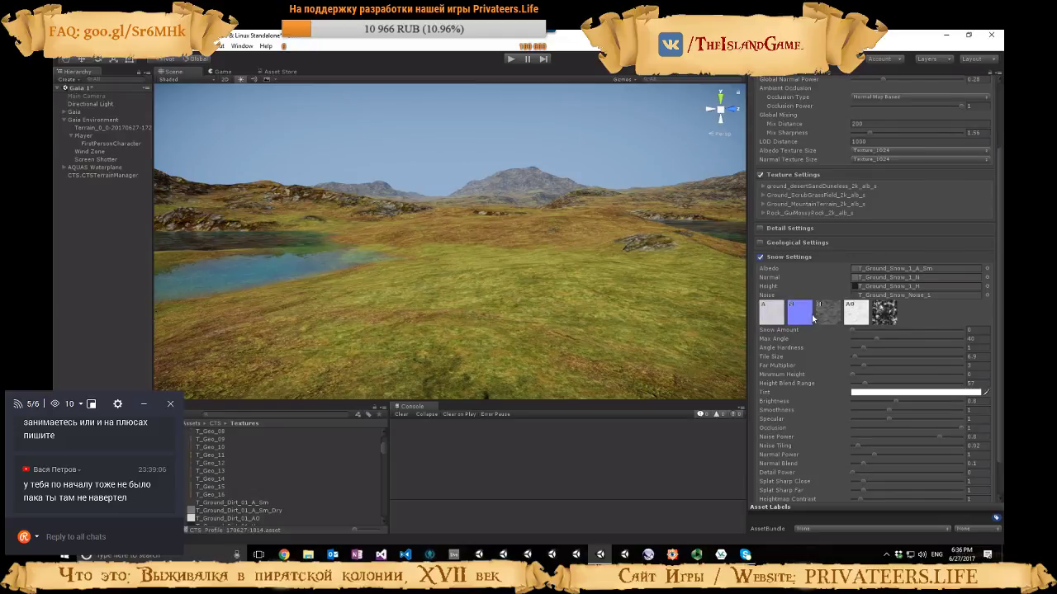
pyautogui.moveTo(878, 336); pyautogui.dragTo(959, 339)
pyautogui.moveTo(483, 305); pyautogui.dragTo(347, 318, button='right')
pyautogui.scroll(-2, 855, 434)
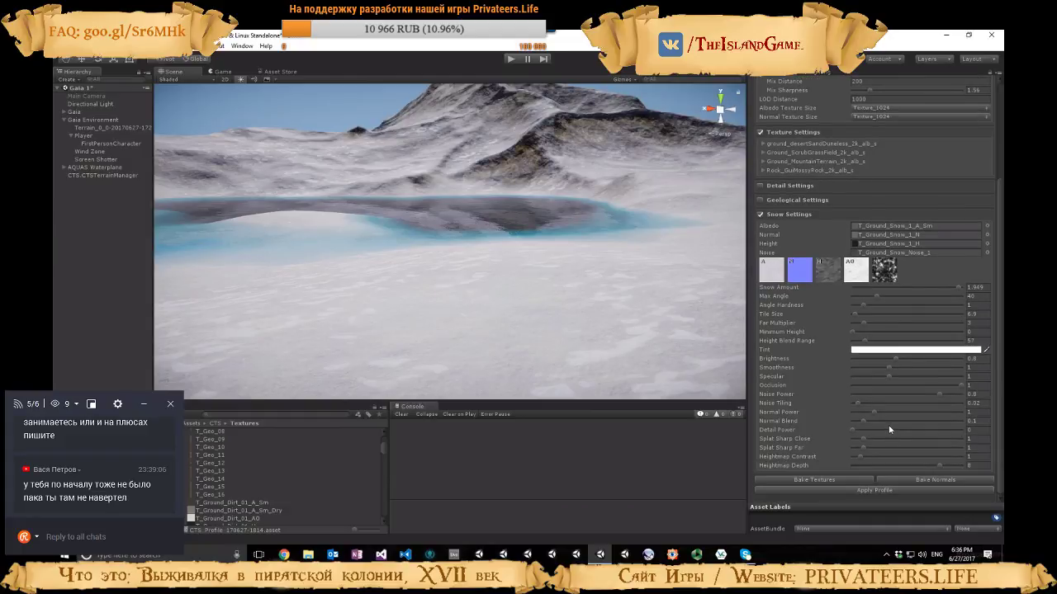
# Set the Snow Amount to 1.594, with a snow Max Angle of 26.1 and Angle Hardness of 9.78
pyautogui.moveTo(958, 284); pyautogui.dragTo(938, 281)
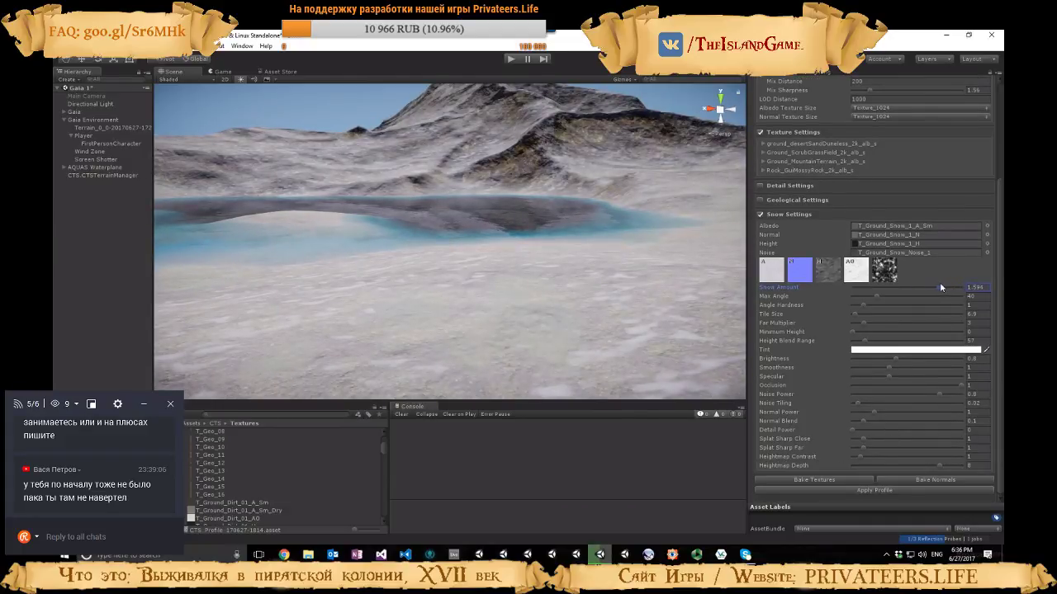
pyautogui.moveTo(876, 295); pyautogui.dragTo(960, 310)
pyautogui.moveTo(663, 315); pyautogui.dragTo(702, 281, button='right')
# Set the snow Heightmap Depth to 10, Heightmap Contrast to 1.4 and Splat Sharp Close to 1.09
pyautogui.moveTo(928, 462); pyautogui.dragTo(956, 461)
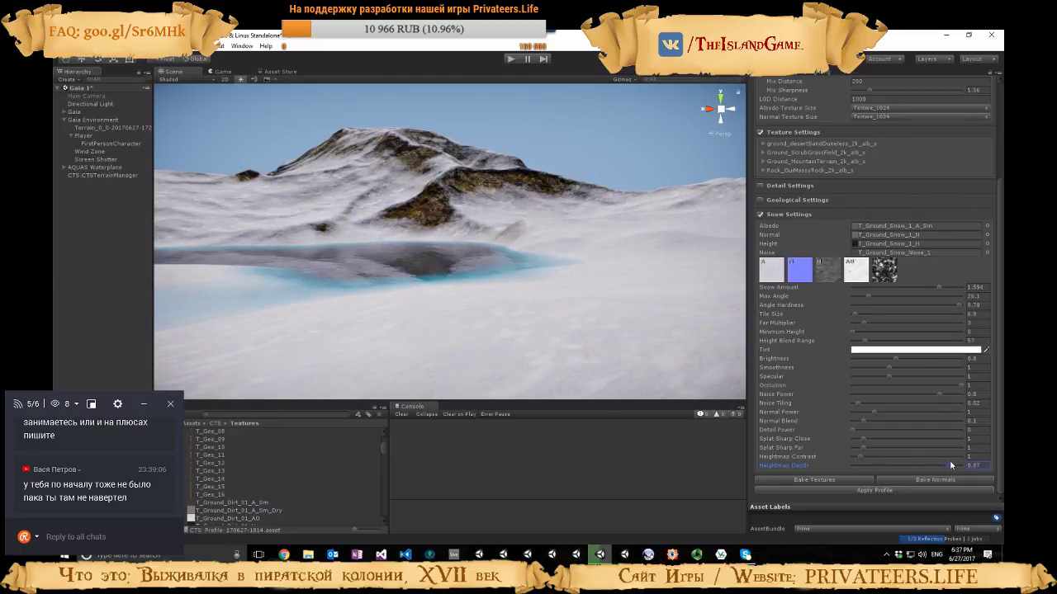
pyautogui.moveTo(862, 455)
pyautogui.mouseDown()
pyautogui.moveTo(874, 437)
pyautogui.moveTo(962, 446)
pyautogui.moveTo(854, 443)
pyautogui.moveTo(866, 442)
pyautogui.mouseUp()
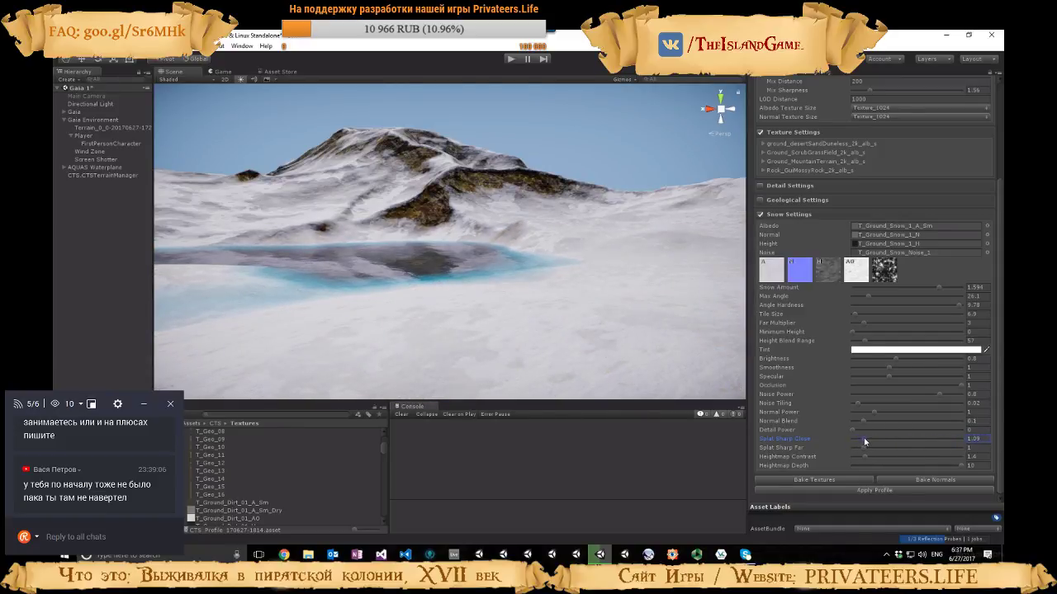
# Try a snow Detail Power of 0.92 and view its effect on the slopes and lakeshore
pyautogui.moveTo(612, 323); pyautogui.dragTo(773, 332, button='right')
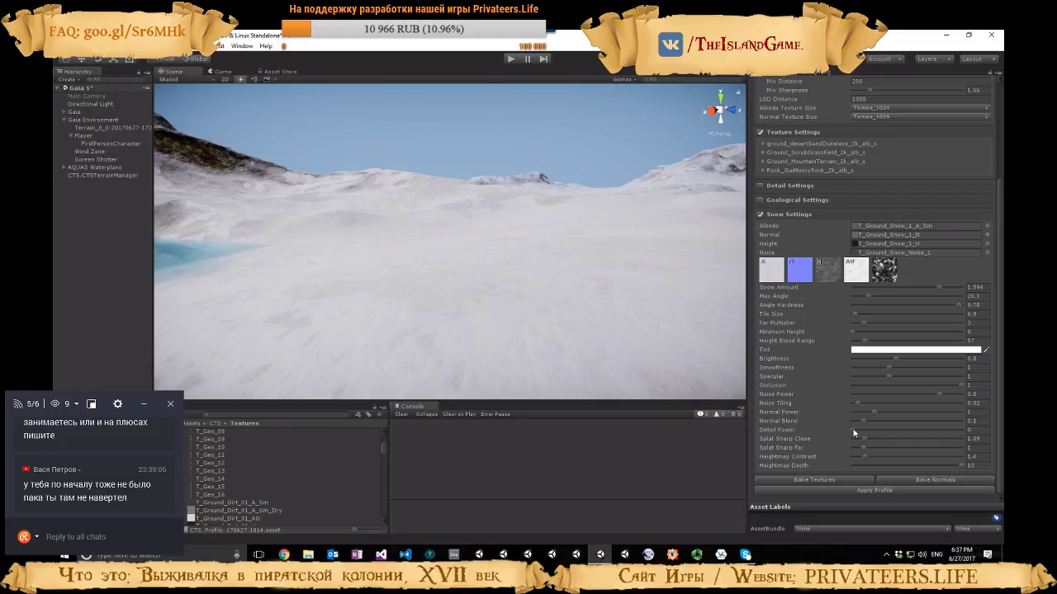
pyautogui.moveTo(854, 433)
pyautogui.mouseDown()
pyautogui.moveTo(974, 432)
pyautogui.moveTo(899, 429)
pyautogui.moveTo(954, 438)
pyautogui.mouseUp()
pyautogui.moveTo(649, 316); pyautogui.dragTo(444, 291, button='right')
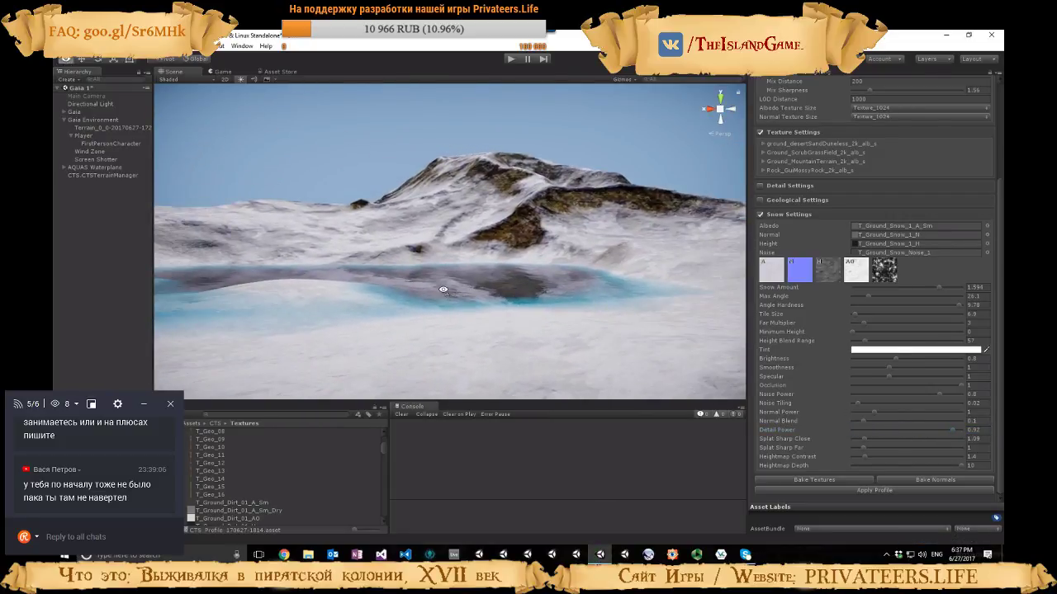
# Set the snow Detail Power and Normal Blend to 0, Splat Sharp Close to 0.32 and Splat Sharp Far to 2.05
pyautogui.moveTo(946, 433); pyautogui.dragTo(878, 424)
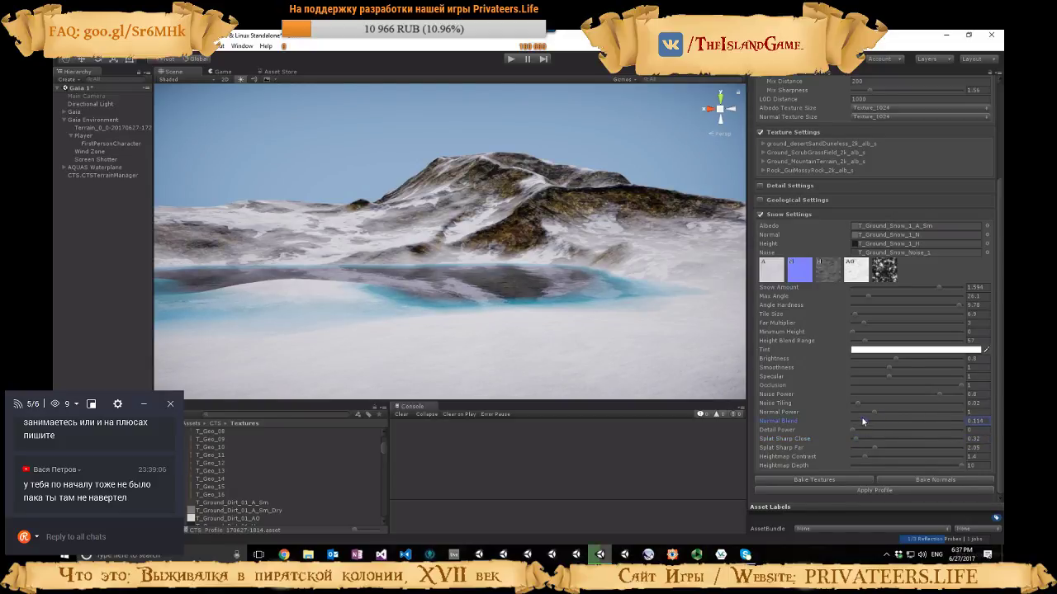
pyautogui.moveTo(702, 380); pyautogui.dragTo(539, 310, button='right')
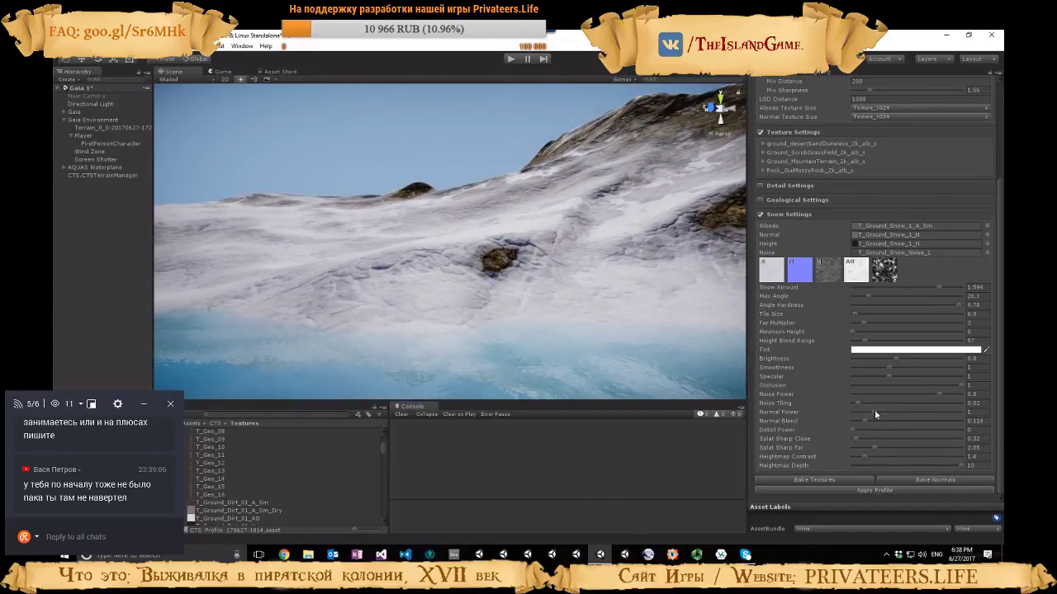
pyautogui.moveTo(866, 423)
pyautogui.mouseDown()
pyautogui.moveTo(963, 426)
pyautogui.moveTo(848, 421)
pyautogui.mouseUp()
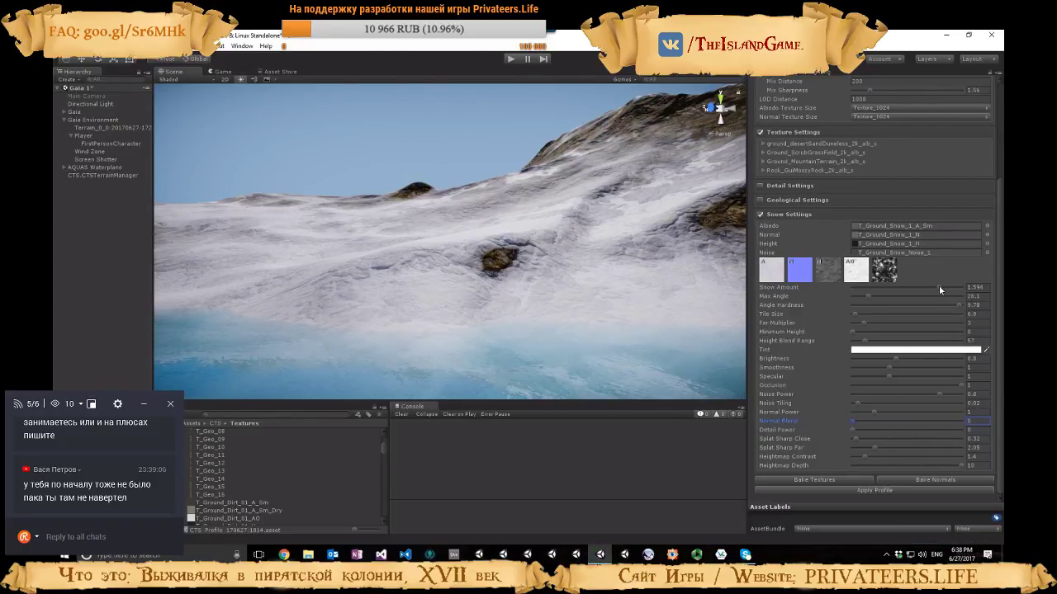
# Set the Snow Amount to 1.976, Angle Hardness to 5.78 and Max Angle to 29.4
pyautogui.moveTo(939, 286); pyautogui.dragTo(960, 293)
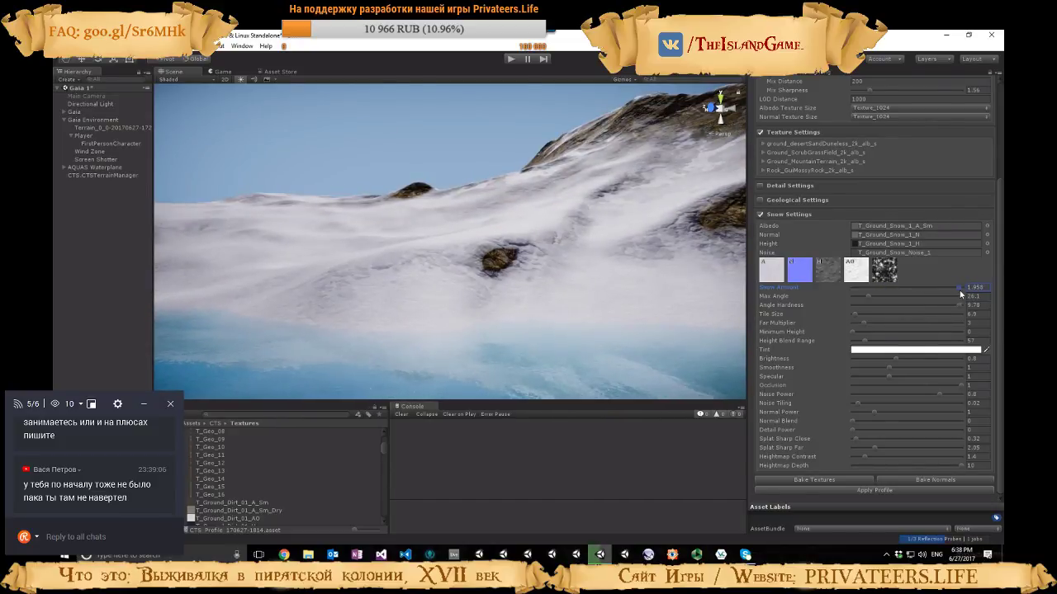
pyautogui.moveTo(570, 295); pyautogui.dragTo(722, 296, button='right')
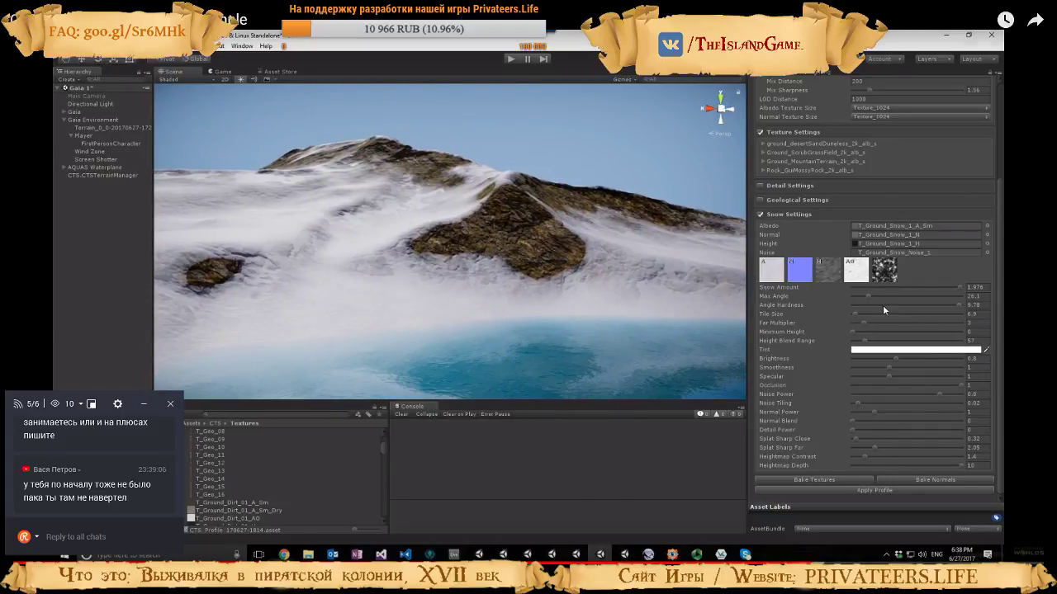
pyautogui.moveTo(959, 304); pyautogui.dragTo(871, 296)
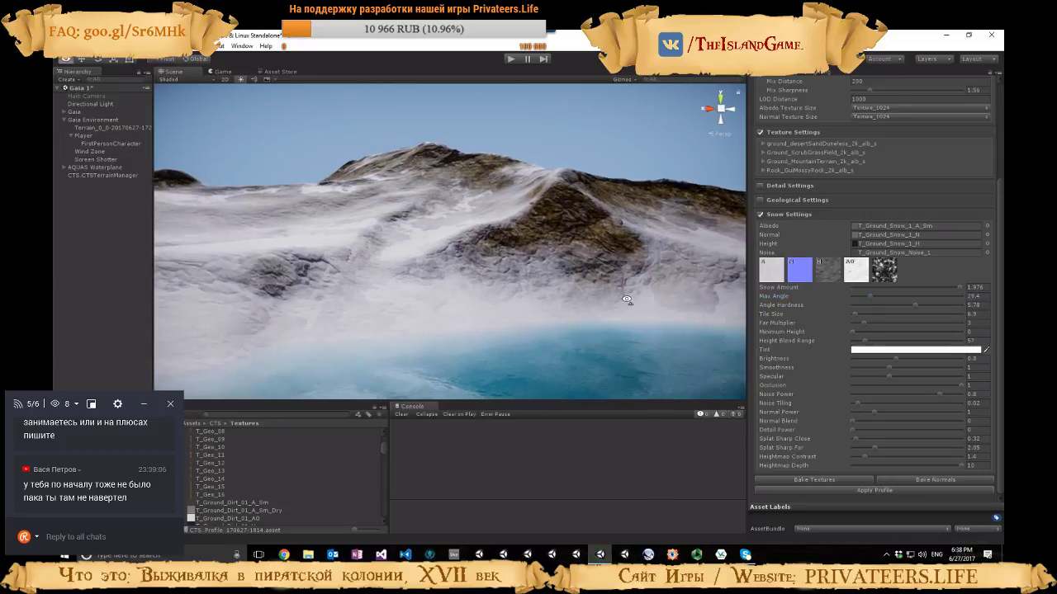
pyautogui.moveTo(615, 301); pyautogui.dragTo(673, 302, button='right')
# Limit the snow to higher ground with a Minimum Height of 155 and a Height Blend Range of 41
pyautogui.moveTo(673, 301); pyautogui.dragTo(853, 334, button='right')
pyautogui.press('w')
pyautogui.moveTo(854, 335); pyautogui.dragTo(869, 333)
pyautogui.moveTo(601, 291); pyautogui.dragTo(728, 321, button='right')
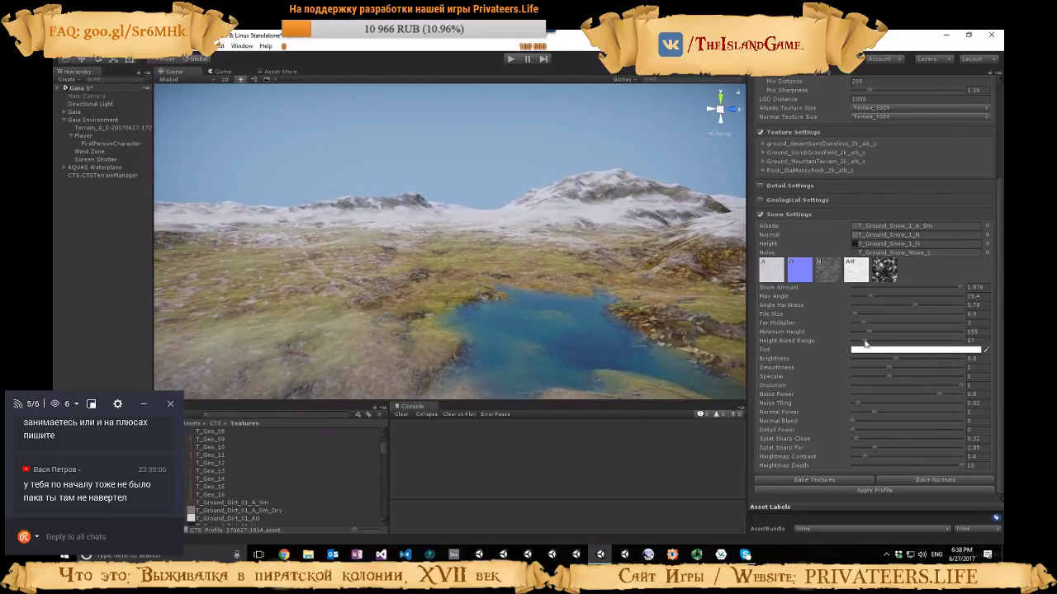
pyautogui.moveTo(862, 341); pyautogui.dragTo(859, 342)
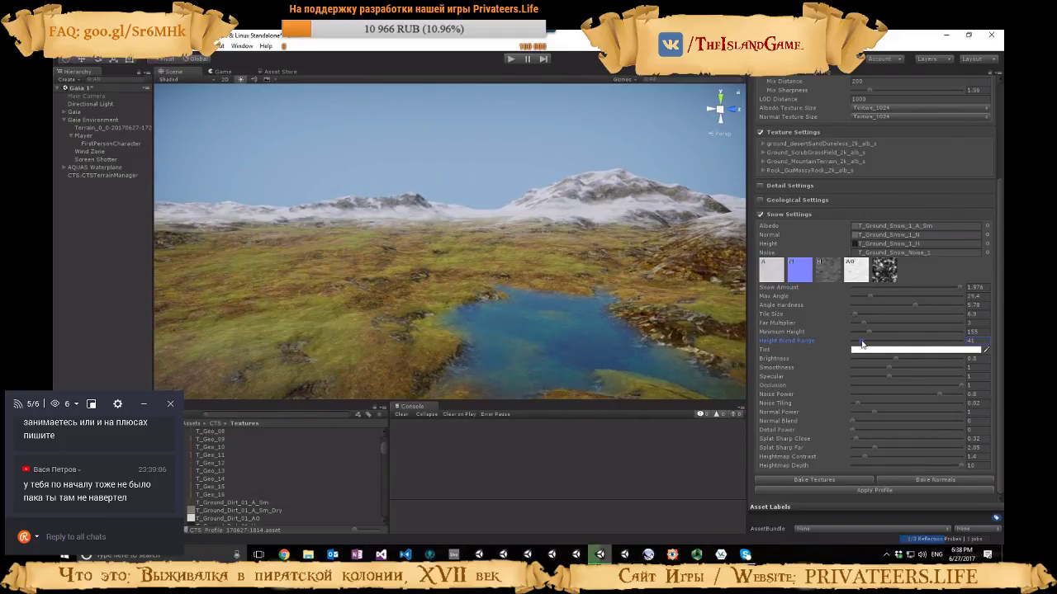
# Lower the snow Minimum Height to 123 and the Height Blend Range to 30, inspecting the mountain's snow line
pyautogui.moveTo(612, 314); pyautogui.dragTo(530, 262, button='right')
pyautogui.moveTo(590, 246); pyautogui.dragTo(467, 237, button='right')
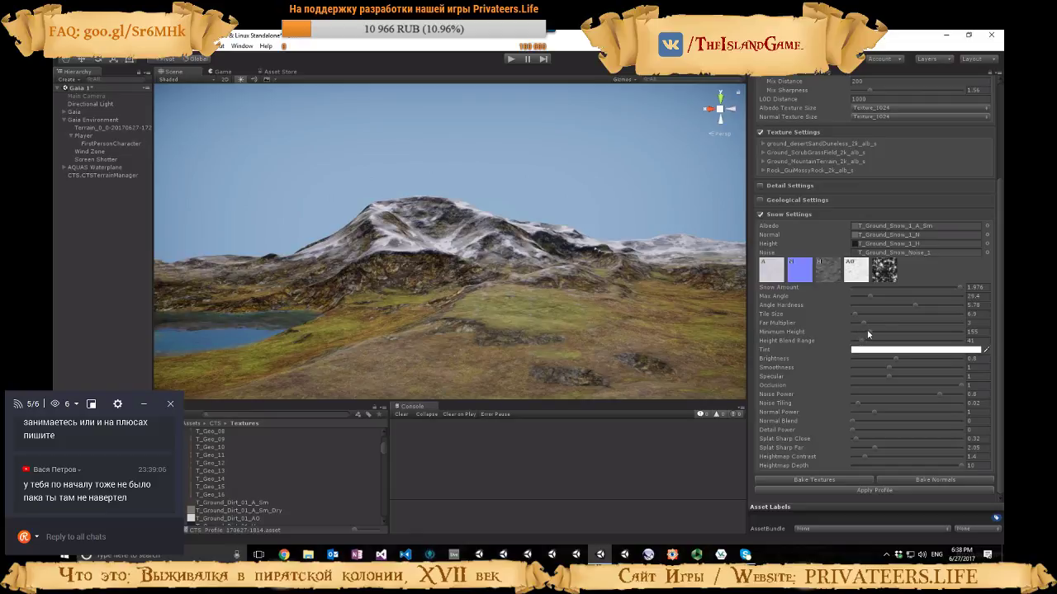
pyautogui.moveTo(866, 331)
pyautogui.mouseDown()
pyautogui.moveTo(859, 340)
pyautogui.moveTo(865, 332)
pyautogui.mouseUp()
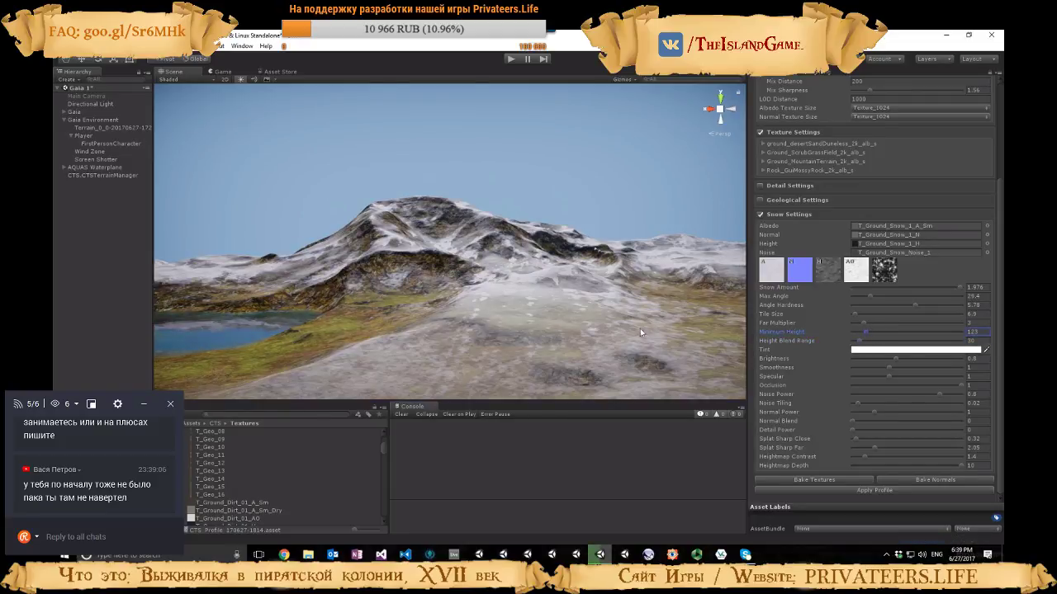
pyautogui.moveTo(640, 328); pyautogui.dragTo(738, 332, button='right')
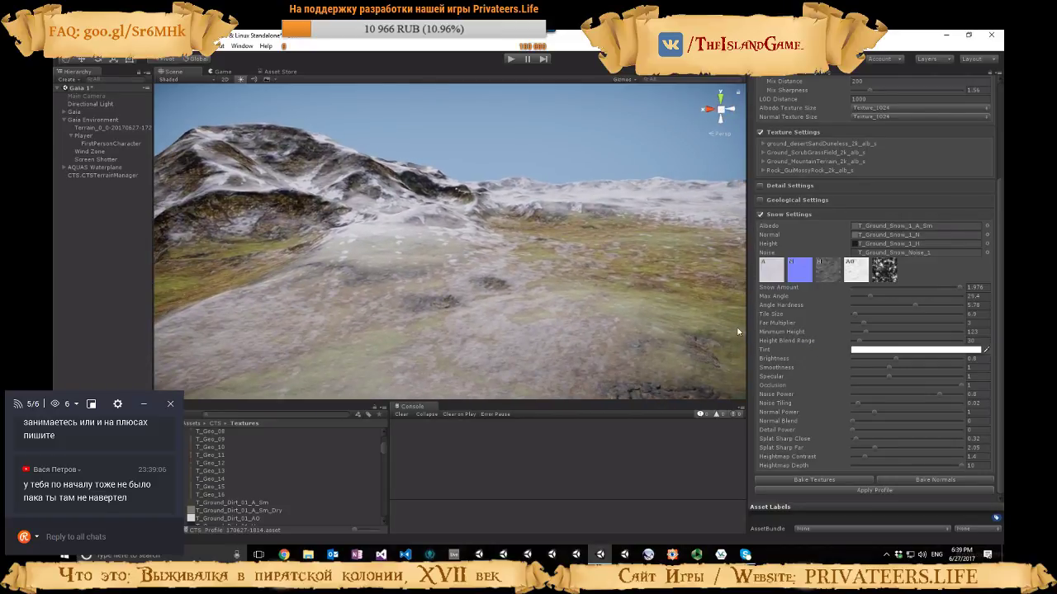
# Reduce the Snow Power of the Ground_ScrubGrassField texture to about 0.445, and collapse its settings
pyautogui.click(764, 153)
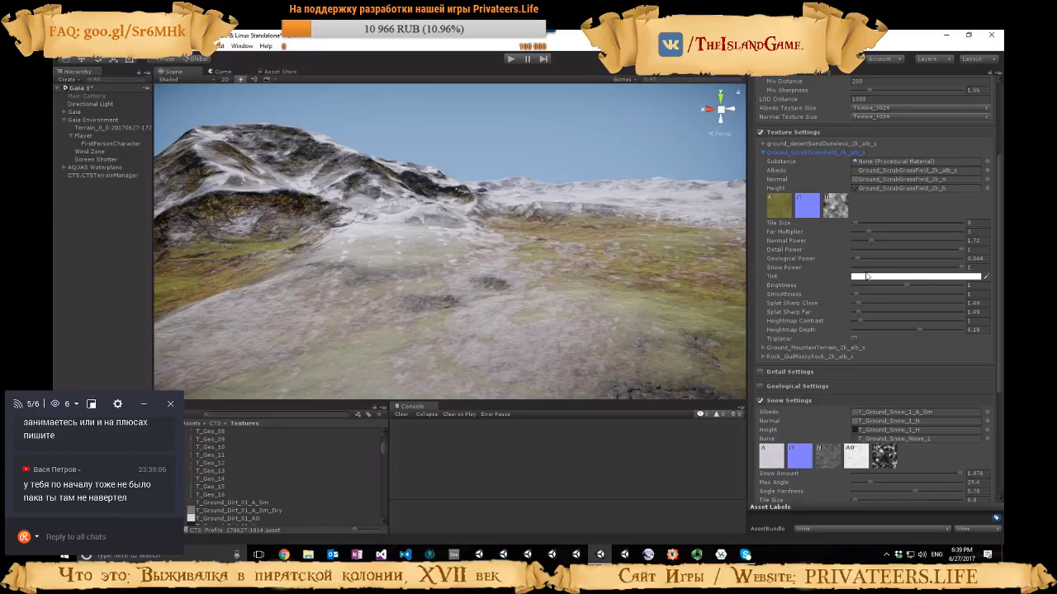
pyautogui.moveTo(964, 274); pyautogui.dragTo(890, 271)
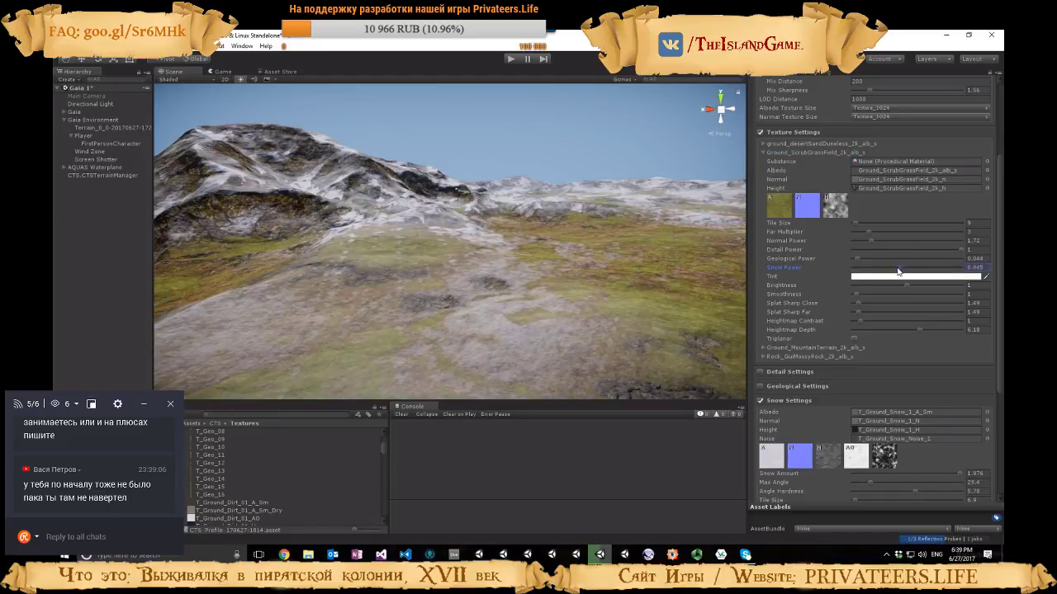
pyautogui.click(762, 153)
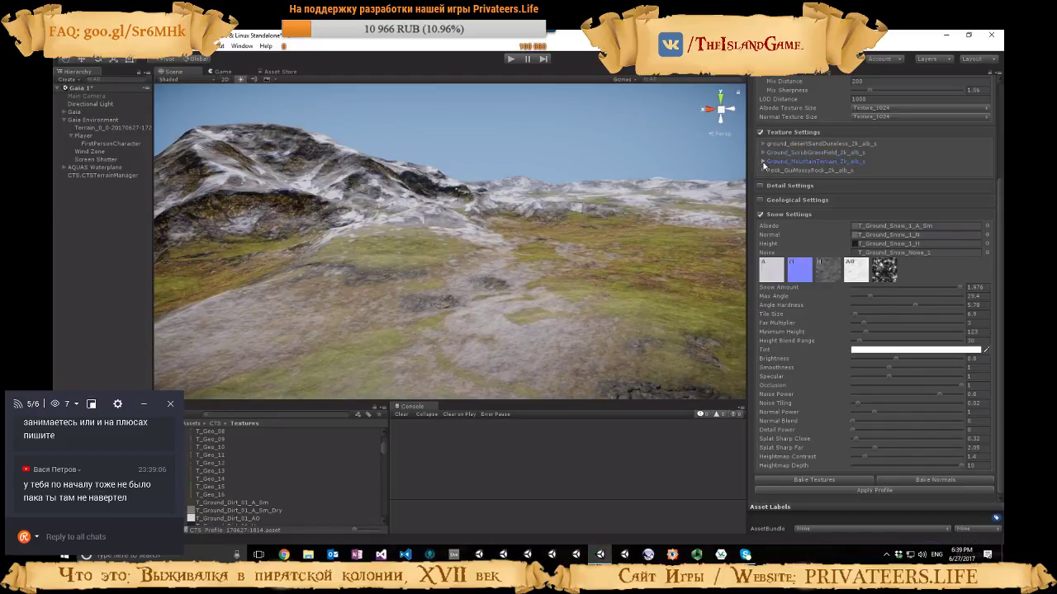
# Reduce the Snow Power of the Ground_MountainTerrain texture to 0.586 and inspect the snow cover around the lake
pyautogui.click(763, 162)
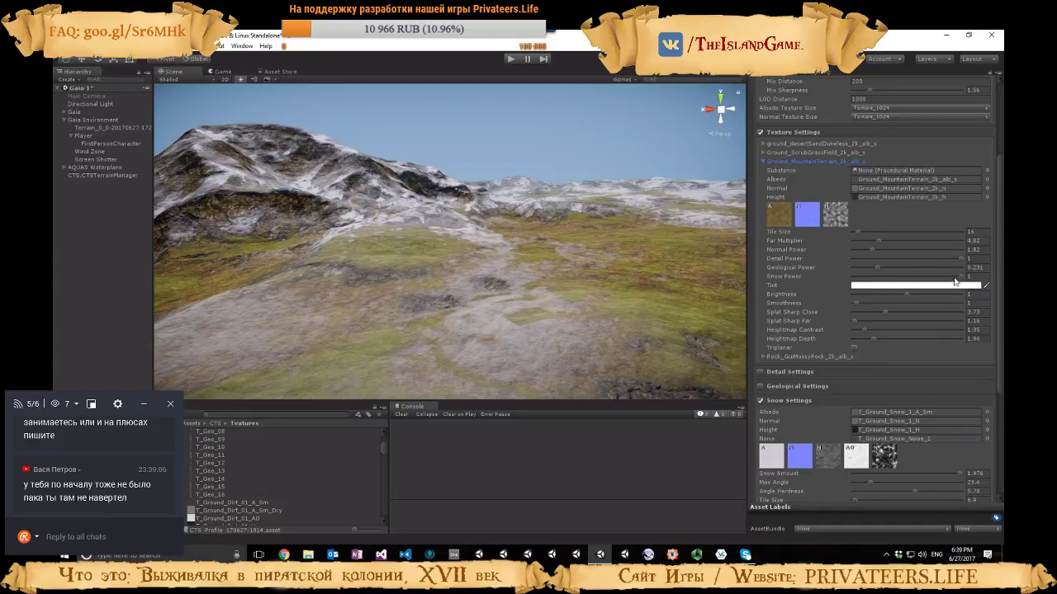
pyautogui.moveTo(955, 279); pyautogui.dragTo(919, 278)
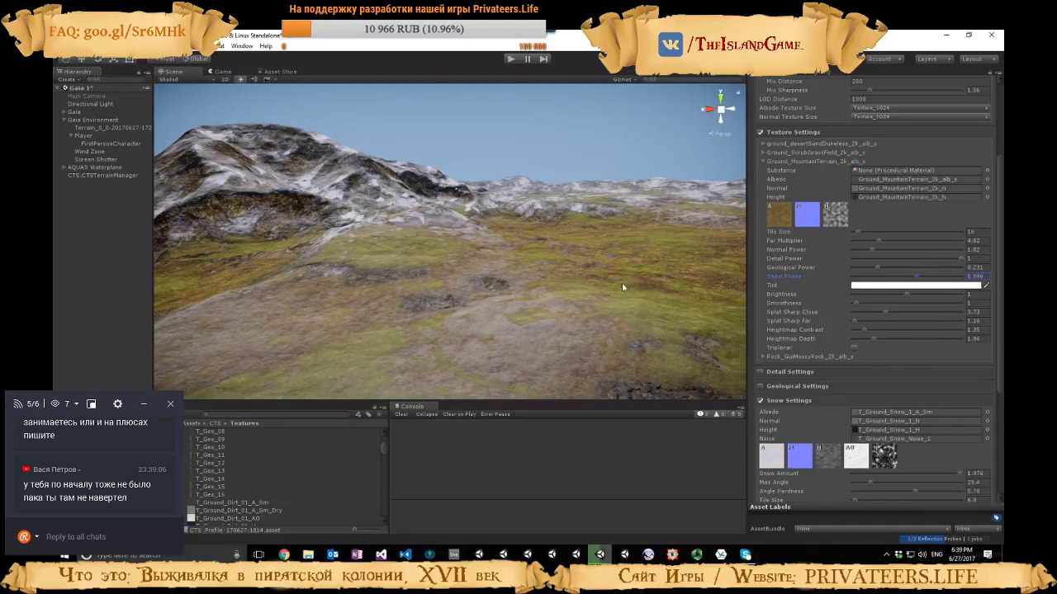
pyautogui.moveTo(623, 288); pyautogui.dragTo(838, 269, button='right')
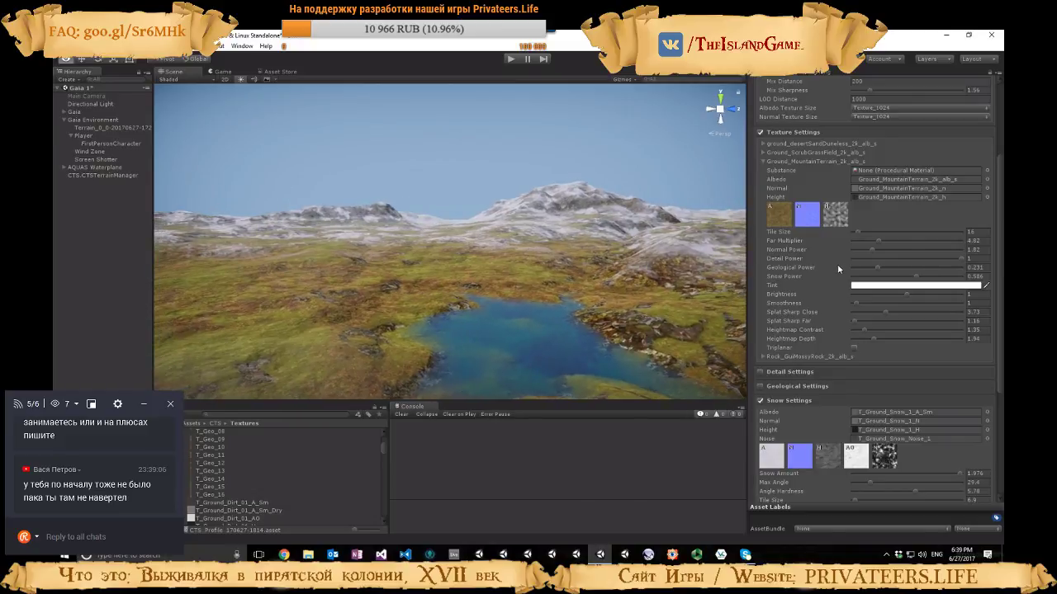
# Raise the Max Angle in the Snow Settings to 49.1
pyautogui.scroll(-3, 877, 420)
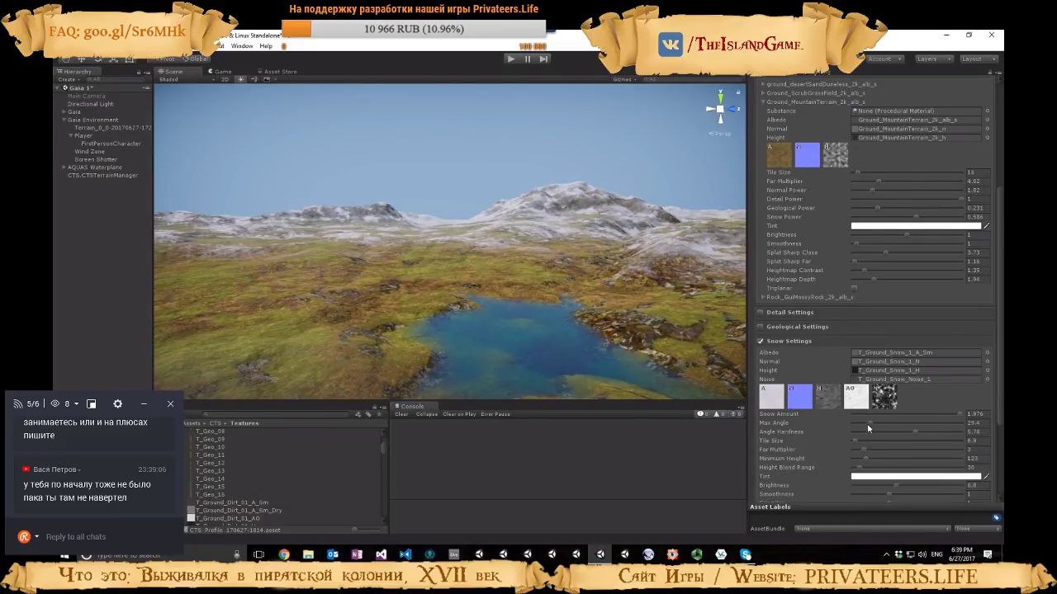
pyautogui.moveTo(868, 424); pyautogui.dragTo(881, 422)
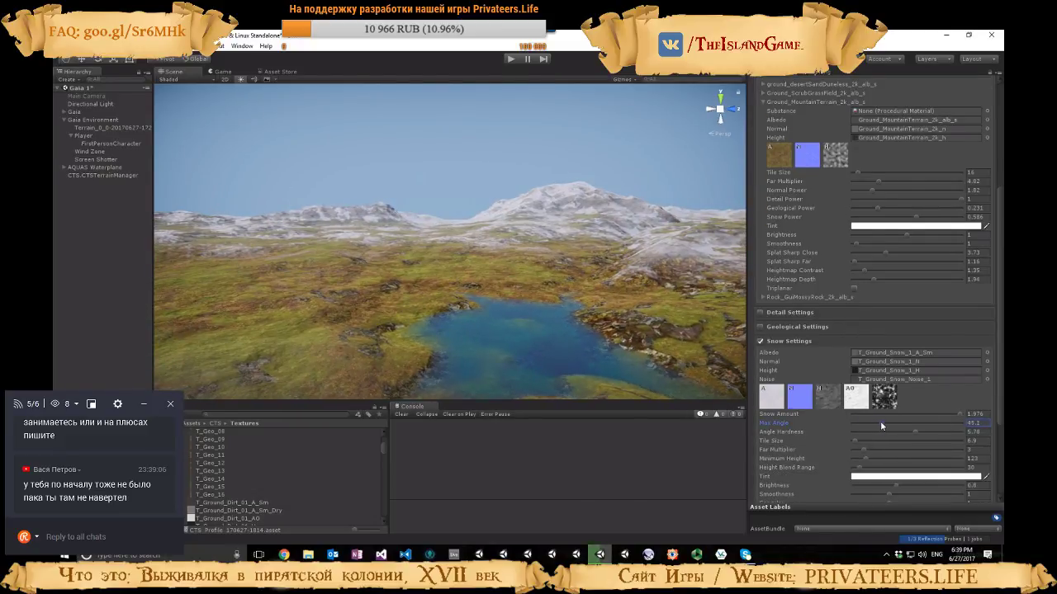
pyautogui.scroll(-4, 875, 432)
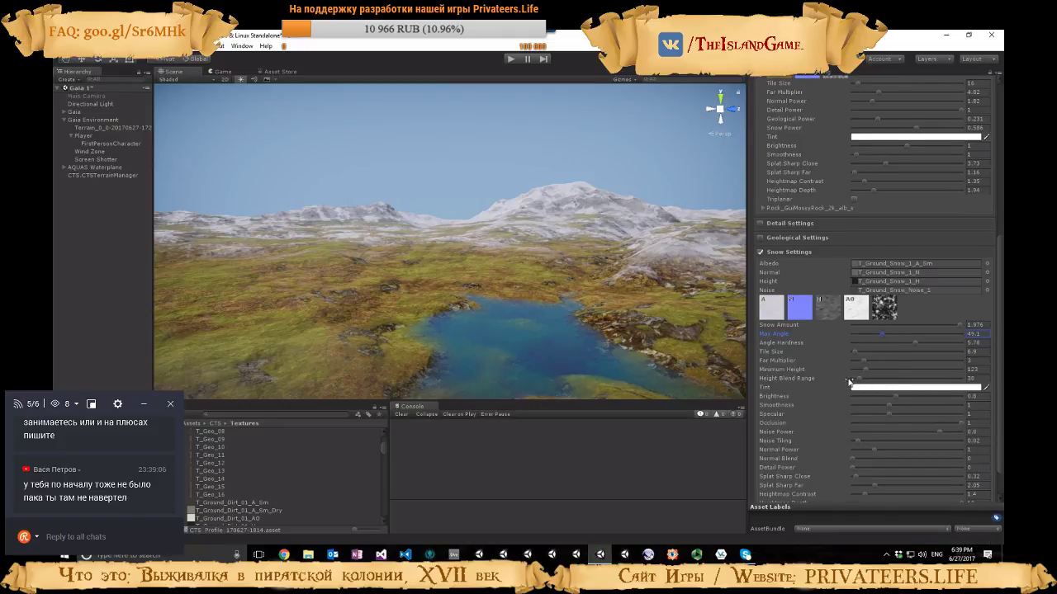
# Start play mode and restore the maximized Game view to the normal editor layout
pyautogui.click(511, 58)
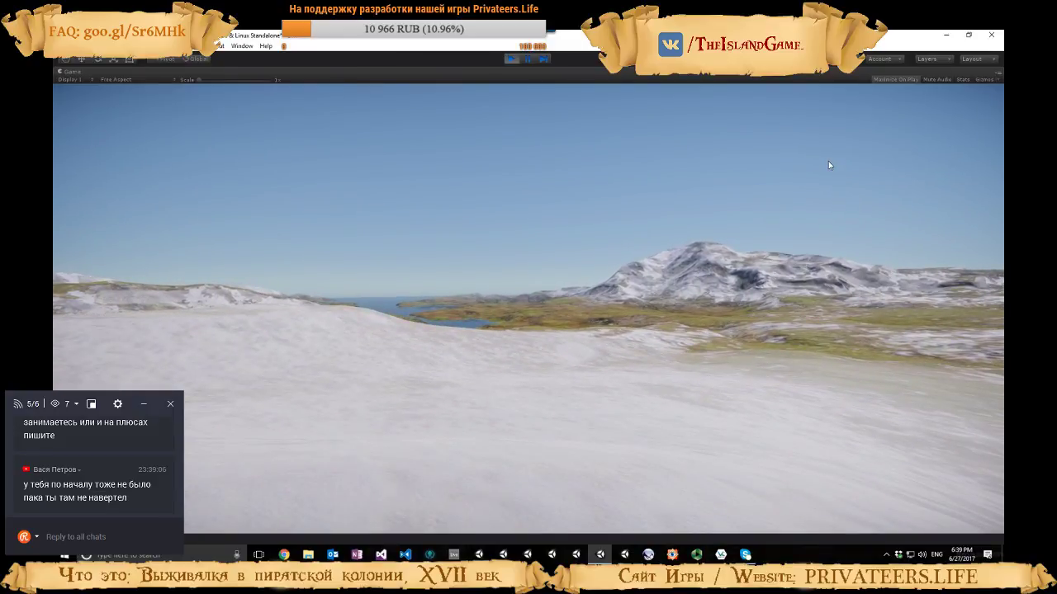
pyautogui.click(998, 72)
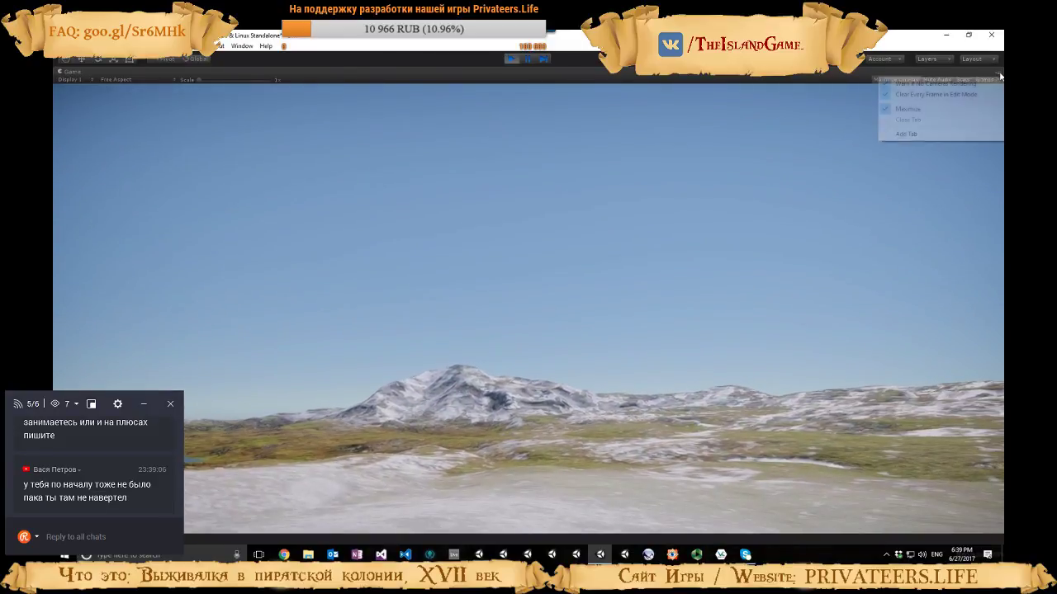
pyautogui.click(952, 111)
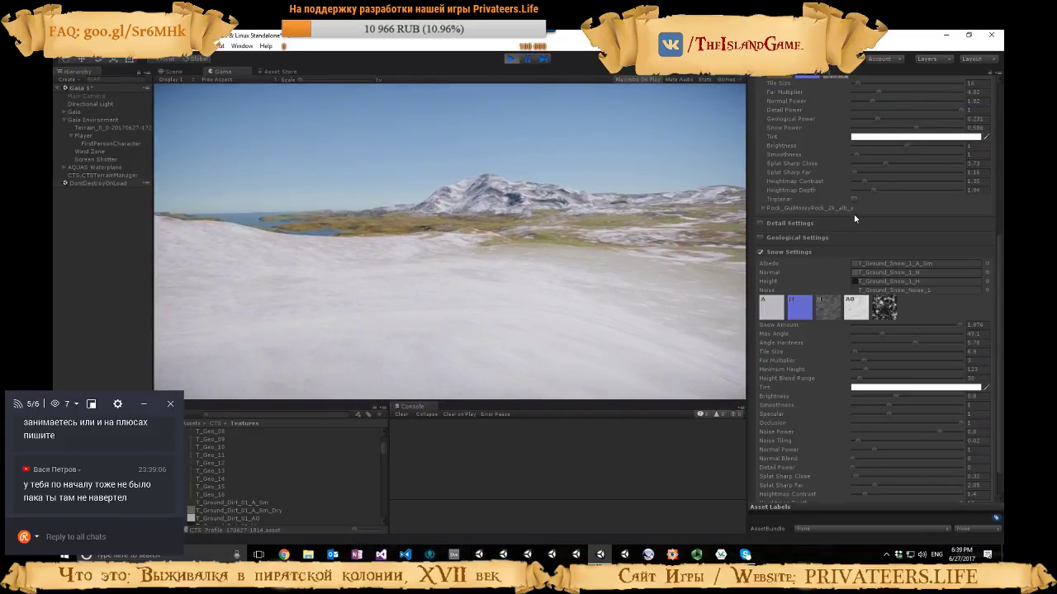
# Widen and maximize the Game view, and place the detached Inspector beside it during play mode
pyautogui.moveTo(745, 97); pyautogui.dragTo(839, 97)
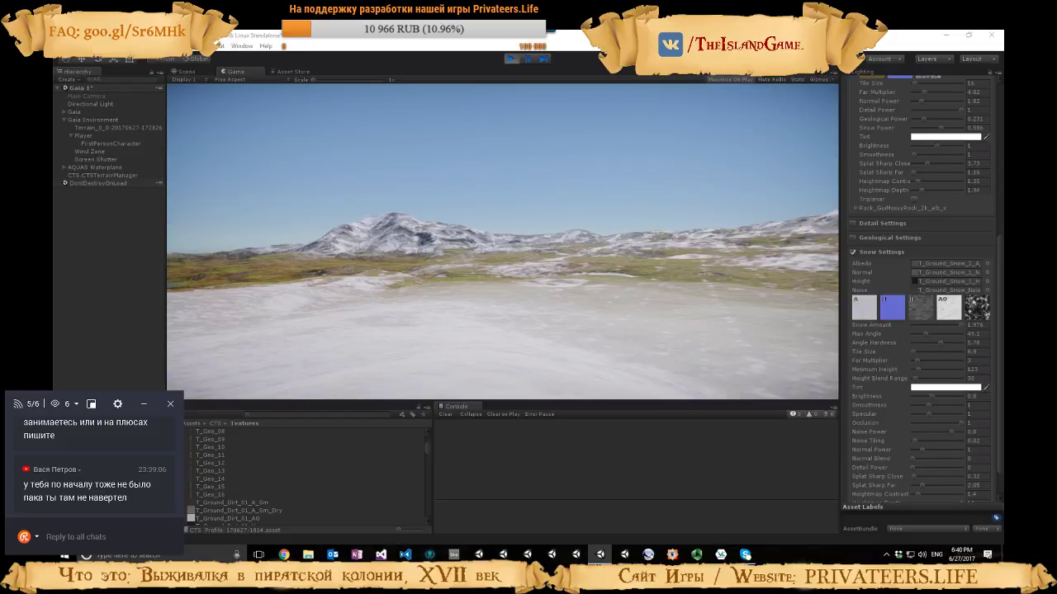
pyautogui.click(835, 75)
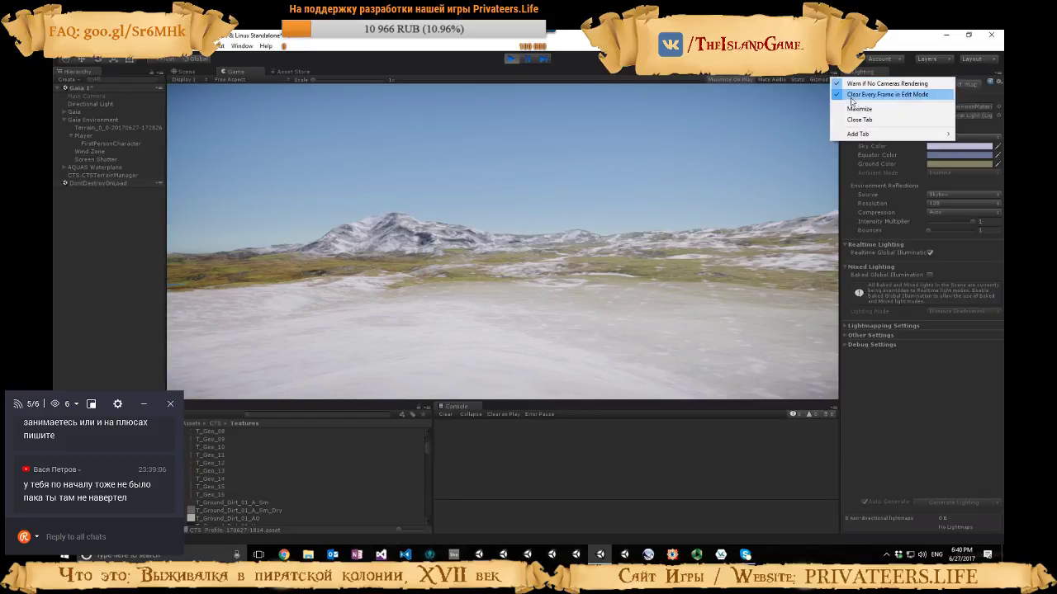
pyautogui.click(891, 106)
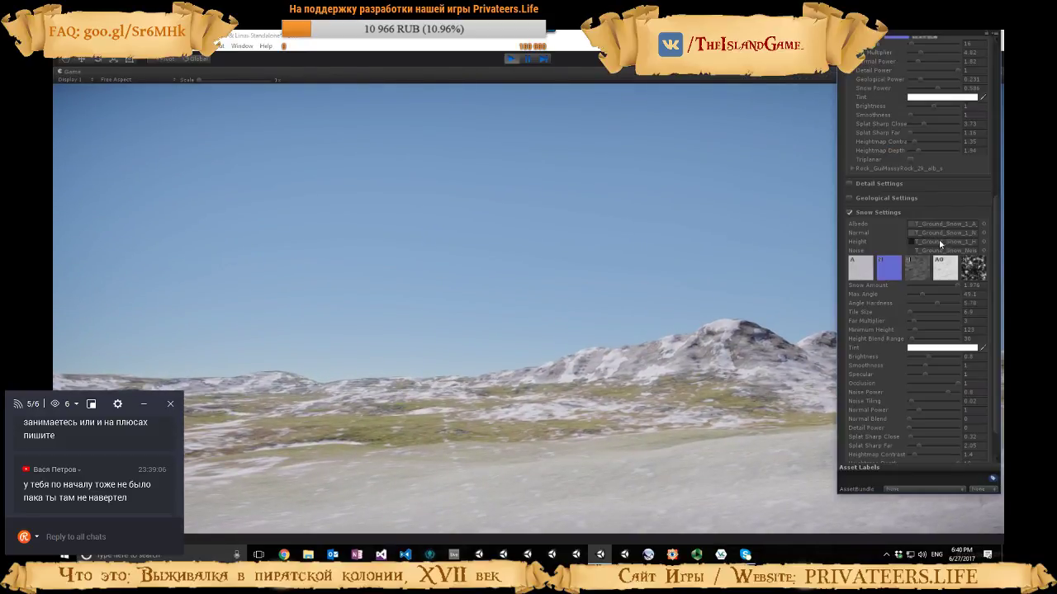
pyautogui.moveTo(926, 33); pyautogui.dragTo(928, 82)
# Raise the snow's Angle Hardness to 10 while the scene is playing
pyautogui.scroll(9, 944, 200)
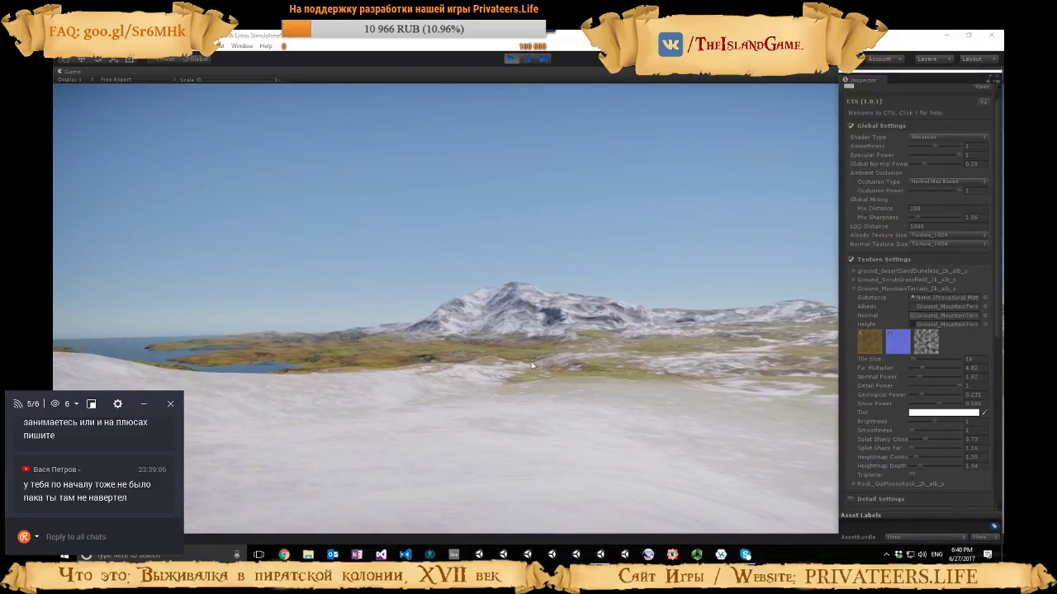
pyautogui.scroll(-4, 905, 426)
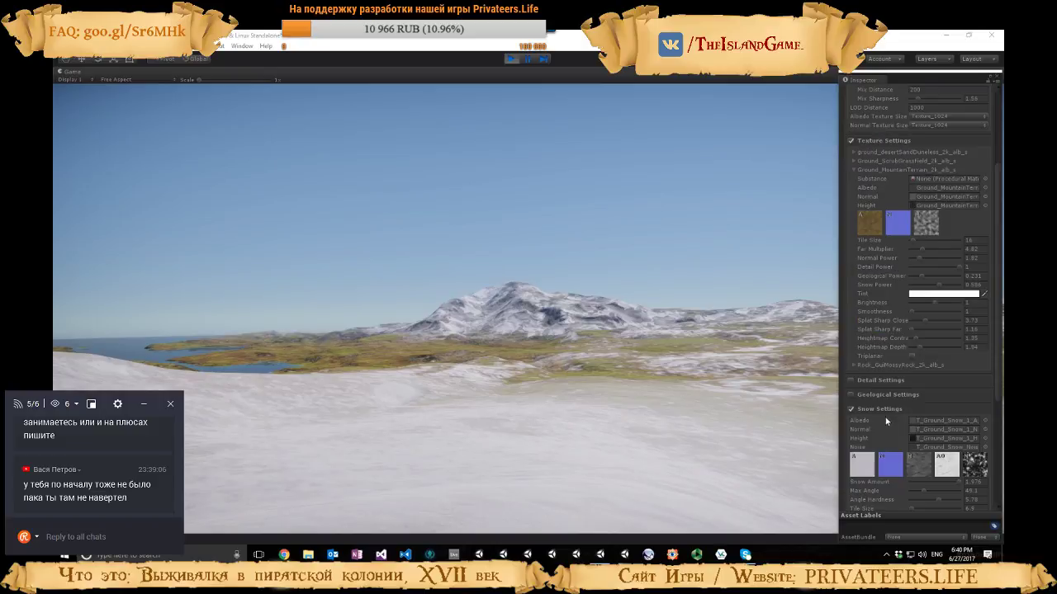
pyautogui.scroll(-4, 885, 417)
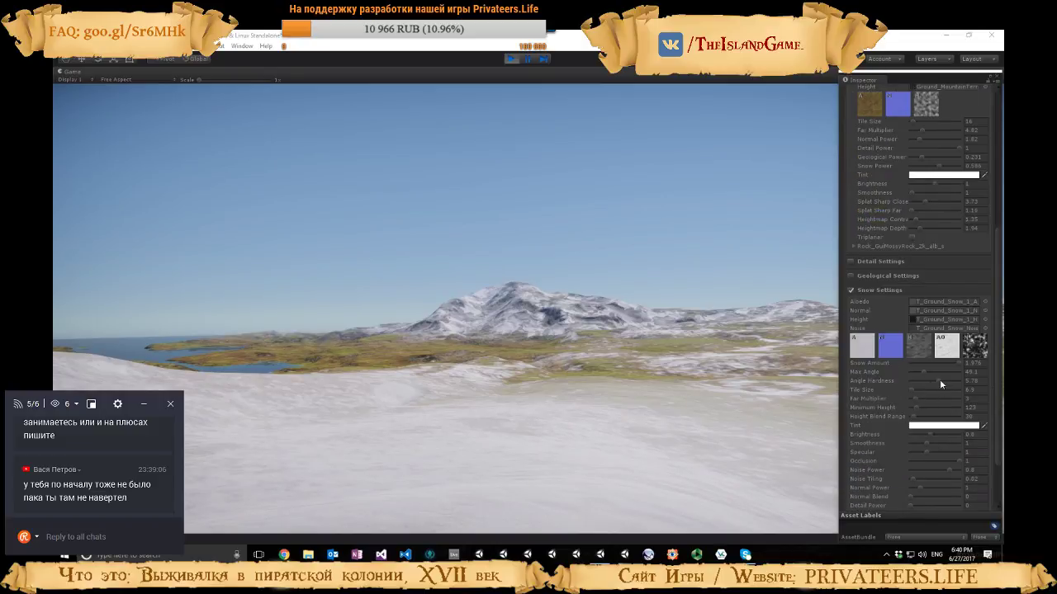
pyautogui.click(963, 379)
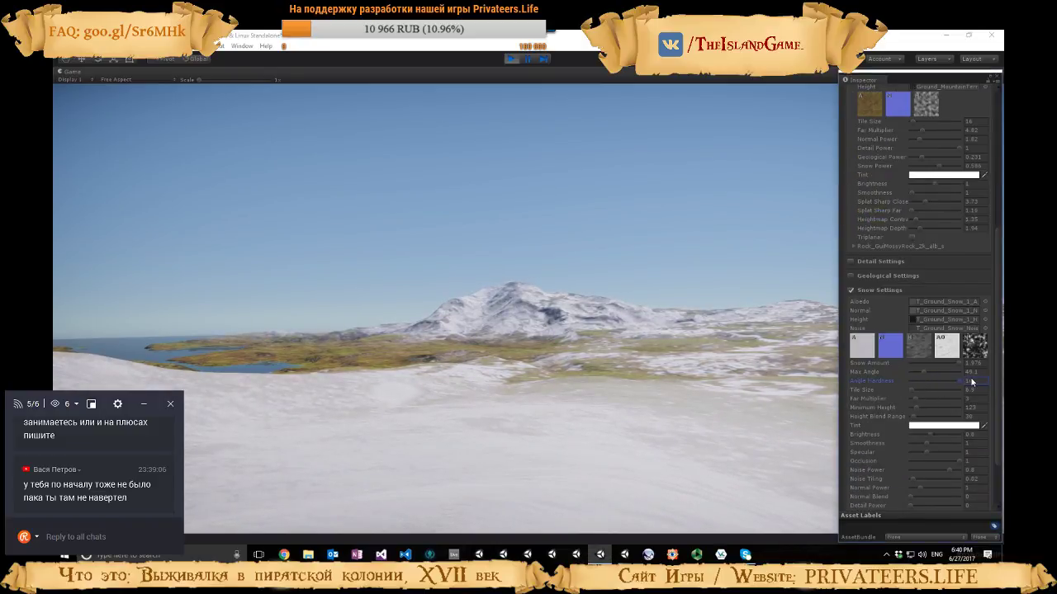
# Lower the snow's Splat Sharp Far to about 1.8 and Splat Sharp Close to nearly 0, and raise its Heightmap Contrast to 1.89
pyautogui.scroll(-3, 923, 417)
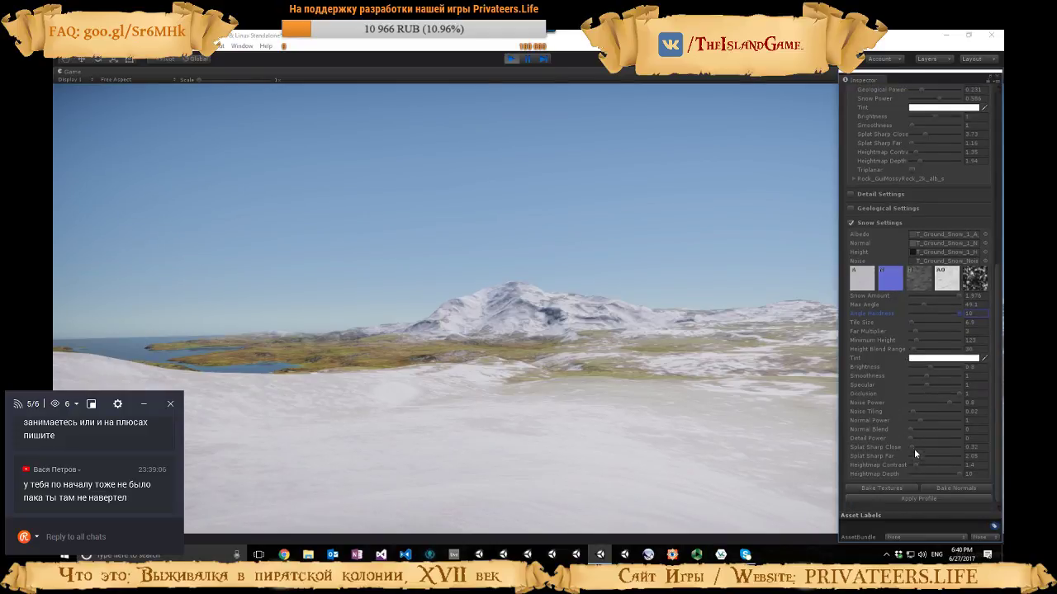
pyautogui.moveTo(918, 456)
pyautogui.mouseDown()
pyautogui.moveTo(931, 457)
pyautogui.moveTo(915, 457)
pyautogui.mouseUp()
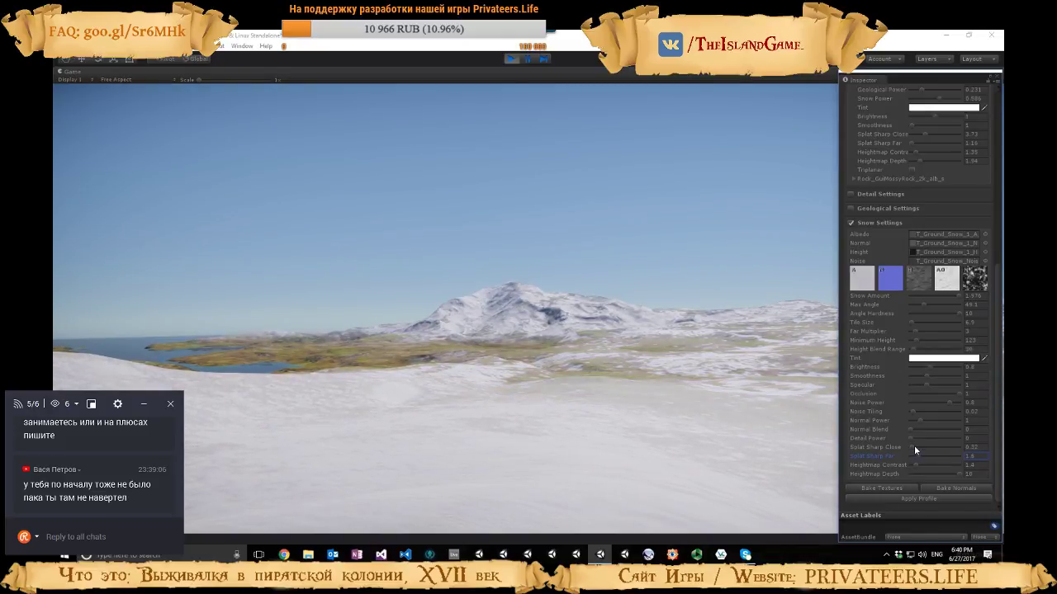
pyautogui.click(912, 447)
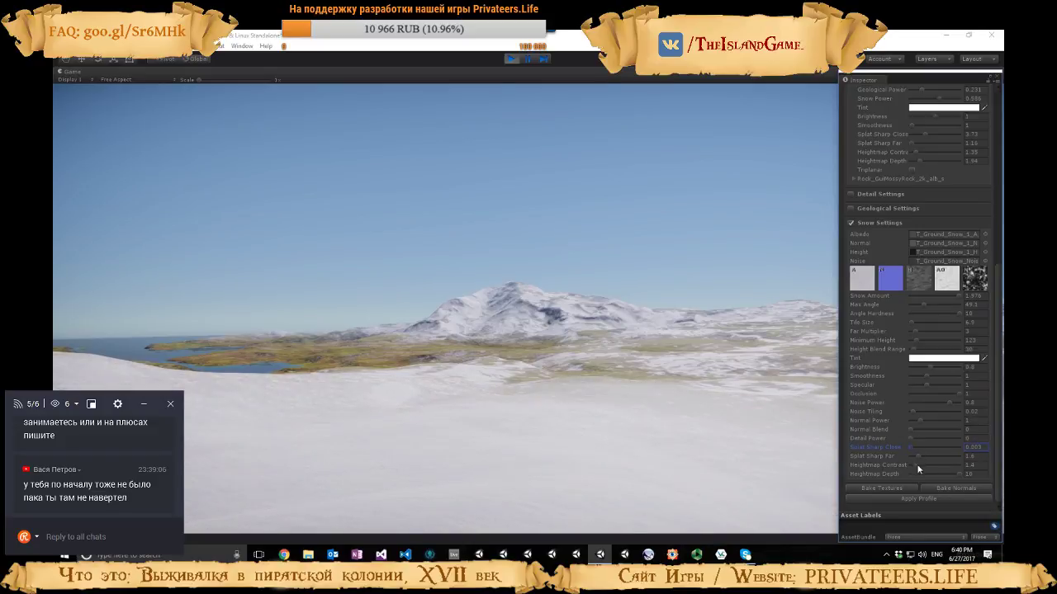
pyautogui.moveTo(915, 465)
pyautogui.mouseDown()
pyautogui.moveTo(939, 464)
pyautogui.moveTo(907, 464)
pyautogui.moveTo(917, 465)
pyautogui.mouseUp()
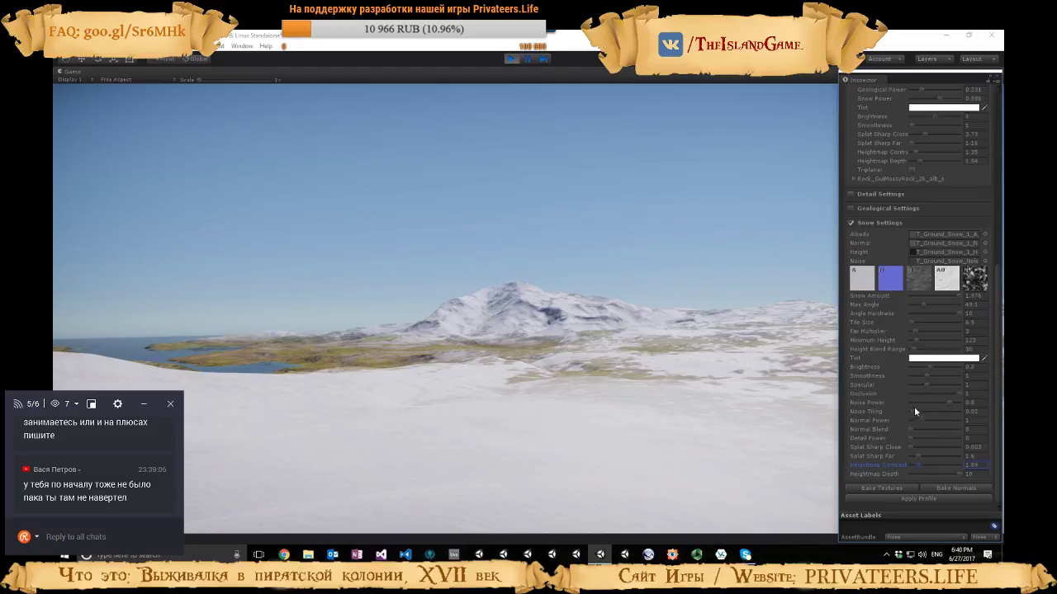
pyautogui.moveTo(950, 403); pyautogui.dragTo(915, 414)
# Compare the terrain with the Shader Type set to Unity, and restore it to Advanced
pyautogui.scroll(6, 902, 261)
pyautogui.scroll(2, 882, 261)
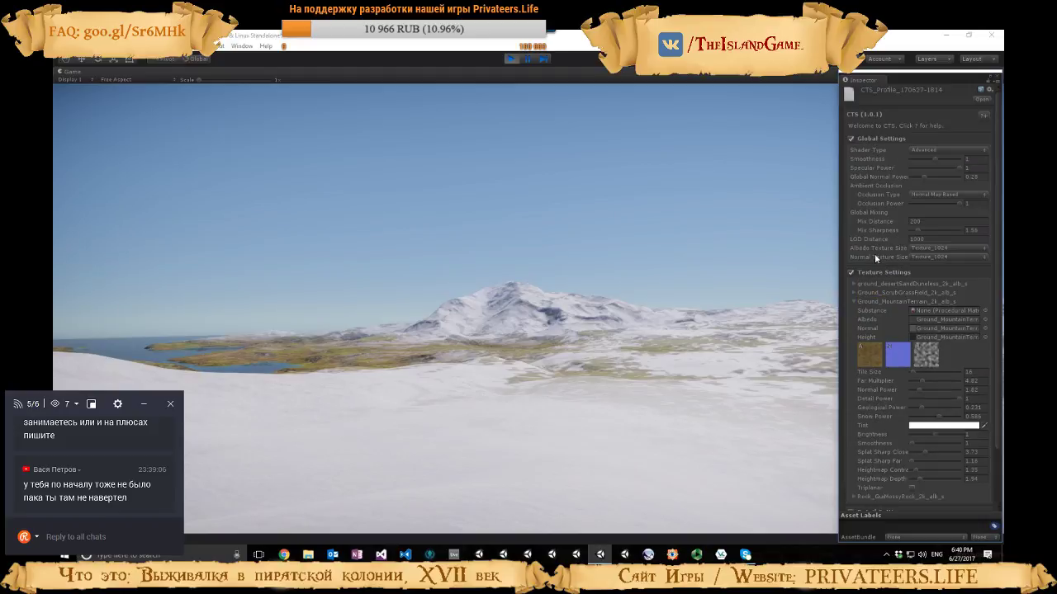
pyautogui.click(949, 151)
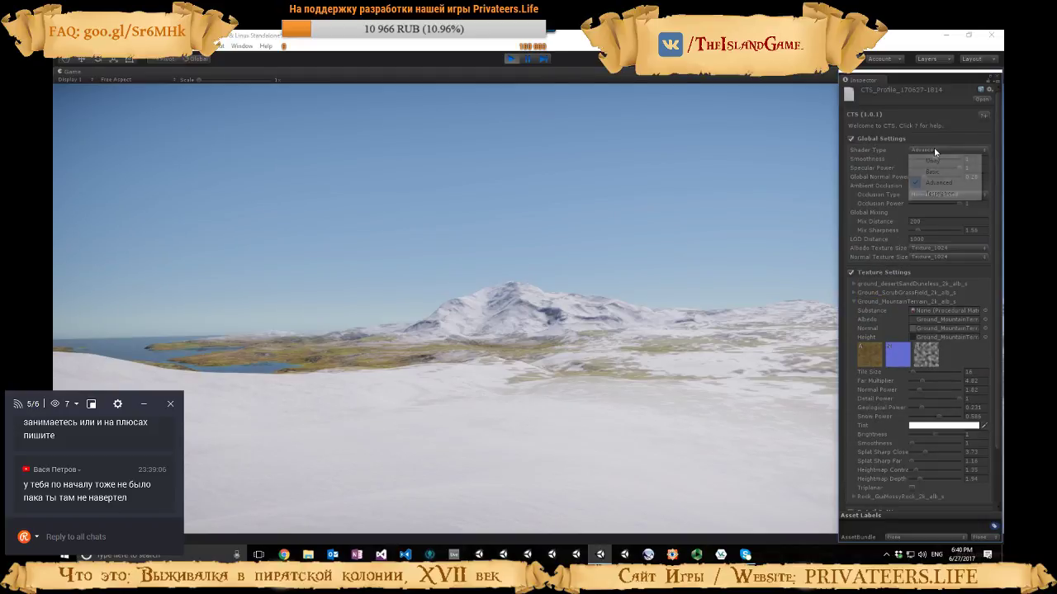
pyautogui.click(934, 161)
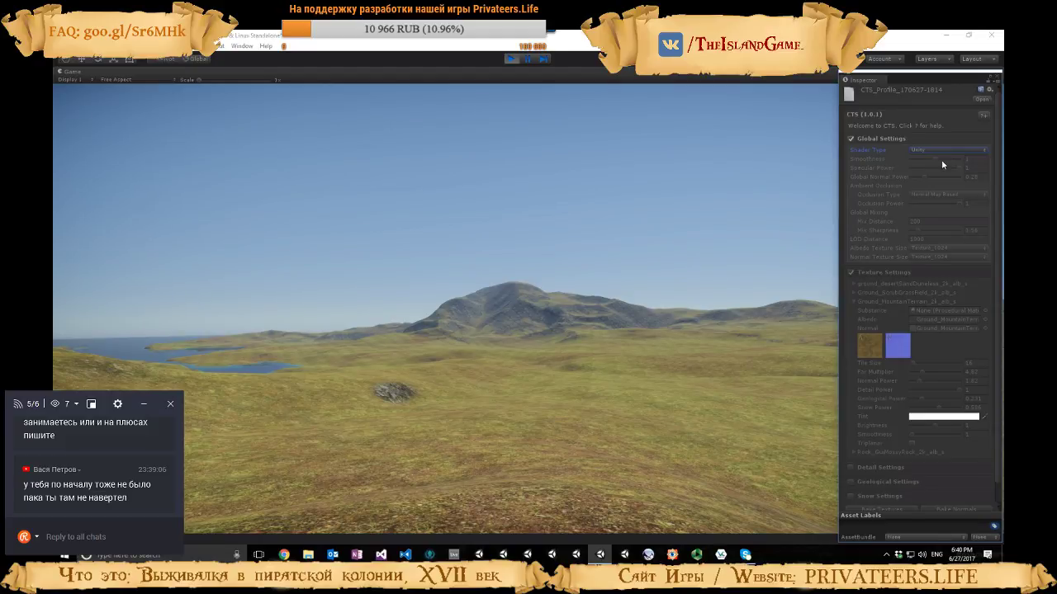
pyautogui.click(941, 151)
pyautogui.click(938, 183)
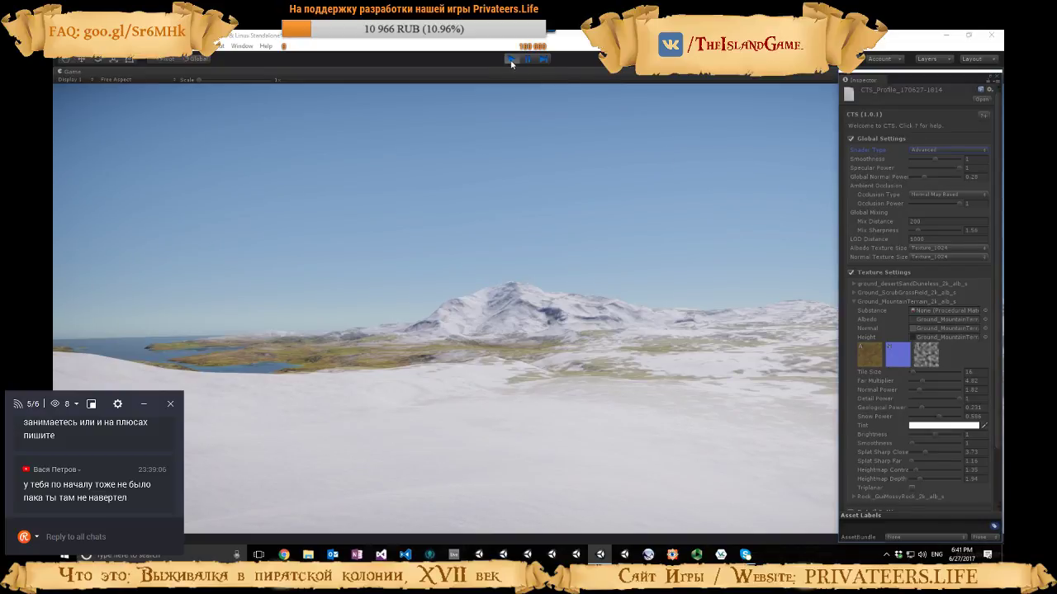
# Stop play mode, dock the Inspector back alongside Lighting and review the terrain in the Scene view
pyautogui.hotkey('ctrl', 'p')
pyautogui.moveTo(863, 80); pyautogui.dragTo(903, 72)
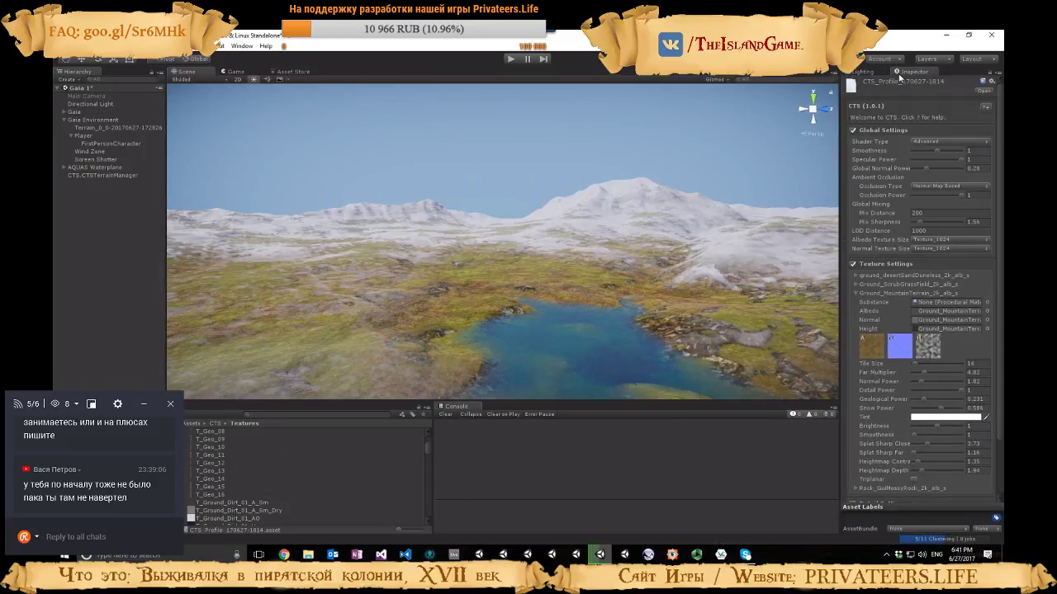
pyautogui.moveTo(615, 285); pyautogui.dragTo(528, 289, button='right')
# Show the contents of the CTS folder and enlarge the Project browser upward
pyautogui.click(214, 424)
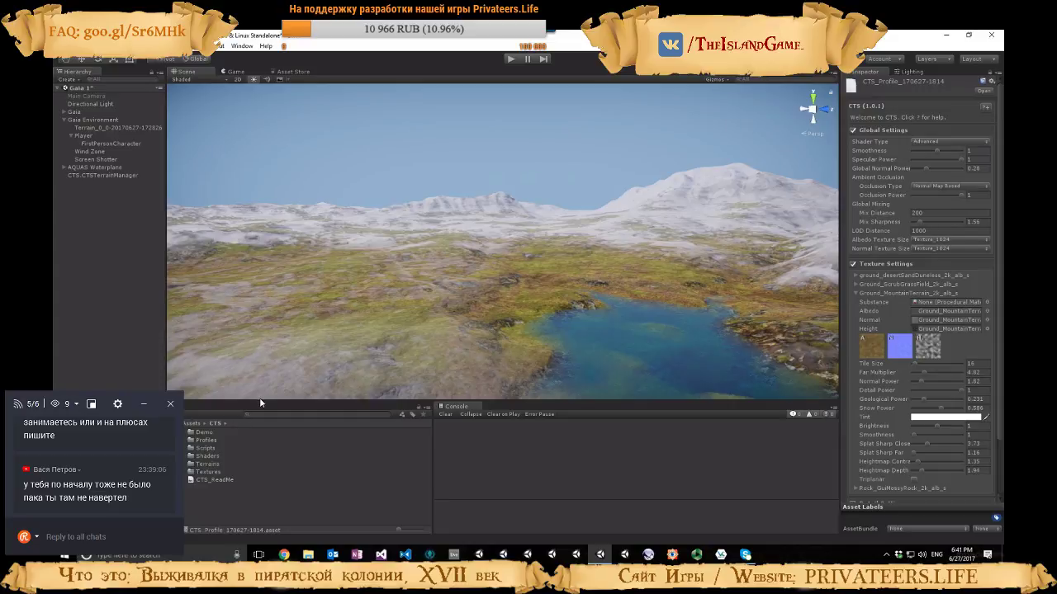
pyautogui.moveTo(261, 402); pyautogui.dragTo(261, 328)
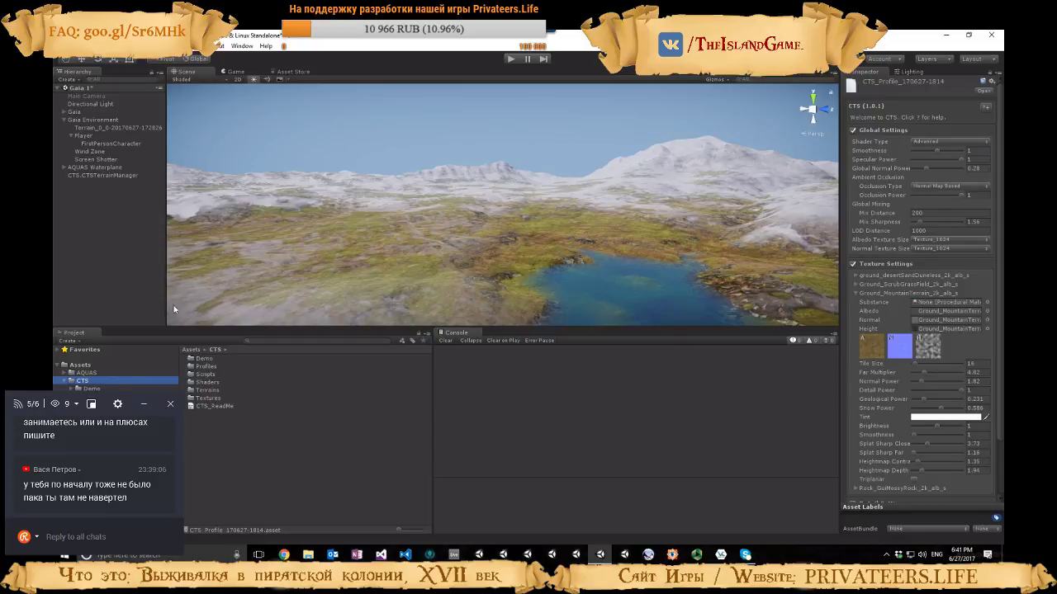
pyautogui.moveTo(373, 213); pyautogui.dragTo(400, 216, button='right')
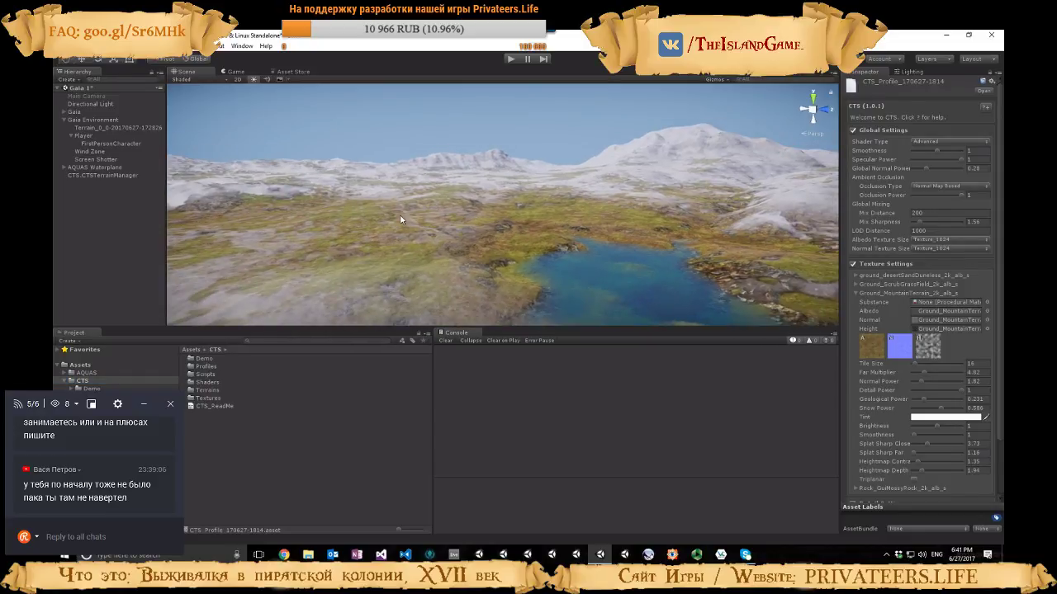
# Create and apply a new CTS profile to the terrain, and select it to show its settings
pyautogui.click(223, 47)
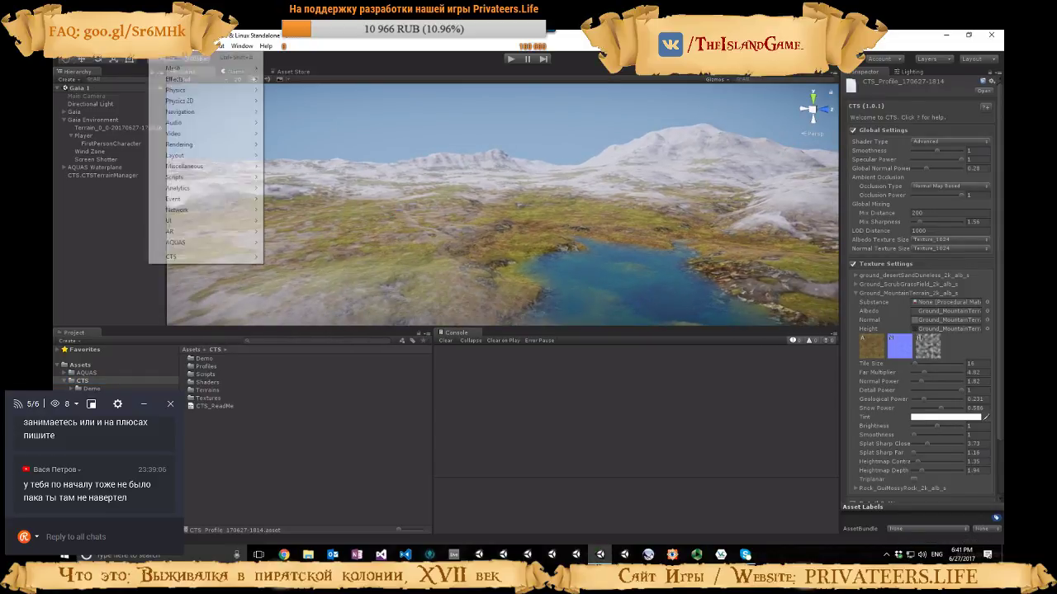
pyautogui.moveTo(198, 261)
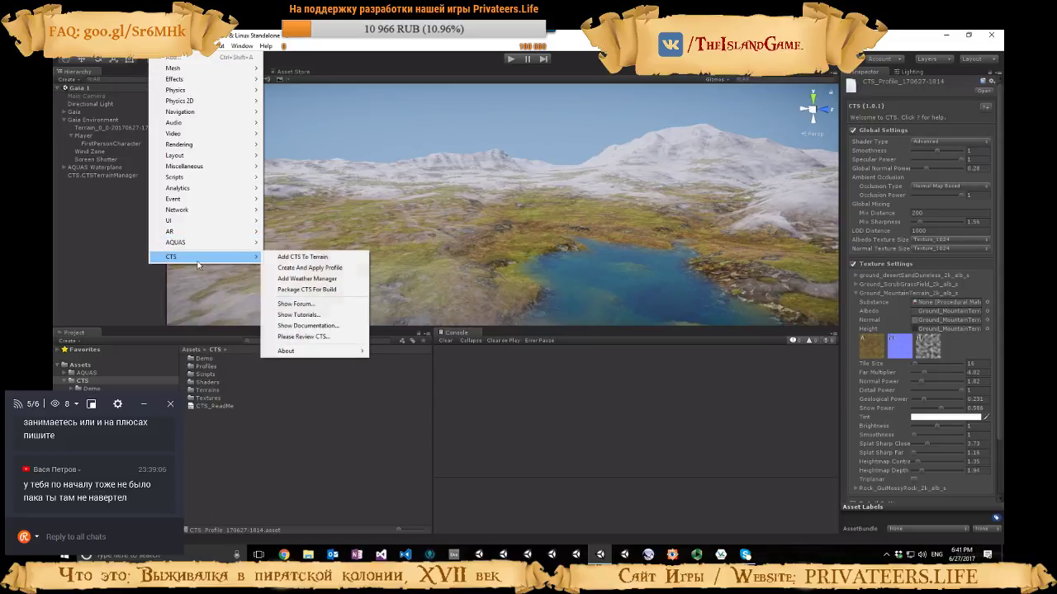
pyautogui.click(339, 270)
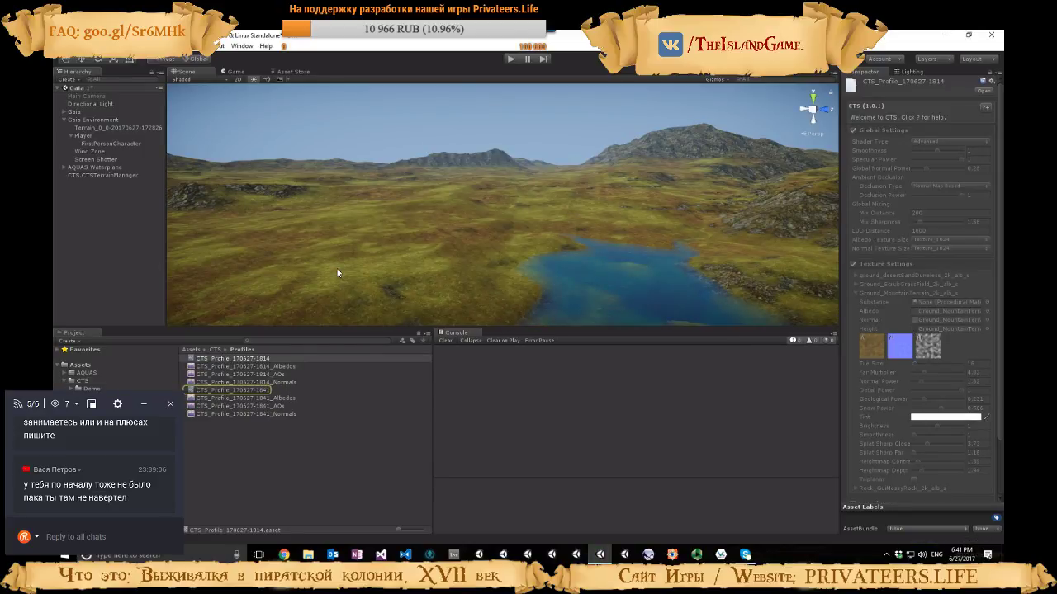
pyautogui.click(262, 391)
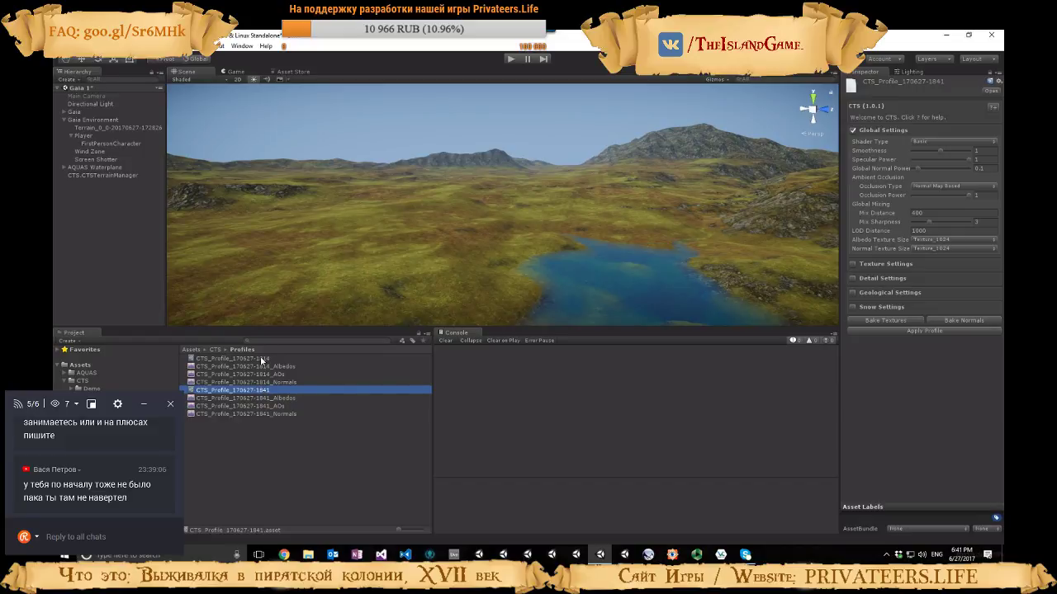
pyautogui.click(264, 360)
pyautogui.scroll(-4, 916, 253)
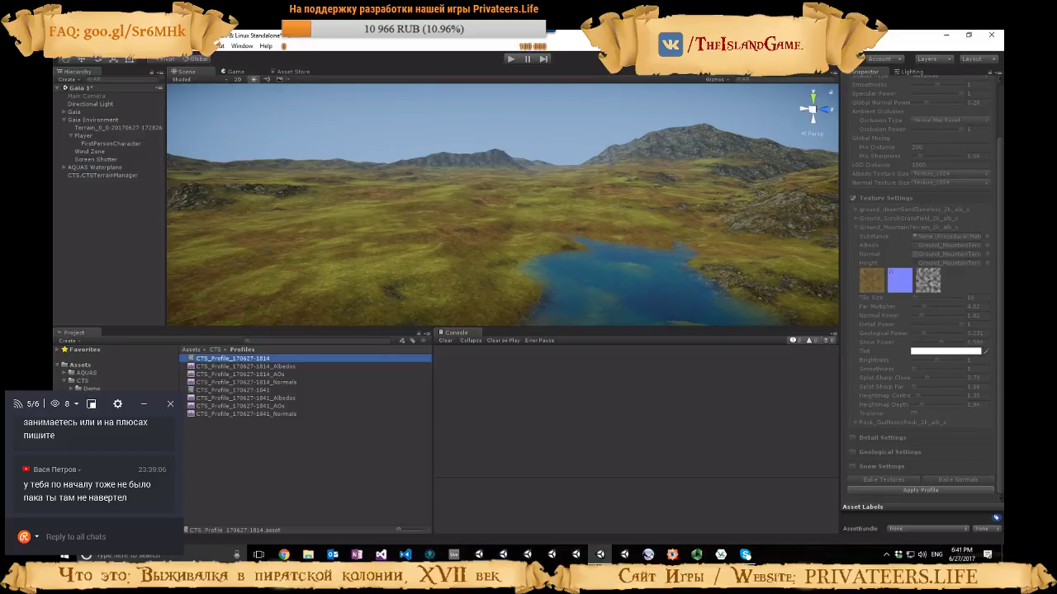
pyautogui.click(907, 490)
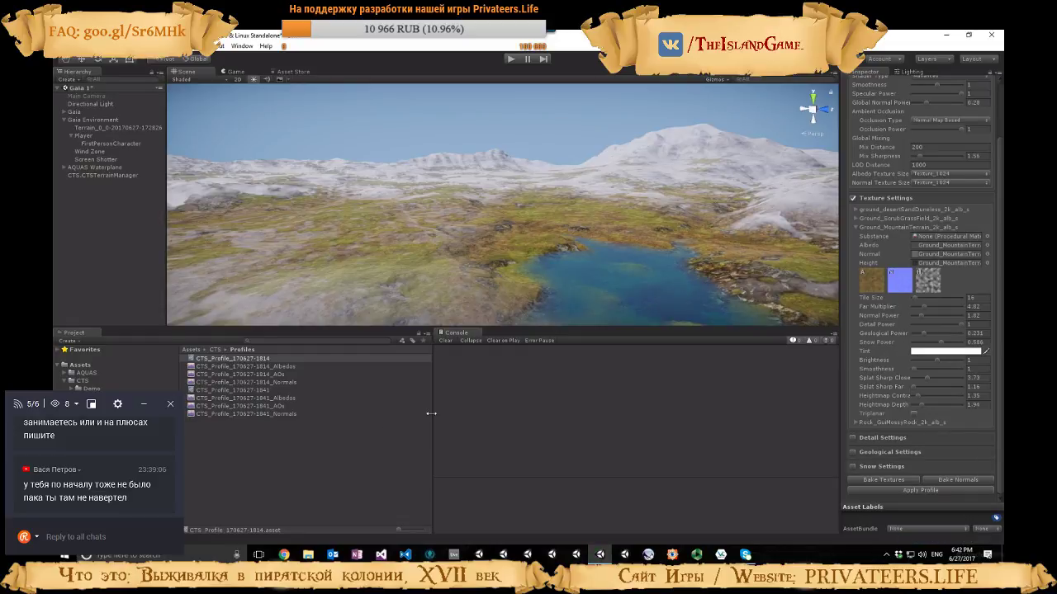
pyautogui.click(230, 391)
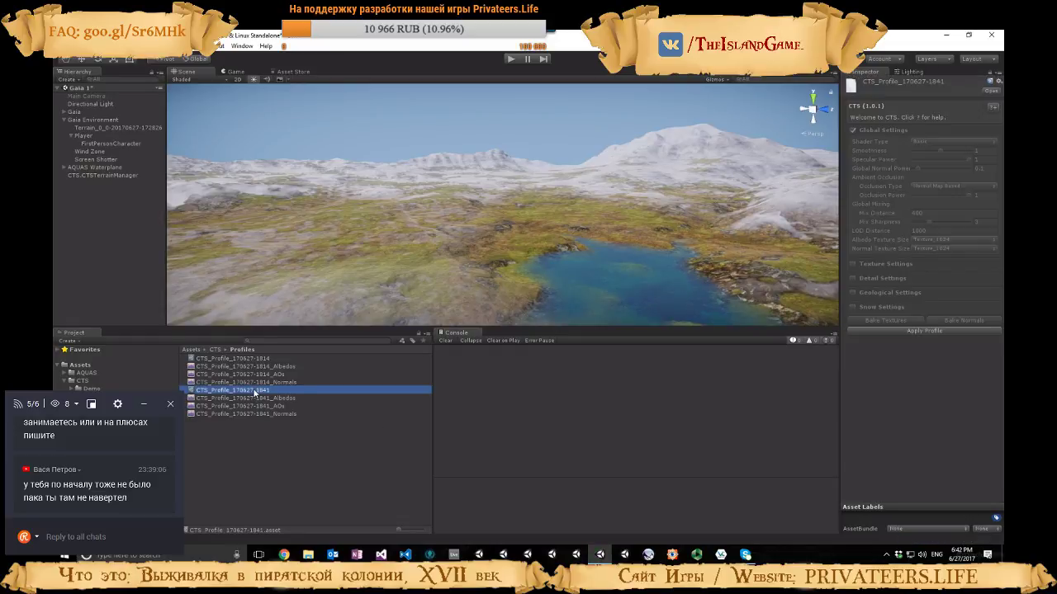
pyautogui.click(898, 330)
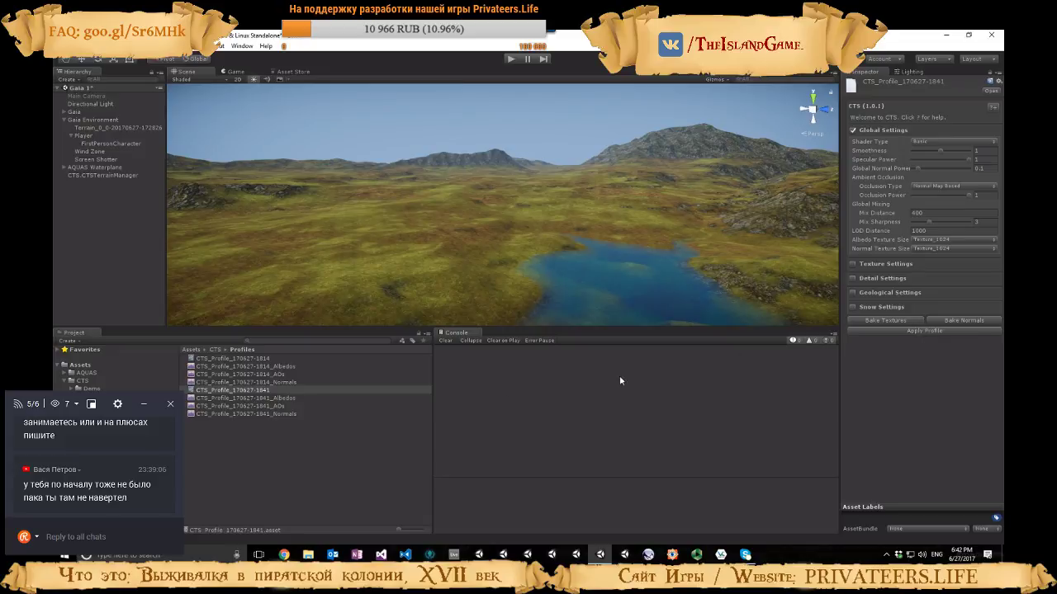
# Apply the CTS_Profile_Terrain_Swamp_Basic profile from the Swamp Demo's Profile folder to the terrain and look over the scene
pyautogui.click(92, 388)
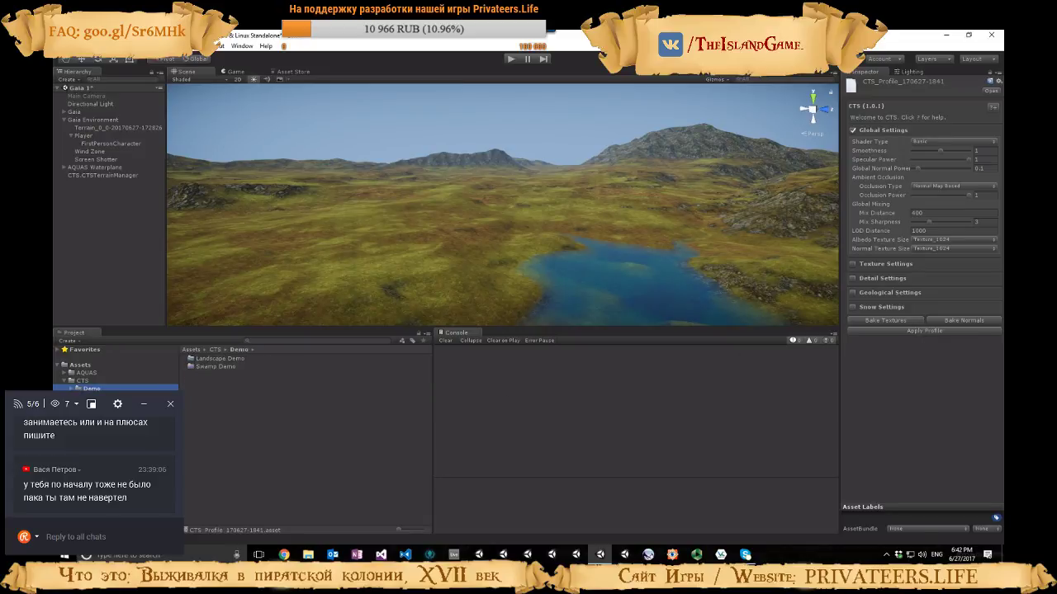
pyautogui.doubleClick(215, 365)
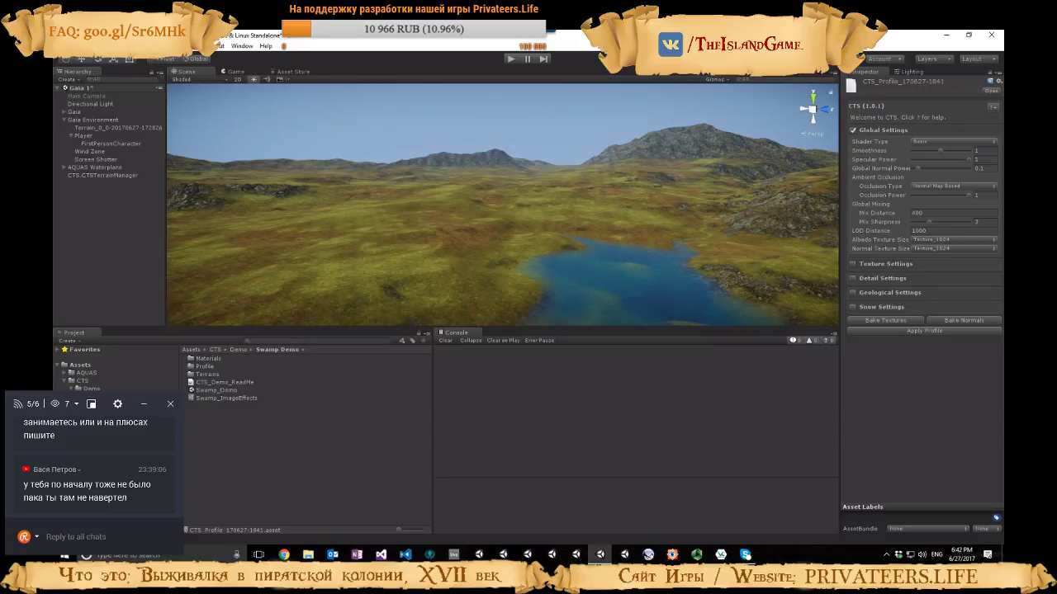
pyautogui.click(107, 396)
pyautogui.click(107, 420)
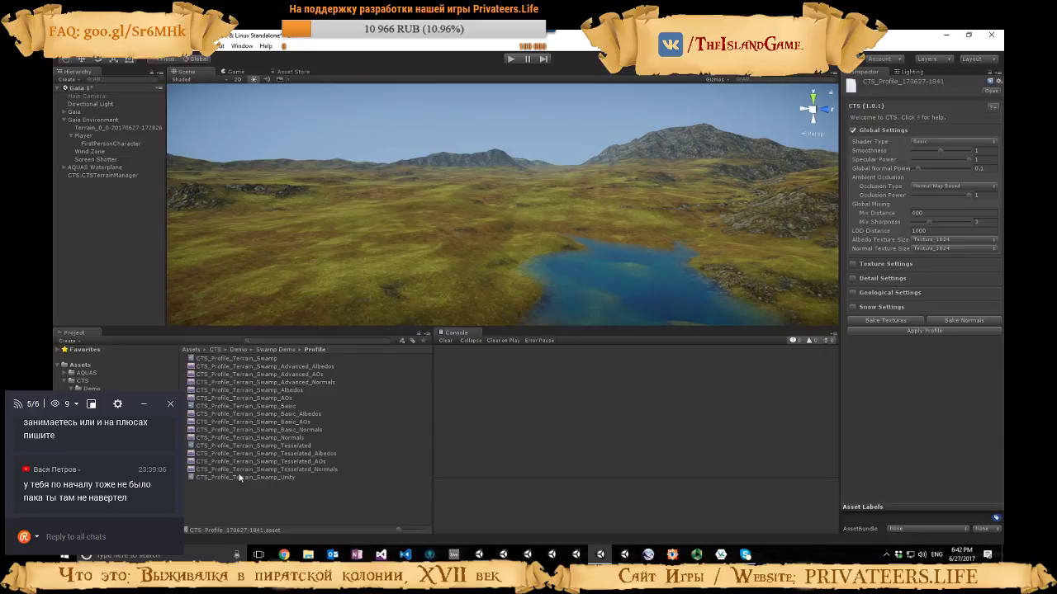
pyautogui.click(247, 407)
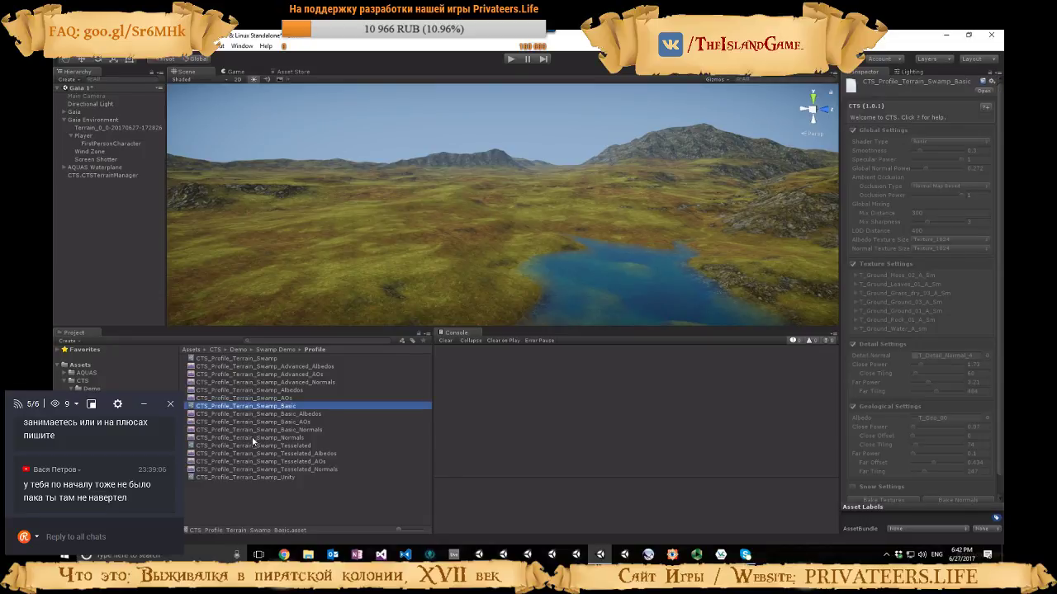
pyautogui.click(248, 446)
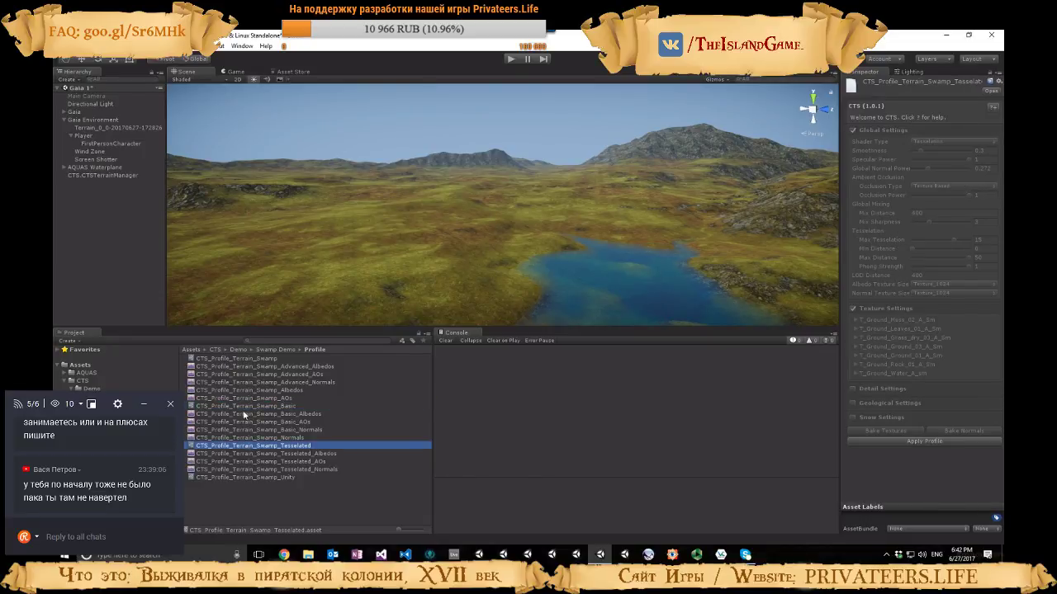
pyautogui.click(245, 406)
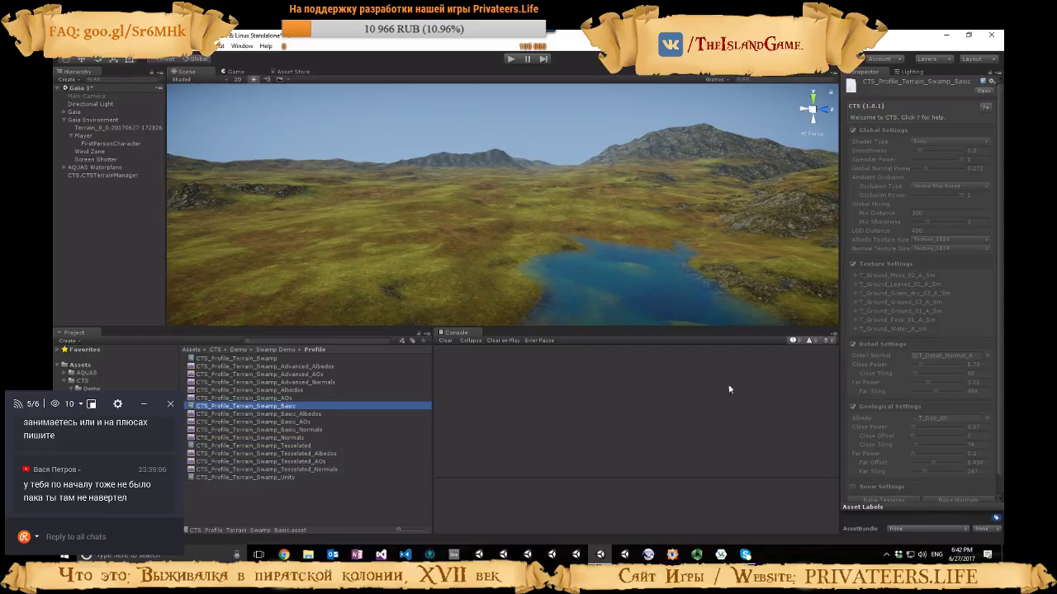
pyautogui.scroll(-1, 915, 442)
pyautogui.click(917, 491)
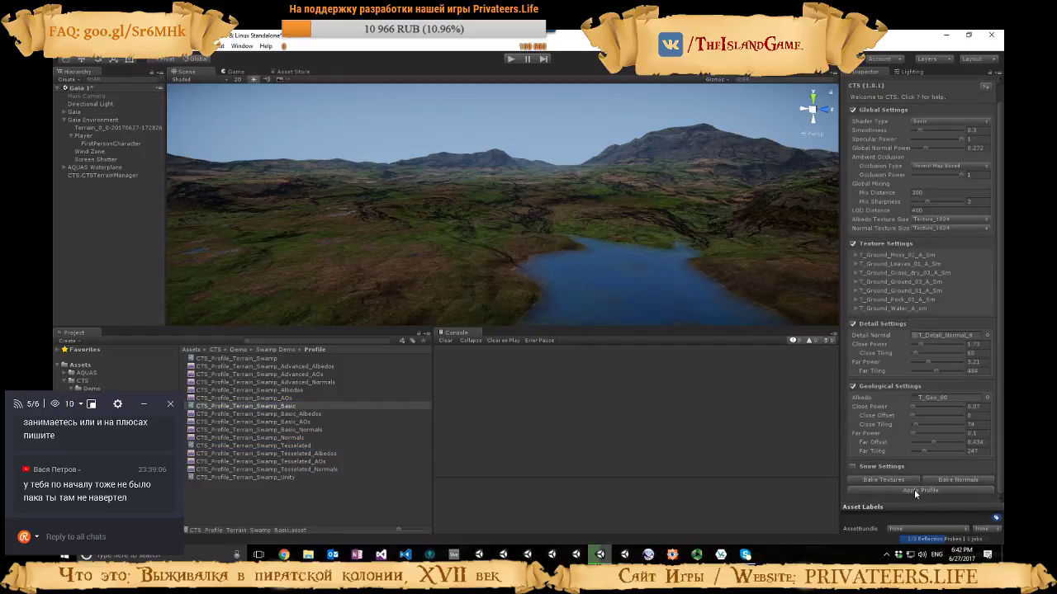
pyautogui.moveTo(581, 236); pyautogui.dragTo(508, 263, button='right')
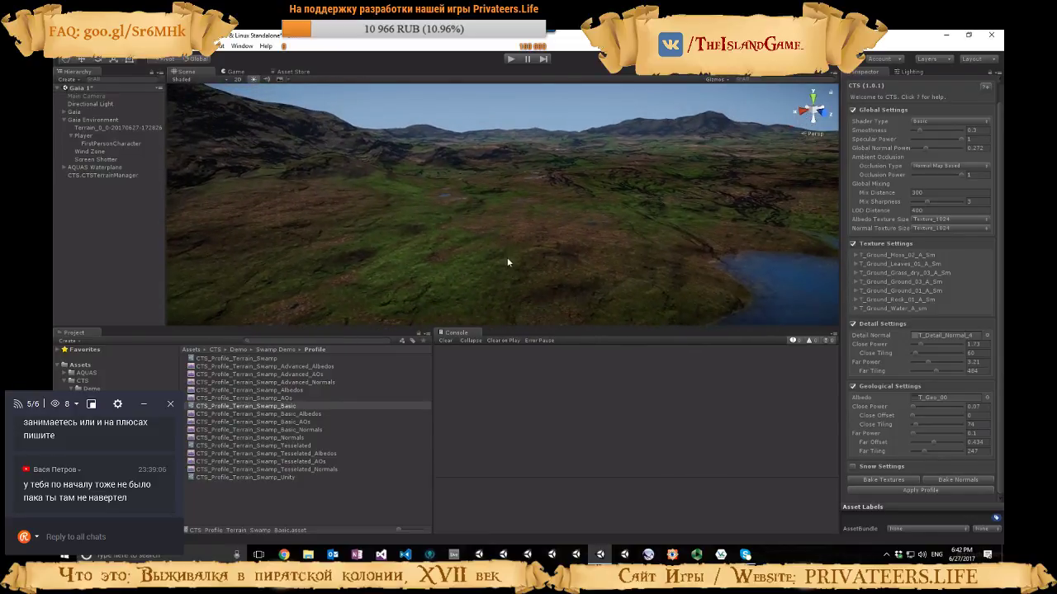
# Select the terrain, show its Paint Texture palette and pick the fifth texture to inspect the swamp ground textures
pyautogui.click(577, 266)
pyautogui.click(921, 152)
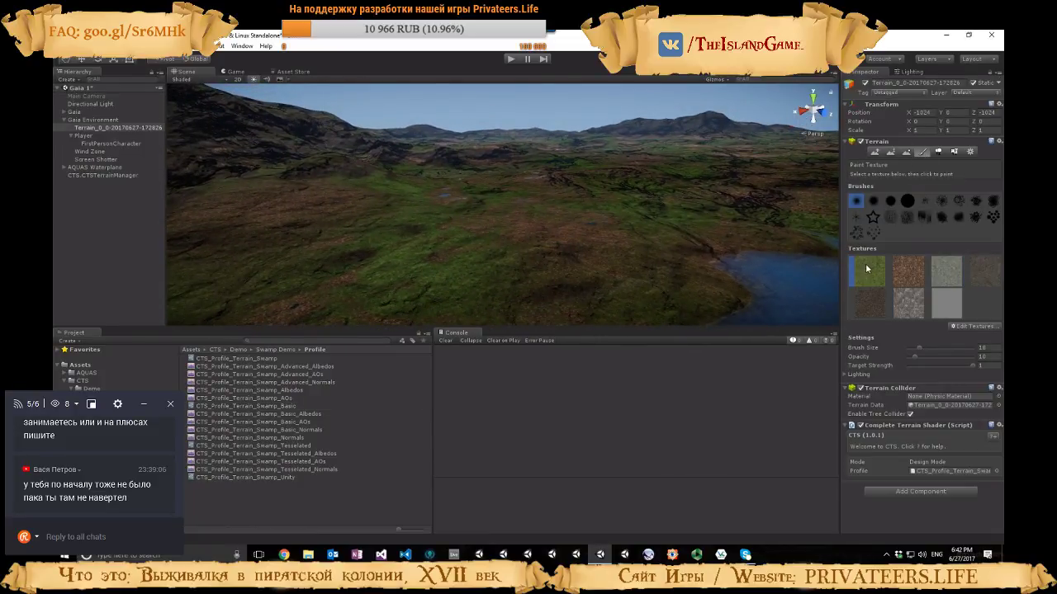
pyautogui.click(896, 310)
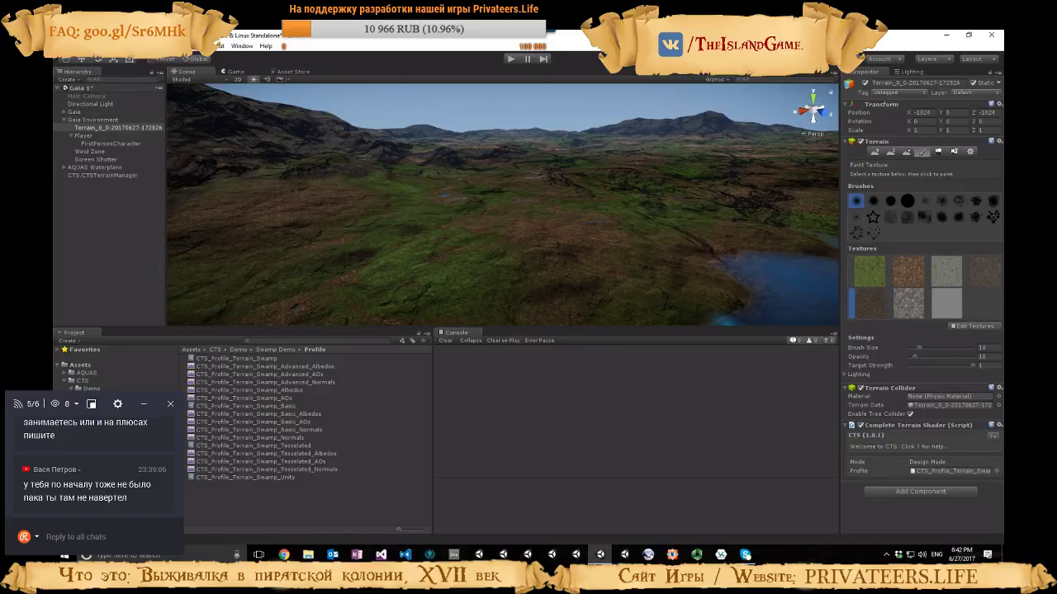
pyautogui.moveTo(413, 271); pyautogui.dragTo(464, 249, button='right')
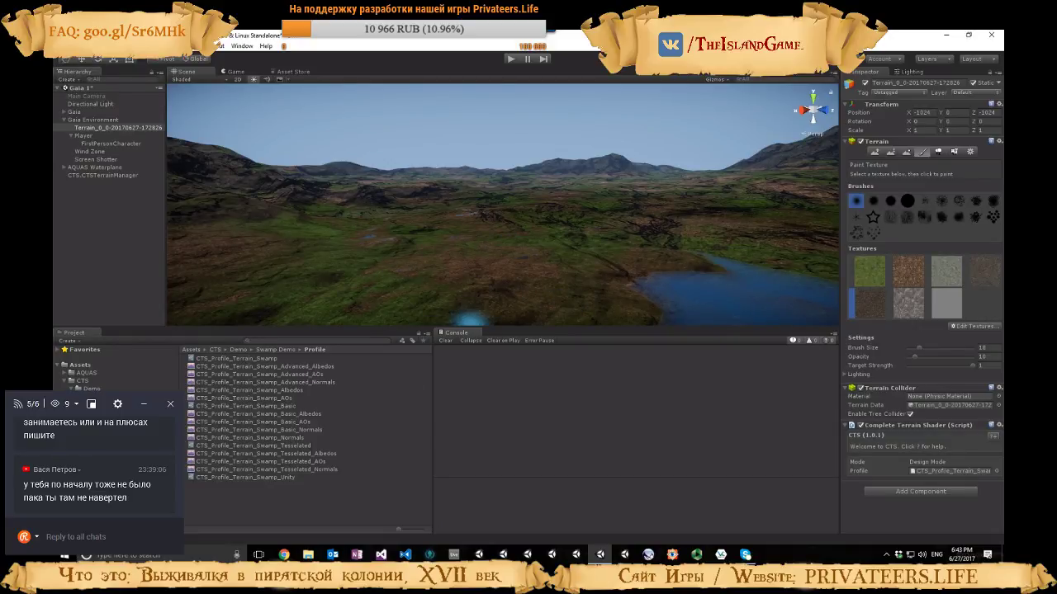
# Apply the CTS_Profile_Landscape_Demo_Basic profile from the Landscape Demo's Profile folder to the terrain and look around the scene
pyautogui.click(119, 397)
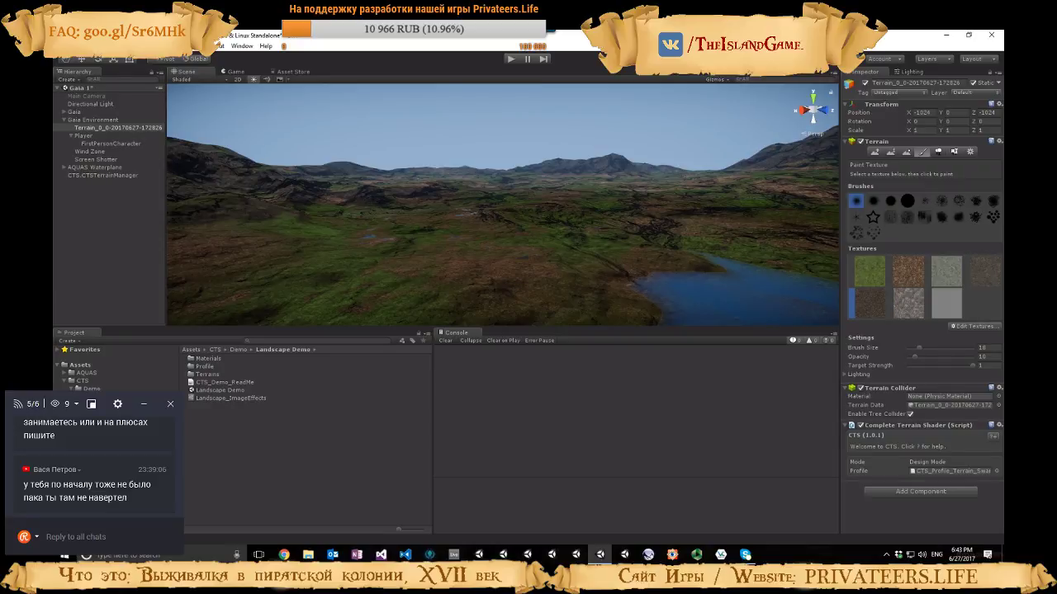
pyautogui.doubleClick(204, 366)
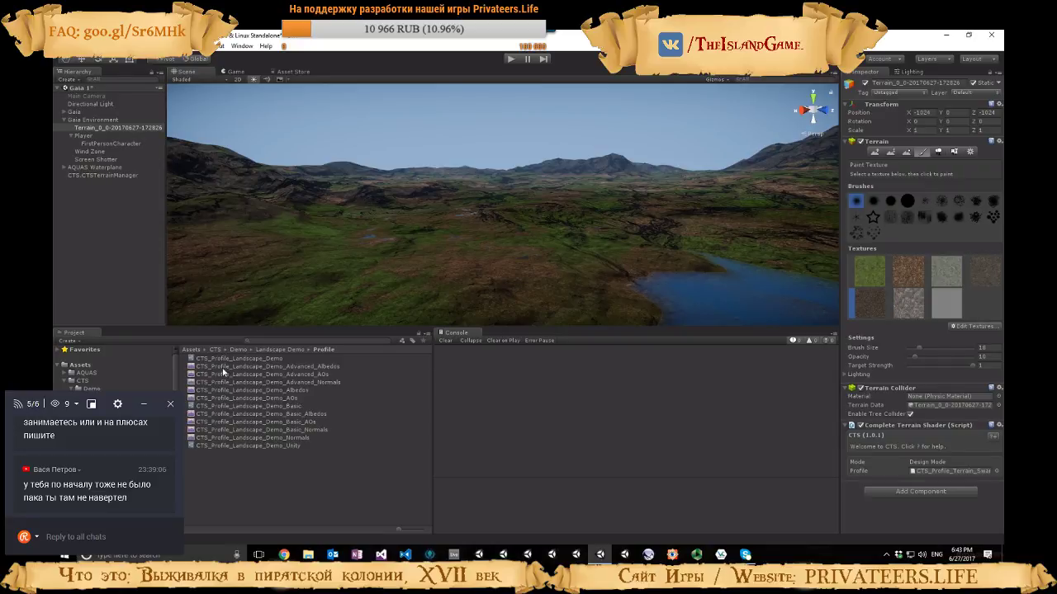
pyautogui.click(264, 407)
pyautogui.click(909, 321)
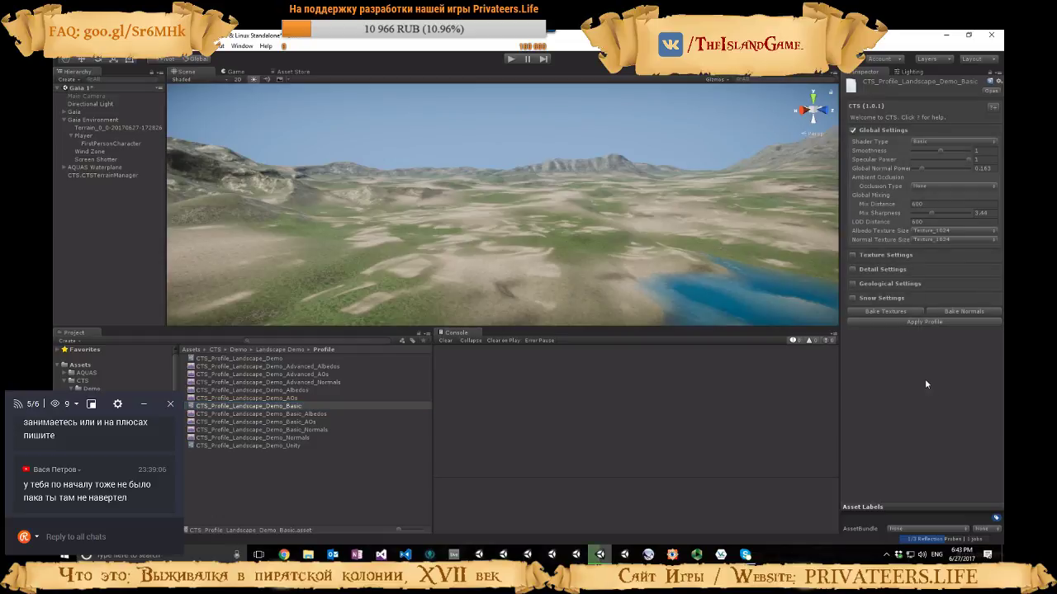
pyautogui.moveTo(600, 249); pyautogui.dragTo(416, 251, button='right')
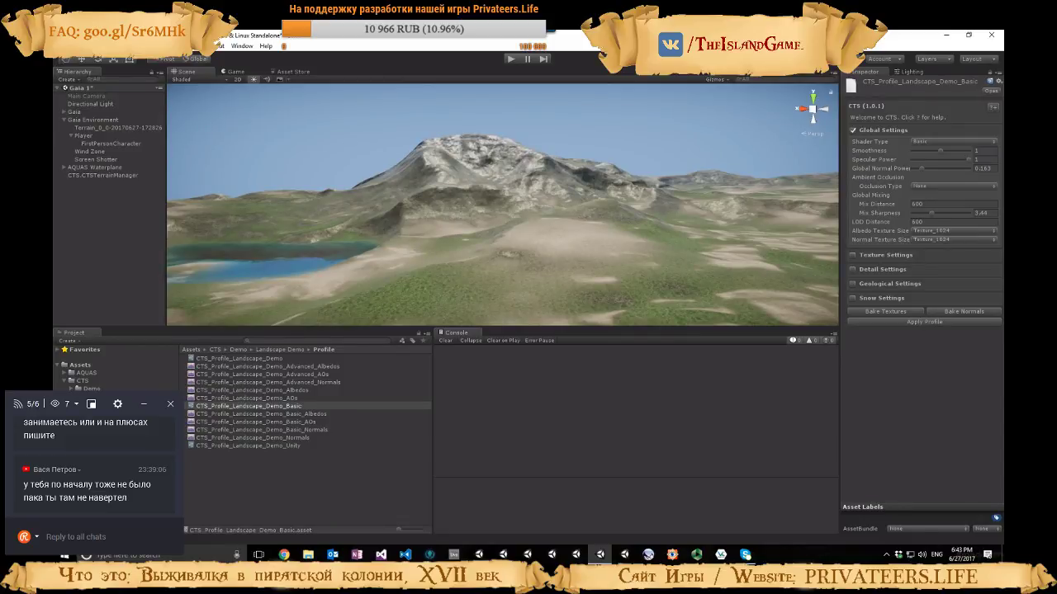
pyautogui.click(92, 438)
pyautogui.click(249, 359)
pyautogui.scroll(-3, 914, 425)
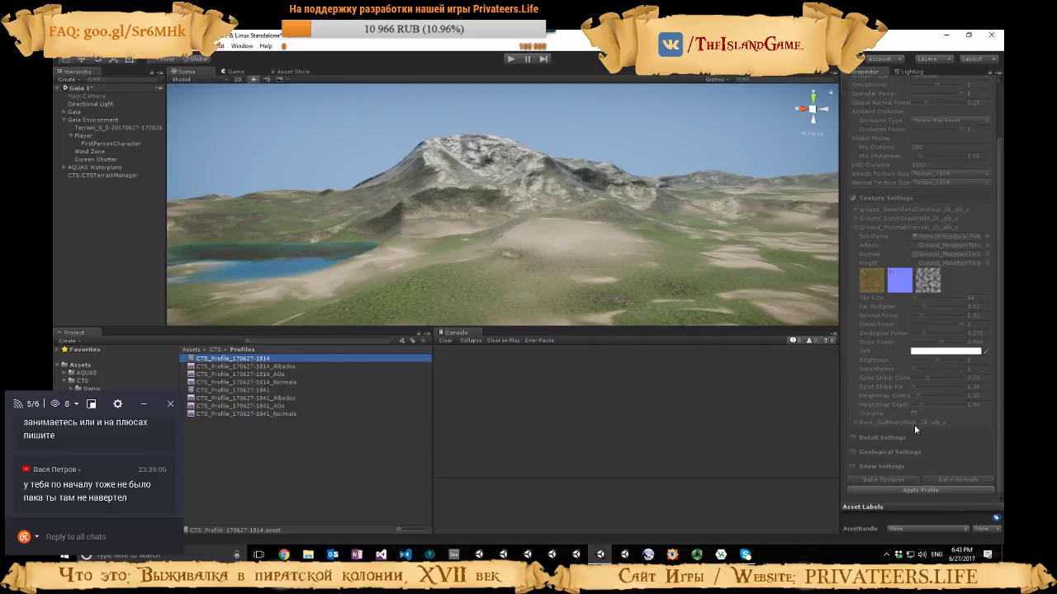
pyautogui.click(922, 493)
pyautogui.moveTo(475, 183); pyautogui.dragTo(653, 213, button='right')
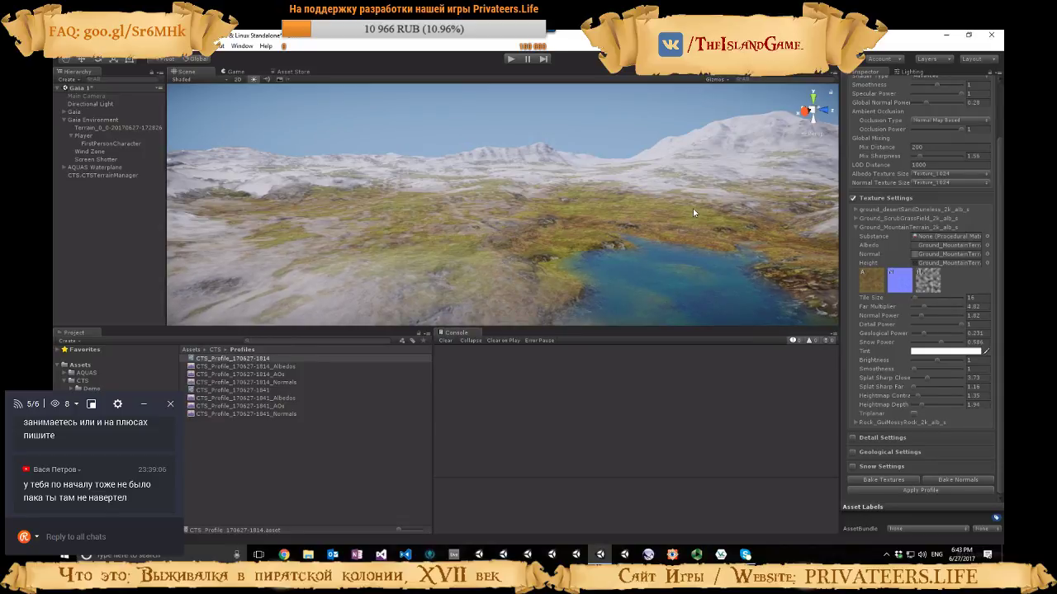
# Collapse the mountain terrain texture and Global Settings, and expand the profile's Detail, Geological and Snow Settings for review
pyautogui.click(855, 228)
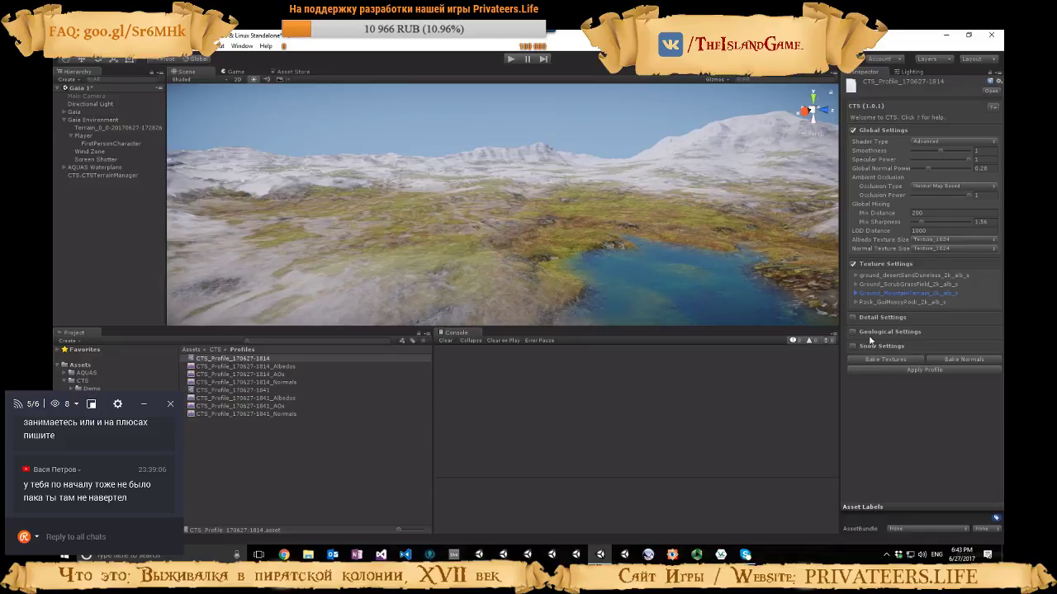
pyautogui.click(854, 129)
pyautogui.click(855, 146)
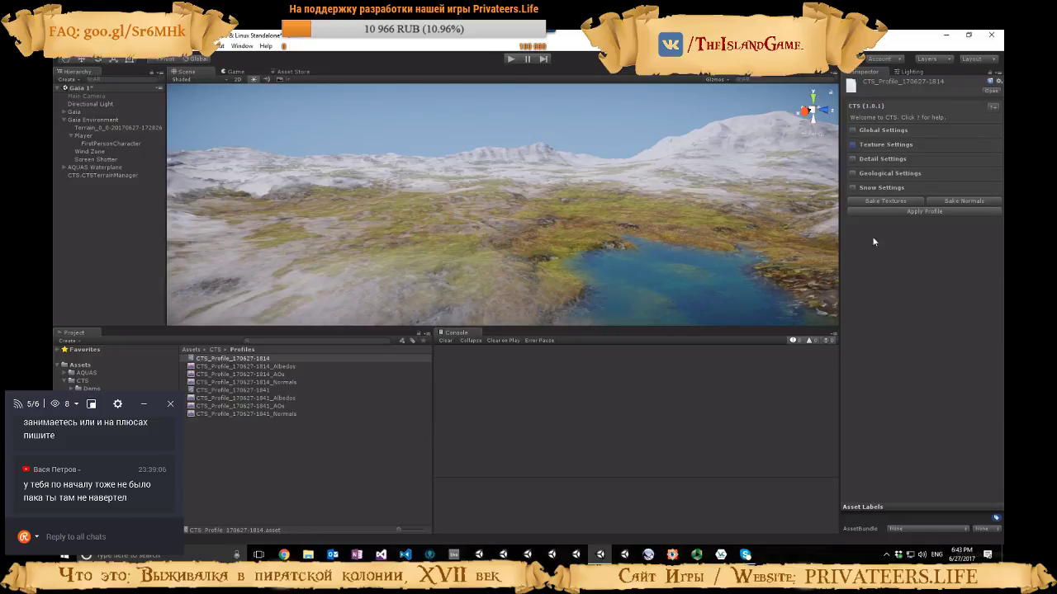
pyautogui.click(852, 145)
pyautogui.click(853, 198)
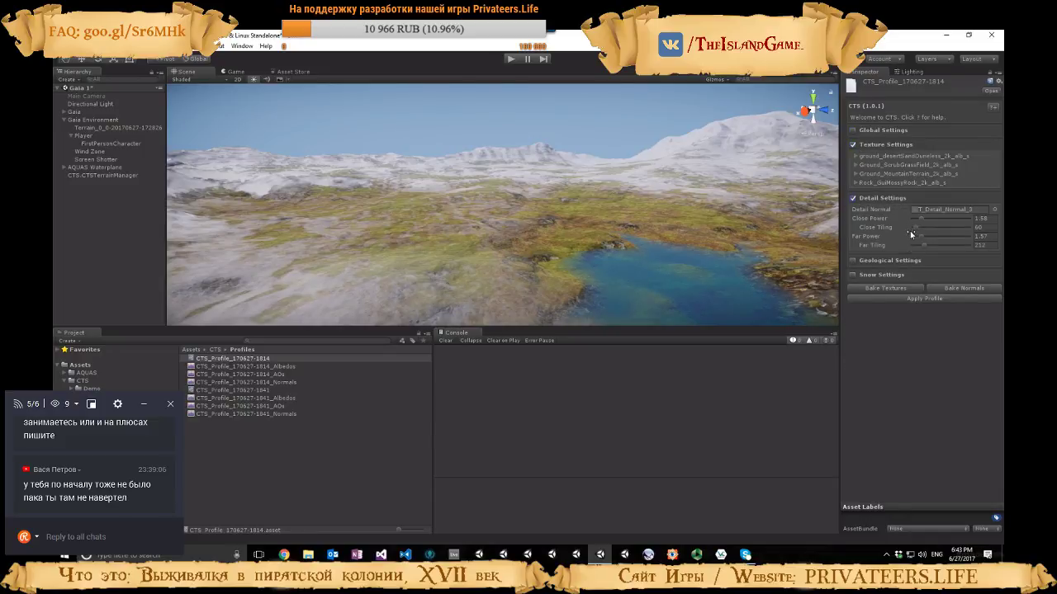
pyautogui.click(853, 260)
pyautogui.click(853, 340)
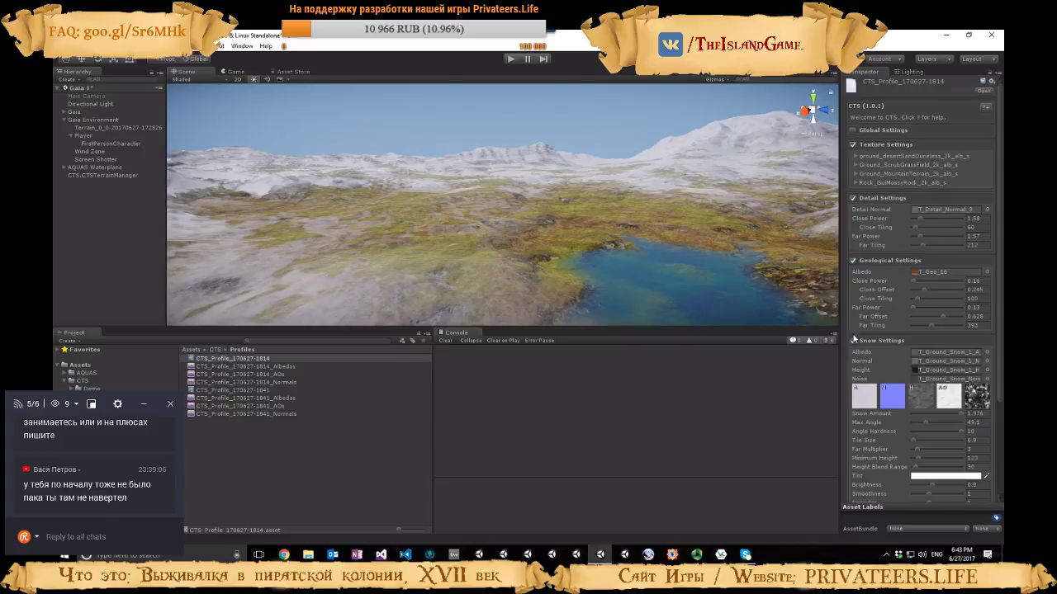
# Review the profile's Detail and Geological Settings, and collapse every section except Snow Settings
pyautogui.click(854, 129)
pyautogui.click(854, 130)
pyautogui.click(853, 144)
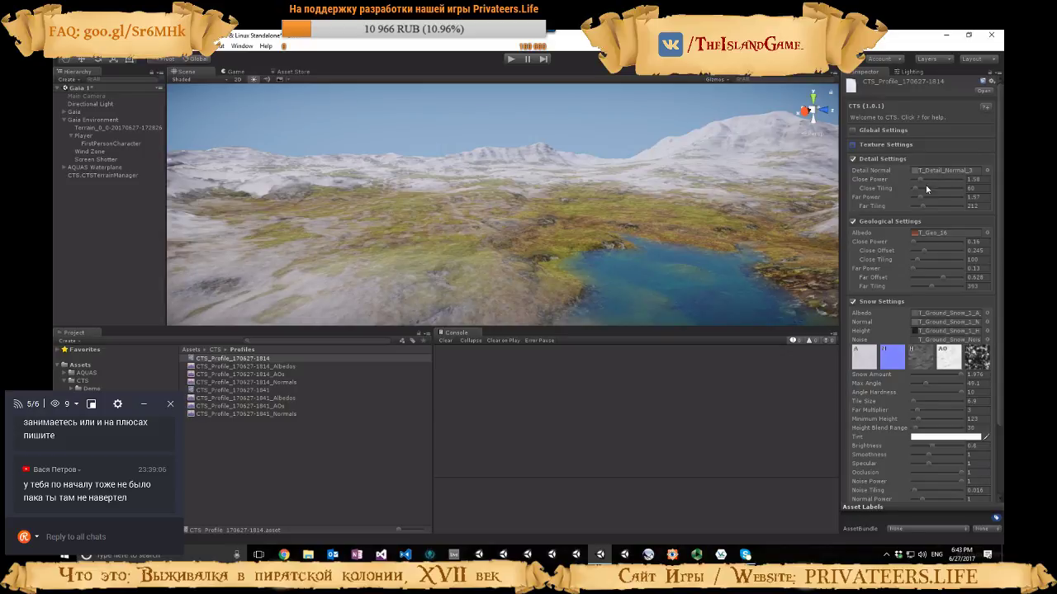
pyautogui.moveTo(920, 199)
pyautogui.mouseDown()
pyautogui.moveTo(948, 198)
pyautogui.moveTo(919, 199)
pyautogui.mouseUp()
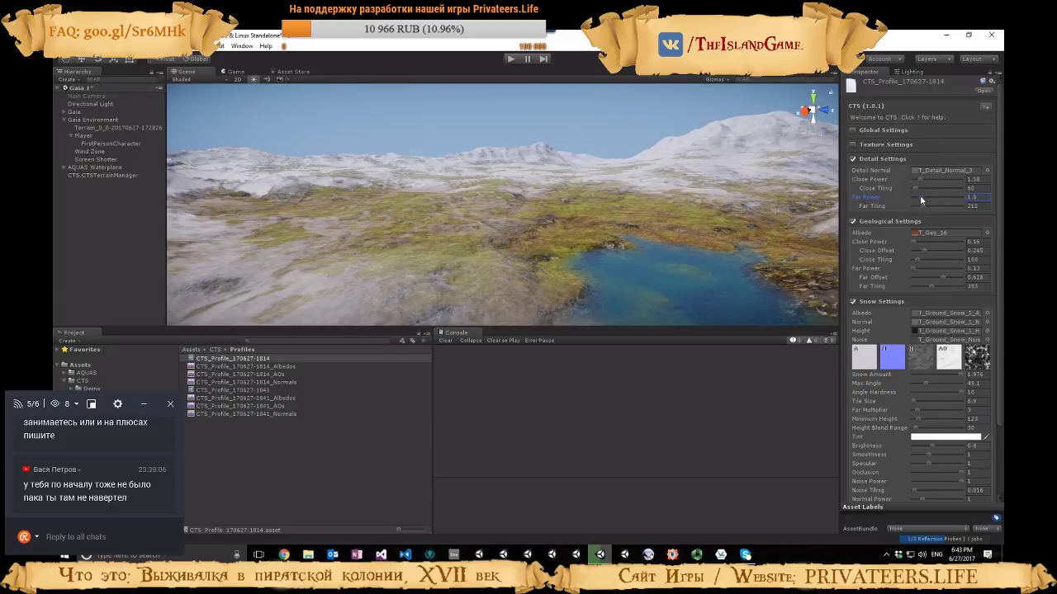
pyautogui.click(854, 158)
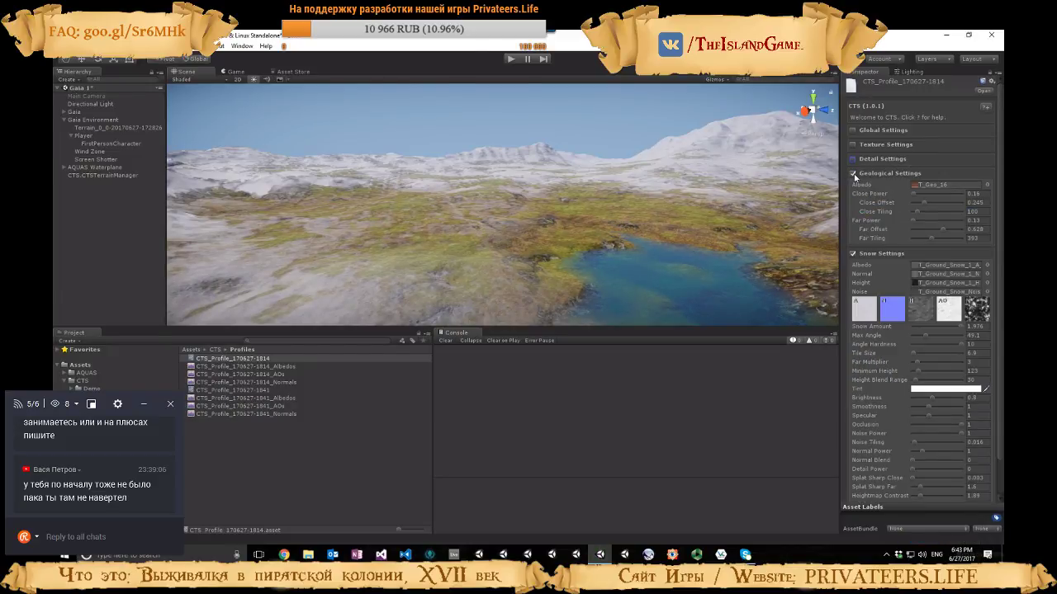
pyautogui.click(855, 173)
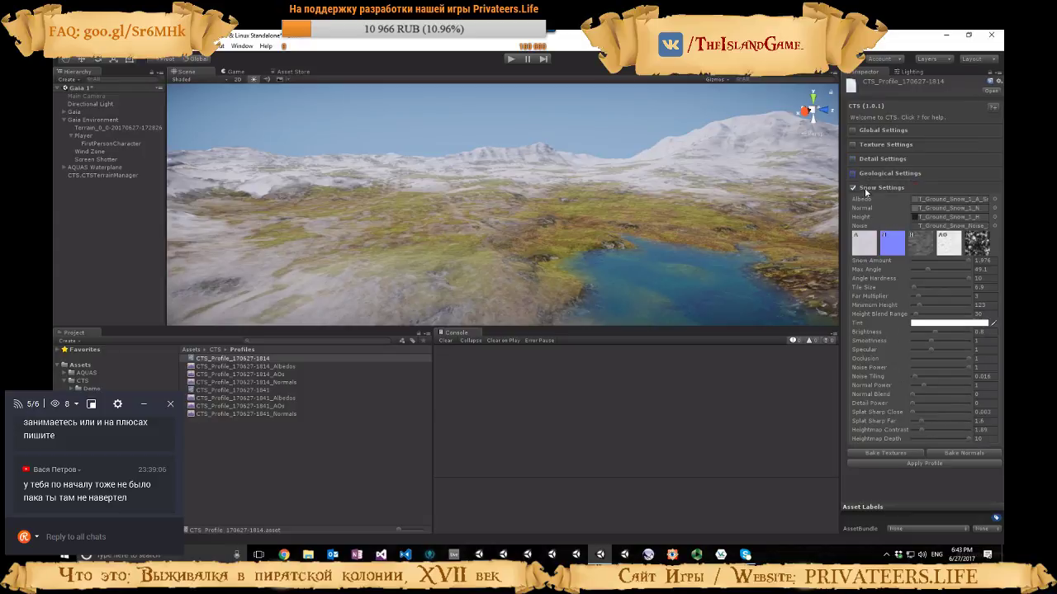
# Vary the profile's Snow Amount to compare the coverage, settling on about 2, and look over the snowy terrain
pyautogui.moveTo(935, 259); pyautogui.dragTo(967, 260)
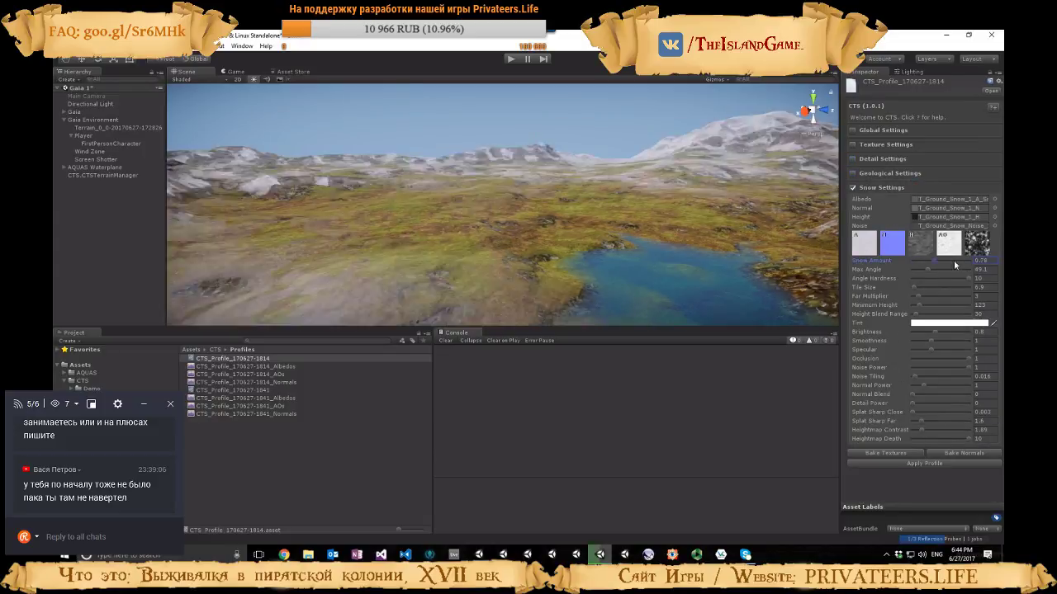
pyautogui.moveTo(615, 232); pyautogui.dragTo(621, 208, button='right')
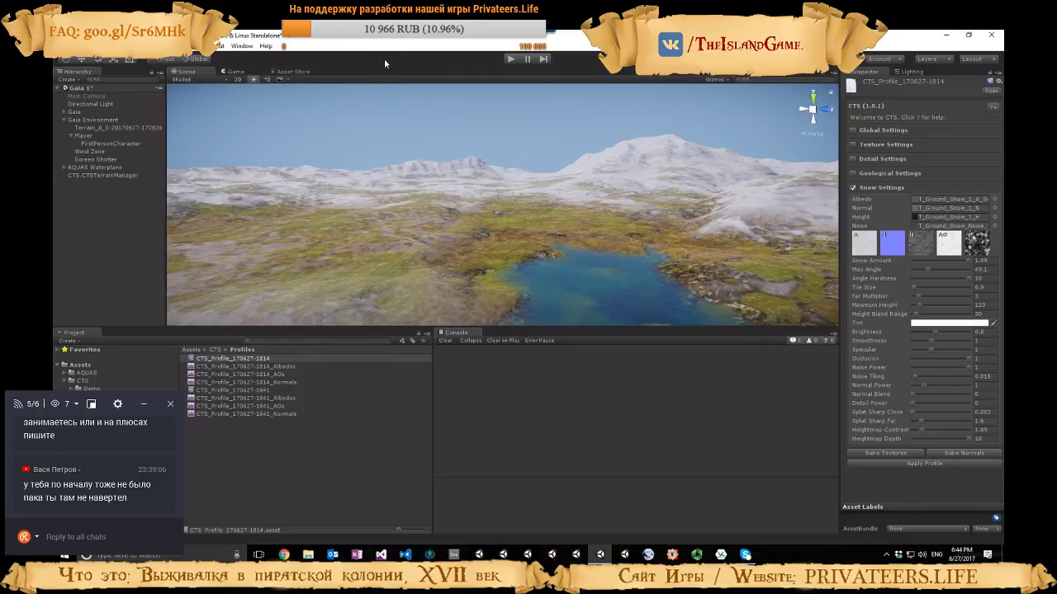
# Add a CTS Weather Manager to the scene
pyautogui.click(211, 45)
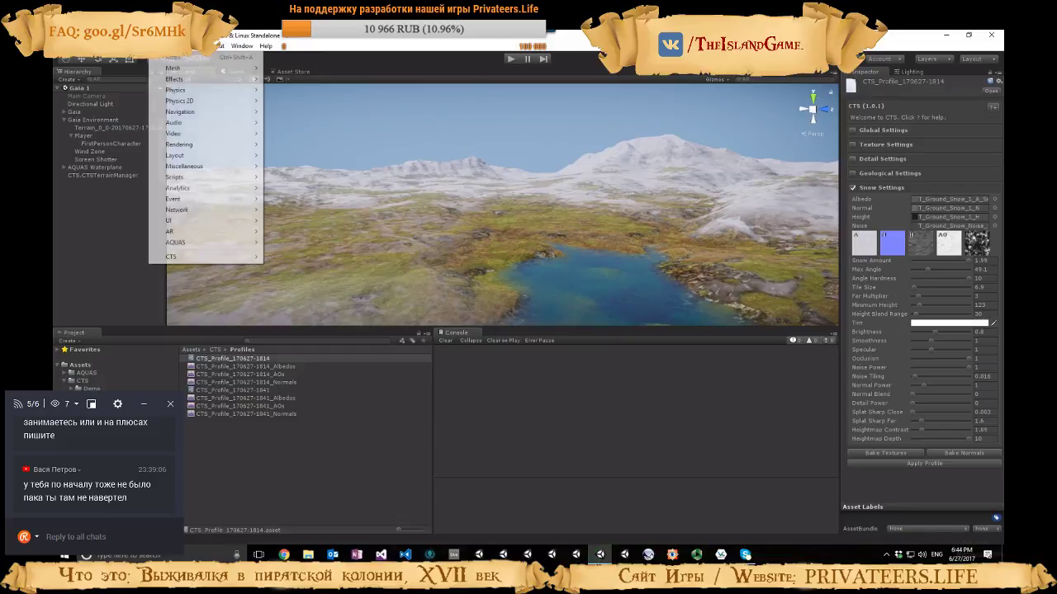
pyautogui.moveTo(216, 258)
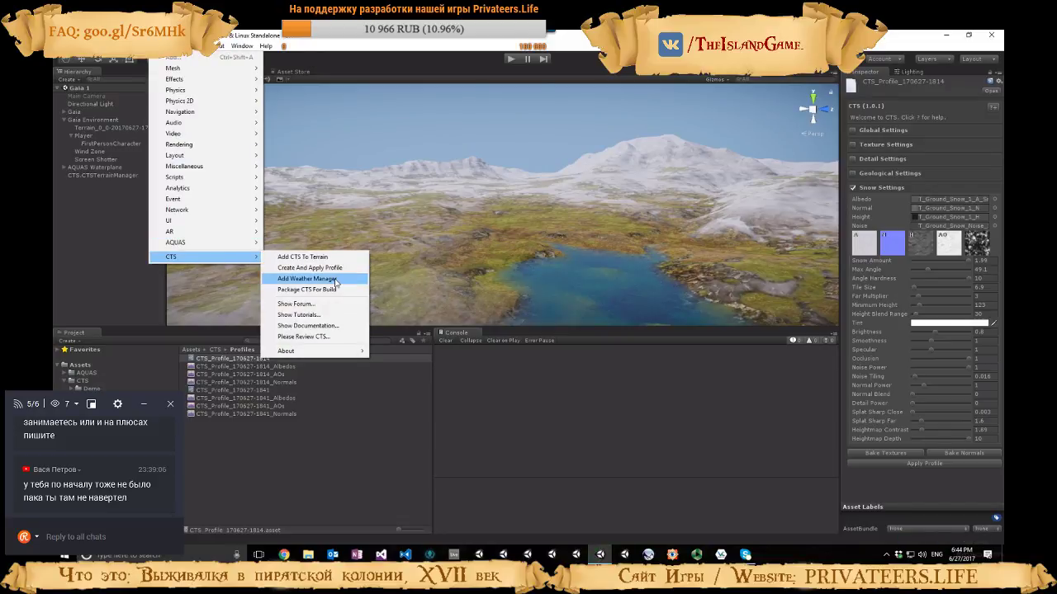
pyautogui.click(305, 279)
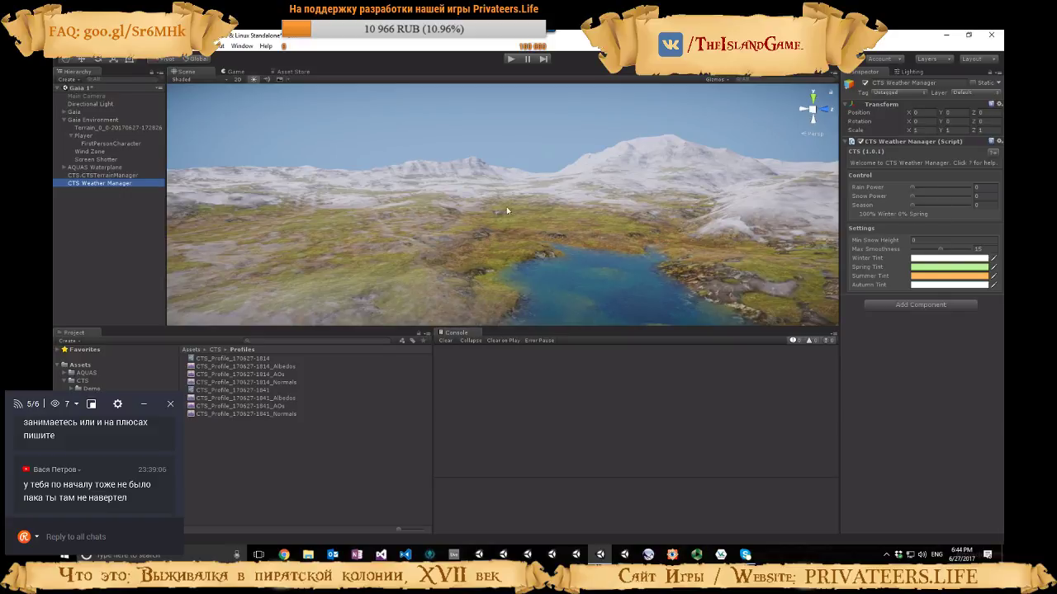
# Raise the CTS Weather Manager's Rain Power to about 0.947 and examine the wet terrain around the mountain
pyautogui.press('w')
pyautogui.moveTo(708, 179); pyautogui.dragTo(299, 216, button='right')
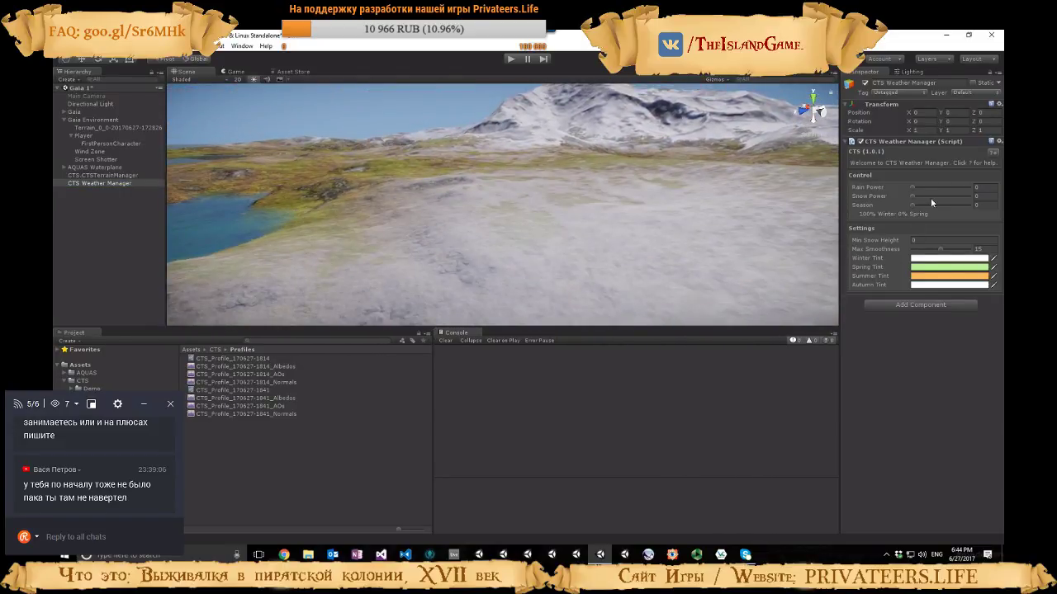
pyautogui.moveTo(912, 195); pyautogui.dragTo(951, 191)
pyautogui.moveTo(634, 178); pyautogui.dragTo(688, 147, button='right')
pyautogui.moveTo(949, 188)
pyautogui.mouseDown()
pyautogui.moveTo(906, 192)
pyautogui.moveTo(965, 191)
pyautogui.mouseUp()
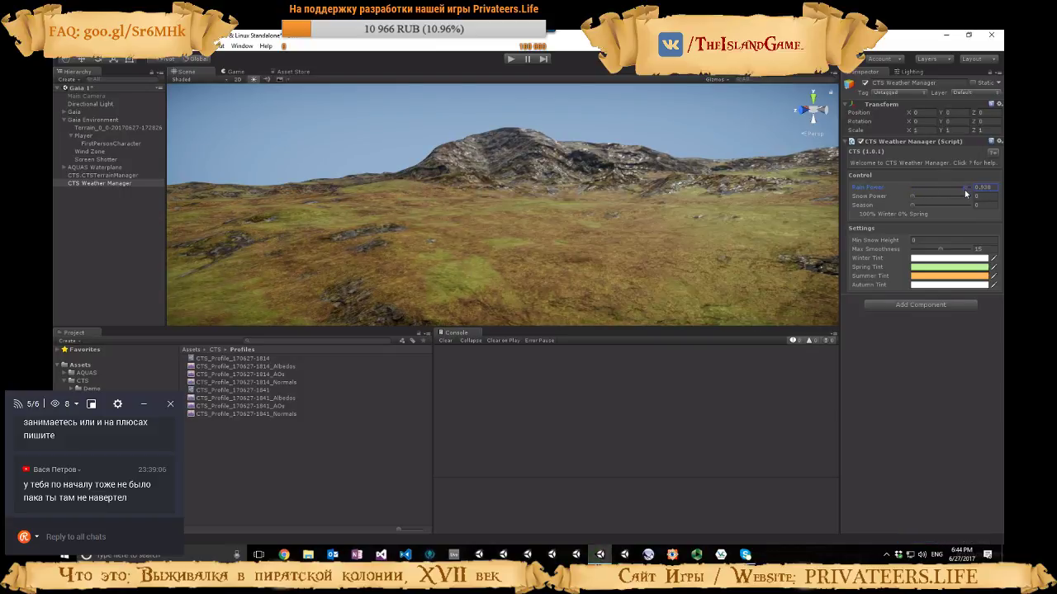
pyautogui.moveTo(793, 223)
pyautogui.mouseDown(button='right')
pyautogui.moveTo(751, 225)
pyautogui.moveTo(754, 214)
pyautogui.mouseUp(button='right')
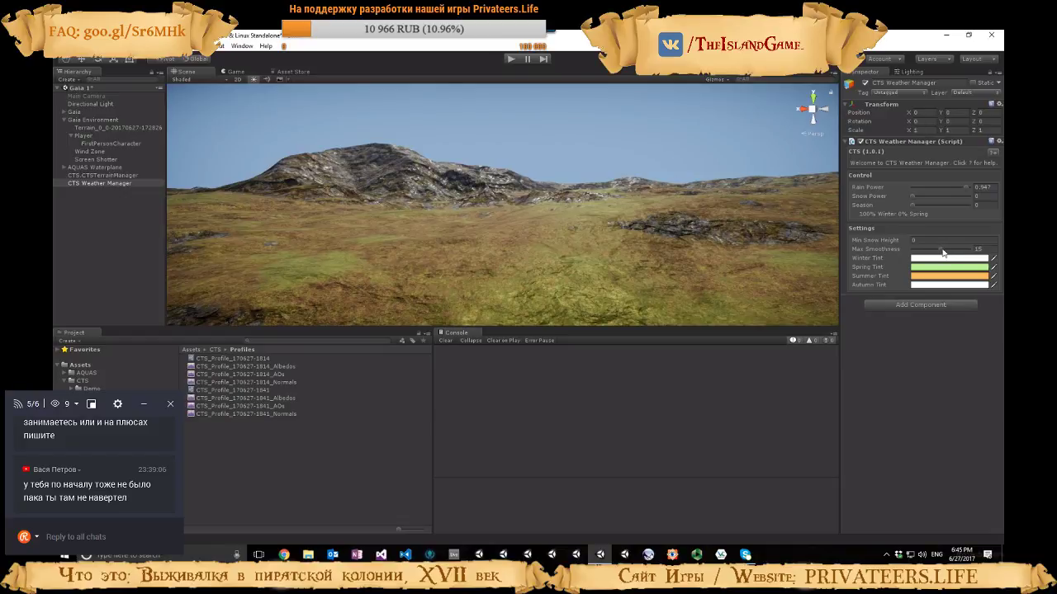
# Set the CTS Weather Manager's Max Smoothness to 16.1 and its Rain Power to 0
pyautogui.click(943, 253)
pyautogui.moveTo(942, 254); pyautogui.dragTo(946, 254)
pyautogui.moveTo(965, 187); pyautogui.dragTo(911, 188)
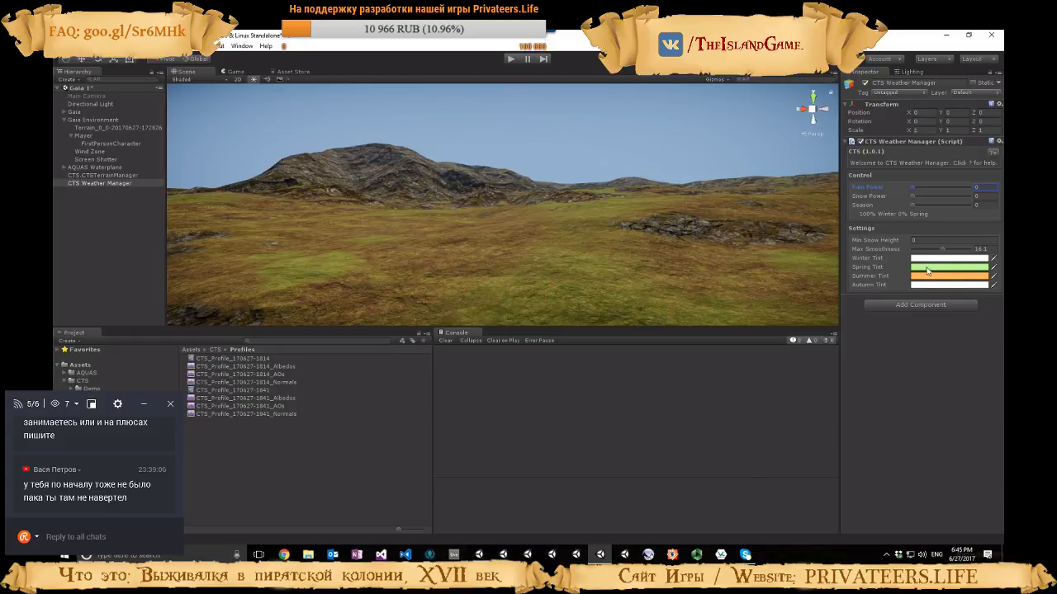
# Vary the CTS Weather Manager's Season, trying about 0.74, to compare the terrain tint, and enlarge the Scene view
pyautogui.moveTo(912, 204)
pyautogui.mouseDown()
pyautogui.moveTo(926, 207)
pyautogui.moveTo(896, 217)
pyautogui.mouseUp()
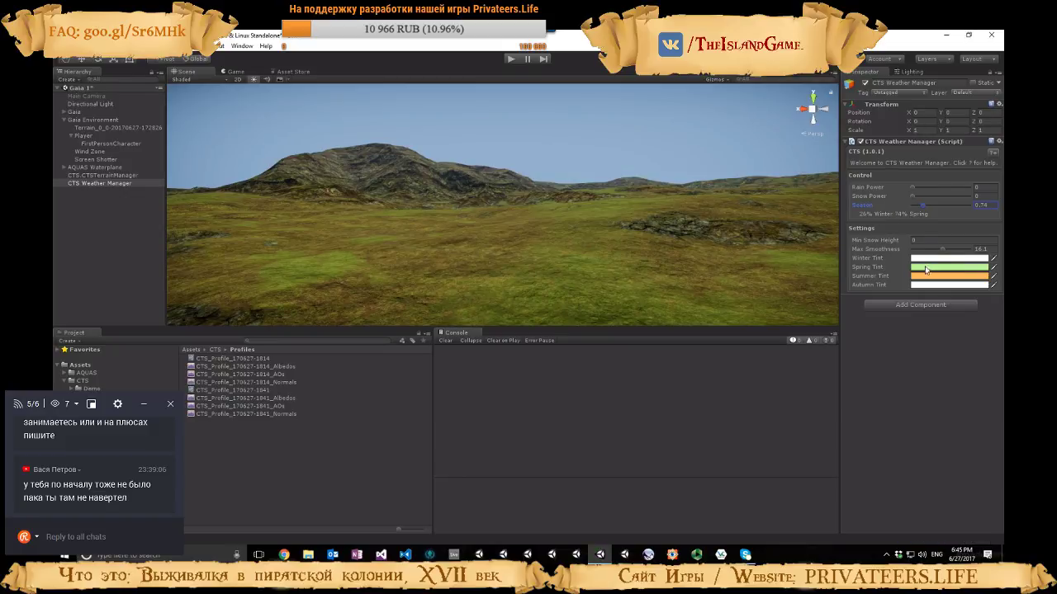
pyautogui.moveTo(923, 208); pyautogui.dragTo(898, 210)
pyautogui.moveTo(654, 326); pyautogui.dragTo(654, 400)
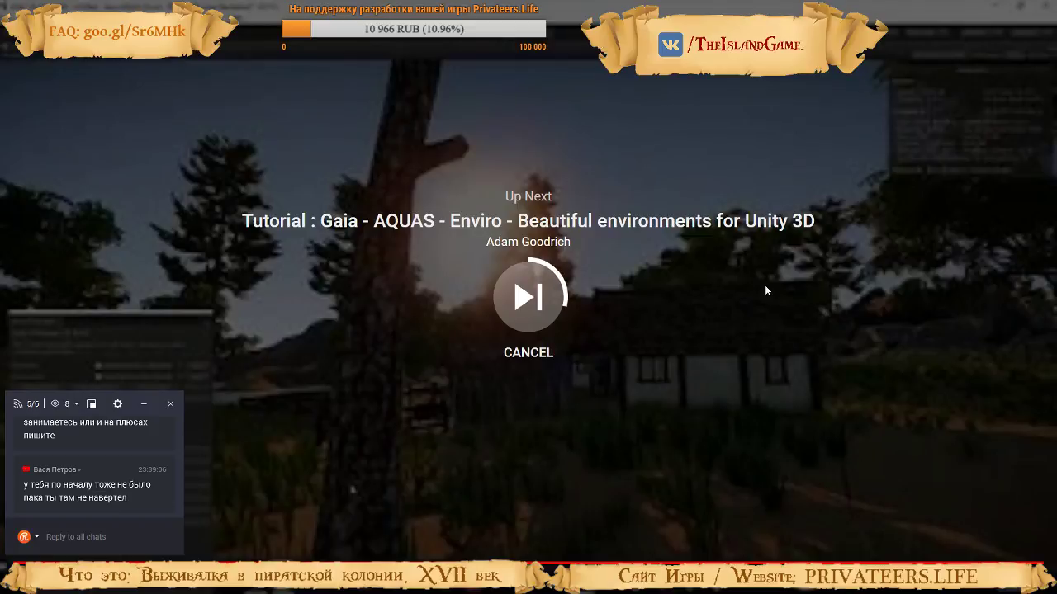
# Switch to the browser's normal view, copy the CTS terrain setup video's address, and reload that video in place of the autoplayed Gaia tutorial
pyautogui.press('Escape')
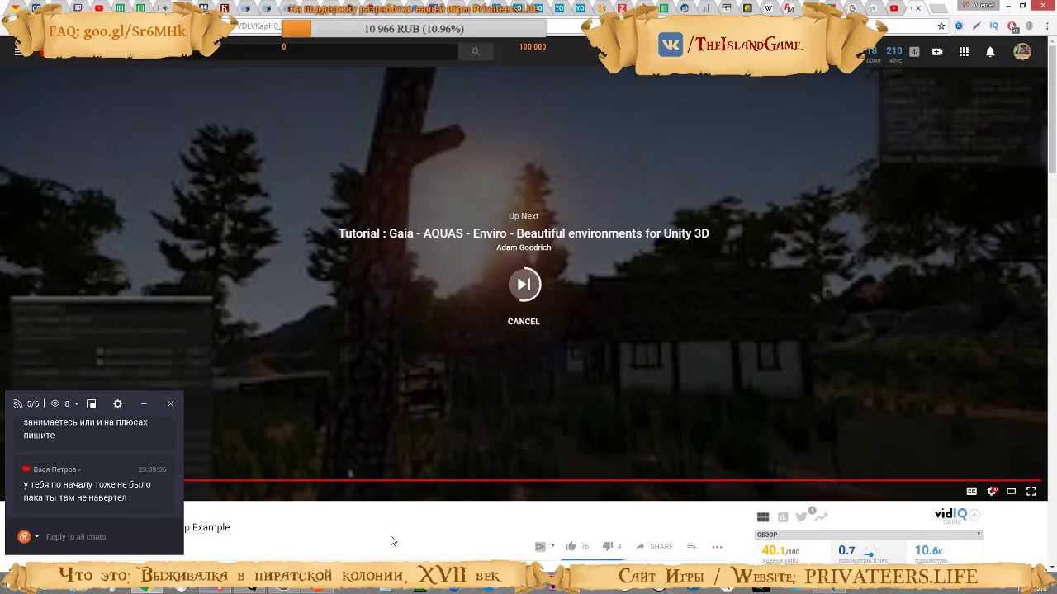
pyautogui.click(253, 25)
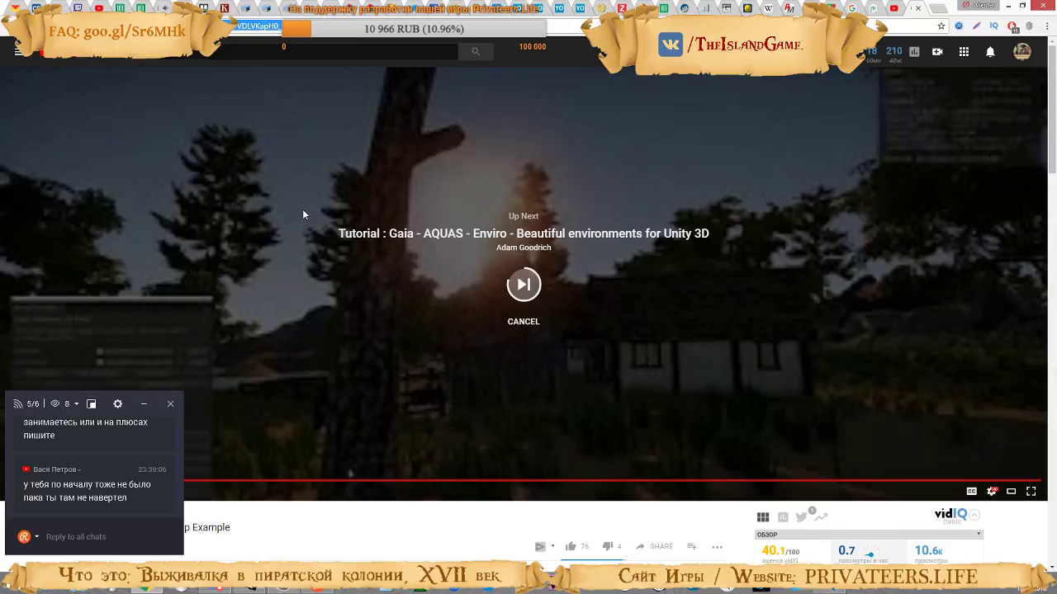
pyautogui.scroll(-11, 361, 539)
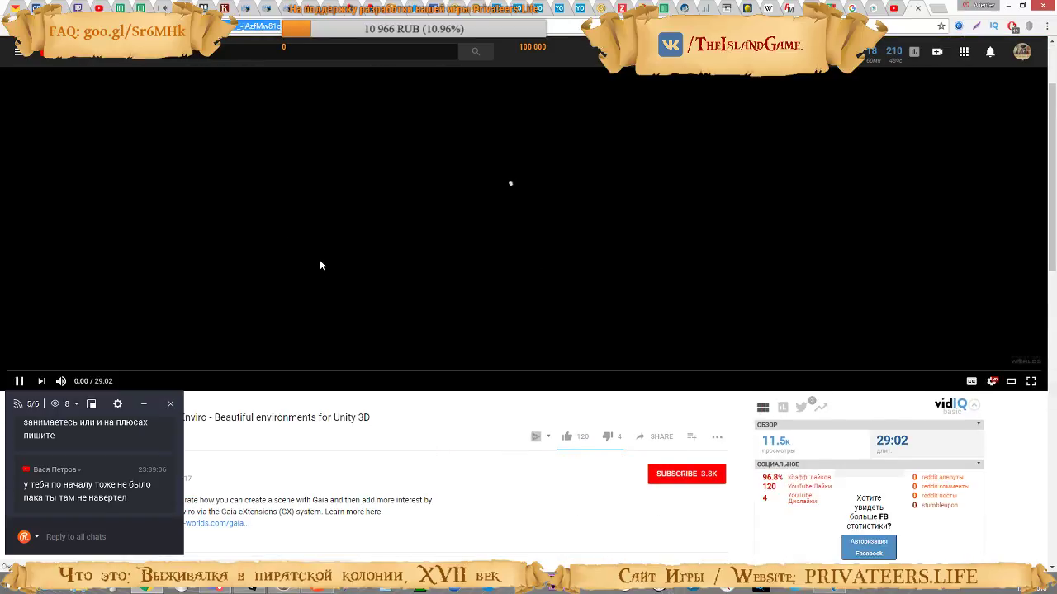
pyautogui.scroll(-2, 285, 248)
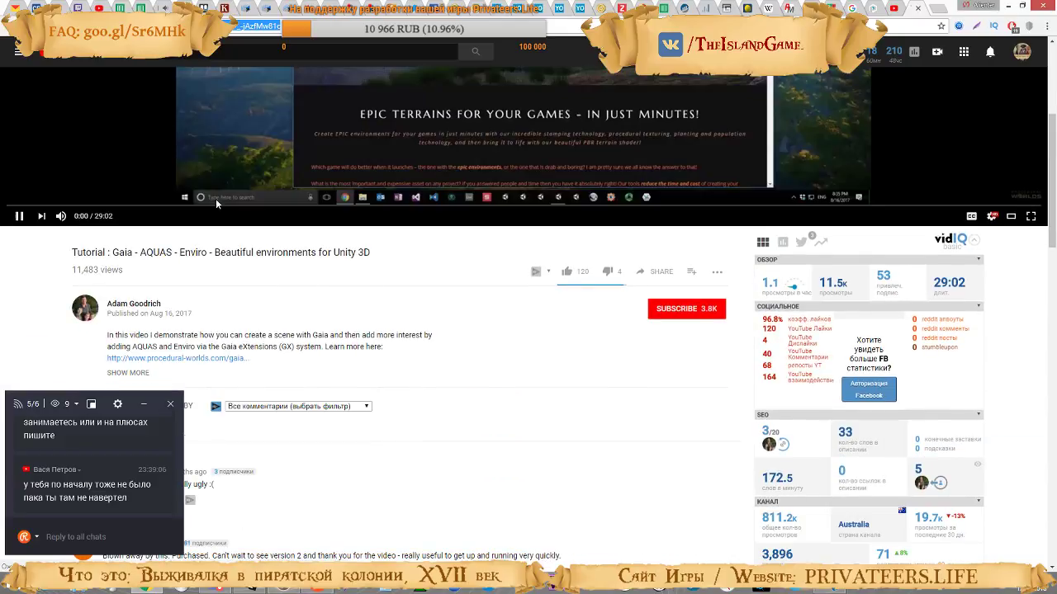
pyautogui.write('https://www.youtube.com/watch?v=VDLVKapH0_w')
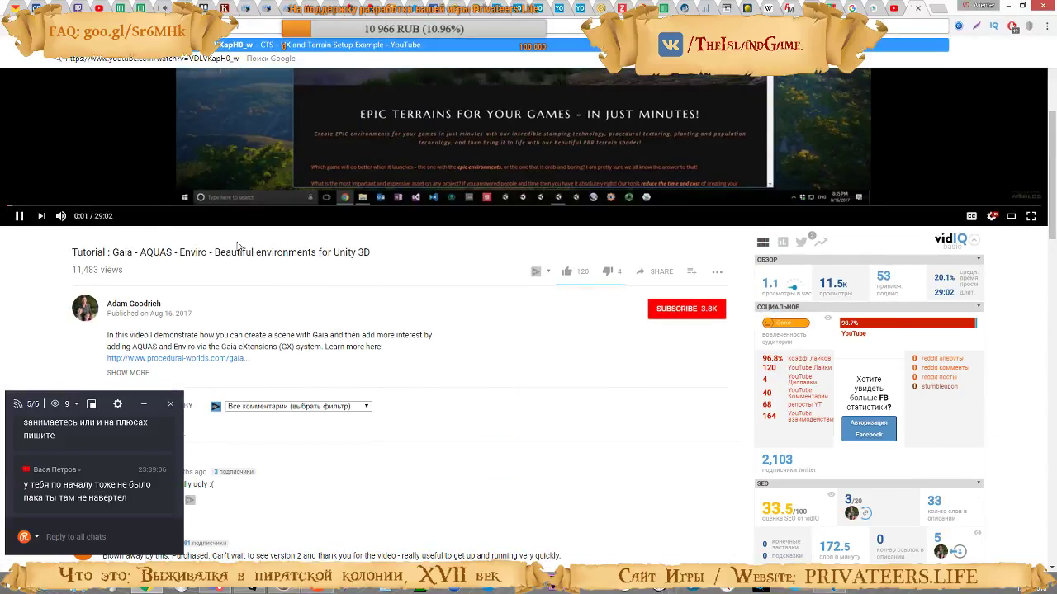
pyautogui.press('Return')
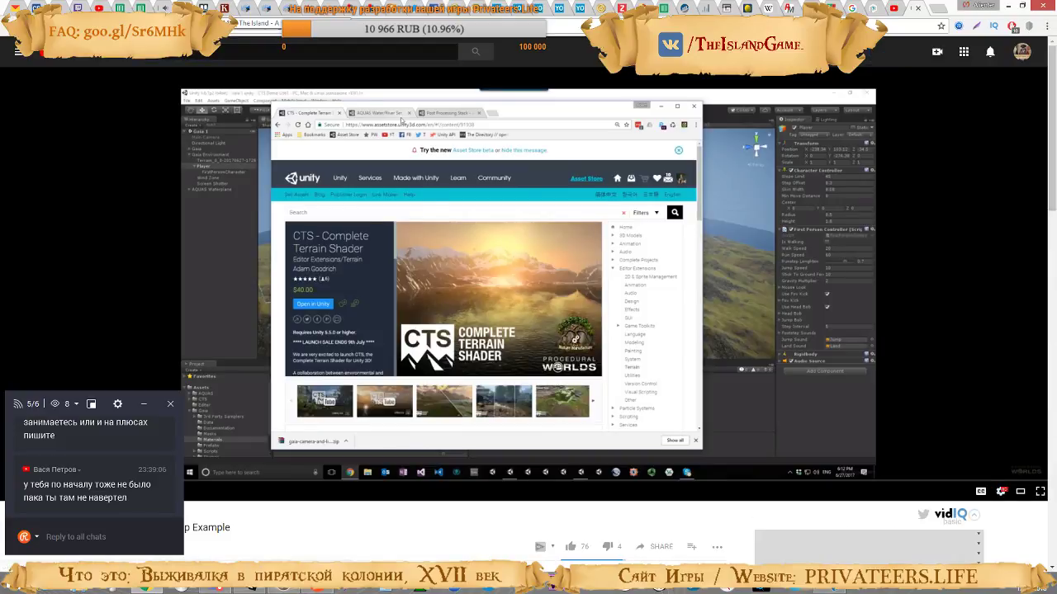
# Open the asset interaction examples comment in the VK topic "Ассеты для ММО" for editing and add the CTS video's link on a new last line
pyautogui.click(215, 8)
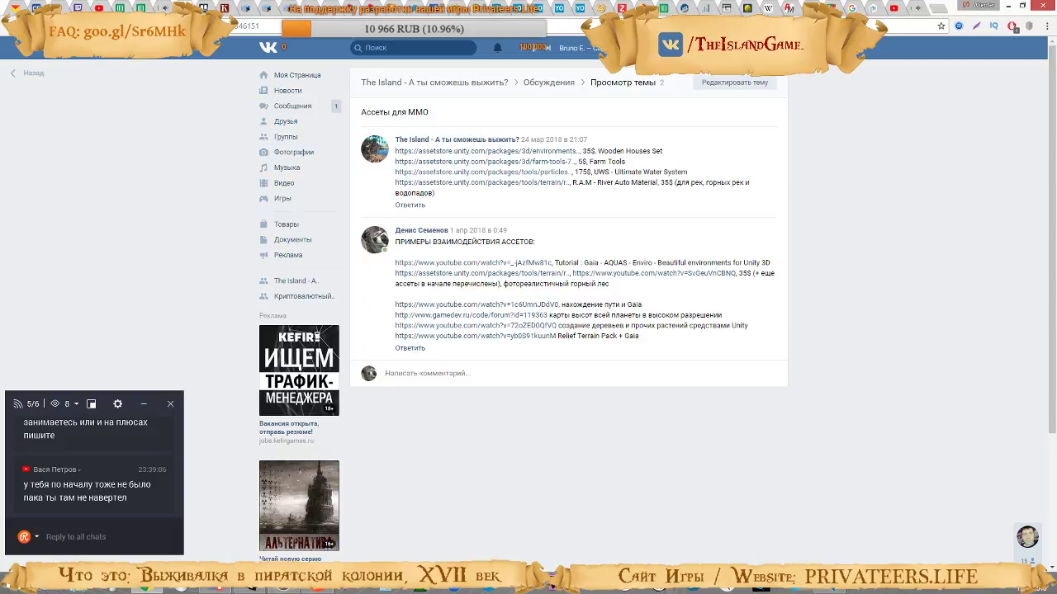
pyautogui.click(762, 233)
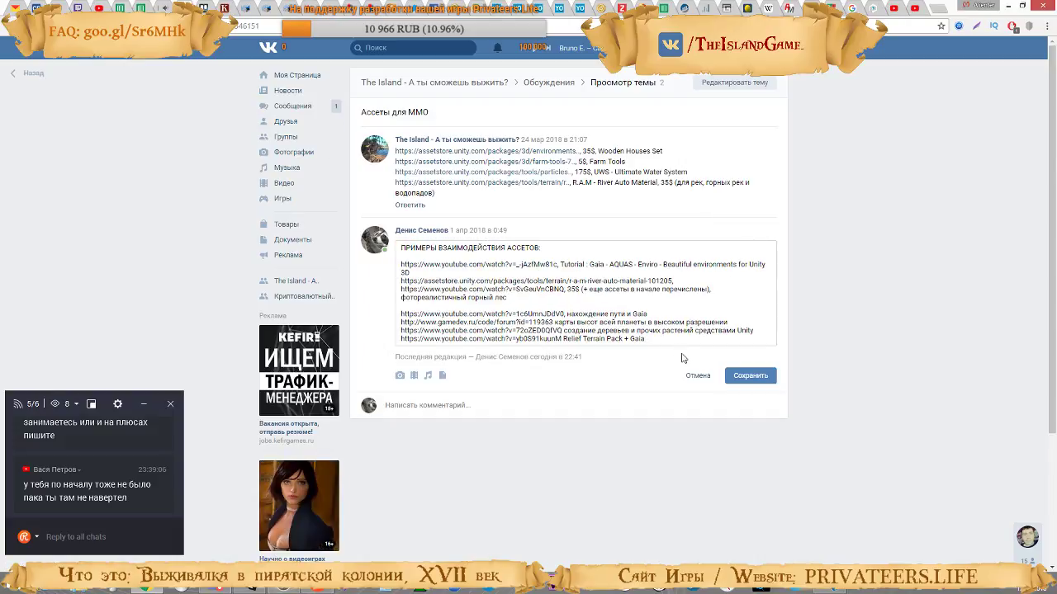
pyautogui.press('Return')
pyautogui.write('https://www.youtube.com/watch?v=VDLVKapH0_w')
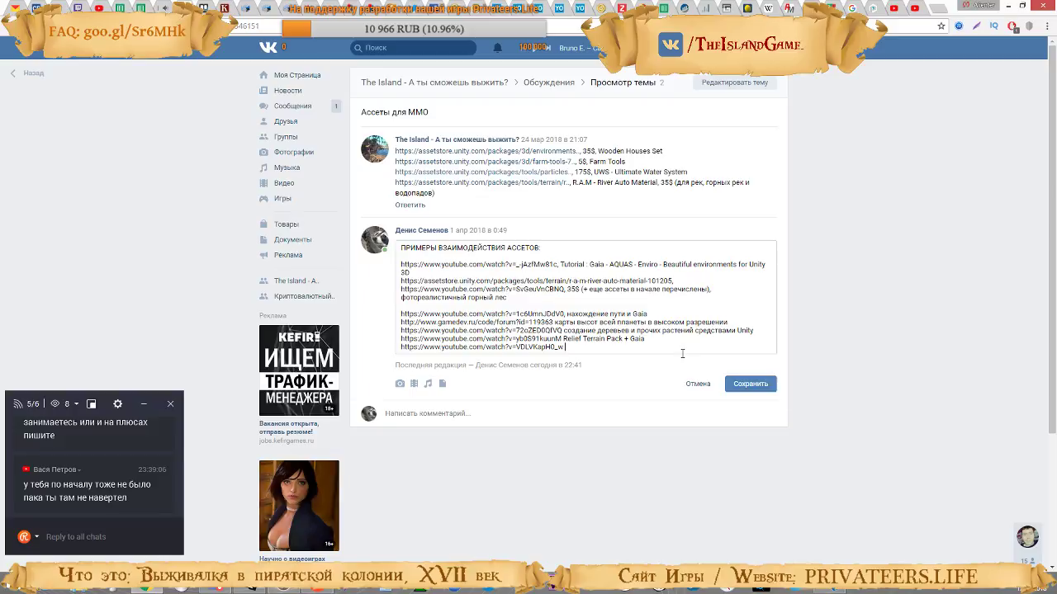
# Caption the added link "CTS (аналог RTP) + Gaia (проще)", save the comment, and return to the CTS video
pyautogui.write('CTS (ан')
pyautogui.write('aia (проще)')
pyautogui.click(766, 385)
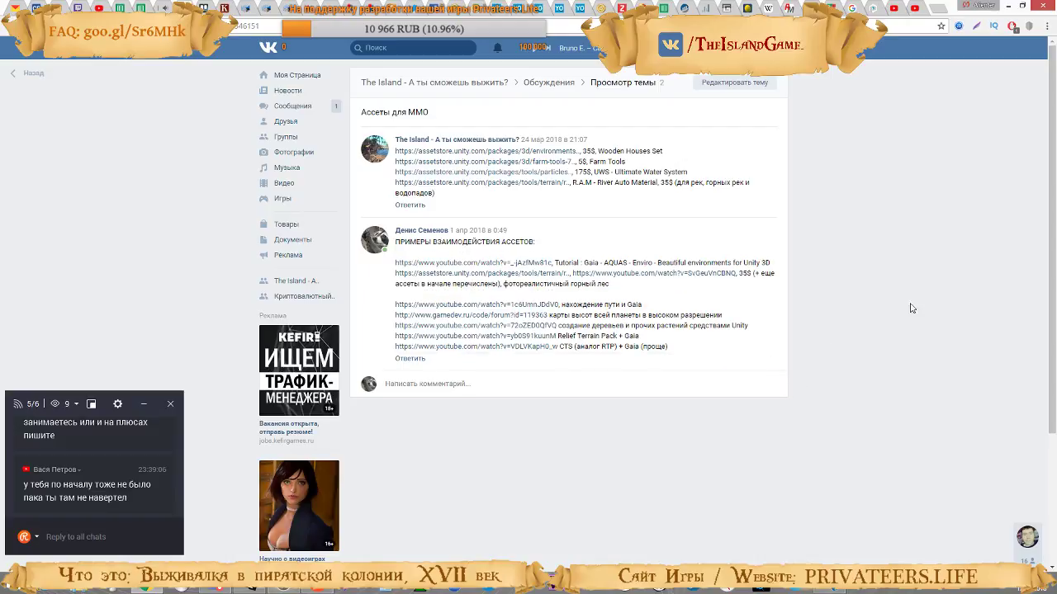
pyautogui.click(914, 8)
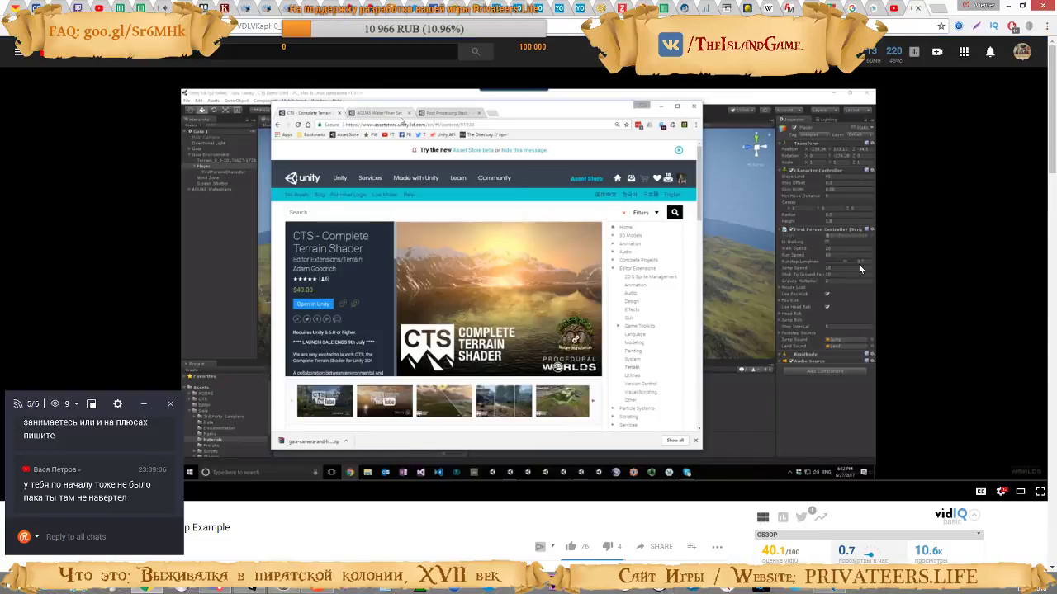